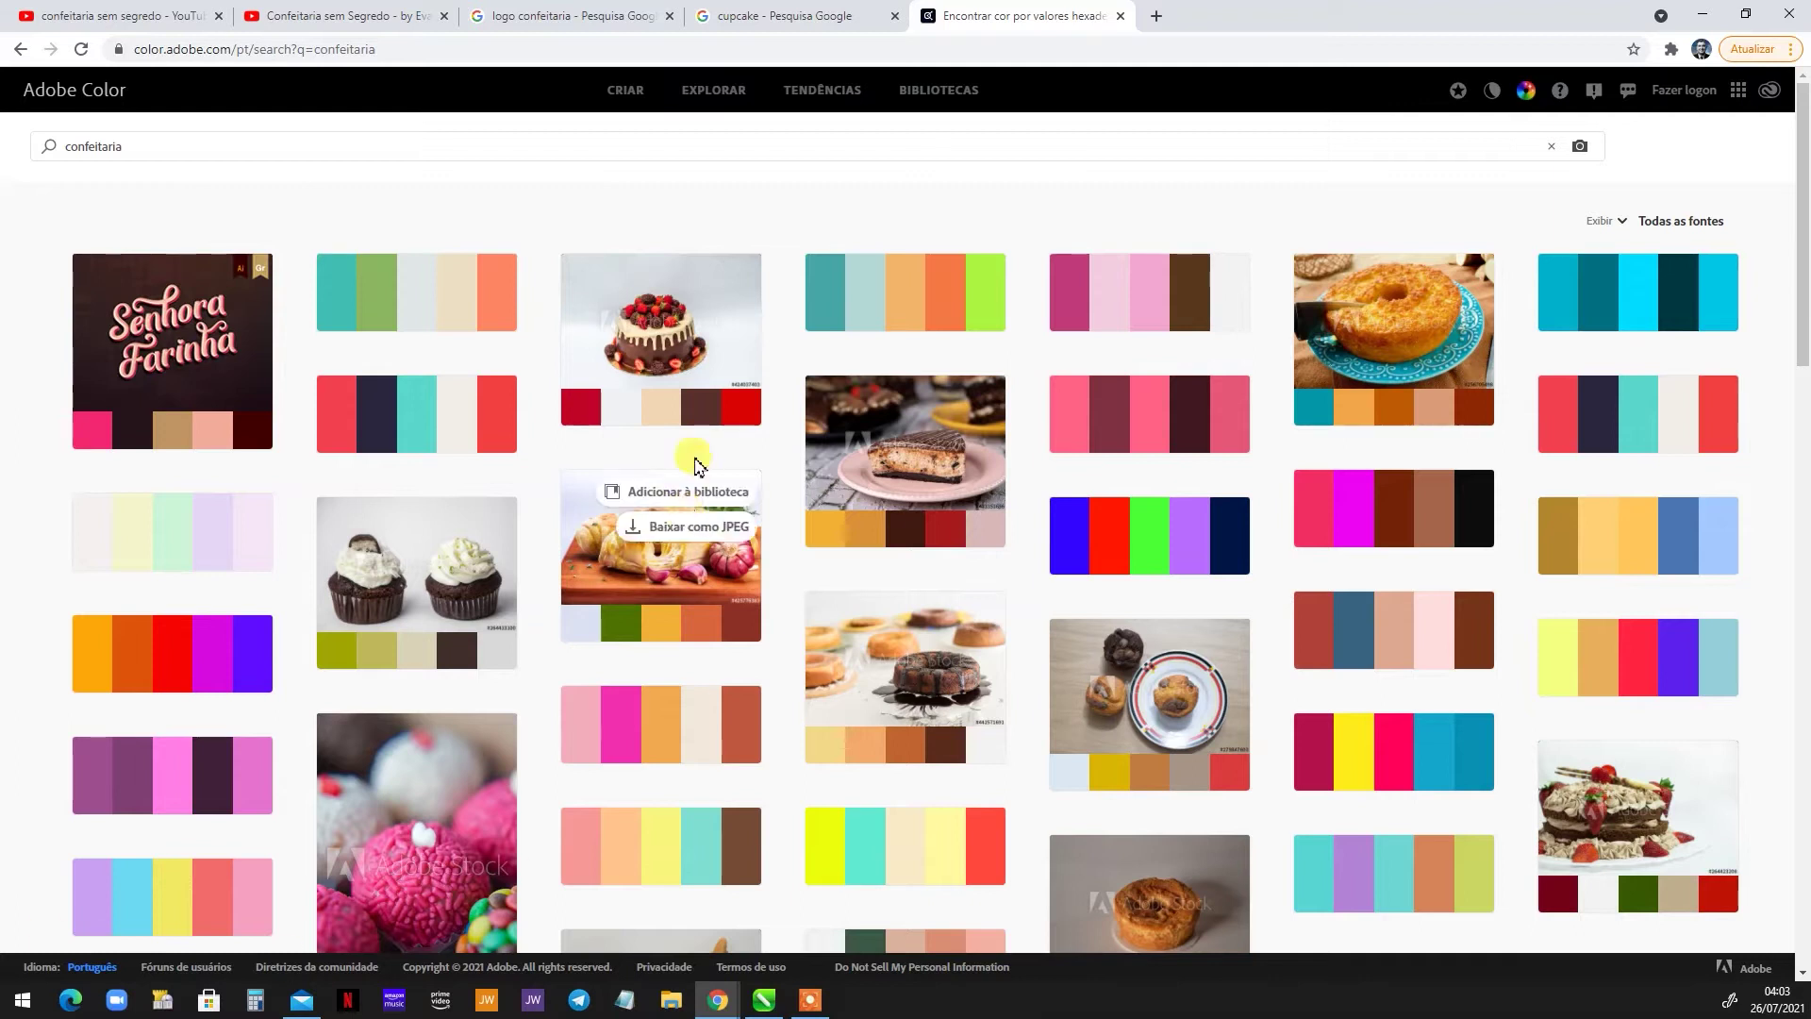
# Step: Open the 'Bolo de chocolate com morango' palette and copy its first hex code, #BF0426
pyautogui.moveTo(764, 1006)
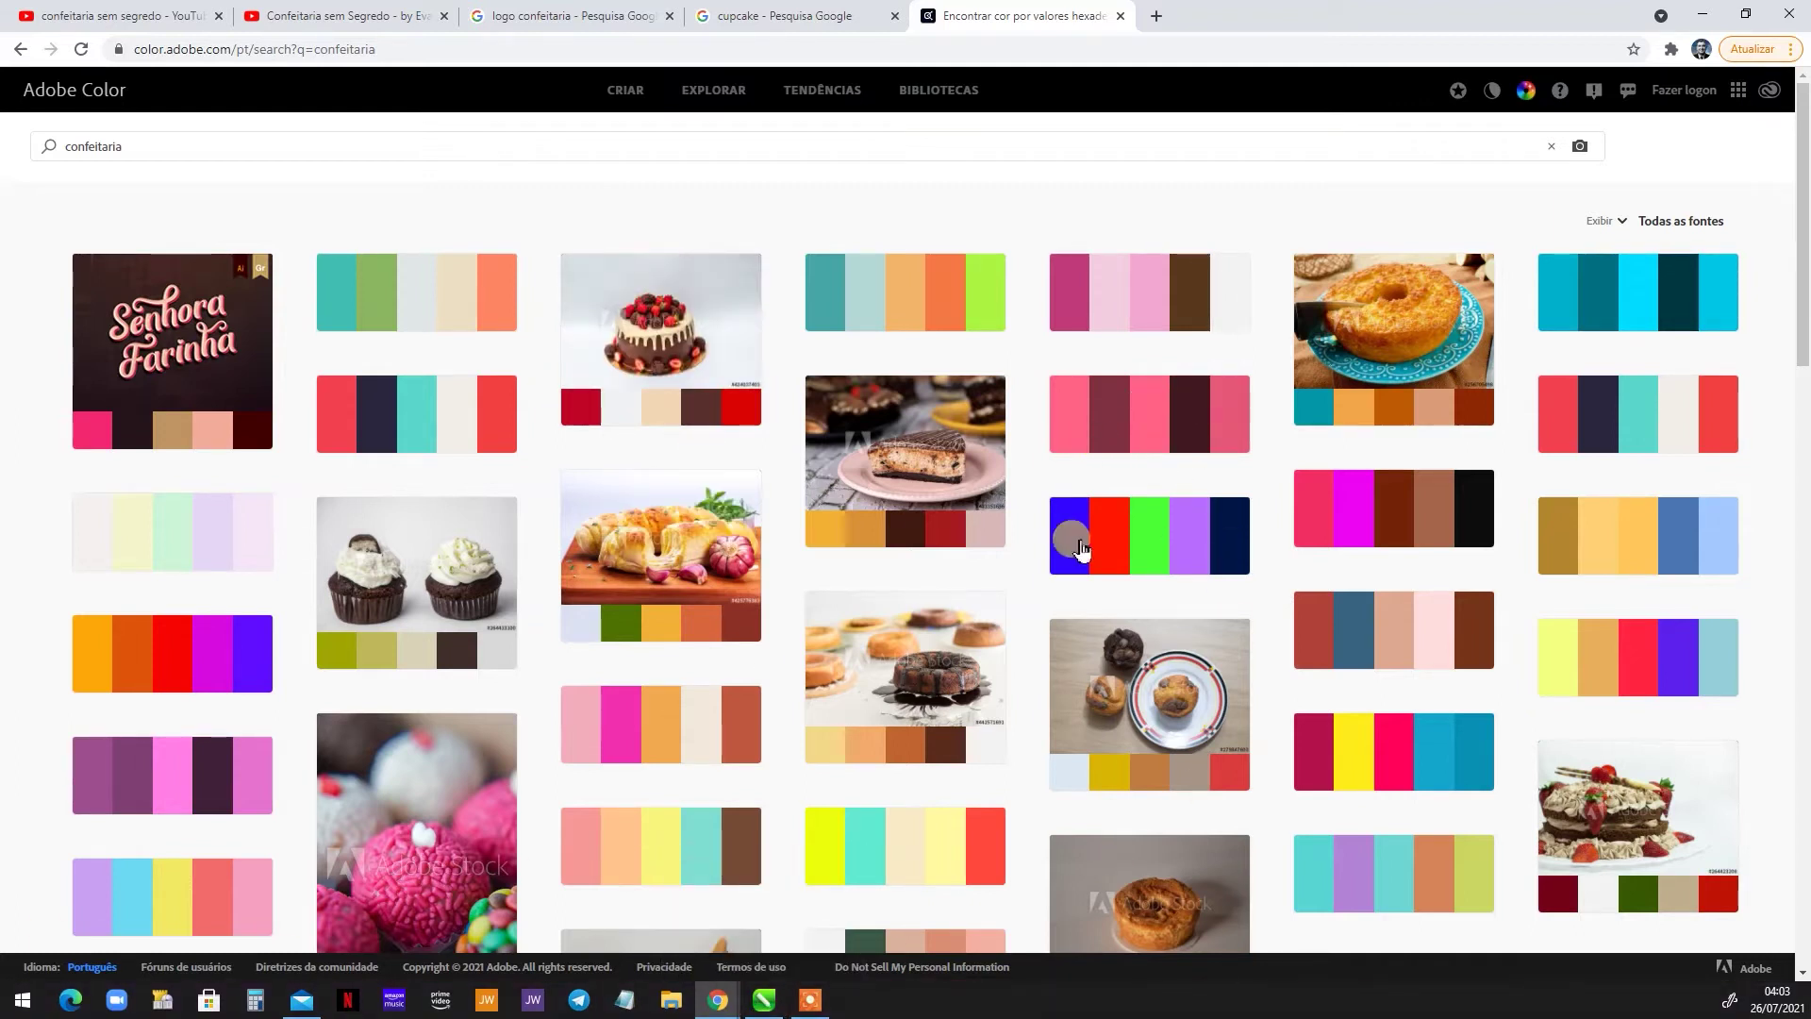
pyautogui.moveTo(1012, 728)
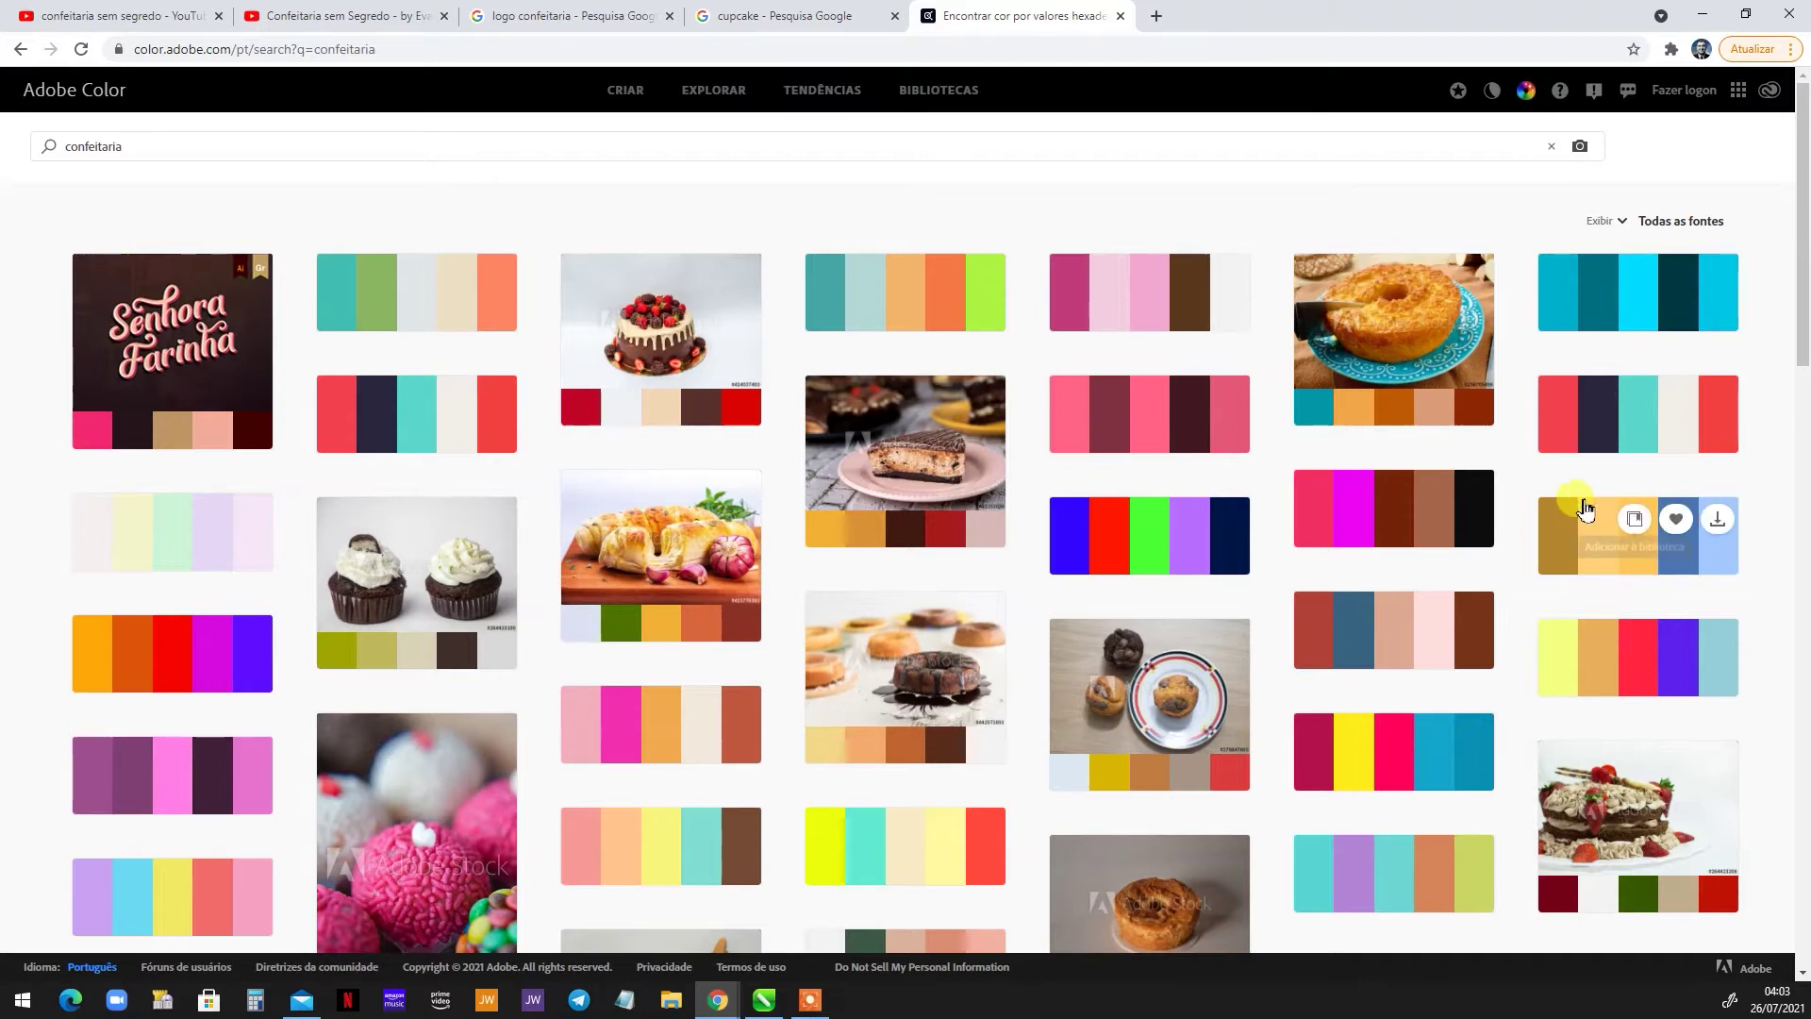
pyautogui.scroll(-5, 1456, 490)
pyautogui.scroll(-4, 415, 397)
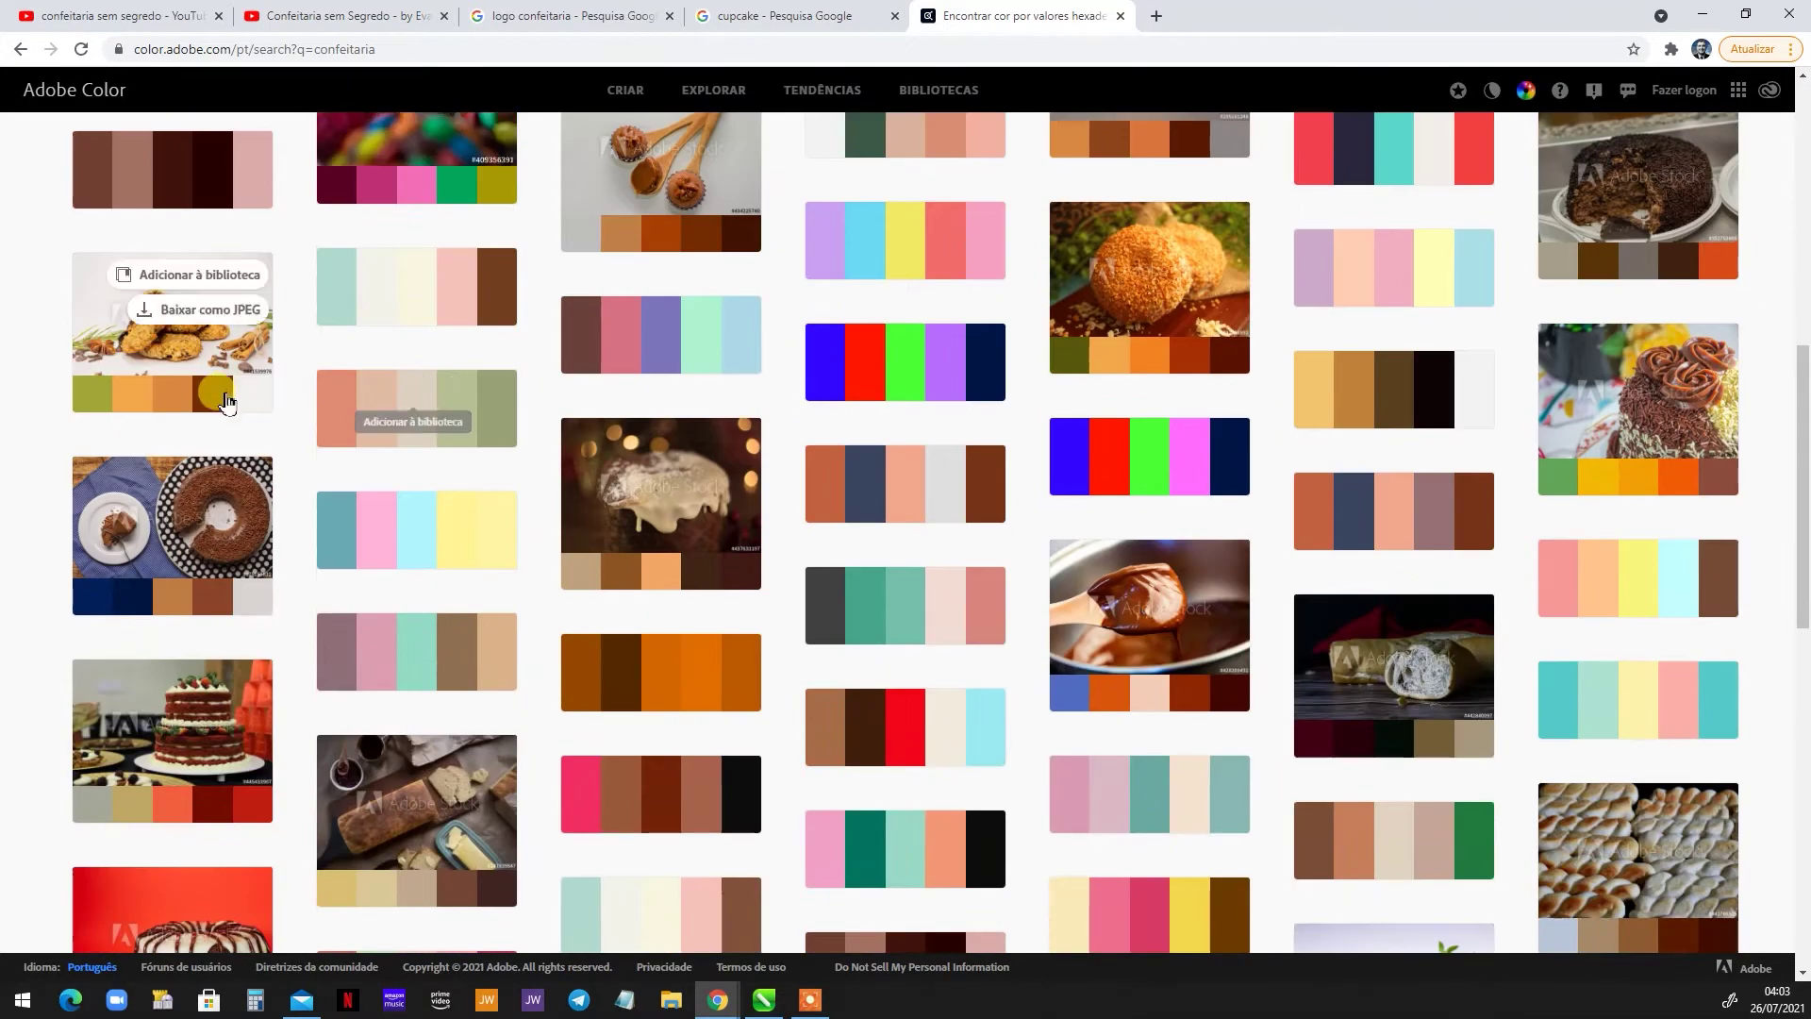
pyautogui.scroll(-4, 217, 488)
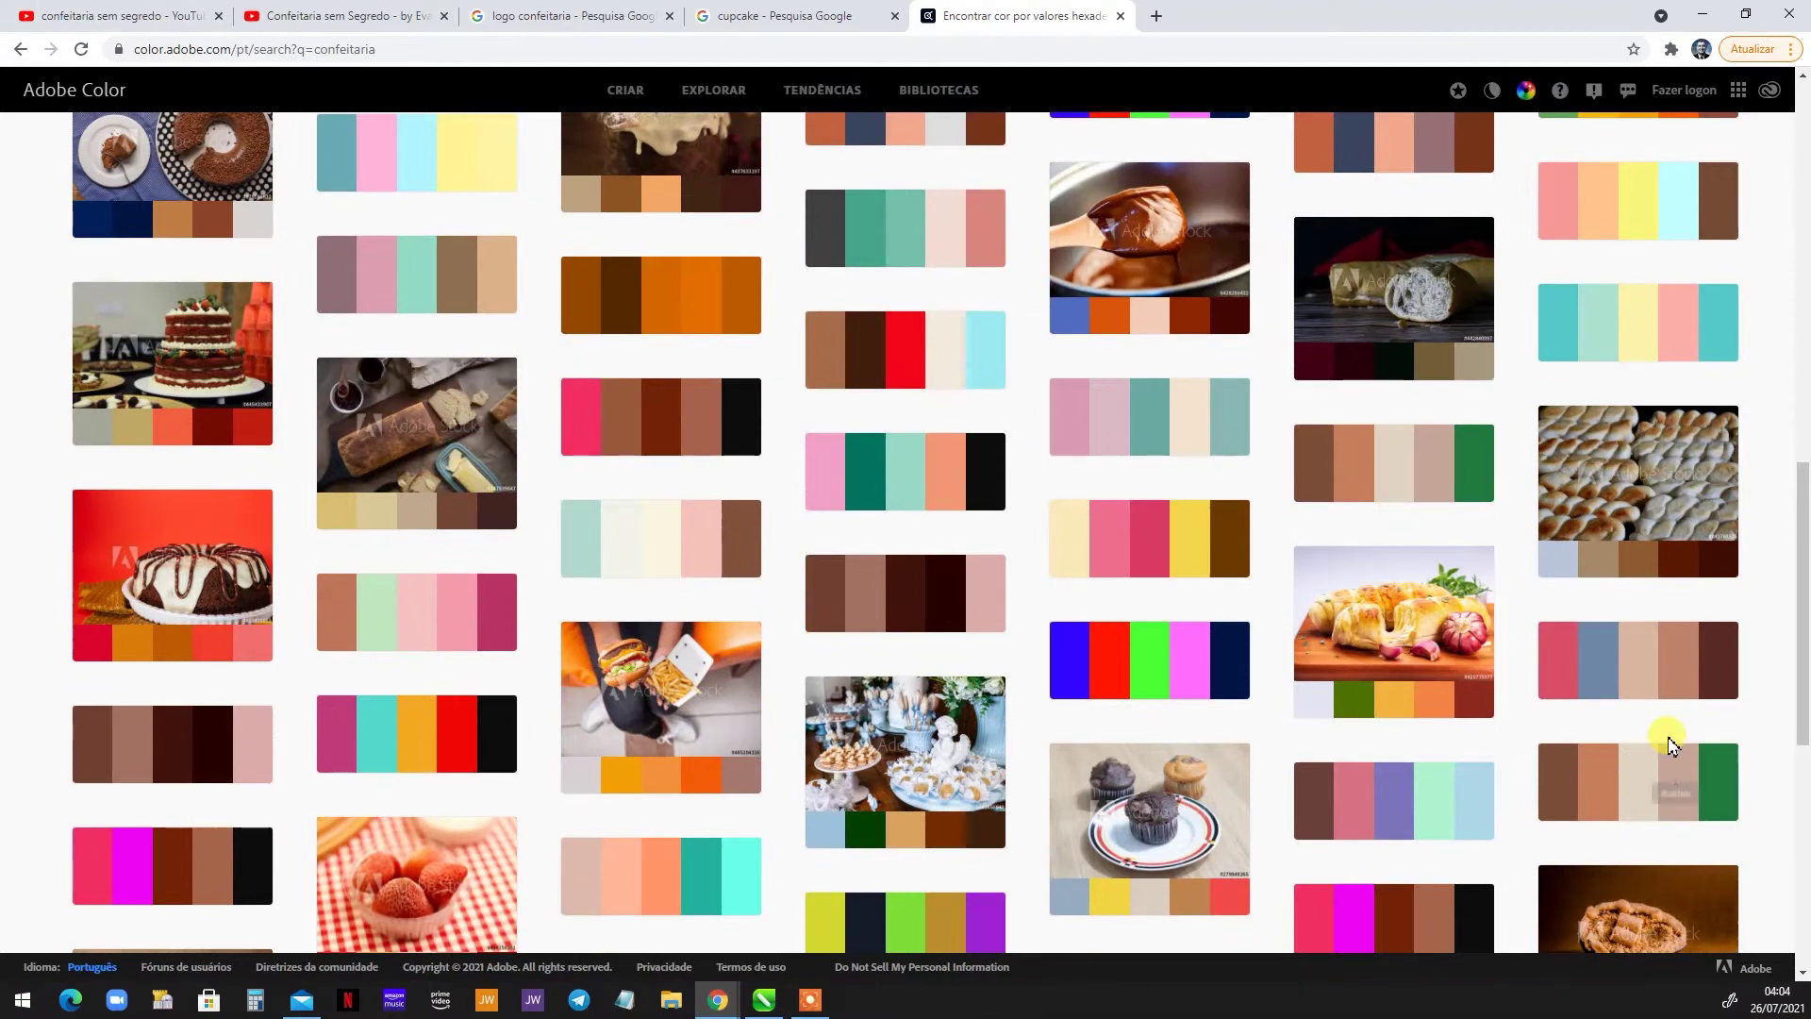
pyautogui.scroll(-3, 1665, 741)
pyautogui.scroll(-3, 1667, 745)
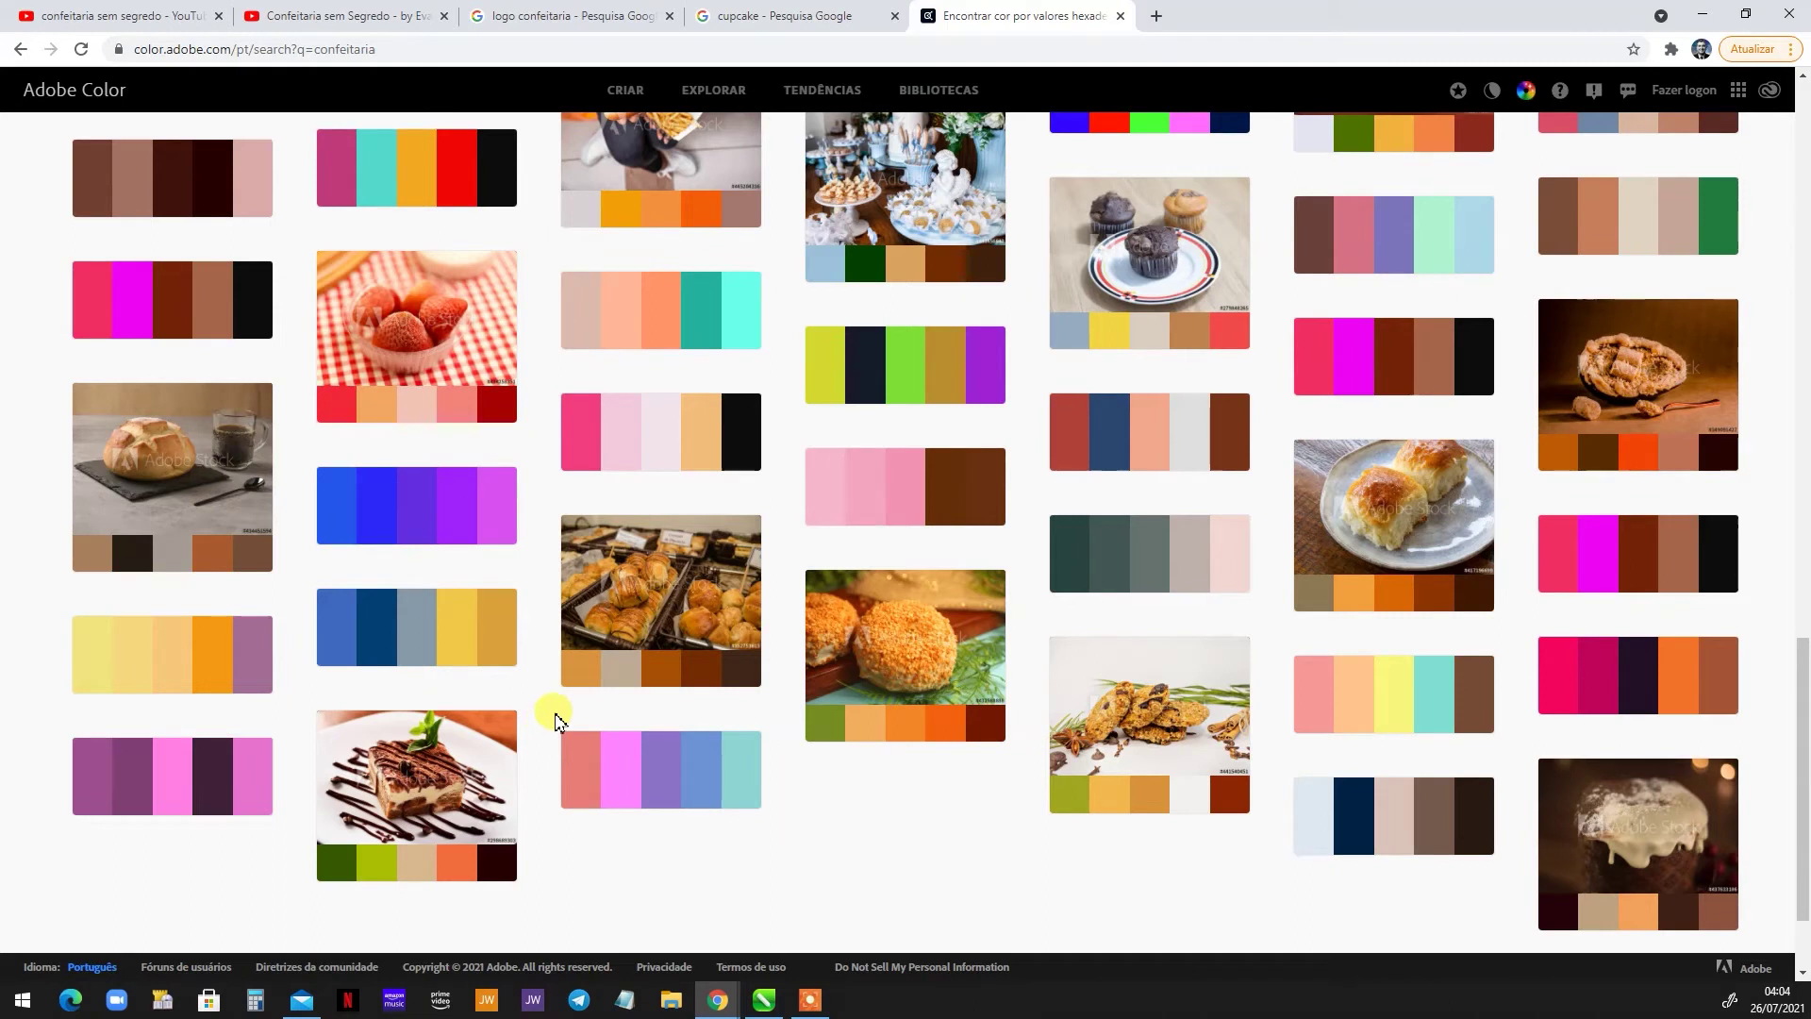
pyautogui.scroll(15, 557, 721)
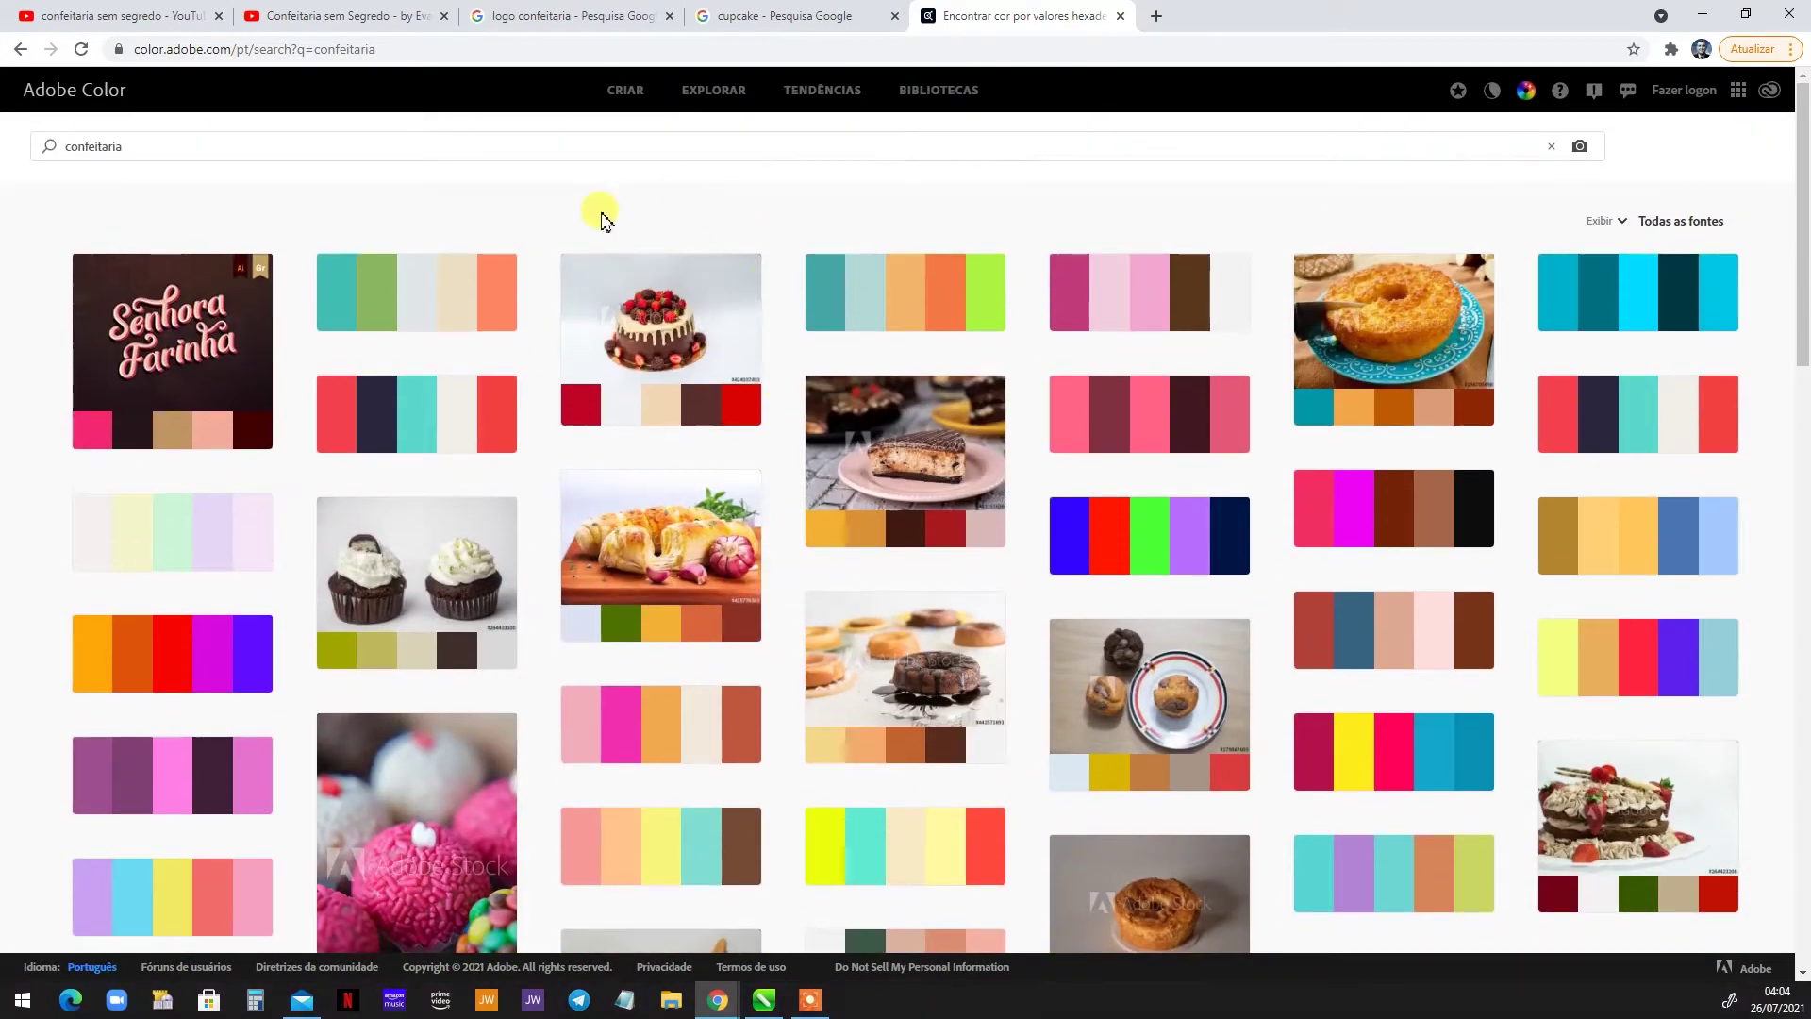
pyautogui.click(578, 354)
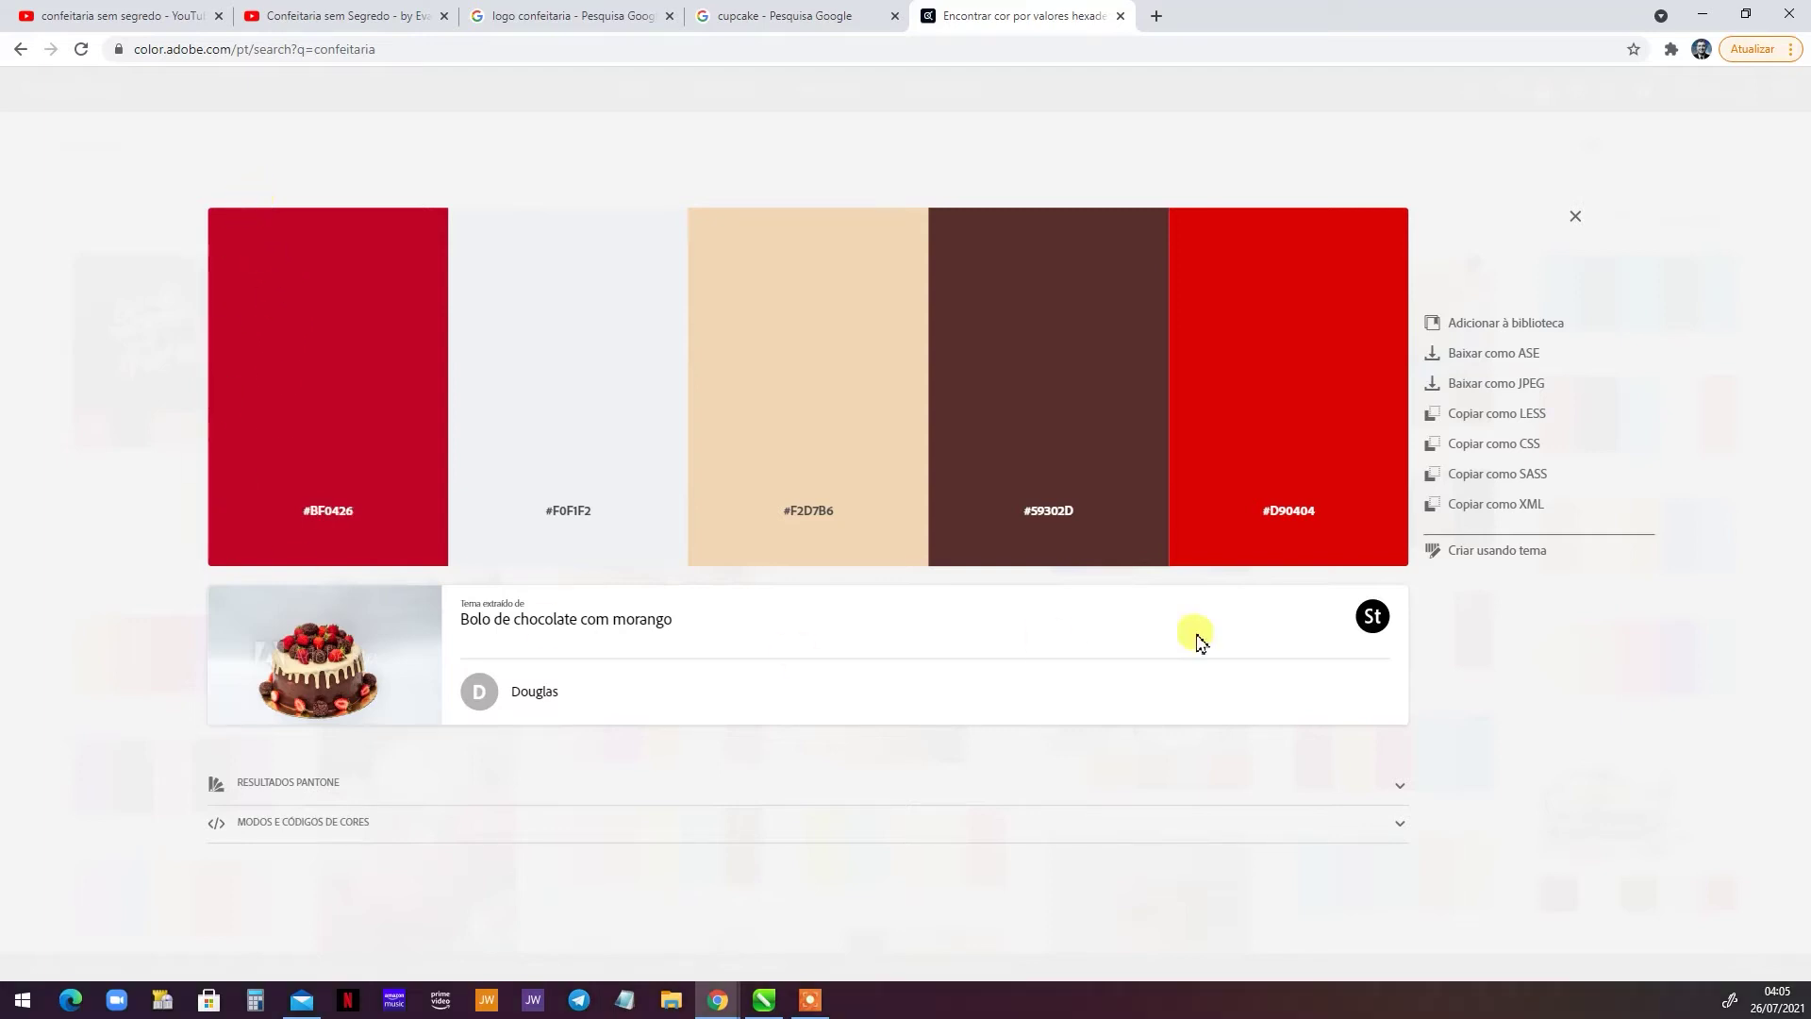
pyautogui.click(426, 247)
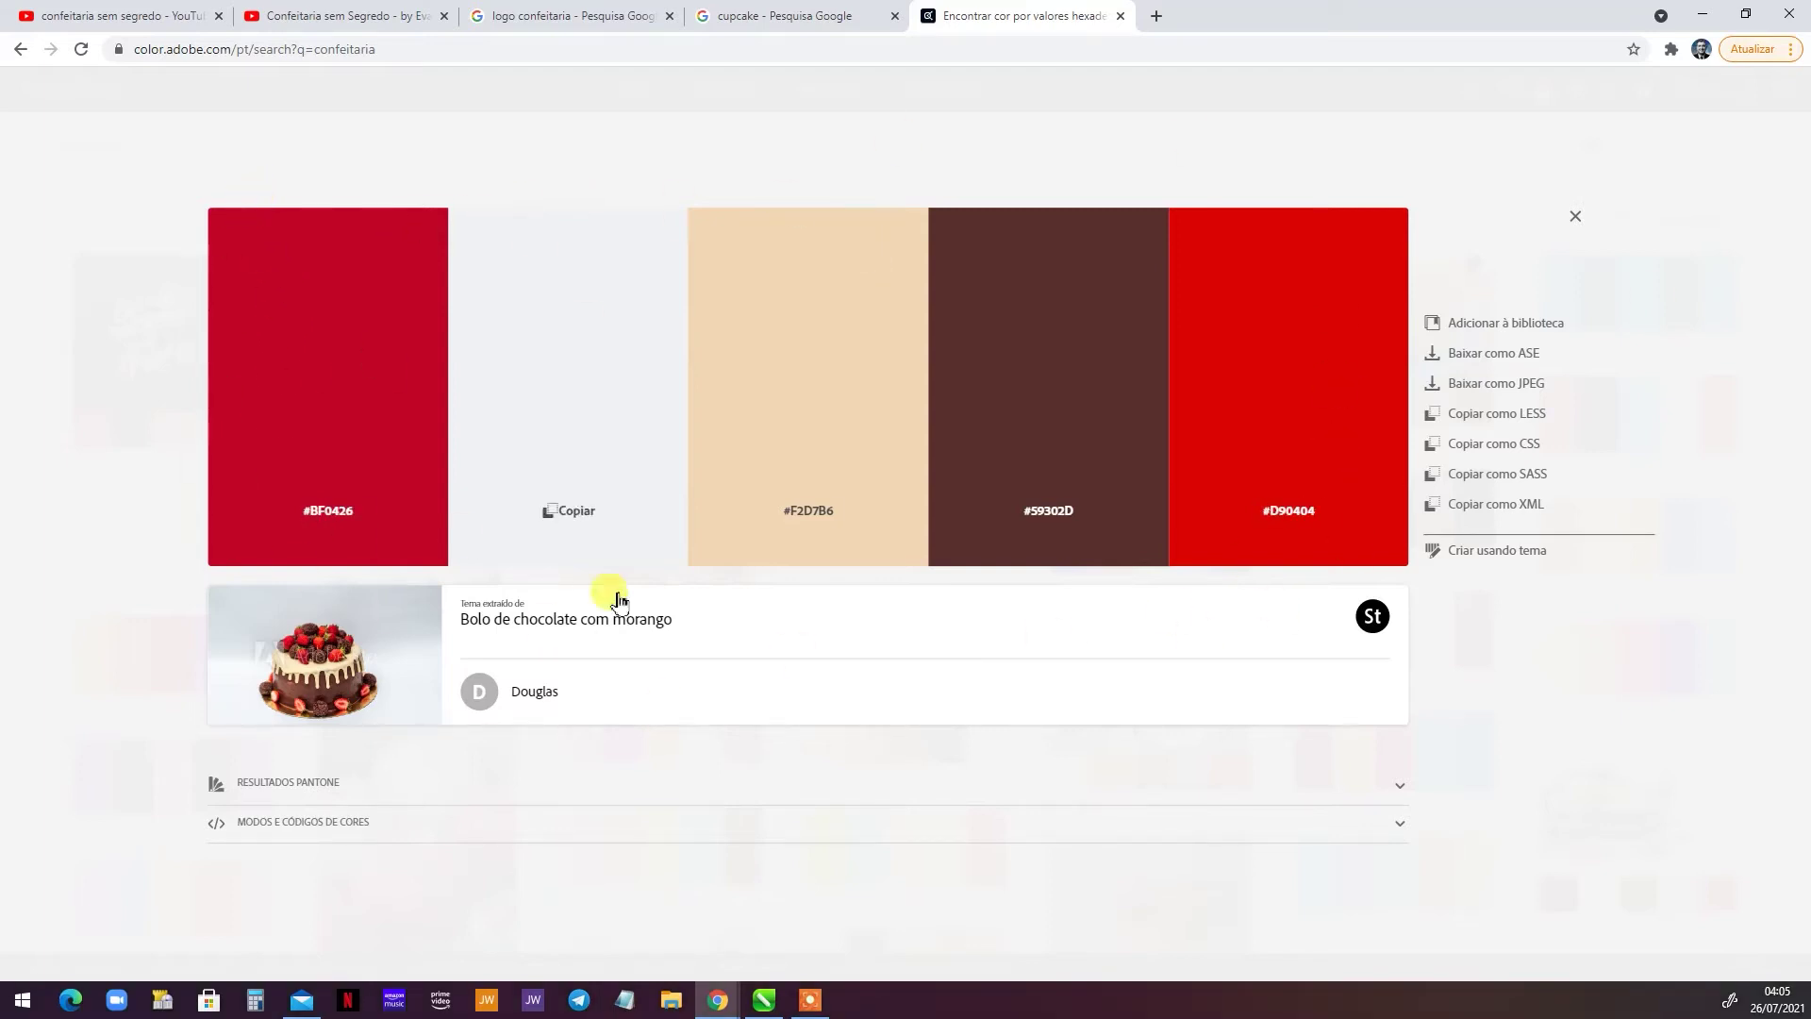
# Step: Move both title lines, 'Confeitaria sem Segredo' and its byline, to the page's upper right
pyautogui.click(764, 998)
pyautogui.scroll(-3, 1083, 615)
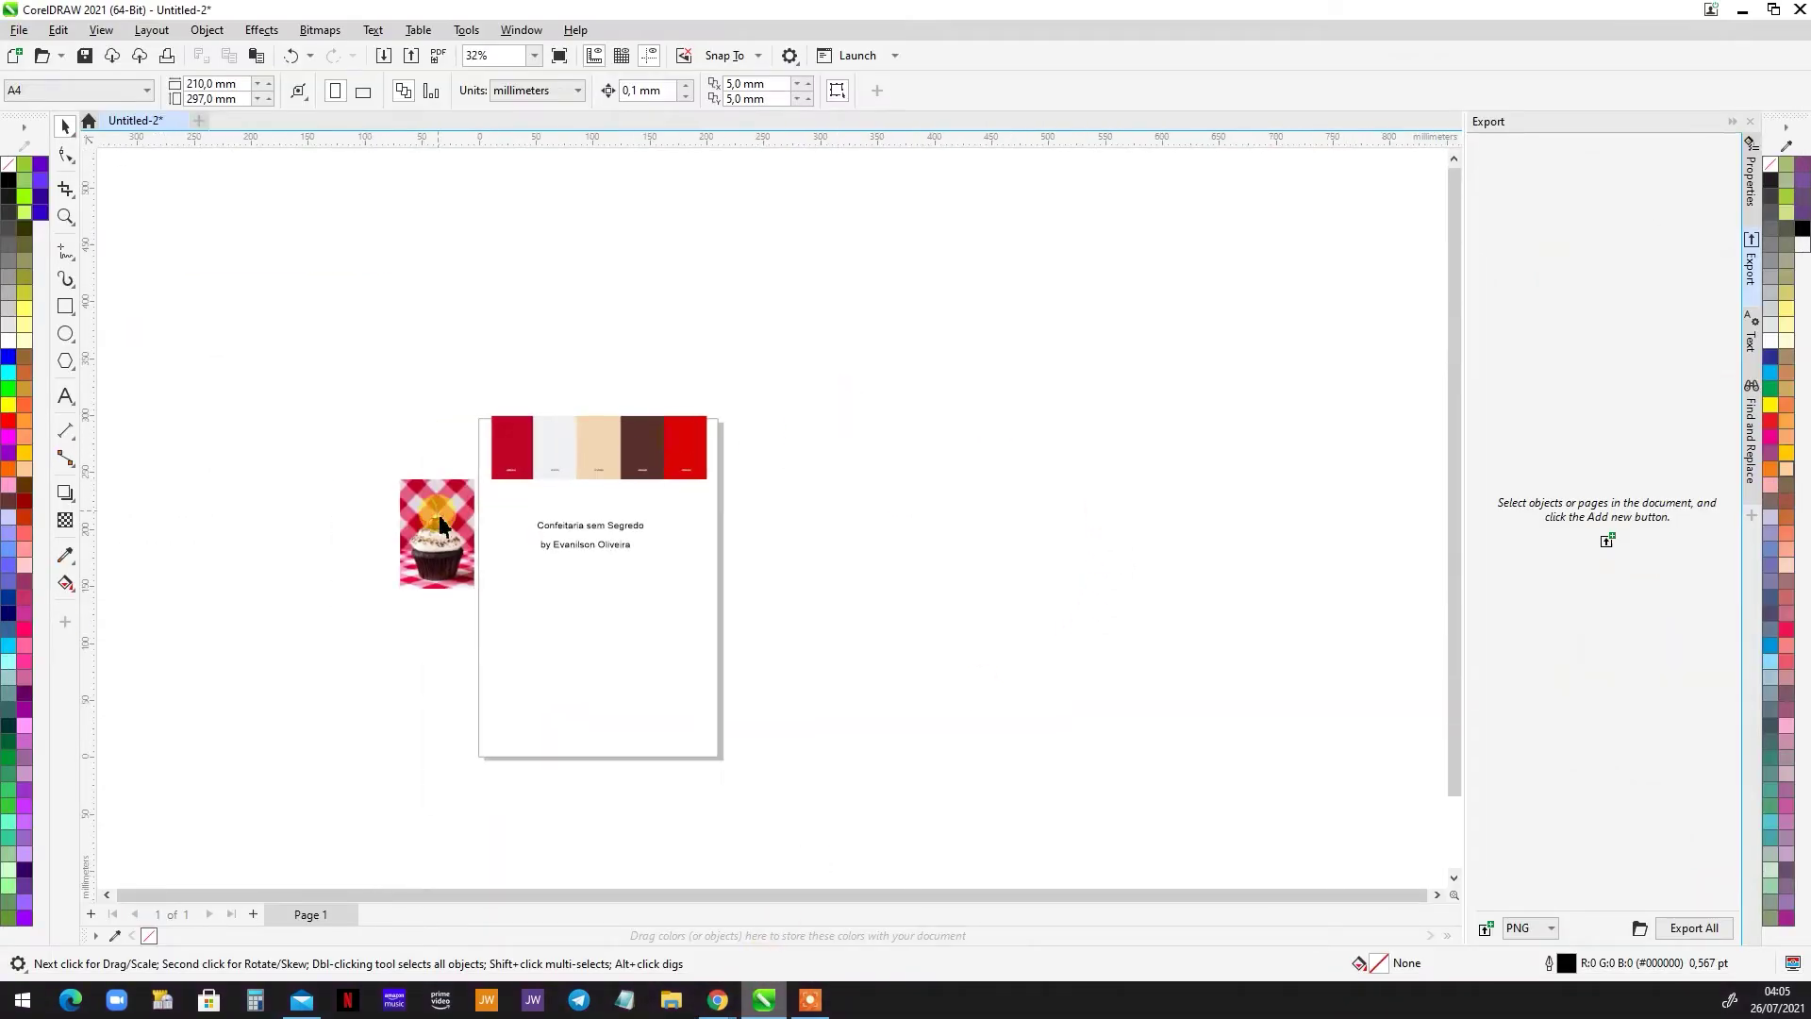
pyautogui.scroll(4, 635, 538)
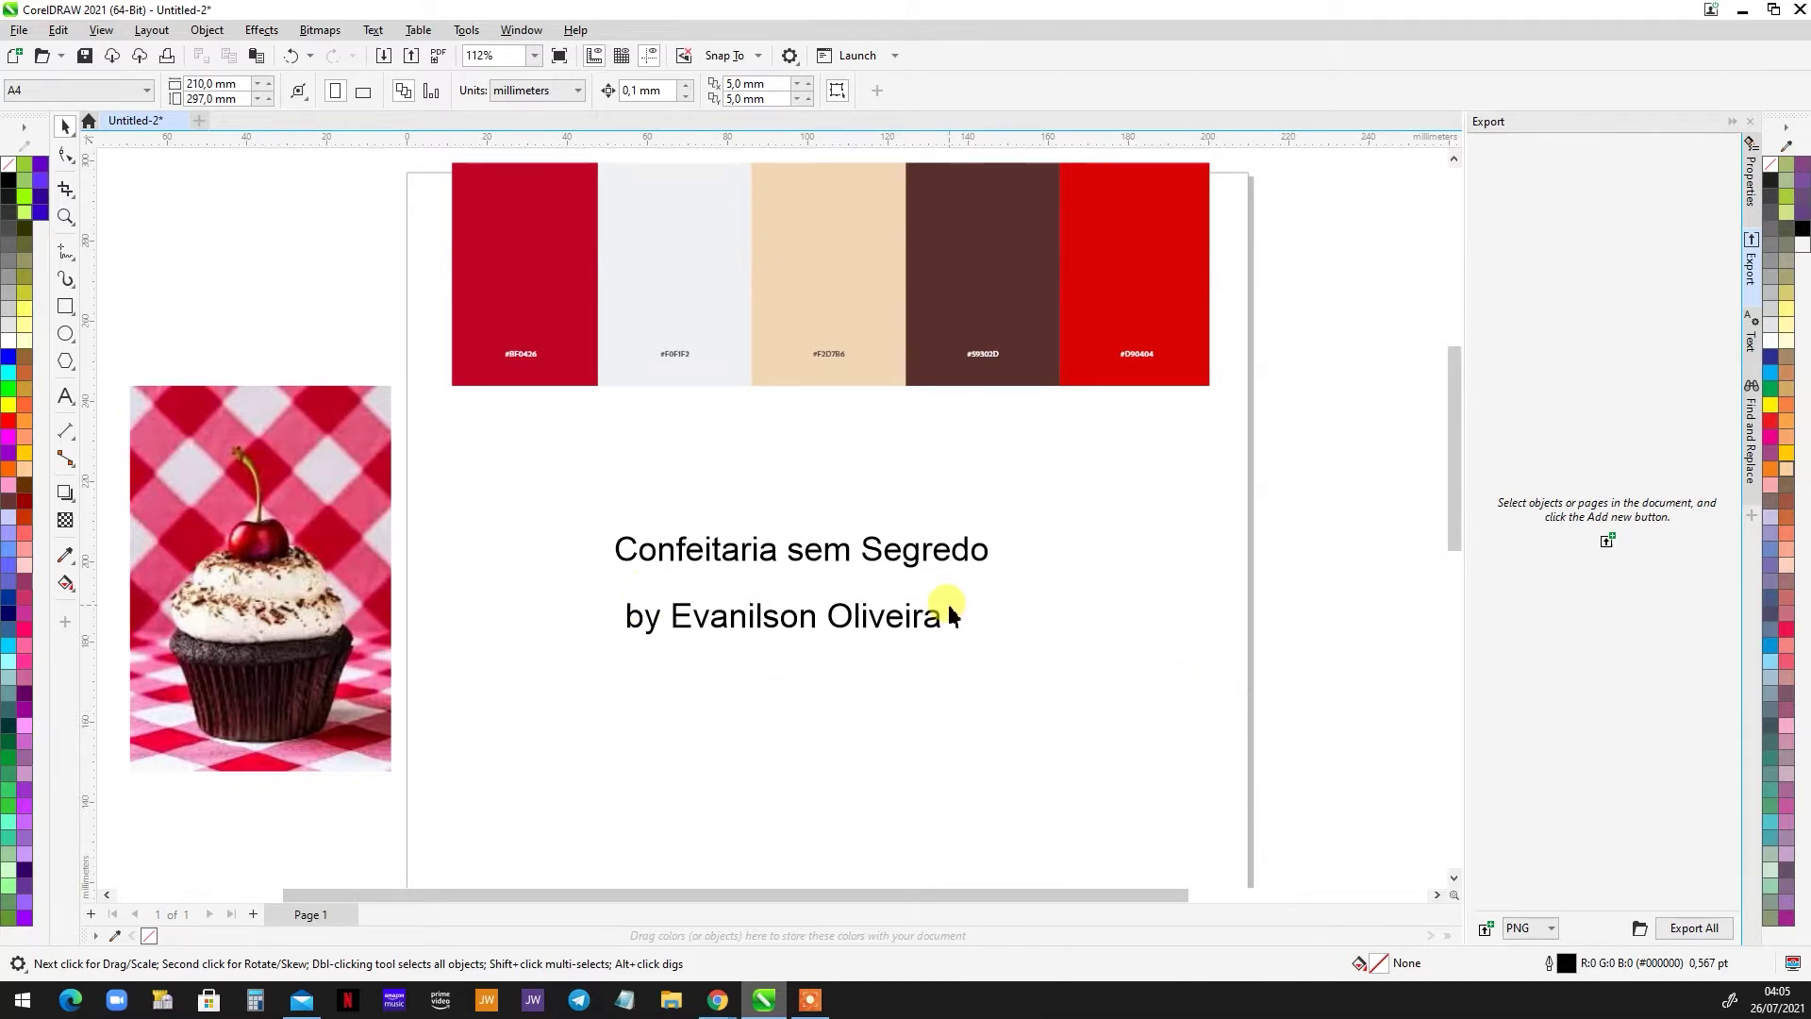
pyautogui.moveTo(497, 485); pyautogui.dragTo(1136, 695)
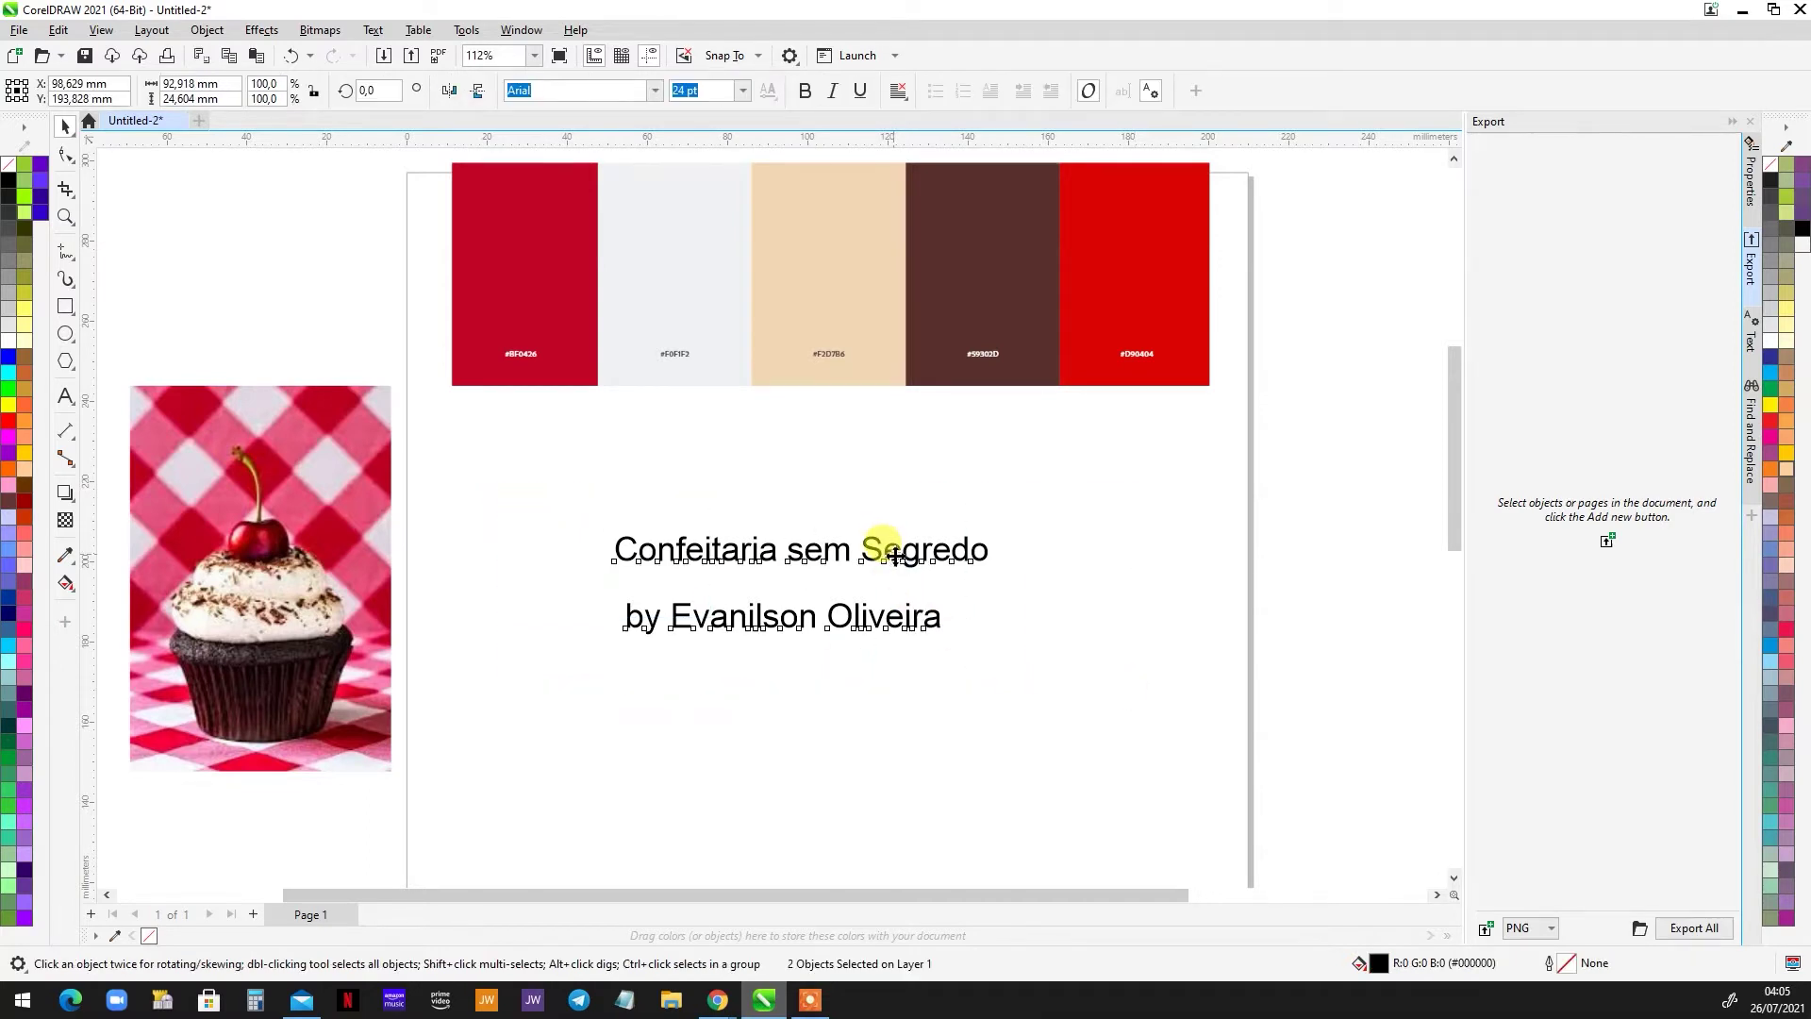
pyautogui.moveTo(894, 555); pyautogui.dragTo(1350, 454)
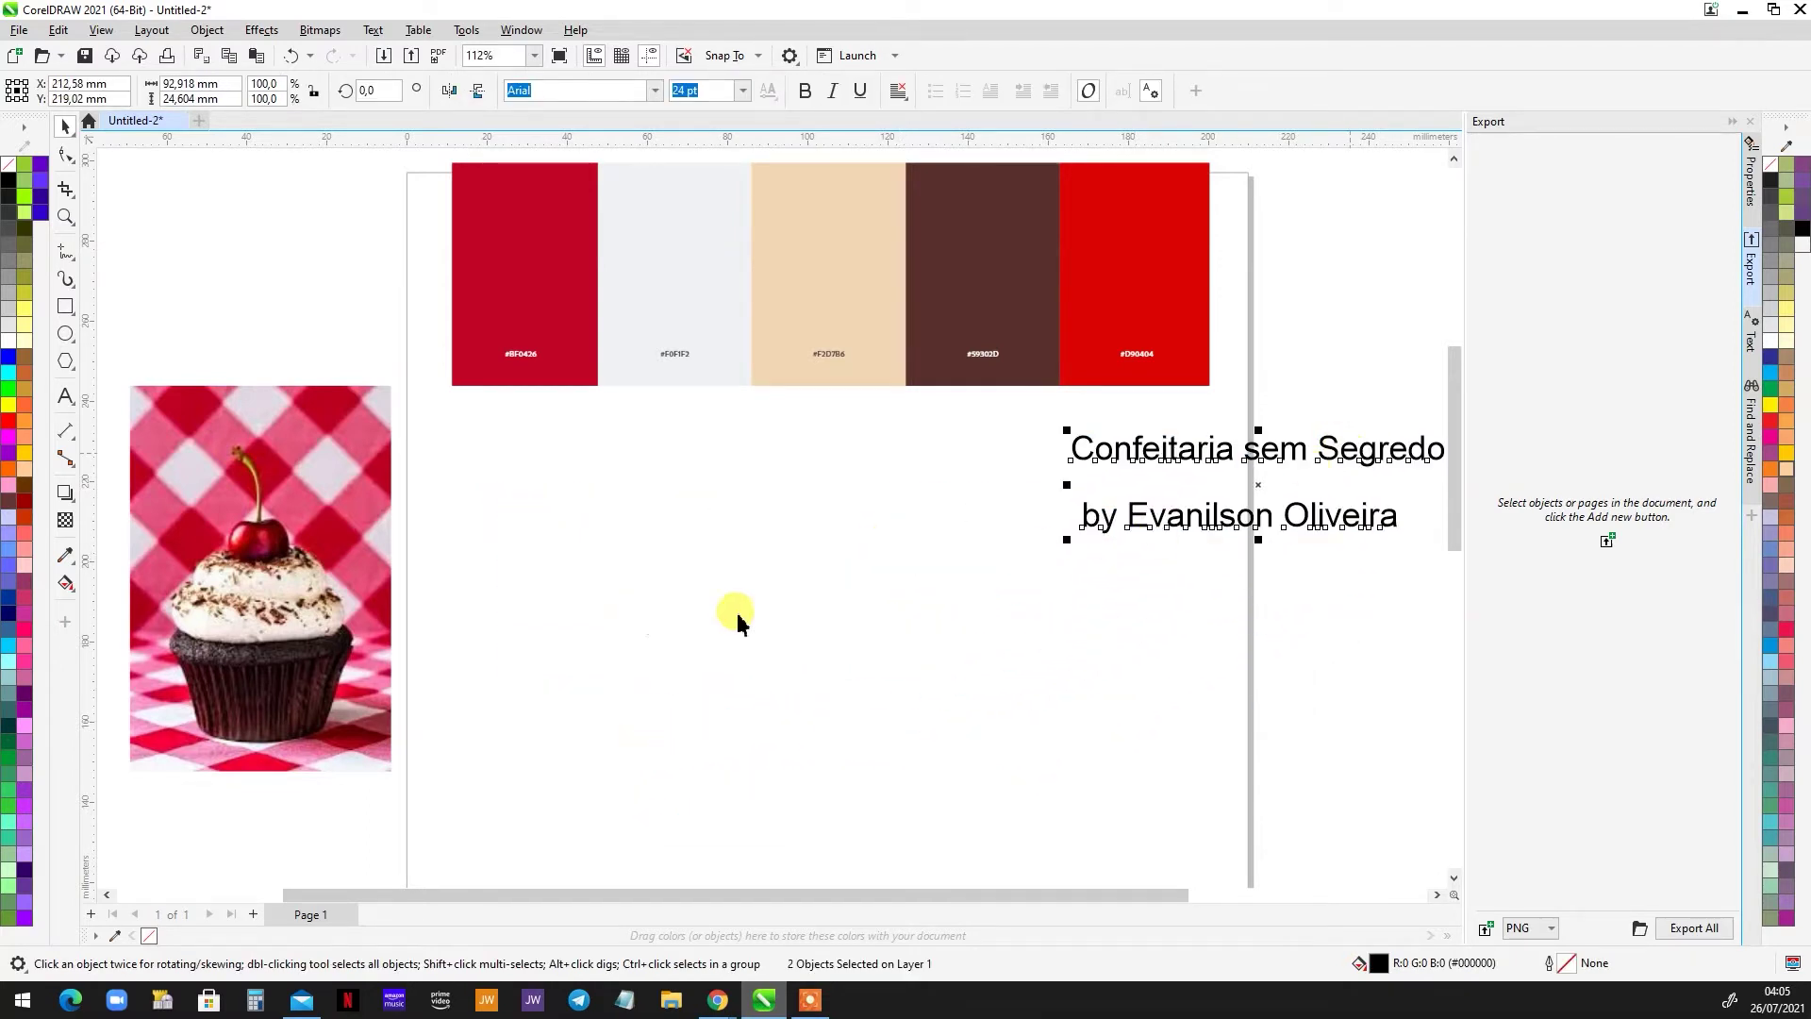
pyautogui.click(572, 645)
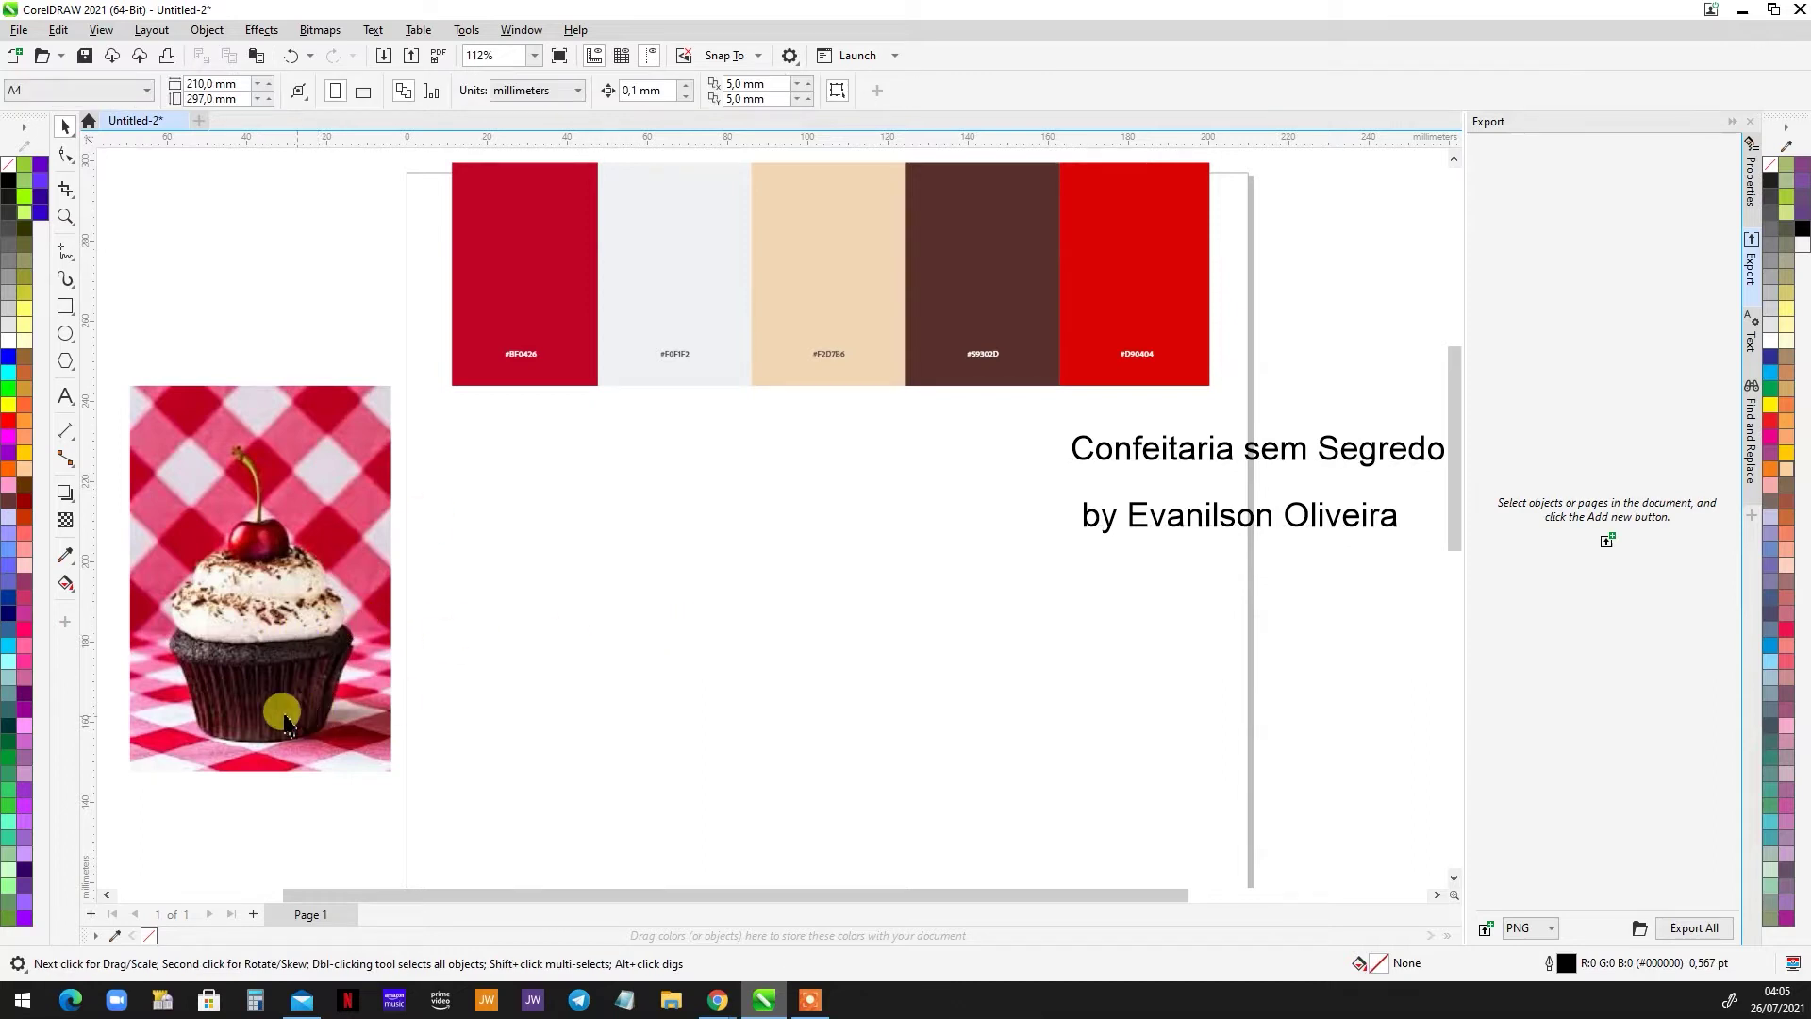
# Step: Place a copy of the cupcake photo further to the right
pyautogui.moveTo(279, 623); pyautogui.dragTo(801, 675)
pyautogui.scroll(5, 769, 657)
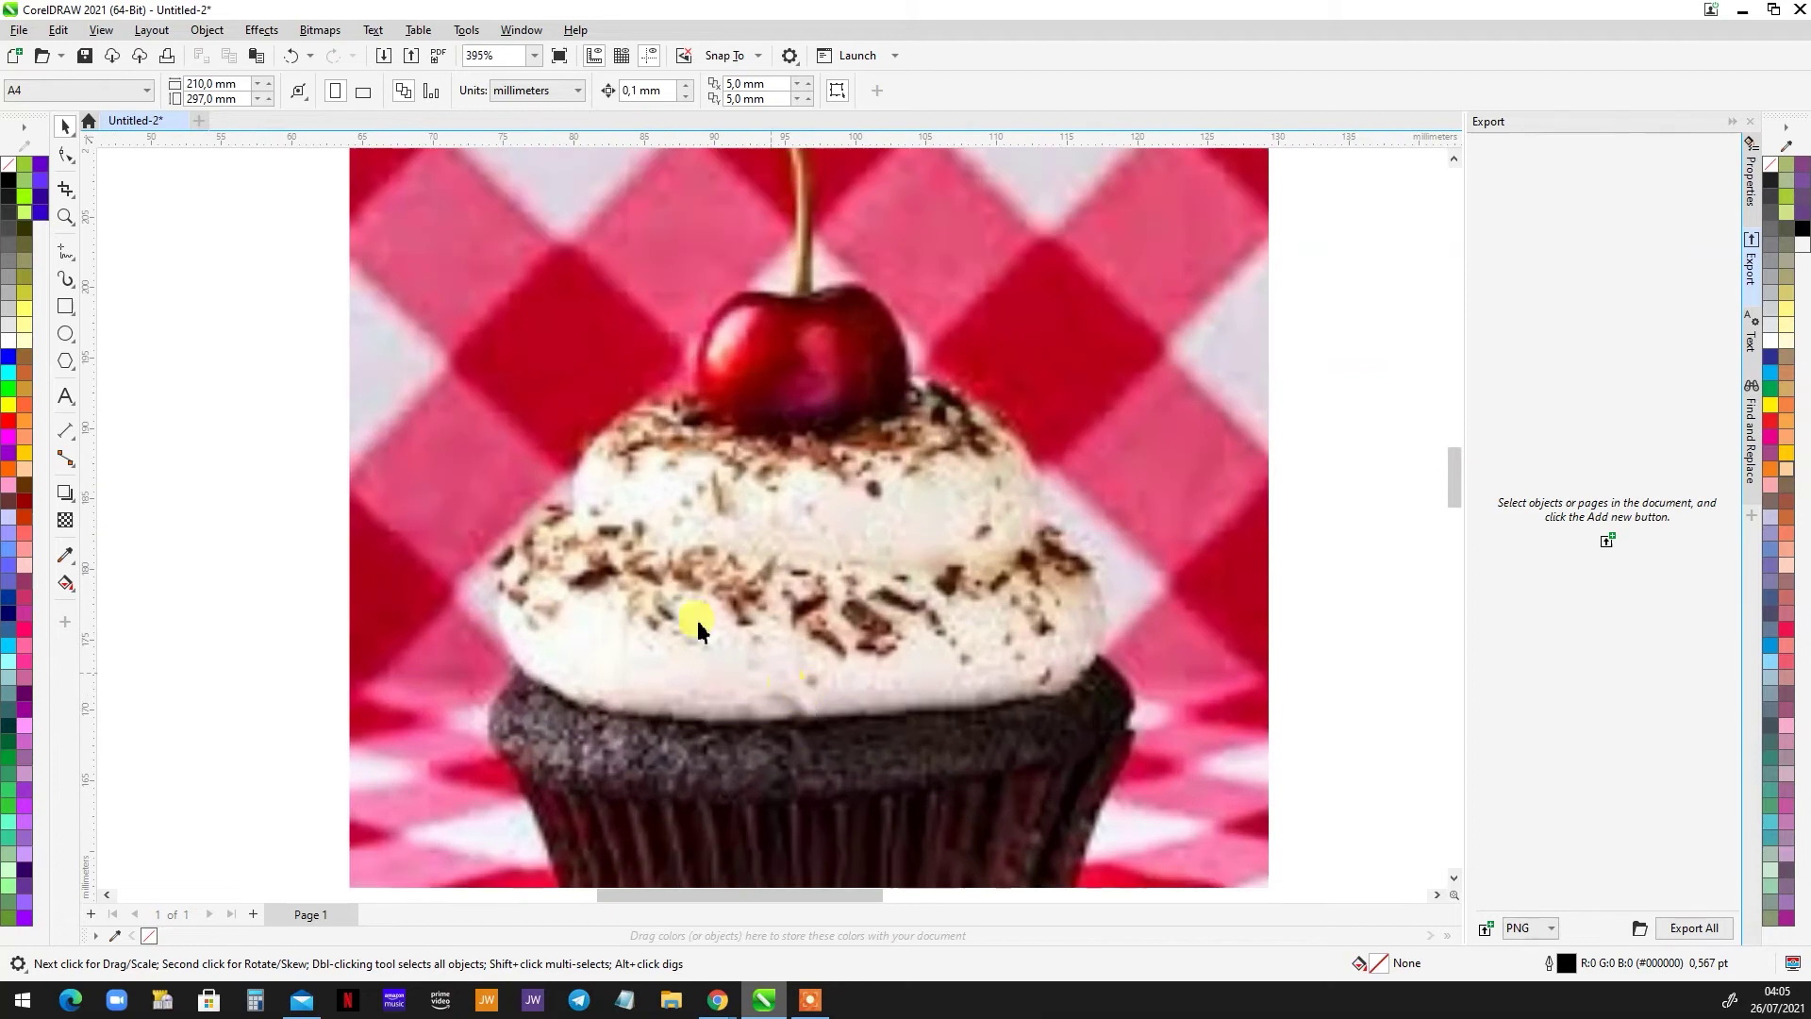
pyautogui.scroll(-3, 444, 178)
pyautogui.scroll(5, 478, 384)
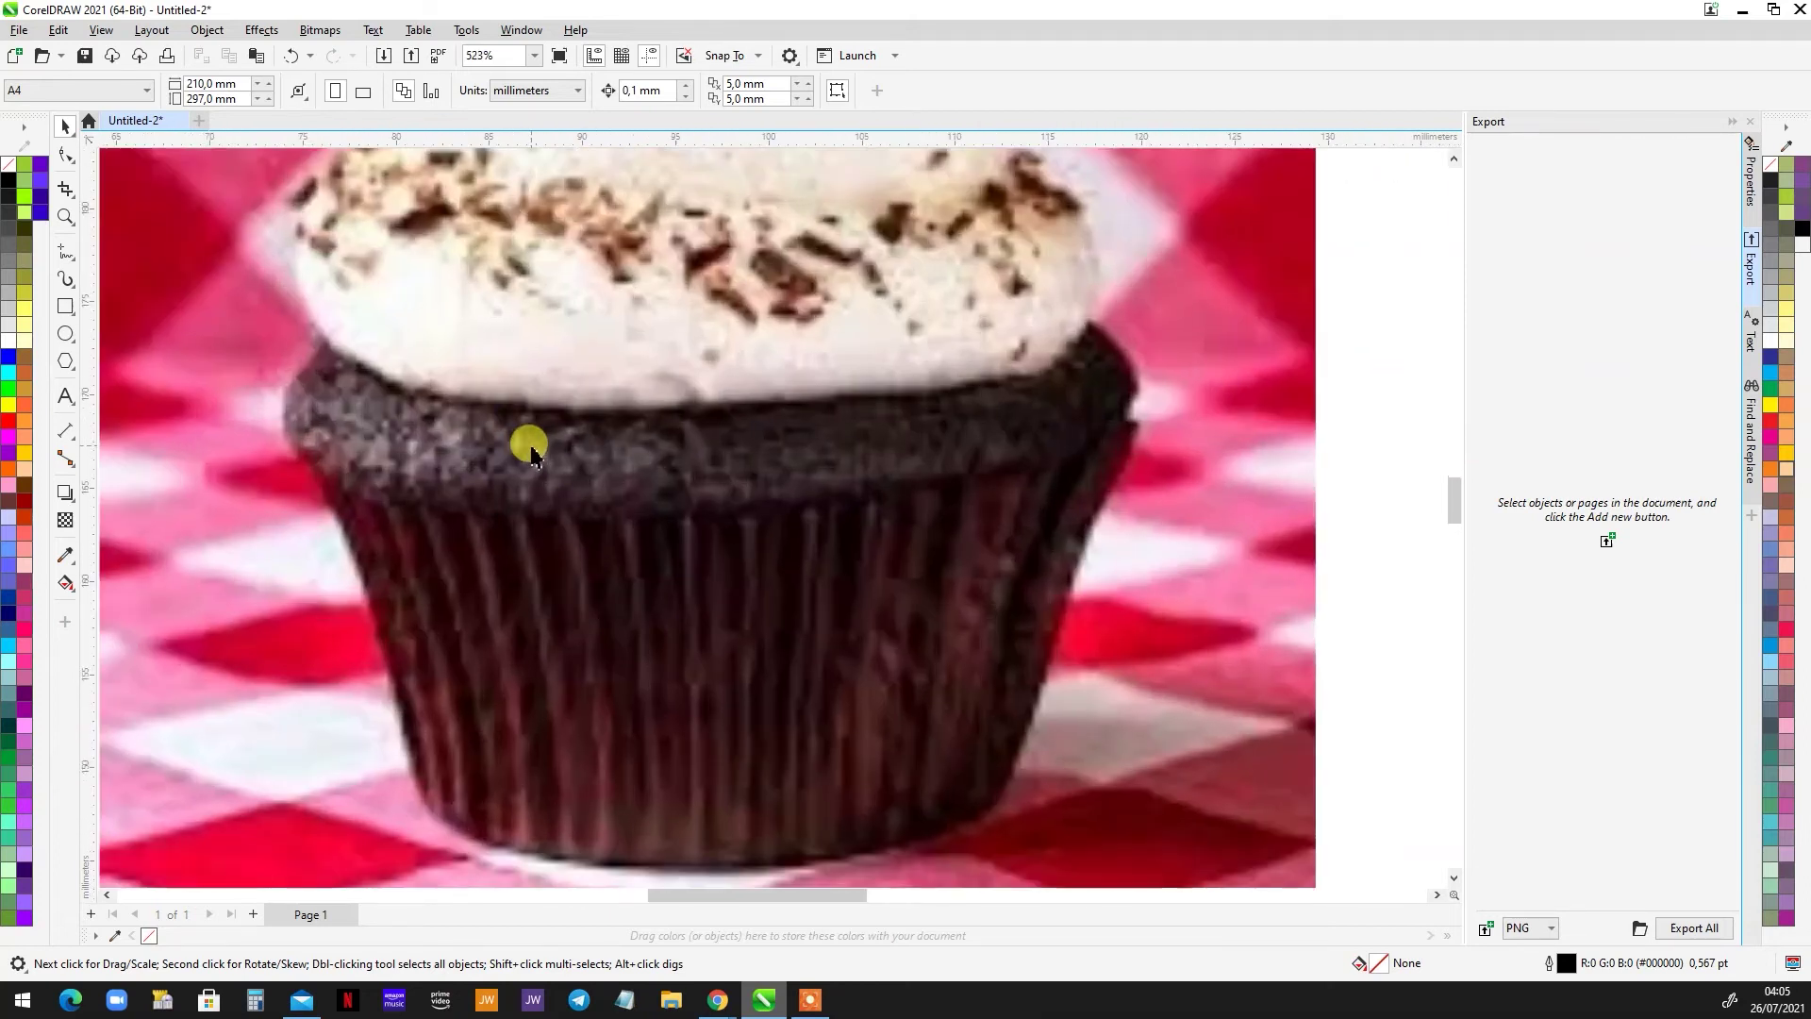
pyautogui.click(73, 259)
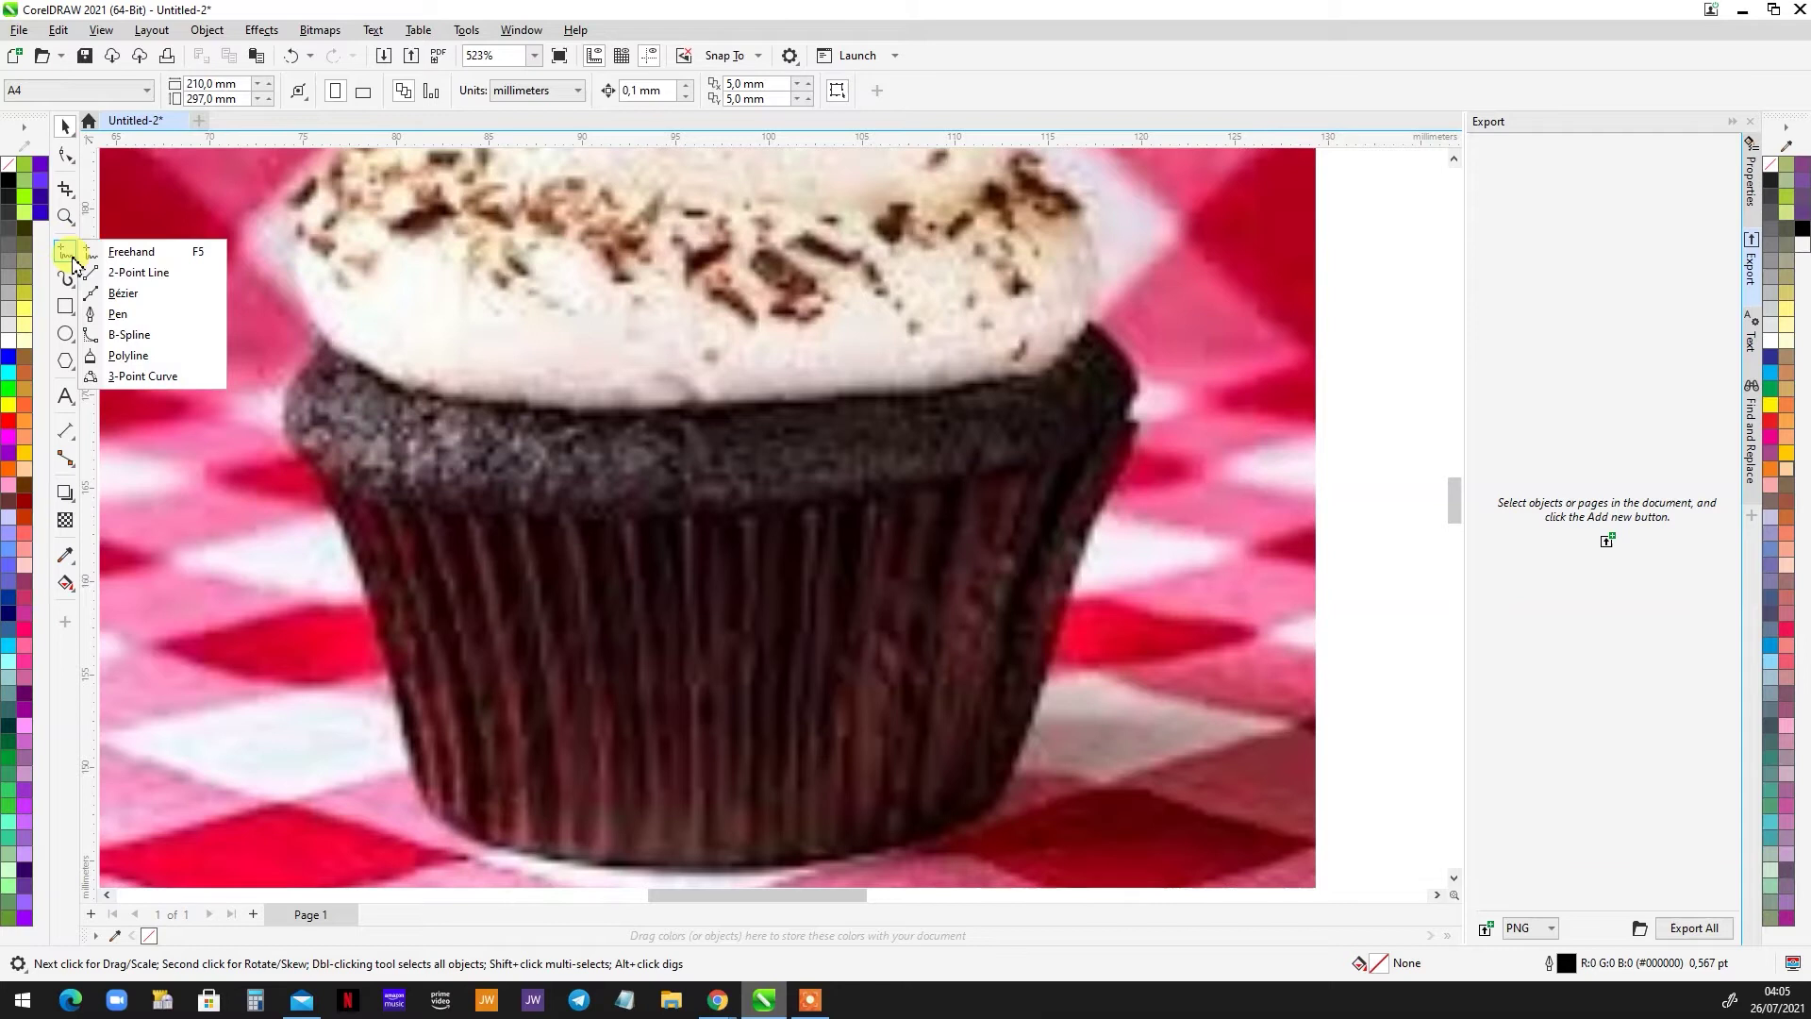
# Step: Trace Bézier points around the cupcake's wrapper, from its upper-left edge to the frosting's right edge
pyautogui.click(123, 294)
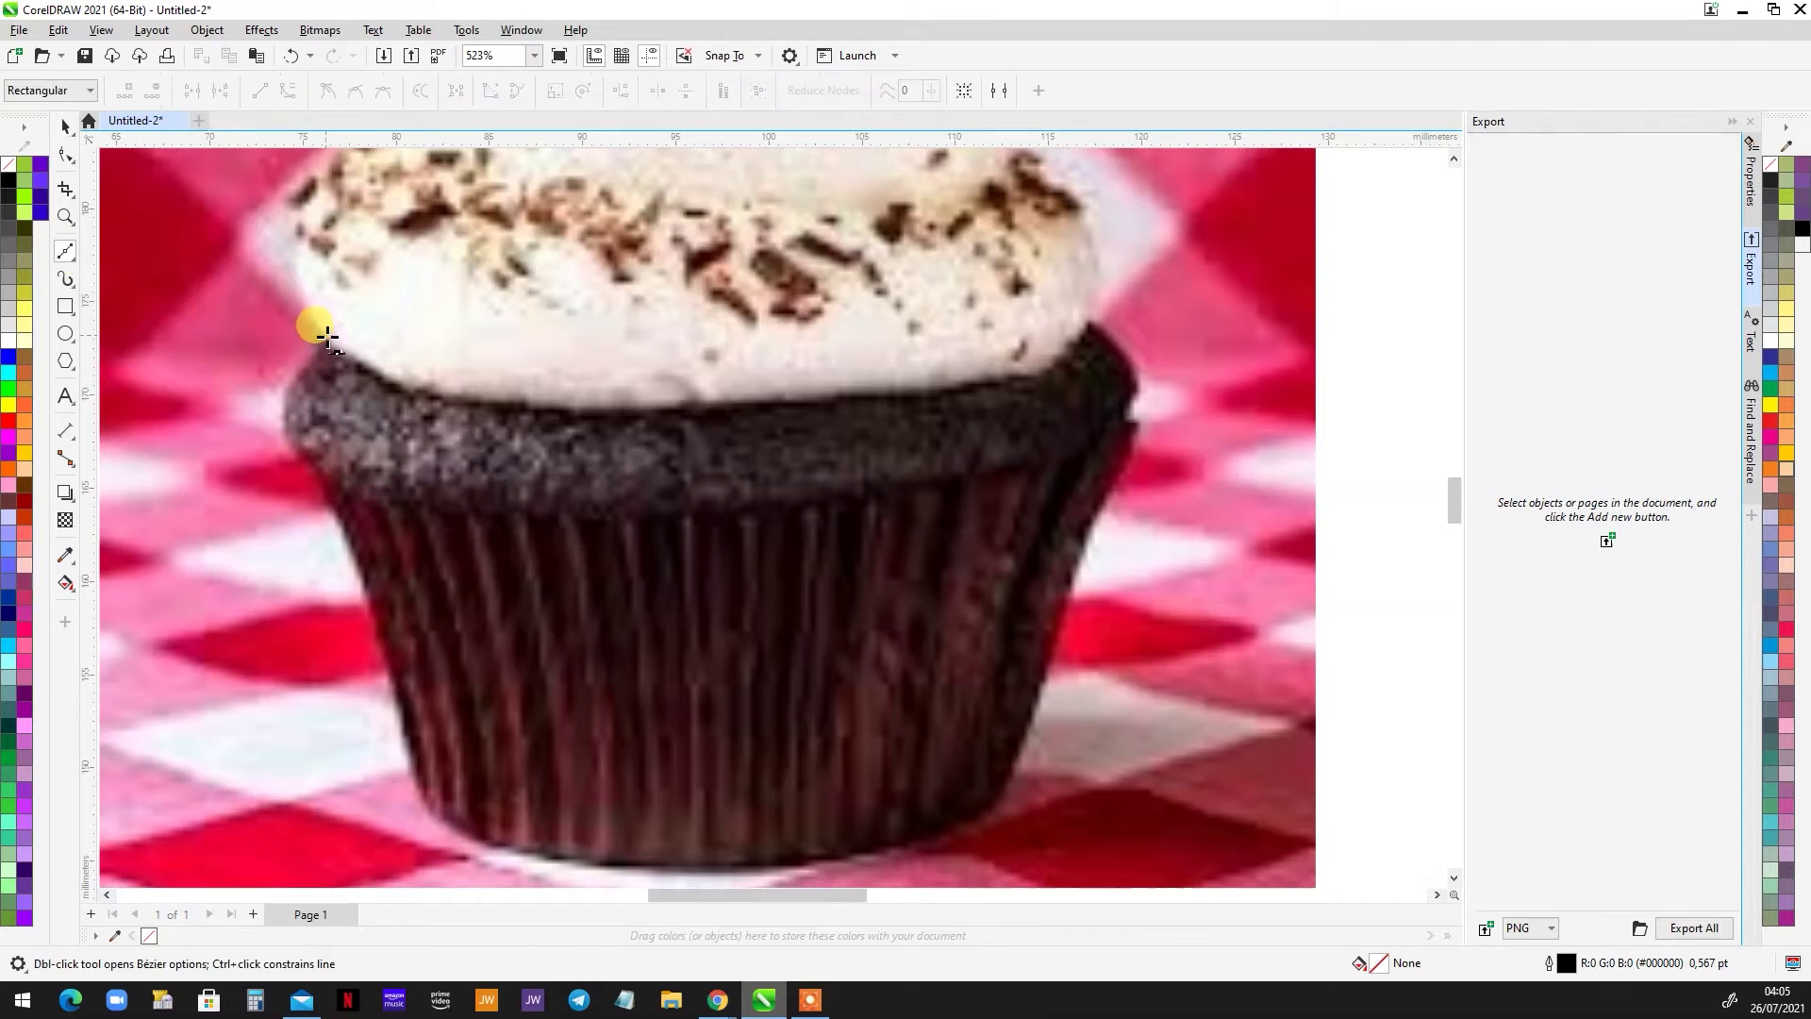
pyautogui.click(325, 333)
pyautogui.click(317, 465)
pyautogui.click(414, 798)
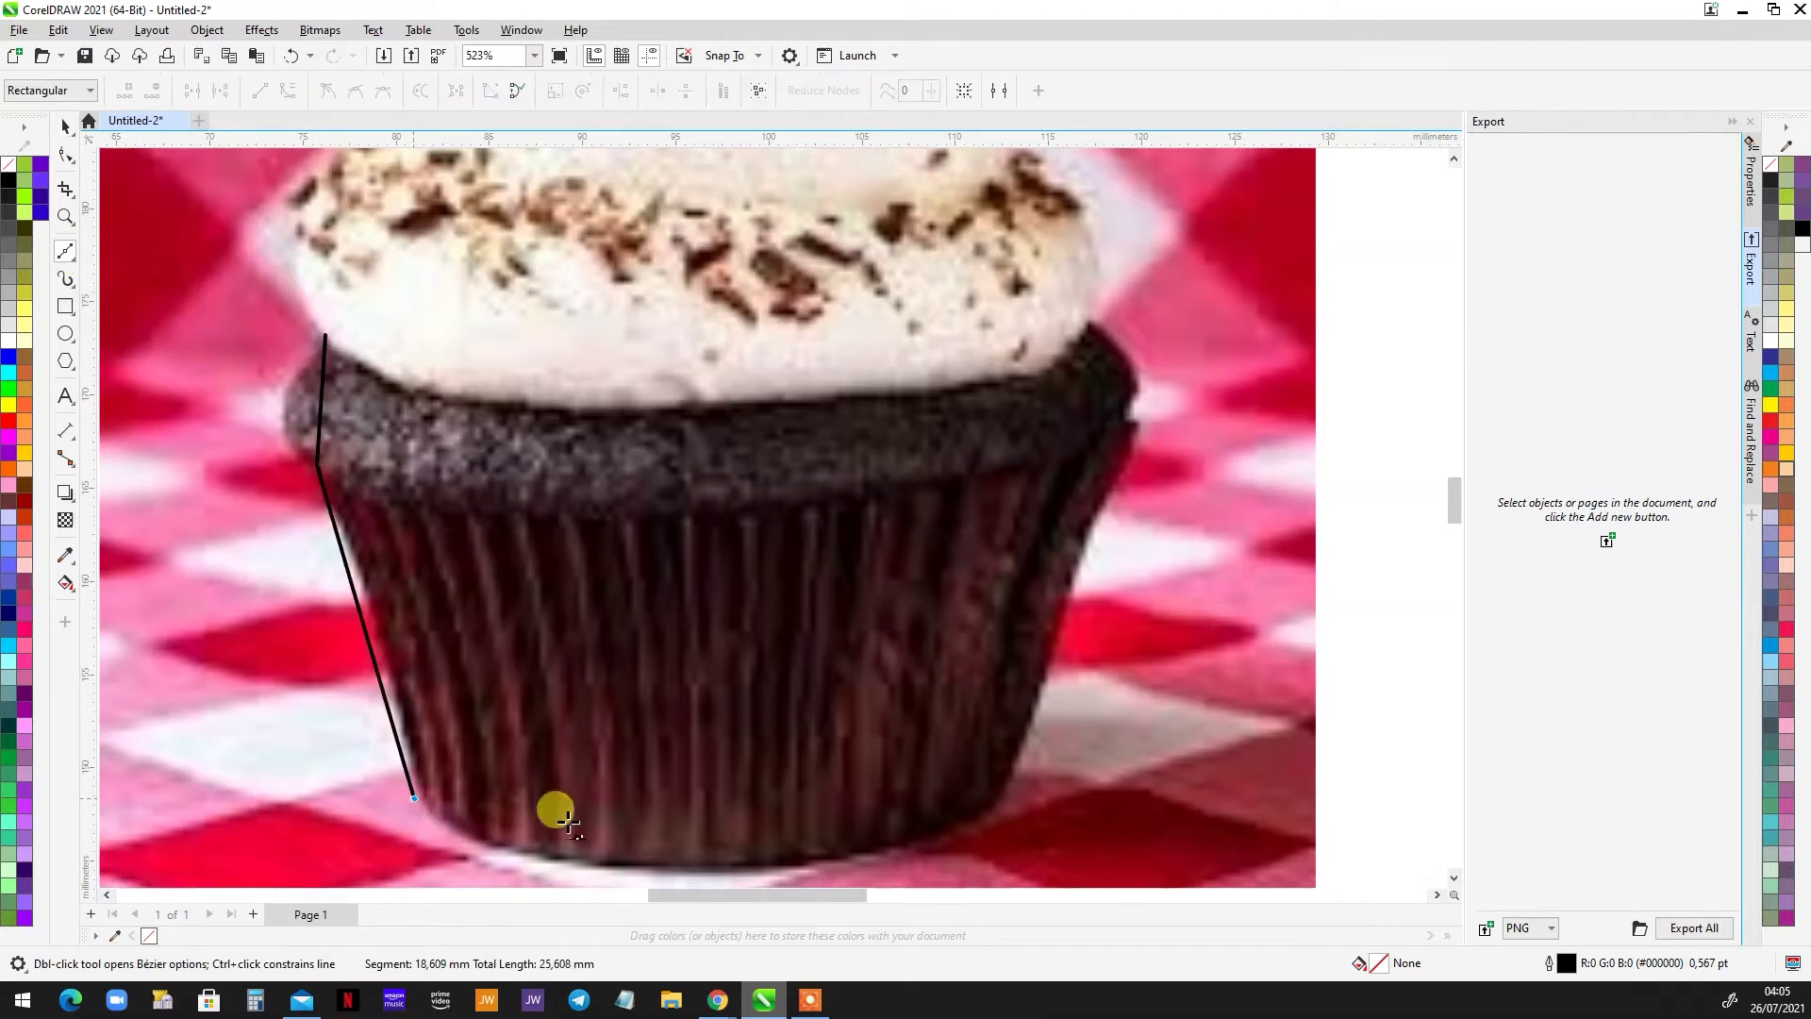
pyautogui.click(992, 813)
pyautogui.click(1139, 399)
pyautogui.click(1097, 322)
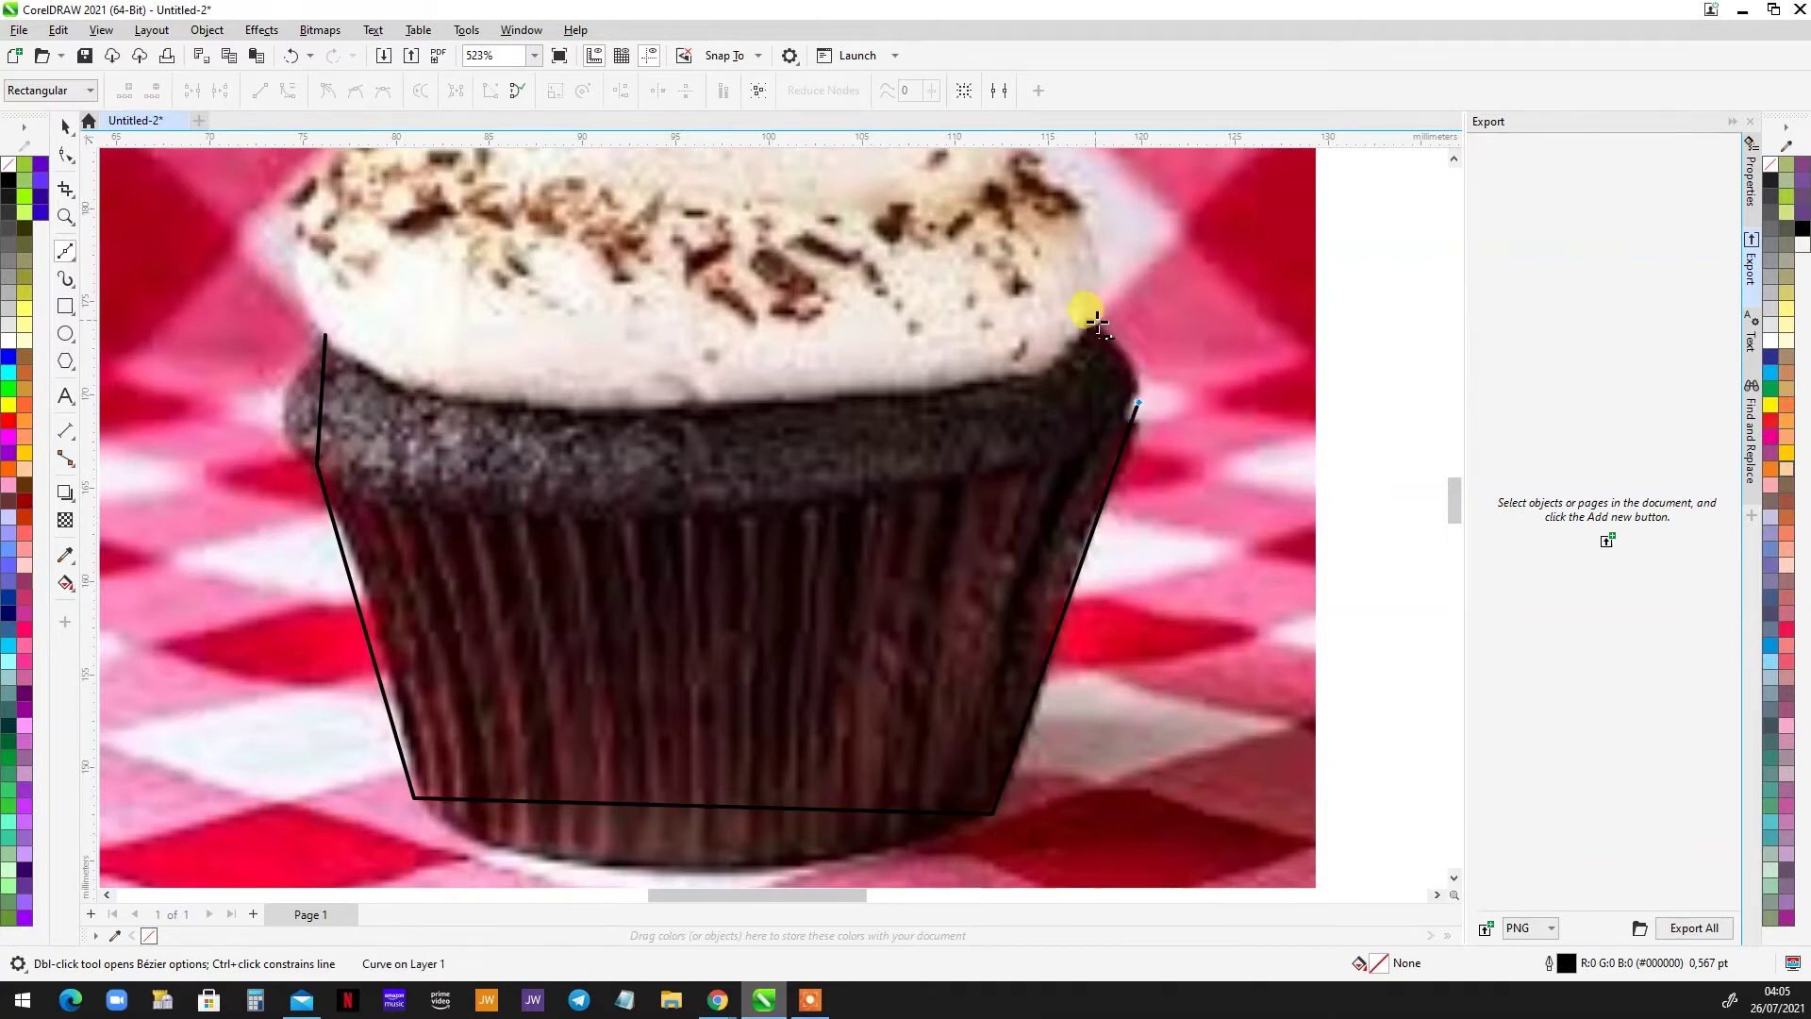
pyautogui.scroll(-2, 1023, 523)
pyautogui.scroll(3, 1033, 292)
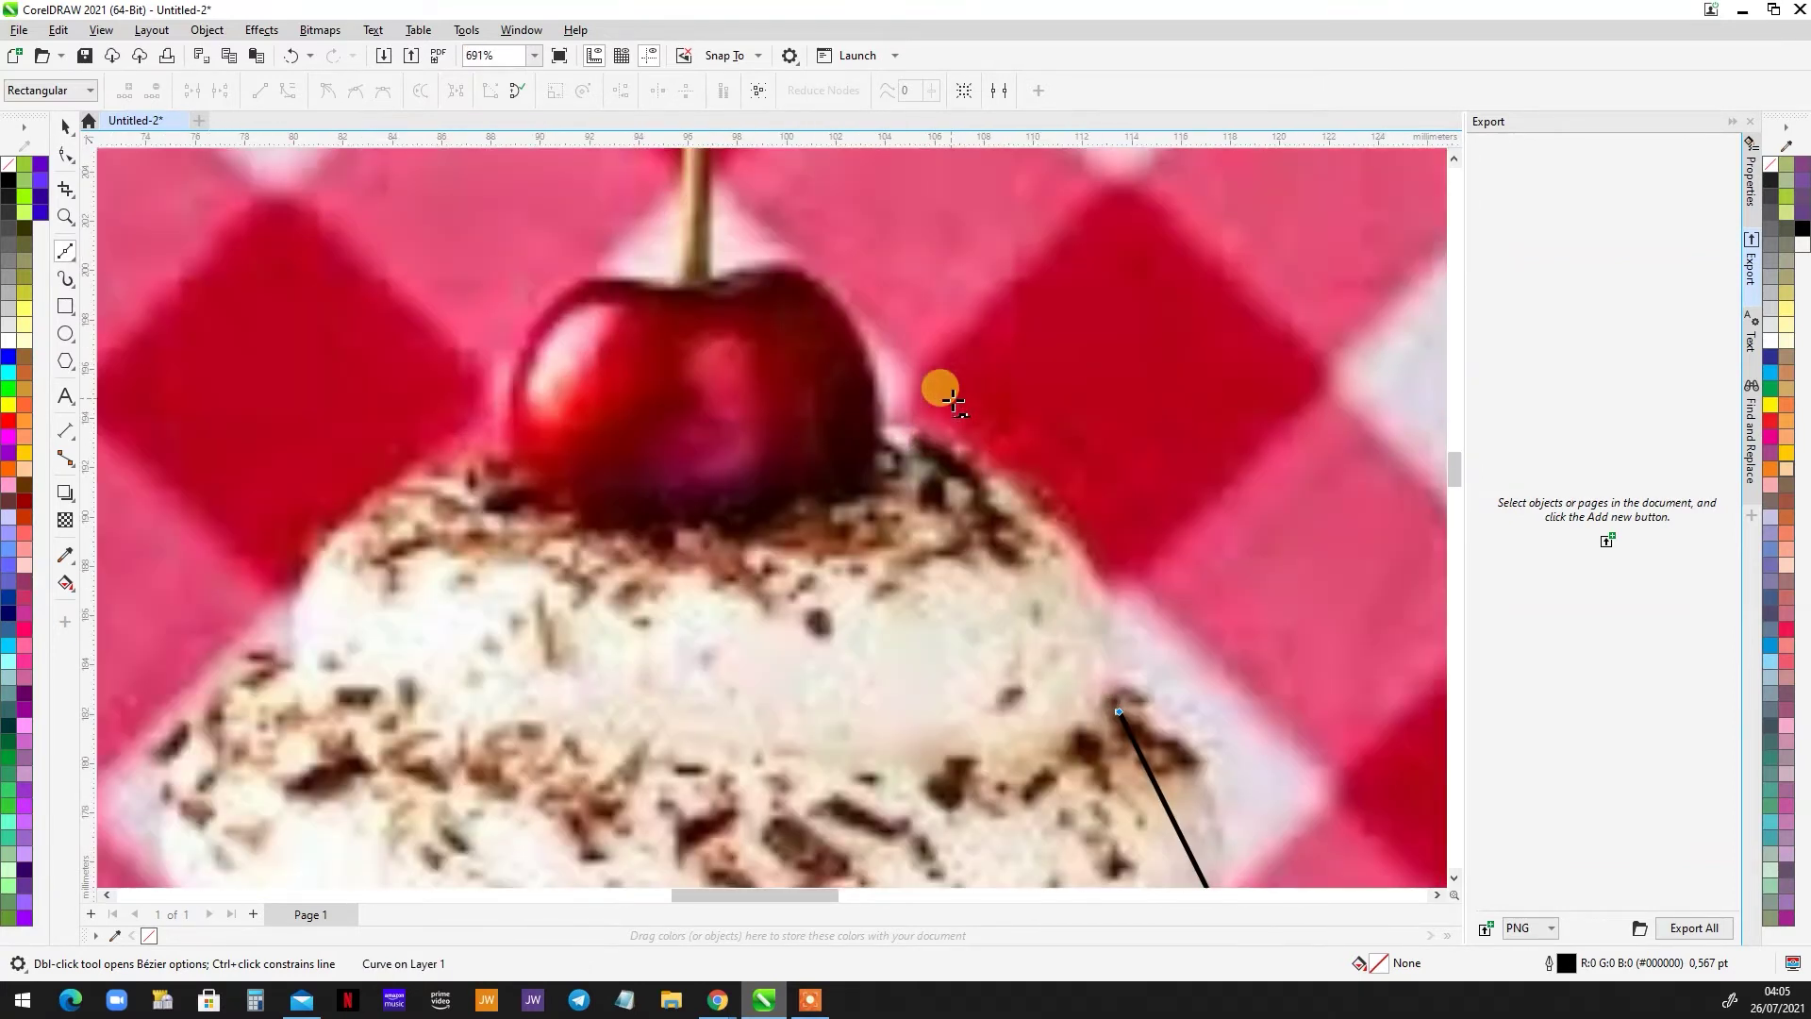
# Step: Continue the outline over the cherry and stem, down the frosting's left side, and close it
pyautogui.click(869, 422)
pyautogui.scroll(-2, 863, 420)
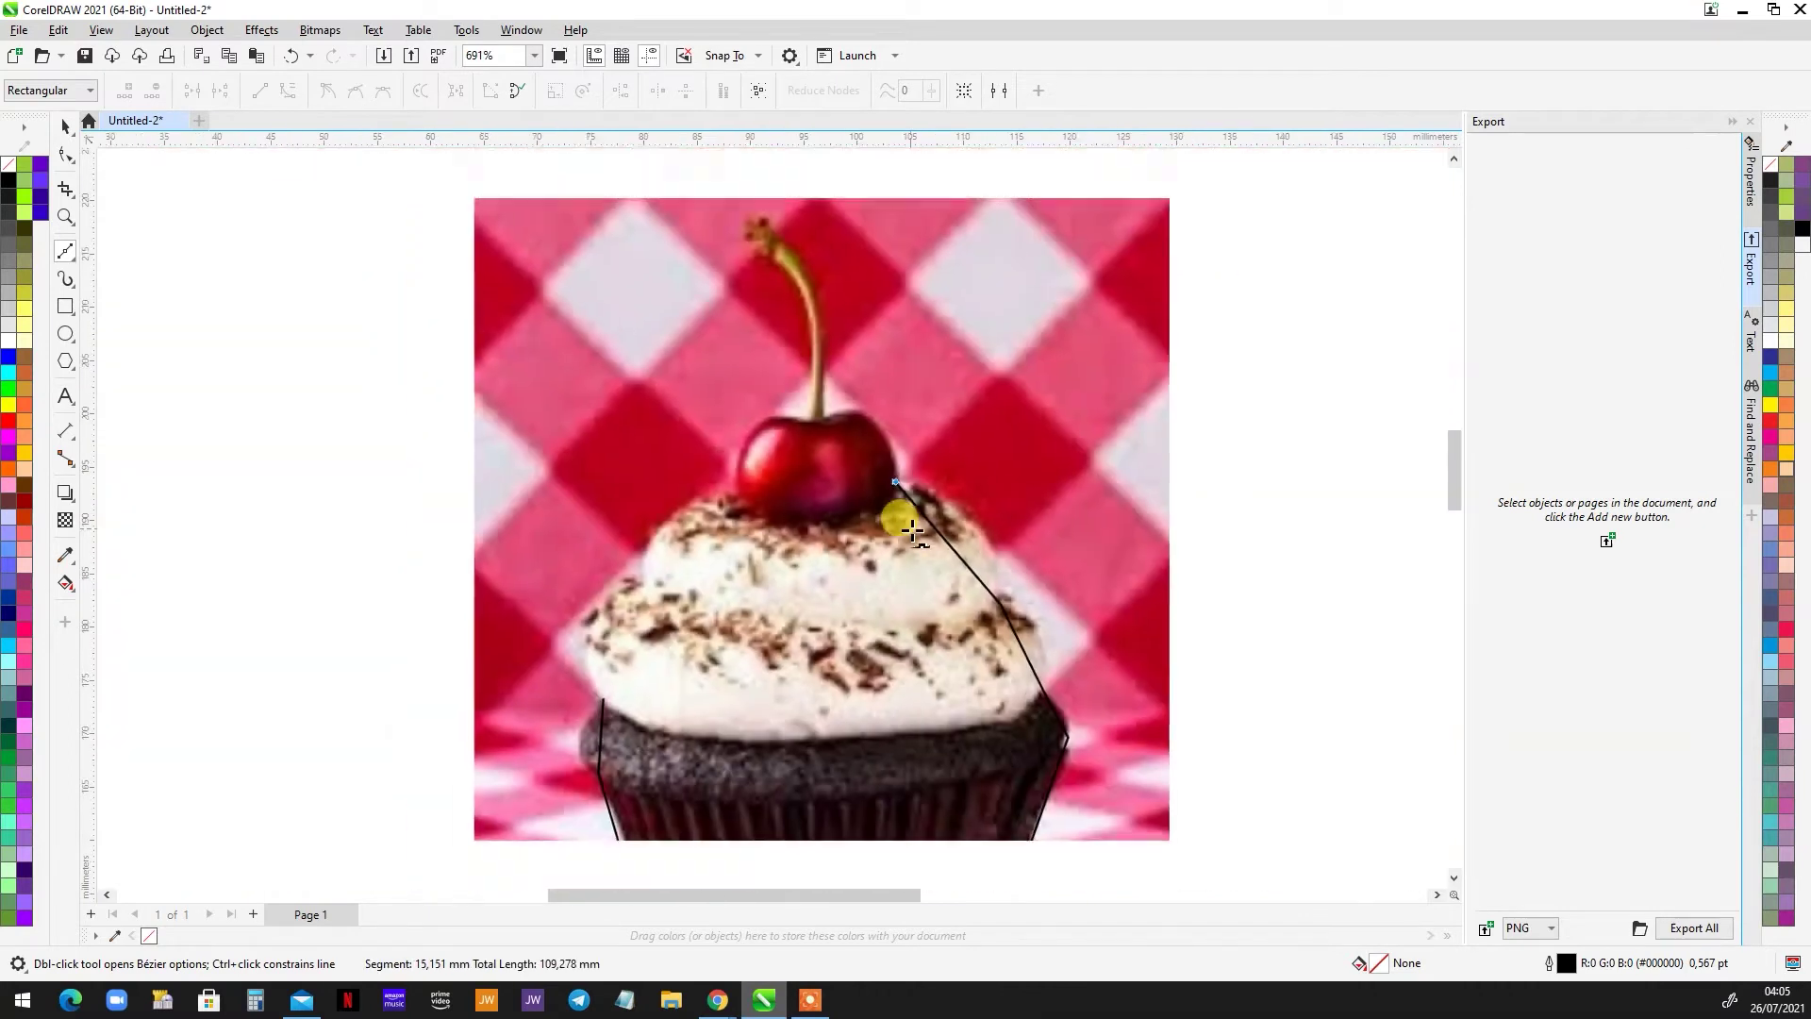
pyautogui.scroll(3, 849, 415)
pyautogui.click(797, 465)
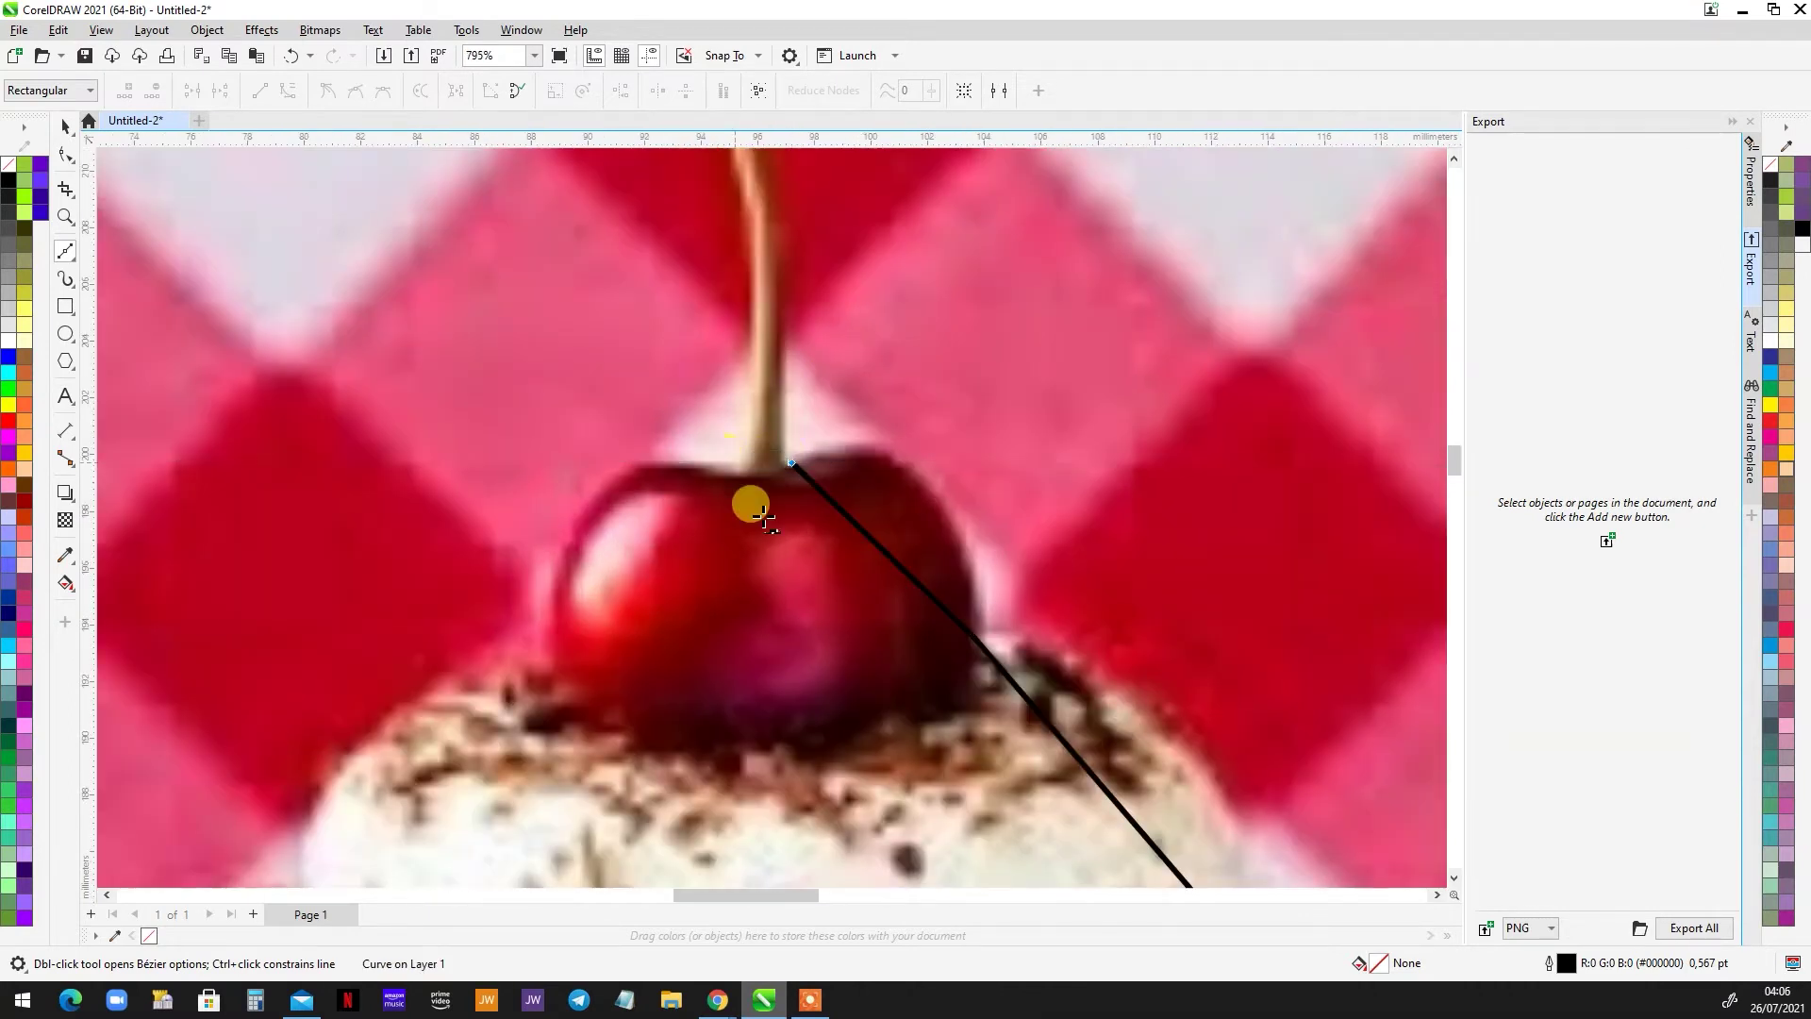
pyautogui.scroll(-2, 716, 194)
pyautogui.scroll(2, 708, 307)
pyautogui.click(706, 284)
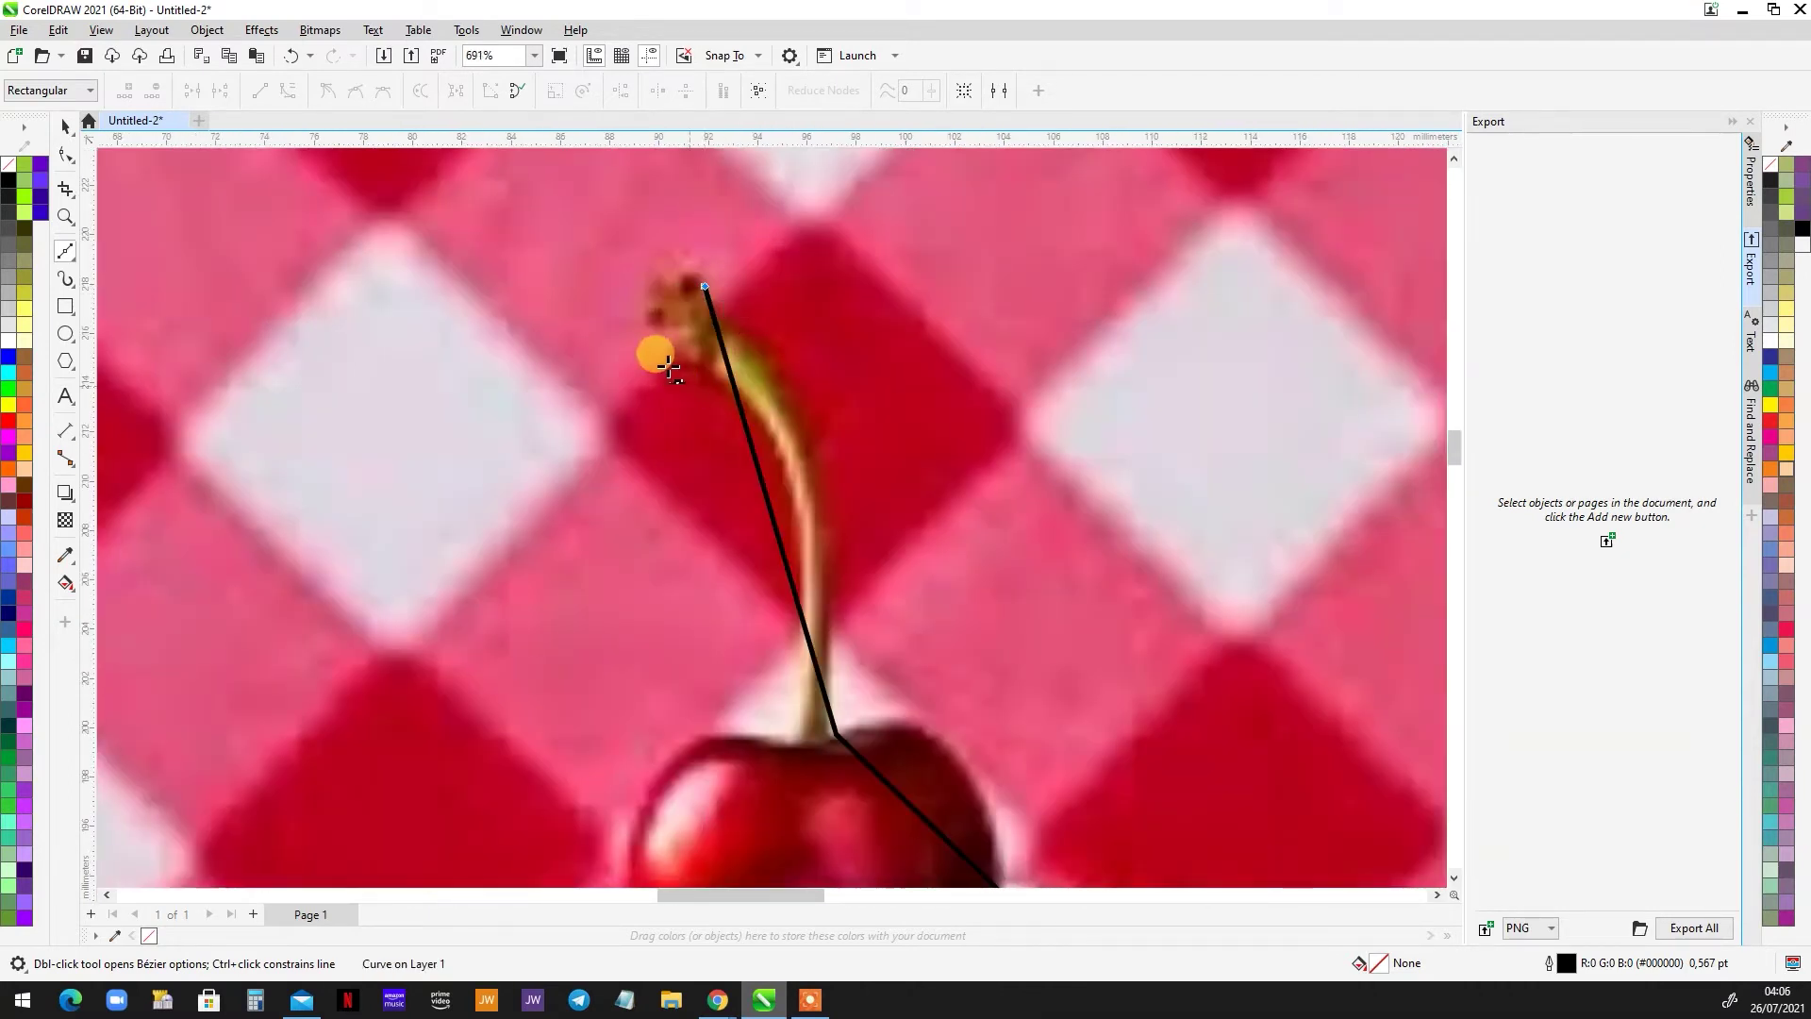
pyautogui.click(673, 336)
pyautogui.click(790, 734)
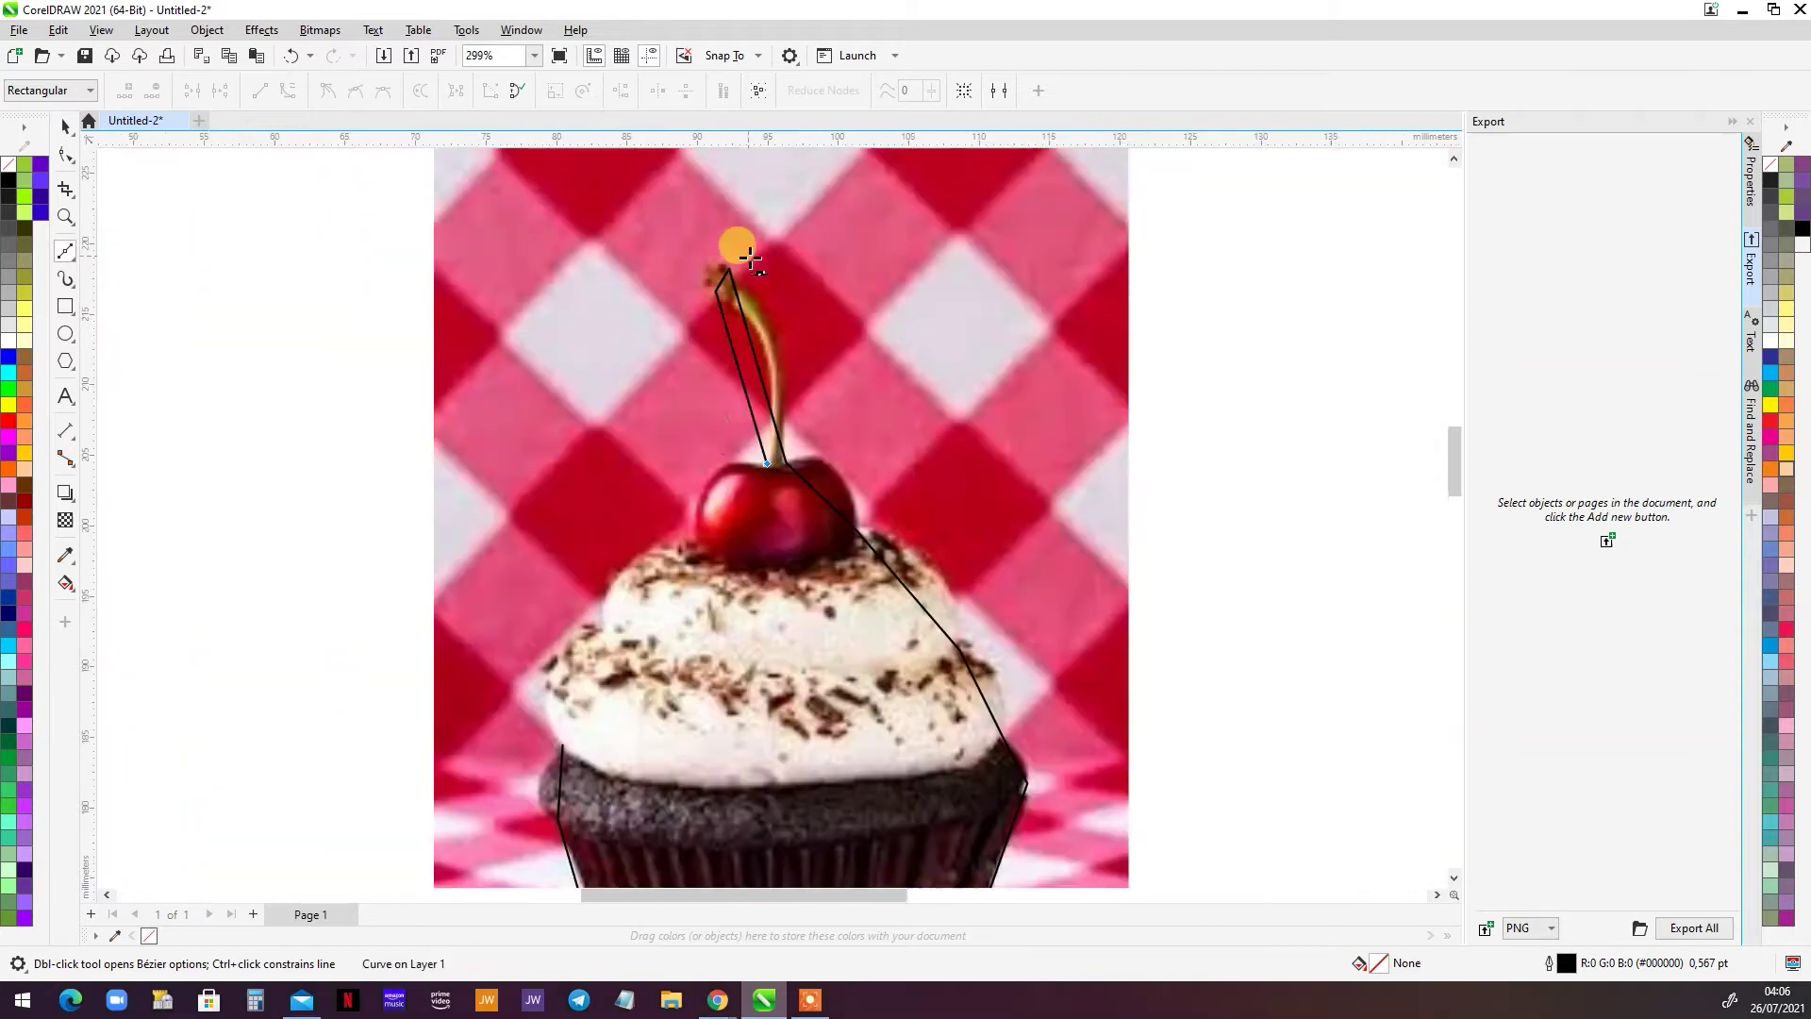
pyautogui.scroll(-3, 737, 247)
pyautogui.scroll(2, 697, 556)
pyautogui.click(523, 651)
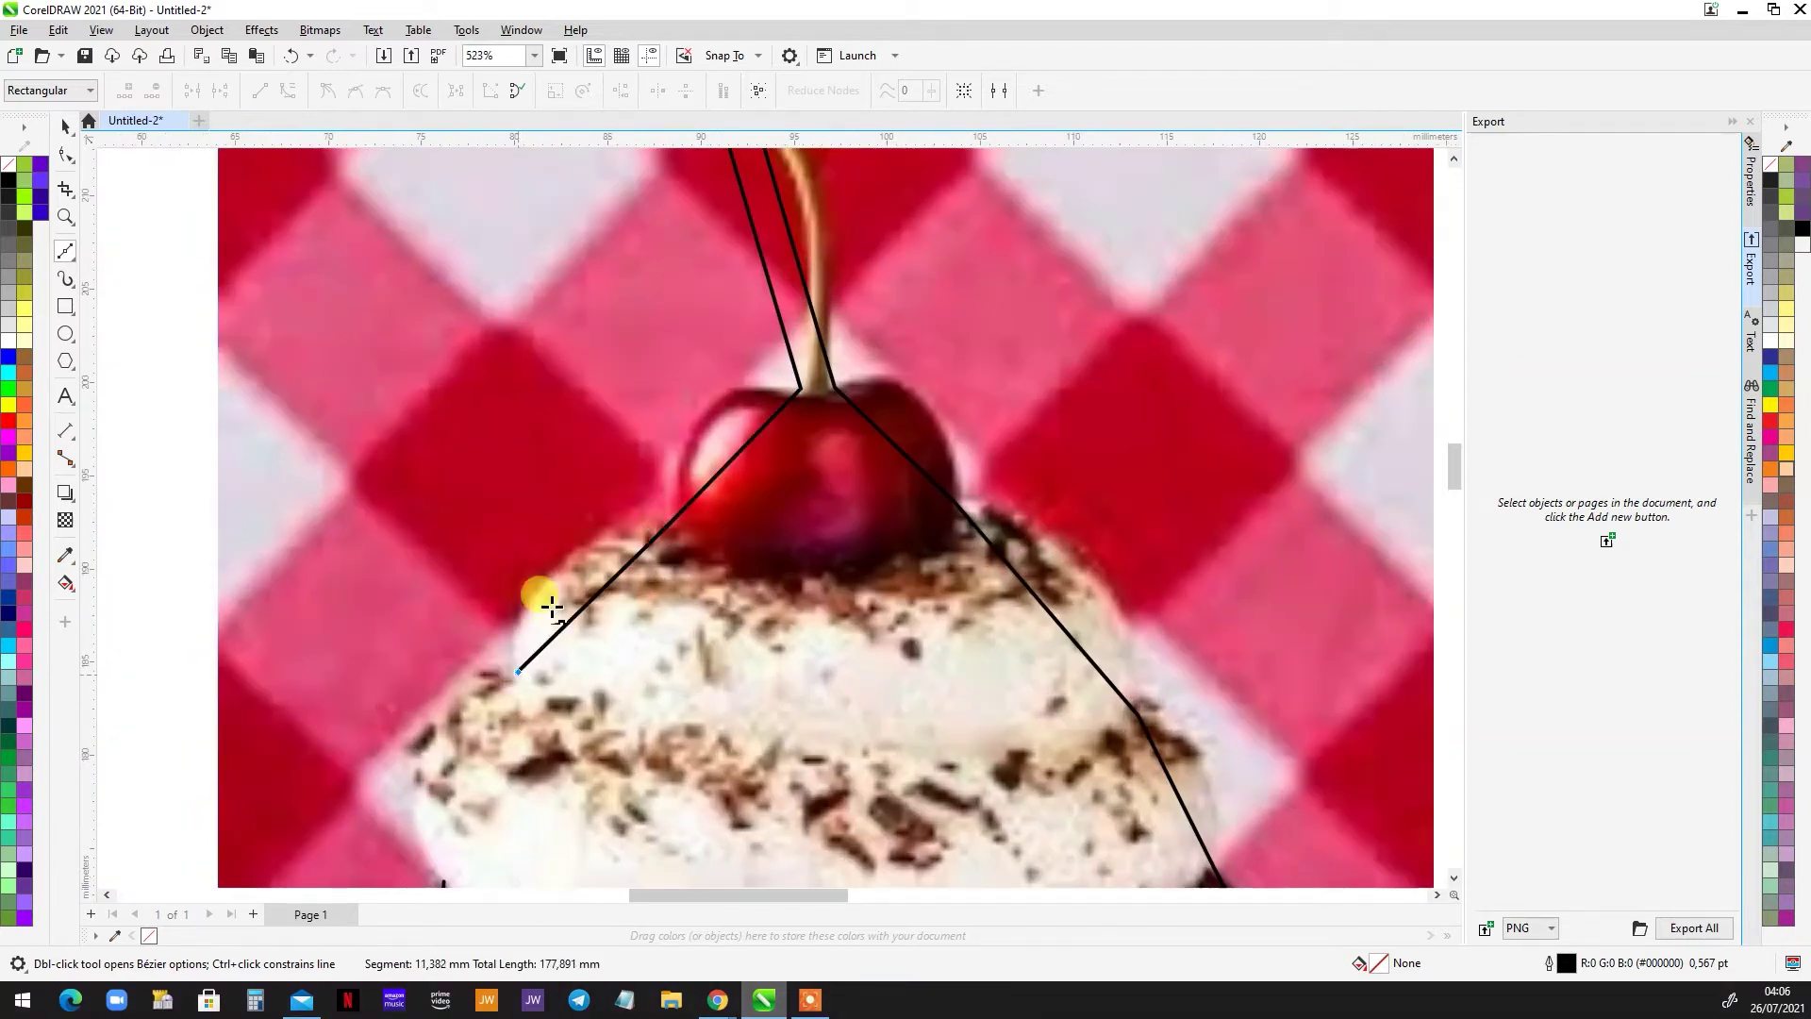
pyautogui.scroll(-2, 755, 297)
pyautogui.scroll(2, 665, 529)
pyautogui.scroll(2, 655, 530)
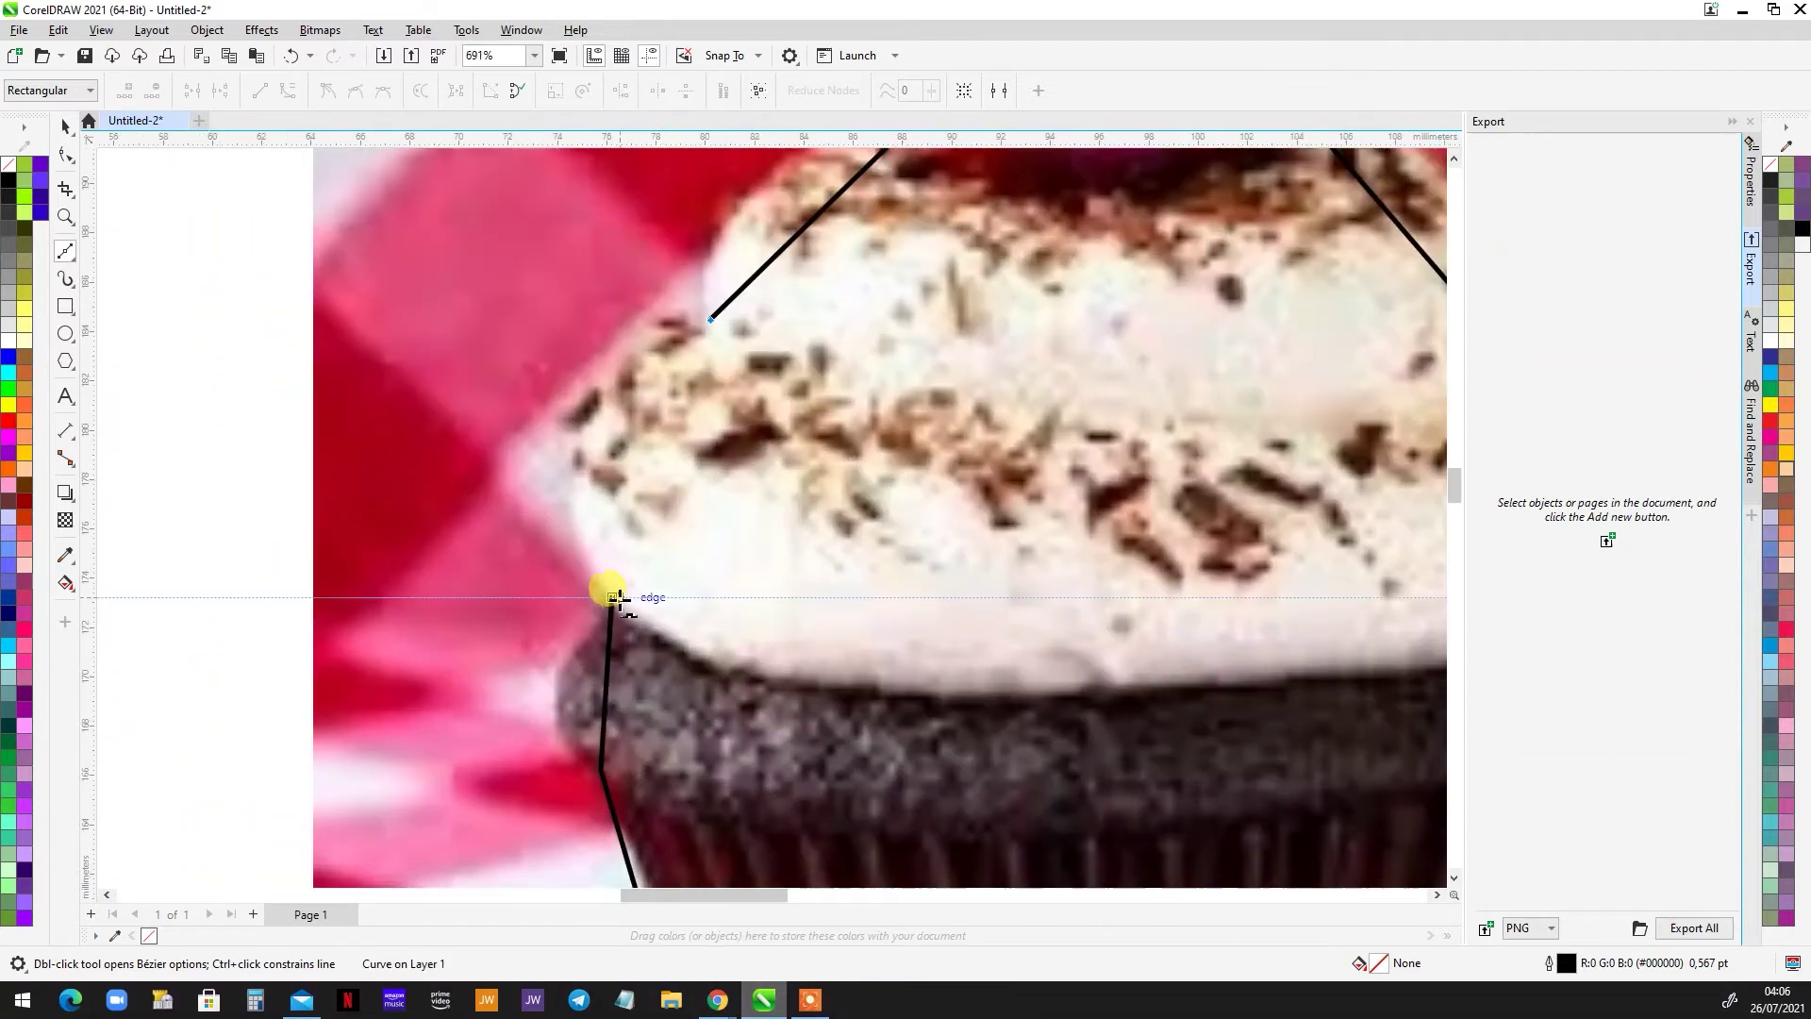
pyautogui.click(624, 582)
pyautogui.click(66, 153)
pyautogui.scroll(-3, 541, 370)
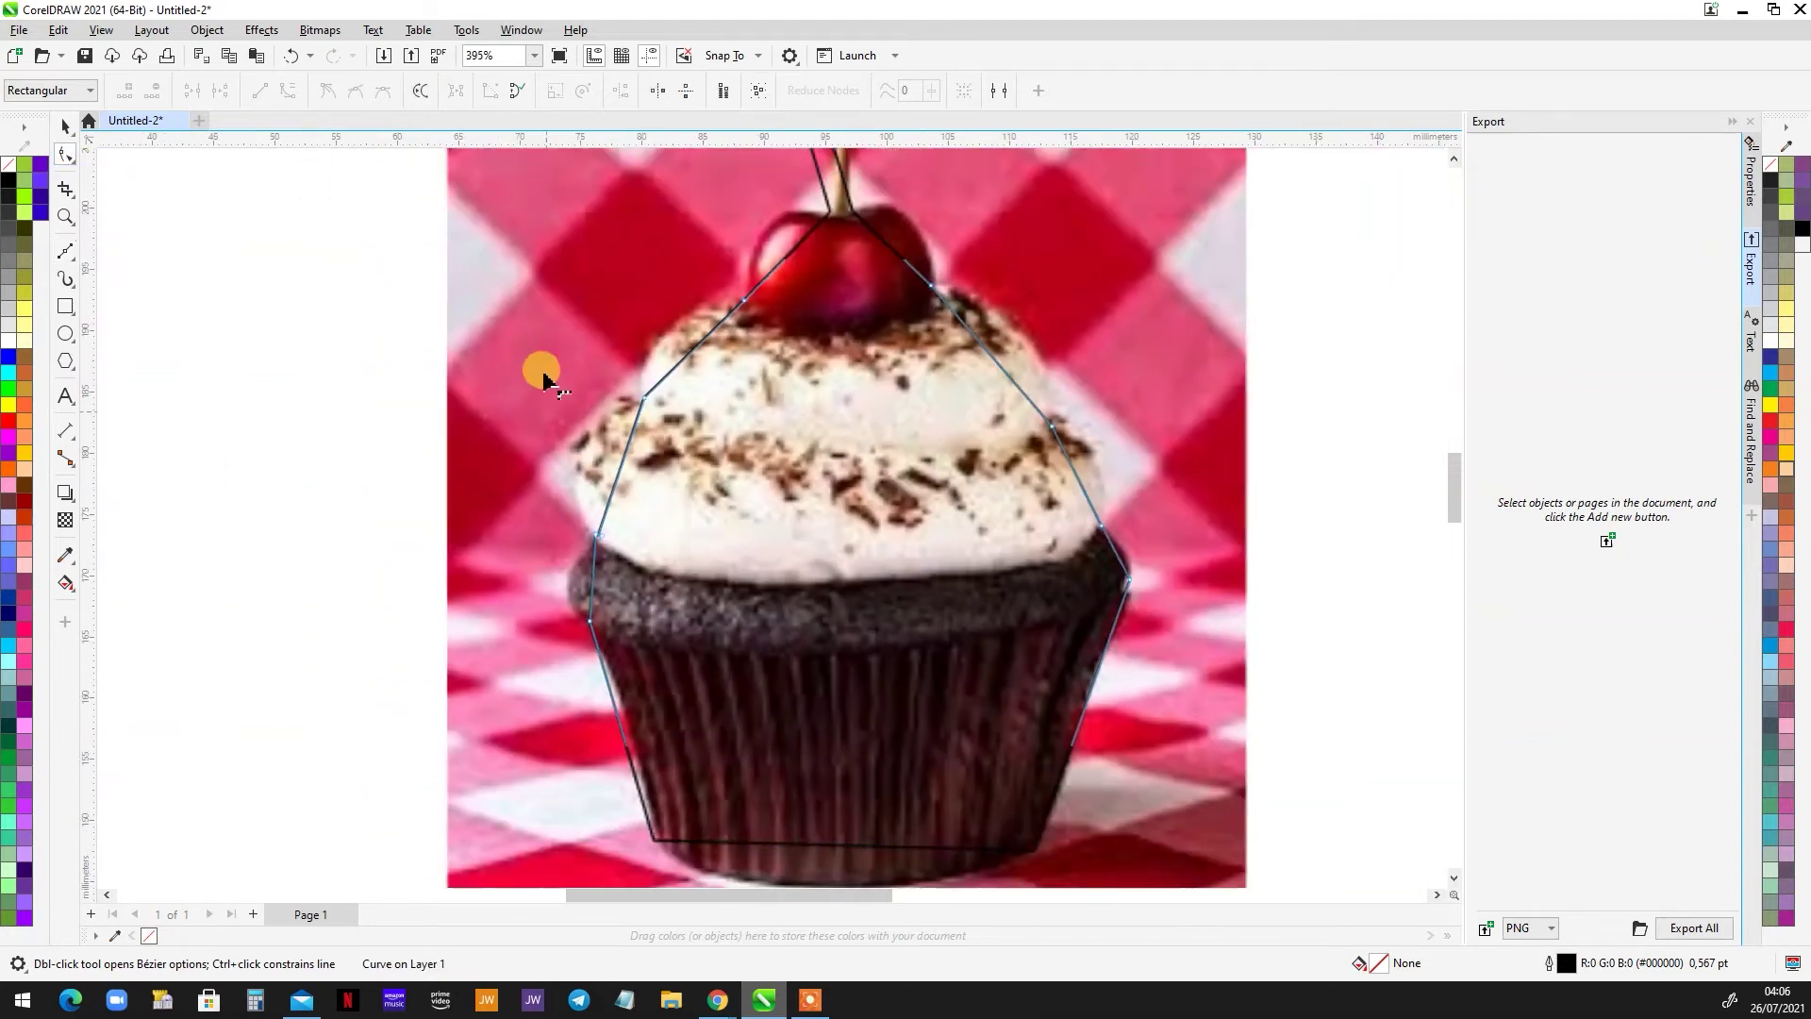
# Step: Convert the outline's bottom edge to a curve and bow it downward
pyautogui.scroll(3, 741, 762)
pyautogui.scroll(1, 751, 672)
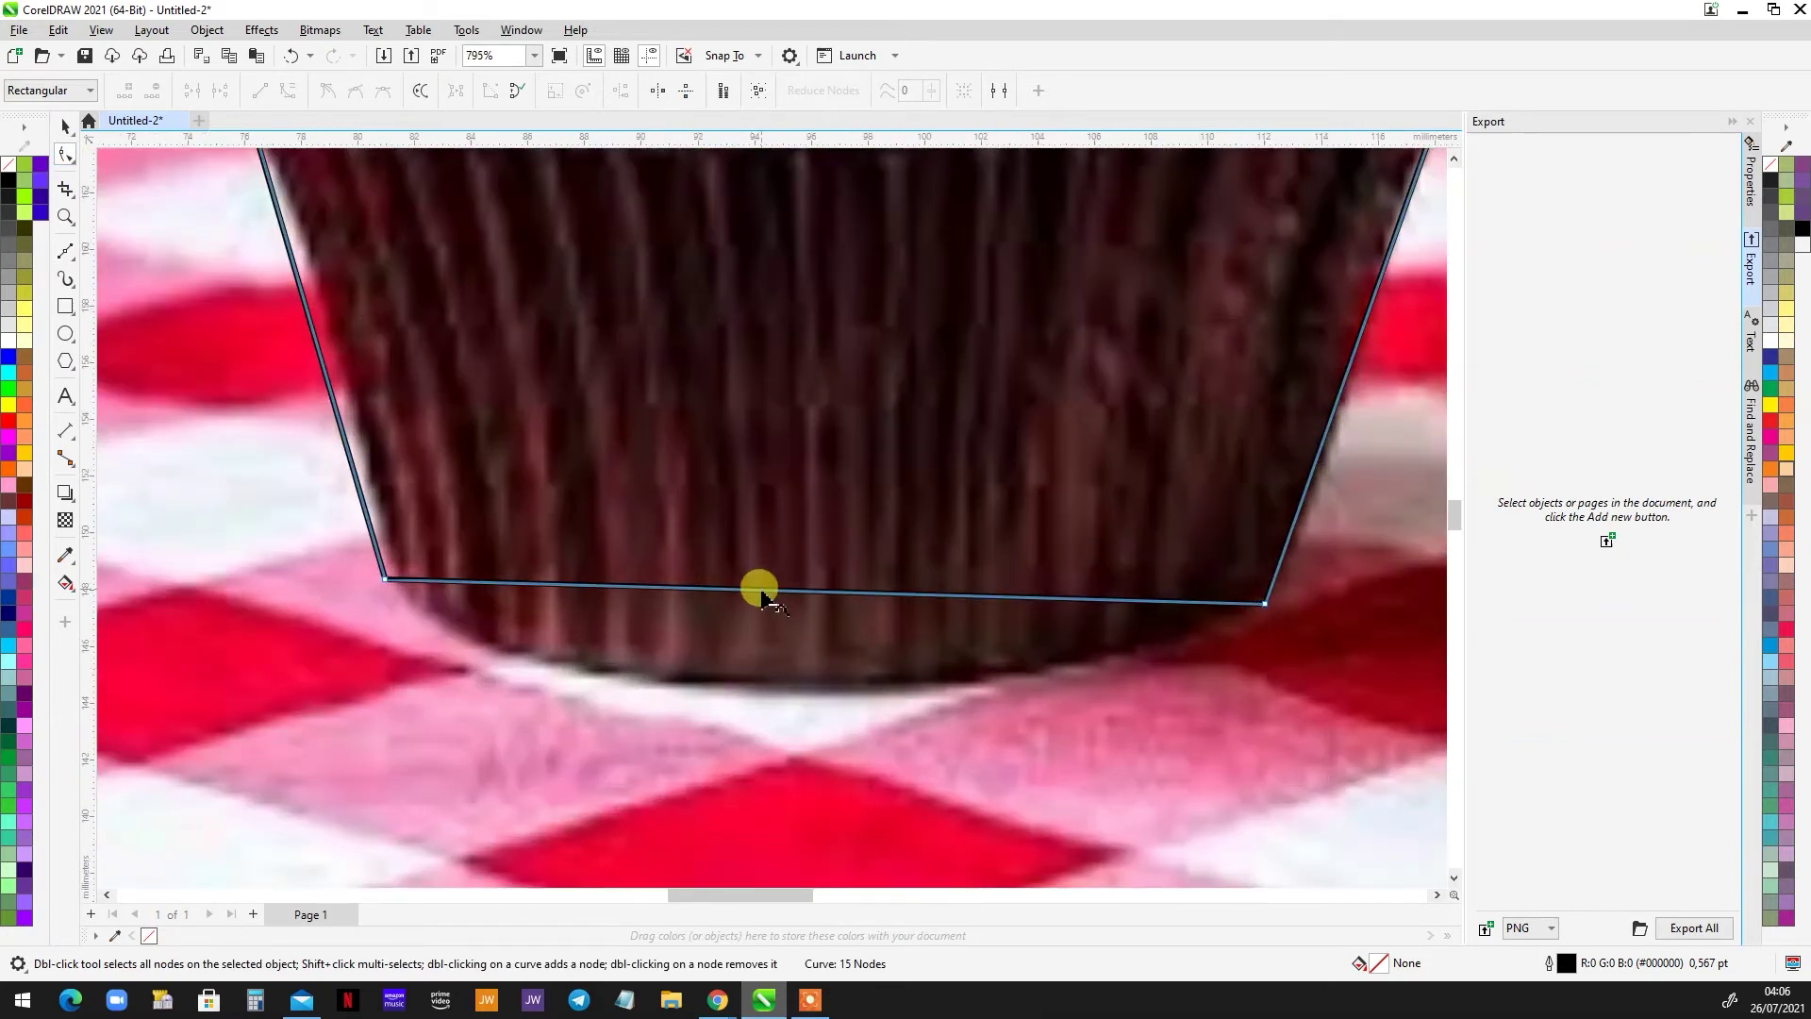
pyautogui.click(761, 591)
pyautogui.click(286, 91)
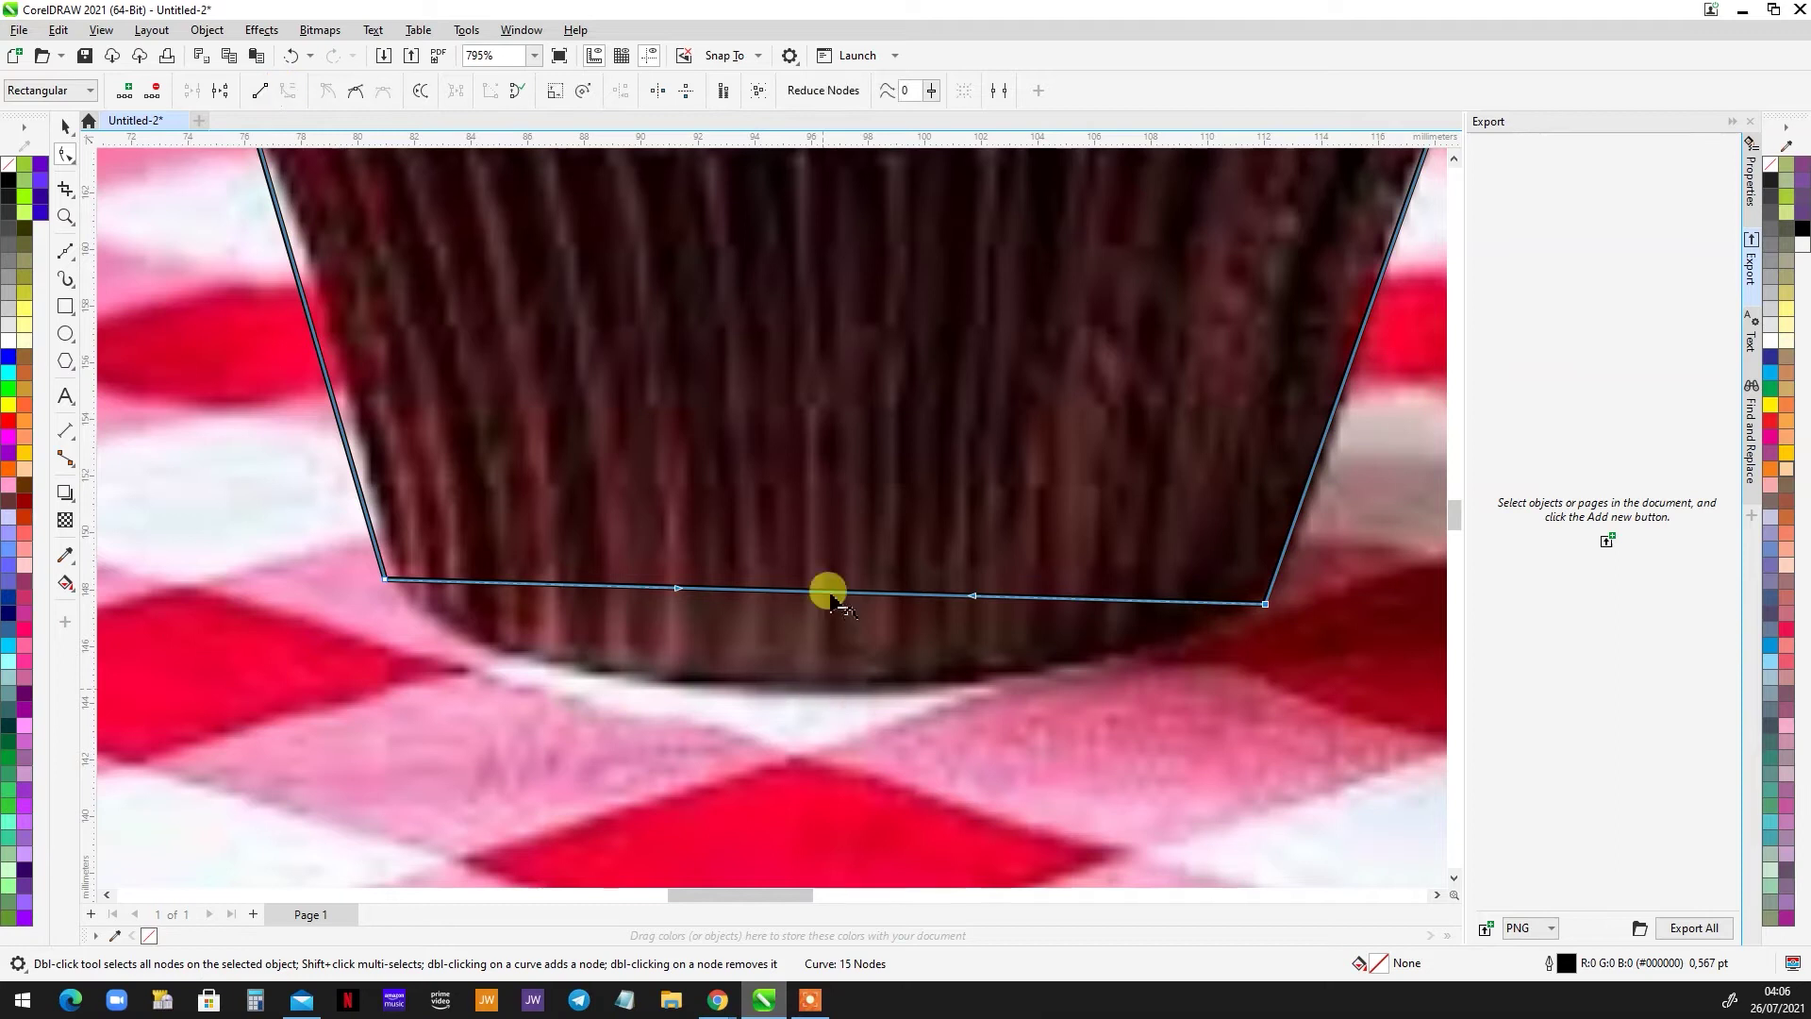
pyautogui.moveTo(791, 591); pyautogui.dragTo(779, 693)
pyautogui.scroll(-5, 586, 695)
pyautogui.scroll(5, 1010, 302)
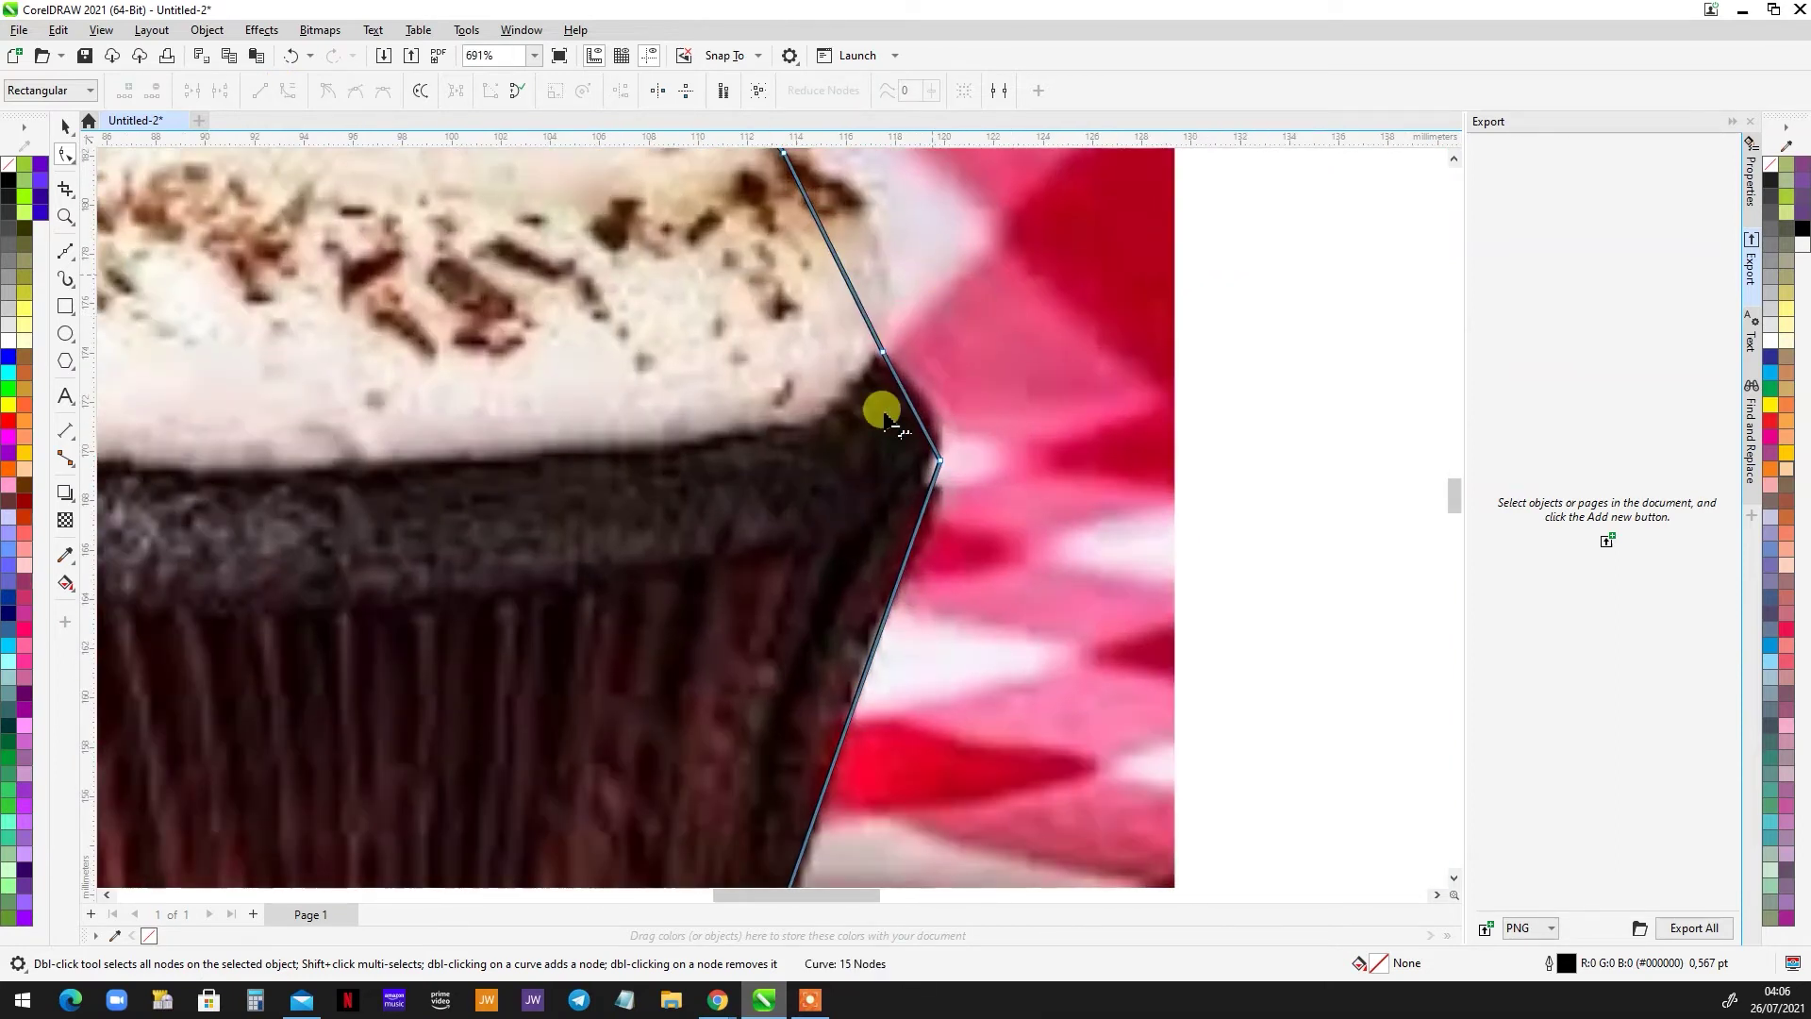
# Step: Convert the upper-right segment to a curve and bend it outward
pyautogui.click(897, 447)
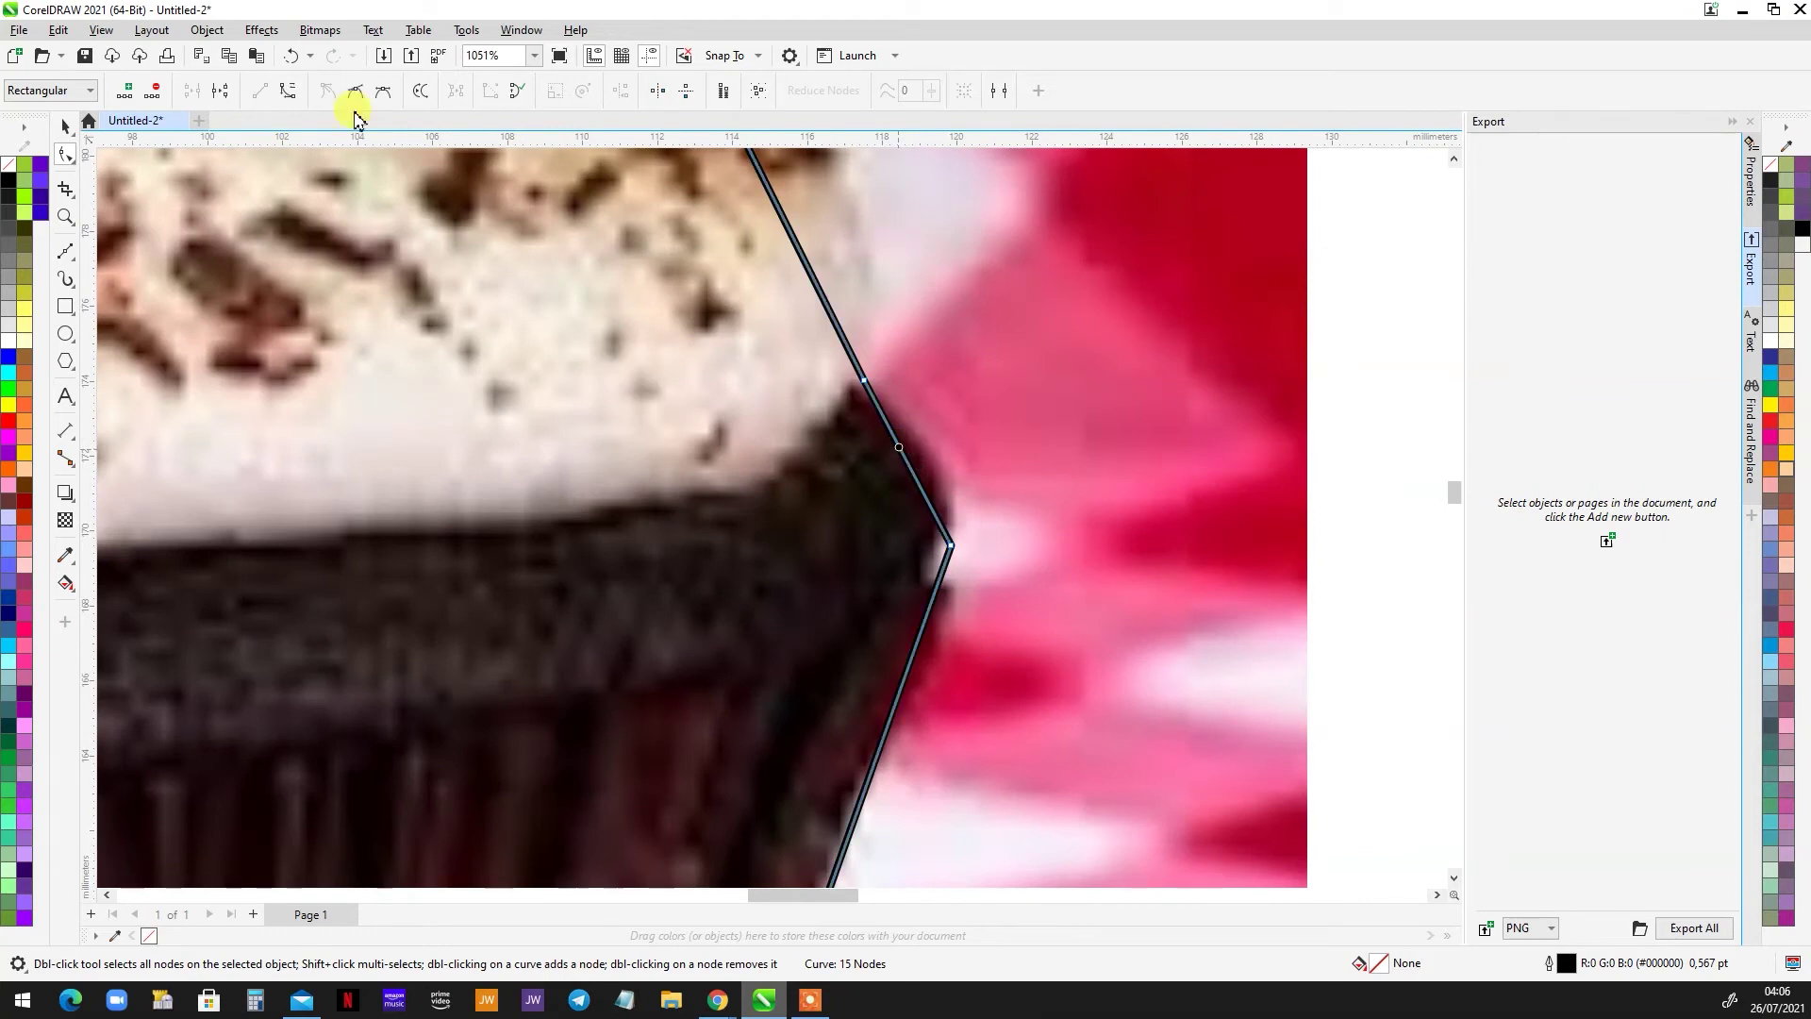
pyautogui.click(288, 91)
pyautogui.scroll(3, 1010, 486)
pyautogui.moveTo(960, 467); pyautogui.dragTo(1014, 434)
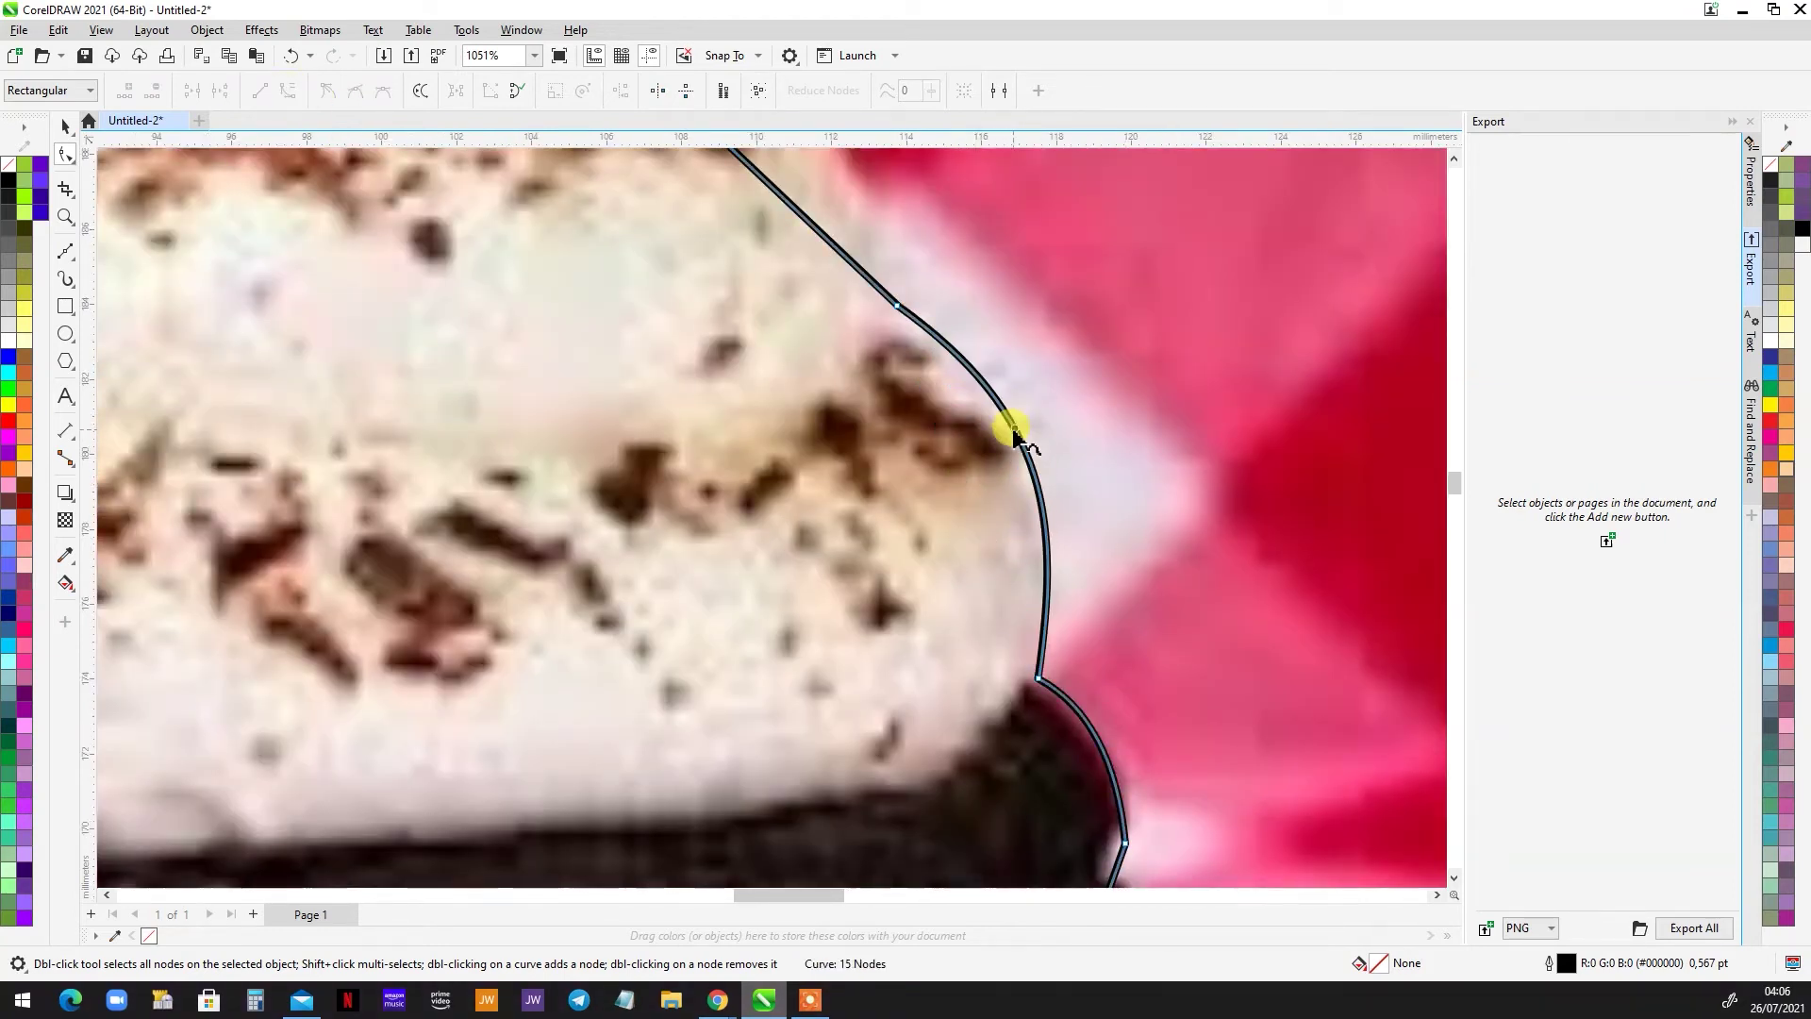
pyautogui.scroll(-5, 1013, 434)
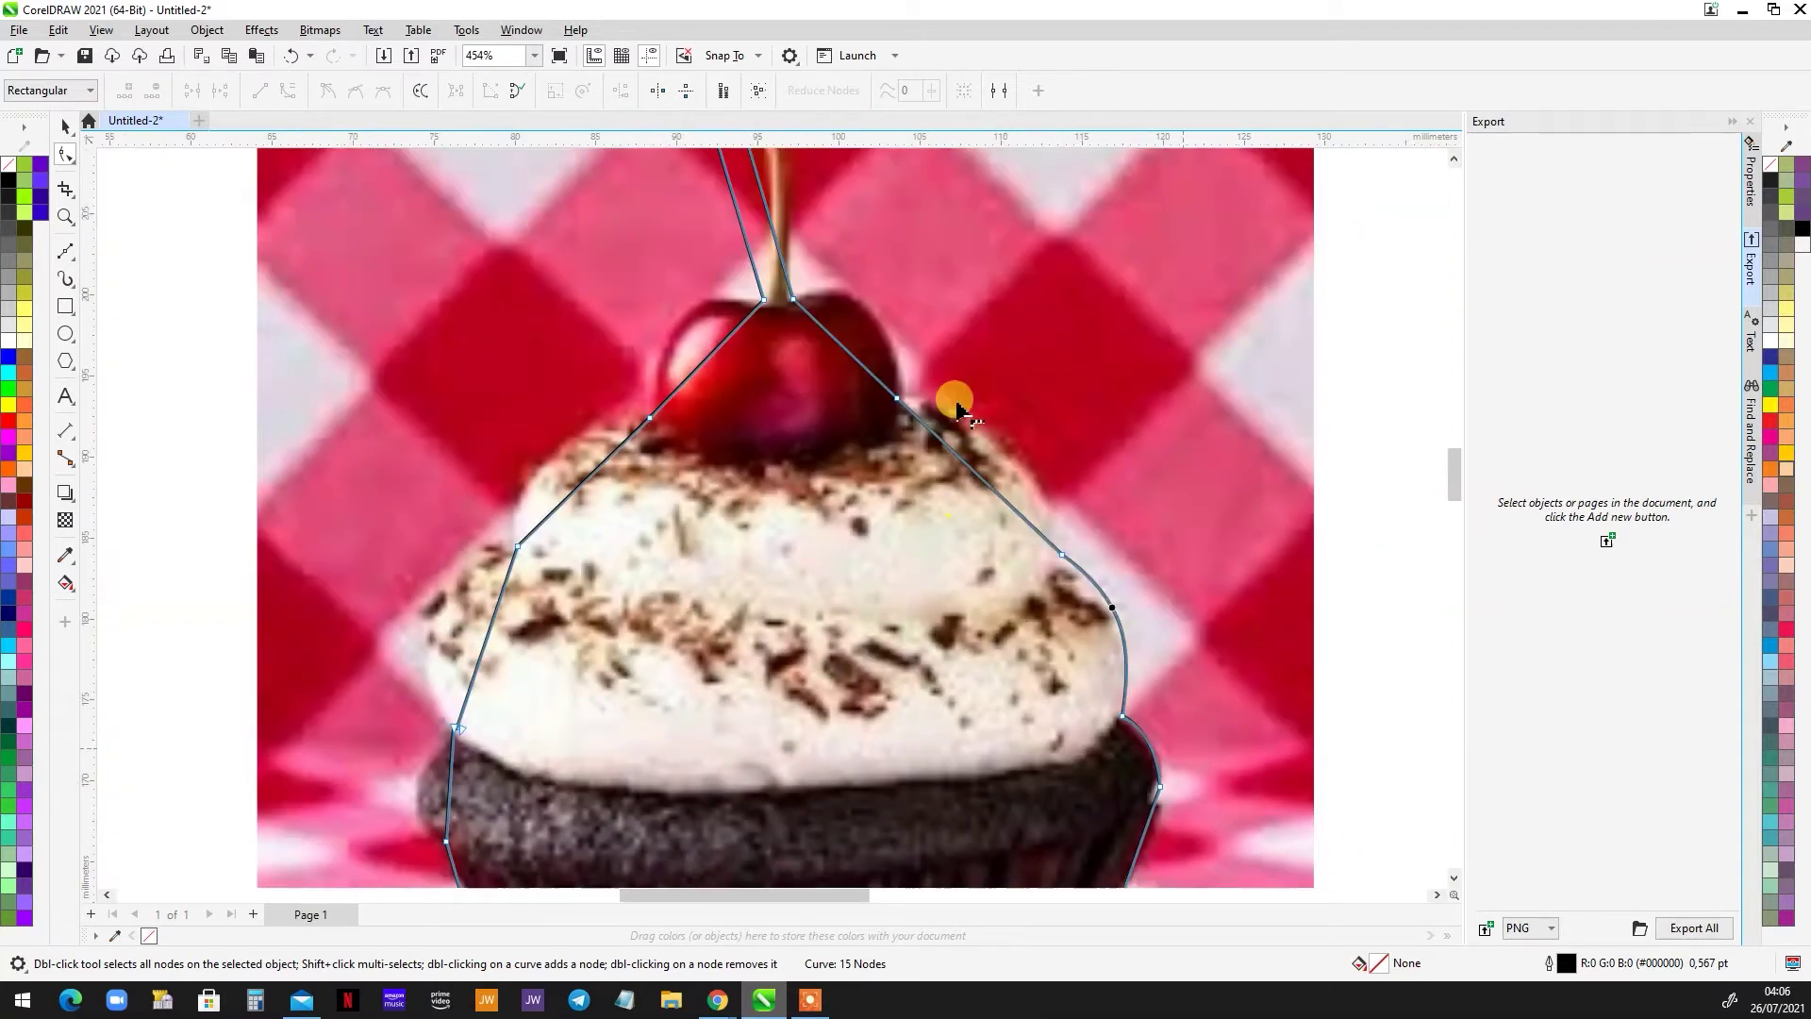
pyautogui.scroll(5, 954, 393)
# Step: Curve the segments beside the cherry so they follow its right side
pyautogui.click(1013, 563)
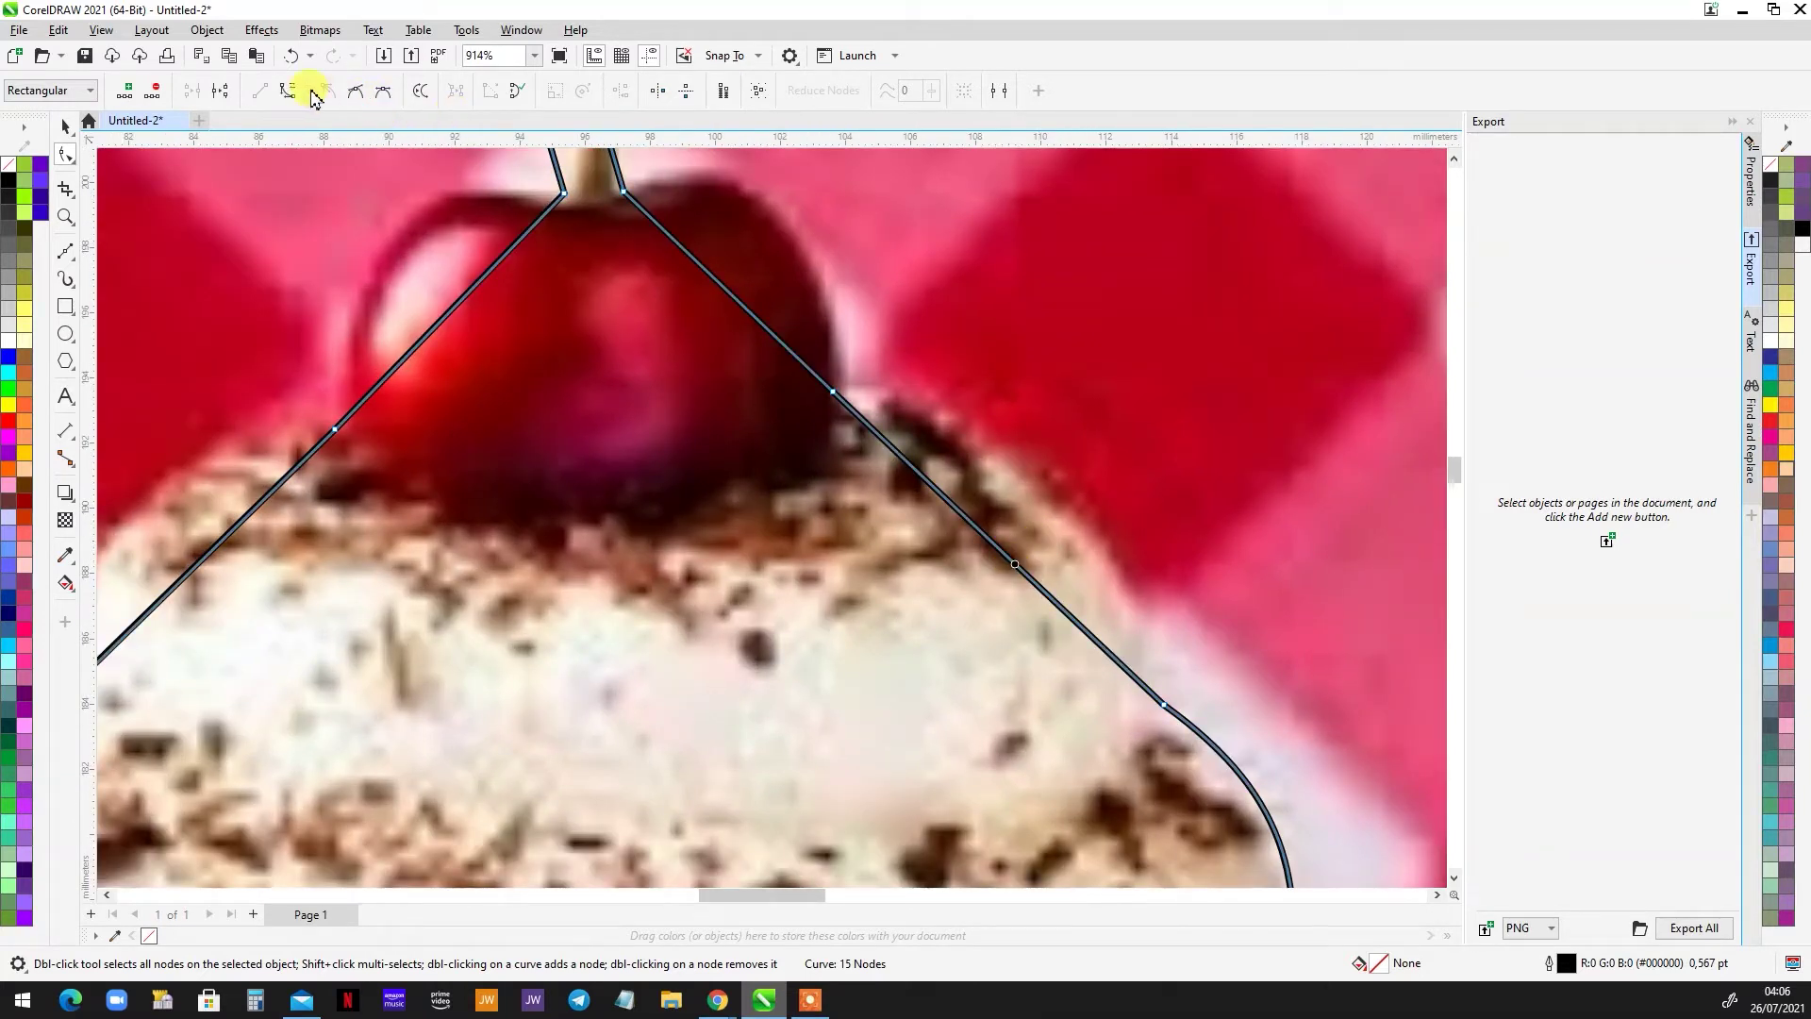
pyautogui.click(288, 90)
pyautogui.click(974, 535)
pyautogui.moveTo(981, 537); pyautogui.dragTo(1136, 537)
pyautogui.scroll(-2, 1156, 557)
pyautogui.scroll(3, 967, 579)
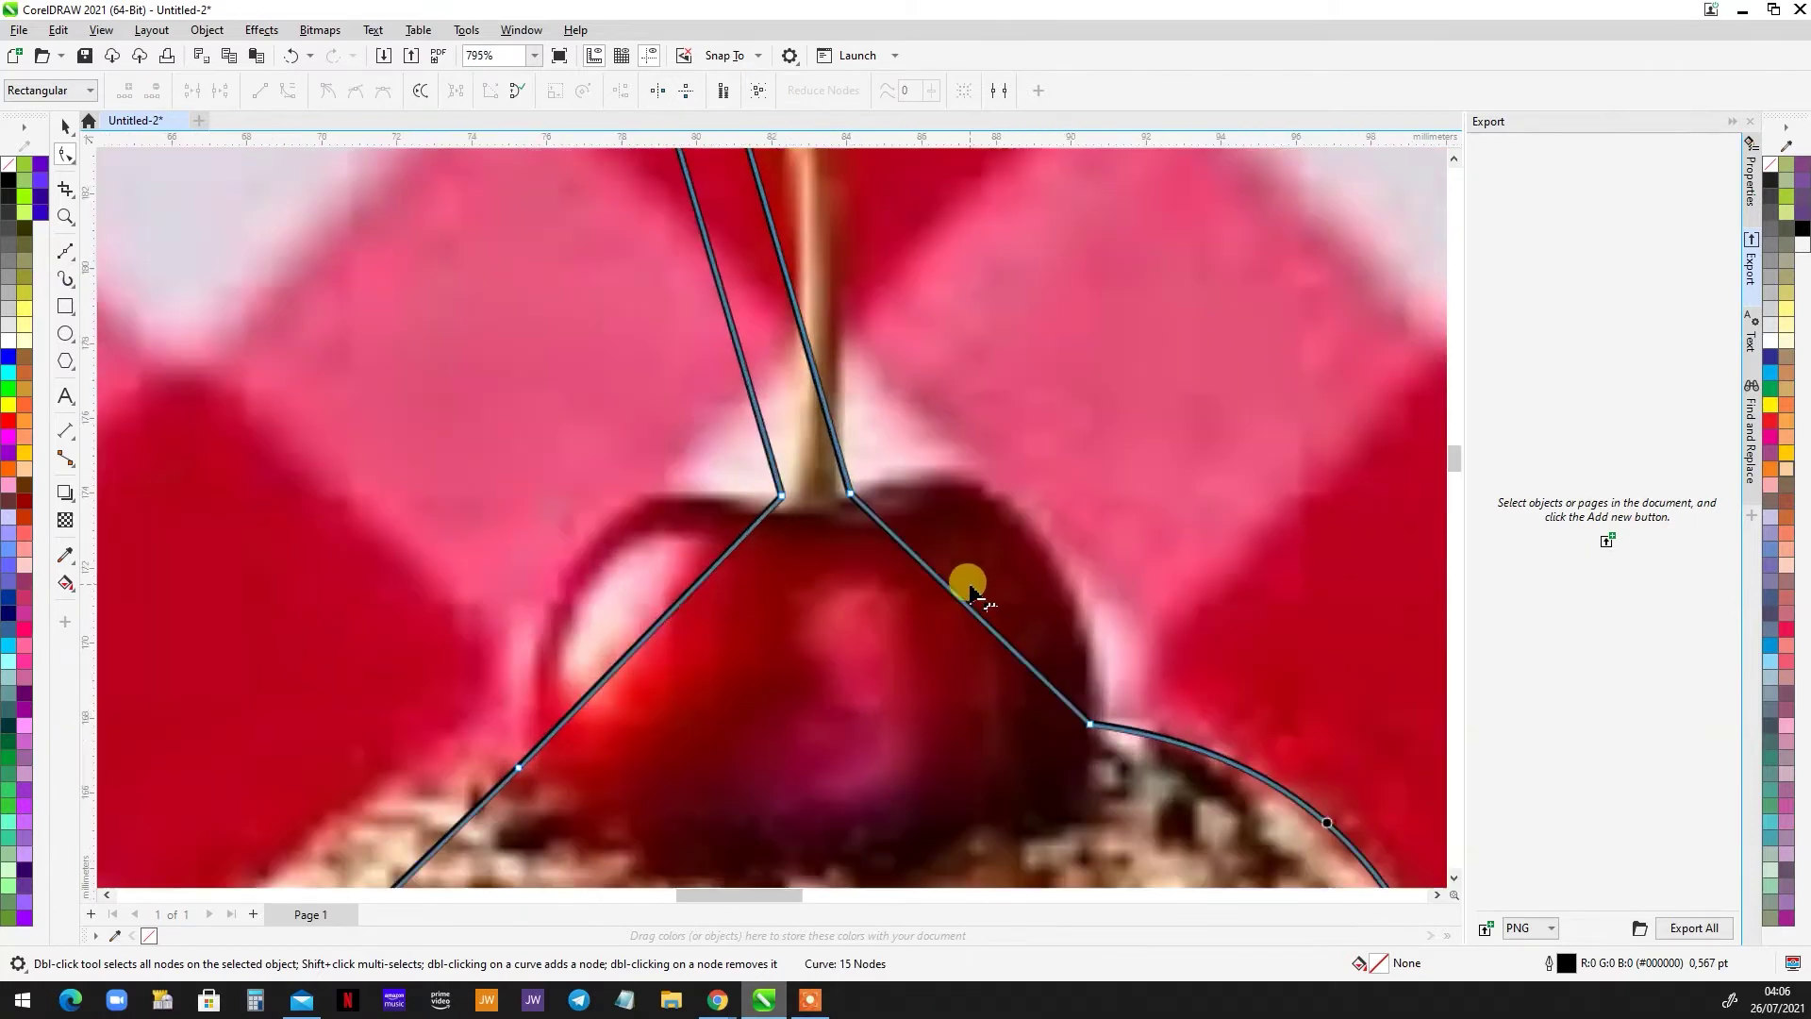
pyautogui.click(288, 92)
pyautogui.moveTo(965, 607); pyautogui.dragTo(1018, 500)
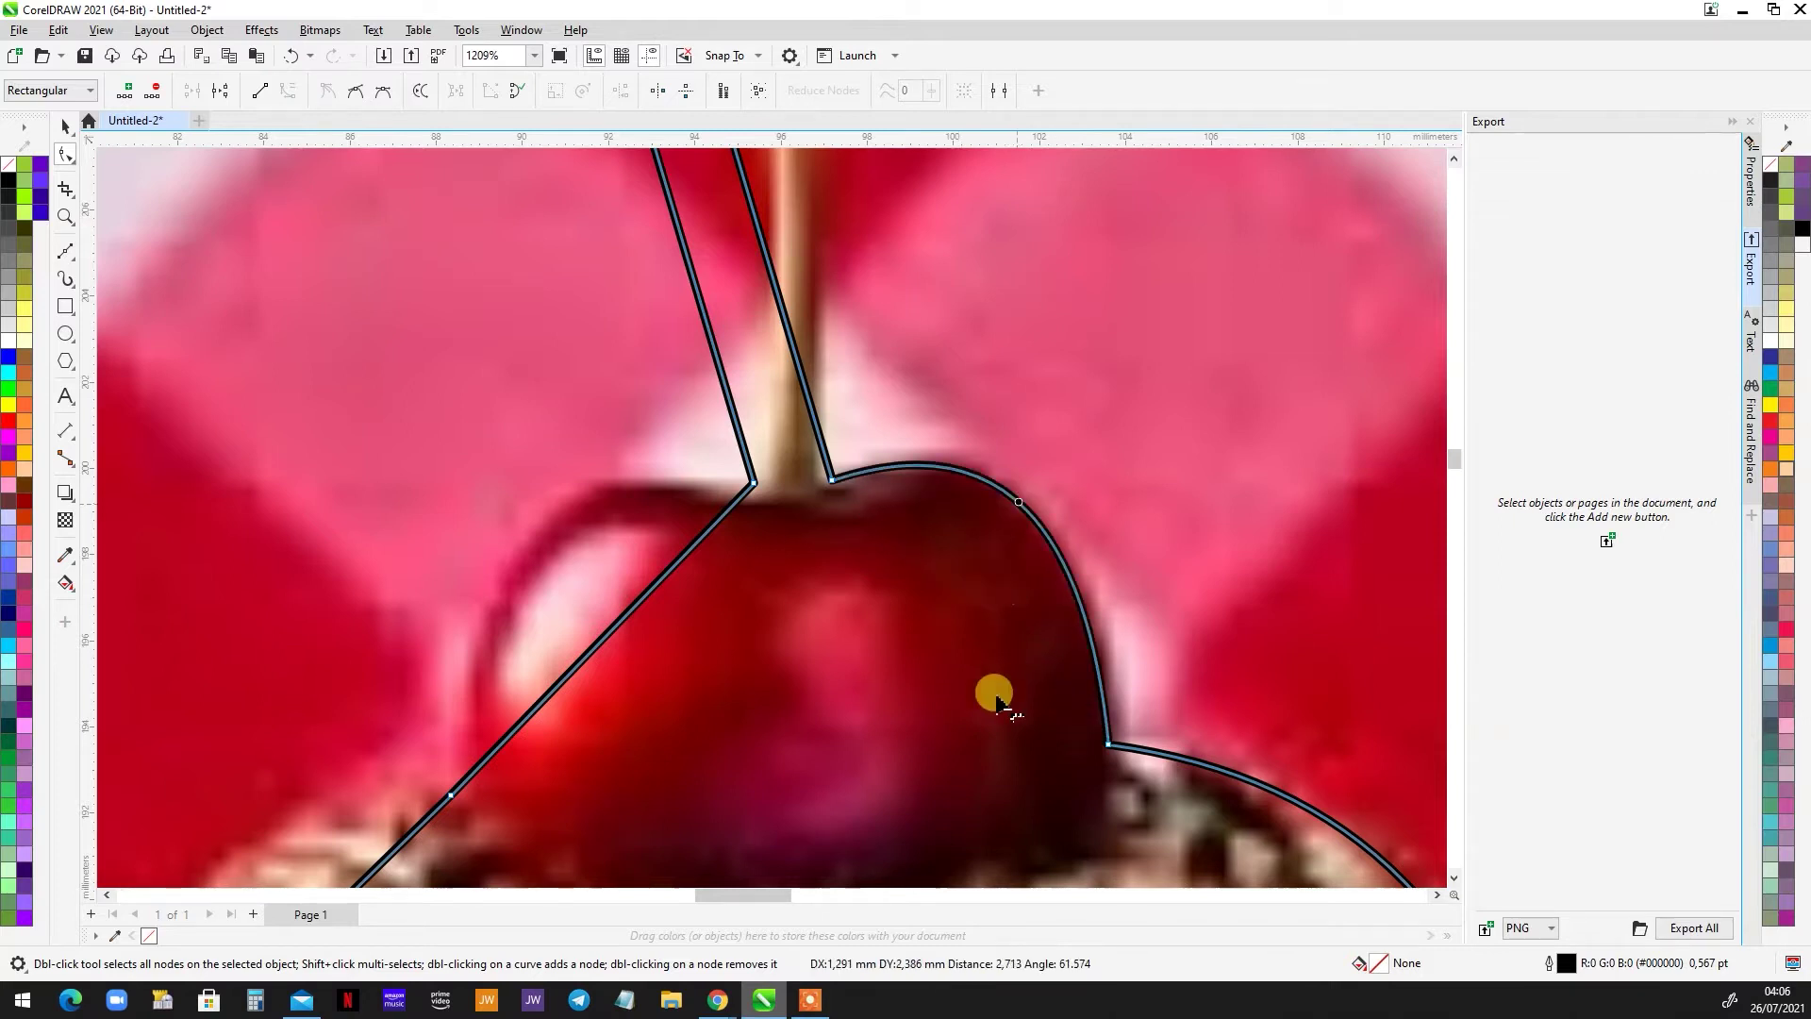
pyautogui.scroll(3, 881, 303)
pyautogui.scroll(1, 820, 469)
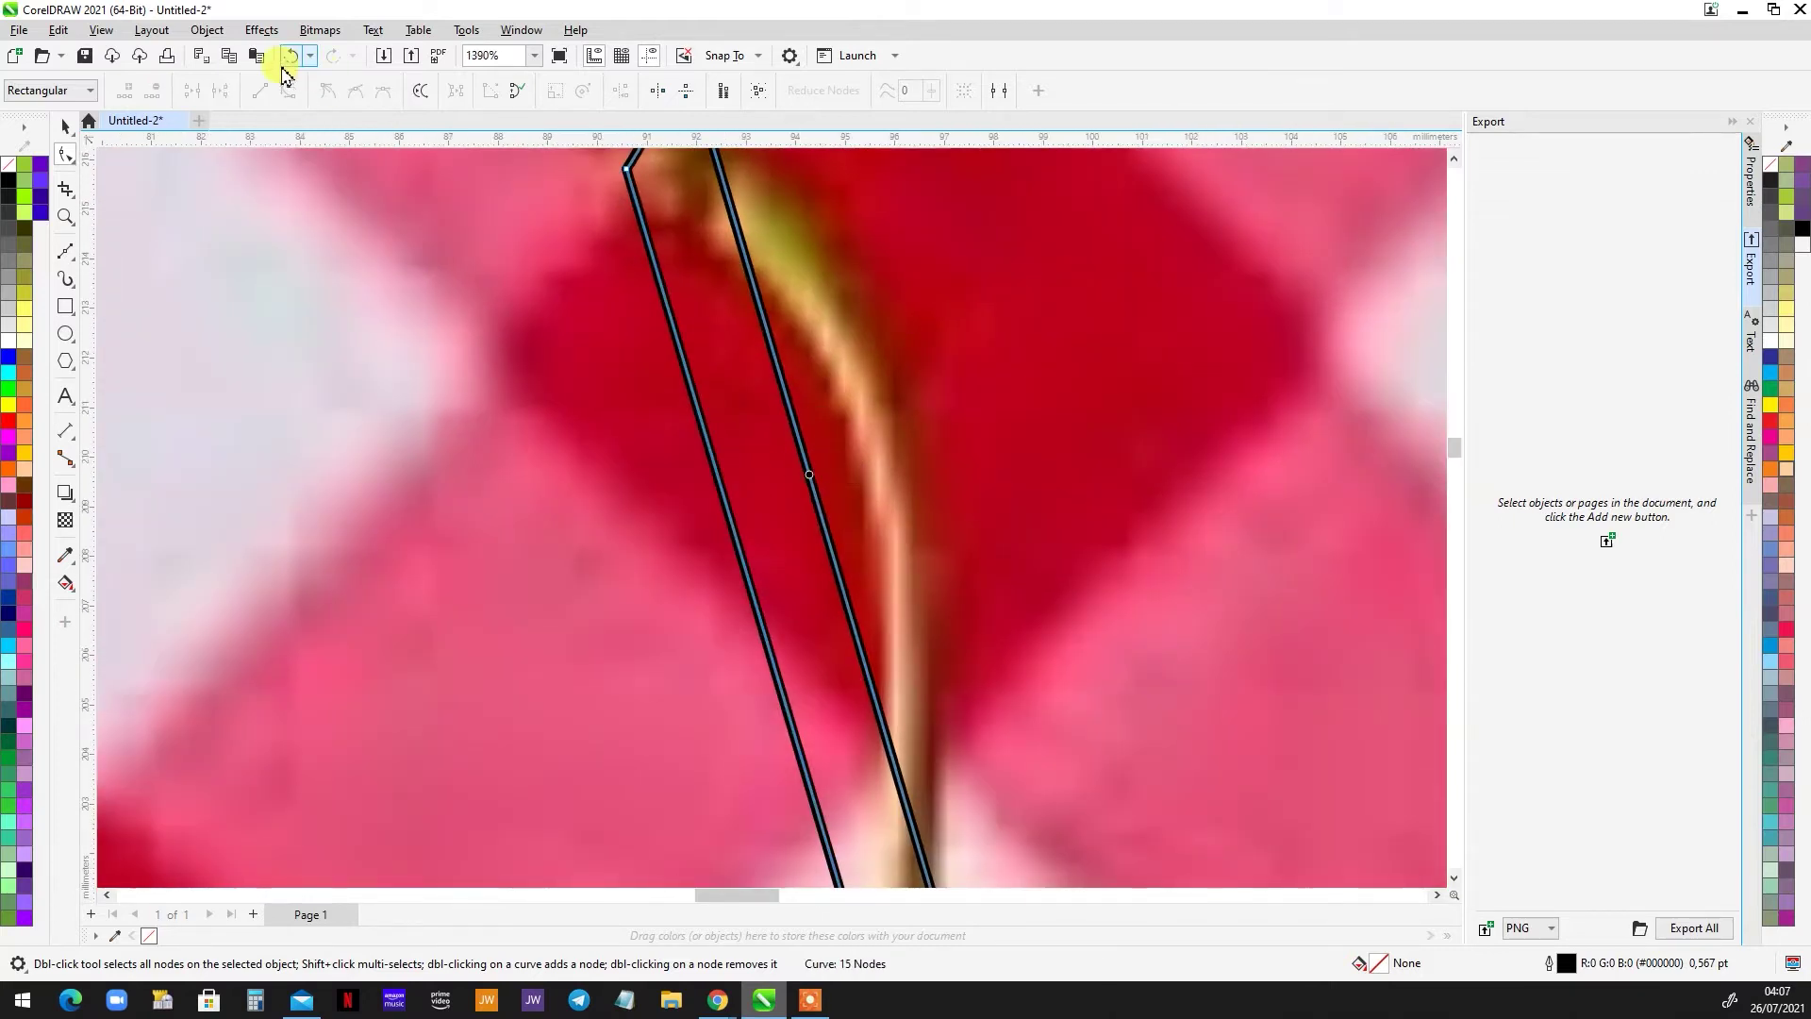
# Step: Bend the stem segment along the stem and where it meets the cherry
pyautogui.click(786, 404)
pyautogui.click(290, 90)
pyautogui.moveTo(824, 485); pyautogui.dragTo(924, 436)
pyautogui.scroll(-3, 929, 585)
pyautogui.scroll(3, 913, 679)
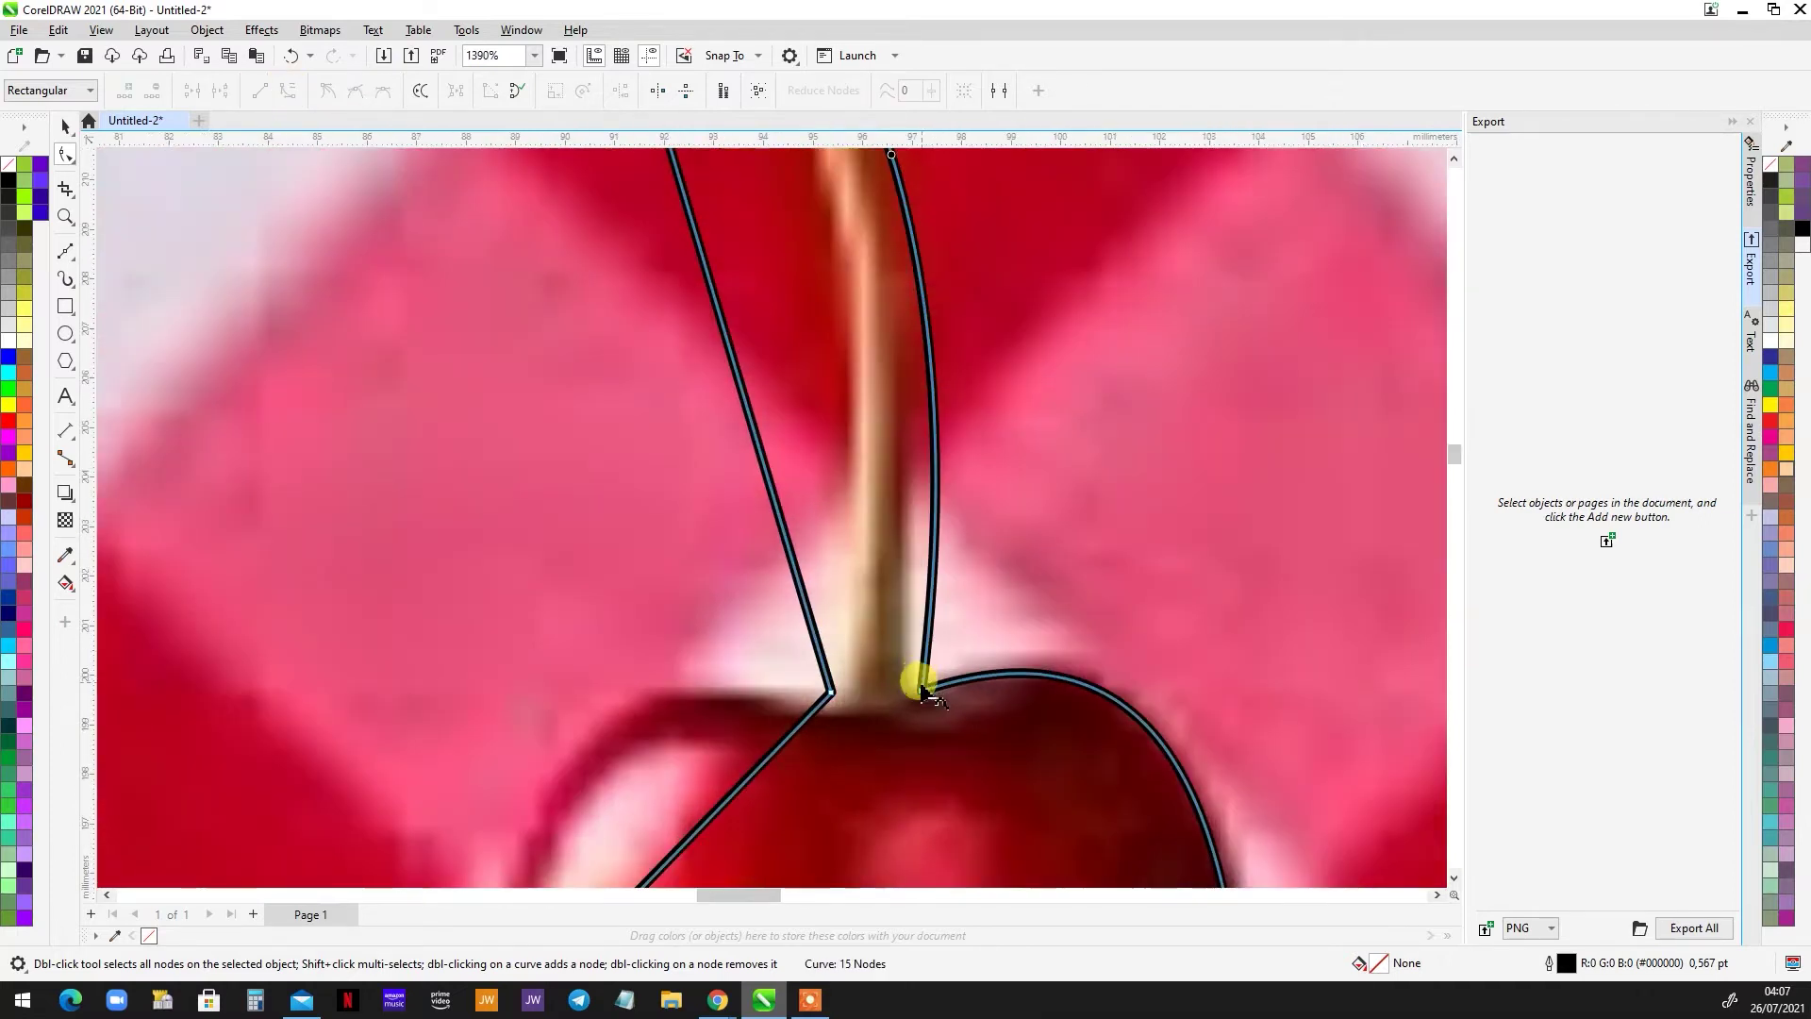
pyautogui.moveTo(950, 304); pyautogui.dragTo(940, 273)
pyautogui.scroll(-2, 940, 273)
pyautogui.scroll(3, 880, 384)
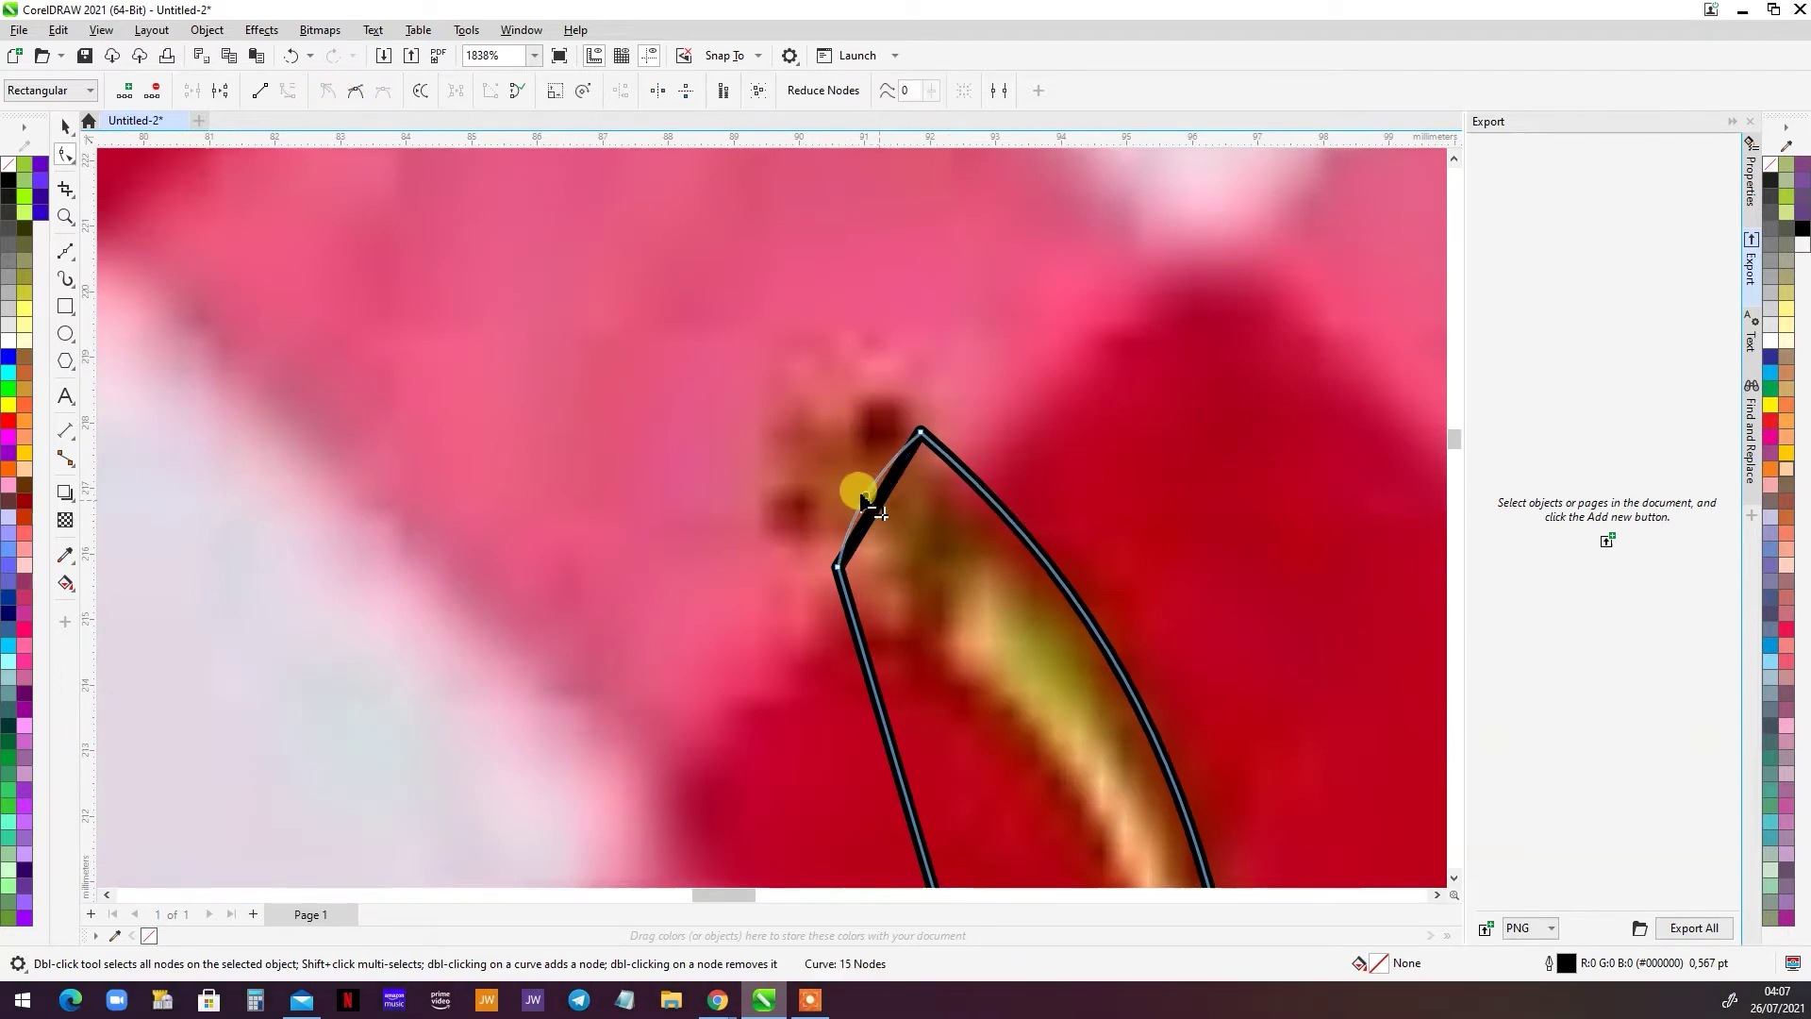
pyautogui.scroll(-3, 857, 493)
pyautogui.scroll(2, 841, 453)
# Step: Curve the stem's left edge, the cherry's left edge and the adjoining frosting edge
pyautogui.click(844, 450)
pyautogui.click(288, 96)
pyautogui.moveTo(844, 451); pyautogui.dragTo(865, 259)
pyautogui.scroll(-3, 865, 259)
pyautogui.scroll(2, 829, 473)
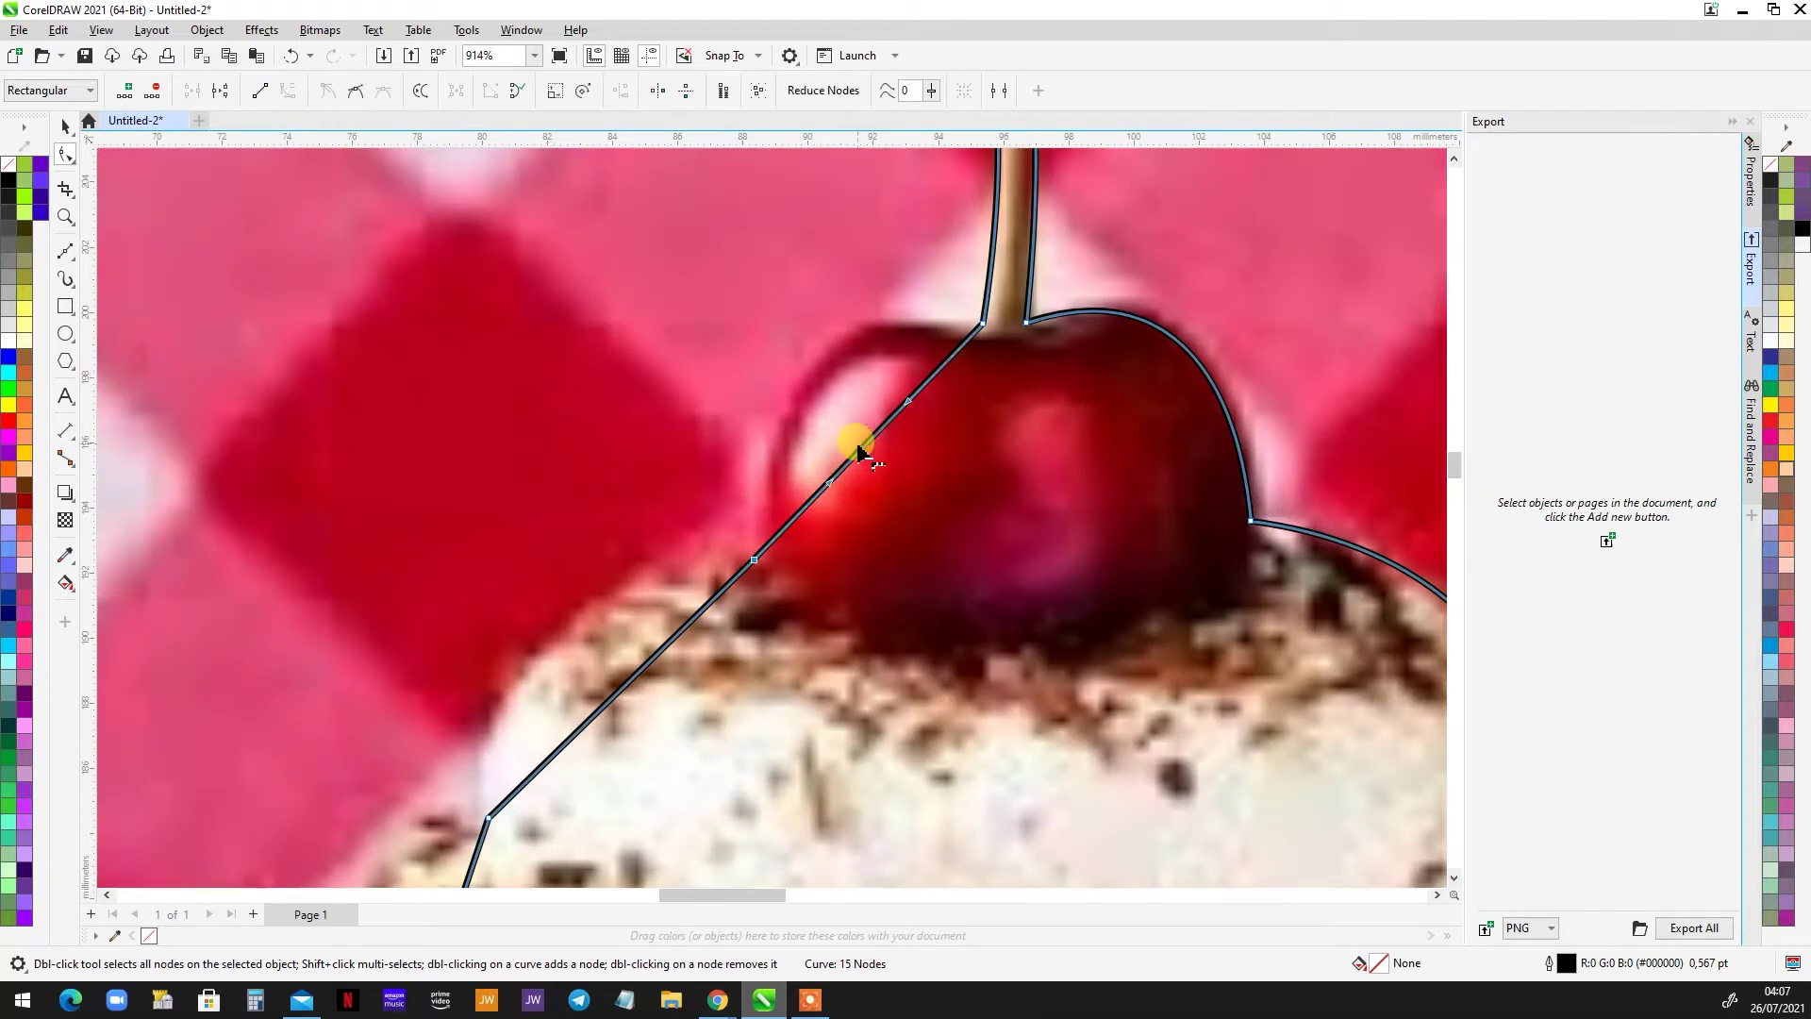
pyautogui.moveTo(861, 445); pyautogui.dragTo(821, 356)
pyautogui.scroll(-3, 808, 292)
pyautogui.scroll(3, 745, 509)
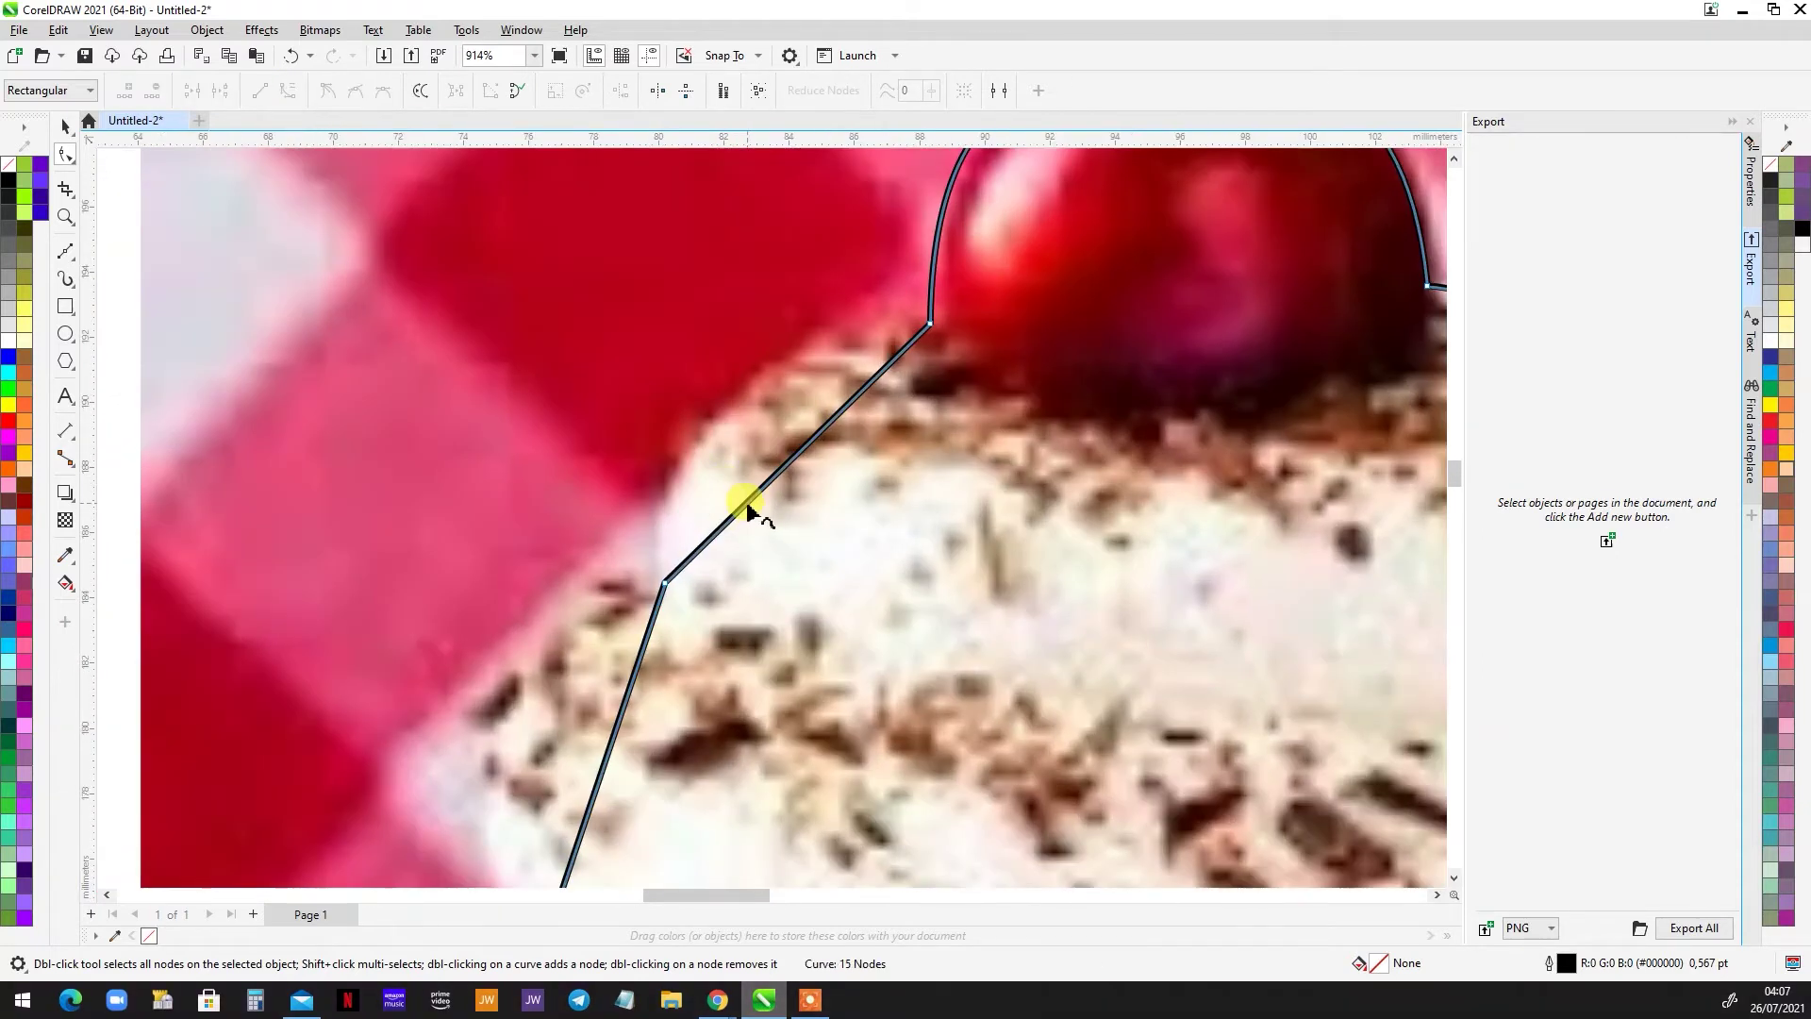
pyautogui.click(288, 95)
pyautogui.moveTo(760, 477); pyautogui.dragTo(694, 453)
pyautogui.scroll(-3, 707, 352)
pyautogui.scroll(3, 707, 566)
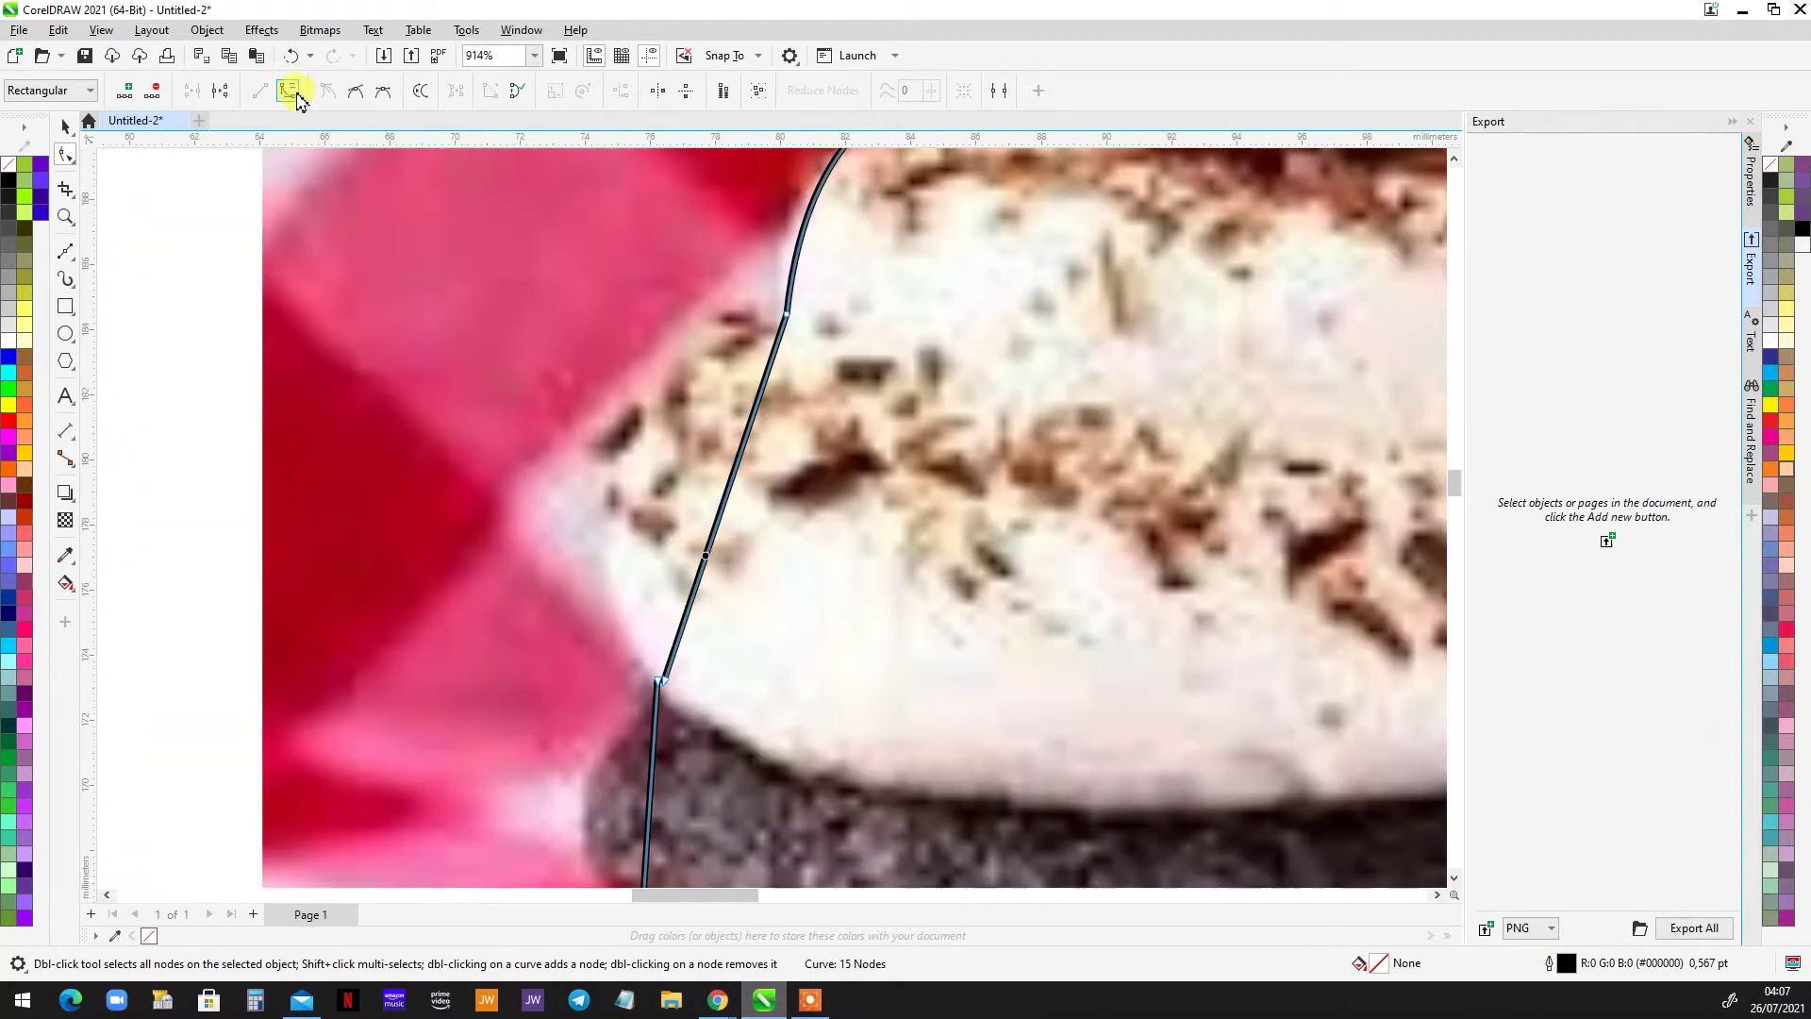
# Step: Reshape the segments on the frosting's left side to finish the fitted outline
pyautogui.click(710, 526)
pyautogui.moveTo(707, 540); pyautogui.dragTo(632, 566)
pyautogui.scroll(-3, 622, 519)
pyautogui.click(643, 464)
pyautogui.scroll(-3, 594, 484)
pyautogui.scroll(3, 206, 292)
pyautogui.scroll(-5, 626, 675)
pyautogui.scroll(2, 804, 381)
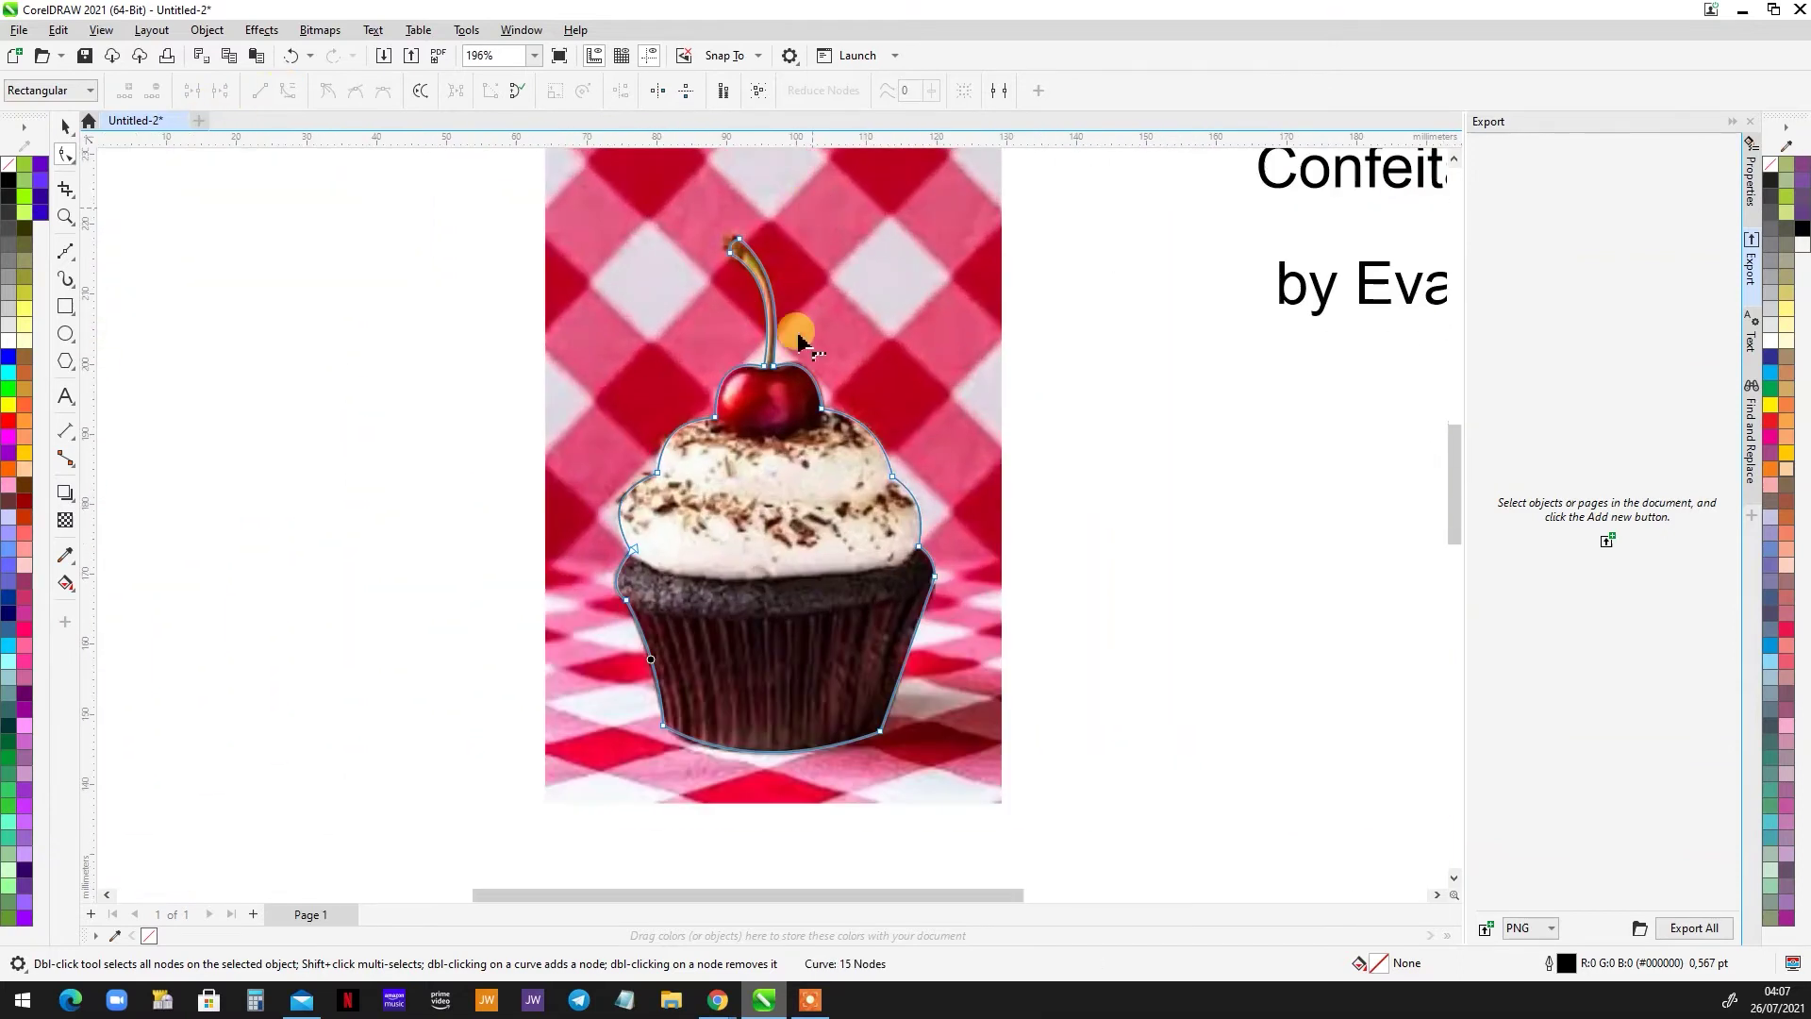
pyautogui.click(69, 134)
pyautogui.click(115, 127)
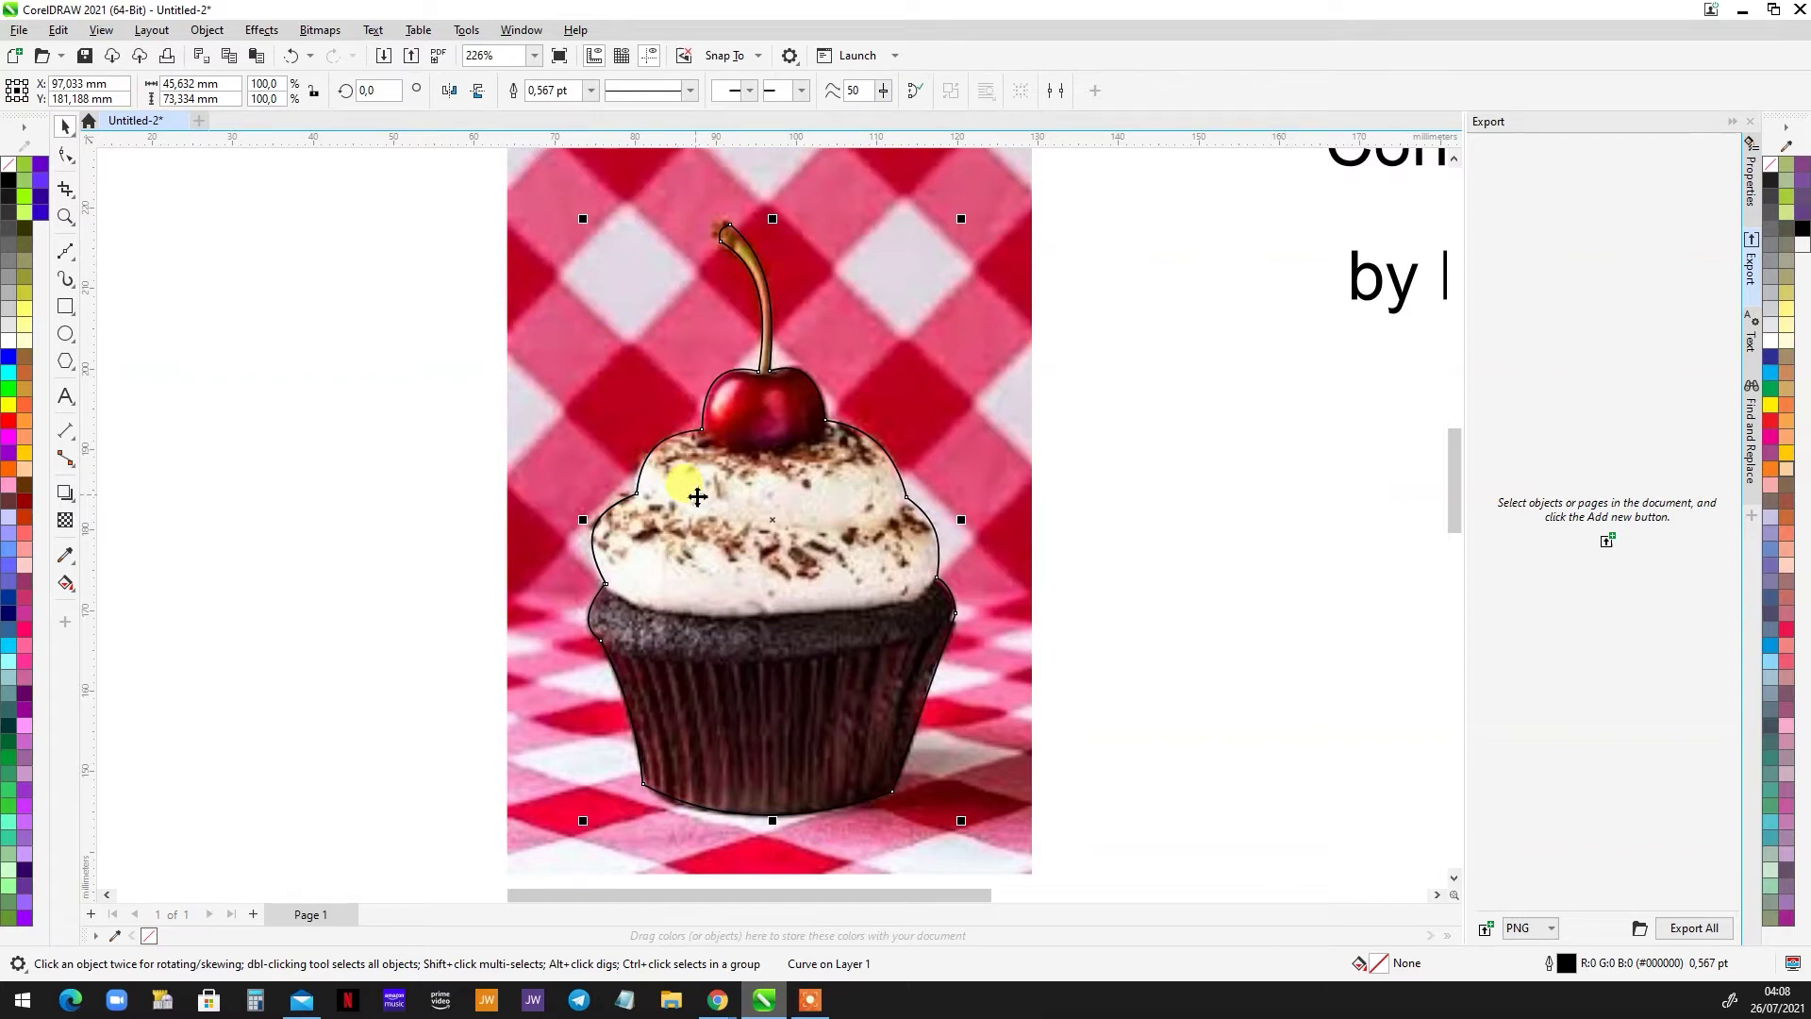
# Step: Set the cupcake outline beside the photo and fill it with peach
pyautogui.moveTo(697, 496); pyautogui.dragTo(1152, 499)
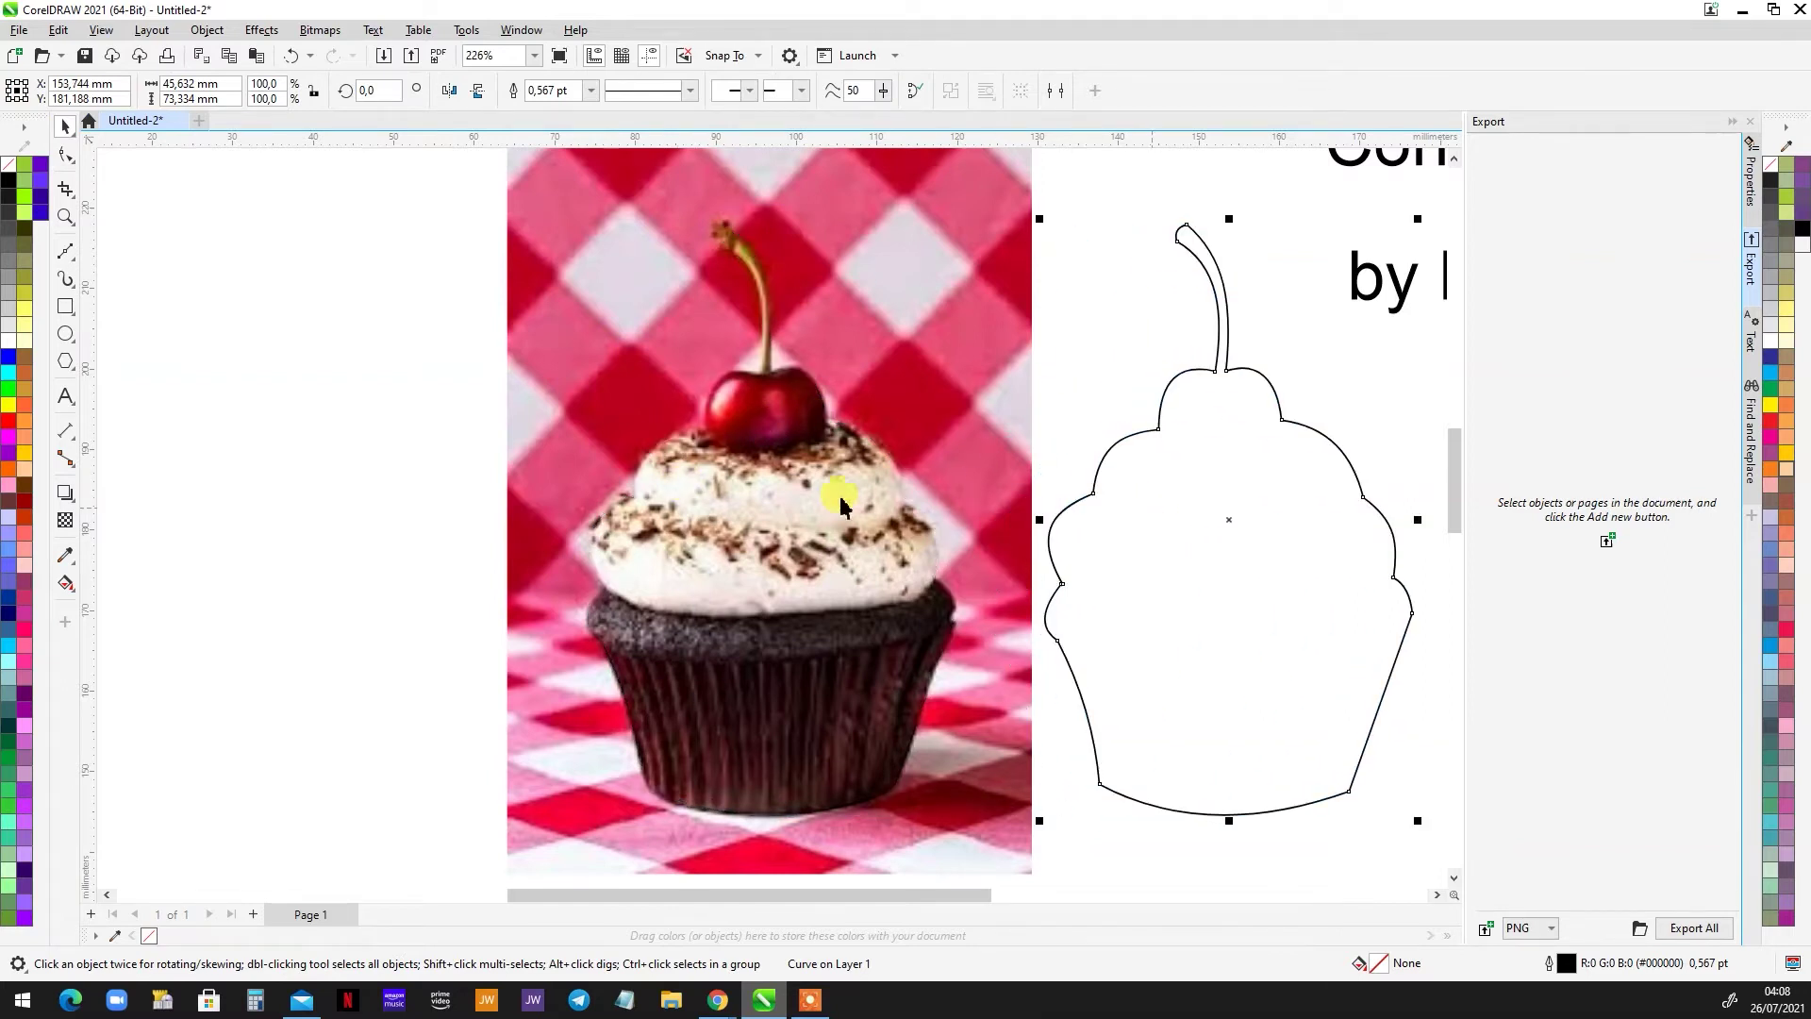
pyautogui.click(840, 495)
pyautogui.moveTo(915, 500); pyautogui.dragTo(633, 502)
pyautogui.moveTo(1220, 566); pyautogui.dragTo(954, 553)
pyautogui.click(1169, 783)
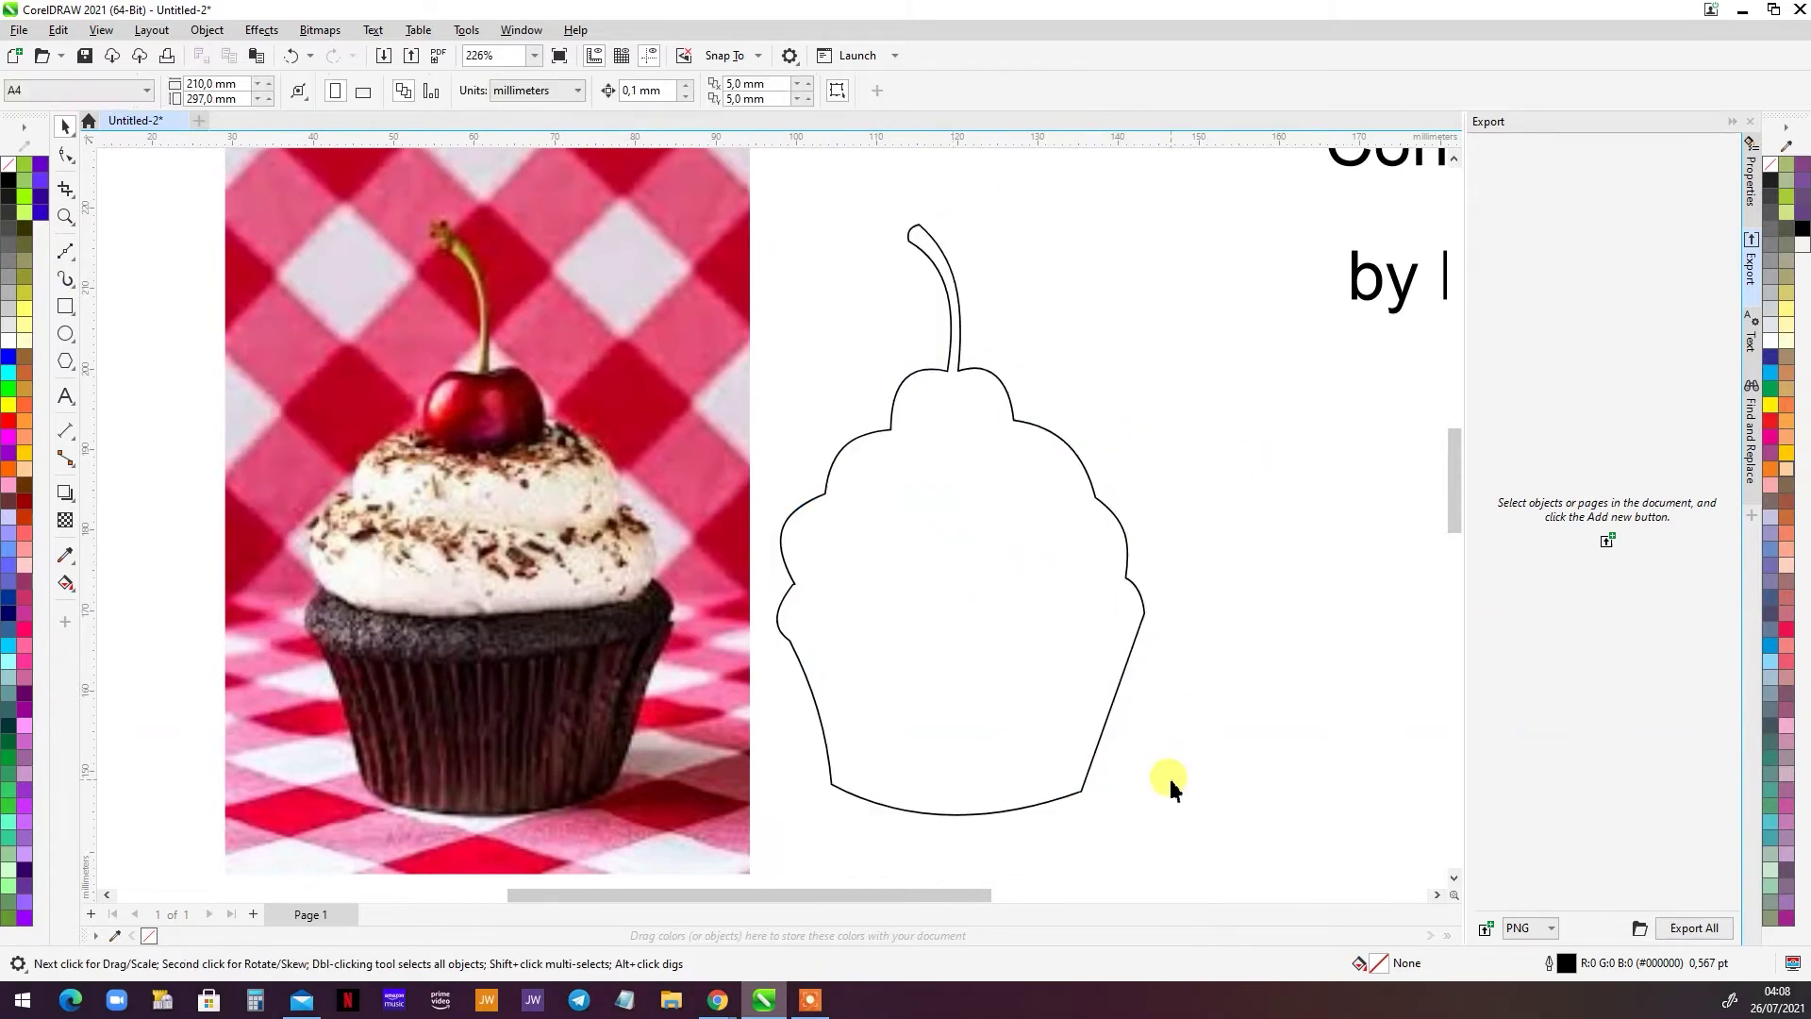
pyautogui.click(1005, 630)
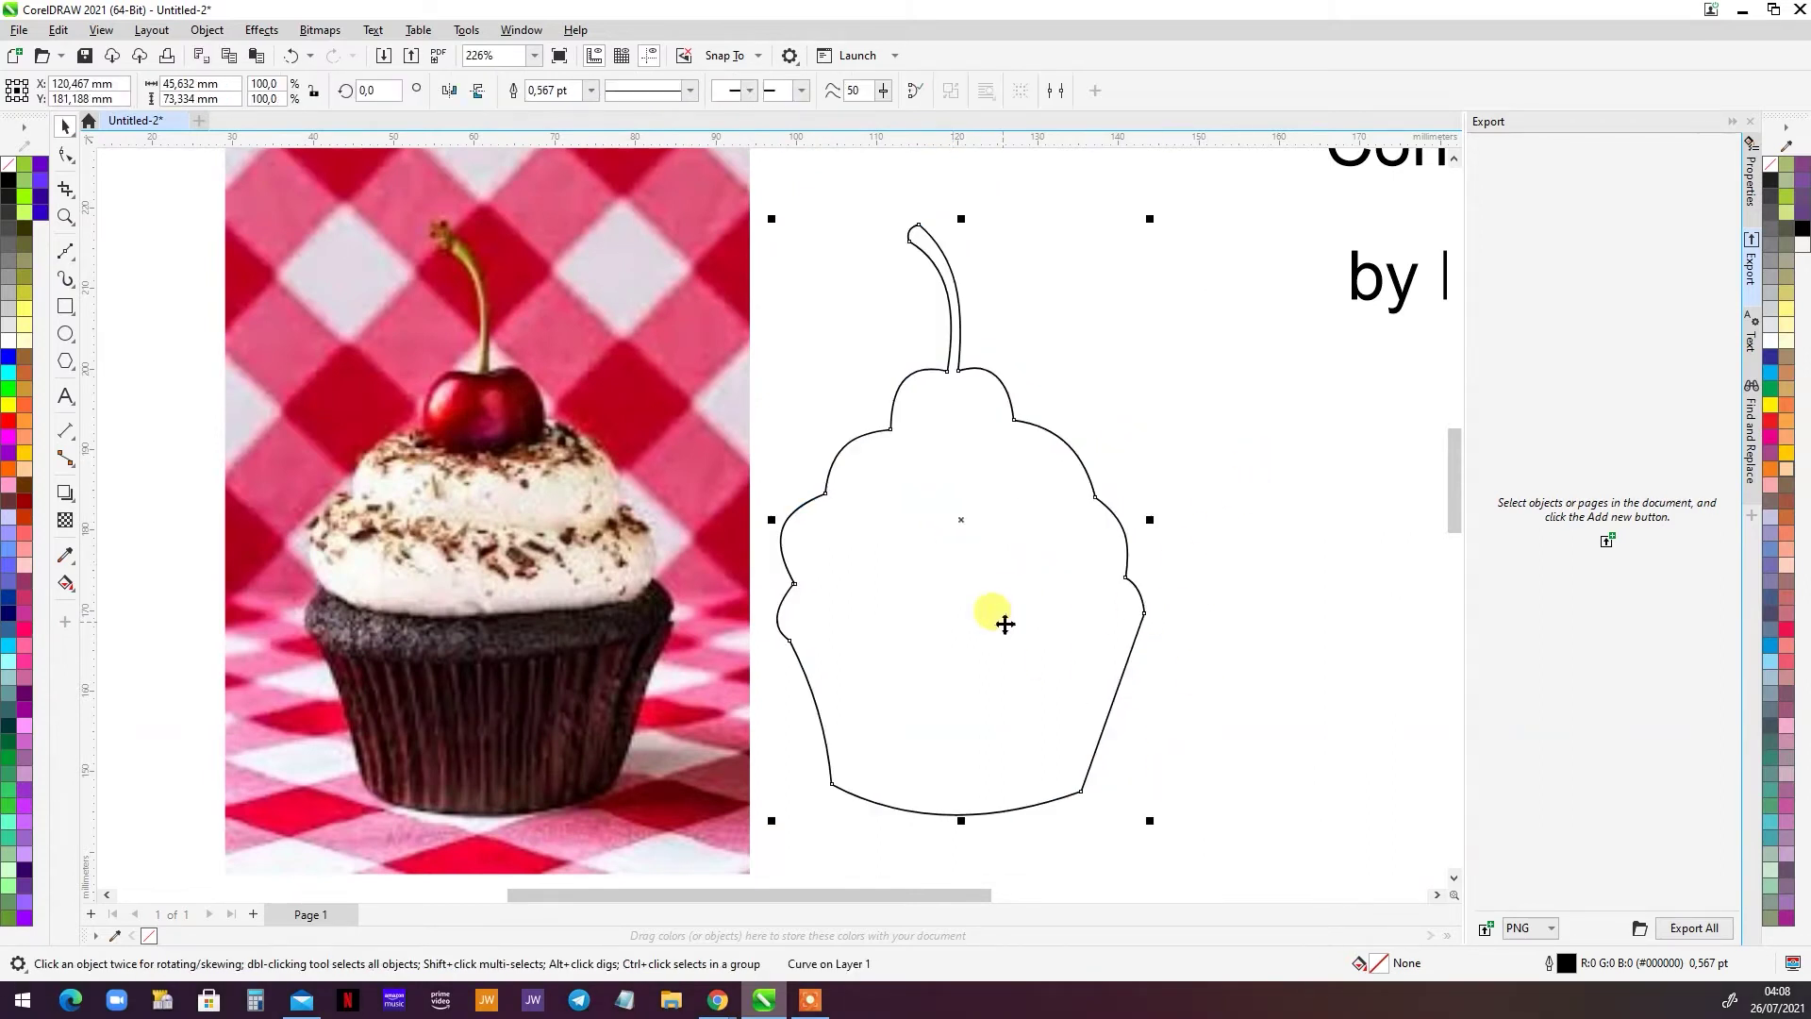
pyautogui.click(23, 459)
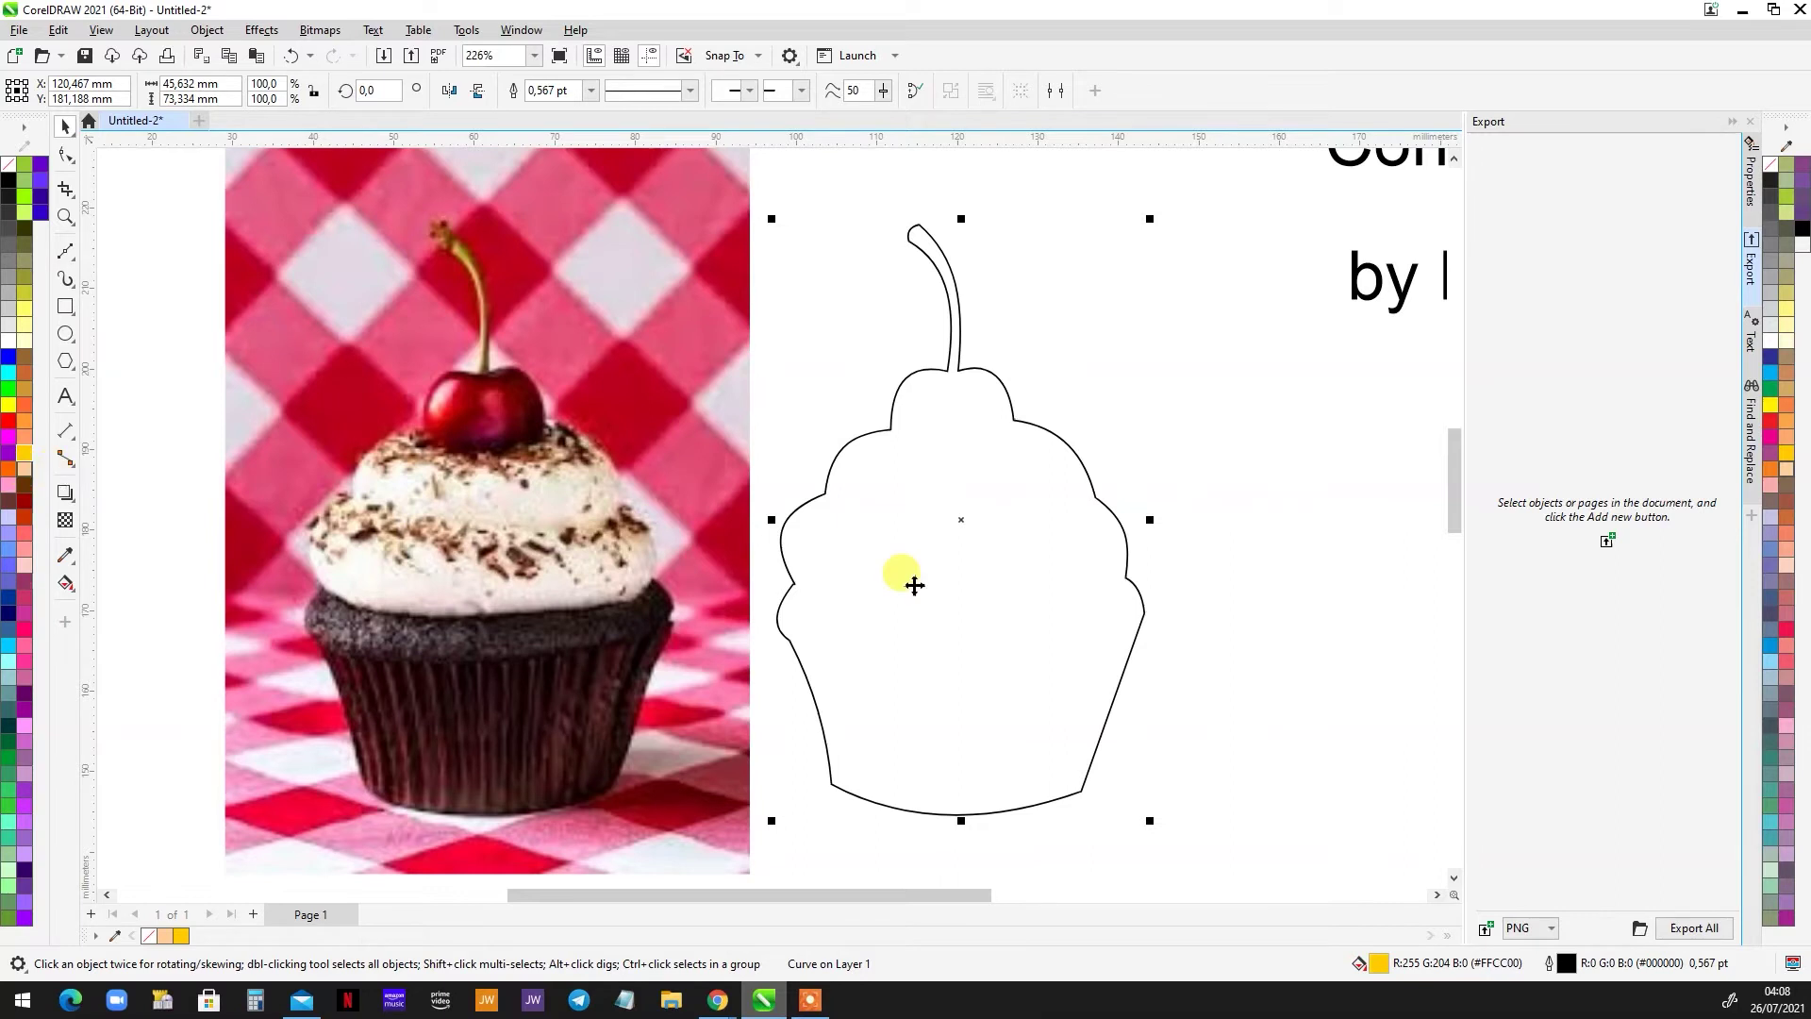
# Step: Delete the stray node on the outline's left side
pyautogui.press('F10')
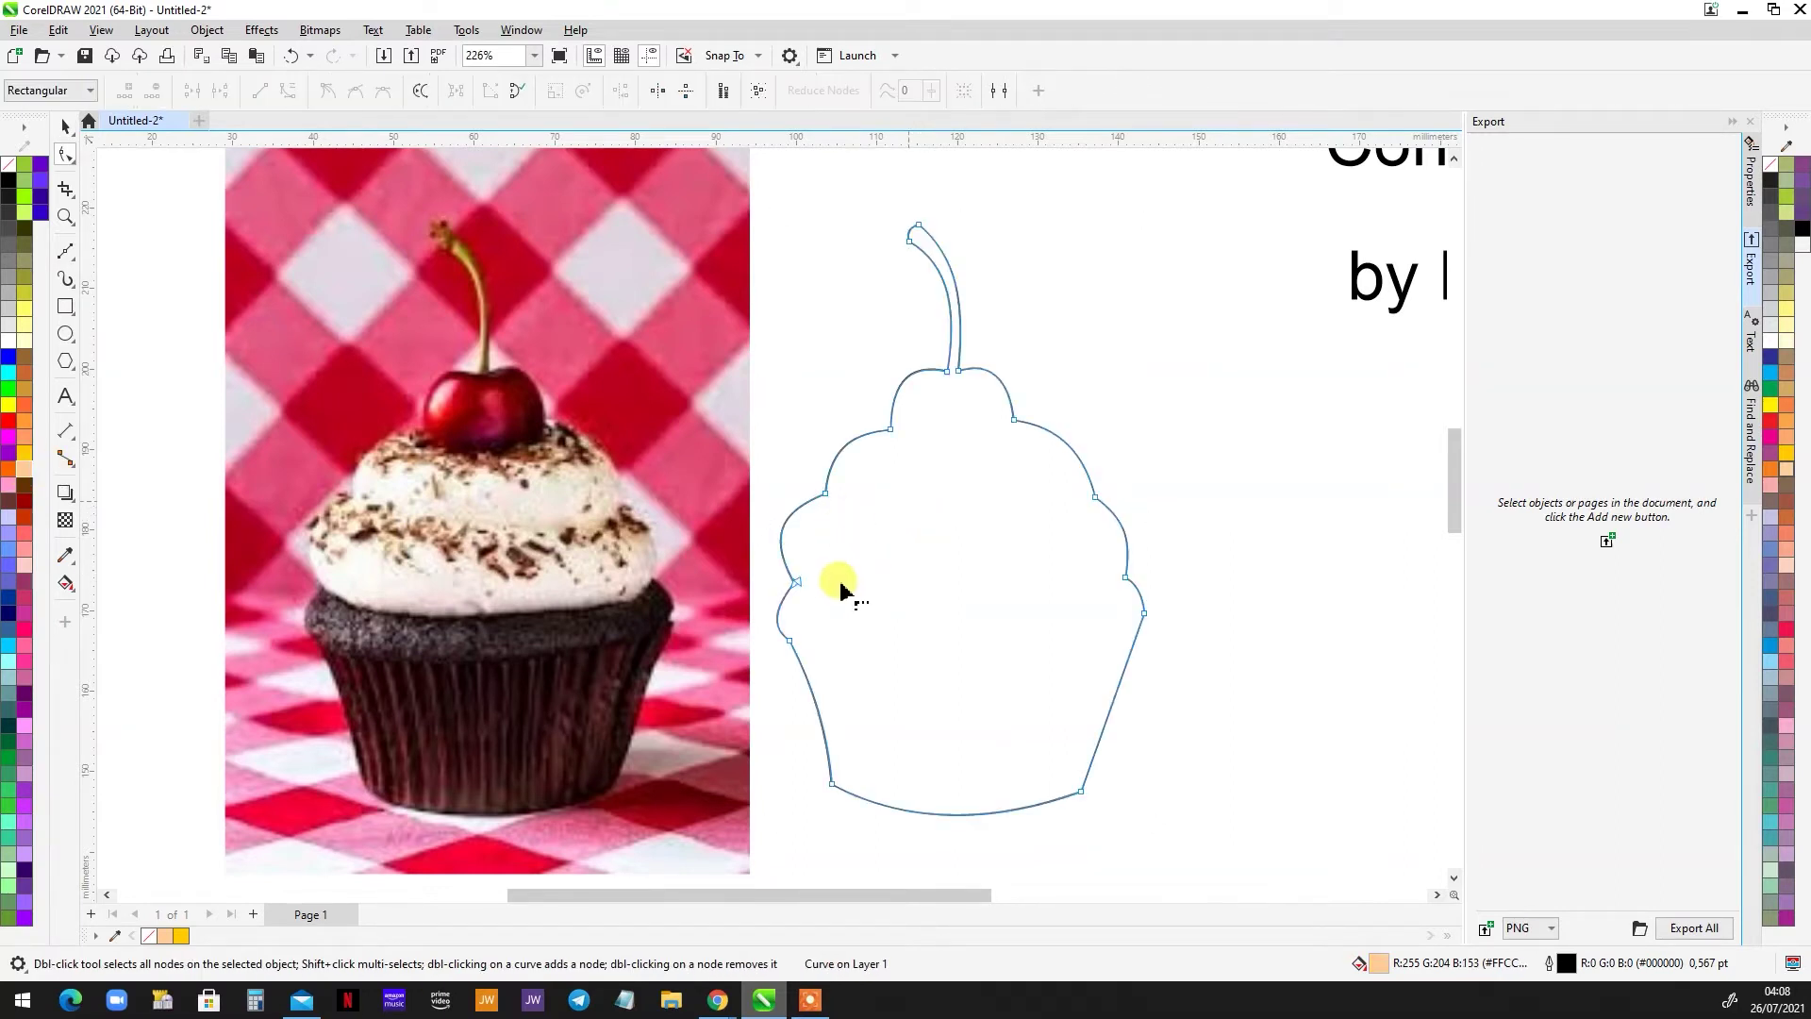
pyautogui.scroll(7, 843, 590)
pyautogui.click(679, 544)
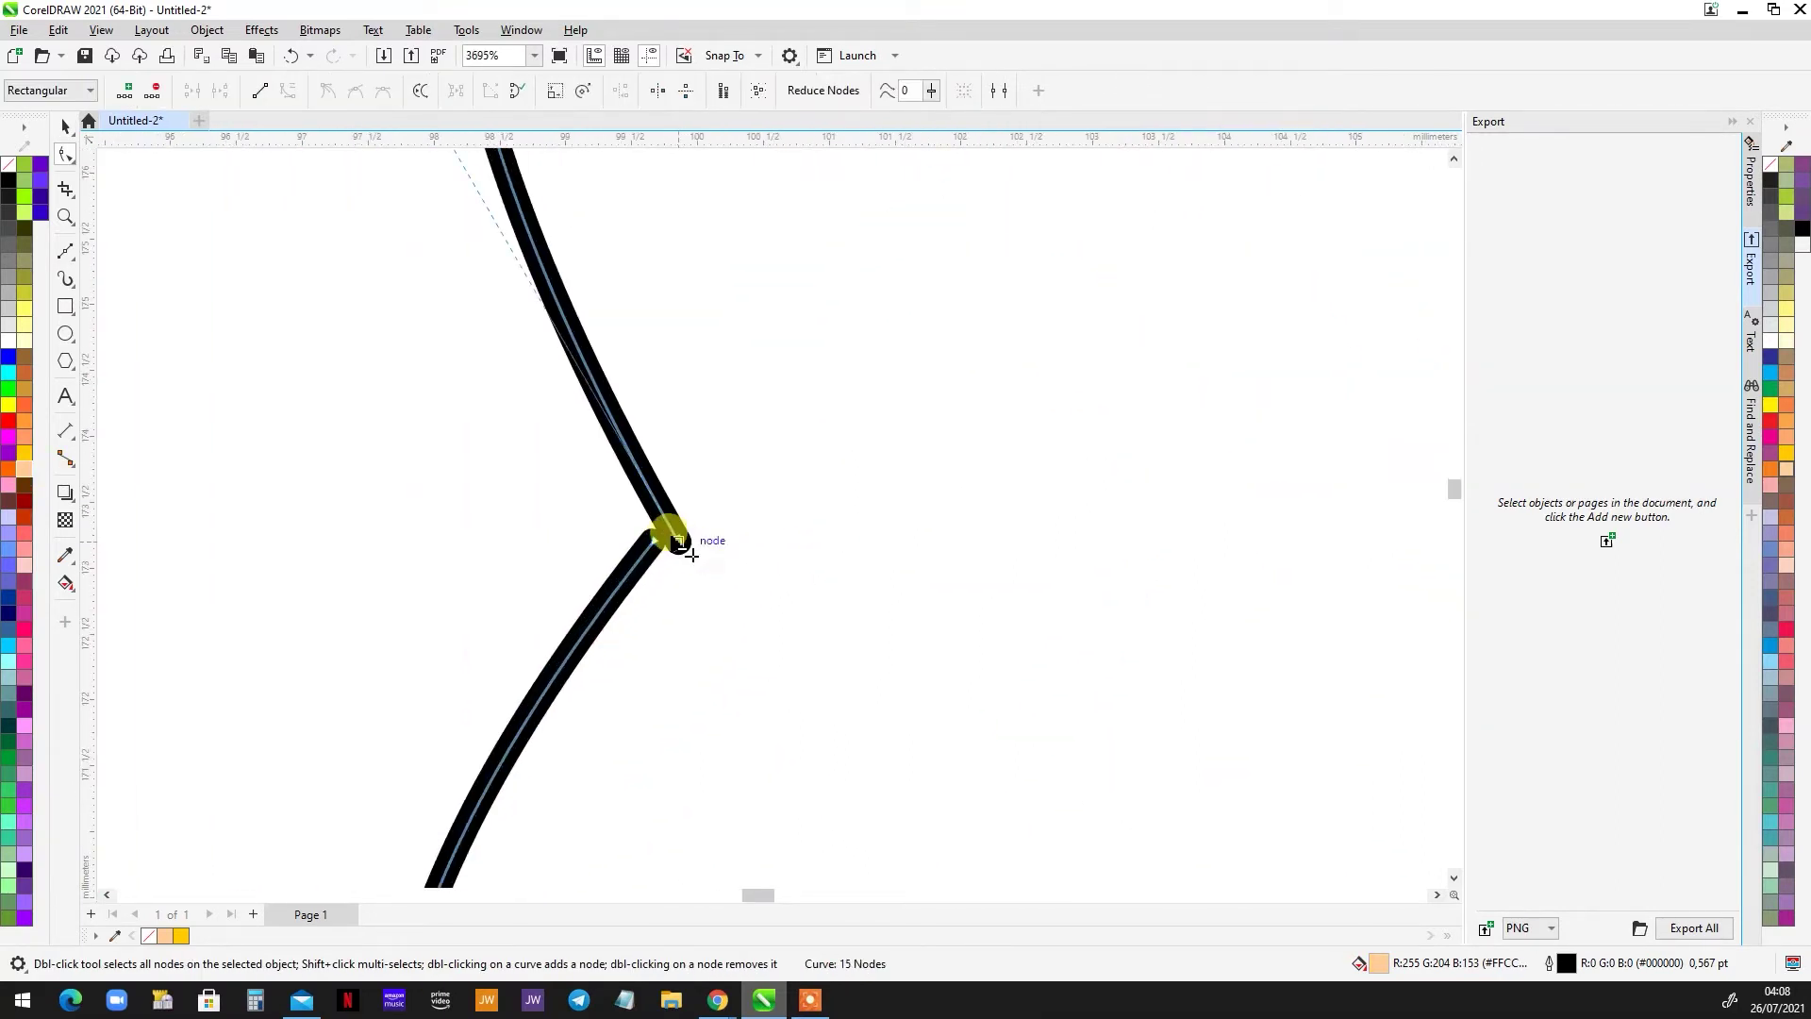
pyautogui.press('Delete')
pyautogui.scroll(-6, 675, 557)
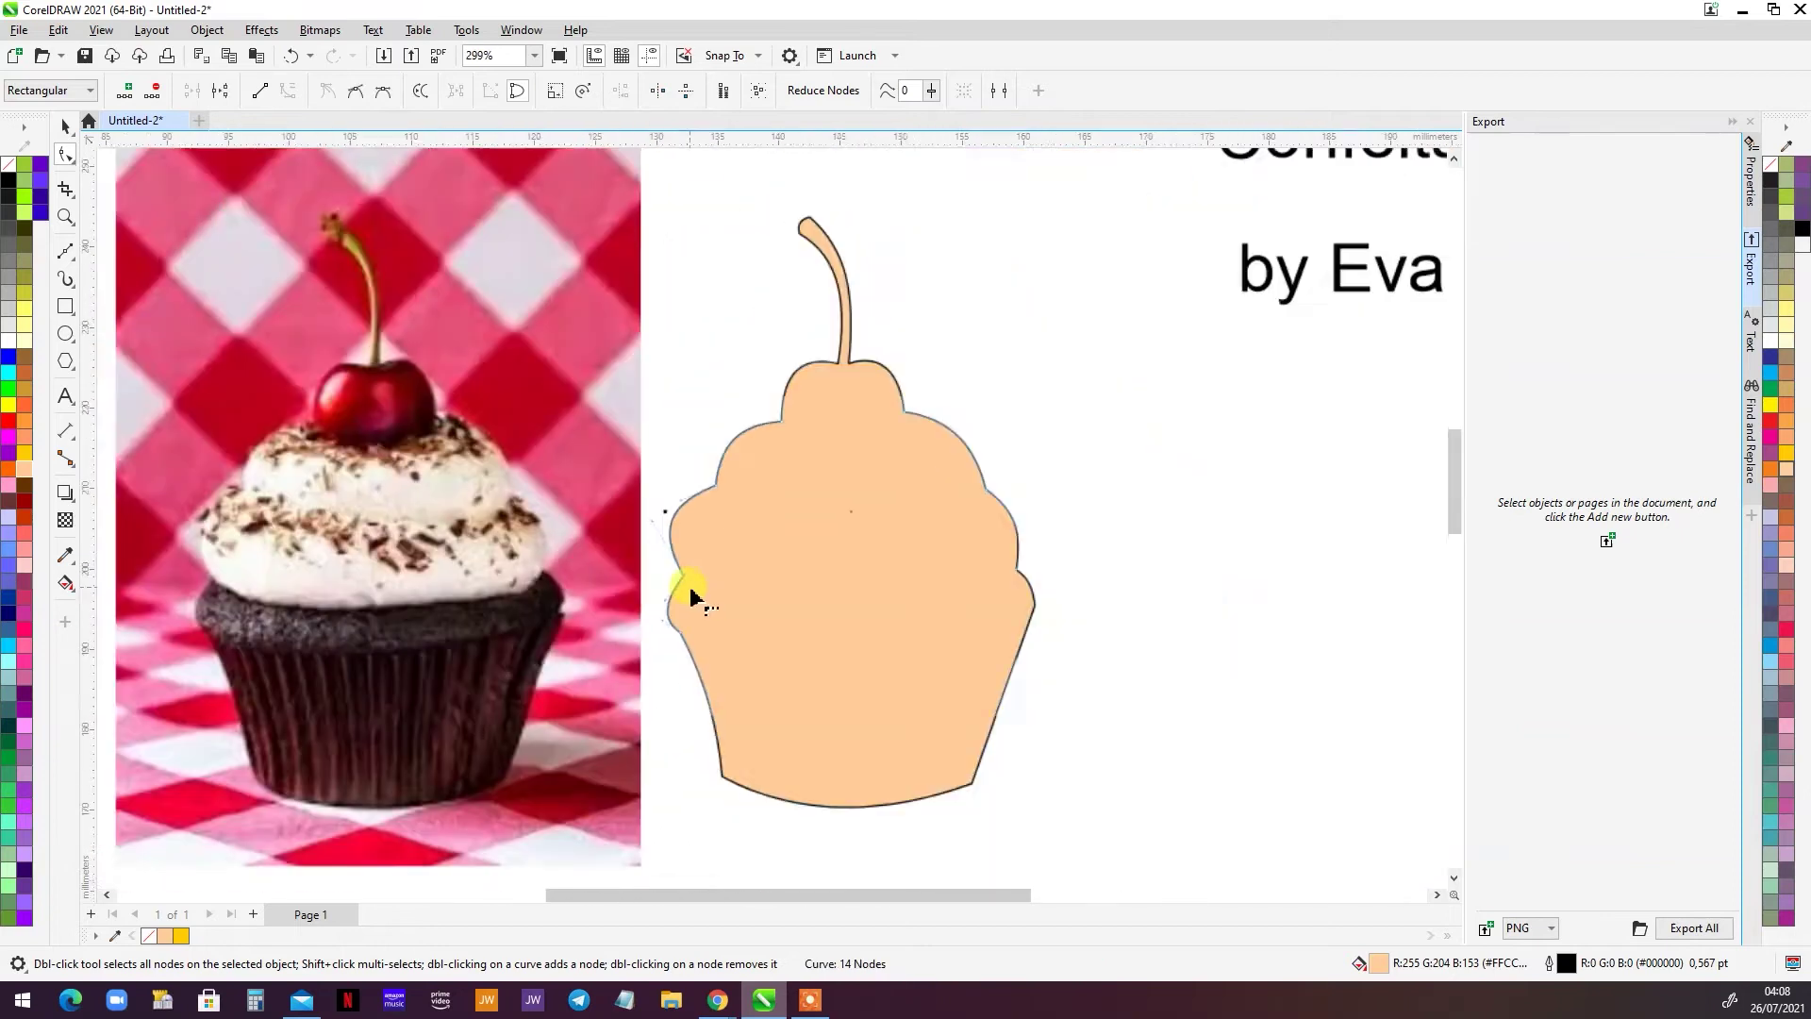
pyautogui.scroll(-2, 691, 589)
pyautogui.click(65, 126)
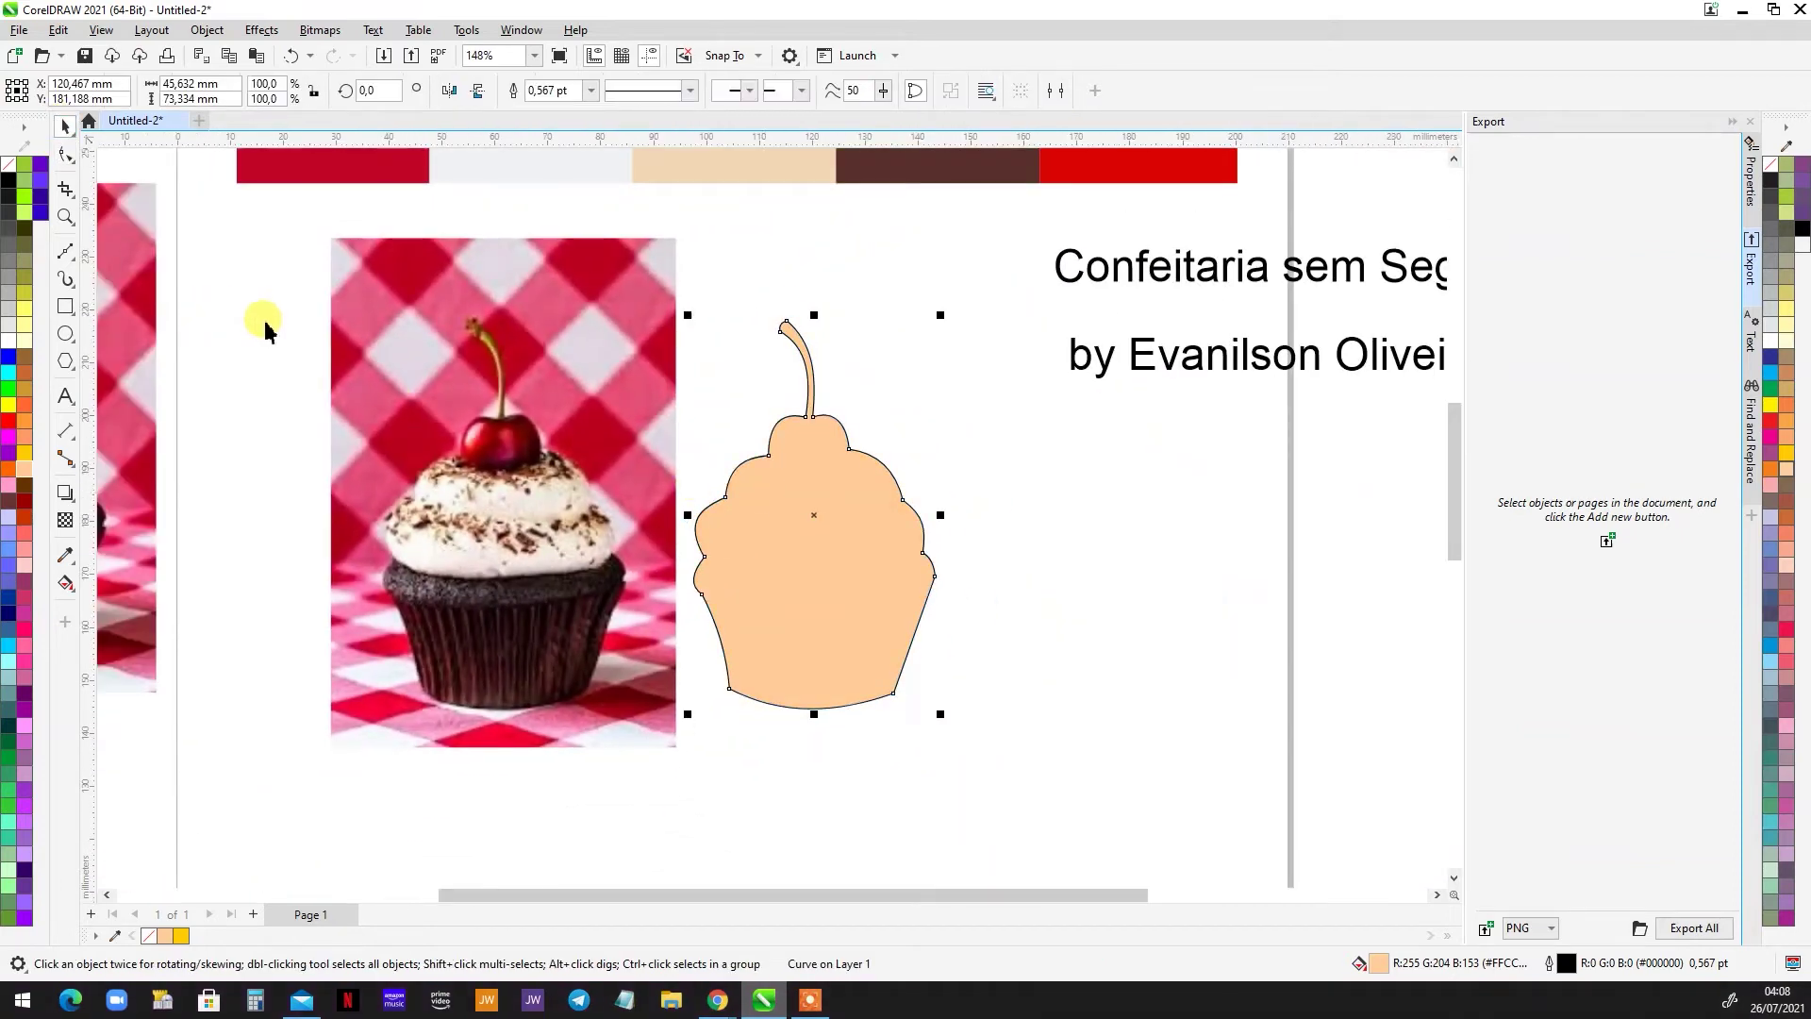
pyautogui.click(265, 330)
pyautogui.scroll(-2, 874, 868)
pyautogui.scroll(3, 885, 647)
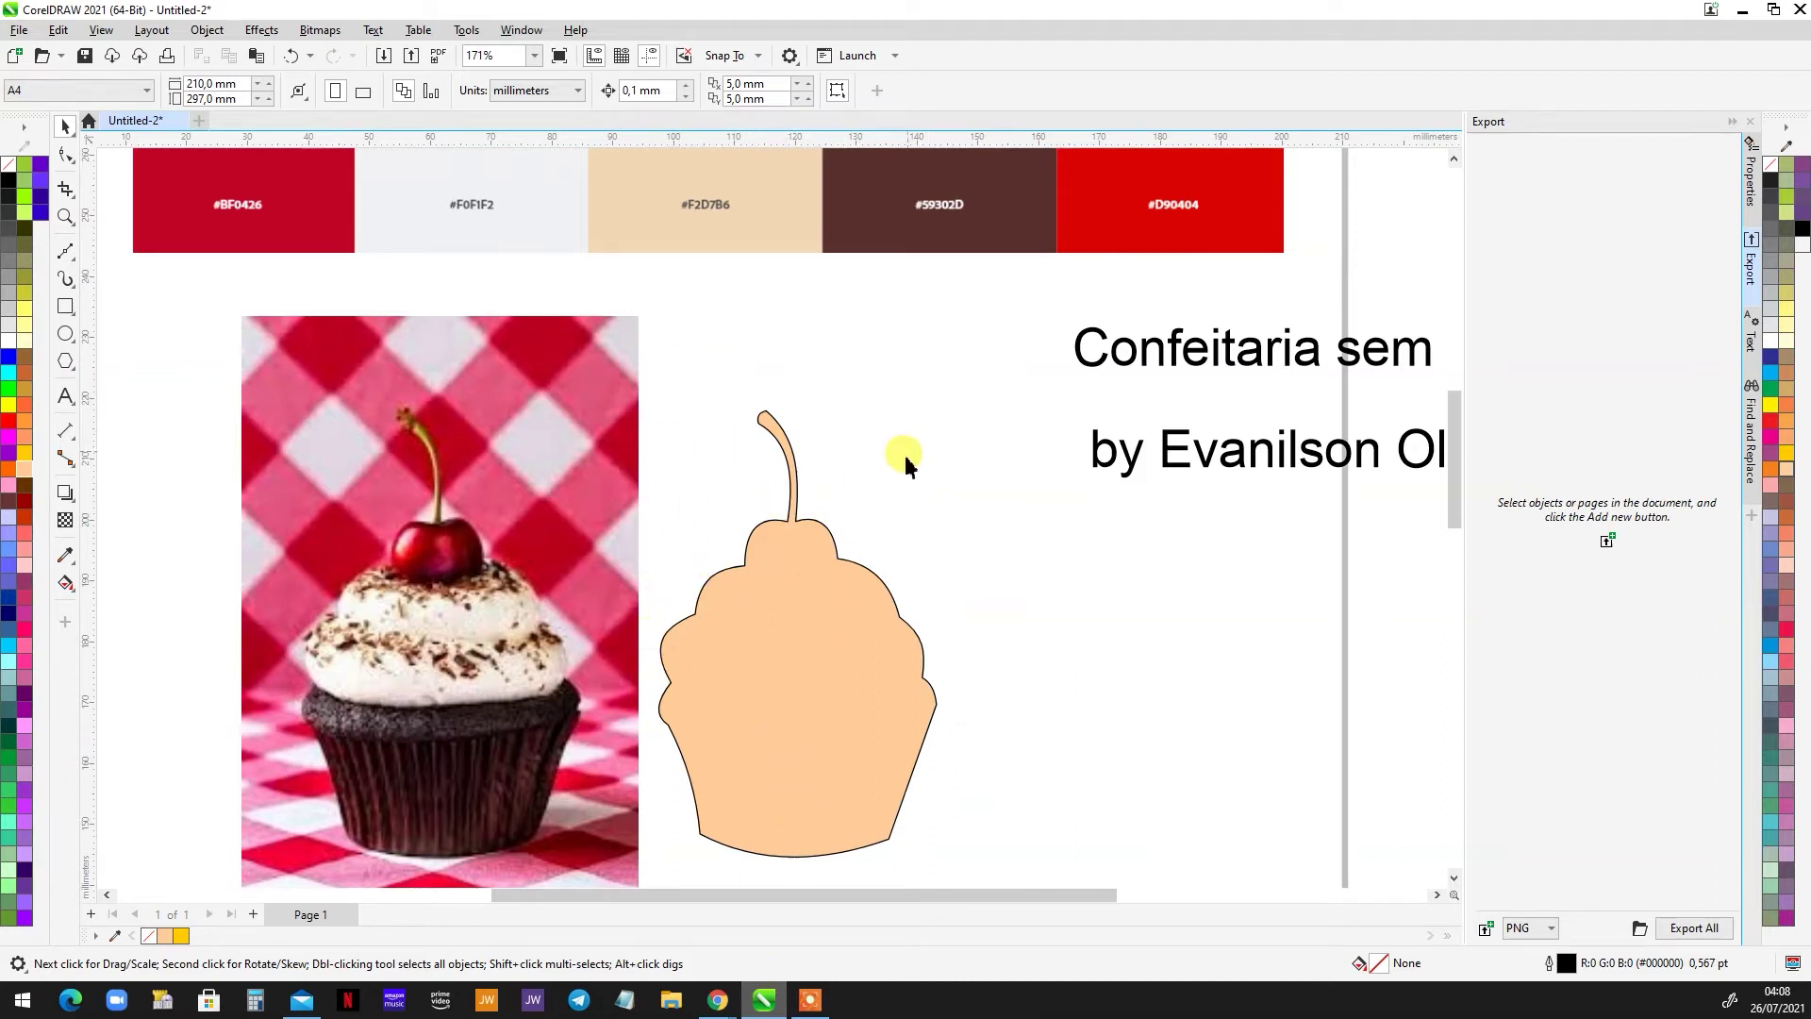
# Step: Draw two side-by-side ellipses on the frosting and merge them into one cherry shape
pyautogui.scroll(2, 901, 466)
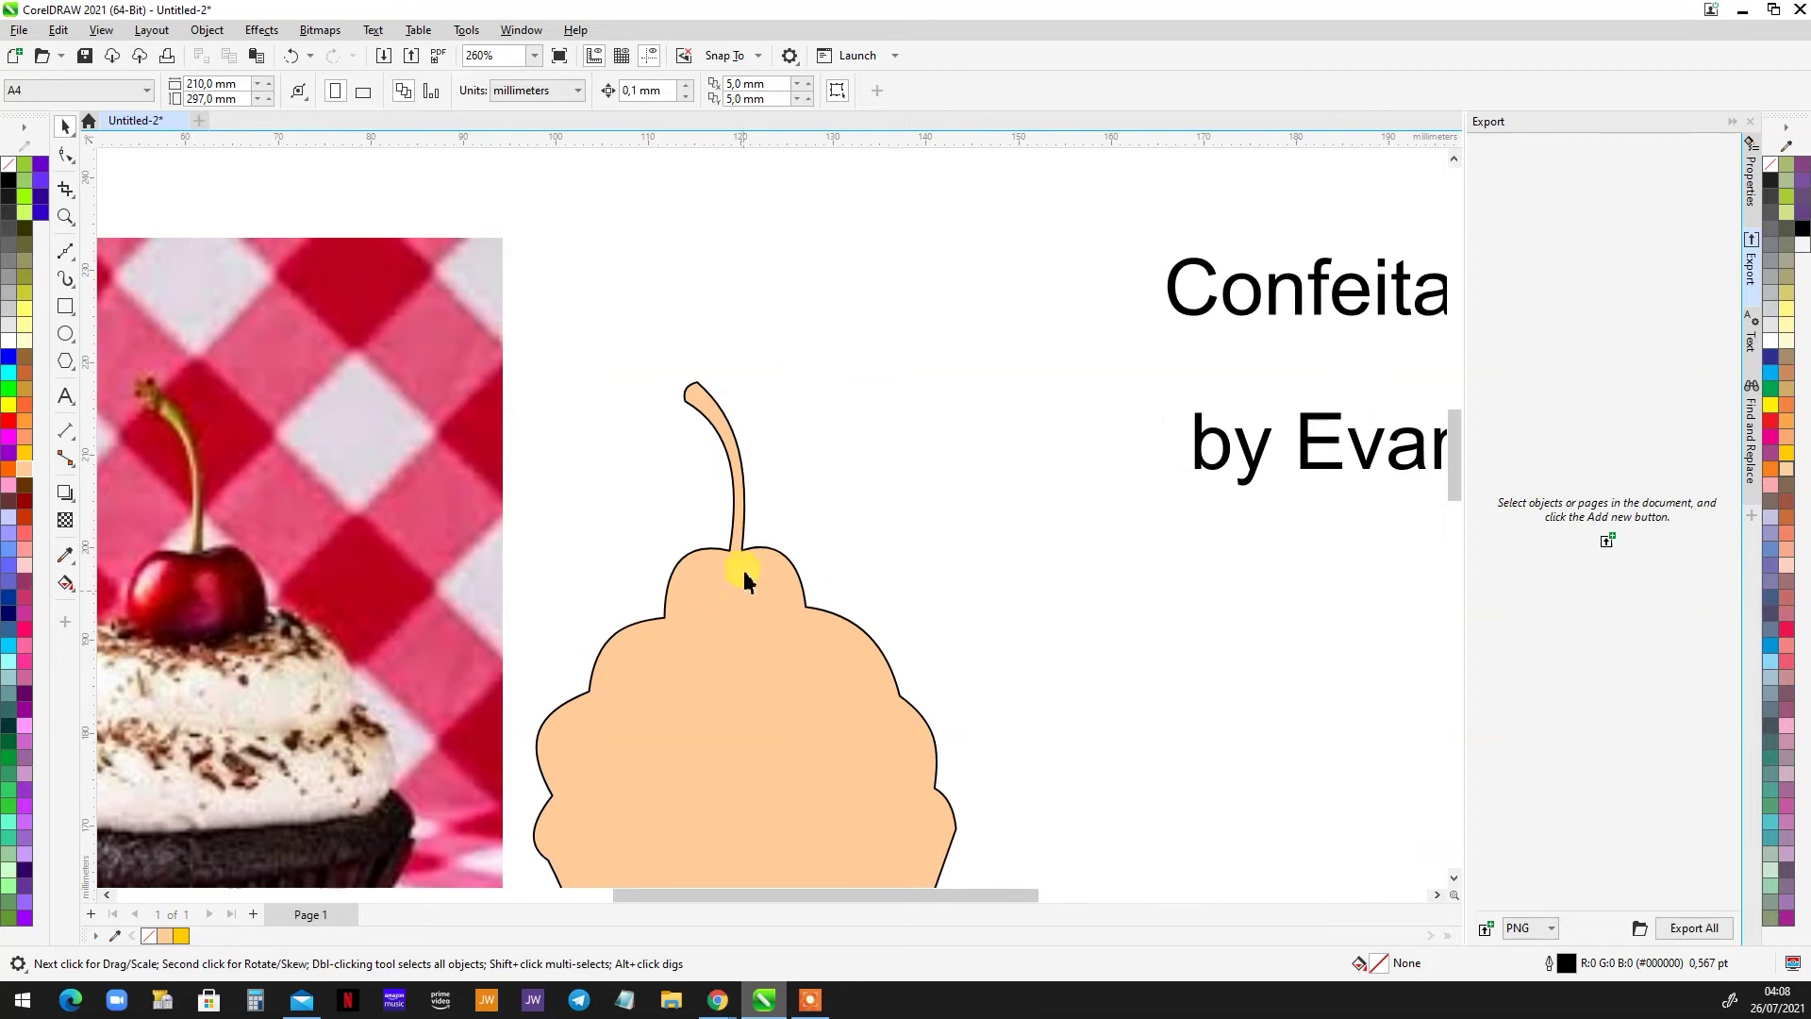
pyautogui.scroll(5, 744, 579)
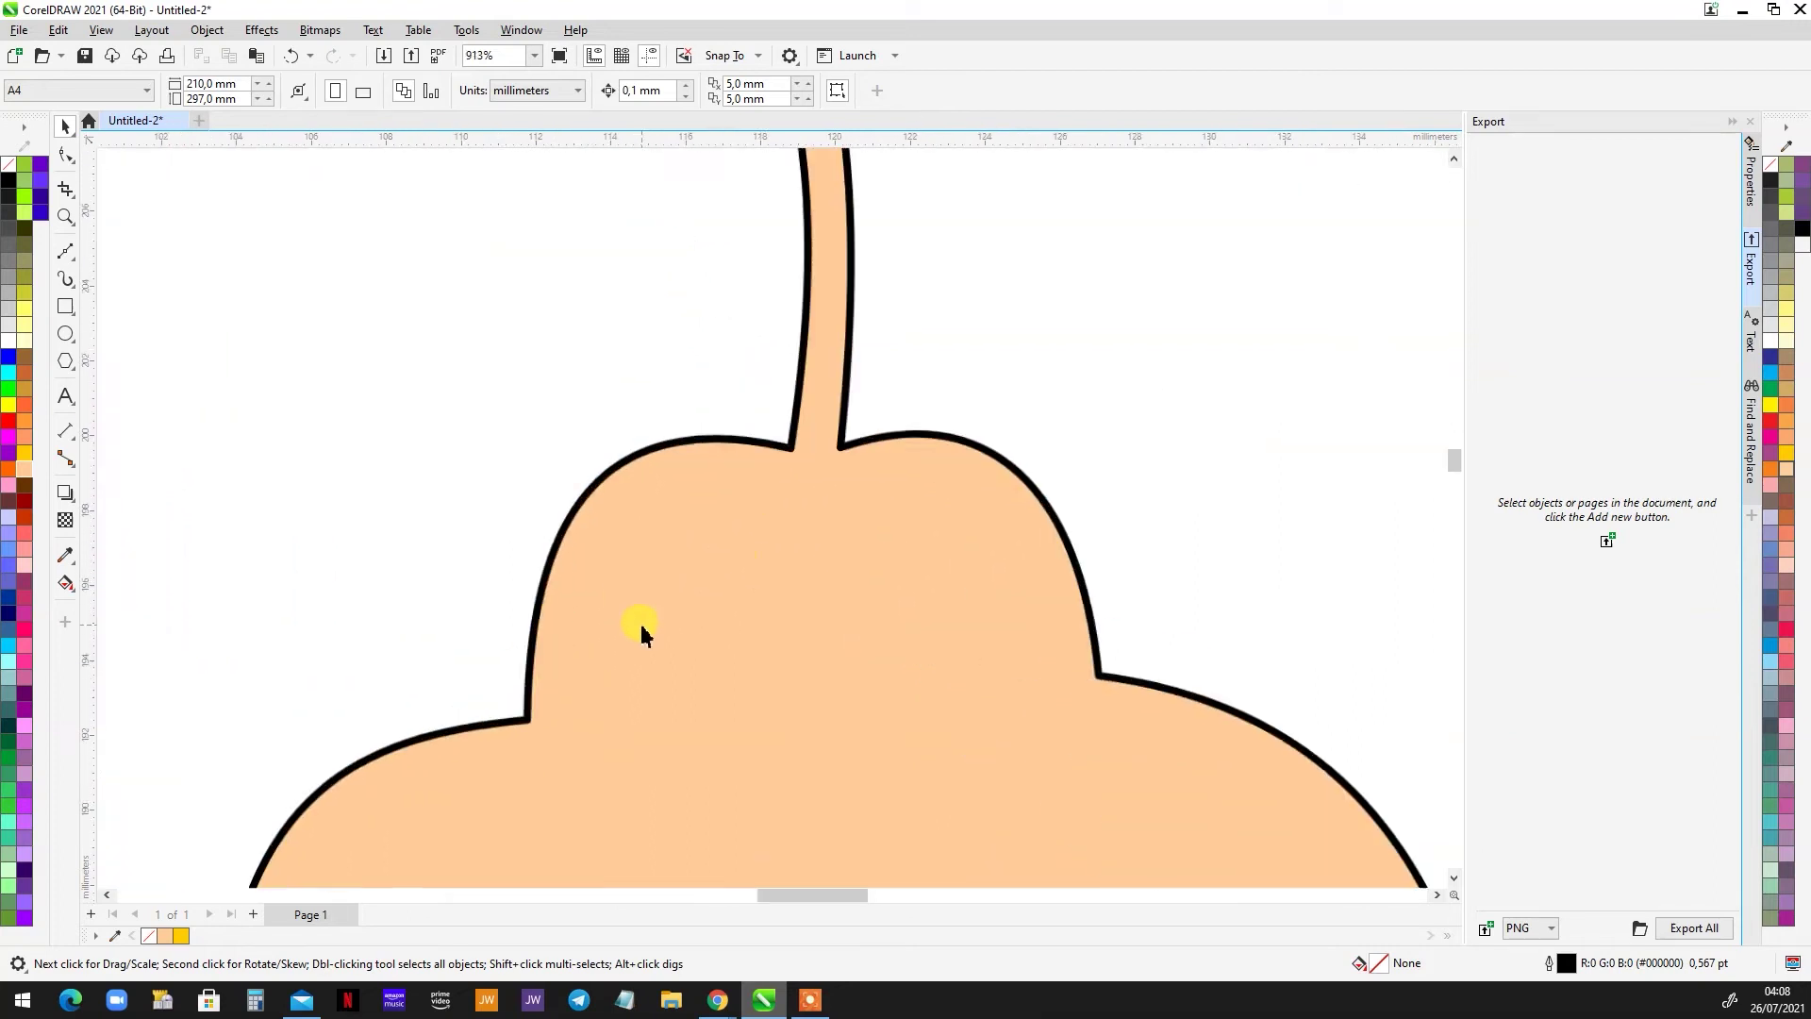
pyautogui.click(65, 257)
pyautogui.moveTo(65, 283)
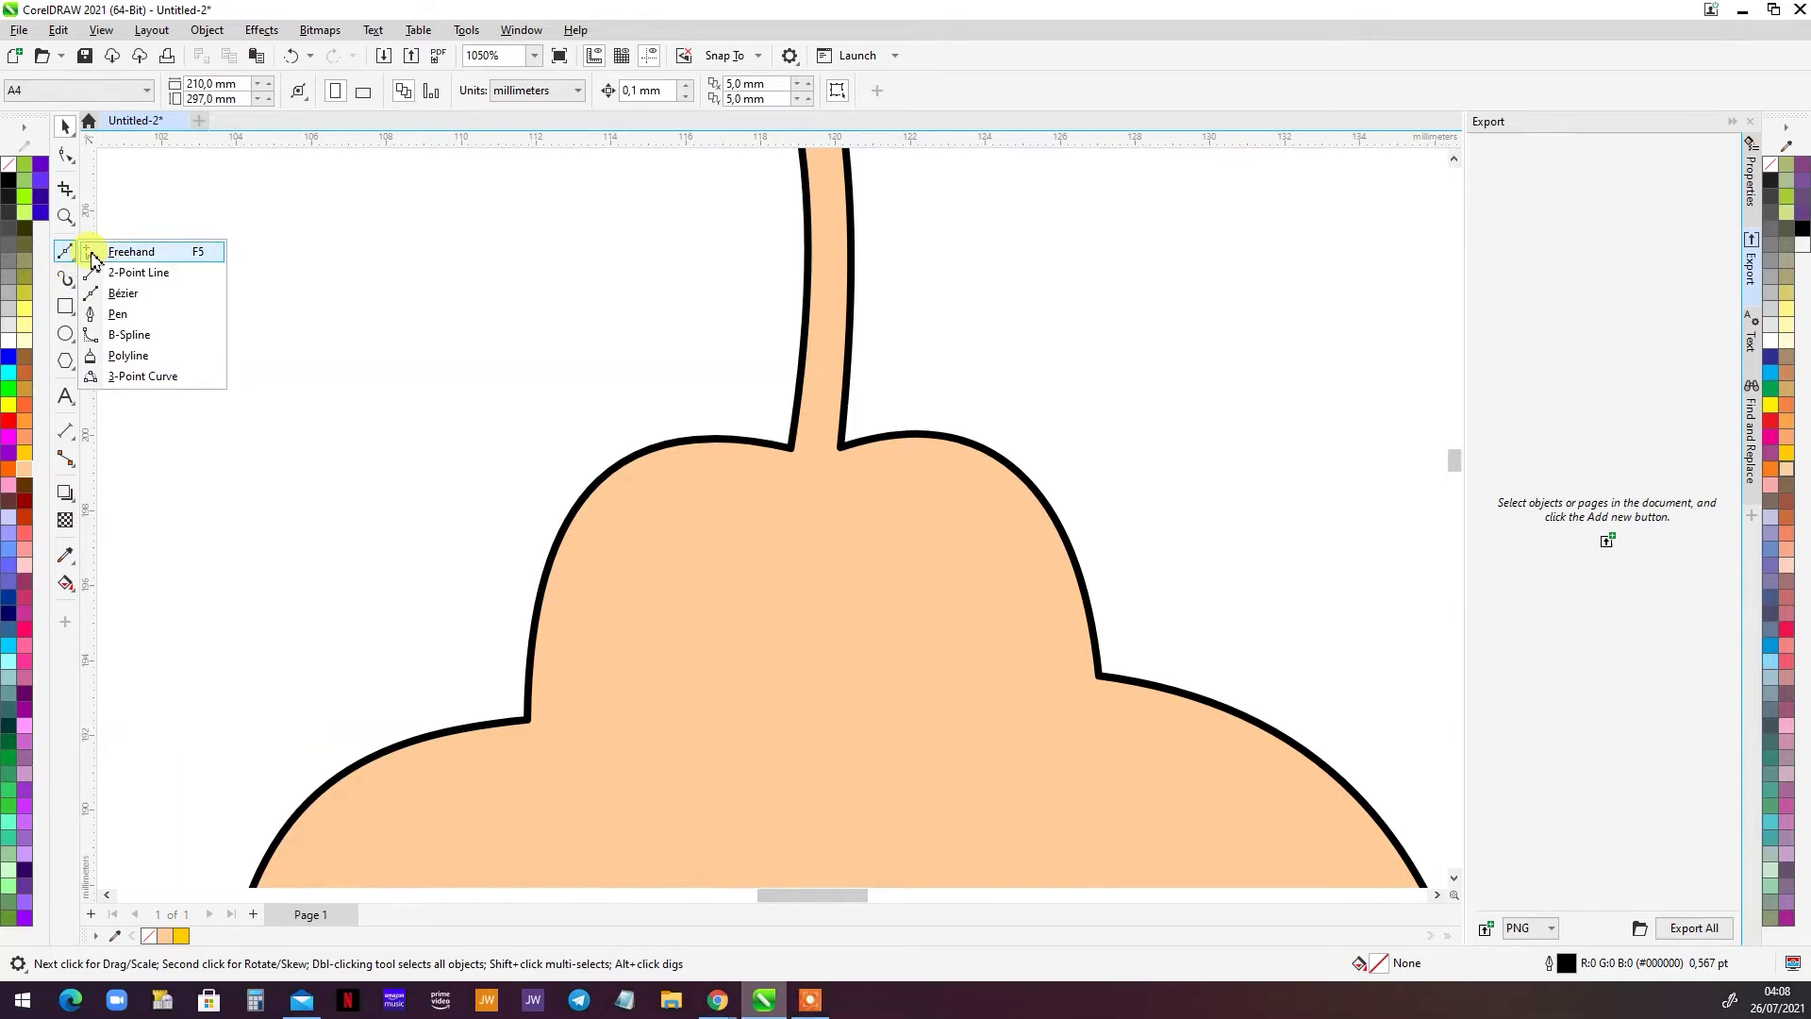
pyautogui.moveTo(528, 446); pyautogui.dragTo(896, 864)
pyautogui.click(66, 128)
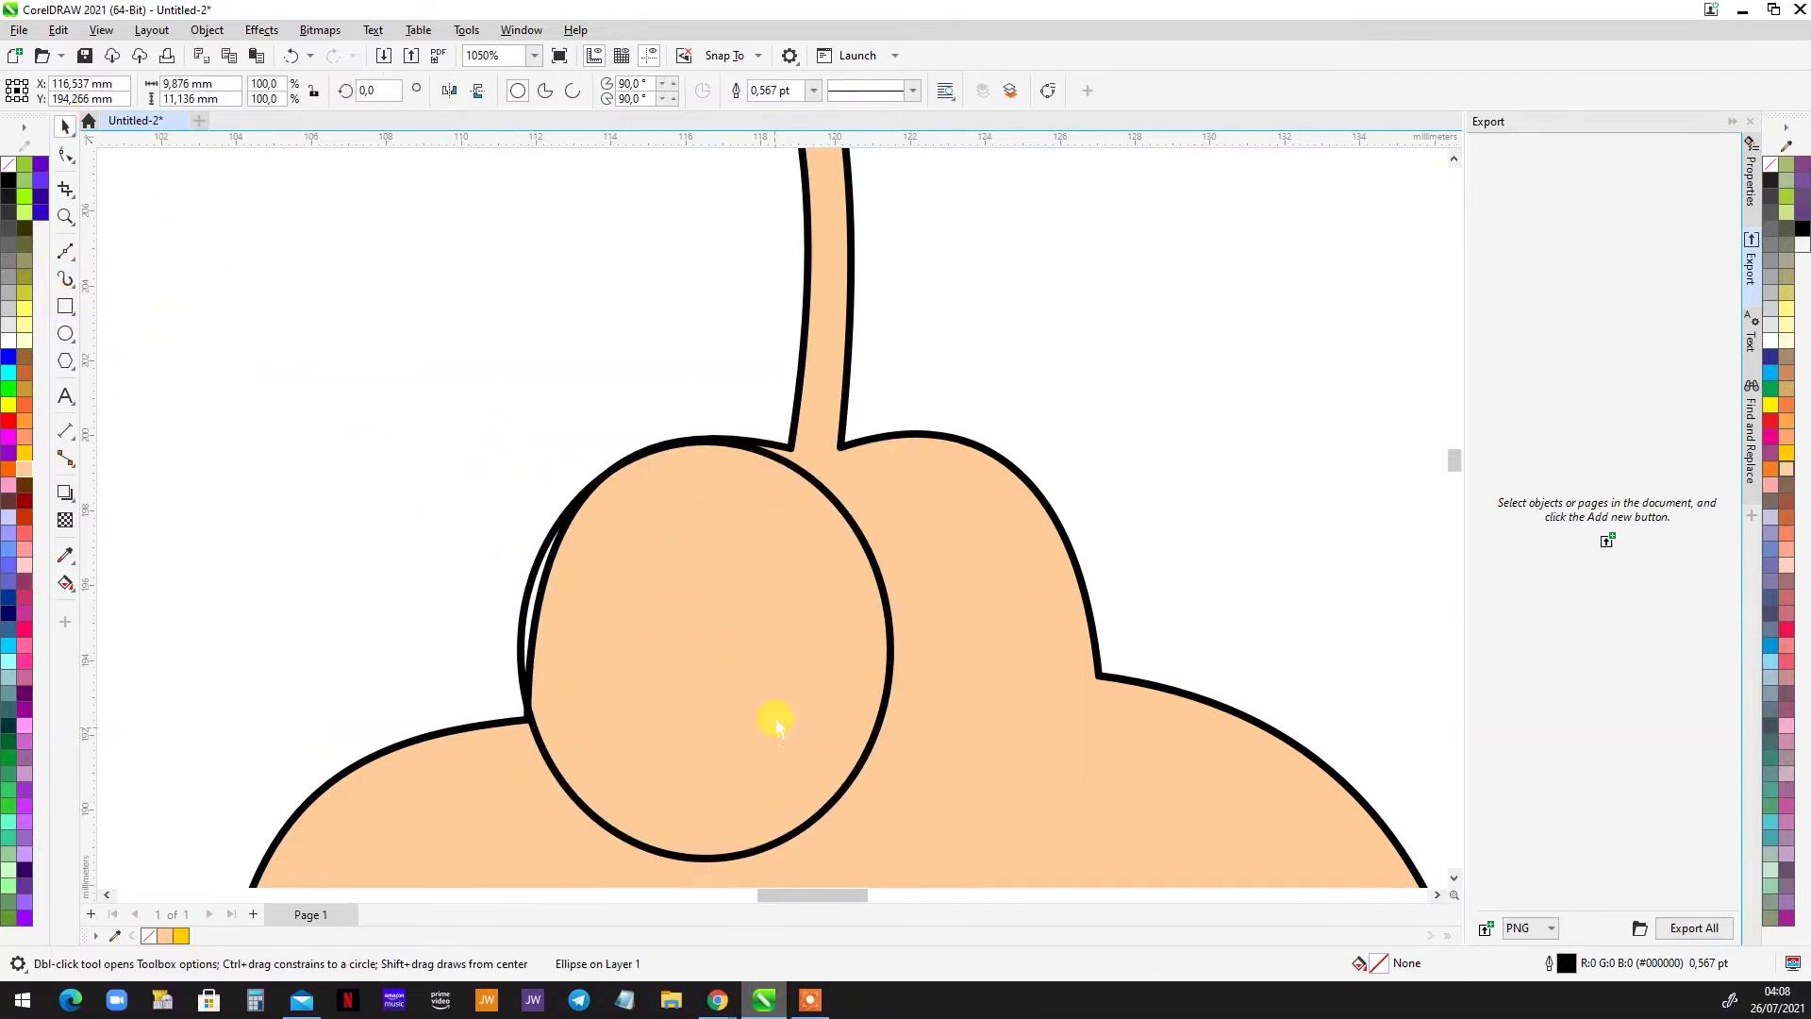
pyautogui.moveTo(768, 721); pyautogui.dragTo(963, 703)
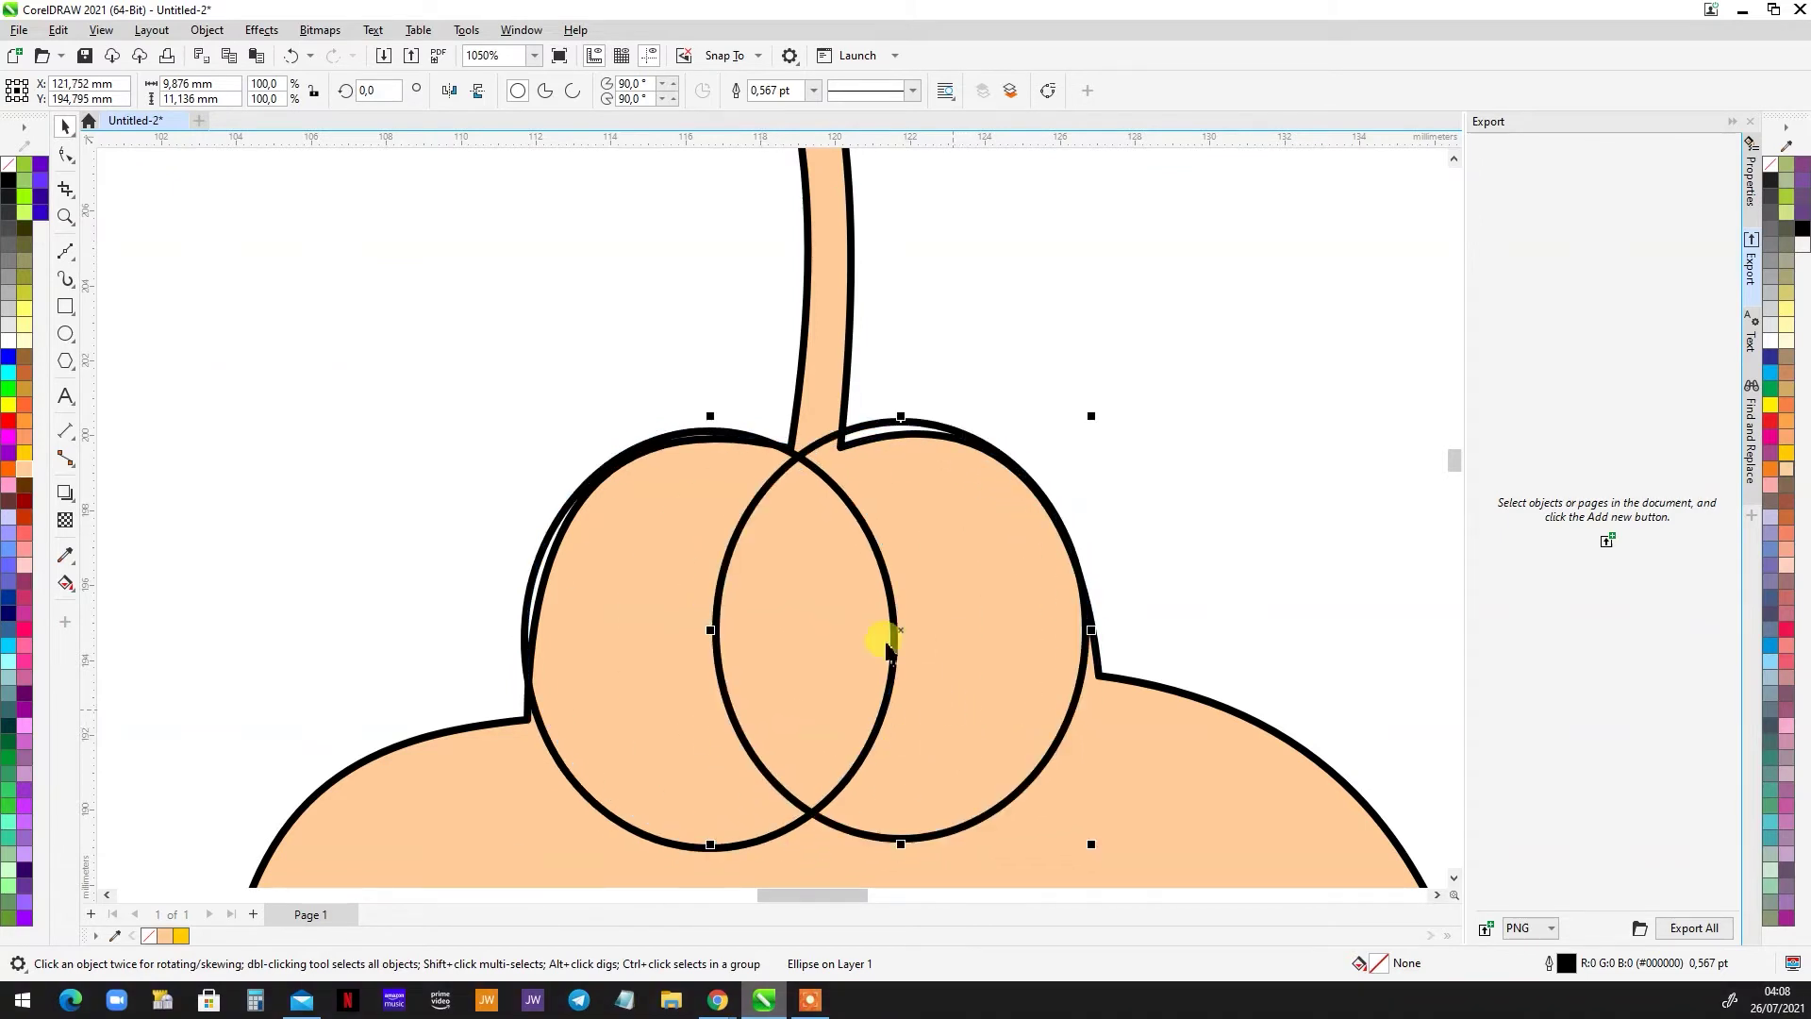
pyautogui.keyDown('shift'); pyautogui.click(670, 714); pyautogui.keyUp('shift')
pyautogui.click(557, 94)
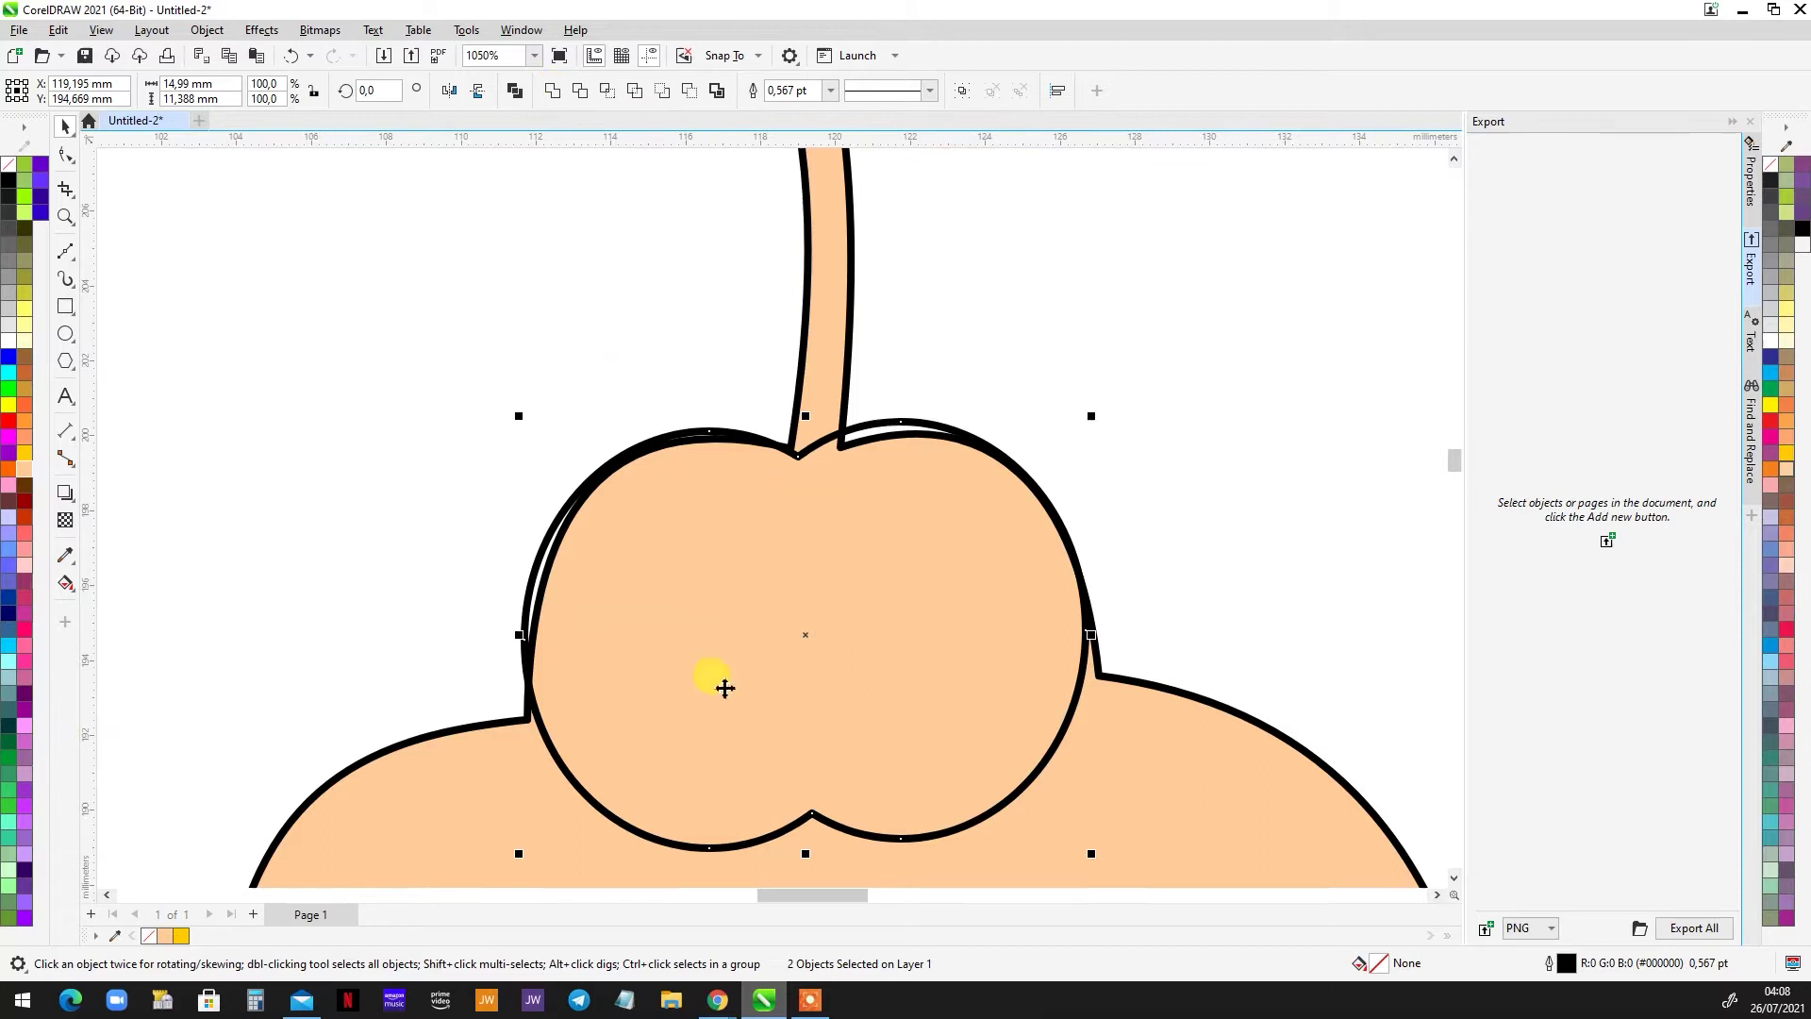
# Step: Delete the cherry's three bottom nodes to round off its shape
pyautogui.press('F10')
pyautogui.scroll(-1, 768, 756)
pyautogui.scroll(1, 642, 594)
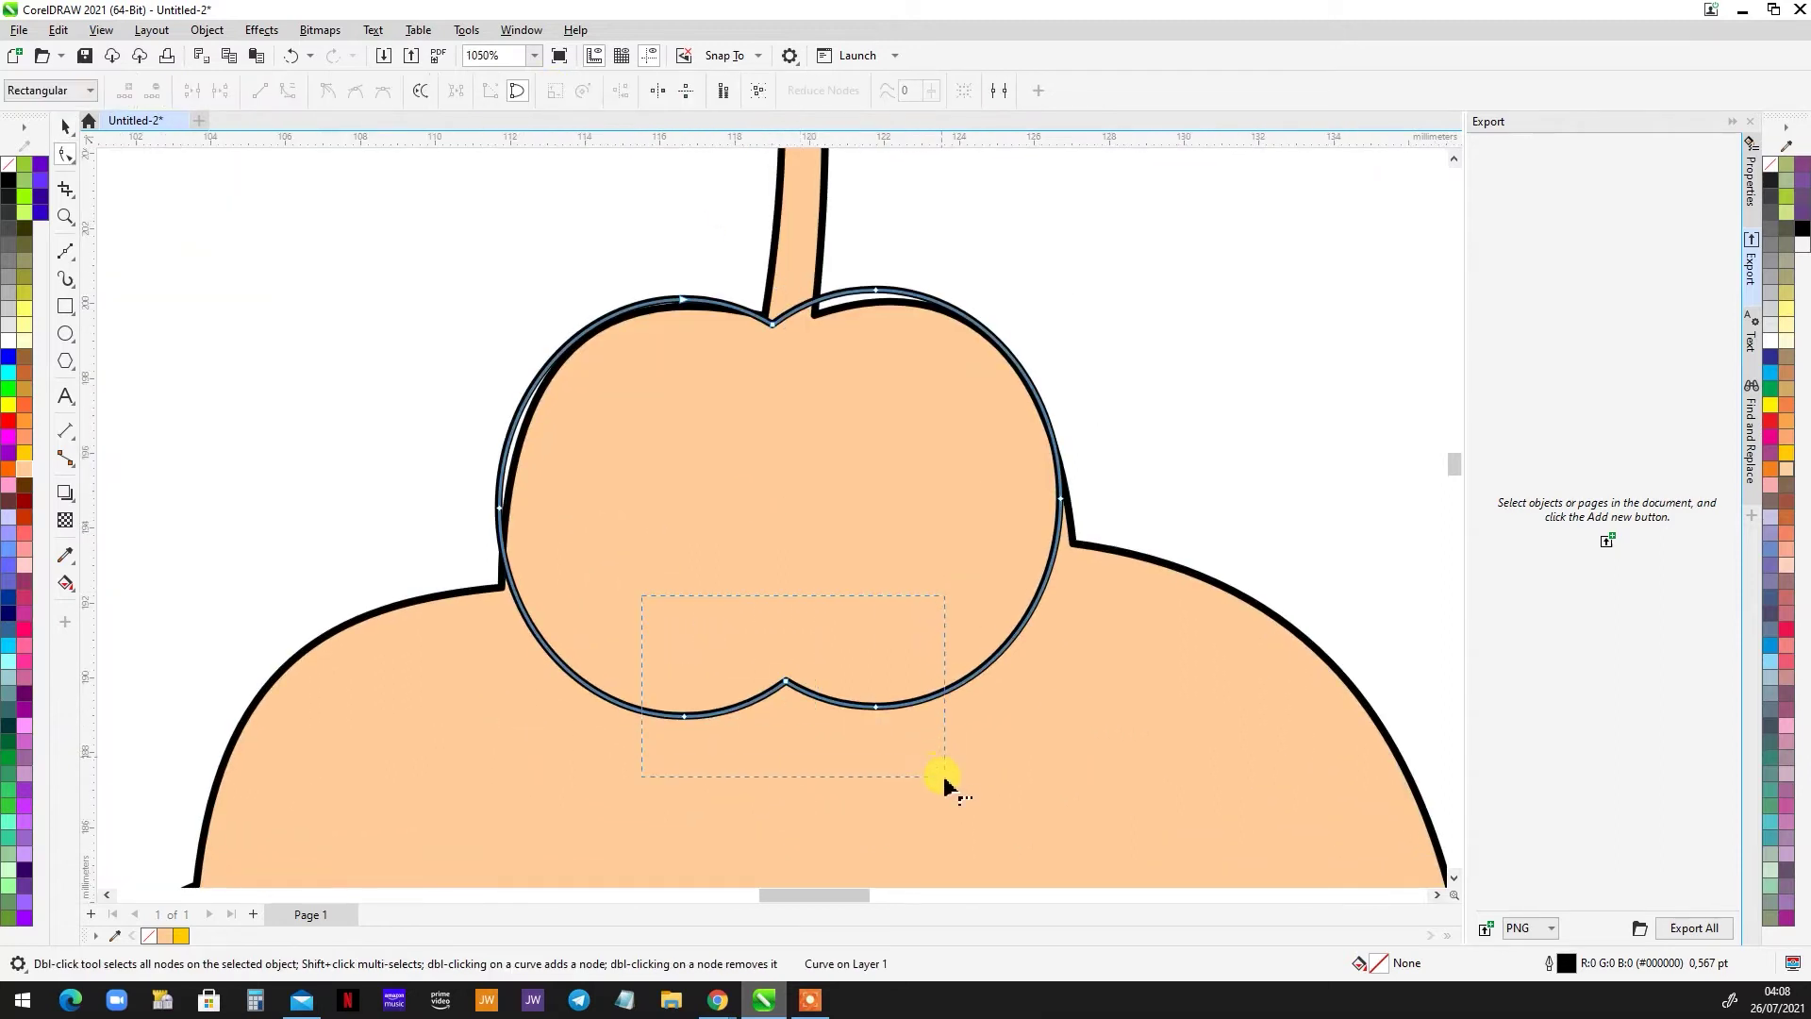
pyautogui.moveTo(944, 779); pyautogui.dragTo(942, 773)
pyautogui.press('Delete')
pyautogui.scroll(-2, 802, 591)
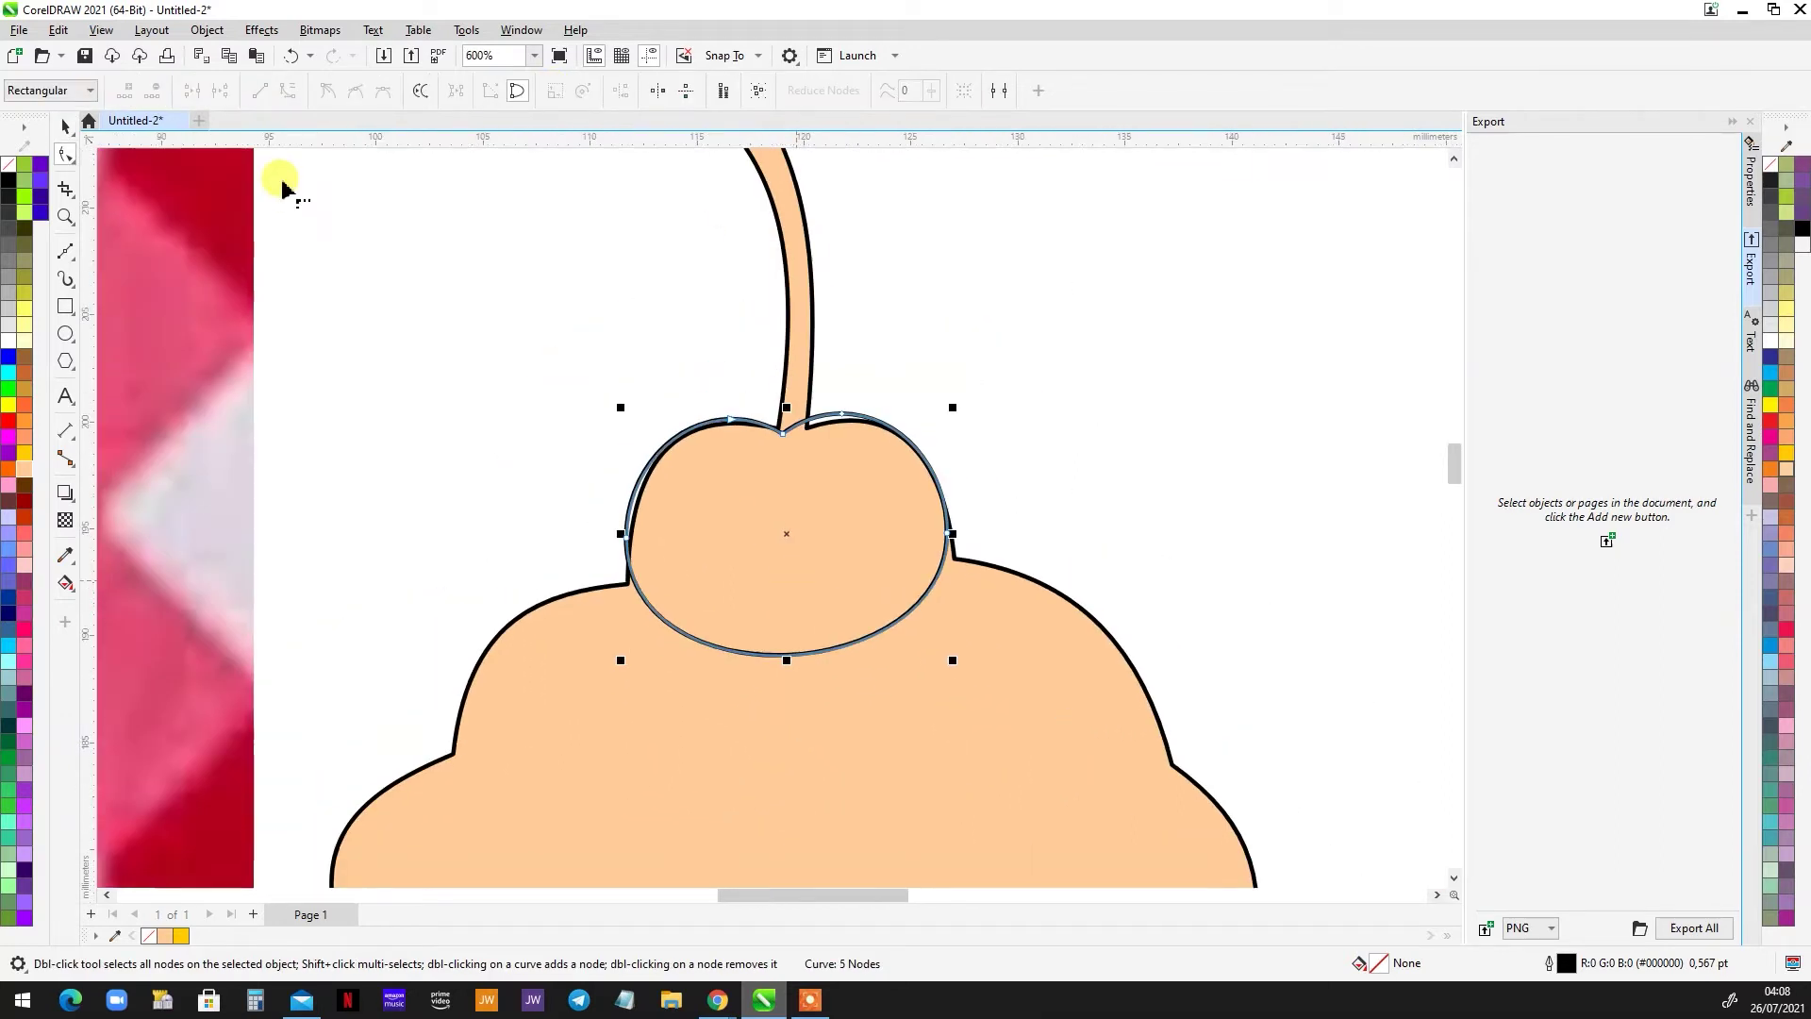
pyautogui.scroll(-2, 727, 793)
pyautogui.press('space')
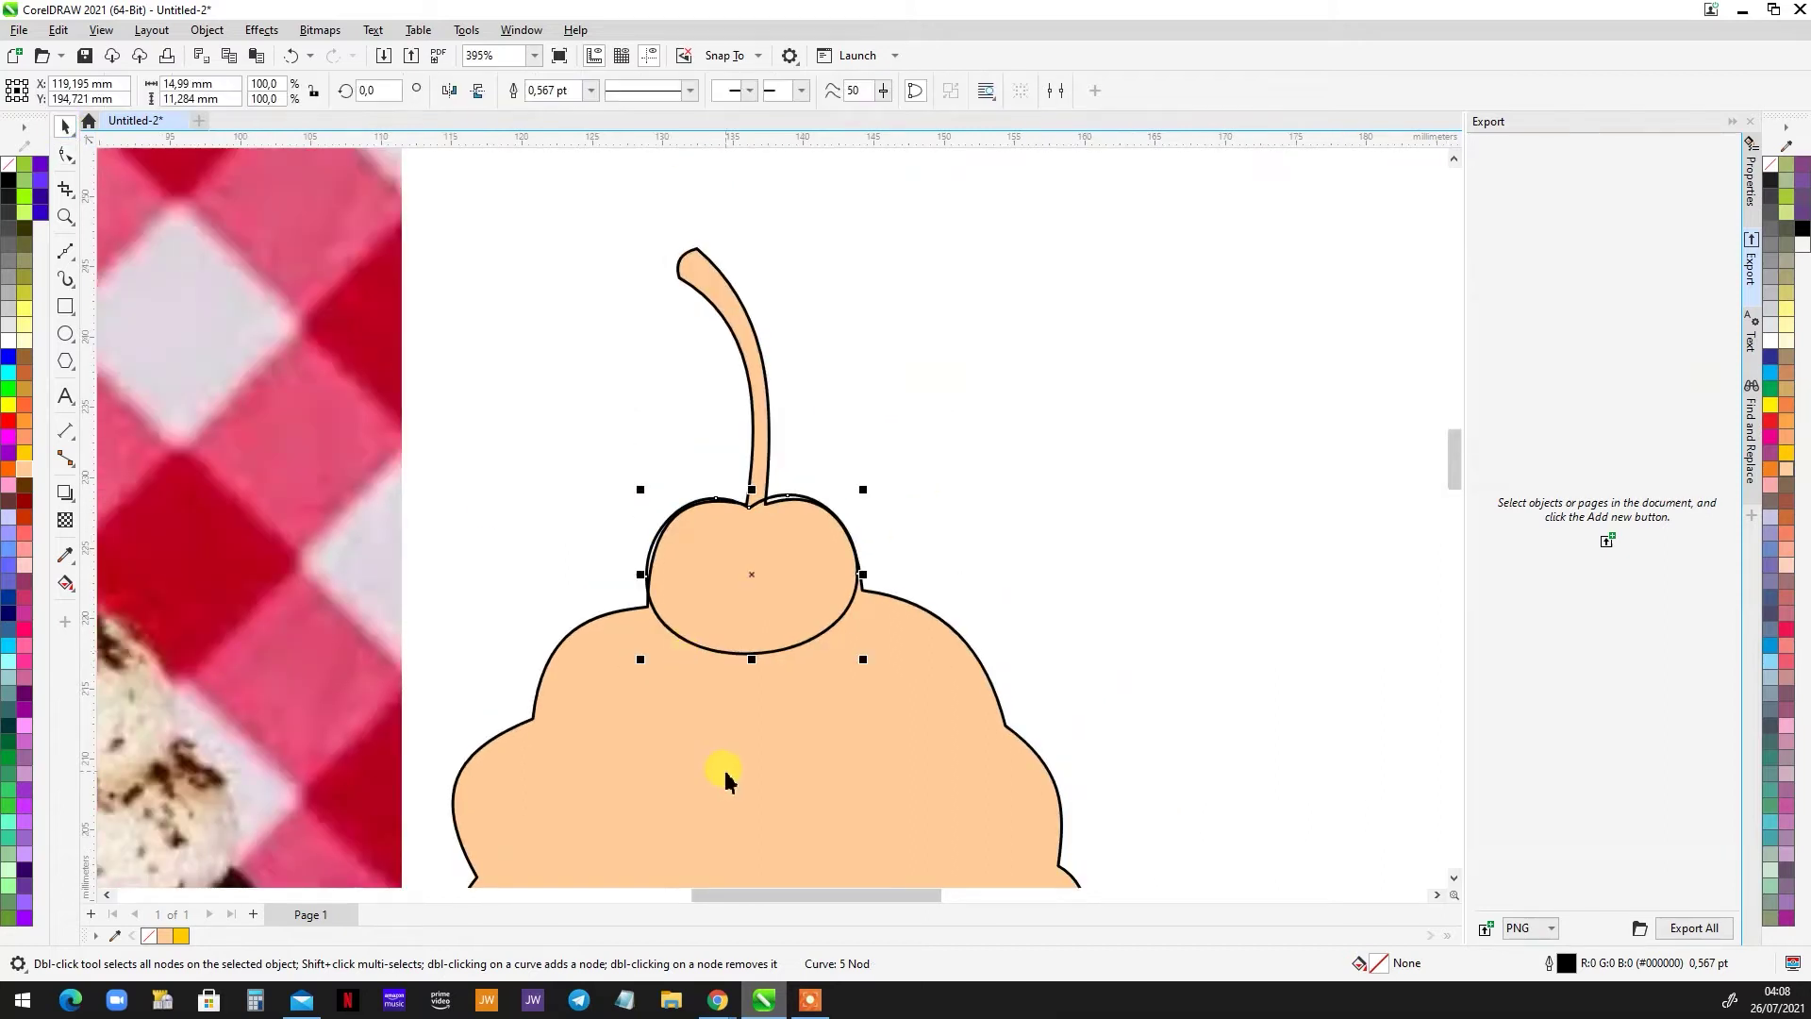
pyautogui.scroll(-3, 727, 772)
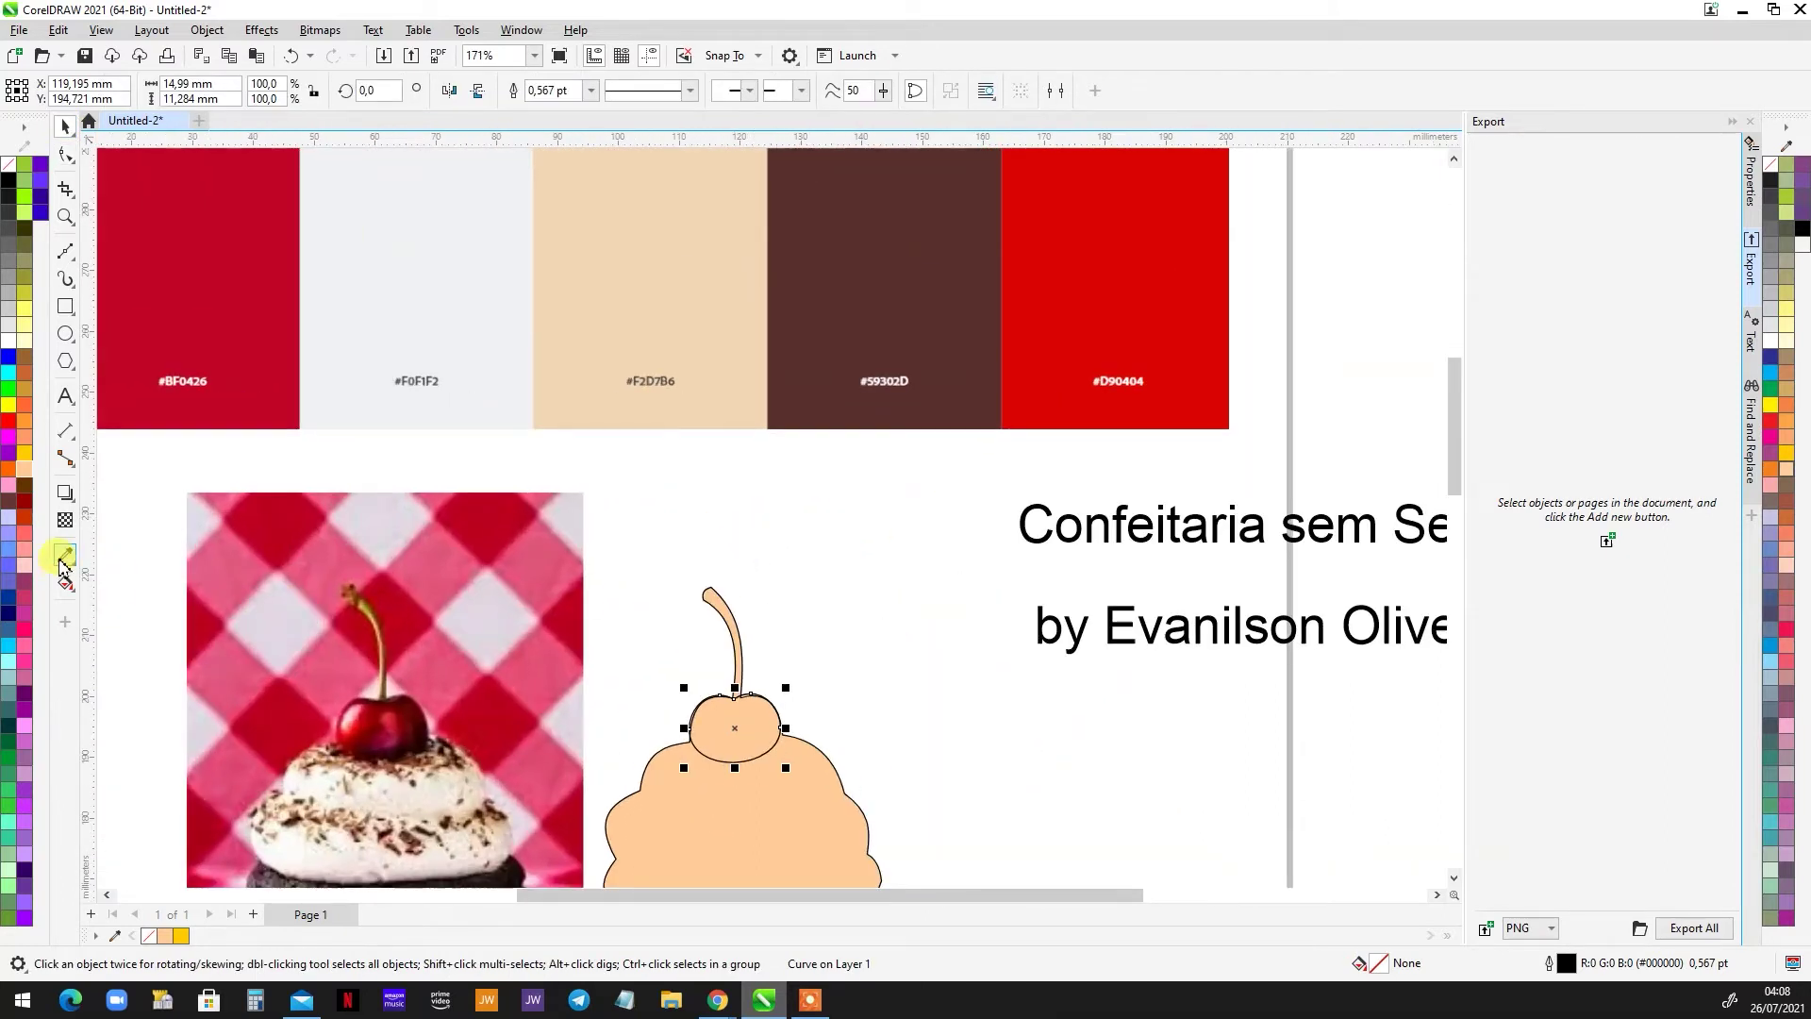
# Step: Fill the cherry with deep red #BF0426 sampled from the colour swatches
pyautogui.click(65, 555)
pyautogui.click(264, 259)
pyautogui.click(709, 729)
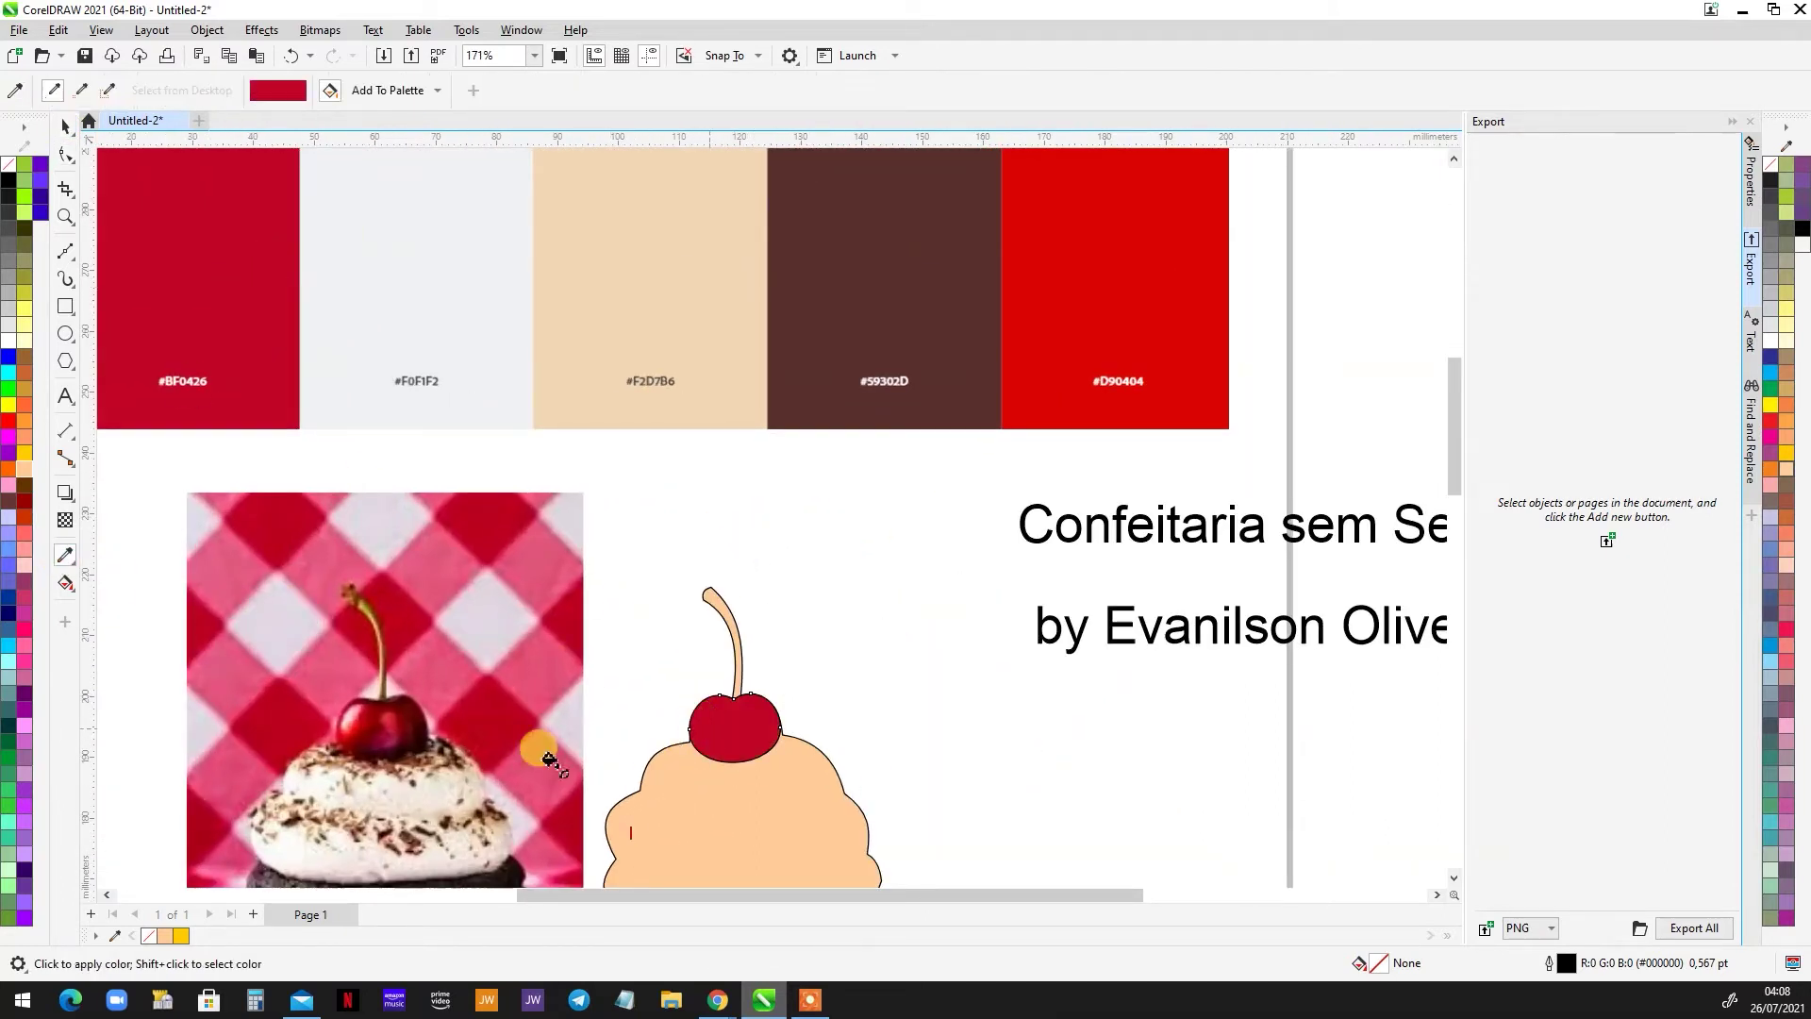
pyautogui.click(65, 126)
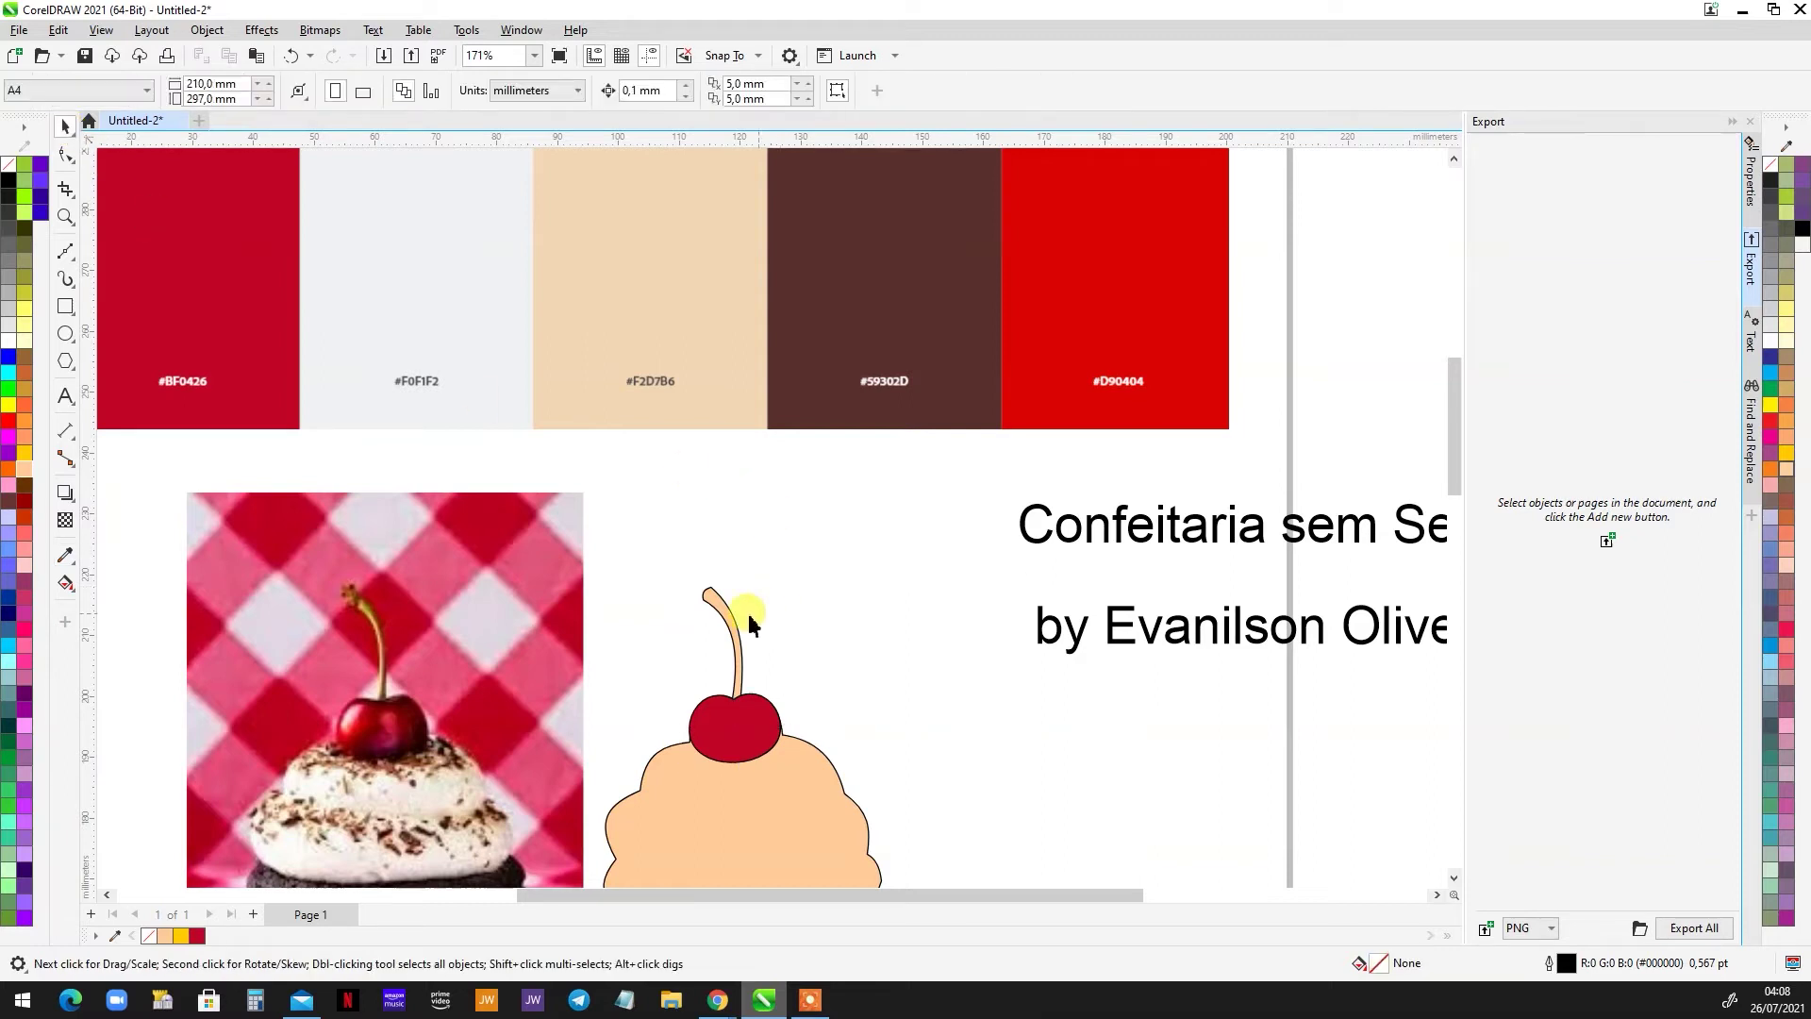
pyautogui.scroll(5, 746, 609)
pyautogui.scroll(-4, 588, 300)
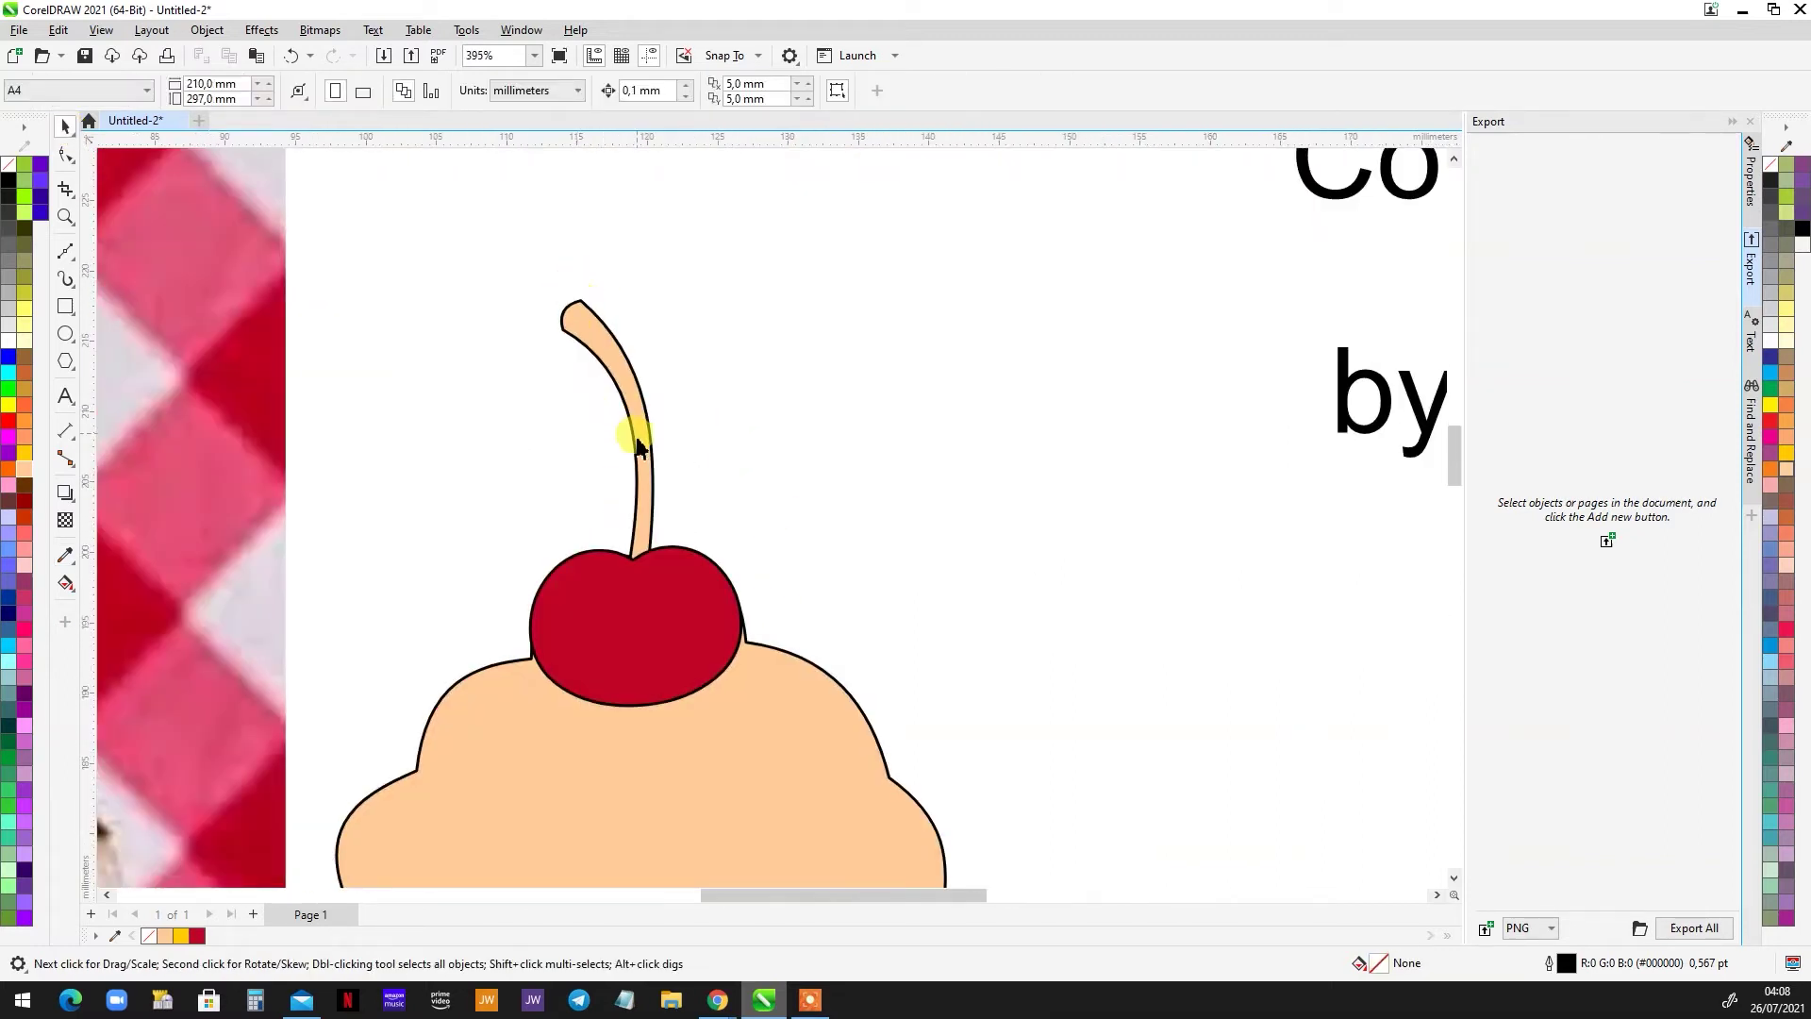
pyautogui.scroll(-2, 642, 493)
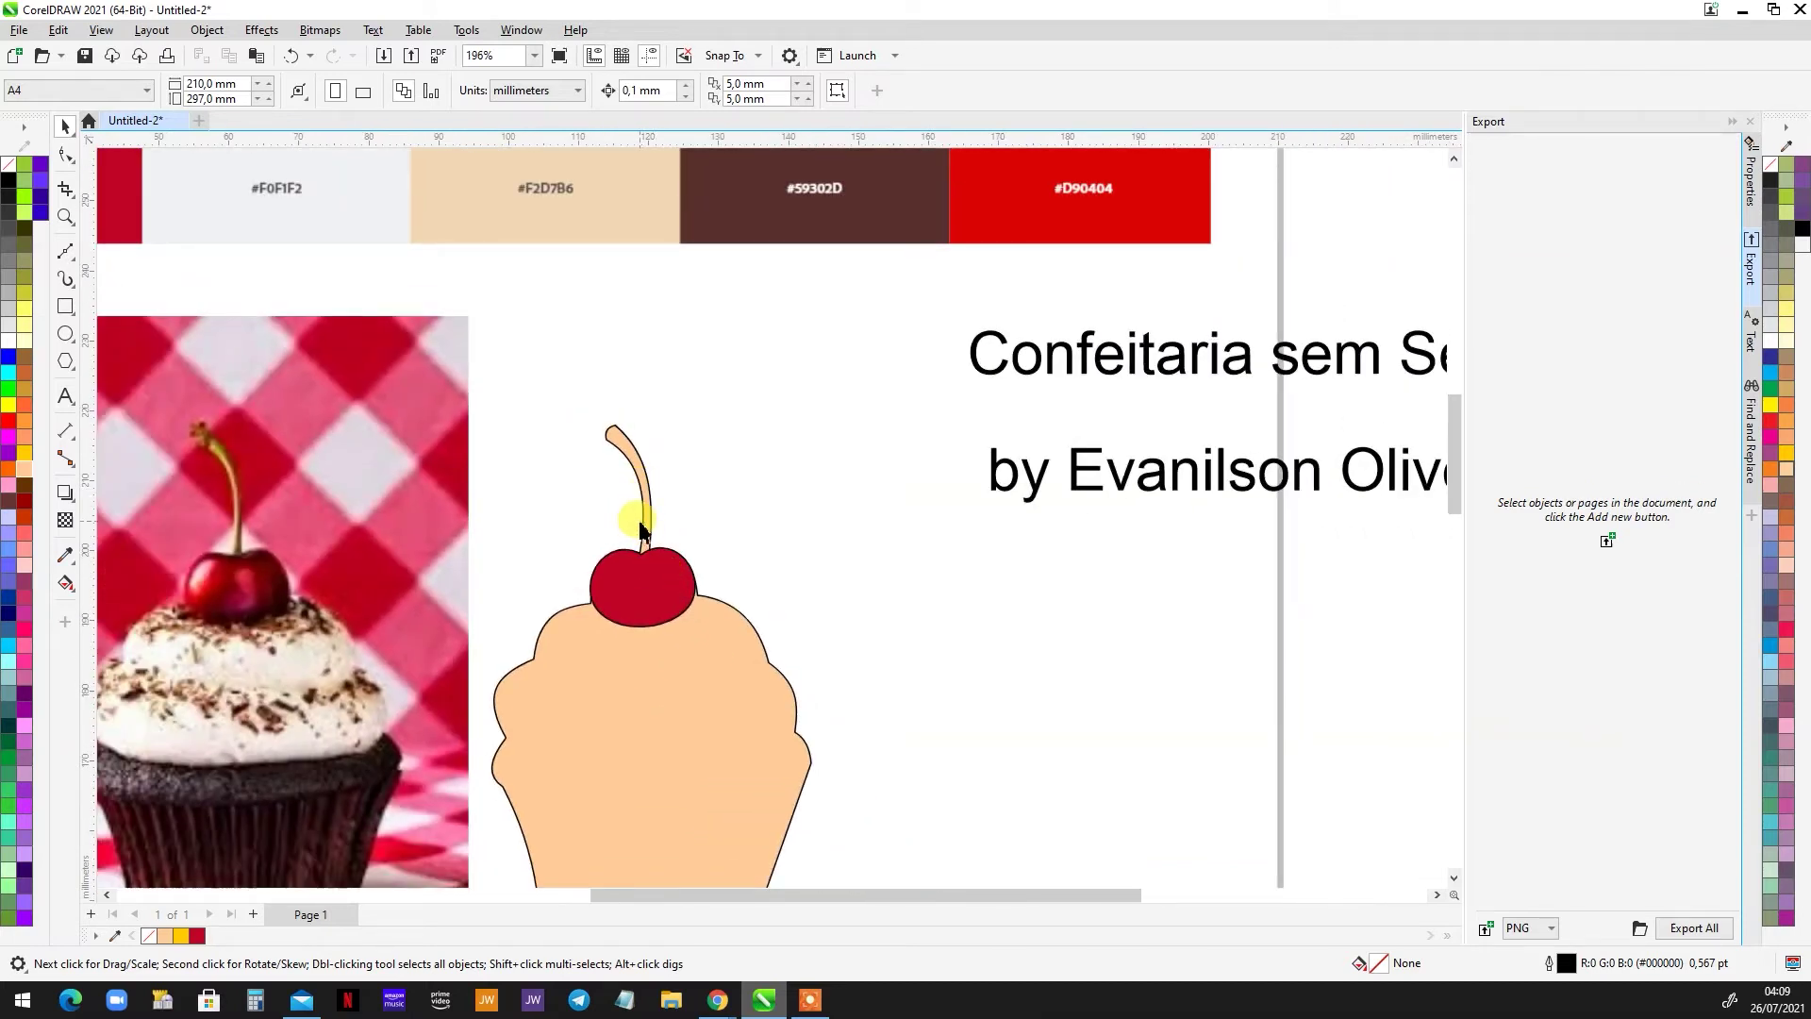
# Step: Cut the stem from a copy of the cupcake body with an intersecting rectangle, deleting leftovers
pyautogui.moveTo(649, 500); pyautogui.dragTo(984, 533)
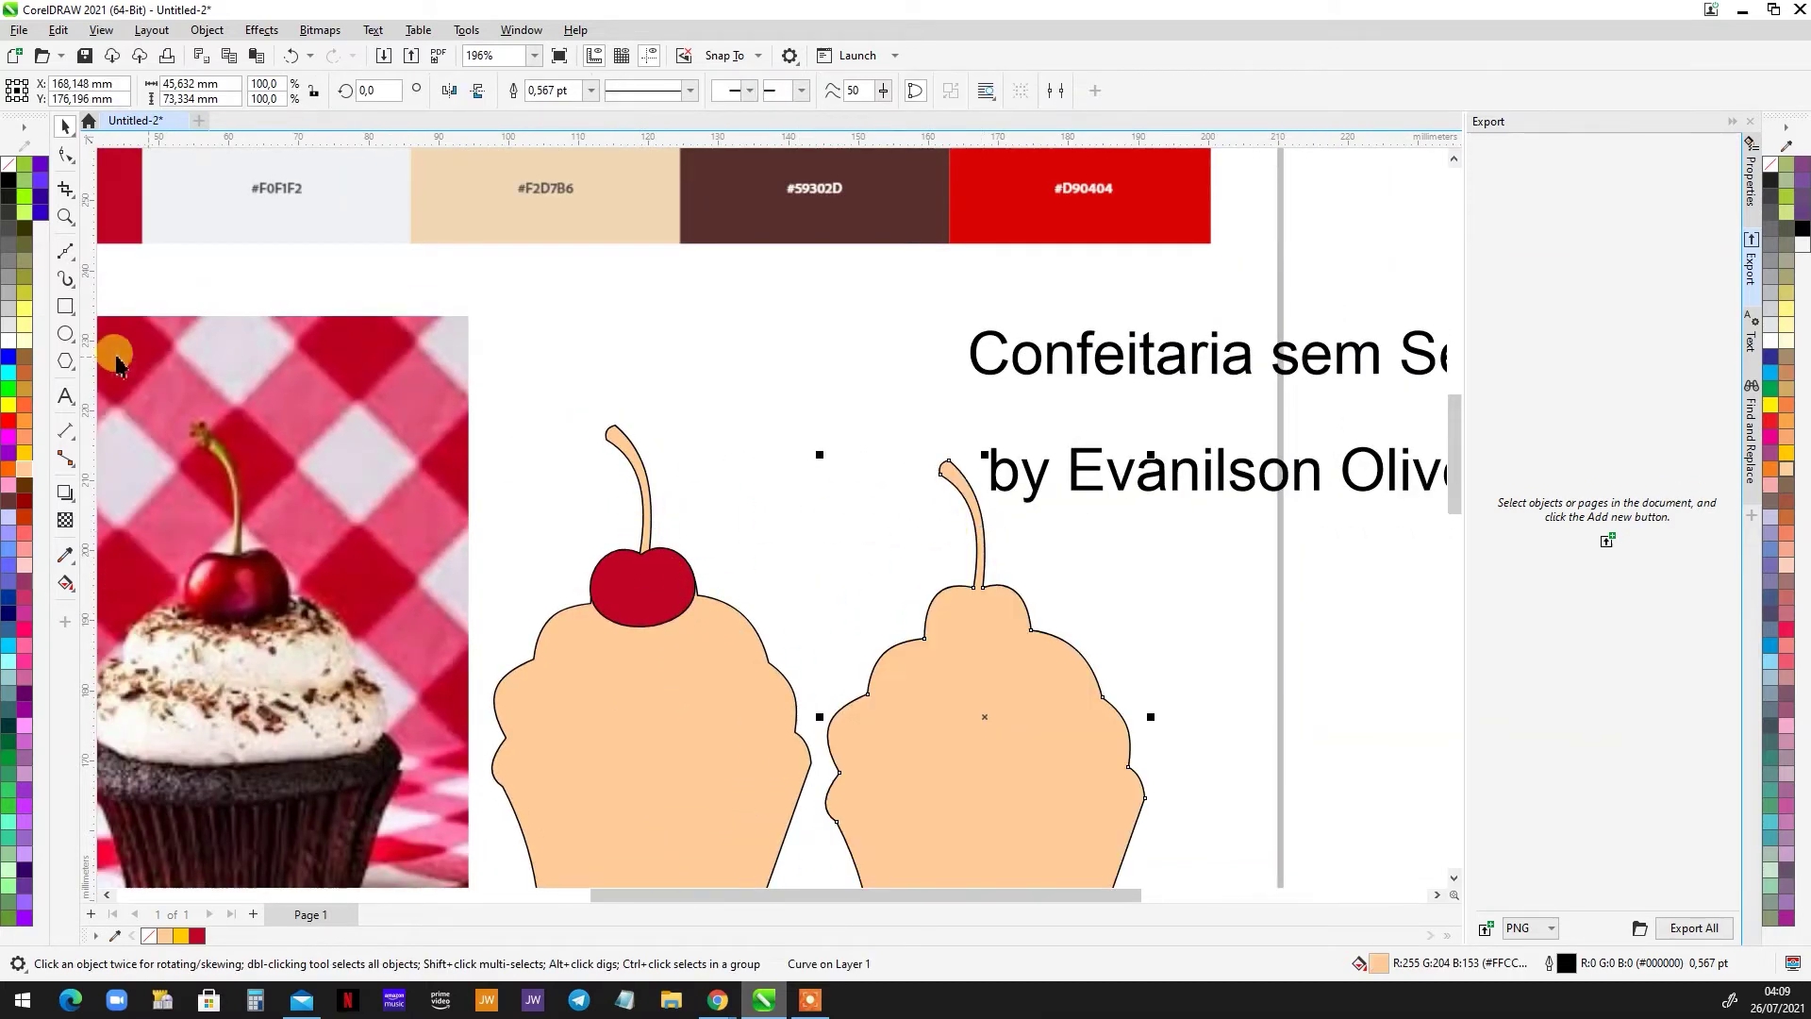
pyautogui.click(68, 277)
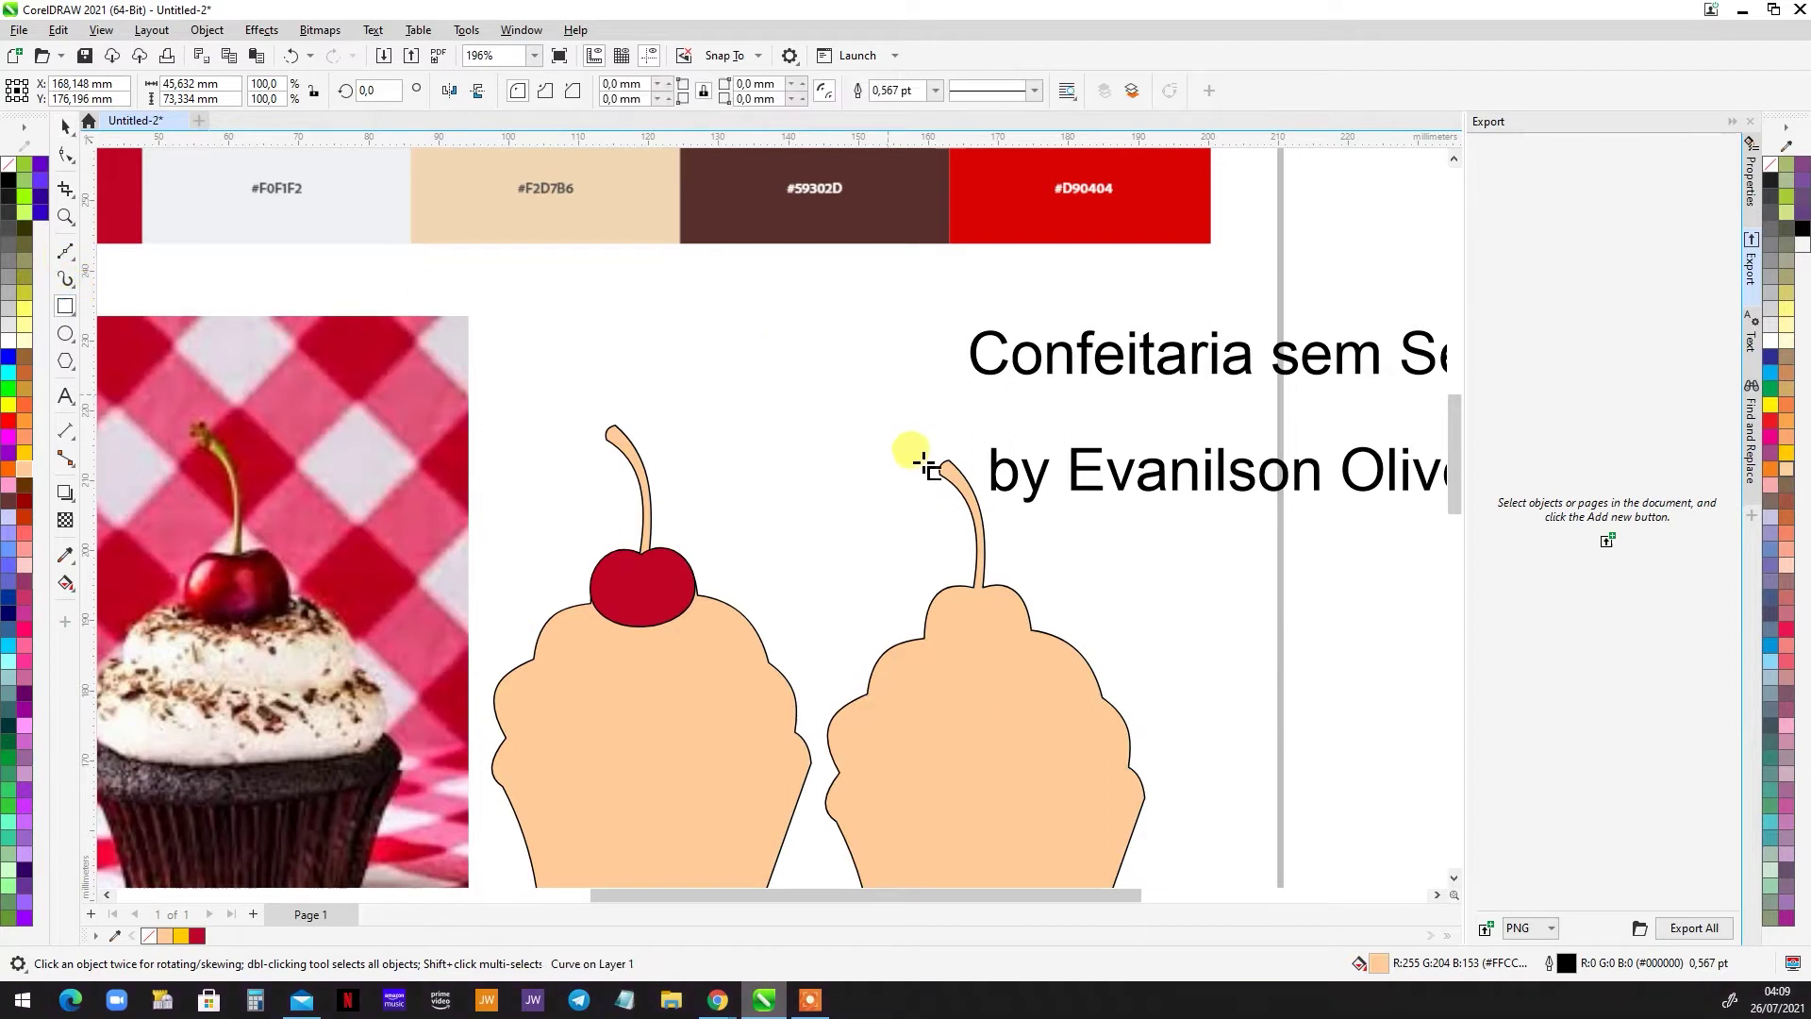
pyautogui.moveTo(893, 406); pyautogui.dragTo(1039, 586)
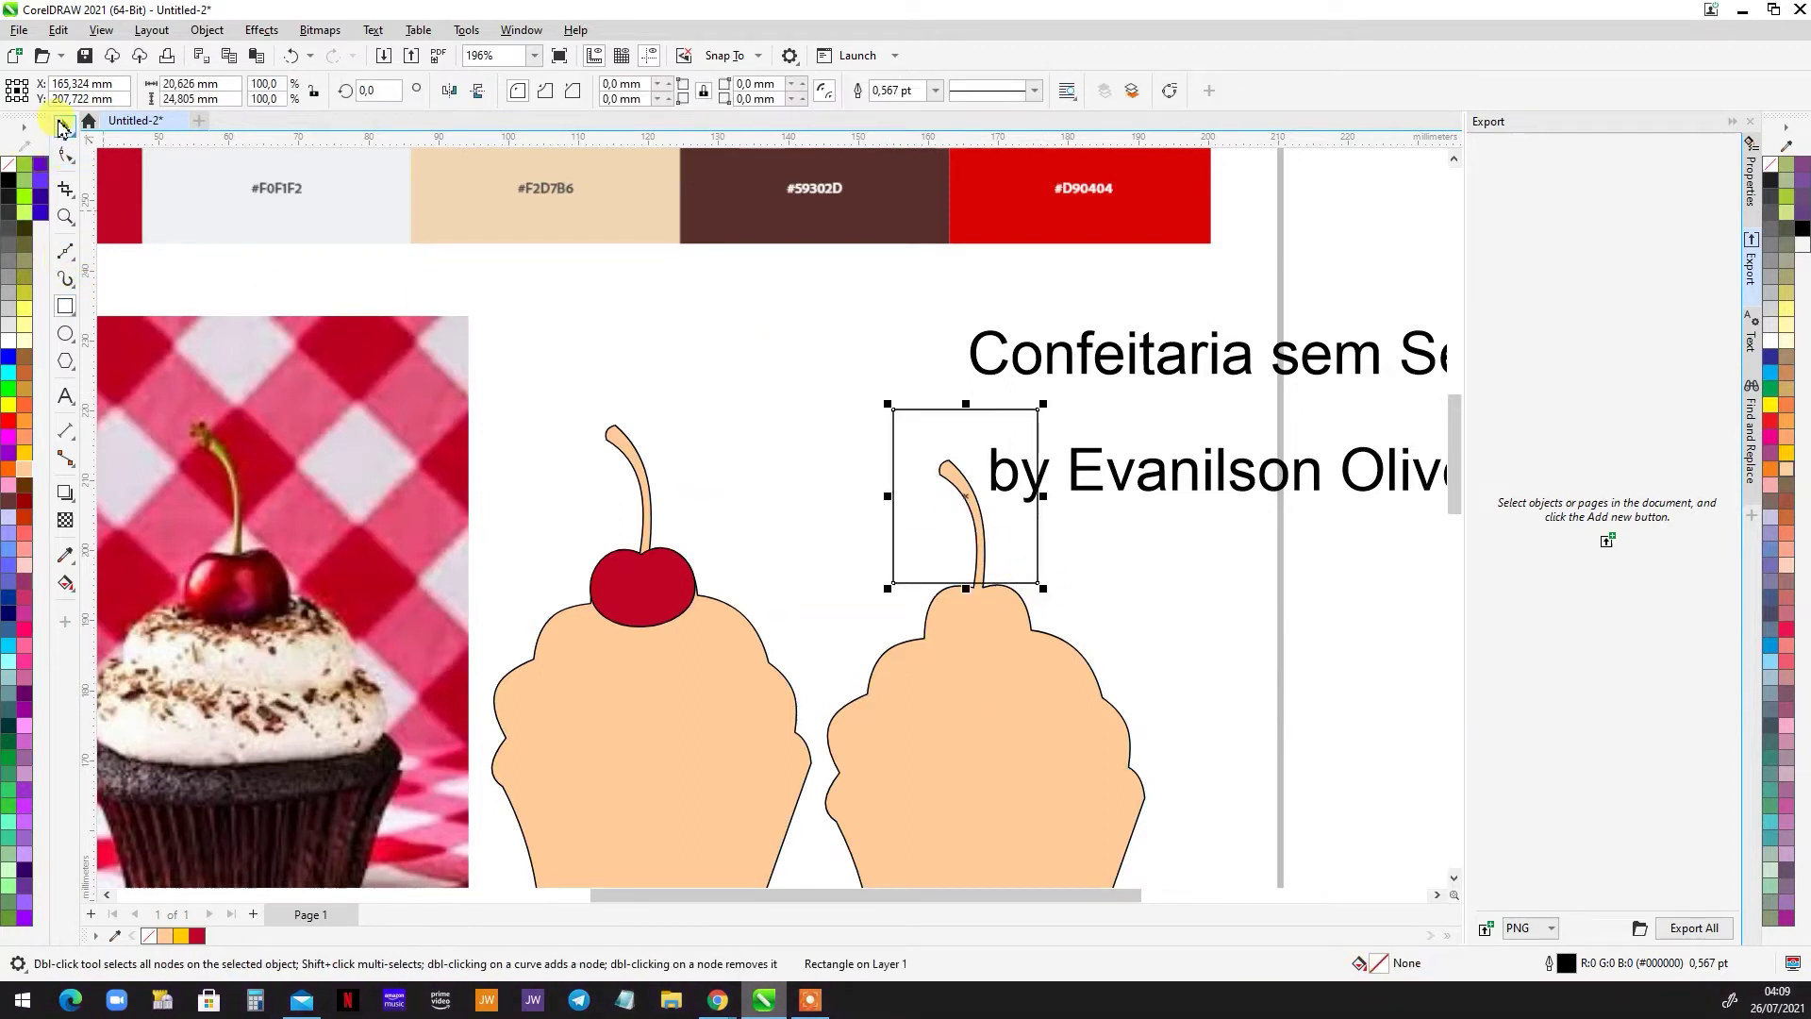
pyautogui.keyDown('shift'); pyautogui.click(942, 714); pyautogui.keyUp('shift')
pyautogui.click(609, 92)
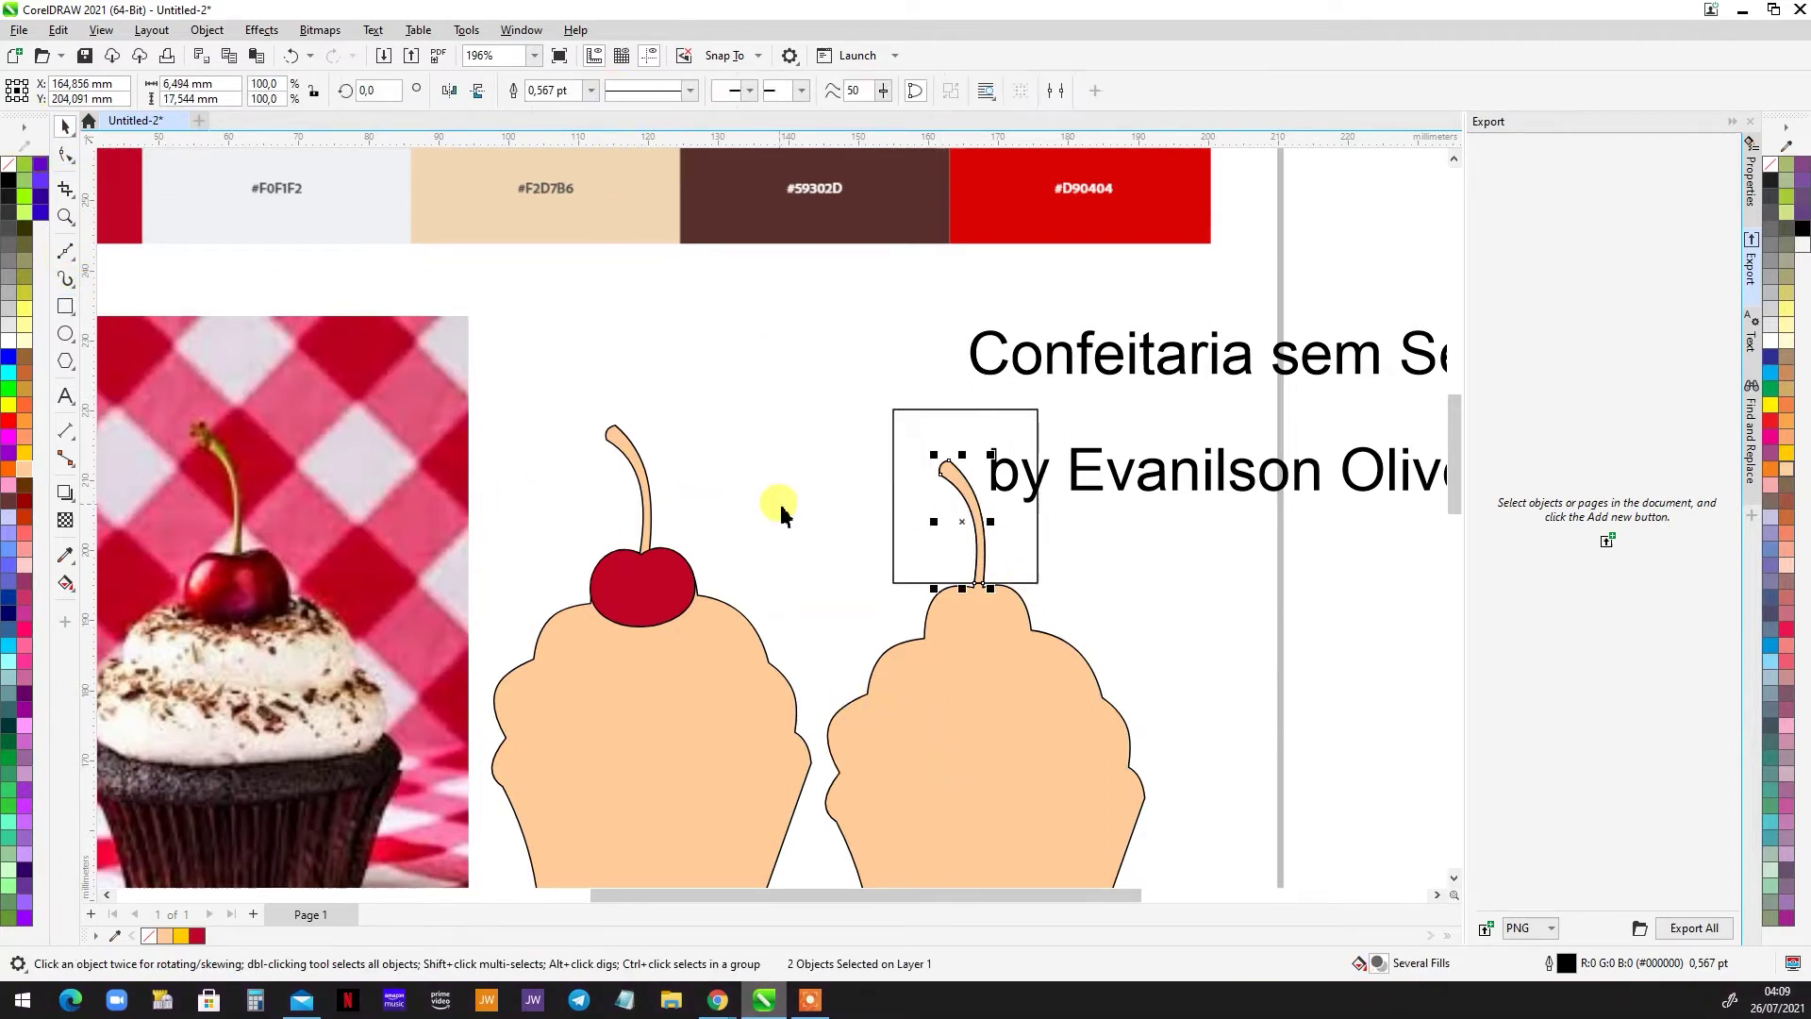
pyautogui.click(1061, 780)
pyautogui.press('Delete')
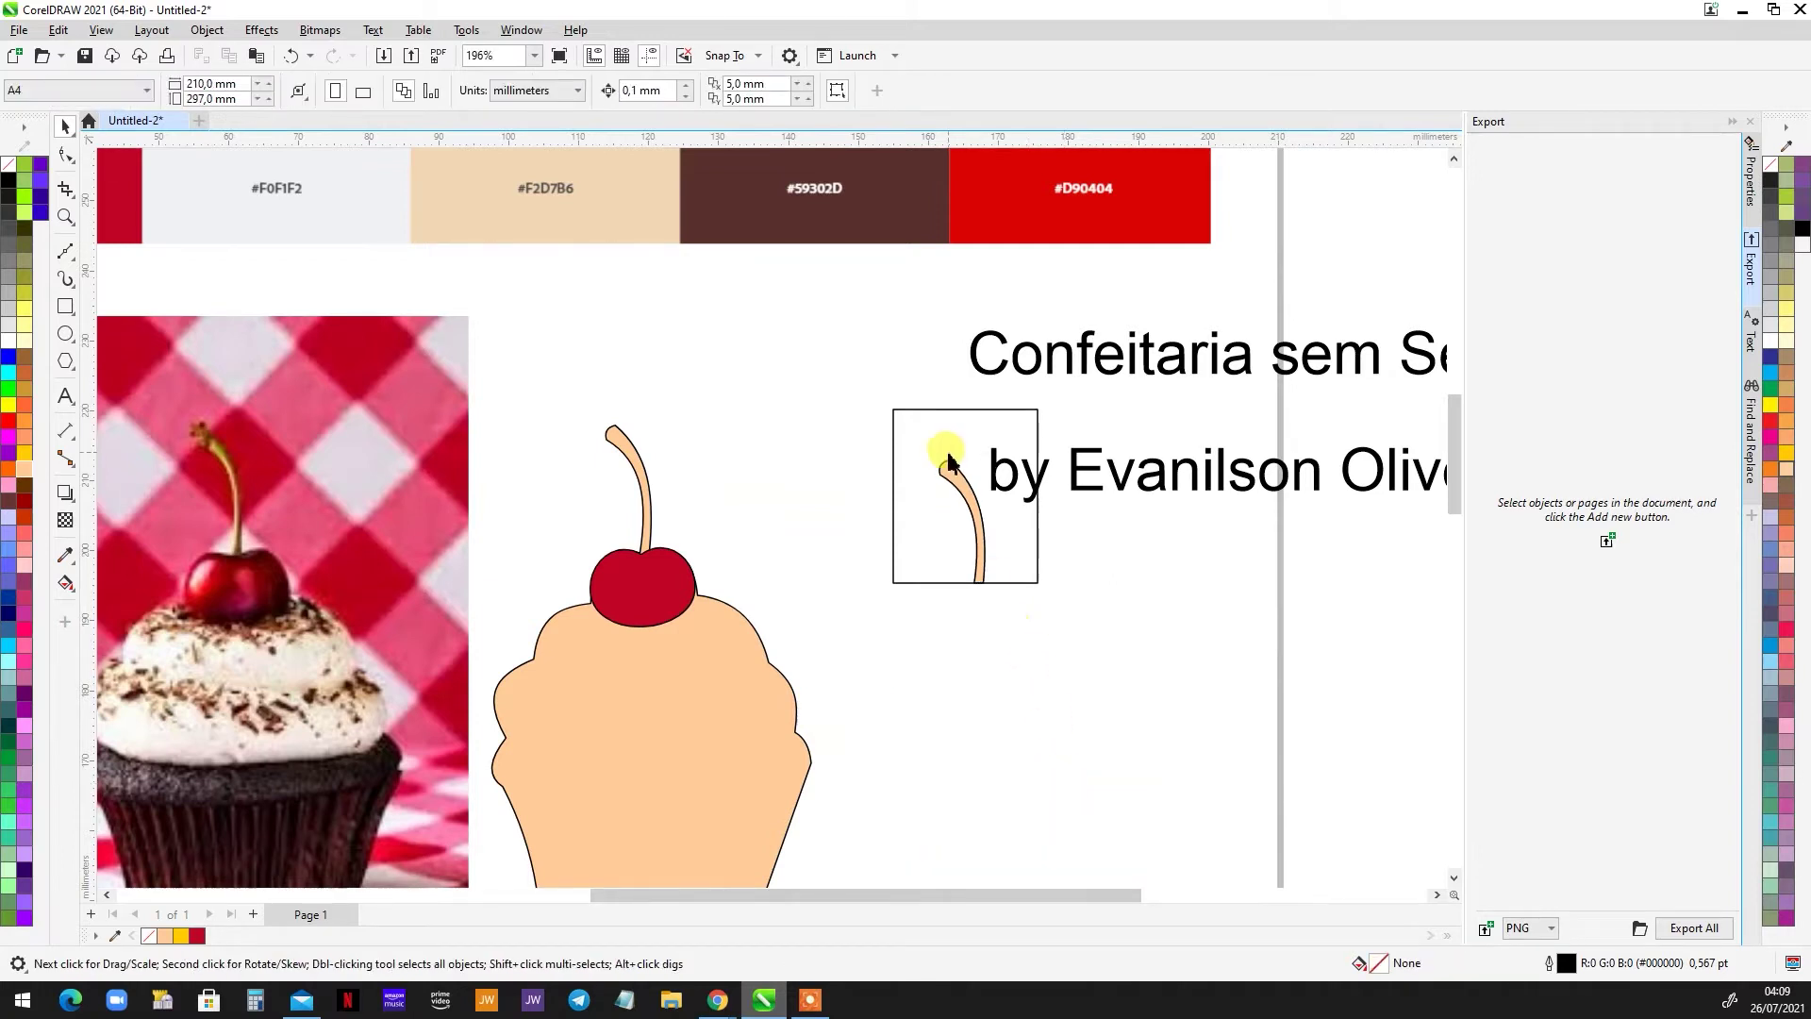
pyautogui.click(943, 443)
pyautogui.press('Delete')
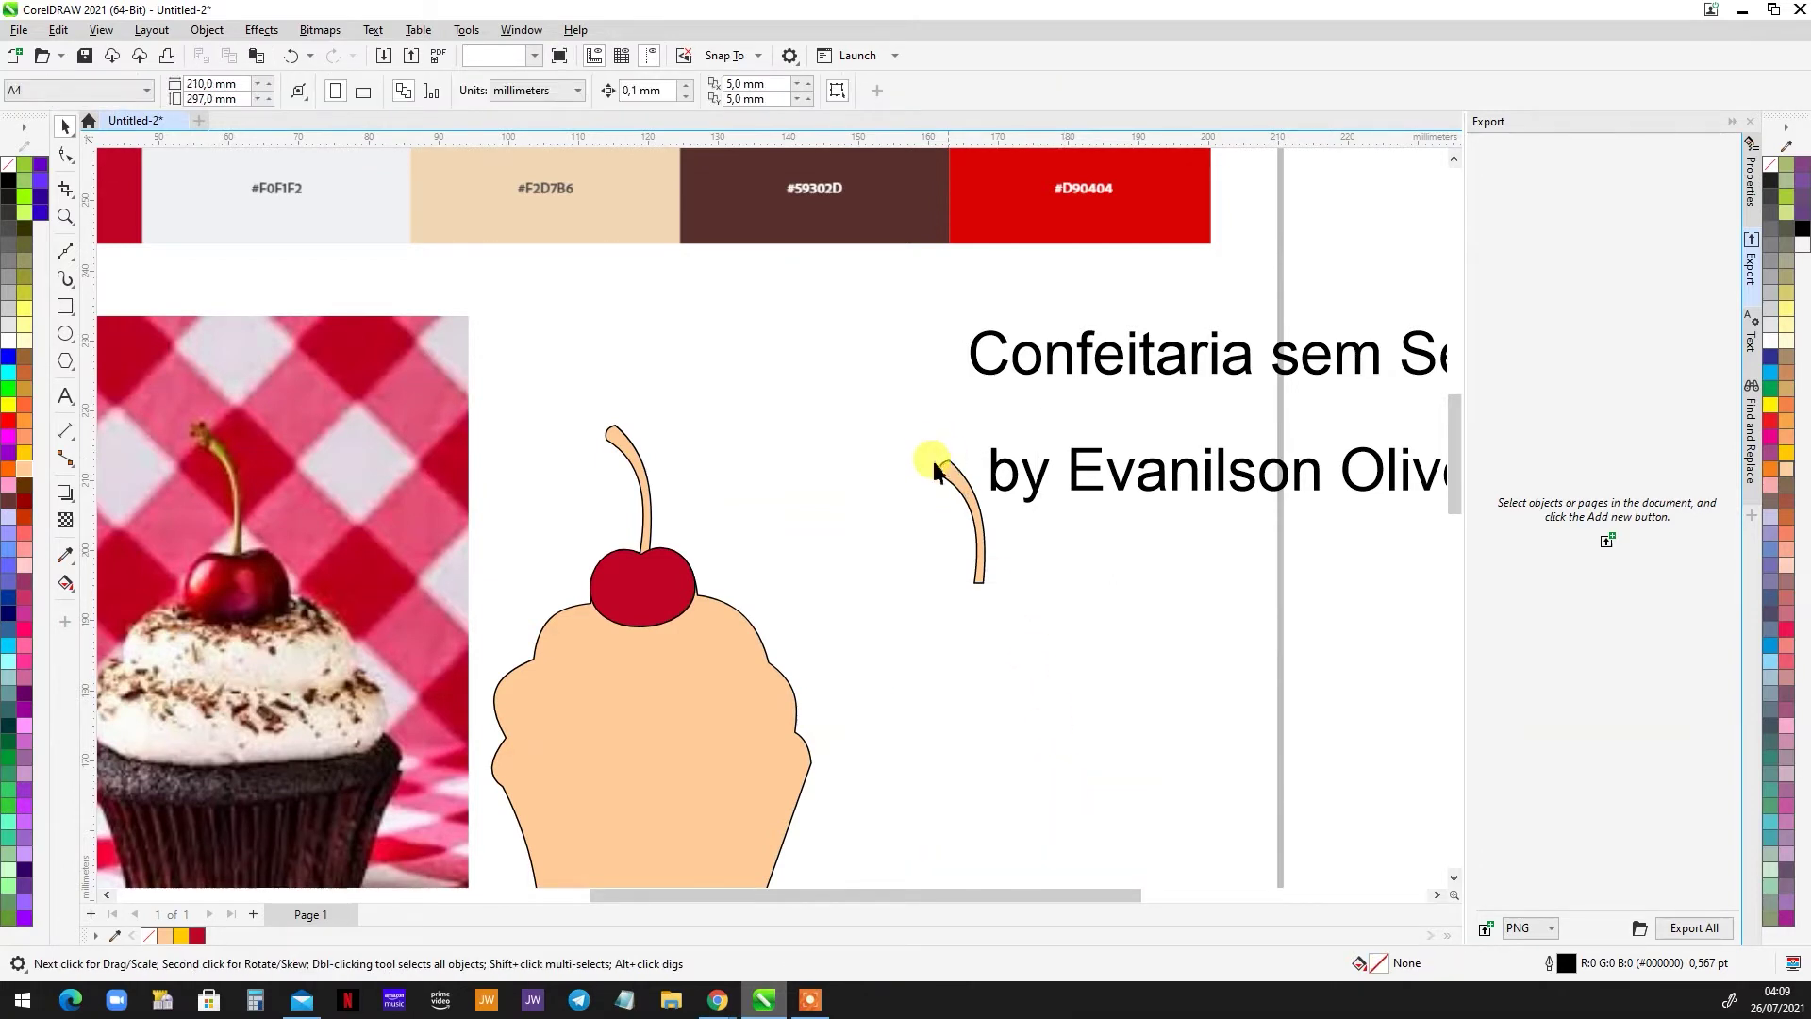
# Step: Move the stem onto the top of the cherry and enlarge the cherry
pyautogui.moveTo(933, 468); pyautogui.dragTo(616, 458)
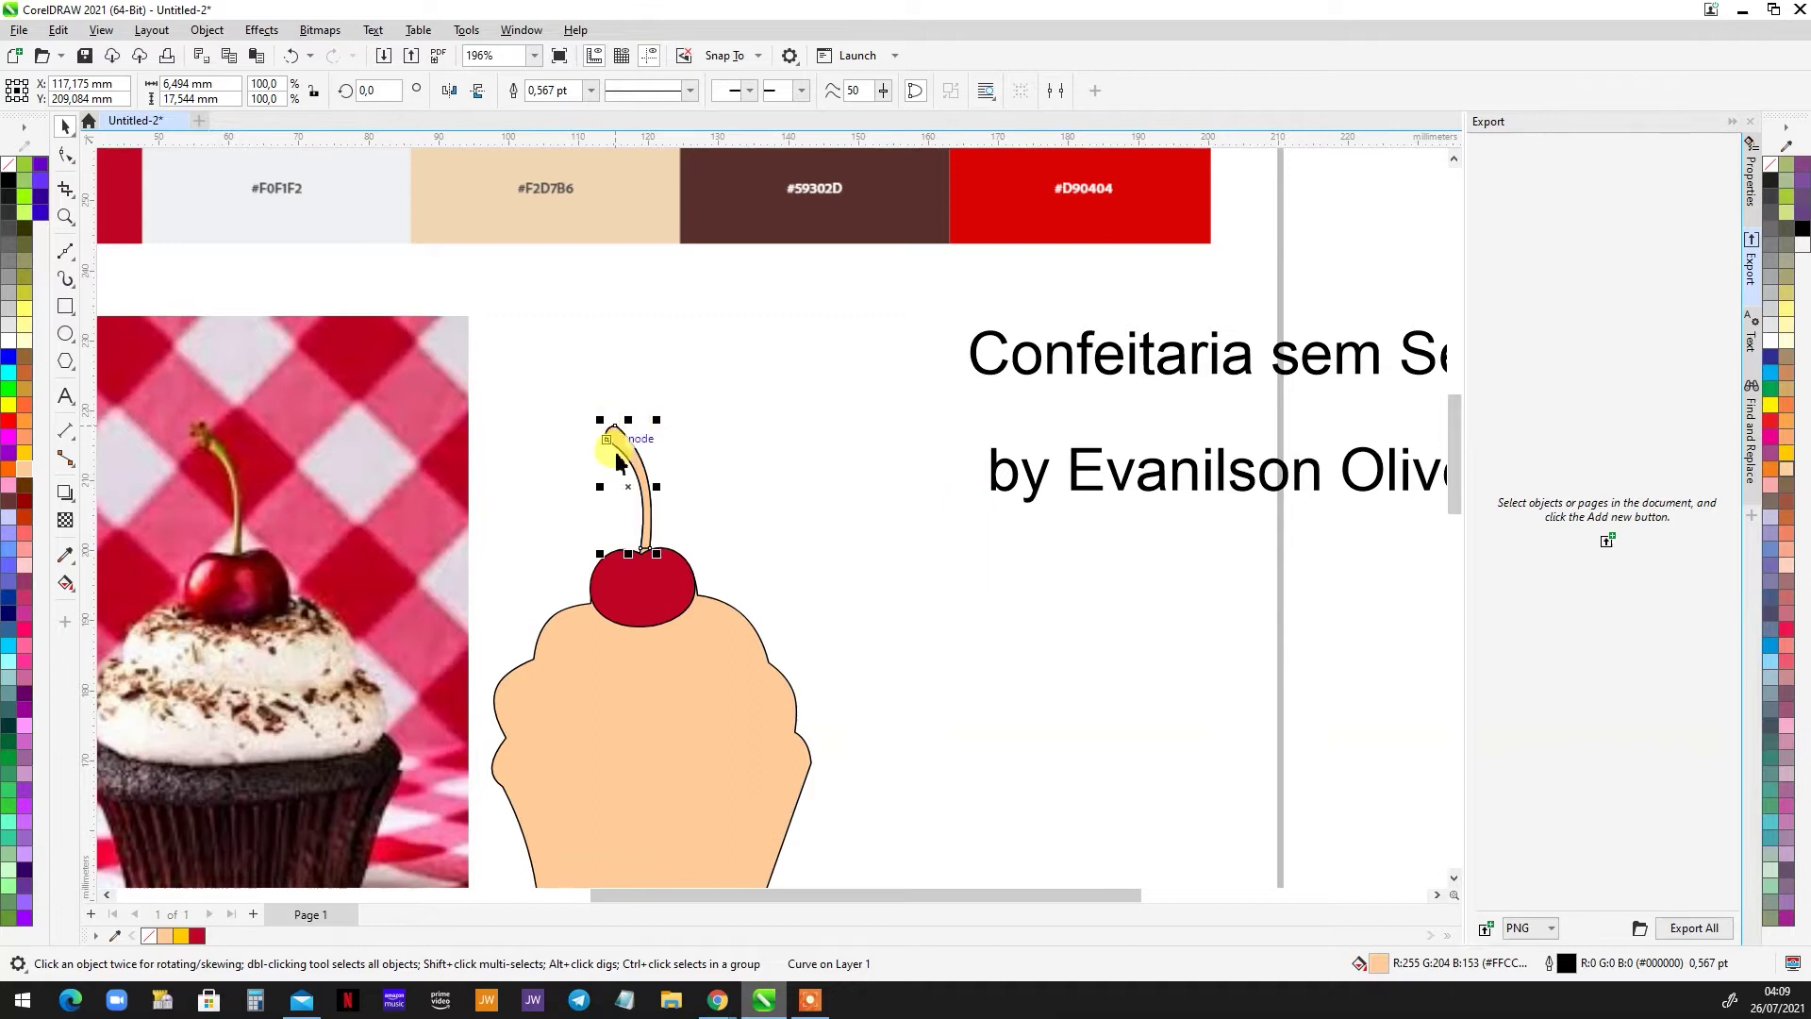
pyautogui.scroll(3, 616, 457)
pyautogui.click(742, 760)
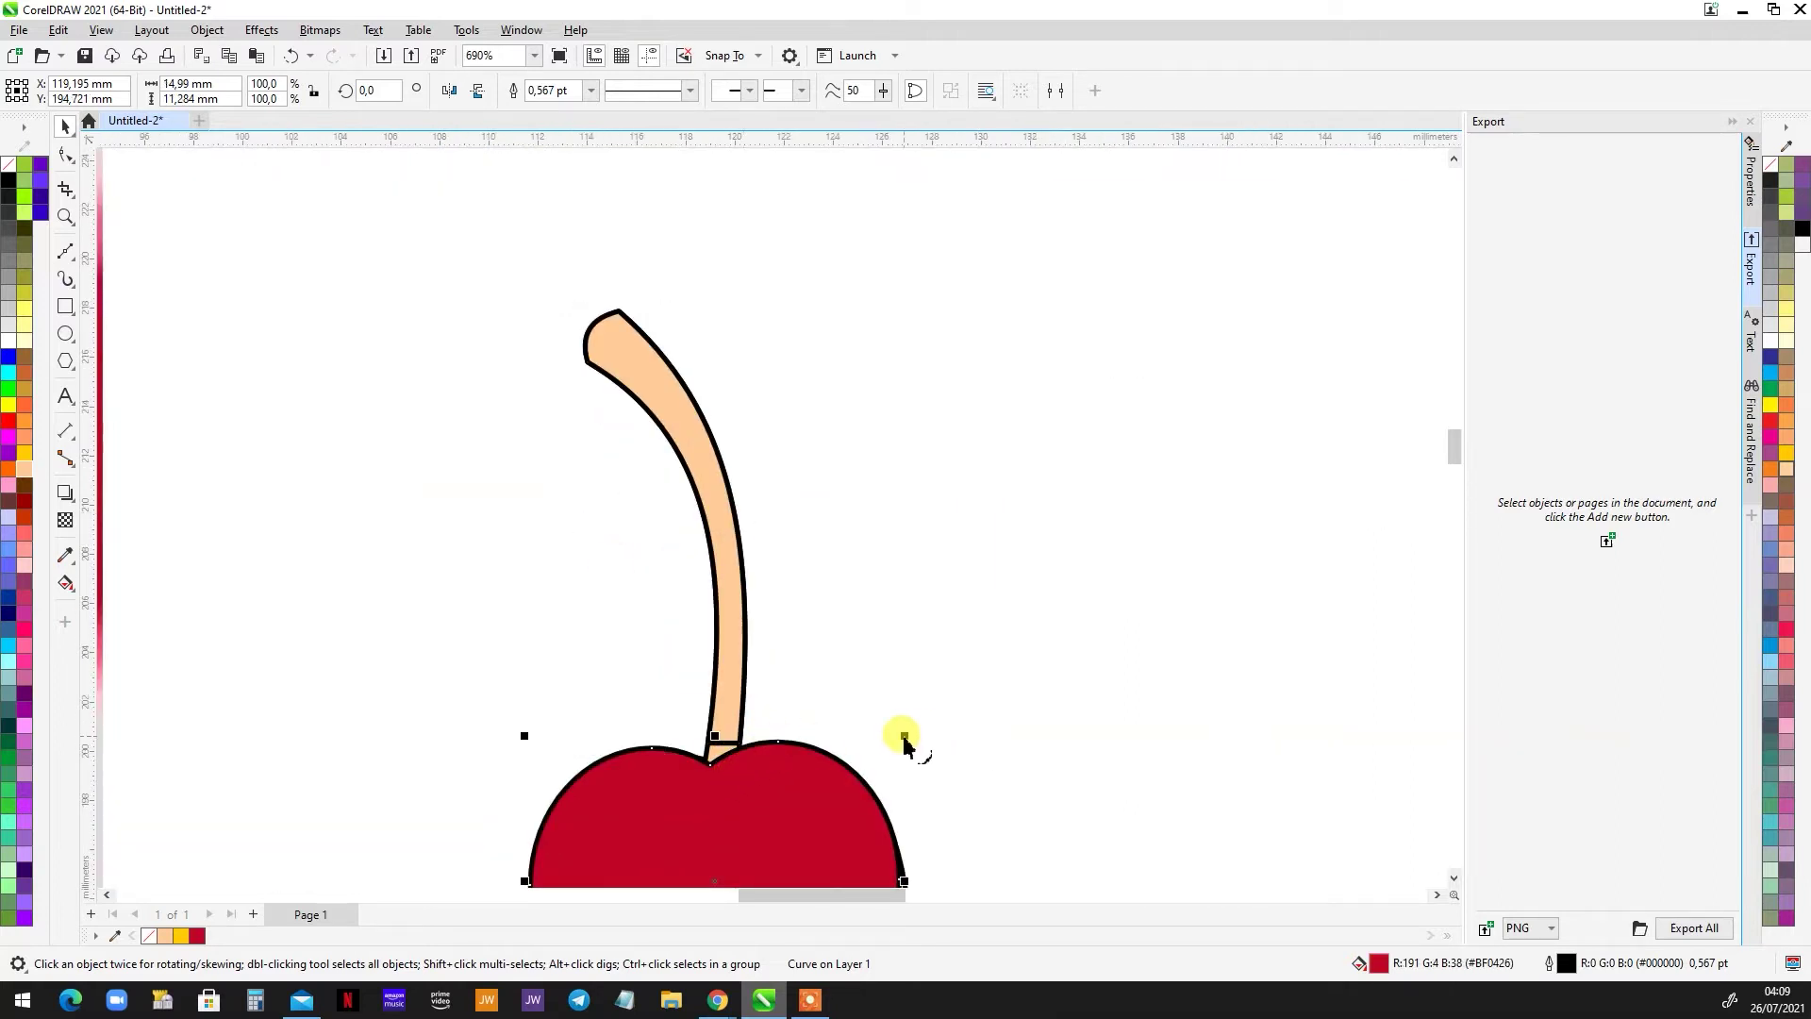
pyautogui.moveTo(904, 736); pyautogui.dragTo(930, 702)
# Step: Fill the stem with deep red #BF0426 to match the cherry
pyautogui.click(727, 598)
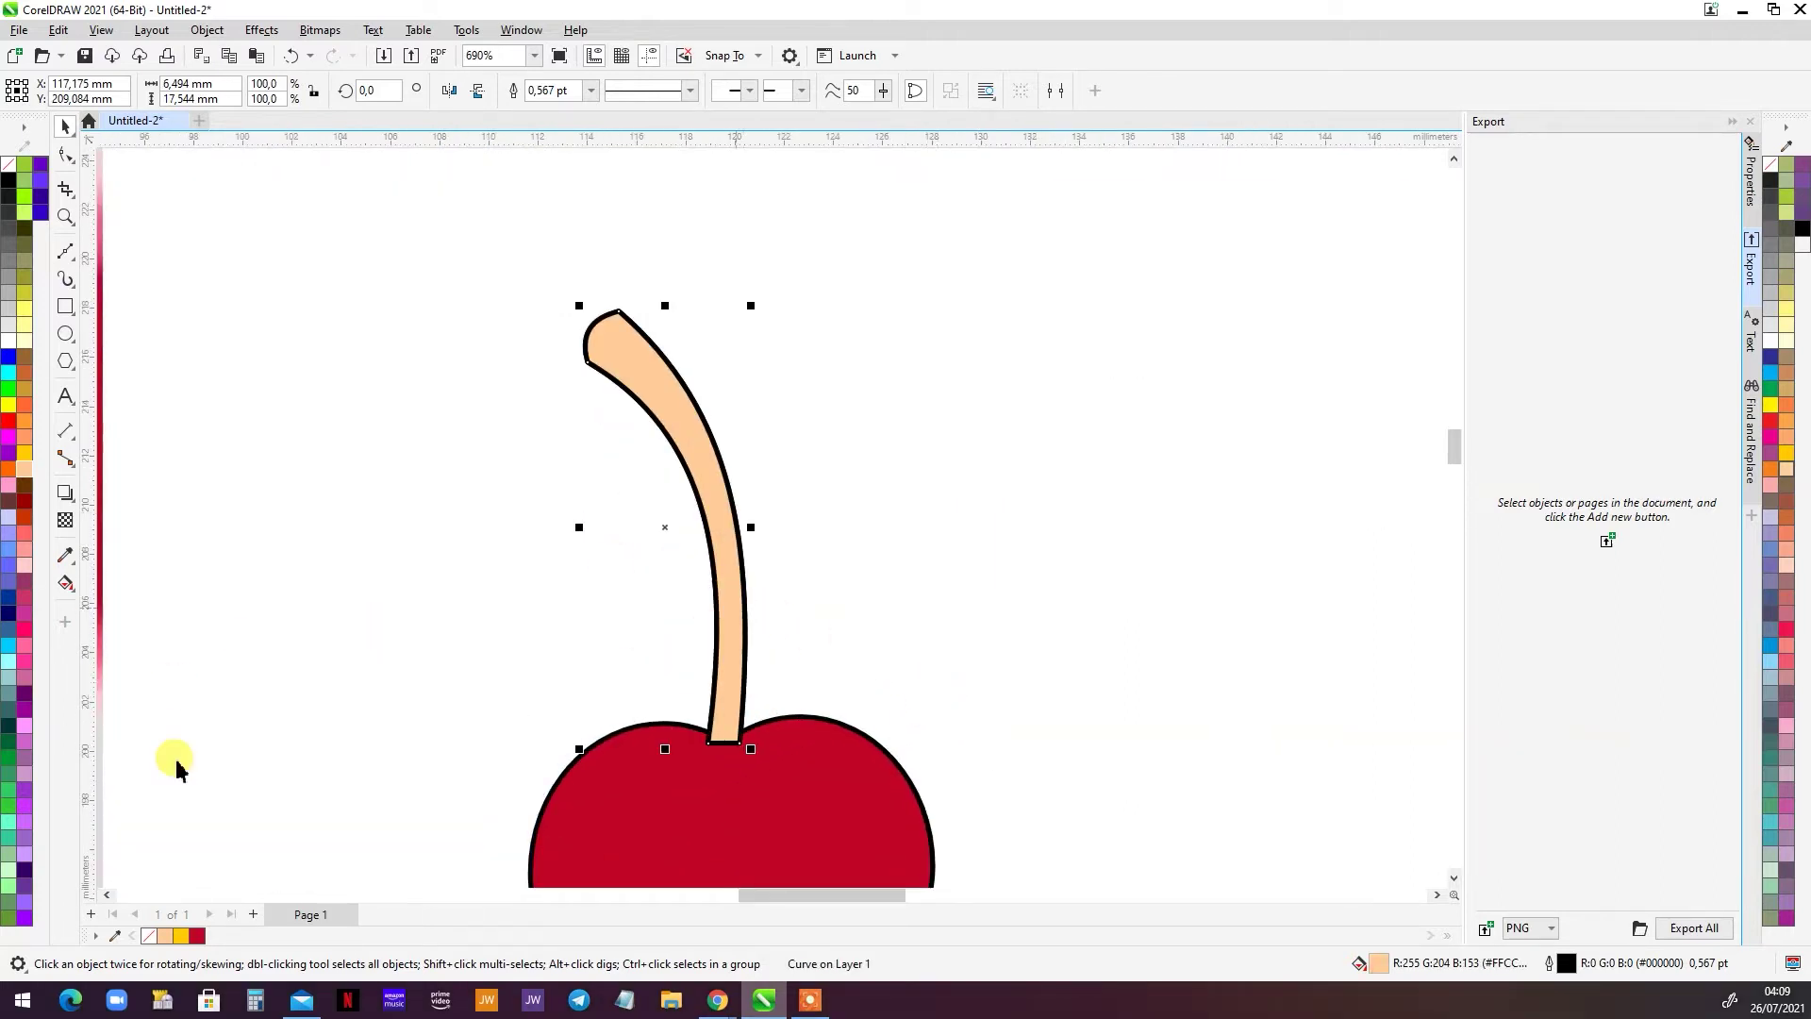
pyautogui.click(195, 934)
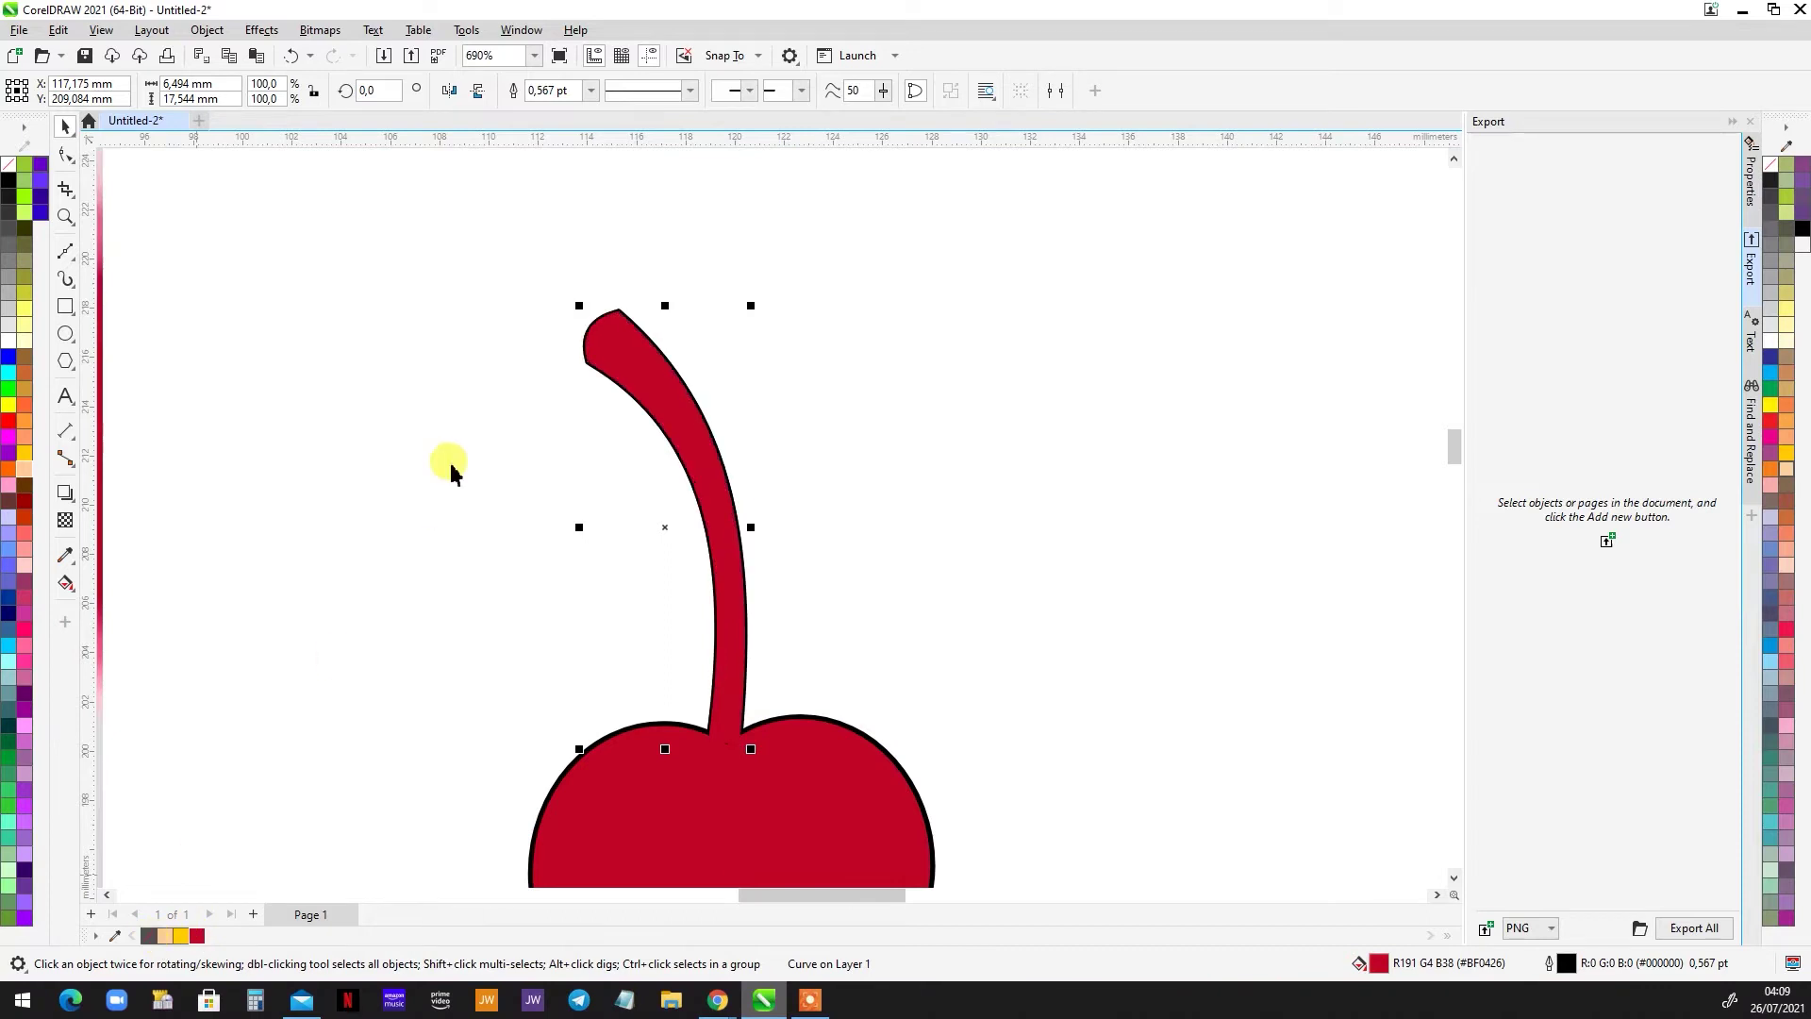
pyautogui.scroll(-3, 487, 529)
pyautogui.click(557, 641)
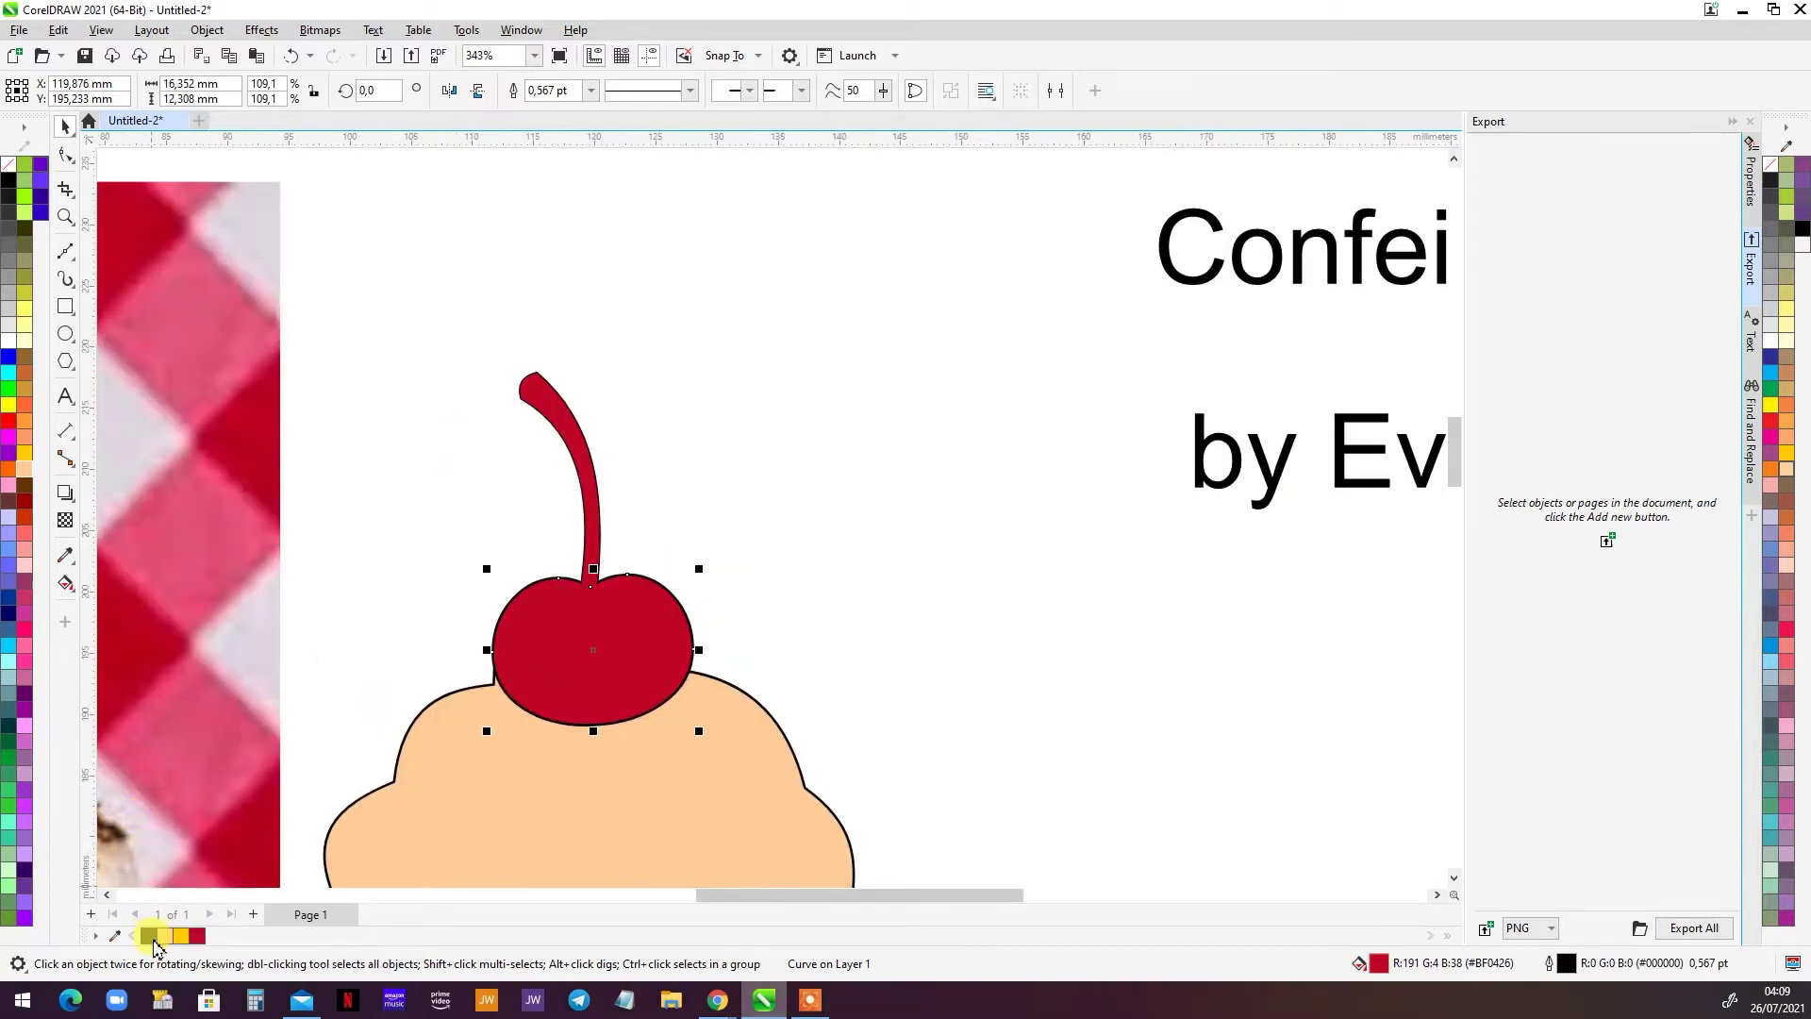
pyautogui.click(849, 392)
pyautogui.scroll(-5, 798, 411)
pyautogui.scroll(3, 687, 538)
pyautogui.scroll(2, 686, 538)
pyautogui.click(628, 578)
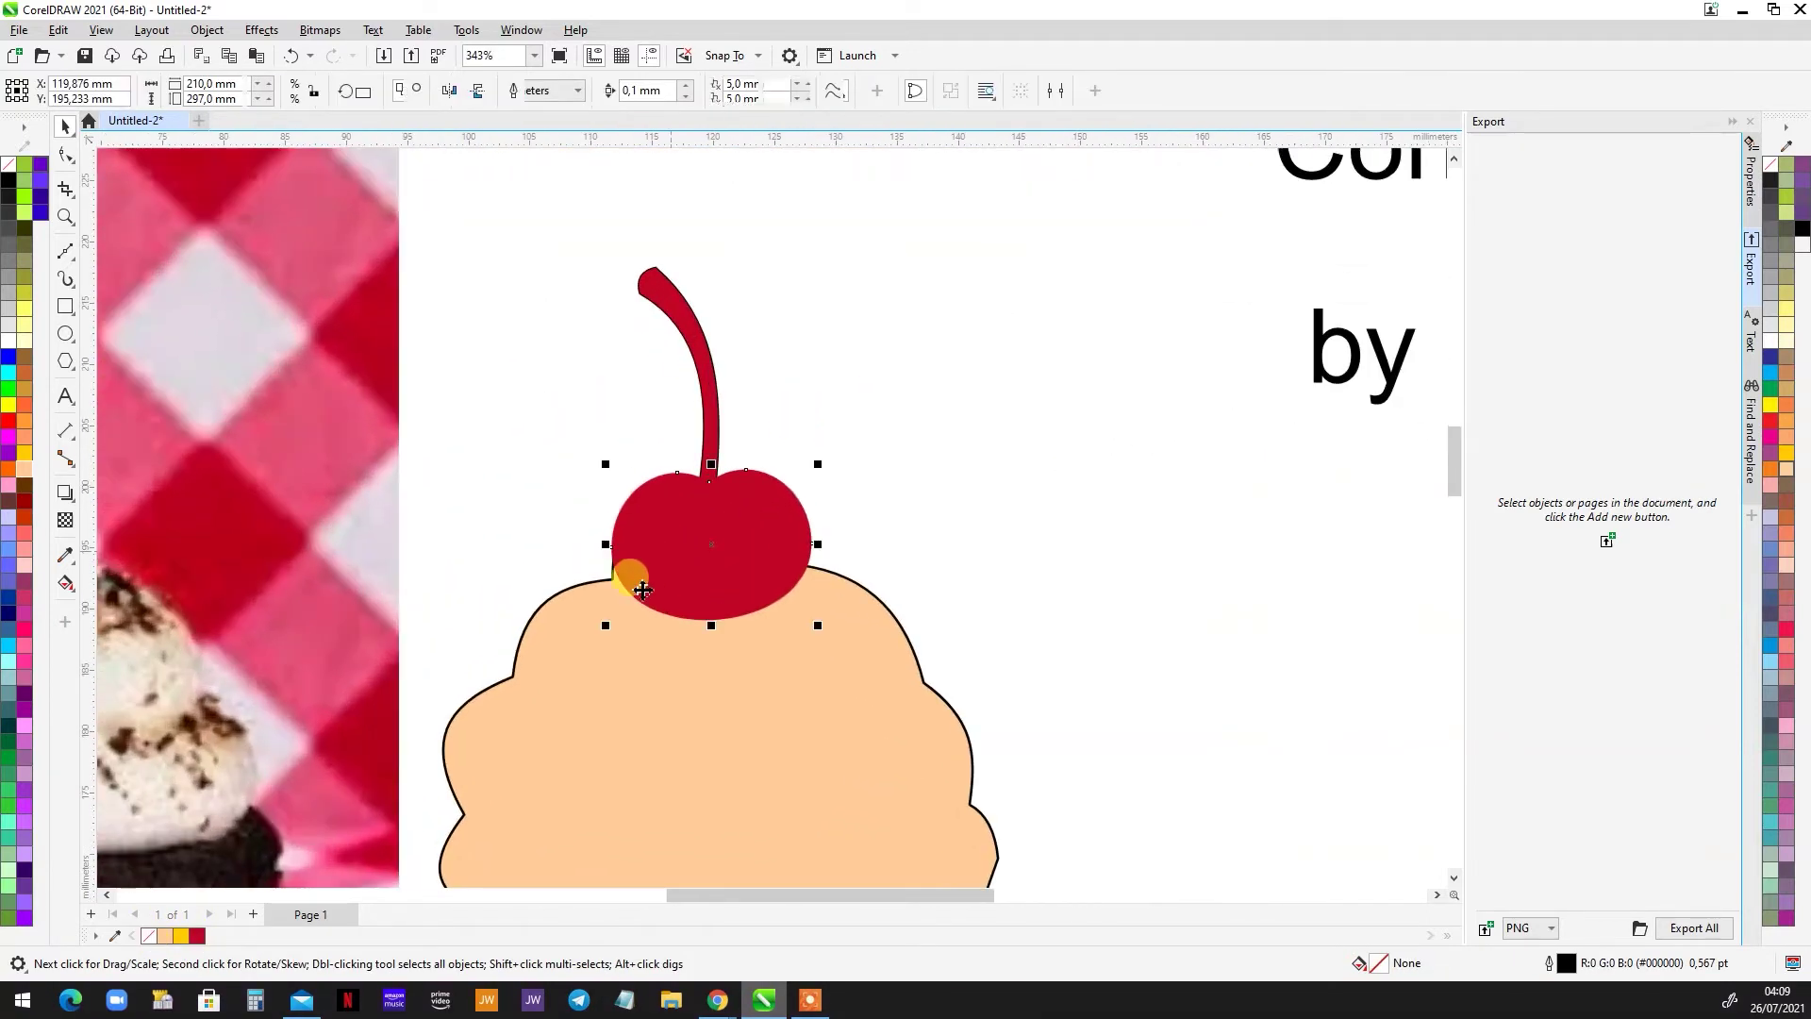
pyautogui.click(894, 415)
pyautogui.scroll(-2, 877, 404)
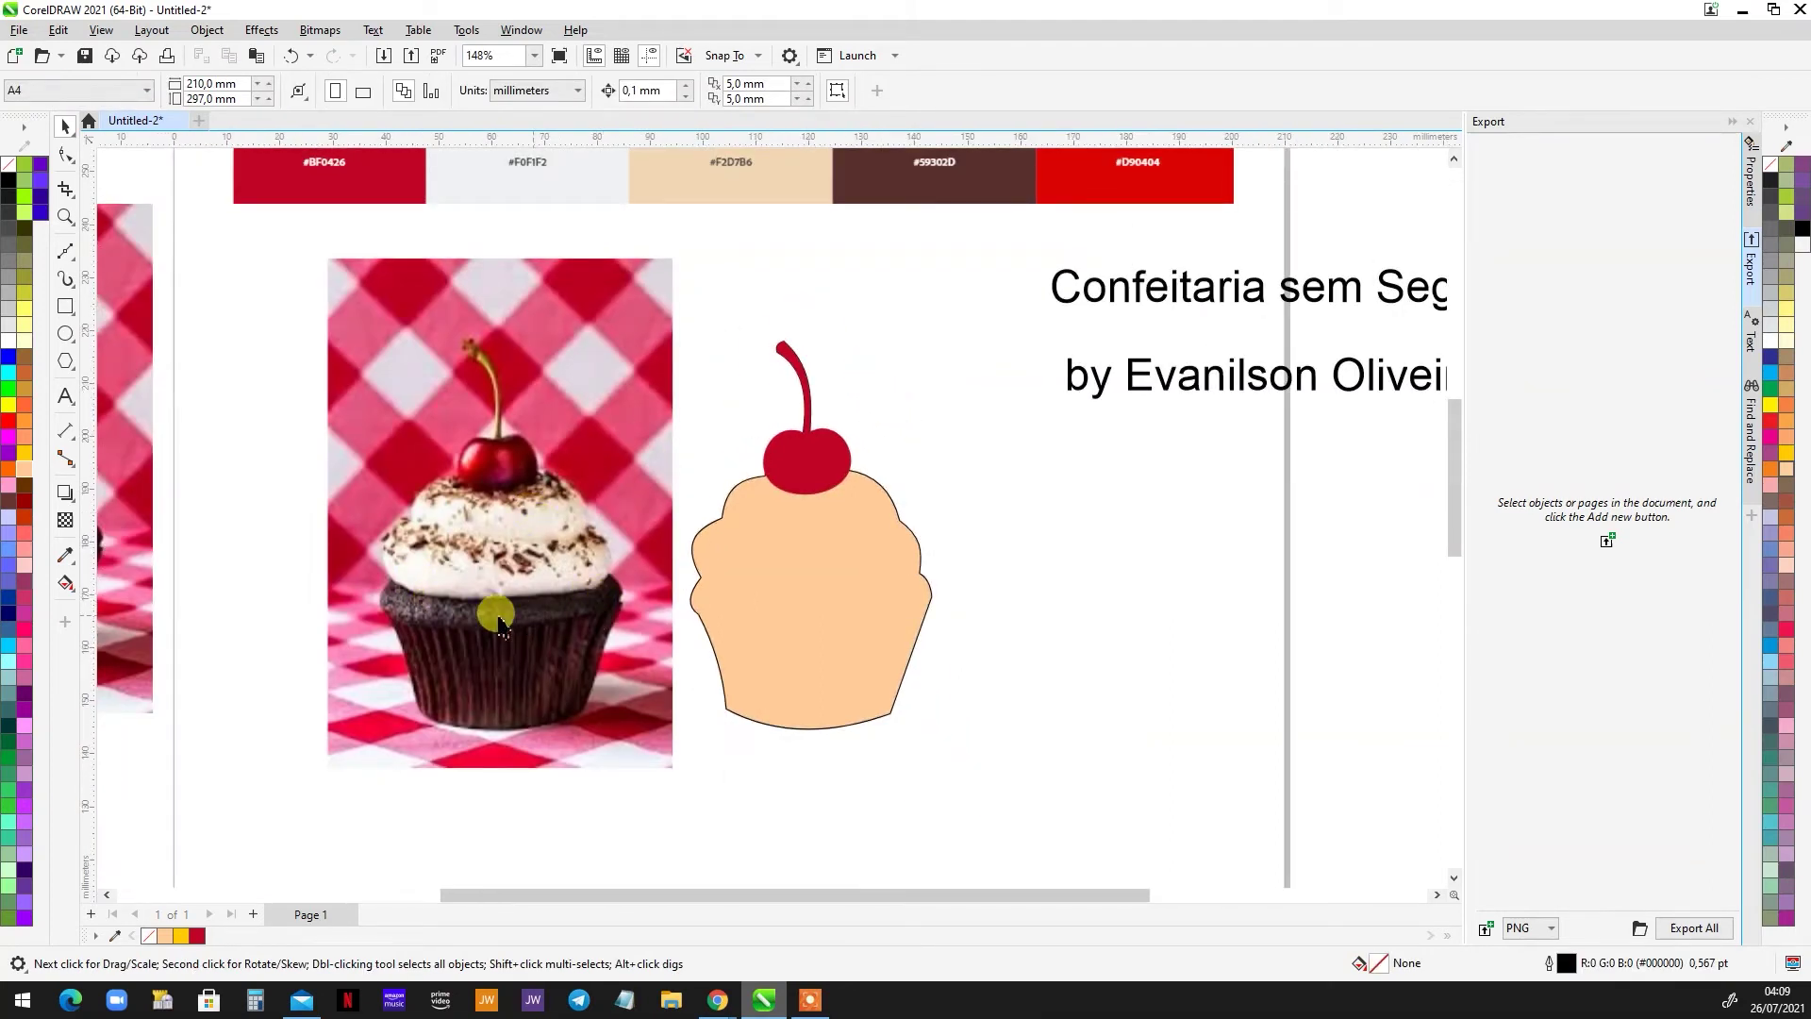
# Step: Trace a closed straight-edged polygon over the cup's lower area with the 2-Point Line tool
pyautogui.scroll(2, 780, 667)
pyautogui.scroll(1, 579, 693)
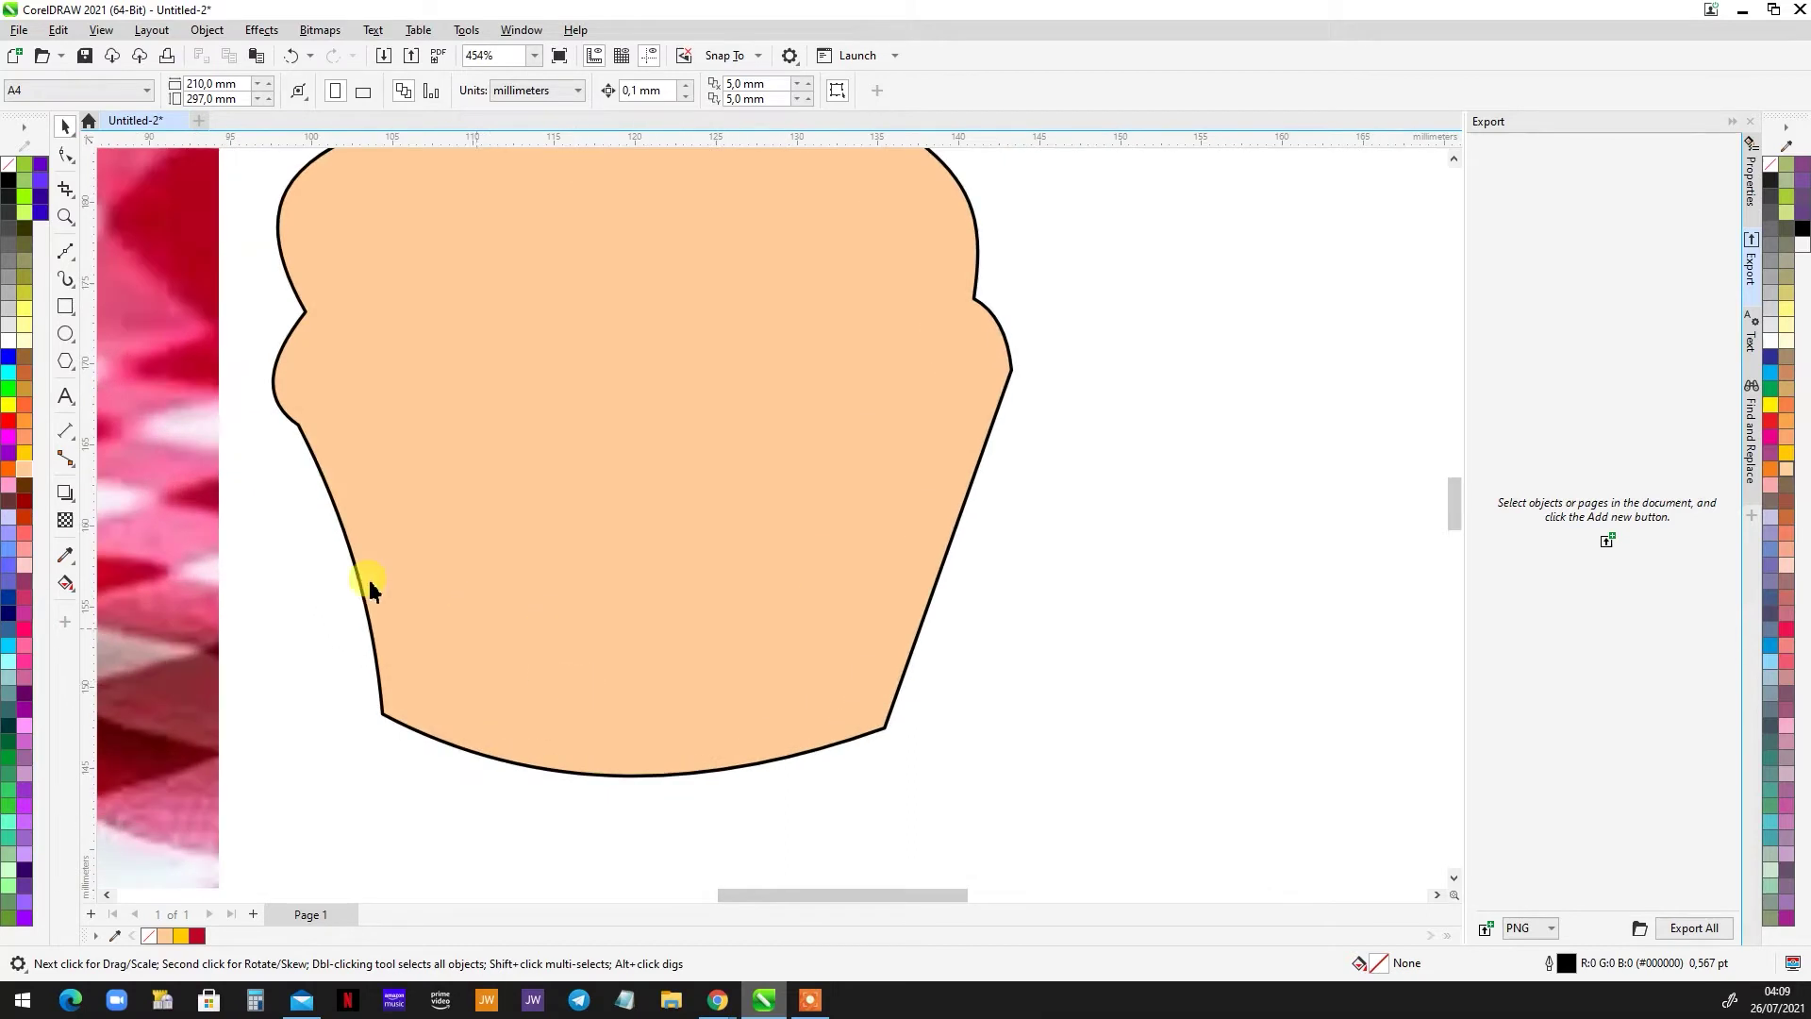
pyautogui.click(64, 255)
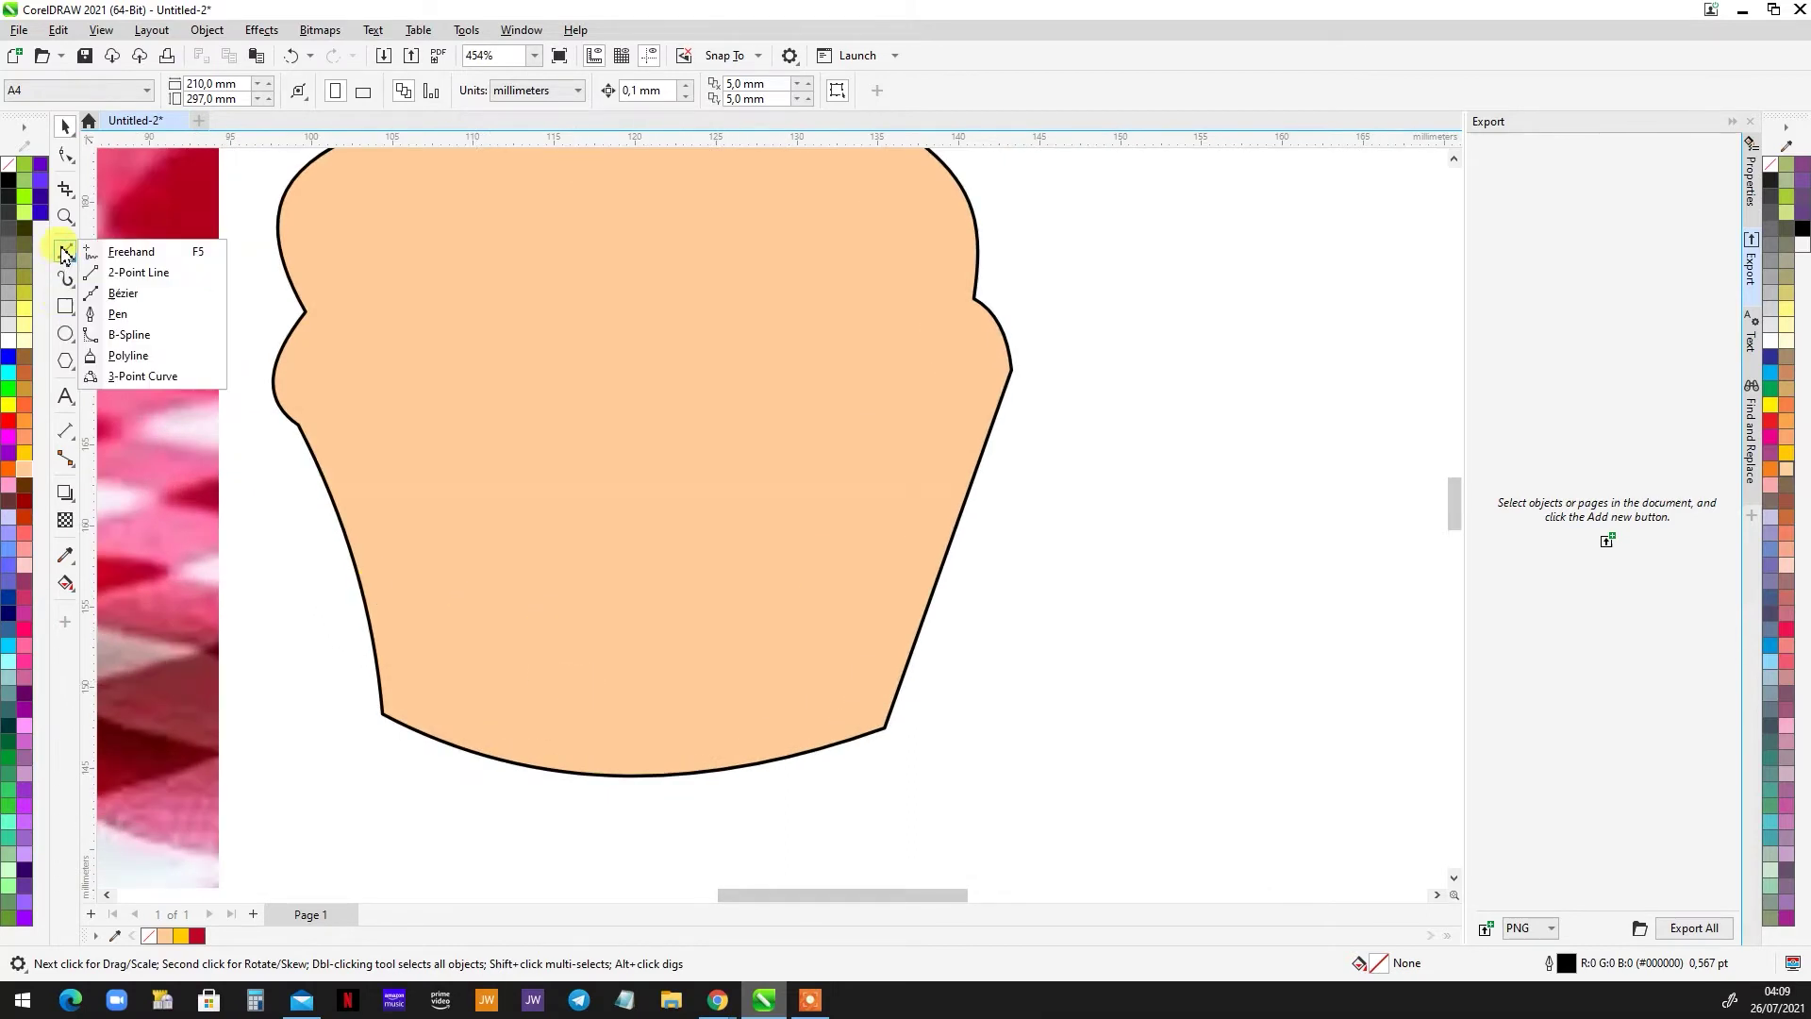
pyautogui.click(118, 267)
pyautogui.moveTo(300, 424); pyautogui.dragTo(962, 400)
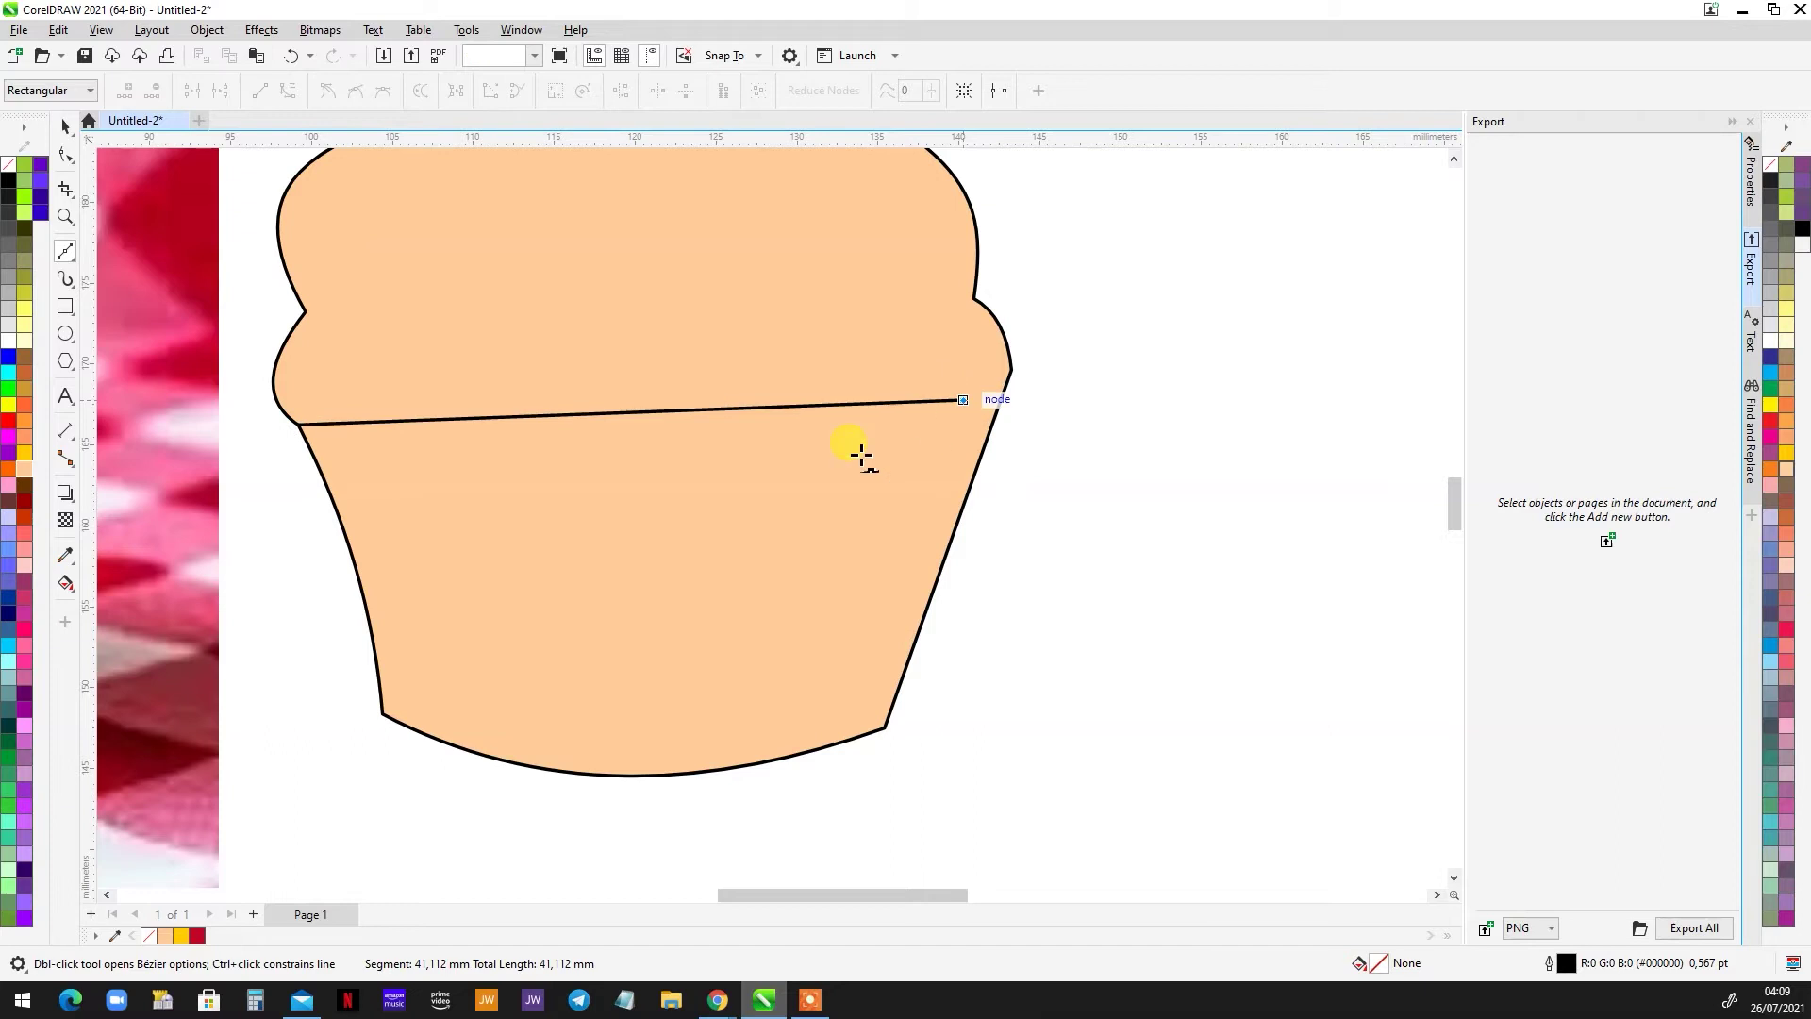
pyautogui.click(339, 446)
pyautogui.click(399, 707)
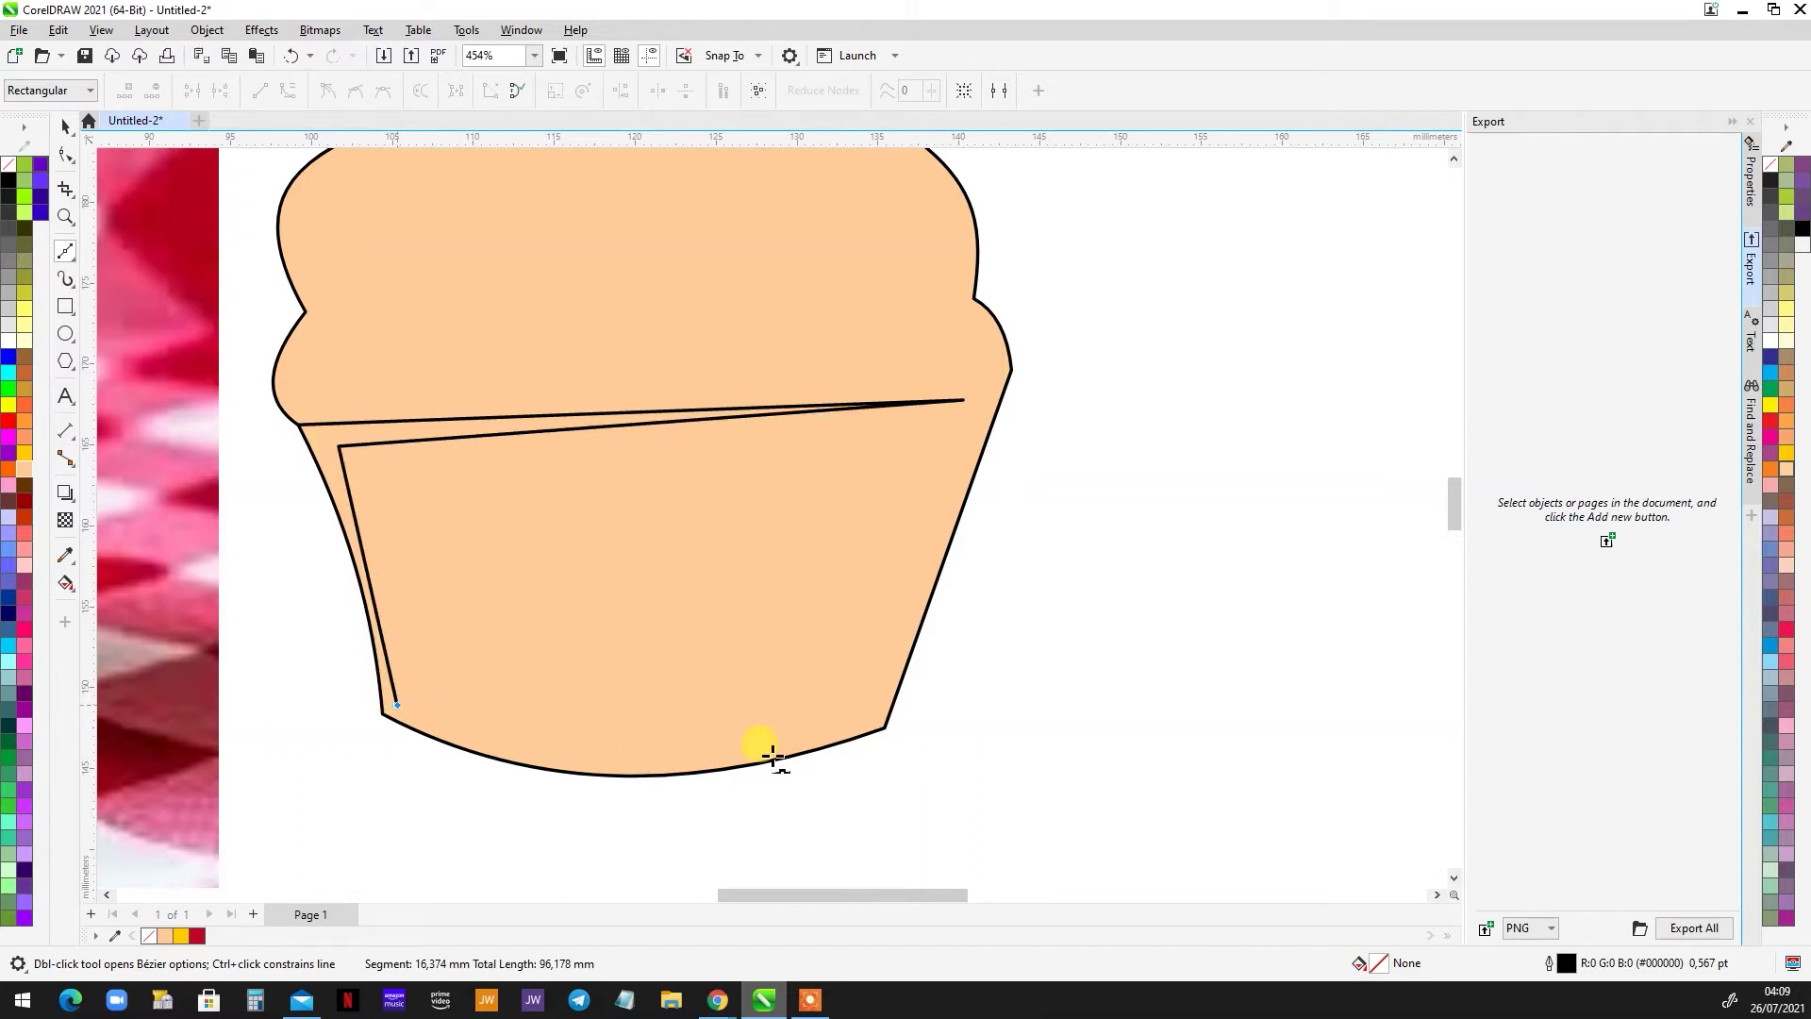
pyautogui.click(878, 724)
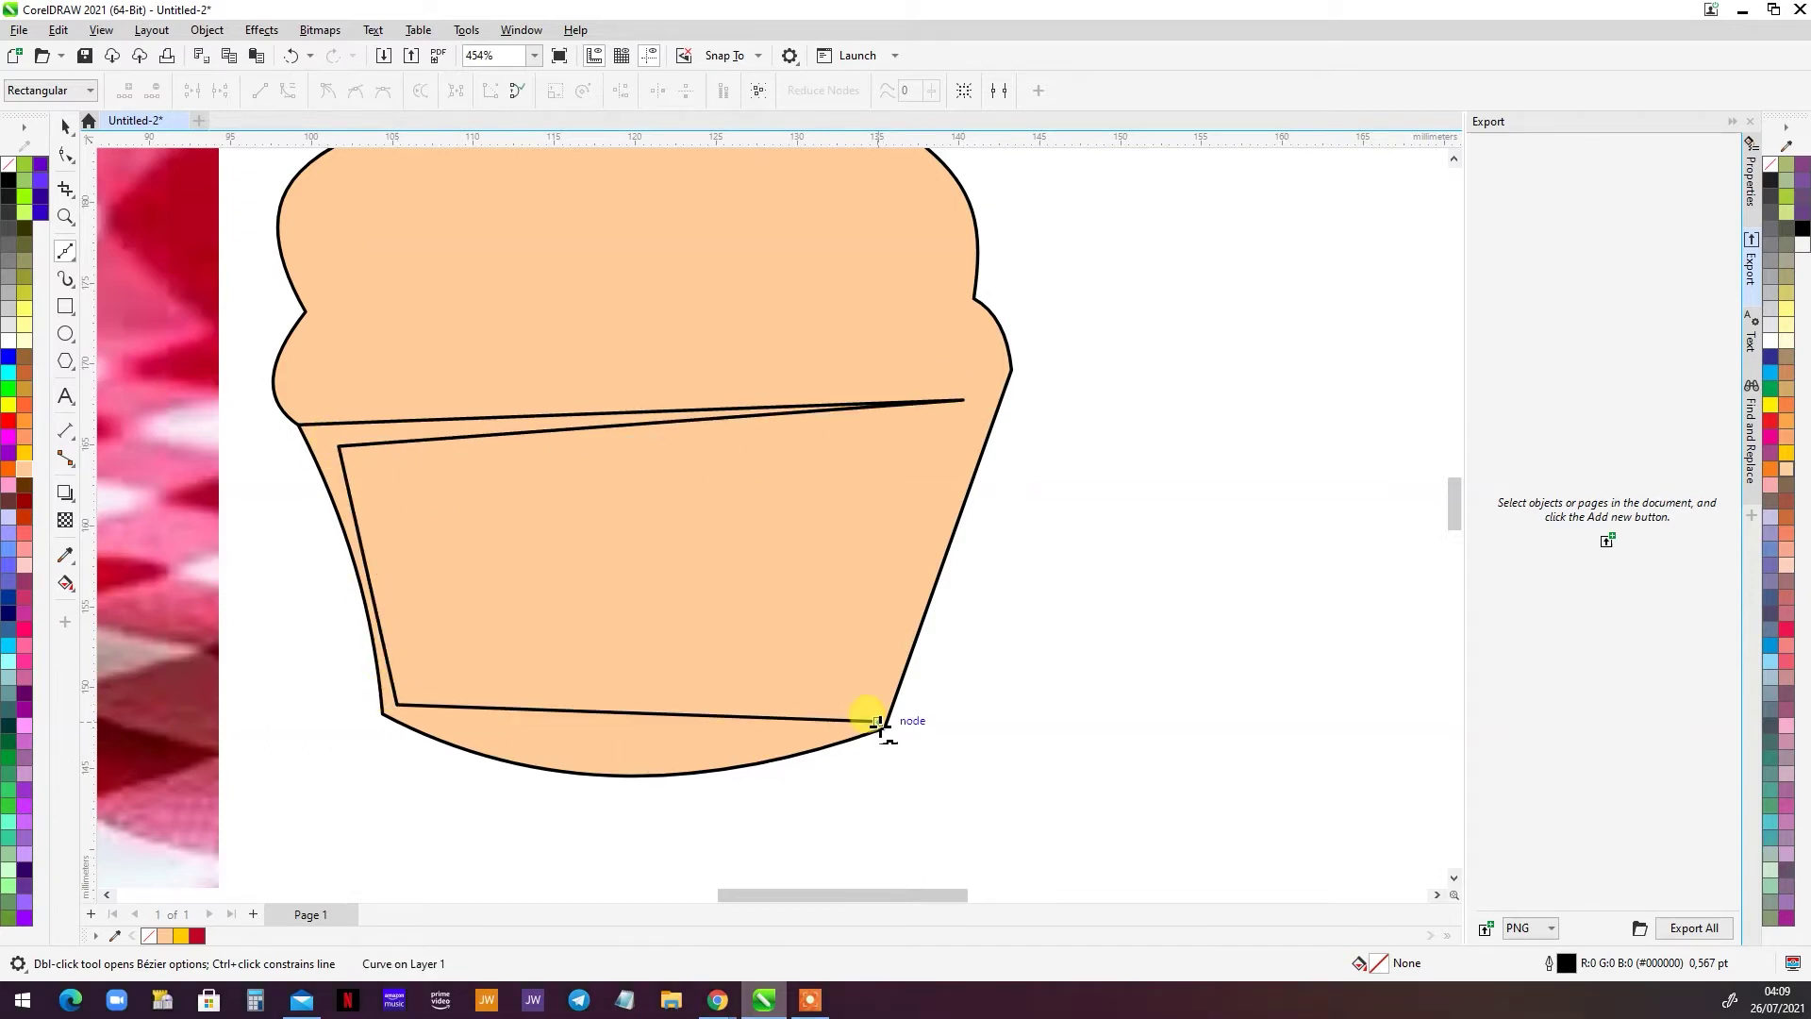
pyautogui.click(382, 714)
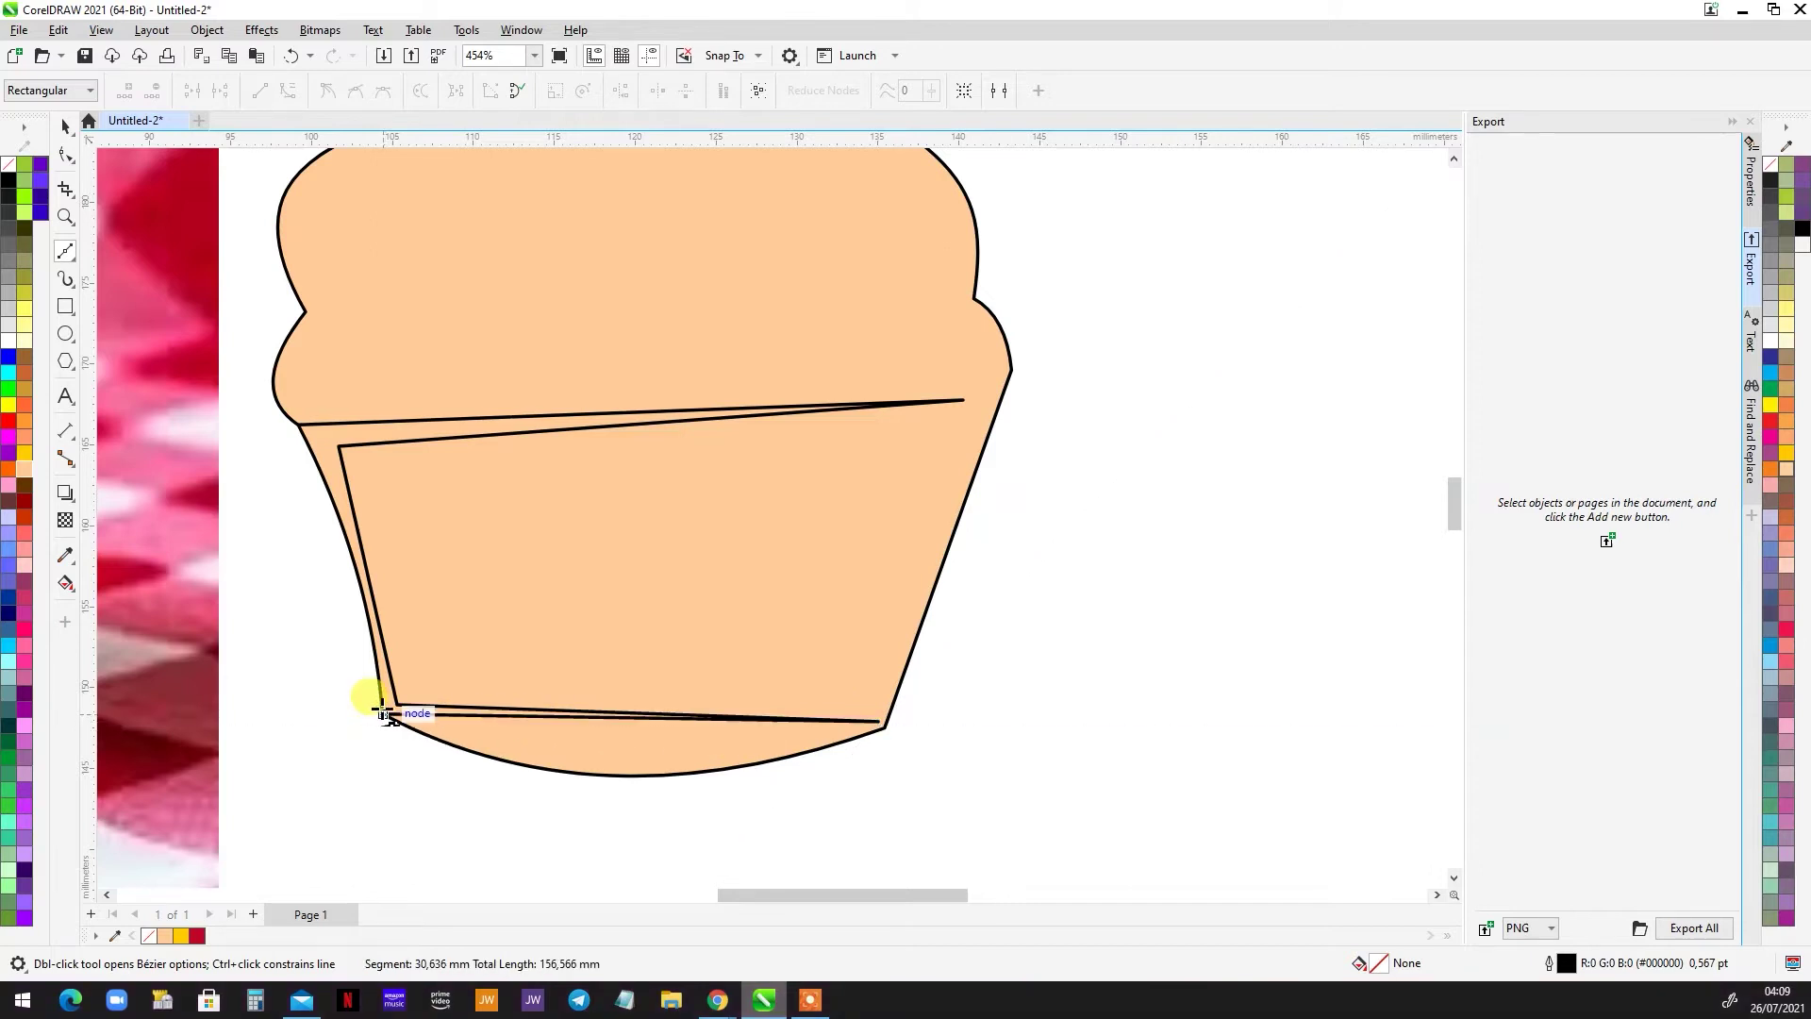
pyautogui.click(300, 422)
pyautogui.scroll(2, 253, 361)
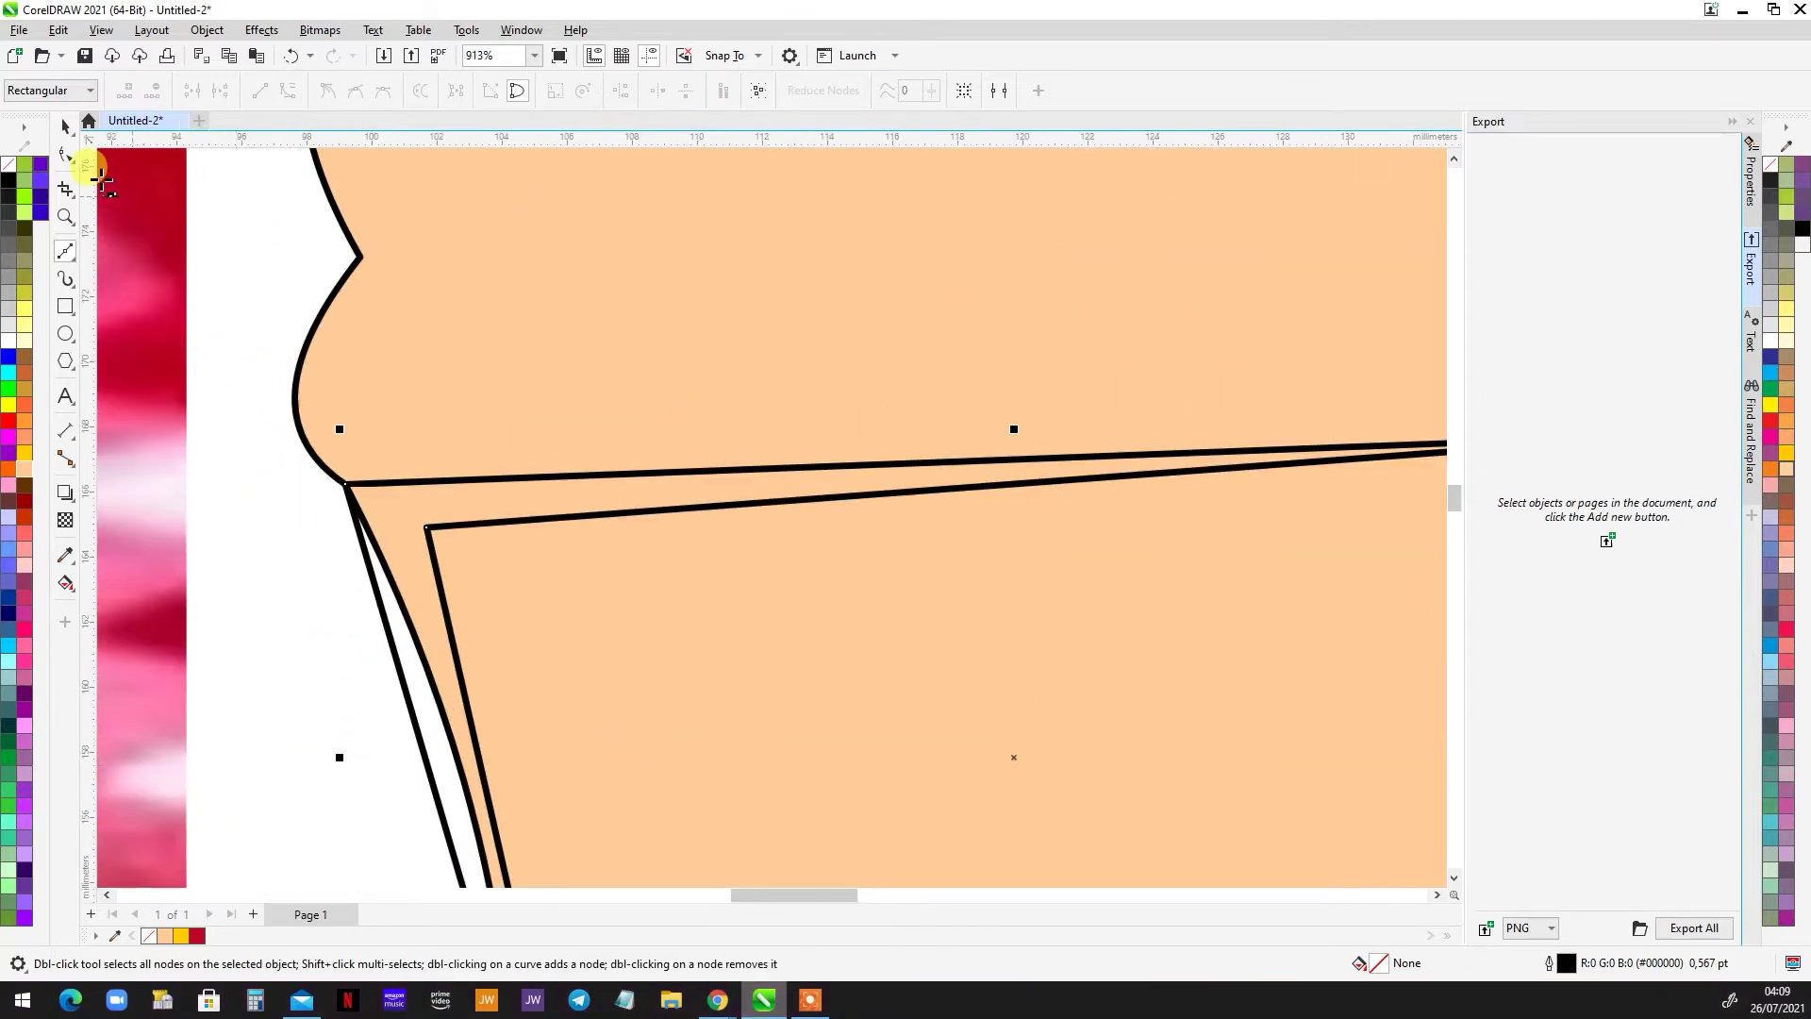
# Step: Move a corner node onto the cup edge and curve the band's top edge downward
pyautogui.scroll(3, 371, 490)
pyautogui.moveTo(396, 514); pyautogui.dragTo(312, 496)
pyautogui.scroll(-6, 415, 436)
pyautogui.click(489, 482)
pyautogui.click(288, 90)
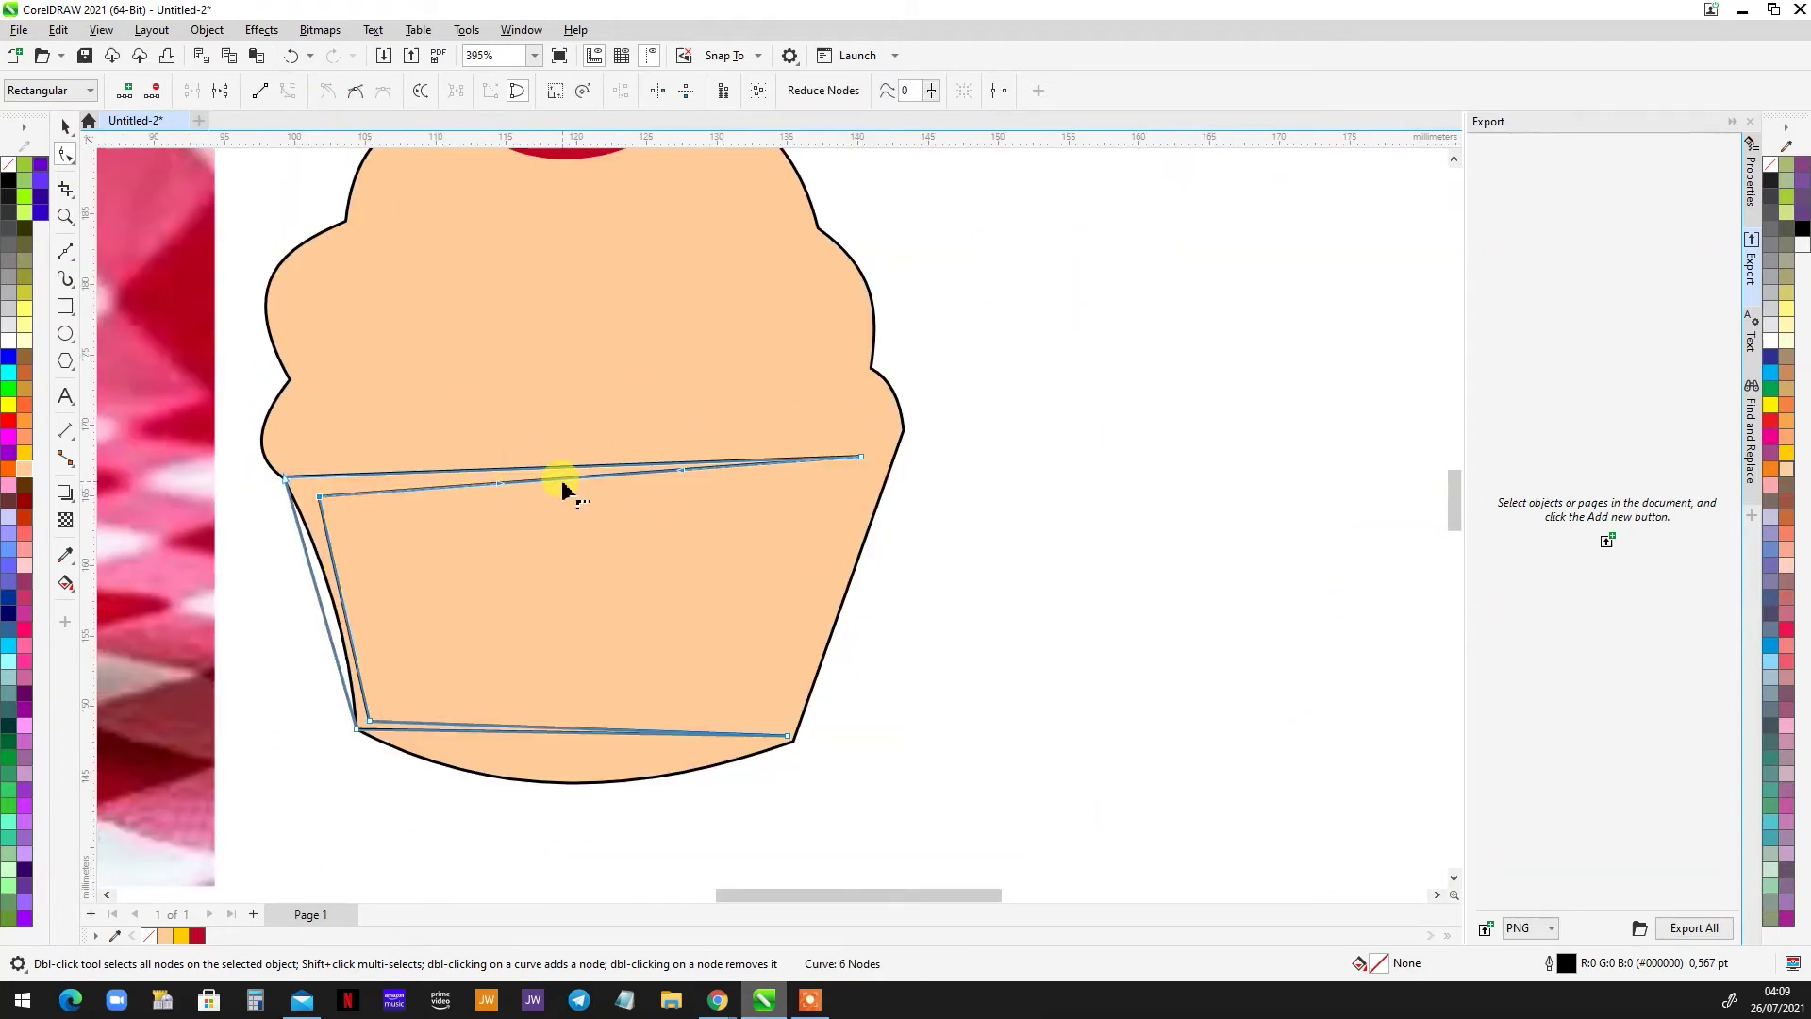
pyautogui.moveTo(564, 483); pyautogui.dragTo(608, 495)
# Step: Curve the band's left edge to follow the cup's side
pyautogui.scroll(2, 299, 578)
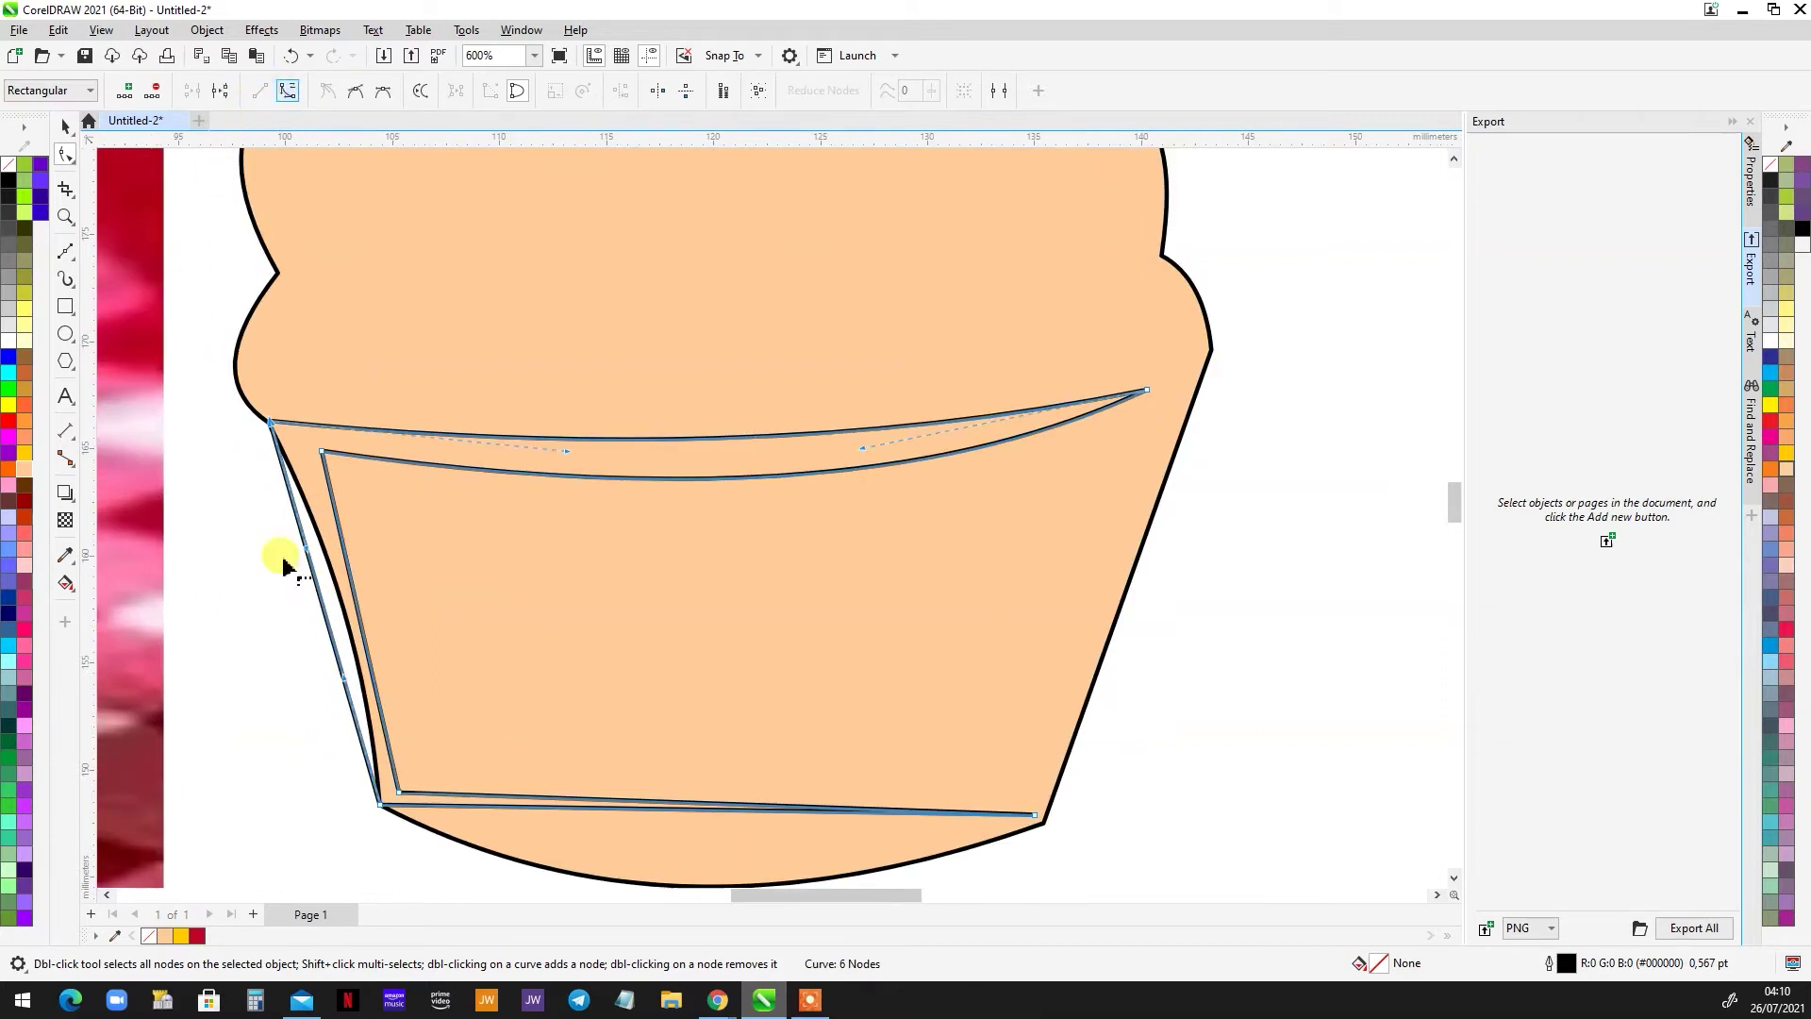
pyautogui.moveTo(283, 561); pyautogui.dragTo(336, 592)
pyautogui.click(547, 811)
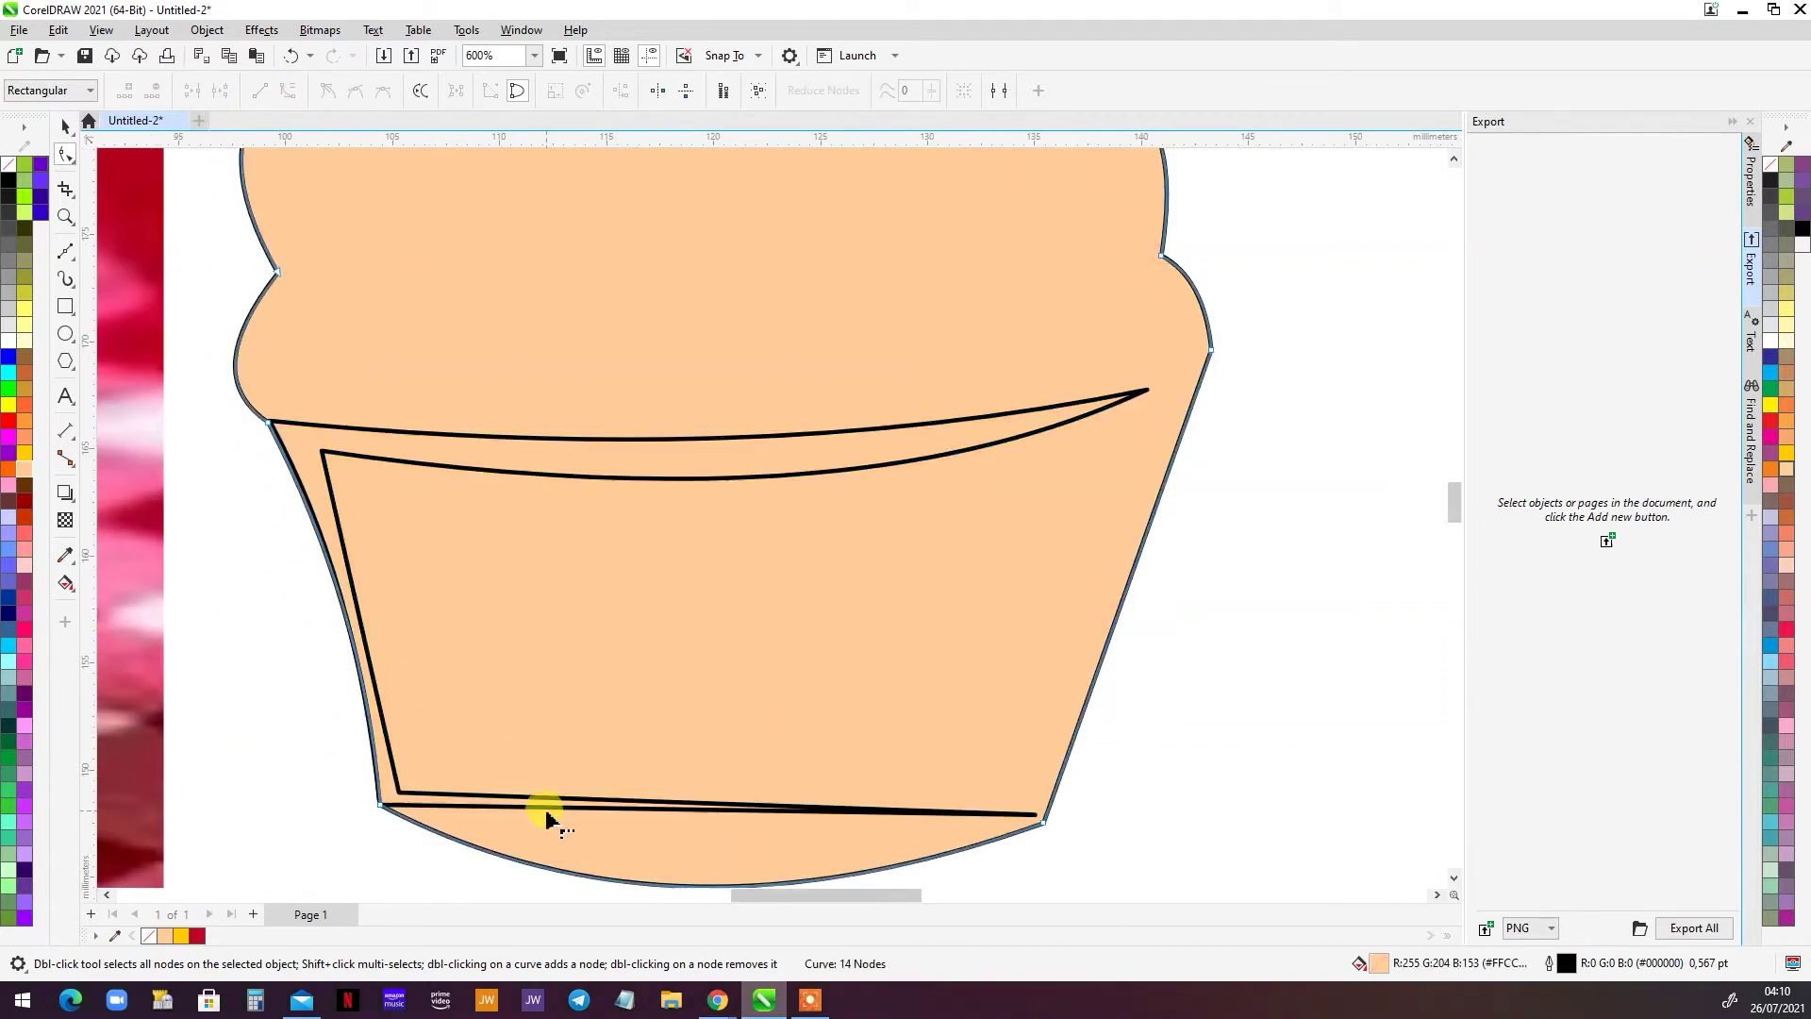
pyautogui.click(545, 812)
pyautogui.scroll(-3, 519, 483)
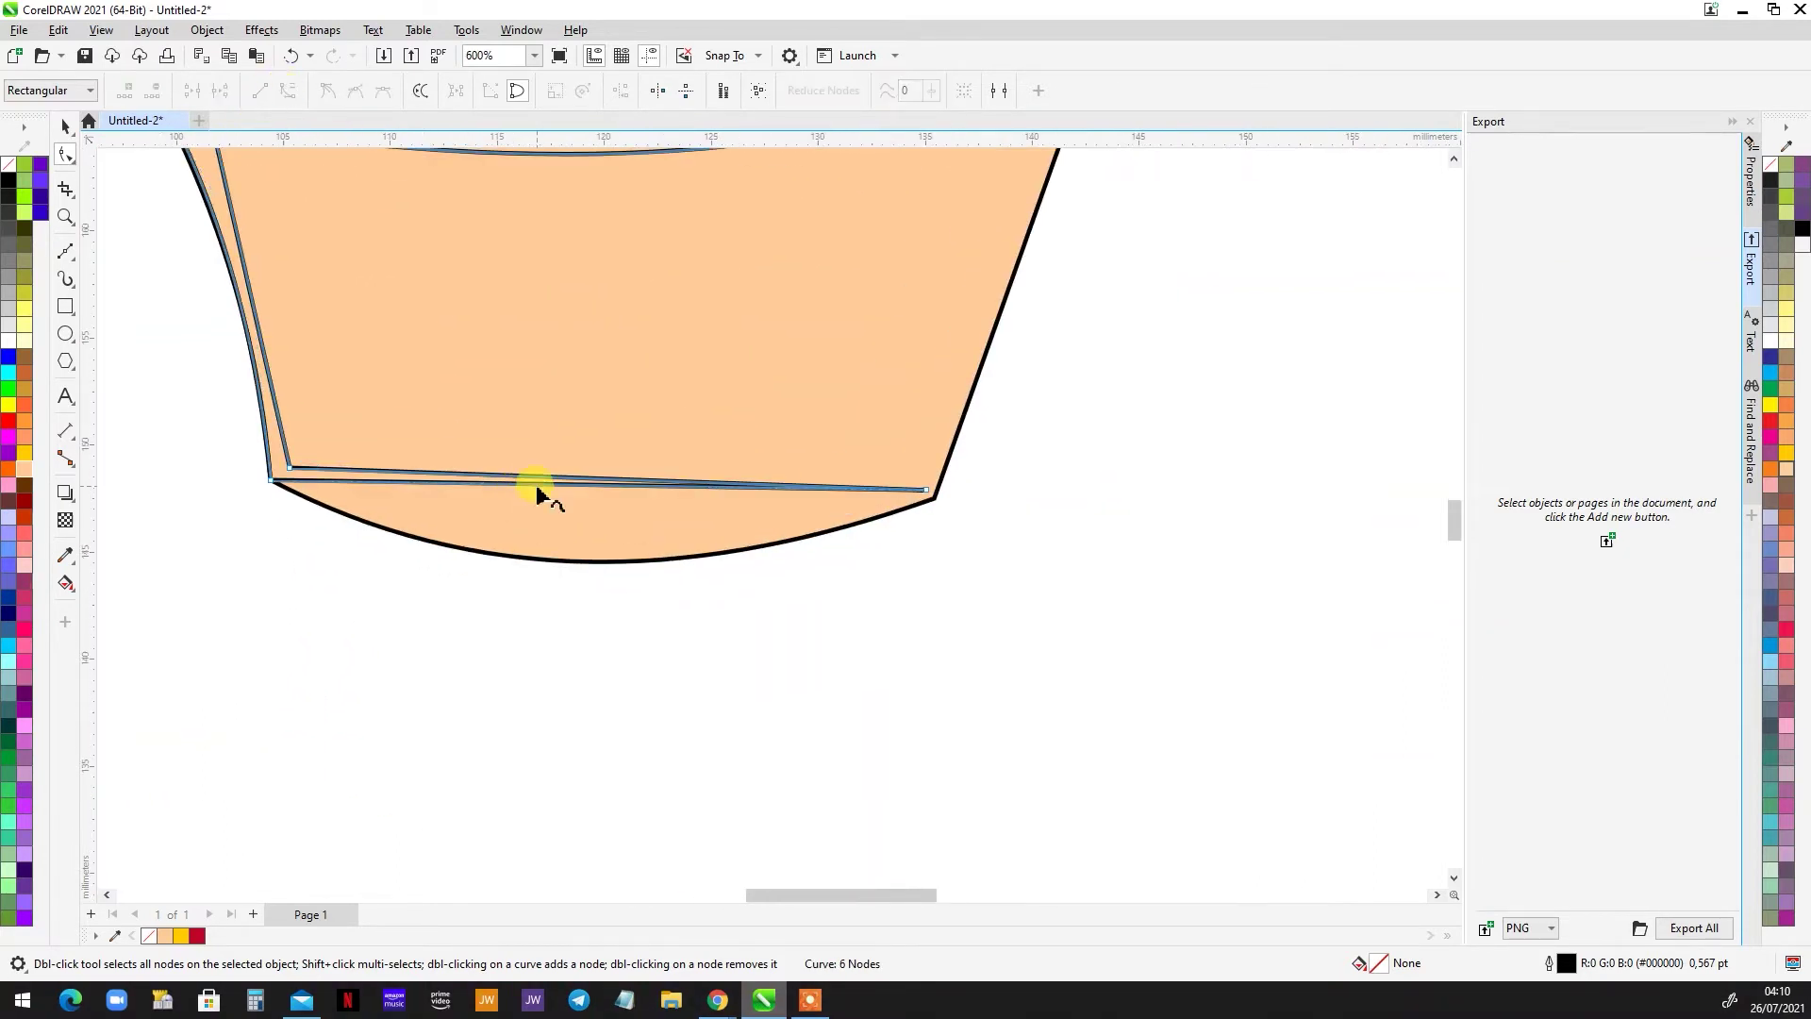
# Step: Bend the band's bottom edge downward along the cup's rounded base
pyautogui.moveTo(536, 483); pyautogui.dragTo(564, 564)
pyautogui.hscroll(3, 714, 586)
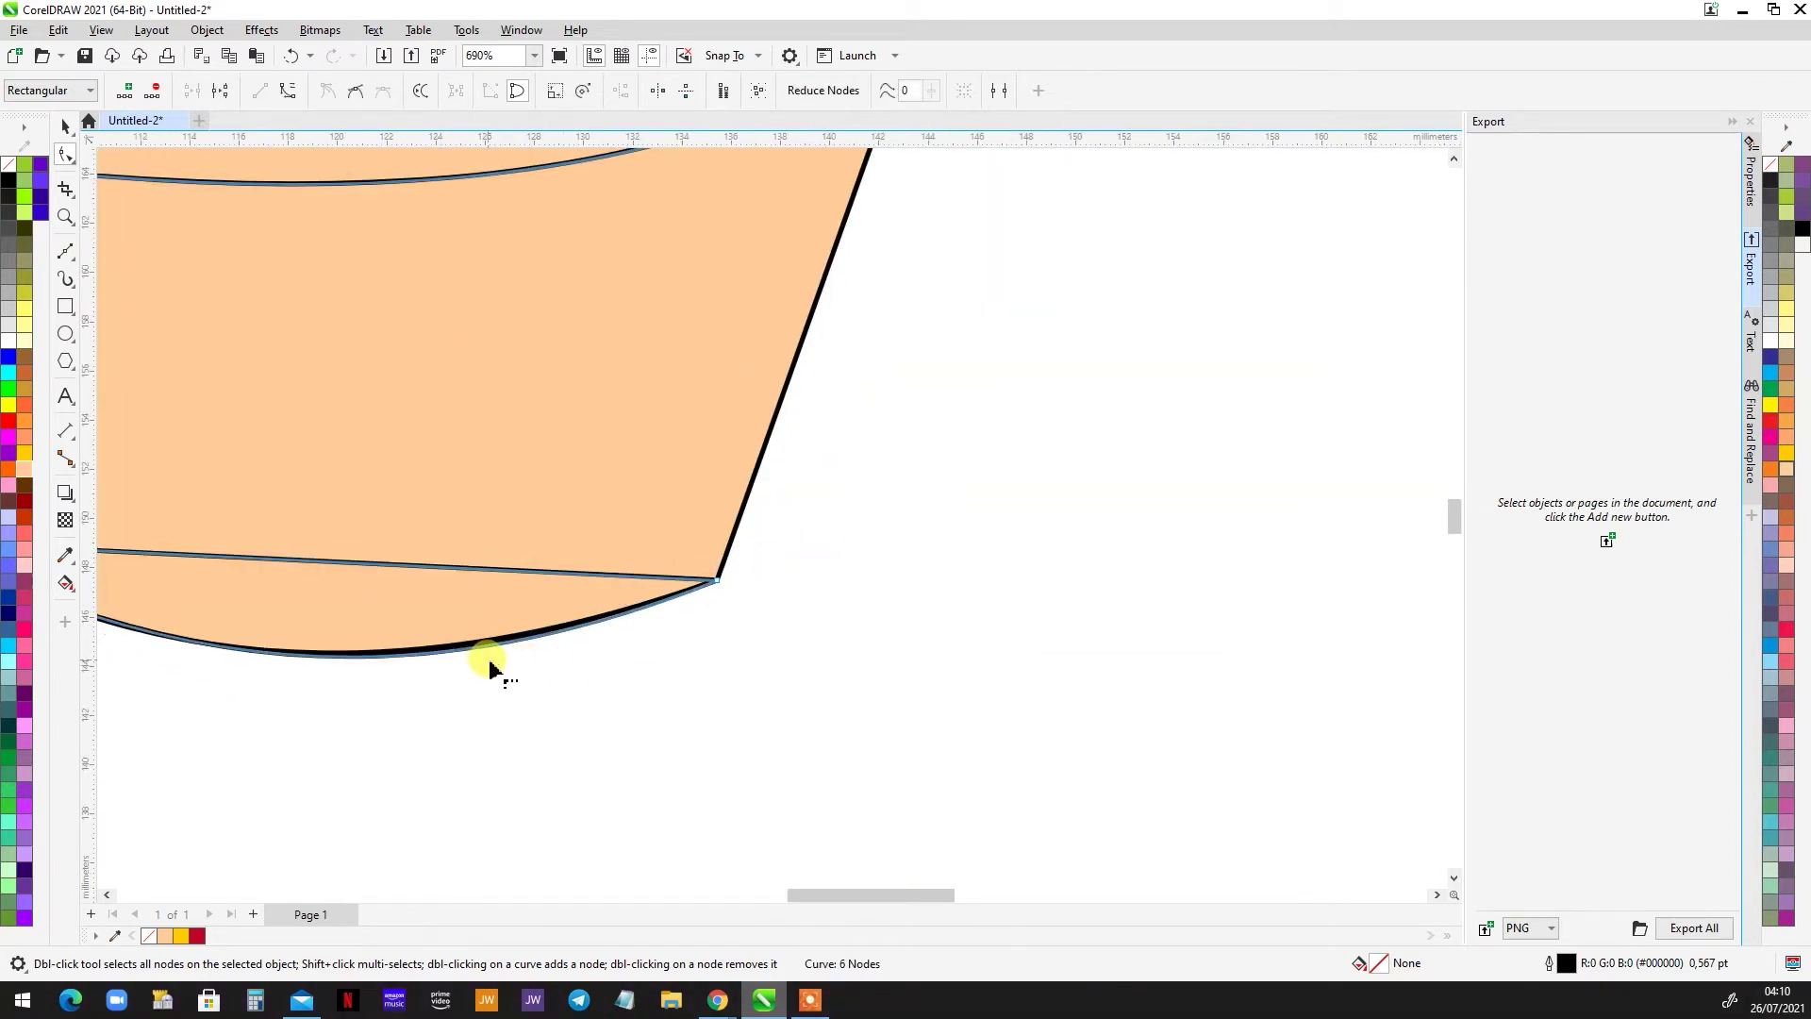
pyautogui.scroll(2, 485, 667)
pyautogui.moveTo(695, 612); pyautogui.dragTo(671, 677)
pyautogui.click(259, 389)
pyautogui.scroll(-5, 265, 349)
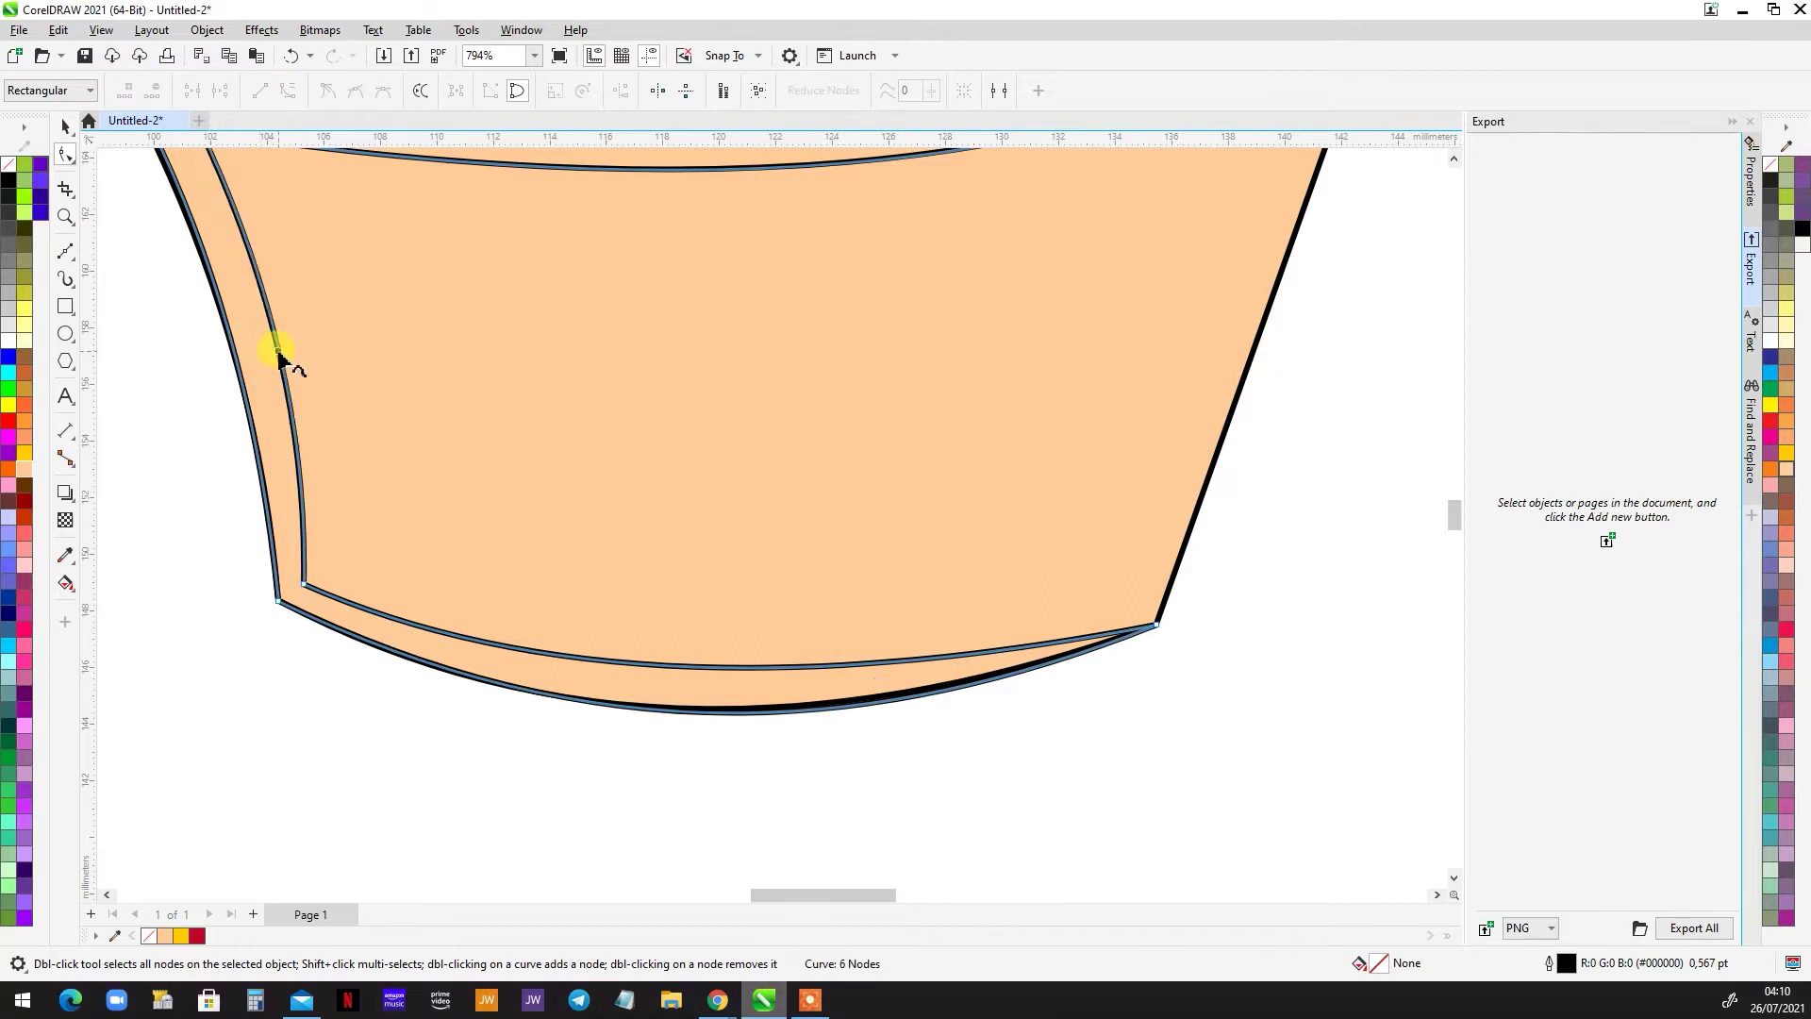
pyautogui.press('space')
pyautogui.click(869, 484)
pyautogui.scroll(3, 830, 434)
pyautogui.scroll(2, 525, 525)
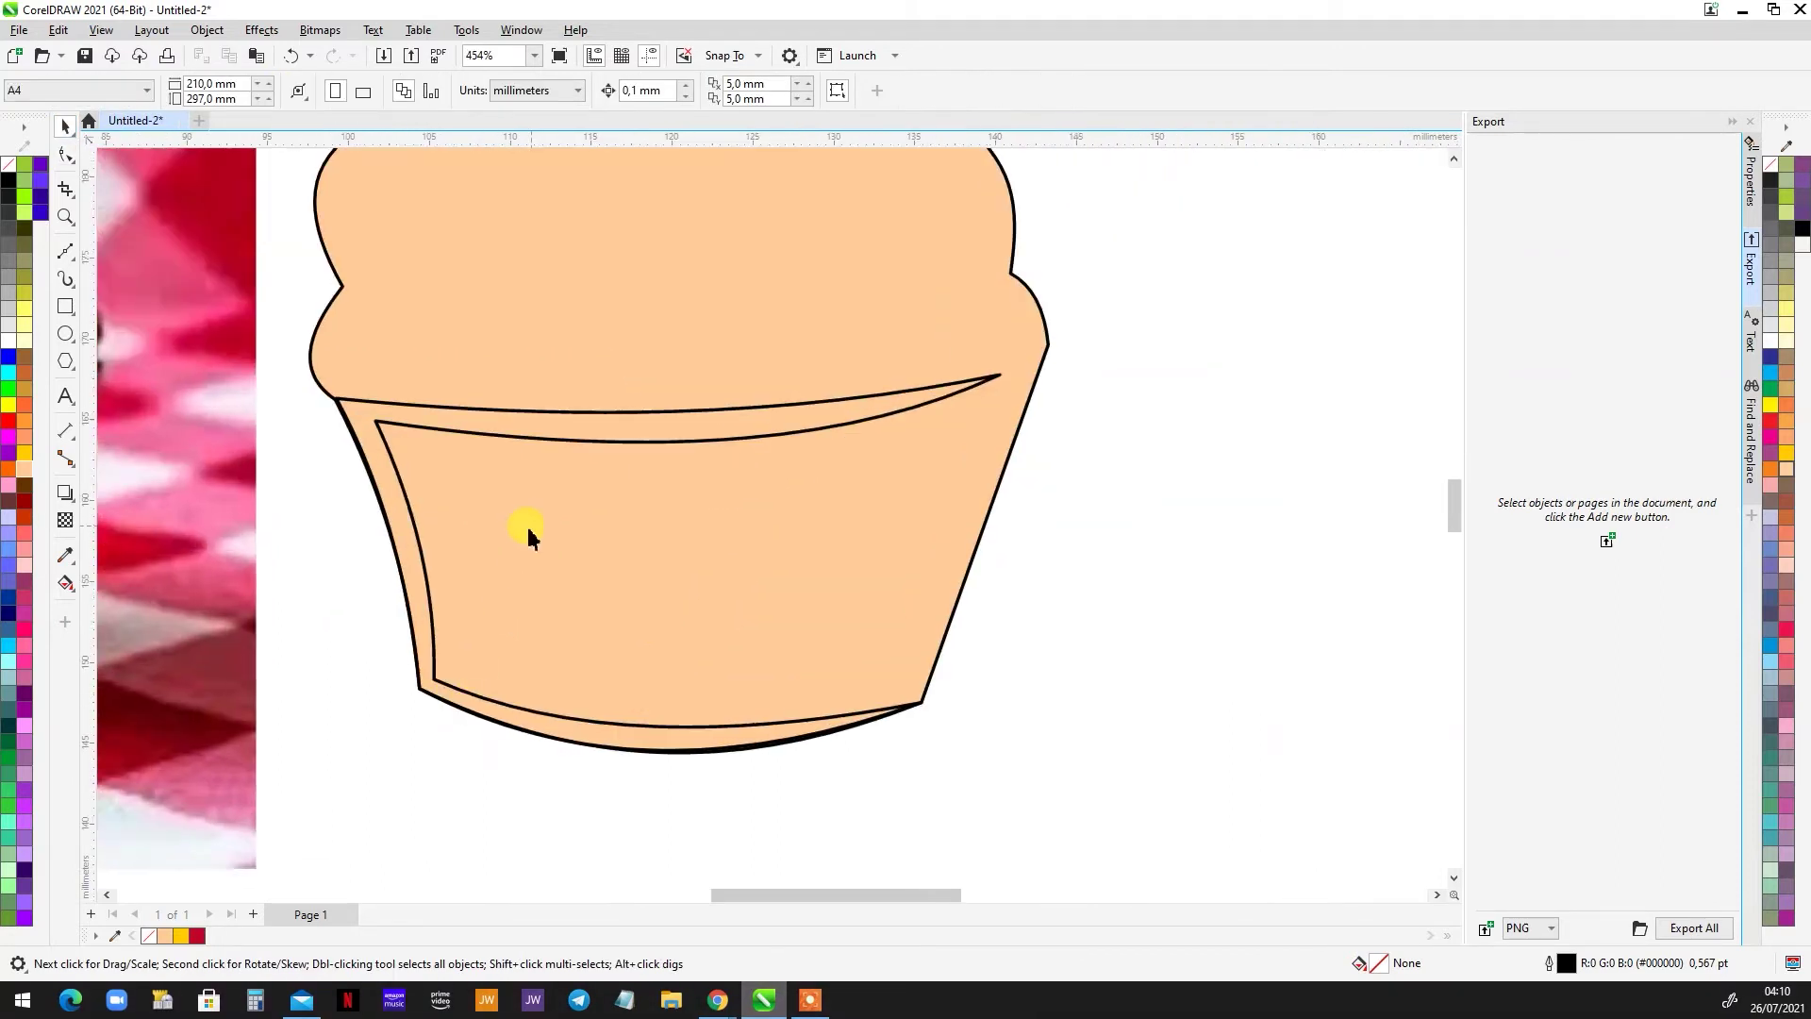
# Step: Fill the wrapper band with dark brown #59302D sampled from the colour strip
pyautogui.scroll(2, 295, 356)
pyautogui.scroll(-4, 695, 720)
pyautogui.scroll(2, 557, 788)
pyautogui.click(557, 788)
pyautogui.scroll(1, 557, 788)
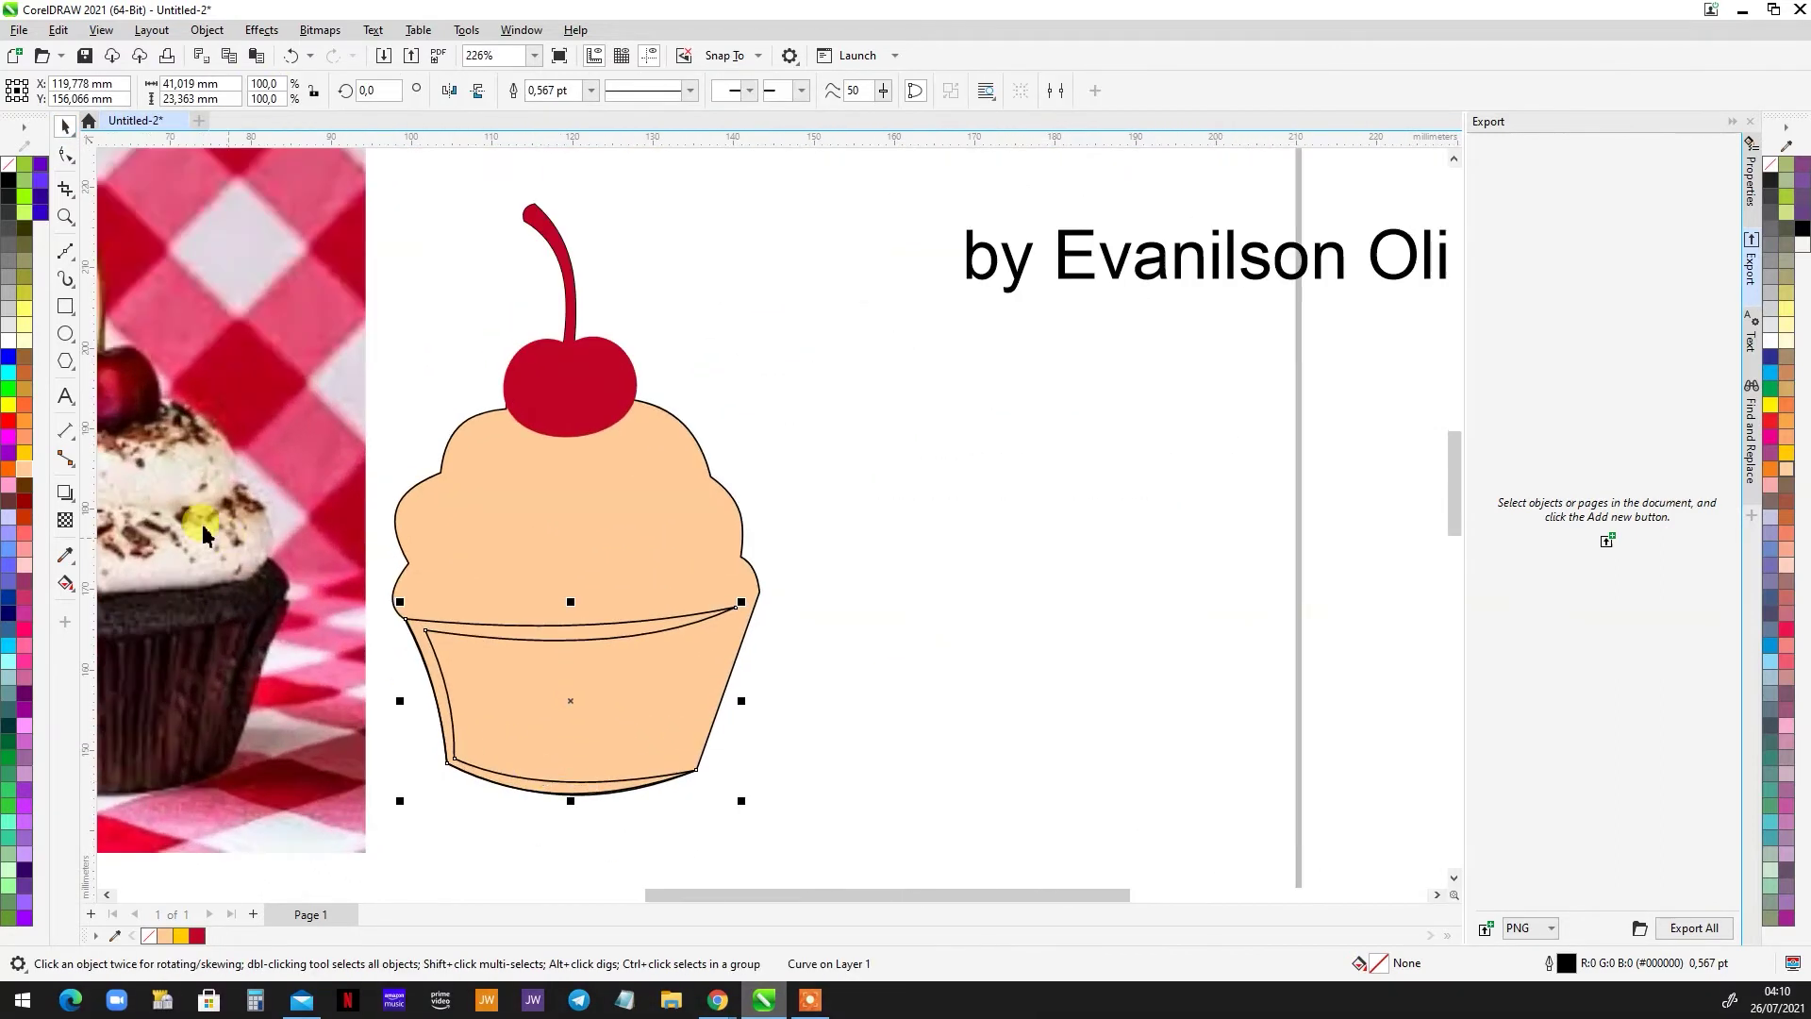
pyautogui.click(66, 556)
pyautogui.scroll(-2, 679, 391)
pyautogui.click(776, 202)
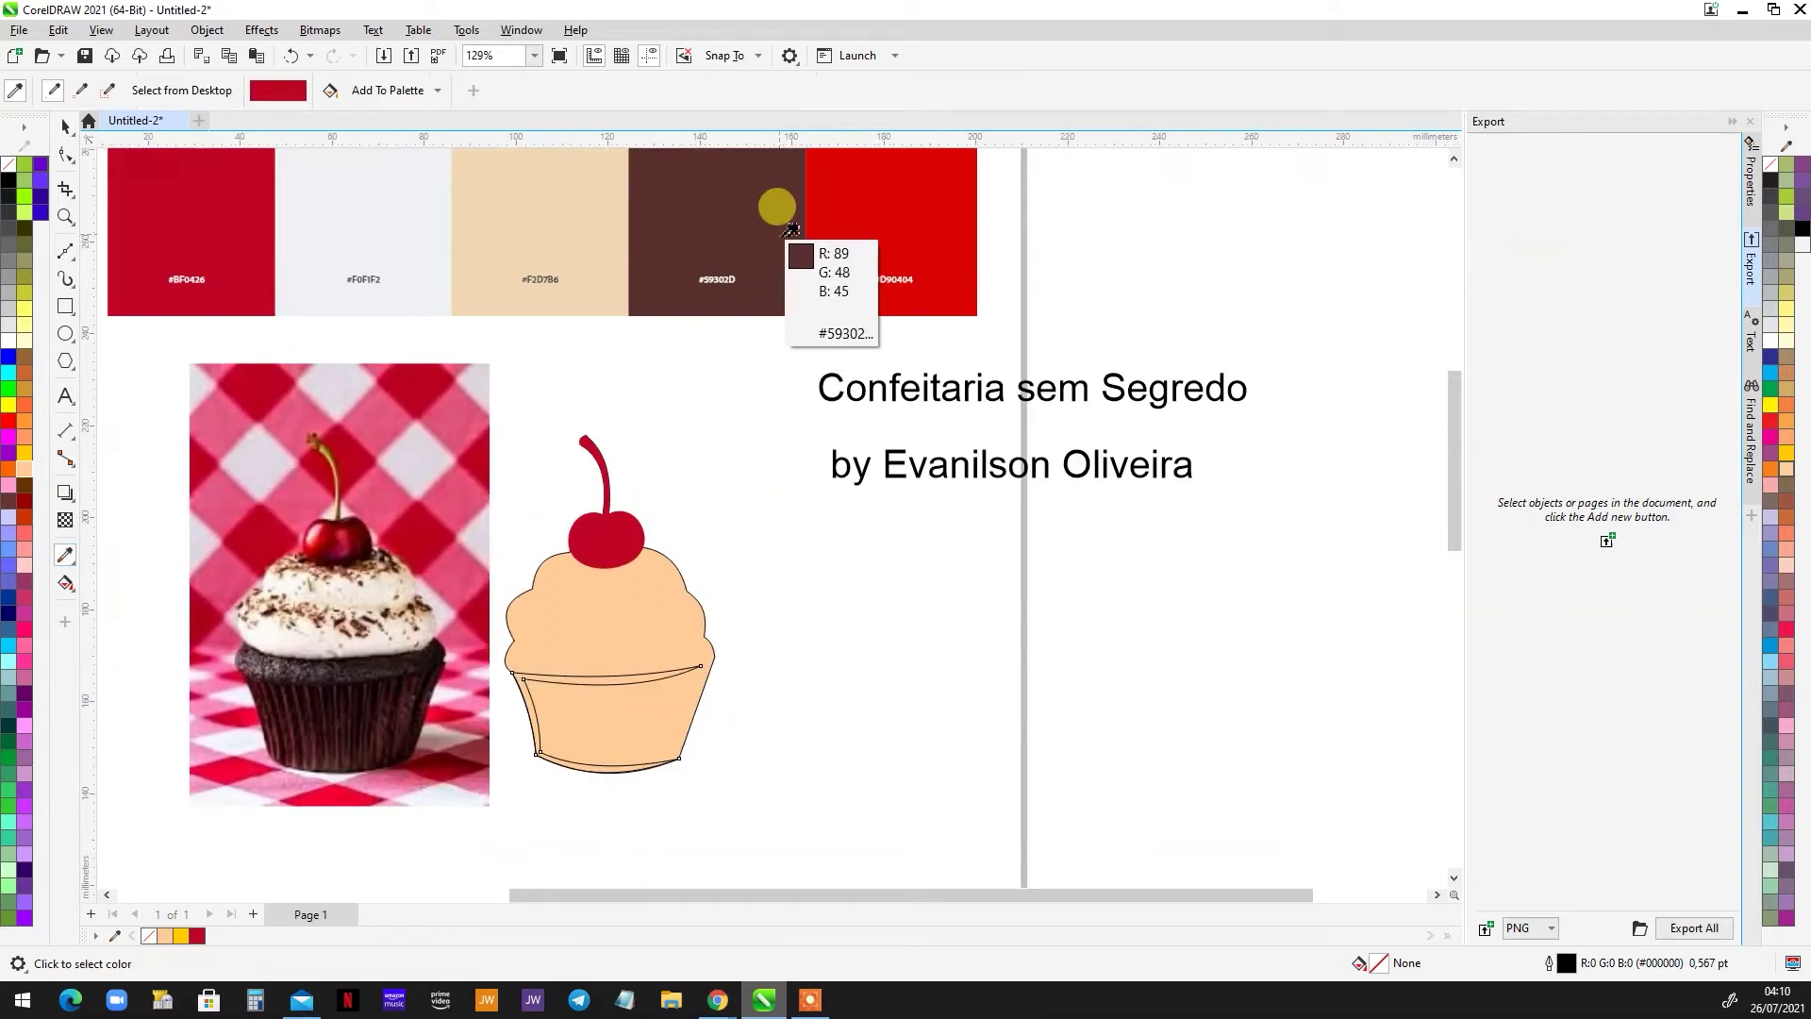
pyautogui.scroll(2, 525, 739)
pyautogui.scroll(3, 462, 523)
pyautogui.click(474, 503)
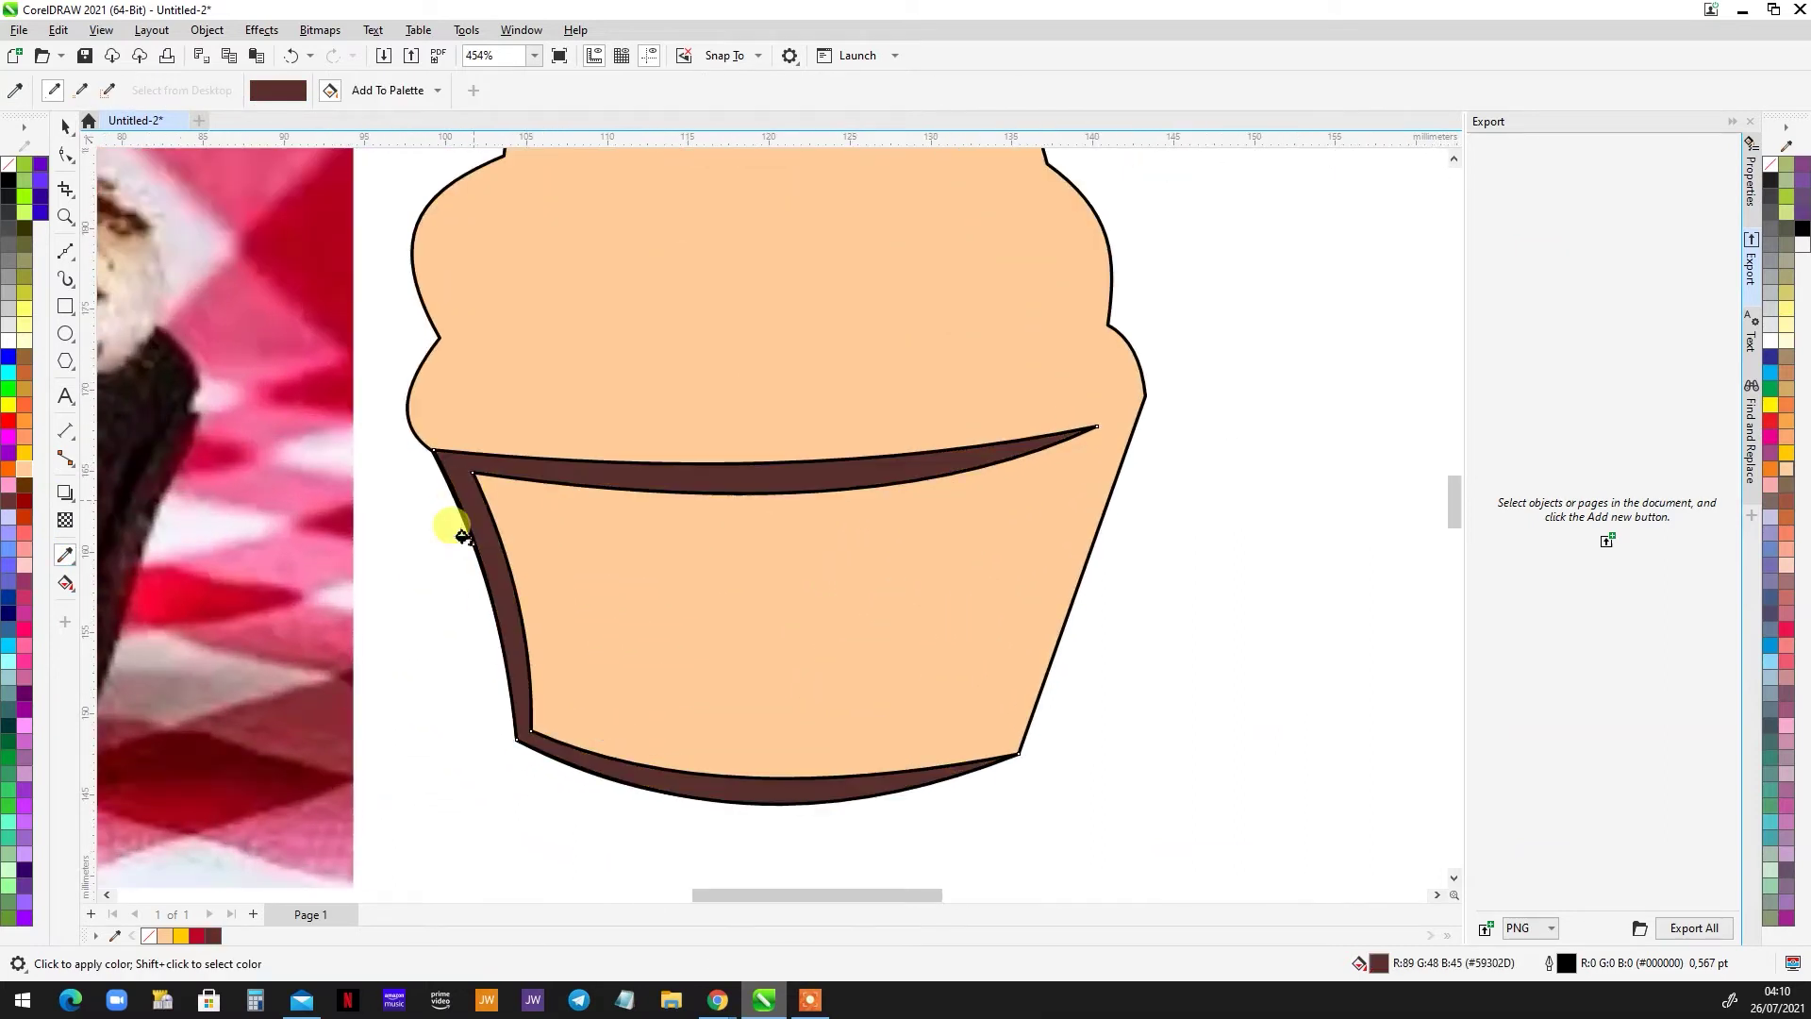
# Step: Remove the wrapper band's black outline
pyautogui.click(66, 127)
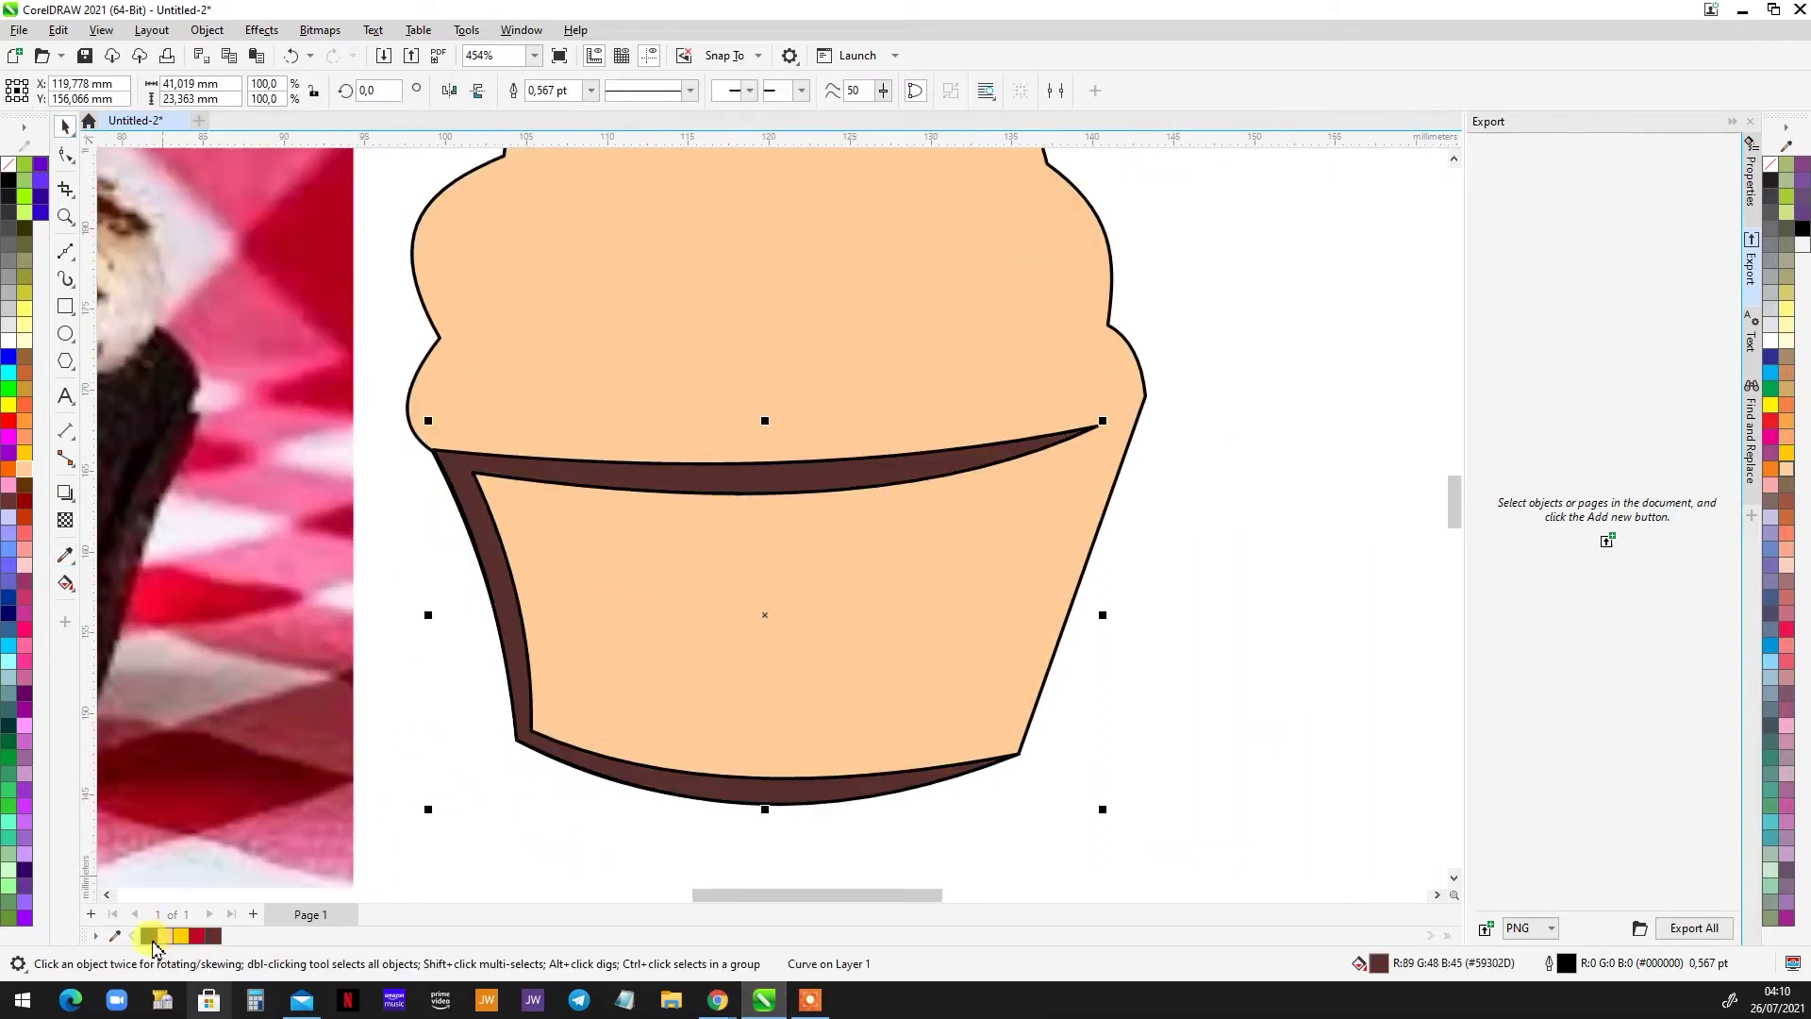
pyautogui.rightClick(148, 935)
pyautogui.click(471, 656)
pyautogui.scroll(-3, 470, 655)
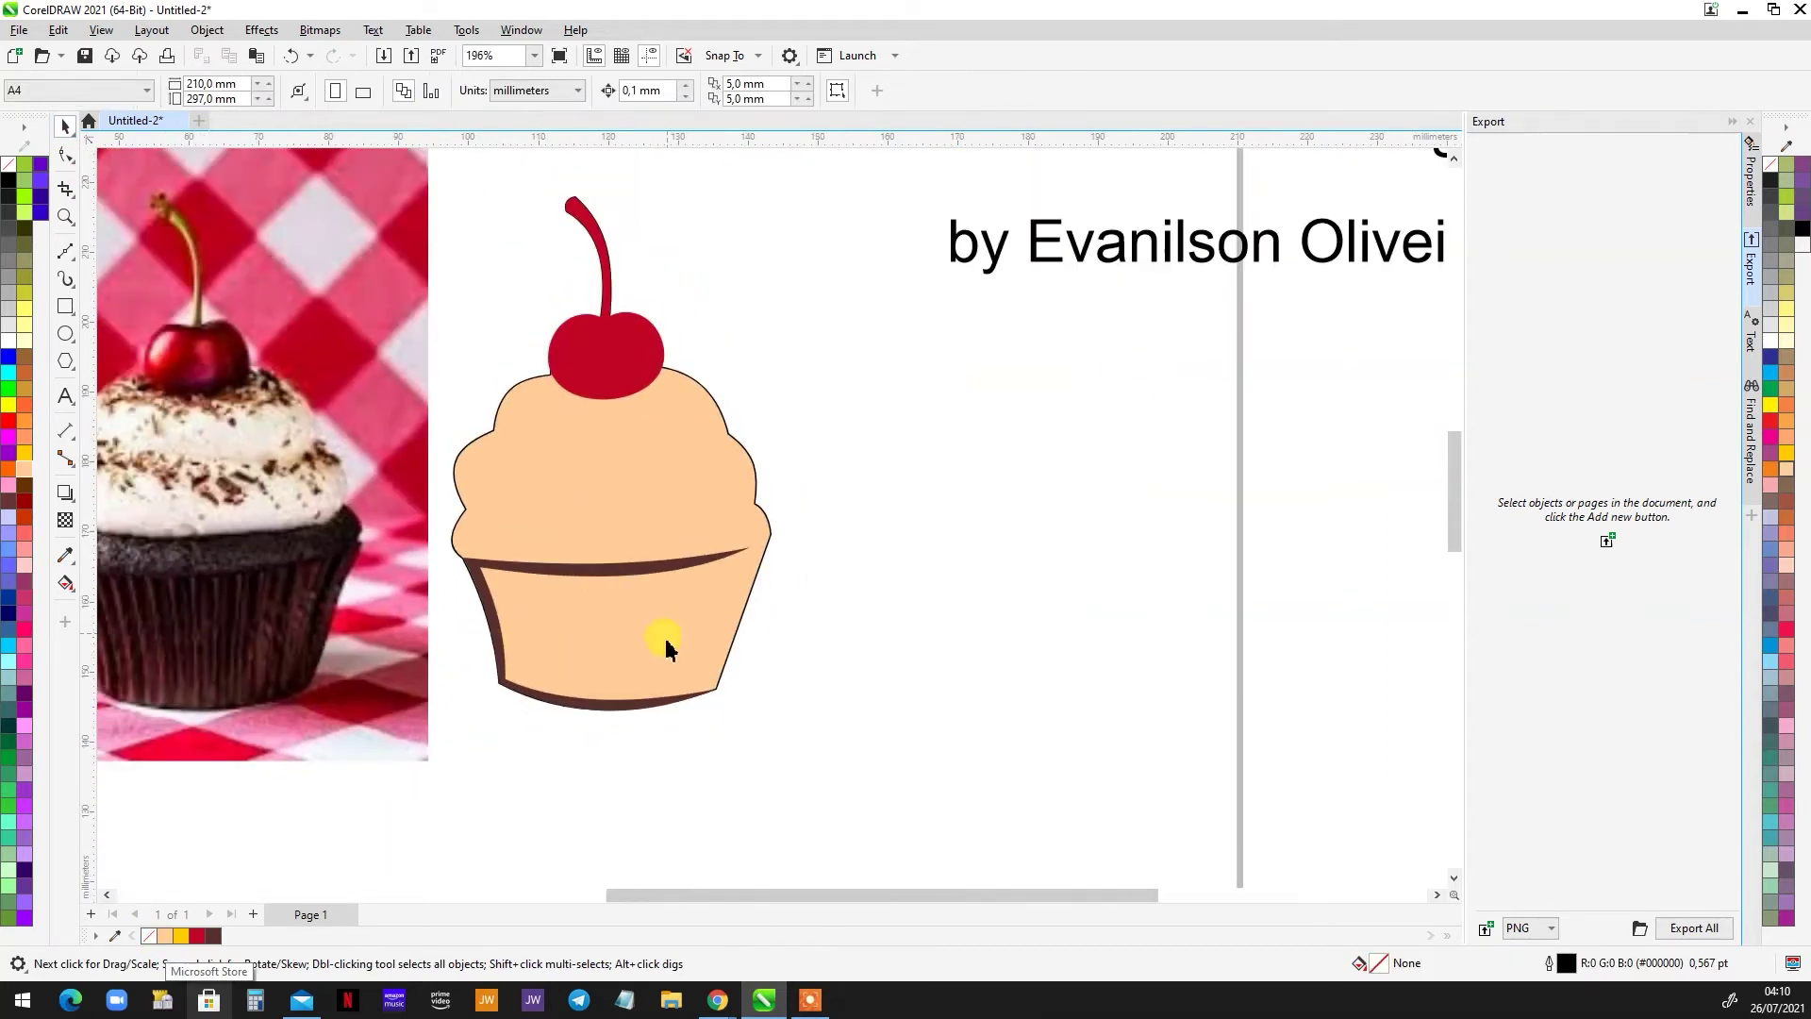
pyautogui.scroll(4, 666, 647)
pyautogui.scroll(-2, 857, 638)
pyautogui.scroll(3, 230, 412)
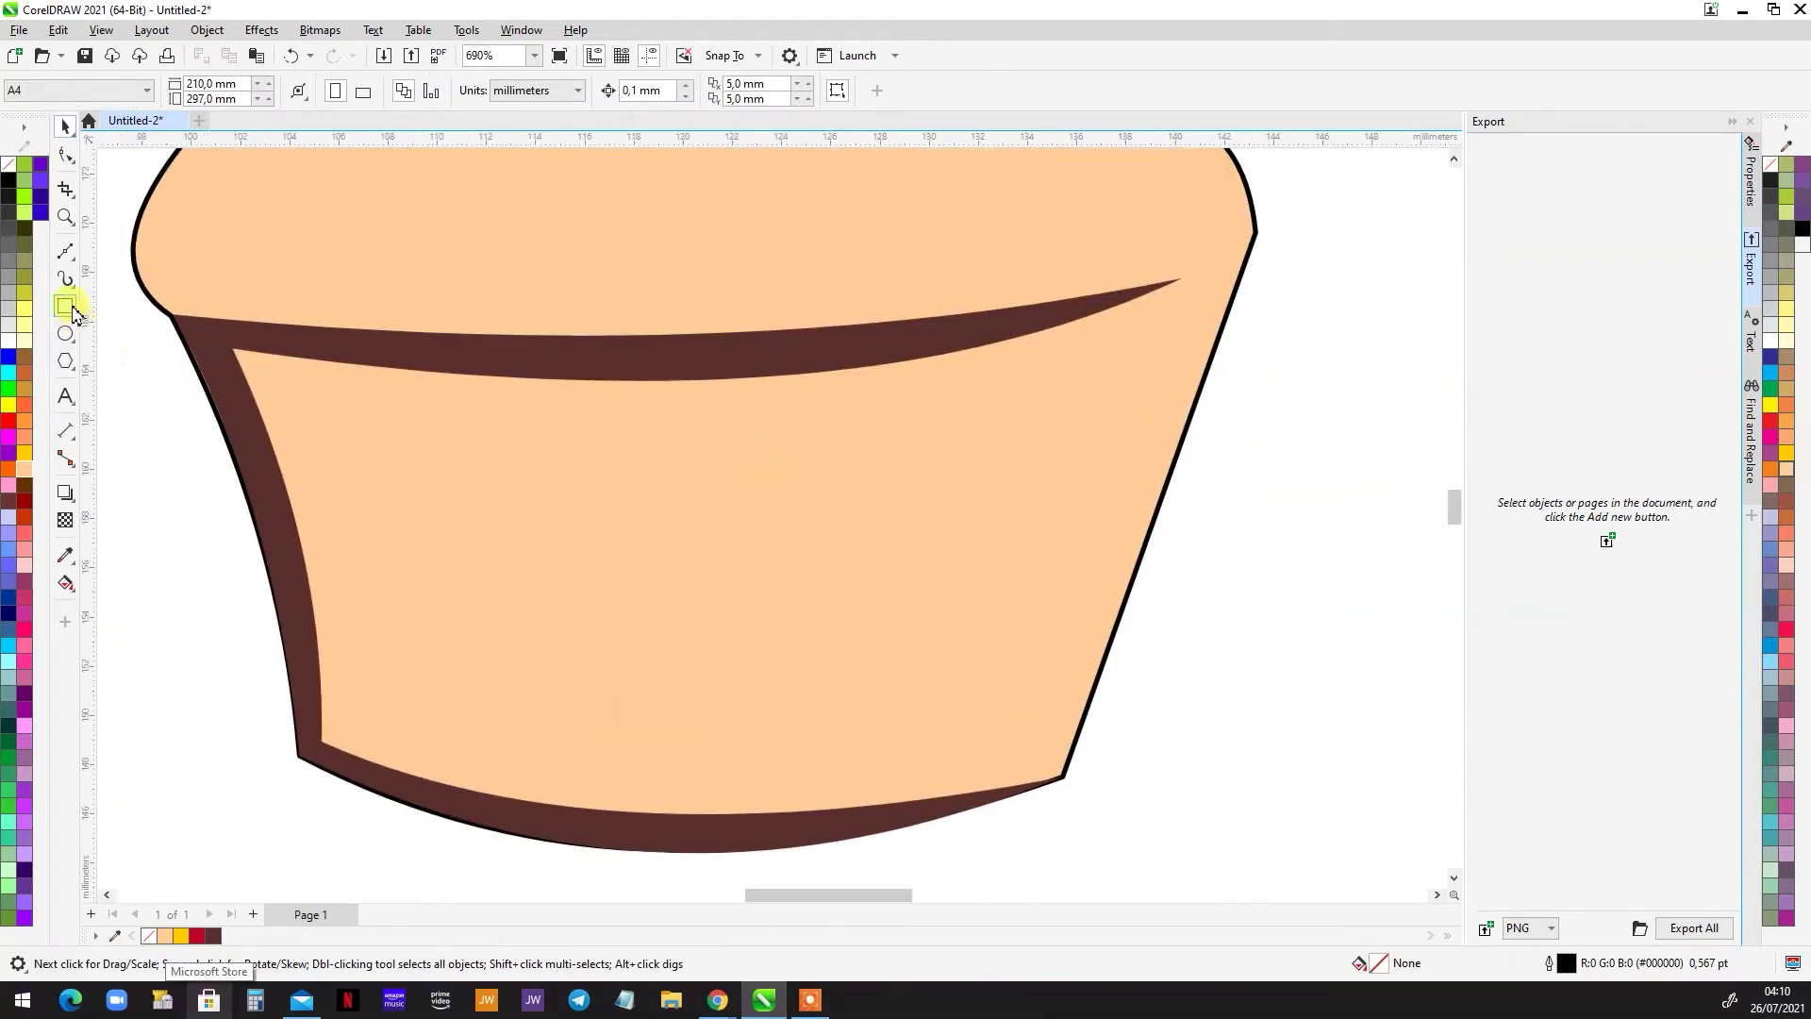
pyautogui.click(65, 279)
pyautogui.click(66, 251)
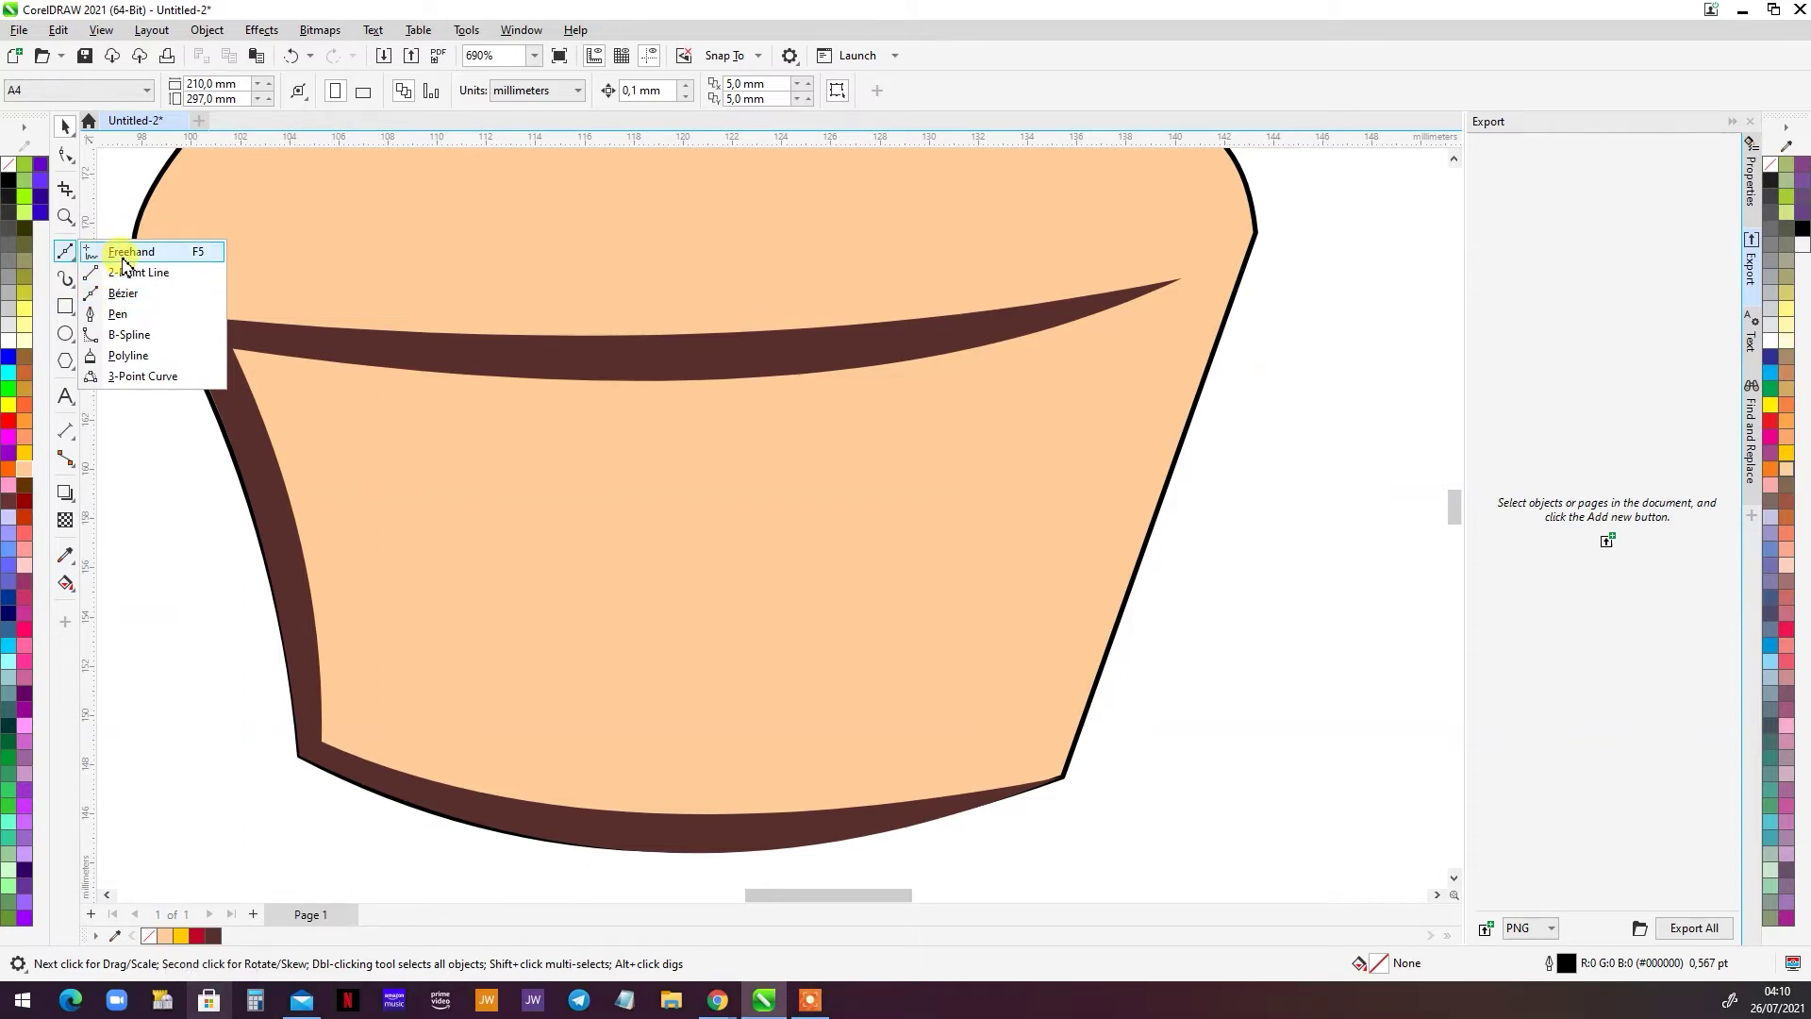
# Step: Draw a closed Bézier zigzag of pointed pleats hanging below the band
pyautogui.click(125, 293)
pyautogui.click(306, 348)
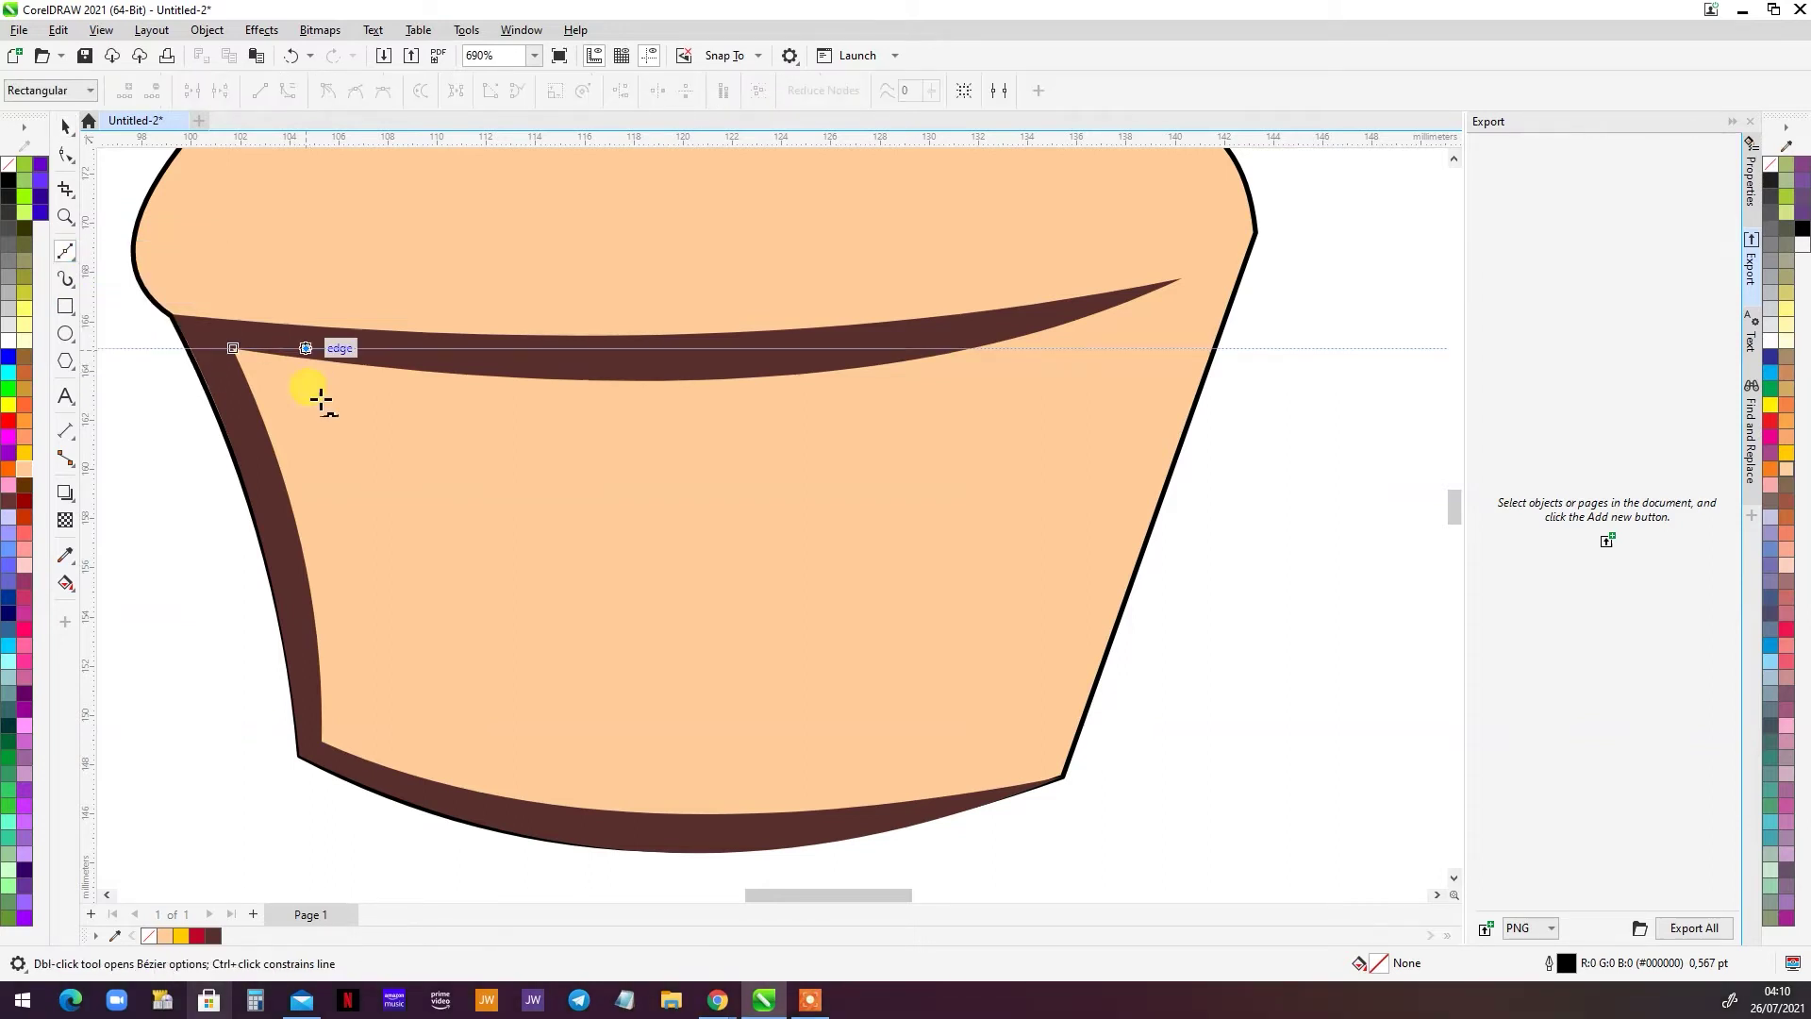
pyautogui.click(355, 581)
pyautogui.click(347, 357)
pyautogui.click(440, 373)
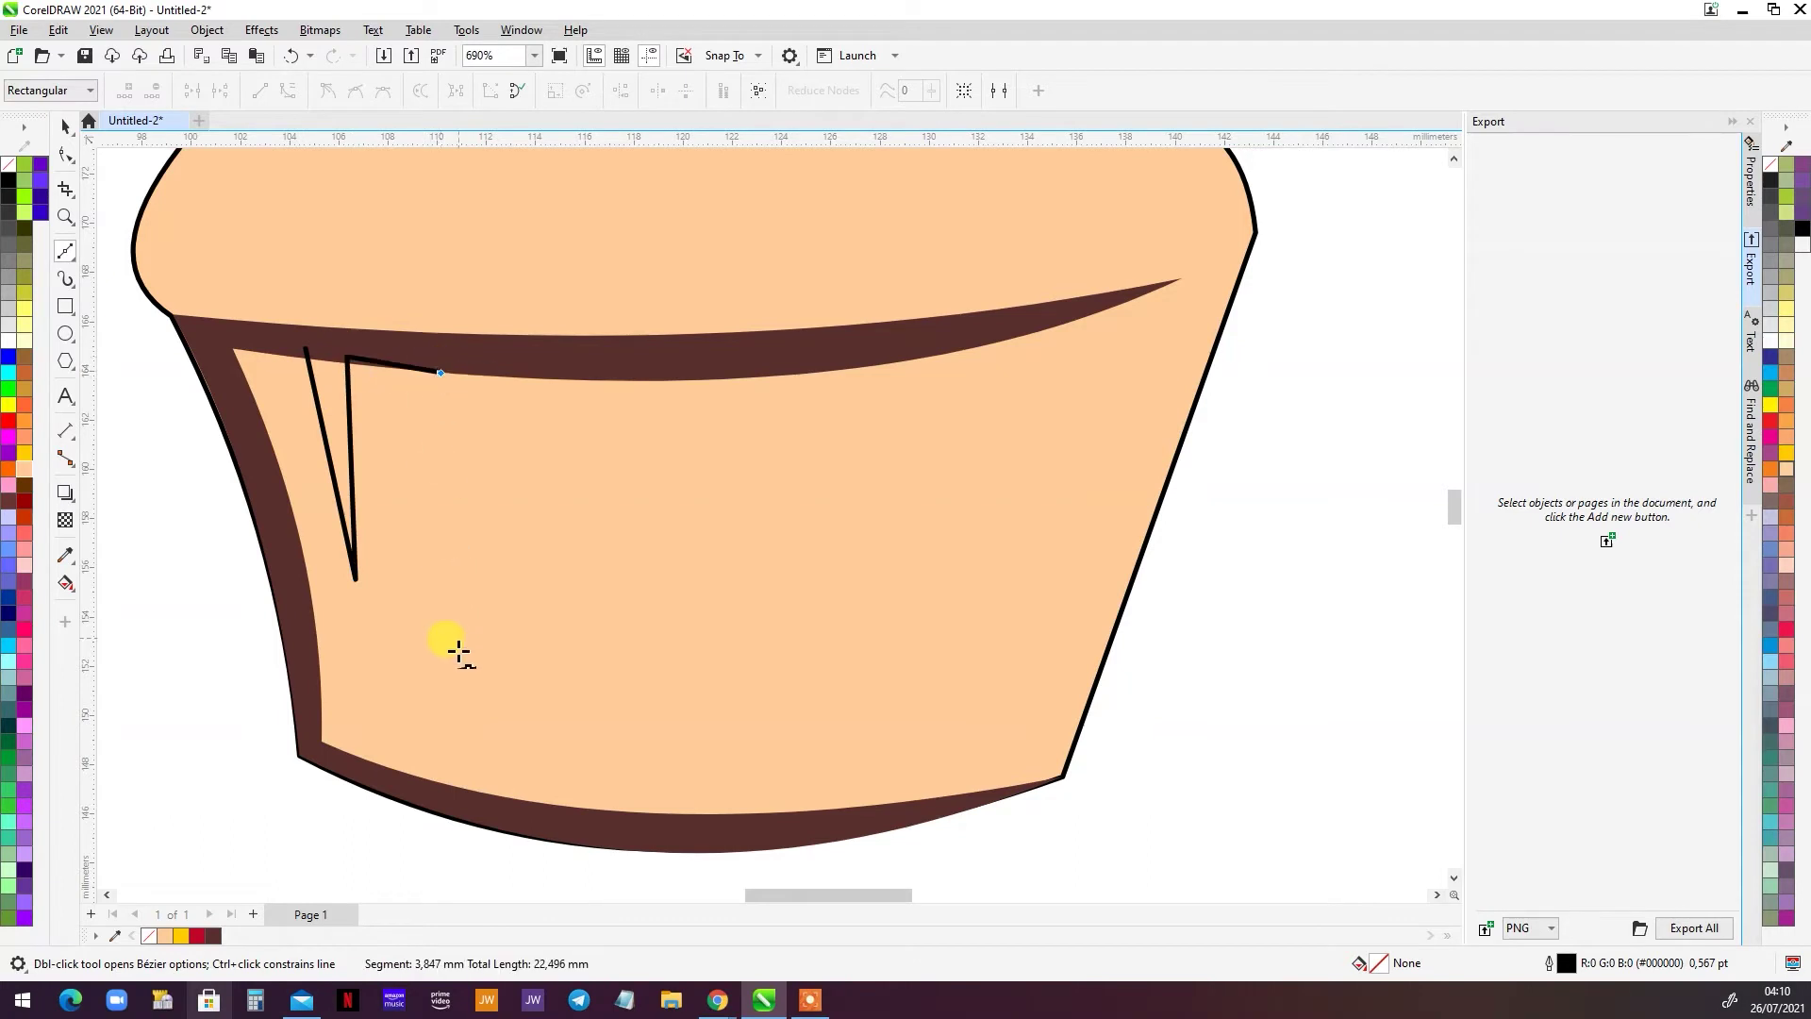
pyautogui.click(451, 663)
pyautogui.click(484, 370)
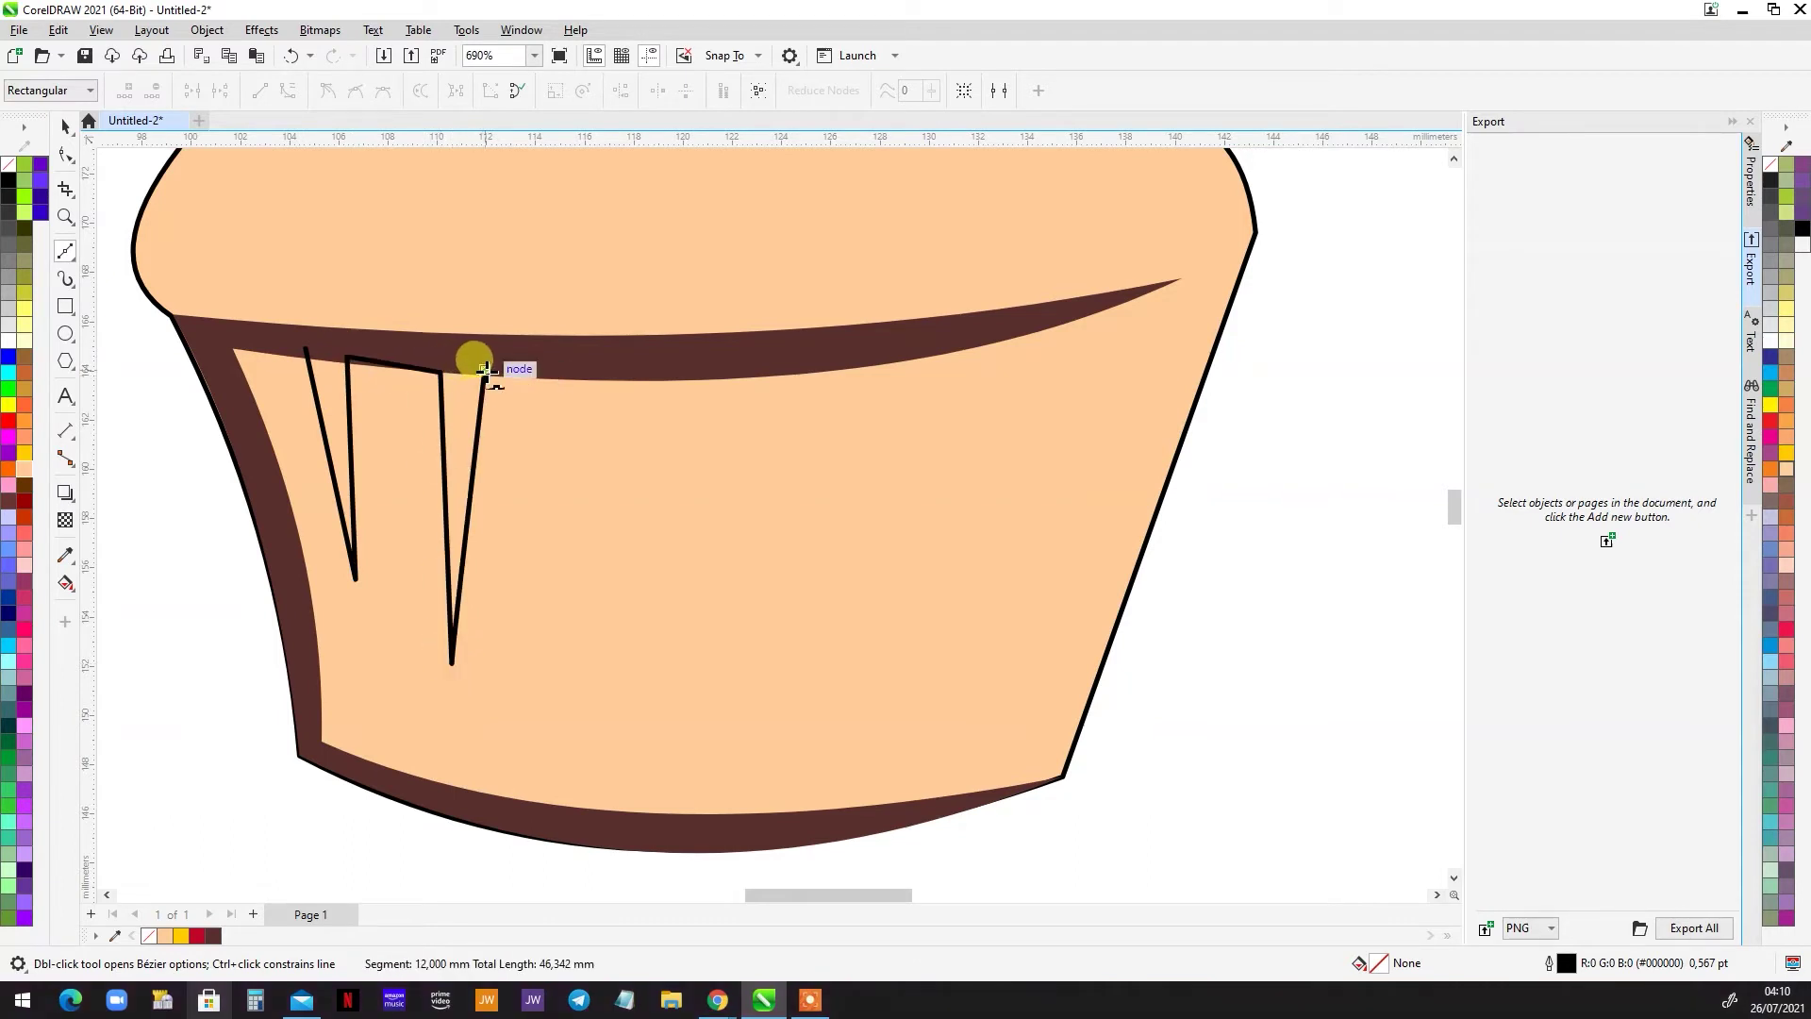
pyautogui.click(577, 370)
pyautogui.click(563, 640)
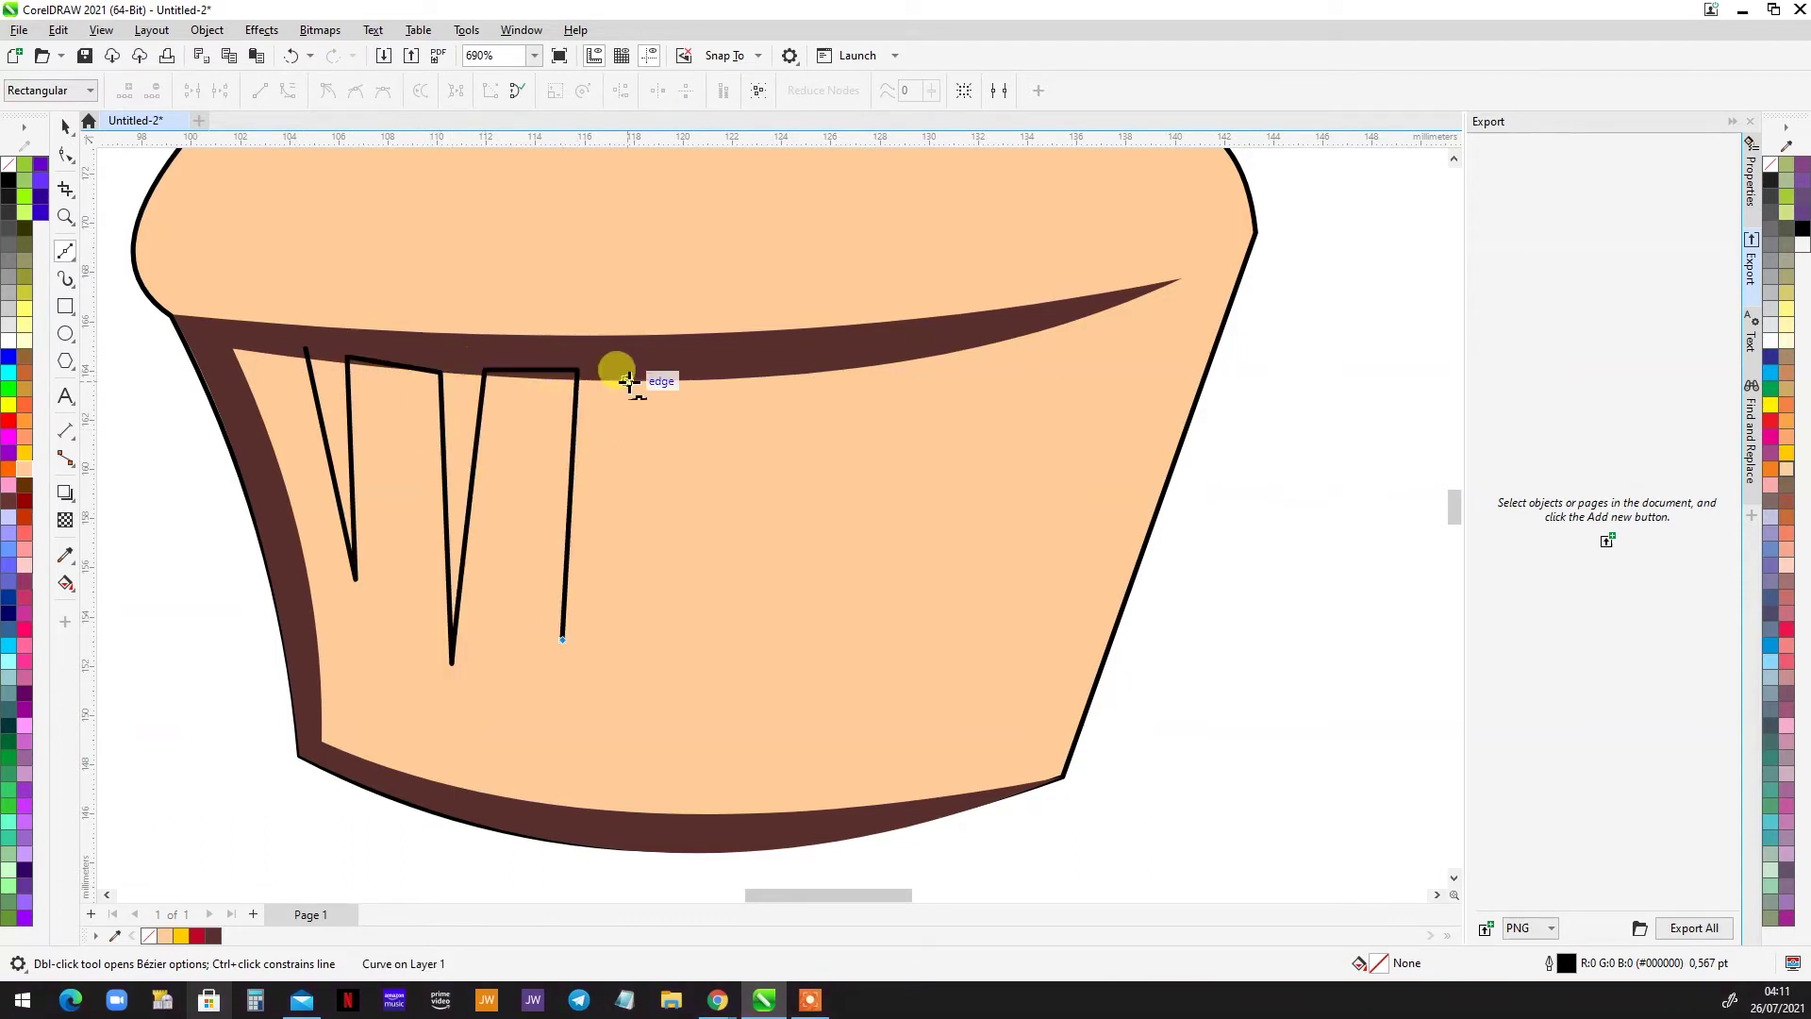
pyautogui.click(628, 380)
pyautogui.click(721, 372)
pyautogui.click(699, 564)
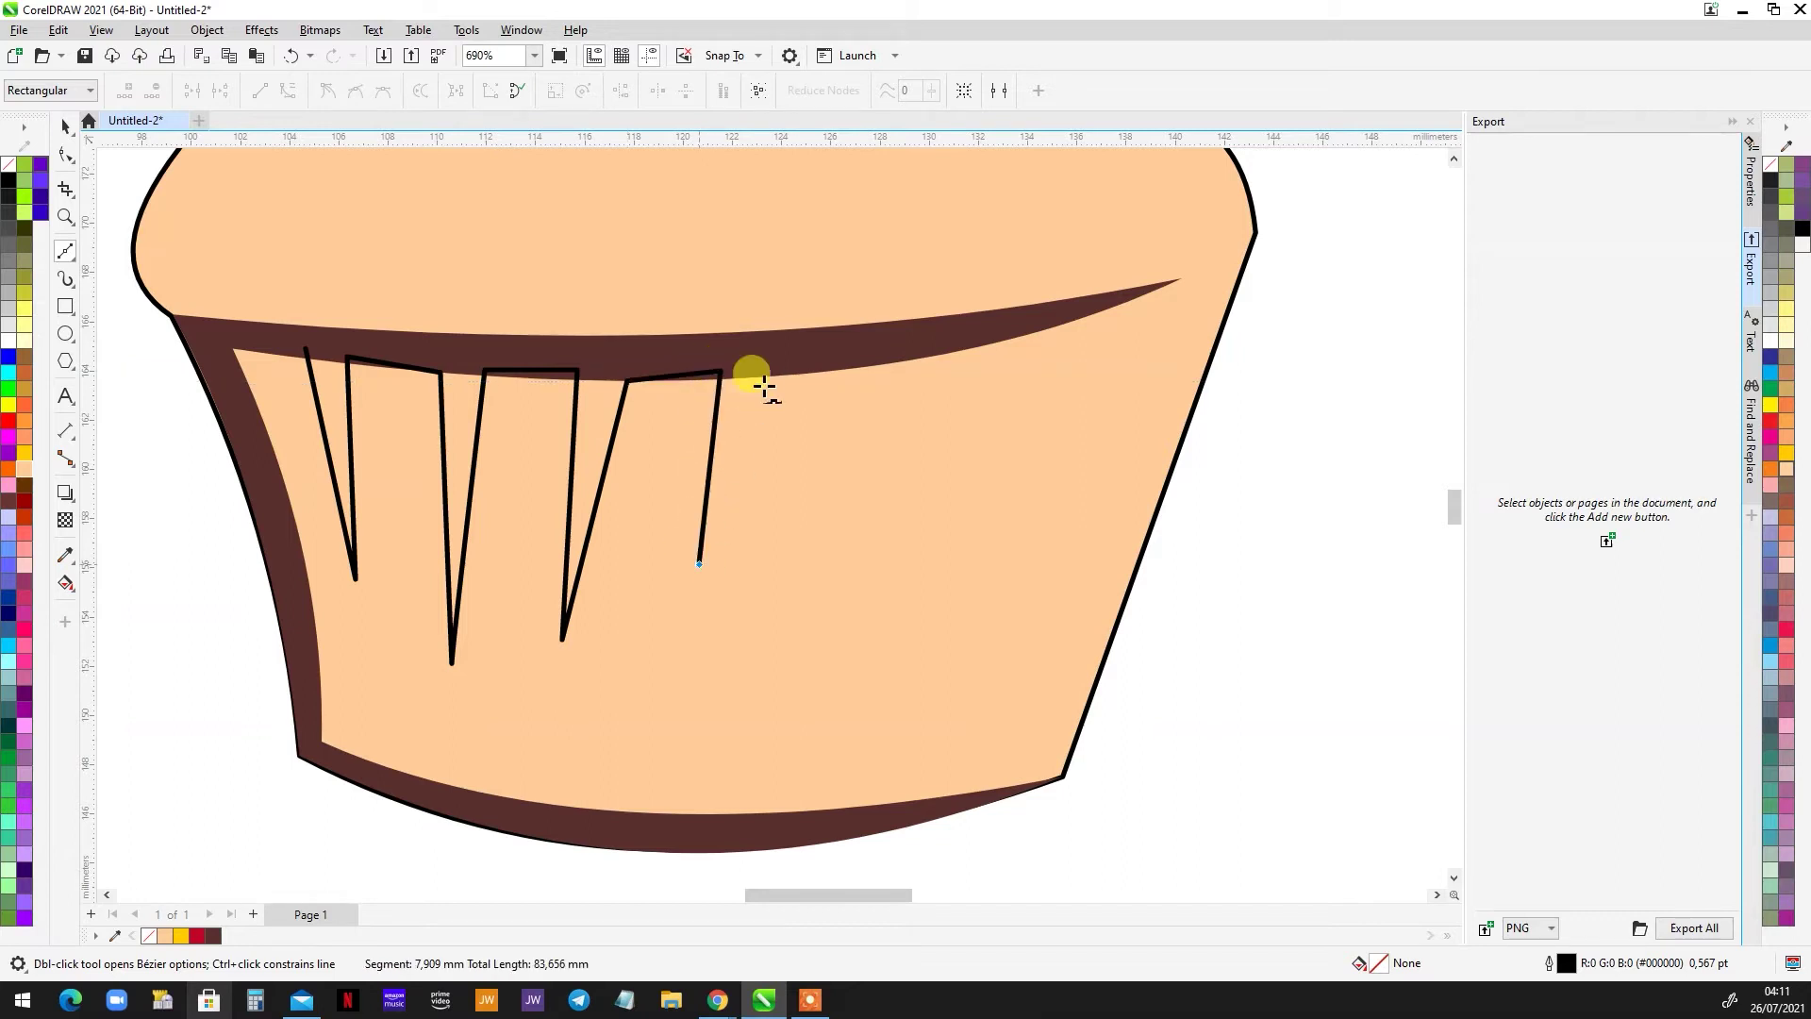
pyautogui.click(766, 368)
pyautogui.click(641, 350)
pyautogui.click(428, 345)
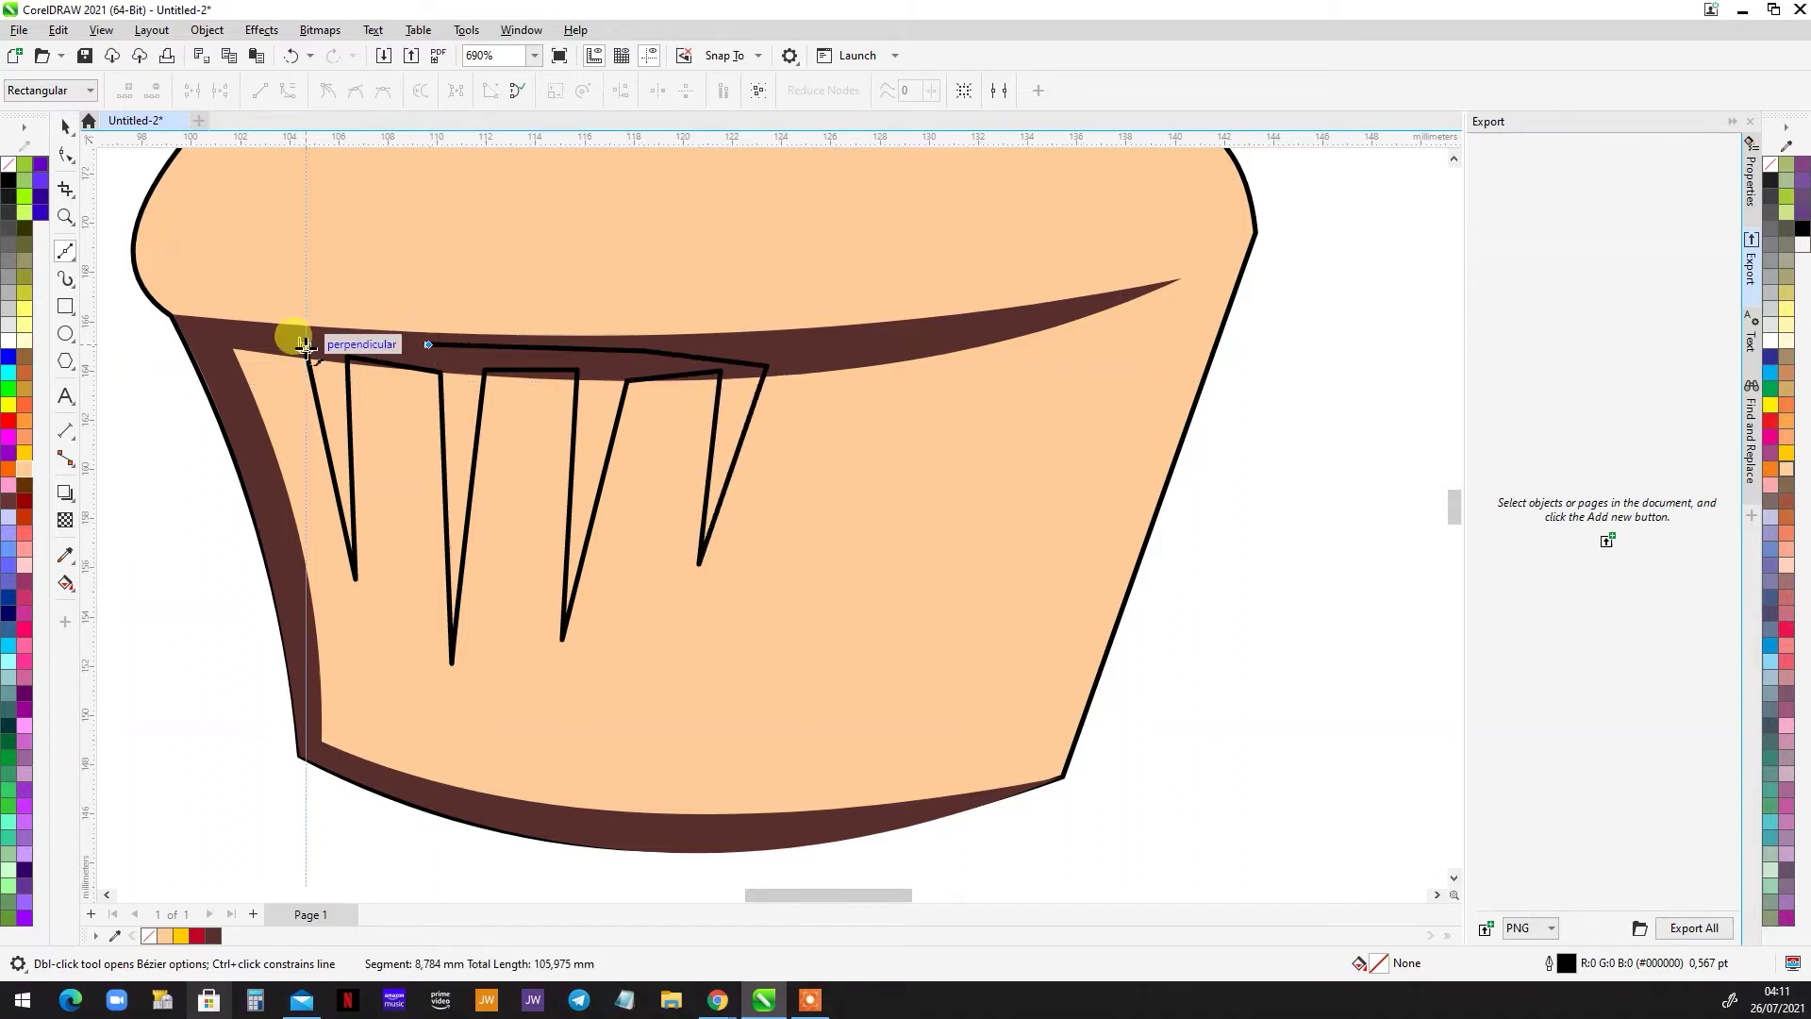
pyautogui.click(306, 347)
# Step: Fill the pleats with dark brown #59302D and remove their outline
pyautogui.click(68, 130)
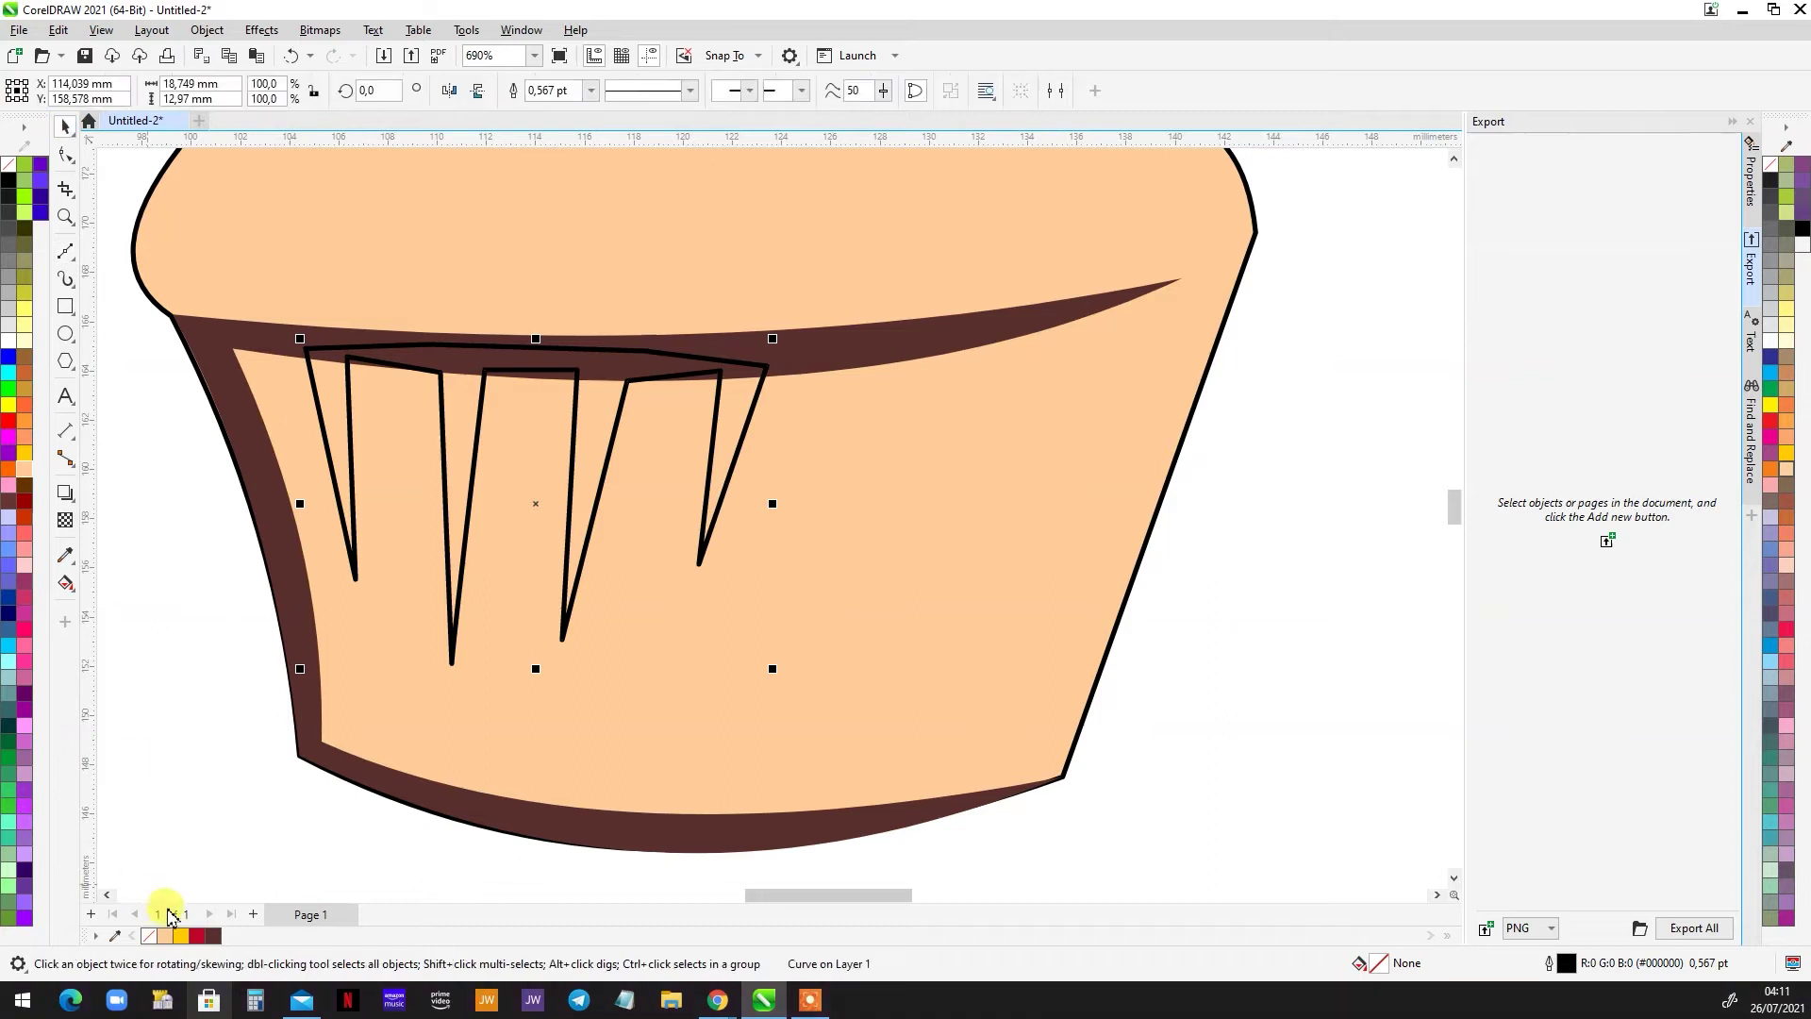
pyautogui.click(211, 935)
pyautogui.rightClick(151, 934)
pyautogui.click(189, 795)
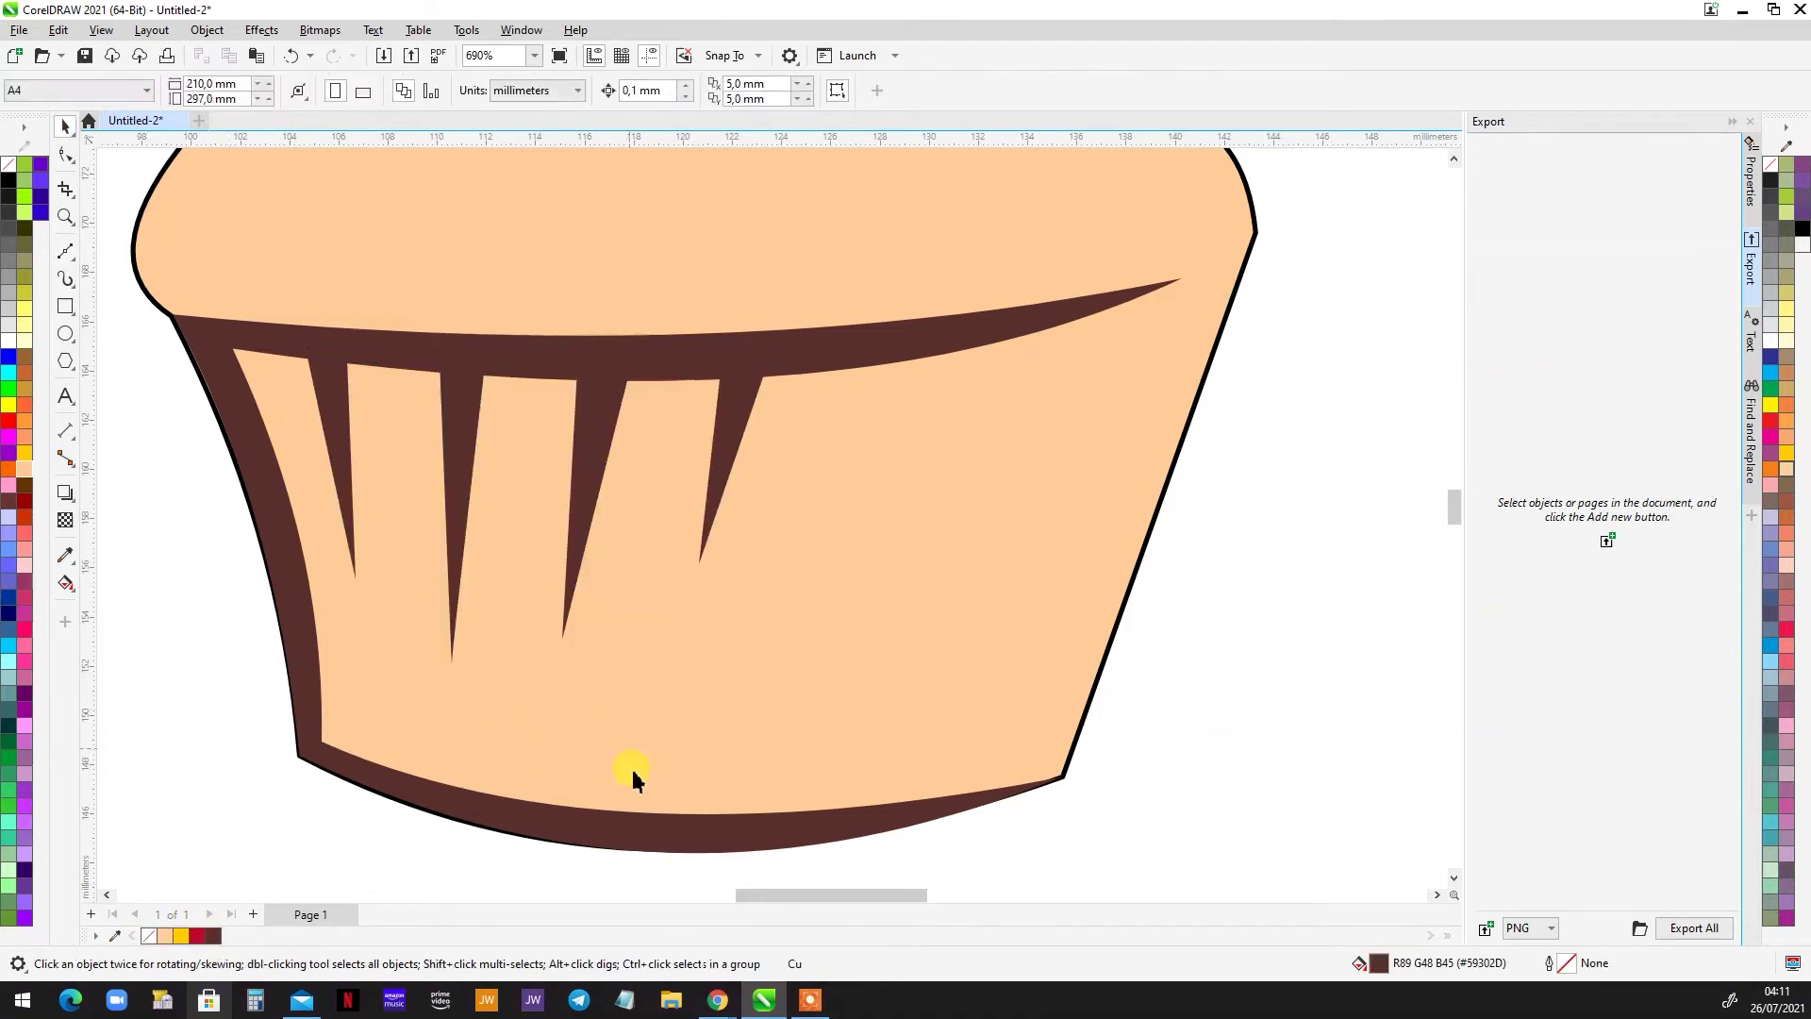
pyautogui.scroll(-5, 627, 768)
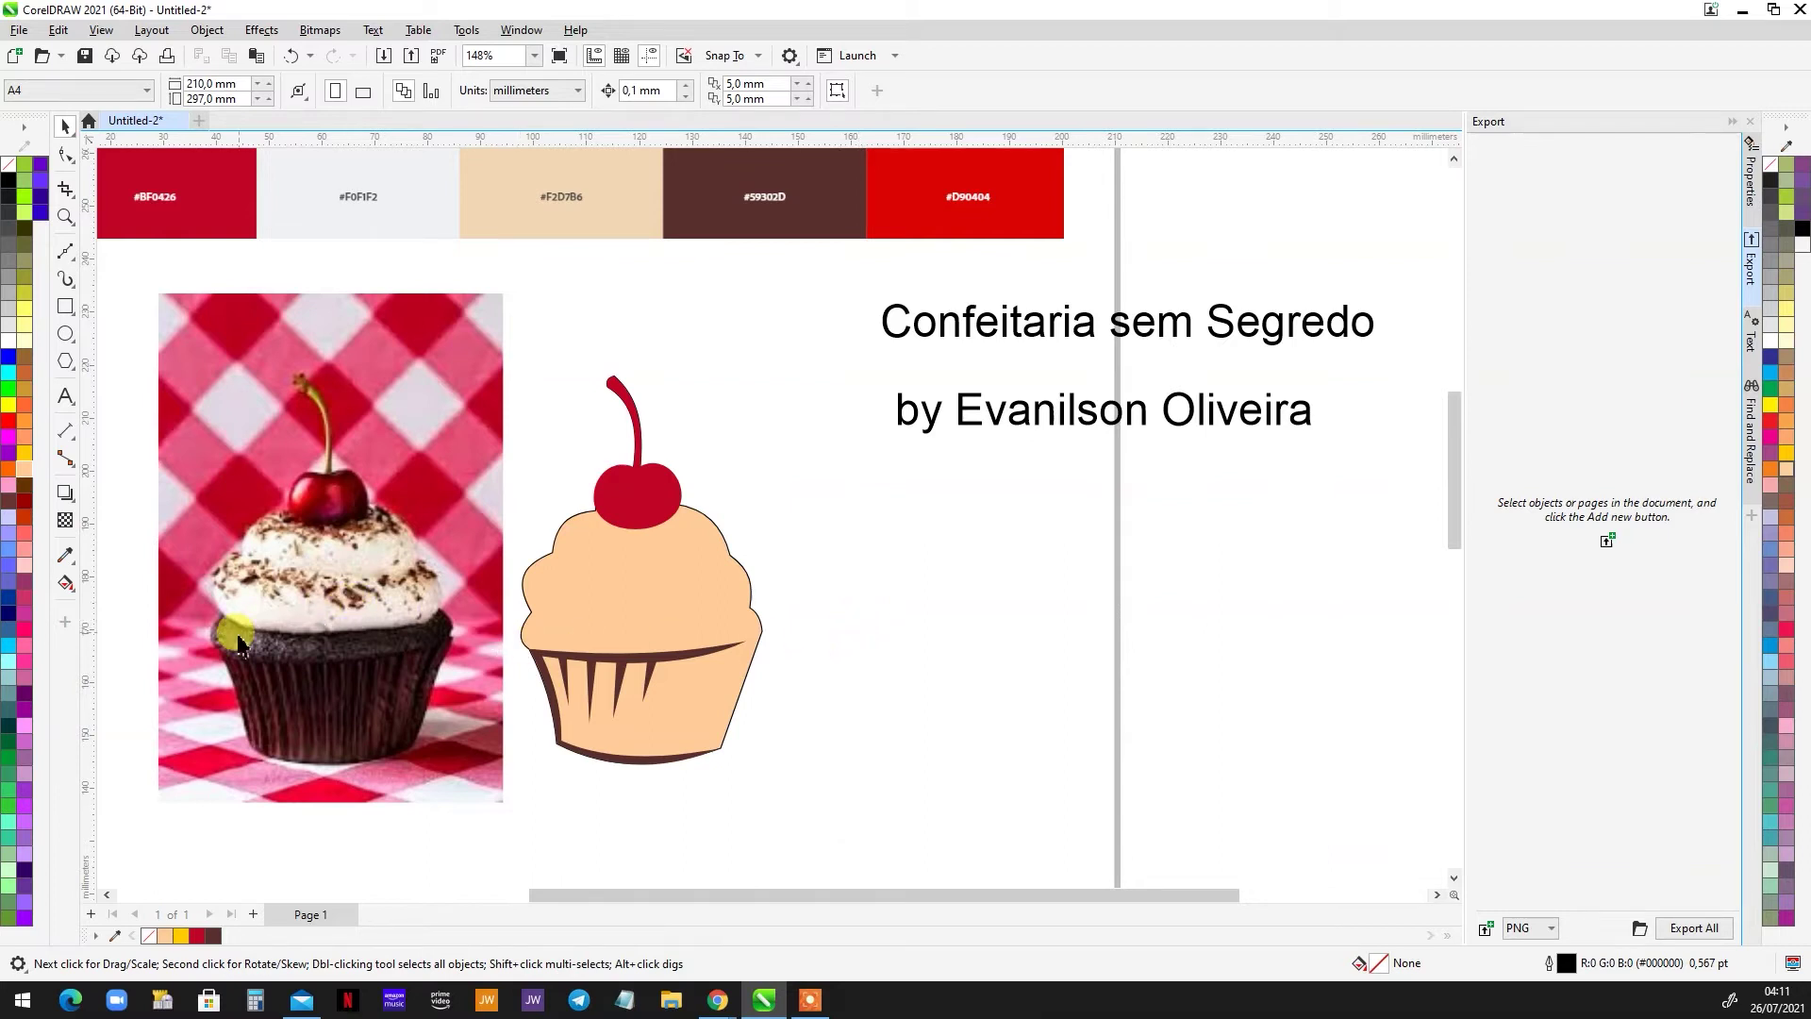
pyautogui.scroll(1, 651, 638)
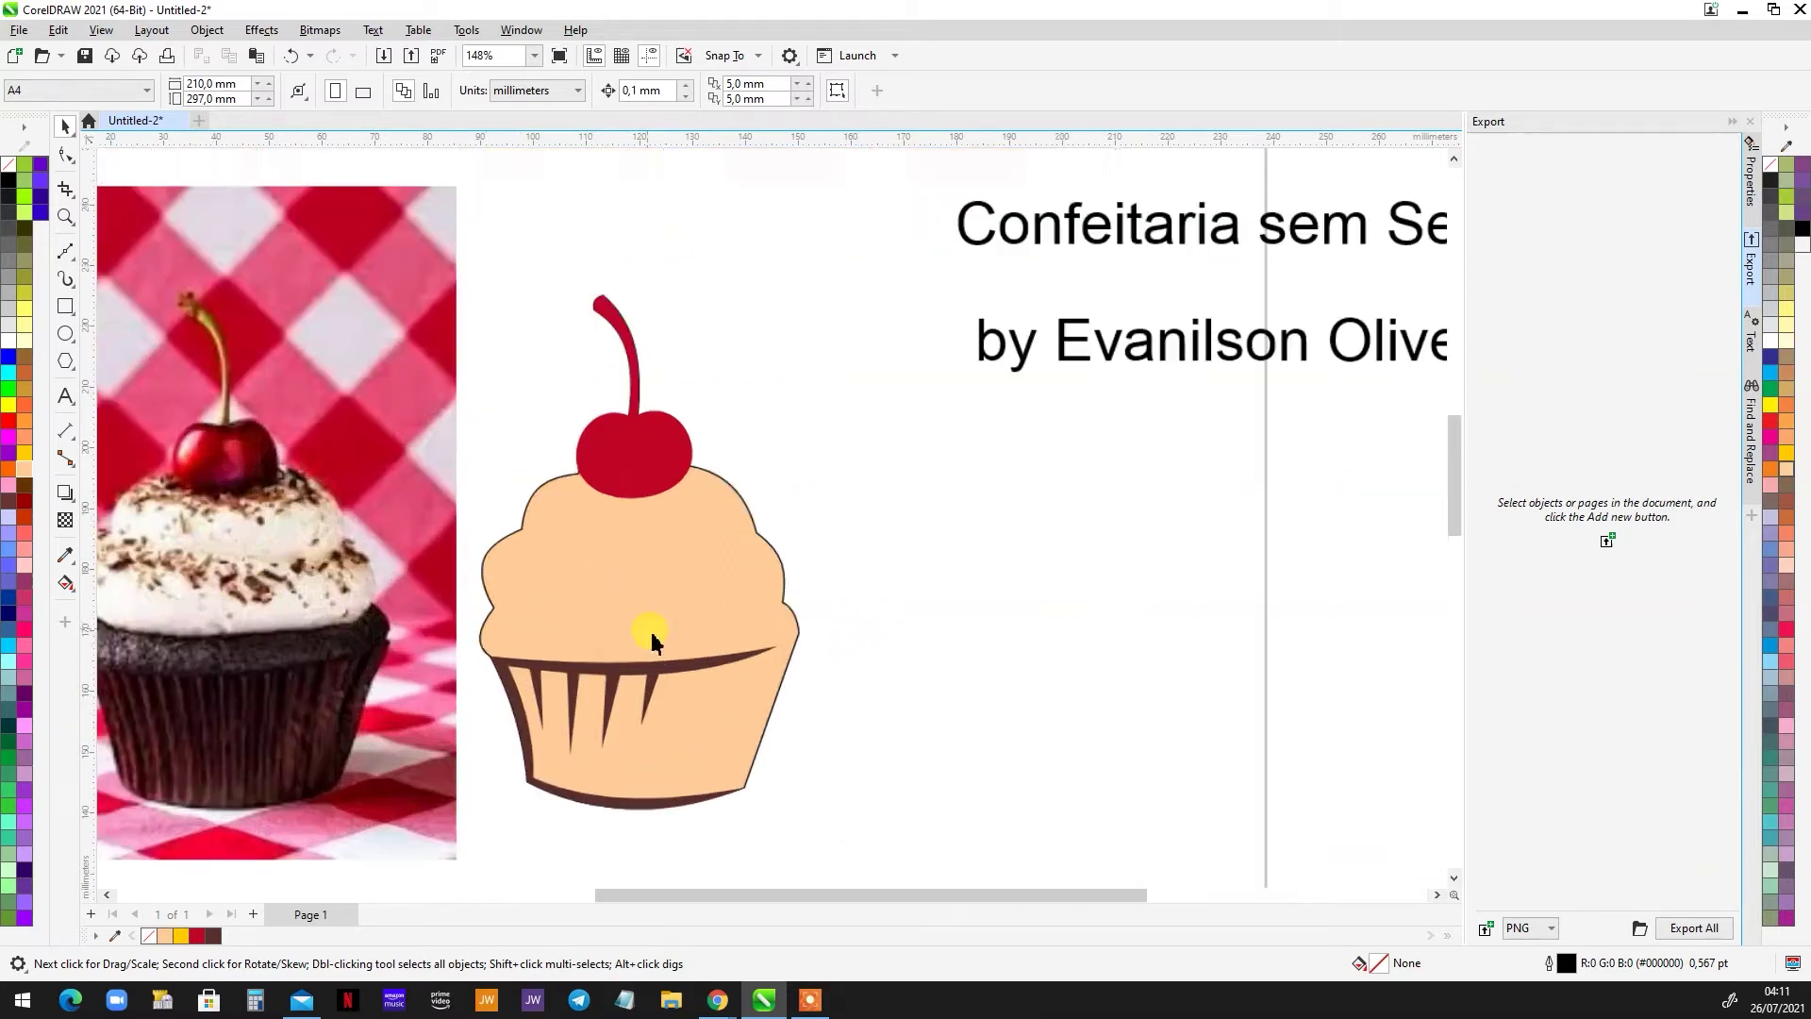
pyautogui.scroll(5, 653, 639)
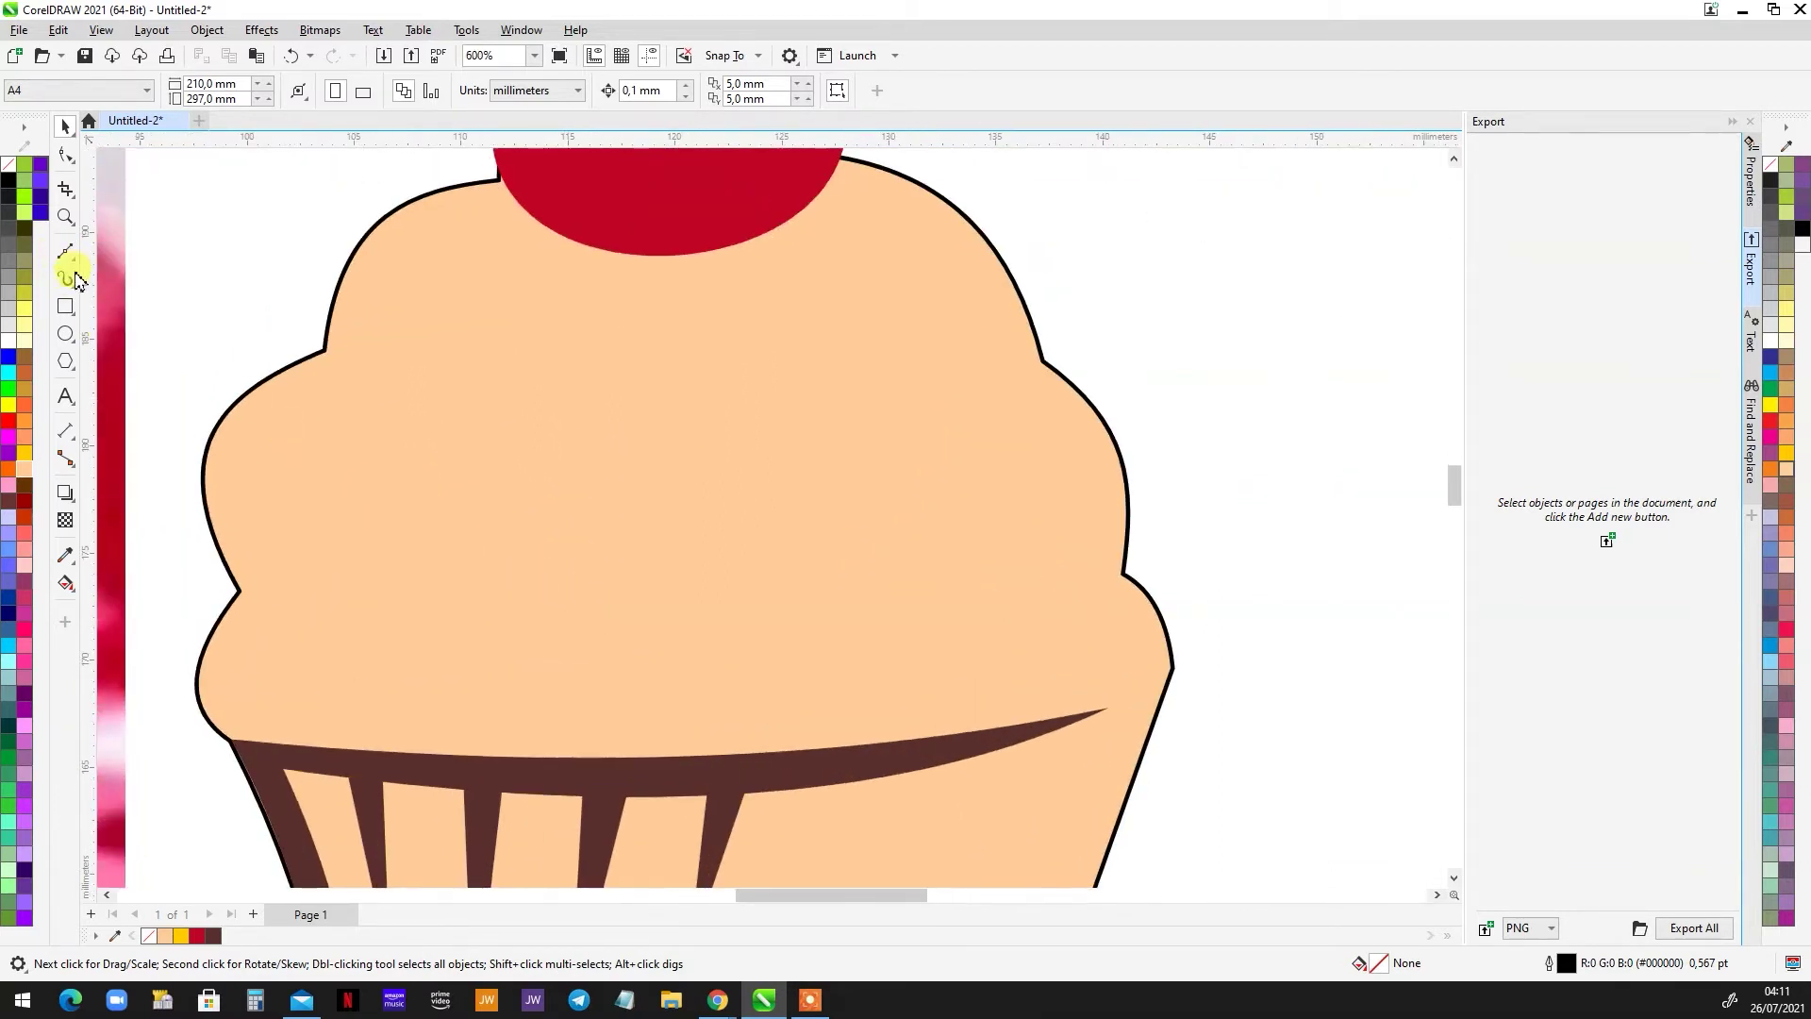
# Step: Freehand-draw a looping swirl across the frosting, ending near its starting point
pyautogui.click(70, 288)
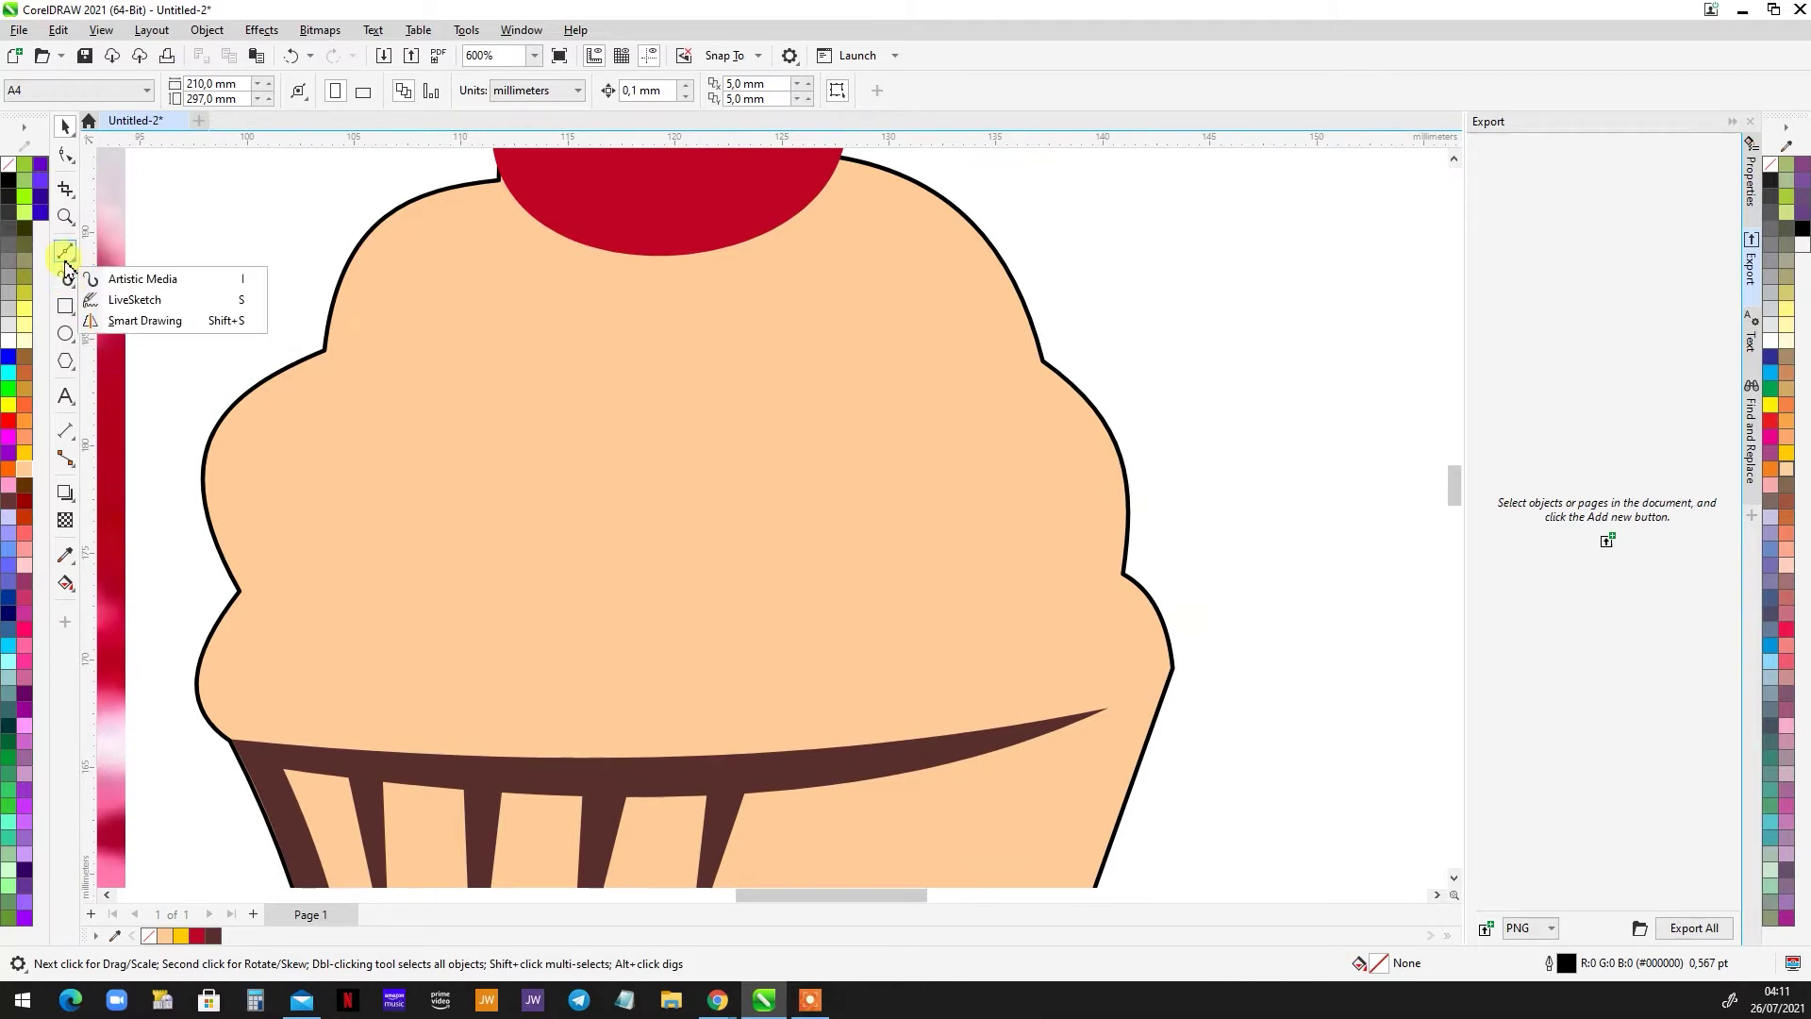
pyautogui.click(70, 261)
pyautogui.click(128, 253)
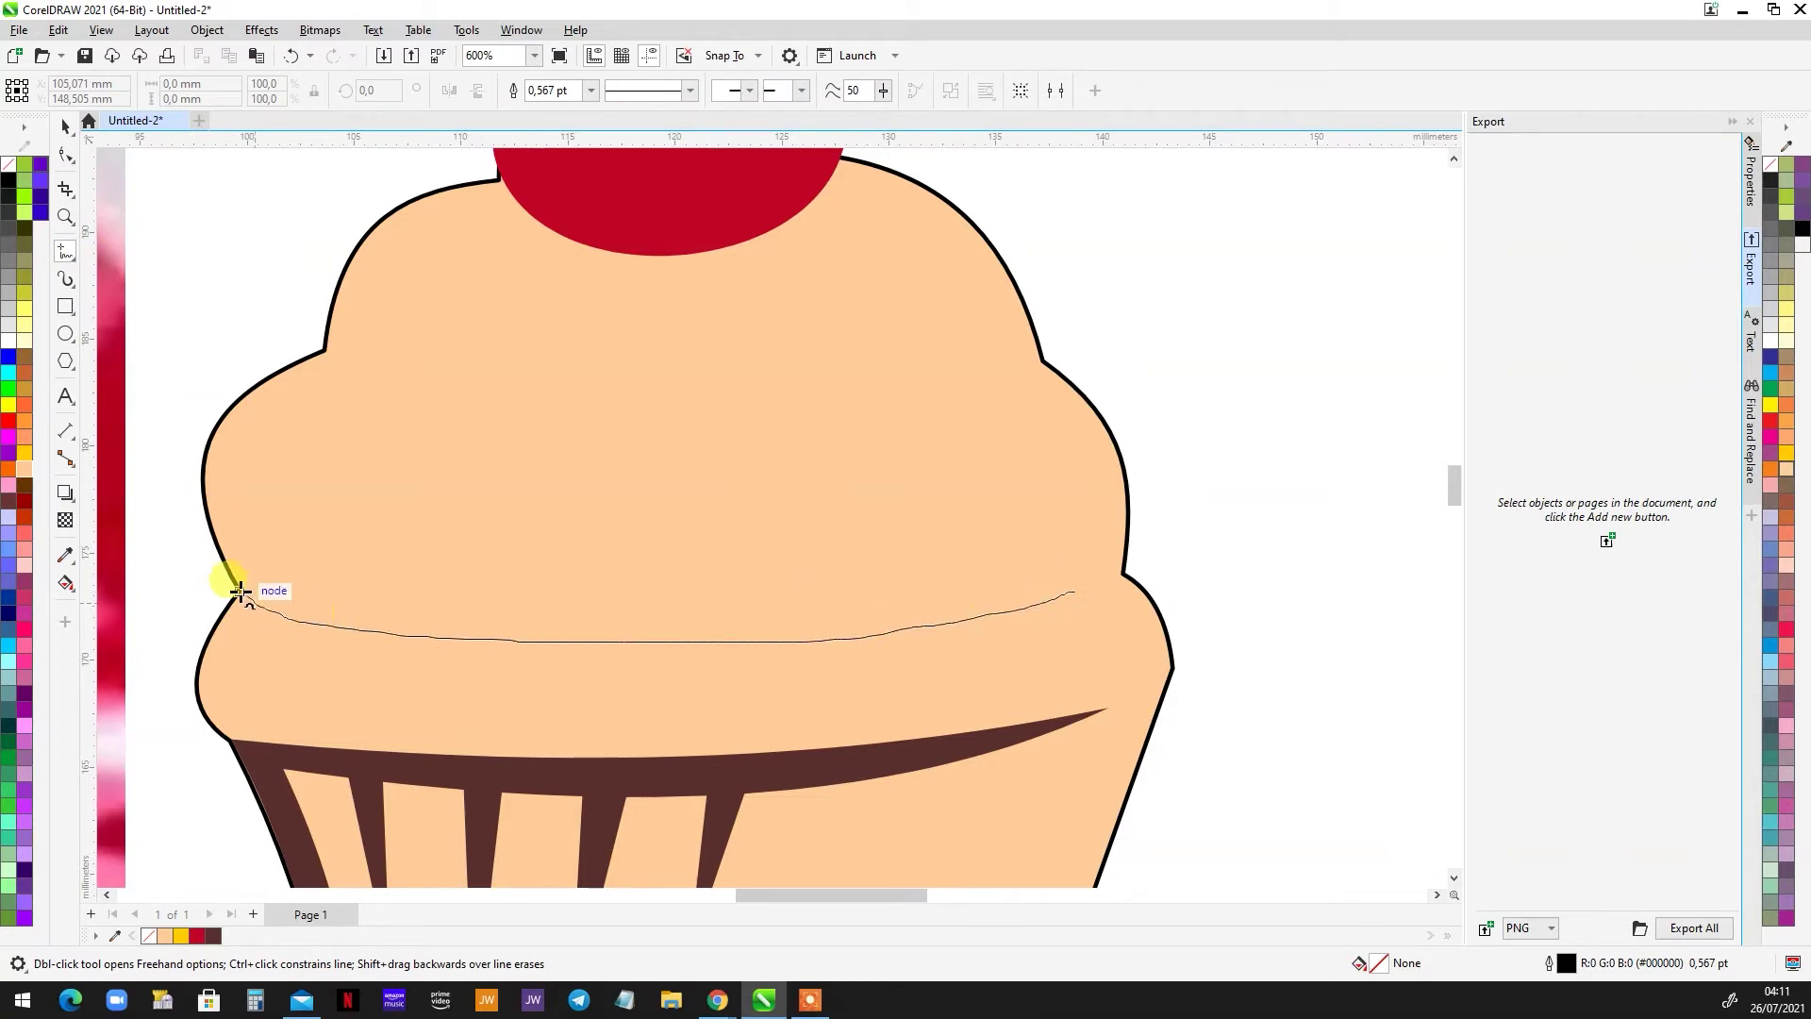
pyautogui.moveTo(241, 591)
pyautogui.mouseDown()
pyautogui.moveTo(221, 476)
pyautogui.moveTo(253, 414)
pyautogui.moveTo(311, 370)
pyautogui.moveTo(340, 374)
pyautogui.moveTo(335, 296)
pyautogui.moveTo(358, 254)
pyautogui.moveTo(376, 347)
pyautogui.mouseUp()
pyautogui.moveTo(579, 384); pyautogui.dragTo(834, 386)
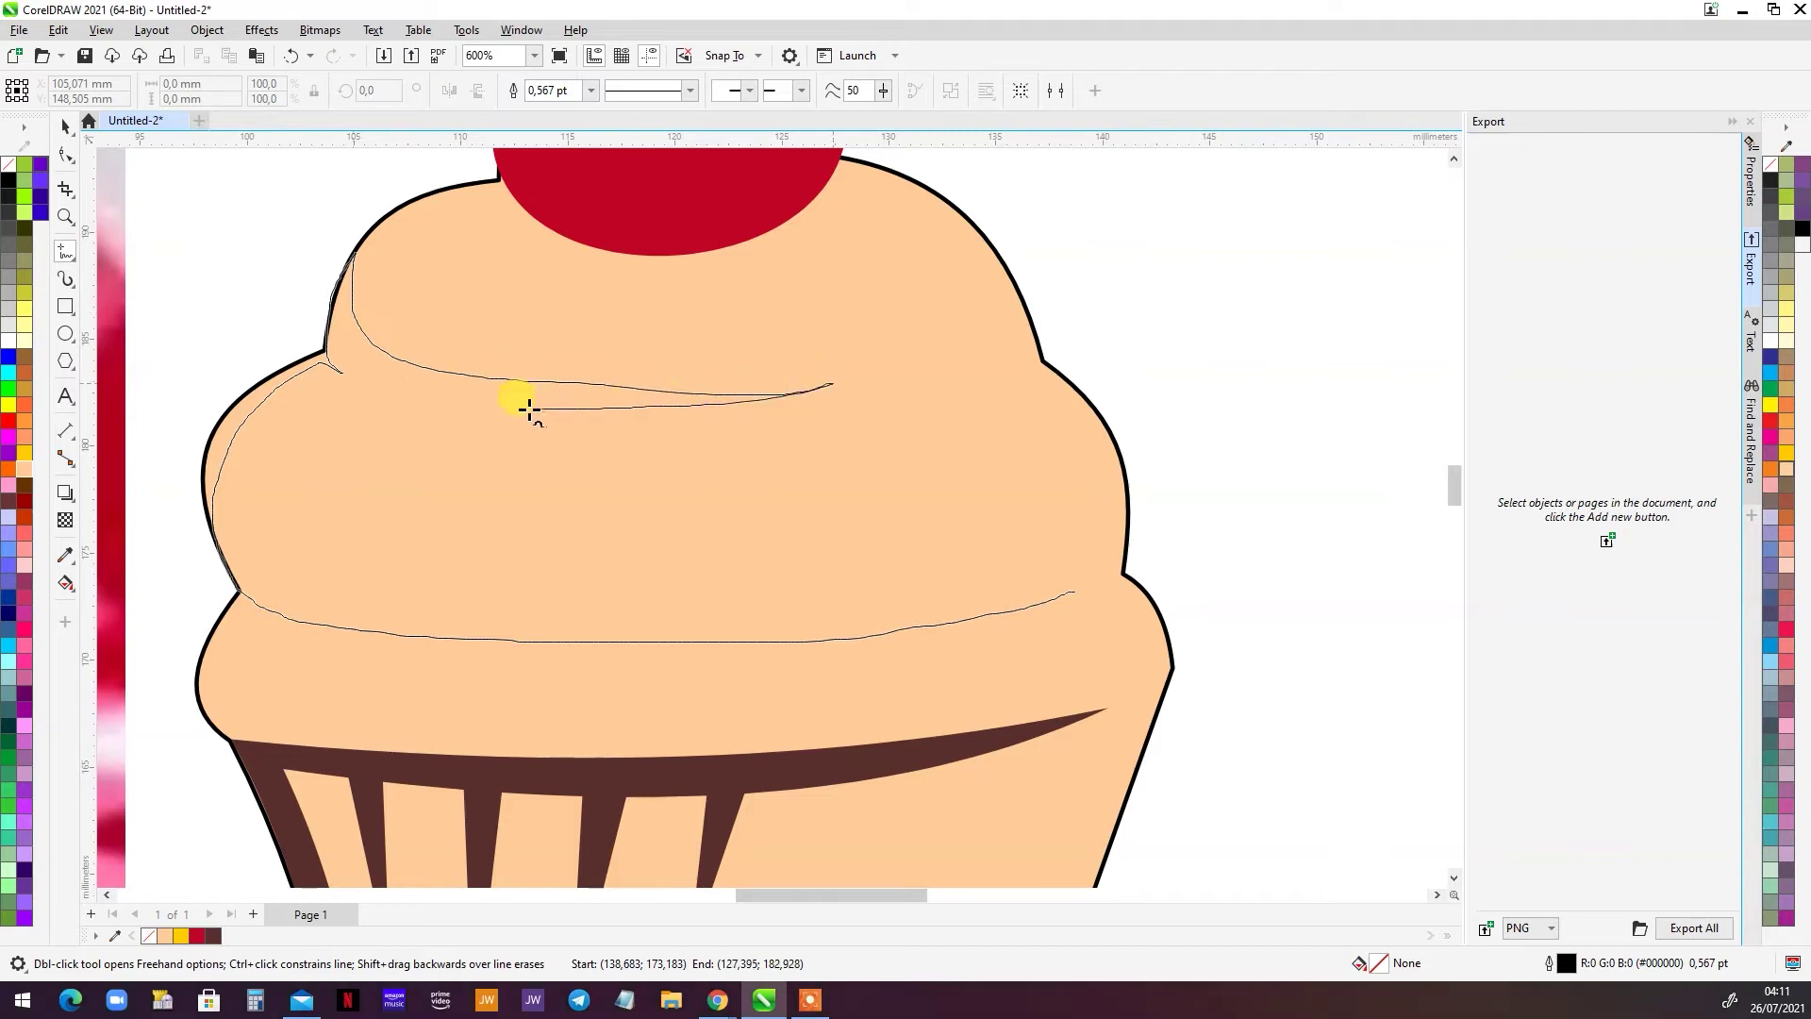
pyautogui.moveTo(327, 559); pyautogui.dragTo(542, 605)
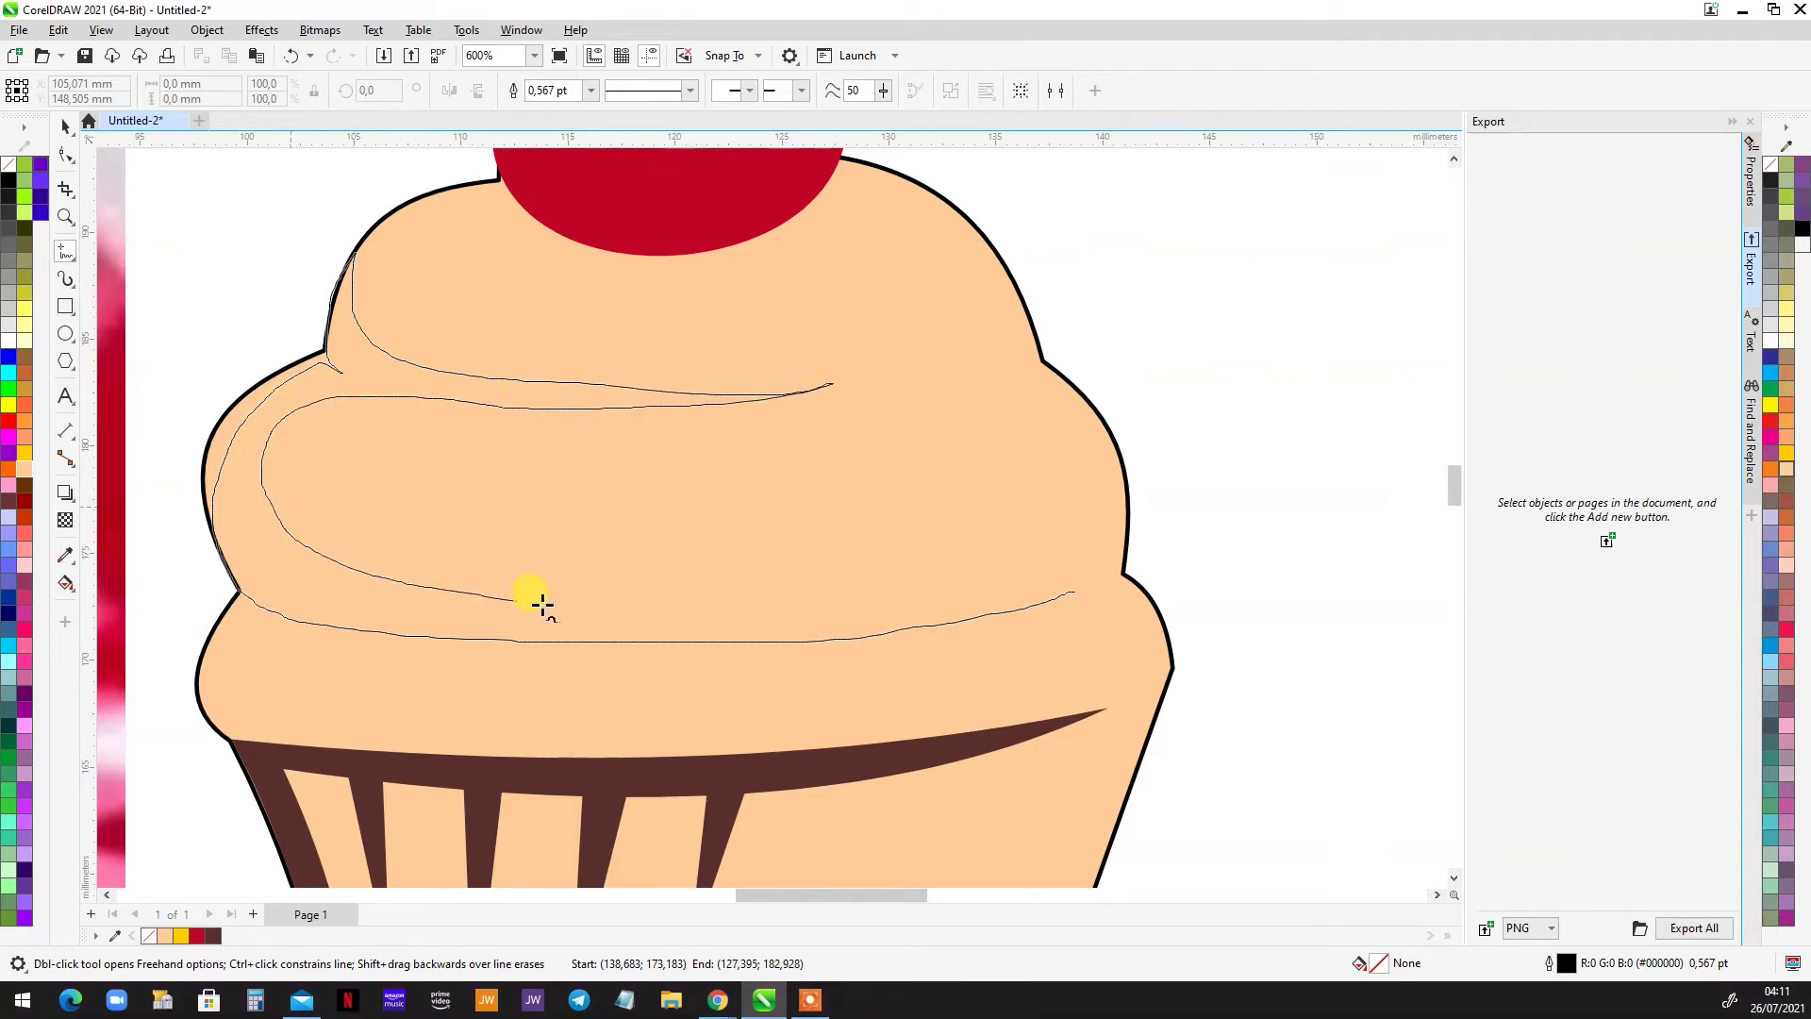
pyautogui.moveTo(1050, 600); pyautogui.dragTo(1073, 593)
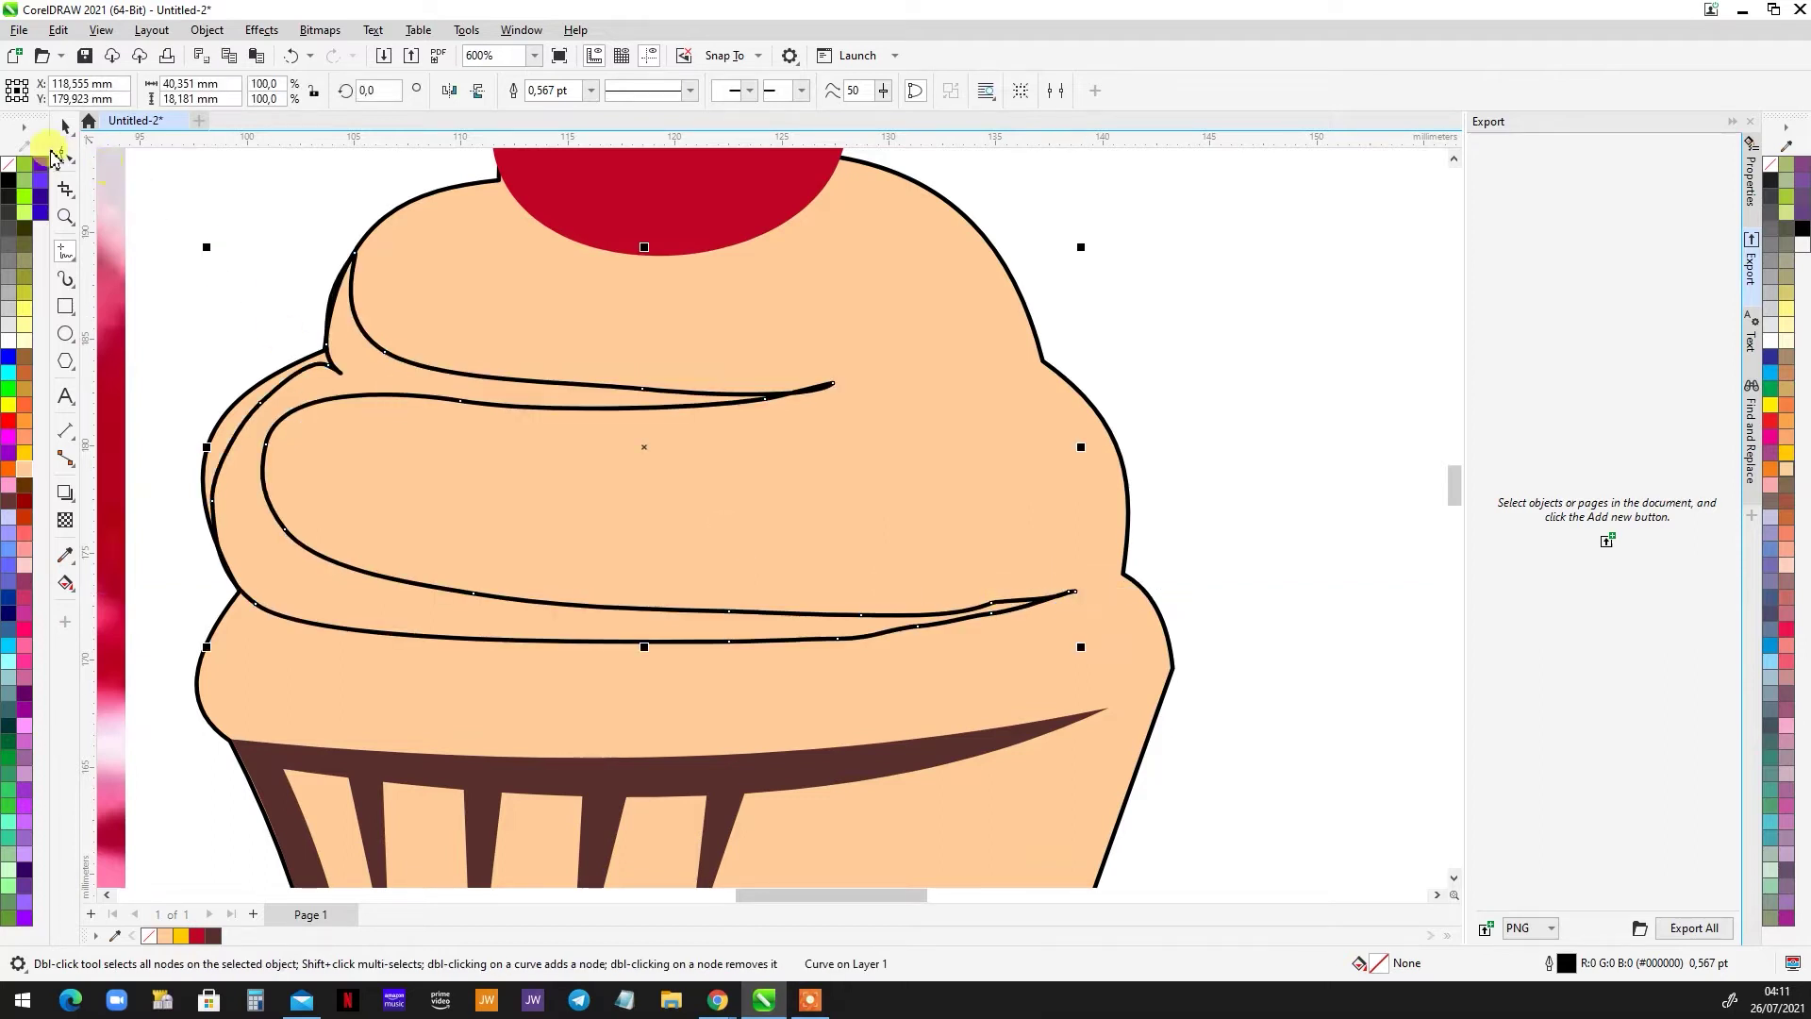
# Step: Delete the swirl's spike nodes and reshape its upper curve out to the frosting edge
pyautogui.click(62, 154)
pyautogui.scroll(3, 340, 471)
pyautogui.moveTo(184, 304); pyautogui.dragTo(436, 462)
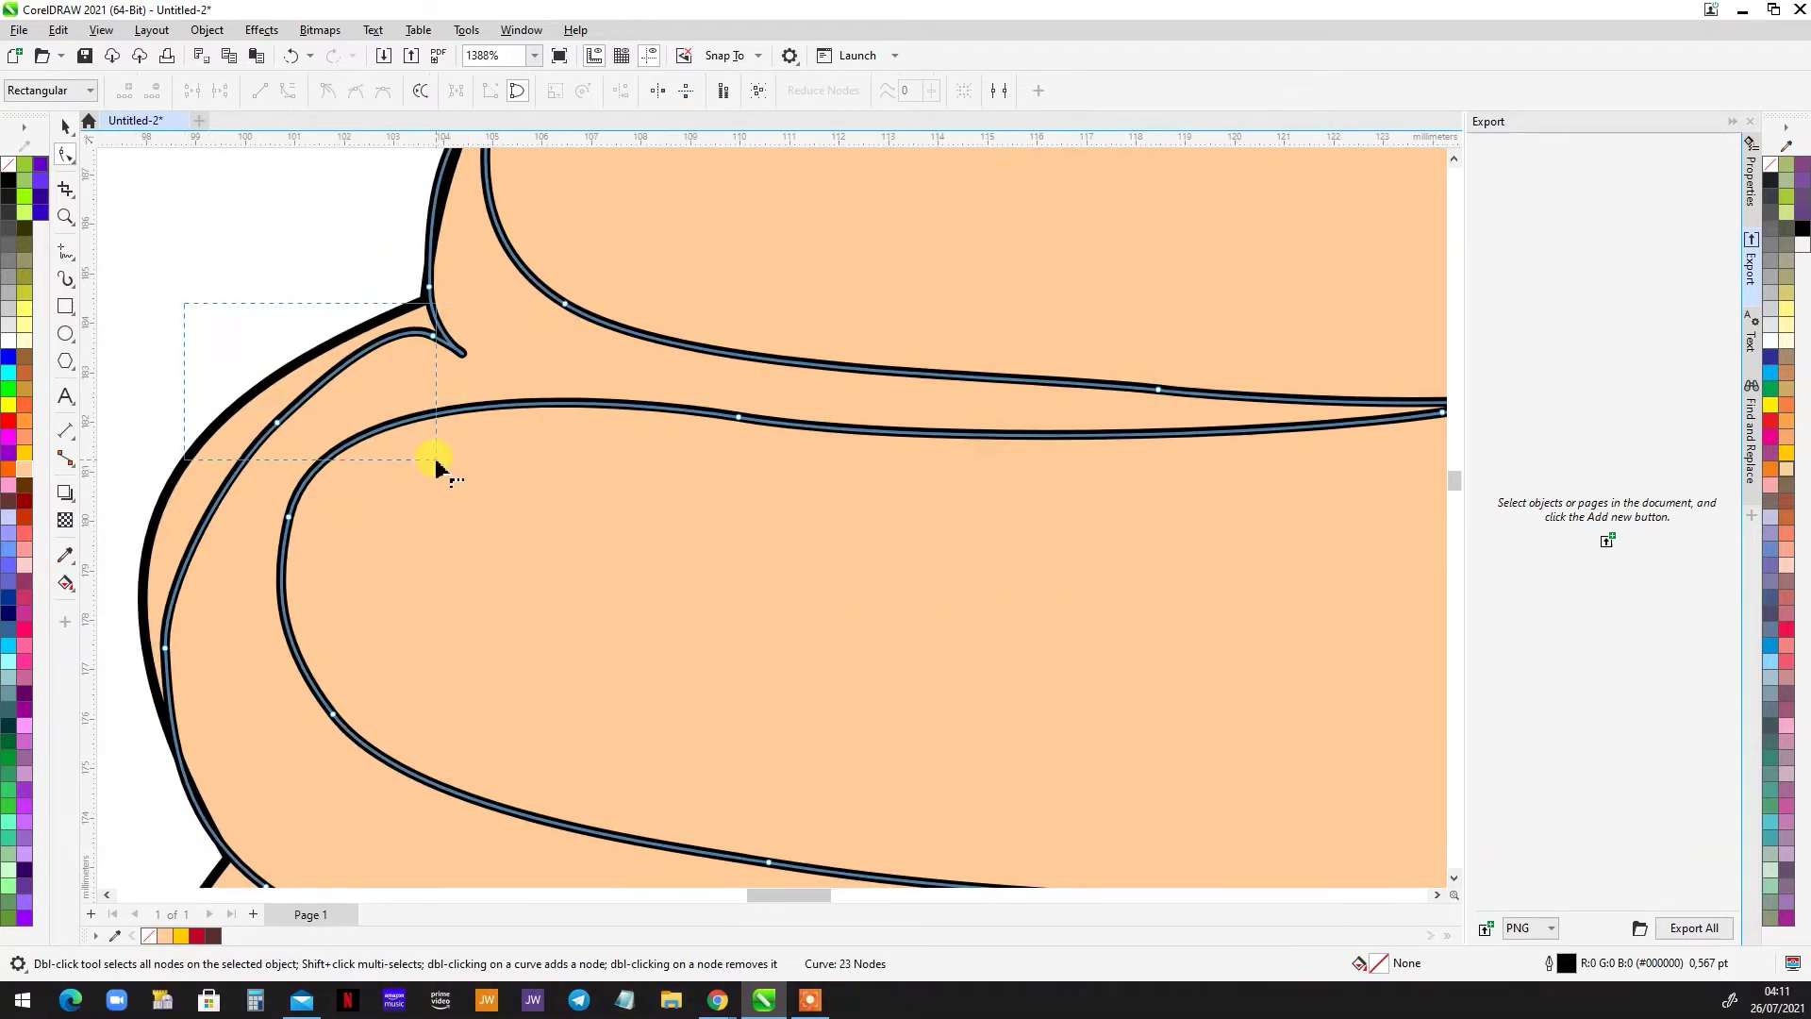
pyautogui.press('Delete')
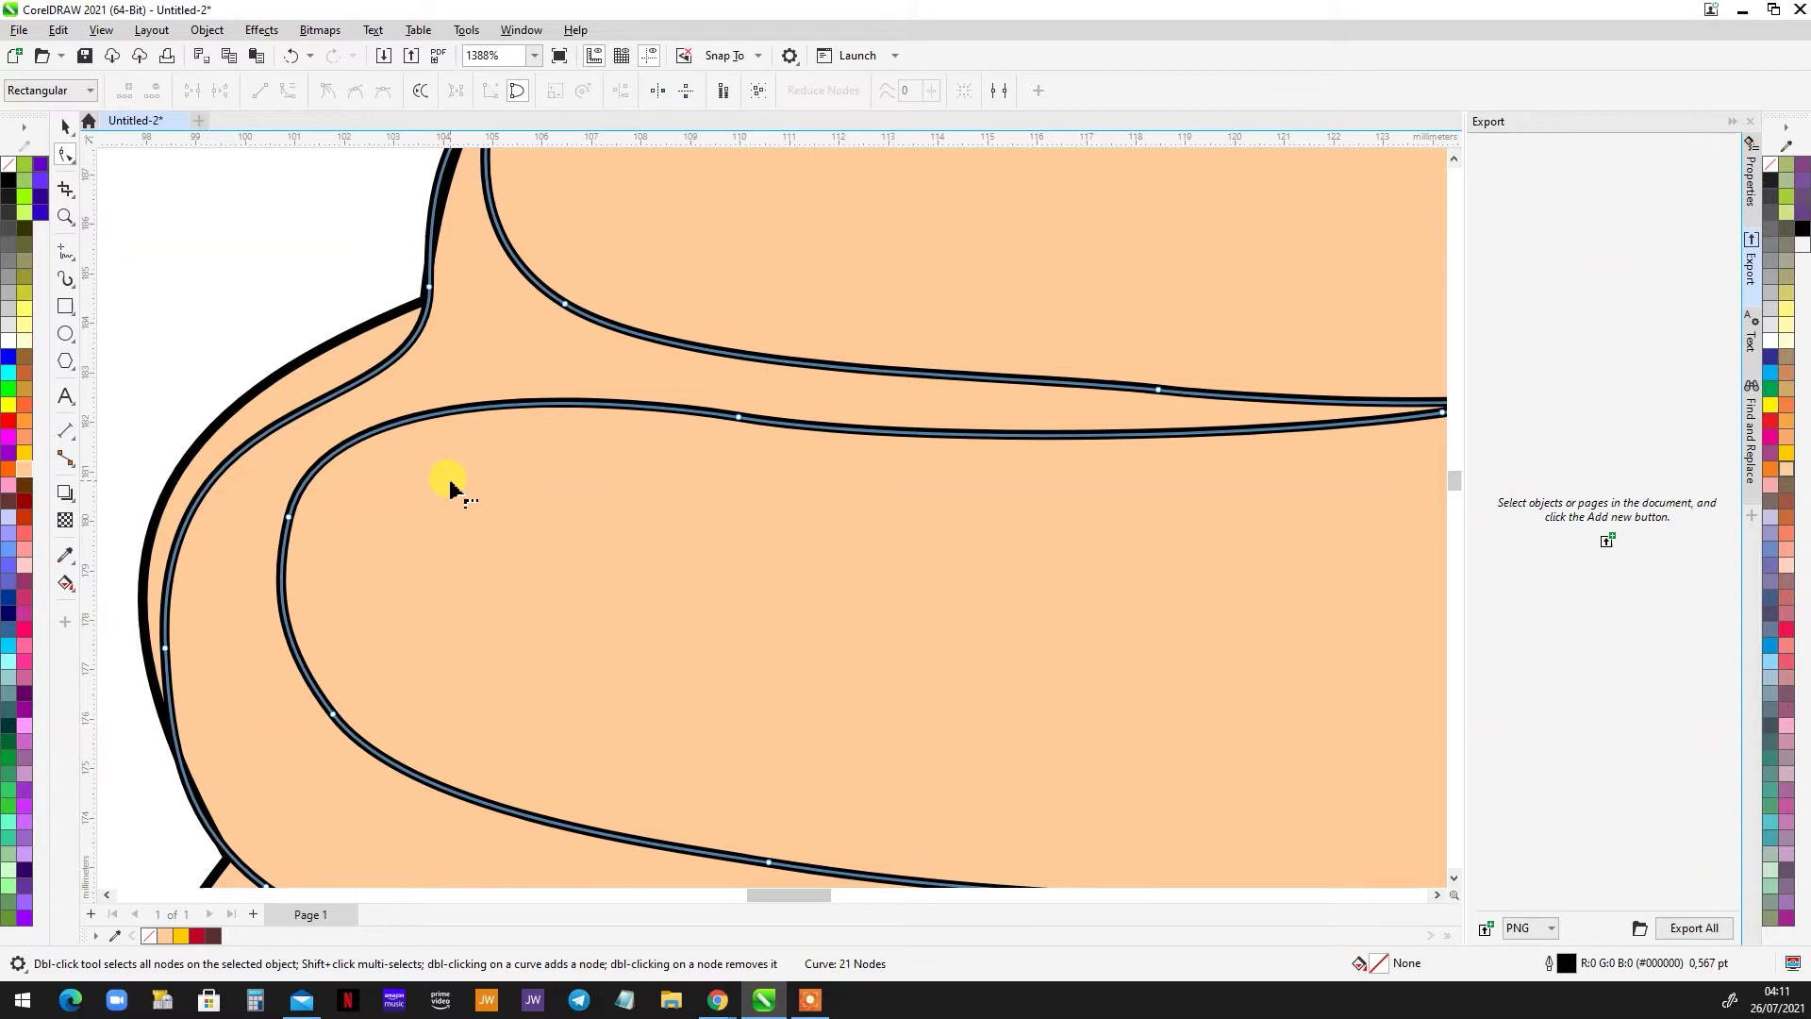
pyautogui.doubleClick(375, 371)
pyautogui.moveTo(375, 370); pyautogui.dragTo(342, 336)
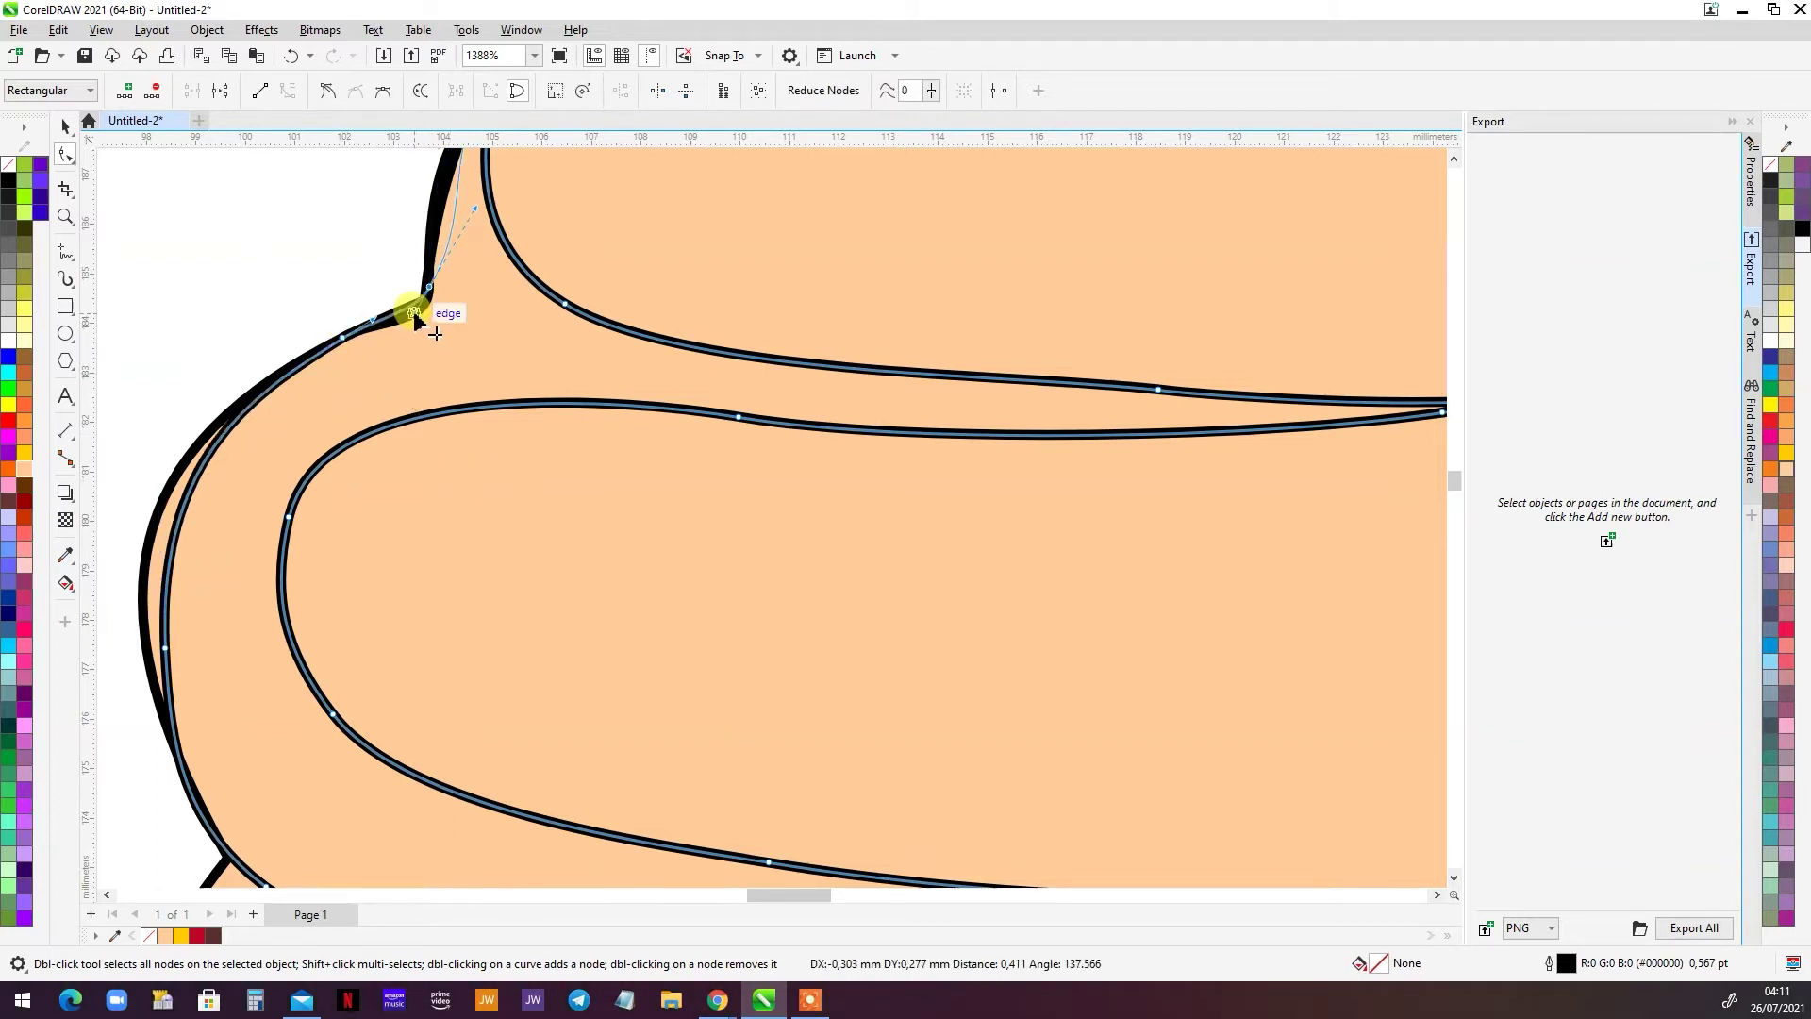
pyautogui.scroll(-2, 434, 367)
pyautogui.scroll(2, 434, 368)
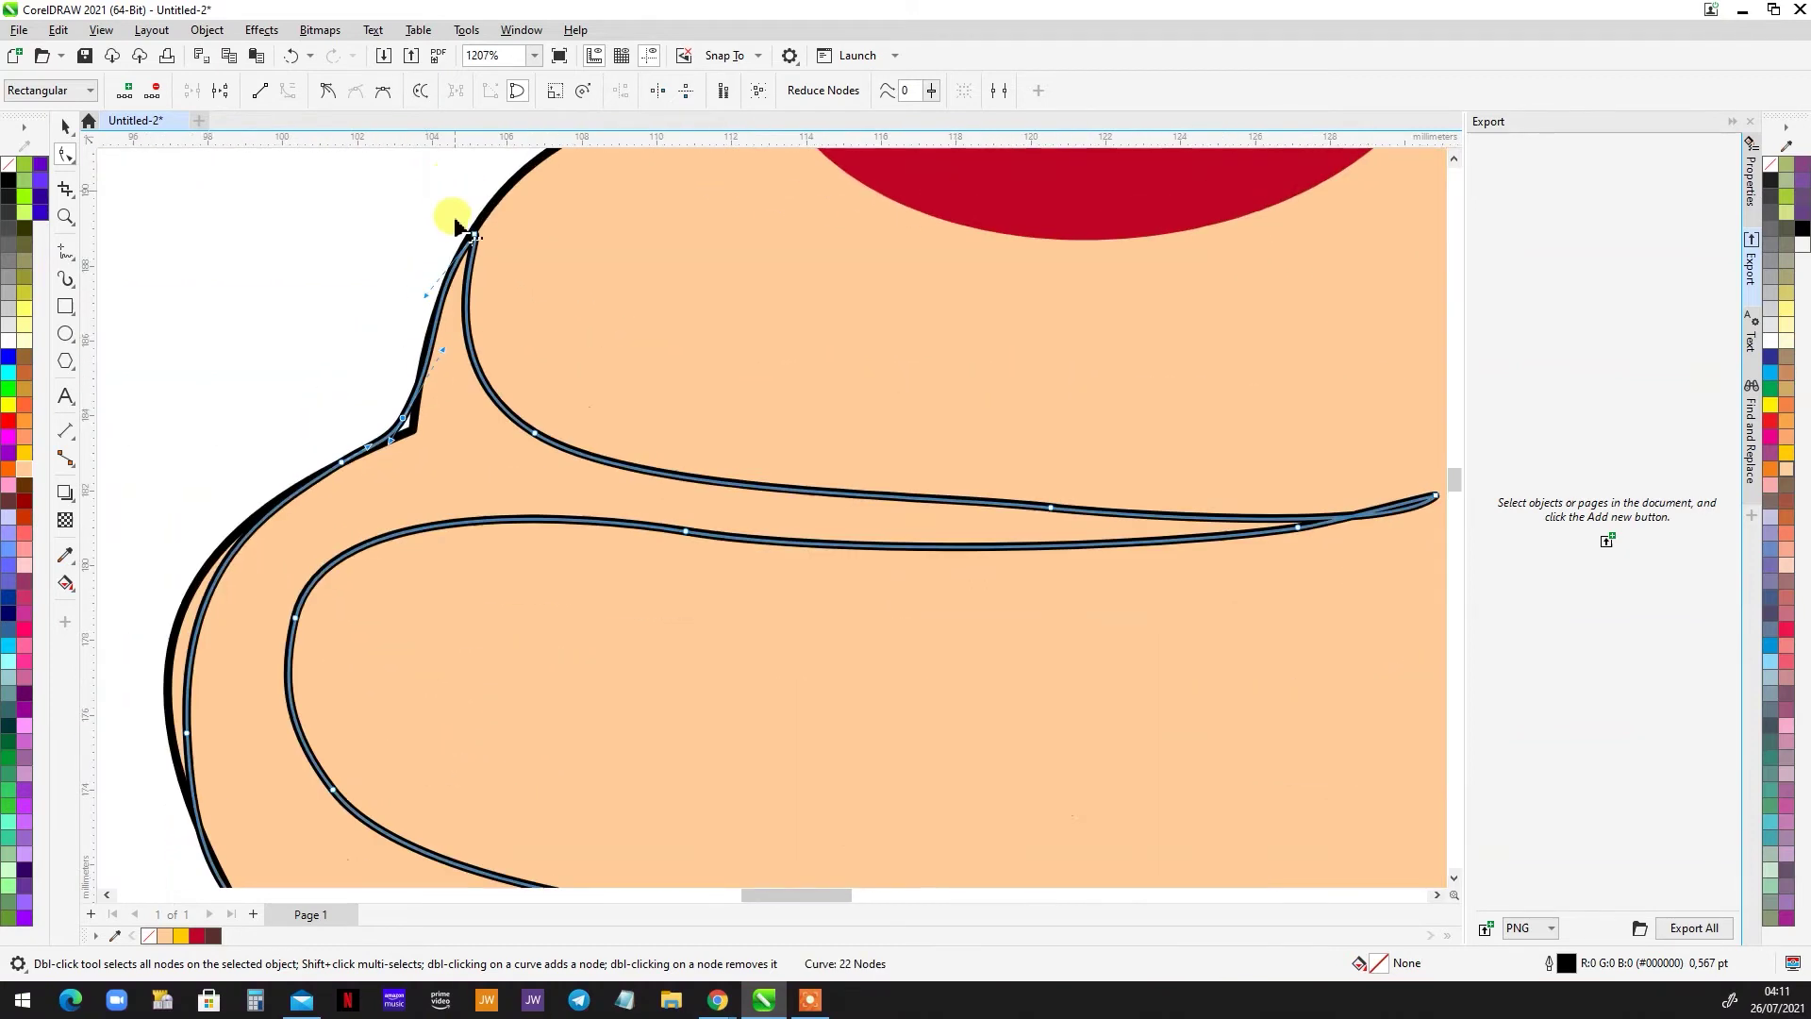
pyautogui.moveTo(334, 485); pyautogui.dragTo(292, 371)
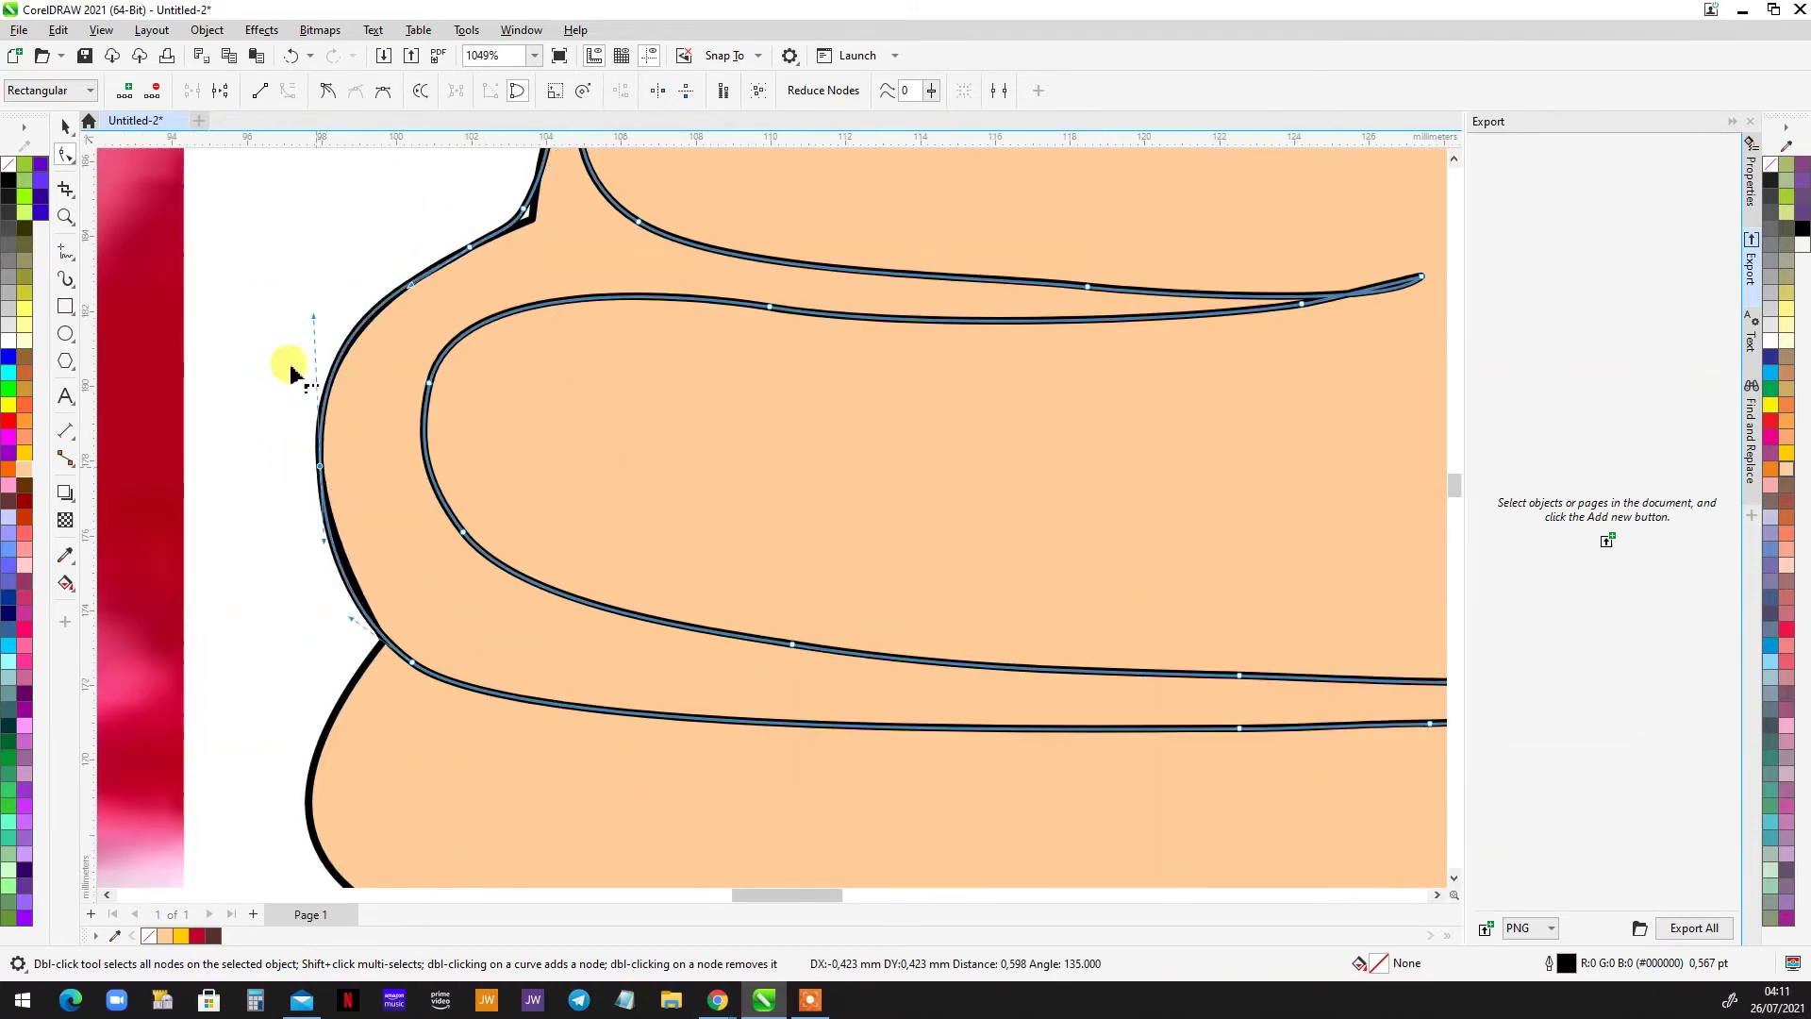
pyautogui.scroll(-2, 739, 481)
# Step: Delete the lower swirl nodes and taper the lower curve down to the frosting's right edge
pyautogui.moveTo(583, 418); pyautogui.dragTo(1002, 573)
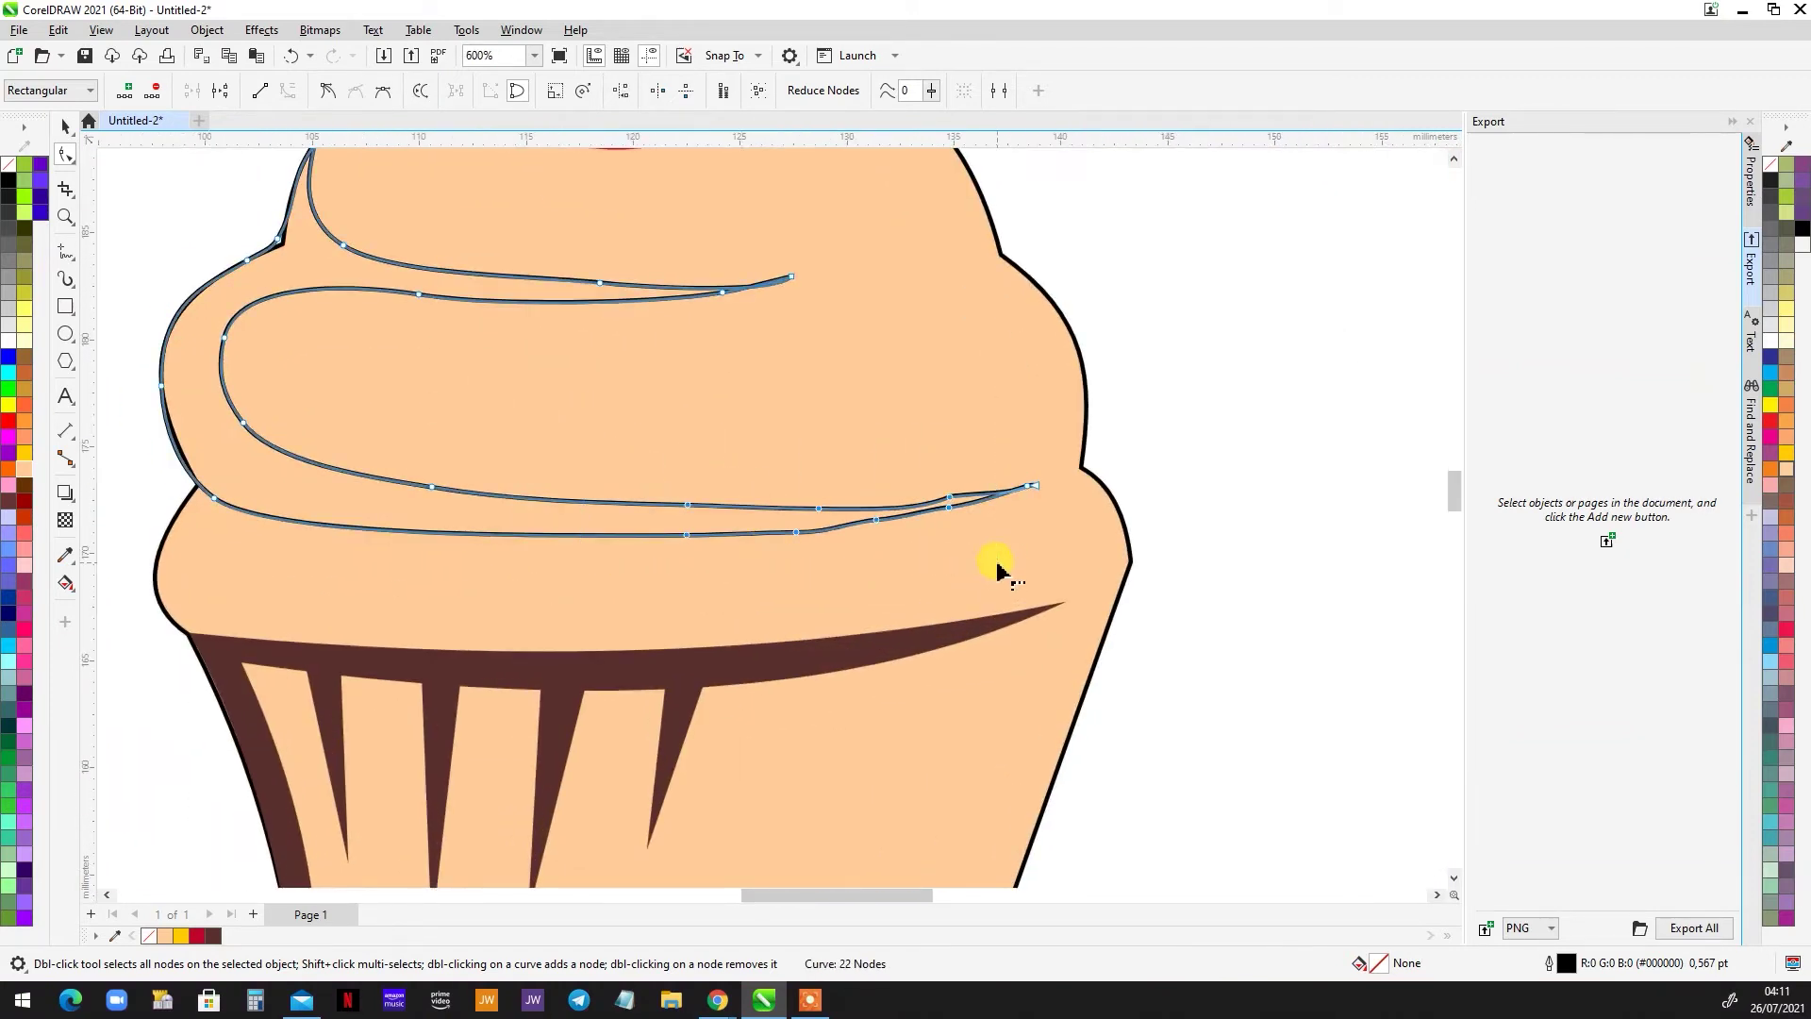
pyautogui.press('Delete')
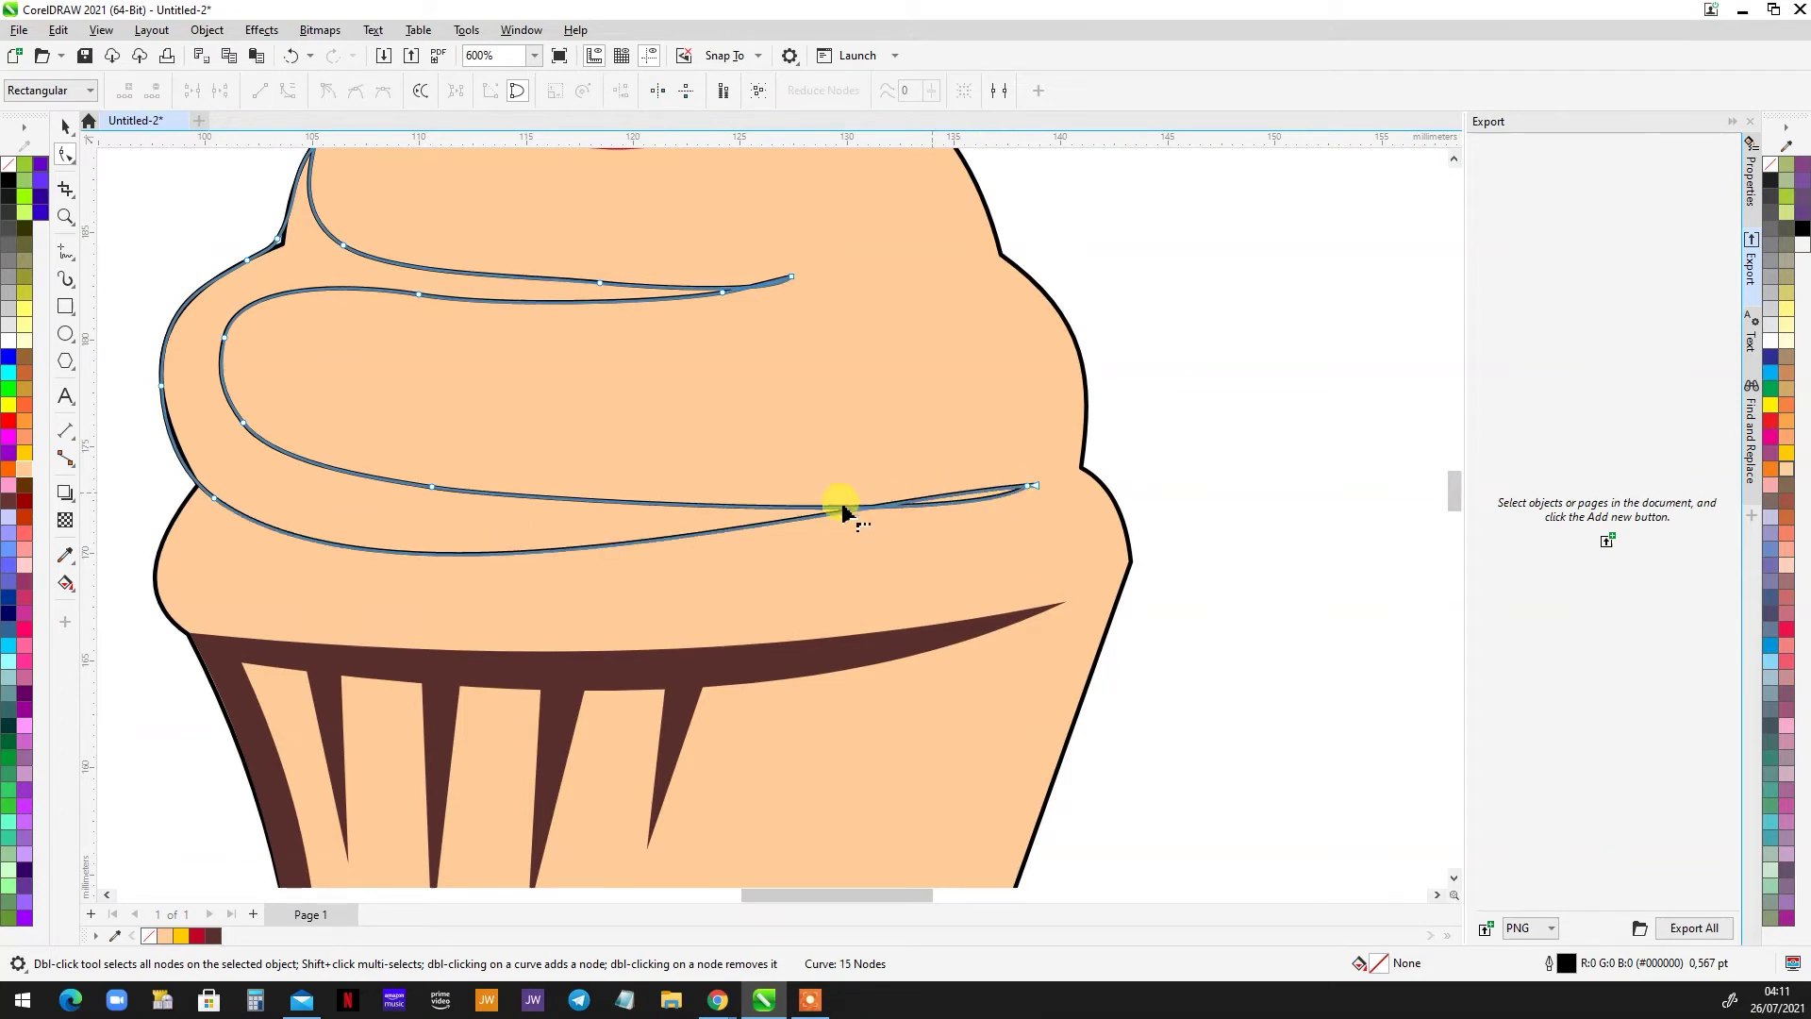
pyautogui.doubleClick(471, 556)
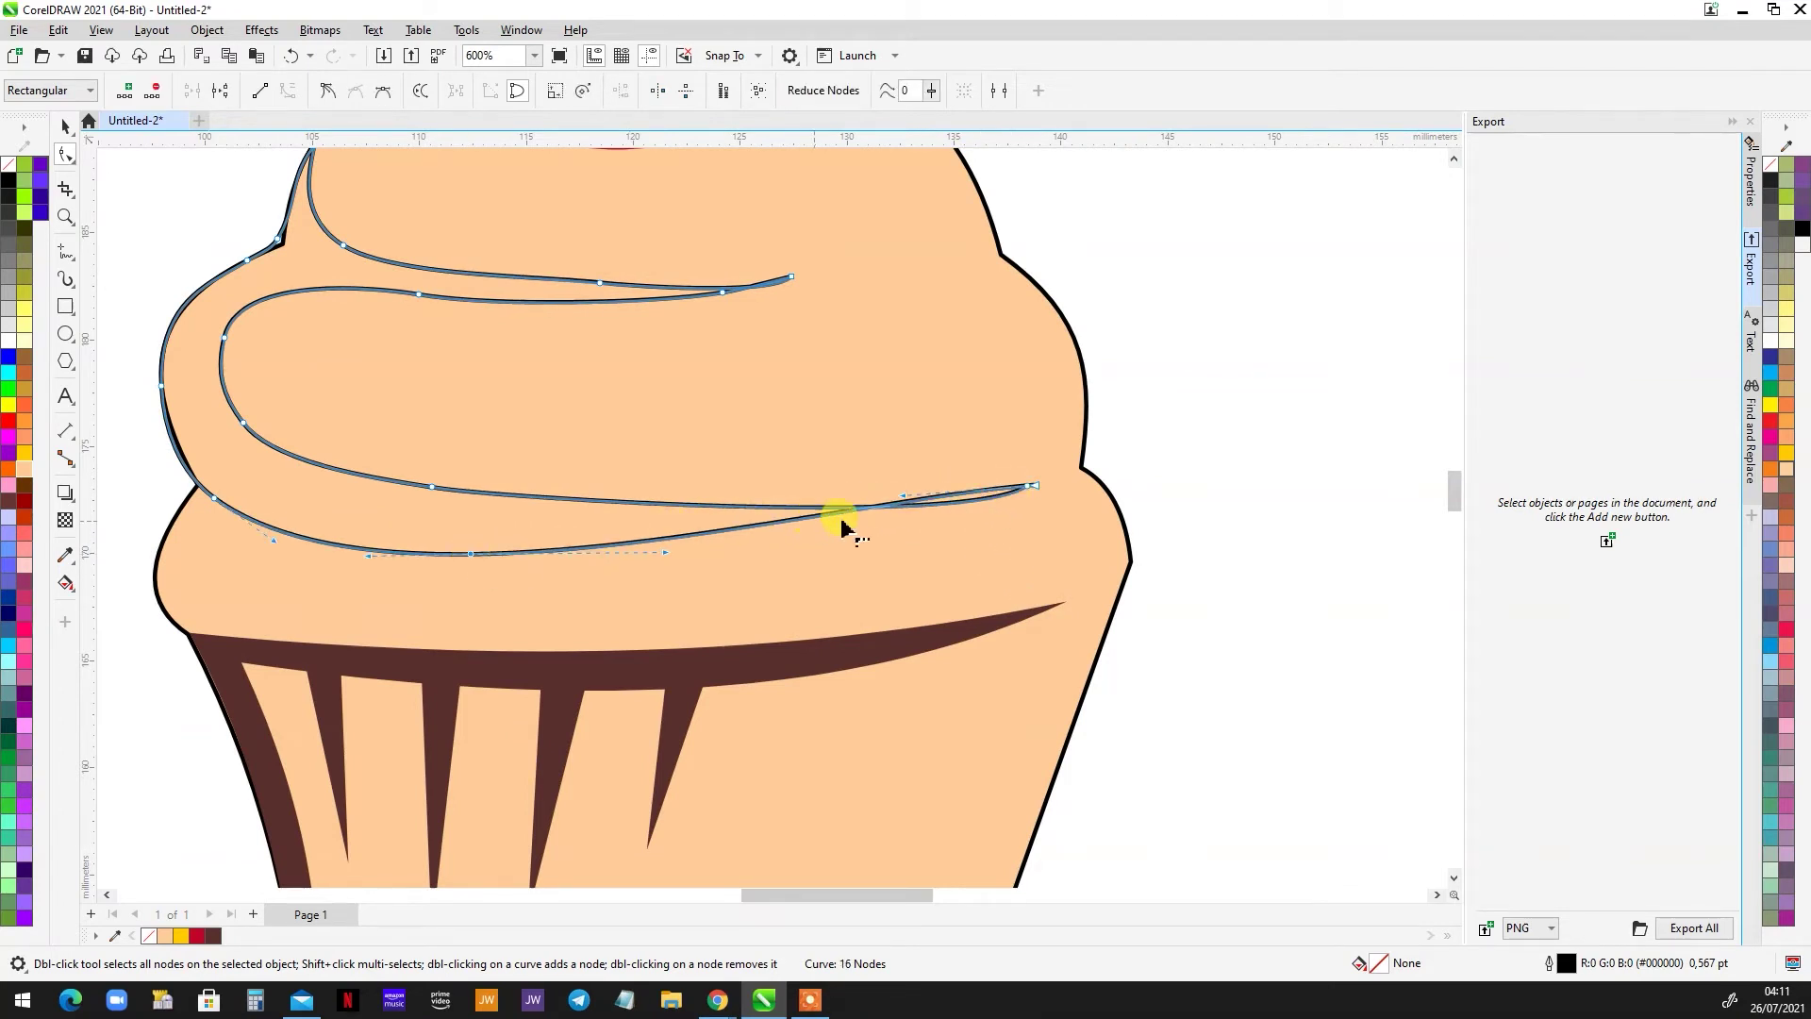
pyautogui.moveTo(904, 500); pyautogui.dragTo(941, 562)
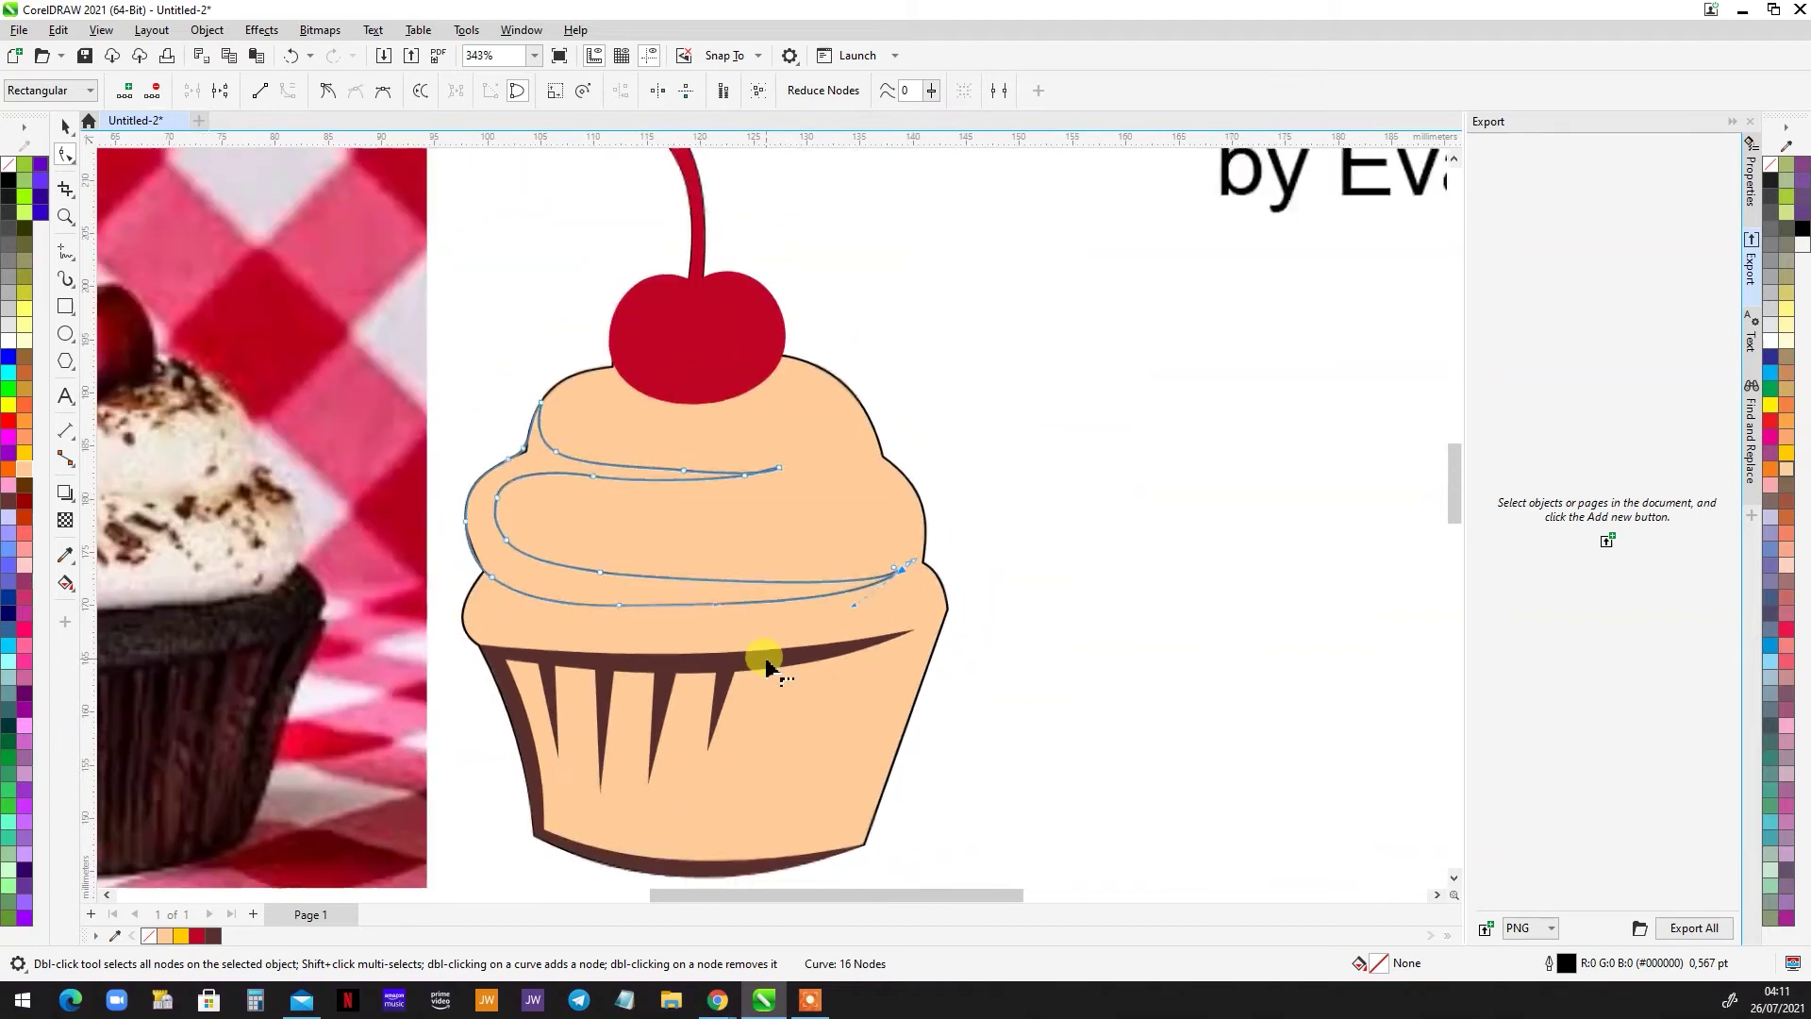
pyautogui.scroll(-2, 760, 659)
pyautogui.scroll(1, 649, 429)
pyautogui.click(66, 128)
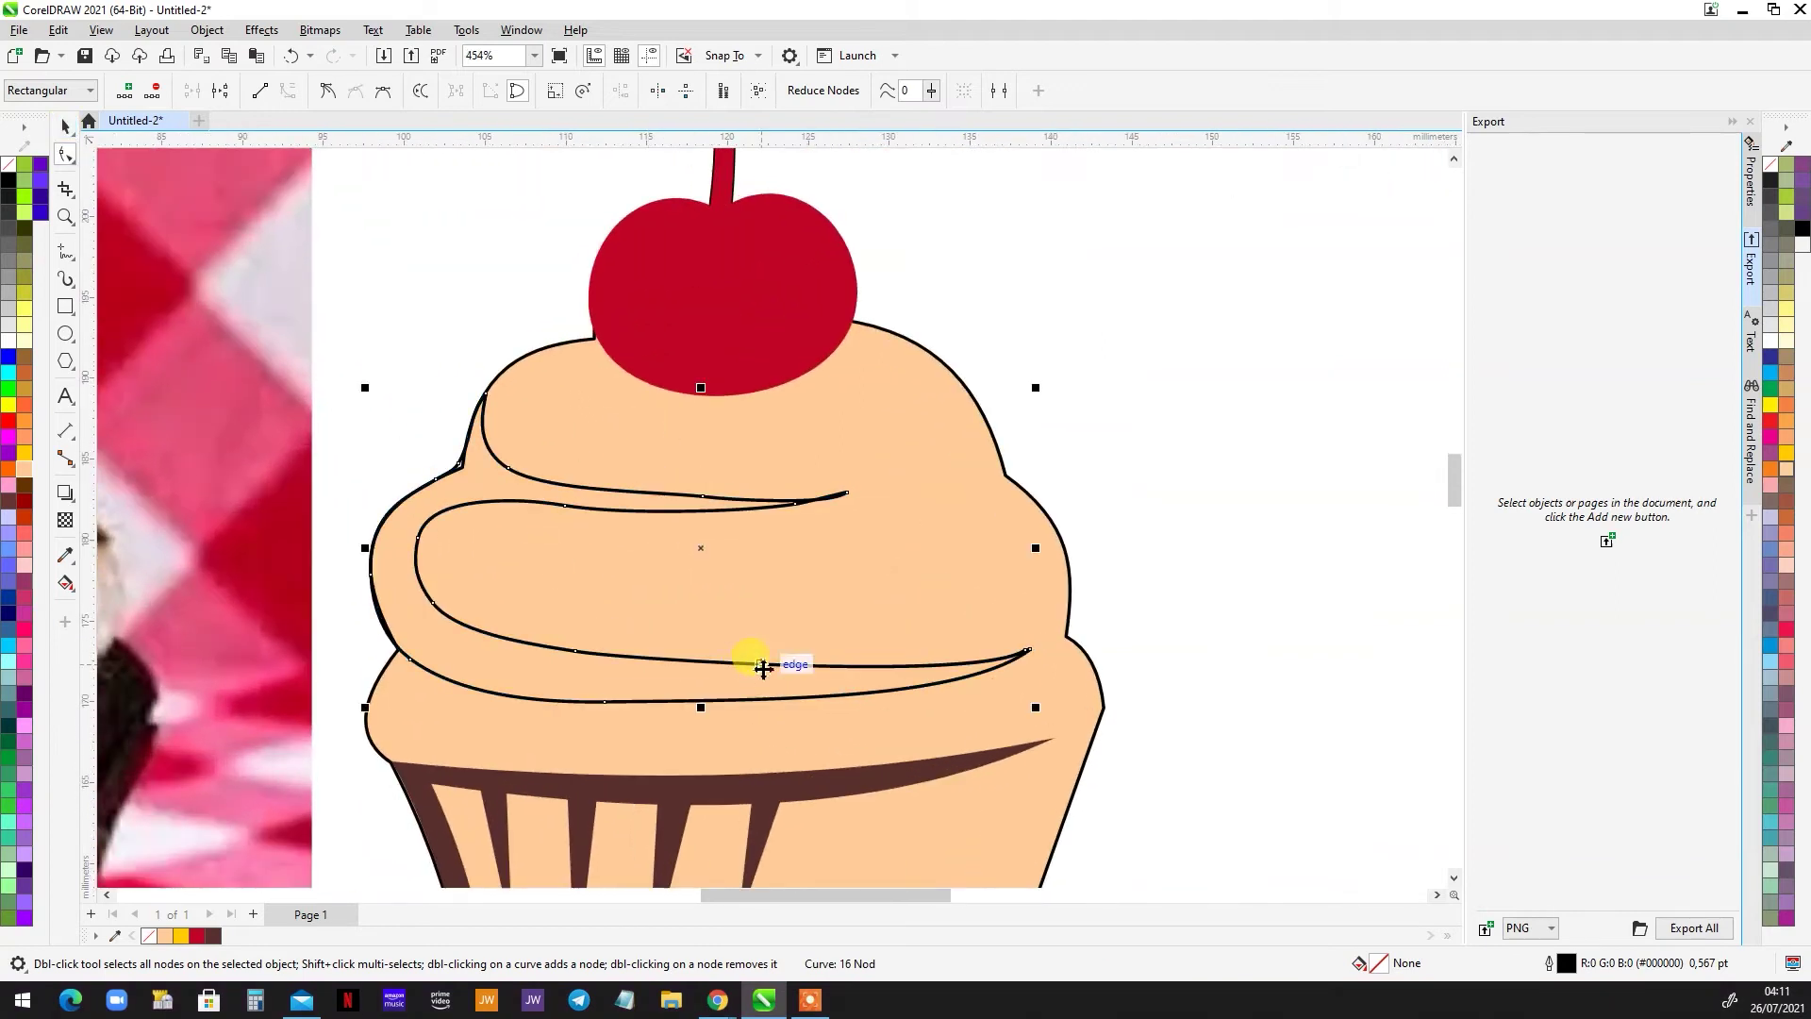
pyautogui.scroll(-3, 748, 660)
pyautogui.scroll(1, 728, 462)
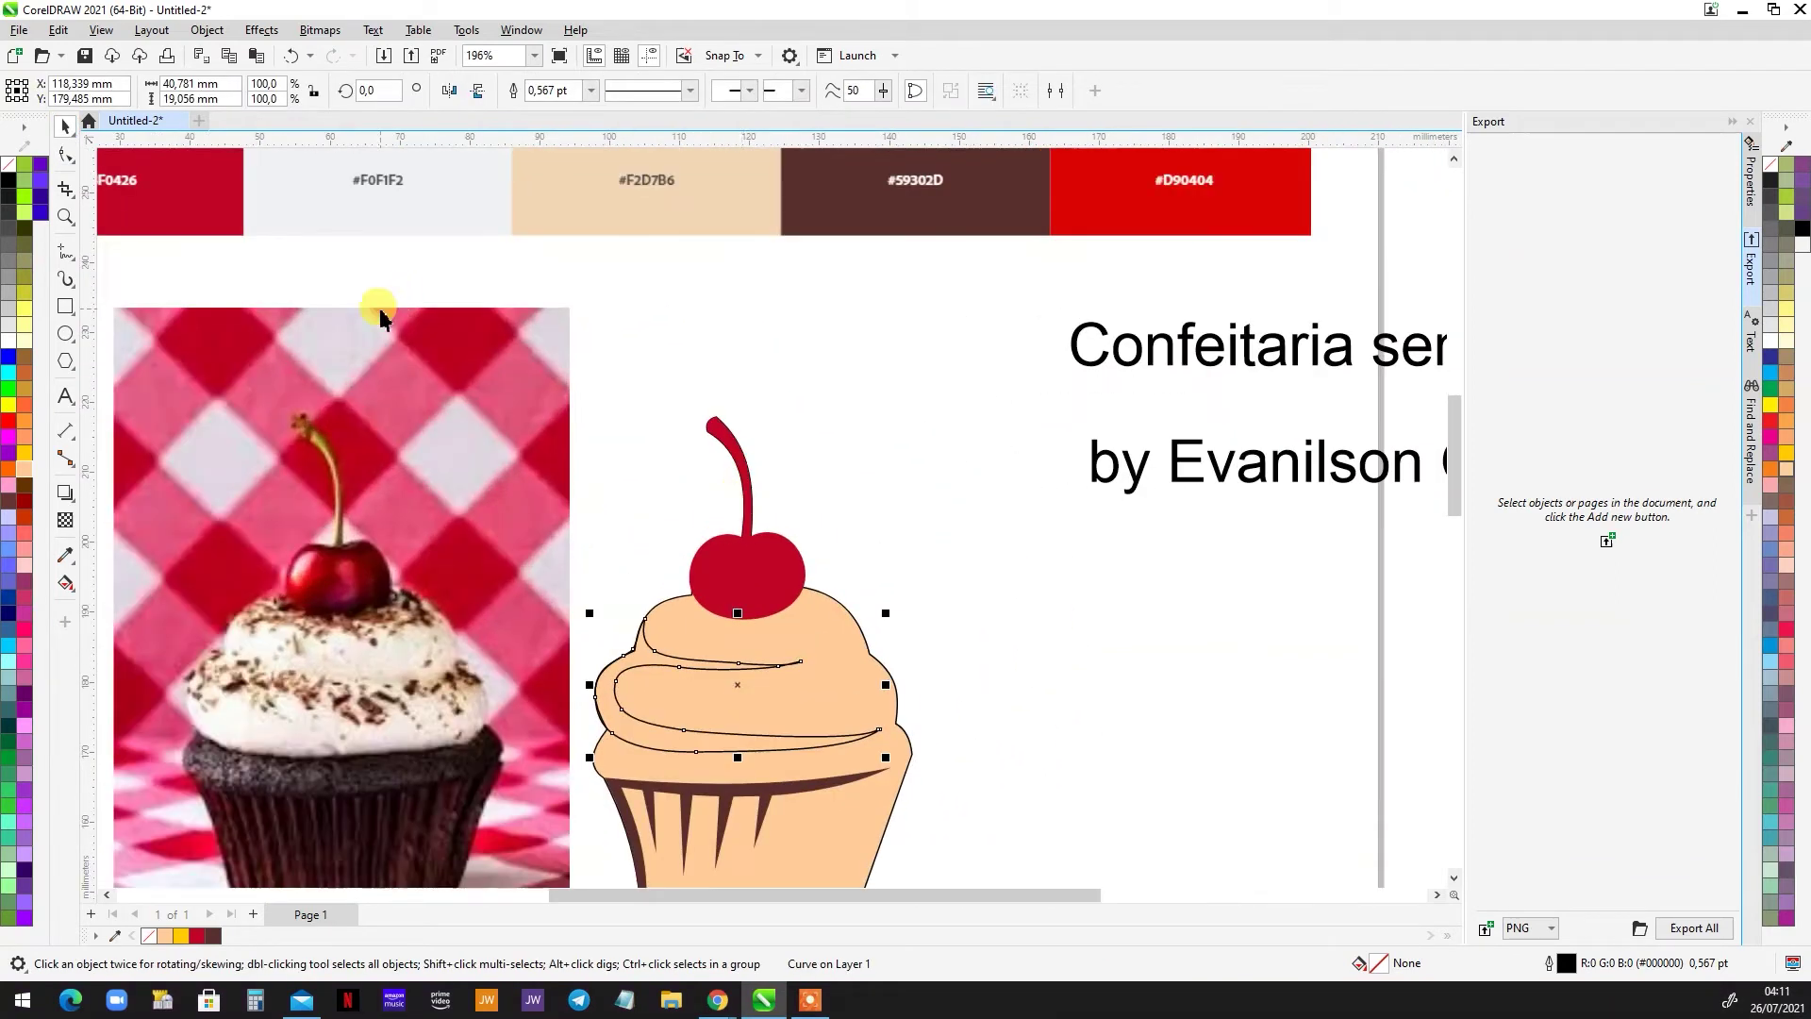
pyautogui.click(636, 656)
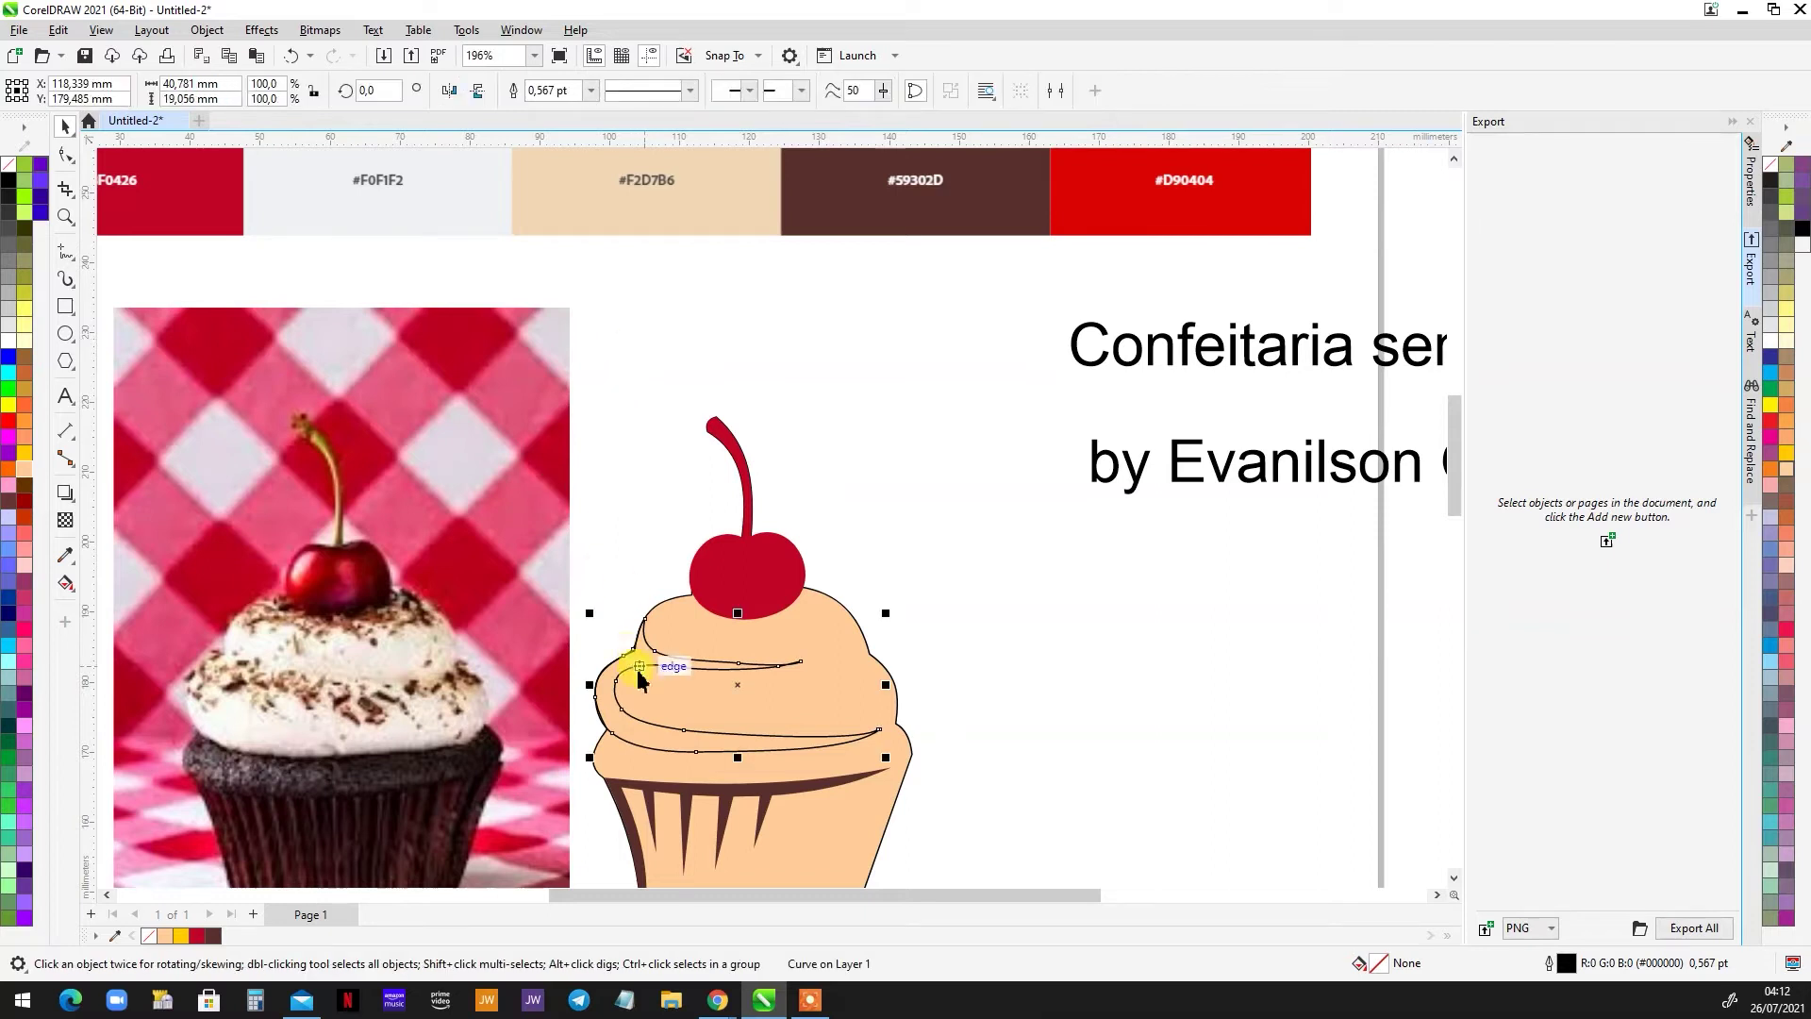
# Step: Fill the frosting swirl band with beige #F2D7B6 using the Color Eyedropper
pyautogui.click(66, 564)
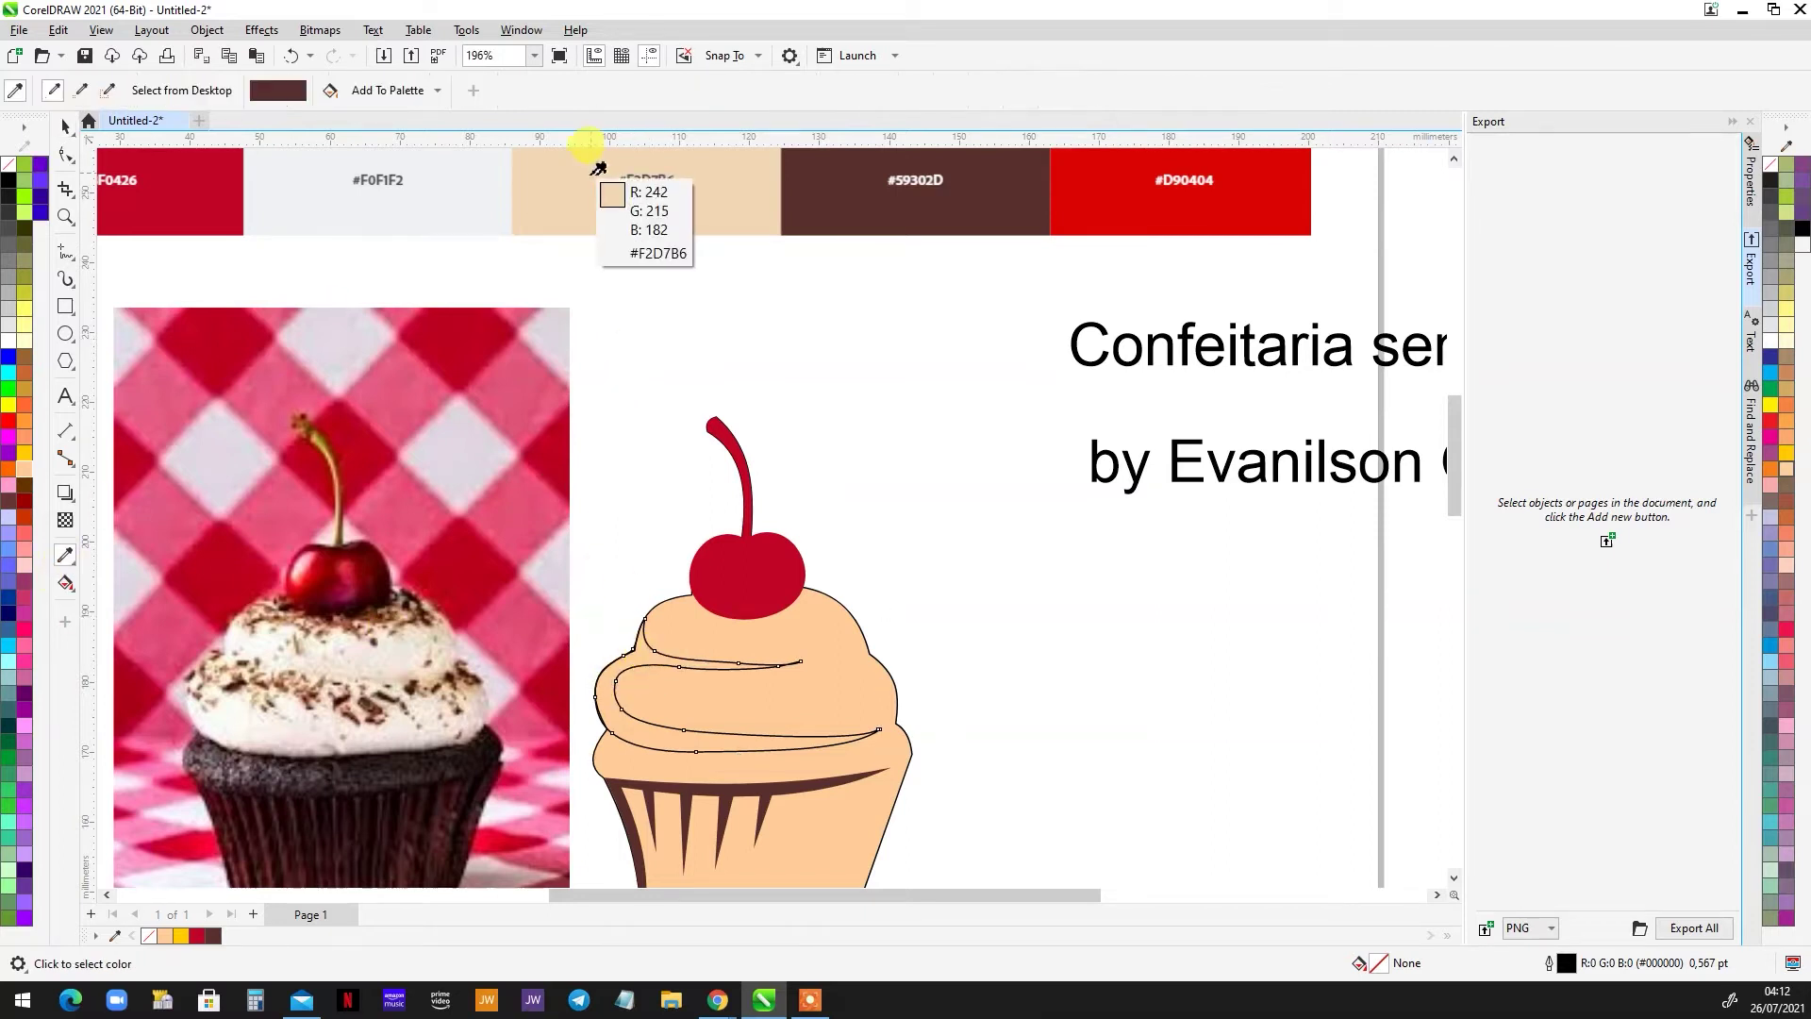
pyautogui.click(554, 174)
pyautogui.scroll(2, 589, 710)
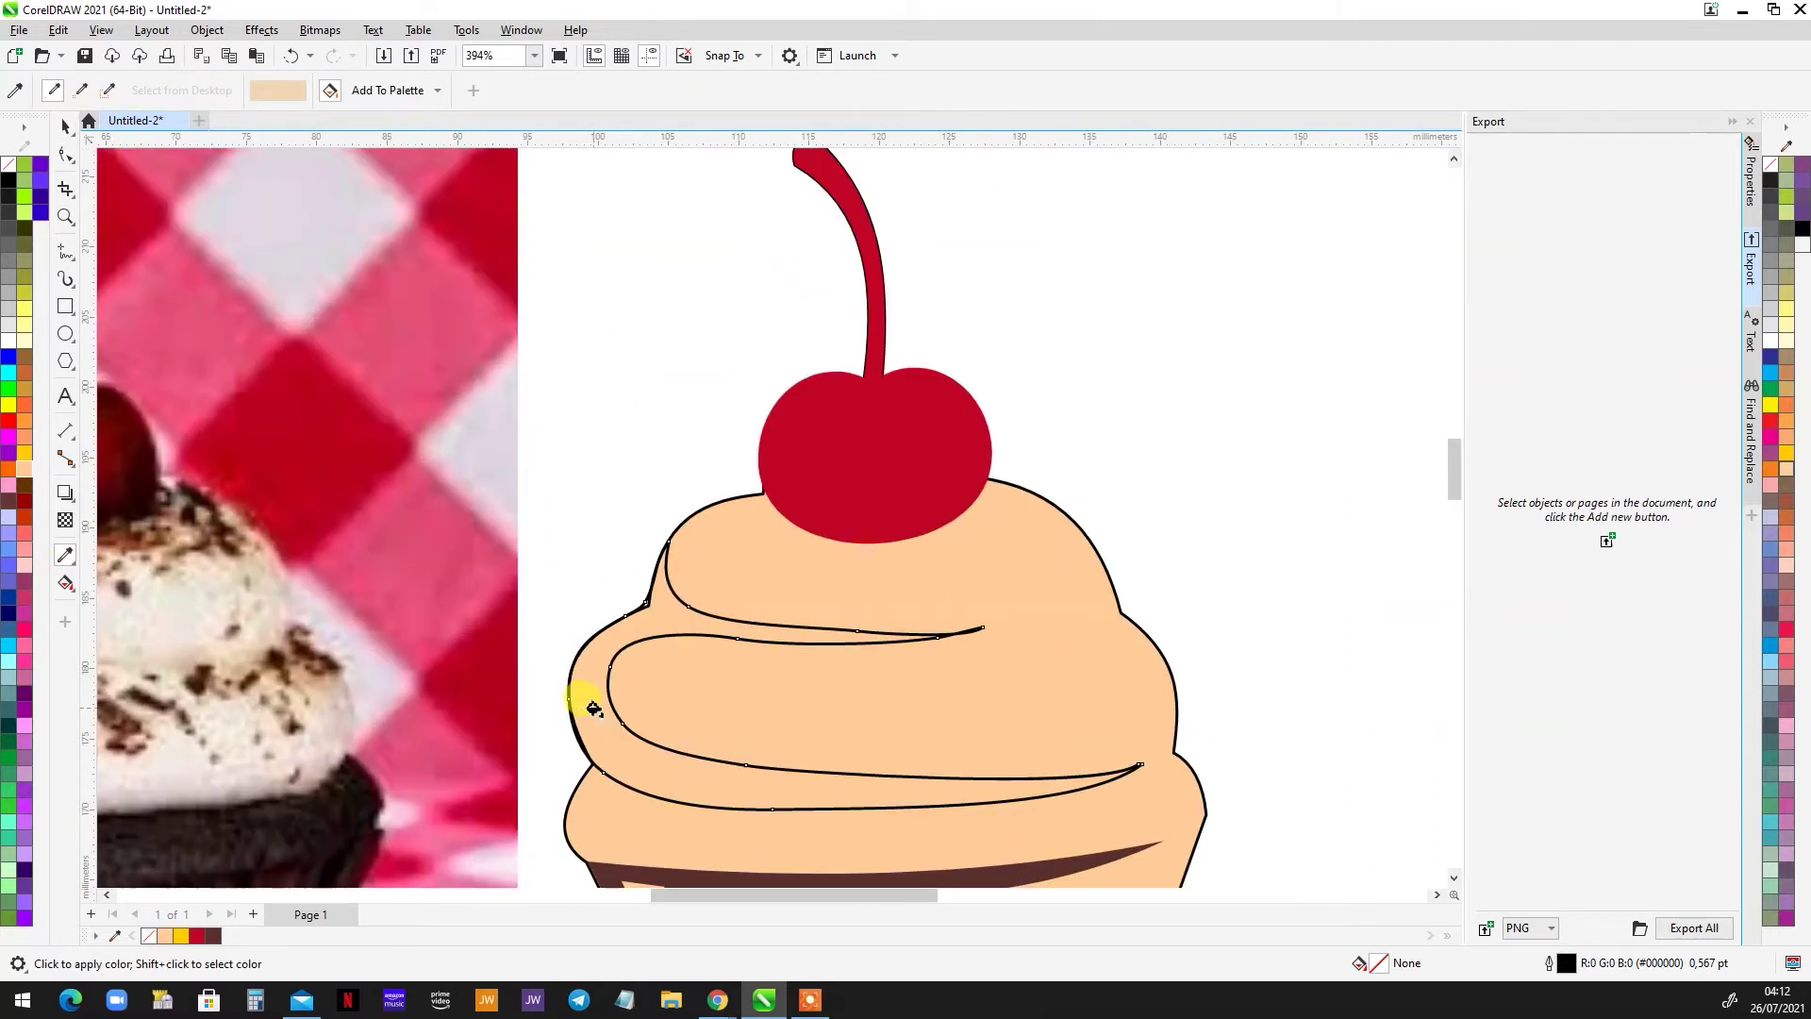
pyautogui.click(586, 705)
# Step: Remove the swirl band's black outline and deselect it
pyautogui.click(66, 129)
pyautogui.scroll(-1, 647, 458)
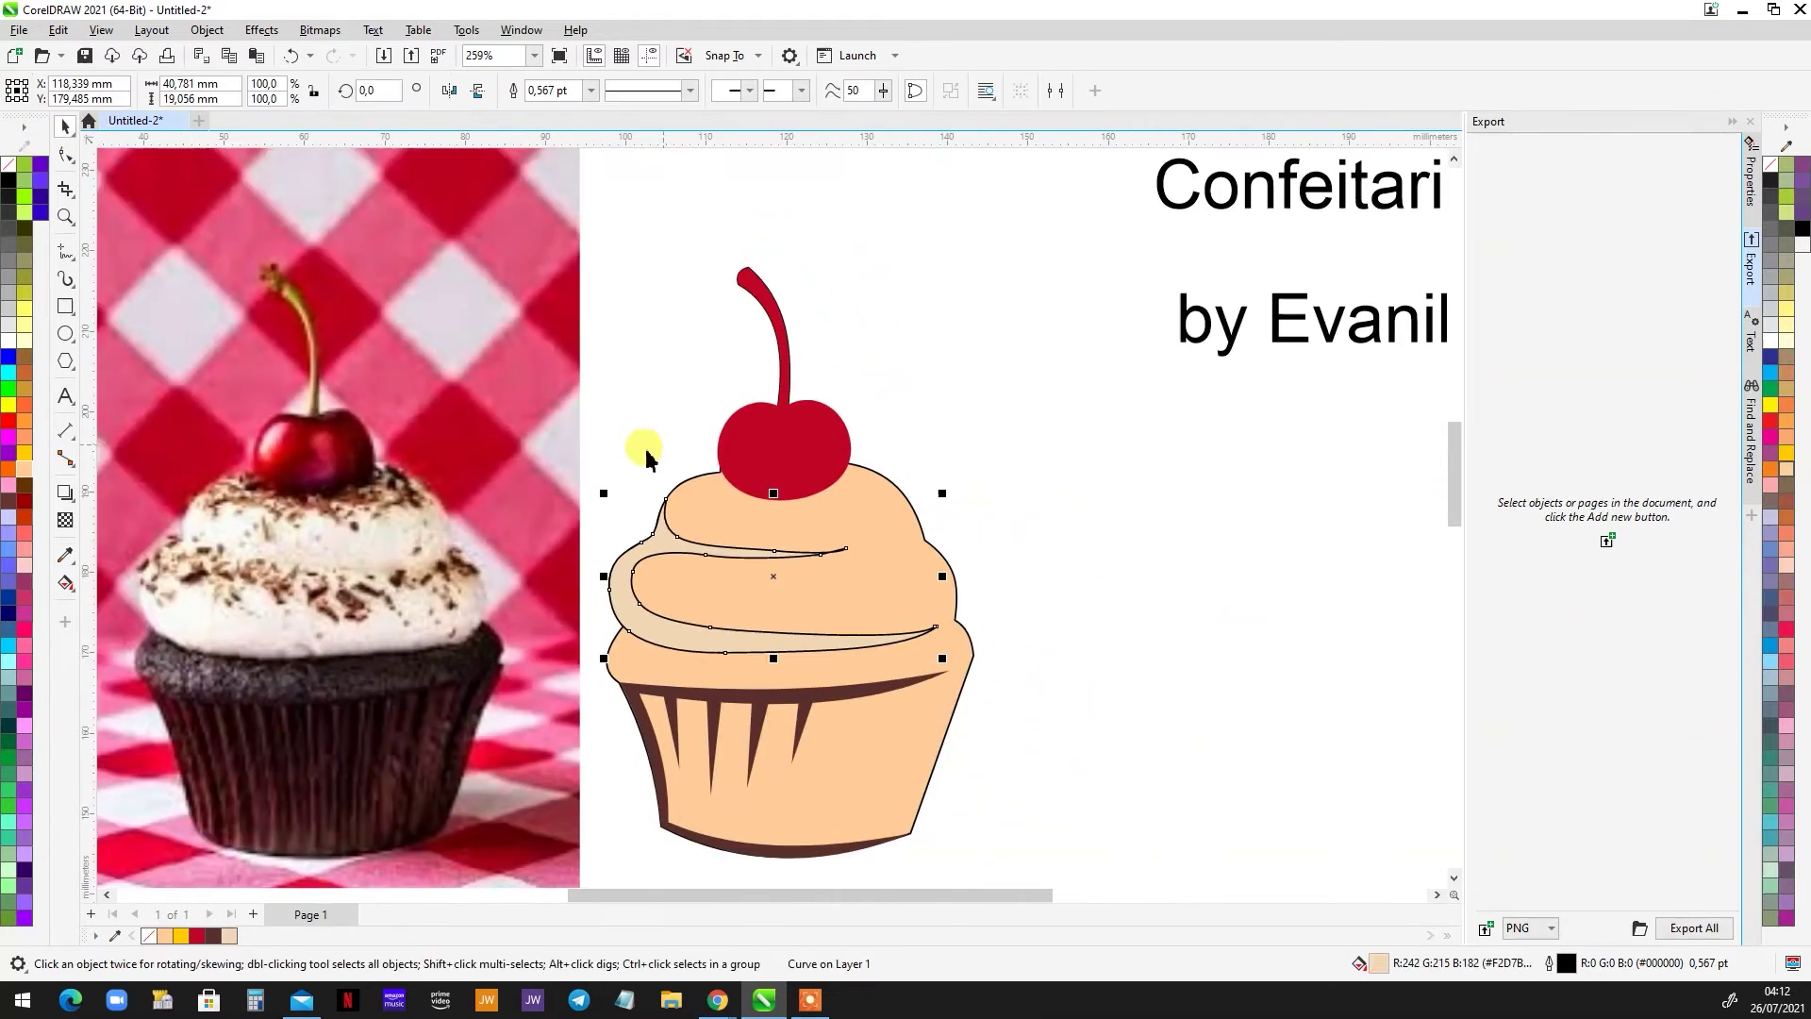
pyautogui.click(154, 944)
pyautogui.click(1072, 511)
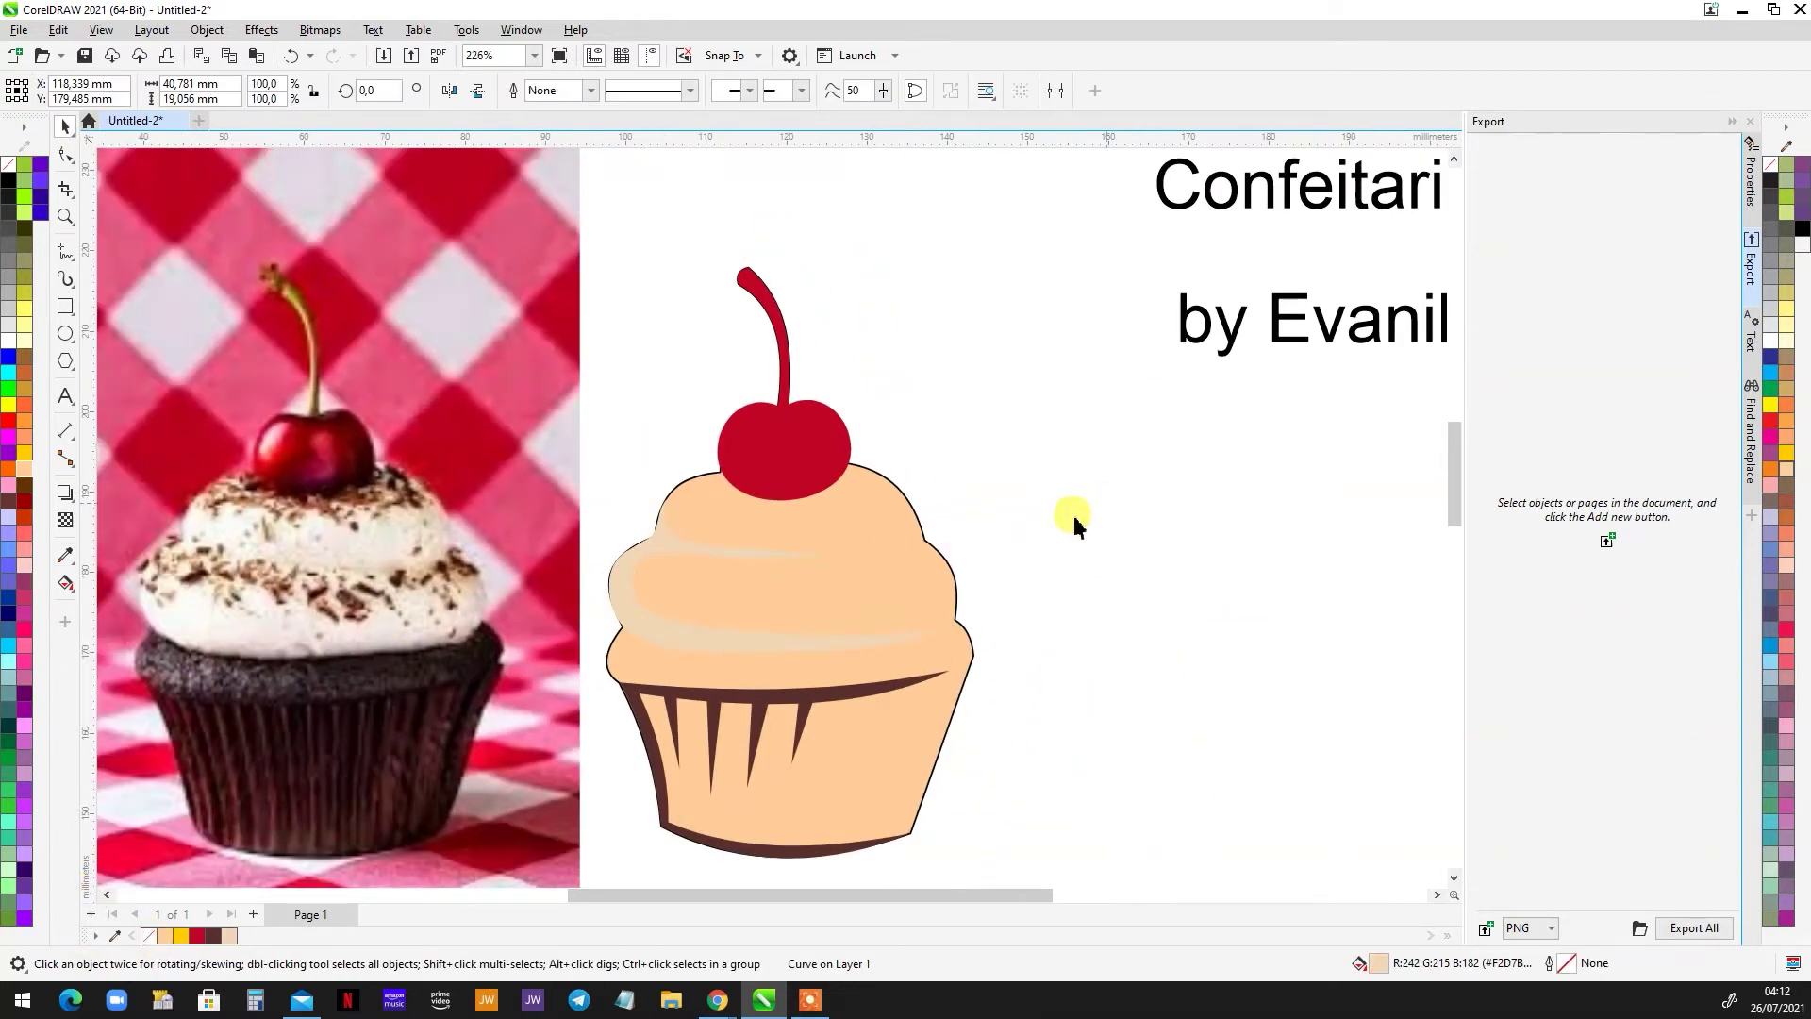
pyautogui.scroll(-3, 677, 460)
pyautogui.scroll(4, 703, 437)
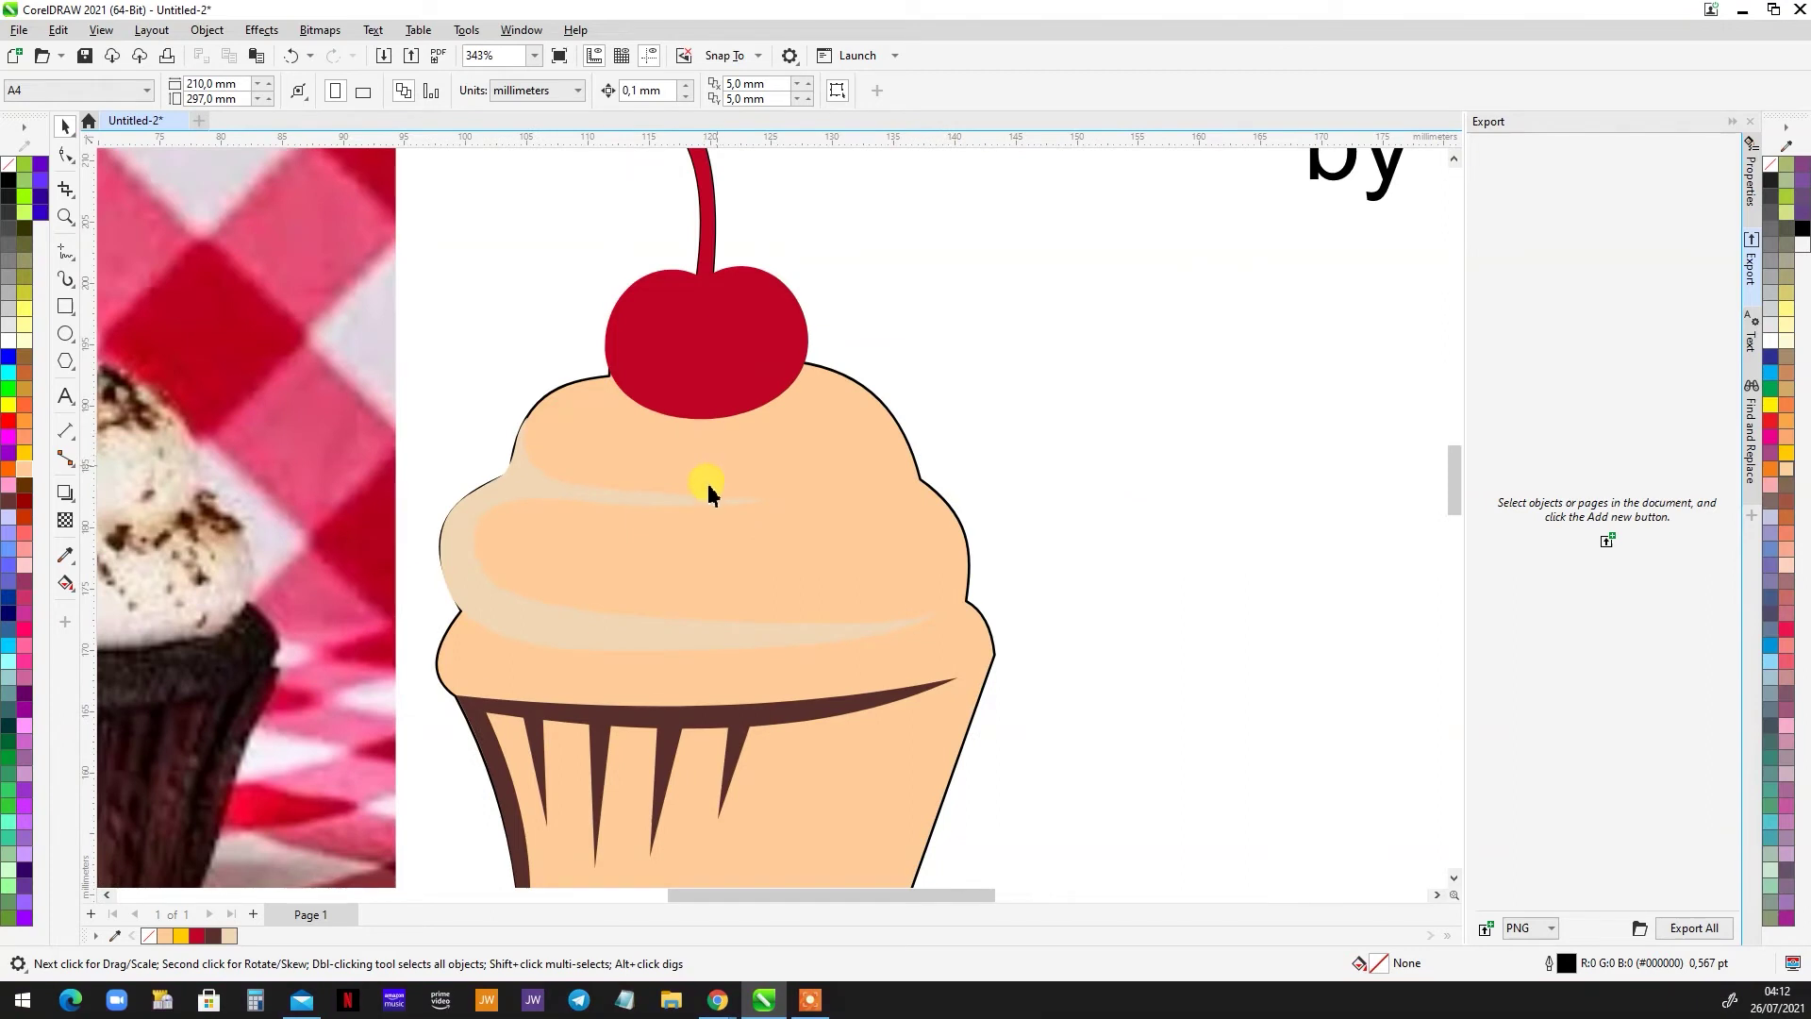
pyautogui.scroll(-2, 704, 485)
pyautogui.scroll(1, 666, 429)
pyautogui.scroll(1, 666, 429)
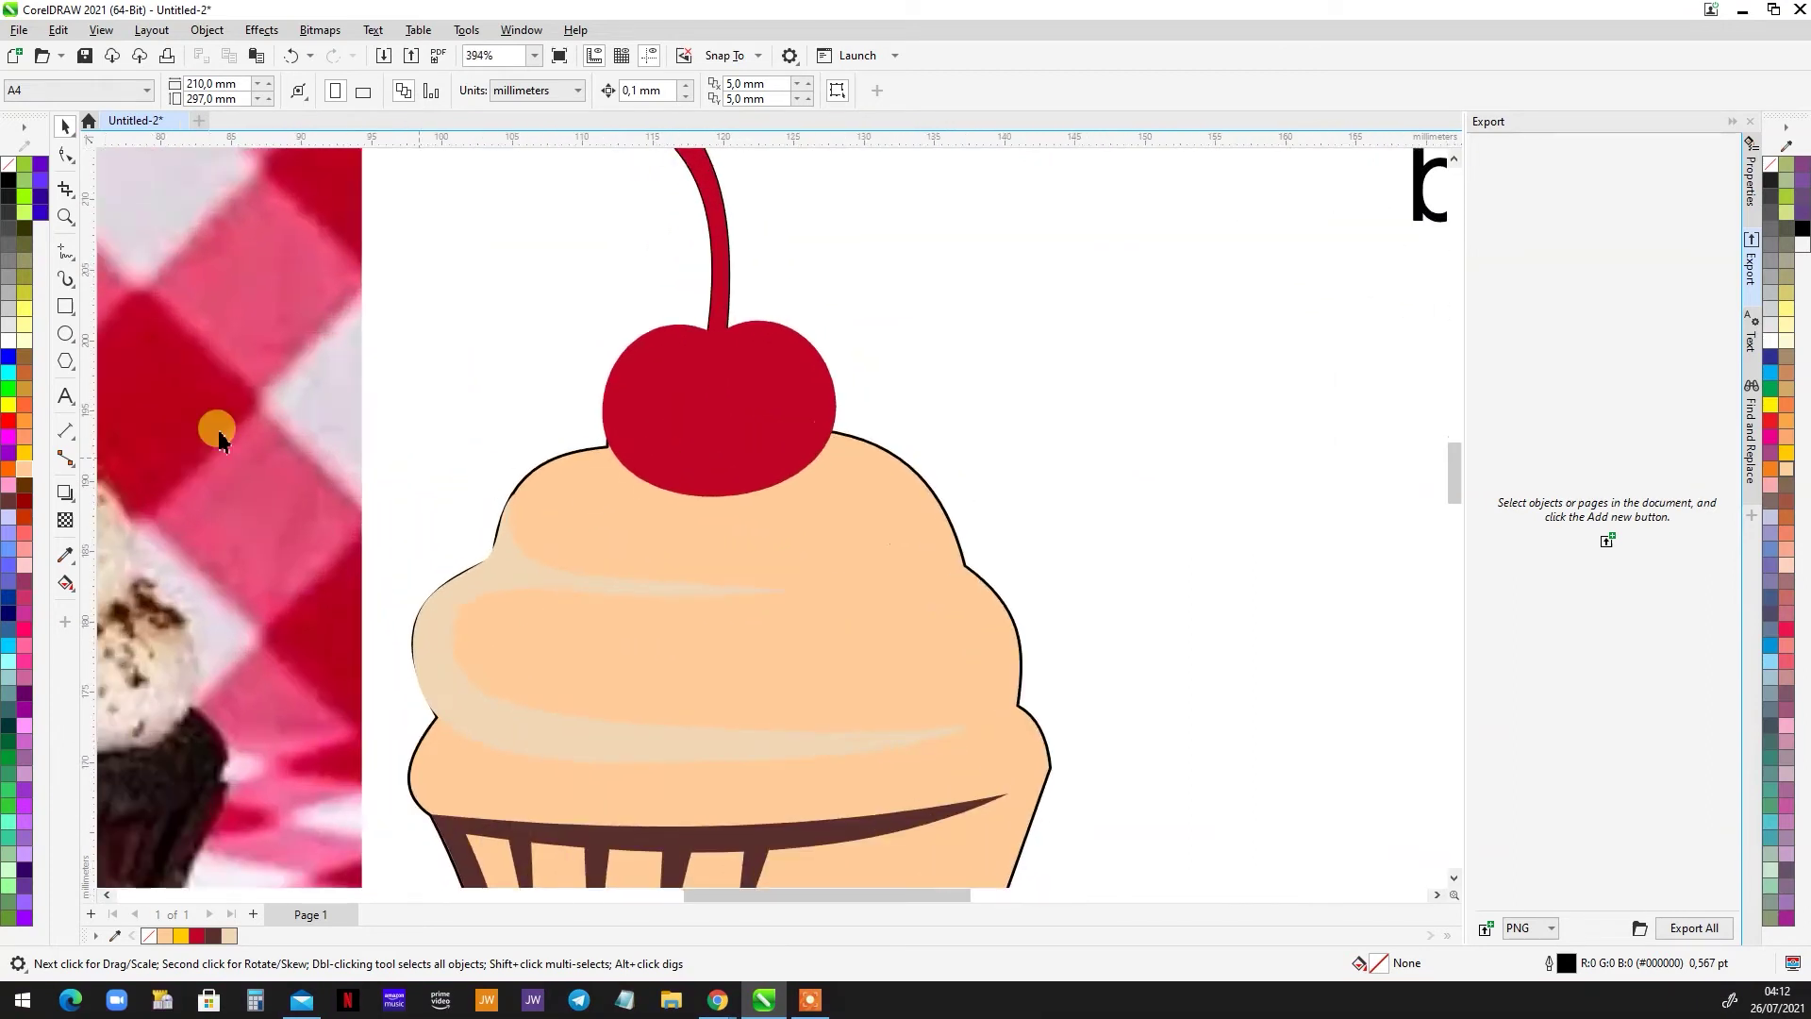
# Step: Trace a closed Freehand outline around the upper frosting mound beneath the cherry
pyautogui.click(67, 257)
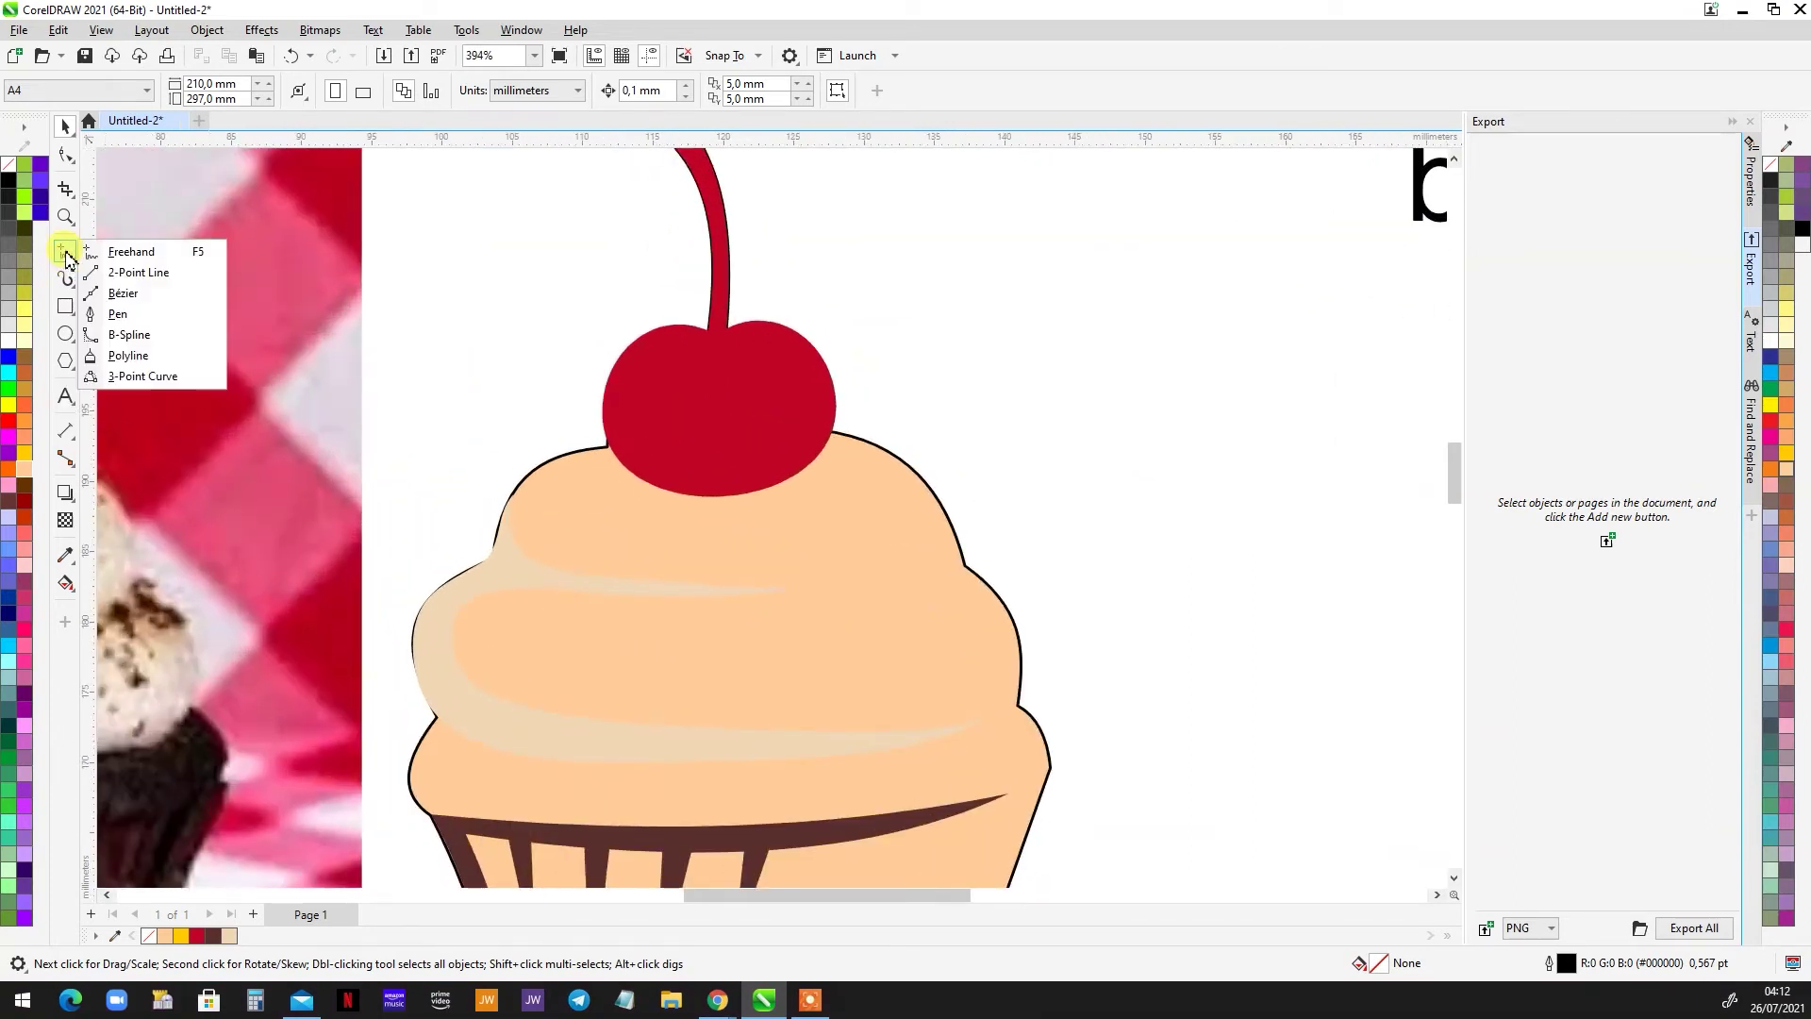
pyautogui.click(138, 252)
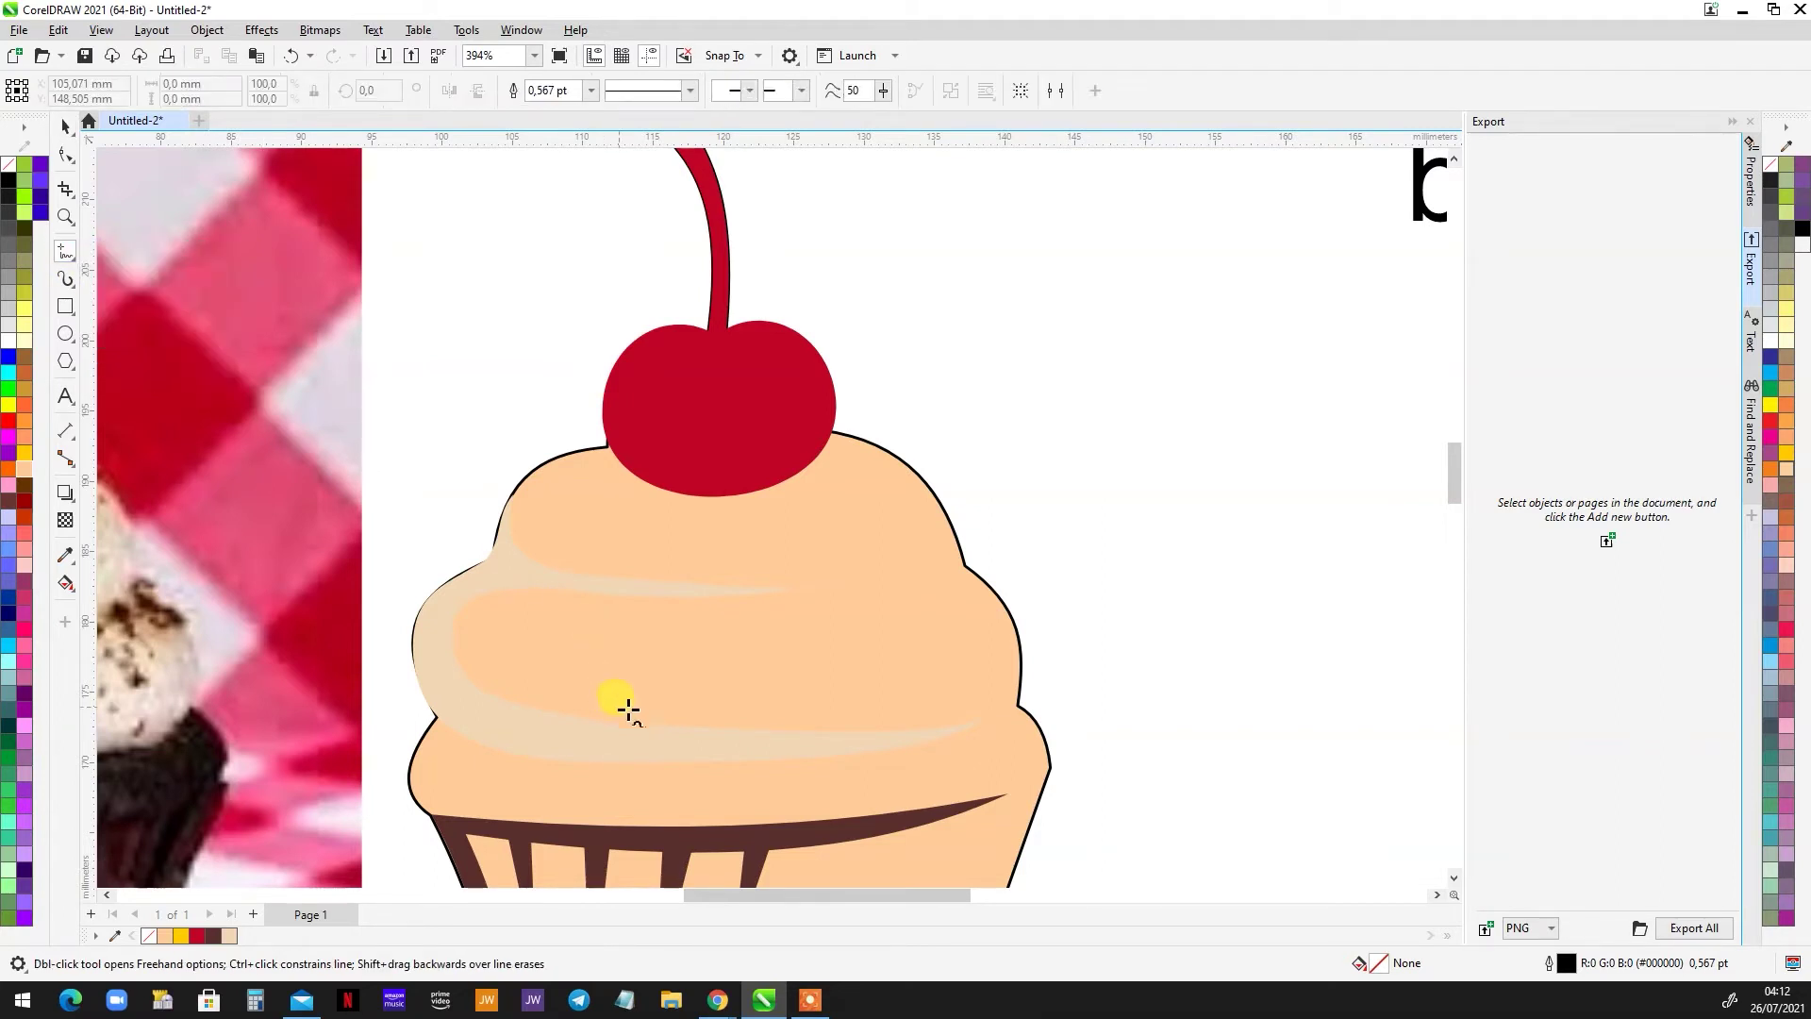
pyautogui.scroll(2, 618, 712)
pyautogui.moveTo(486, 500)
pyautogui.mouseDown()
pyautogui.moveTo(467, 514)
pyautogui.moveTo(473, 457)
pyautogui.moveTo(557, 351)
pyautogui.moveTo(822, 334)
pyautogui.moveTo(934, 351)
pyautogui.moveTo(1055, 431)
pyautogui.mouseUp()
pyautogui.moveTo(1143, 604); pyautogui.dragTo(1143, 696)
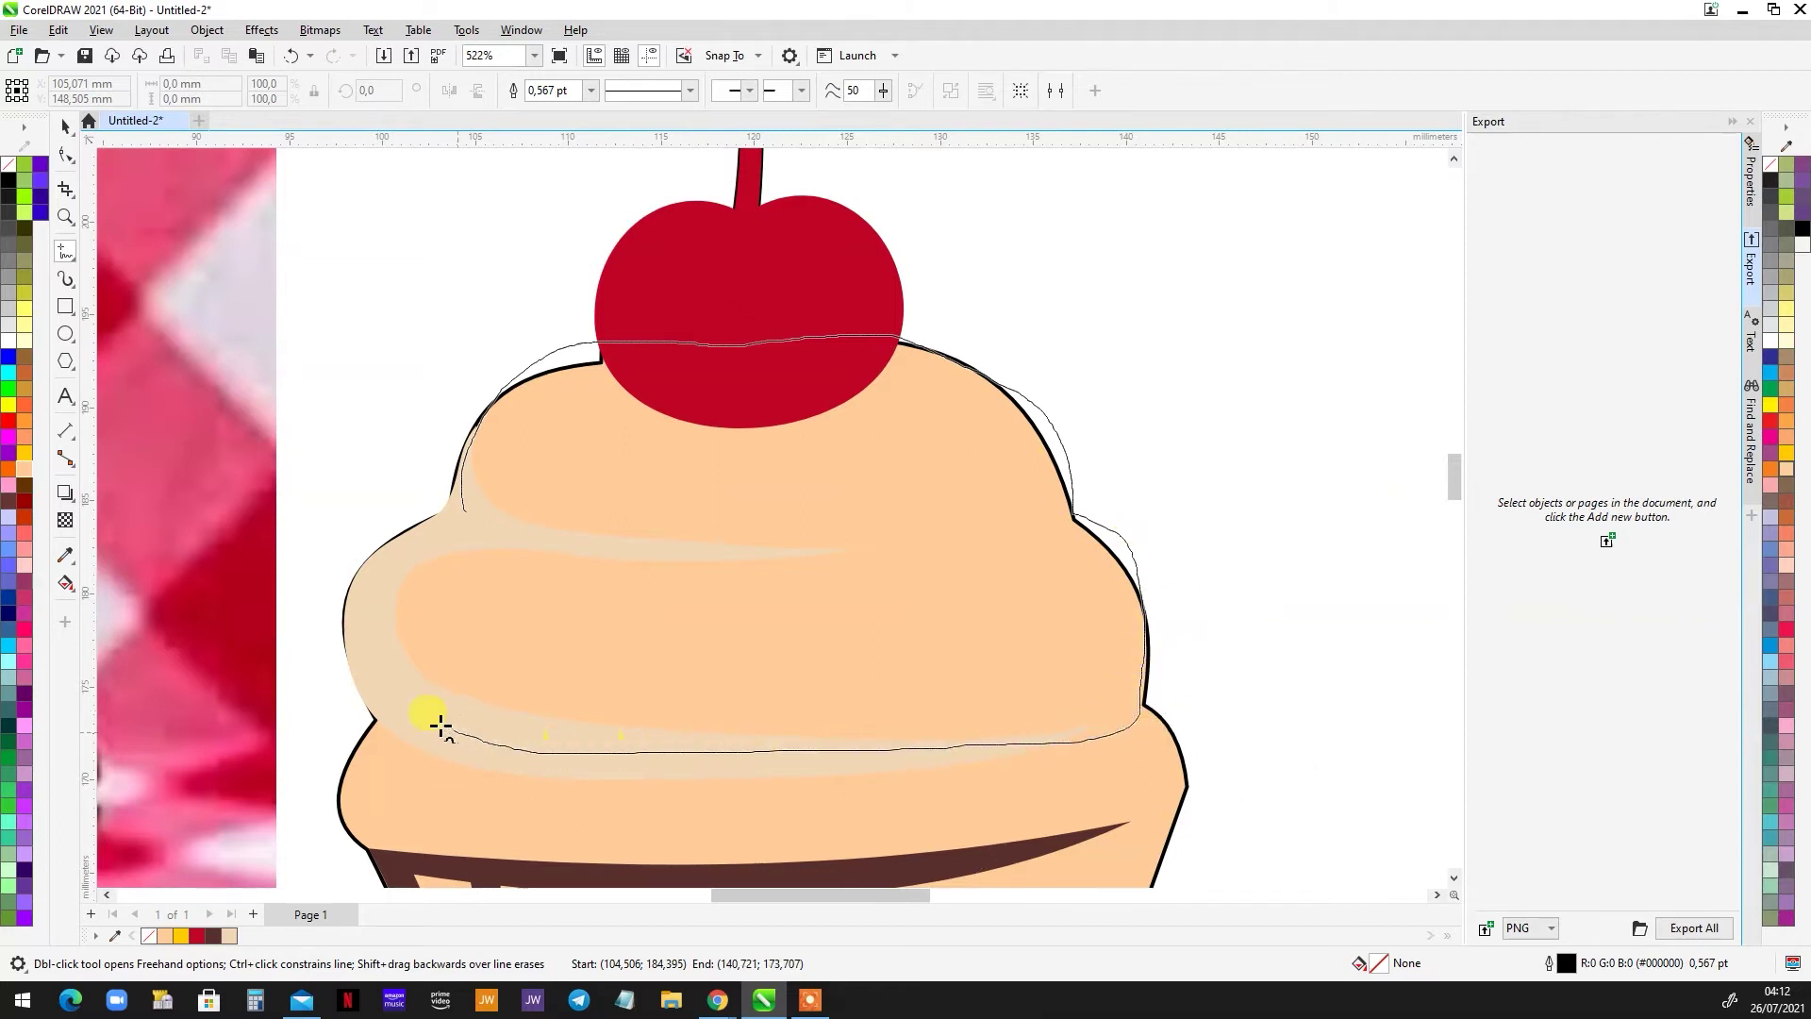
pyautogui.moveTo(441, 727)
pyautogui.mouseDown()
pyautogui.moveTo(395, 691)
pyautogui.moveTo(387, 623)
pyautogui.moveTo(399, 558)
pyautogui.moveTo(465, 510)
pyautogui.mouseUp()
# Step: Delete the extra right-side nodes and bend the outline's right side outward, leaving 12 nodes
pyautogui.click(72, 155)
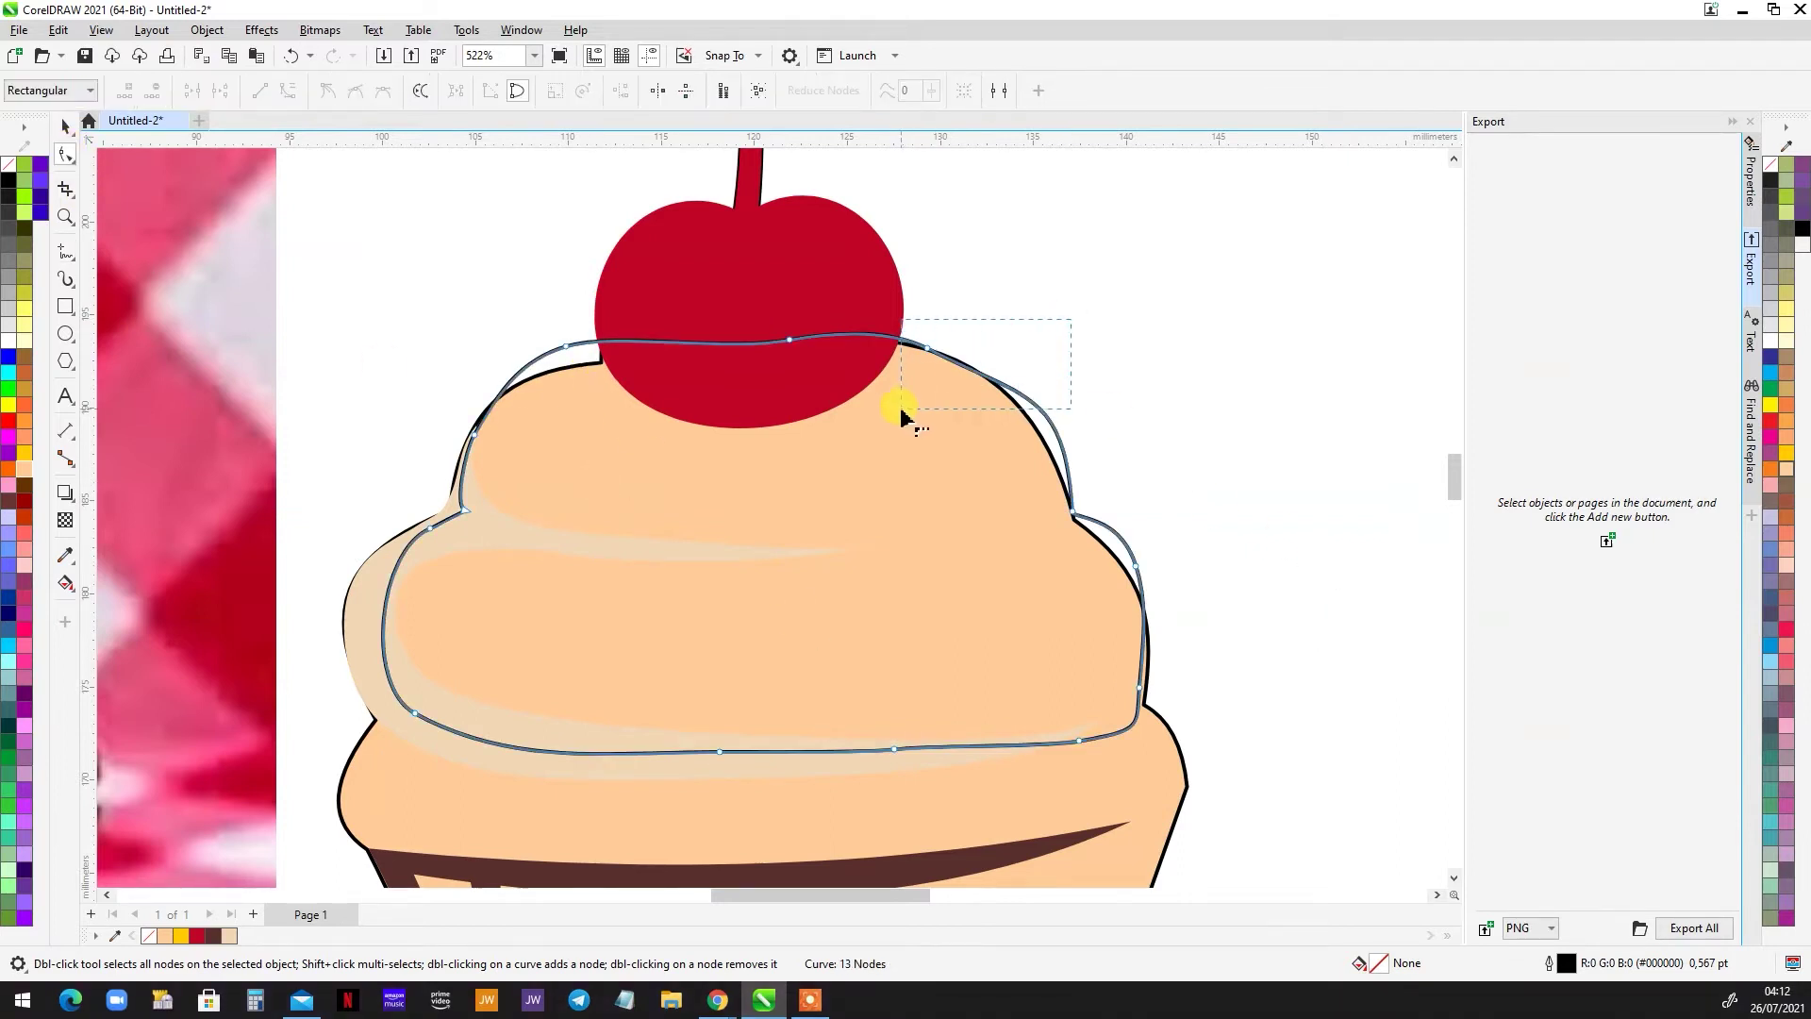
pyautogui.moveTo(901, 415); pyautogui.dragTo(901, 413)
pyautogui.press('Delete')
pyautogui.moveTo(1166, 562); pyautogui.dragTo(1117, 626)
pyautogui.press('Delete')
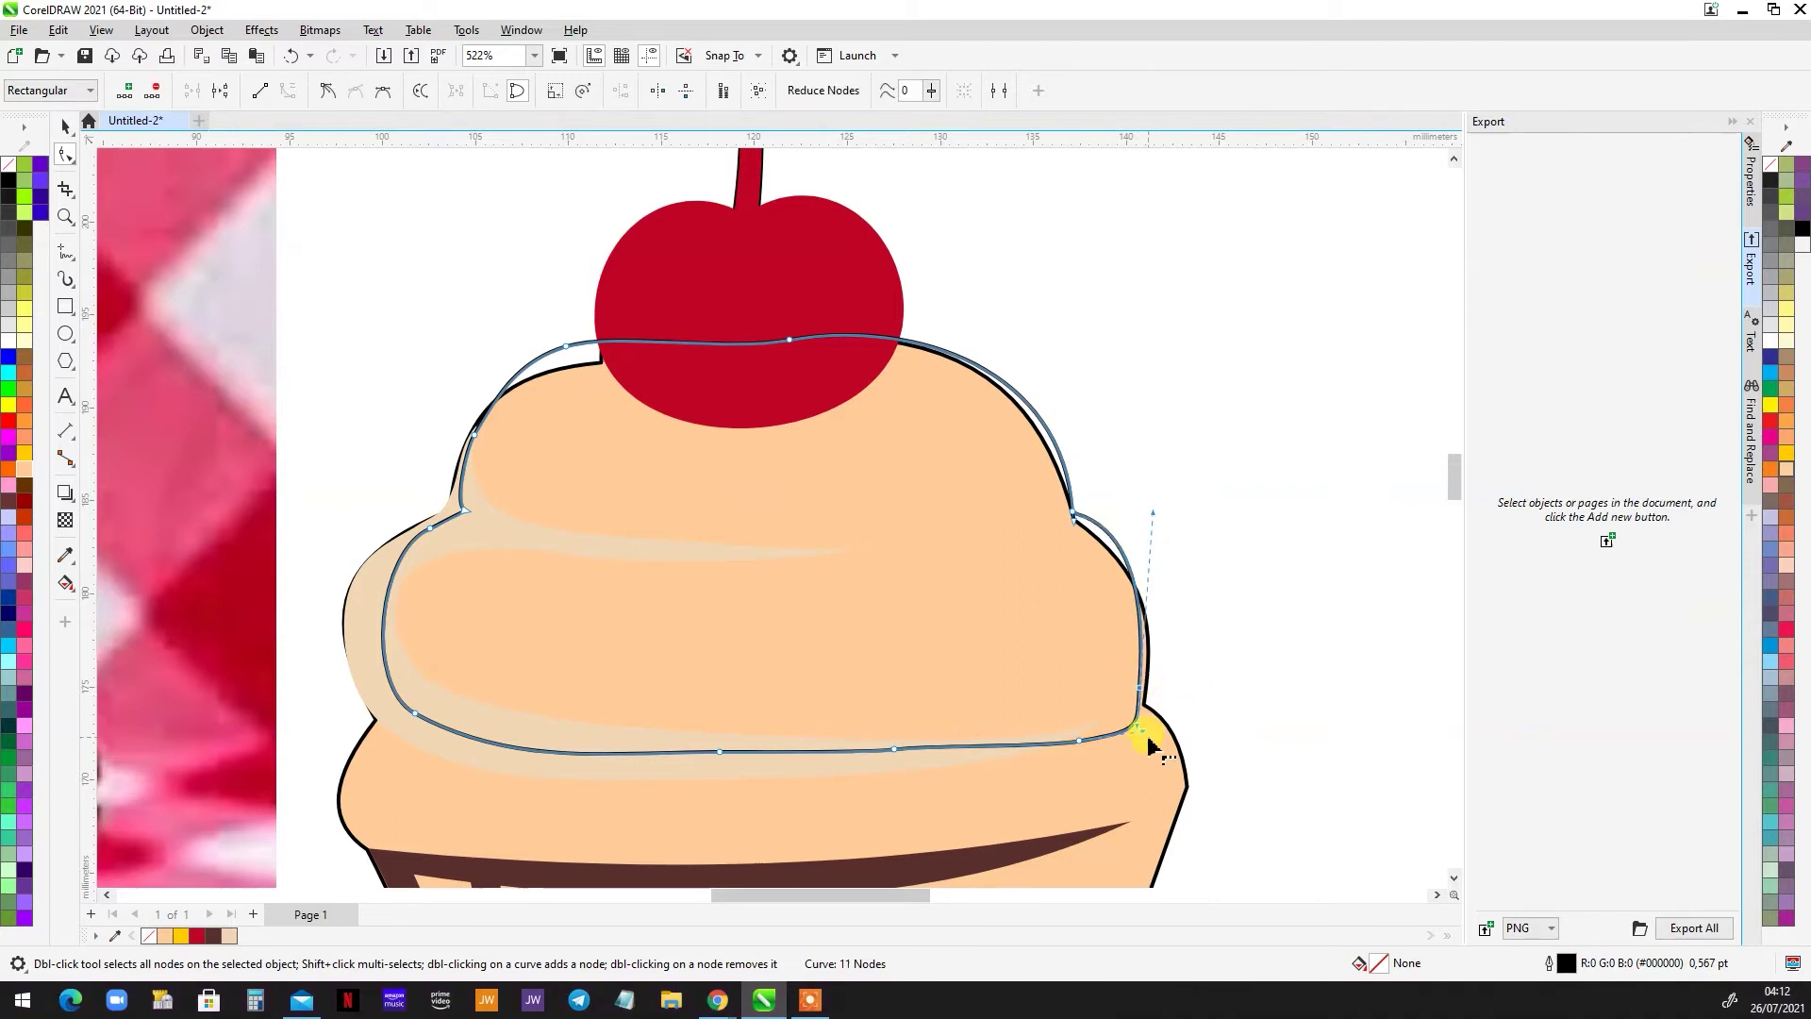
pyautogui.press('Delete')
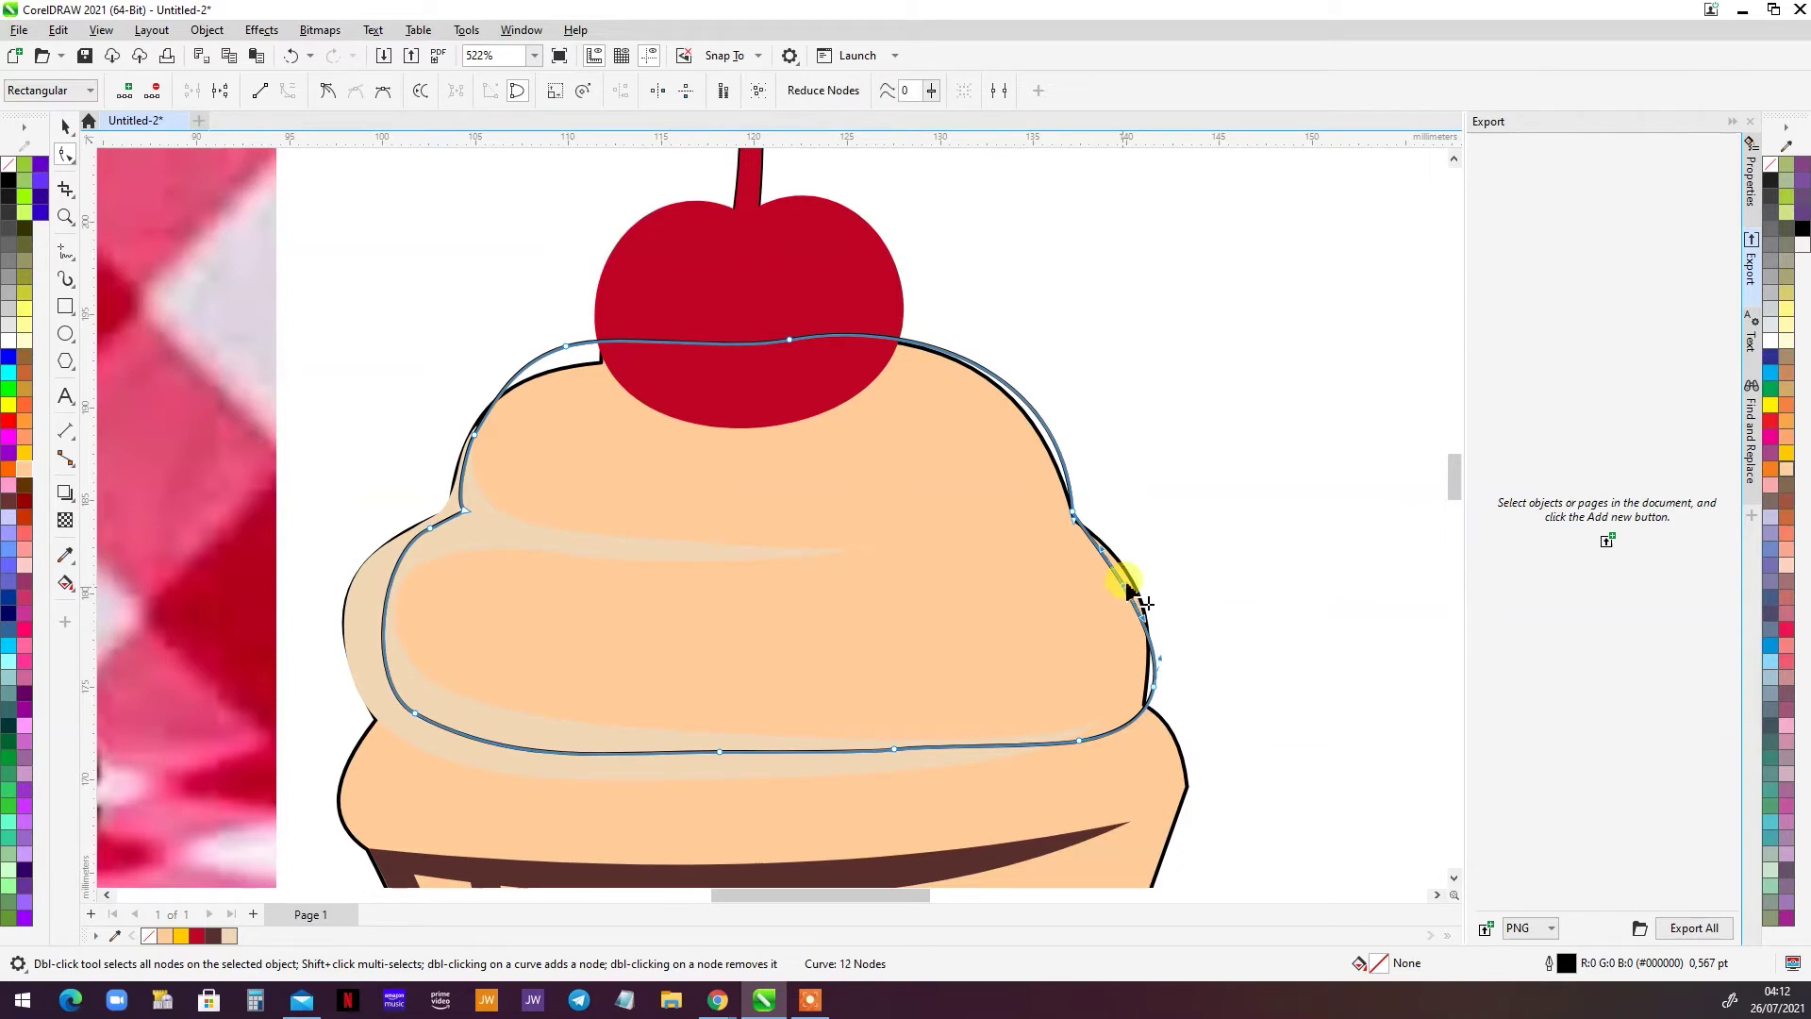
pyautogui.moveTo(1132, 593); pyautogui.dragTo(1148, 580)
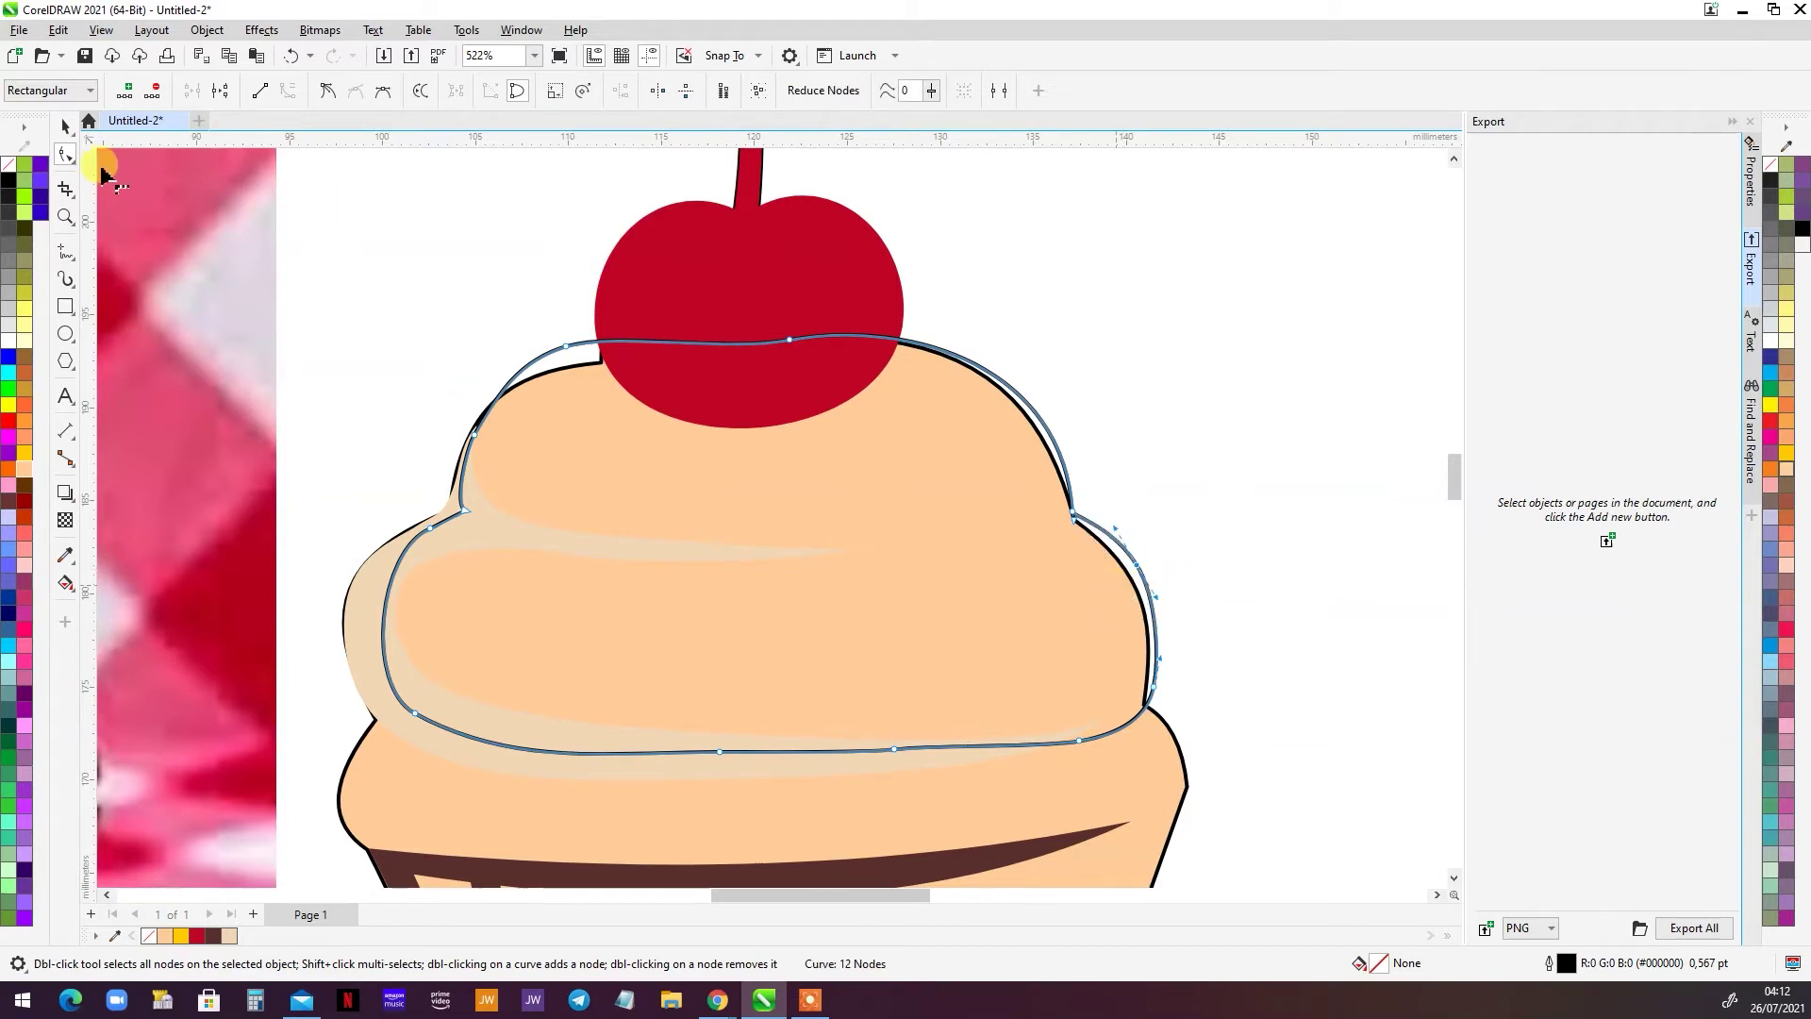
pyautogui.click(65, 125)
pyautogui.scroll(-2, 920, 566)
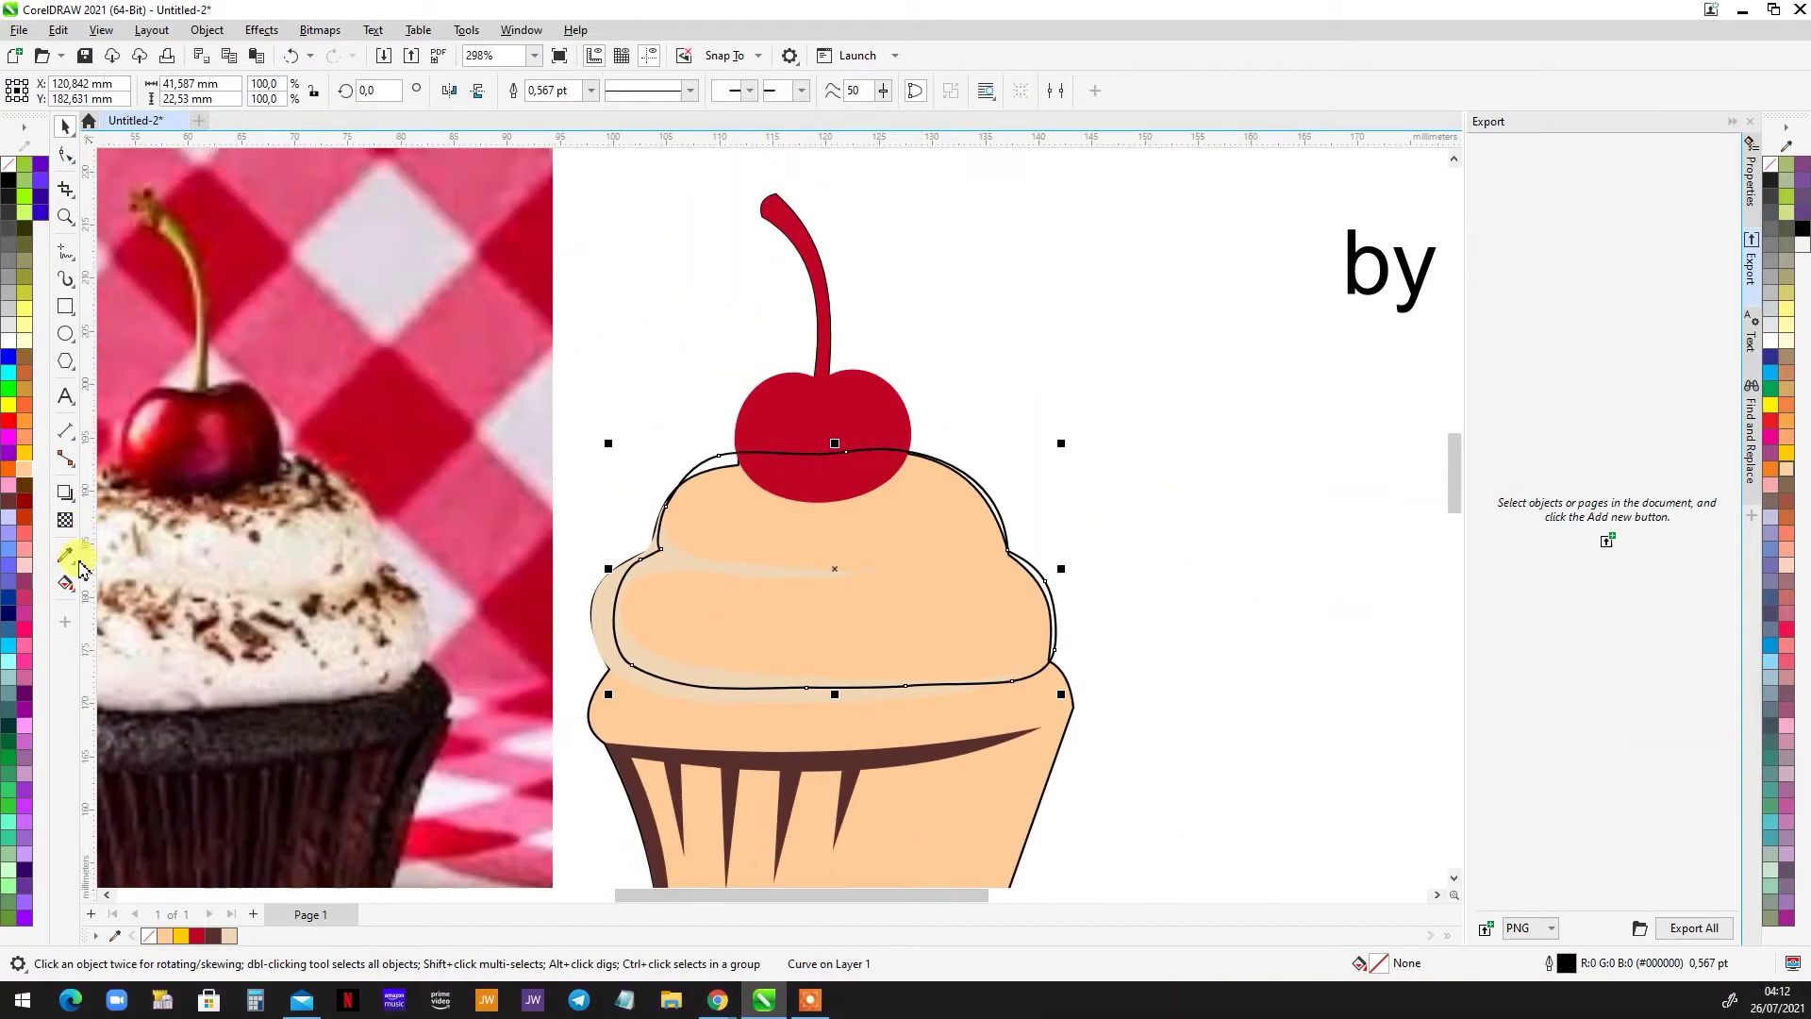
# Step: Fill the traced frosting mound with #F0F1F2 and remove its outline
pyautogui.scroll(-3, 491, 592)
pyautogui.click(493, 352)
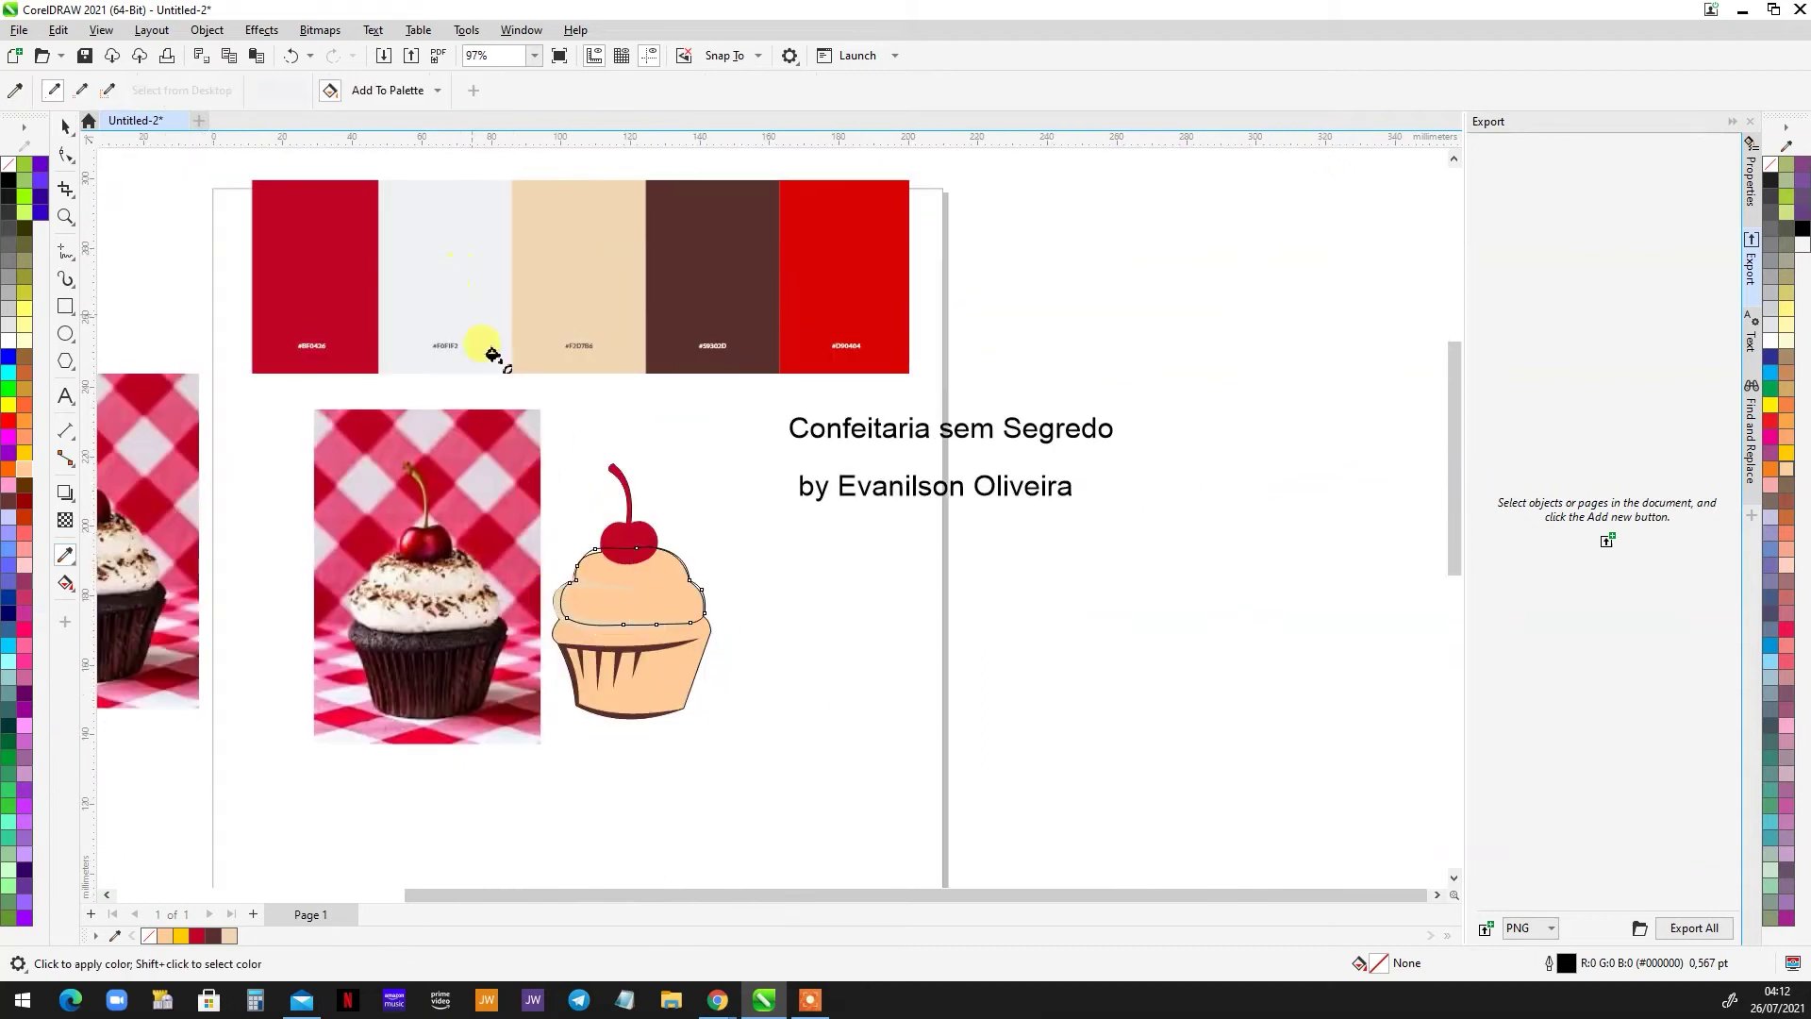
pyautogui.scroll(2, 638, 592)
pyautogui.scroll(2, 639, 592)
pyautogui.click(669, 575)
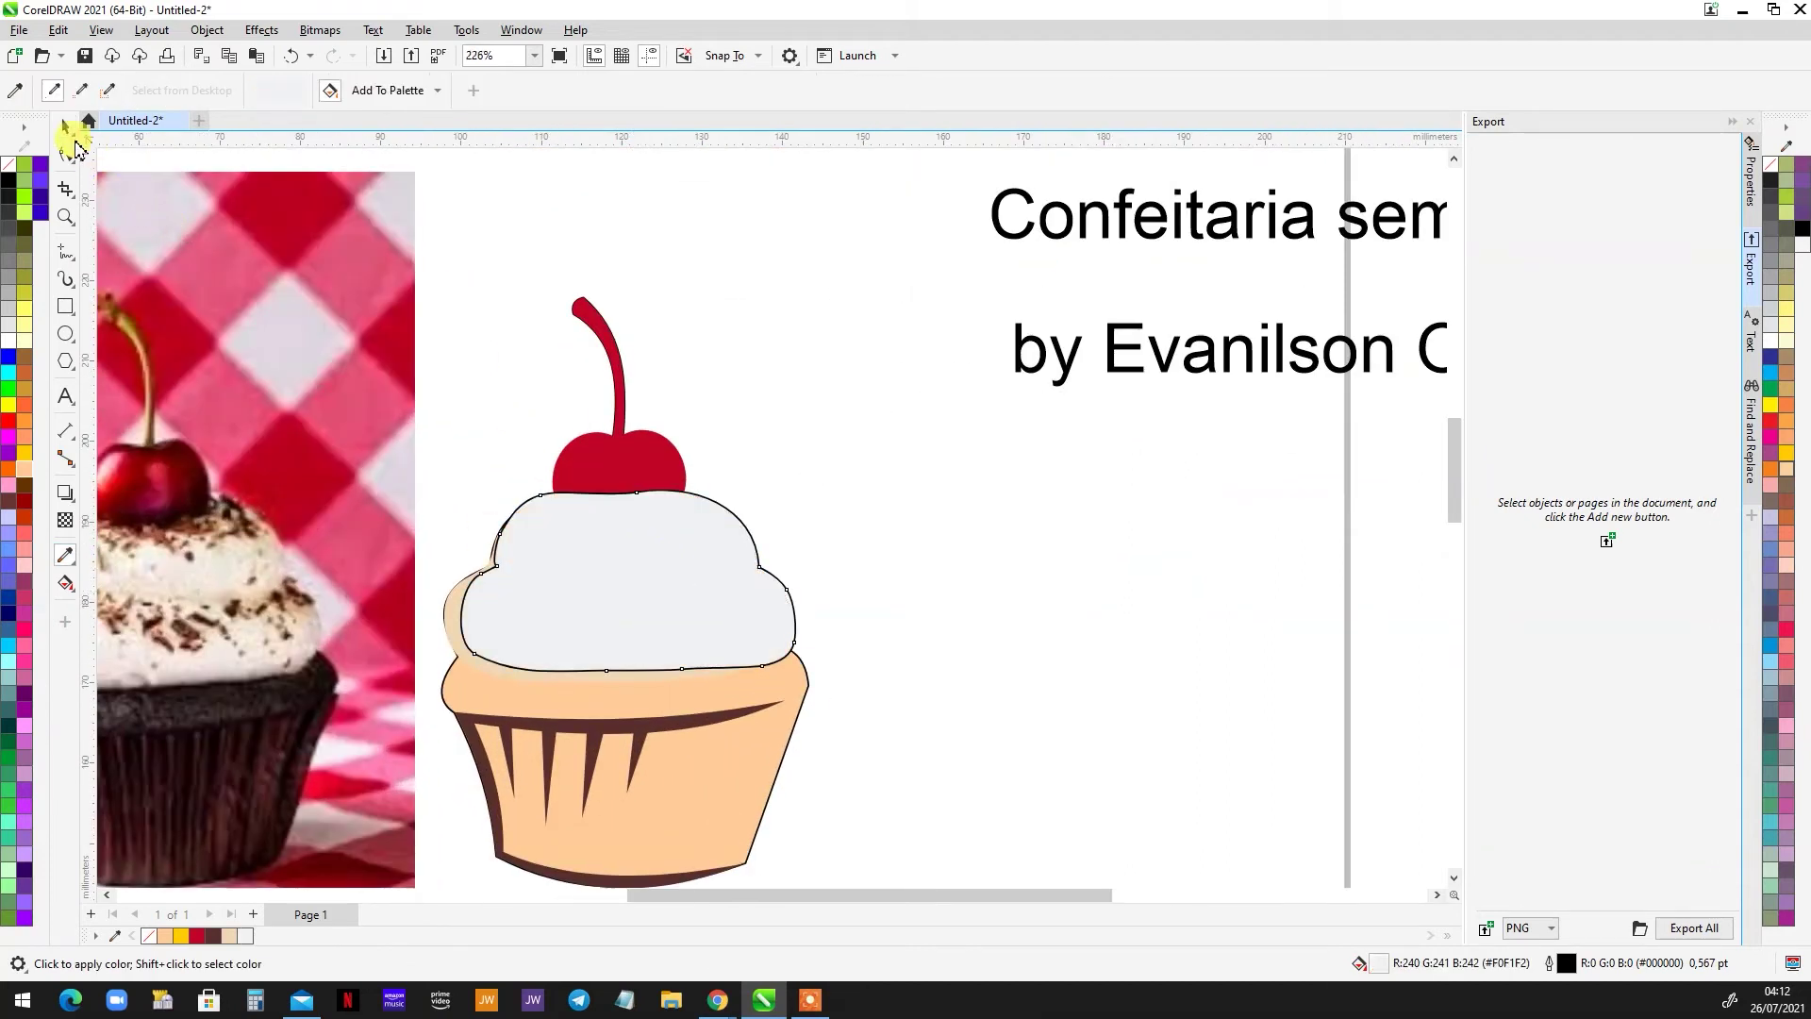
pyautogui.press('space')
pyautogui.rightClick(151, 934)
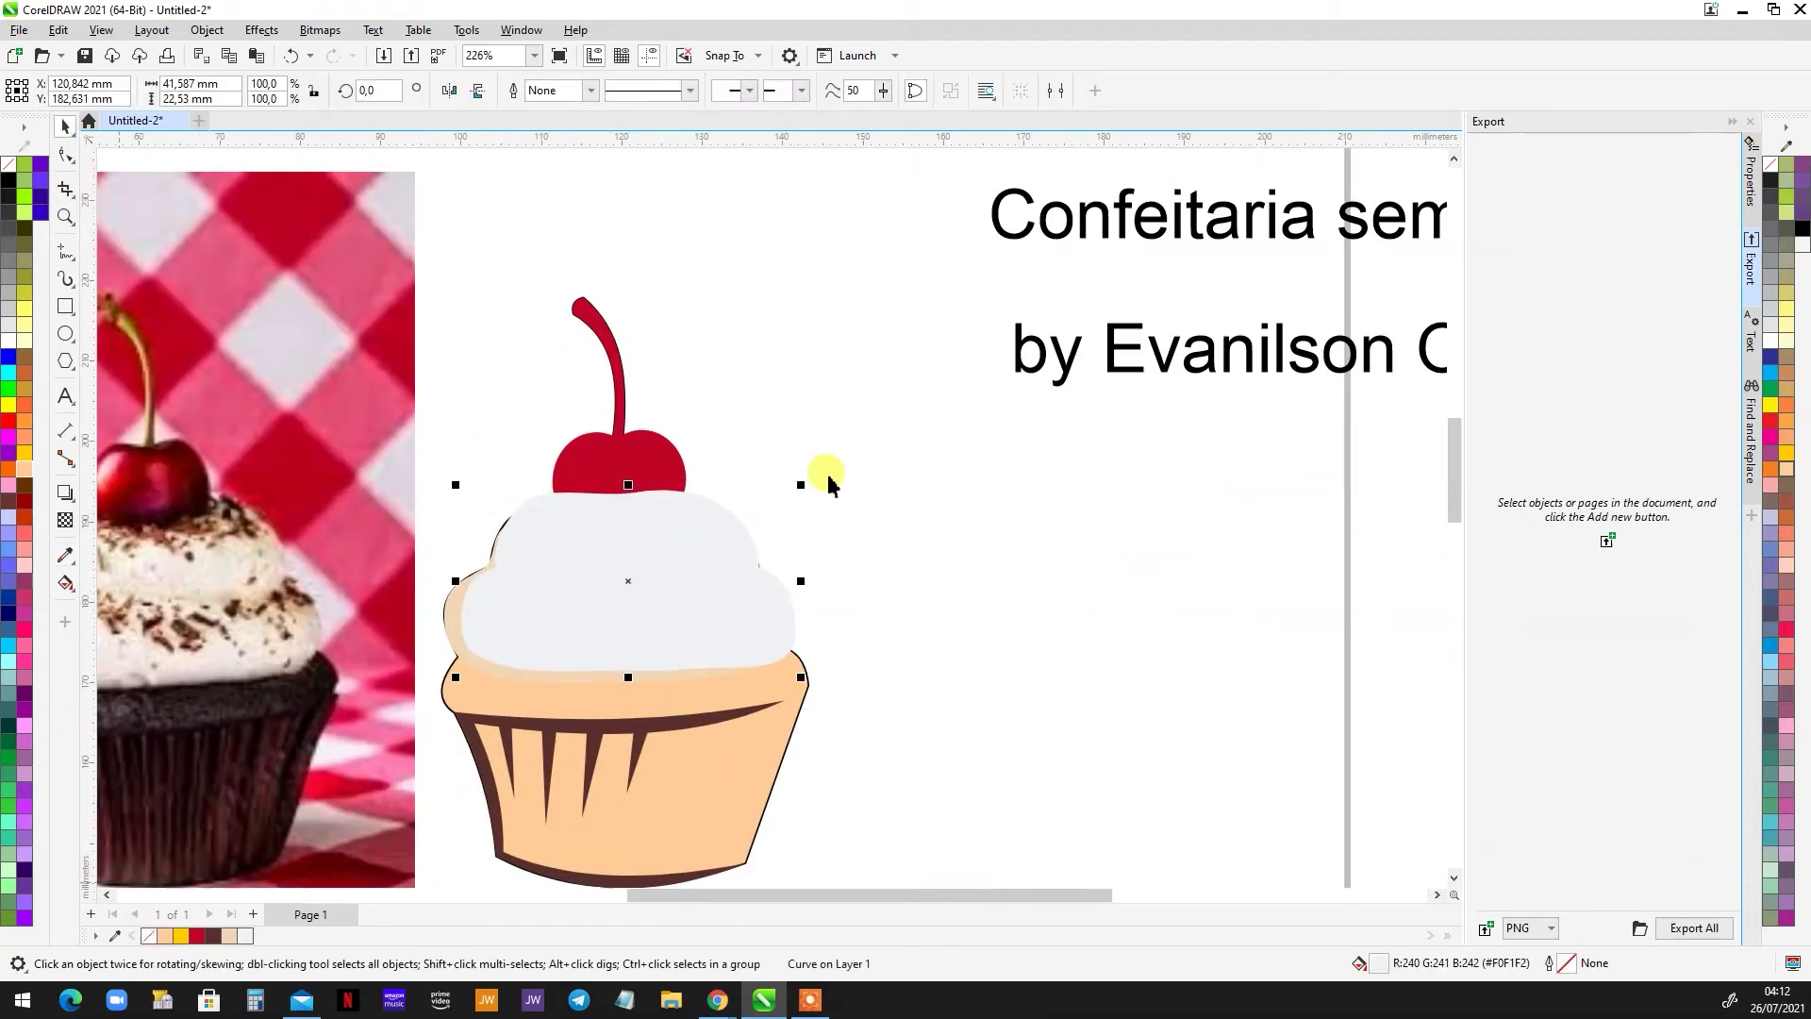
pyautogui.click(829, 477)
# Step: Bring the beige swirl and the cherry group forward with Ctrl+PgUp
pyautogui.click(465, 577)
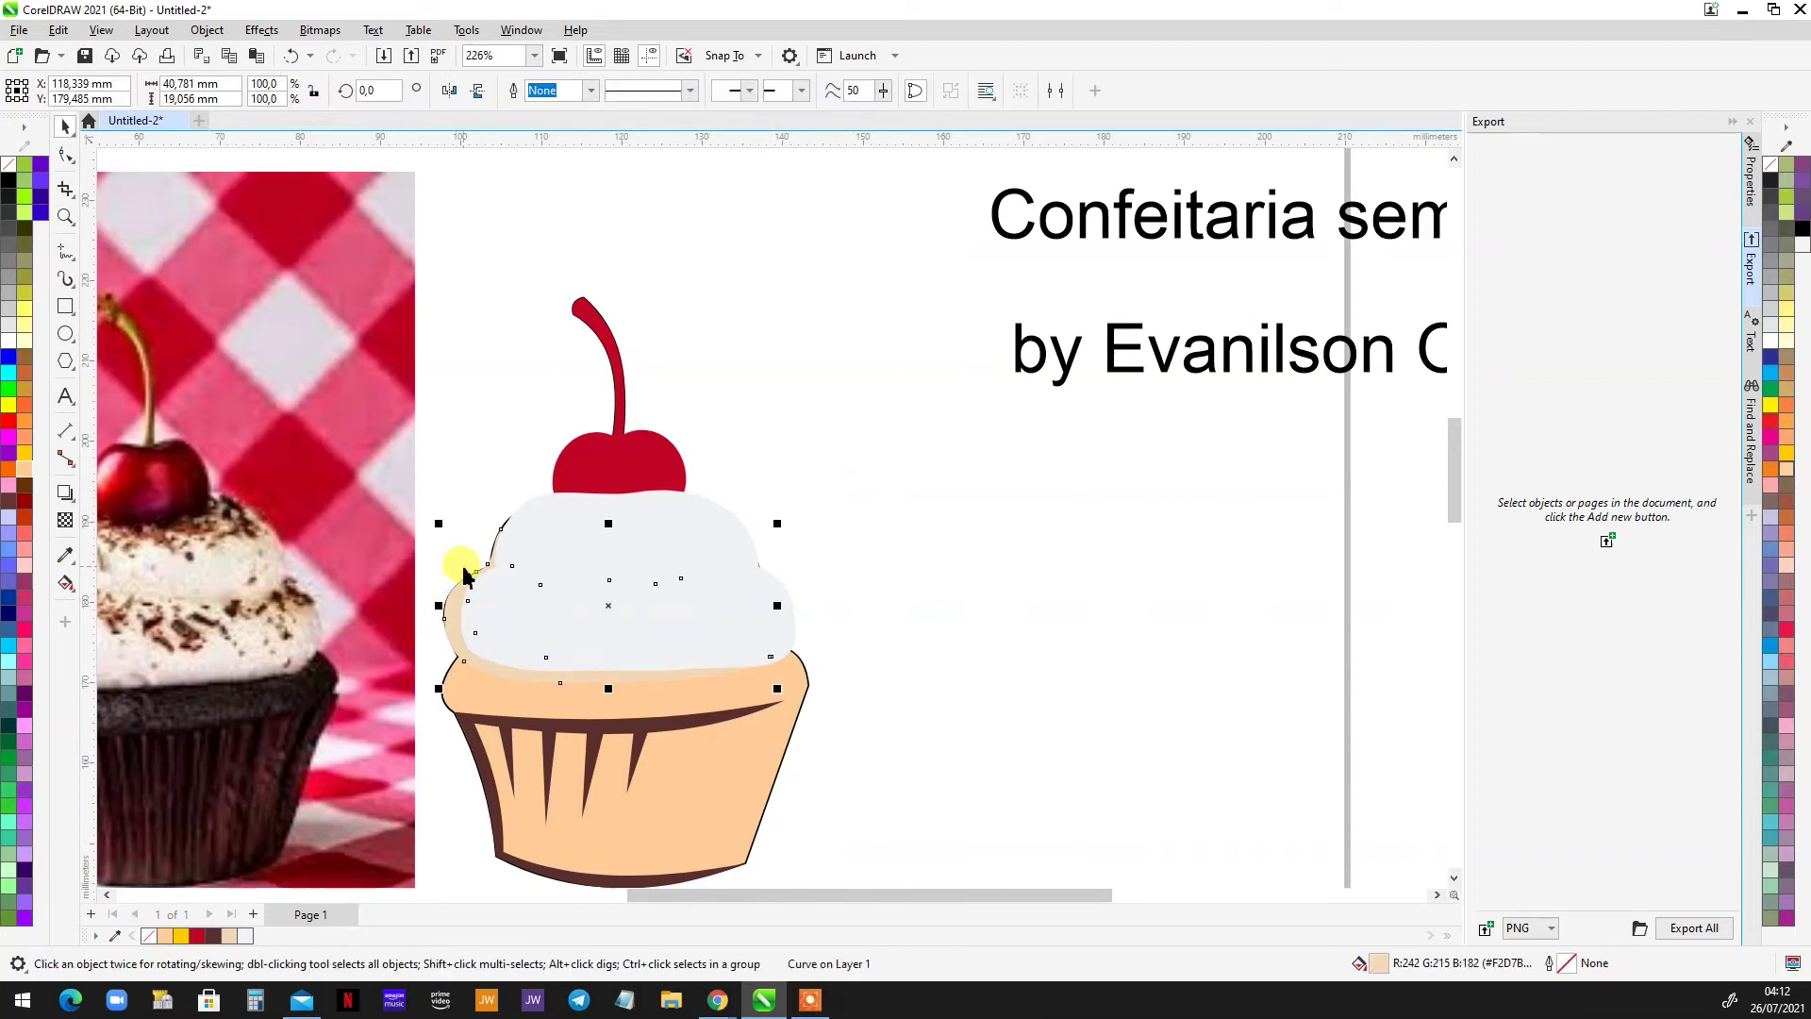
pyautogui.hotkey('ctrl', 'pageup')
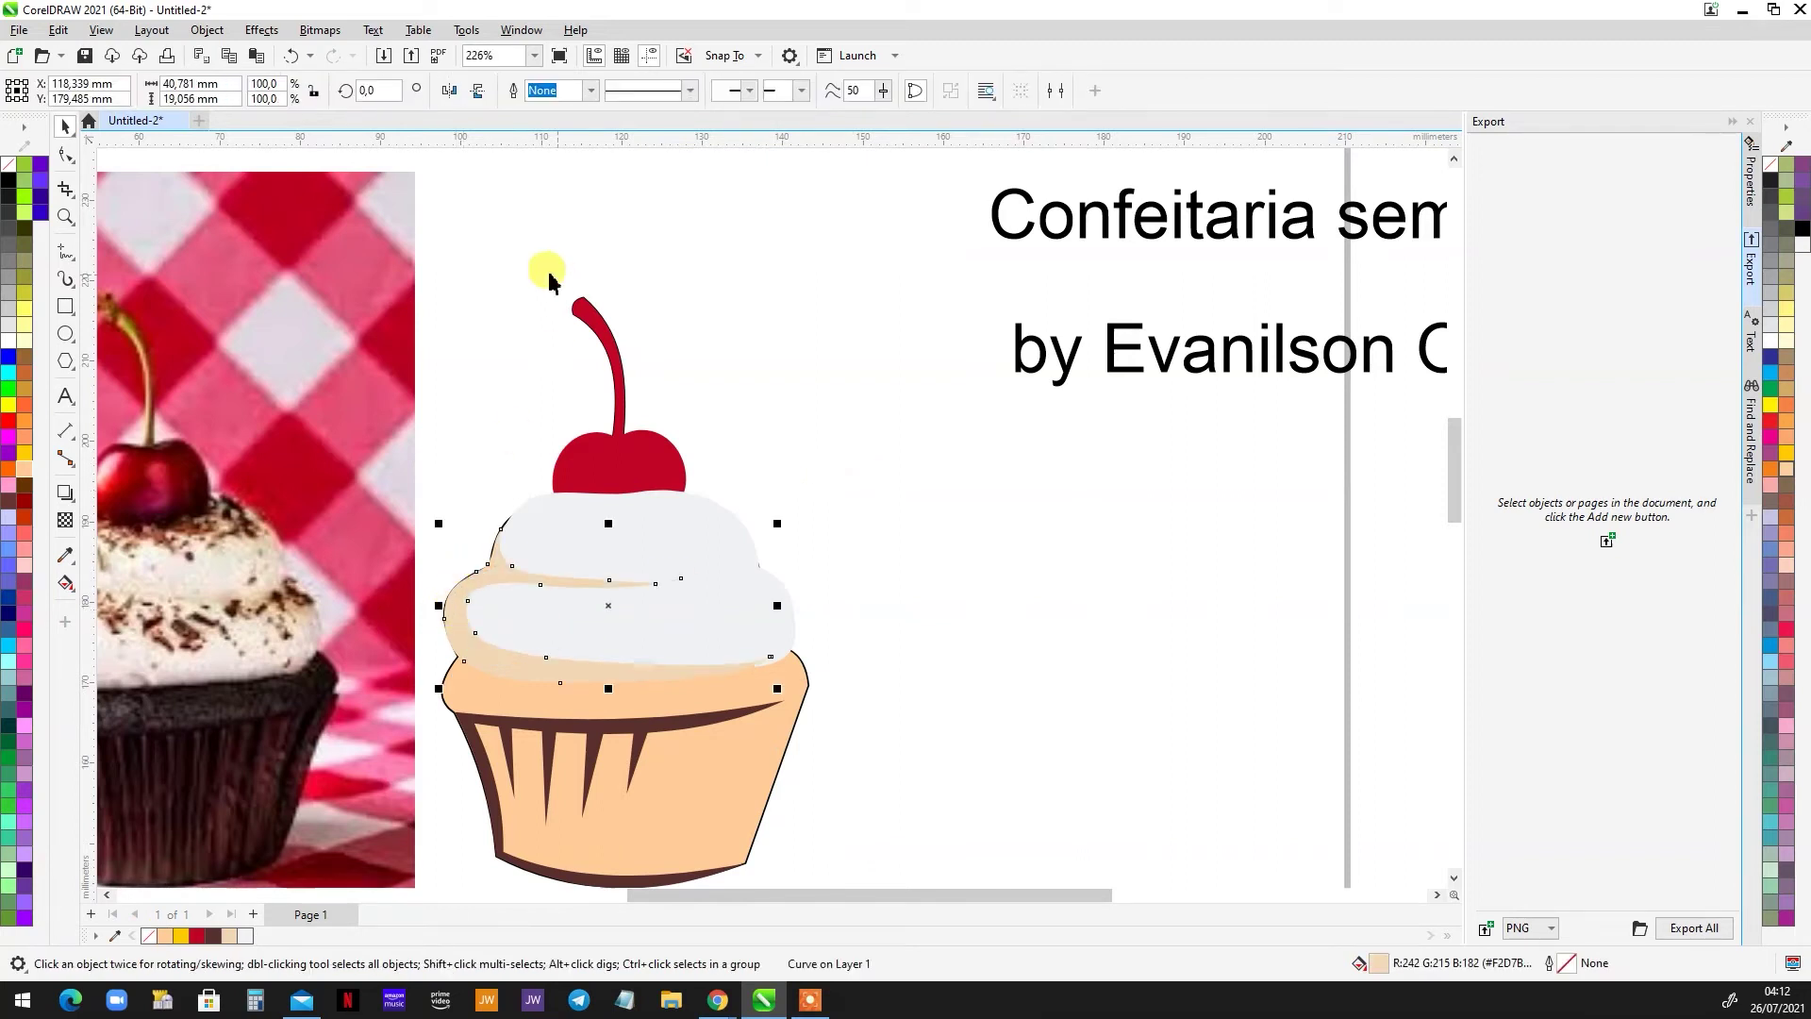
pyautogui.moveTo(733, 525); pyautogui.dragTo(736, 528)
pyautogui.hotkey('ctrl', 'pageup')
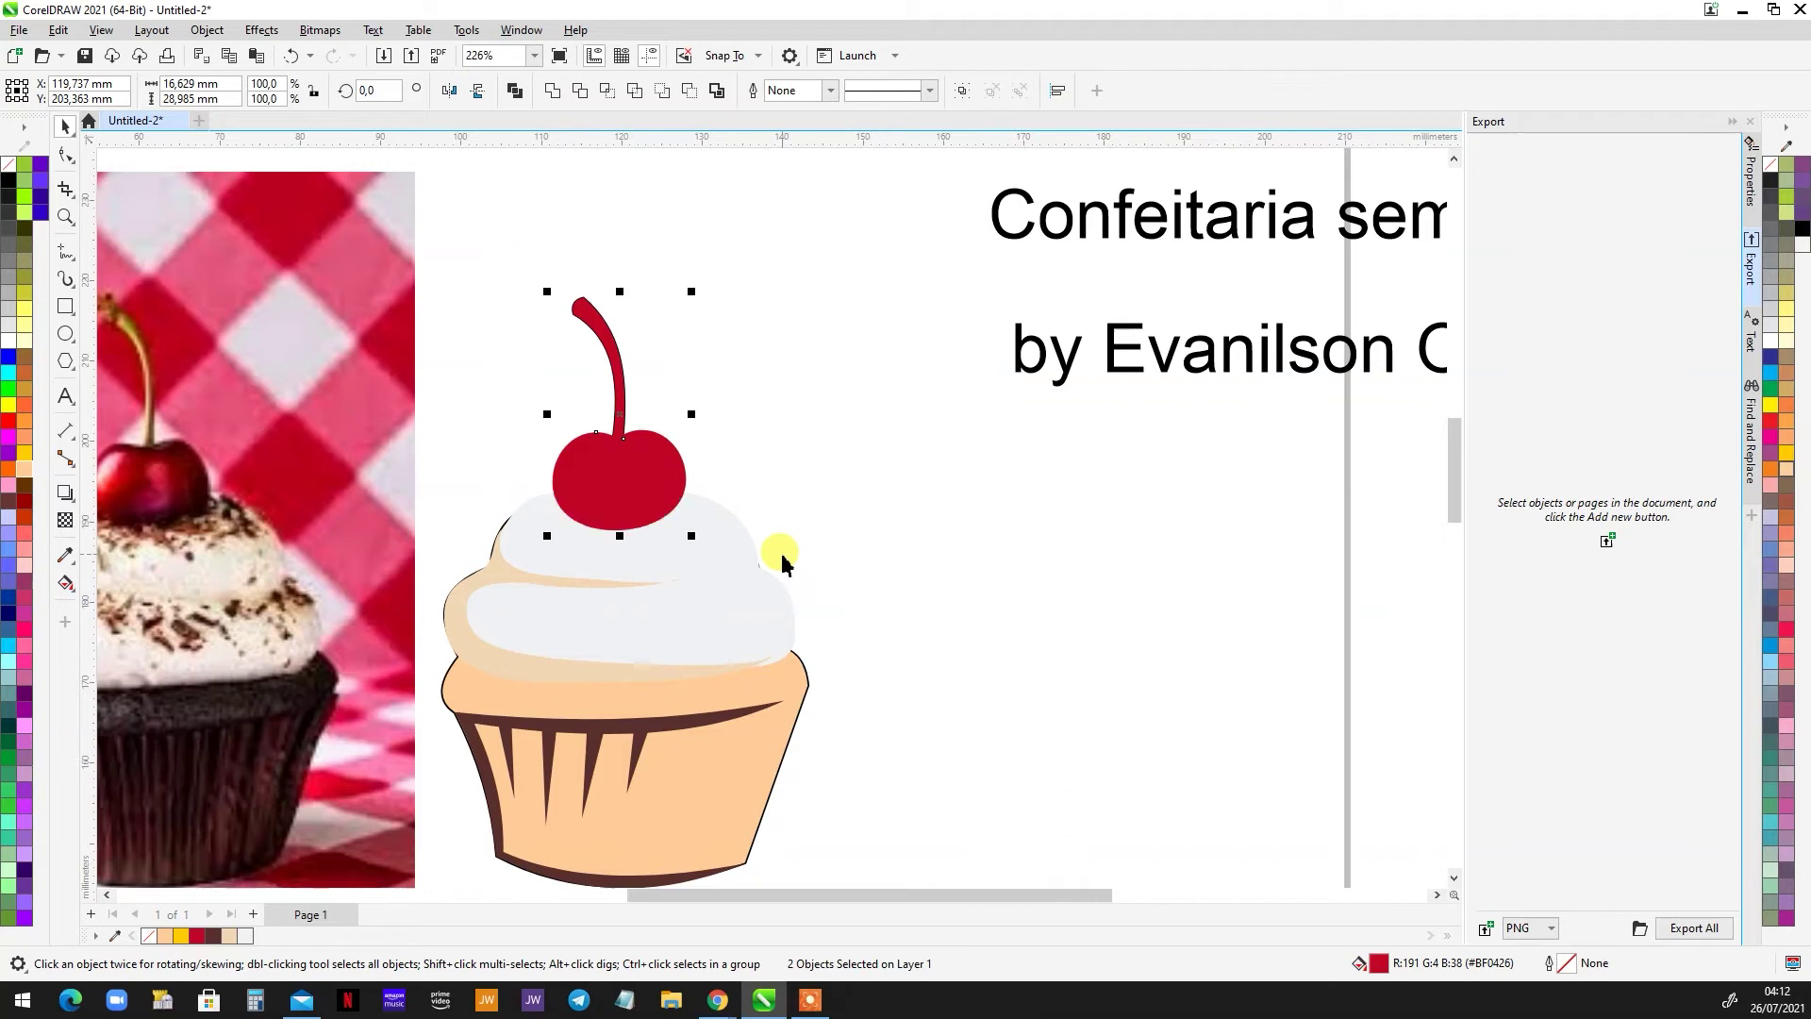
pyautogui.click(969, 515)
pyautogui.scroll(-3, 847, 631)
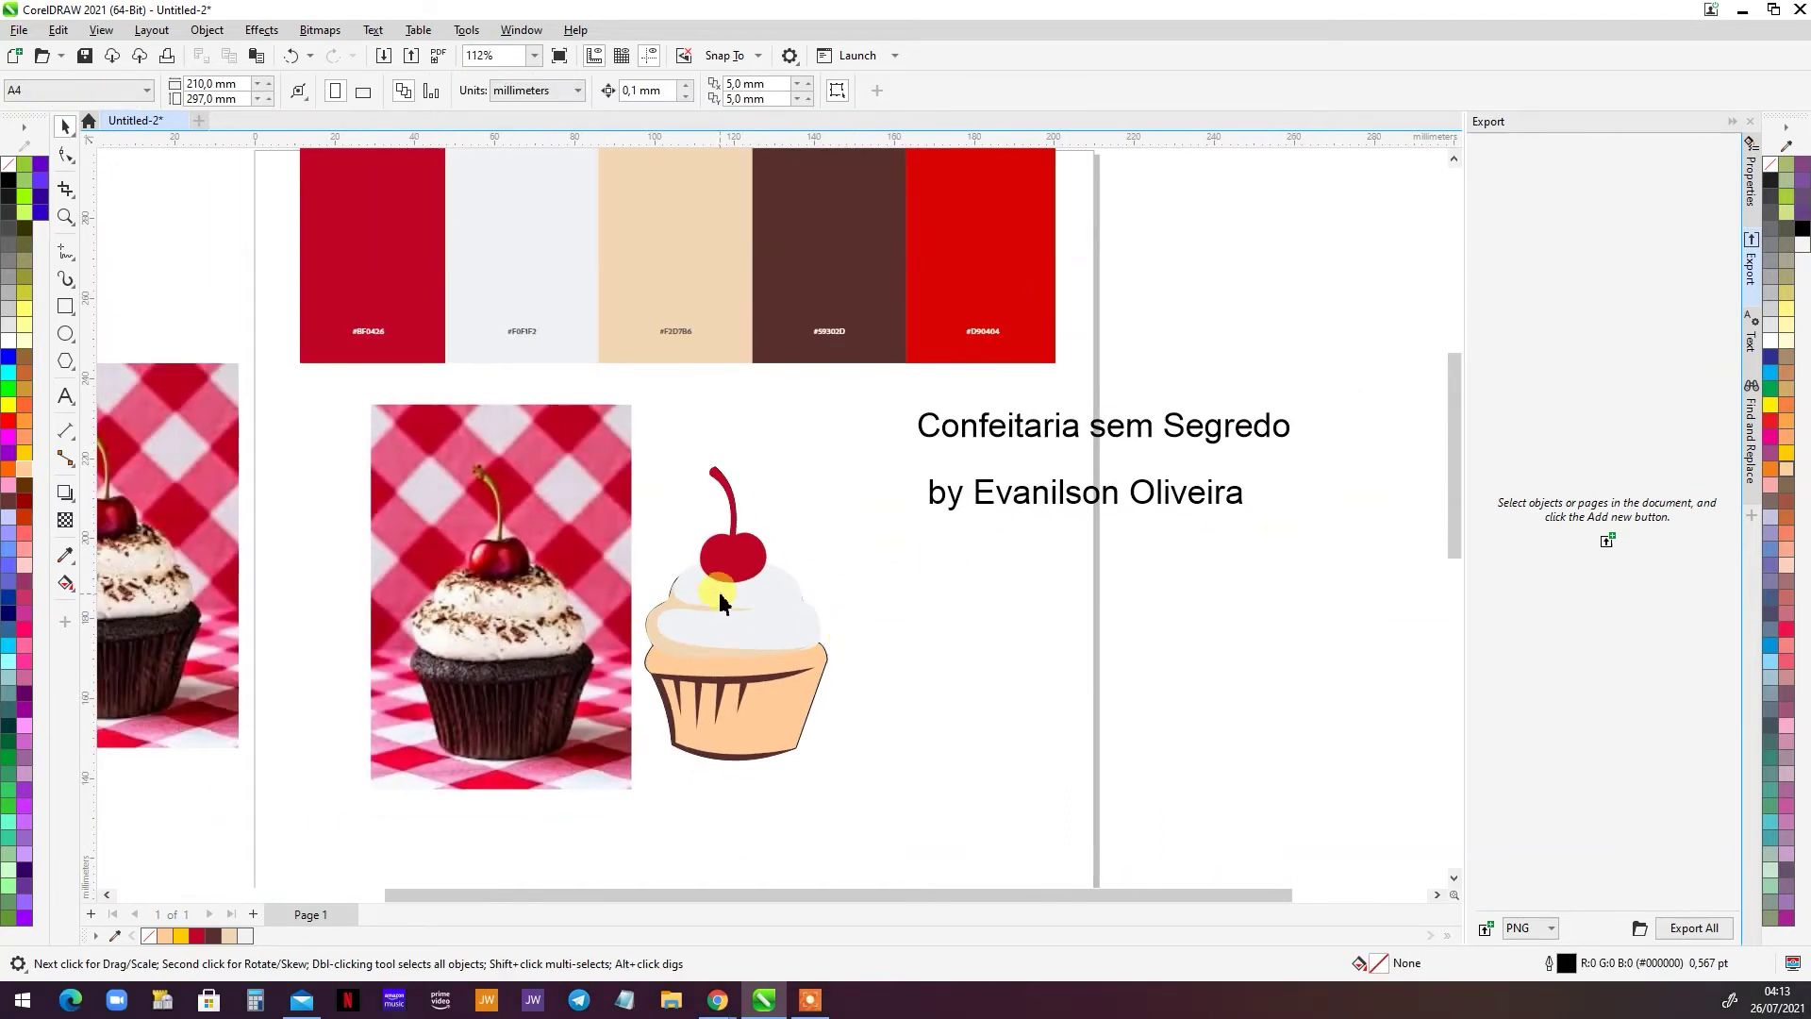
# Step: Drag the wrapper band's top-left node out to the cup's left edge and curve its top edge
pyautogui.scroll(3, 722, 594)
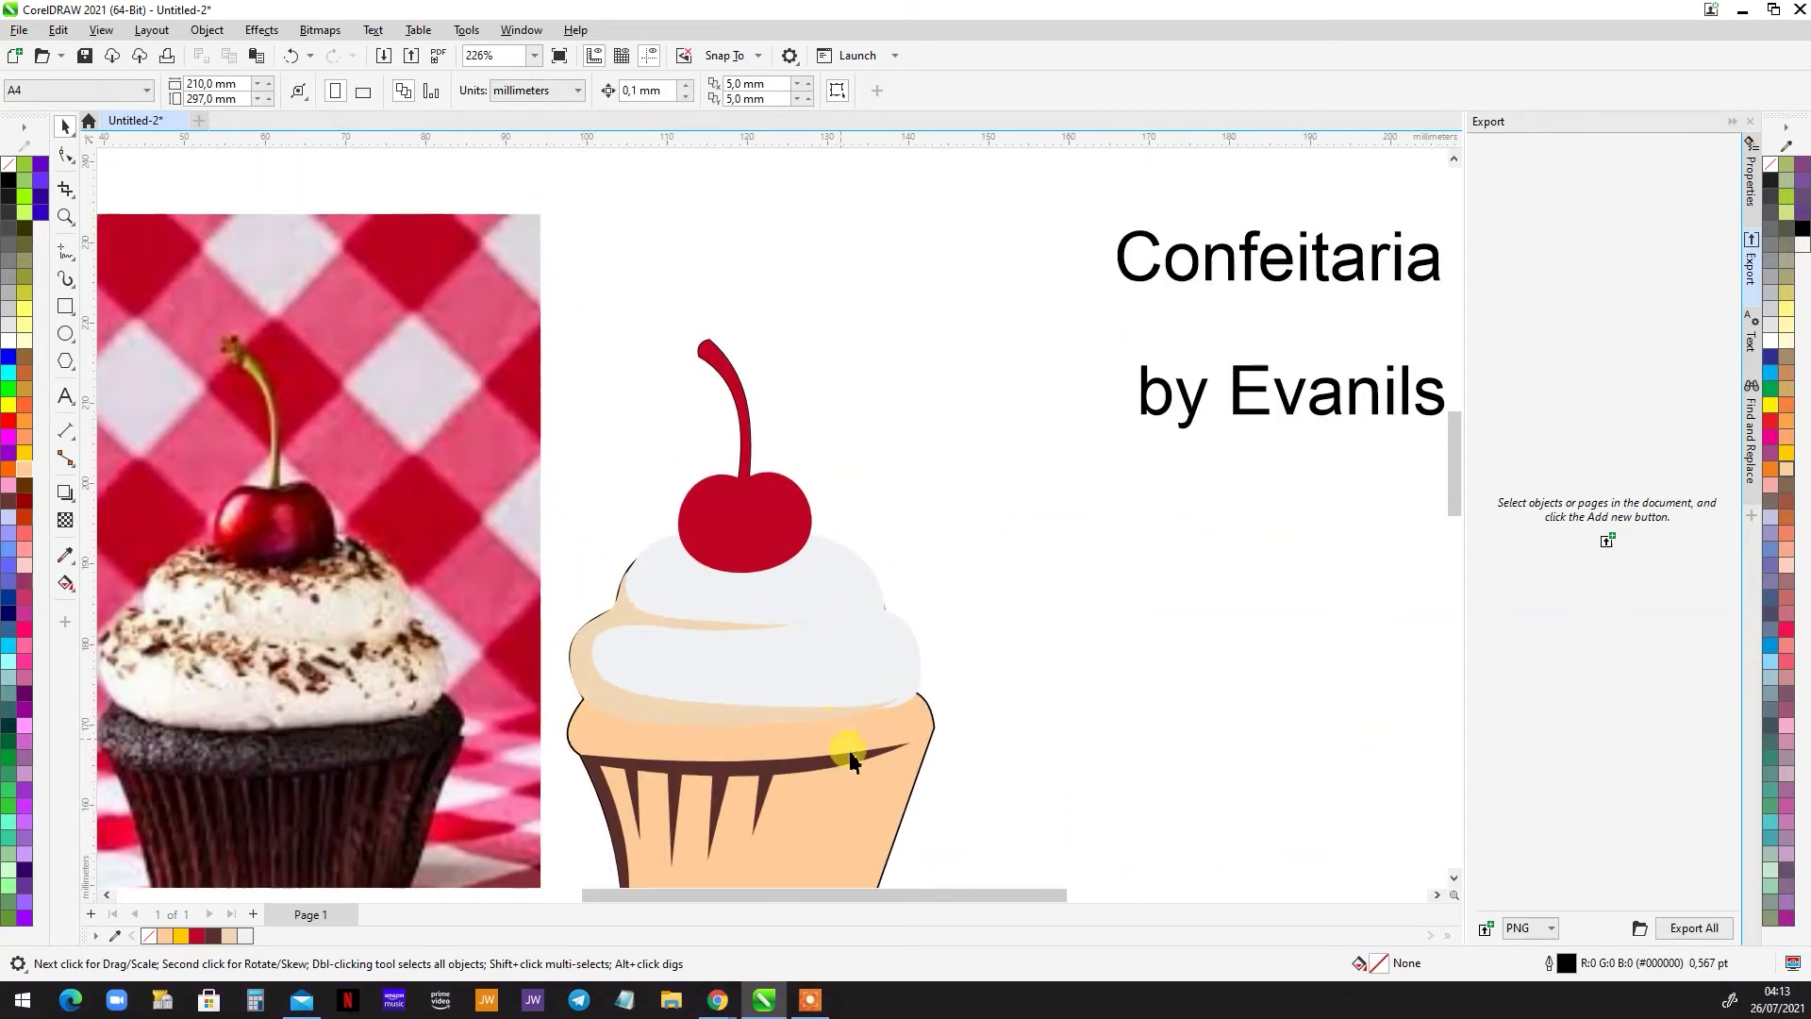
pyautogui.scroll(-3, 982, 766)
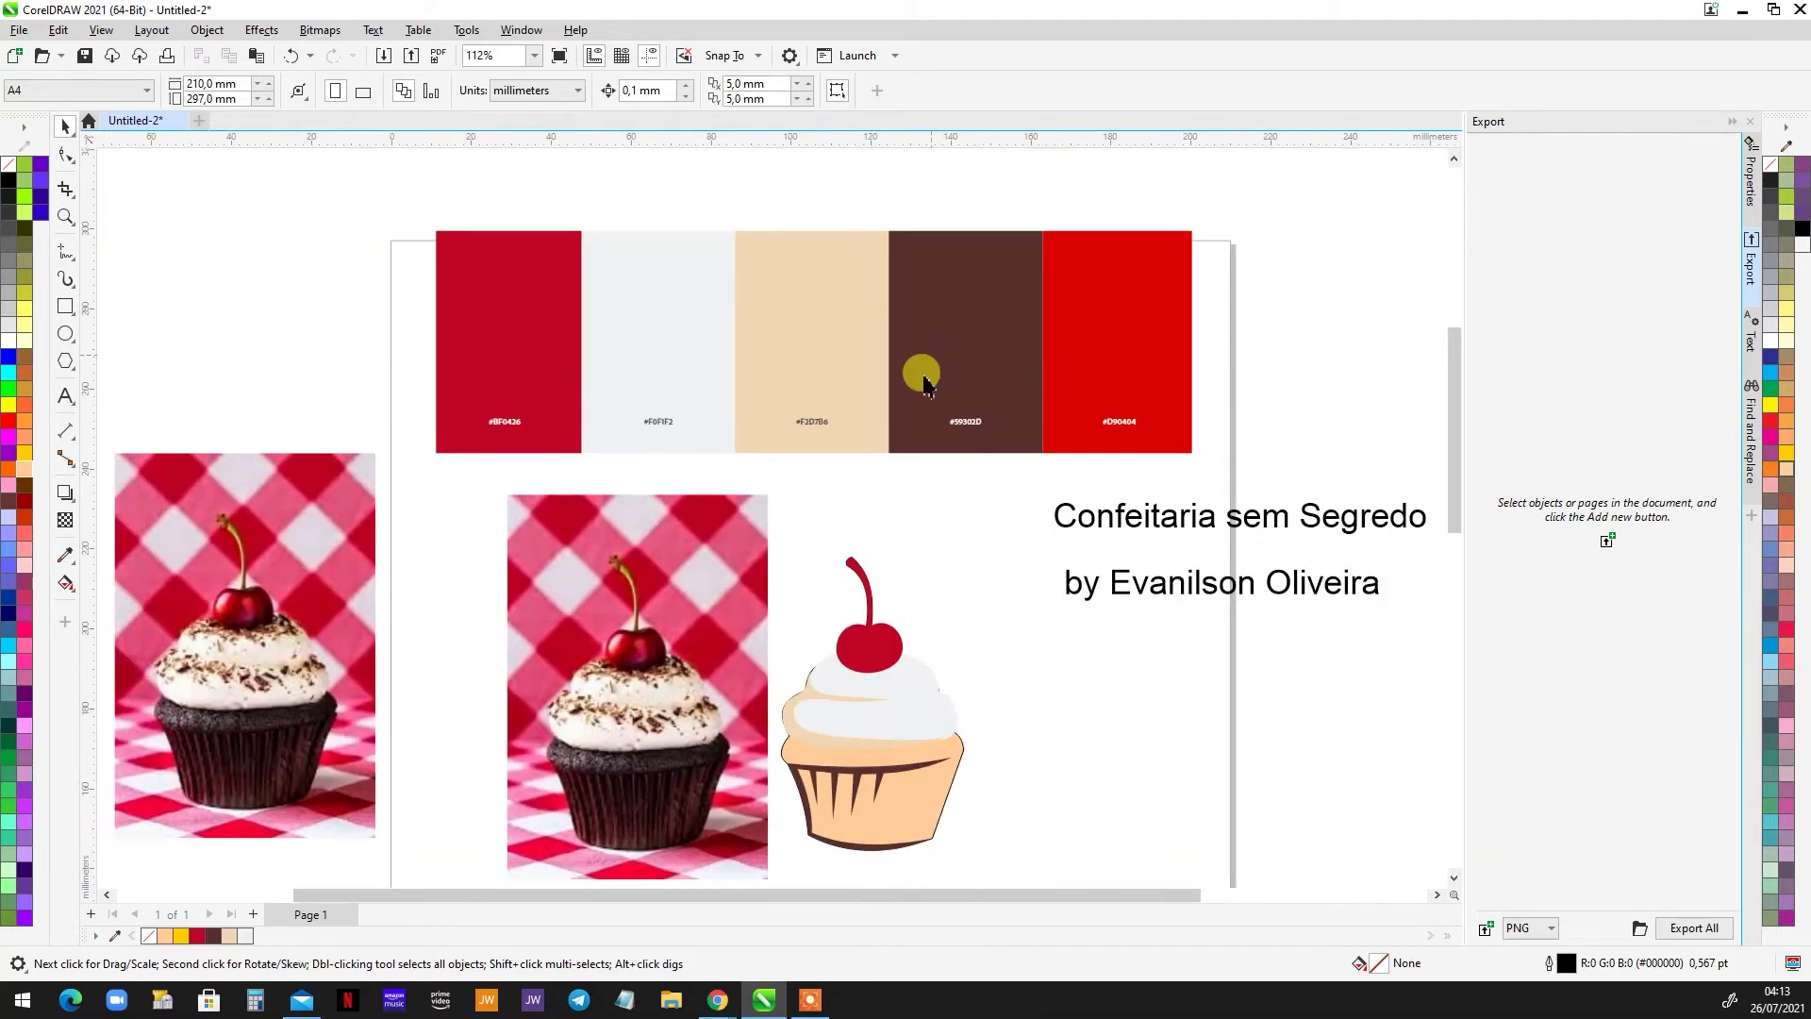
pyautogui.scroll(6, 838, 797)
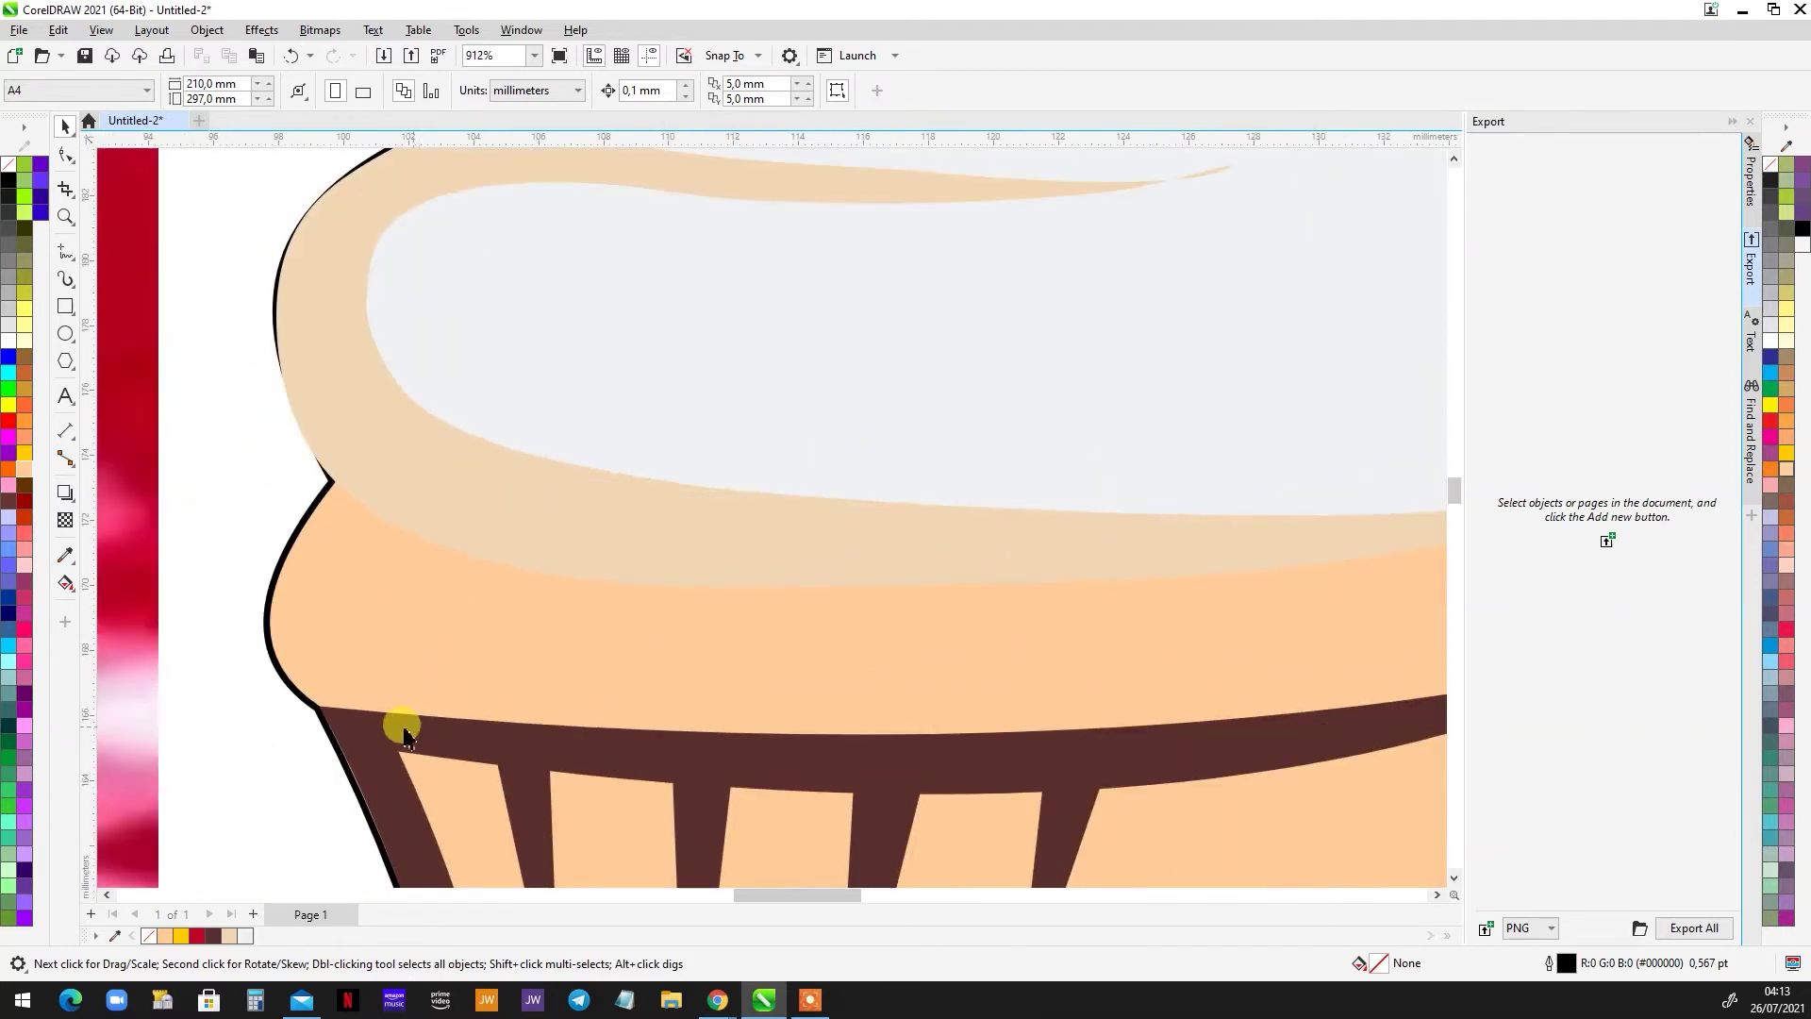
pyautogui.click(359, 740)
pyautogui.press('F10')
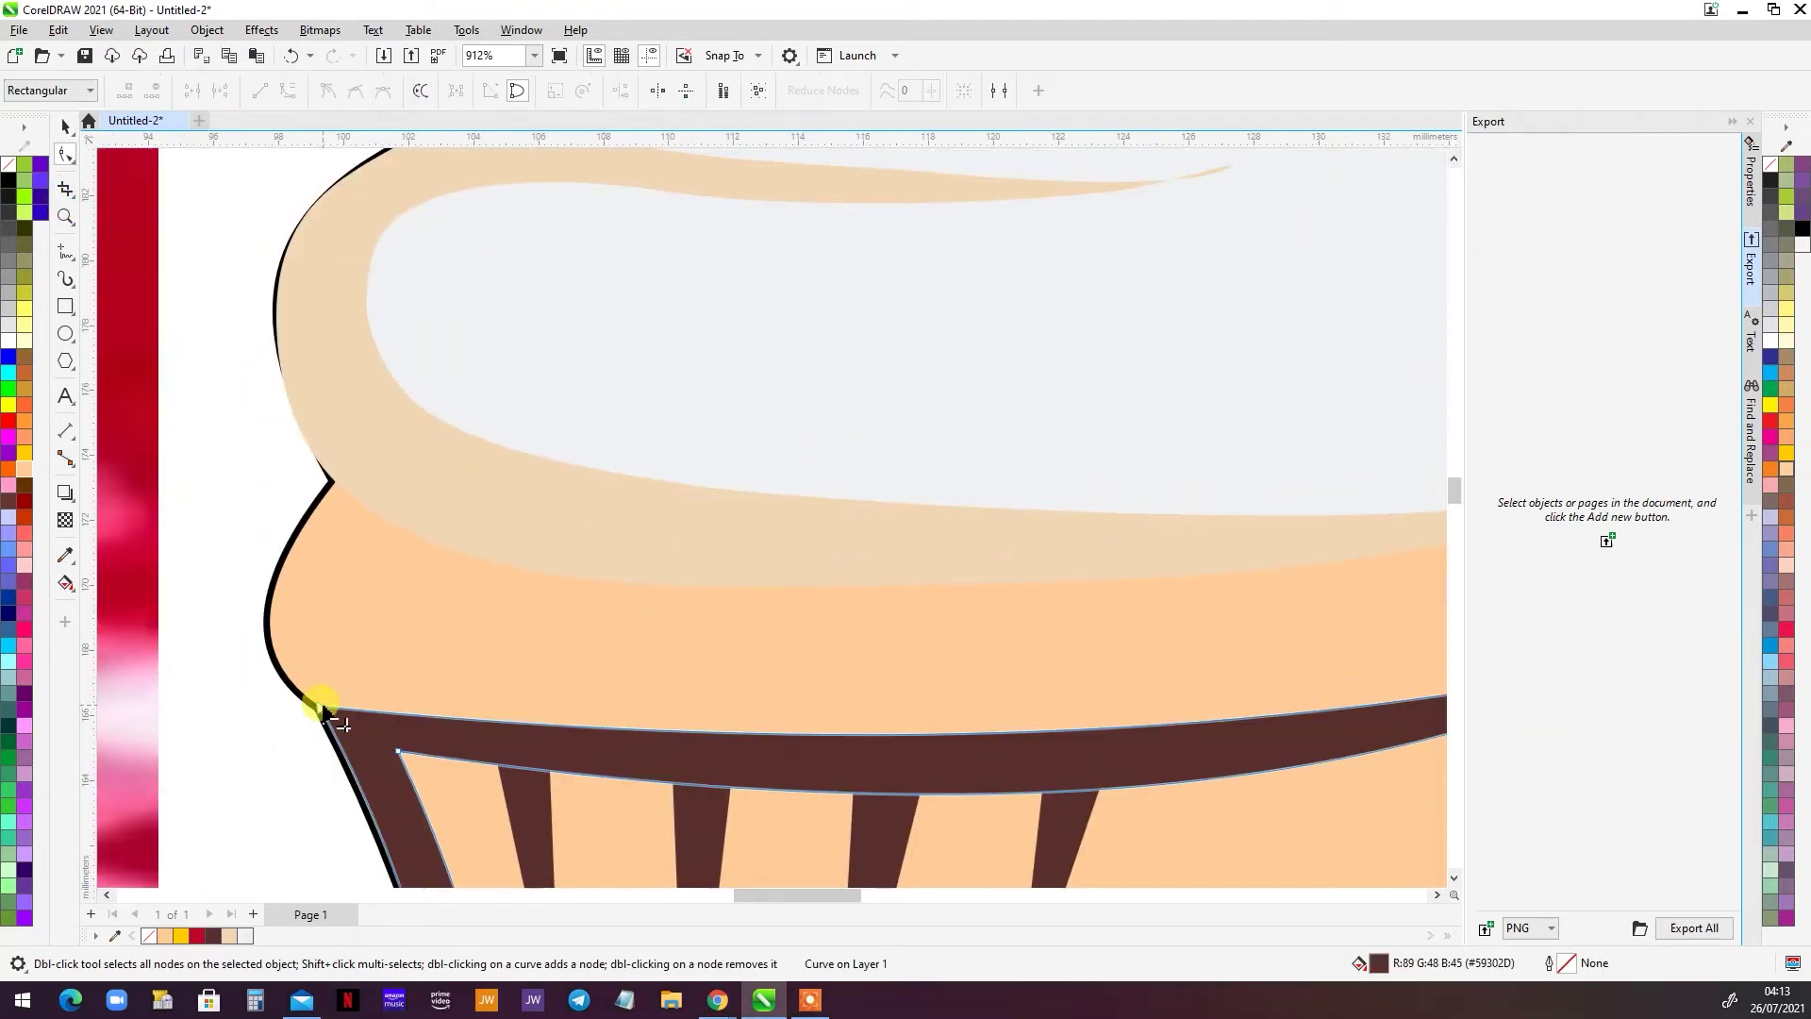
pyautogui.moveTo(354, 710); pyautogui.dragTo(279, 637)
pyautogui.moveTo(717, 693); pyautogui.dragTo(441, 762)
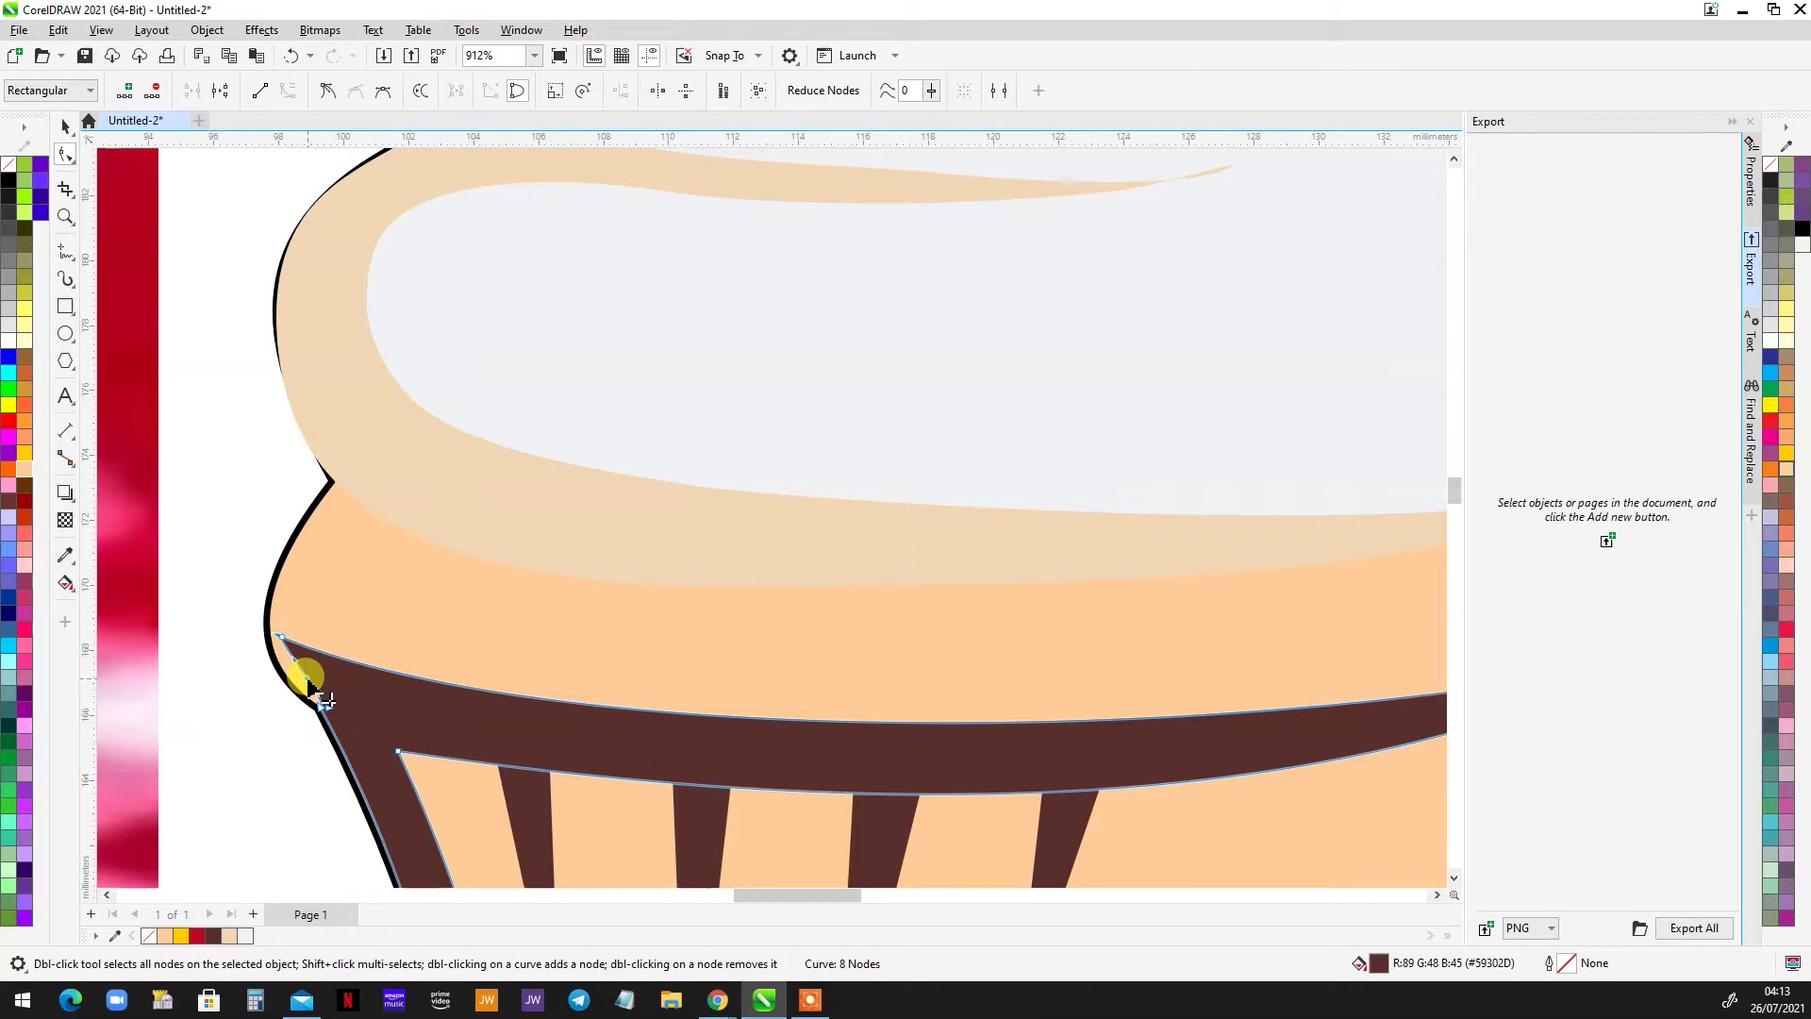
pyautogui.scroll(-3, 312, 683)
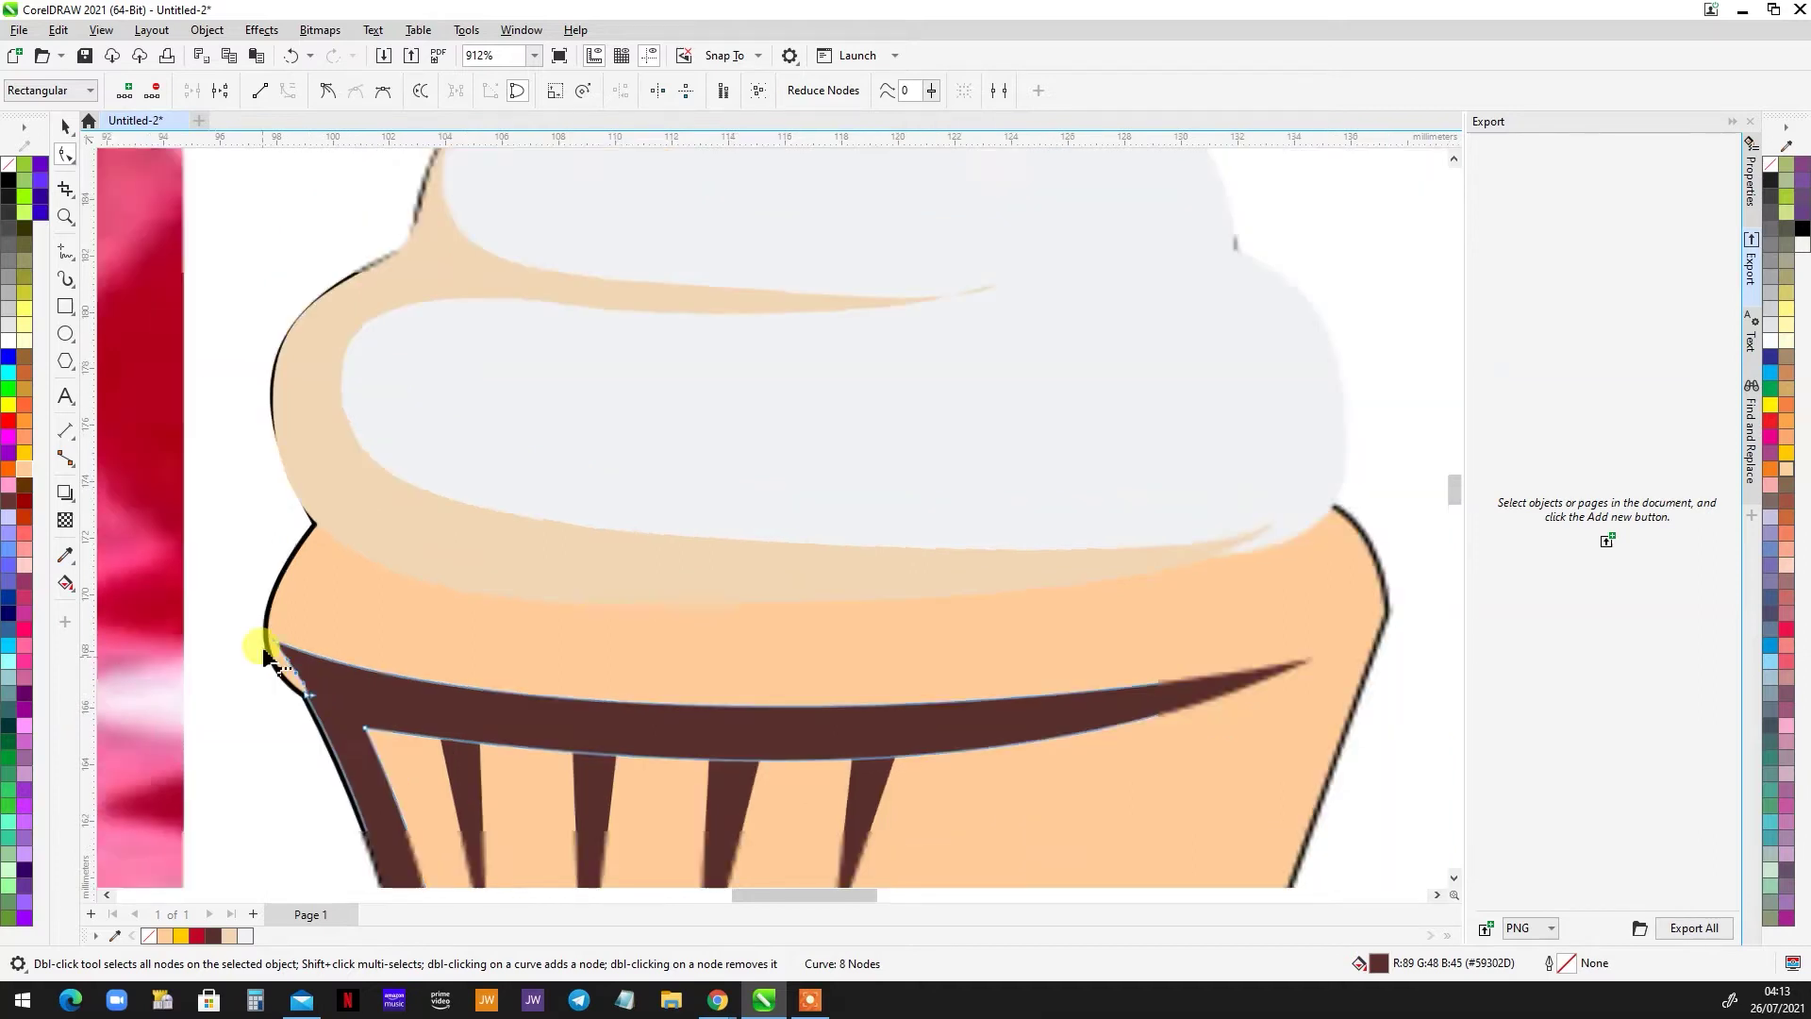
pyautogui.scroll(5, 273, 642)
pyautogui.moveTo(287, 665); pyautogui.dragTo(201, 558)
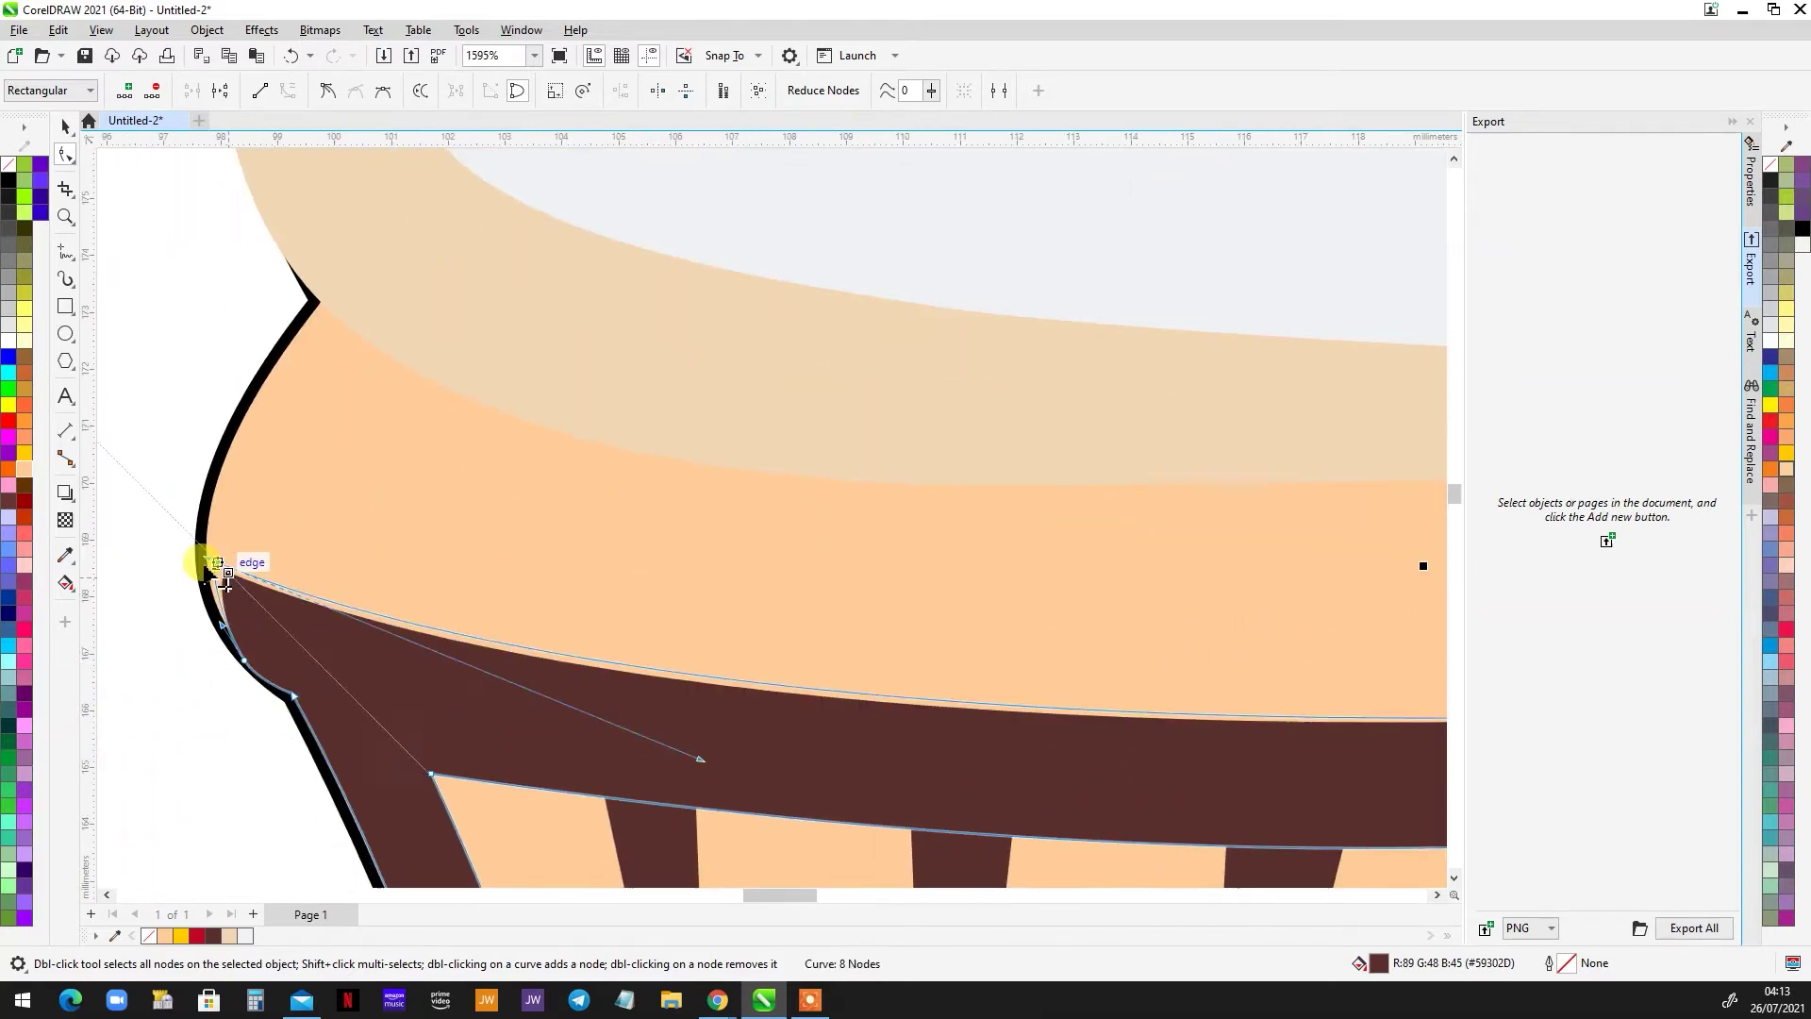
pyautogui.scroll(-4, 226, 622)
pyautogui.click(68, 132)
pyautogui.scroll(-3, 819, 496)
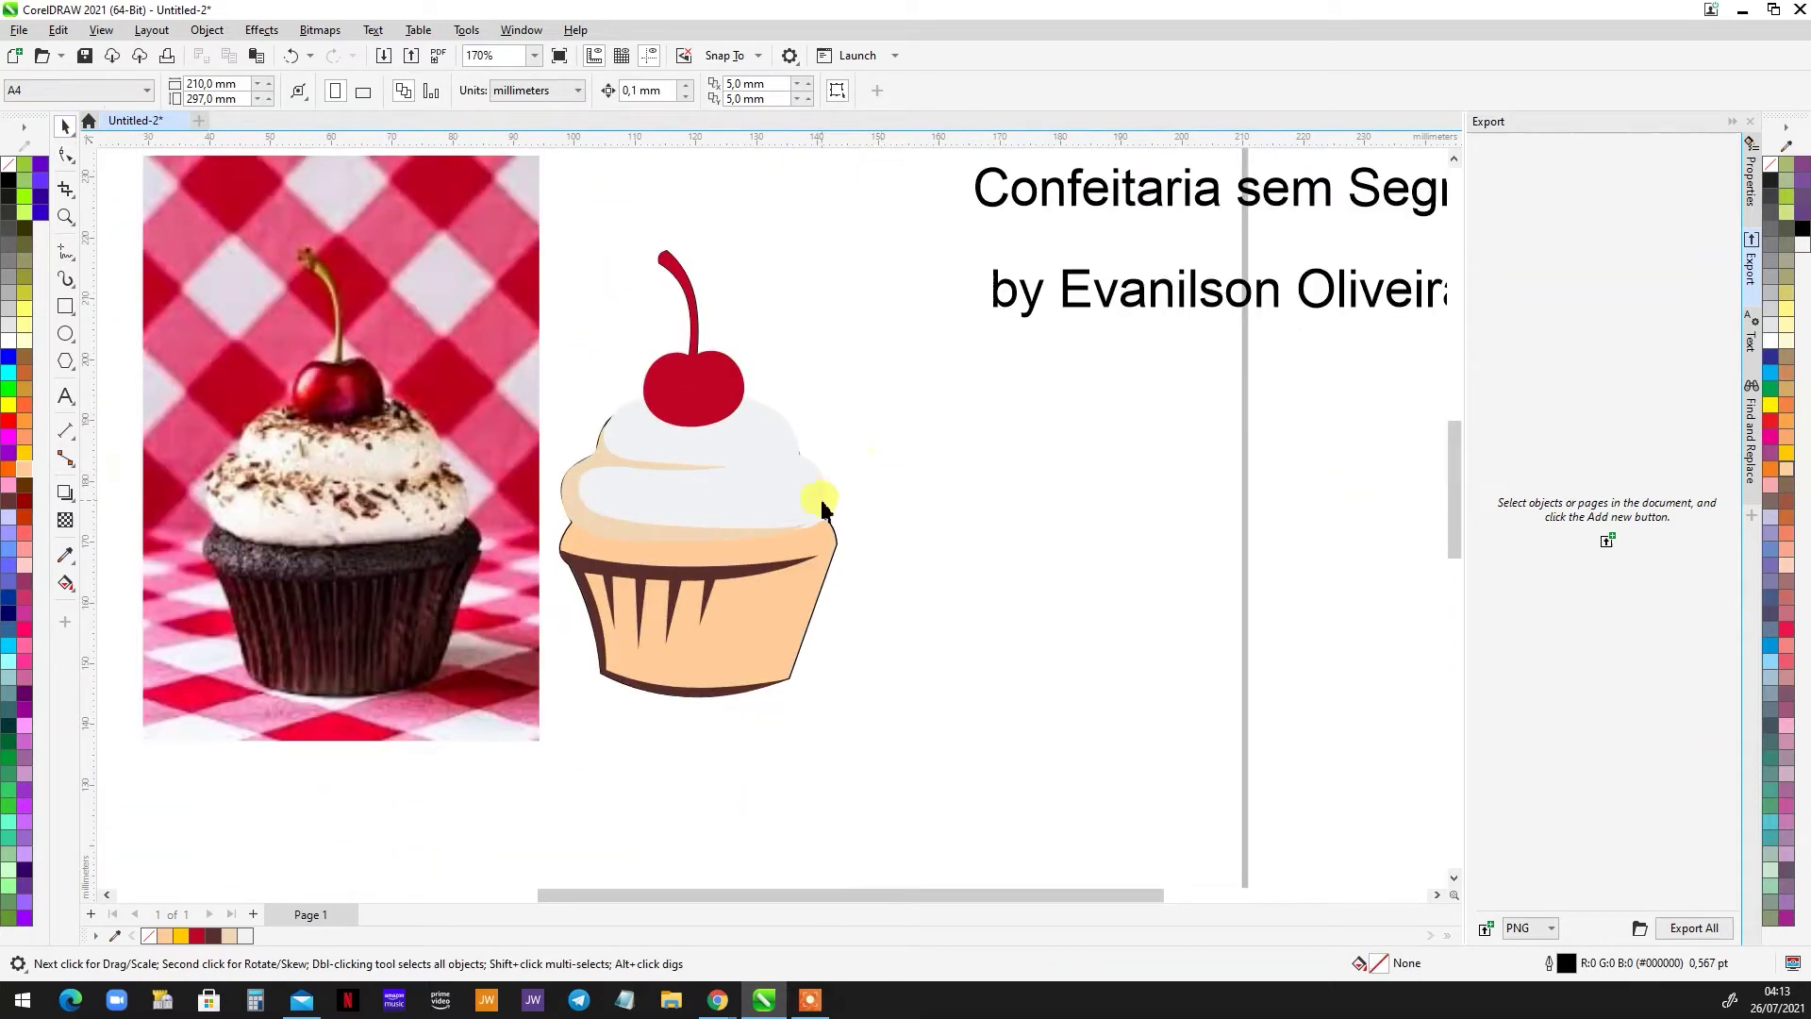
# Step: Stretch the pleat shape rightward and add nodes along its diagonal edge
pyautogui.scroll(5, 707, 554)
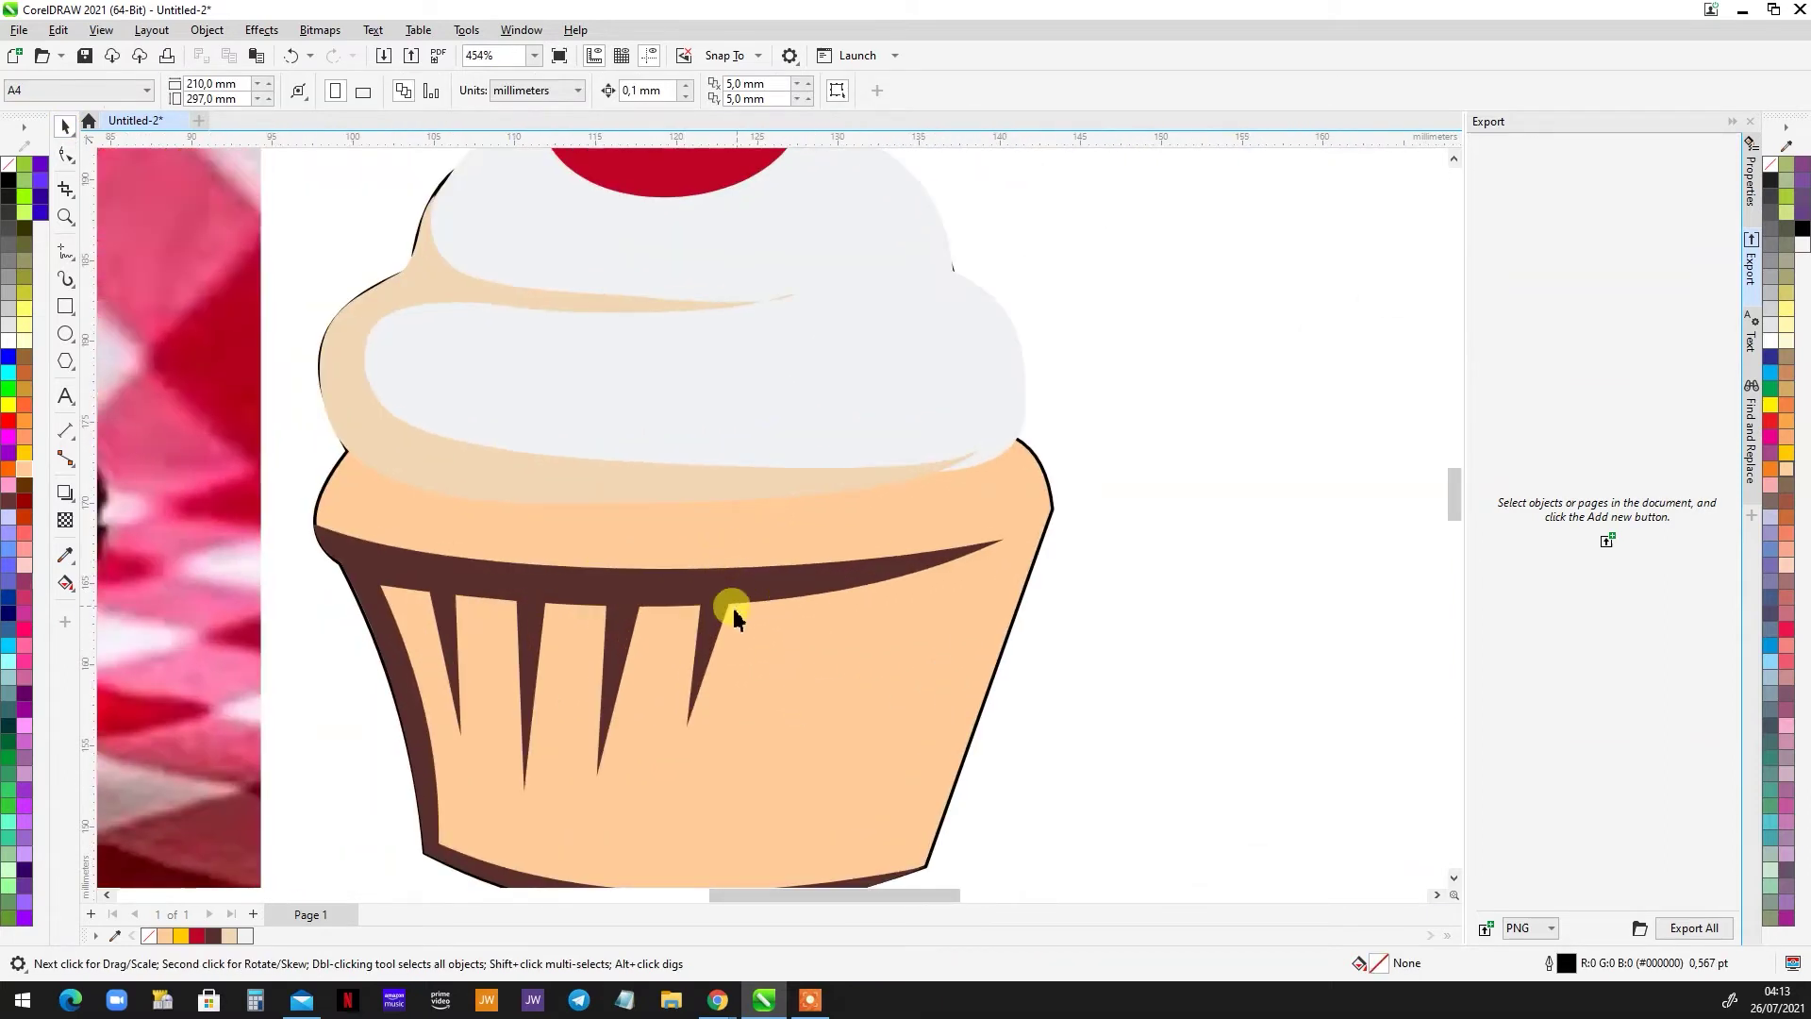
pyautogui.click(732, 608)
pyautogui.press('F10')
pyautogui.moveTo(728, 599); pyautogui.dragTo(922, 564)
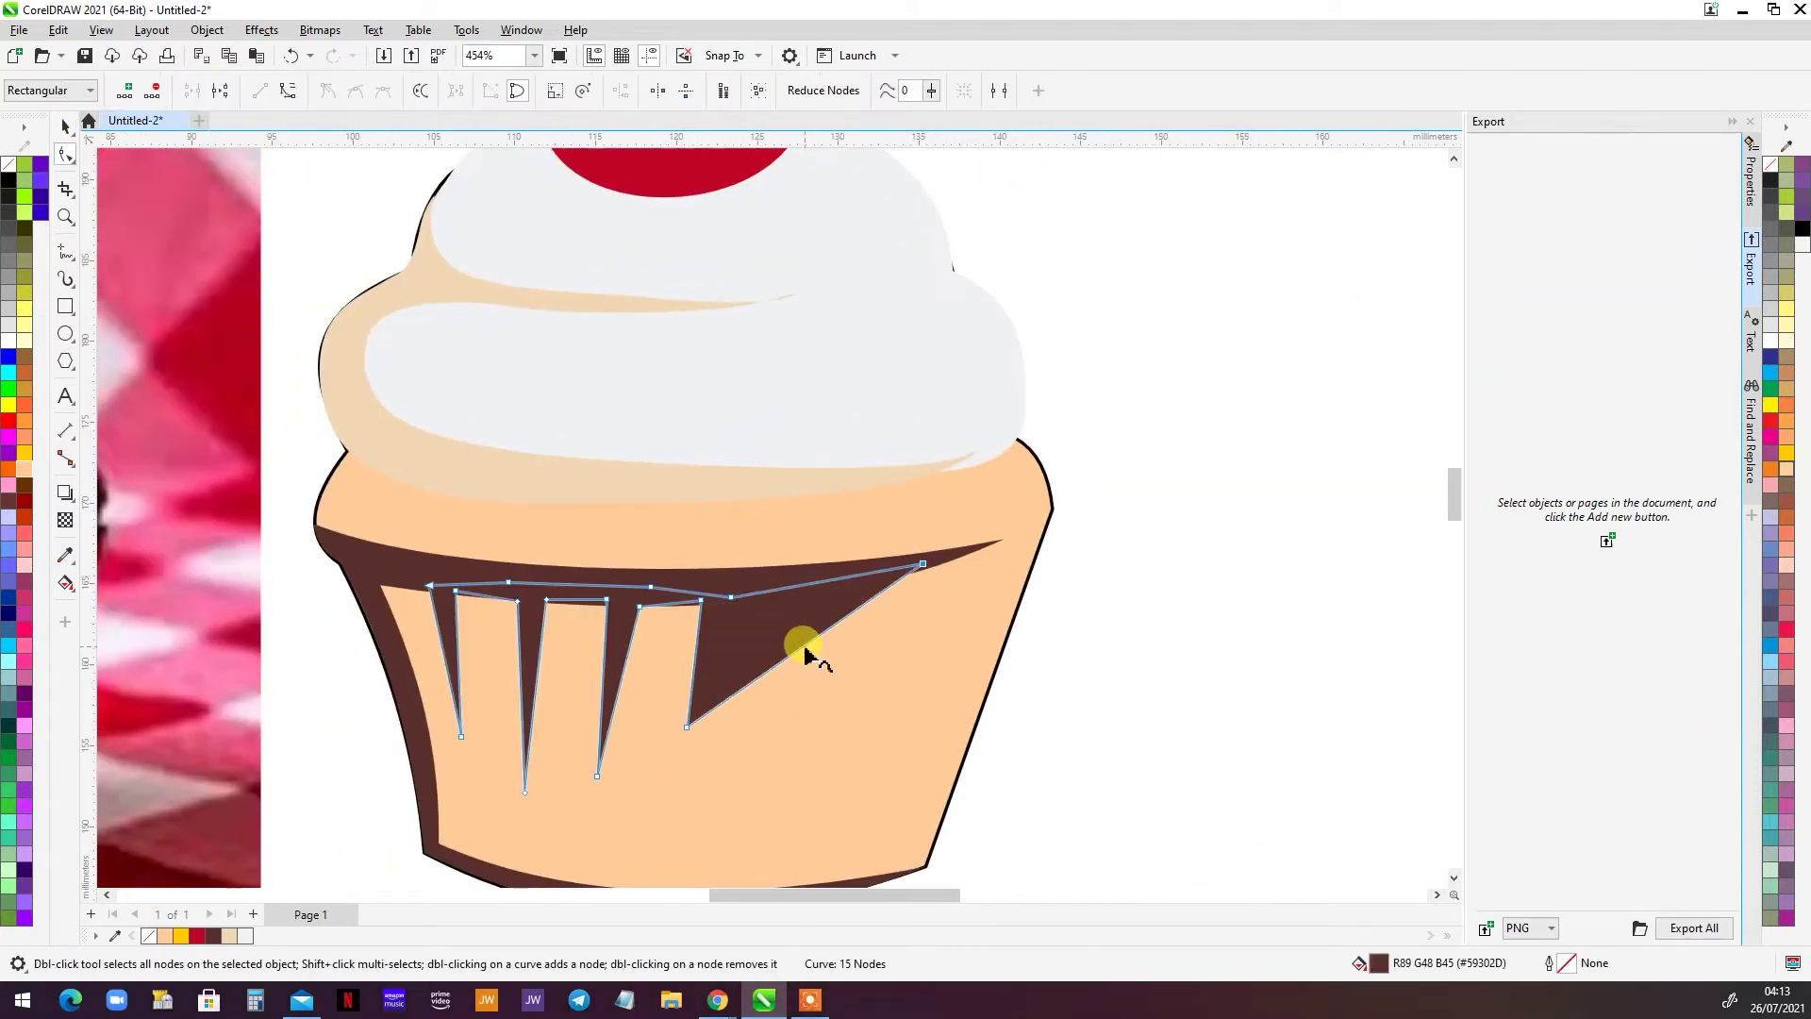
pyautogui.doubleClick(807, 650)
pyautogui.moveTo(807, 650); pyautogui.dragTo(659, 613)
pyautogui.doubleClick(779, 584)
# Step: Add nodes near the band's right end and pull one down into a new pleat spike
pyautogui.scroll(3, 740, 614)
pyautogui.doubleClick(877, 569)
pyautogui.click(988, 547)
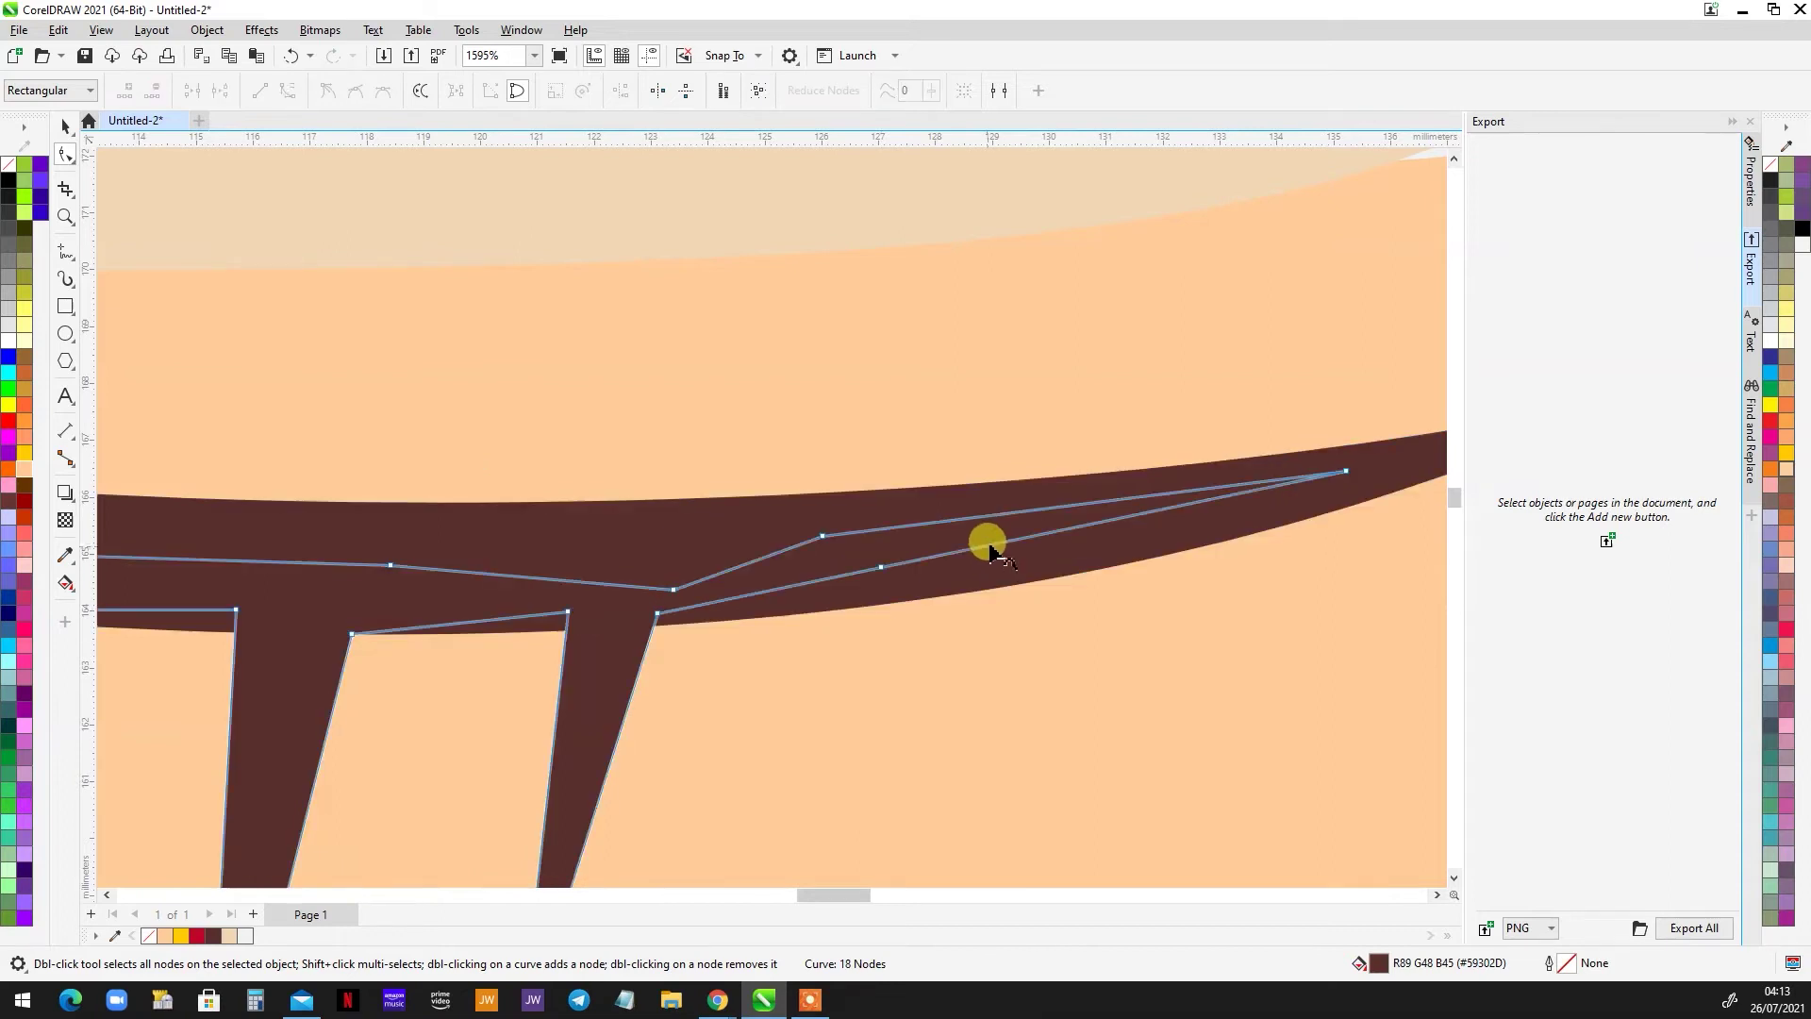
pyautogui.scroll(-3, 989, 547)
pyautogui.doubleClick(914, 548)
pyautogui.moveTo(914, 548); pyautogui.dragTo(882, 671)
pyautogui.doubleClick(941, 547)
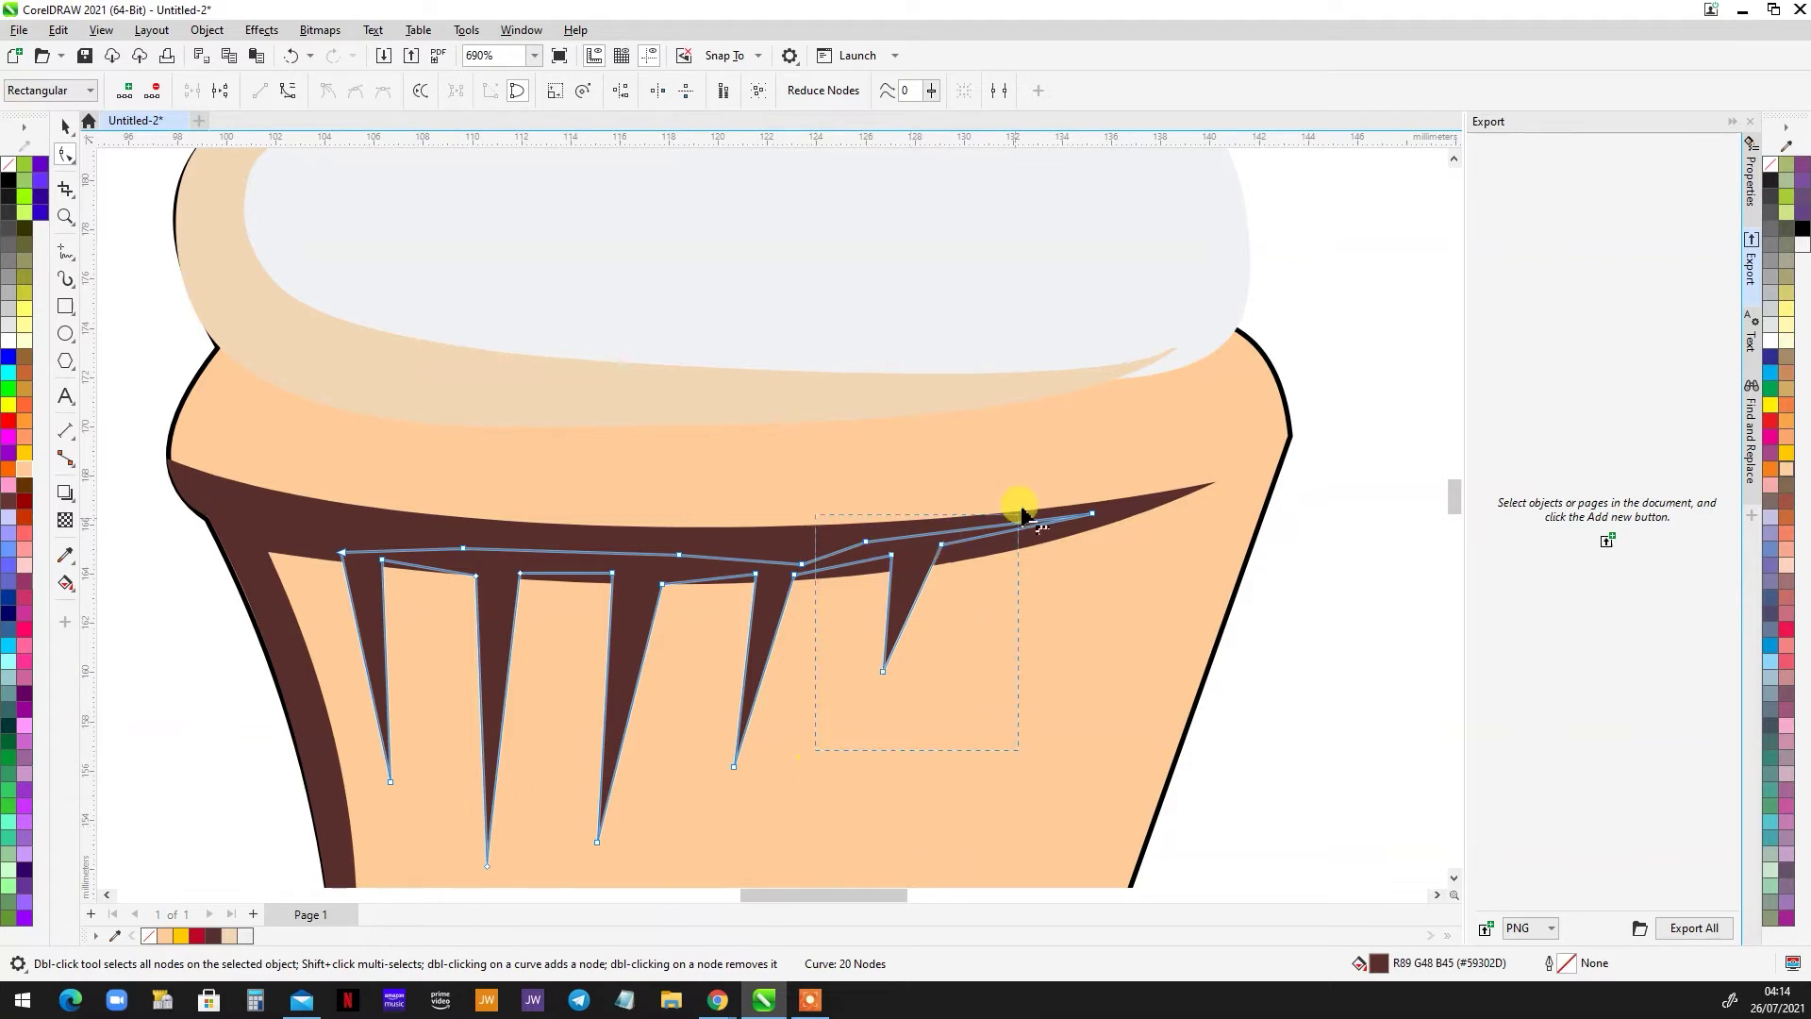
# Step: Move the new spike's tip lower-left, completing the sixth pleat with 20 nodes
pyautogui.scroll(2, 946, 538)
pyautogui.moveTo(1024, 516); pyautogui.dragTo(886, 562)
pyautogui.scroll(-4, 1135, 639)
pyautogui.scroll(4, 838, 639)
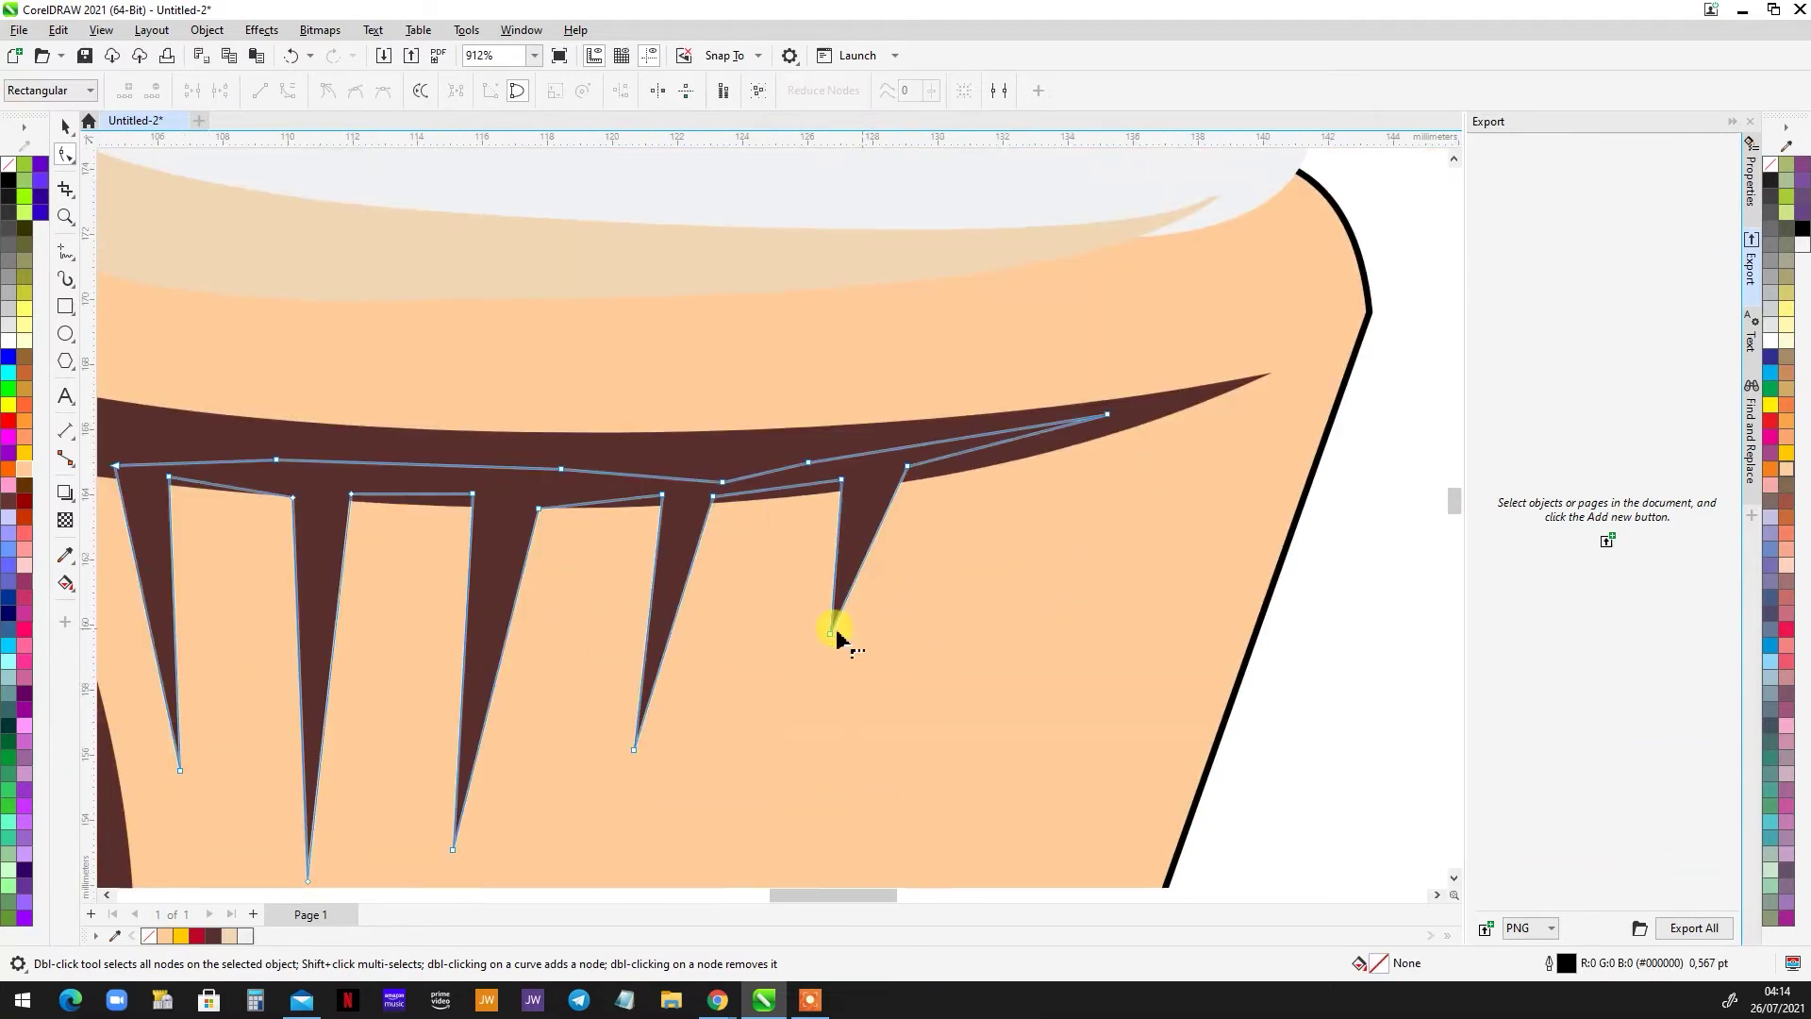
pyautogui.moveTo(832, 633); pyautogui.dragTo(796, 687)
pyautogui.scroll(-3, 796, 688)
pyautogui.scroll(-3, 1019, 514)
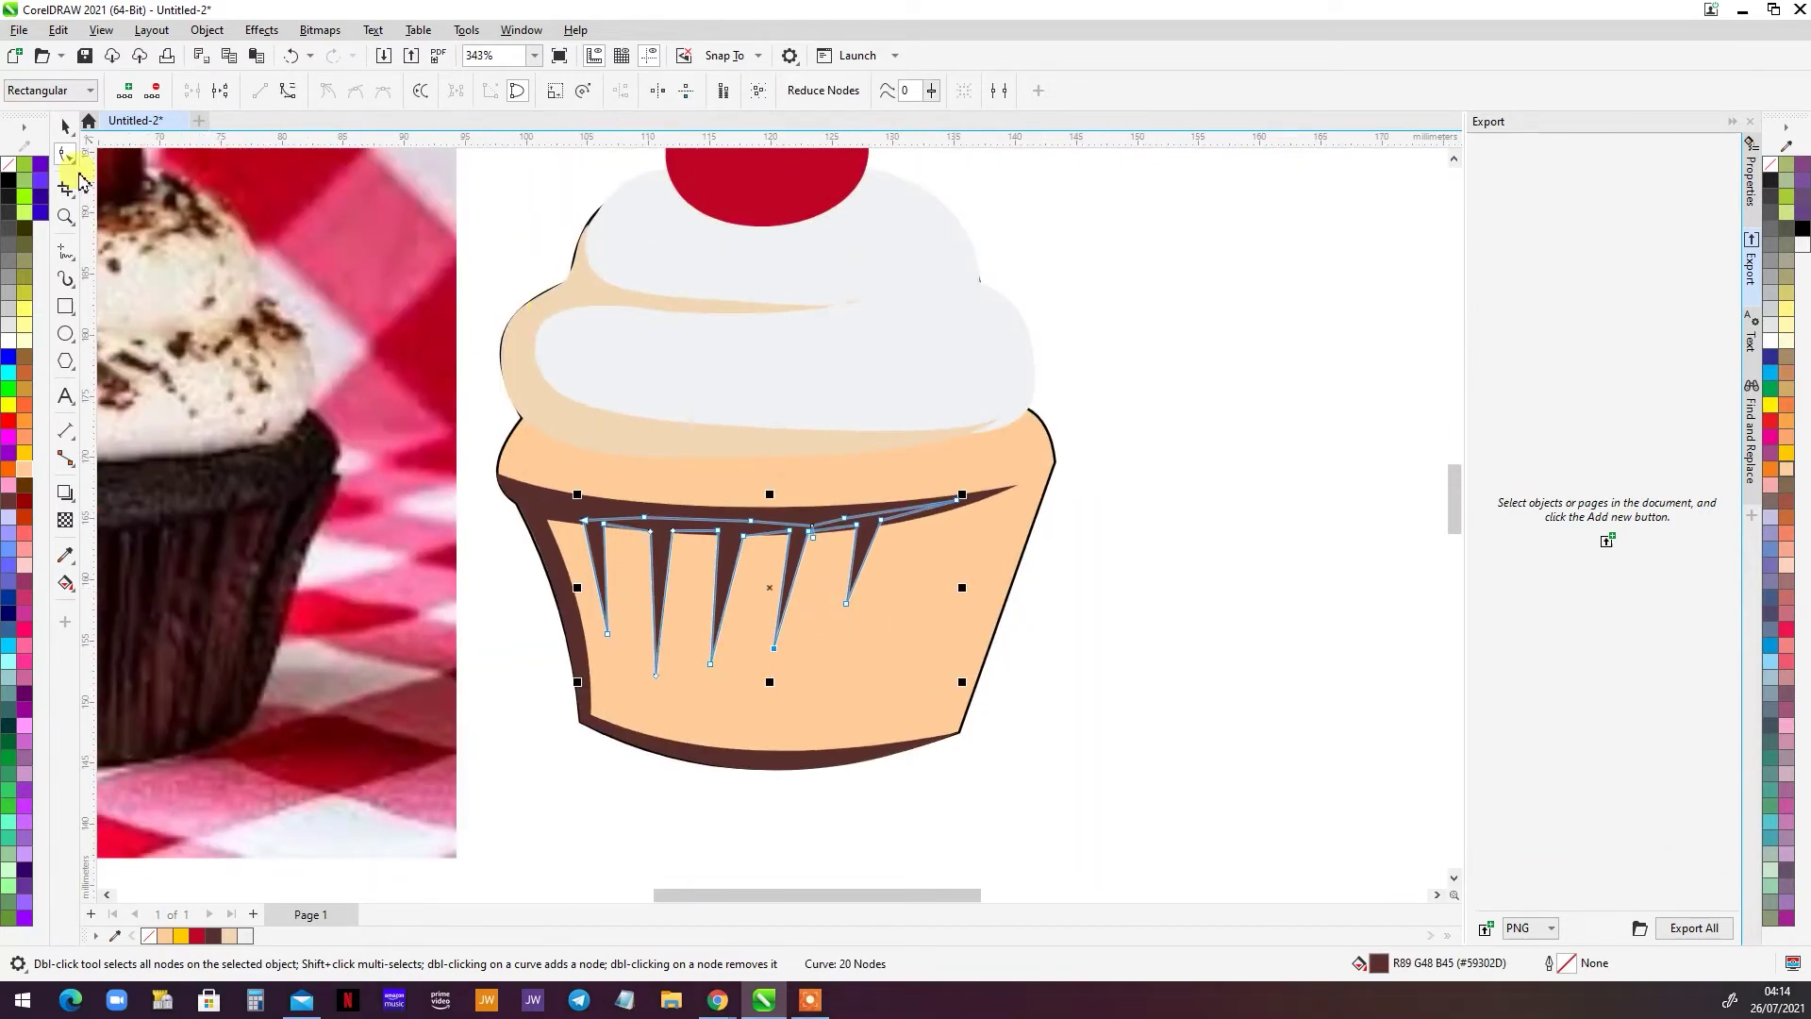
pyautogui.press('space')
pyautogui.press('Escape')
pyautogui.scroll(2, 635, 405)
pyautogui.click(65, 251)
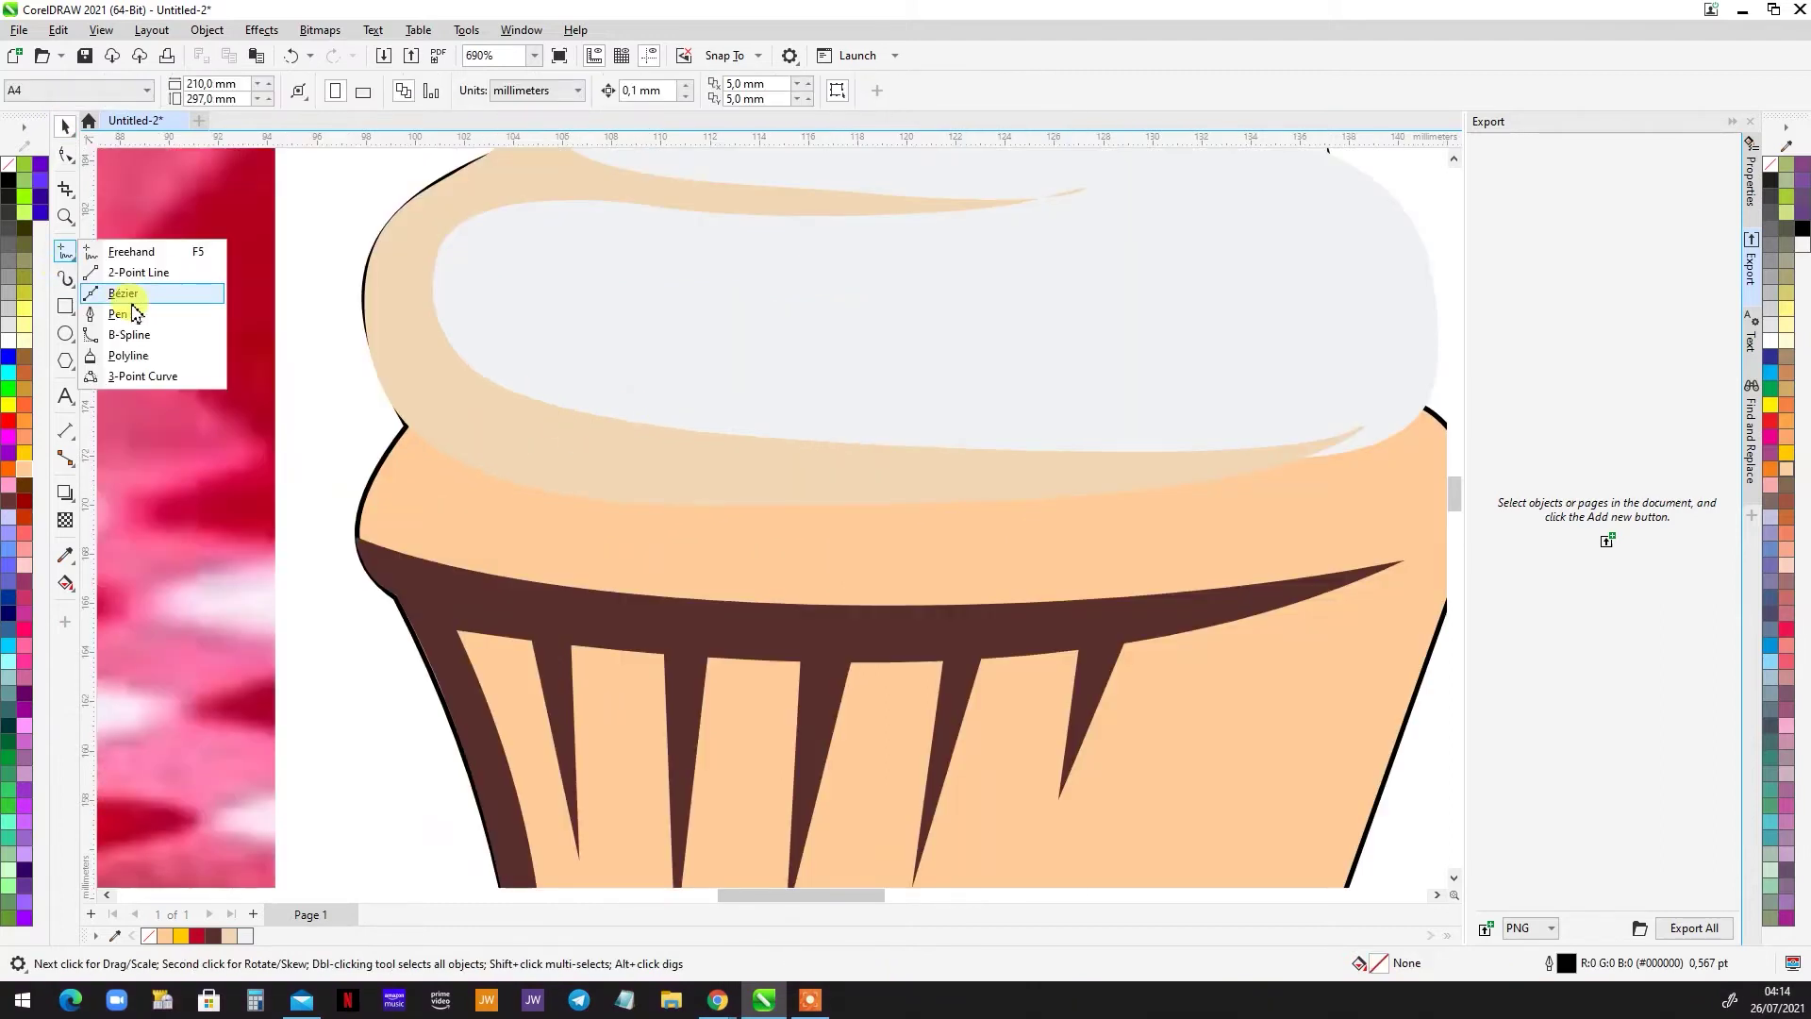
# Step: Trace a Freehand band outline along the frosting's lower edge and wrapper top
pyautogui.click(131, 250)
pyautogui.moveTo(406, 422)
pyautogui.mouseDown()
pyautogui.moveTo(756, 468)
pyautogui.moveTo(1266, 448)
pyautogui.moveTo(1434, 402)
pyautogui.mouseUp()
pyautogui.scroll(-1, 742, 418)
pyautogui.scroll(1, 1310, 463)
pyautogui.moveTo(1133, 379)
pyautogui.mouseDown()
pyautogui.moveTo(1167, 485)
pyautogui.moveTo(570, 594)
pyautogui.moveTo(111, 563)
pyautogui.moveTo(355, 574)
pyautogui.moveTo(270, 499)
pyautogui.mouseUp()
# Step: Join the stroke's end nodes with the Shape tool to close the band
pyautogui.press('F10')
pyautogui.scroll(-2, 222, 465)
pyautogui.scroll(7, 304, 534)
pyautogui.click(304, 535)
pyautogui.scroll(-3, 376, 465)
pyautogui.scroll(5, 336, 376)
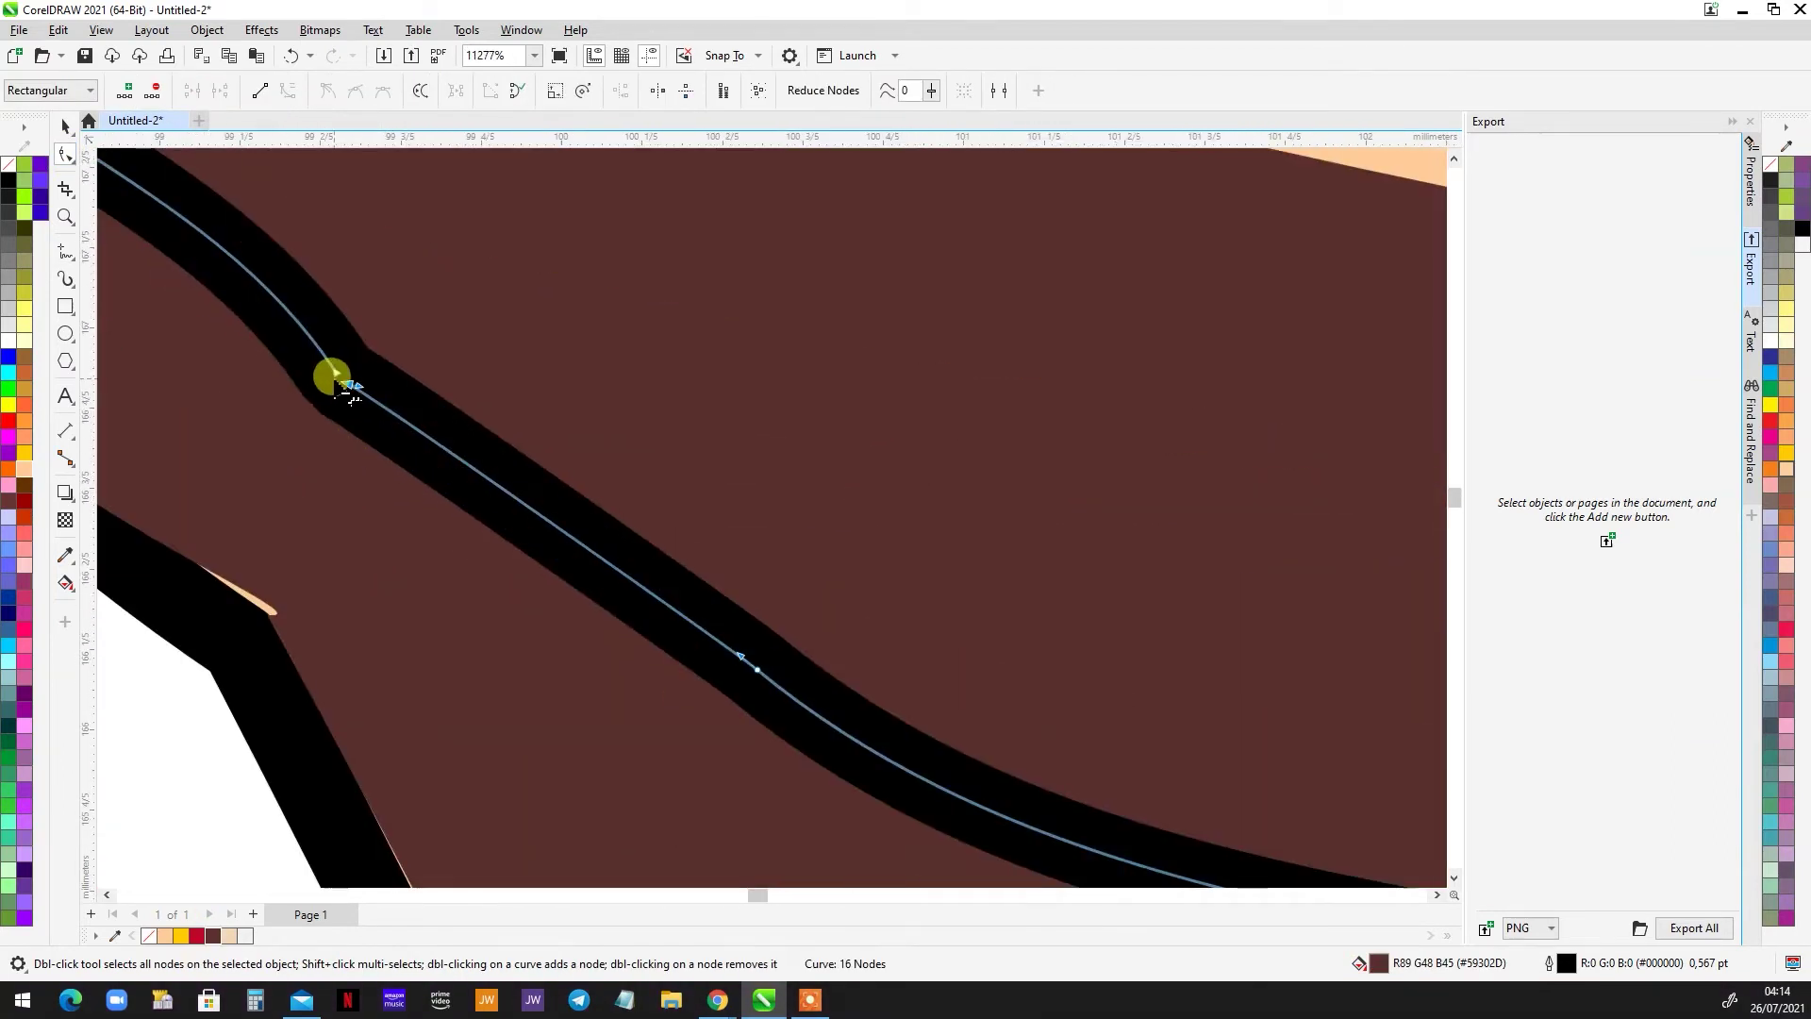
pyautogui.moveTo(349, 387); pyautogui.dragTo(324, 364)
pyautogui.scroll(-8, 437, 493)
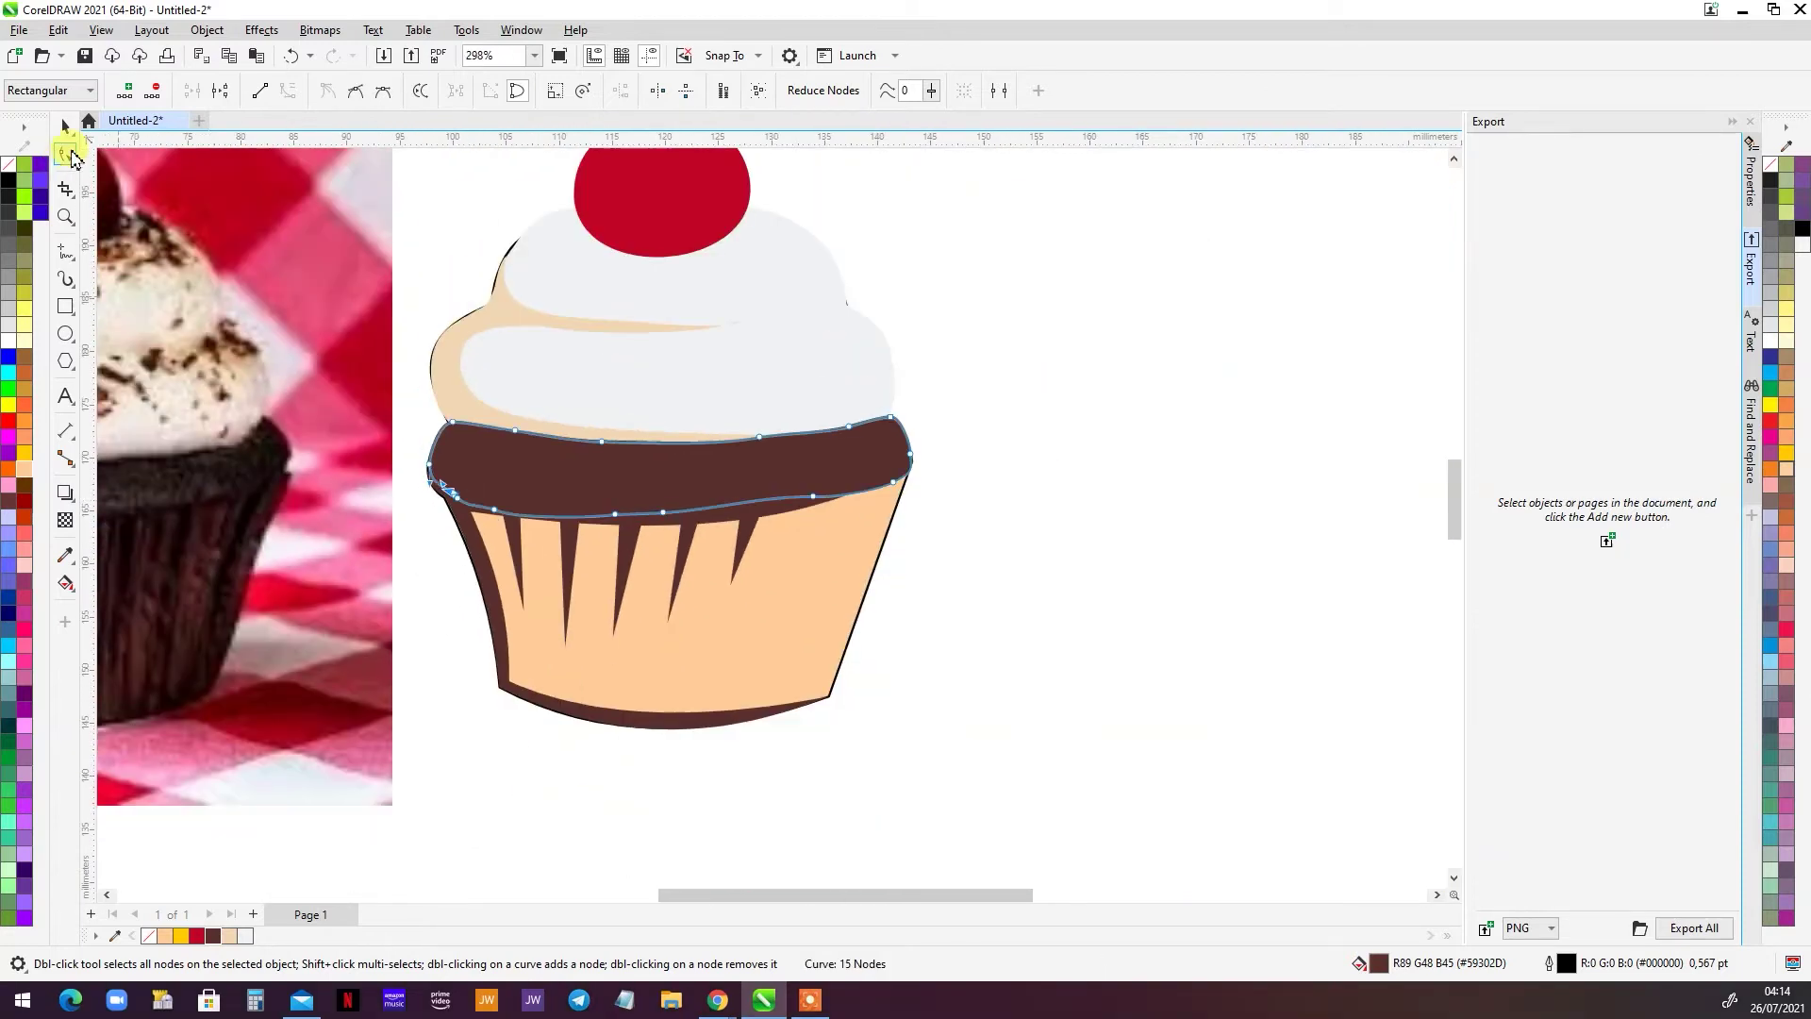
pyautogui.click(65, 126)
pyautogui.scroll(-1, 1004, 521)
# Step: Fill the peach wrapper body with the bright red sampled from the red swatch
pyautogui.scroll(-2, 943, 602)
pyautogui.scroll(3, 942, 550)
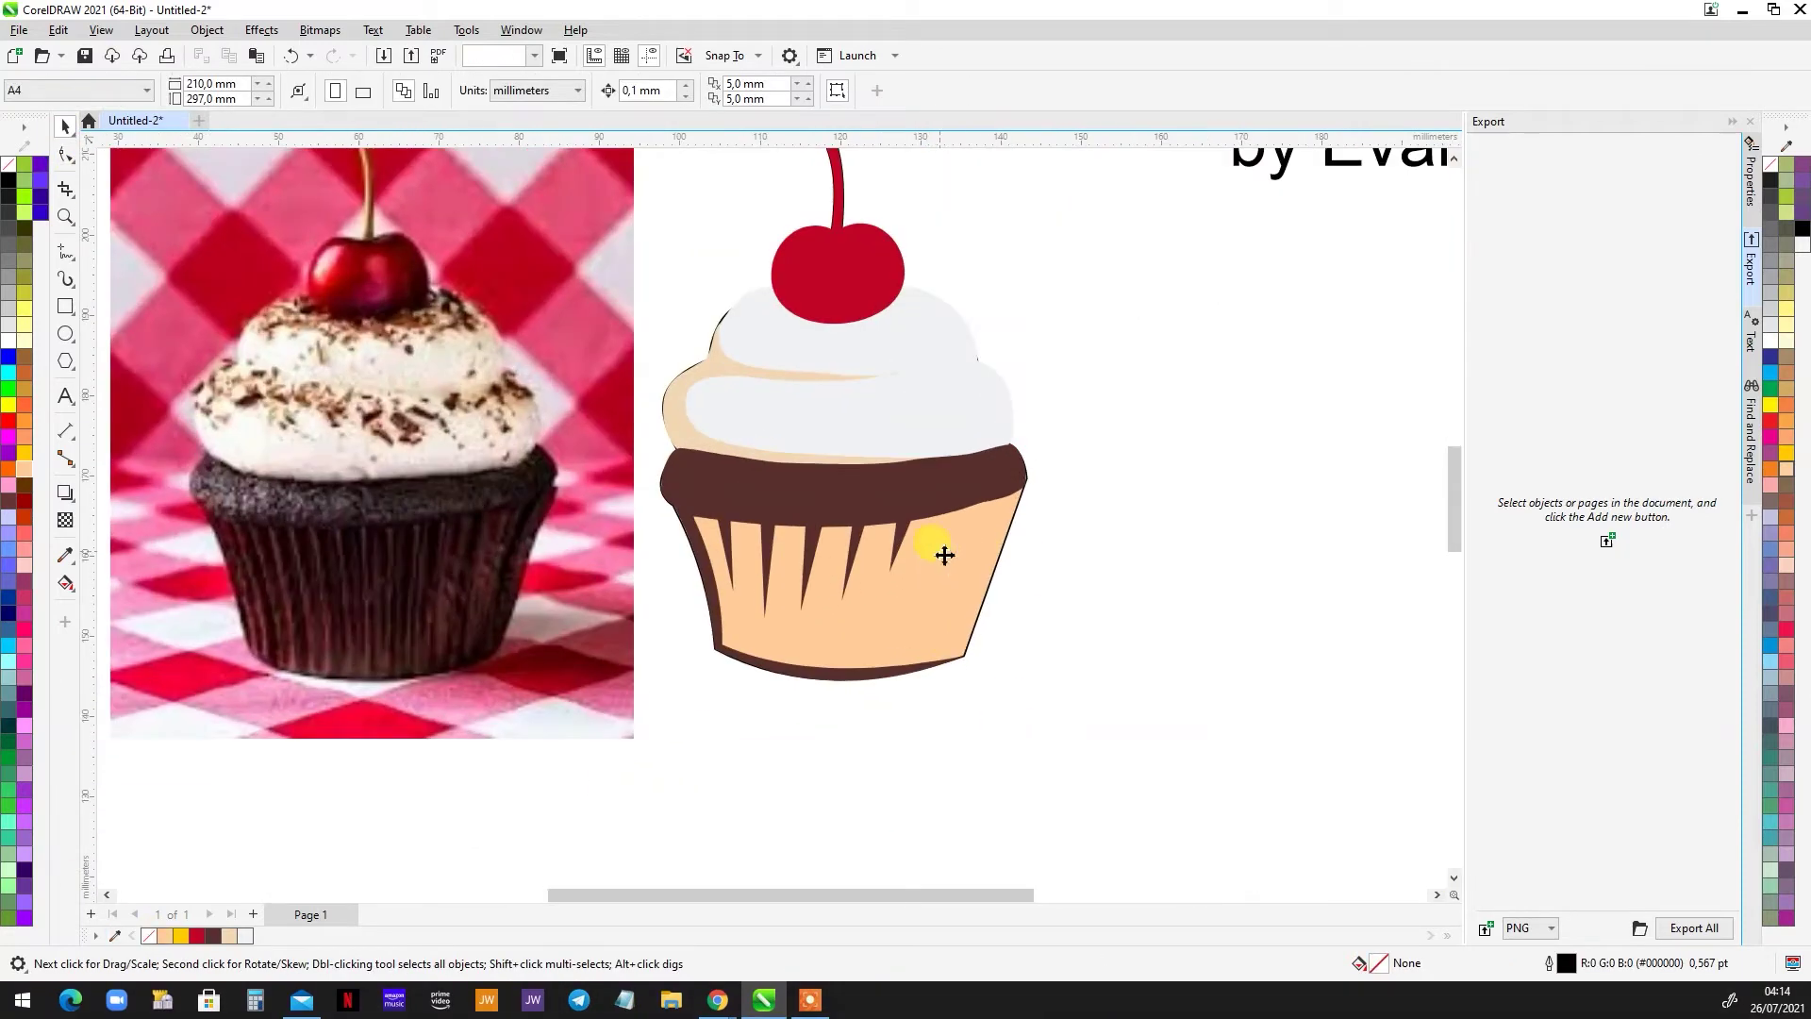
pyautogui.scroll(-2, 942, 549)
pyautogui.click(685, 606)
pyautogui.scroll(-2, 685, 606)
pyautogui.click(65, 555)
pyautogui.click(943, 304)
pyautogui.click(679, 599)
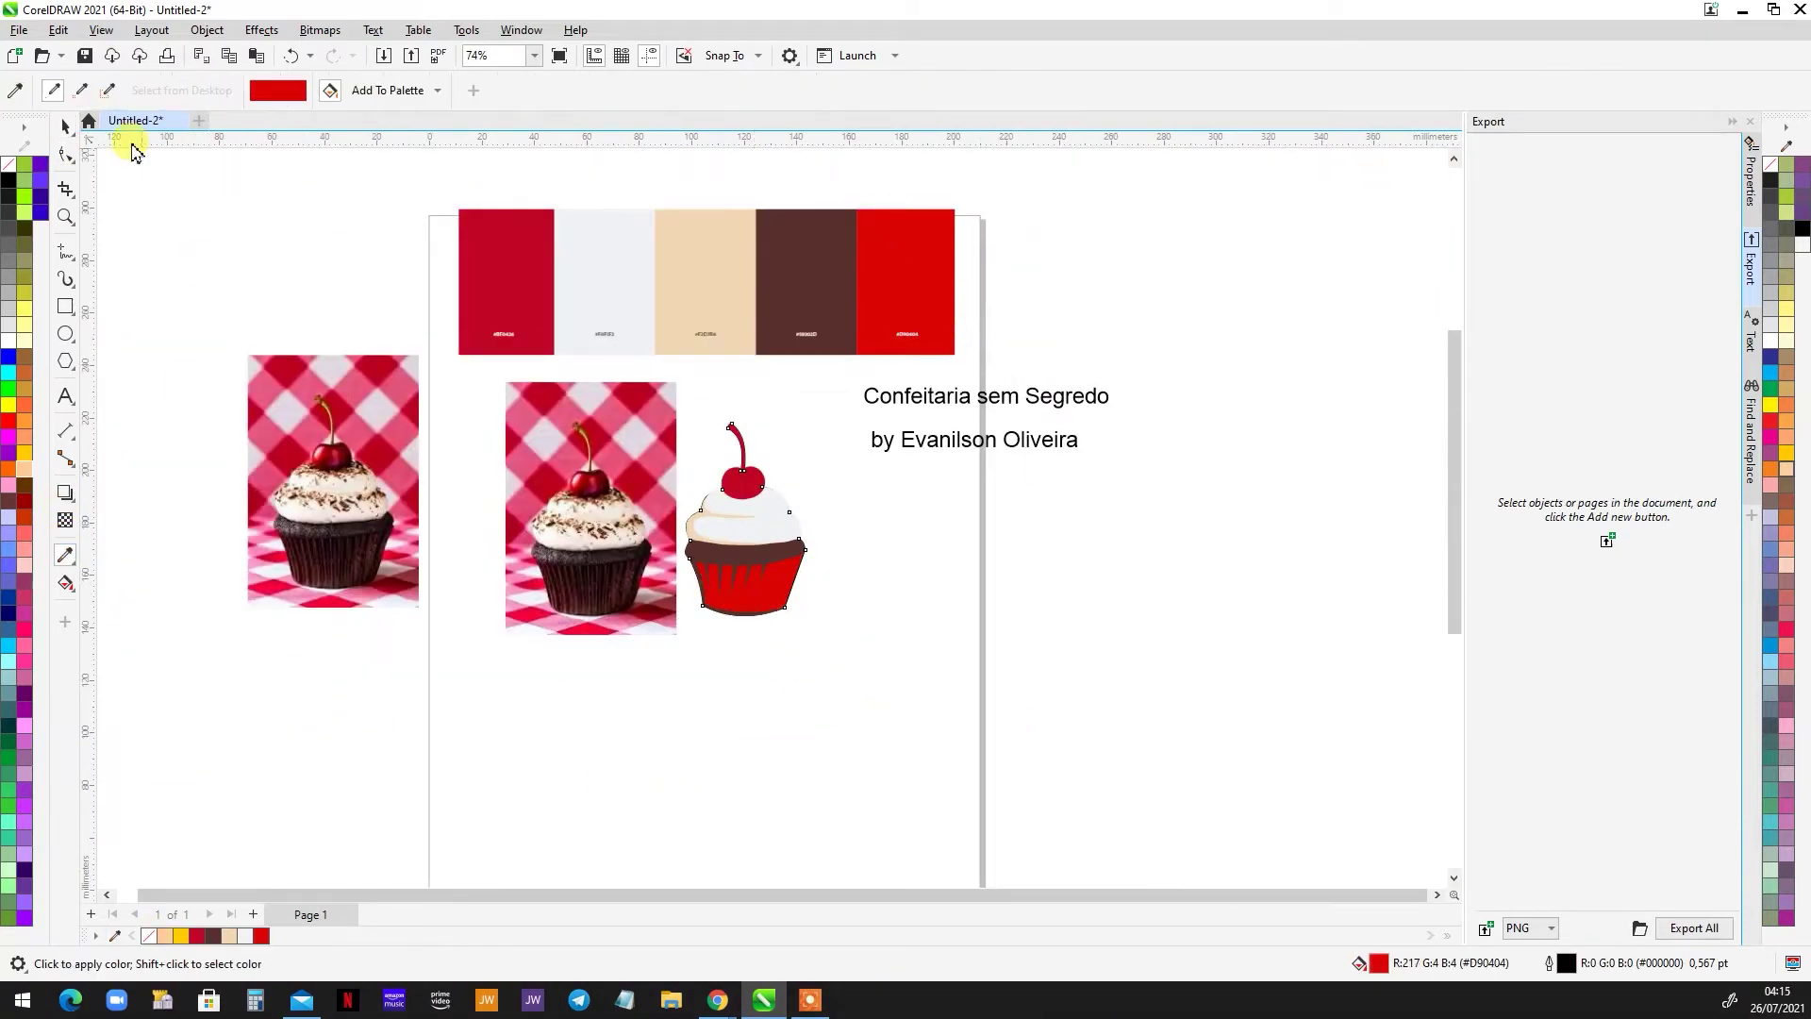
pyautogui.click(65, 125)
# Step: Remove the black outline from the red wrapper body
pyautogui.scroll(2, 764, 518)
pyautogui.scroll(3, 748, 639)
pyautogui.click(607, 442)
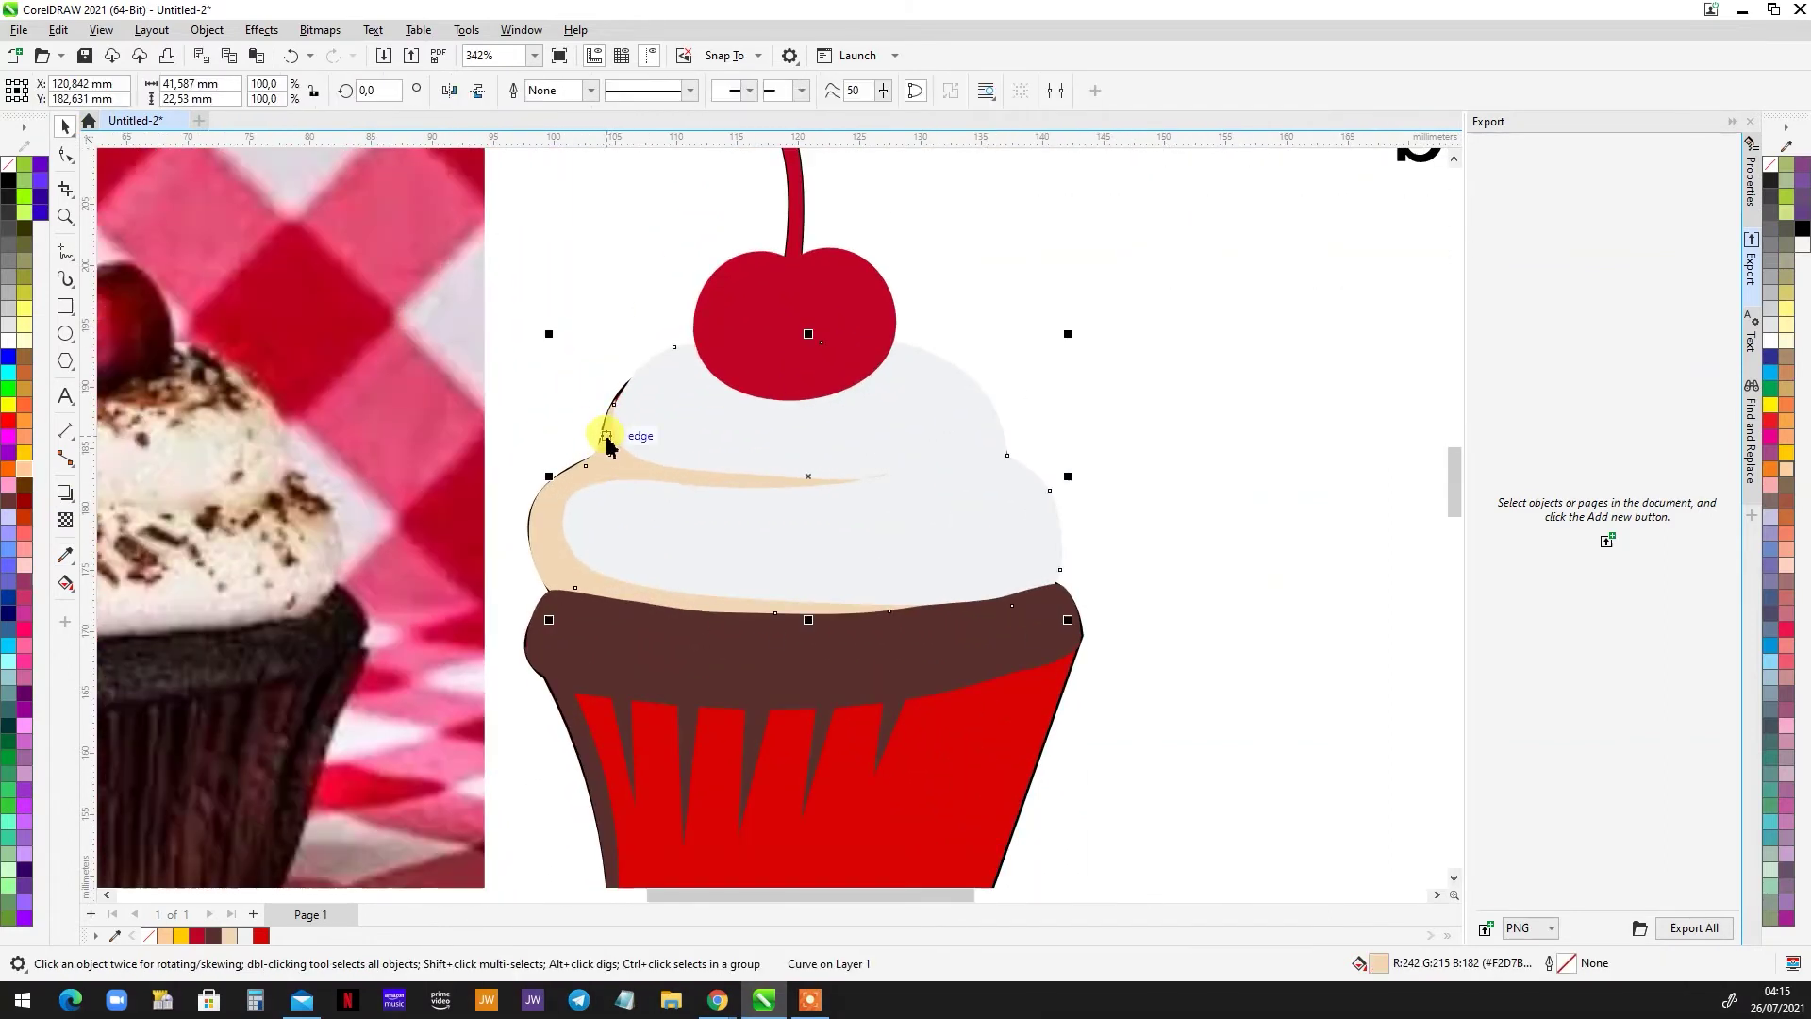
pyautogui.click(554, 520)
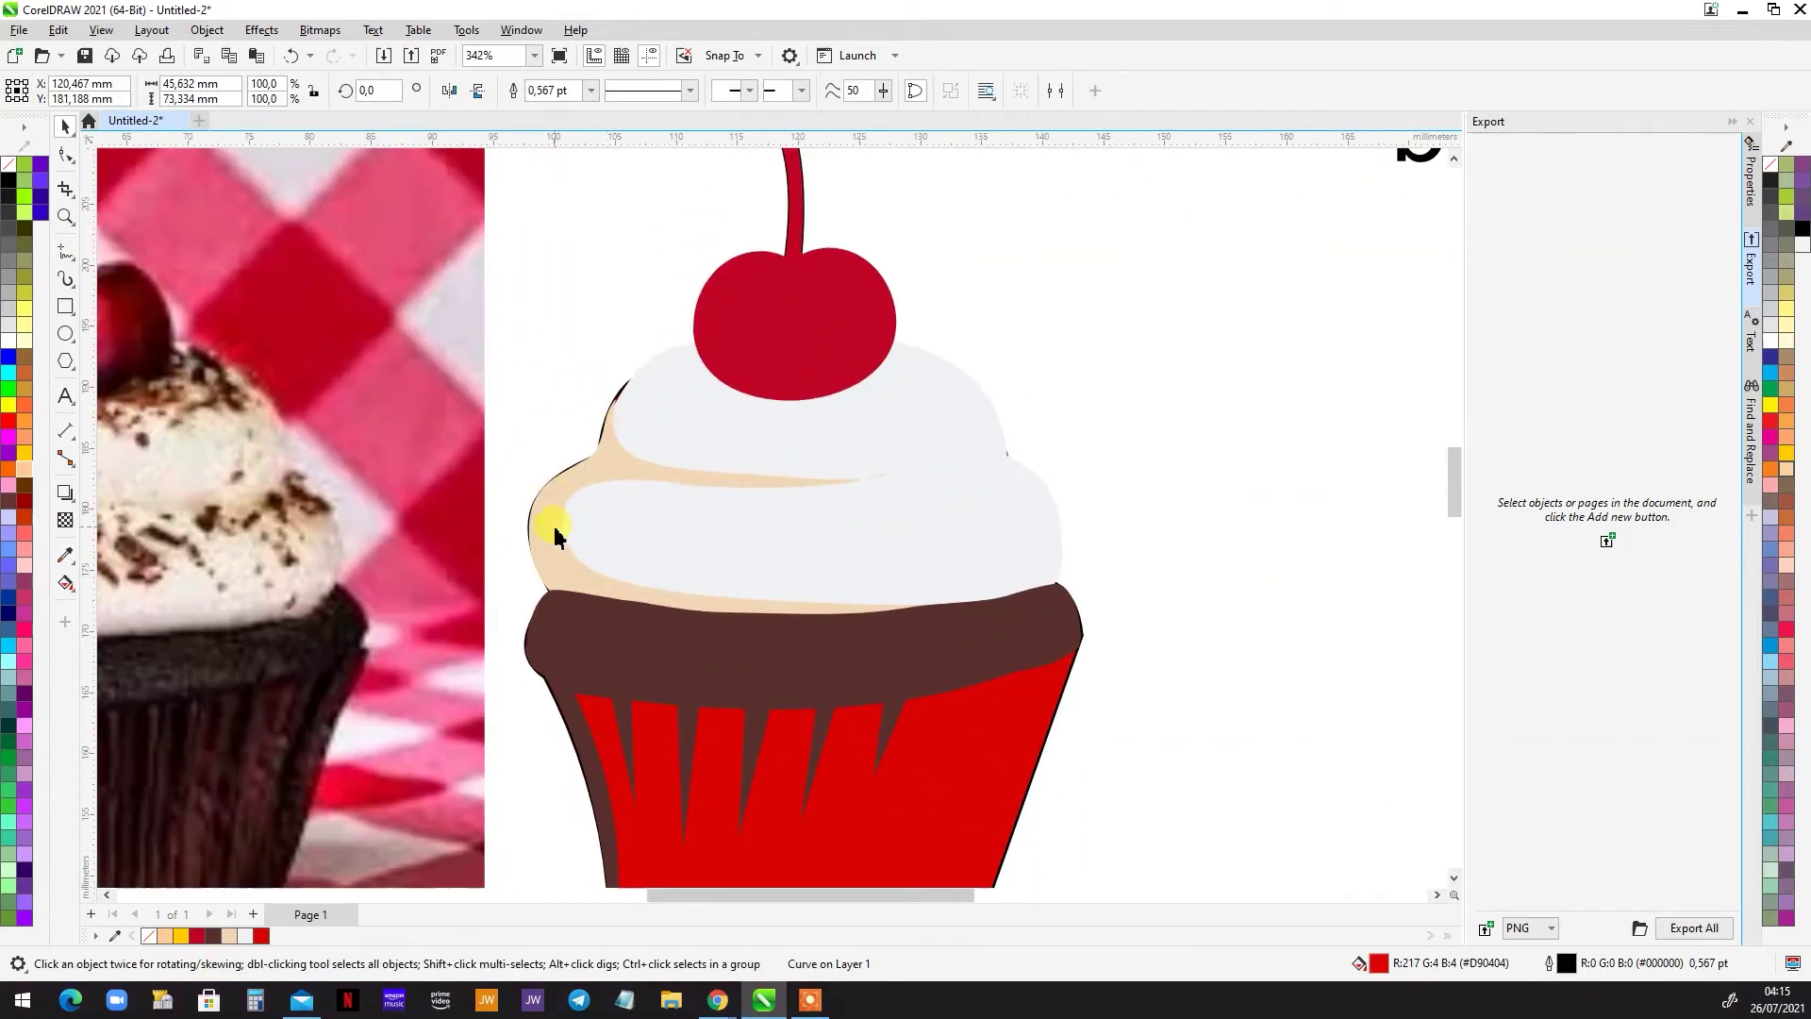
pyautogui.click(542, 526)
pyautogui.rightClick(150, 937)
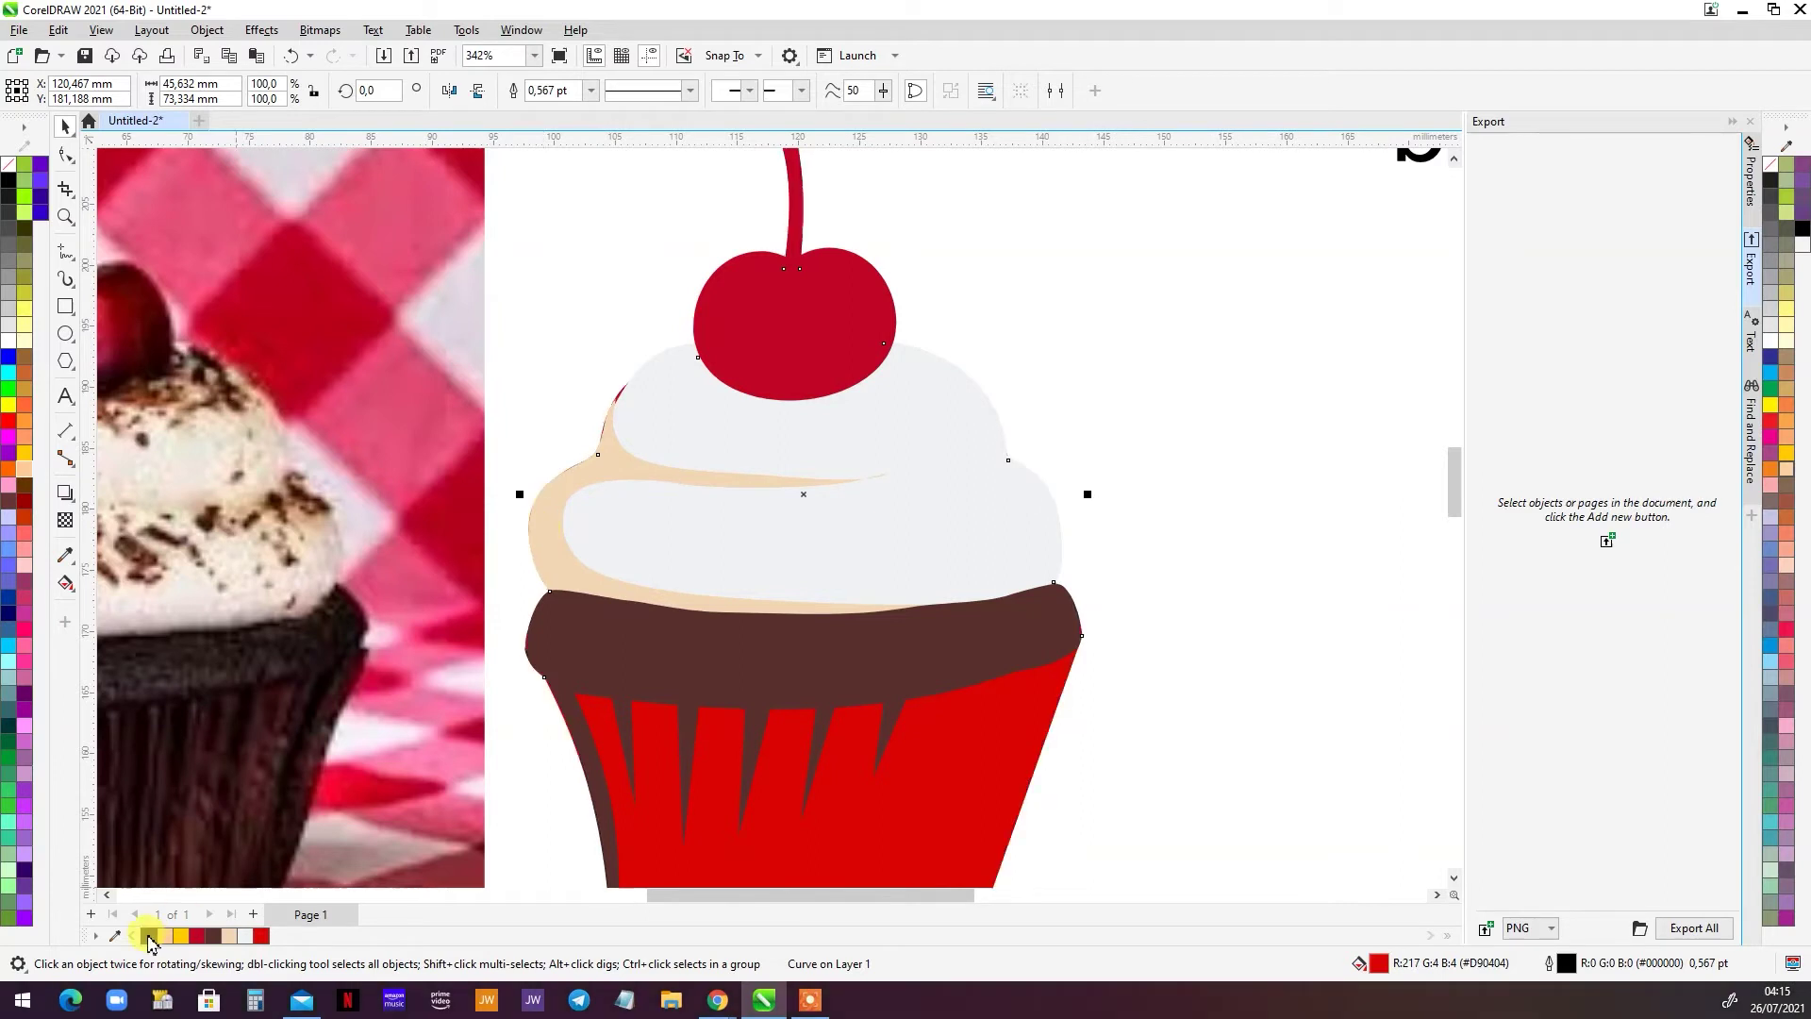
# Step: Select all of the brown band's nodes with the Shape tool
pyautogui.scroll(-2, 659, 409)
pyautogui.scroll(-1, 658, 489)
pyautogui.press('F10')
pyautogui.scroll(3, 836, 536)
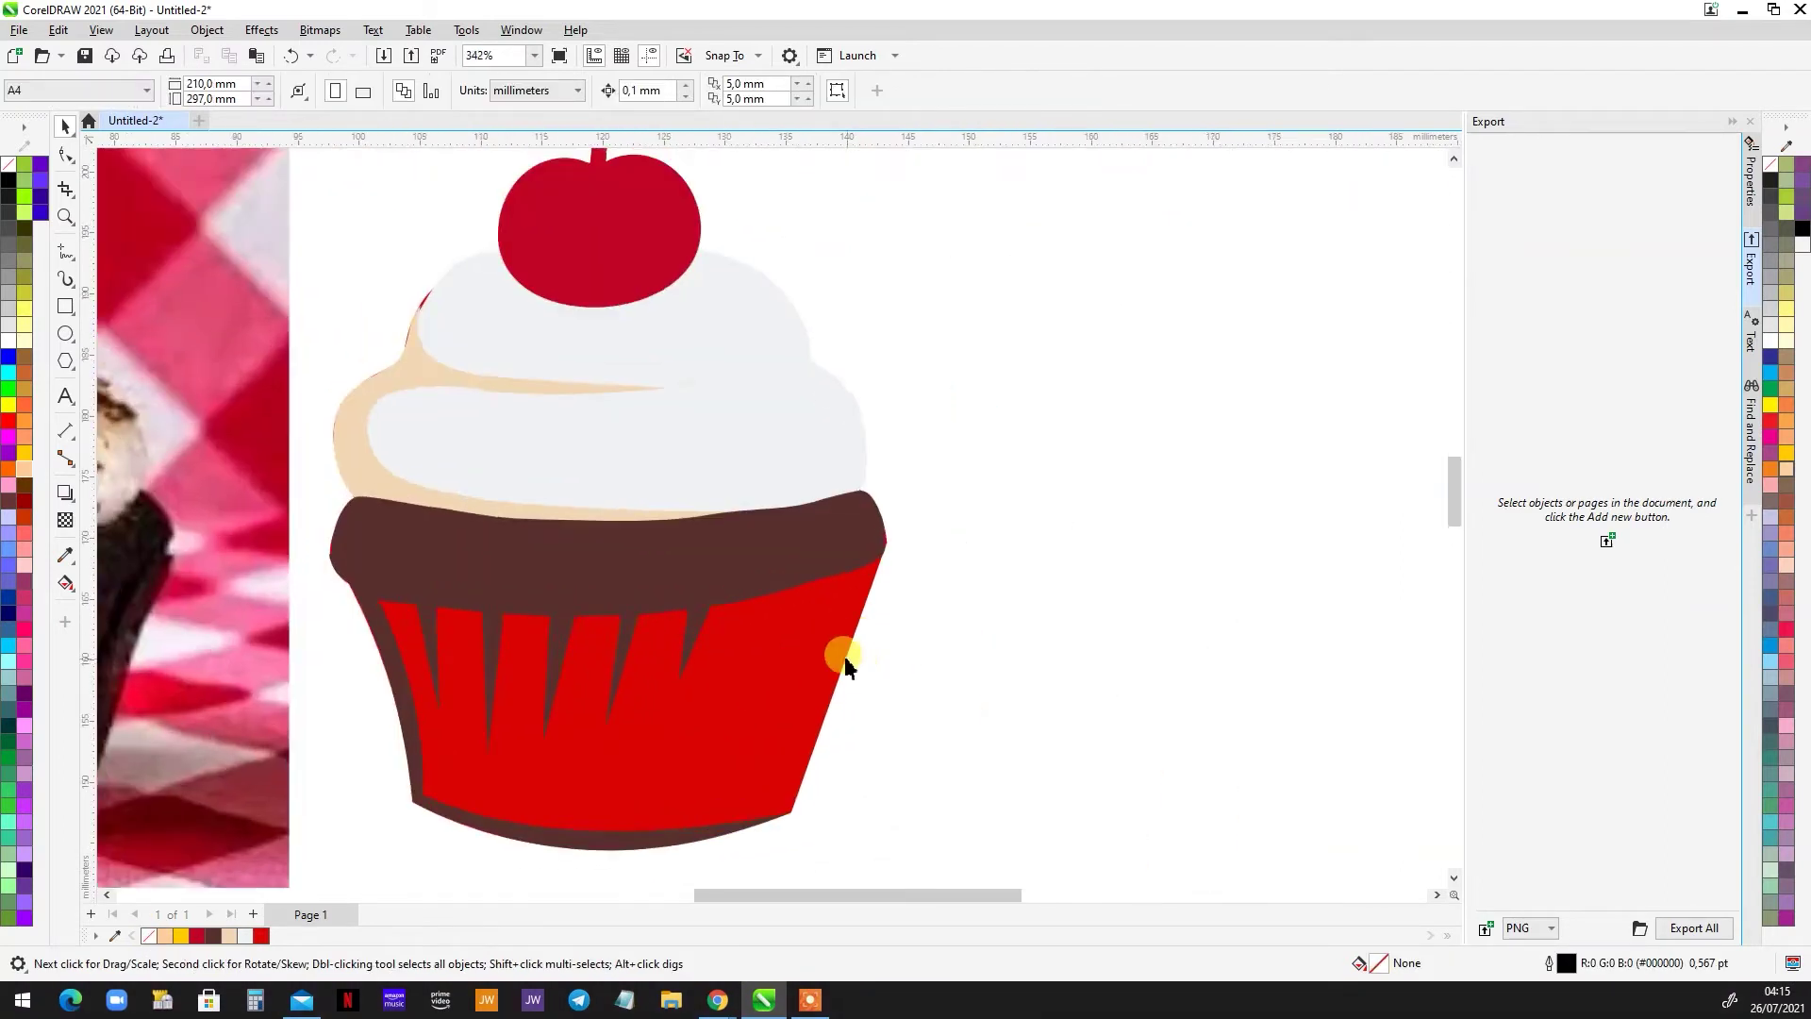
pyautogui.click(904, 498)
pyautogui.hotkey('ctrl', 'a')
pyautogui.scroll(-4, 748, 489)
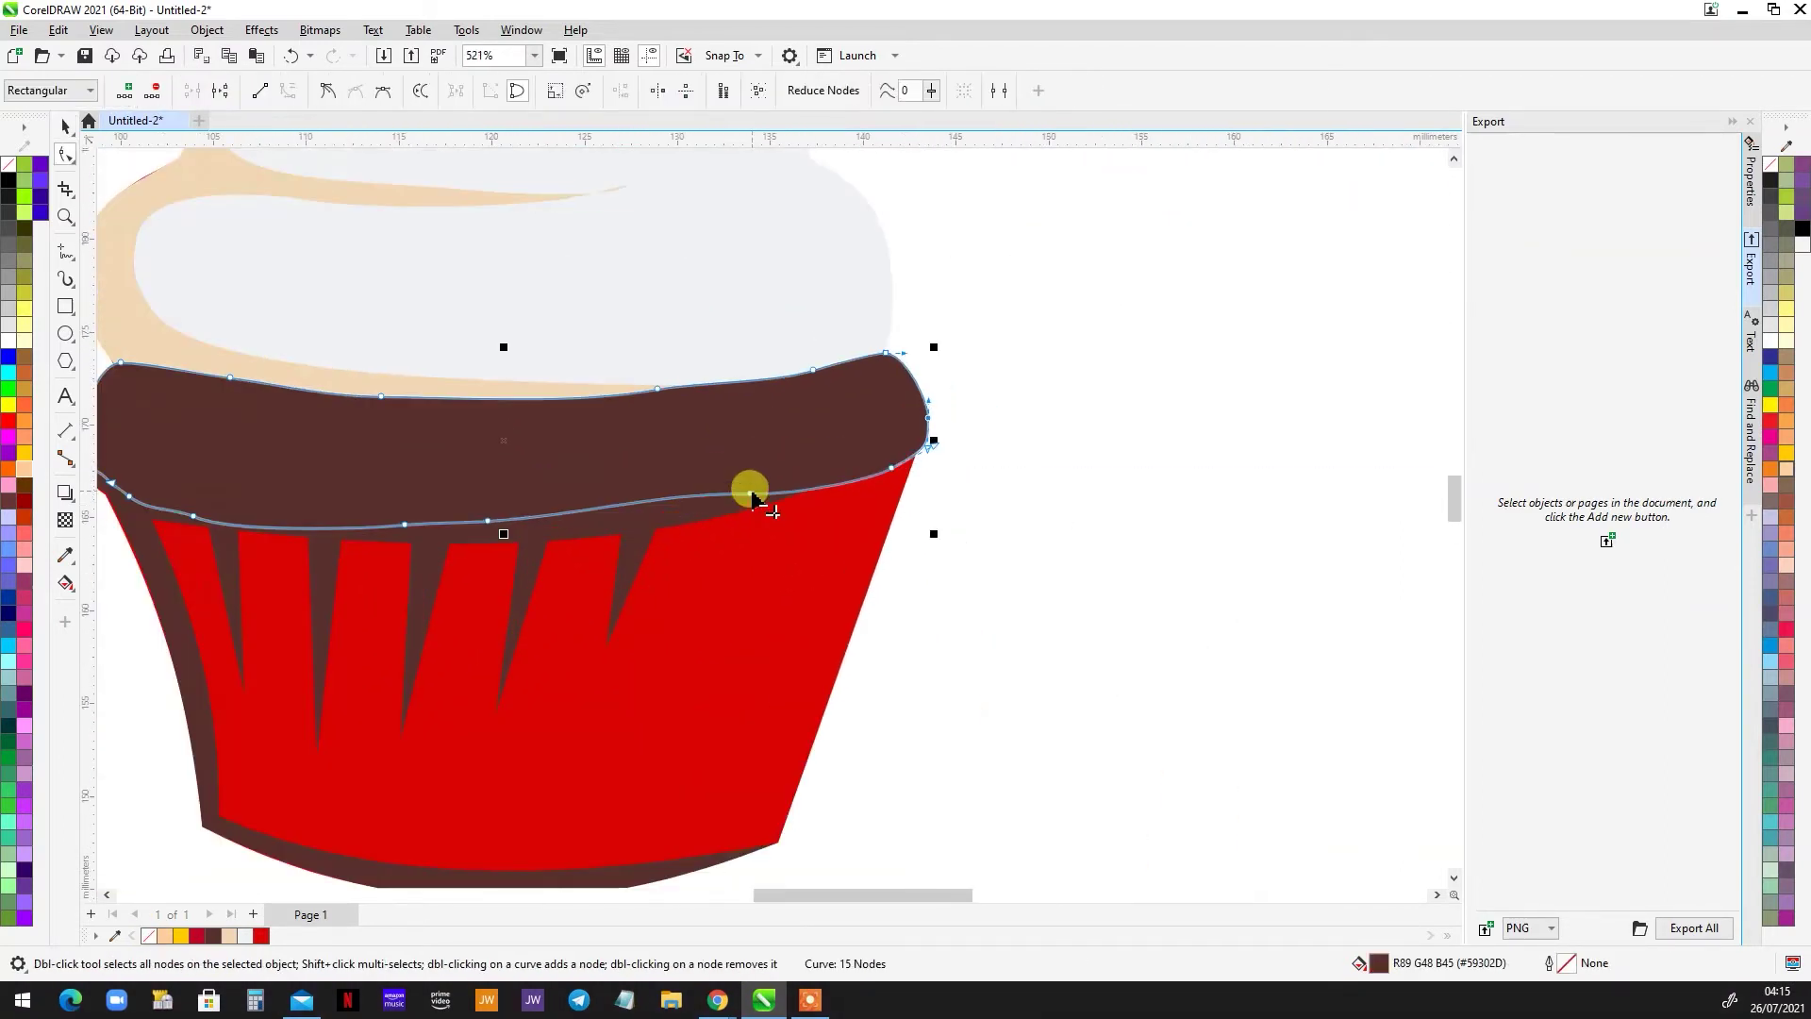
pyautogui.click(747, 530)
# Step: Drag the cream swirl's nodes so its curve covers the red sliver
pyautogui.scroll(6, 626, 477)
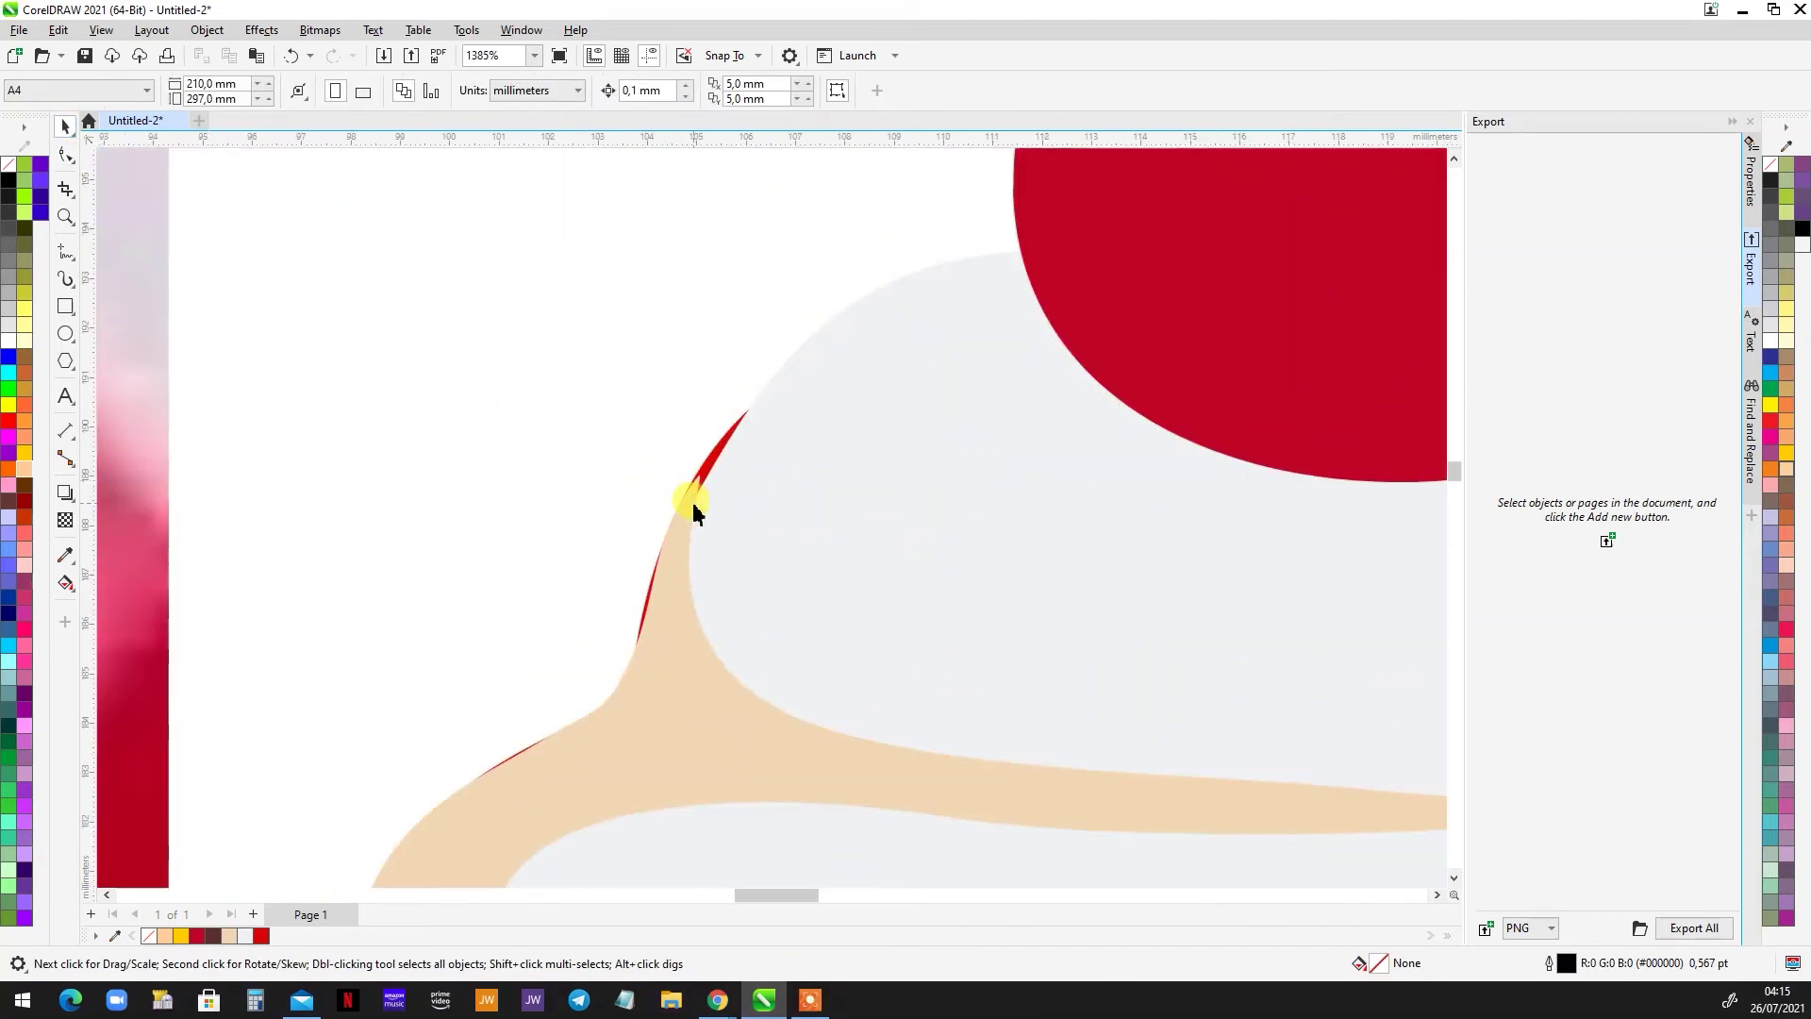
pyautogui.click(744, 400)
pyautogui.moveTo(647, 634); pyautogui.dragTo(671, 457)
pyautogui.scroll(-1, 579, 656)
pyautogui.moveTo(579, 655); pyautogui.dragTo(566, 526)
pyautogui.scroll(-5, 566, 525)
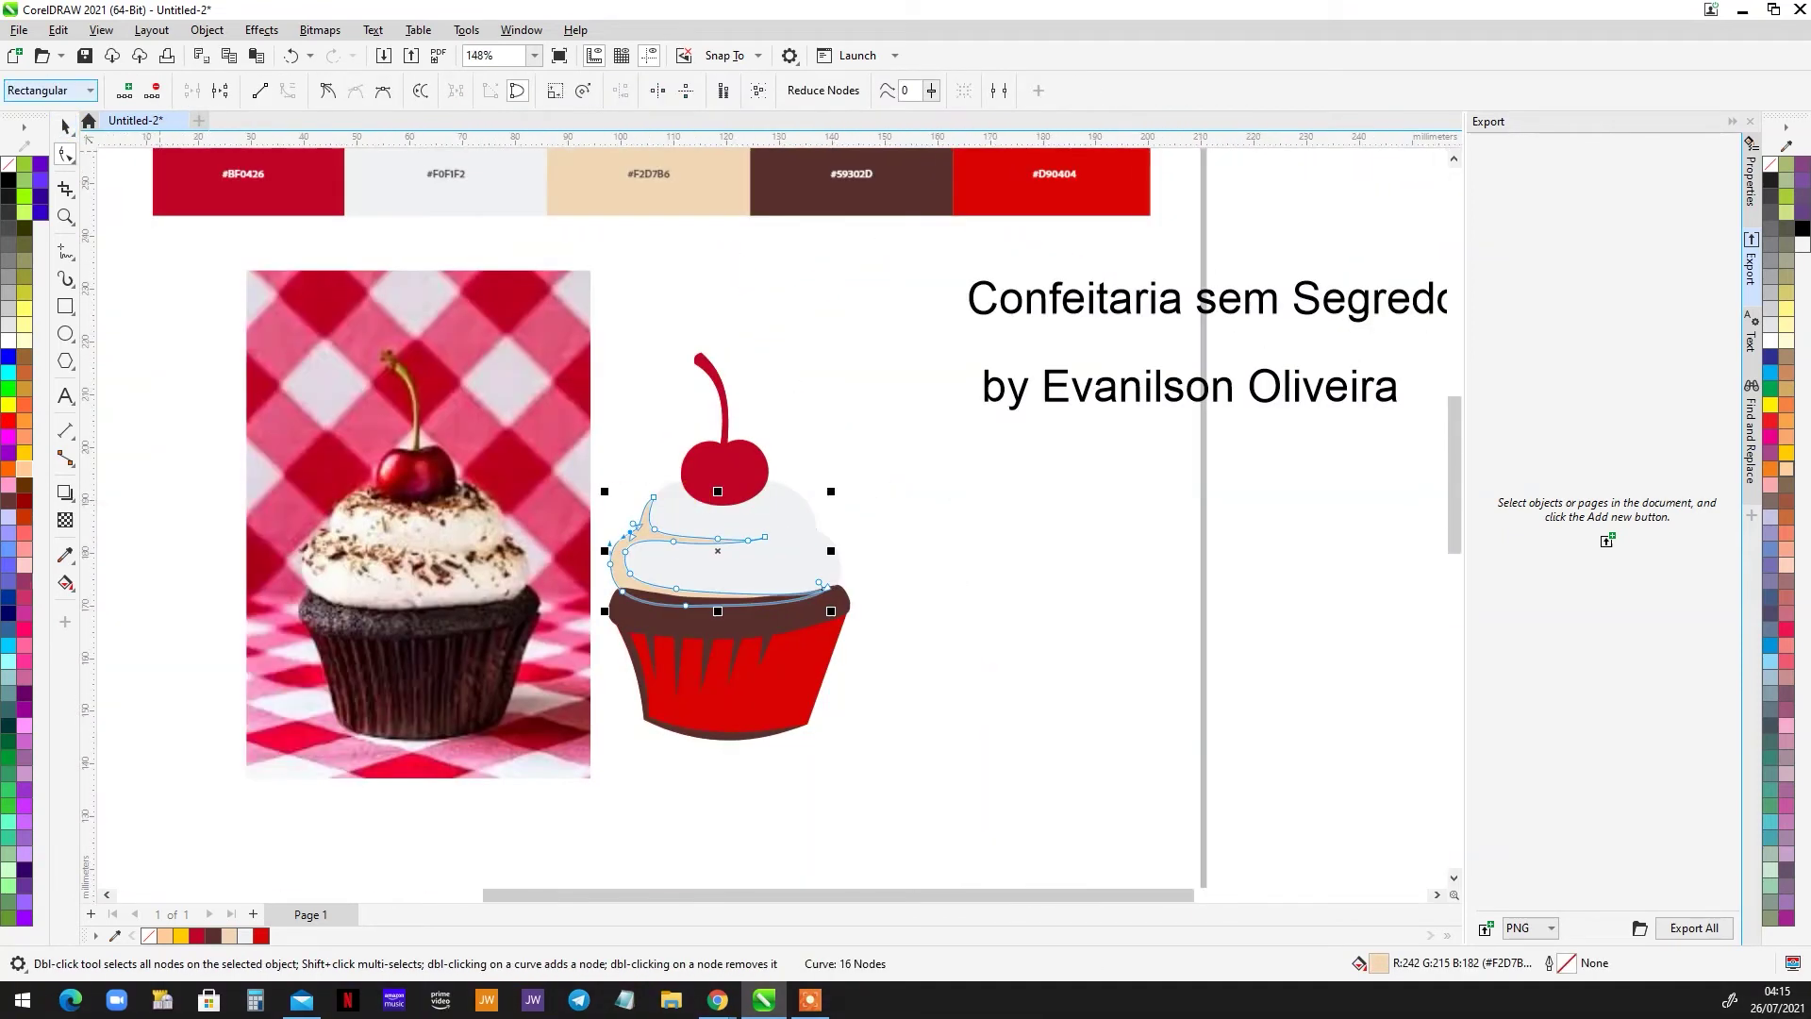
pyautogui.click(65, 125)
pyautogui.click(161, 303)
# Step: Check the inner cream swirl's nodes once more, then deselect it
pyautogui.scroll(3, 754, 665)
pyautogui.scroll(3, 830, 604)
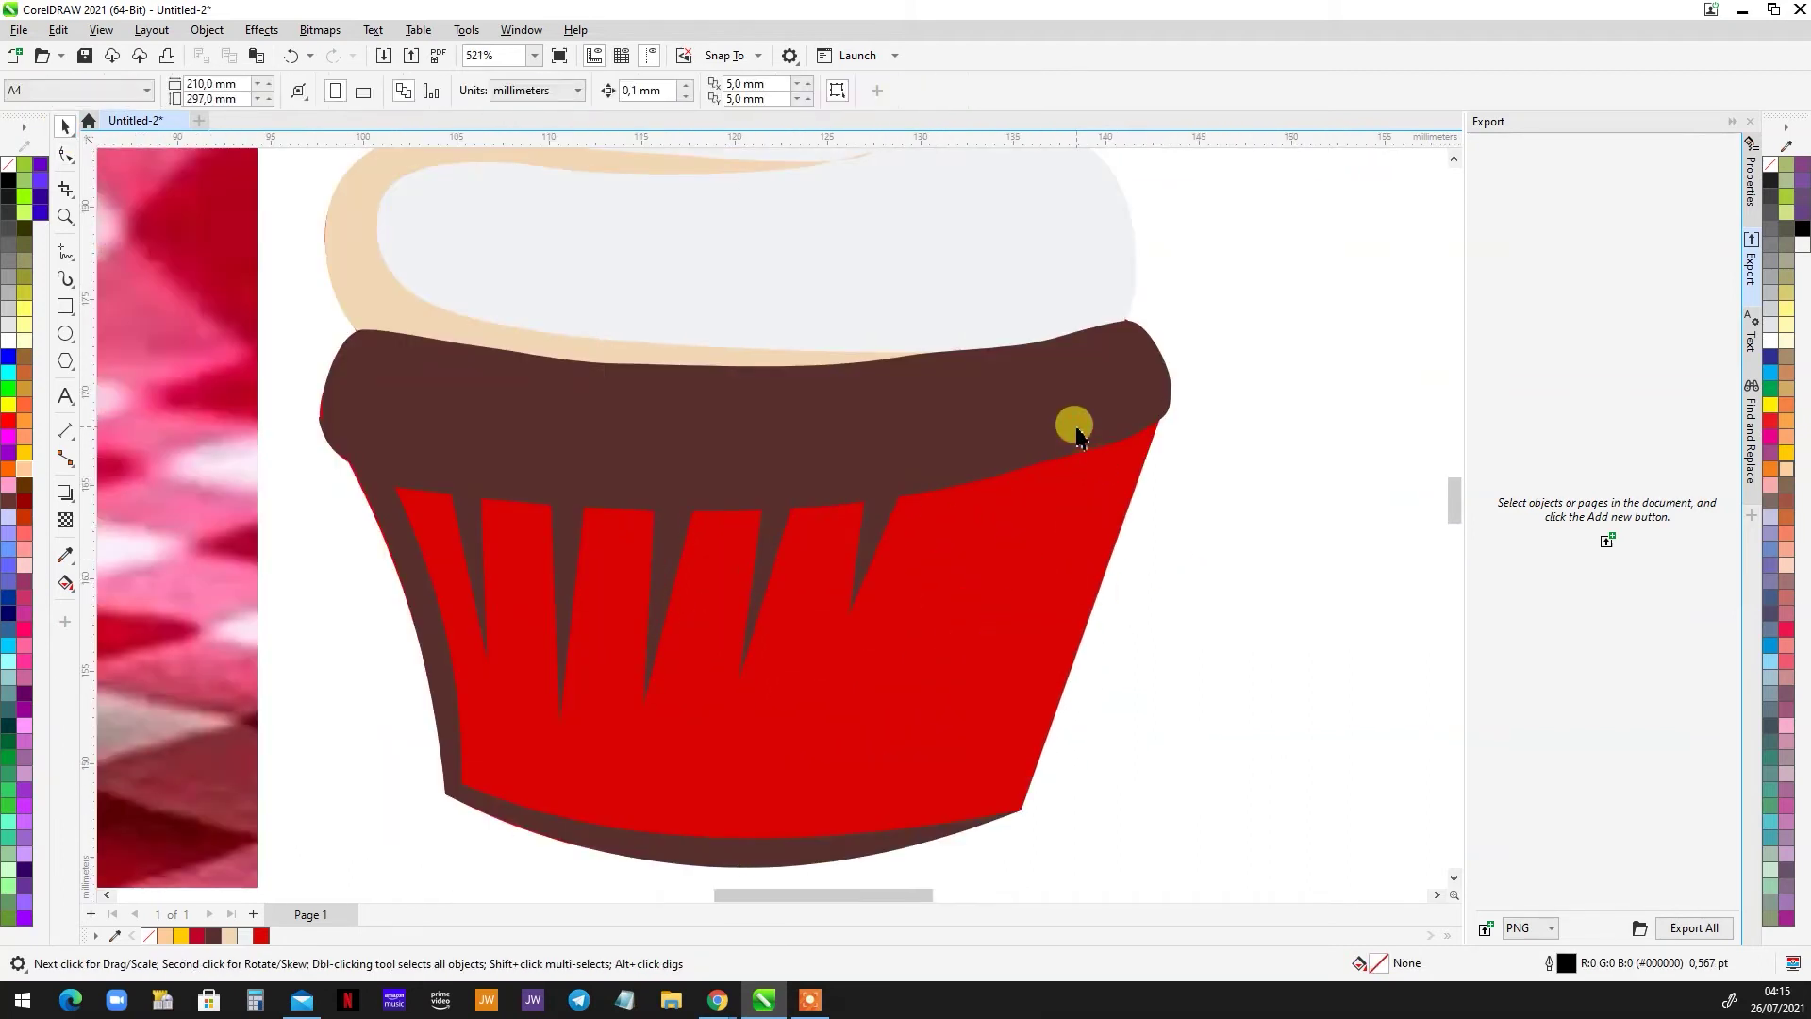
pyautogui.scroll(-6, 978, 479)
pyautogui.scroll(6, 861, 457)
pyautogui.scroll(-3, 793, 255)
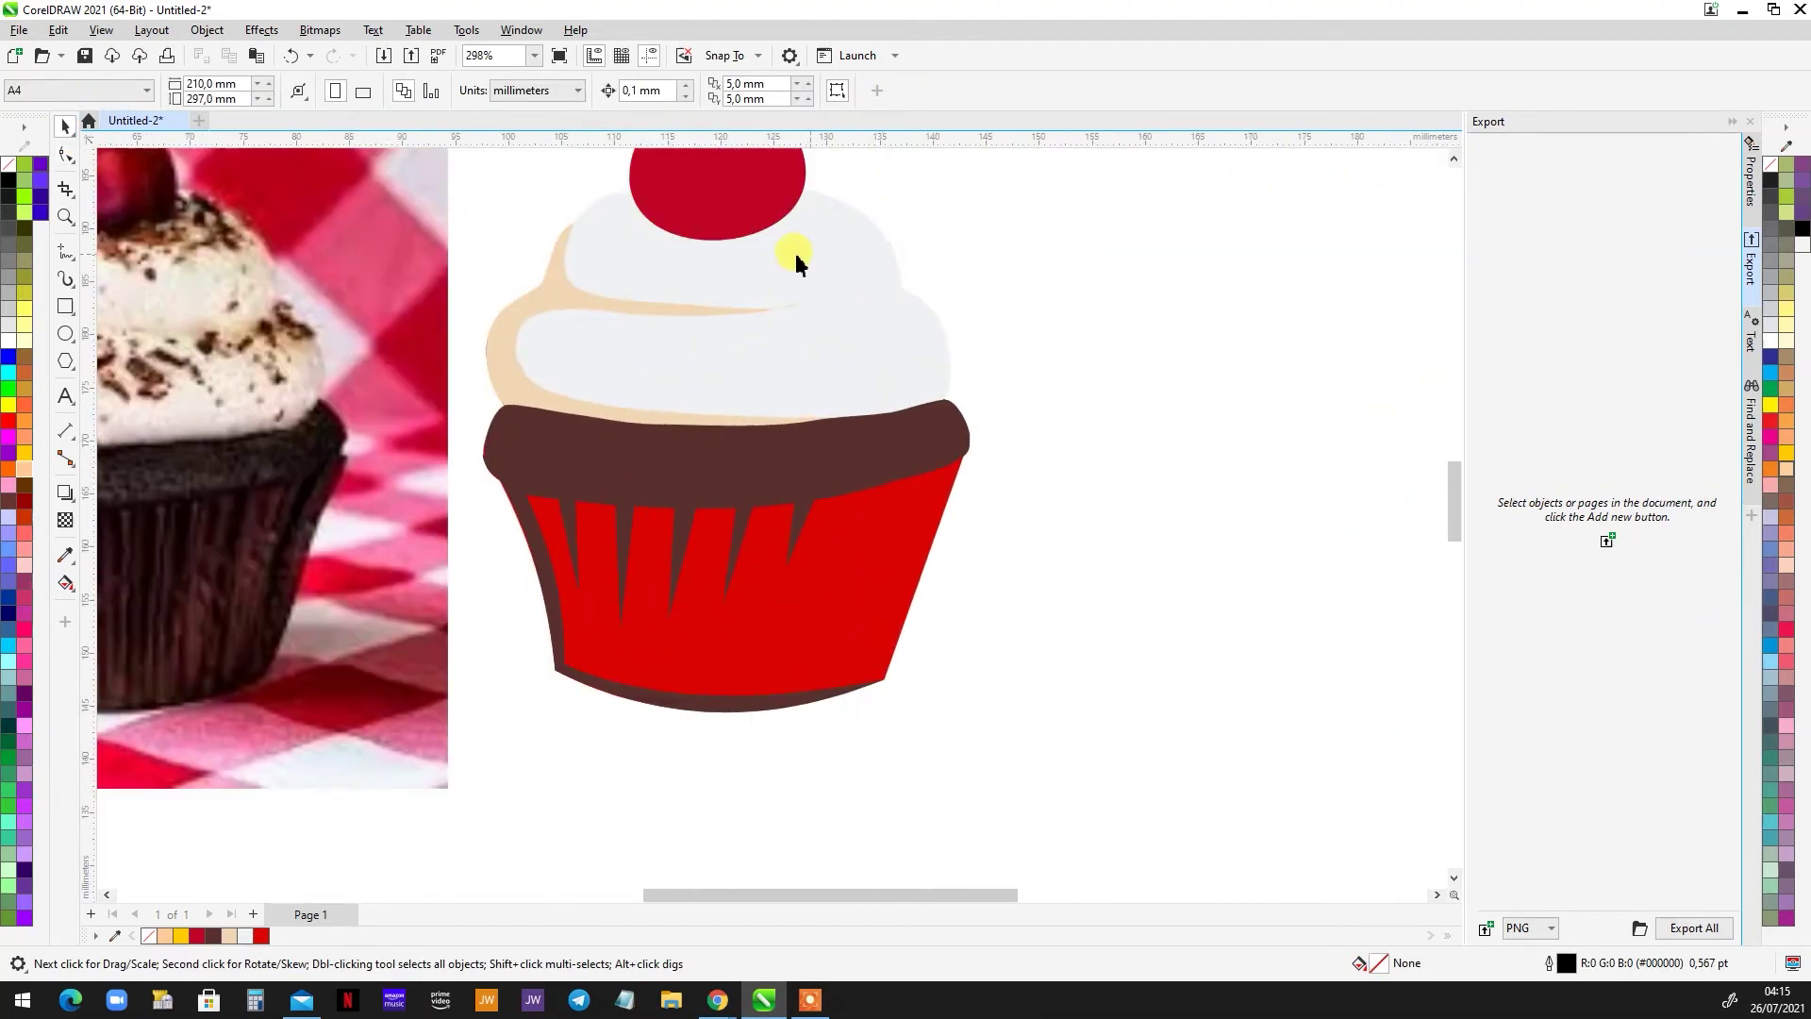
pyautogui.scroll(5, 660, 377)
pyautogui.click(627, 429)
pyautogui.press('F10')
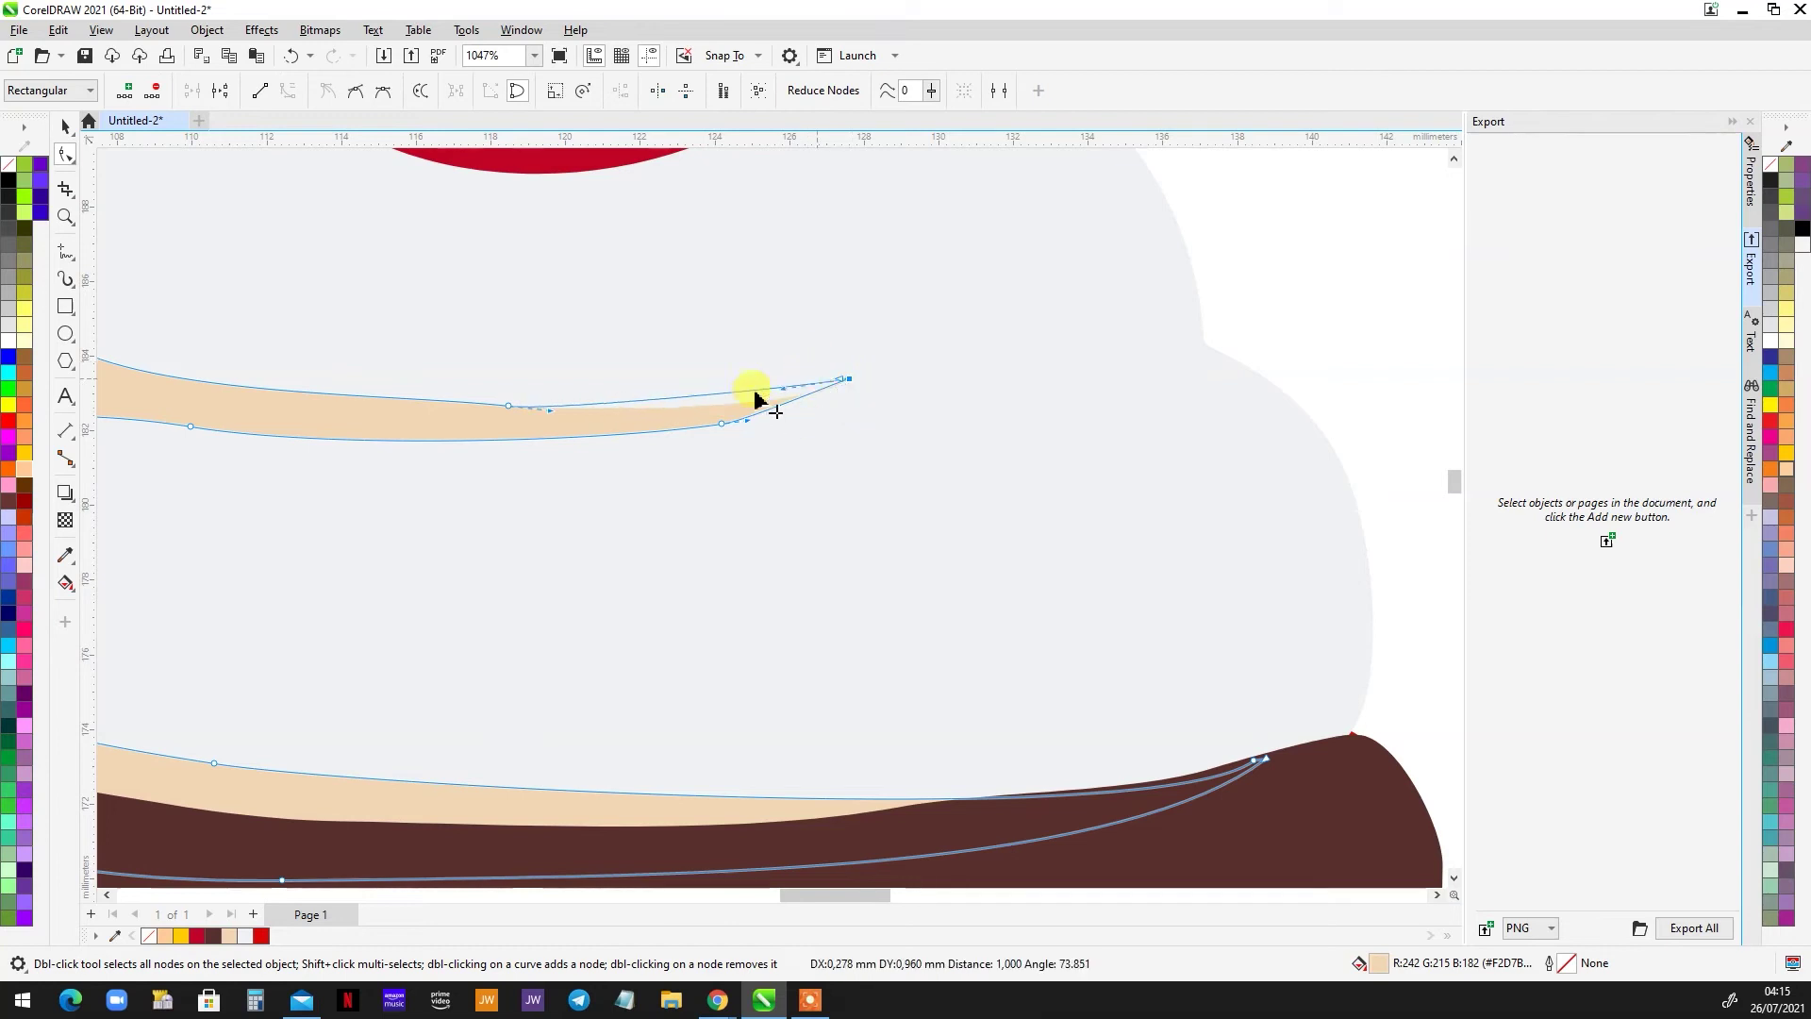
pyautogui.scroll(-7, 809, 444)
pyautogui.click(64, 132)
pyautogui.scroll(6, 754, 373)
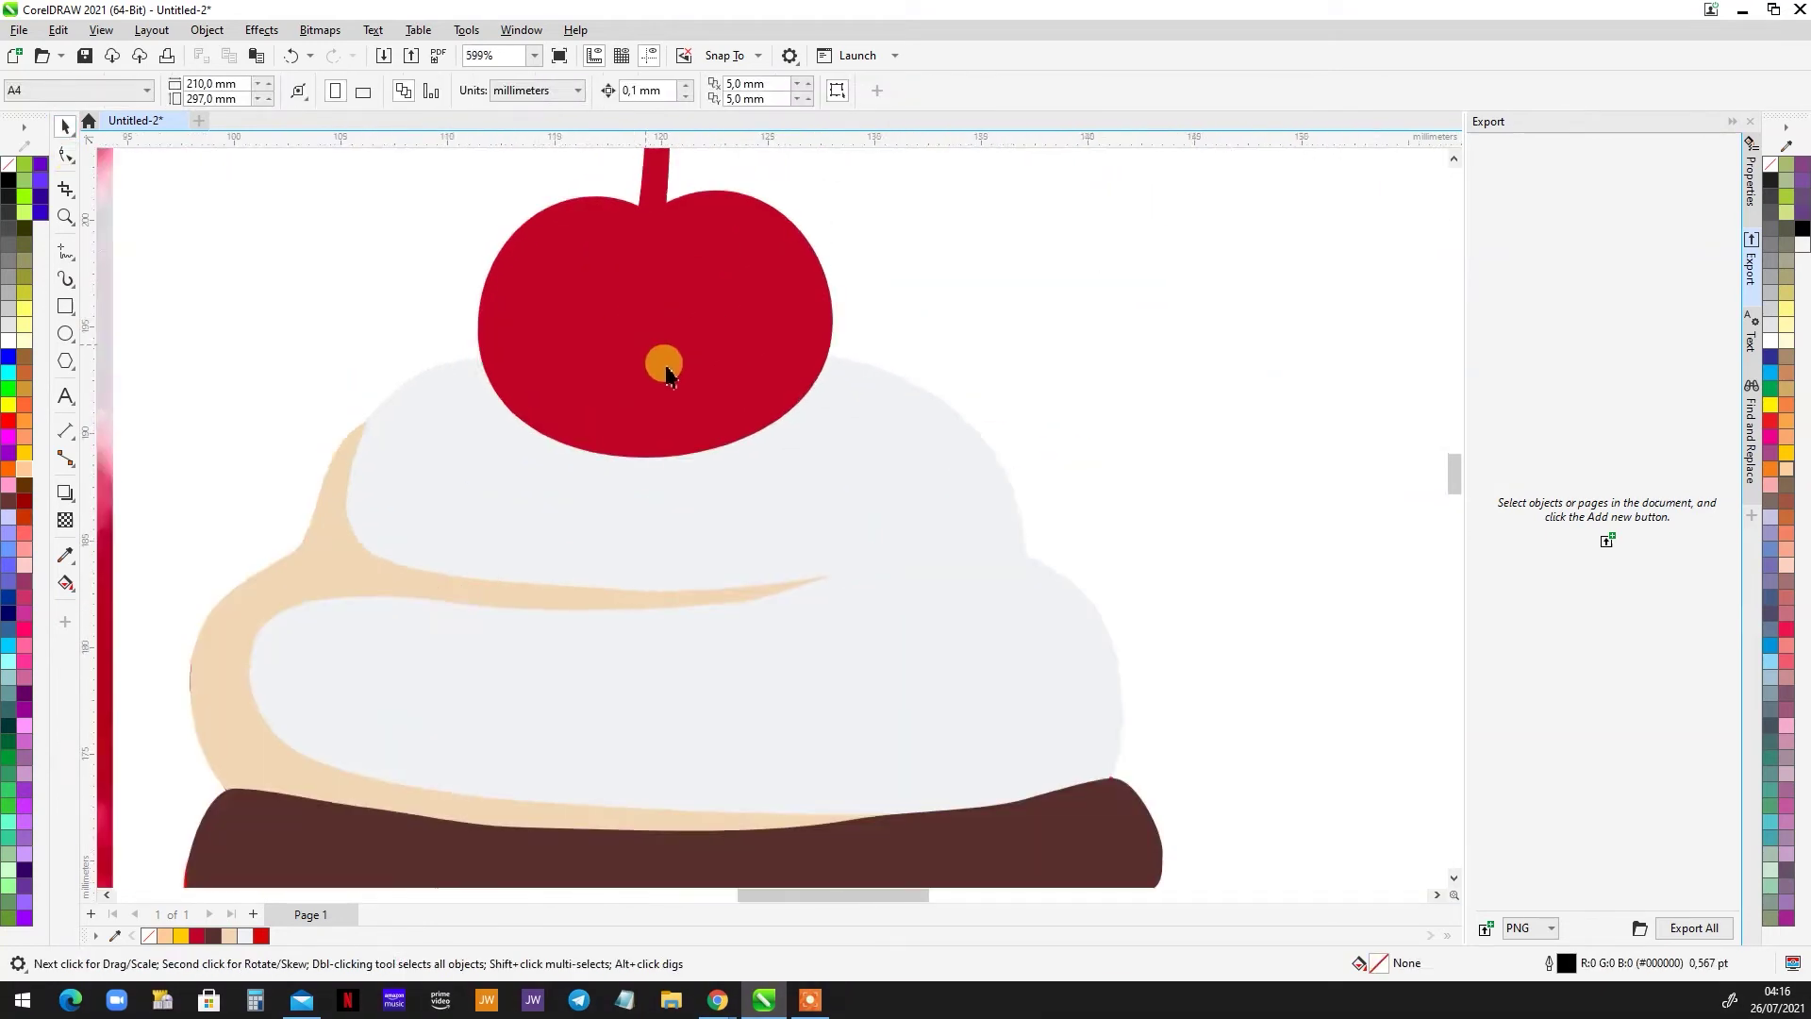
# Step: Freehand-draw a rounded cream shape under the cherry, filled cream with no outline
pyautogui.click(65, 251)
pyautogui.moveTo(448, 415); pyautogui.dragTo(606, 530)
pyautogui.moveTo(551, 412); pyautogui.dragTo(449, 418)
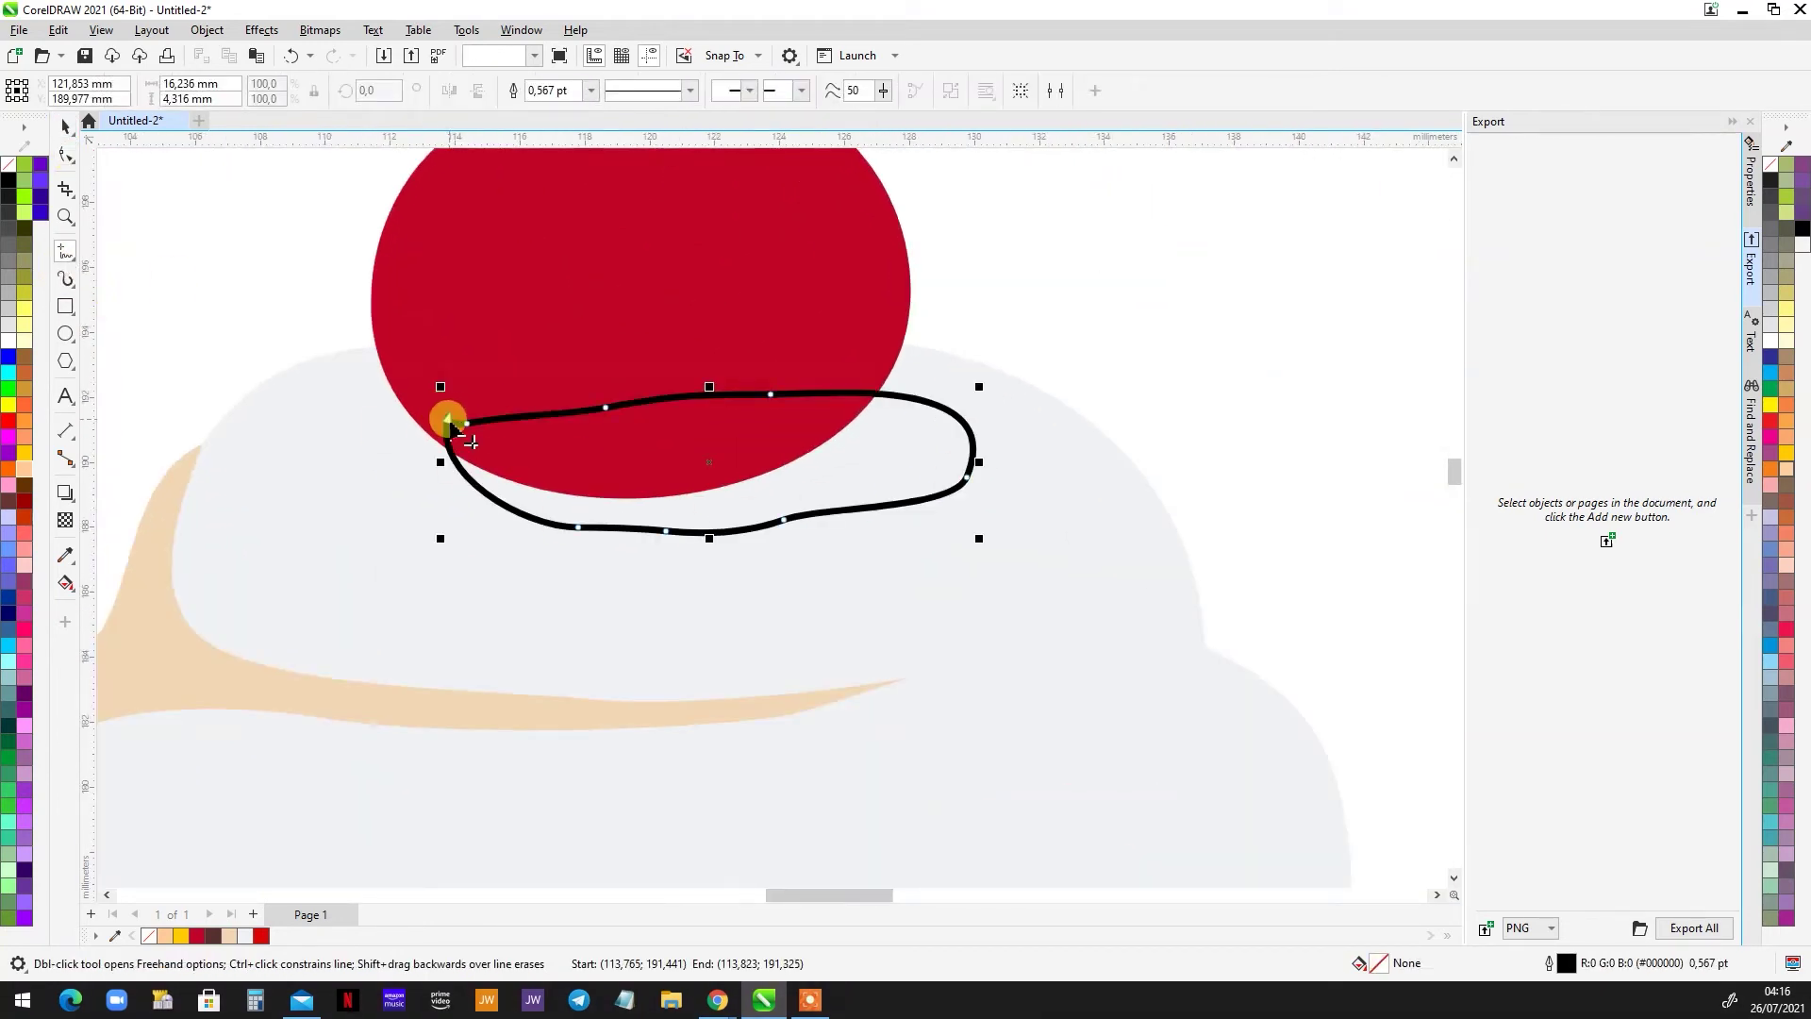
pyautogui.click(231, 936)
pyautogui.rightClick(149, 936)
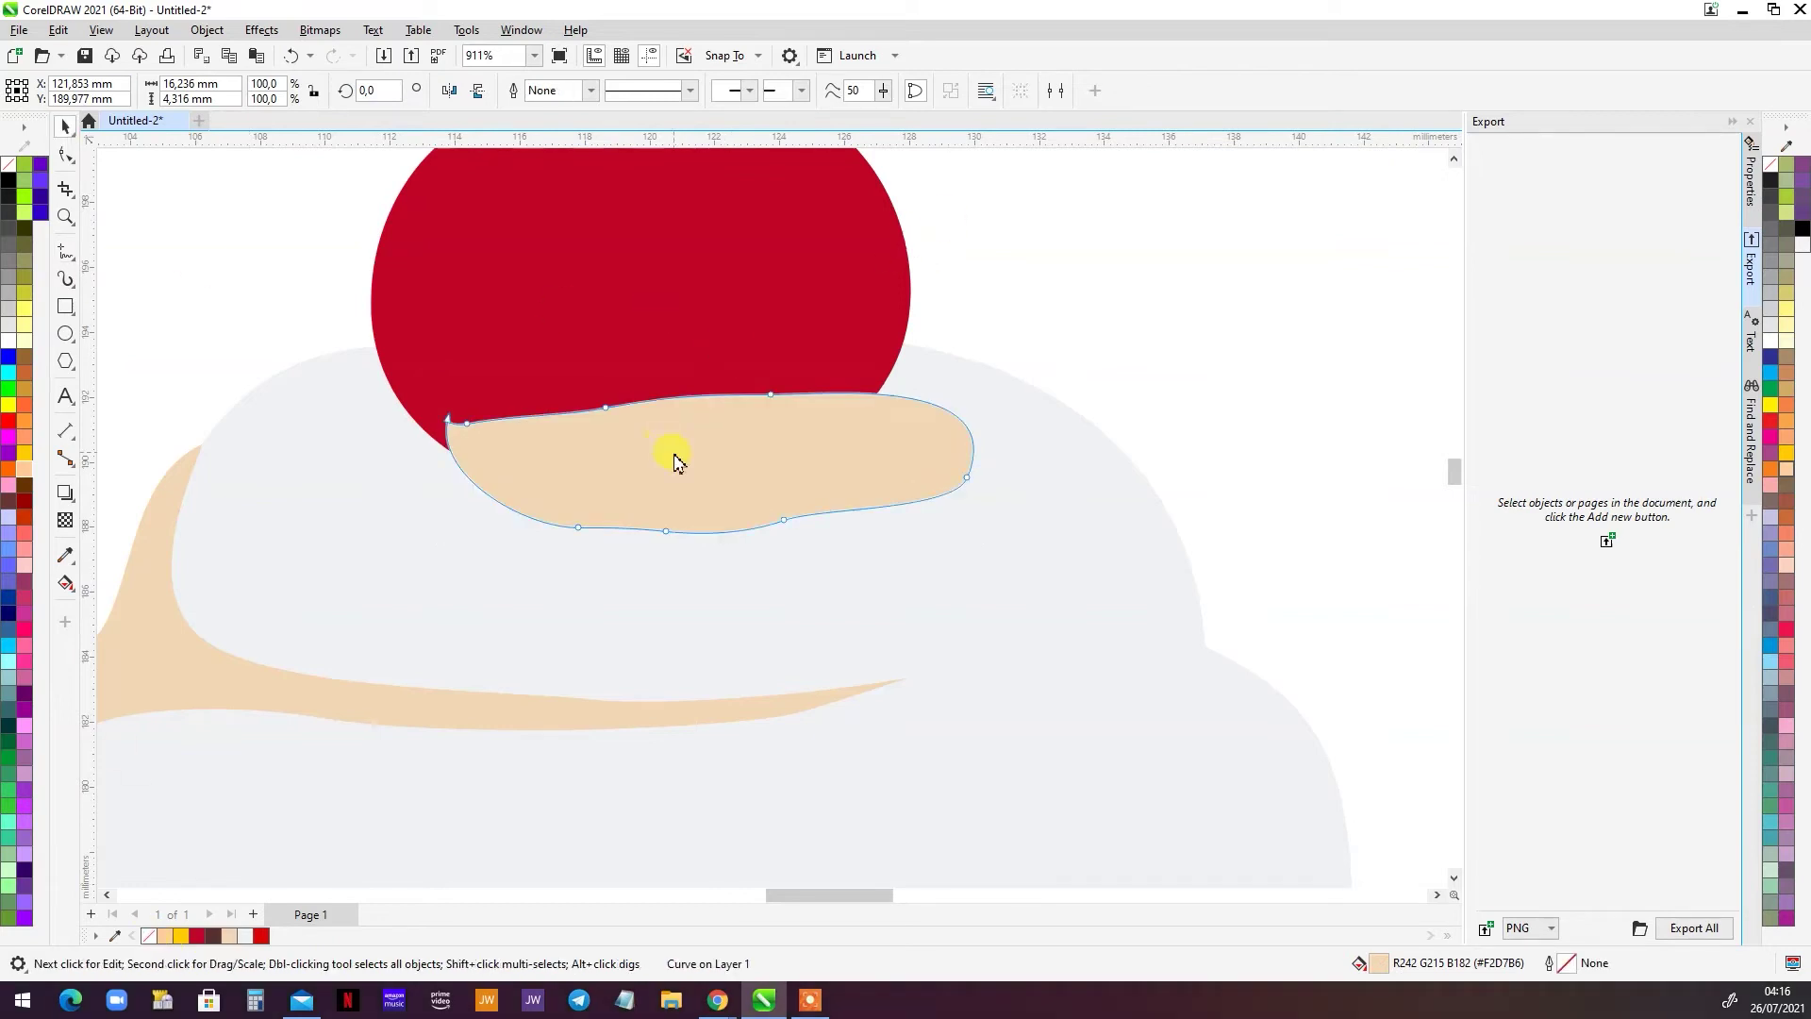
pyautogui.press('F10')
pyautogui.click(64, 132)
pyautogui.click(598, 331)
pyautogui.scroll(-3, 598, 331)
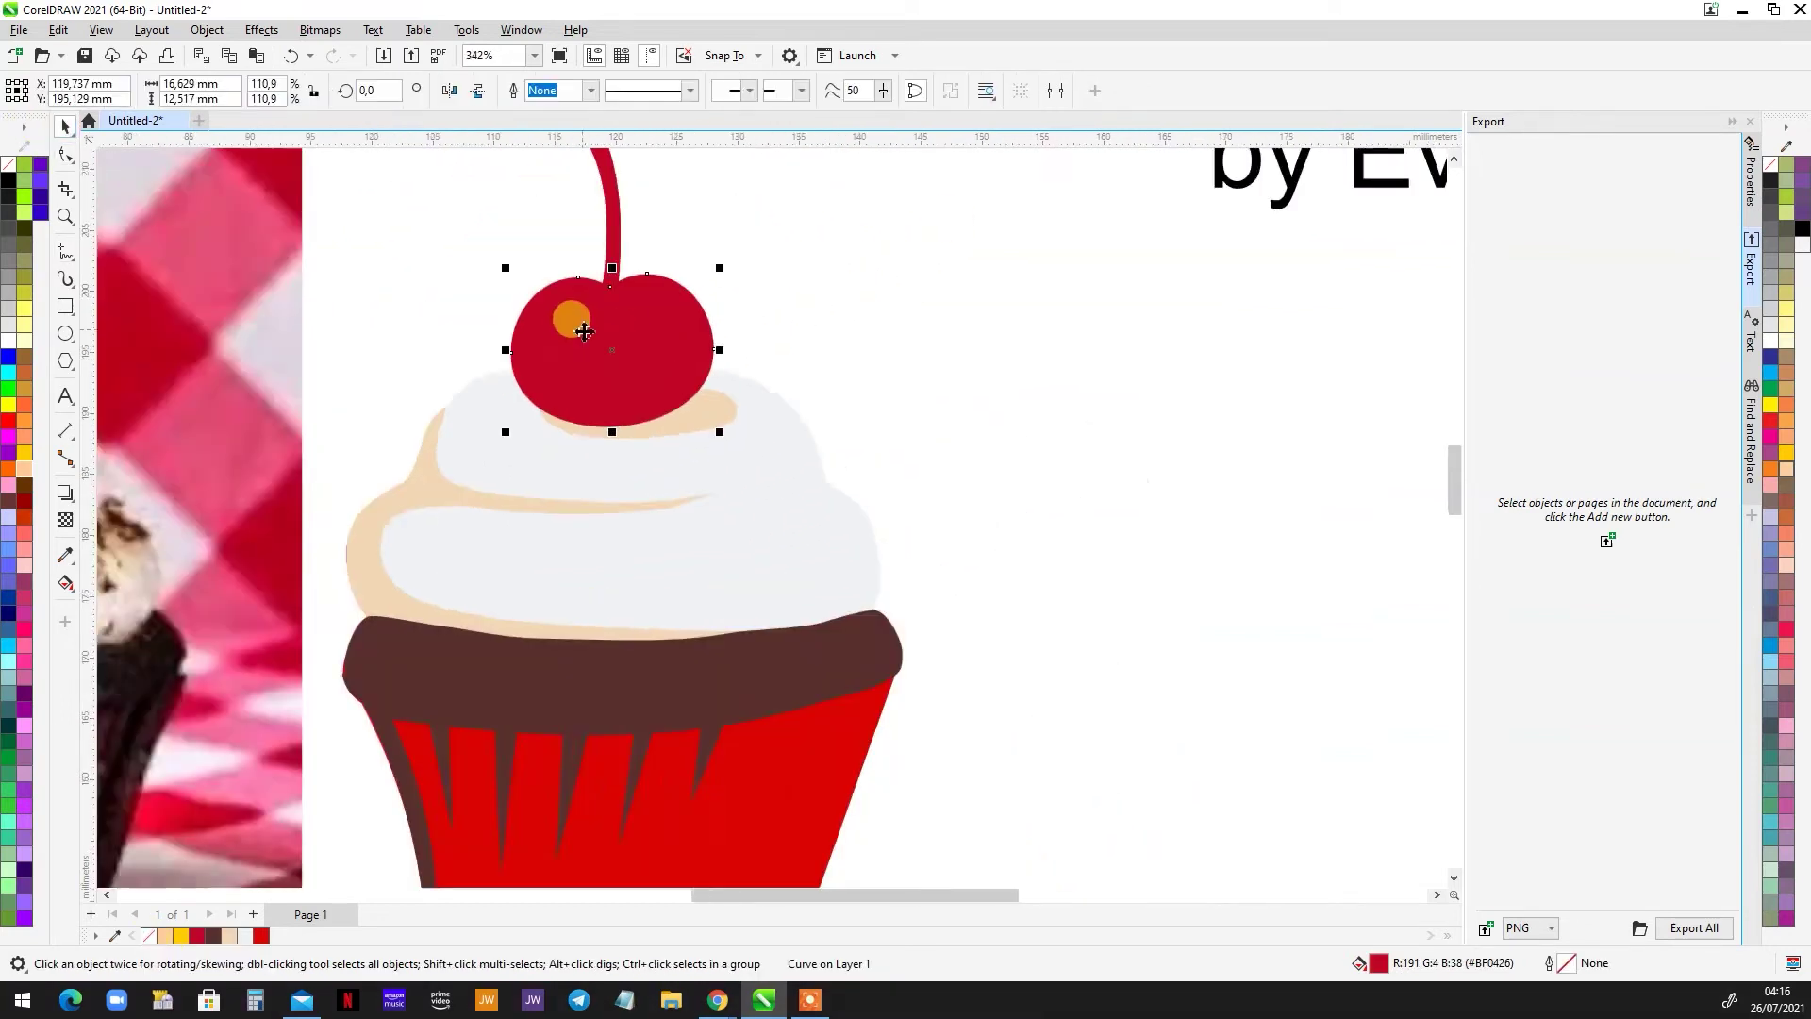
pyautogui.scroll(3, 716, 302)
pyautogui.click(716, 302)
# Step: Draw two pointed swirls on the frosting's right, filled beige without outlines
pyautogui.click(66, 251)
pyautogui.moveTo(666, 311)
pyautogui.mouseDown()
pyautogui.moveTo(461, 442)
pyautogui.moveTo(688, 427)
pyautogui.mouseUp()
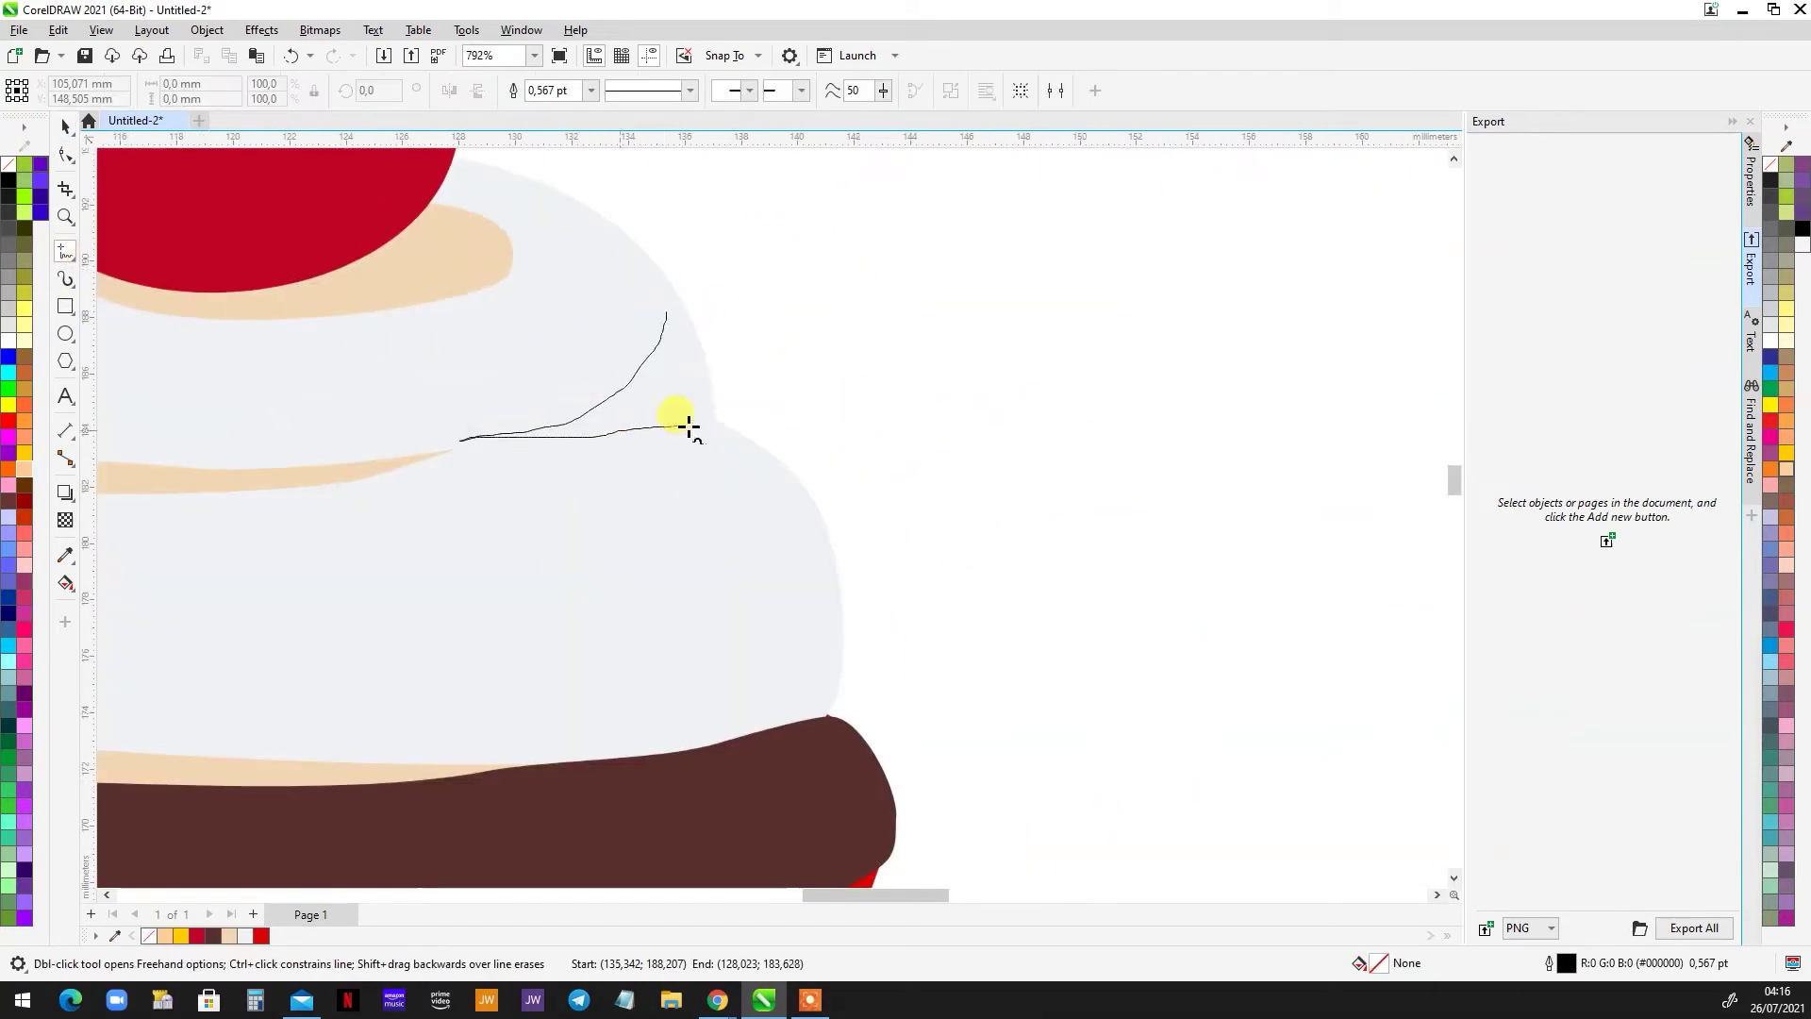
pyautogui.moveTo(670, 316); pyautogui.dragTo(667, 314)
pyautogui.moveTo(808, 524)
pyautogui.mouseDown()
pyautogui.moveTo(812, 590)
pyautogui.moveTo(570, 727)
pyautogui.moveTo(810, 528)
pyautogui.mouseUp()
pyautogui.click(74, 159)
pyautogui.click(229, 934)
pyautogui.click(566, 429)
pyautogui.click(229, 934)
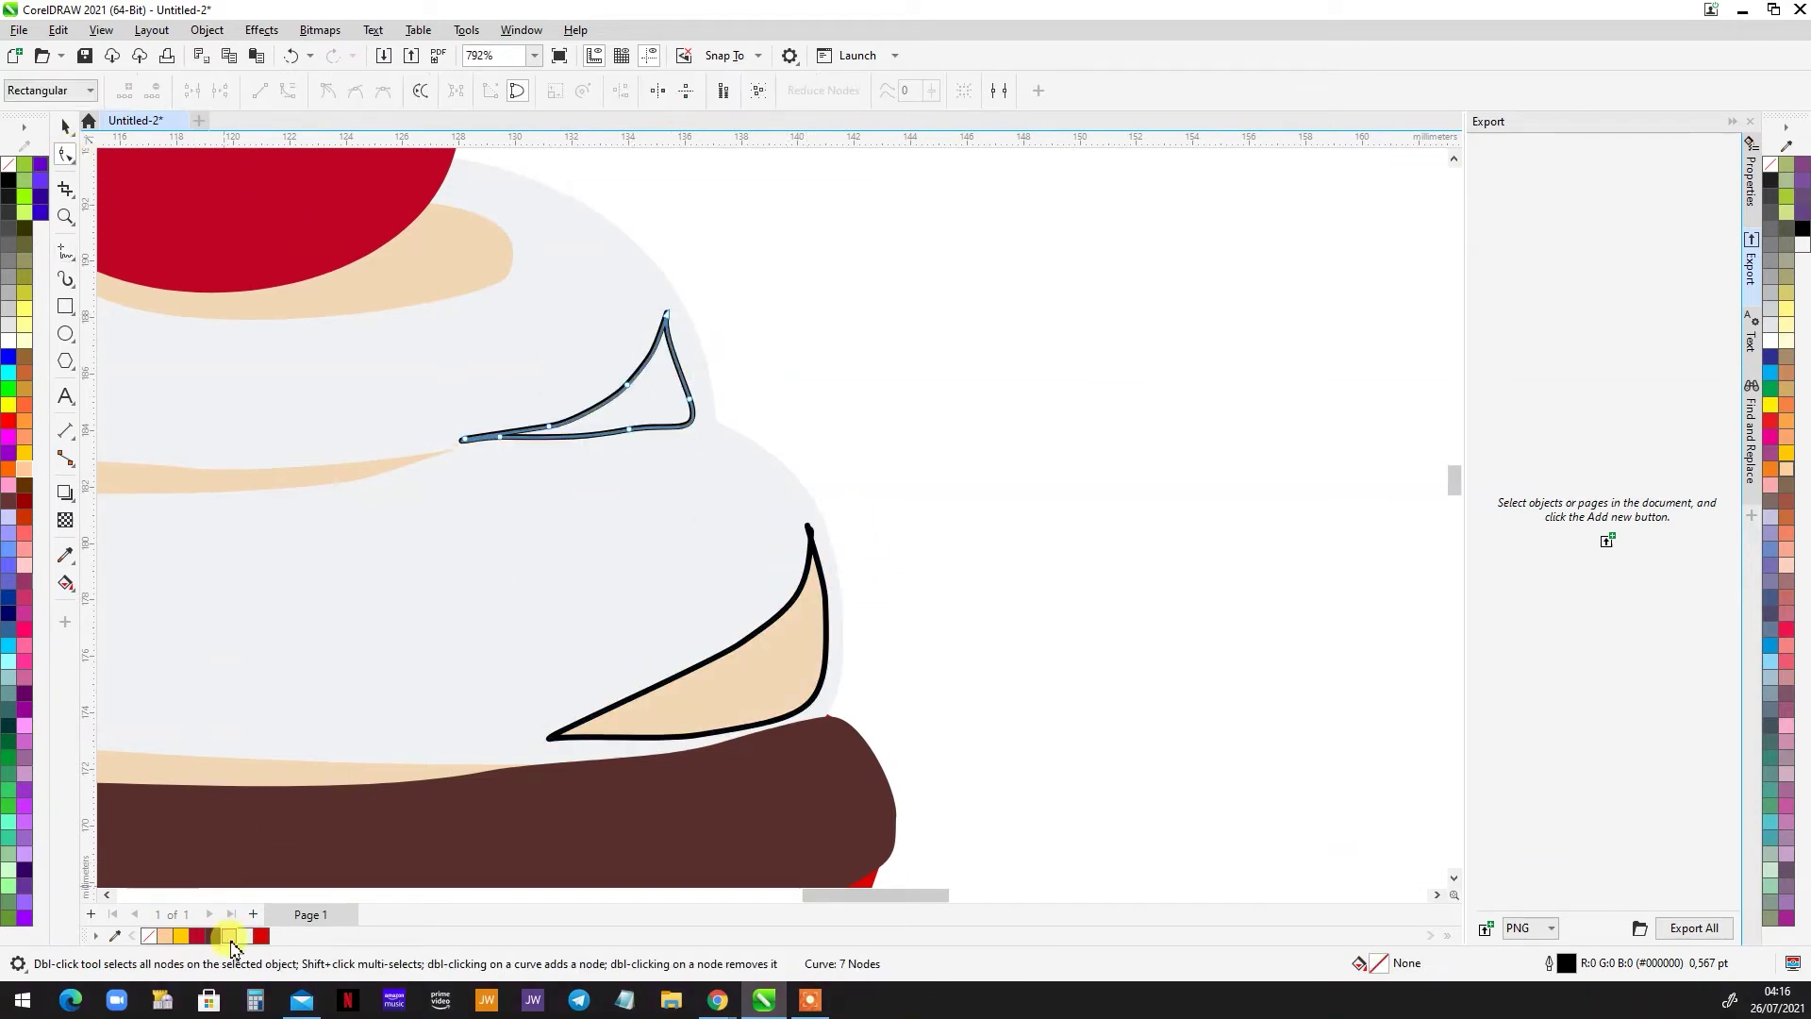
pyautogui.keyDown('shift'); pyautogui.click(742, 712); pyautogui.keyUp('shift')
pyautogui.rightClick(149, 935)
# Step: Refine the pointed swirls' tips by dragging their nodes into place
pyautogui.click(647, 351)
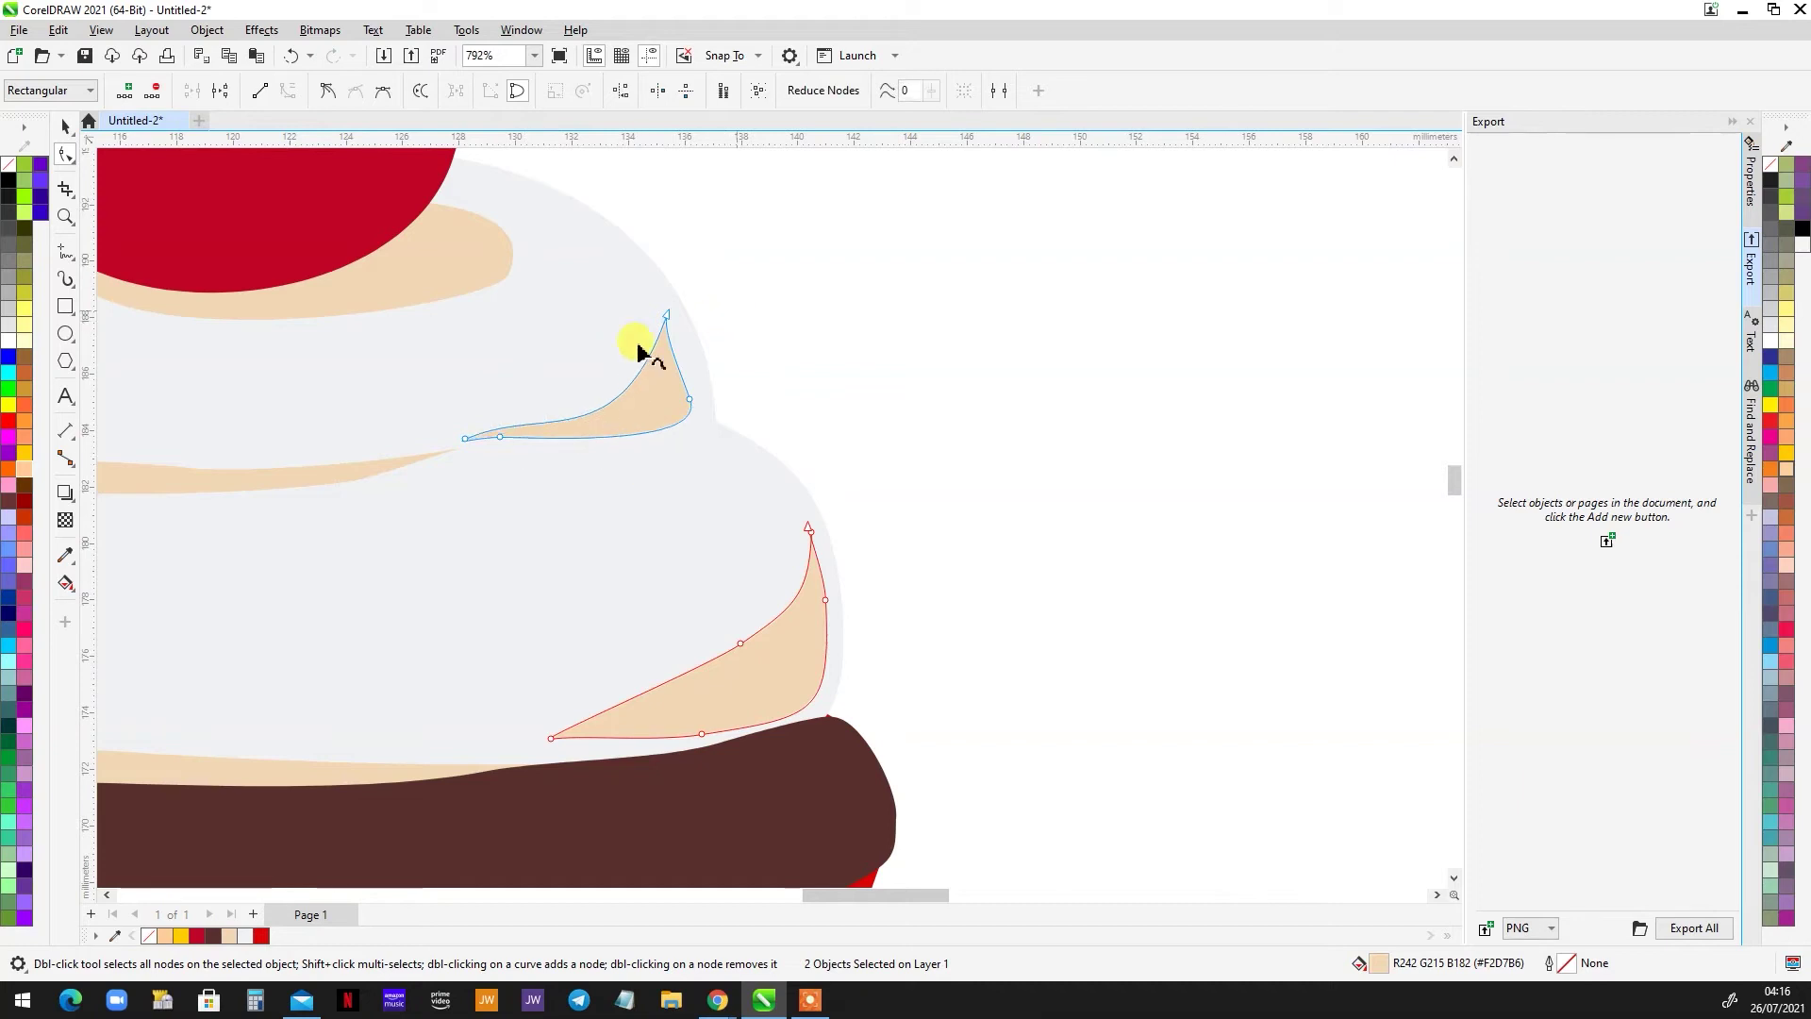
pyautogui.moveTo(462, 440); pyautogui.dragTo(420, 452)
pyautogui.scroll(3, 477, 444)
pyautogui.scroll(-3, 501, 557)
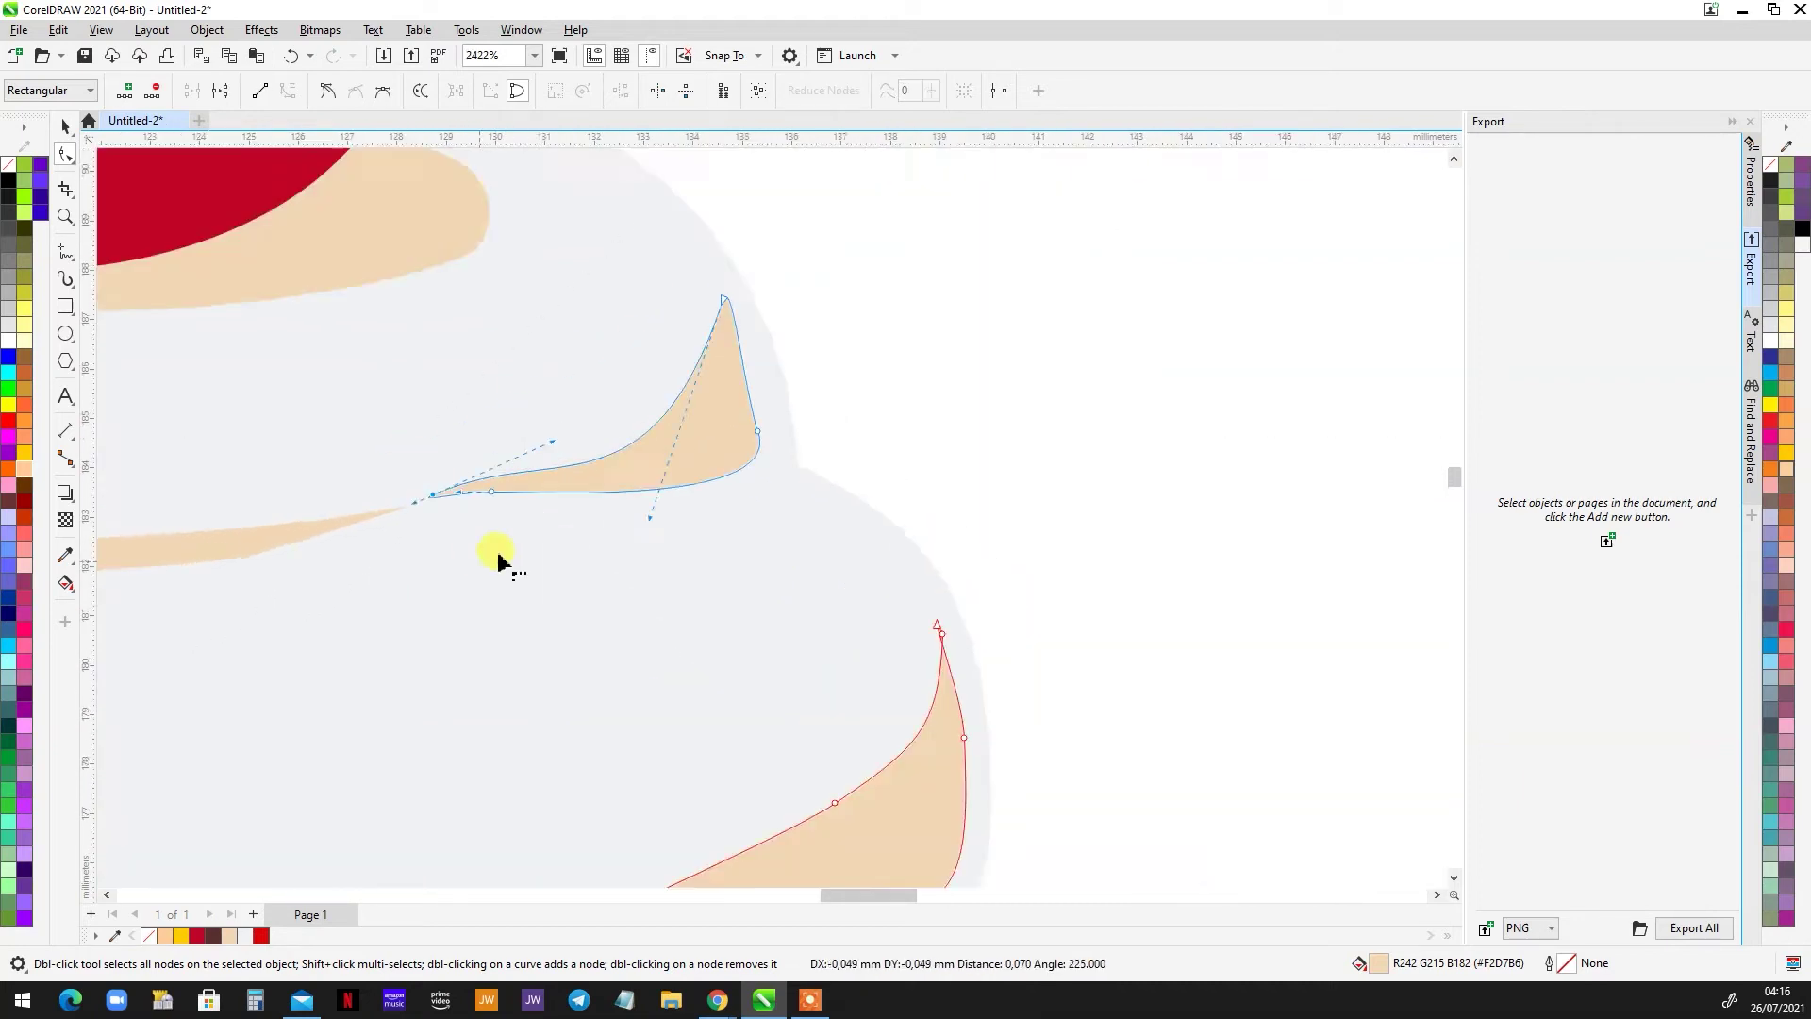
pyautogui.scroll(3, 686, 538)
pyautogui.moveTo(847, 424); pyautogui.dragTo(841, 412)
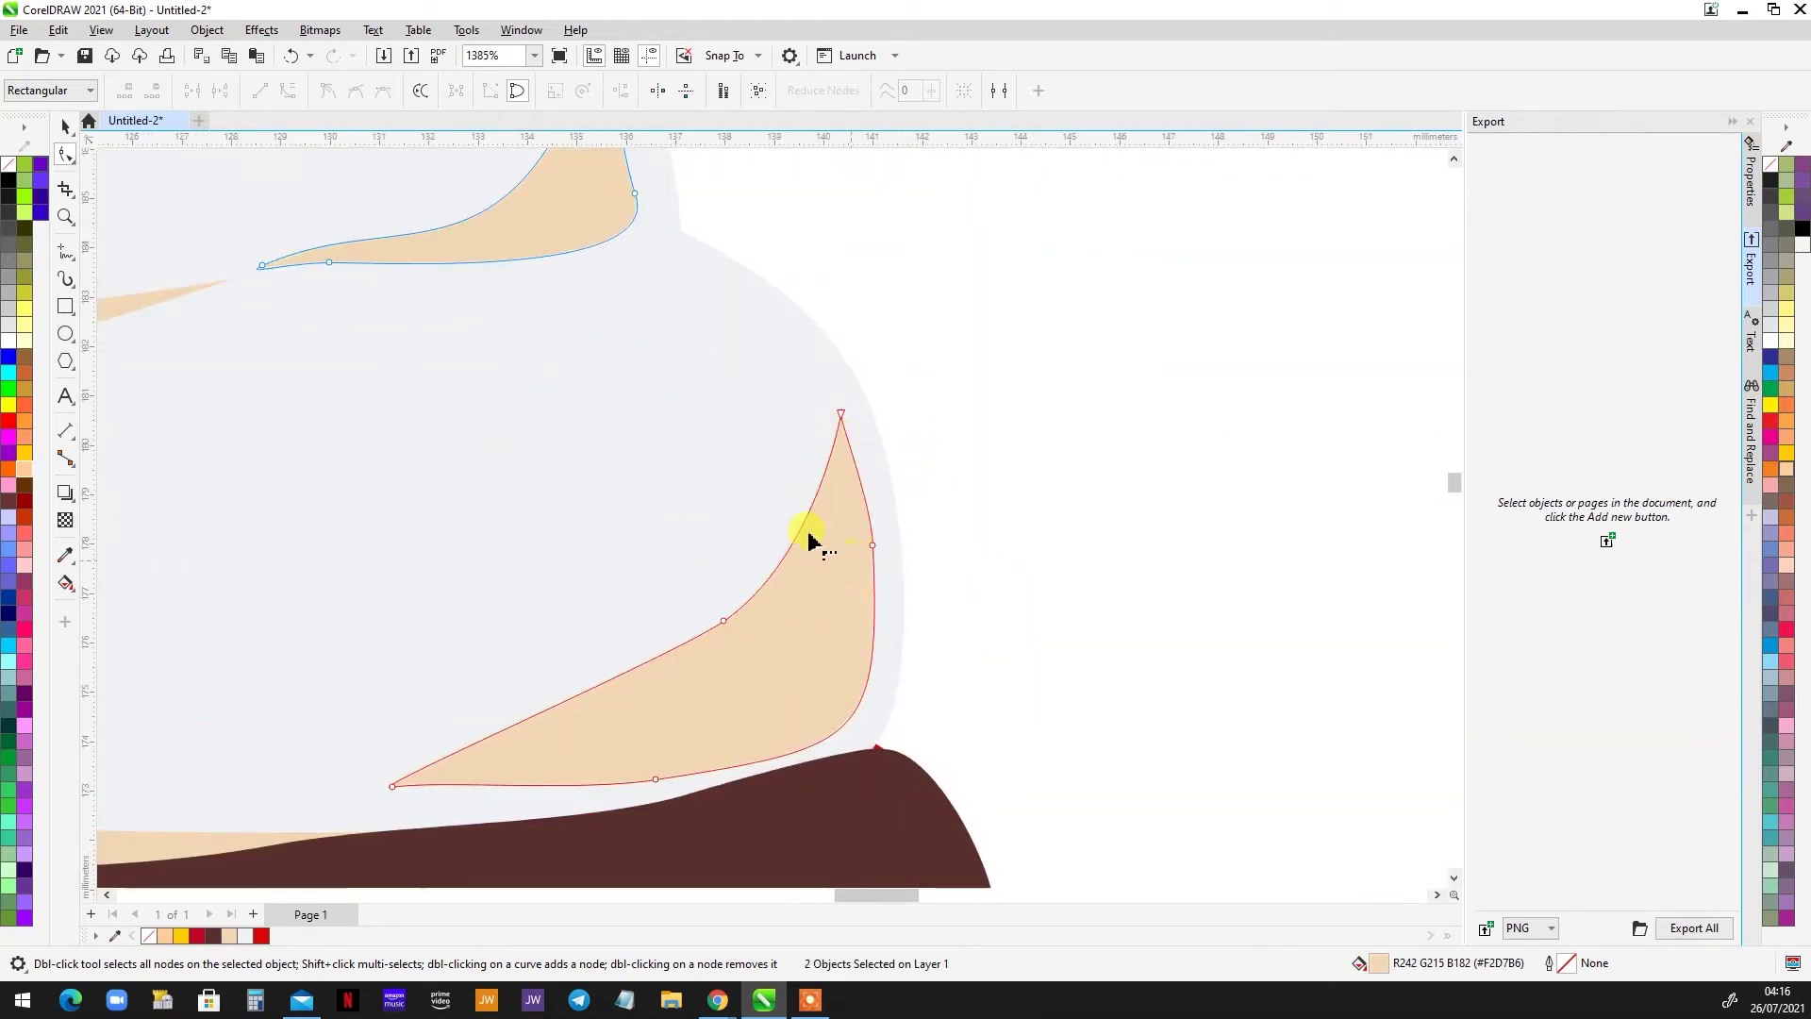
pyautogui.scroll(-1, 639, 538)
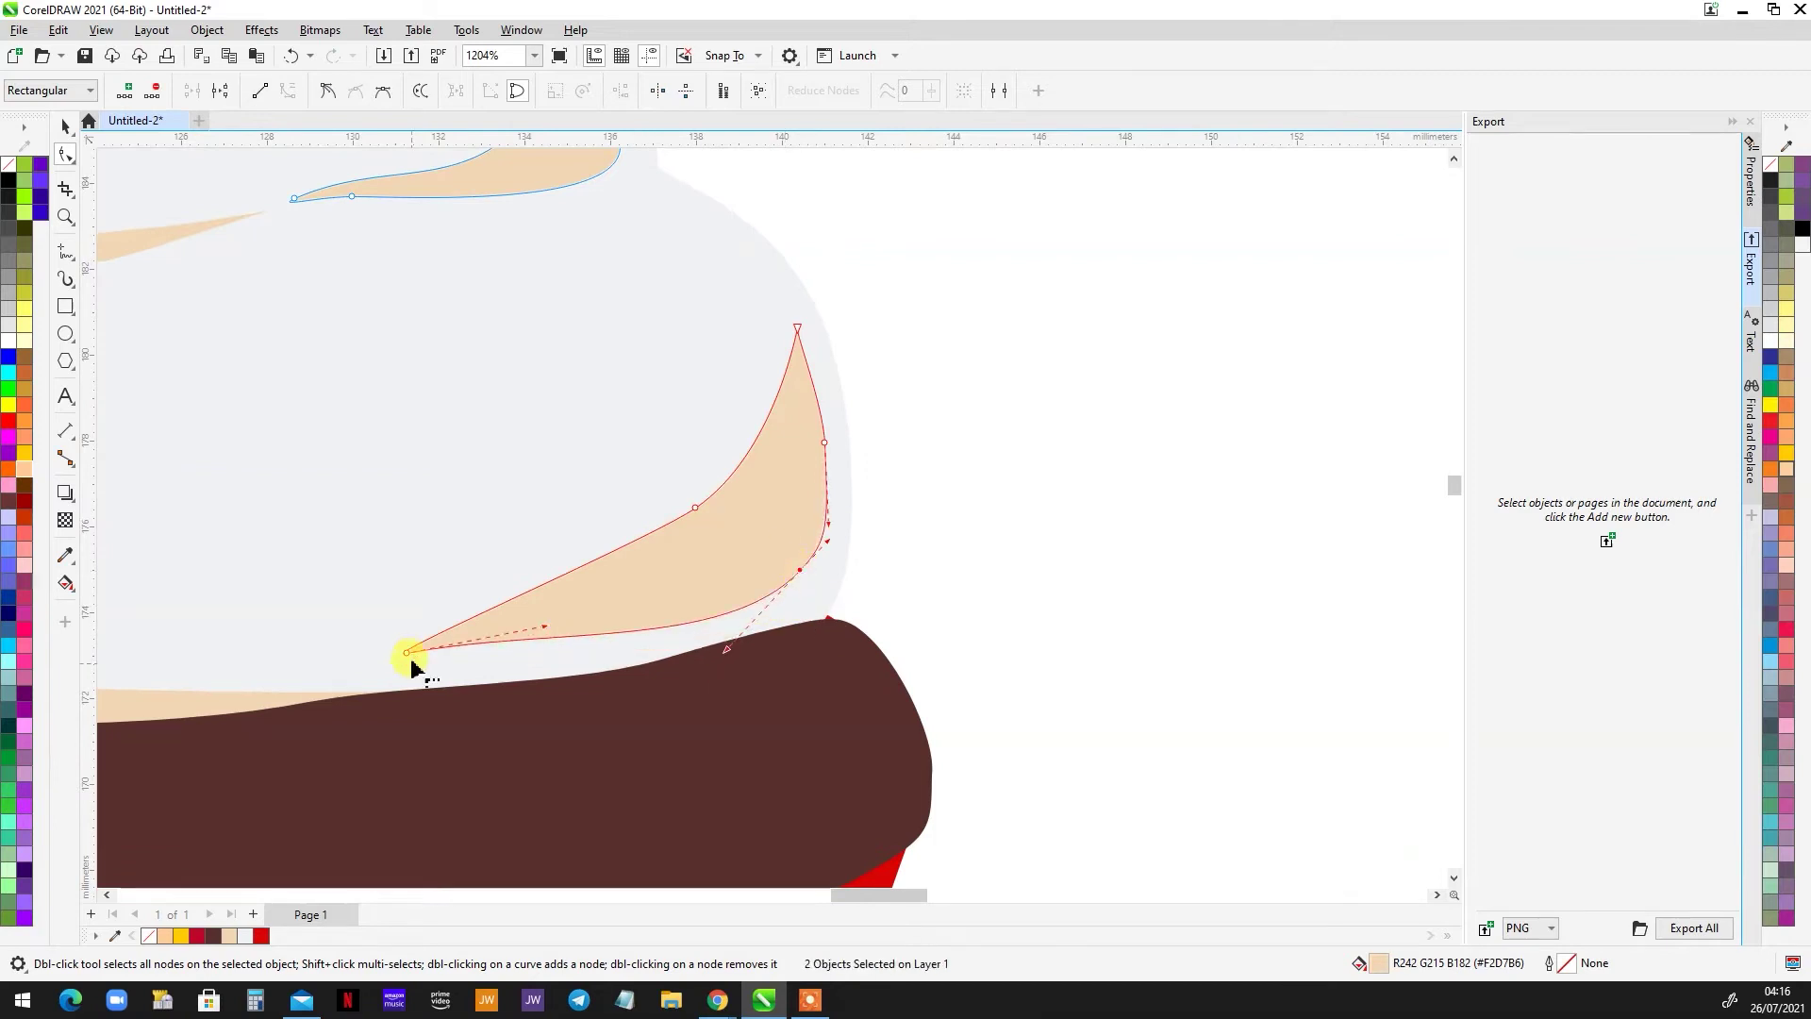
pyautogui.moveTo(416, 659); pyautogui.dragTo(424, 675)
pyautogui.scroll(-6, 425, 675)
pyautogui.press('space')
pyautogui.scroll(-4, 615, 481)
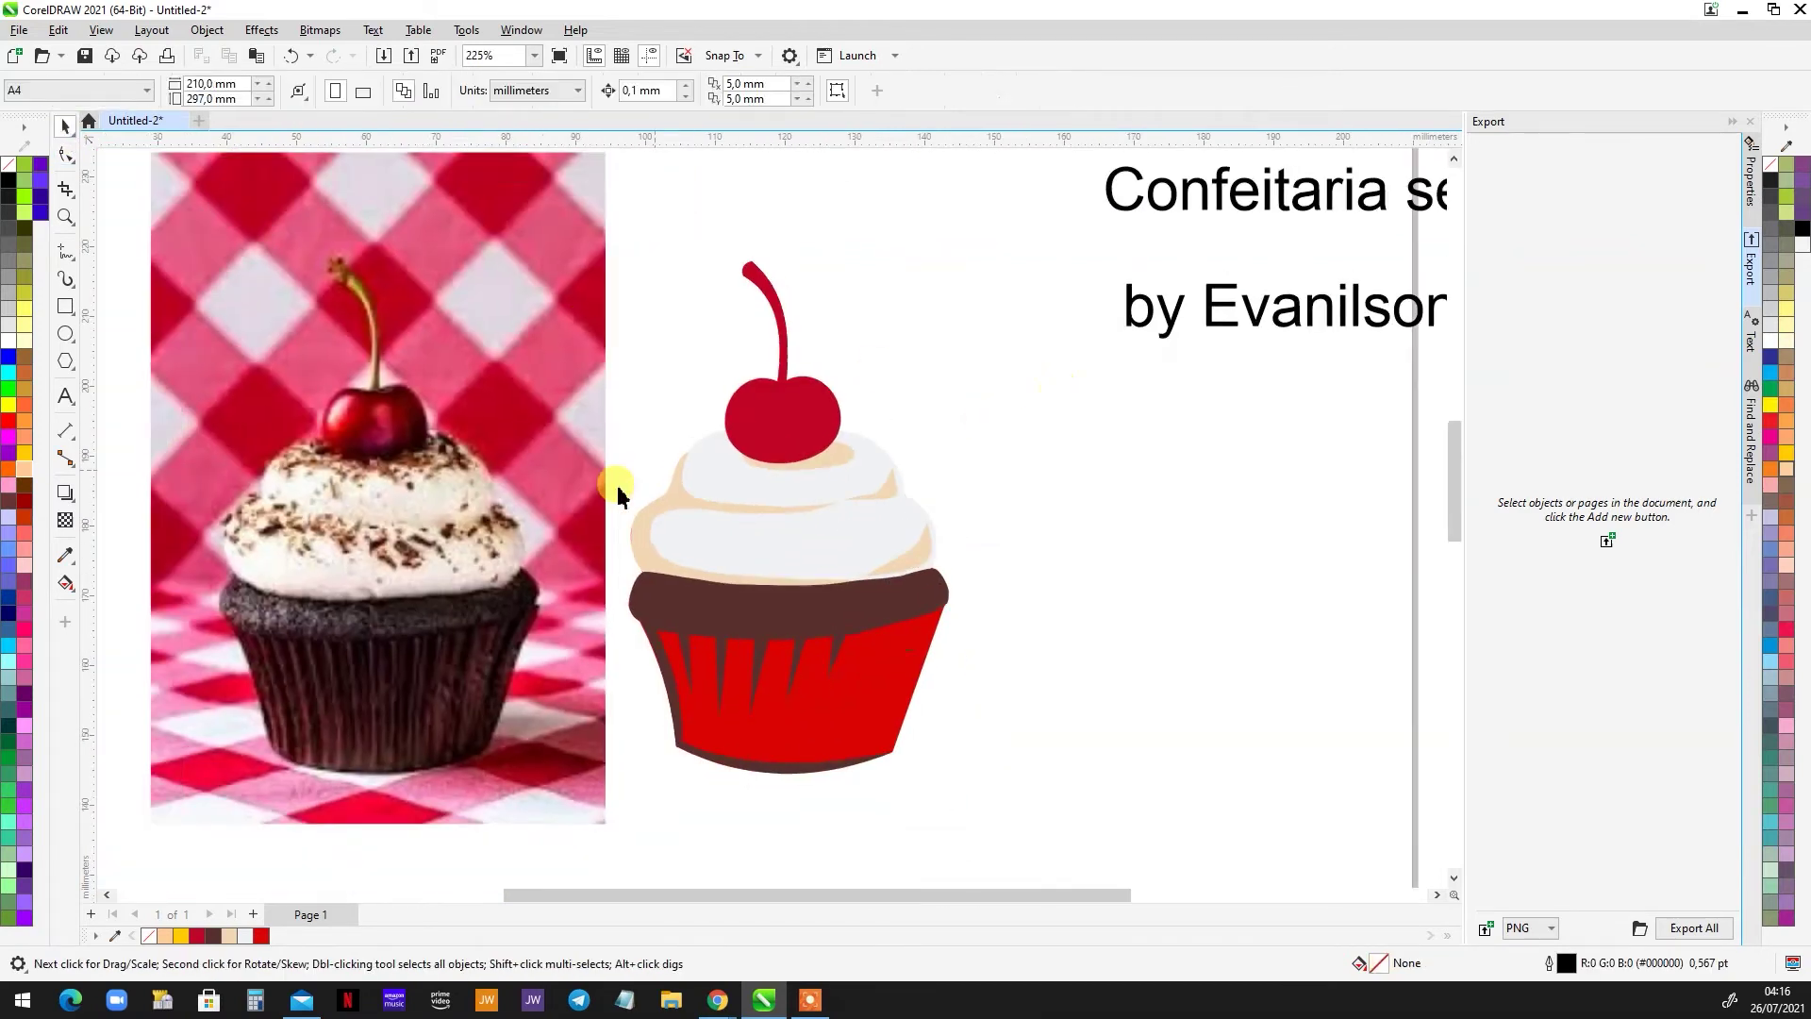
pyautogui.scroll(4, 776, 477)
pyautogui.scroll(2, 638, 481)
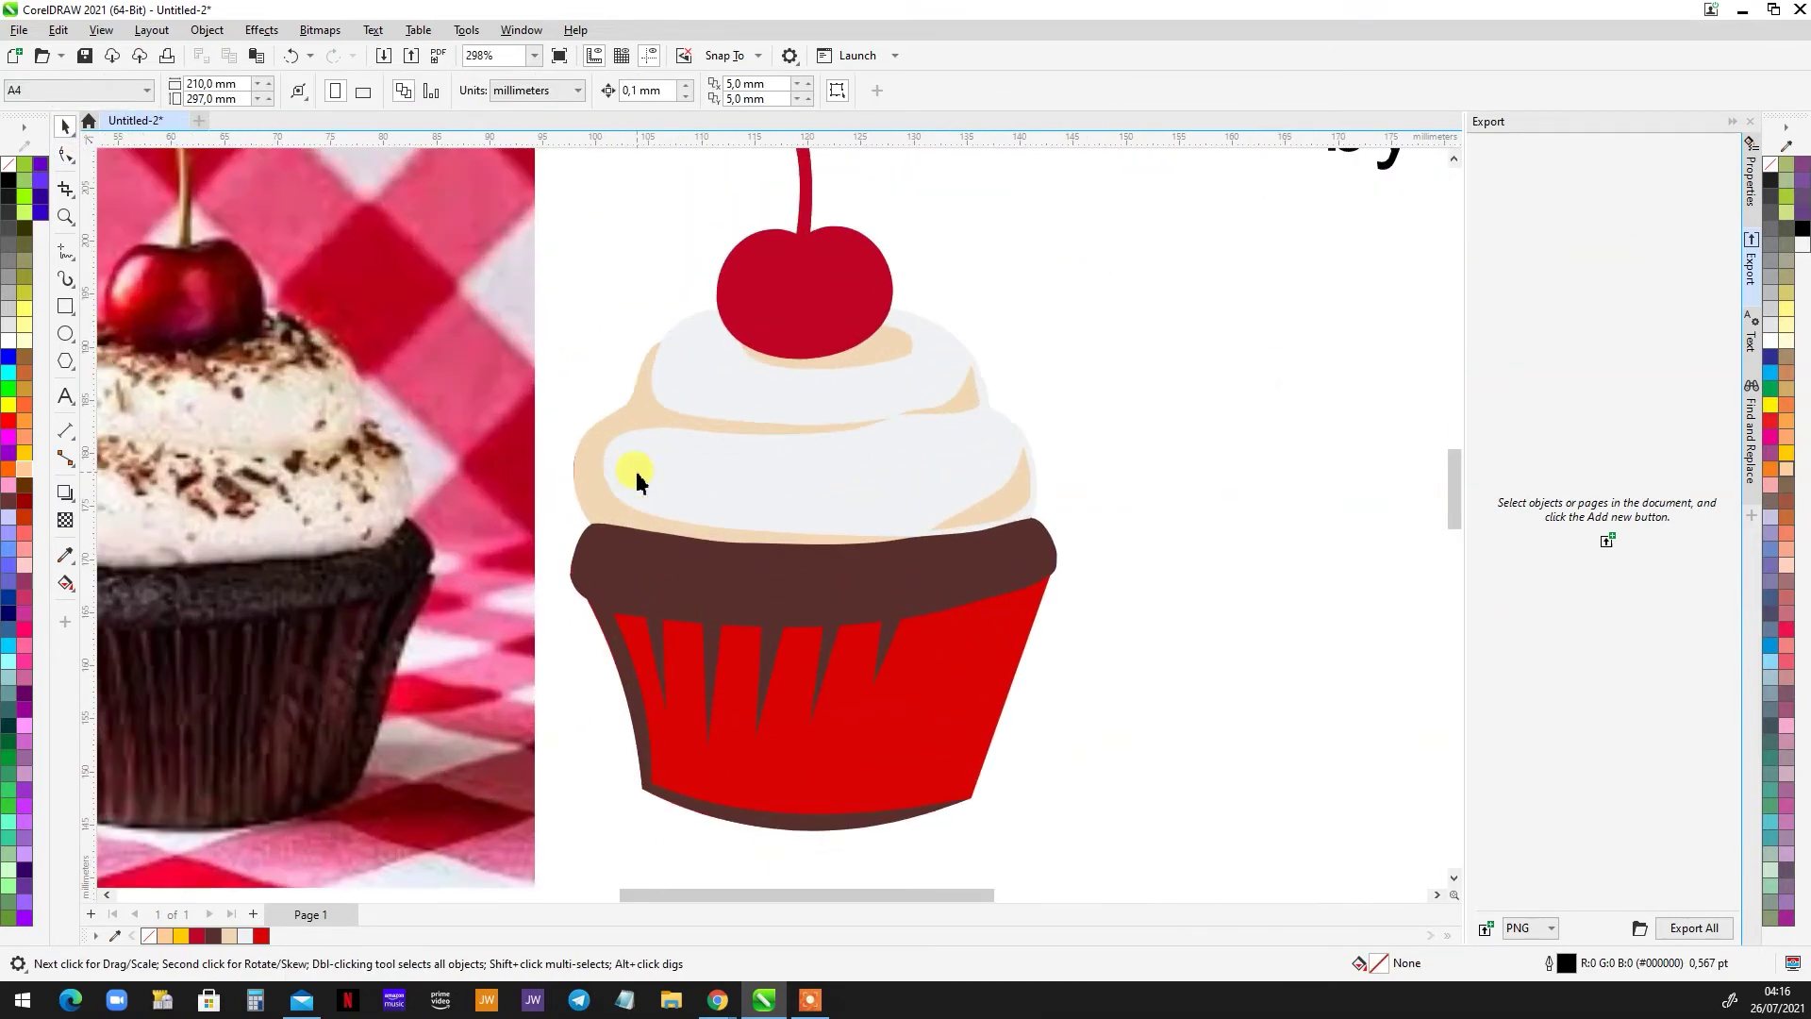
pyautogui.scroll(-1, 1195, 653)
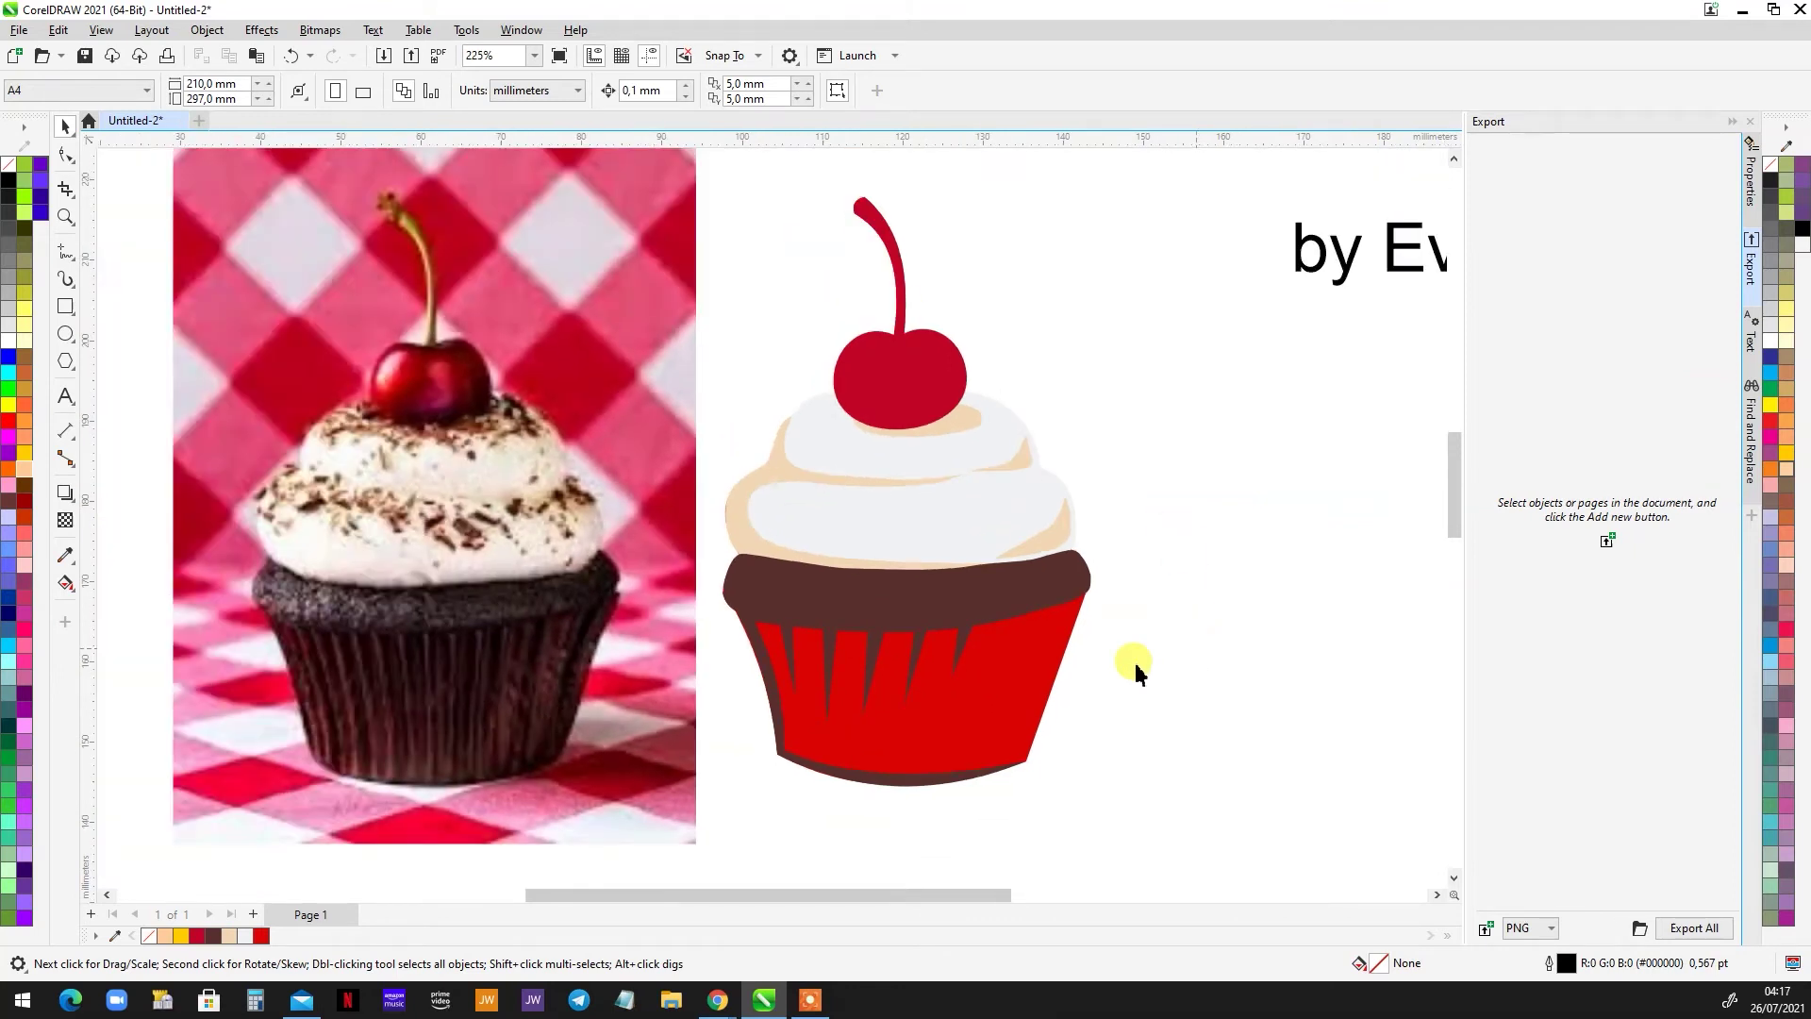
pyautogui.scroll(-1, 1045, 641)
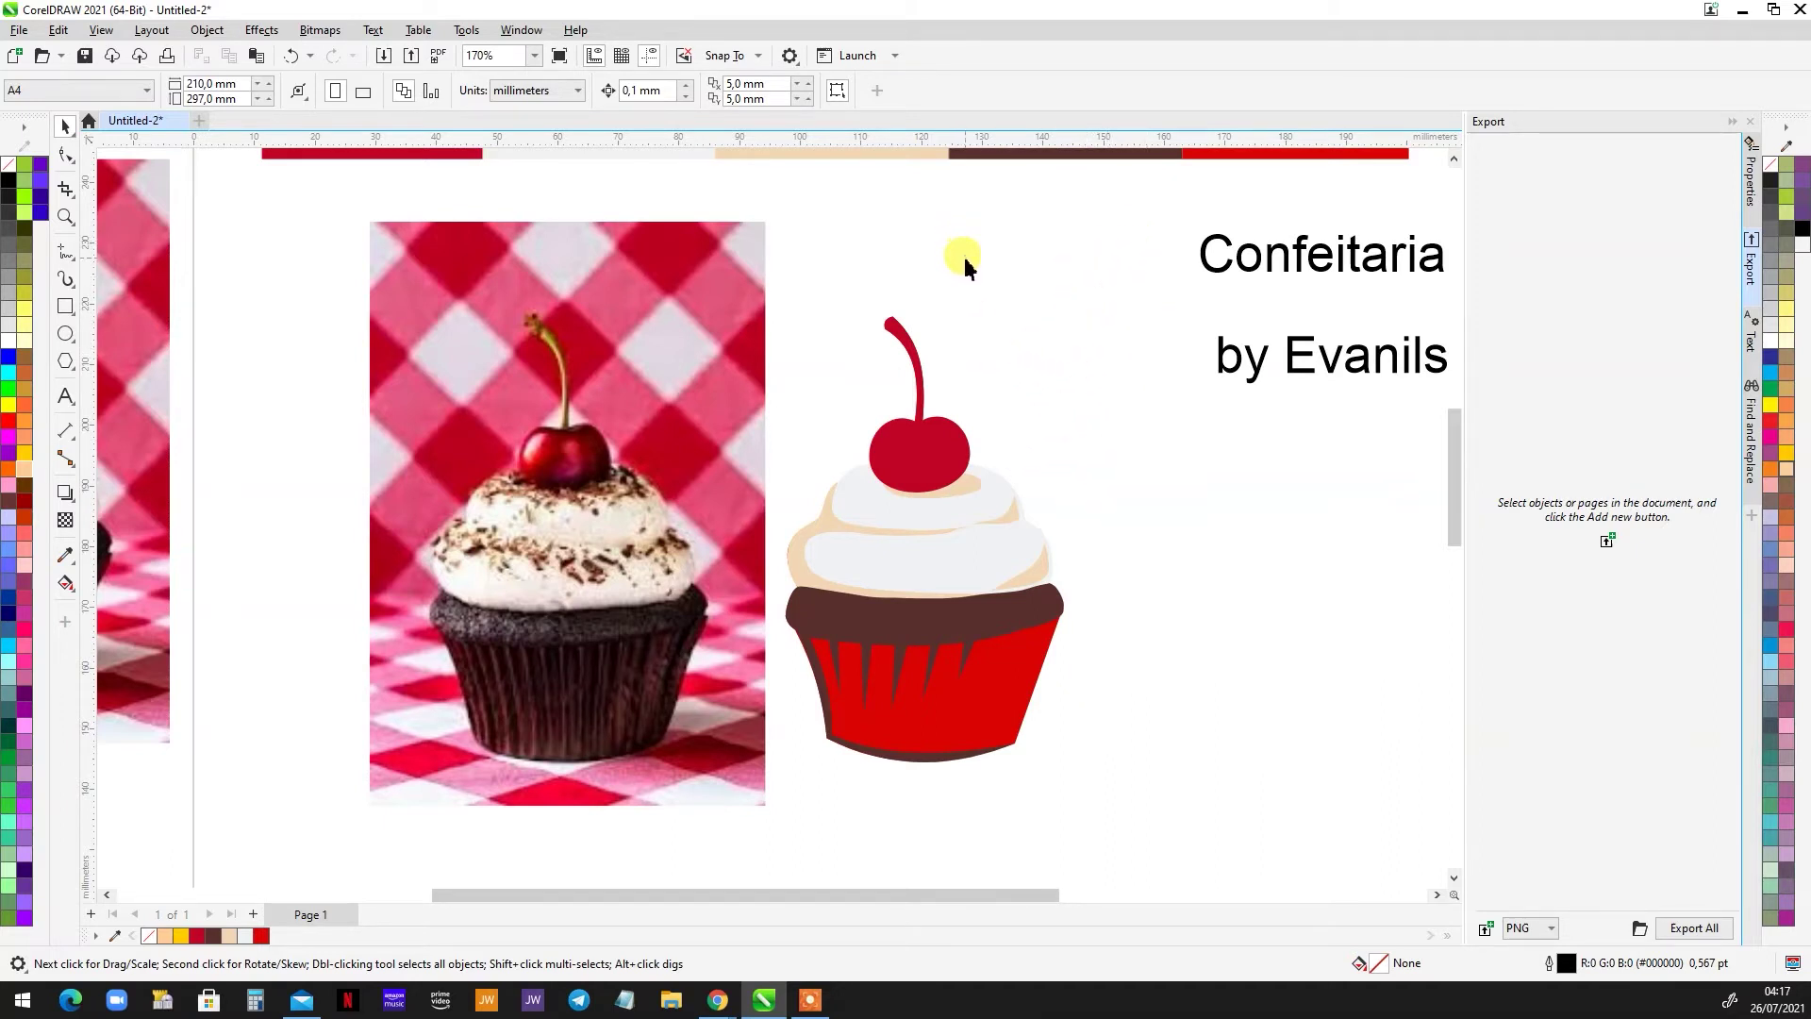
pyautogui.scroll(2, 1035, 745)
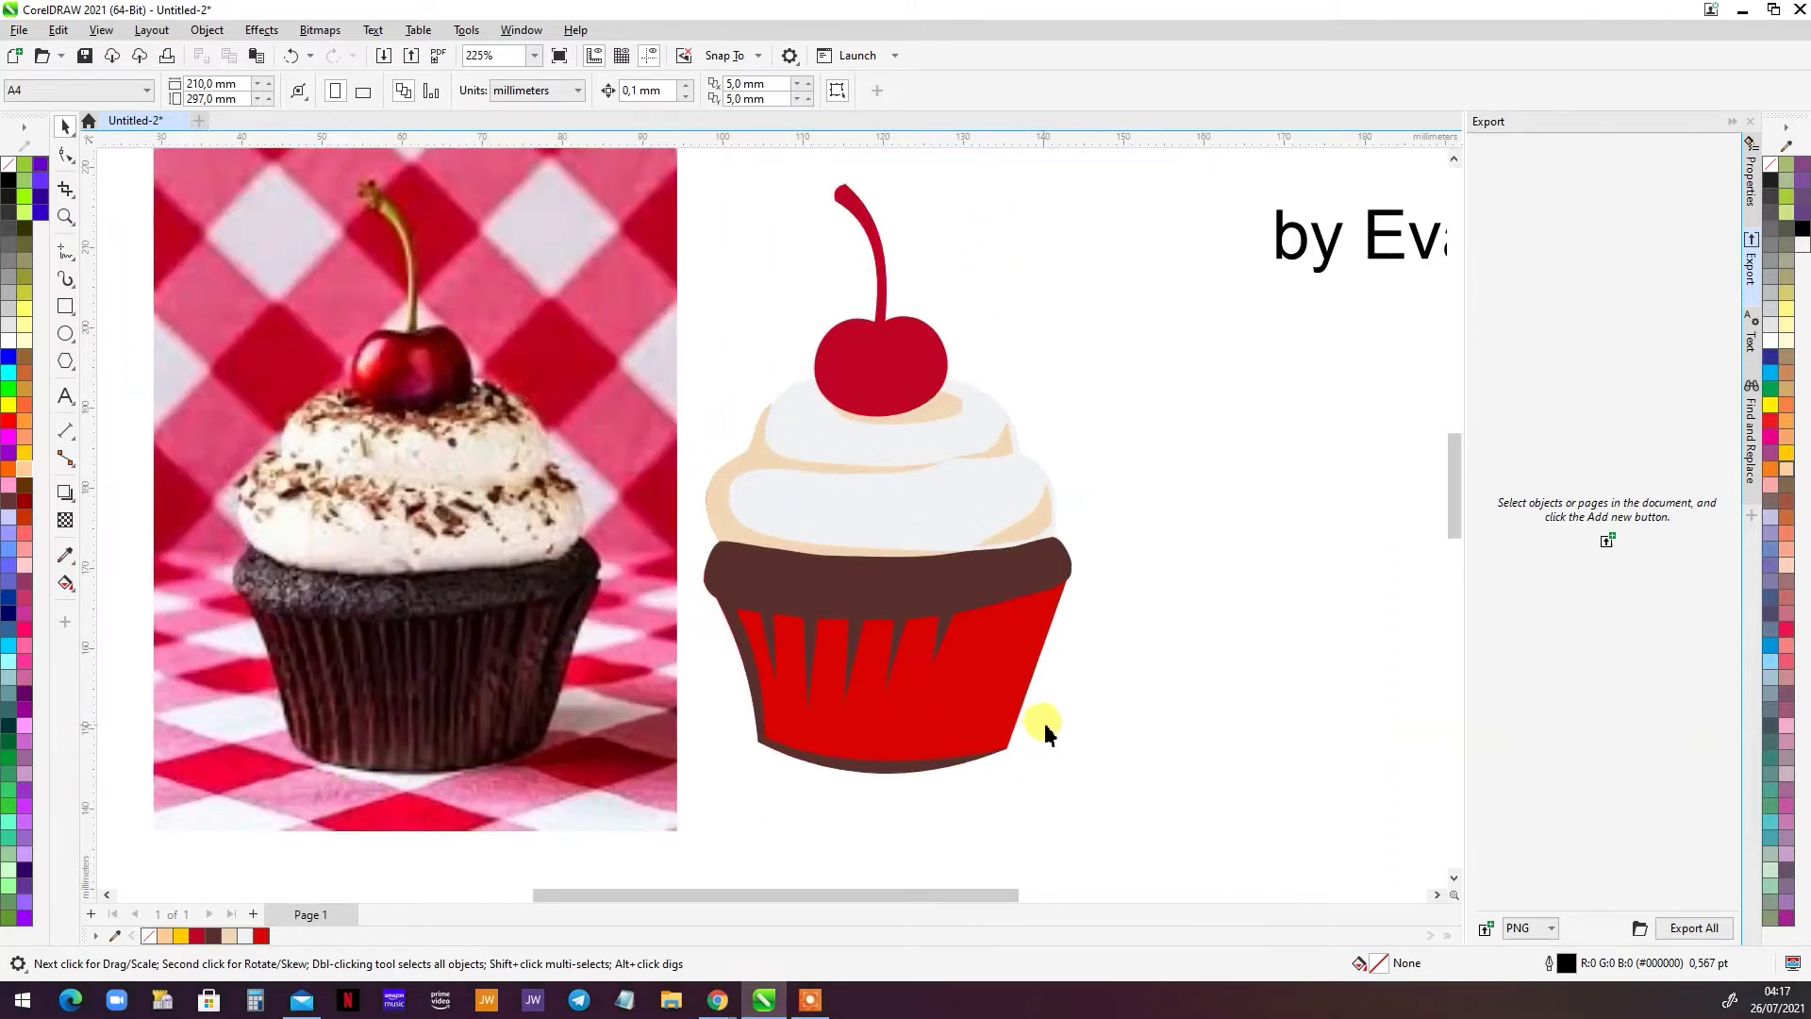
pyautogui.scroll(5, 1042, 721)
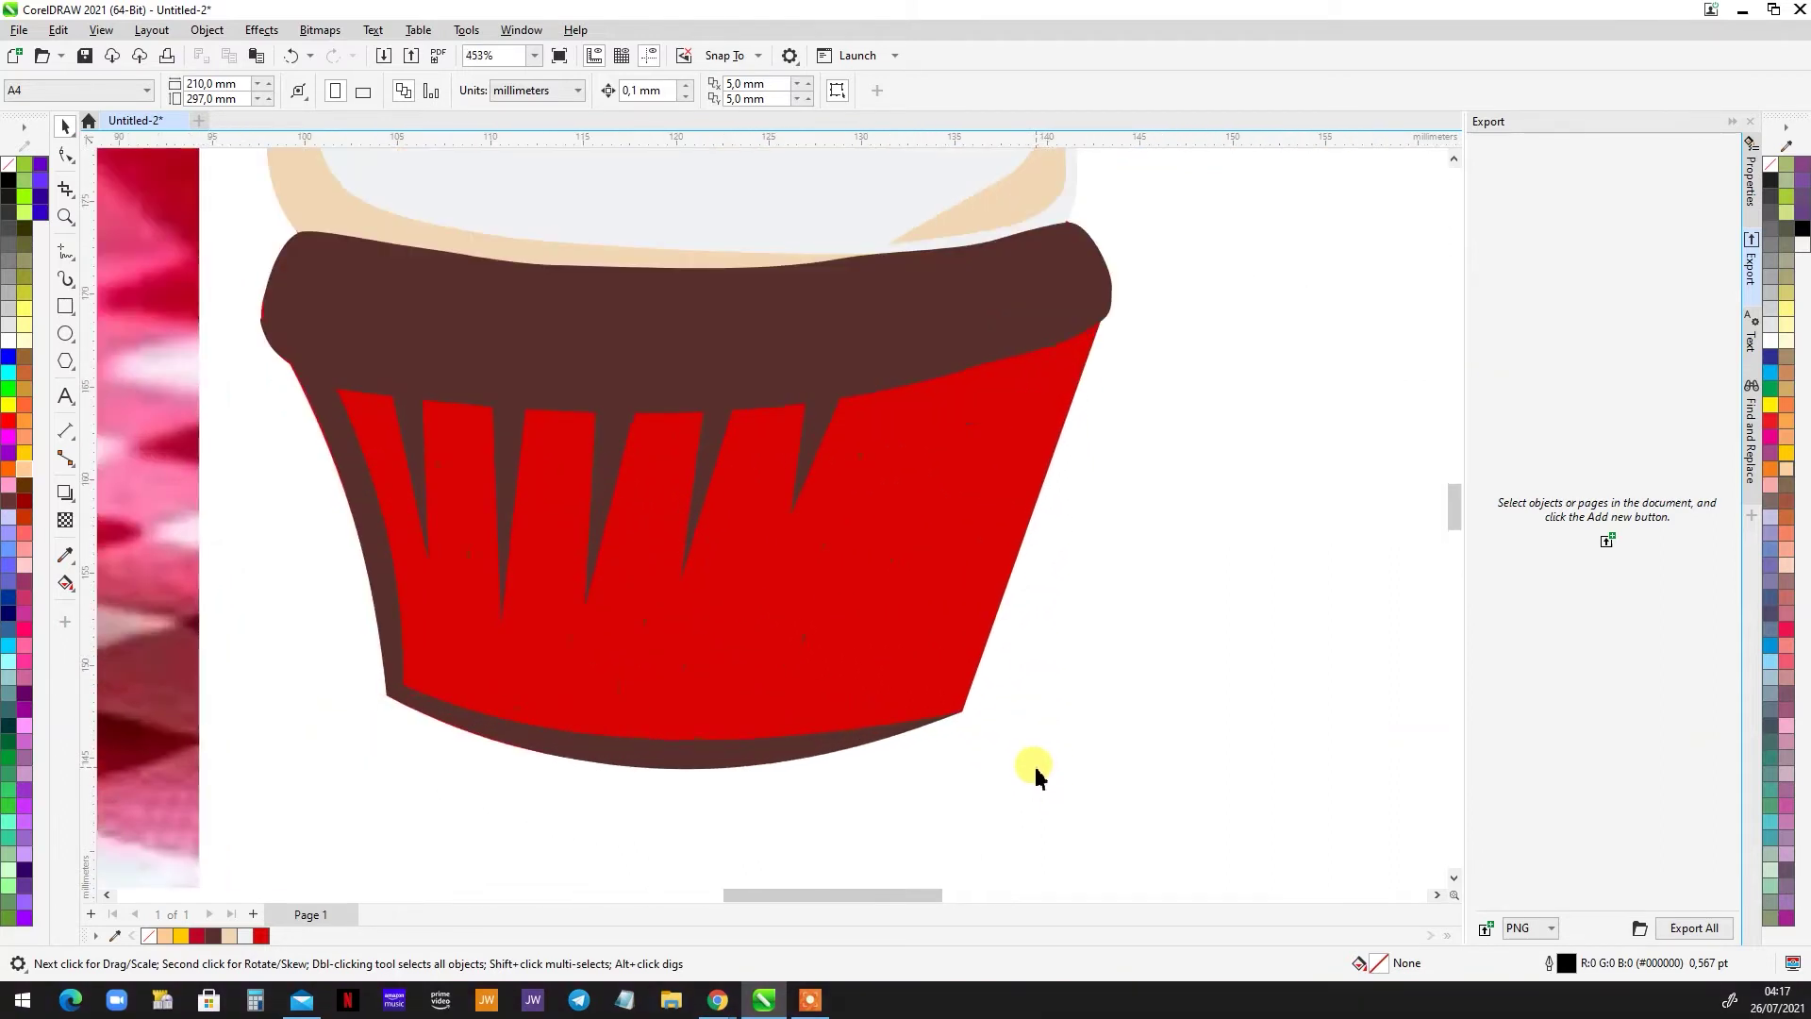
# Step: Draw a guide line down the wrapper's right edge to its bottom-right corner
pyautogui.click(64, 258)
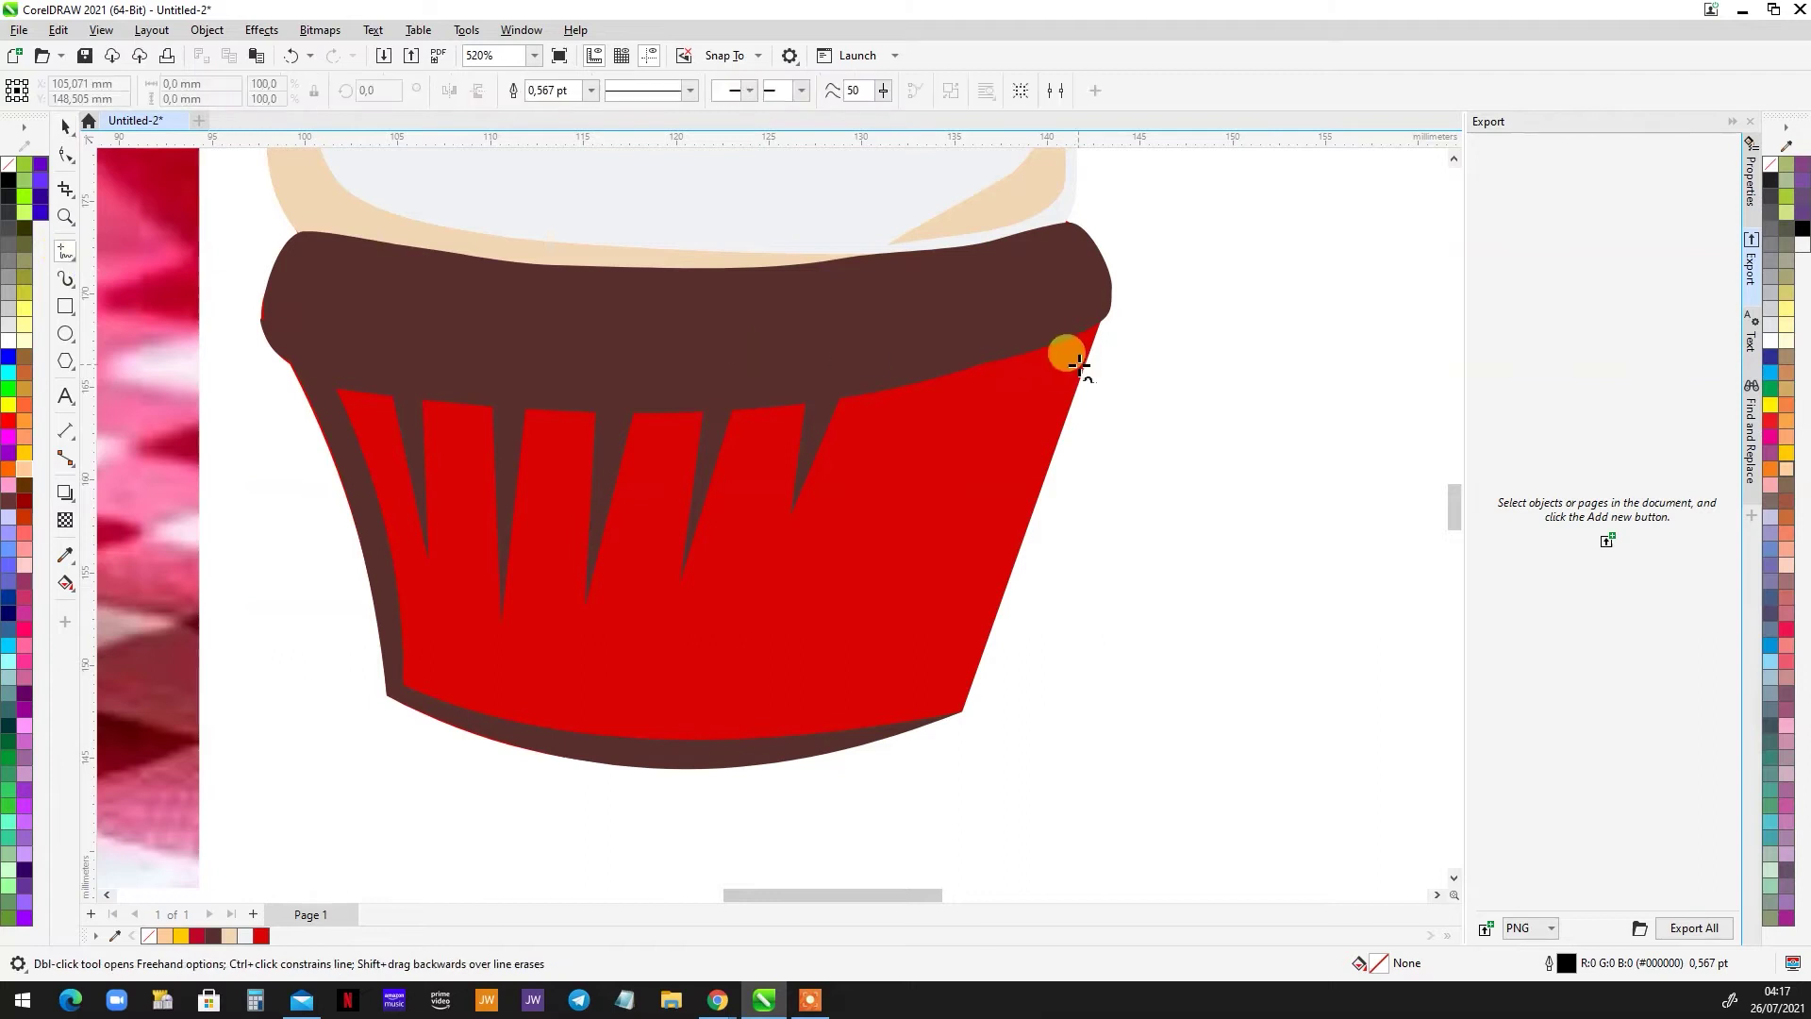
pyautogui.click(1061, 328)
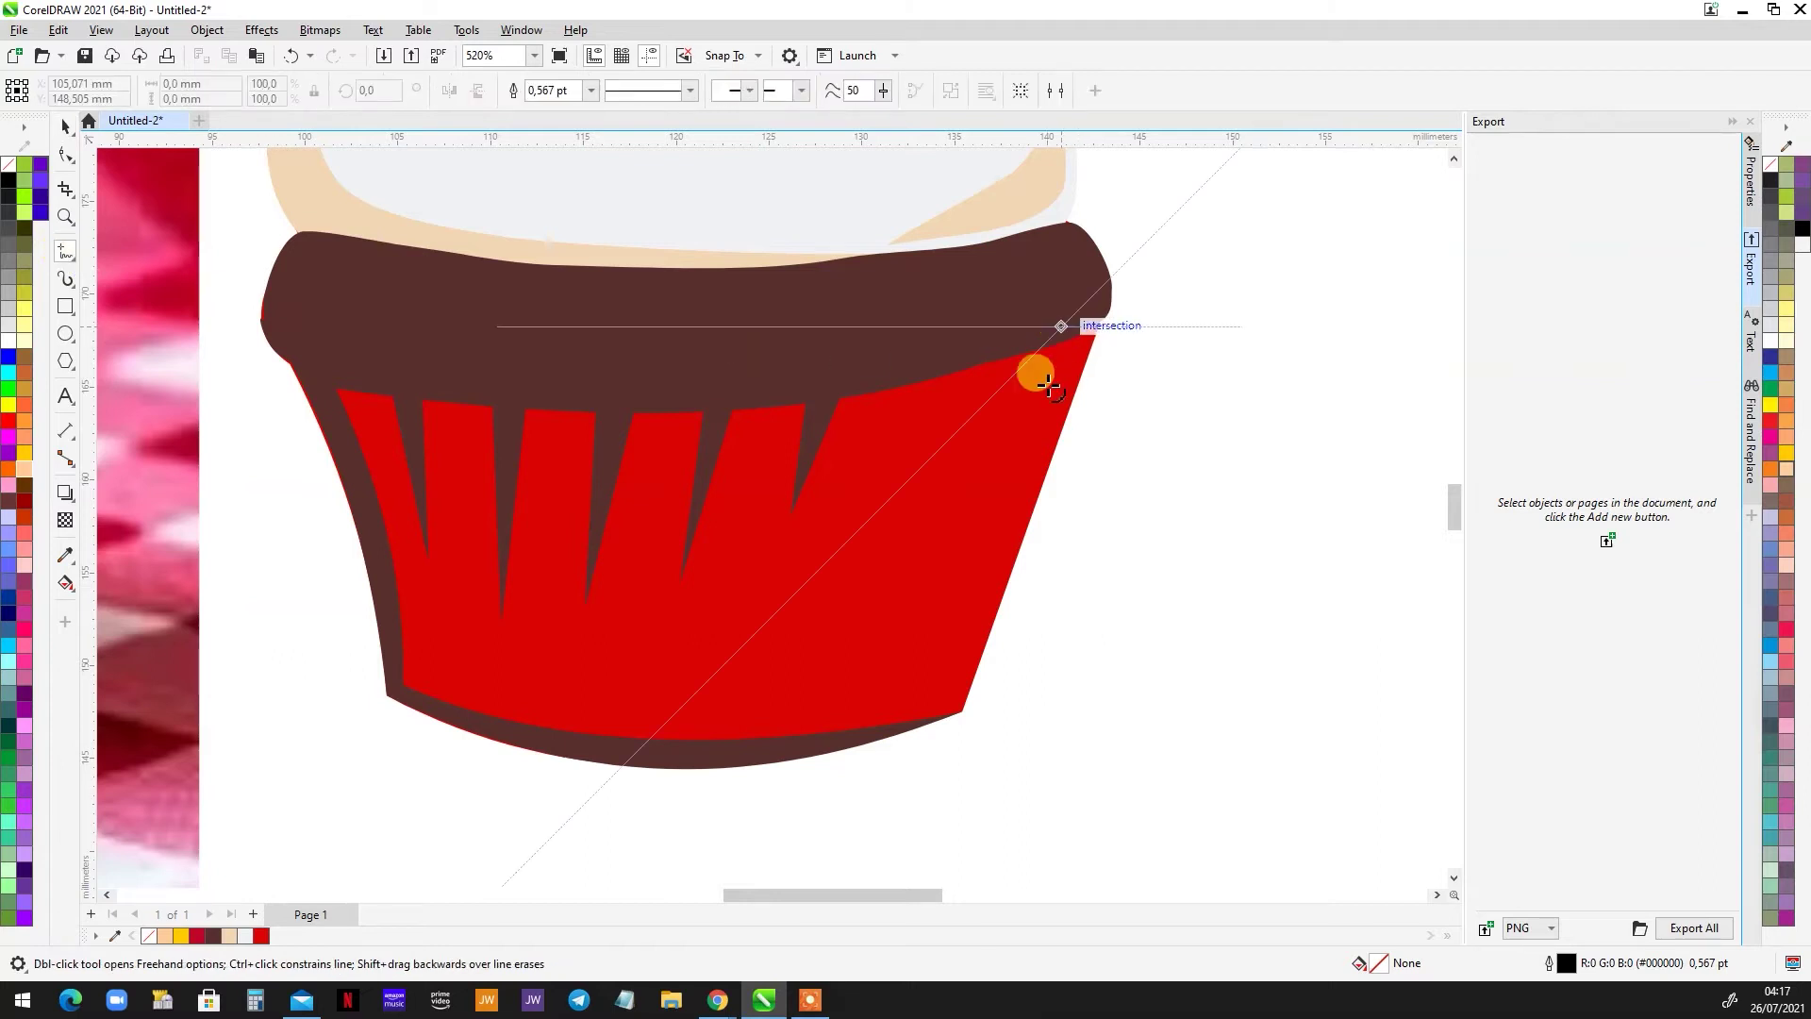
pyautogui.click(943, 712)
pyautogui.scroll(3, 971, 710)
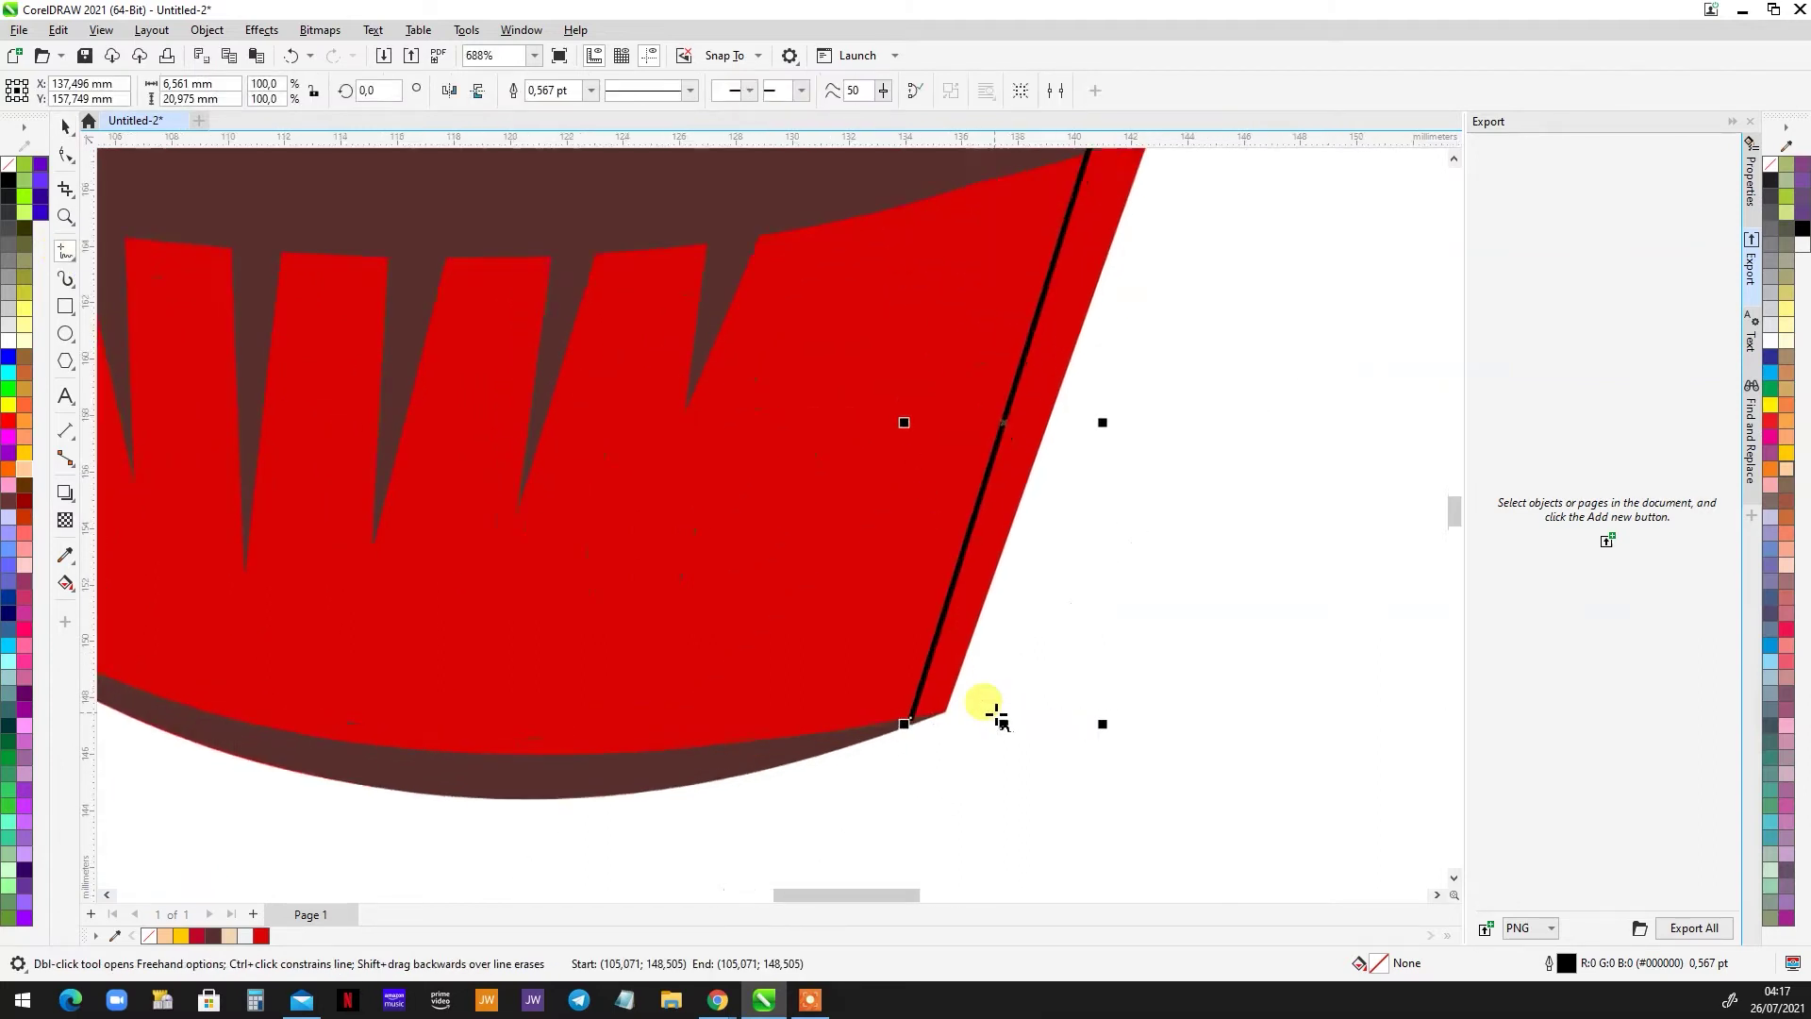
# Step: Trace a closed strip along the guide with the Bezier tool, removing the extra junction node
pyautogui.click(70, 270)
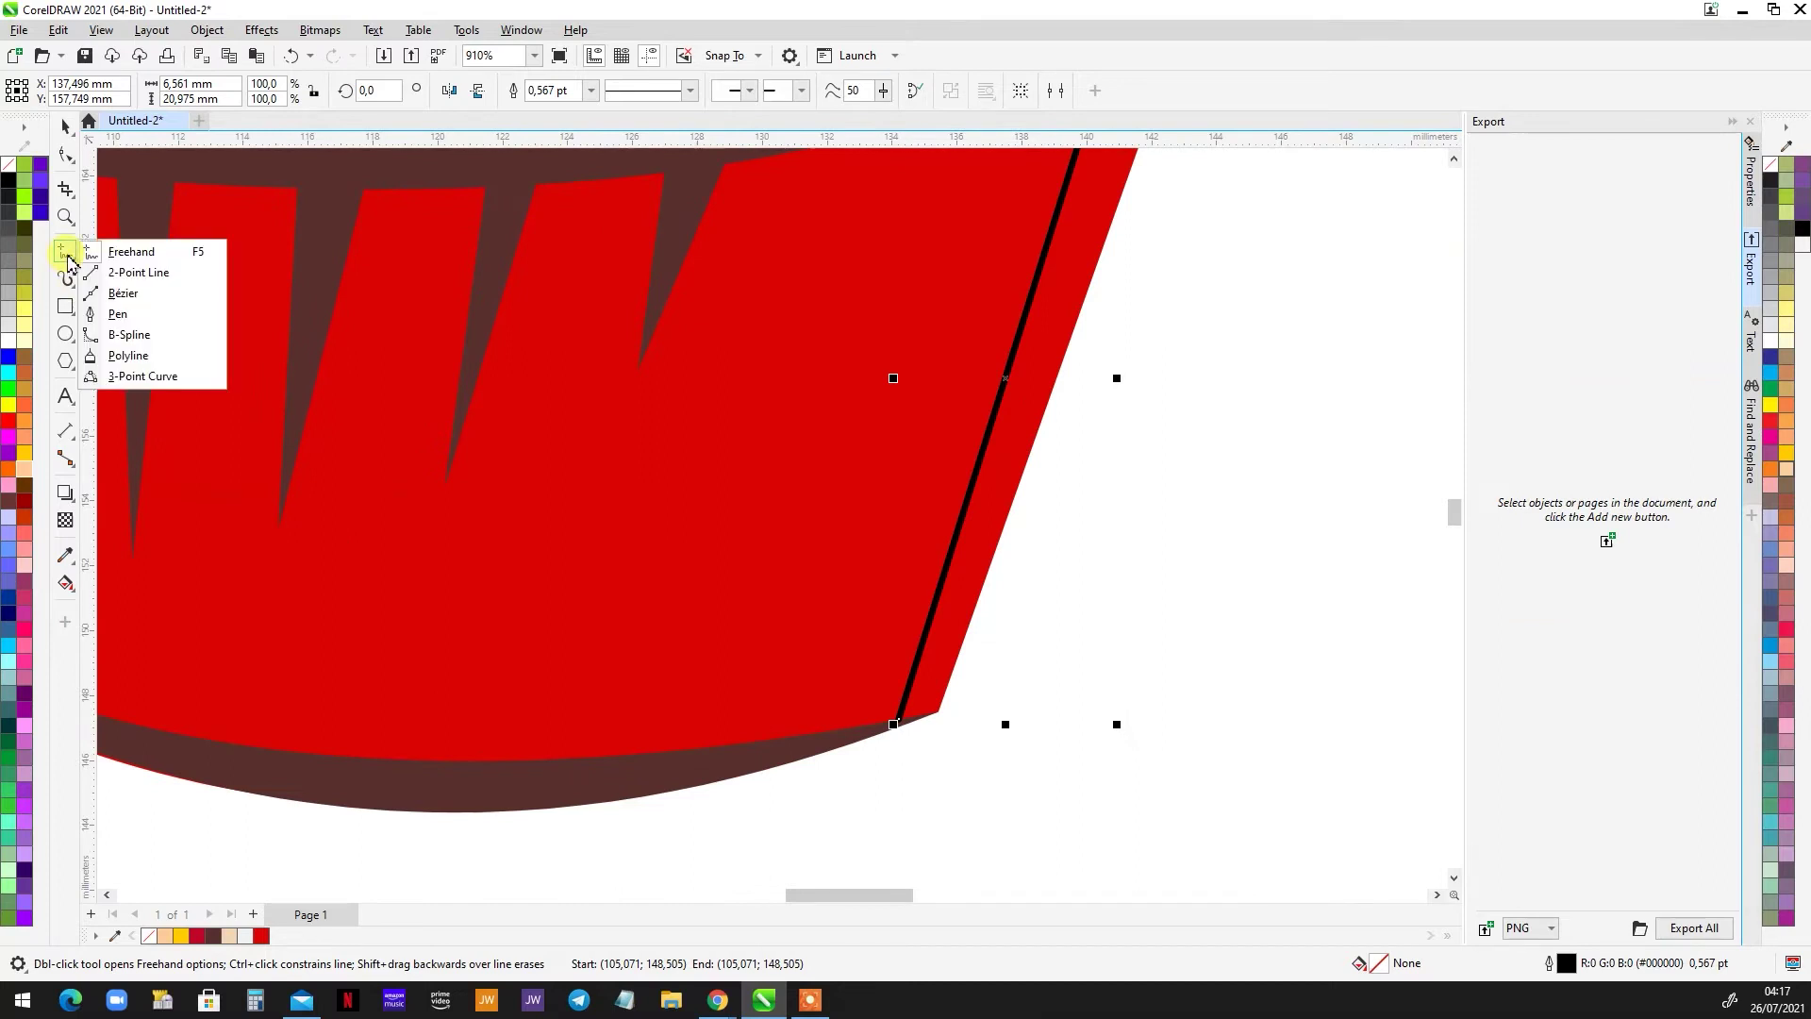
pyautogui.click(130, 296)
pyautogui.scroll(2, 934, 736)
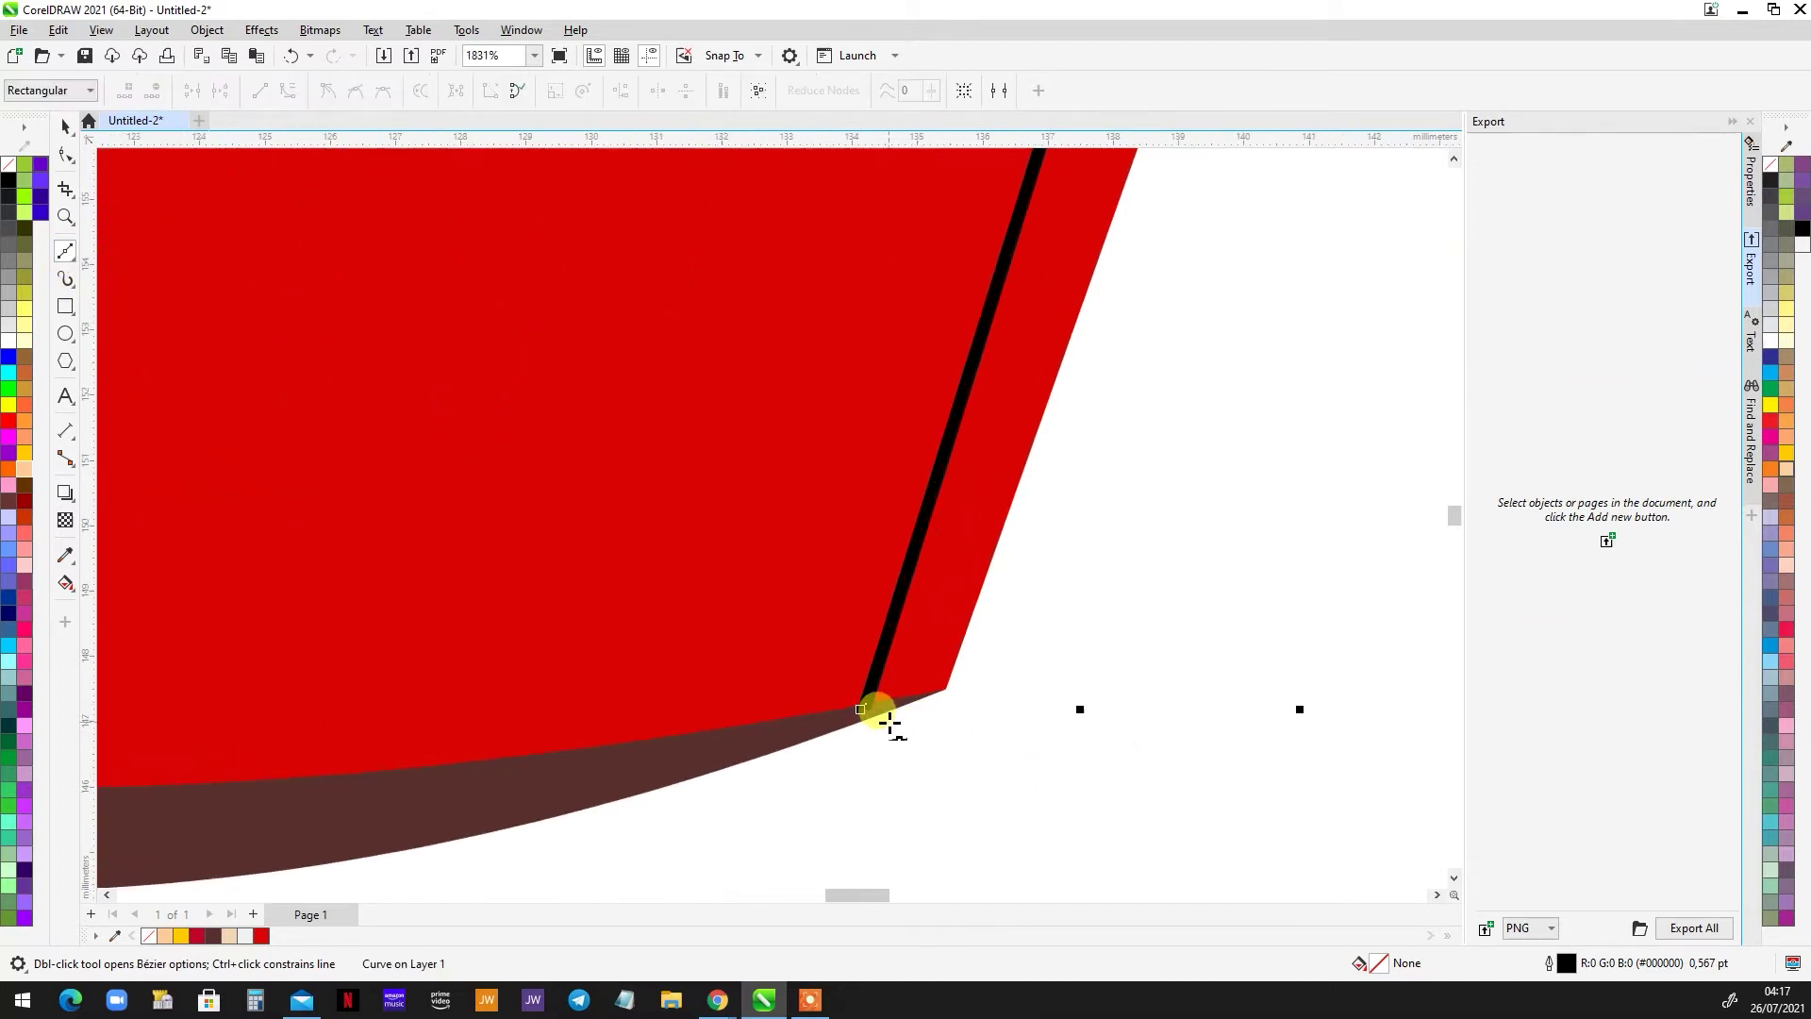
pyautogui.click(867, 705)
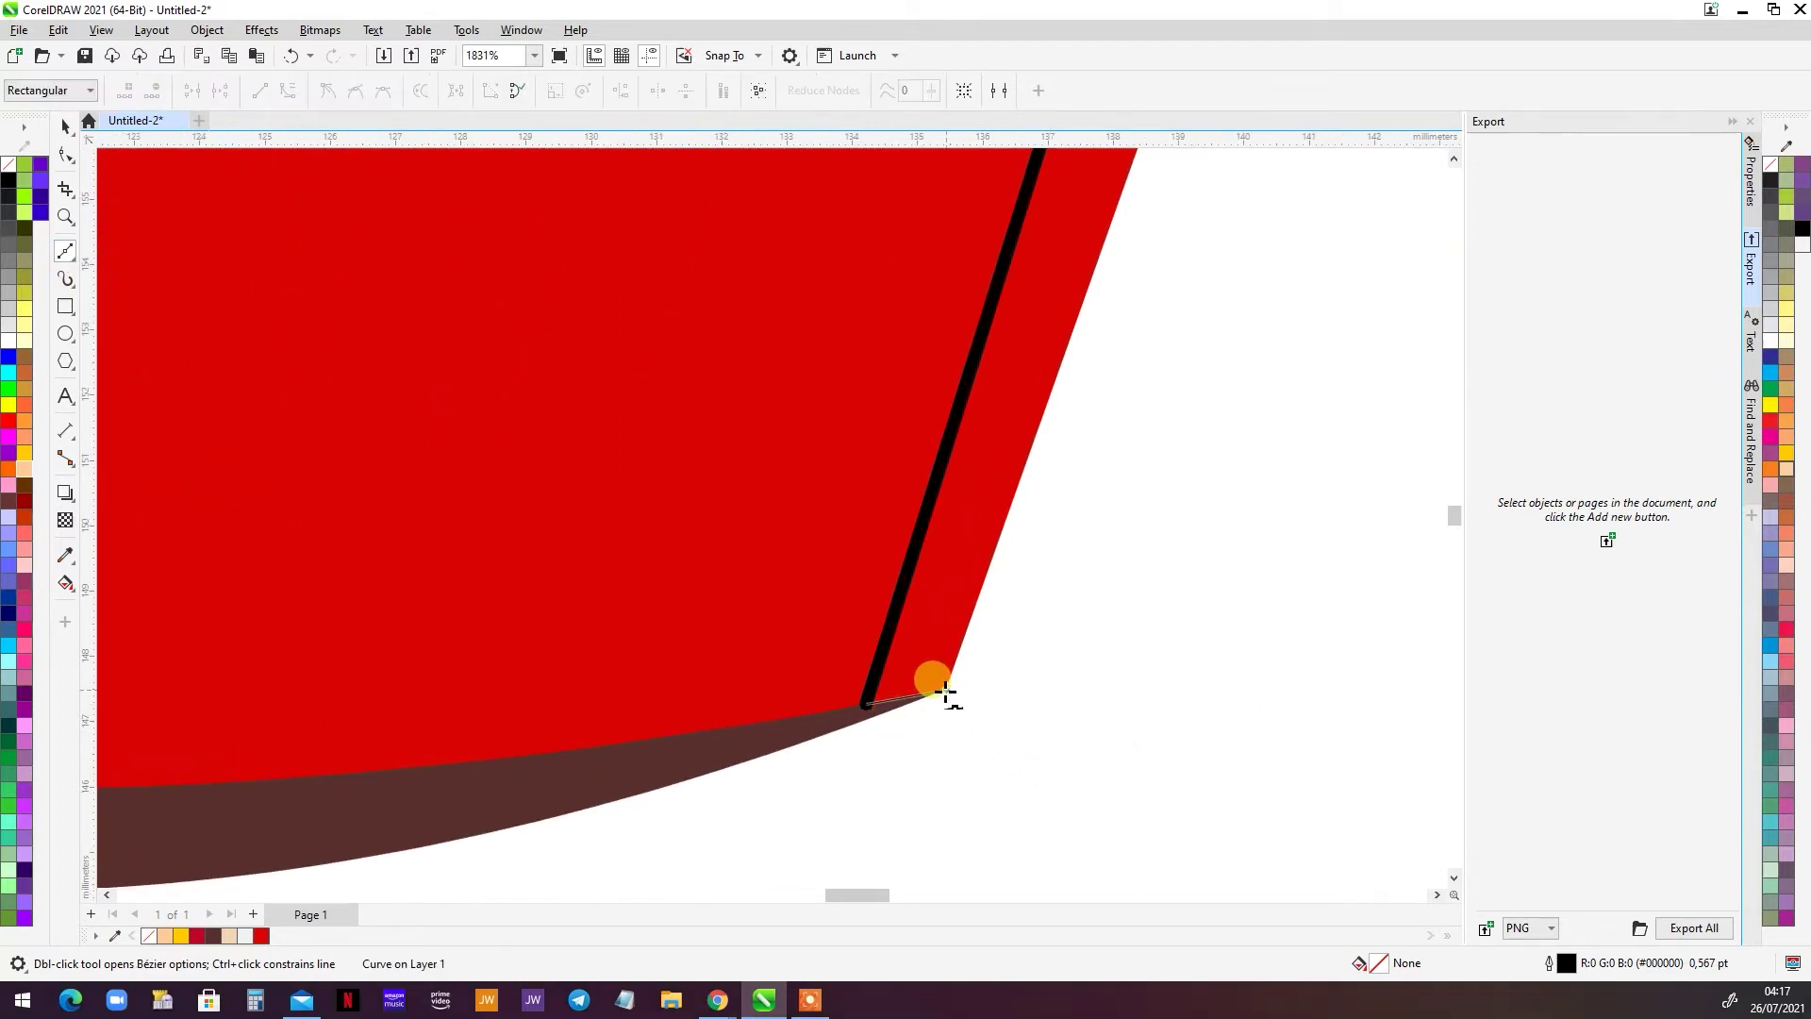
pyautogui.scroll(-5, 913, 783)
pyautogui.scroll(4, 971, 528)
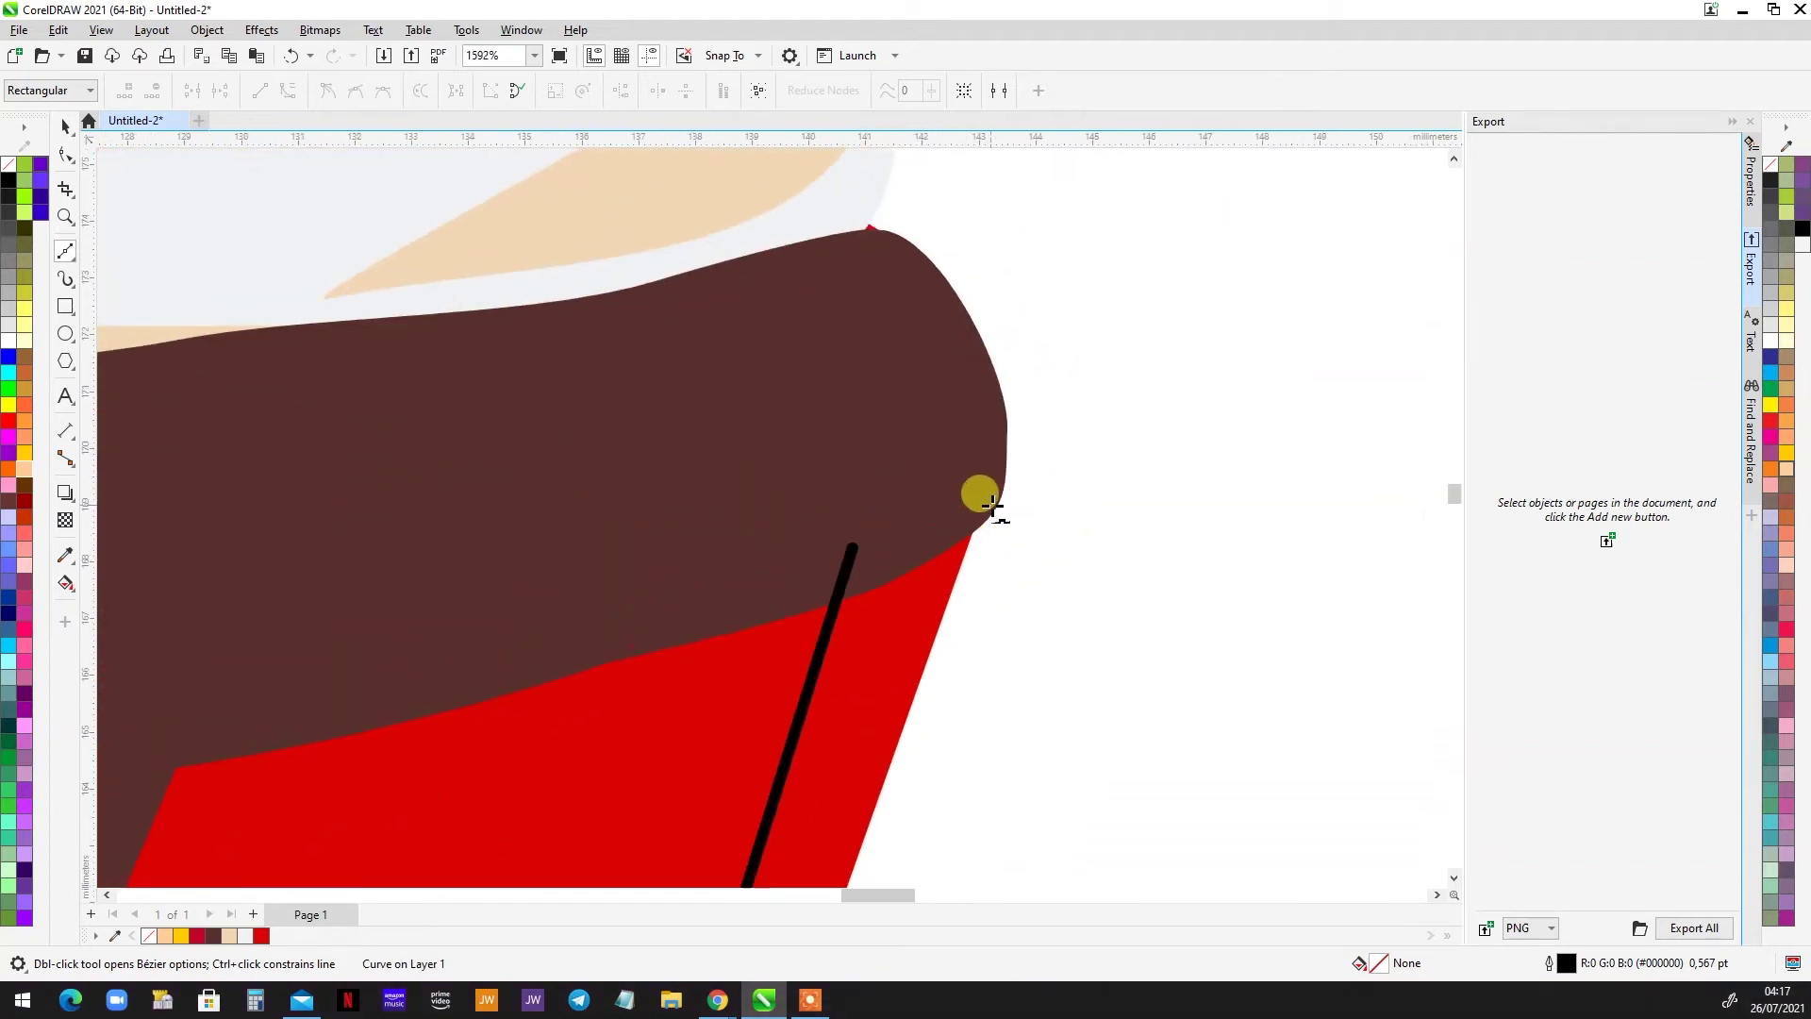
pyautogui.click(986, 492)
pyautogui.click(856, 551)
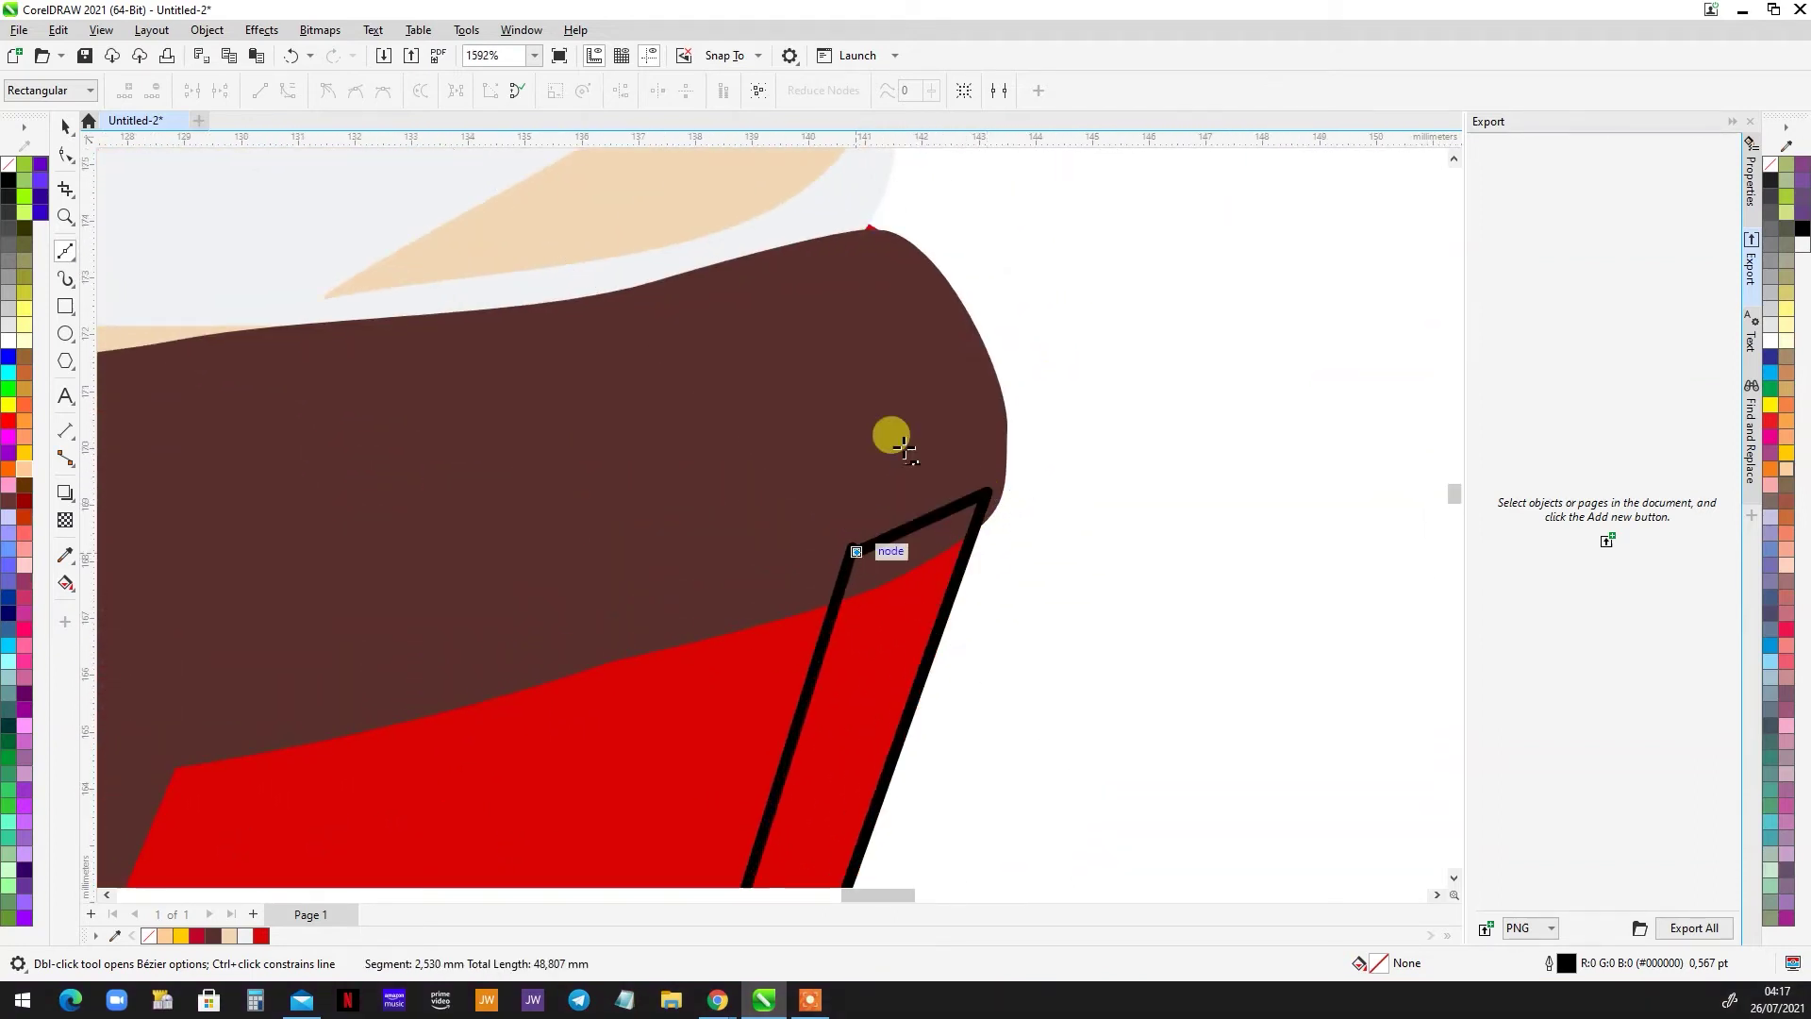
pyautogui.click(65, 154)
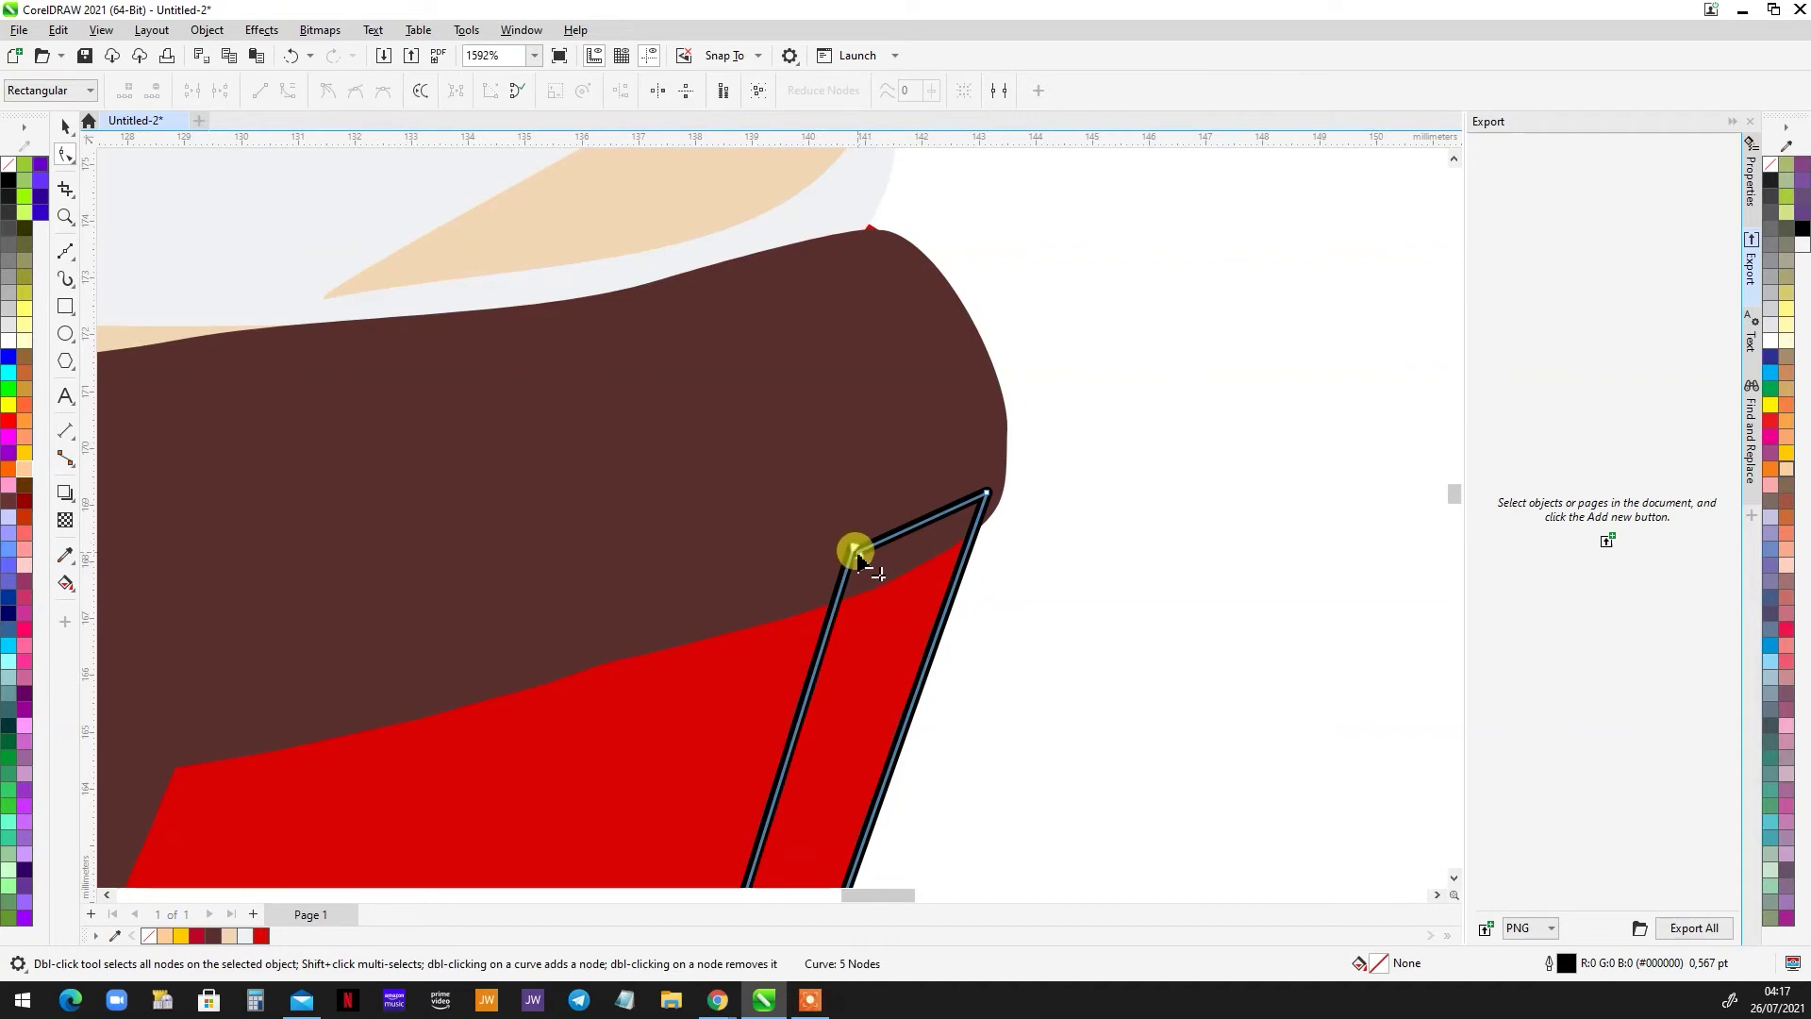
pyautogui.doubleClick(855, 557)
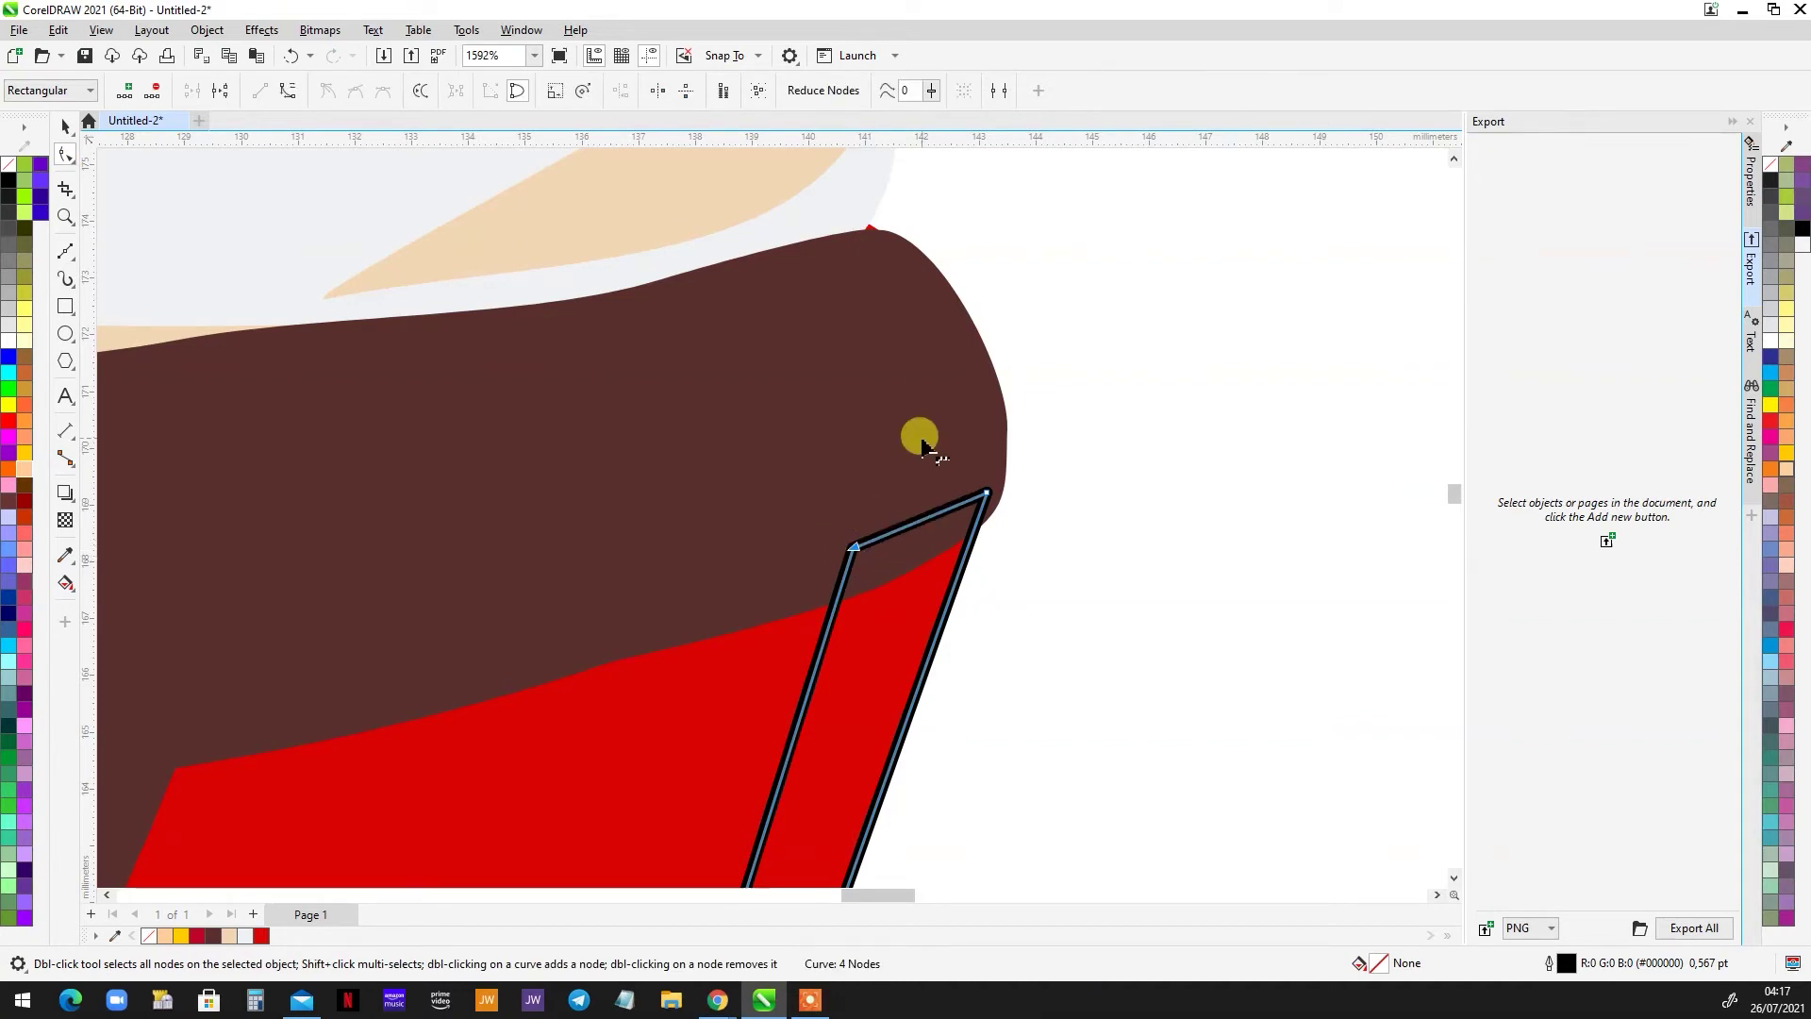
pyautogui.scroll(-4, 920, 439)
pyautogui.scroll(-1, 819, 592)
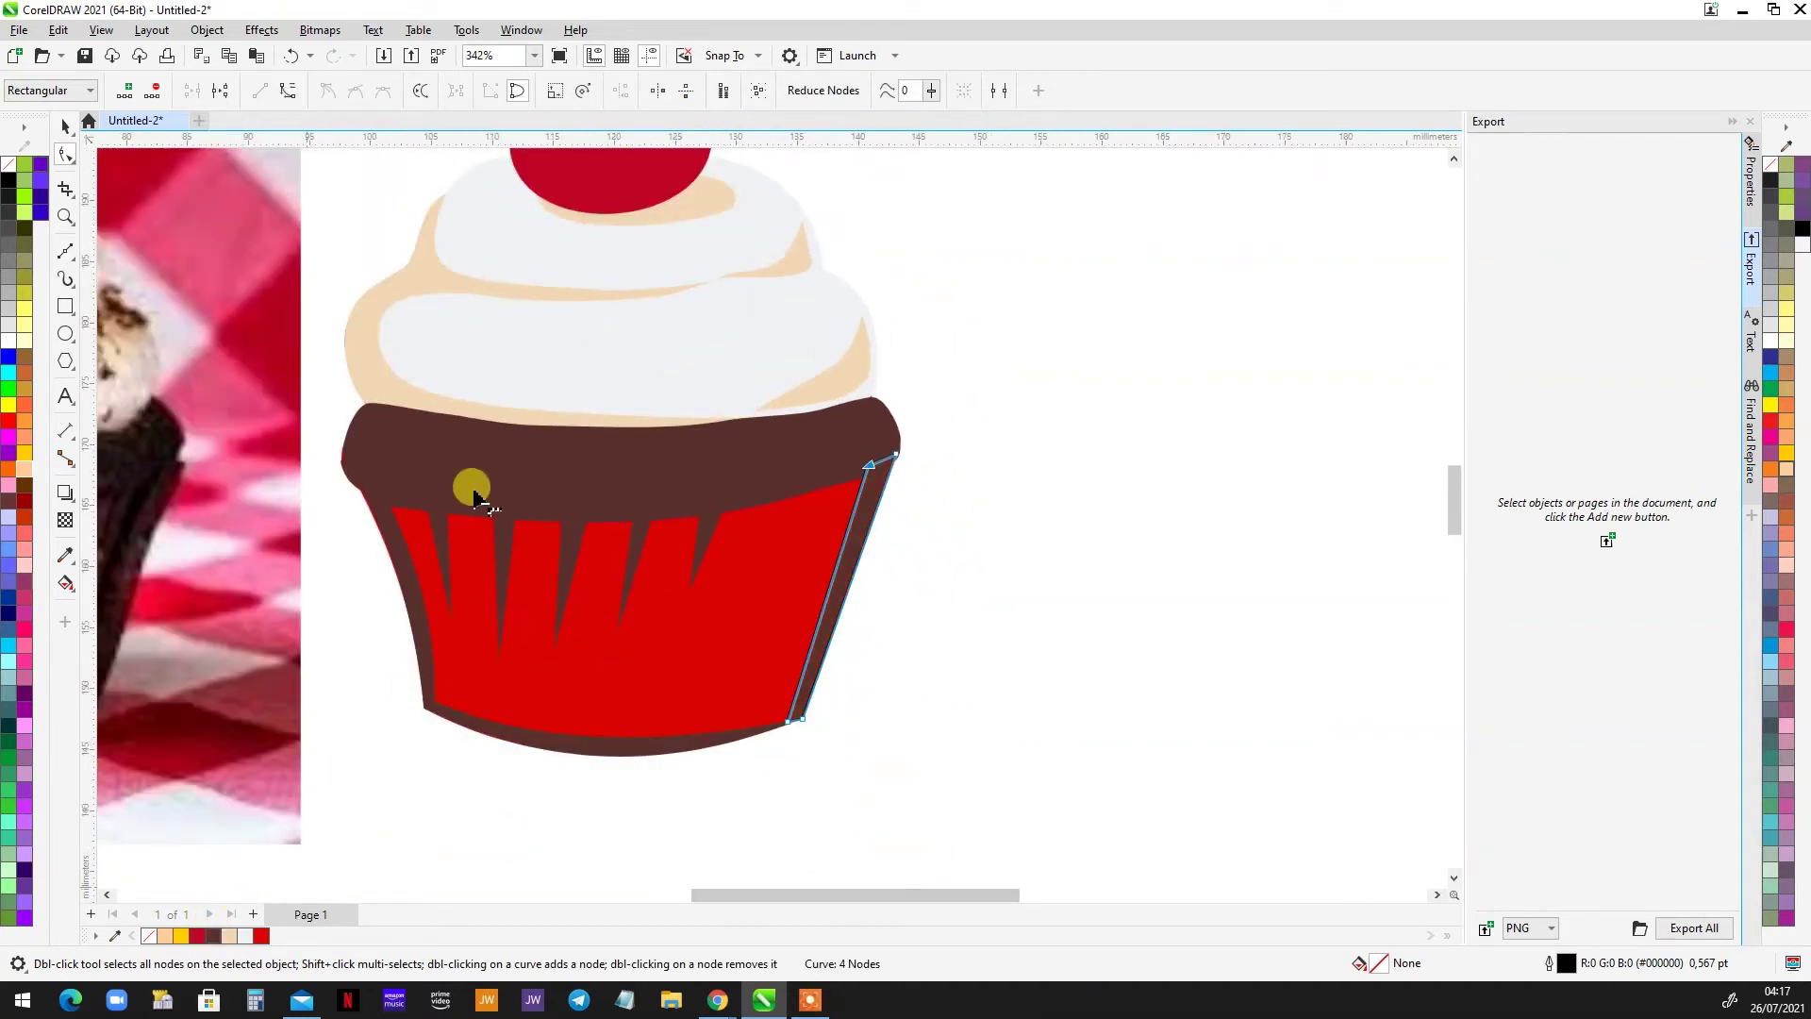
# Step: Fill the new strip with dark brown #59302D
pyautogui.click(474, 497)
pyautogui.click(65, 155)
pyautogui.click(65, 127)
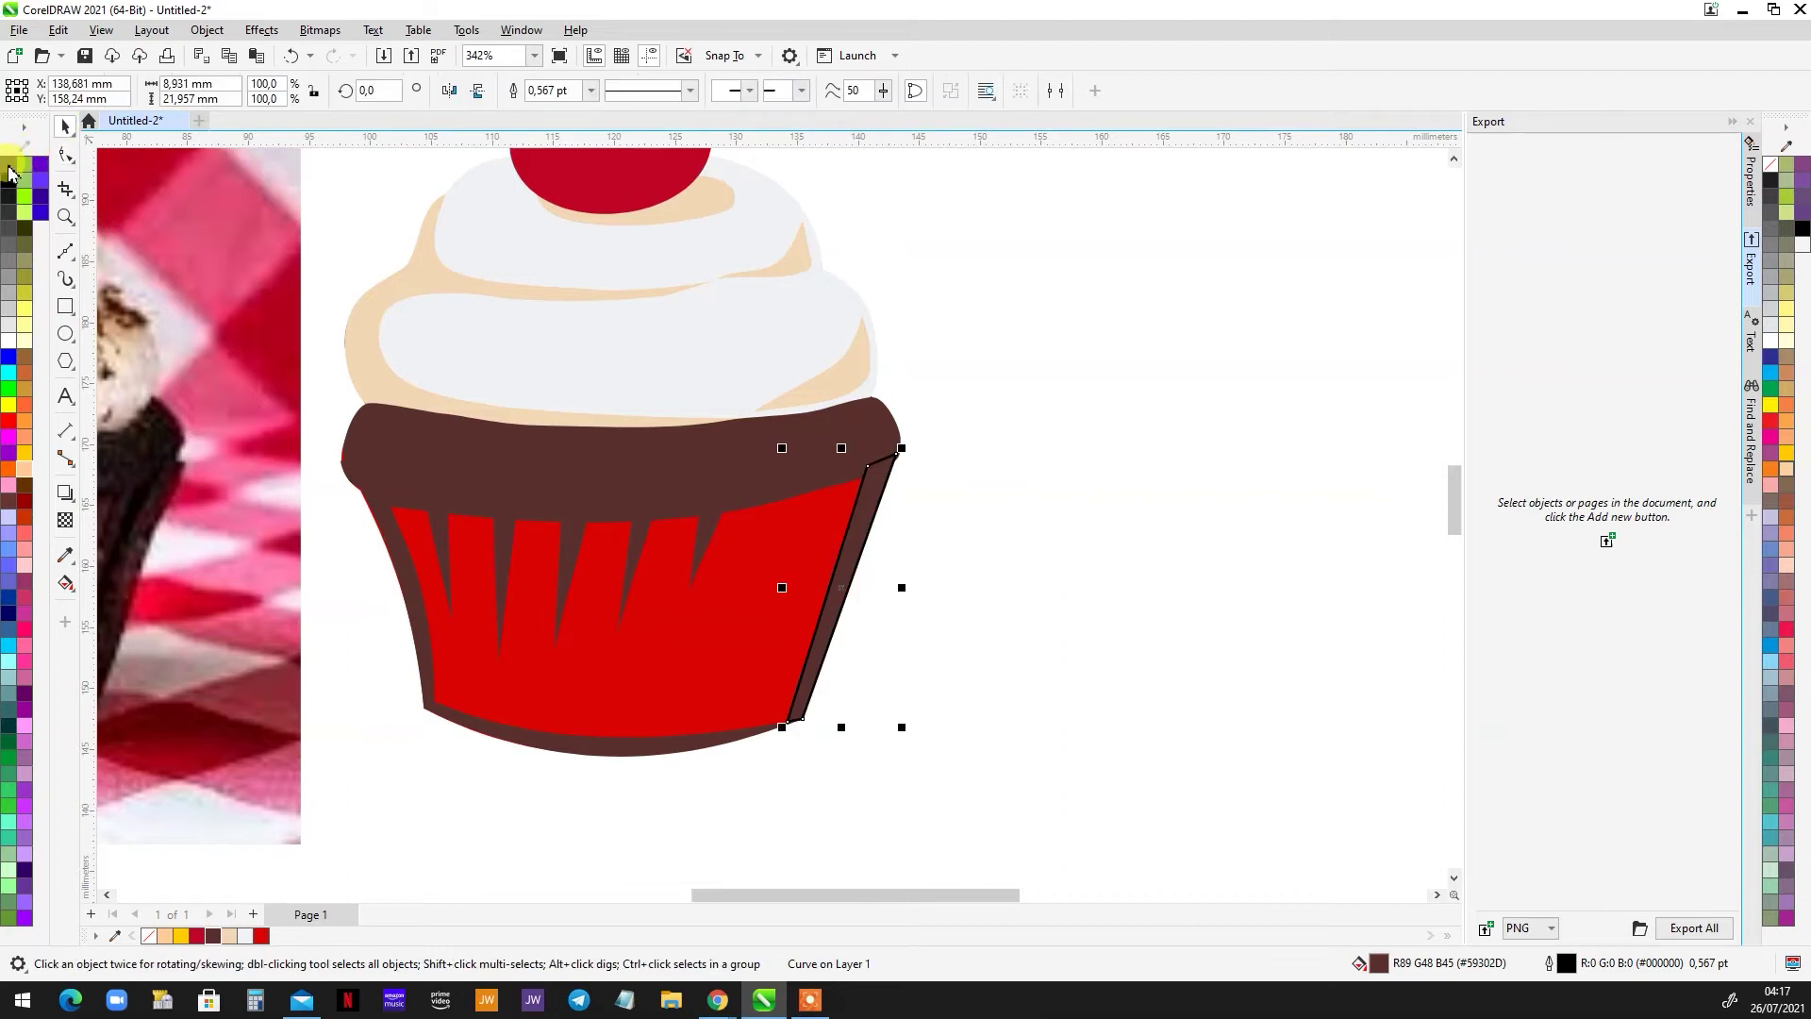
pyautogui.click(1055, 476)
pyautogui.scroll(-3, 990, 632)
pyautogui.scroll(6, 915, 675)
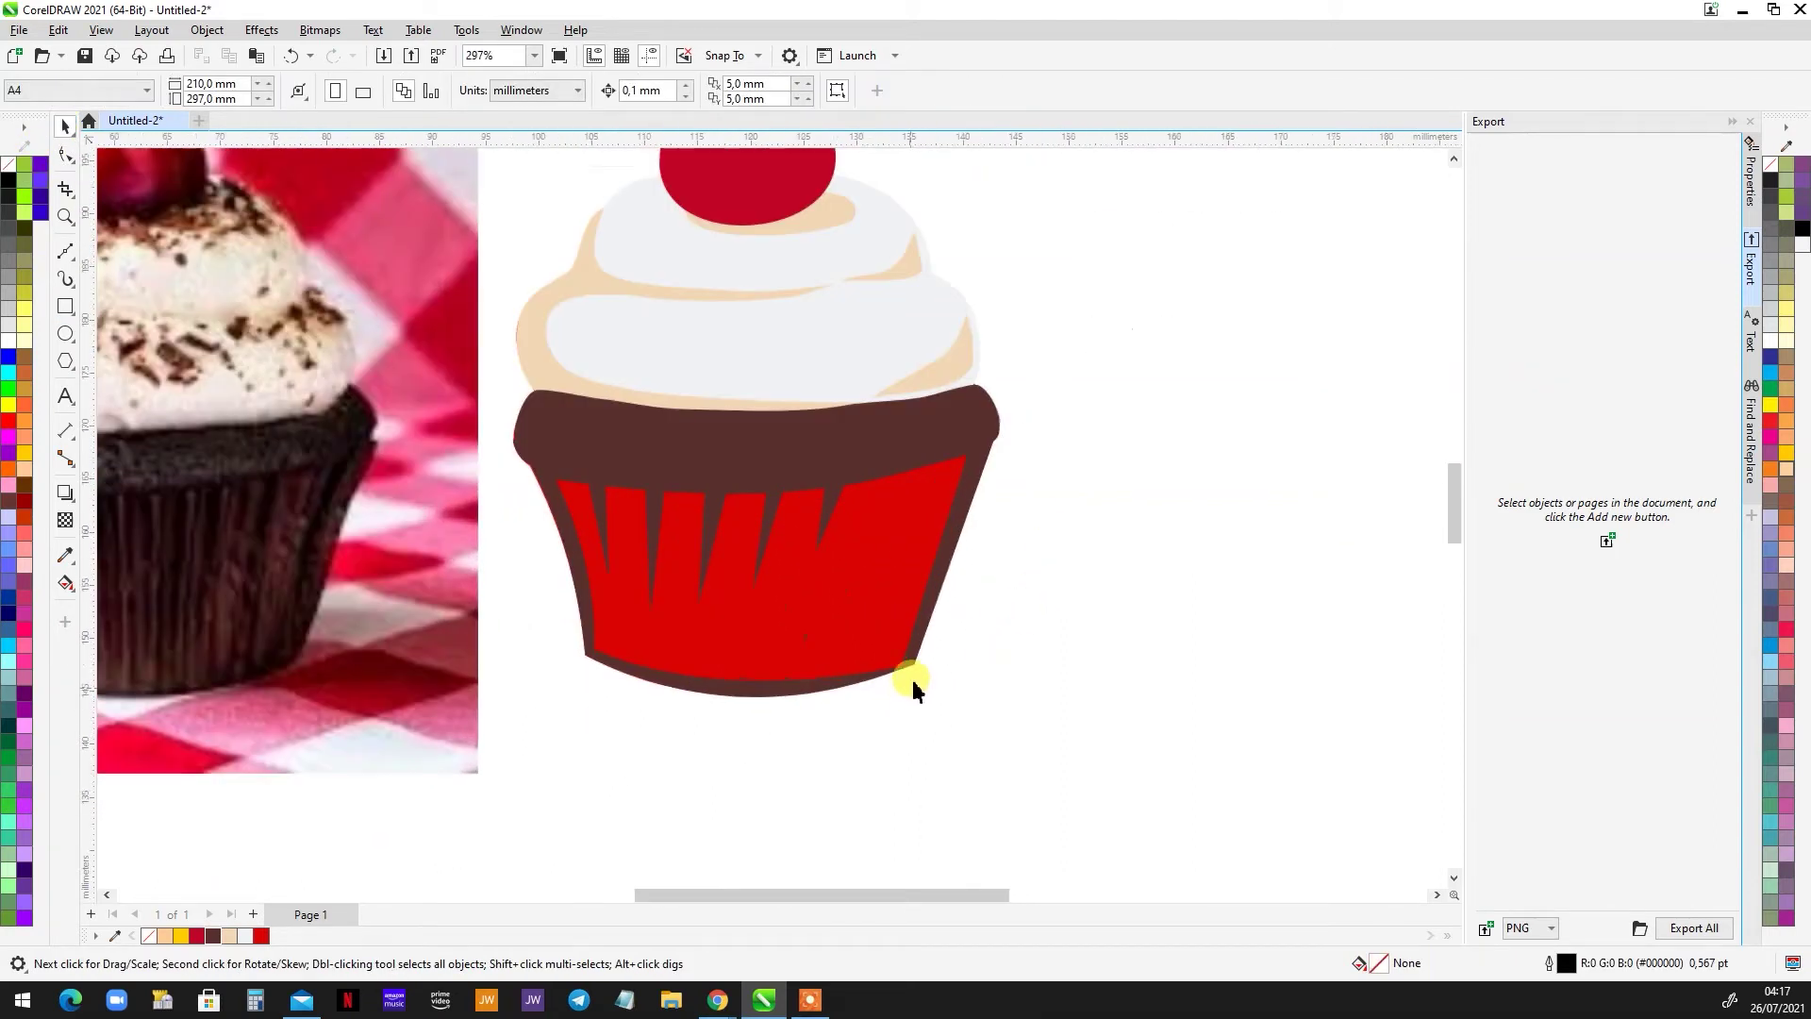
# Step: Drag the strip's corner node along the wrapper bottom to wrap the corner
pyautogui.click(799, 687)
pyautogui.press('F10')
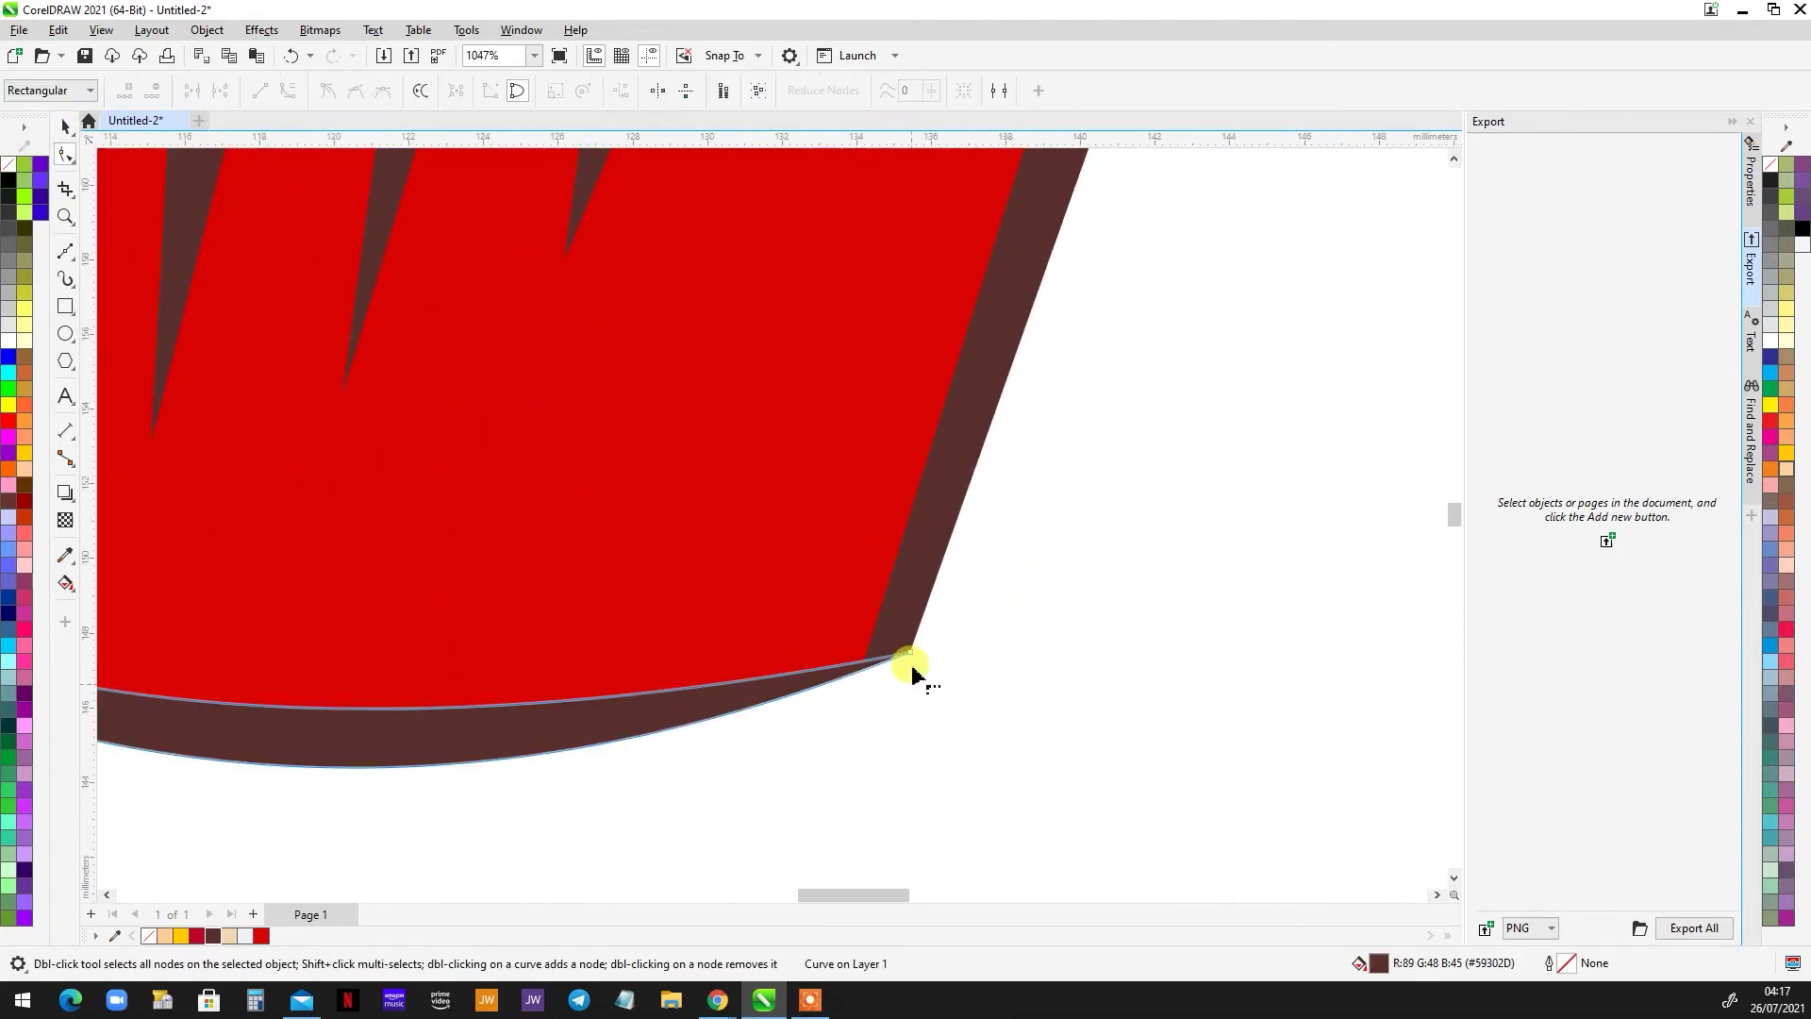
pyautogui.click(872, 661)
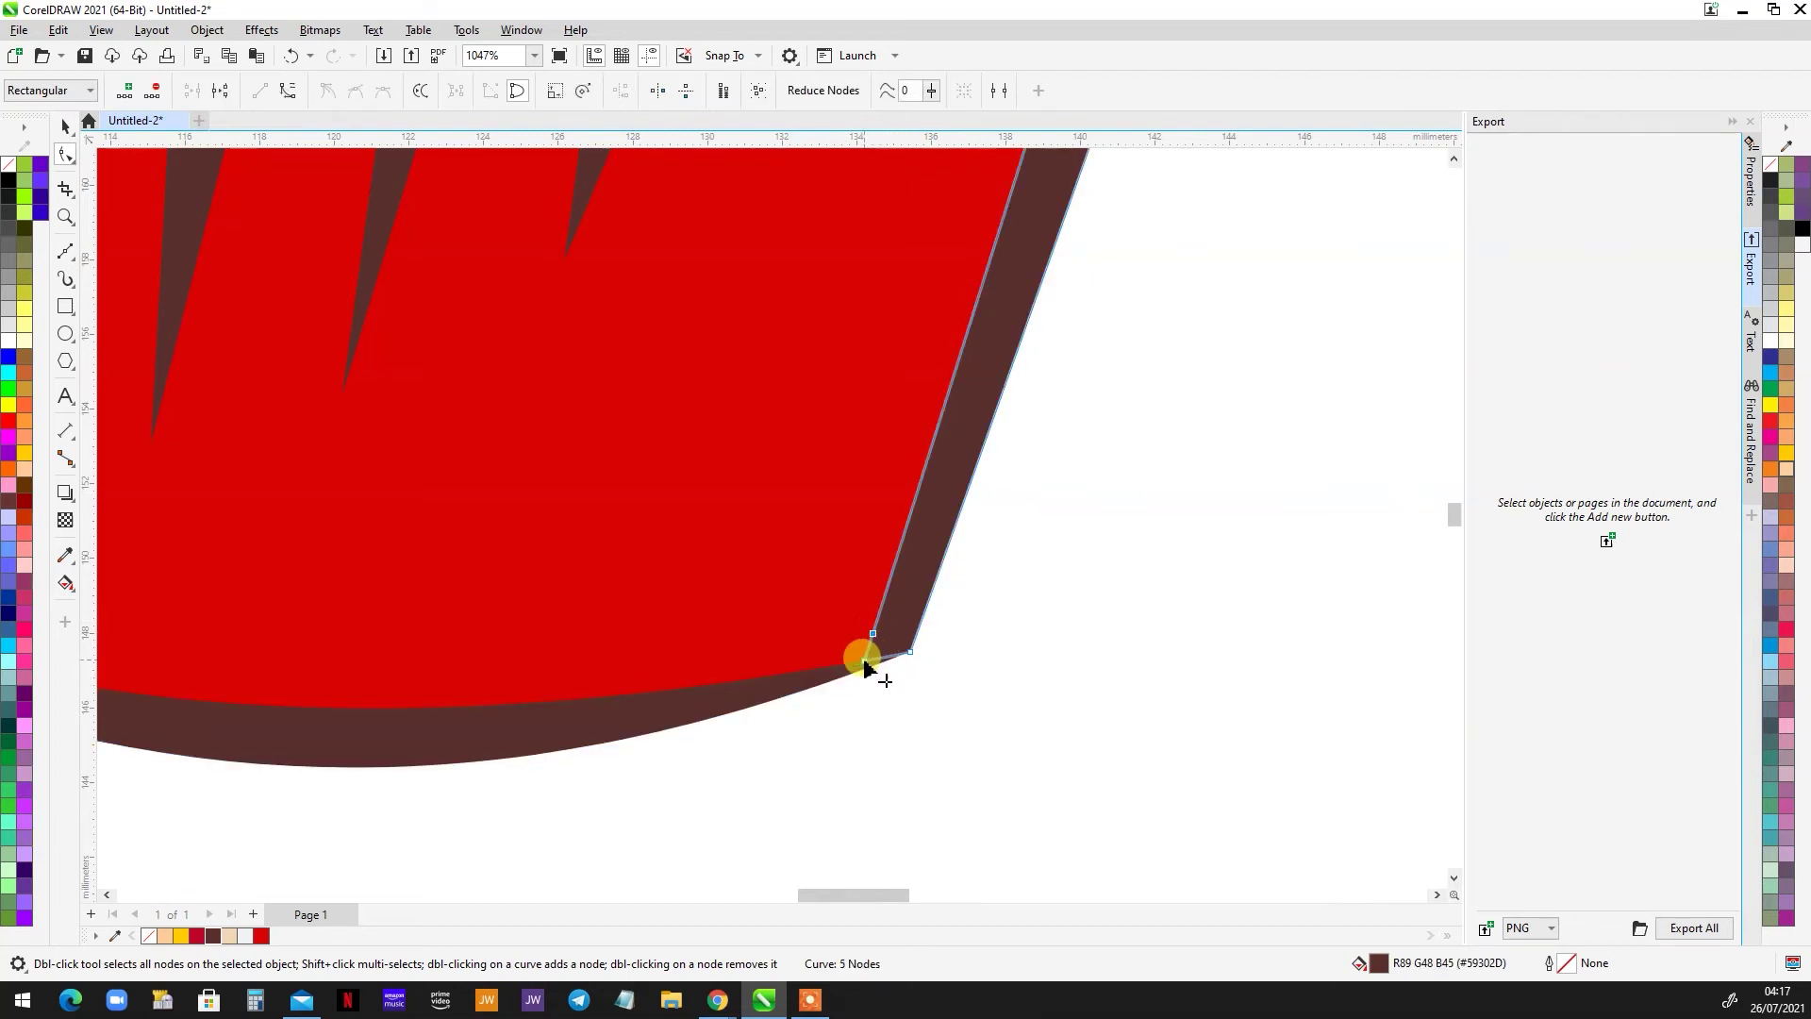
pyautogui.moveTo(863, 658); pyautogui.dragTo(603, 721)
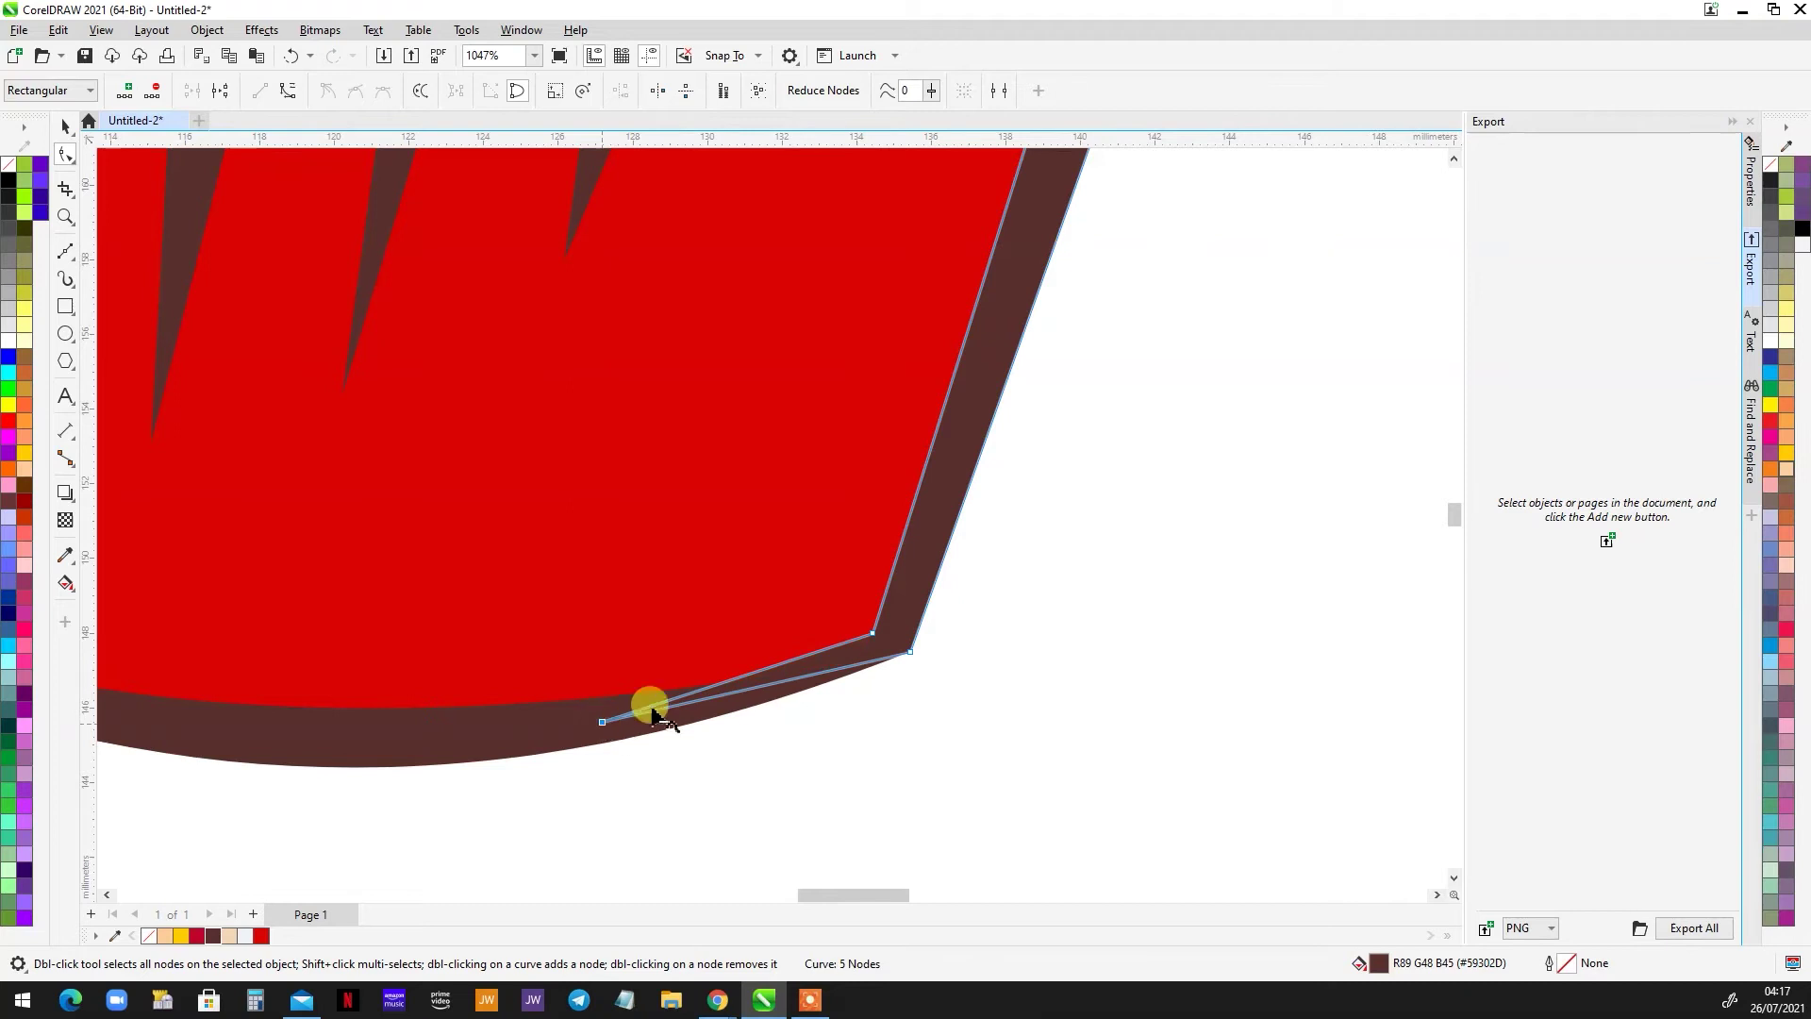
pyautogui.scroll(-5, 811, 703)
pyautogui.click(62, 128)
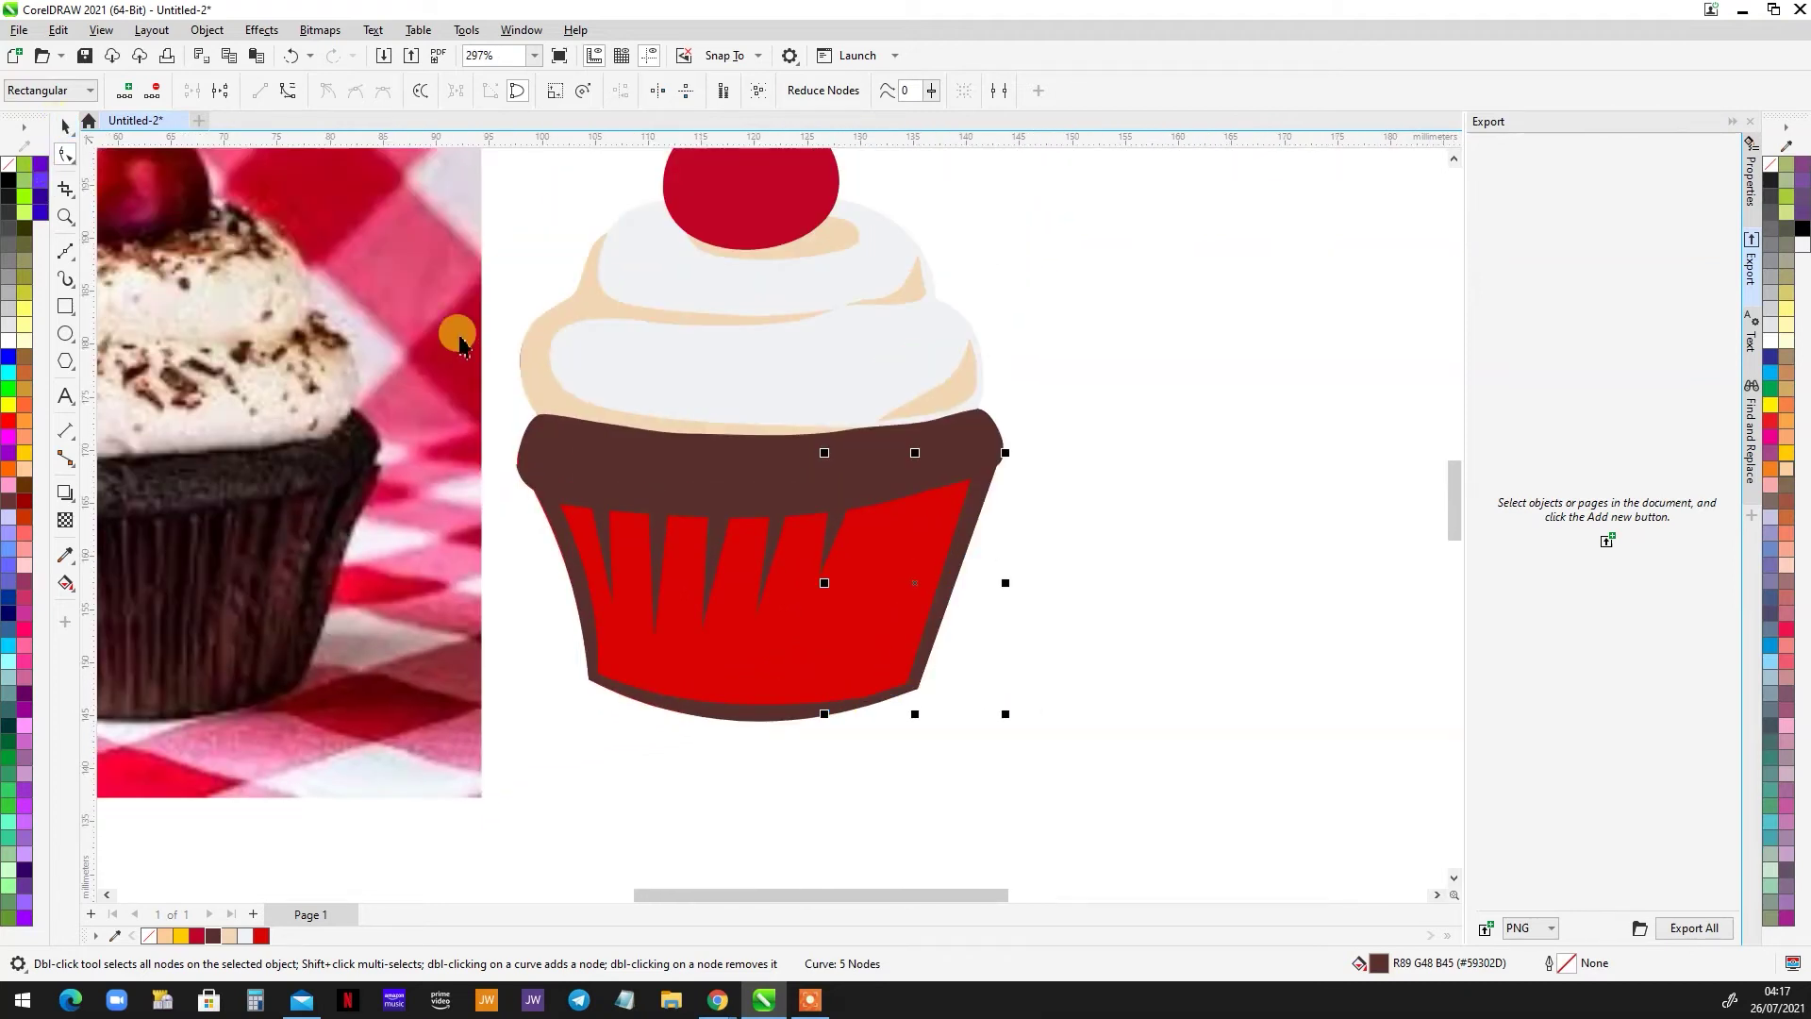
# Step: Recolour the wrapper crimson #BF0426
pyautogui.click(1090, 679)
pyautogui.scroll(-3, 1038, 736)
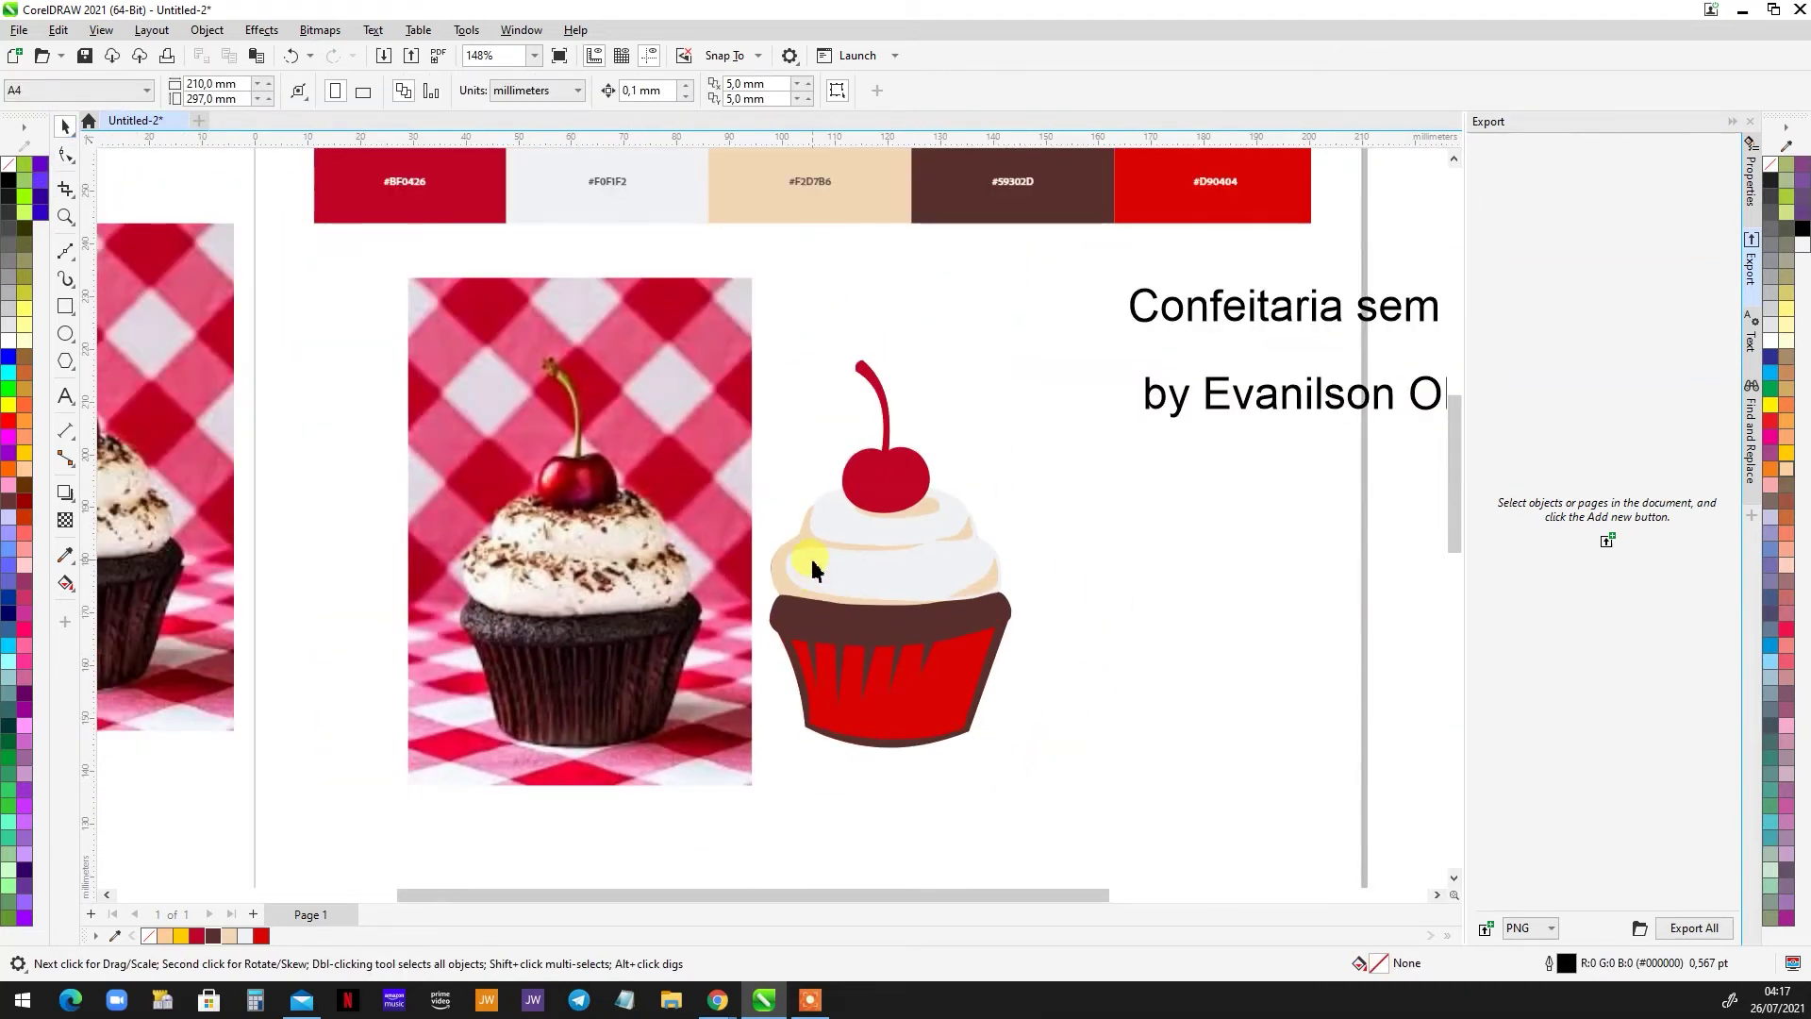
pyautogui.scroll(-1, 974, 715)
pyautogui.click(957, 710)
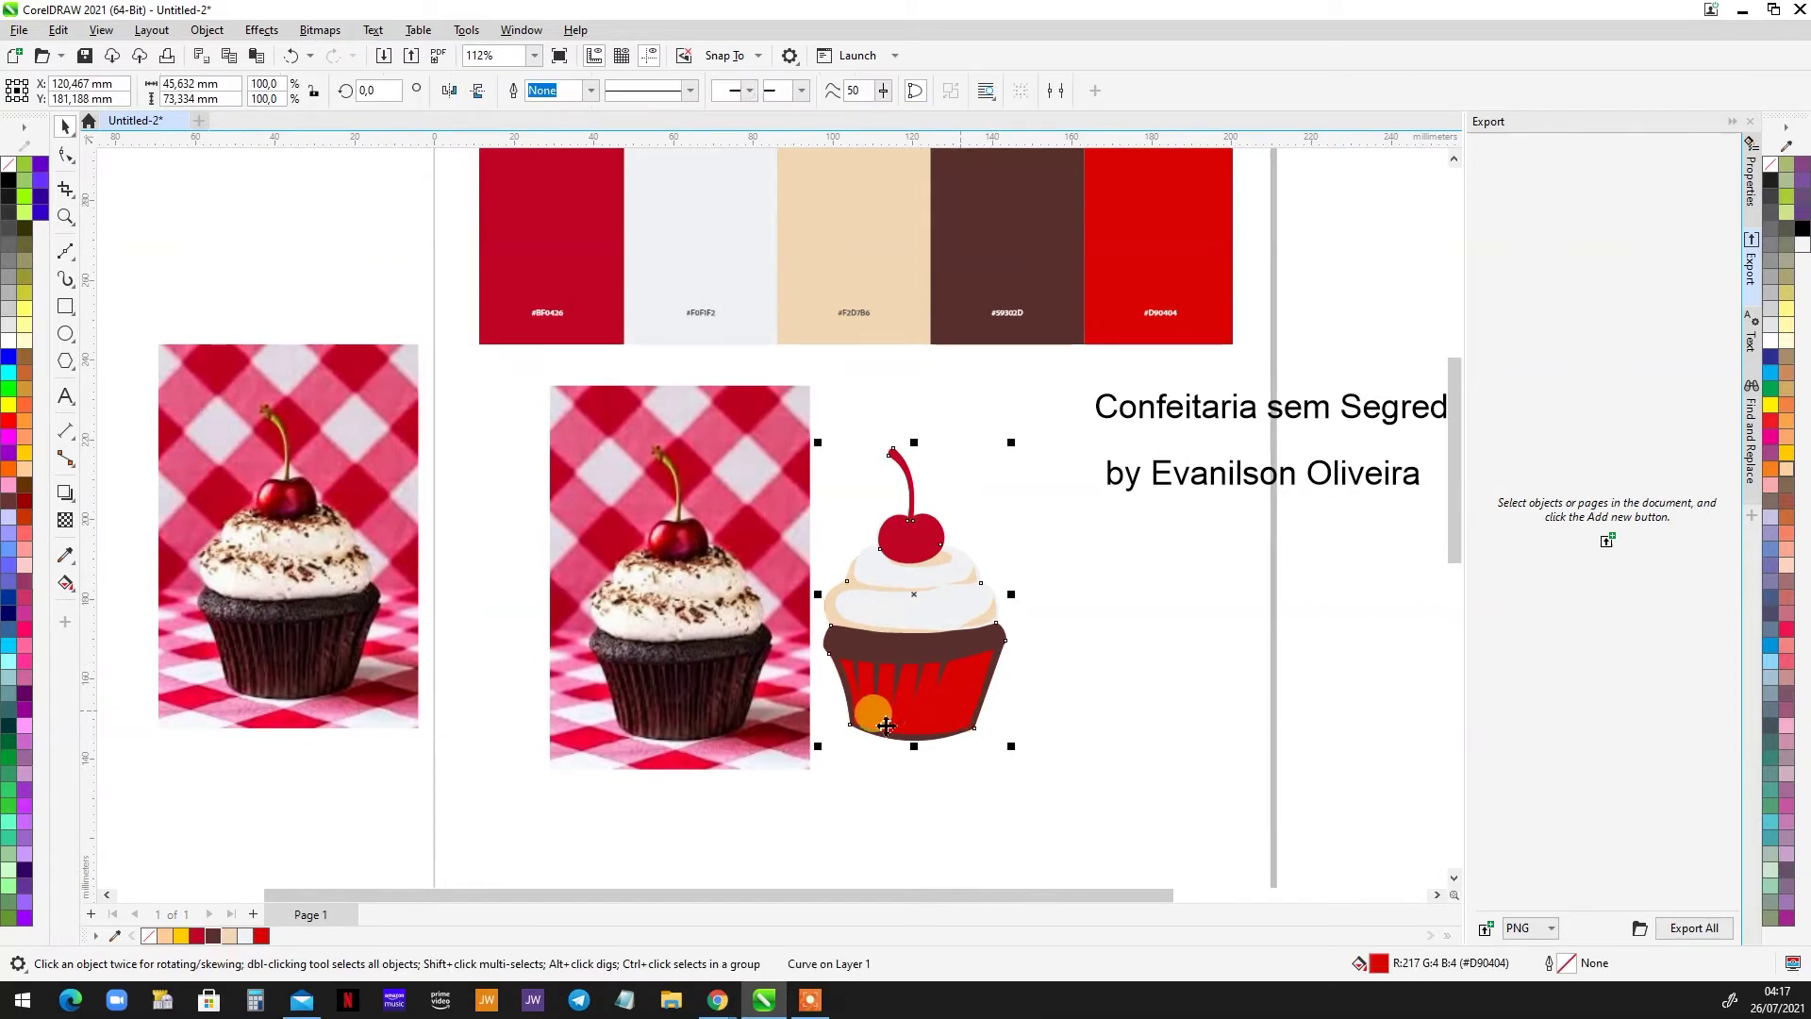
pyautogui.click(1218, 723)
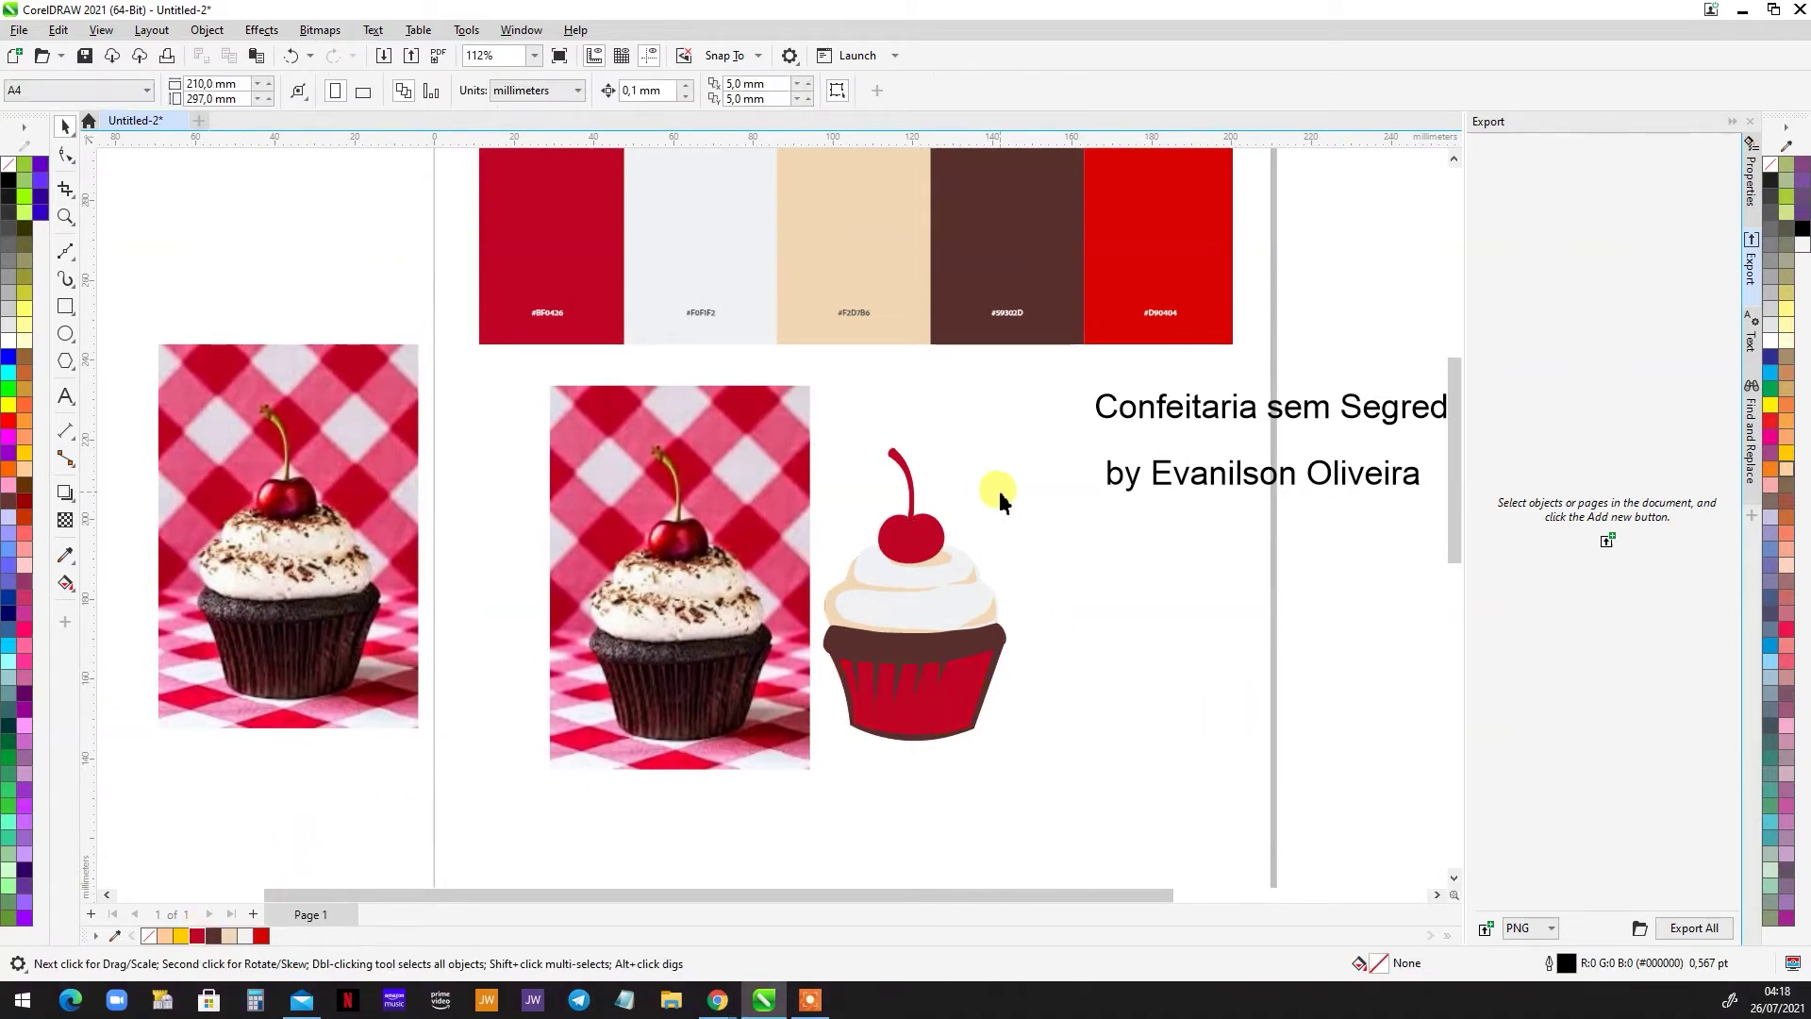
# Step: Give the wrapper's brown top and right-edge strip the darker brown #472725
pyautogui.click(878, 660)
pyautogui.scroll(3, 922, 685)
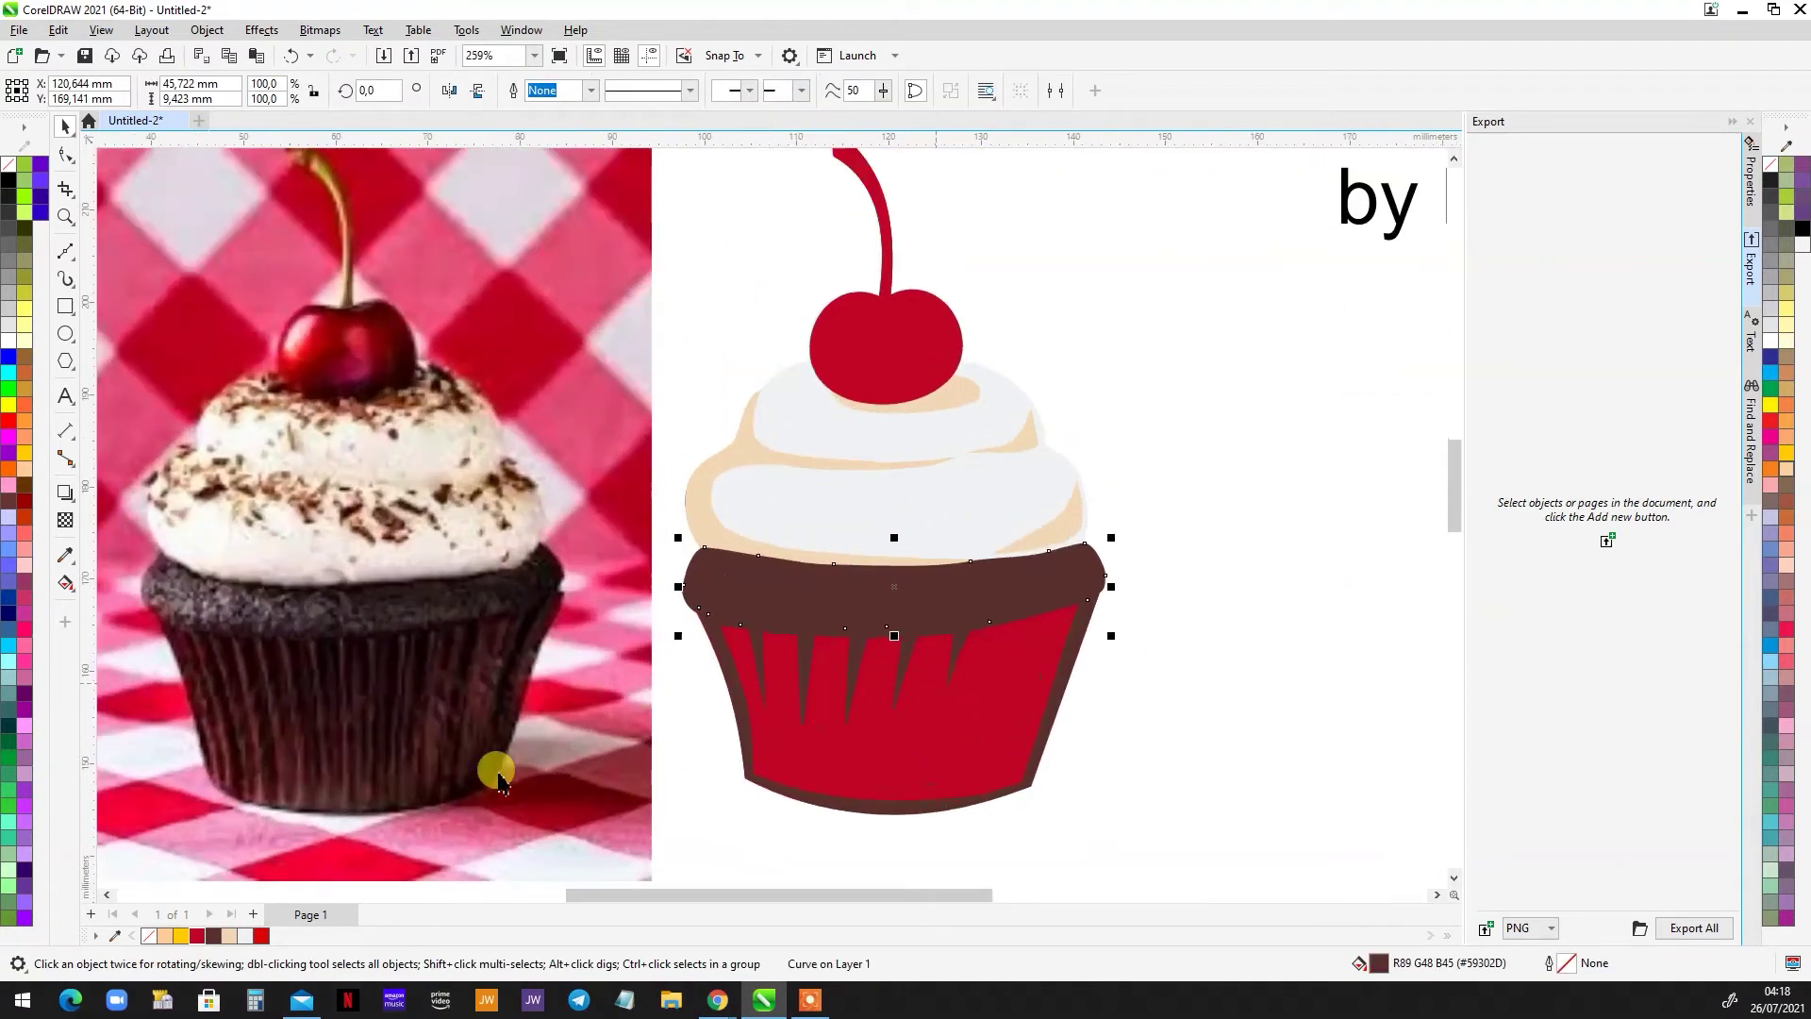
pyautogui.moveTo(215, 936); pyautogui.dragTo(286, 939)
pyautogui.click(1064, 628)
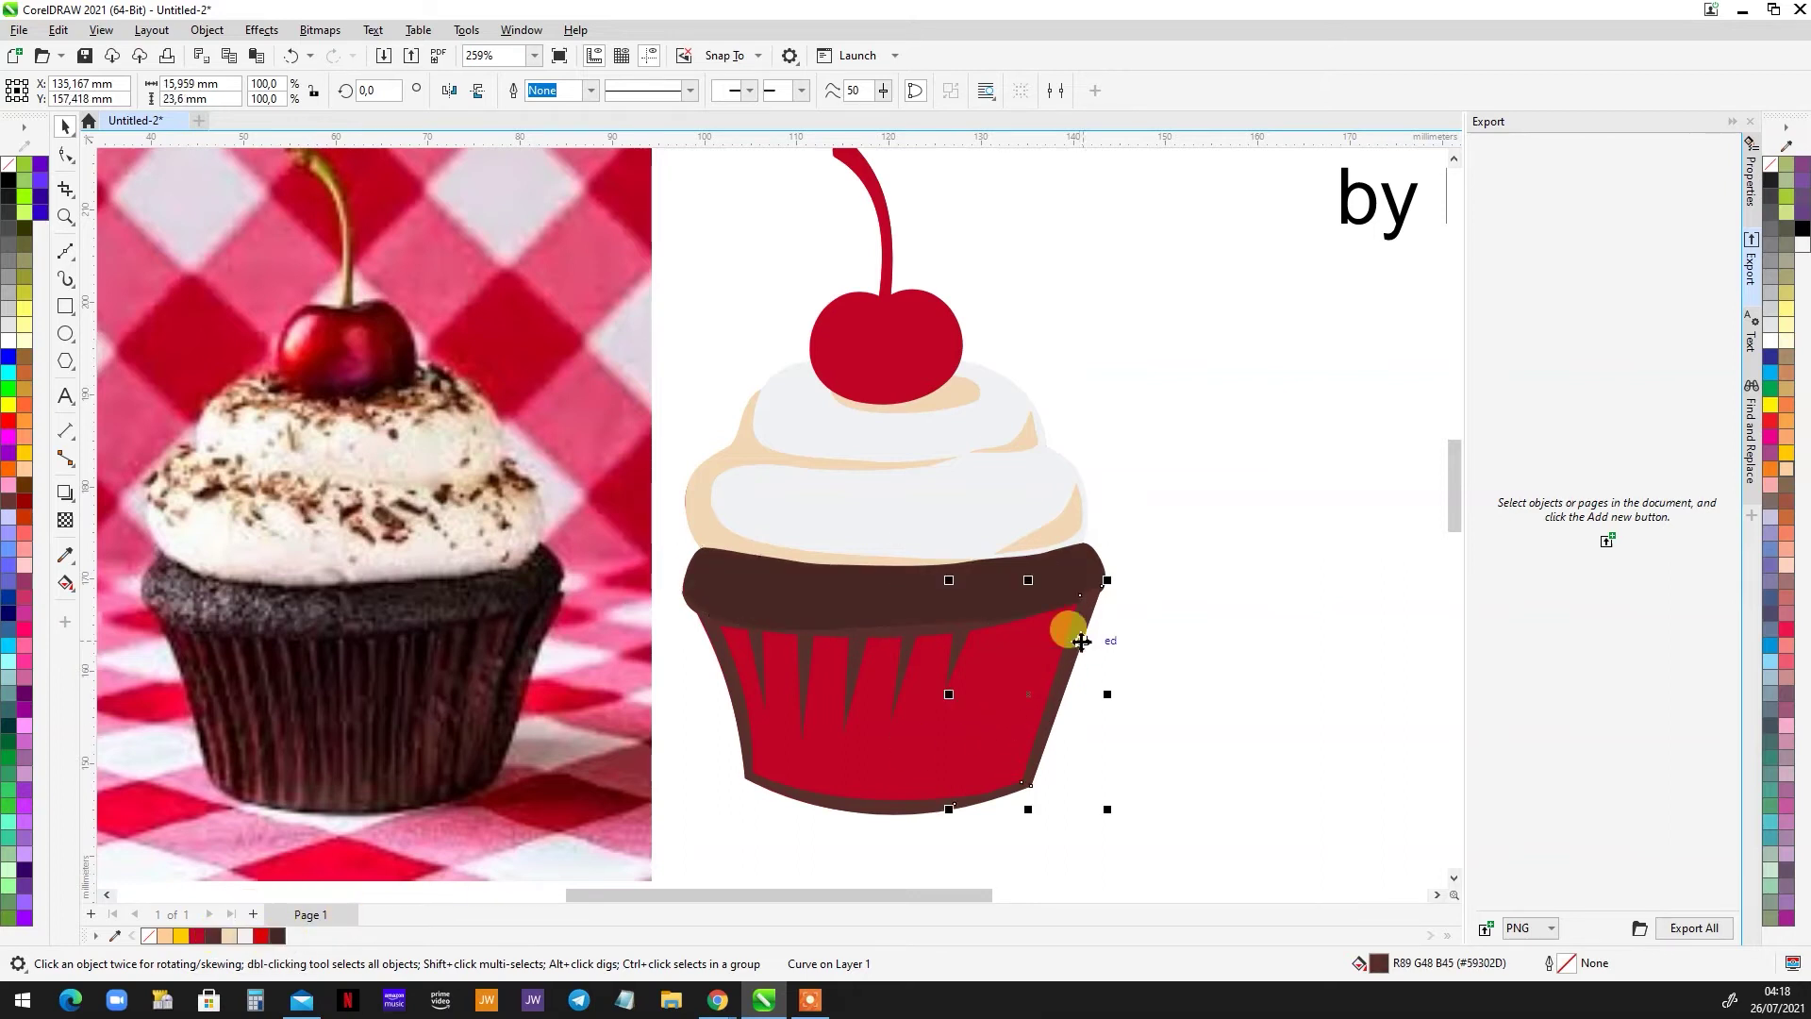
pyautogui.click(275, 936)
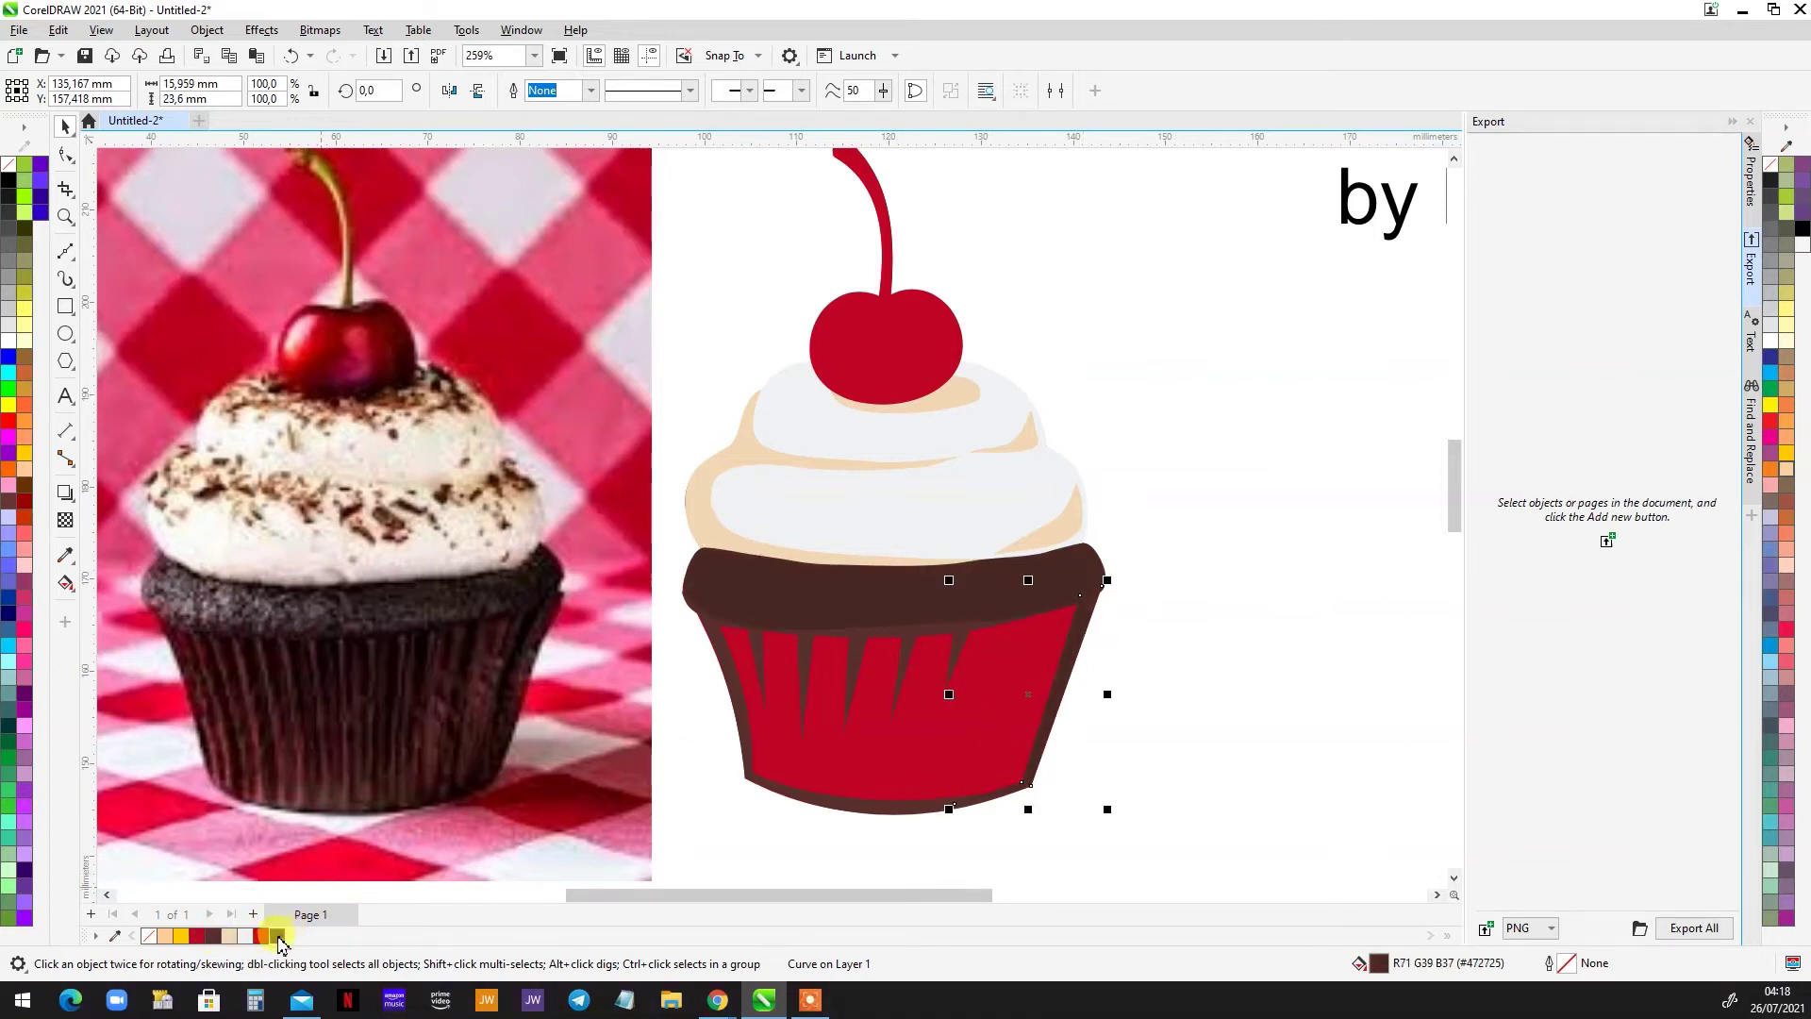
pyautogui.click(827, 805)
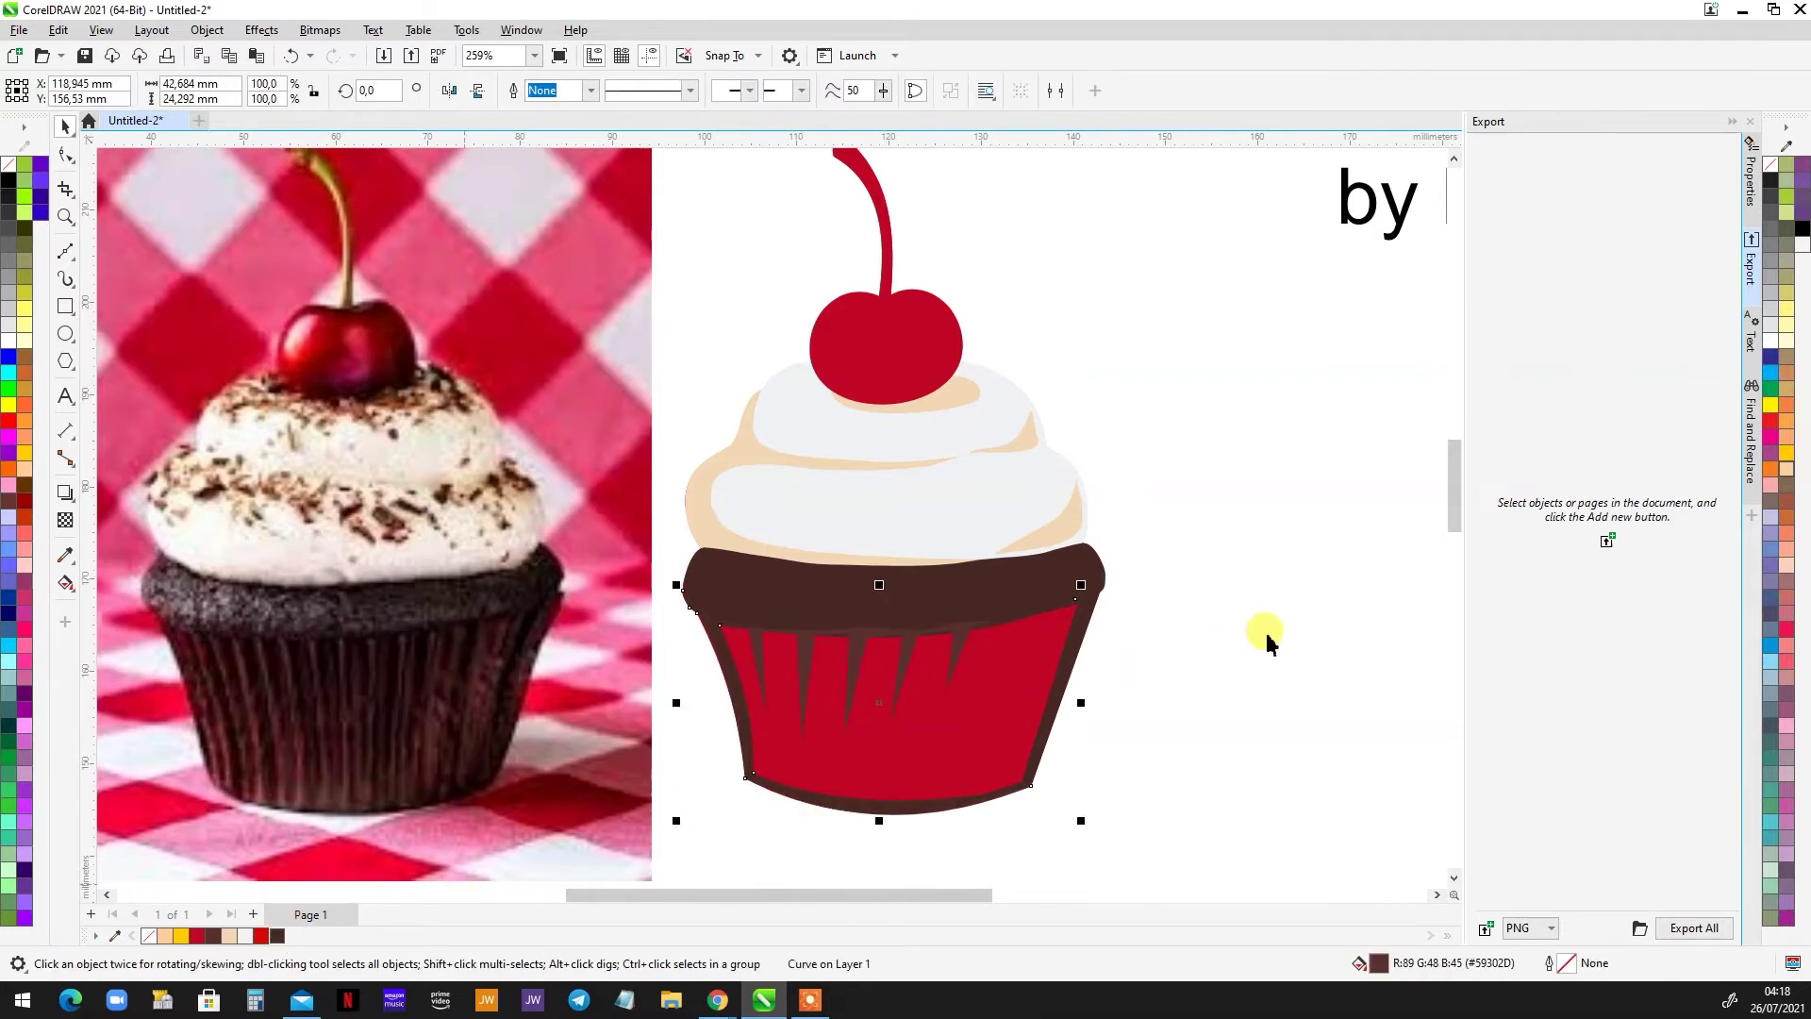
pyautogui.click(1201, 644)
pyautogui.click(830, 658)
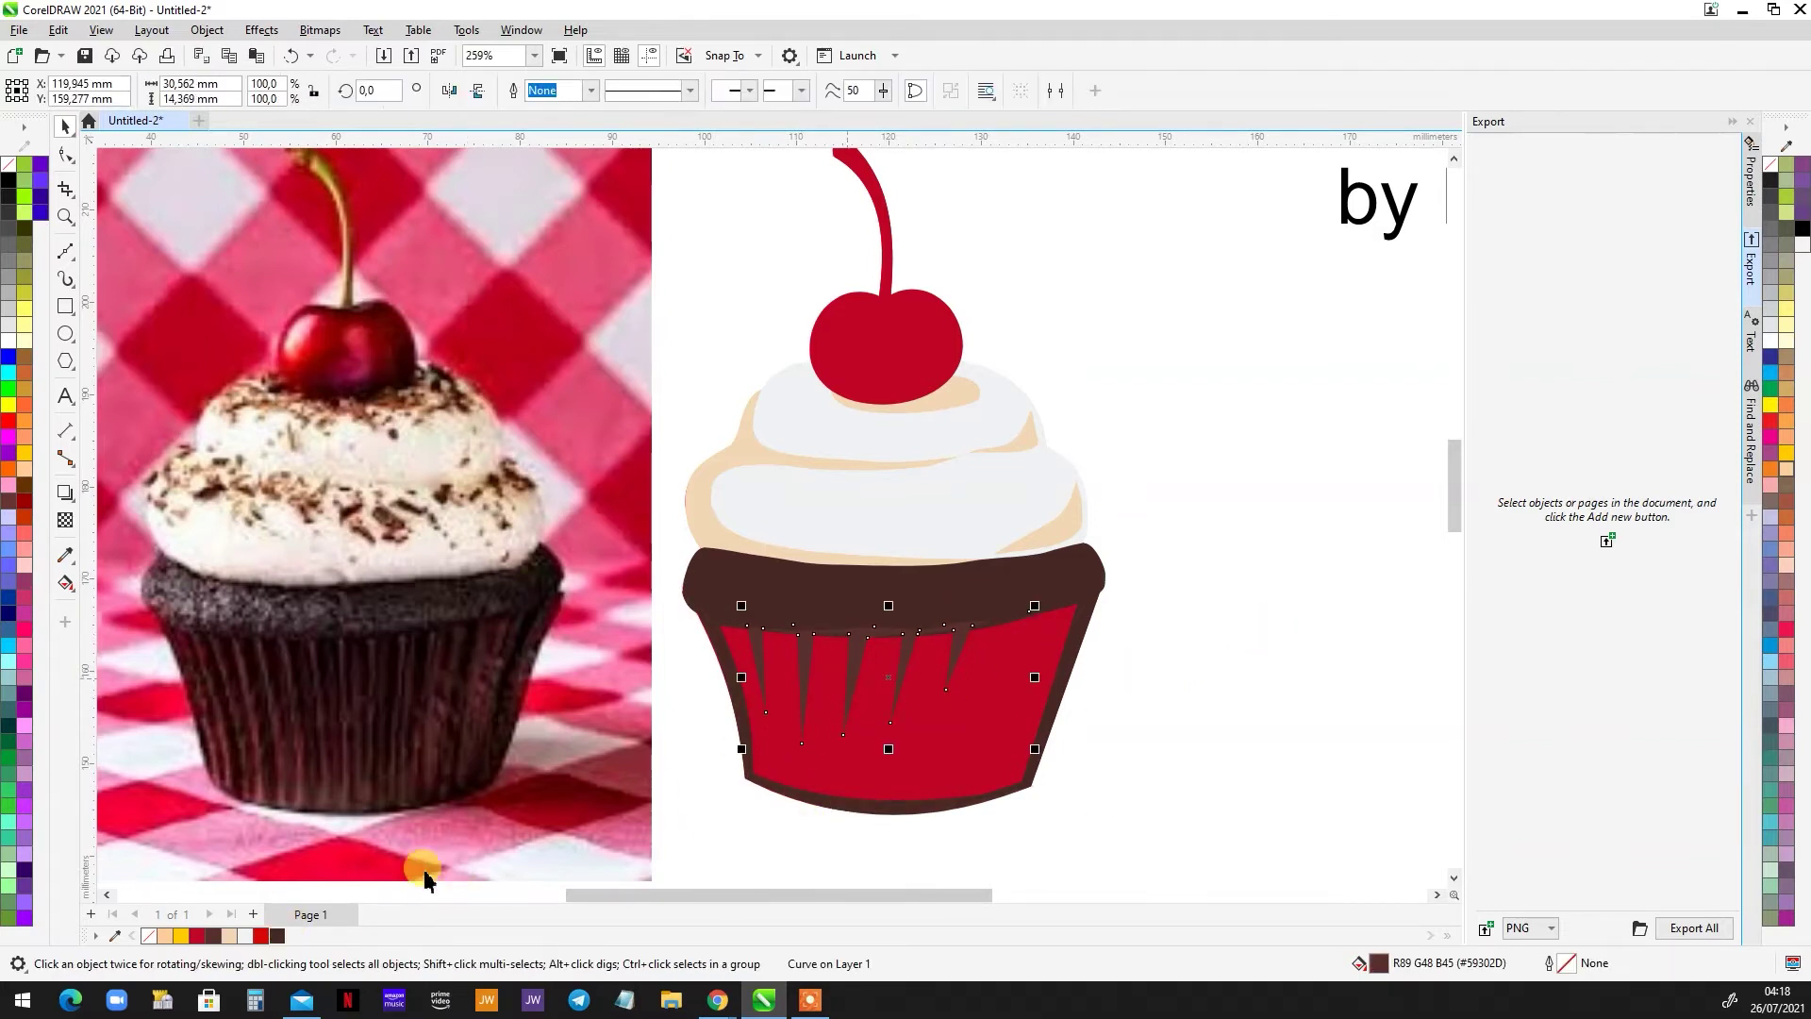
pyautogui.click(1273, 664)
pyautogui.scroll(-2, 1066, 649)
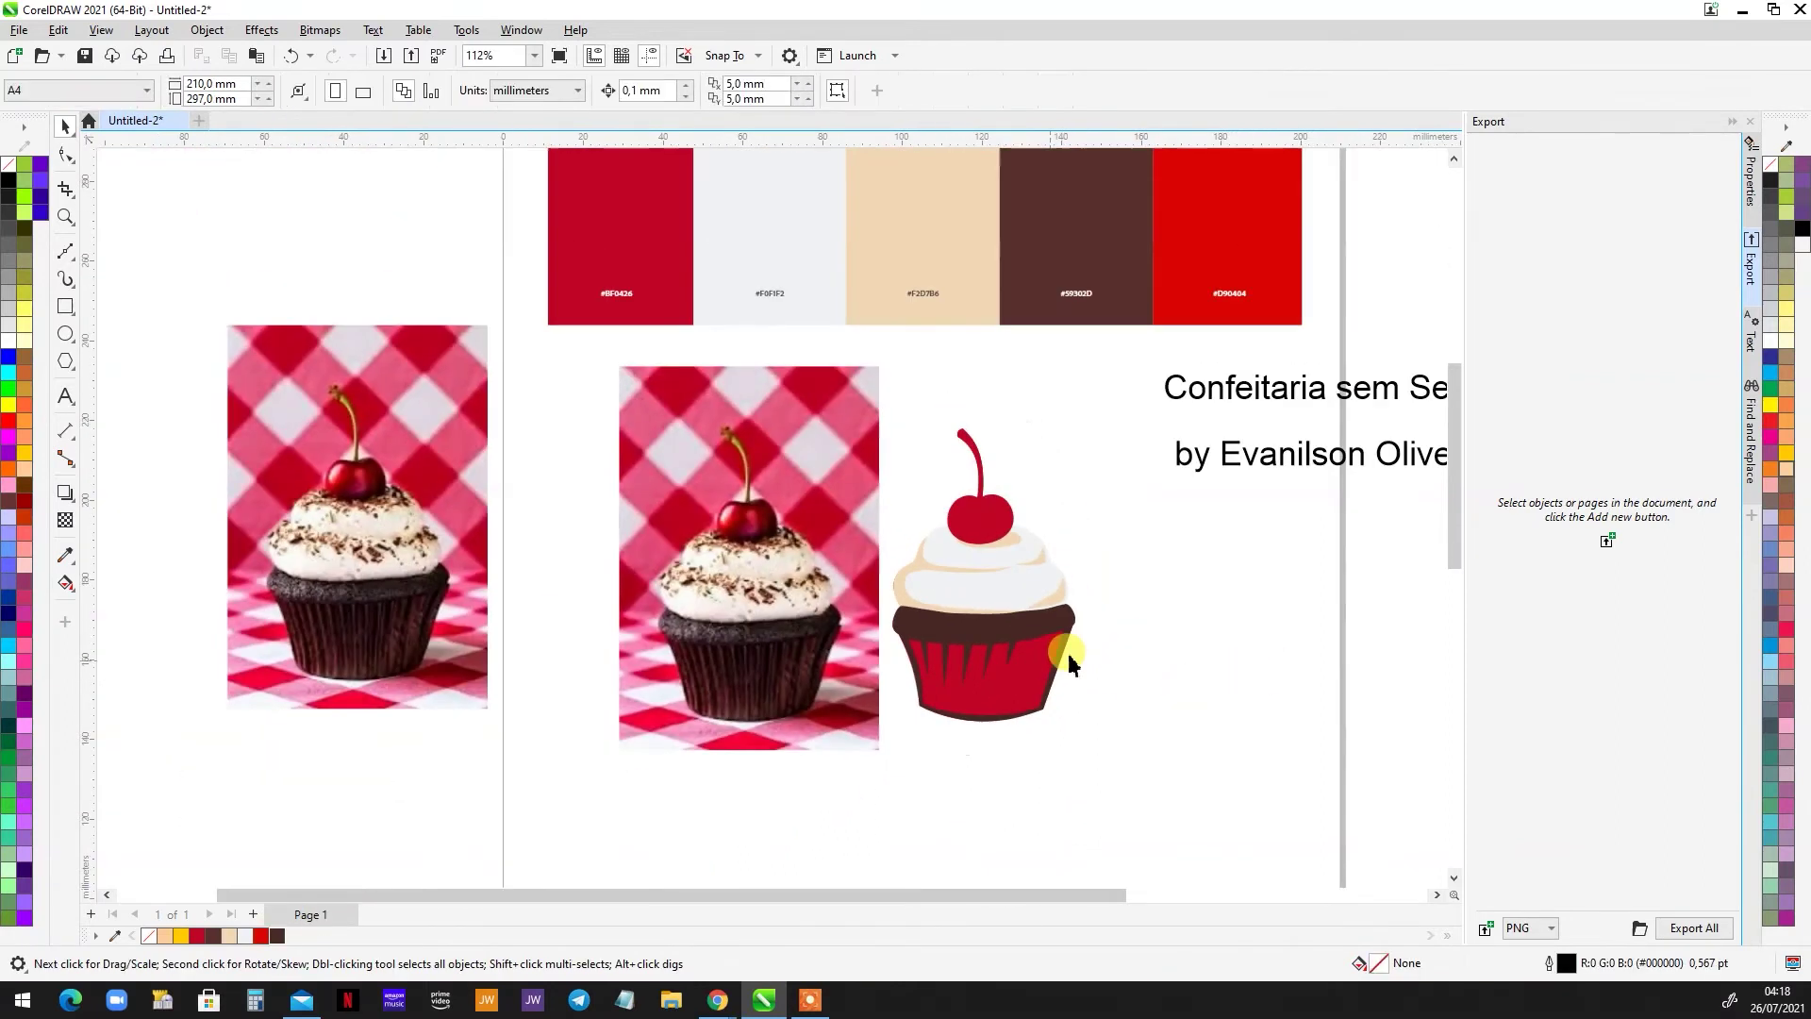
pyautogui.scroll(3, 1018, 481)
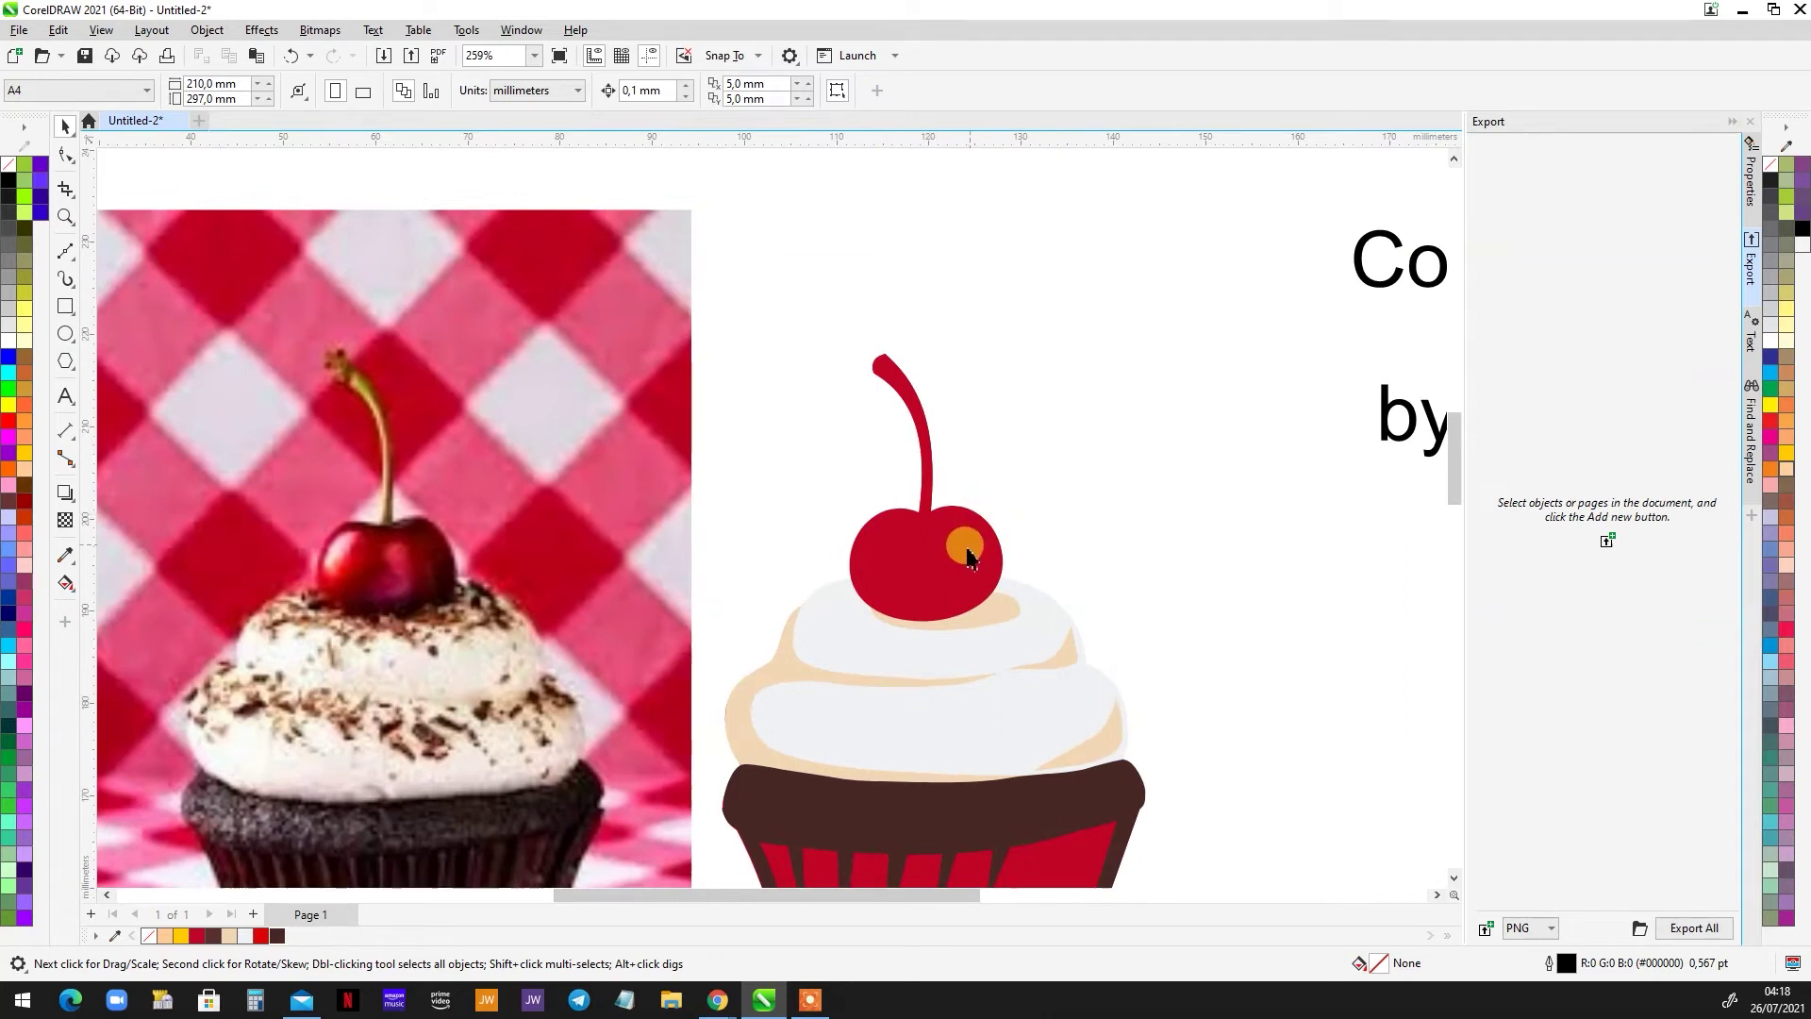
# Step: Draw a small ellipse on the right side of the cherry
pyautogui.scroll(4, 962, 524)
pyautogui.click(65, 332)
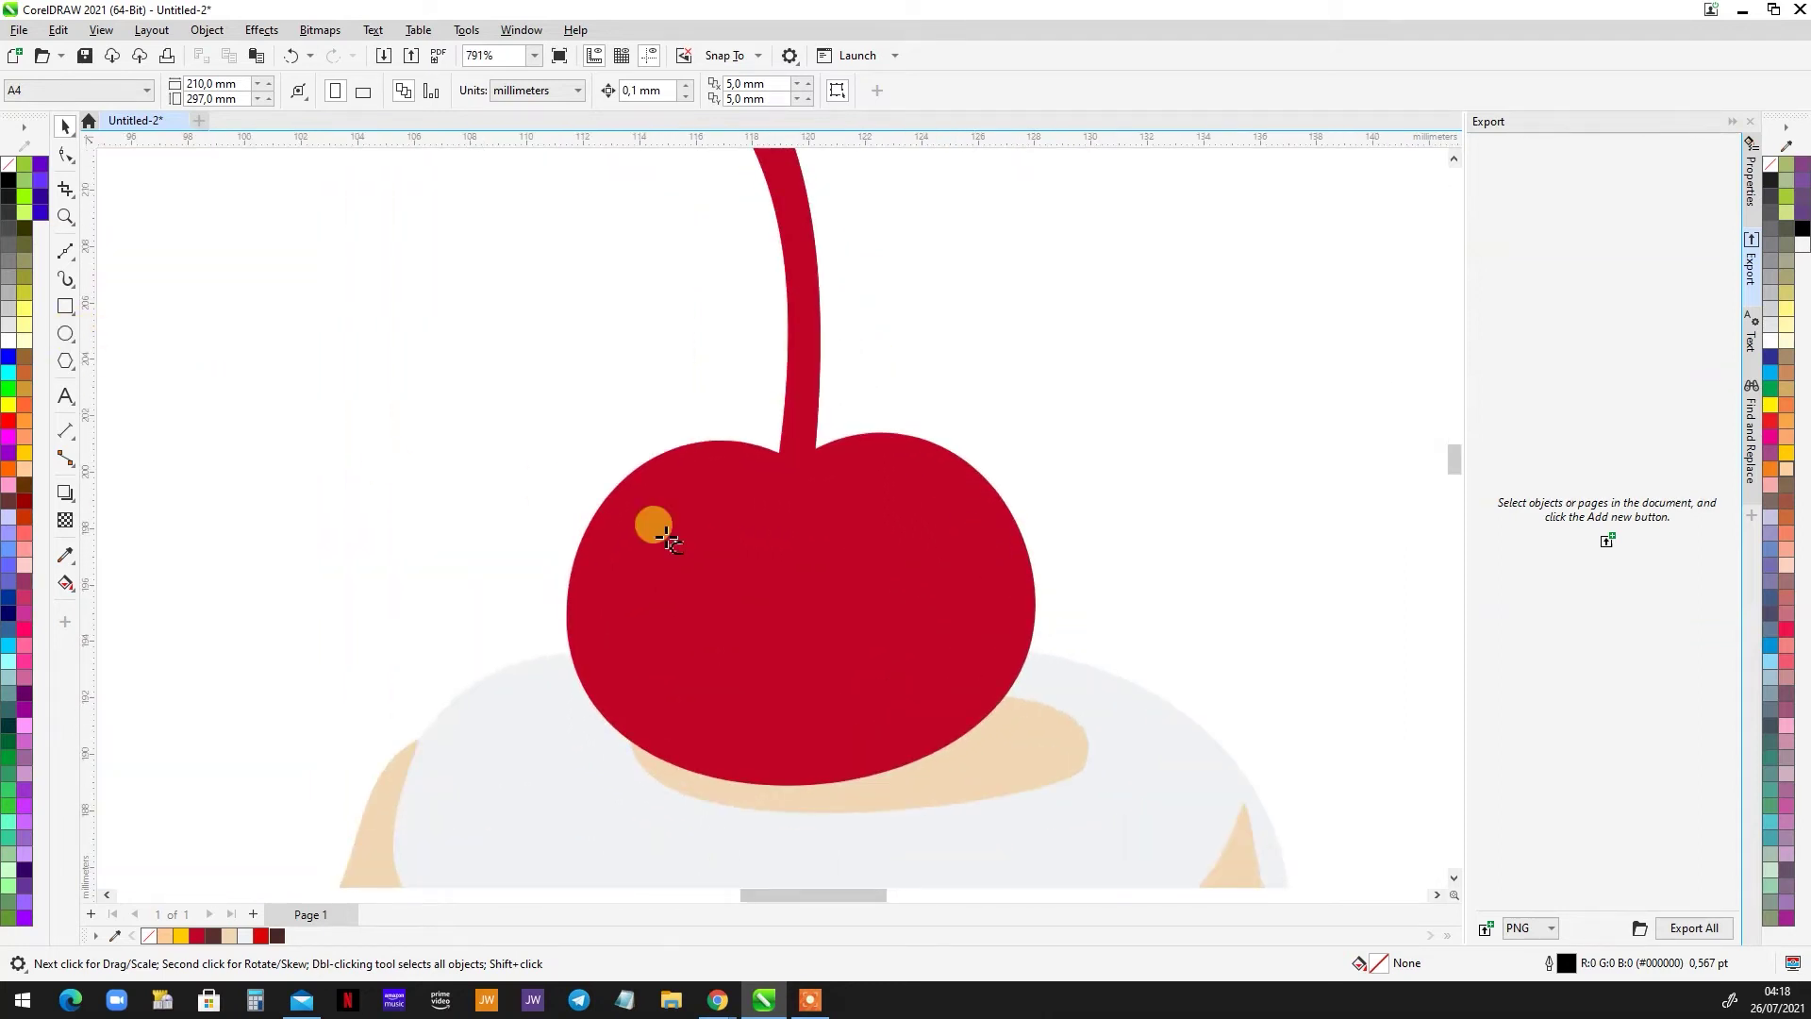
pyautogui.moveTo(803, 507); pyautogui.dragTo(958, 658)
pyautogui.moveTo(795, 615); pyautogui.dragTo(813, 596)
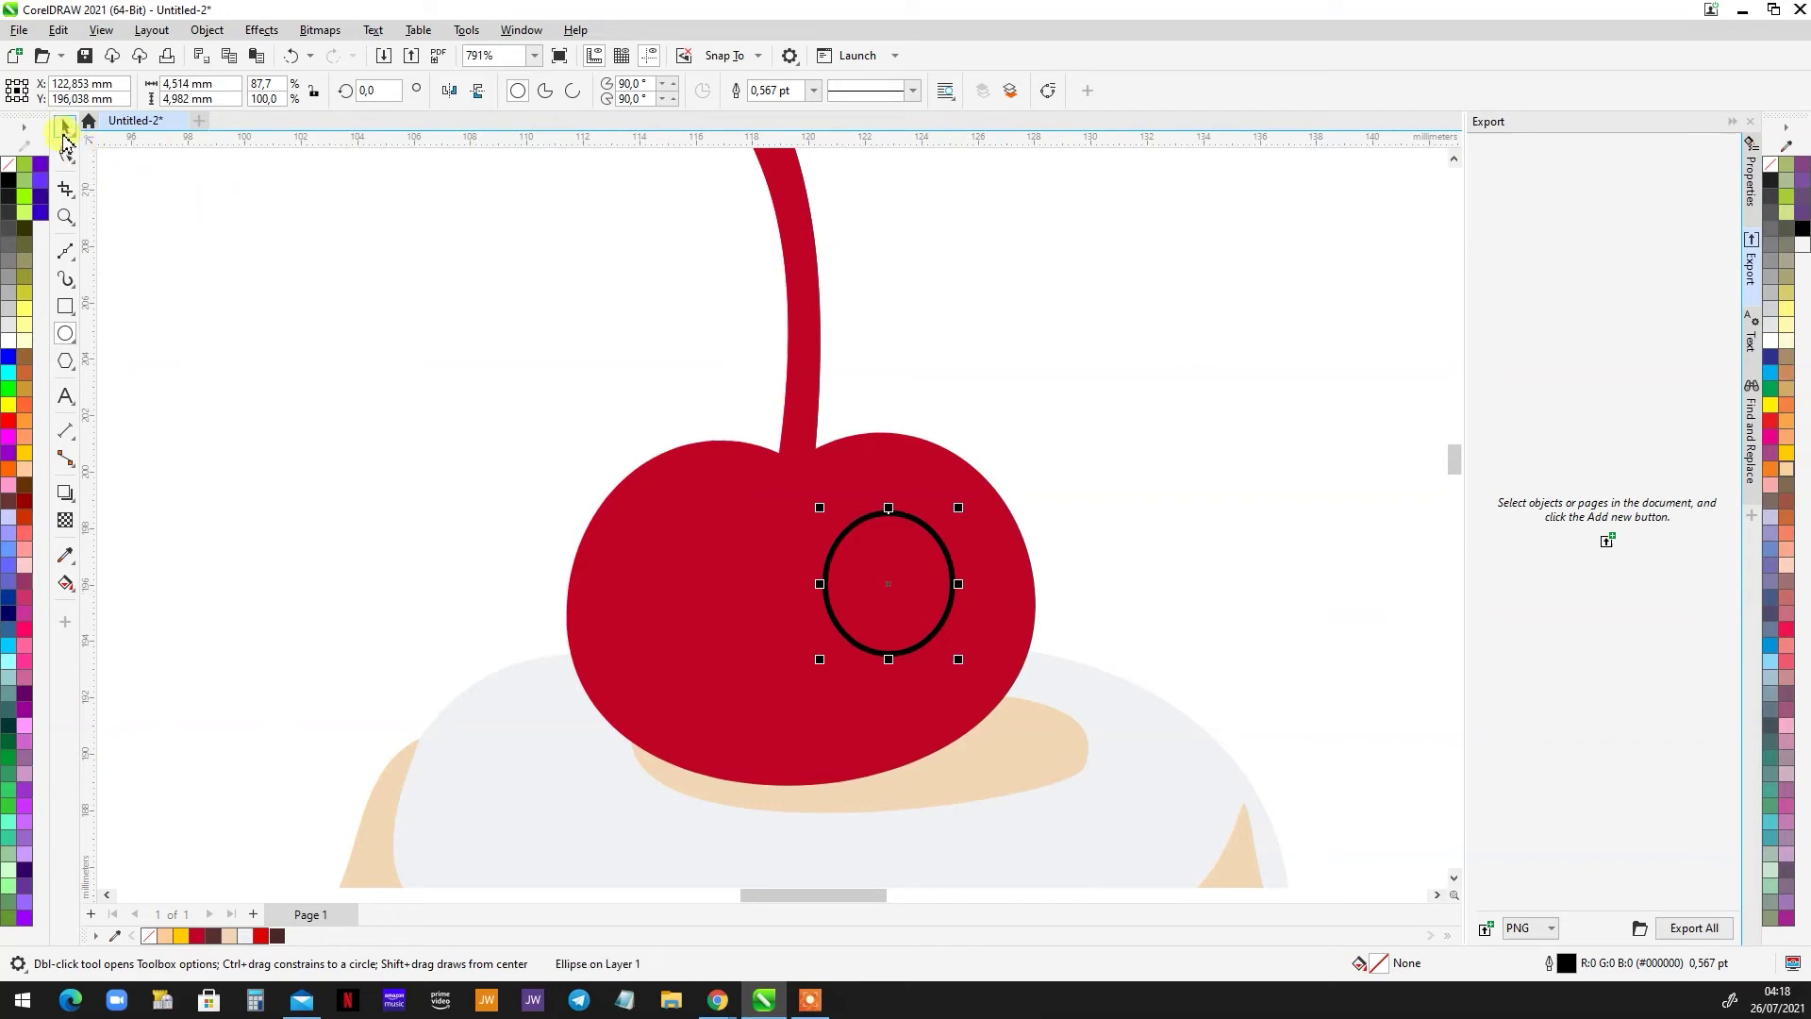
# Step: Reshape the circle into a teardrop by dragging its top, bottom and left nodes
pyautogui.click(64, 133)
pyautogui.click(1046, 94)
pyautogui.doubleClick(880, 548)
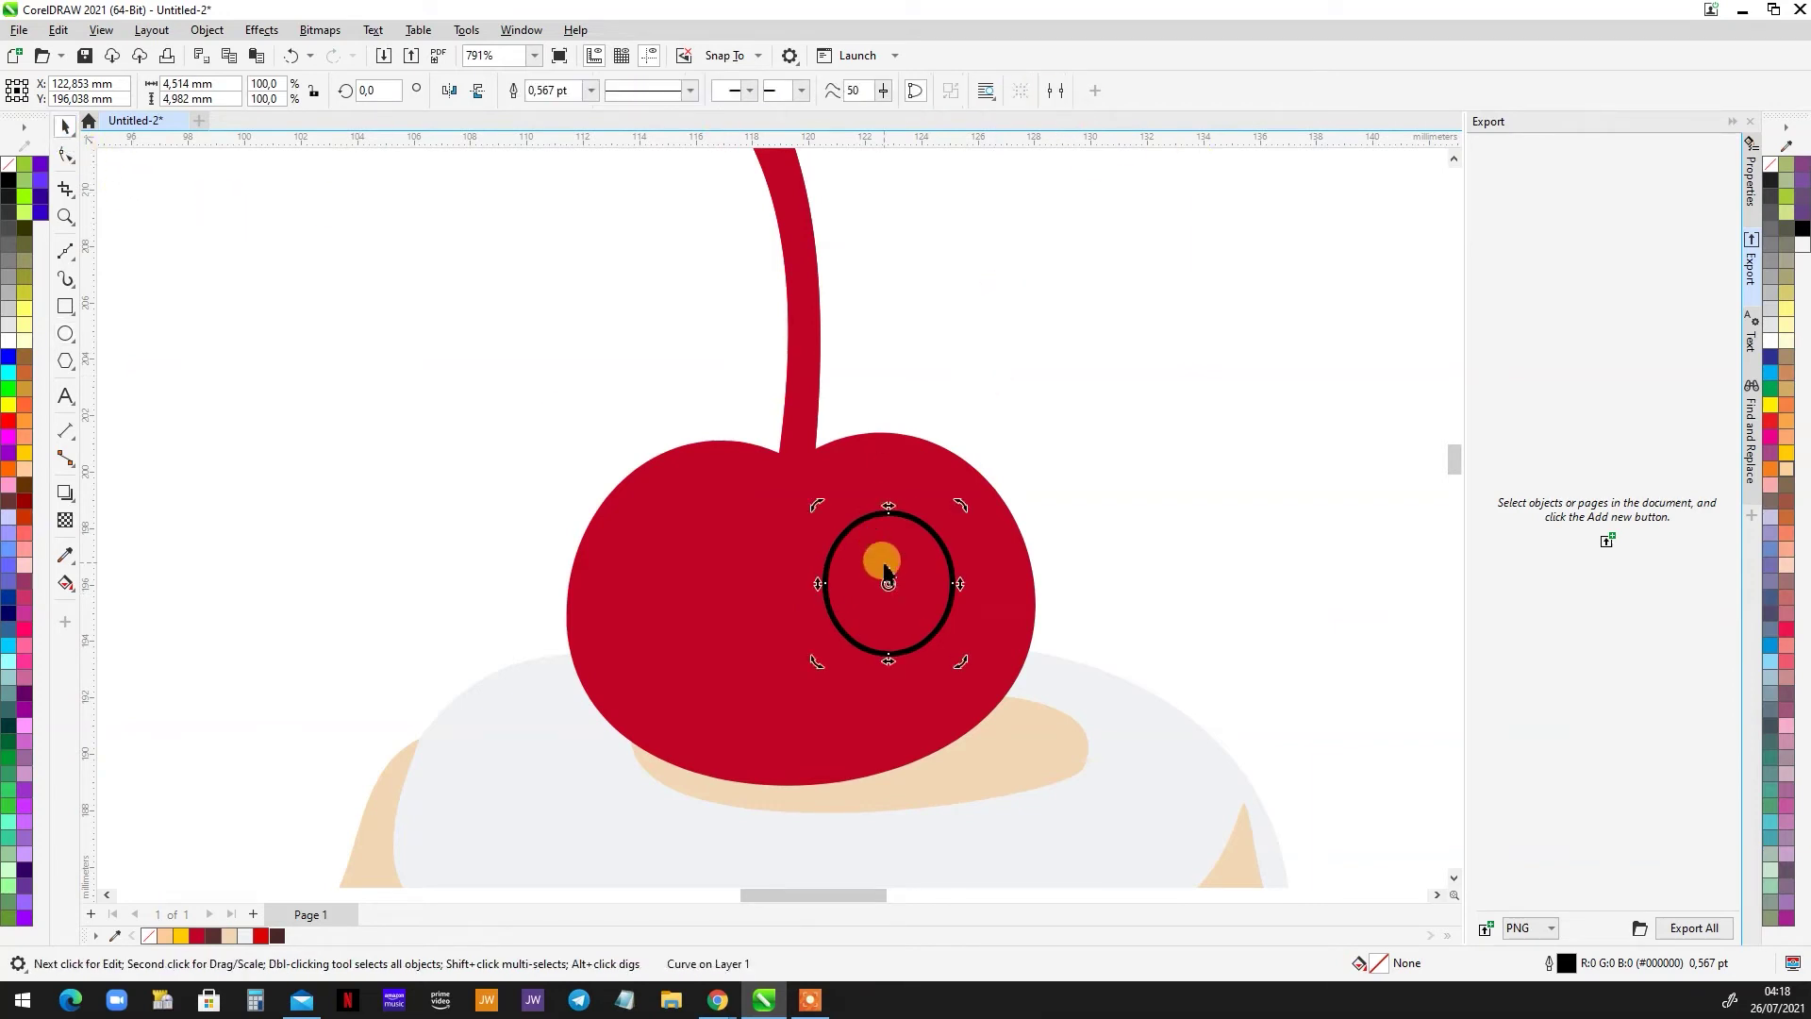
pyautogui.moveTo(888, 510); pyautogui.dragTo(846, 500)
pyautogui.moveTo(888, 654); pyautogui.dragTo(873, 668)
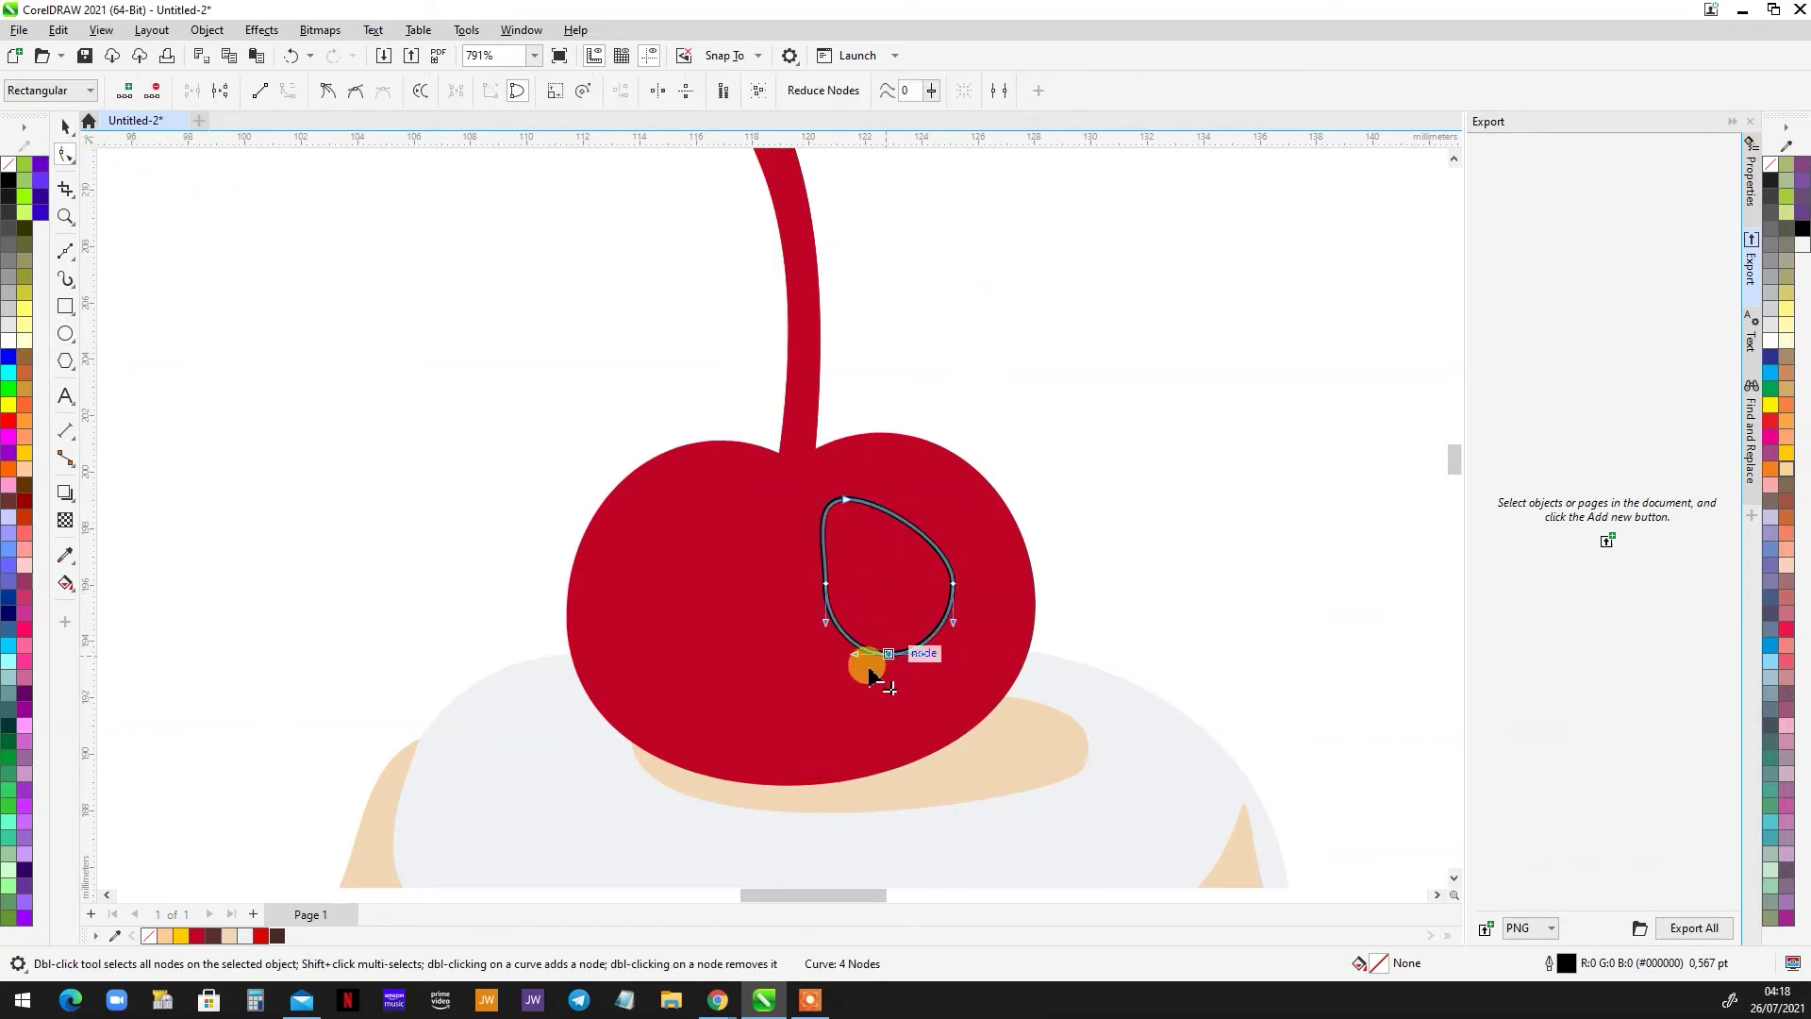
pyautogui.moveTo(826, 583); pyautogui.dragTo(834, 593)
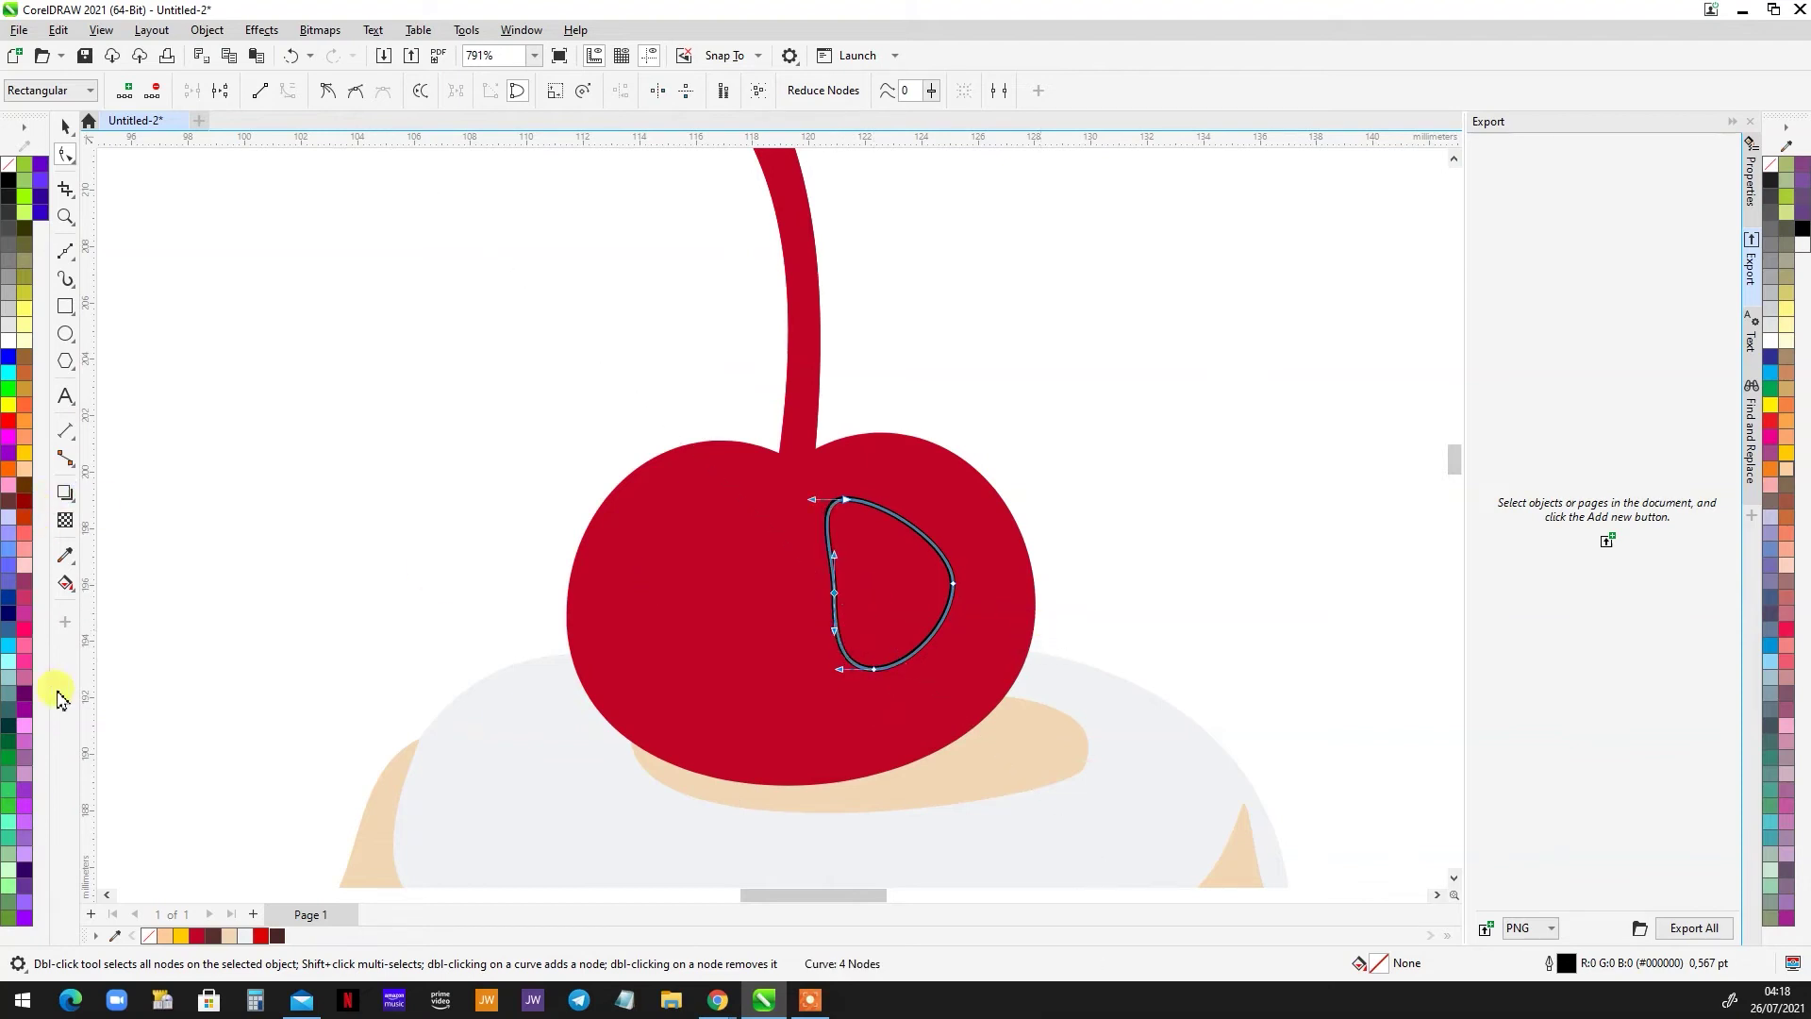
# Step: Fill the teardrop light red #FC4242 and remove its outline
pyautogui.click(257, 937)
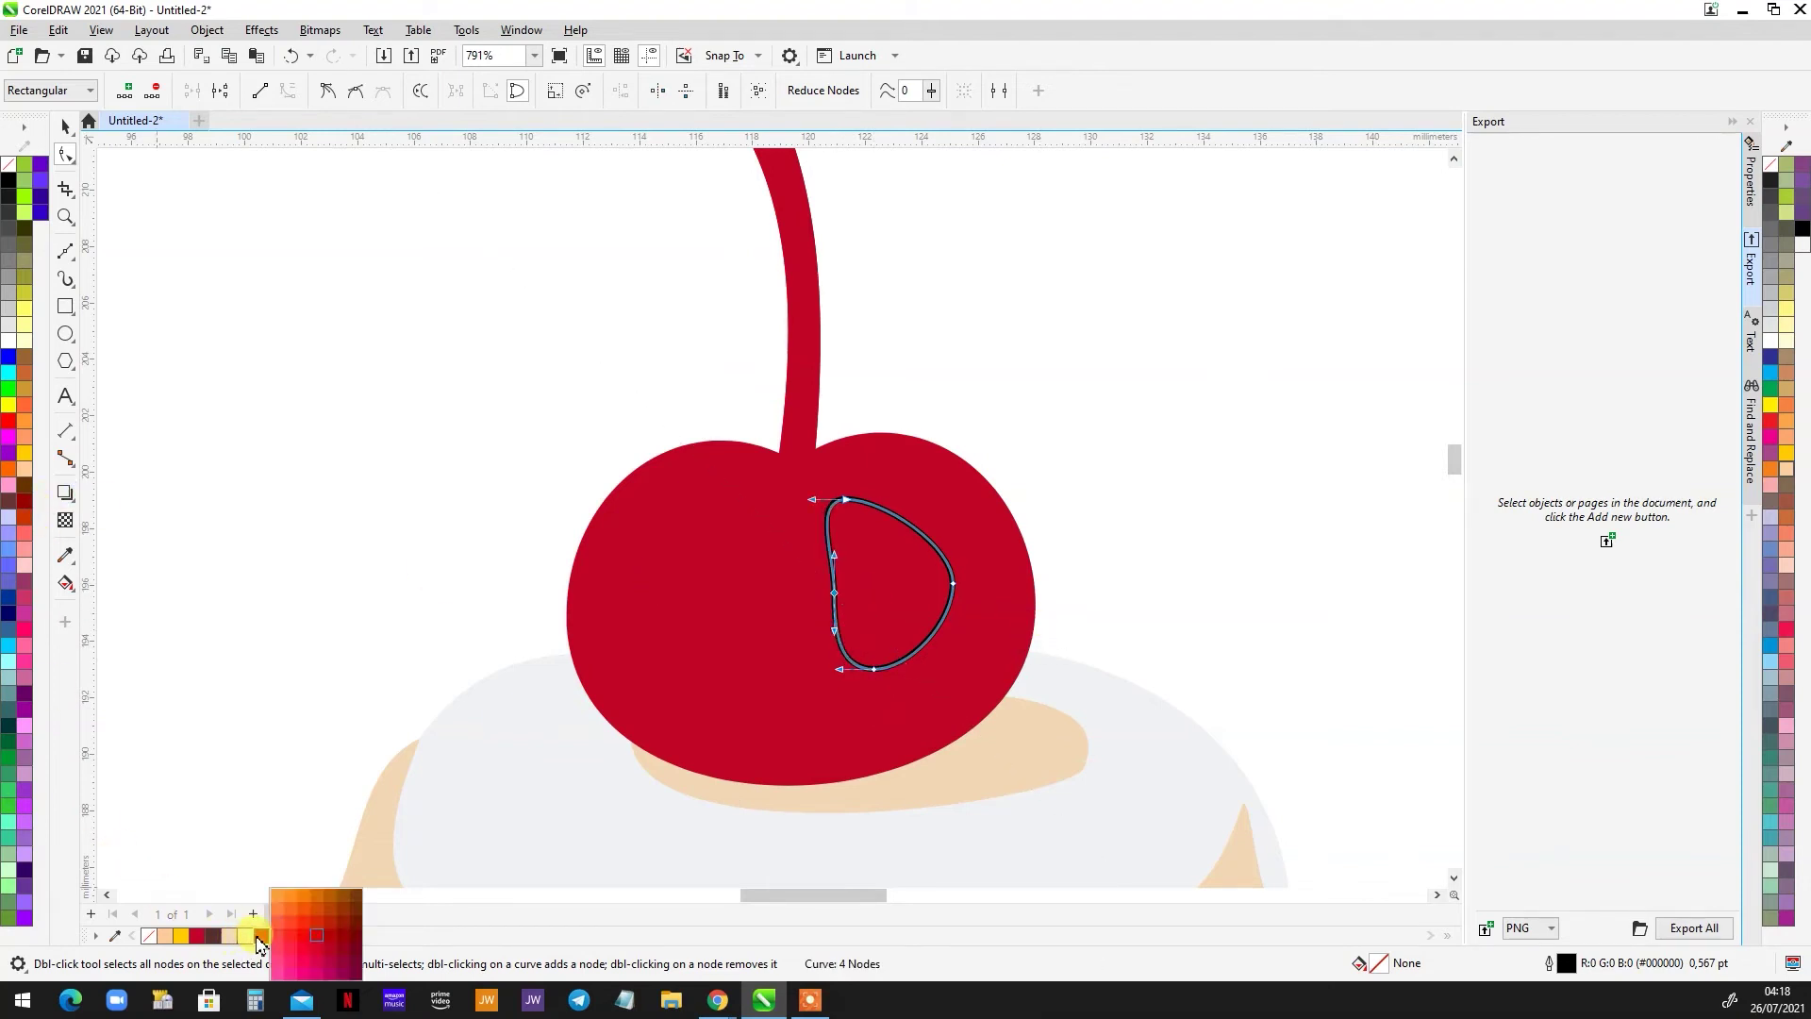
pyautogui.click(280, 940)
pyautogui.click(65, 126)
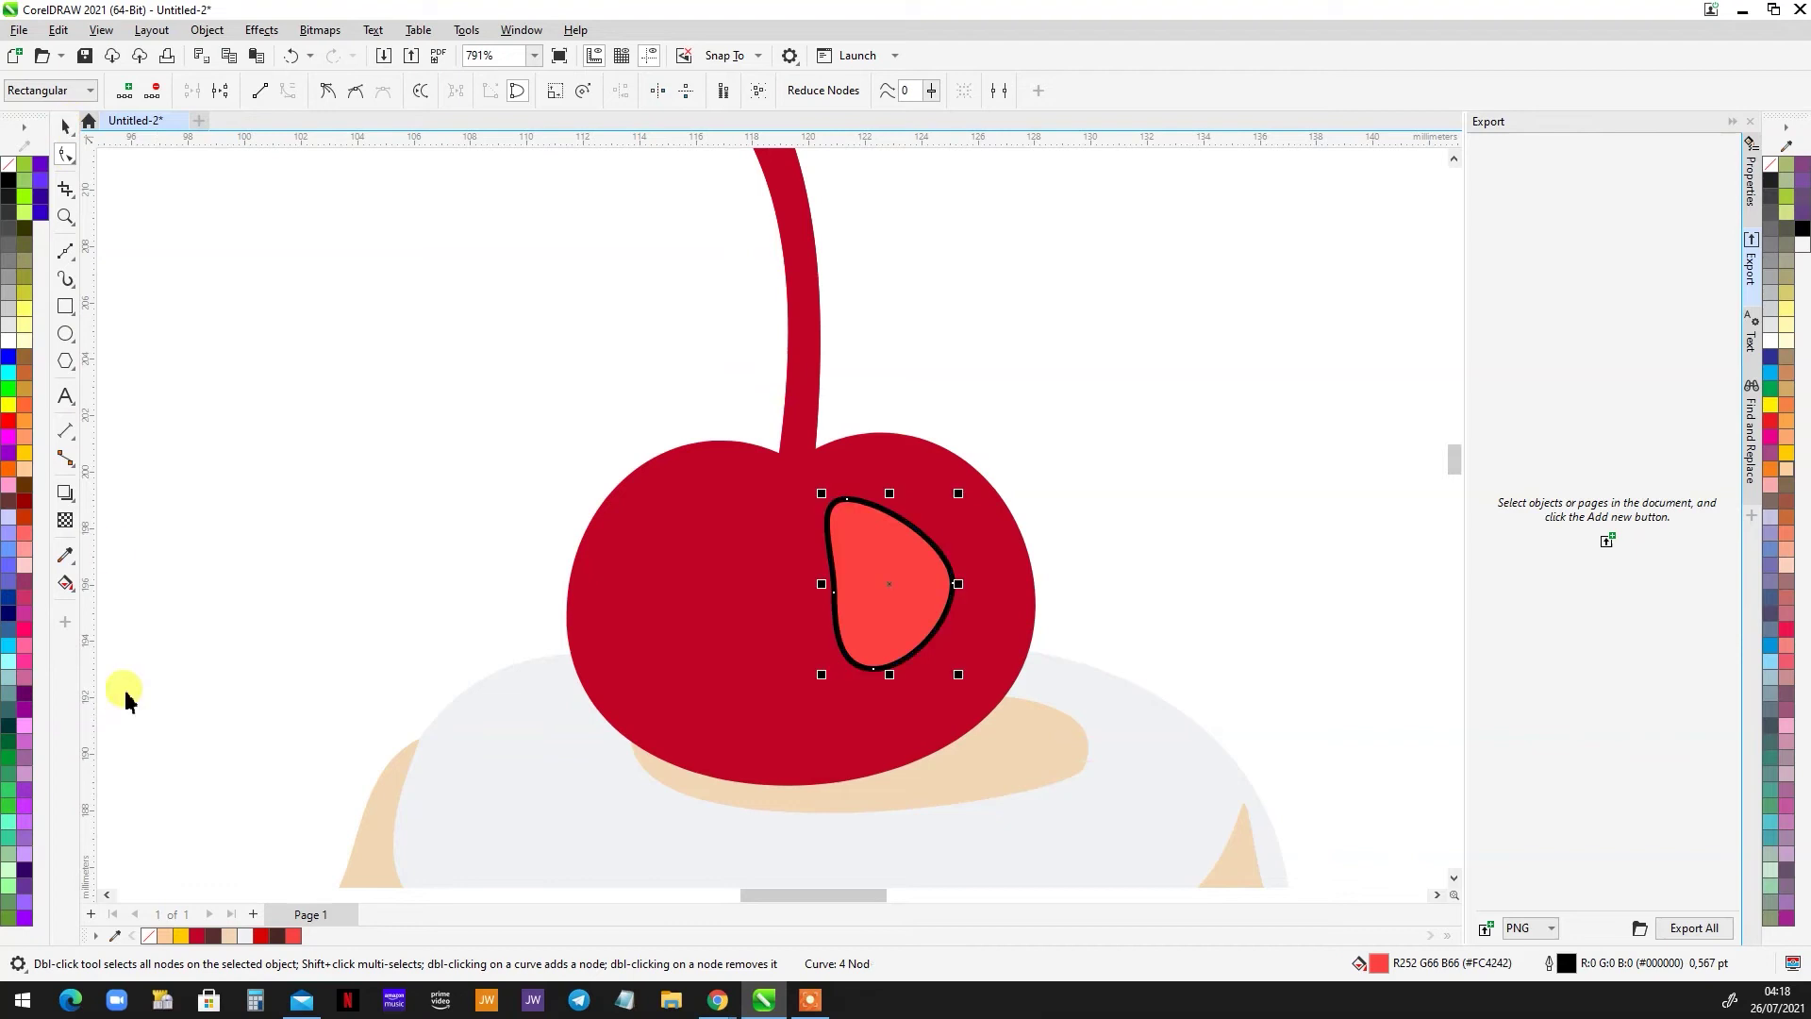
pyautogui.rightClick(149, 935)
pyautogui.click(191, 687)
pyautogui.scroll(-2, 848, 488)
pyautogui.scroll(-4, 905, 444)
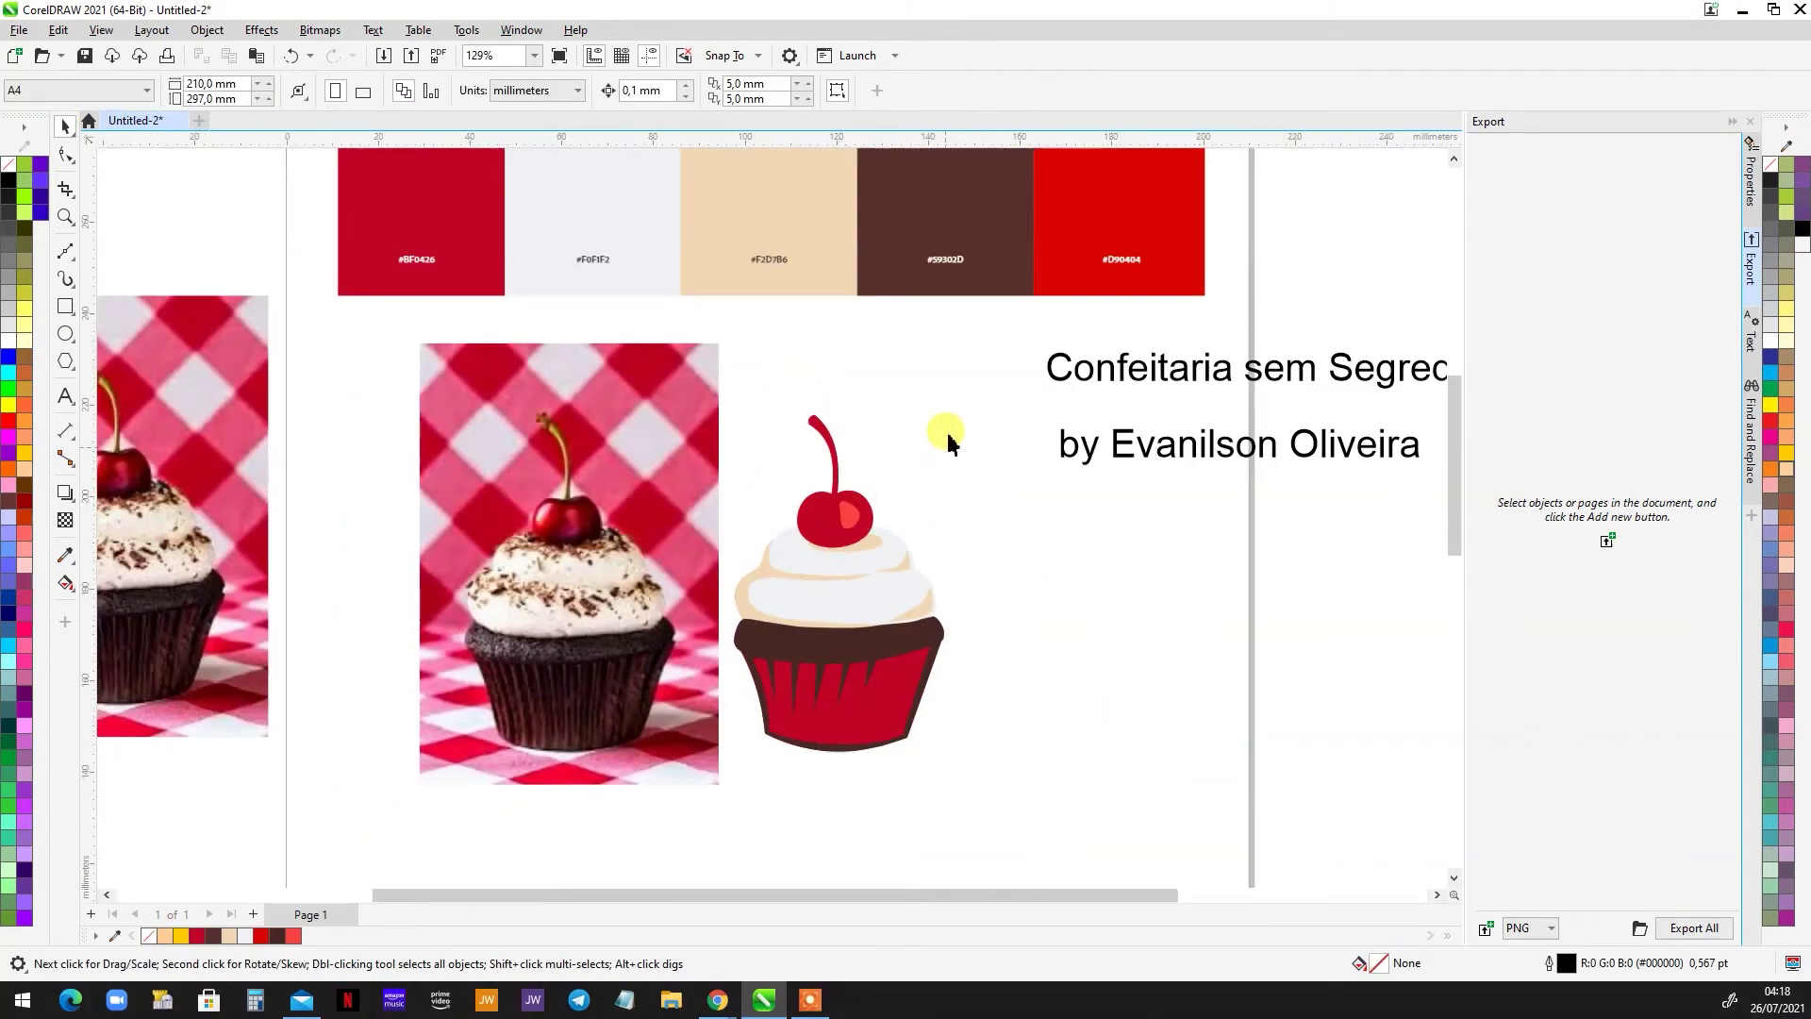
# Step: Fit the red highlight shape onto the cherry and resize it
pyautogui.scroll(3, 906, 443)
pyautogui.moveTo(846, 578)
pyautogui.mouseDown()
pyautogui.moveTo(871, 562)
pyautogui.moveTo(821, 590)
pyautogui.mouseUp()
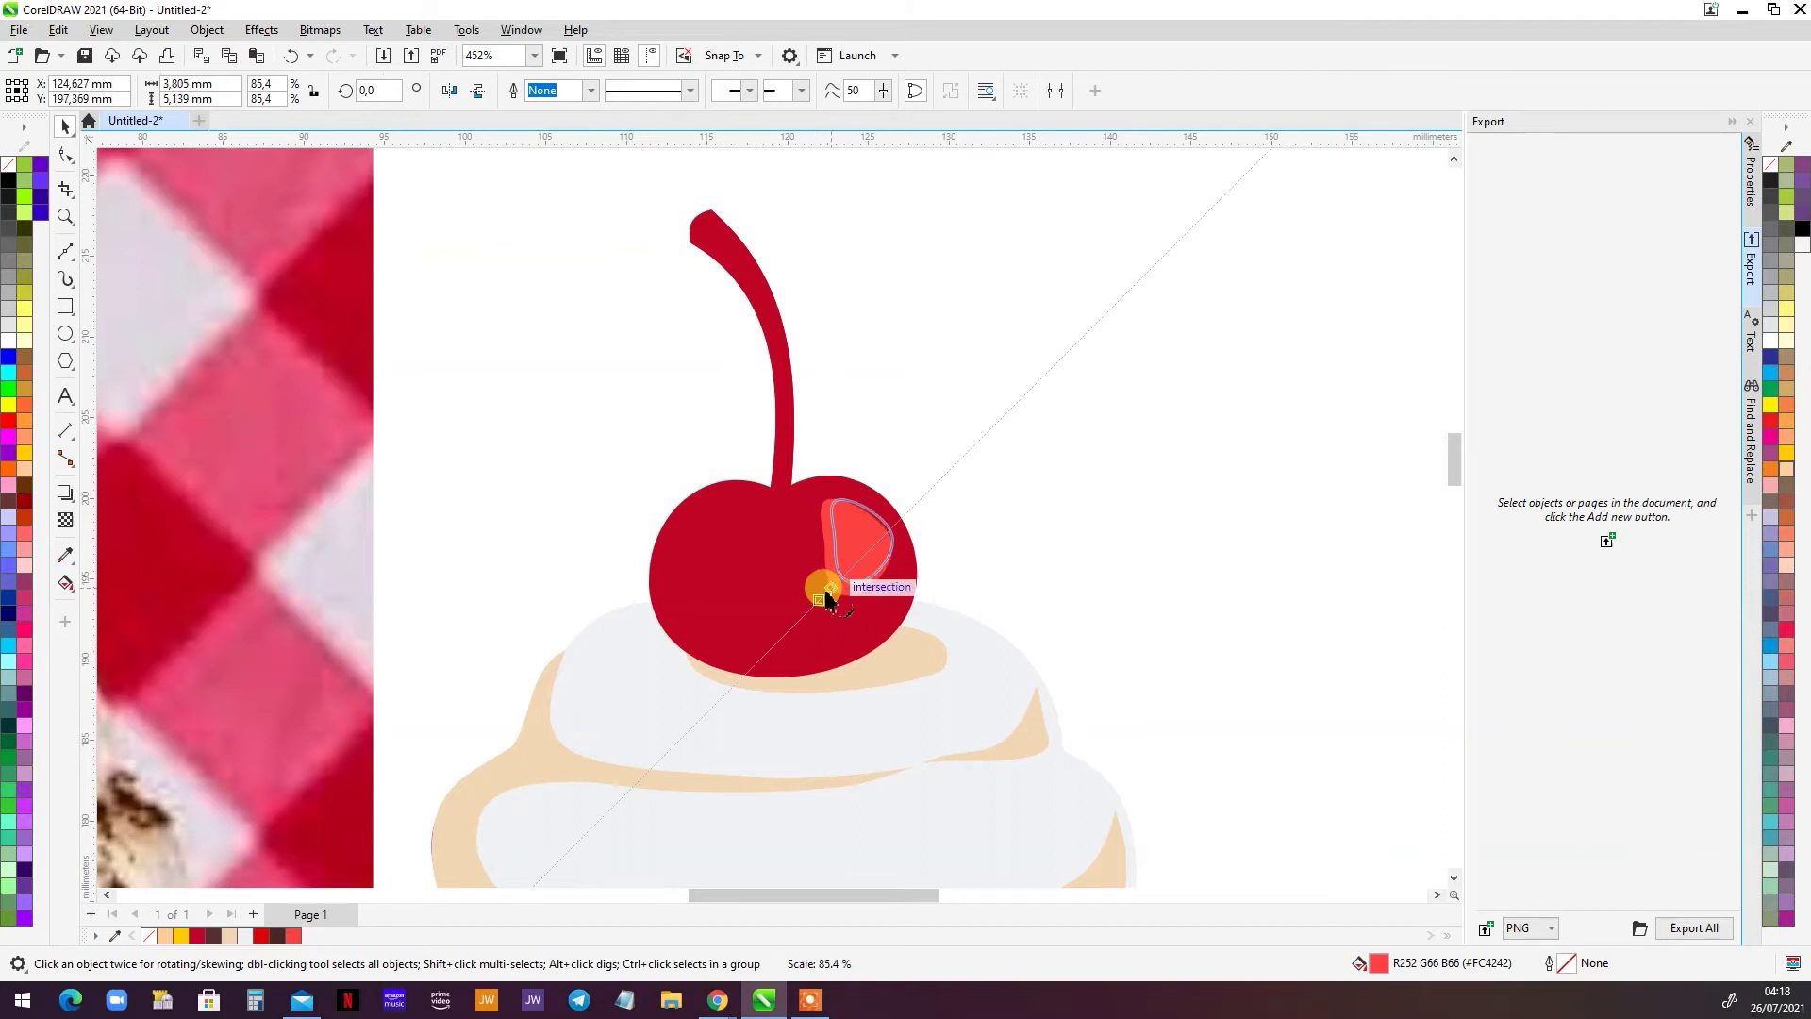
pyautogui.click(1033, 413)
pyautogui.scroll(-4, 1034, 413)
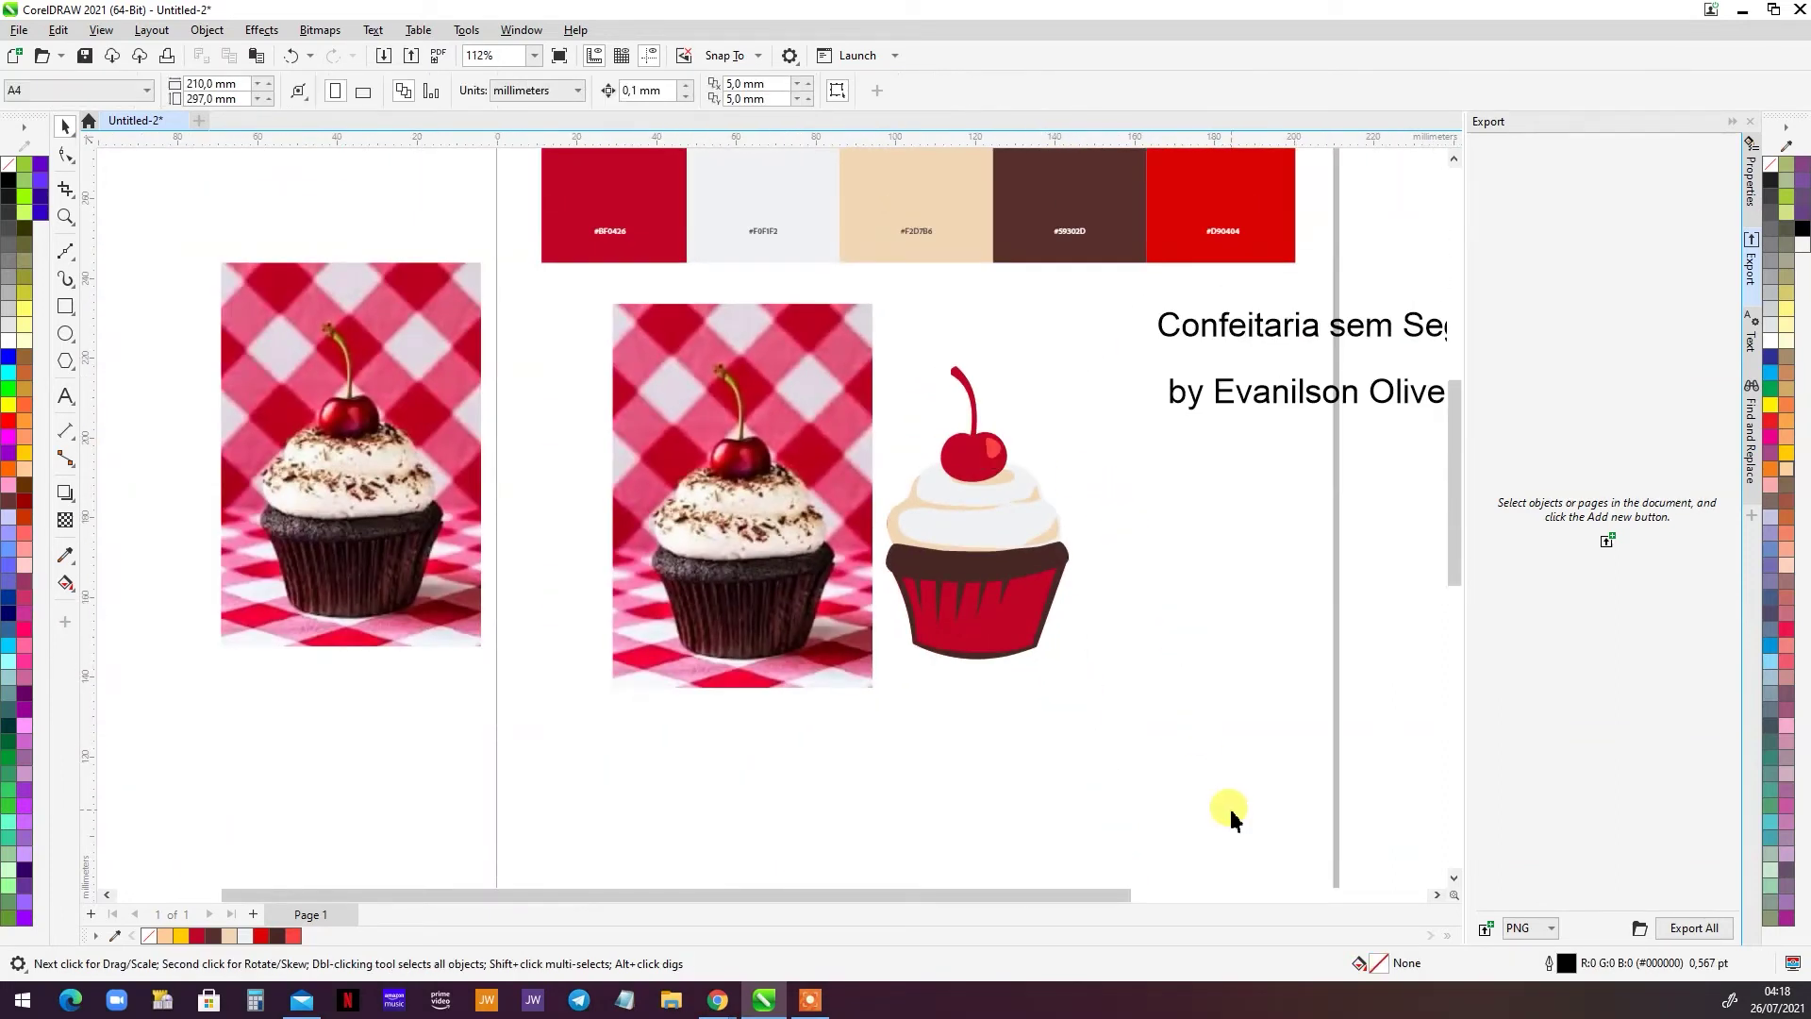
# Step: Move the cupcake photo off the page left, then shift the whole cupcake illustration left
pyautogui.moveTo(840, 557); pyautogui.dragTo(231, 559)
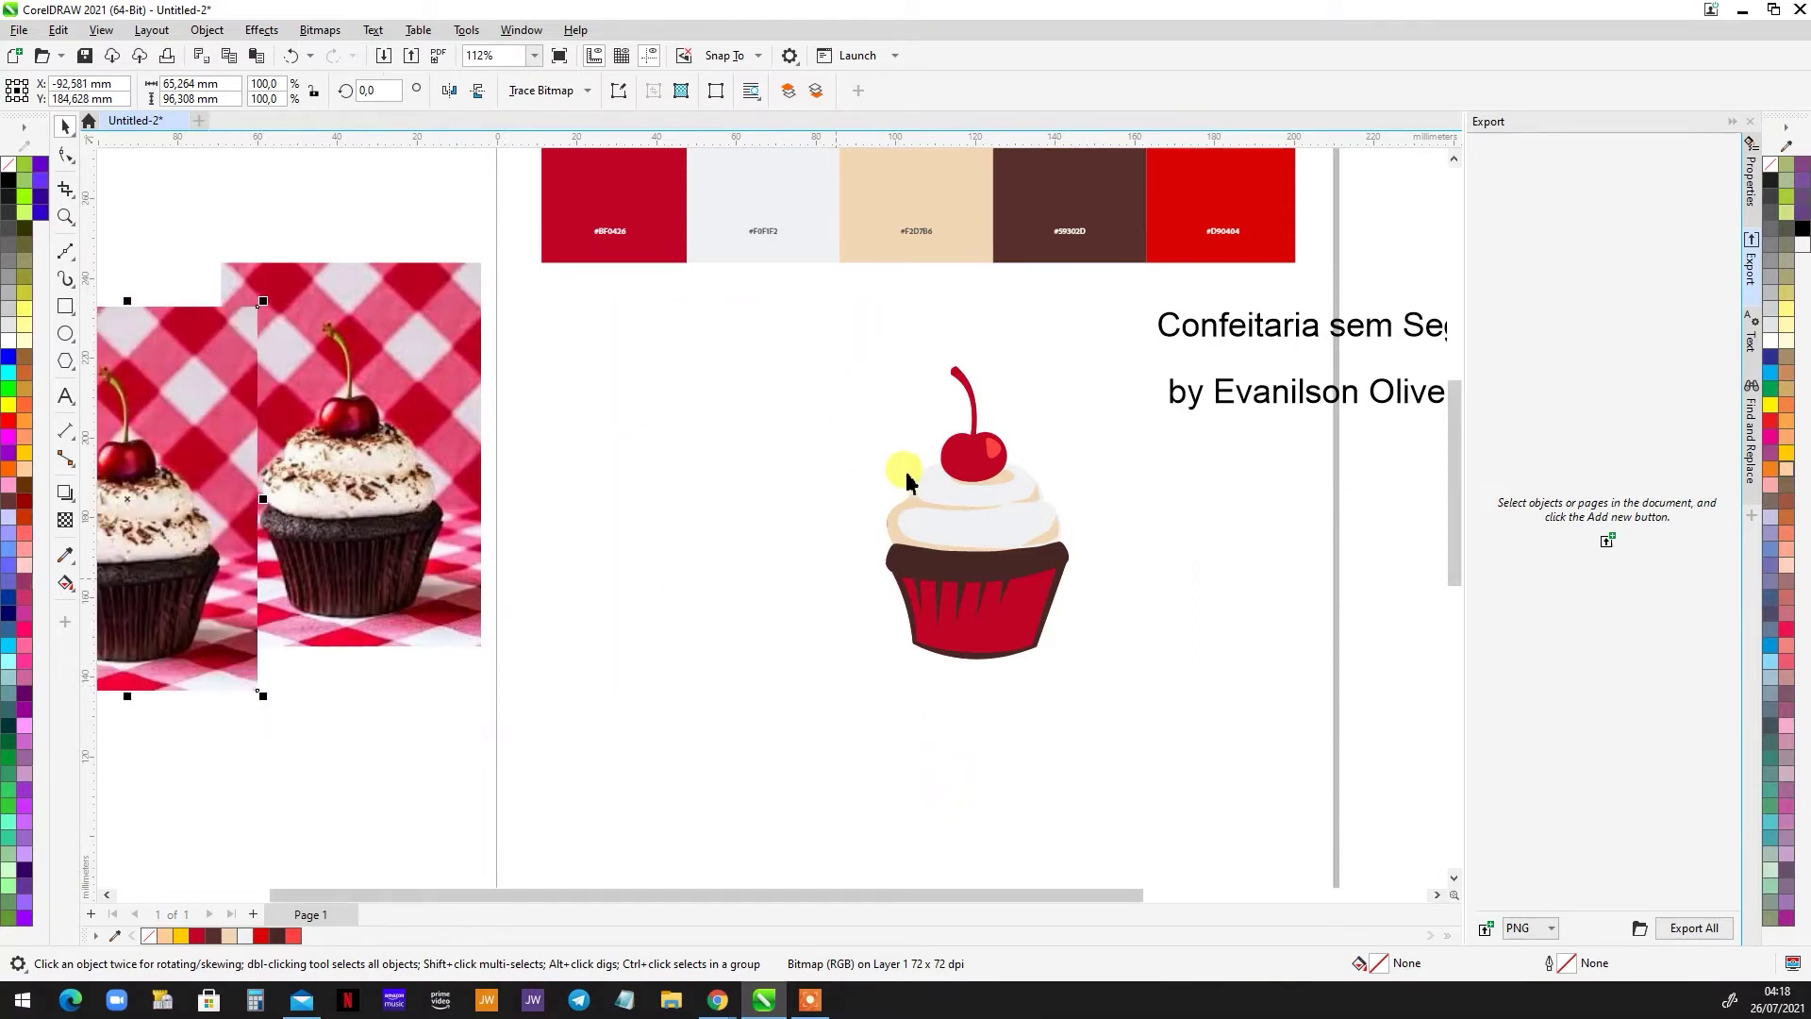
pyautogui.moveTo(738, 727); pyautogui.dragTo(1170, 281)
pyautogui.moveTo(970, 569); pyautogui.dragTo(692, 569)
pyautogui.click(941, 686)
pyautogui.scroll(4, 591, 467)
pyautogui.scroll(6, 590, 468)
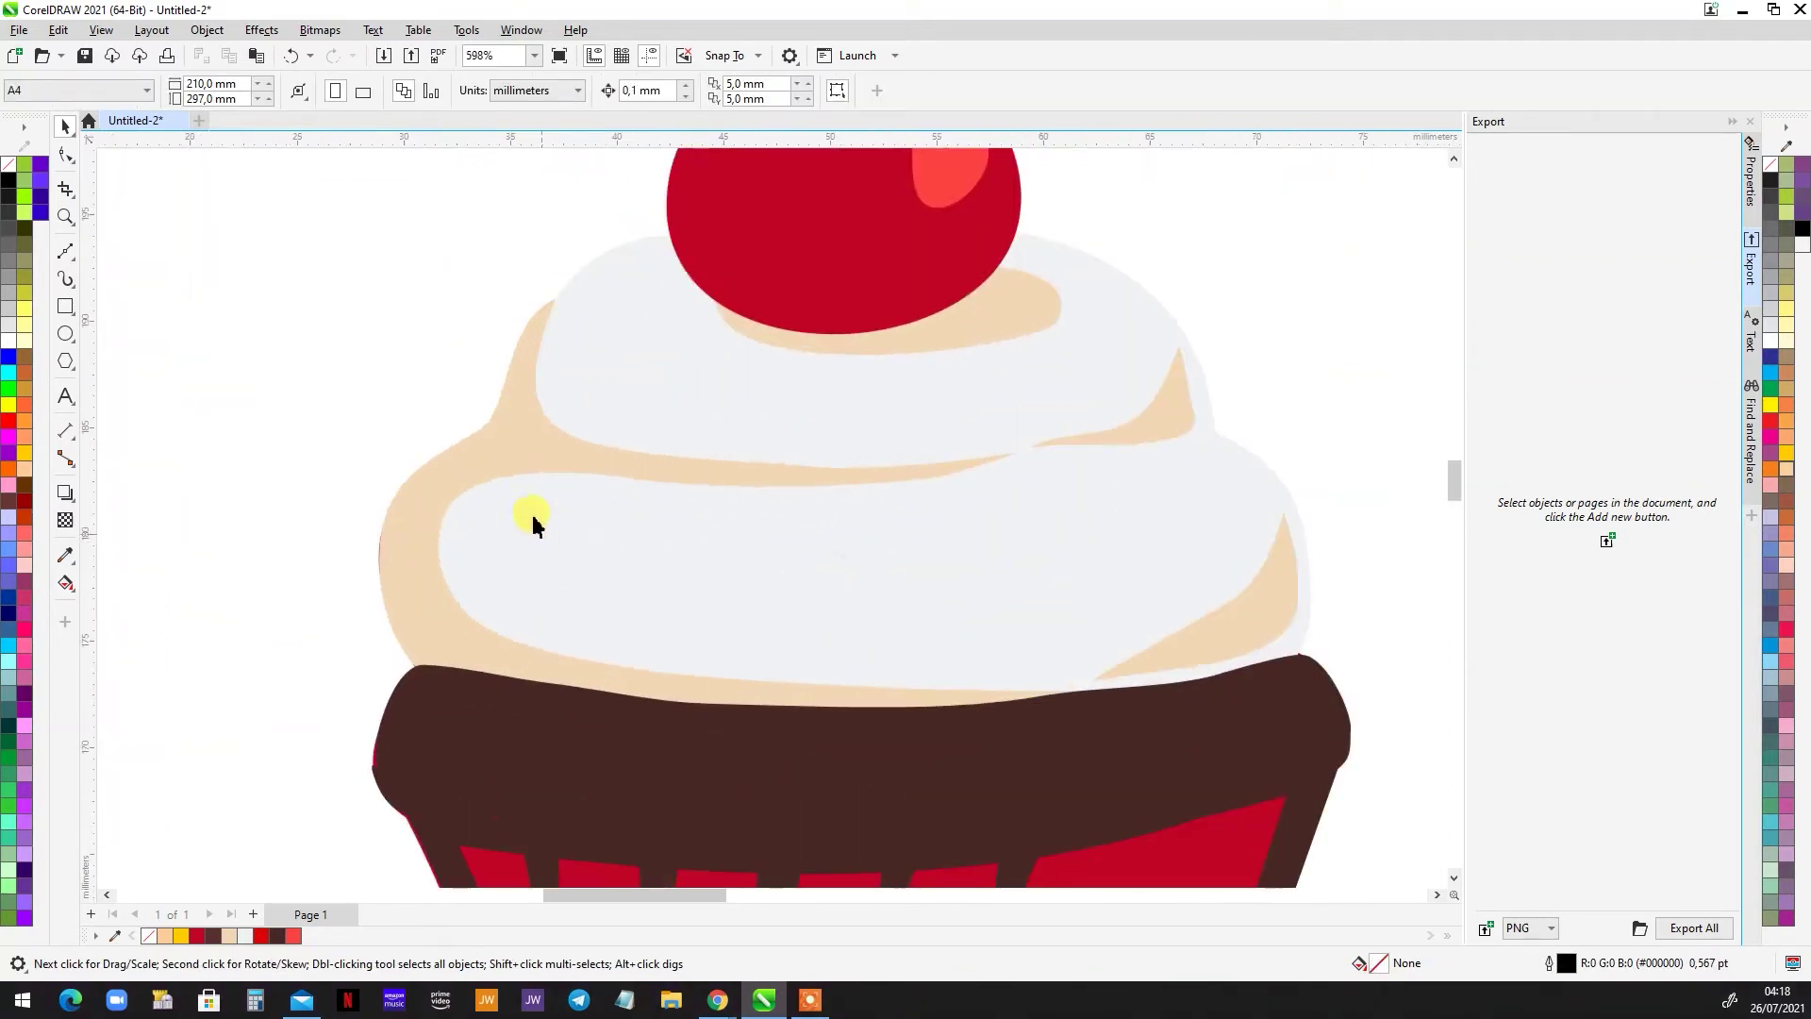
# Step: Draw a small triangular shard beside the frosting with the Bezier tool
pyautogui.click(67, 259)
pyautogui.scroll(1, 242, 436)
pyautogui.click(254, 446)
pyautogui.click(217, 513)
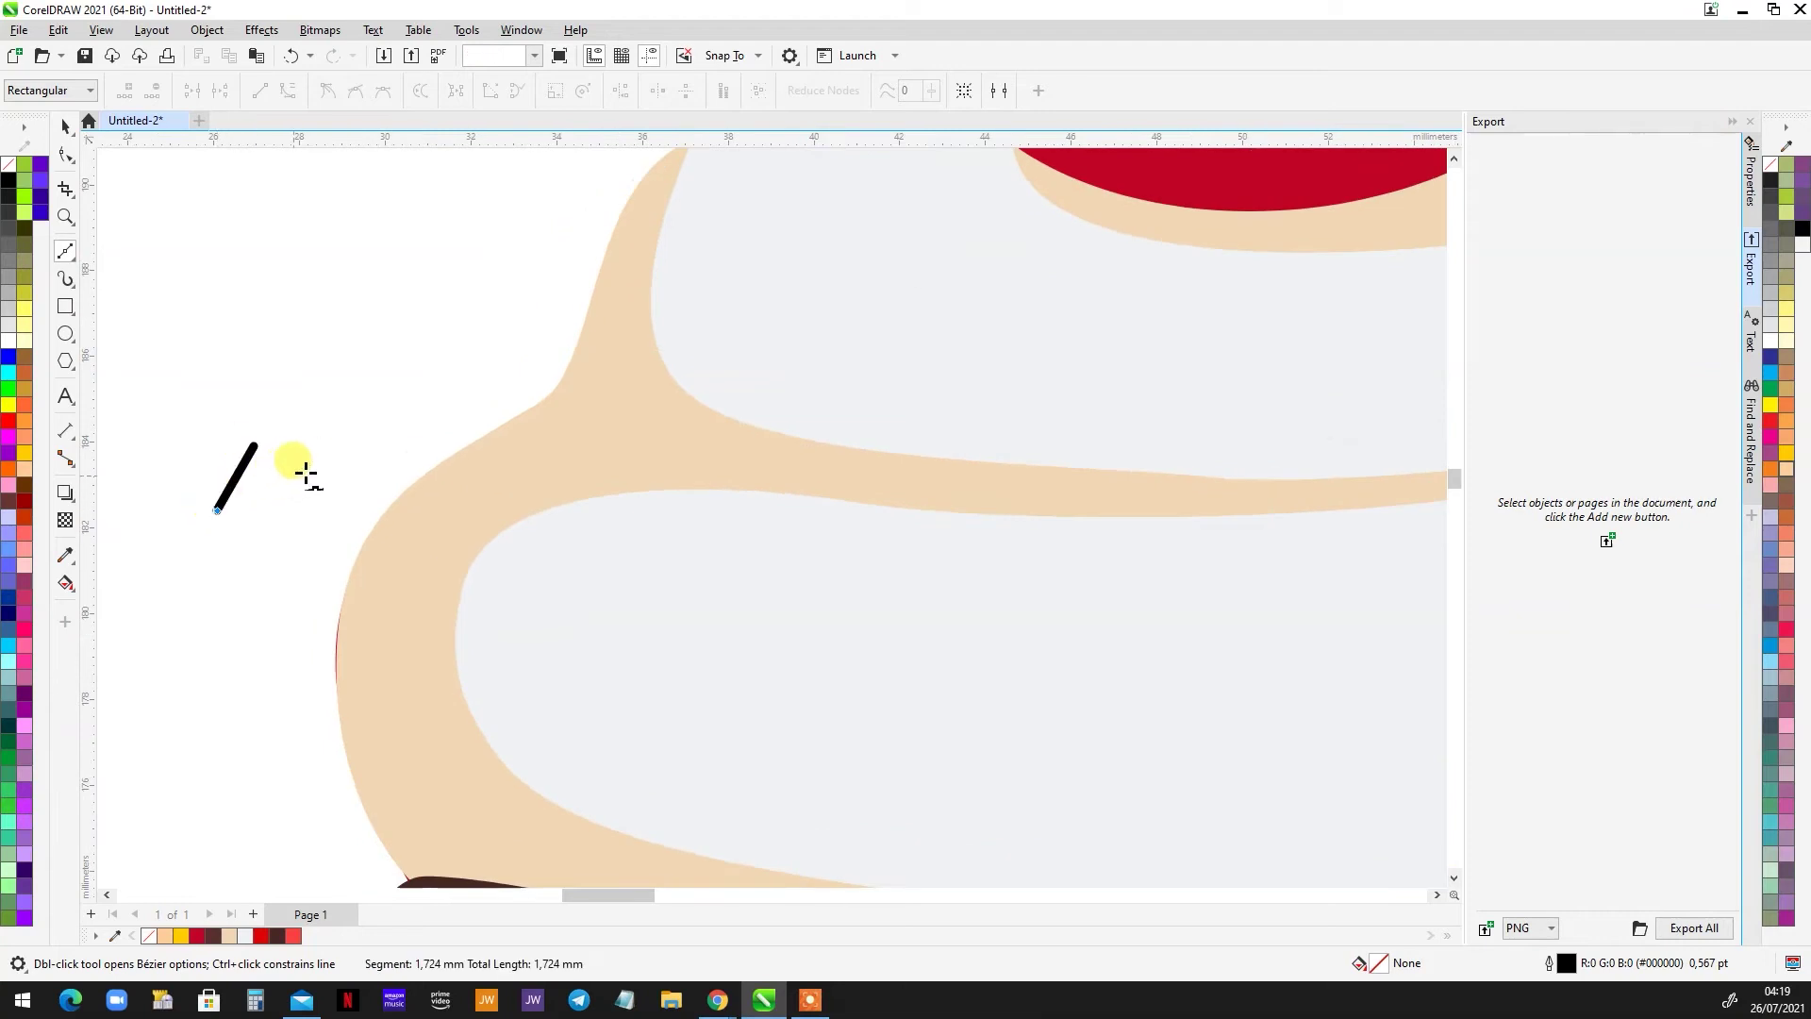
pyautogui.click(306, 471)
pyautogui.click(256, 444)
pyautogui.doubleClick(206, 356)
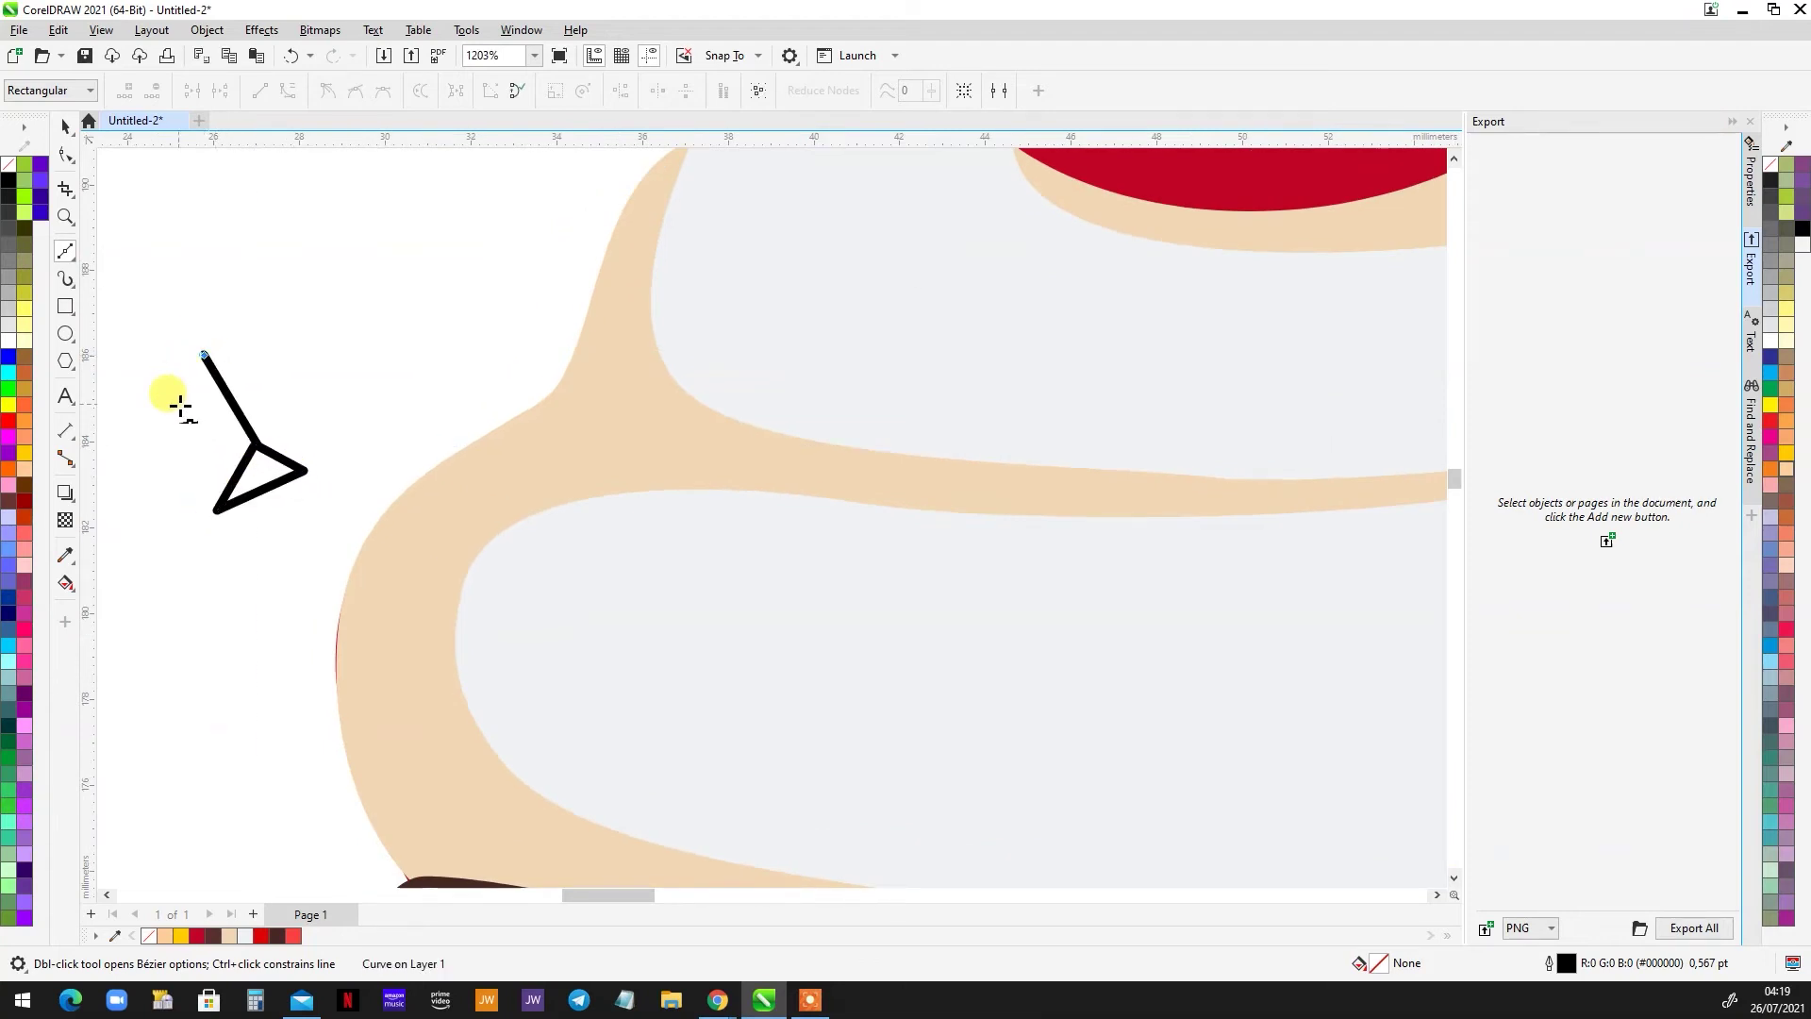
pyautogui.hotkey('ctrl', 'z')
pyautogui.scroll(5, 253, 441)
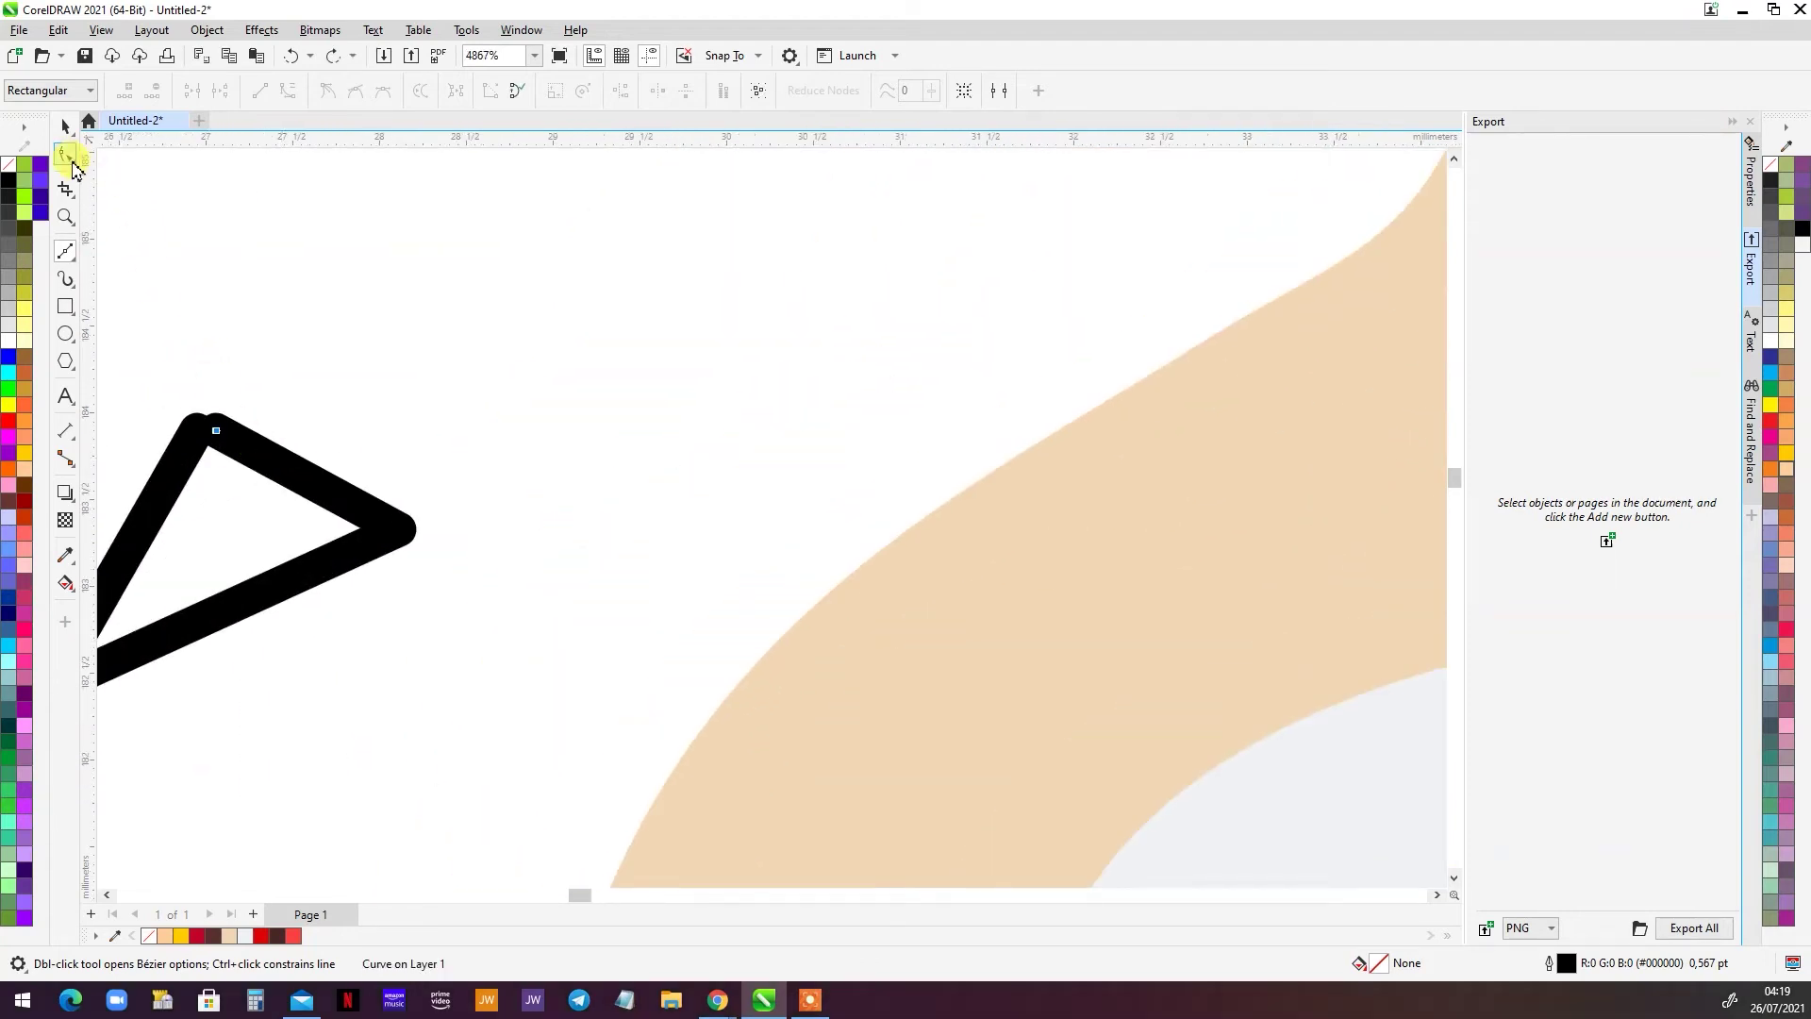
# Step: Join the triangle's end nodes, fill it dark brown #59302D and remove its outline
pyautogui.press('F10')
pyautogui.moveTo(194, 418)
pyautogui.mouseDown()
pyautogui.moveTo(217, 425)
pyautogui.moveTo(200, 422)
pyautogui.mouseUp()
pyautogui.scroll(-3, 615, 474)
pyautogui.scroll(3, 457, 485)
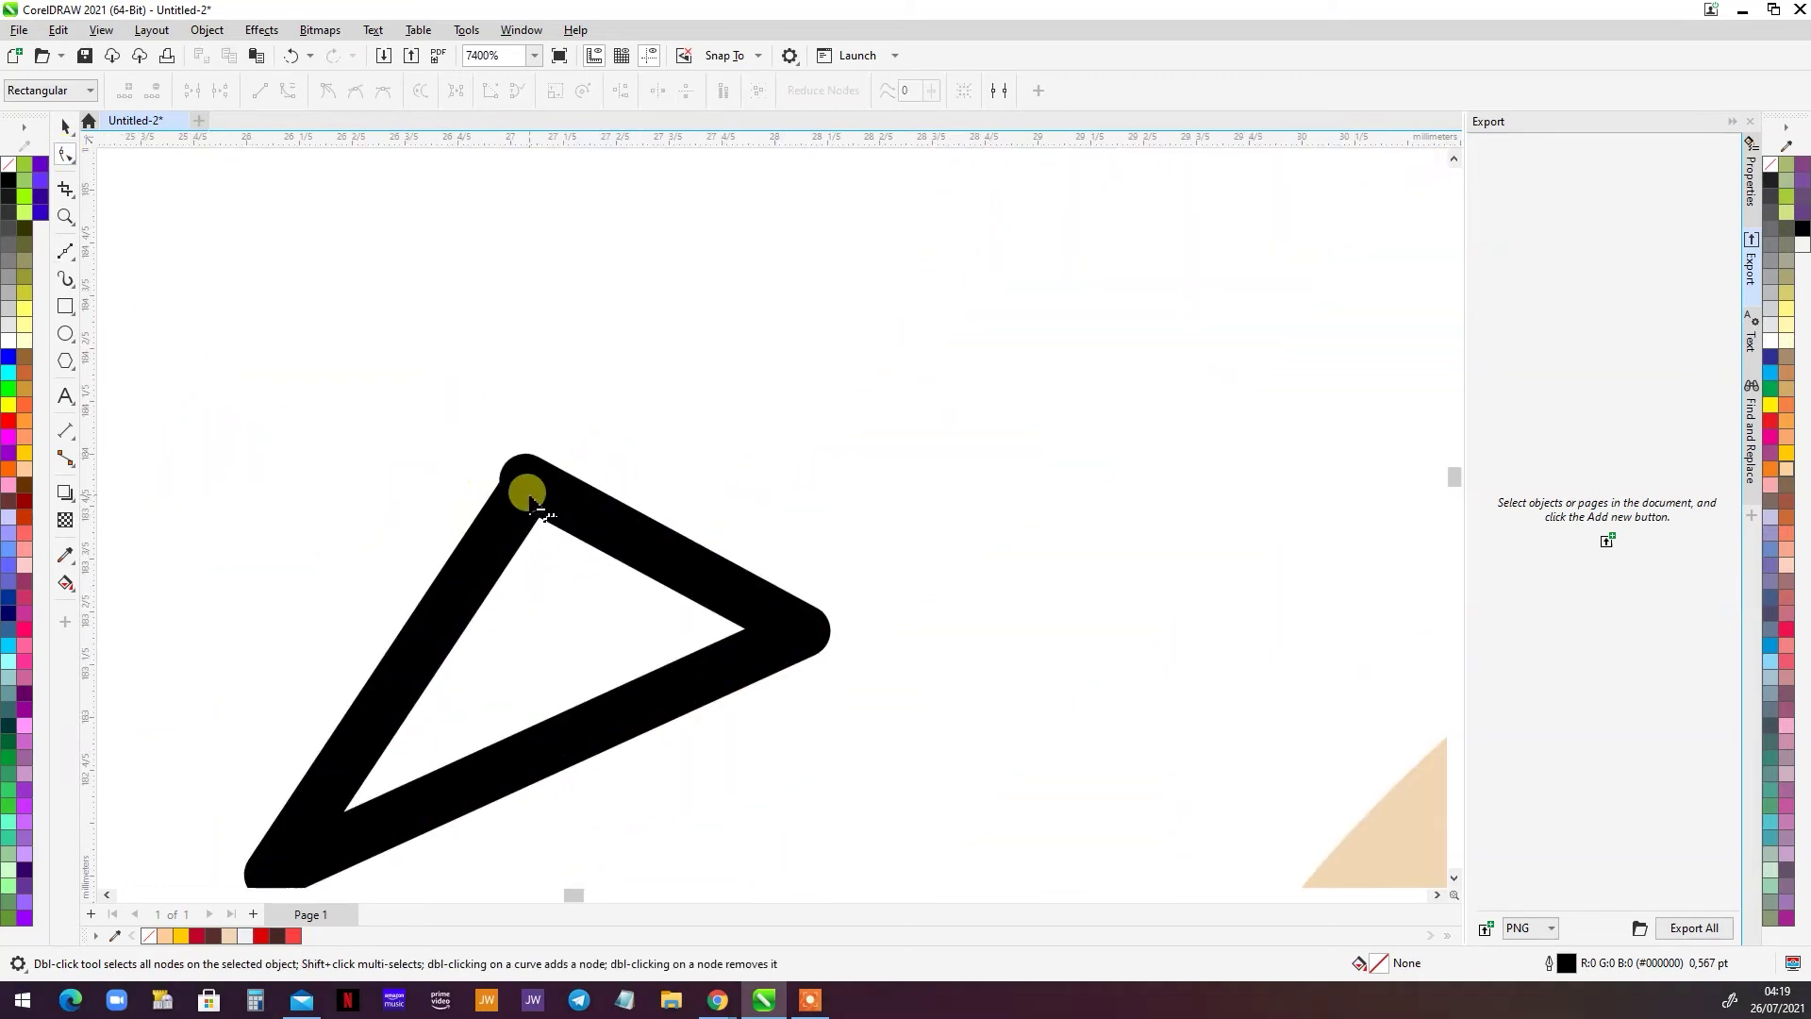
pyautogui.moveTo(526, 484); pyautogui.dragTo(526, 481)
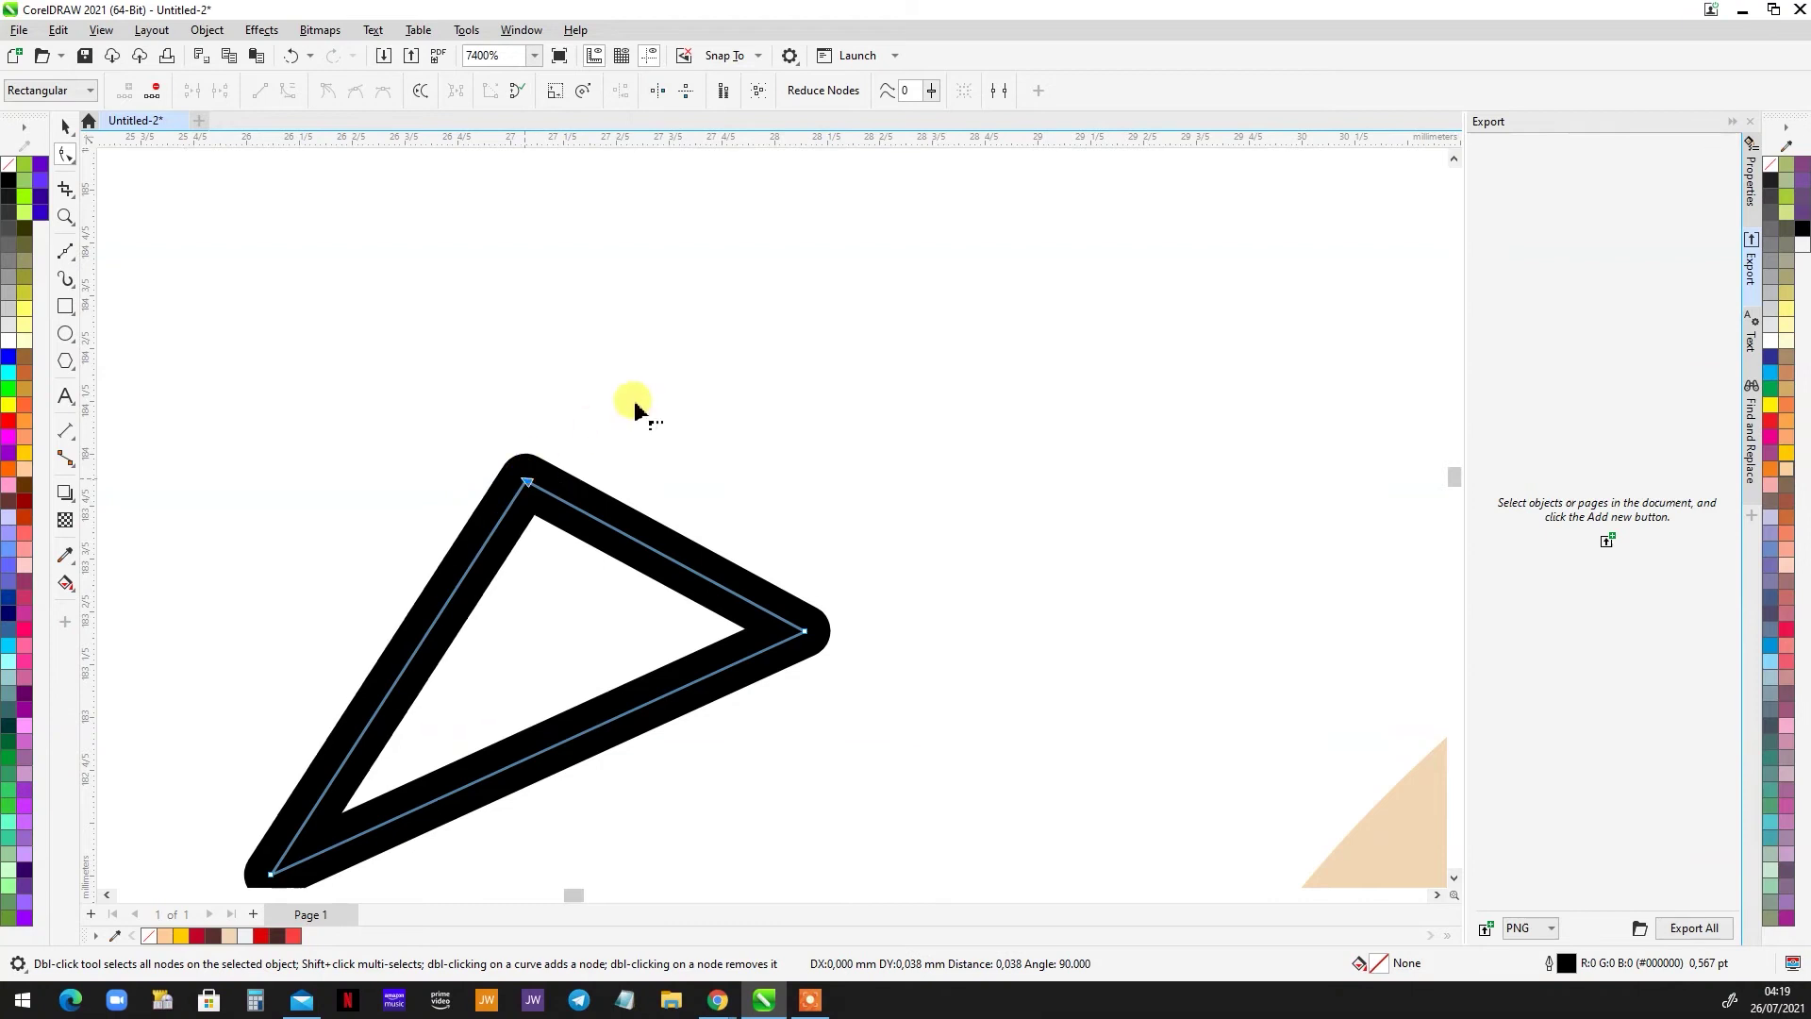
pyautogui.scroll(-1, 634, 408)
pyautogui.scroll(-1, 536, 584)
pyautogui.click(215, 936)
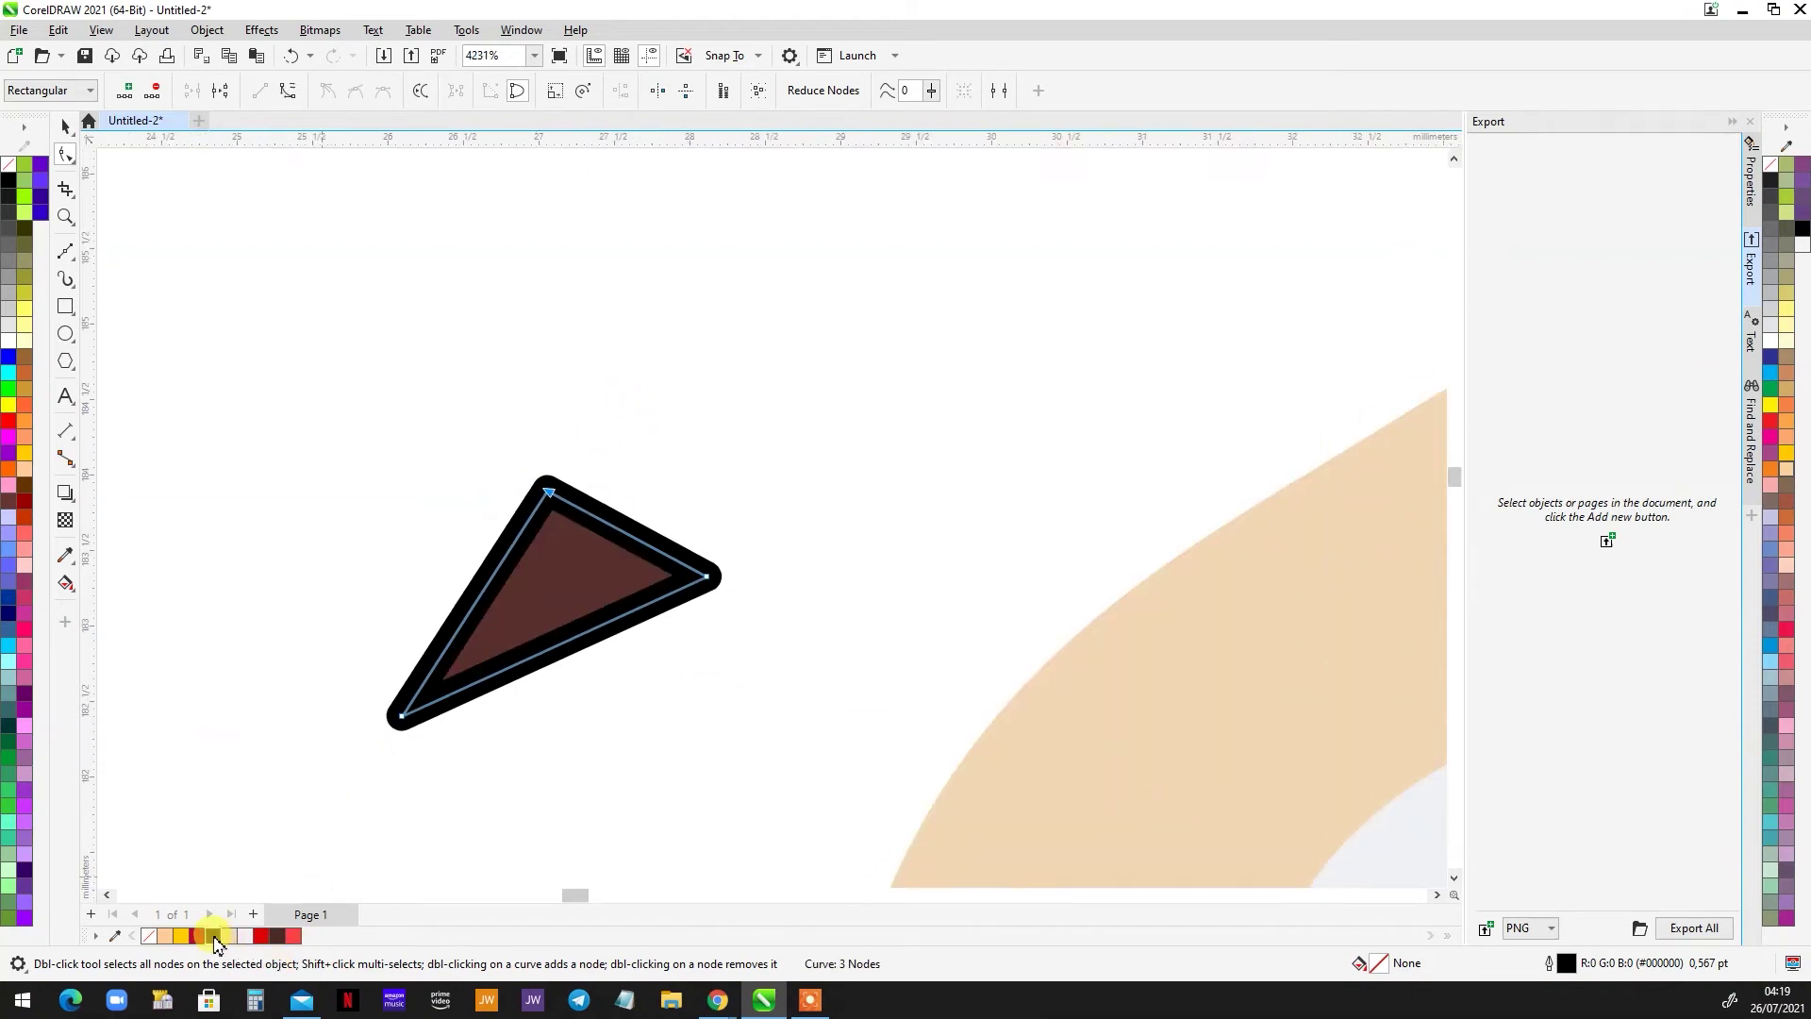
pyautogui.click(65, 127)
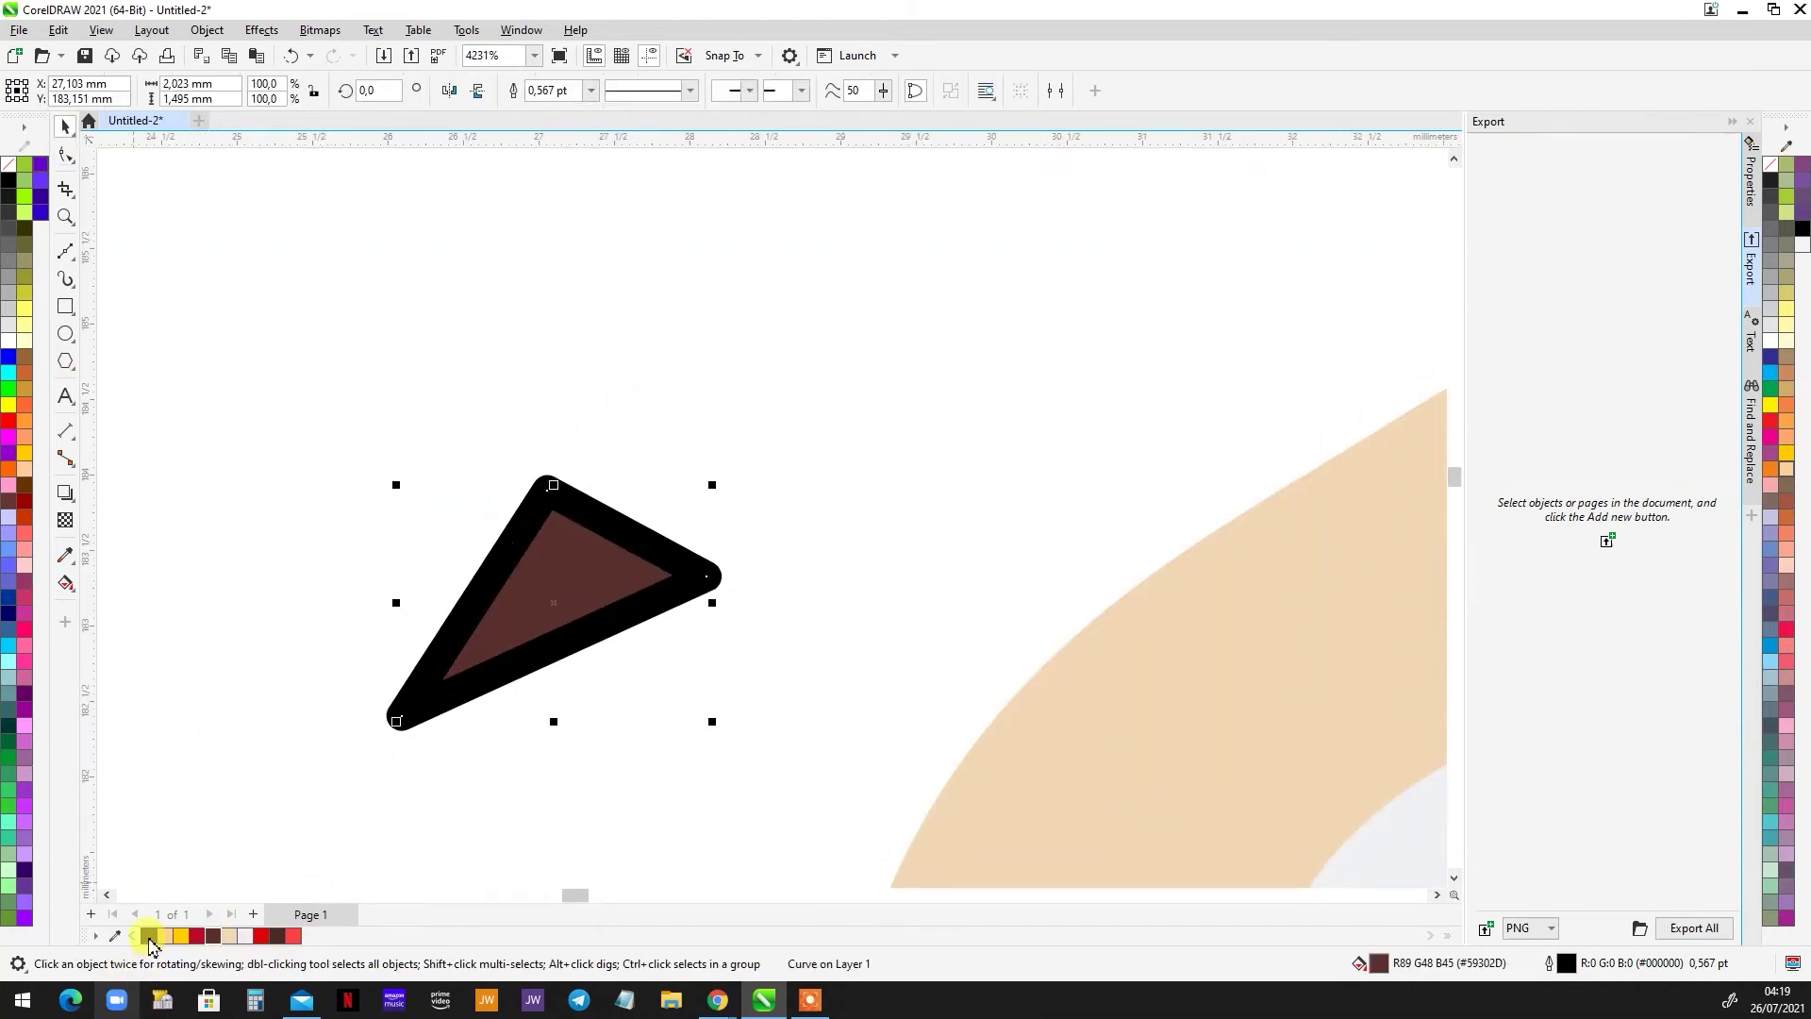
pyautogui.rightClick(151, 936)
pyautogui.scroll(-4, 404, 465)
# Step: Duplicate the shard, add a node to make a four-sided piece, and drop more copies
pyautogui.moveTo(493, 513); pyautogui.dragTo(382, 495)
pyautogui.press('F10')
pyautogui.doubleClick(456, 583)
pyautogui.click(302, 592)
pyautogui.click(65, 126)
pyautogui.click(525, 485)
pyautogui.scroll(-3, 386, 441)
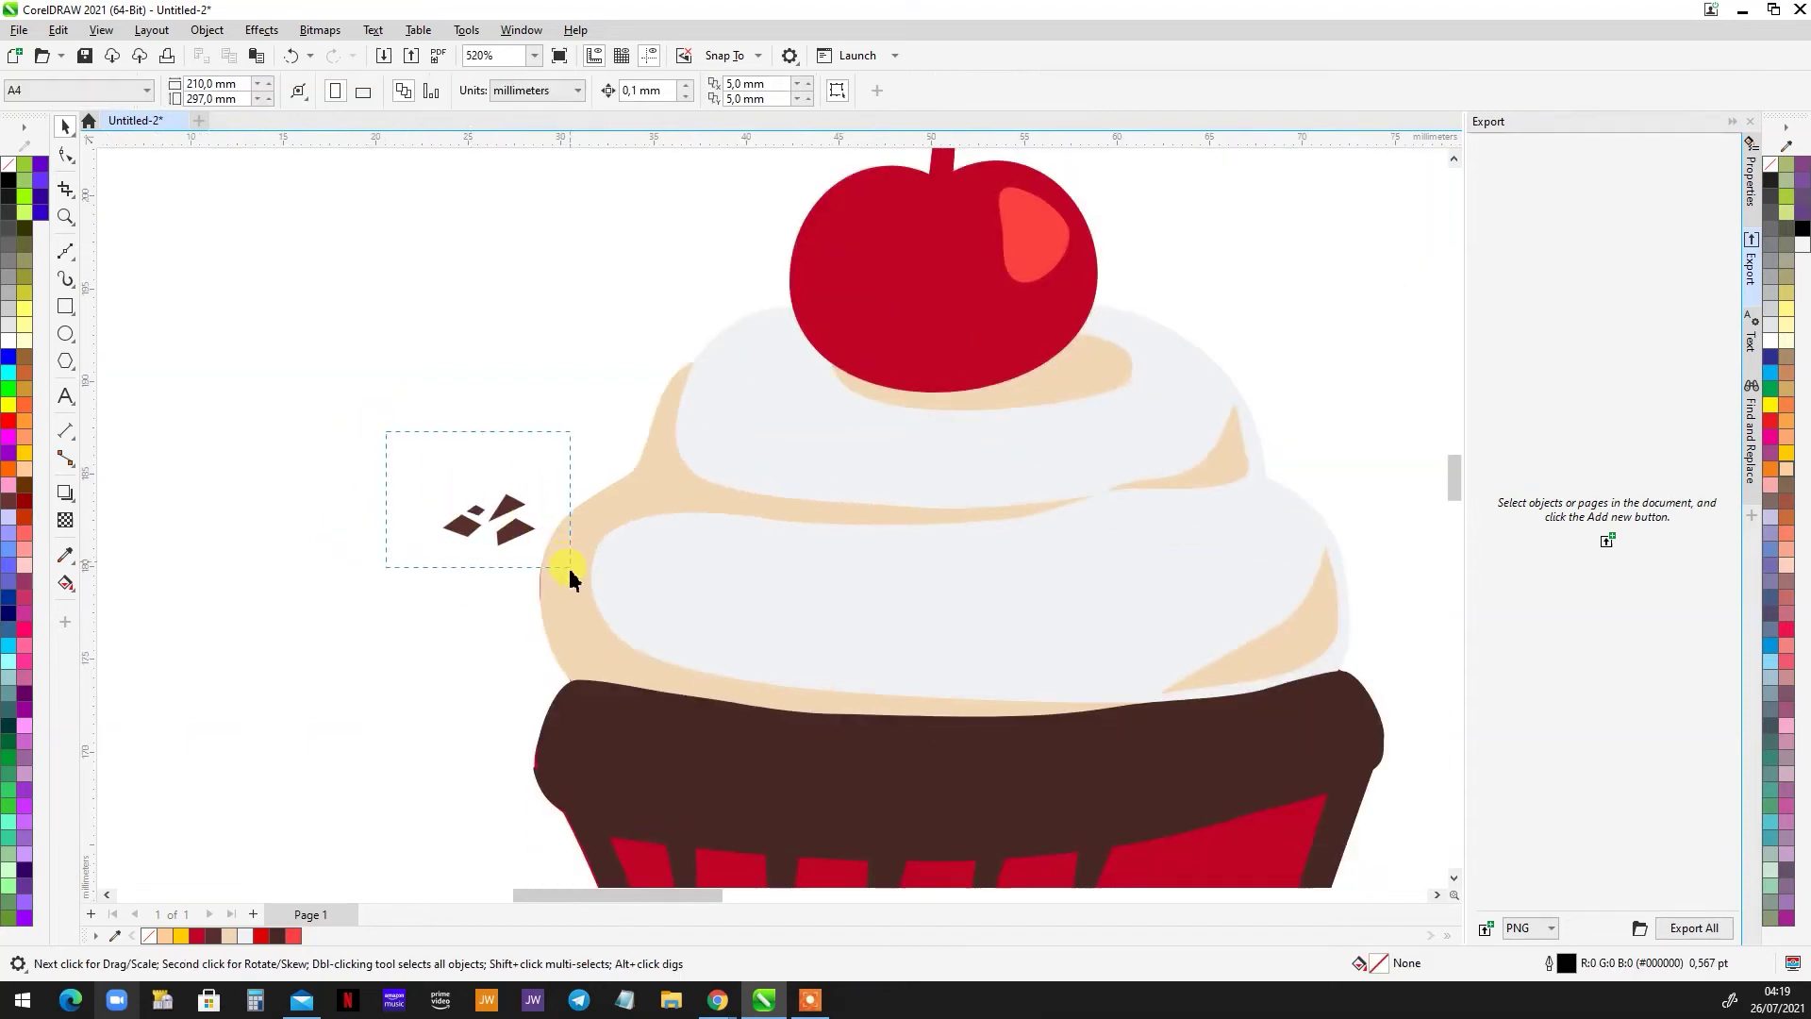
# Step: Group the four chocolate pieces and place the cluster on the frosting
pyautogui.moveTo(569, 564); pyautogui.dragTo(699, 518)
pyautogui.hotkey('ctrl', 'g')
pyautogui.moveTo(355, 465); pyautogui.dragTo(779, 606)
# Step: Drop chocolate cluster copies on the upper frosting near the cherry and adjust one piece
pyautogui.moveTo(698, 556); pyautogui.dragTo(1221, 398)
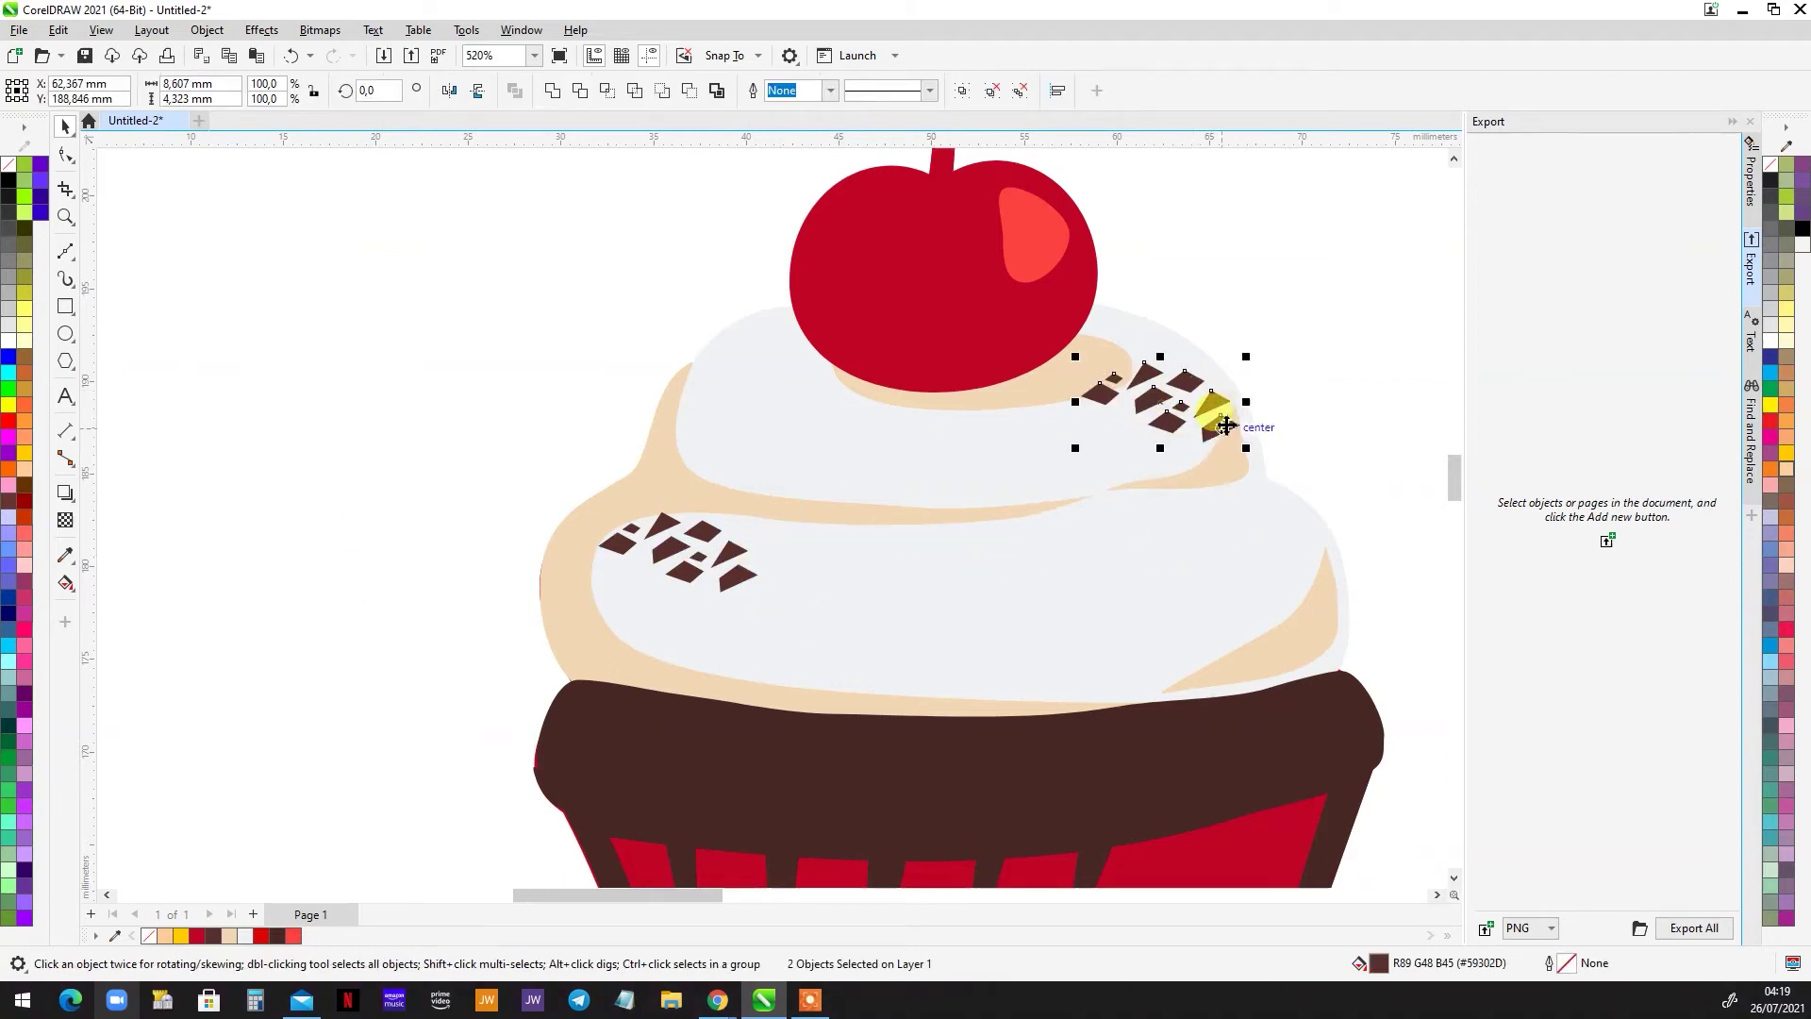
pyautogui.keyDown('ctrl'); pyautogui.click(1226, 426); pyautogui.keyUp('ctrl')
pyautogui.moveTo(1215, 435); pyautogui.dragTo(1226, 530)
pyautogui.click(1168, 426)
pyautogui.click(449, 436)
pyautogui.scroll(-6, 566, 495)
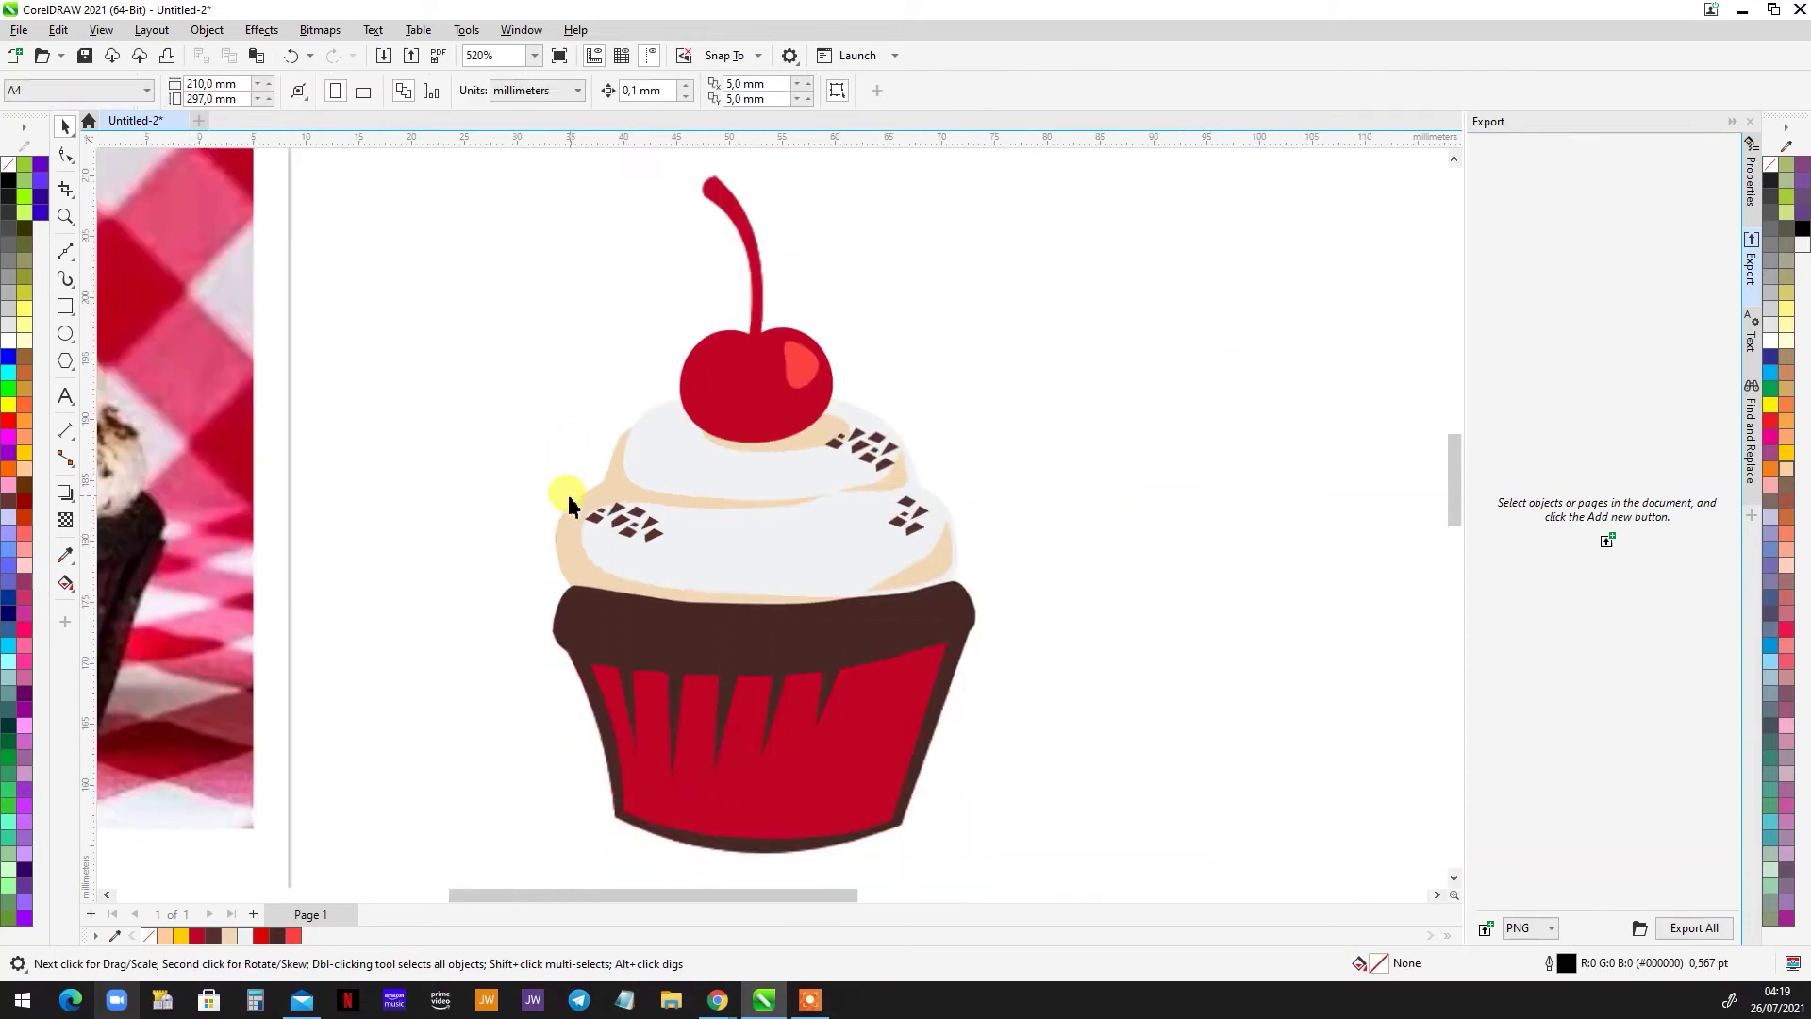
pyautogui.scroll(3, 626, 507)
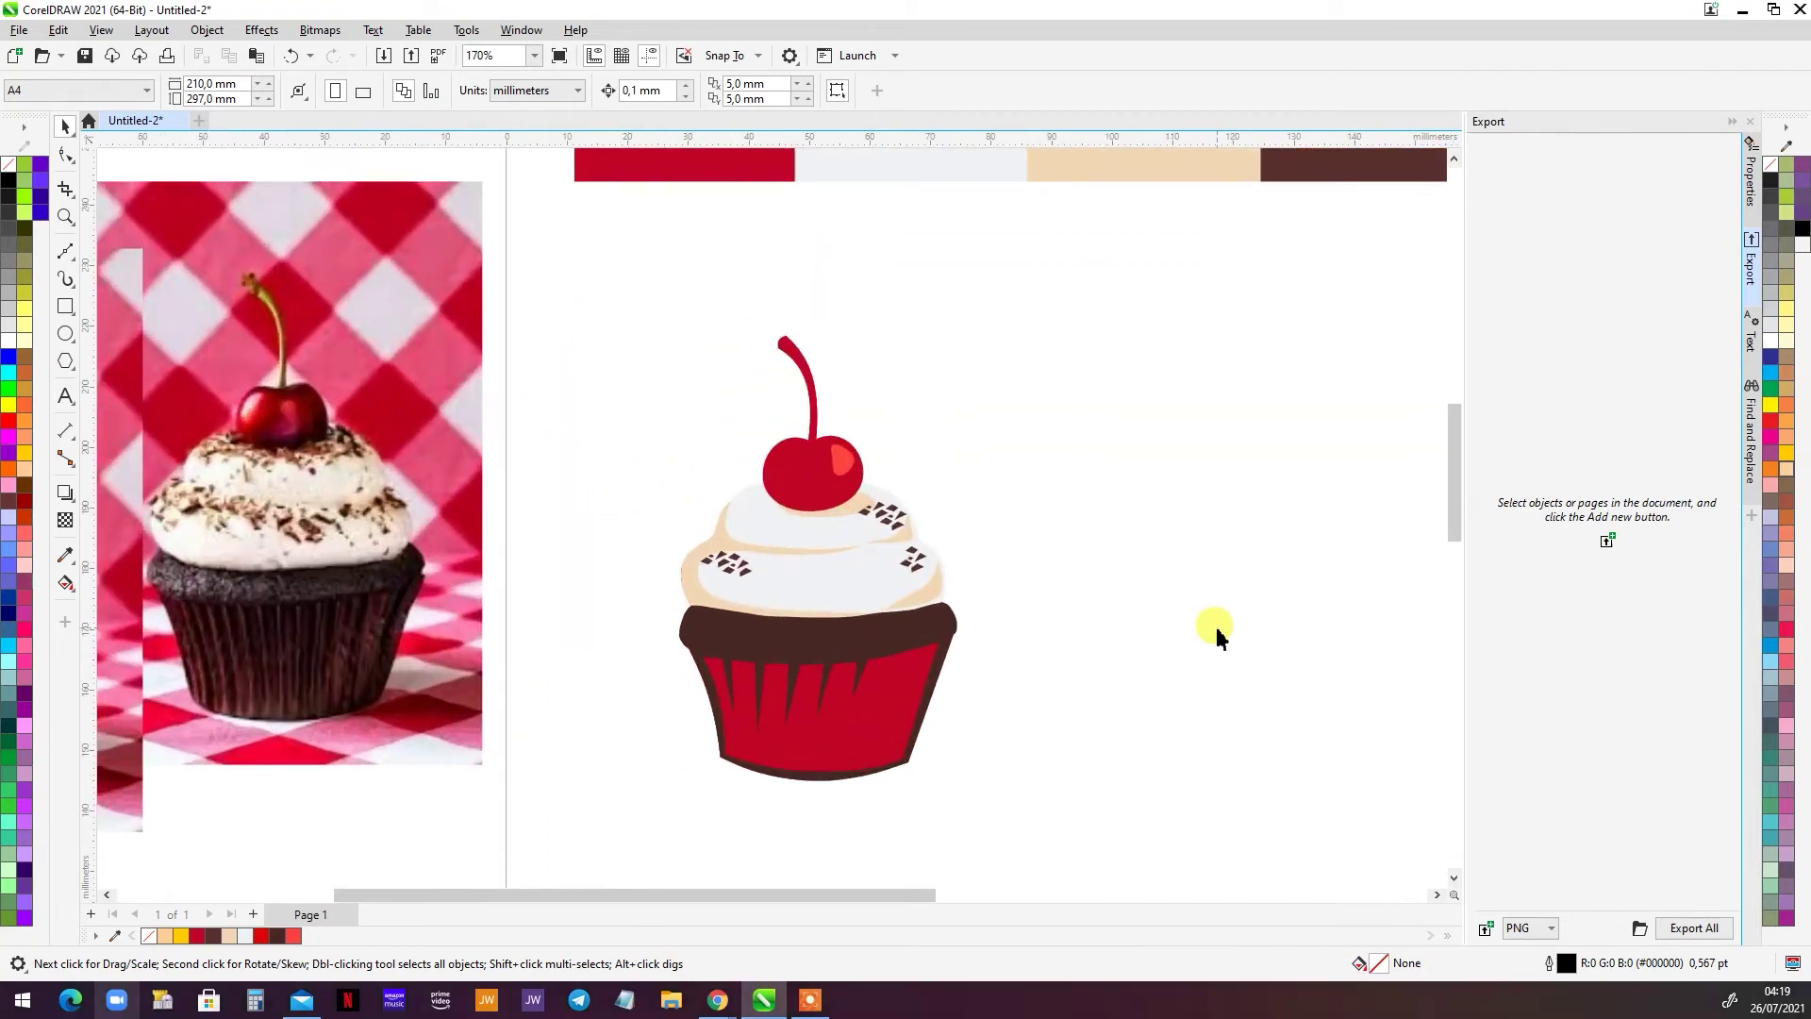
# Step: Delete the left and remaining cupcake photos, then select the cupcake's dark brown band
pyautogui.scroll(-1, 1217, 633)
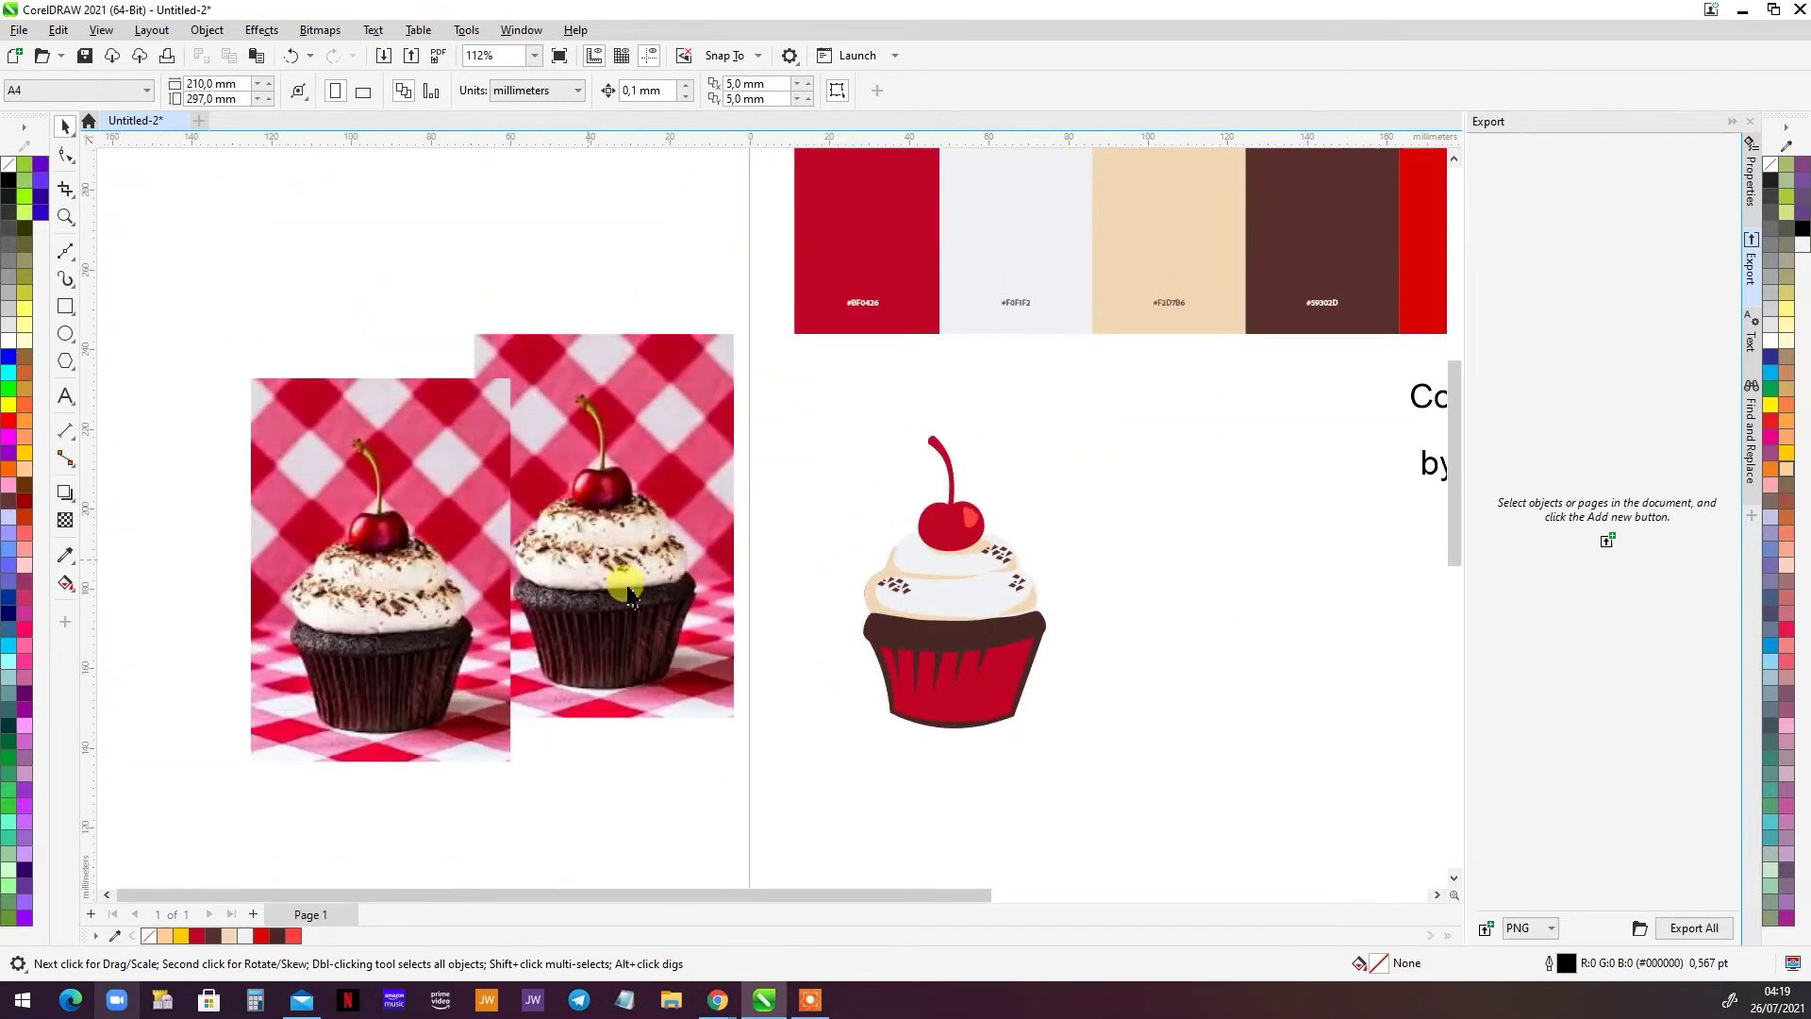
pyautogui.click(432, 558)
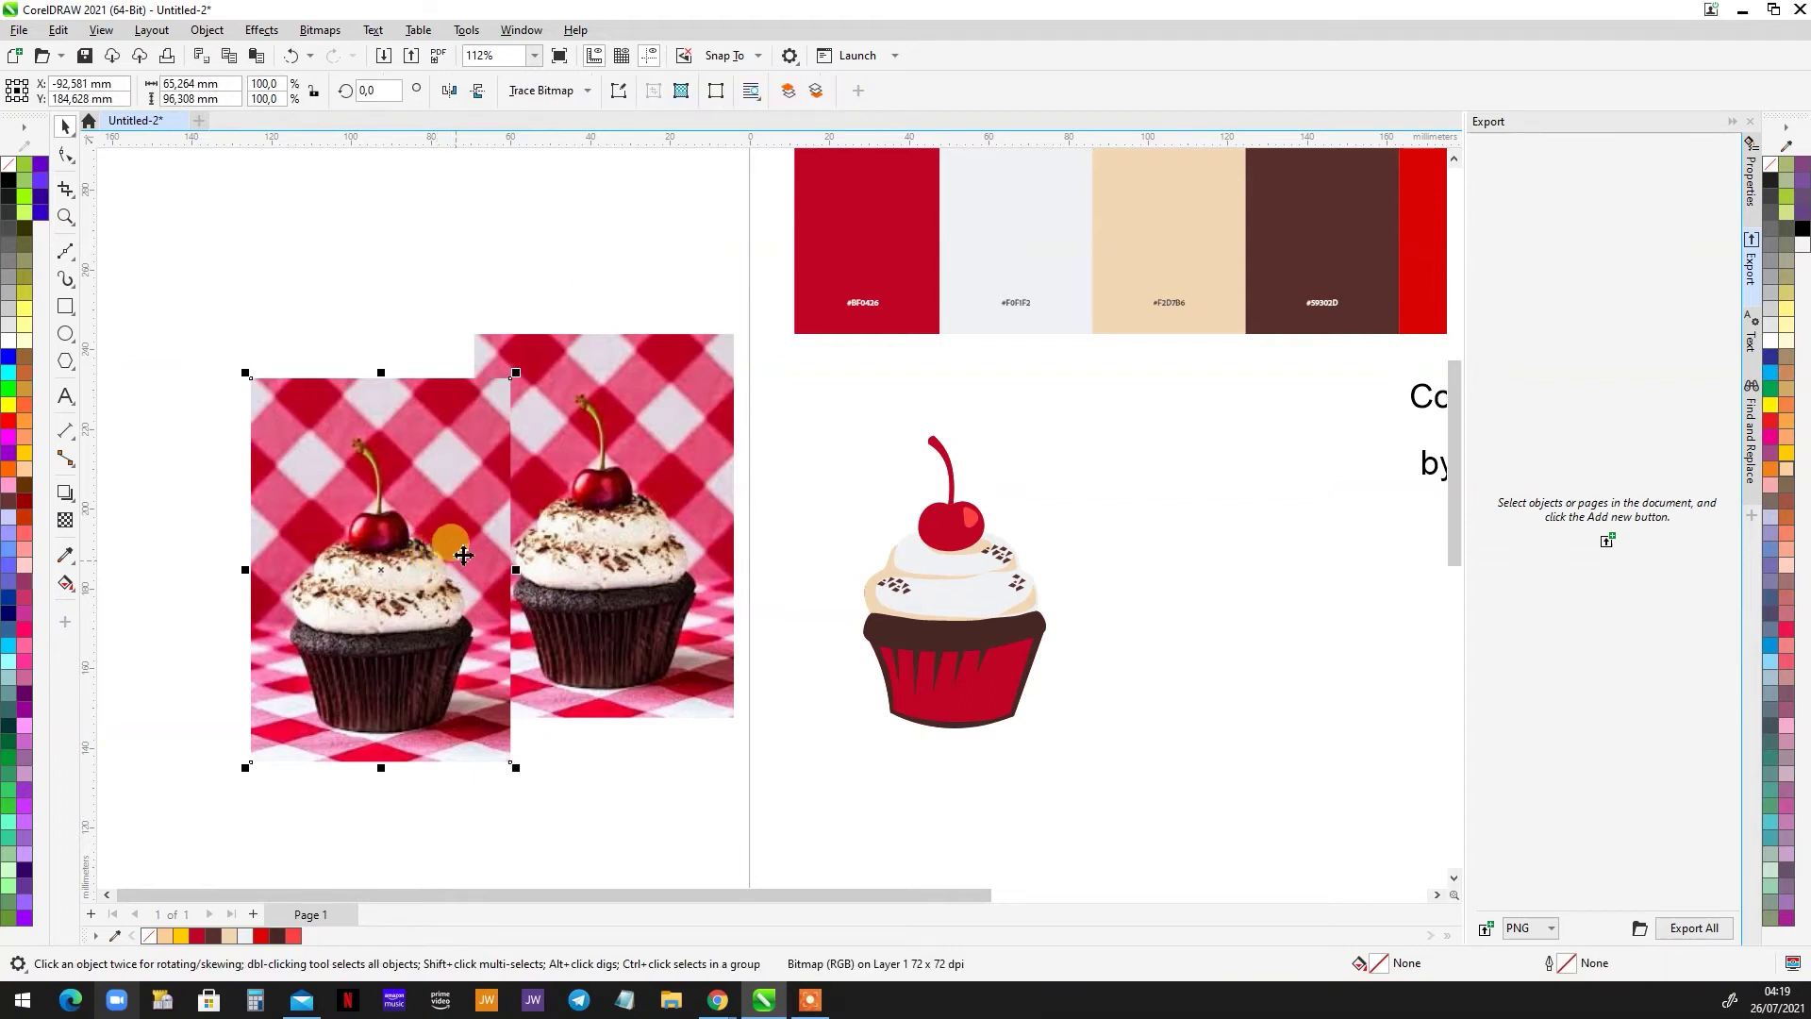
pyautogui.press('Delete')
pyautogui.click(654, 692)
pyautogui.press('Delete')
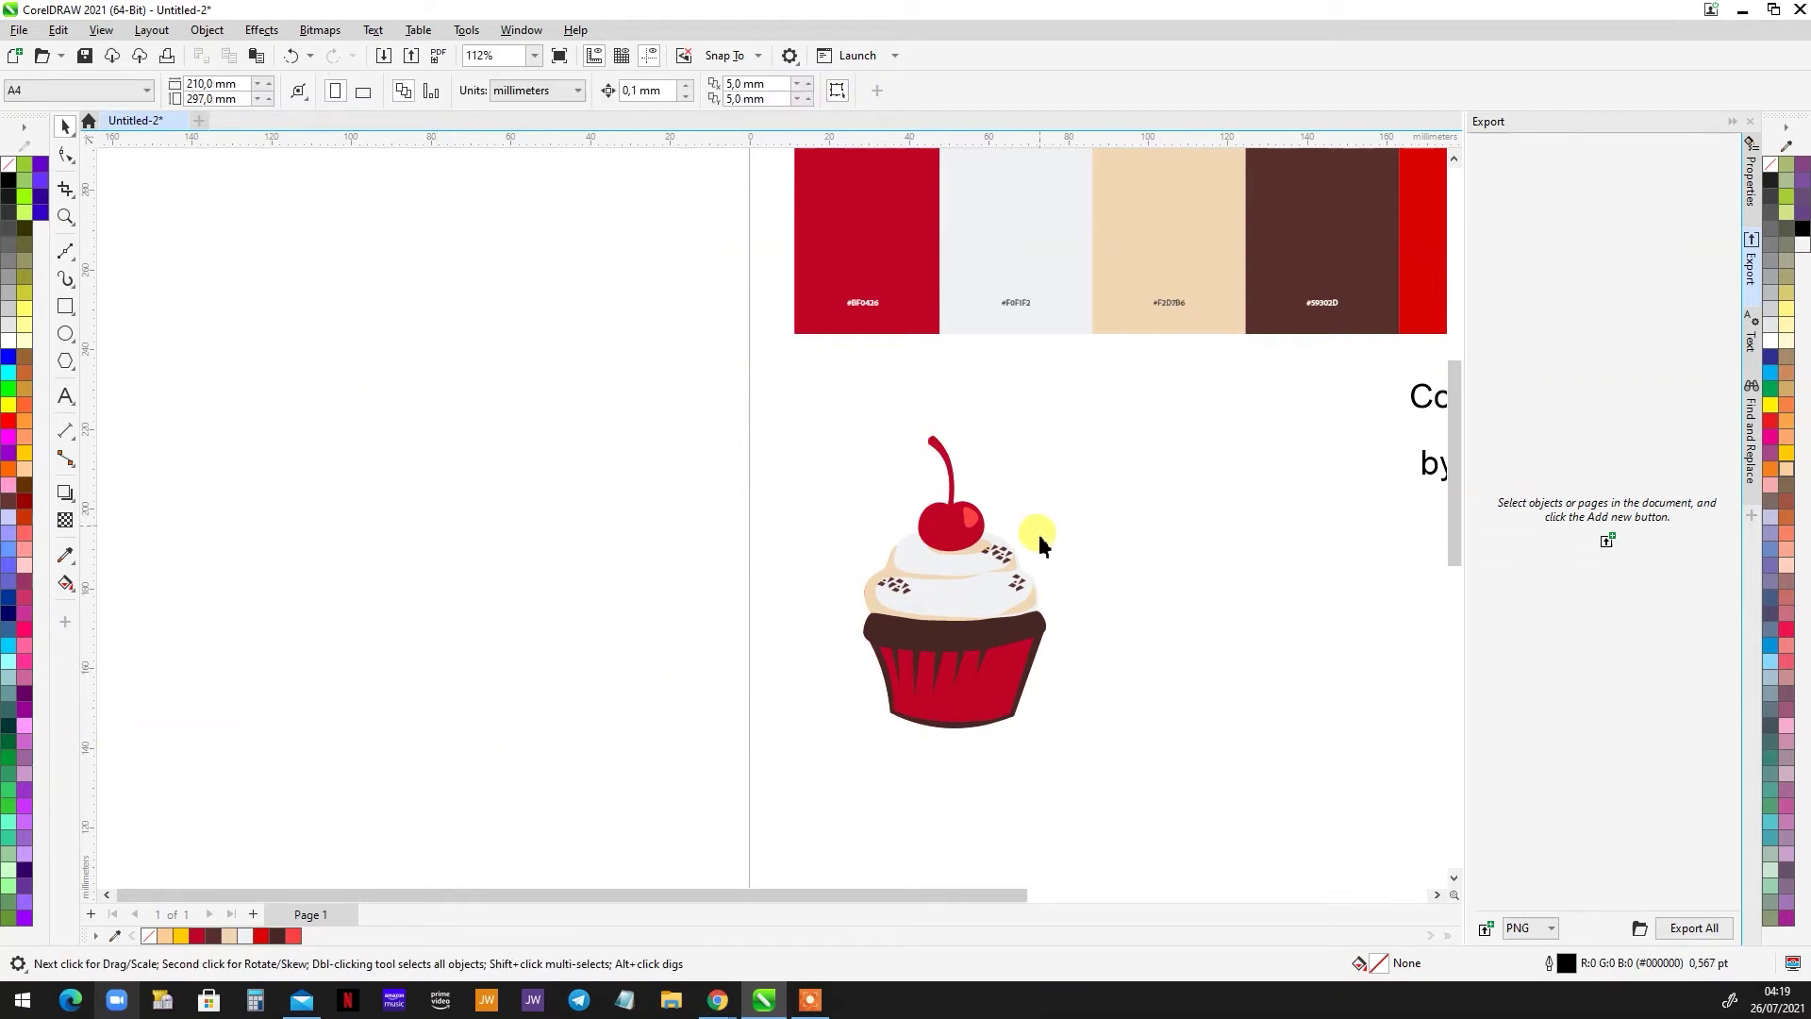
pyautogui.scroll(1, 1026, 641)
pyautogui.click(1049, 633)
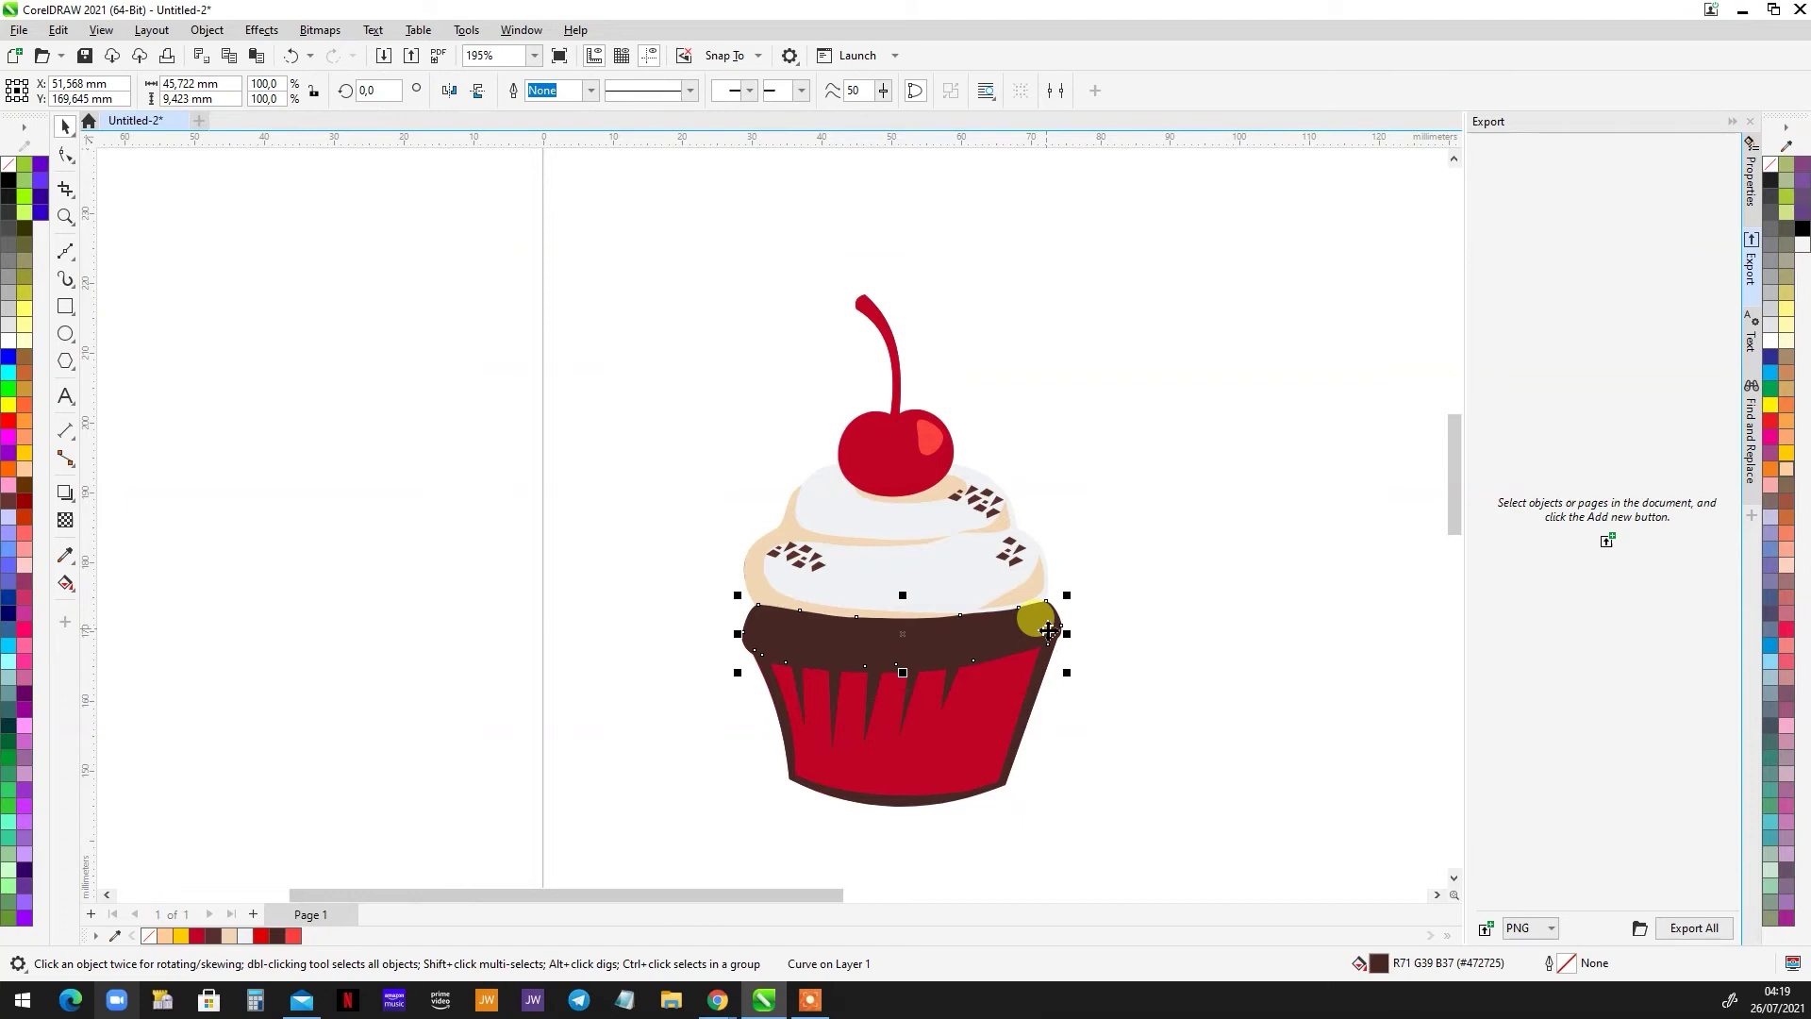
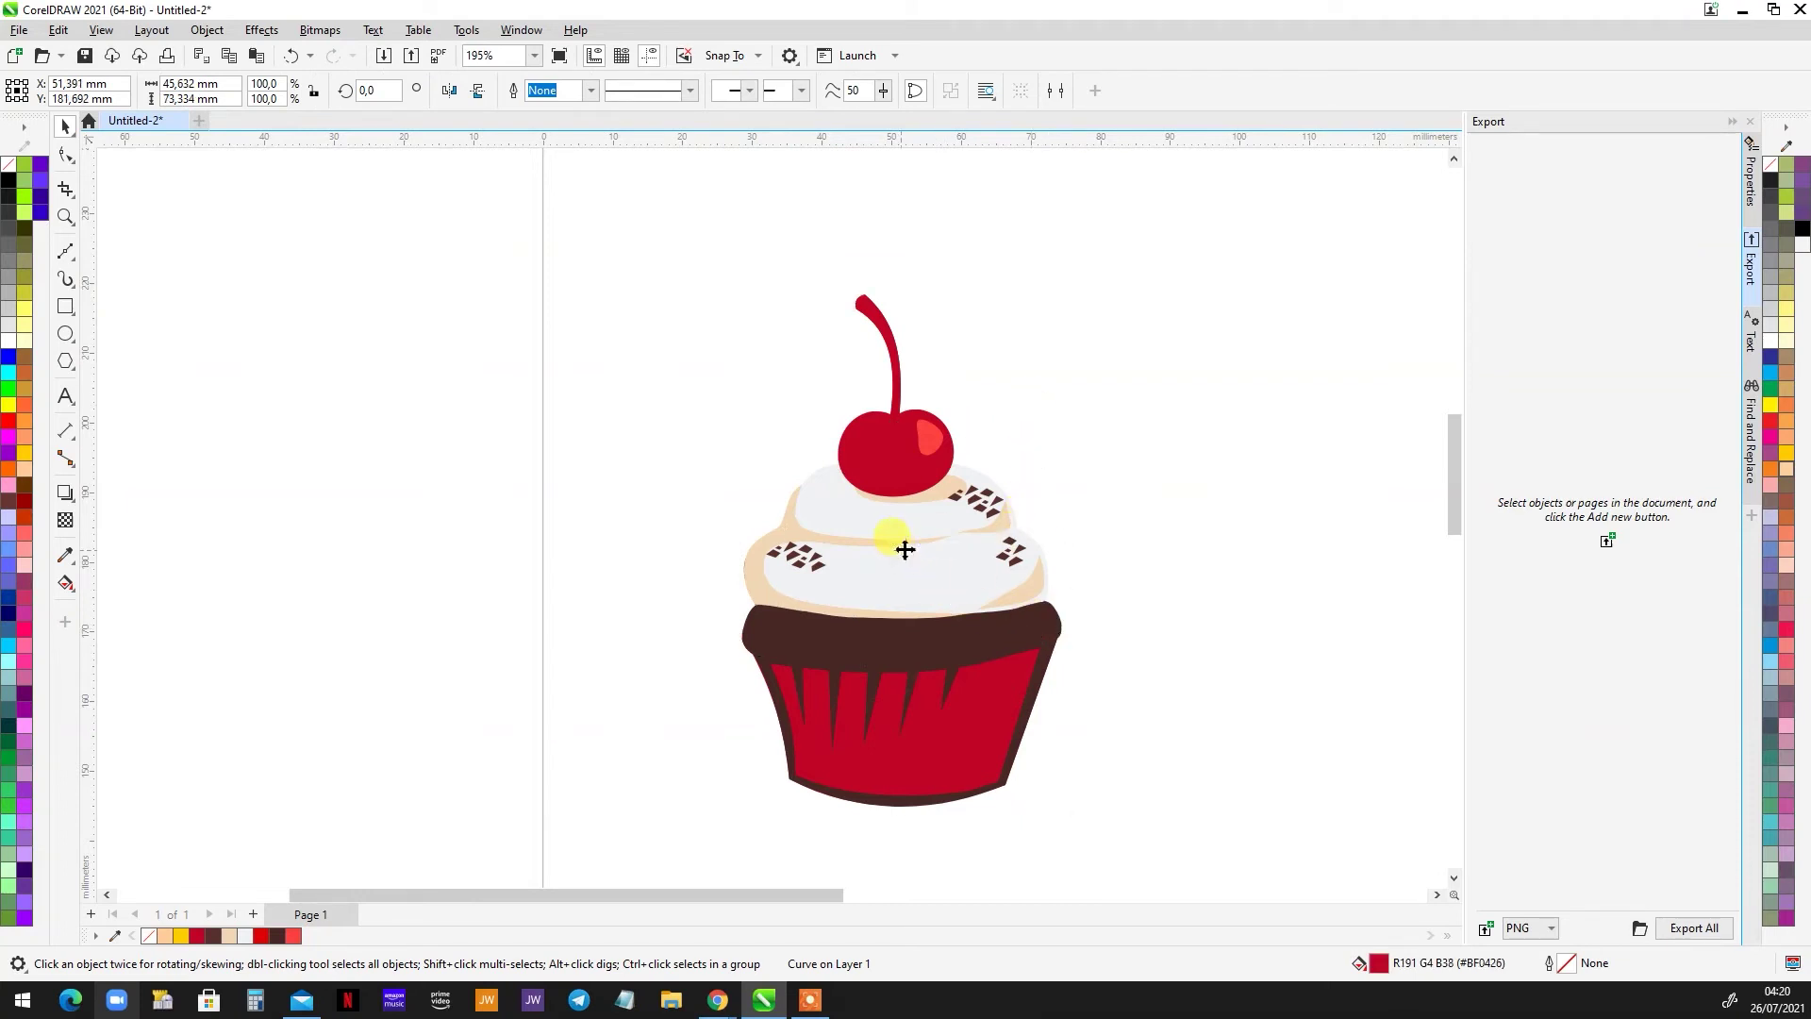
# Step: Place the red cupcake silhouette beside the full-colour cupcake and move both left off the page
pyautogui.moveTo(905, 550); pyautogui.dragTo(337, 524)
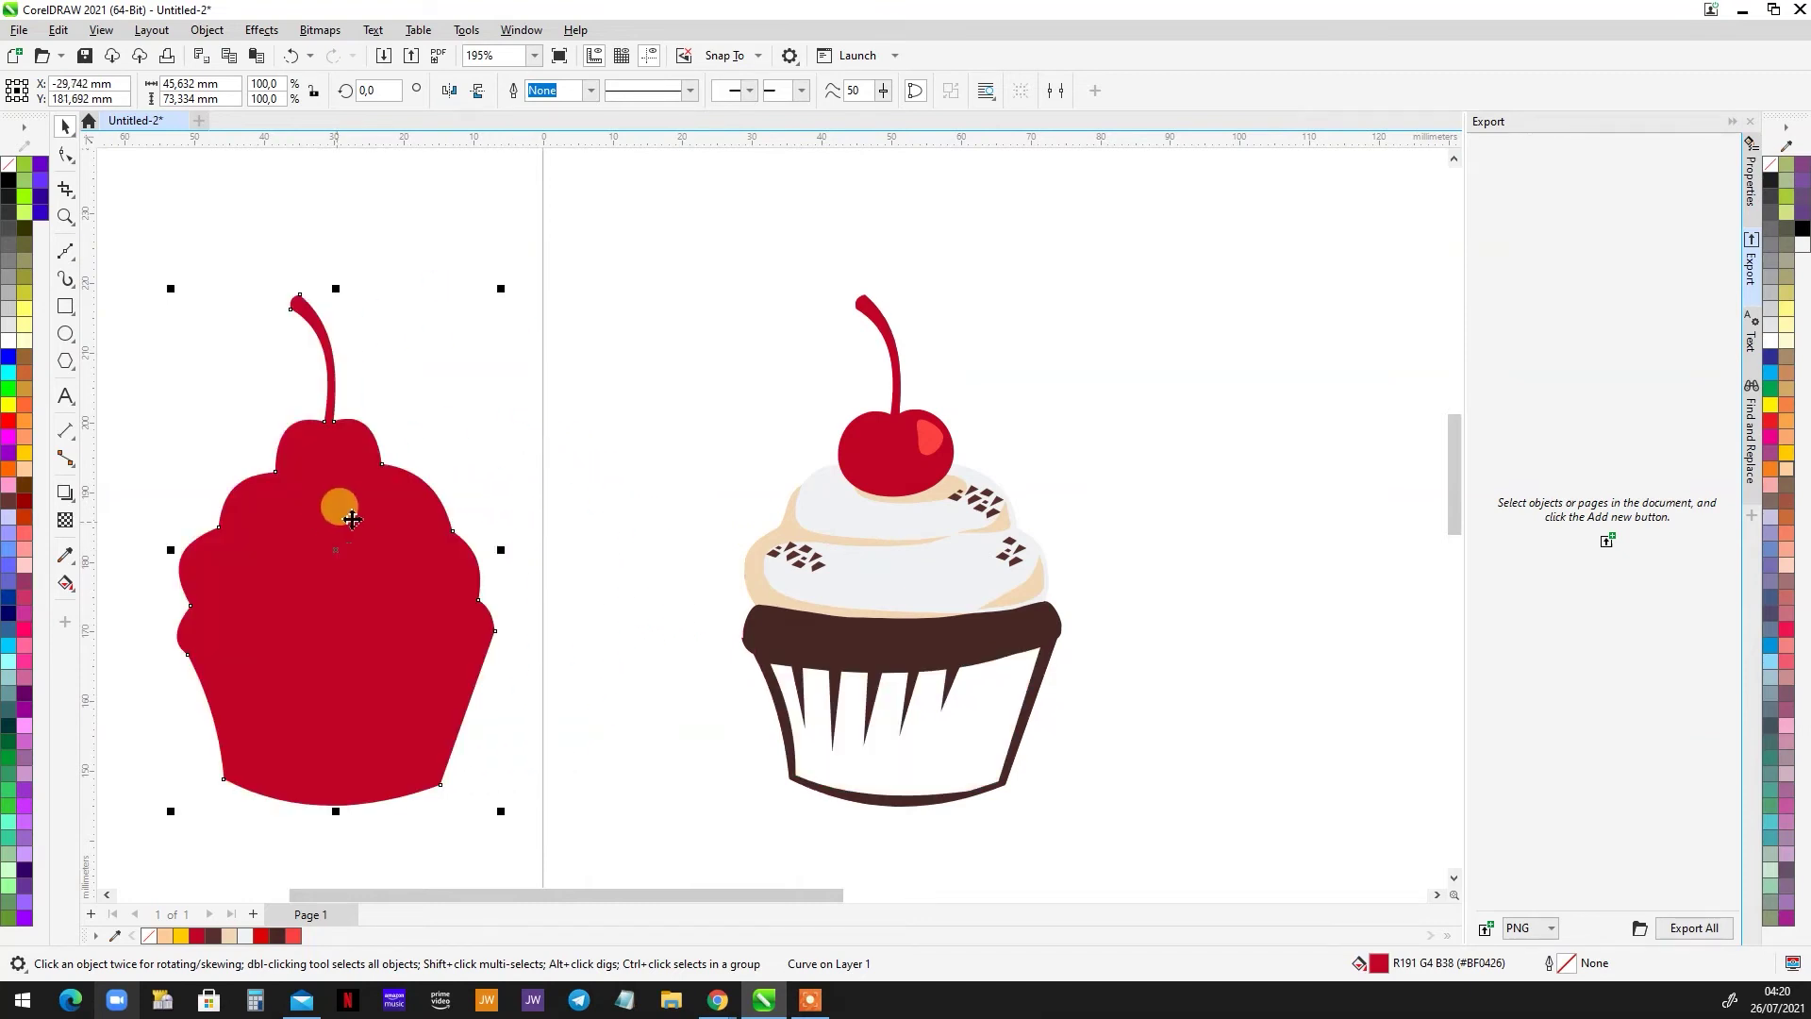
pyautogui.hotkey('ctrl', 'z')
pyautogui.moveTo(905, 538); pyautogui.dragTo(502, 565)
pyautogui.click(651, 456)
pyautogui.scroll(-4, 466, 459)
pyautogui.moveTo(281, 346); pyautogui.dragTo(836, 742)
pyautogui.moveTo(642, 529); pyautogui.dragTo(419, 444)
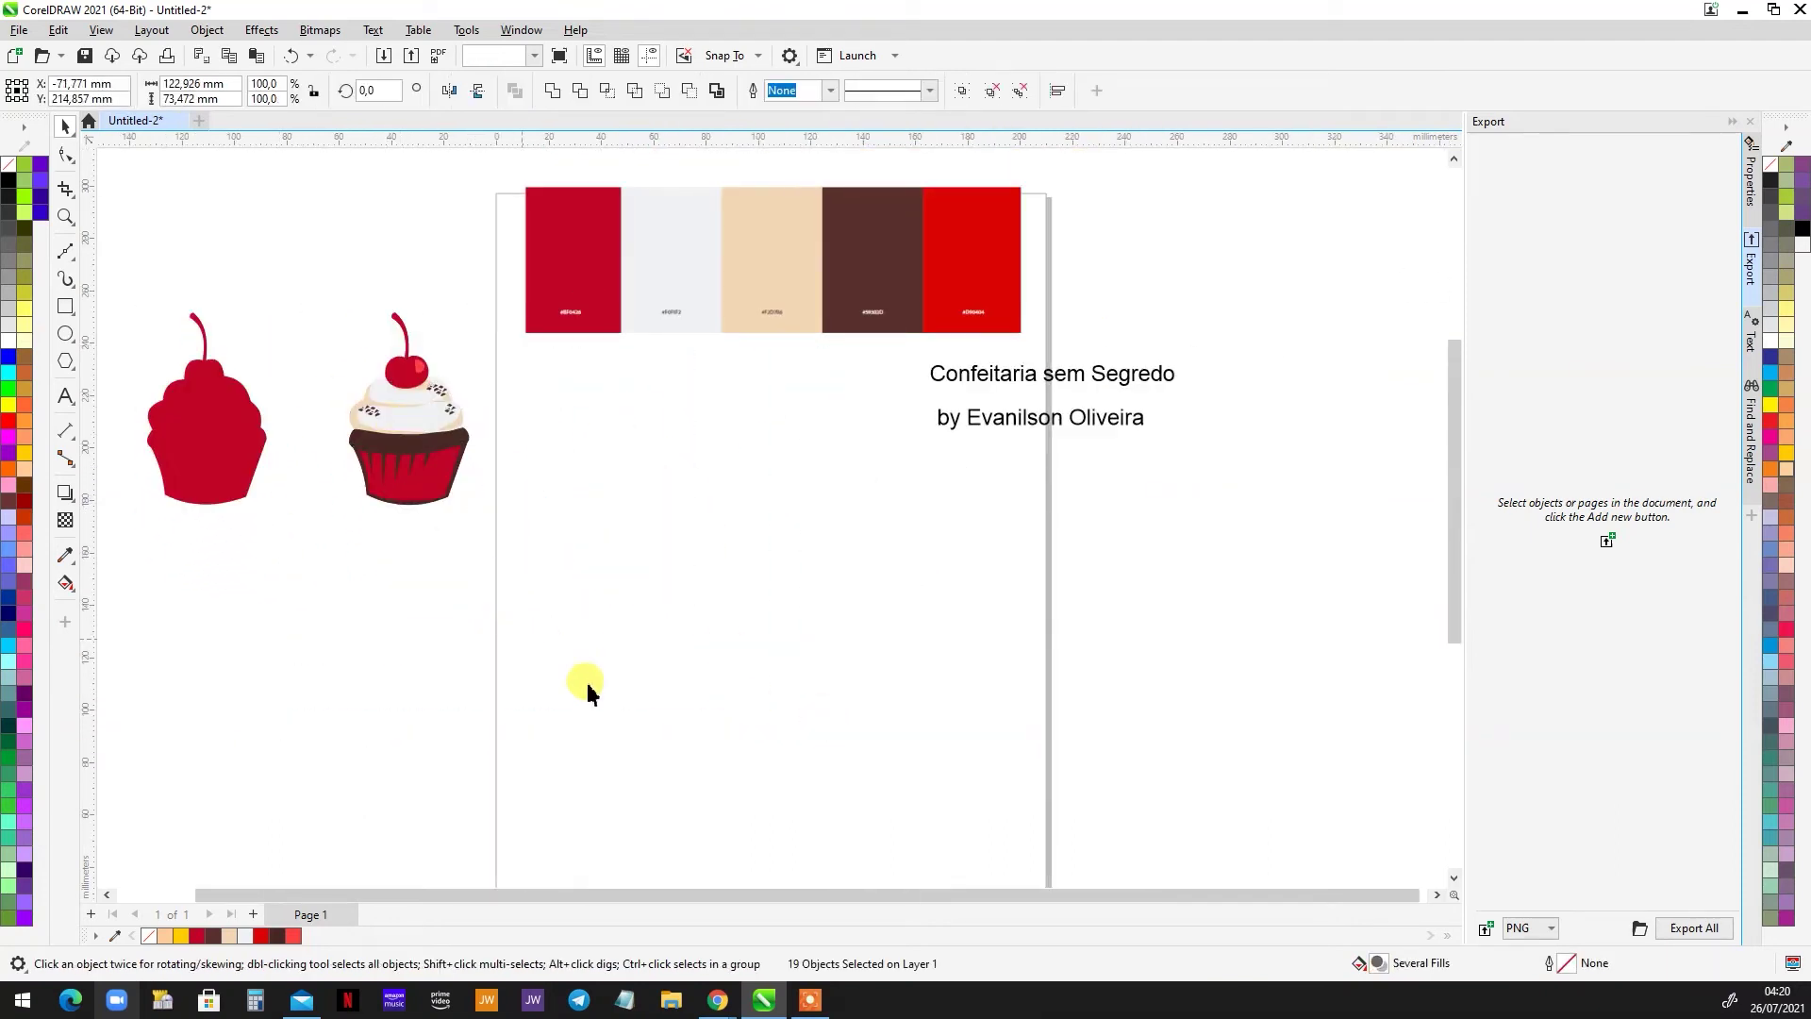
pyautogui.click(586, 693)
# Step: Move the Confeitaria sem Segredo title below the byline and enlarge it to about 38 pt
pyautogui.moveTo(1010, 374); pyautogui.dragTo(695, 481)
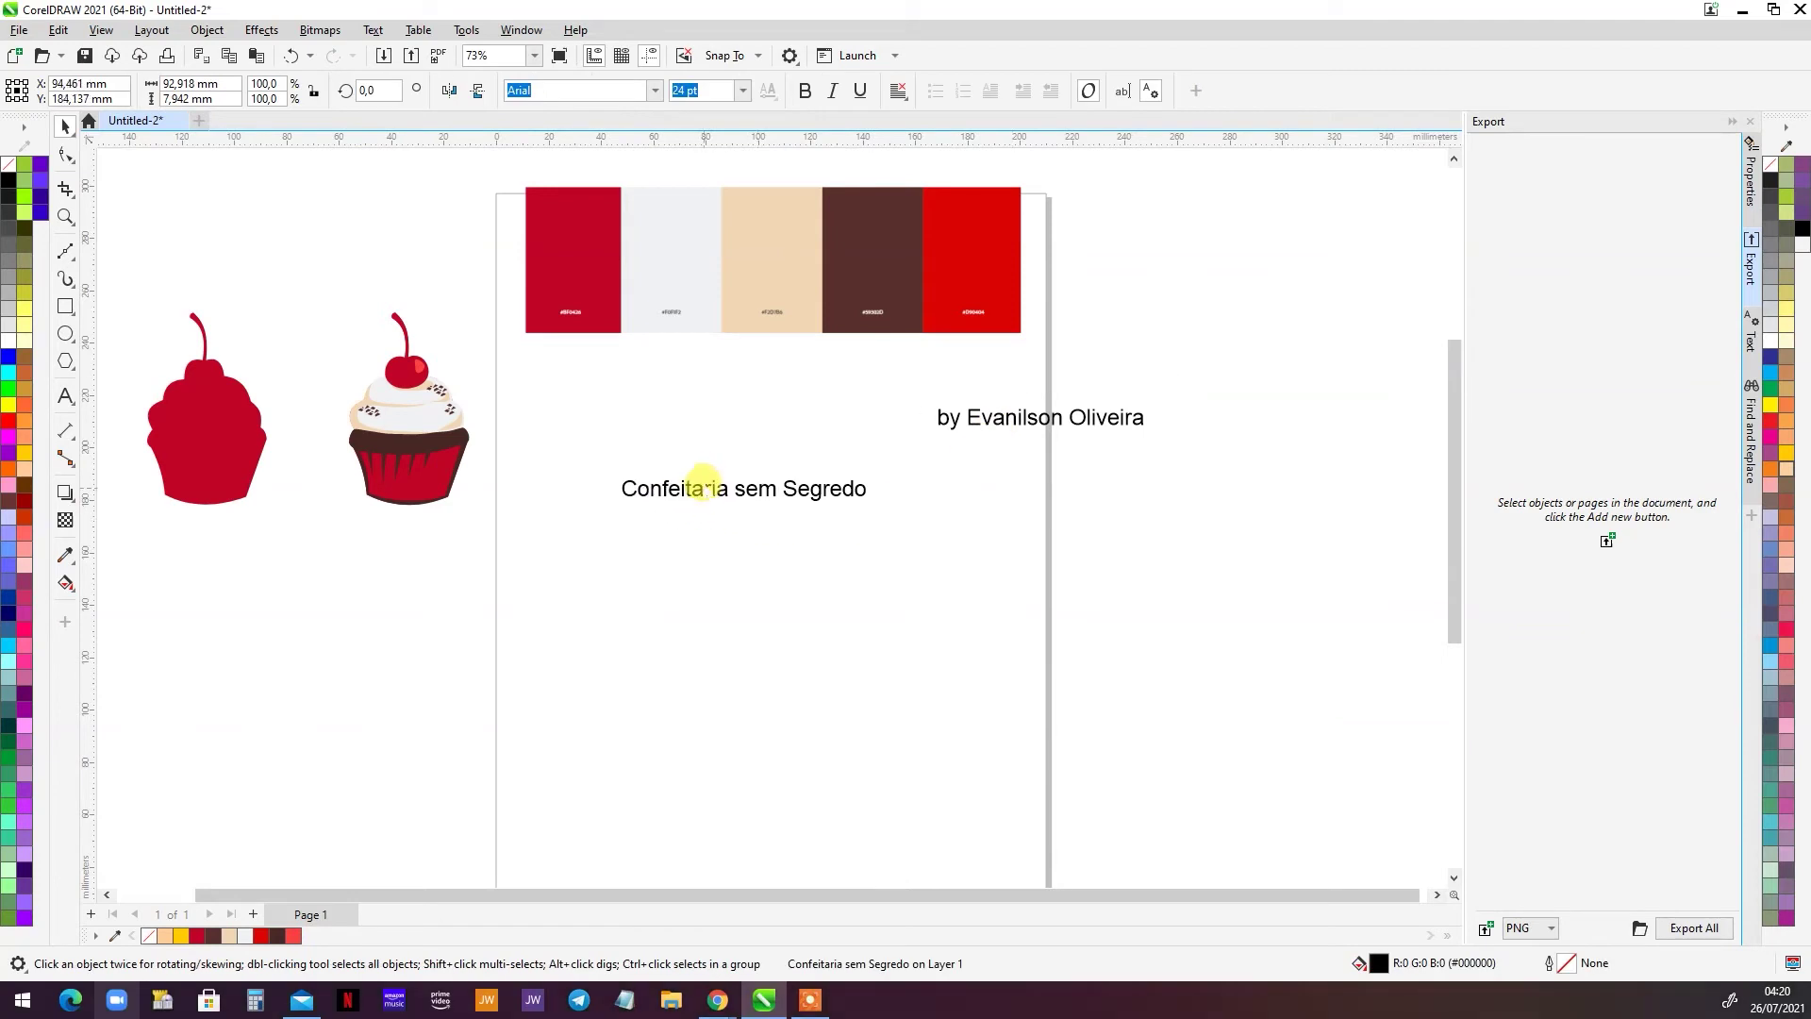
pyautogui.scroll(3, 829, 465)
pyautogui.scroll(-3, 819, 488)
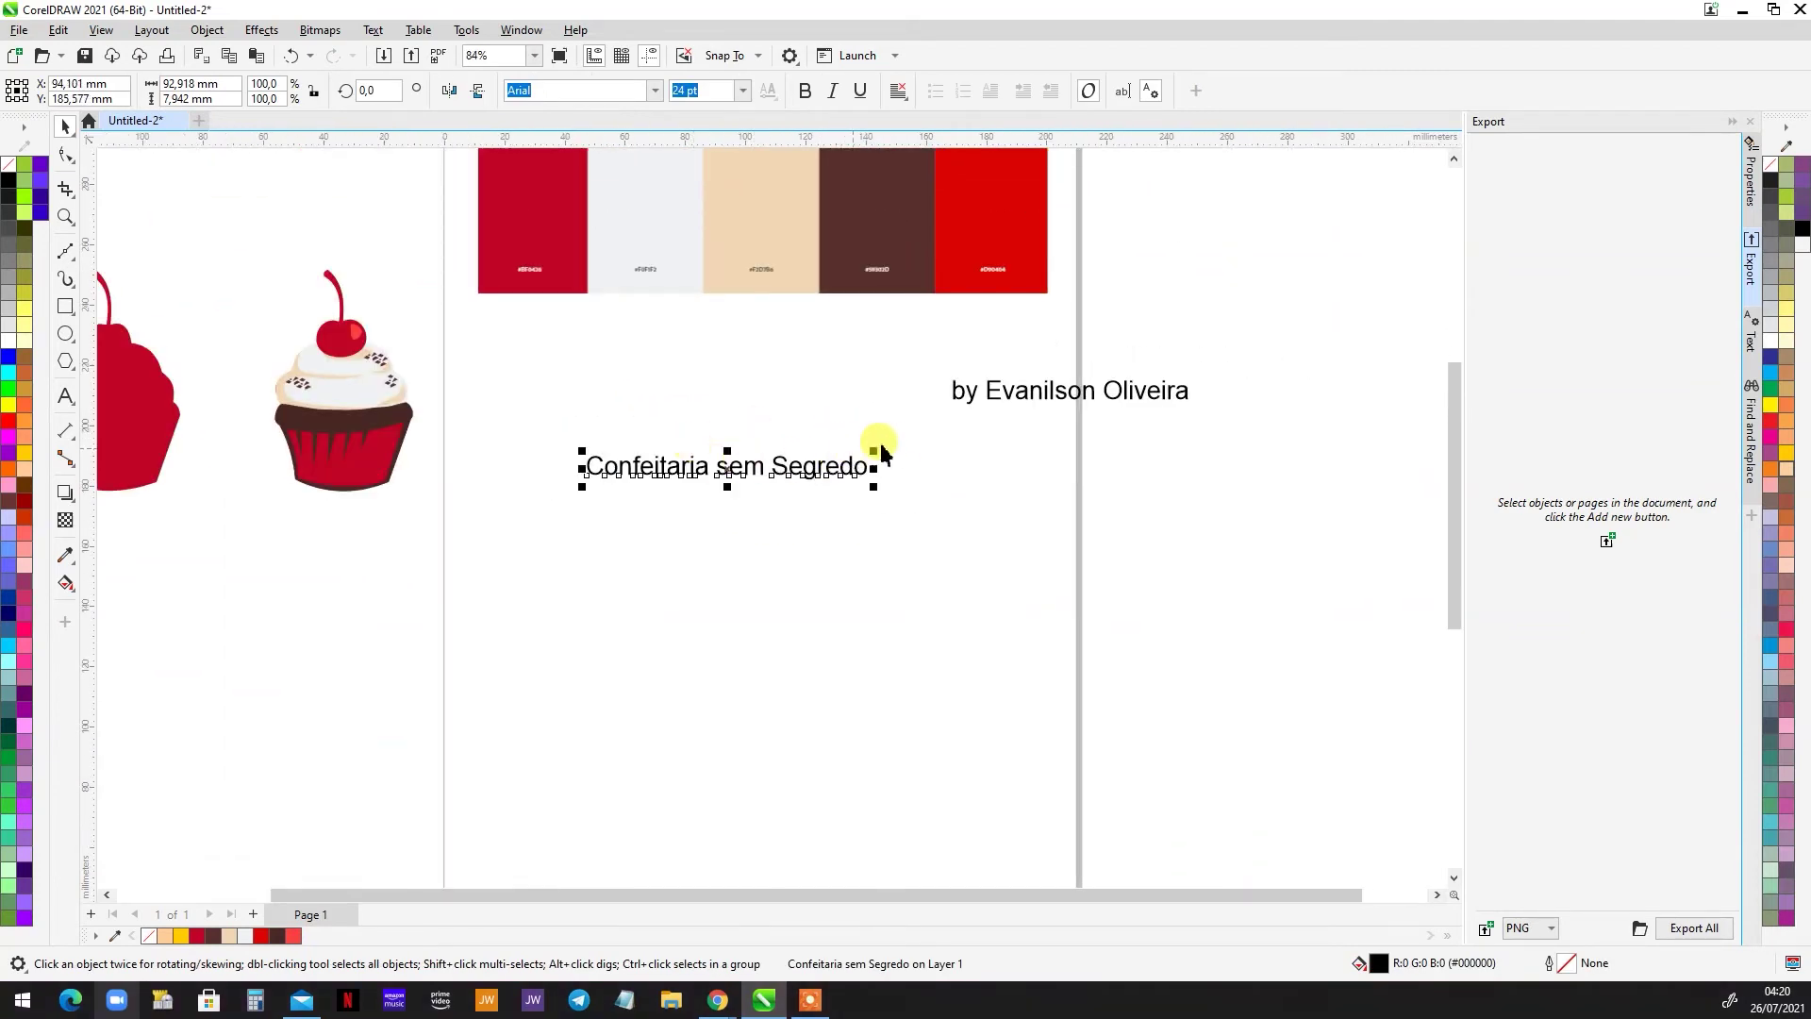
pyautogui.moveTo(874, 451); pyautogui.dragTo(1037, 431)
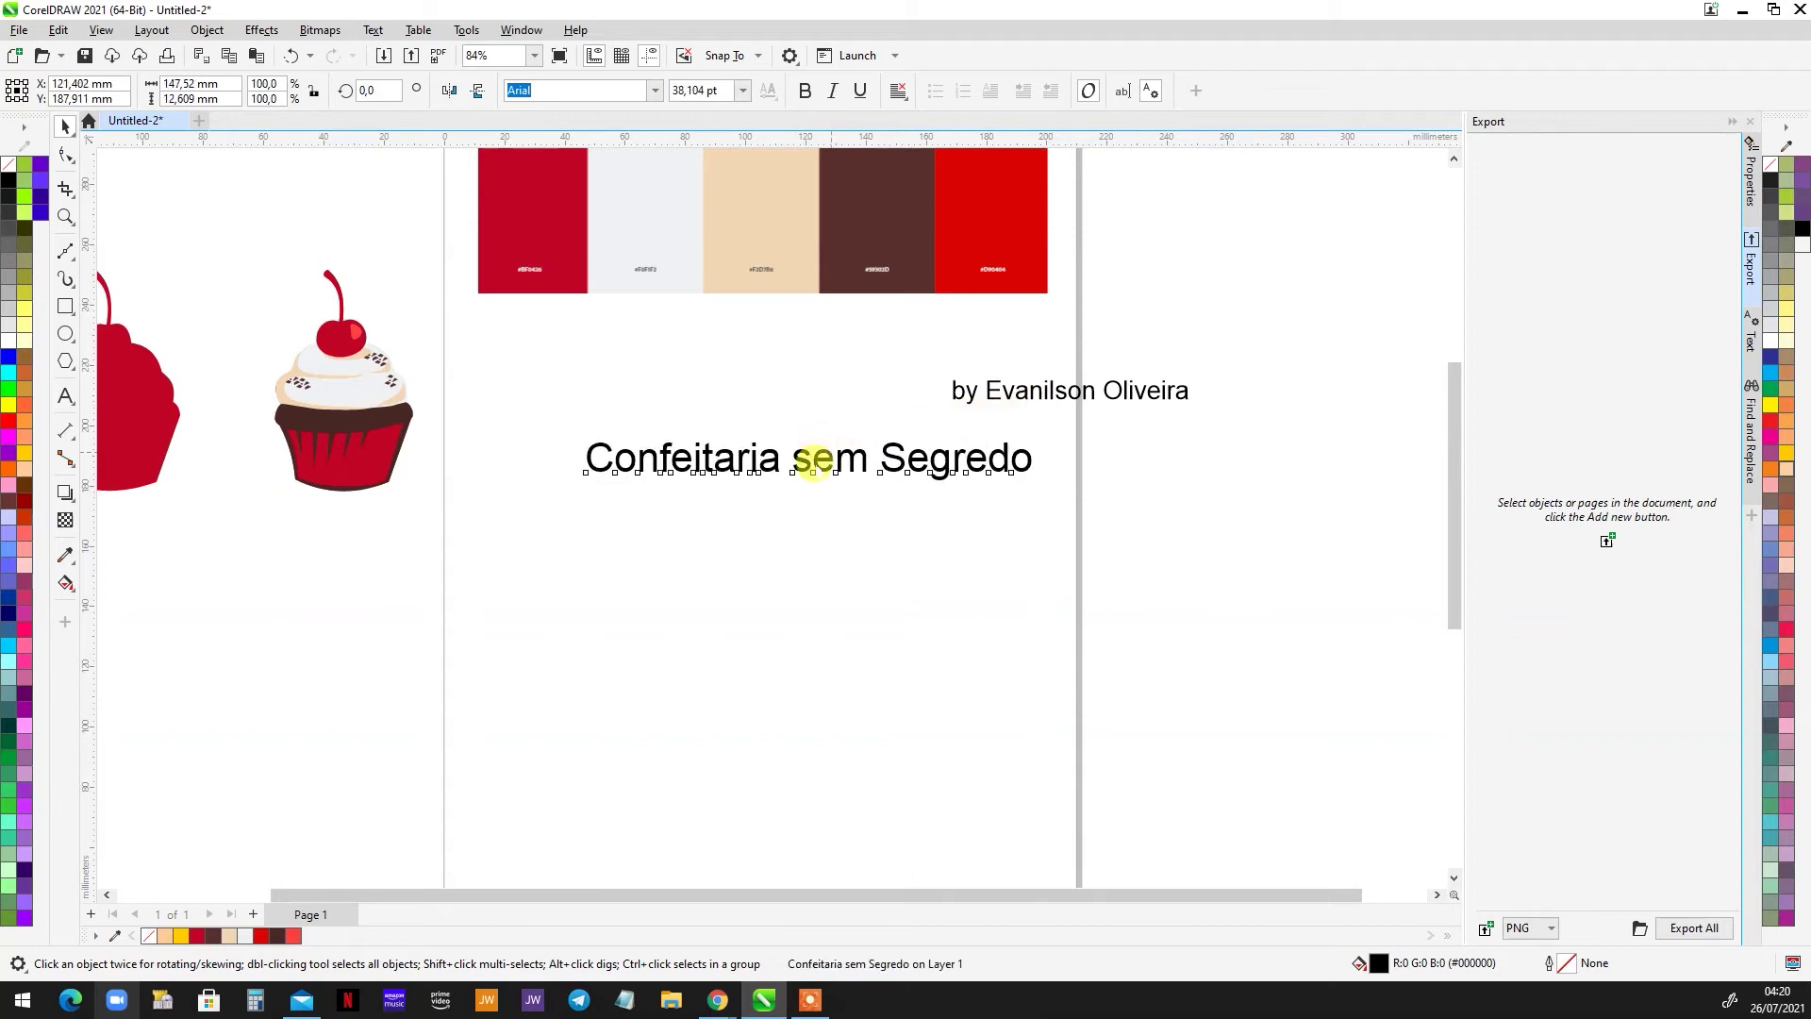
pyautogui.moveTo(820, 457); pyautogui.dragTo(773, 478)
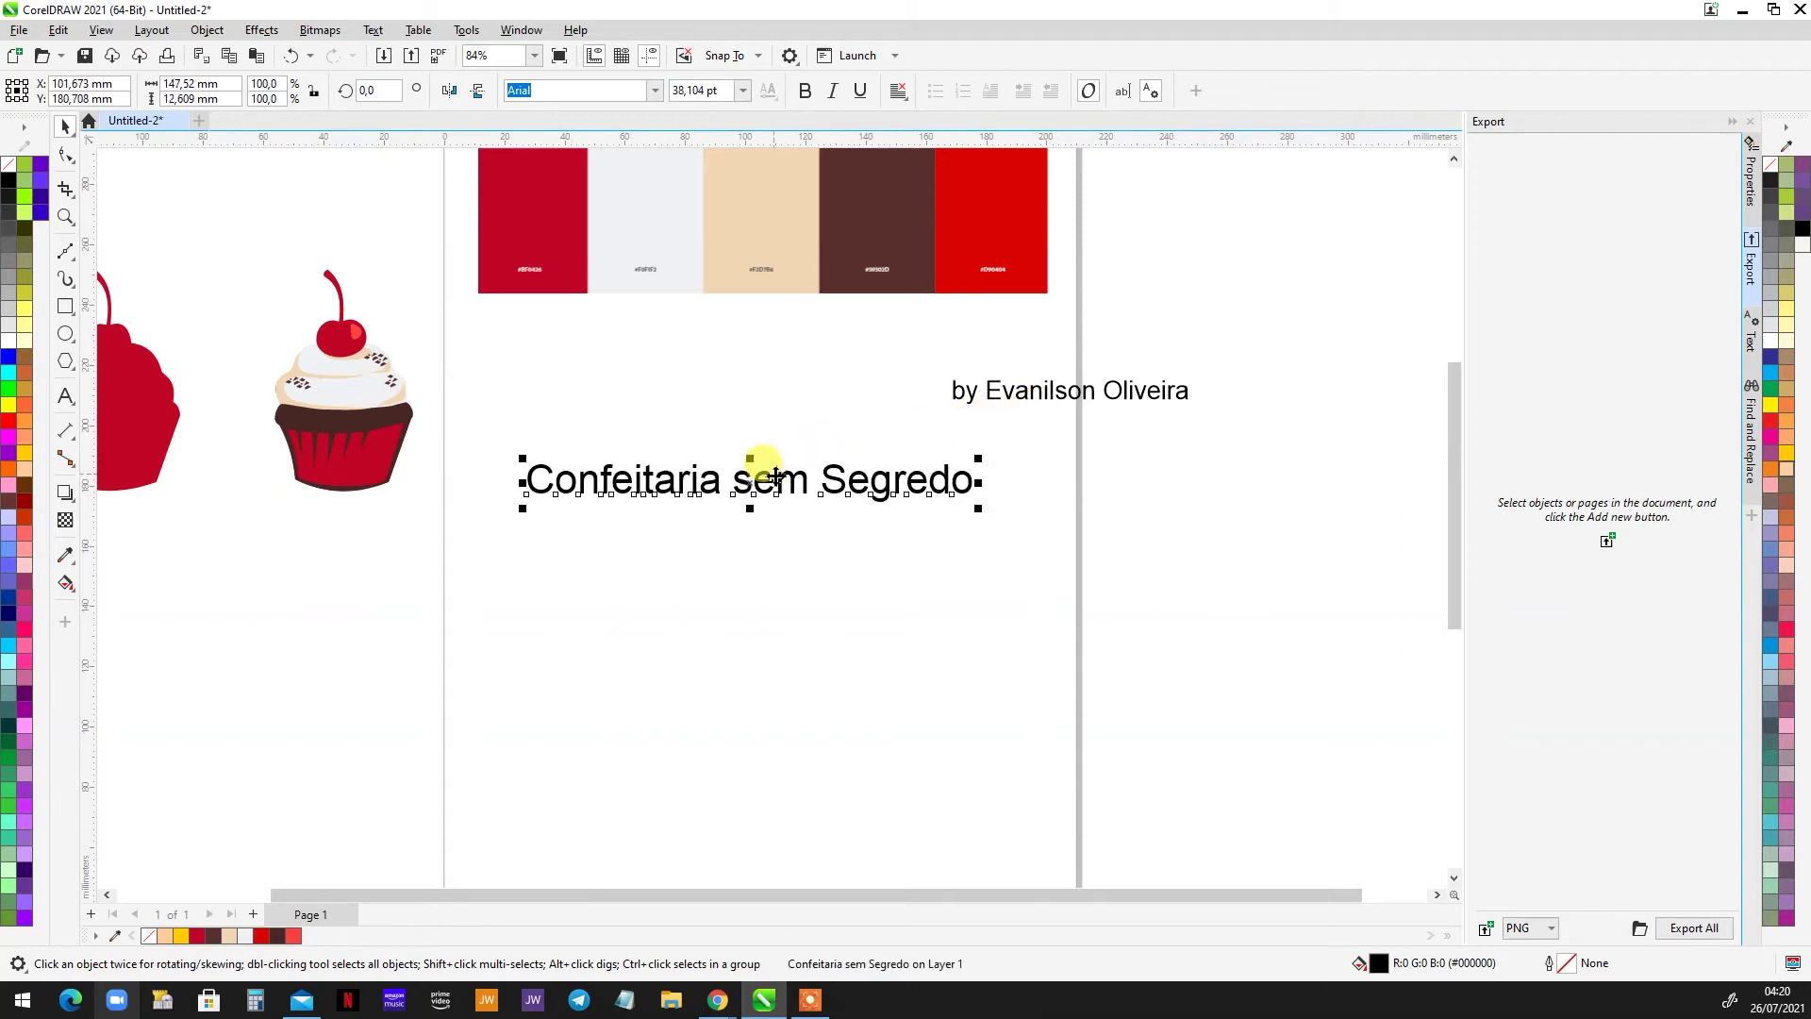
pyautogui.click(657, 90)
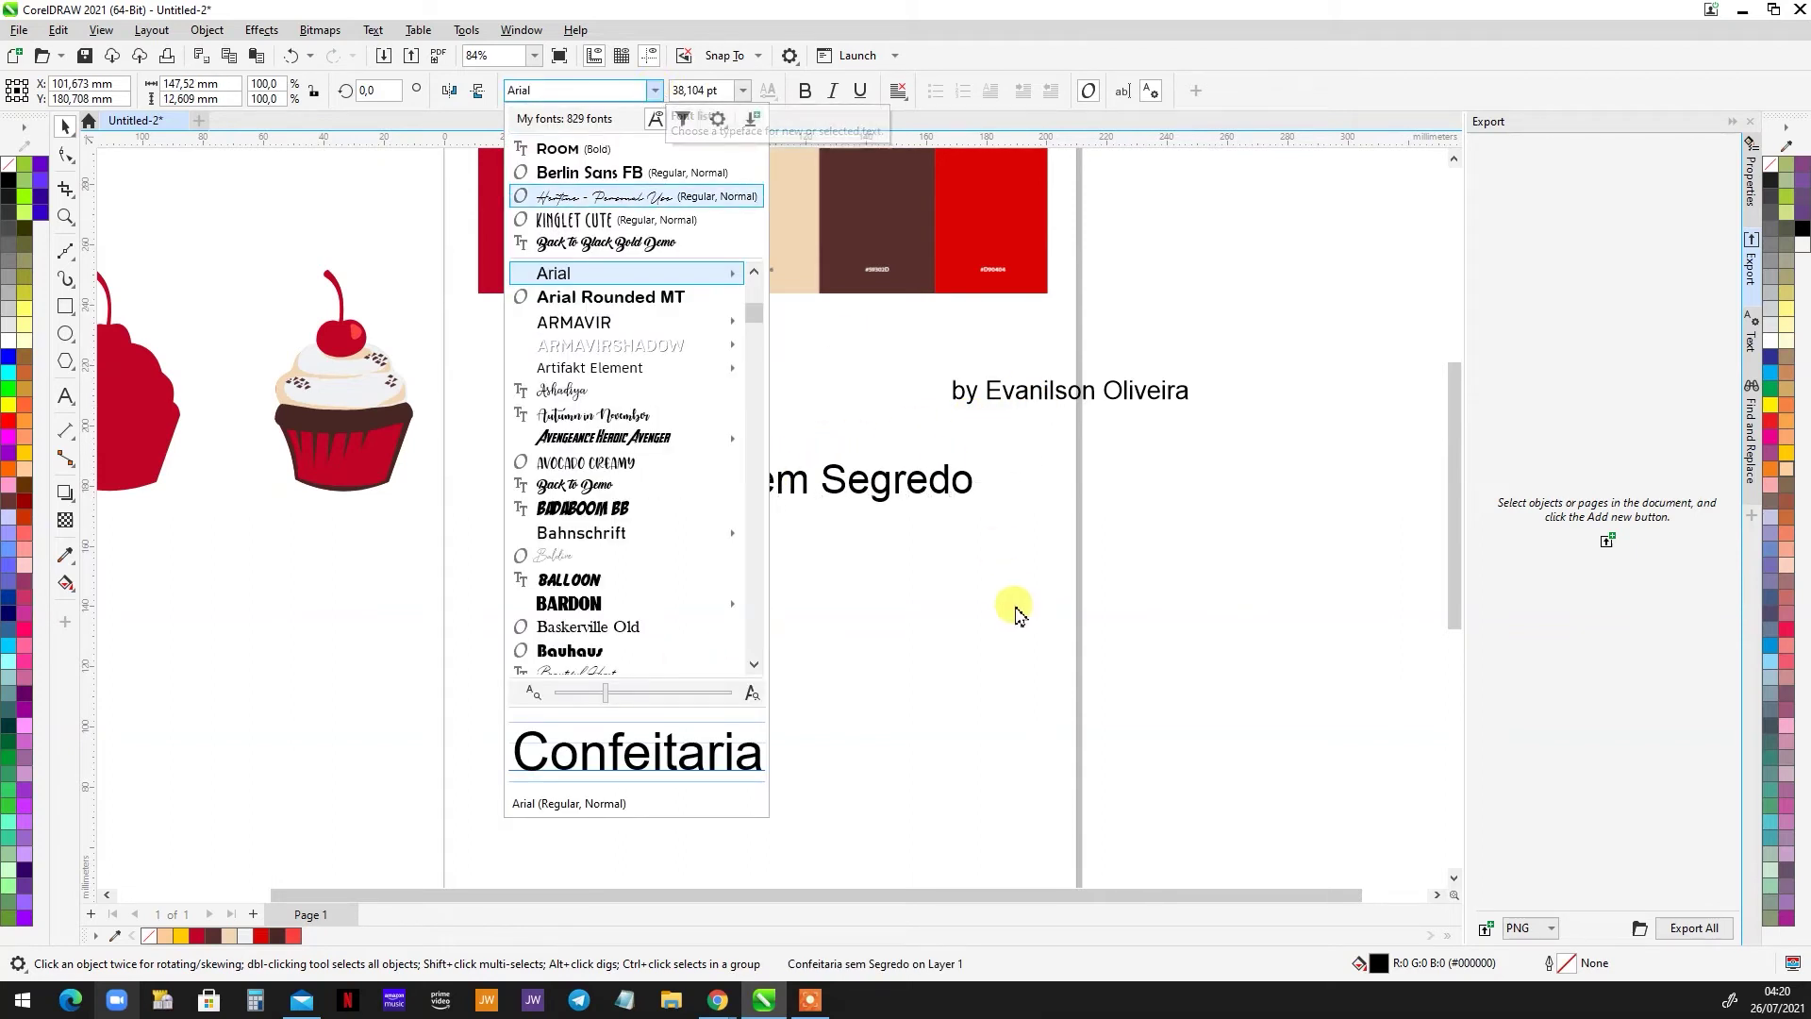
pyautogui.press('Escape')
pyautogui.click(1019, 603)
pyautogui.moveTo(719, 1009)
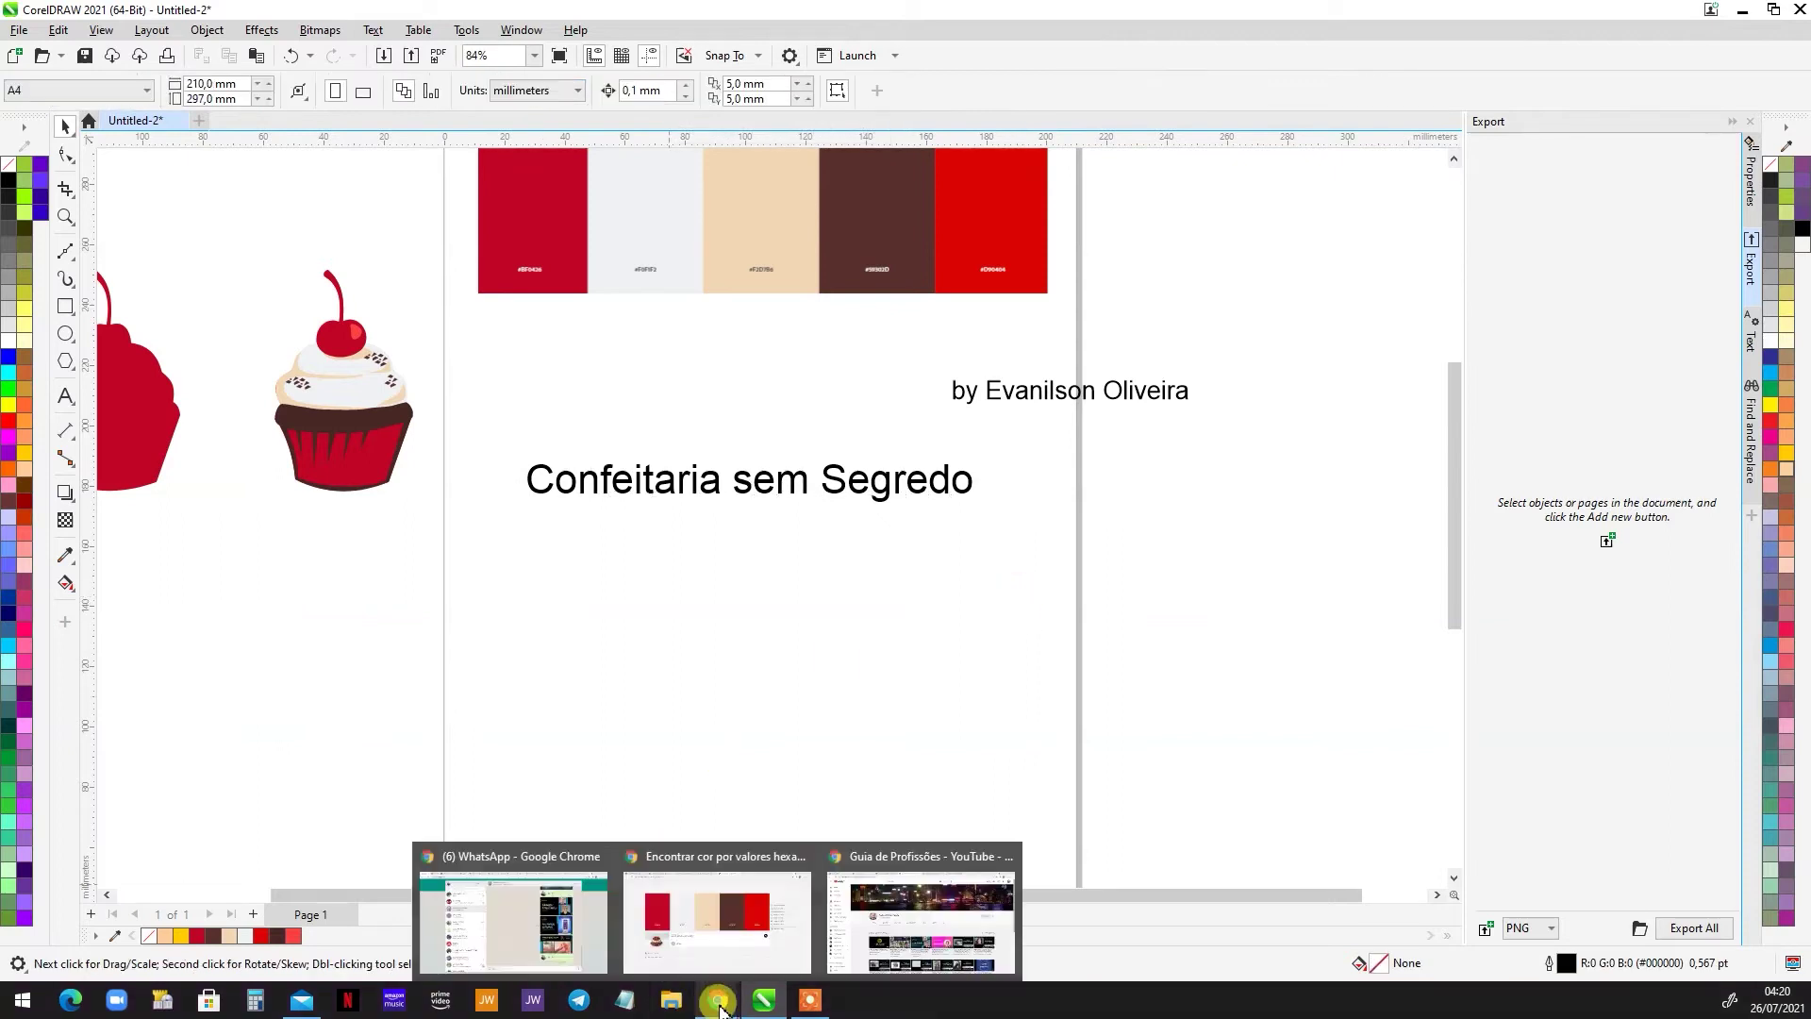
pyautogui.click(727, 969)
pyautogui.click(604, 16)
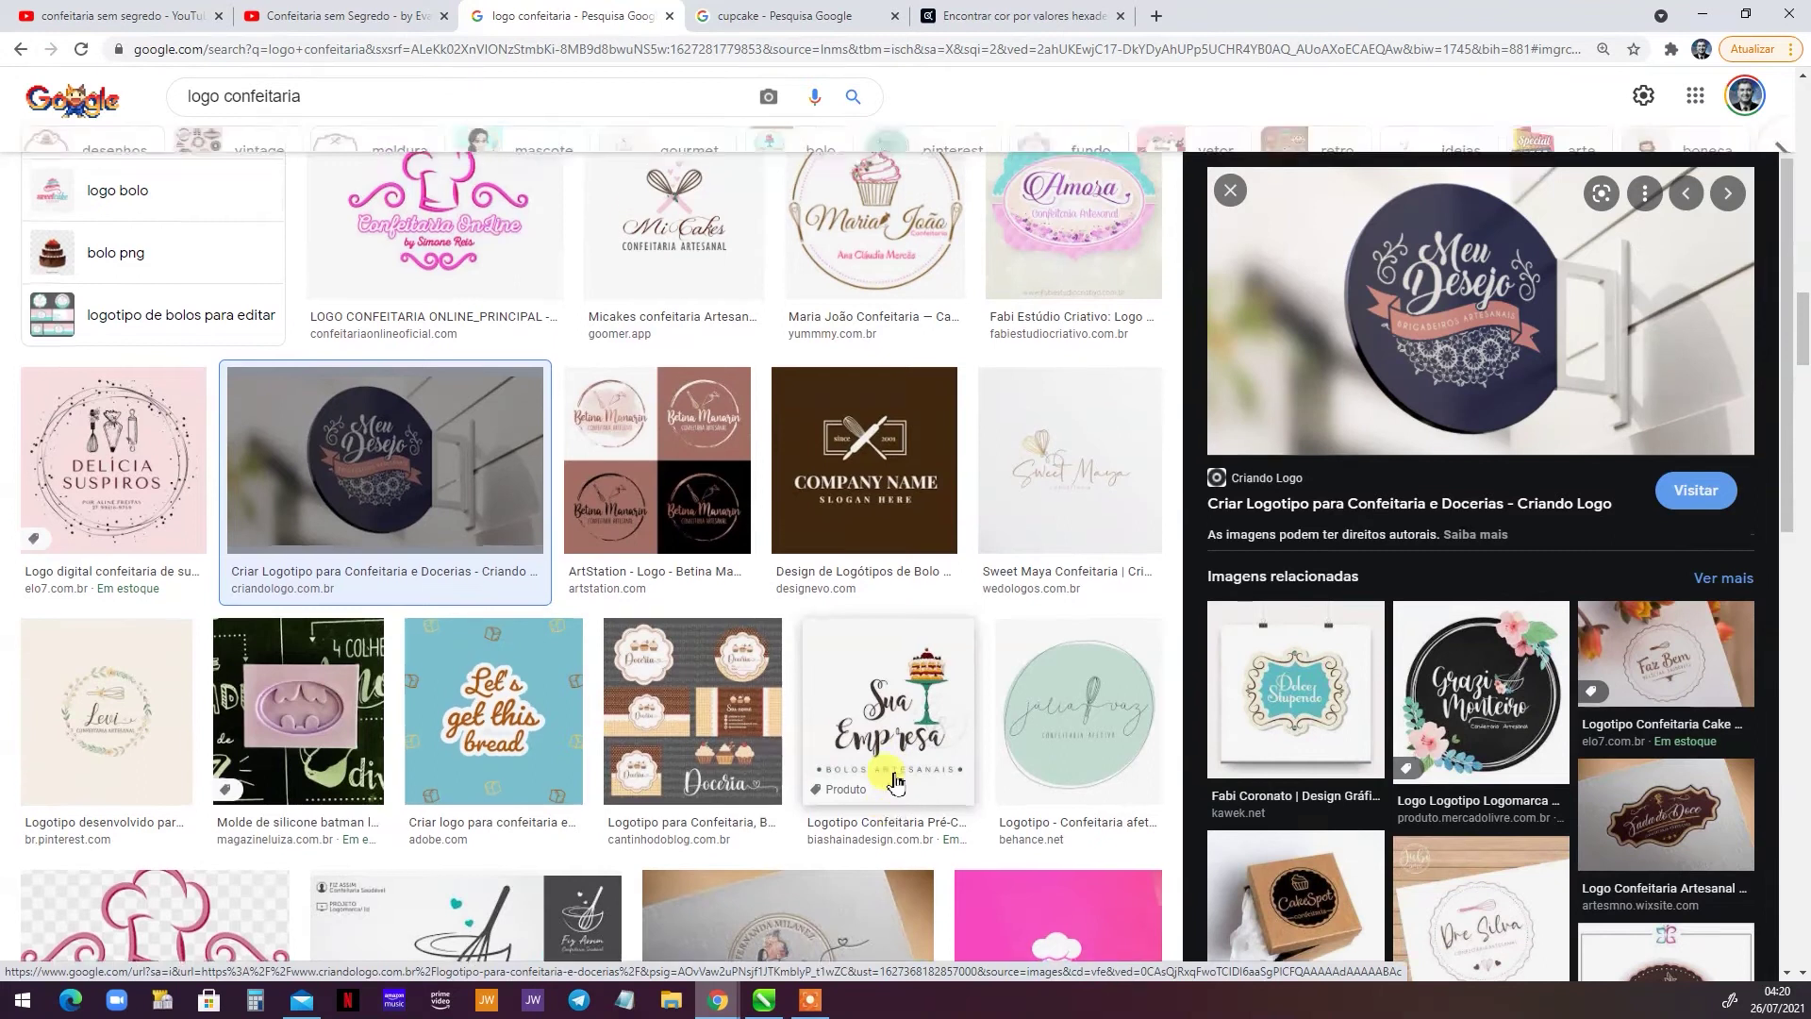
pyautogui.scroll(-10, 905, 759)
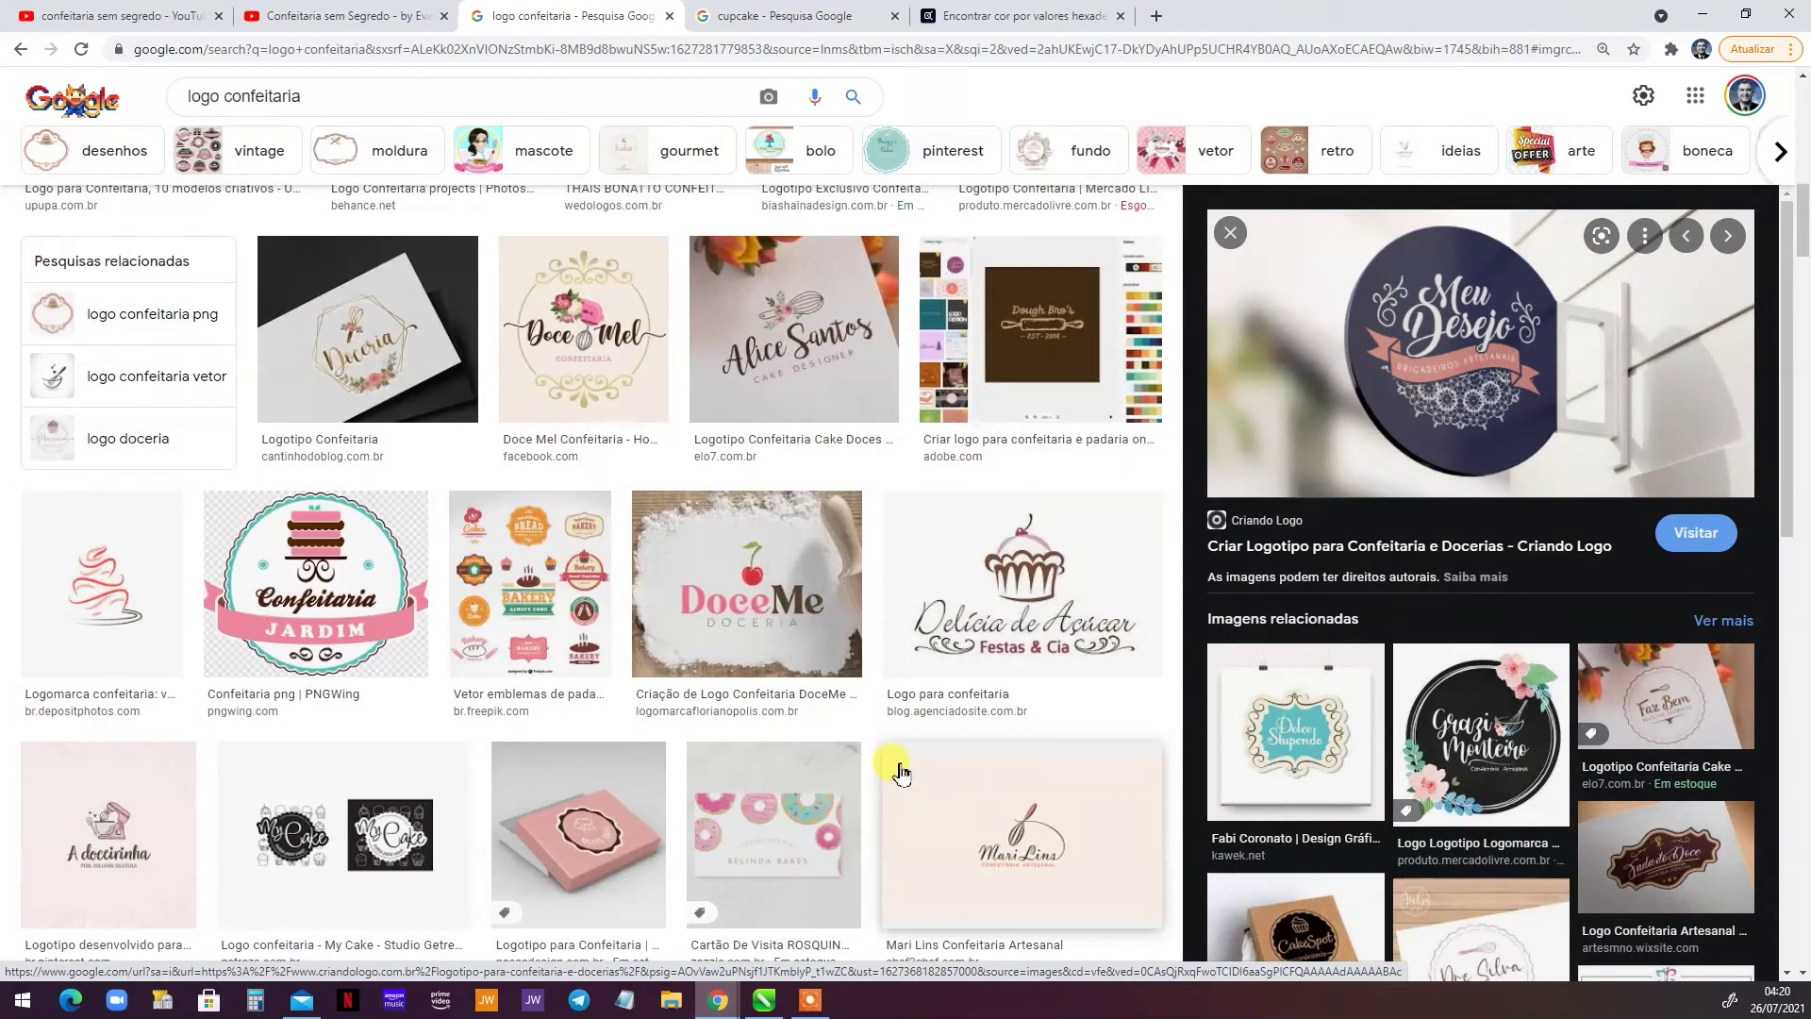
pyautogui.click(818, 394)
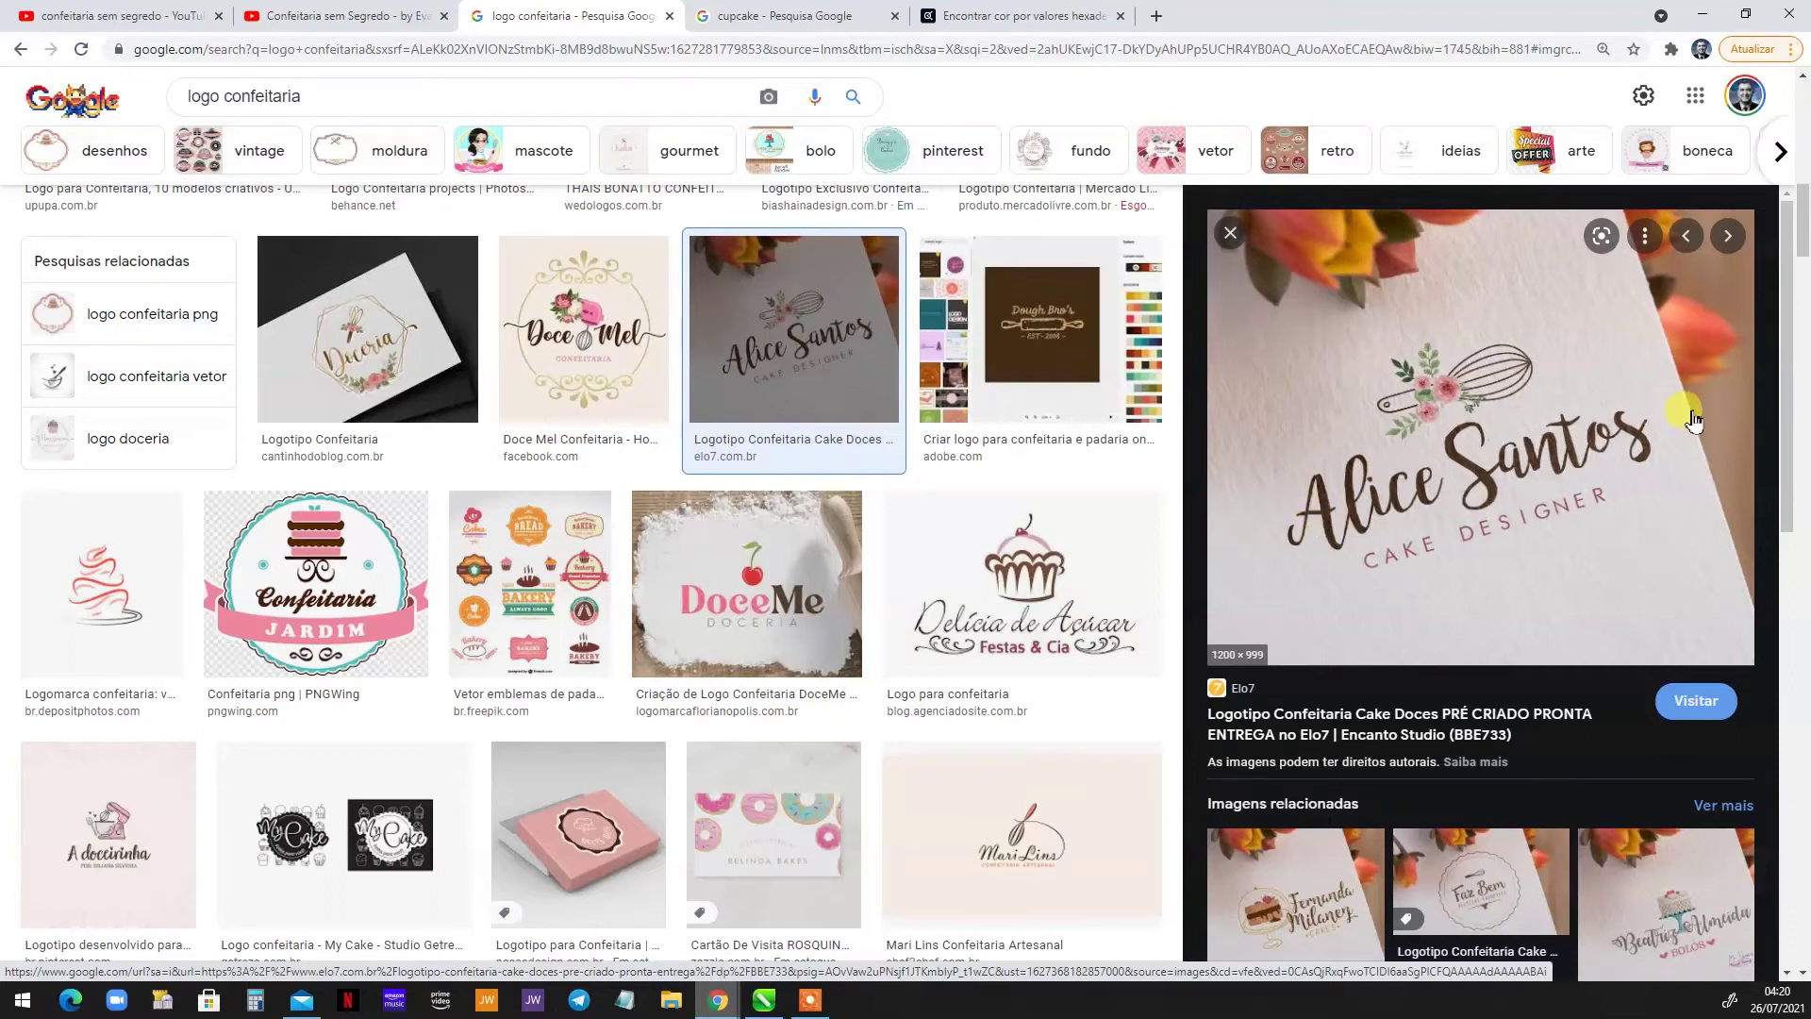
pyautogui.moveTo(764, 1001)
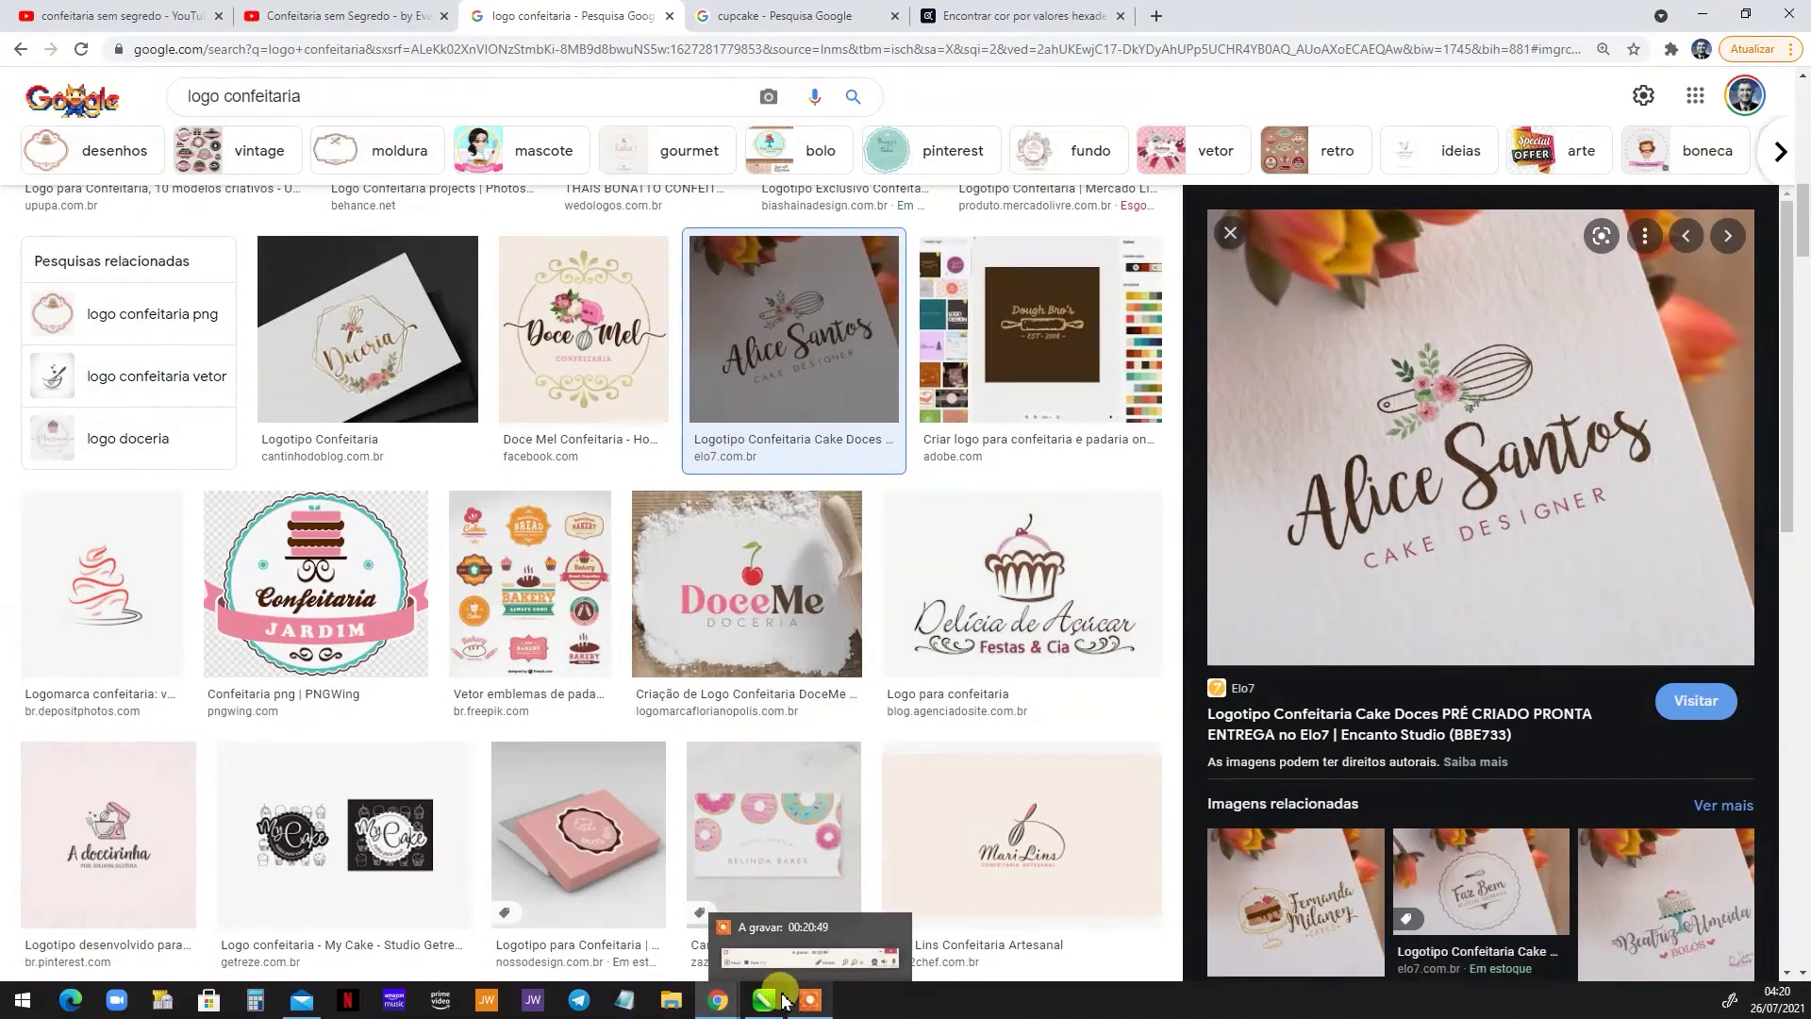
pyautogui.click(764, 929)
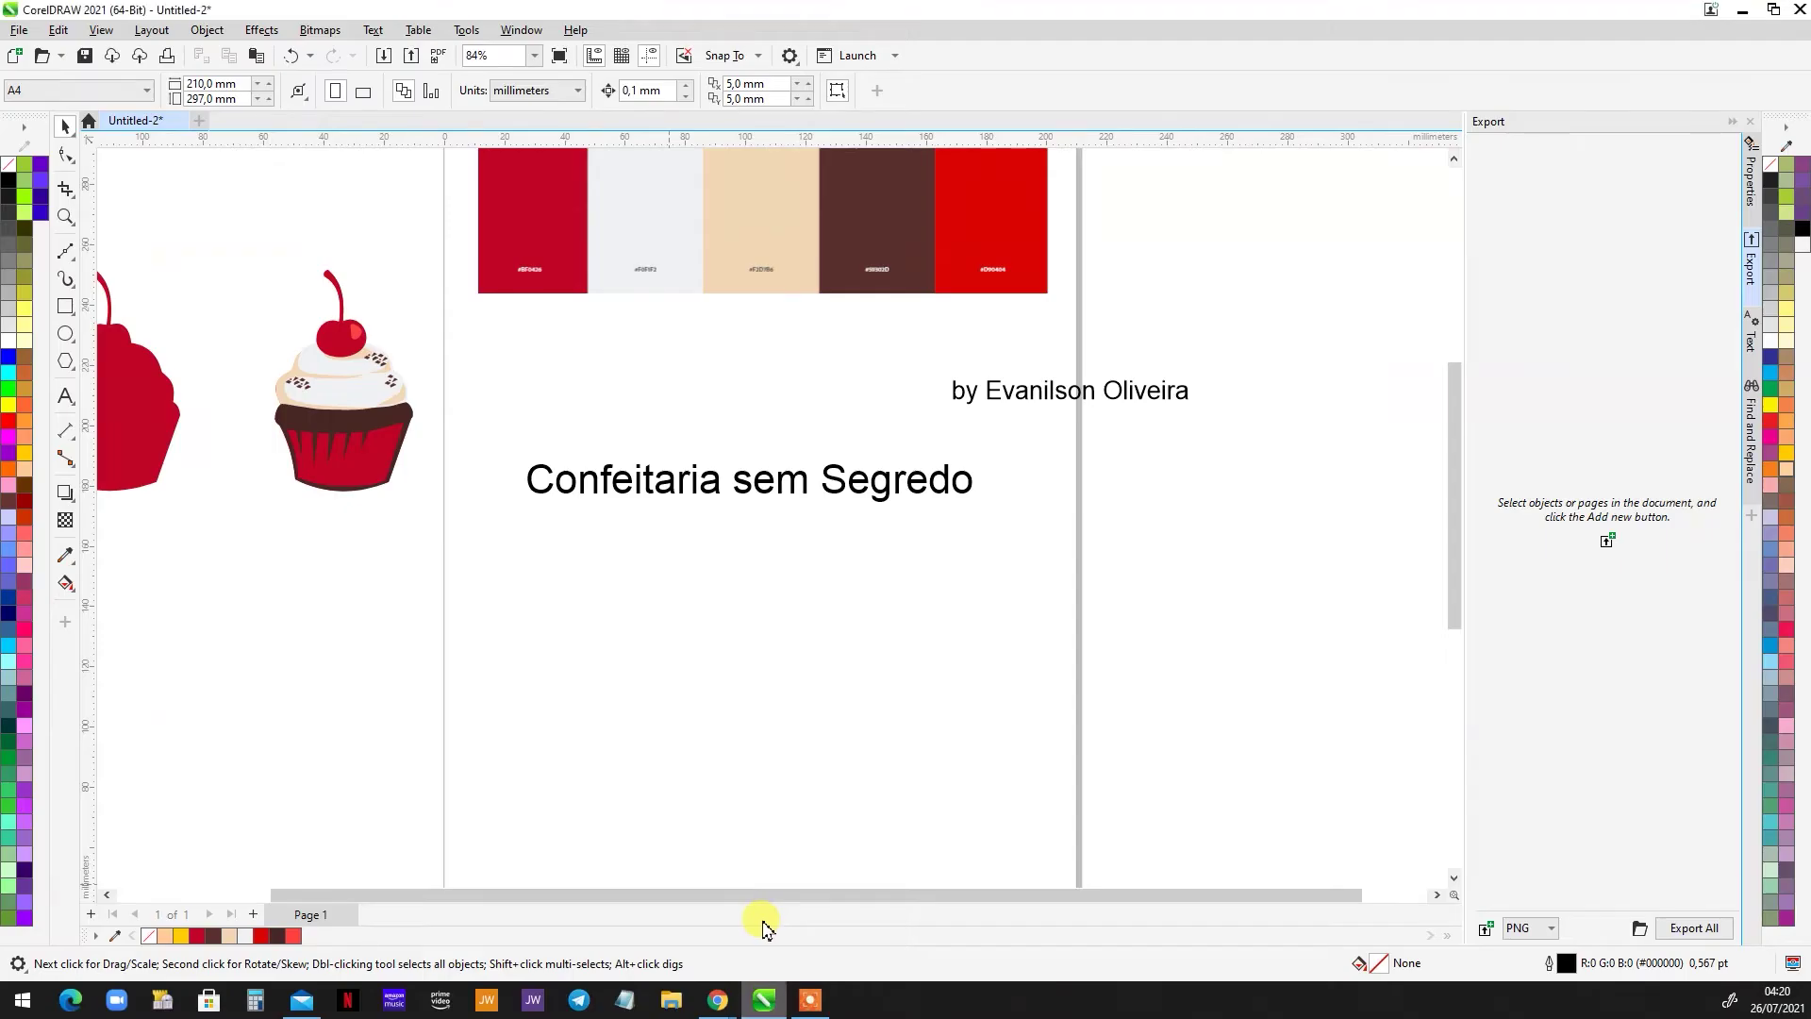
# Step: Set the Confeitaria sem Segredo title in the Autumn in November font
pyautogui.click(714, 491)
pyautogui.click(658, 92)
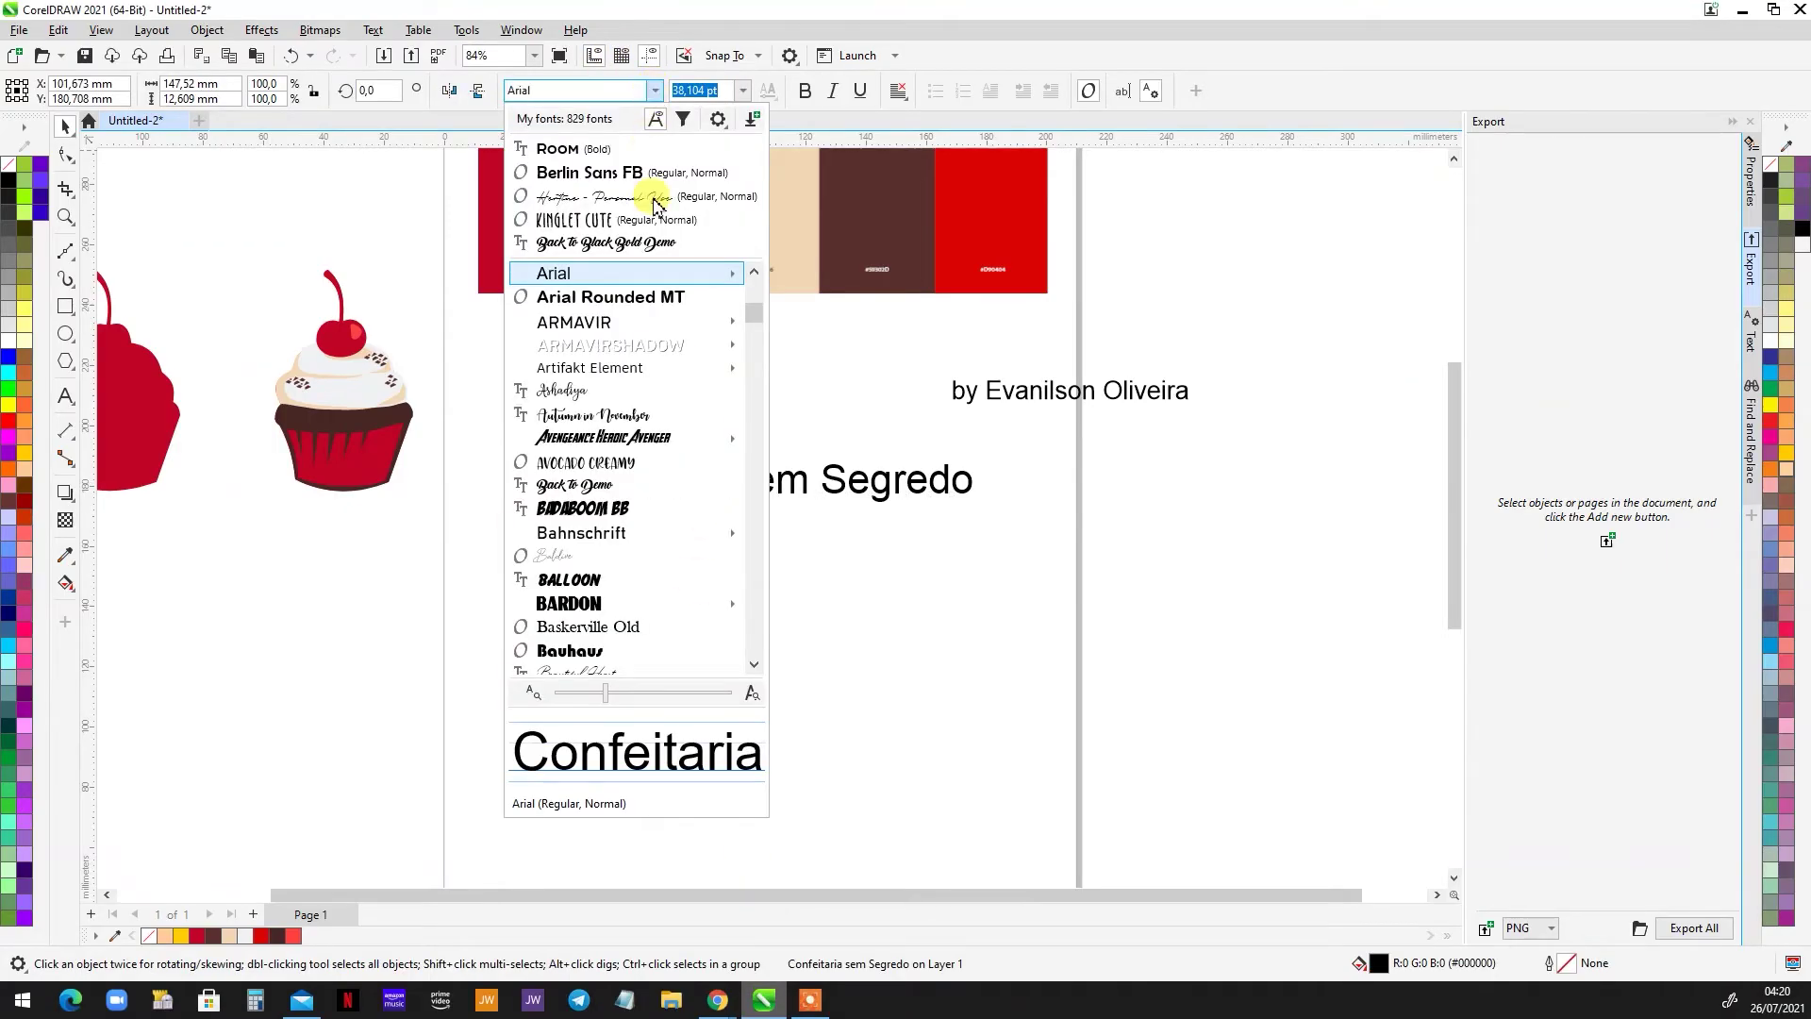
pyautogui.click(640, 420)
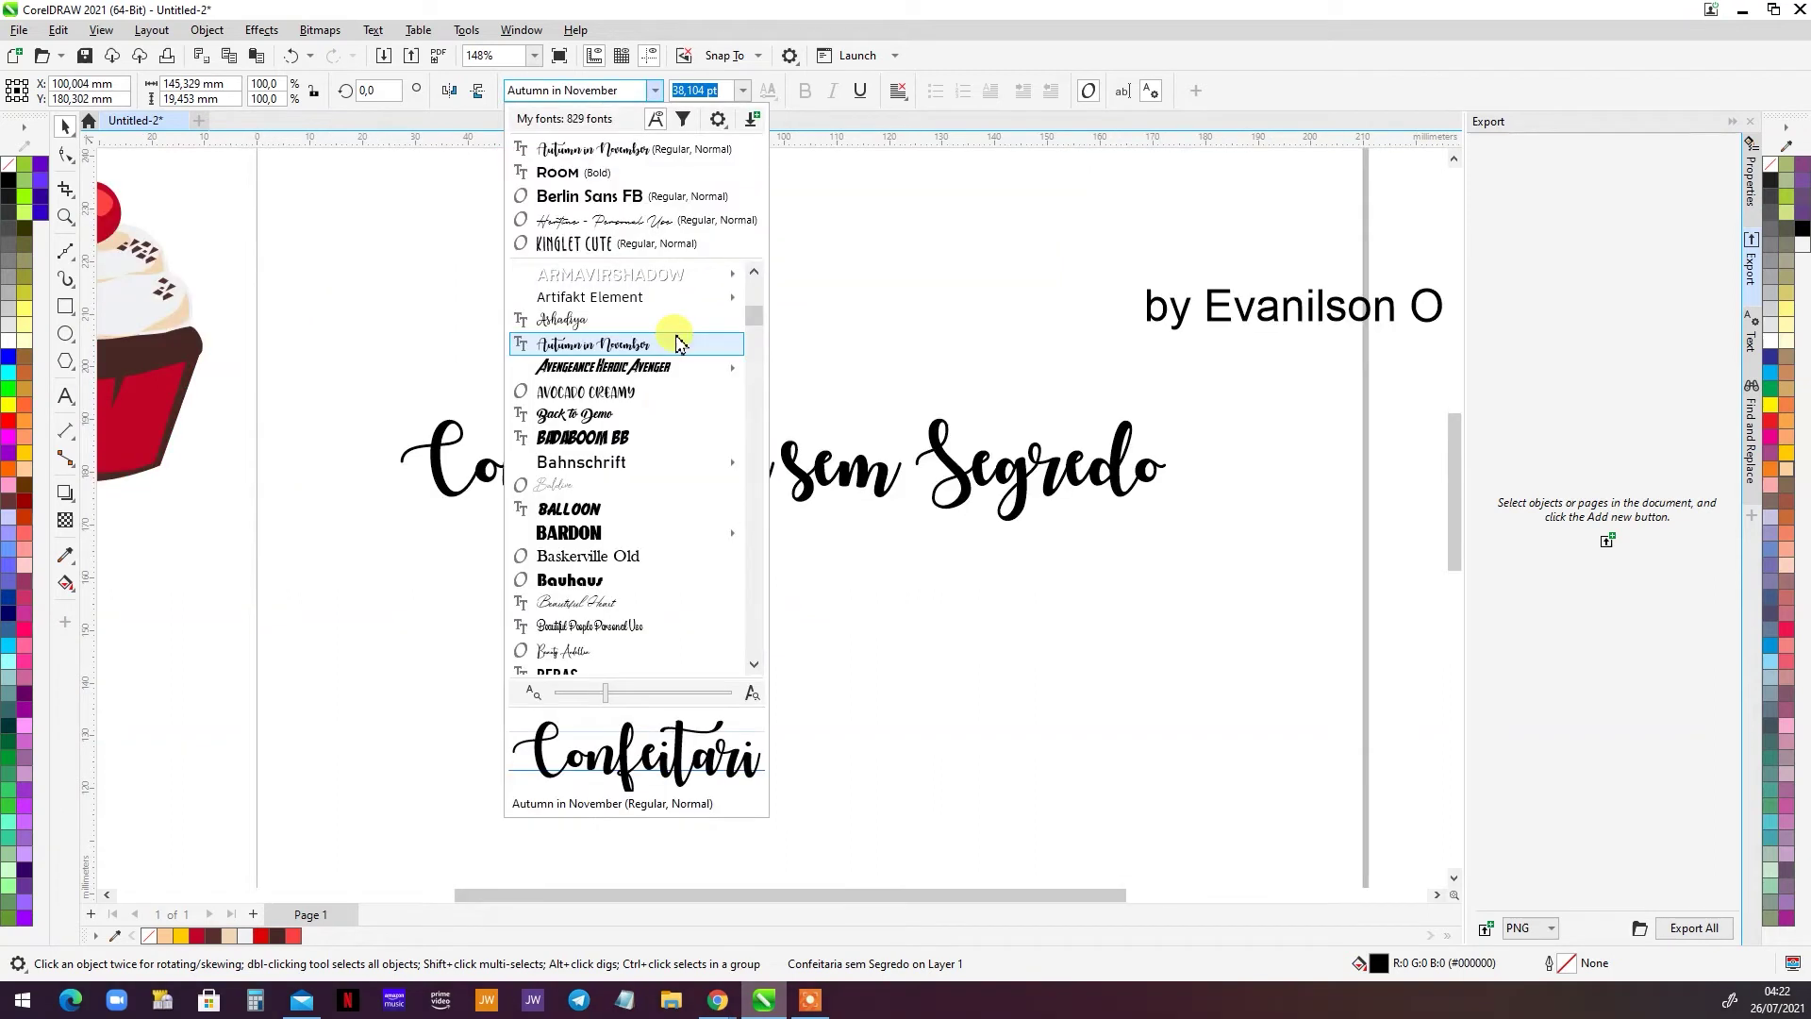
pyautogui.click(676, 343)
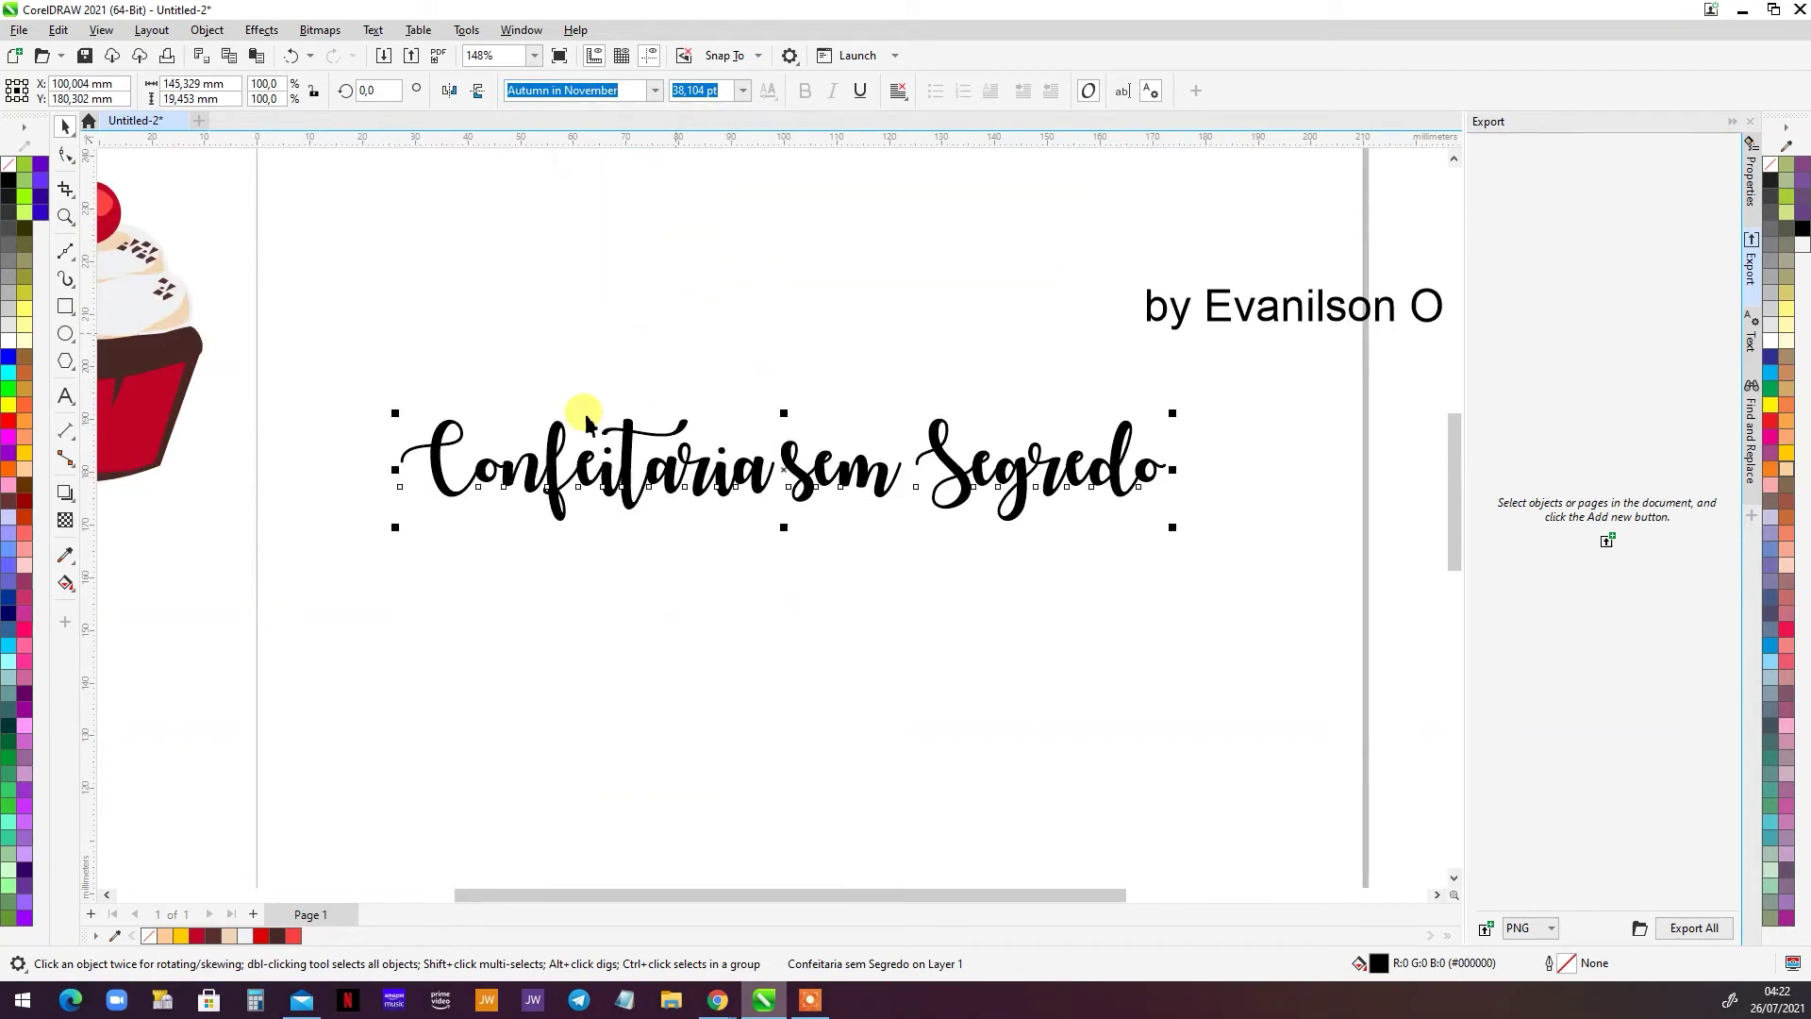
pyautogui.click(588, 225)
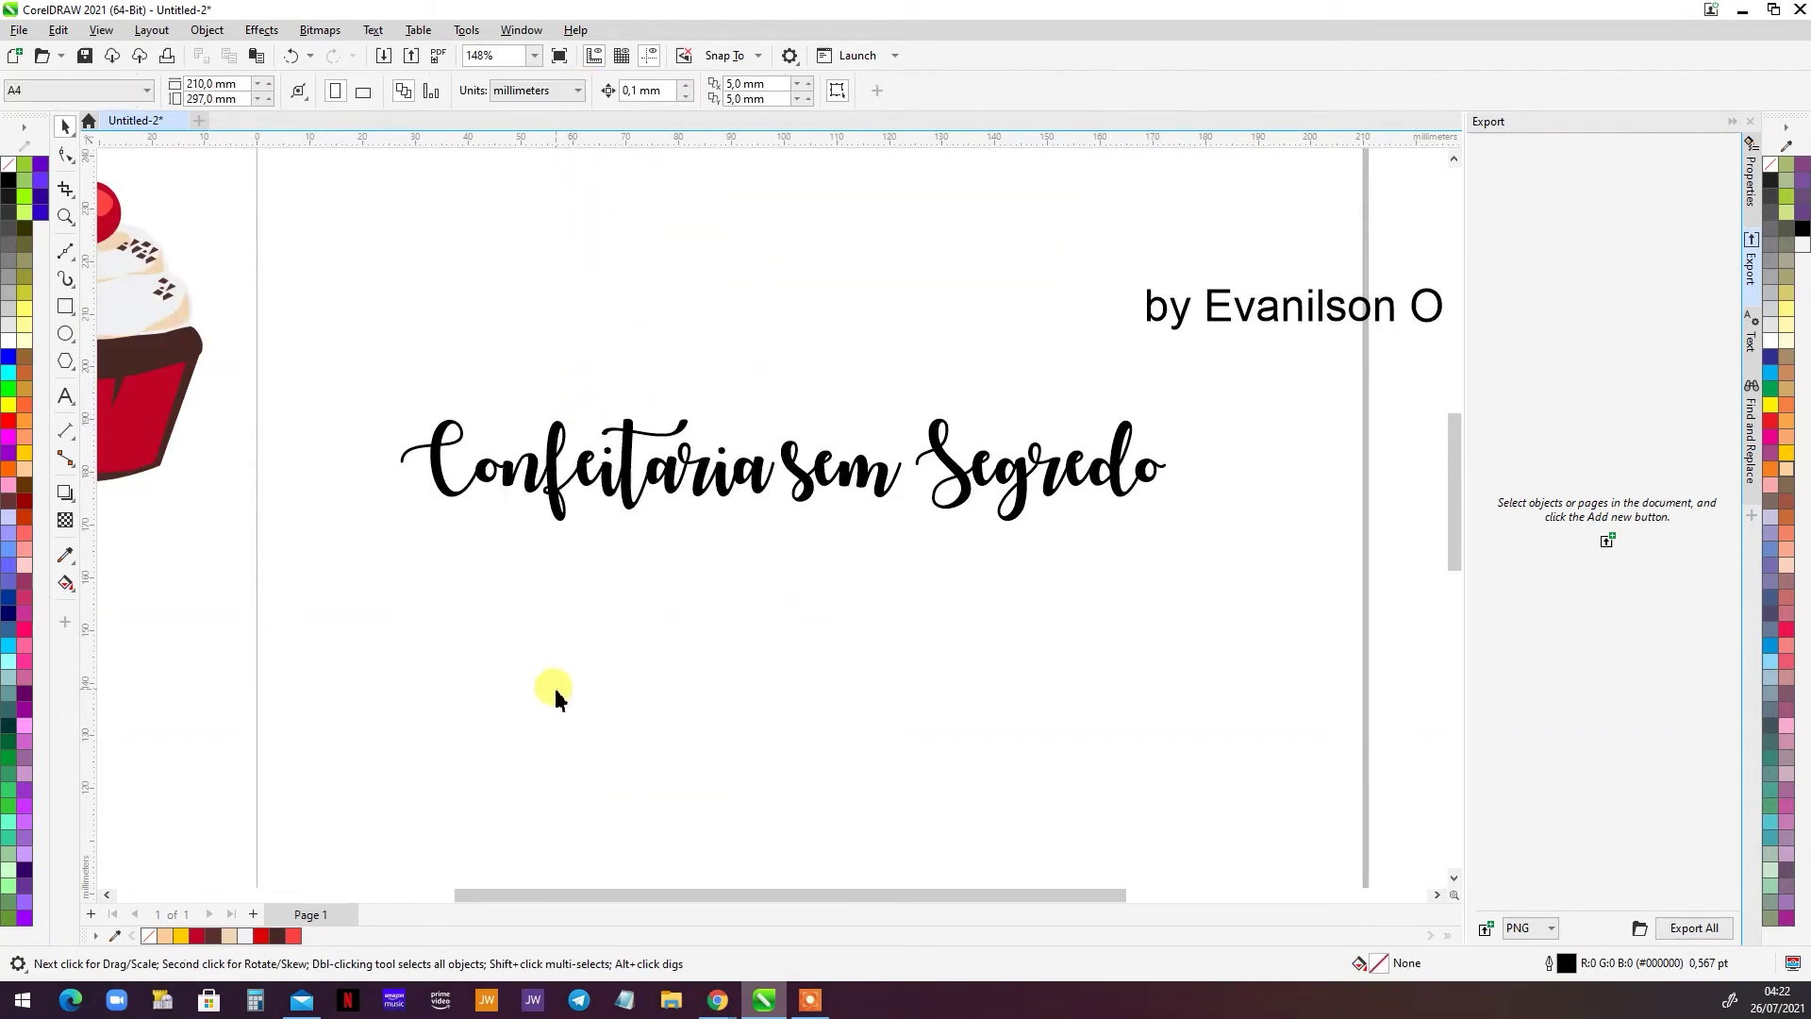
# Step: Duplicate the title below in a thinner script font, enlarge it to about 55 pt, tuck it under
pyautogui.moveTo(690, 468); pyautogui.dragTo(685, 602)
pyautogui.rightClick(685, 602)
pyautogui.click(662, 92)
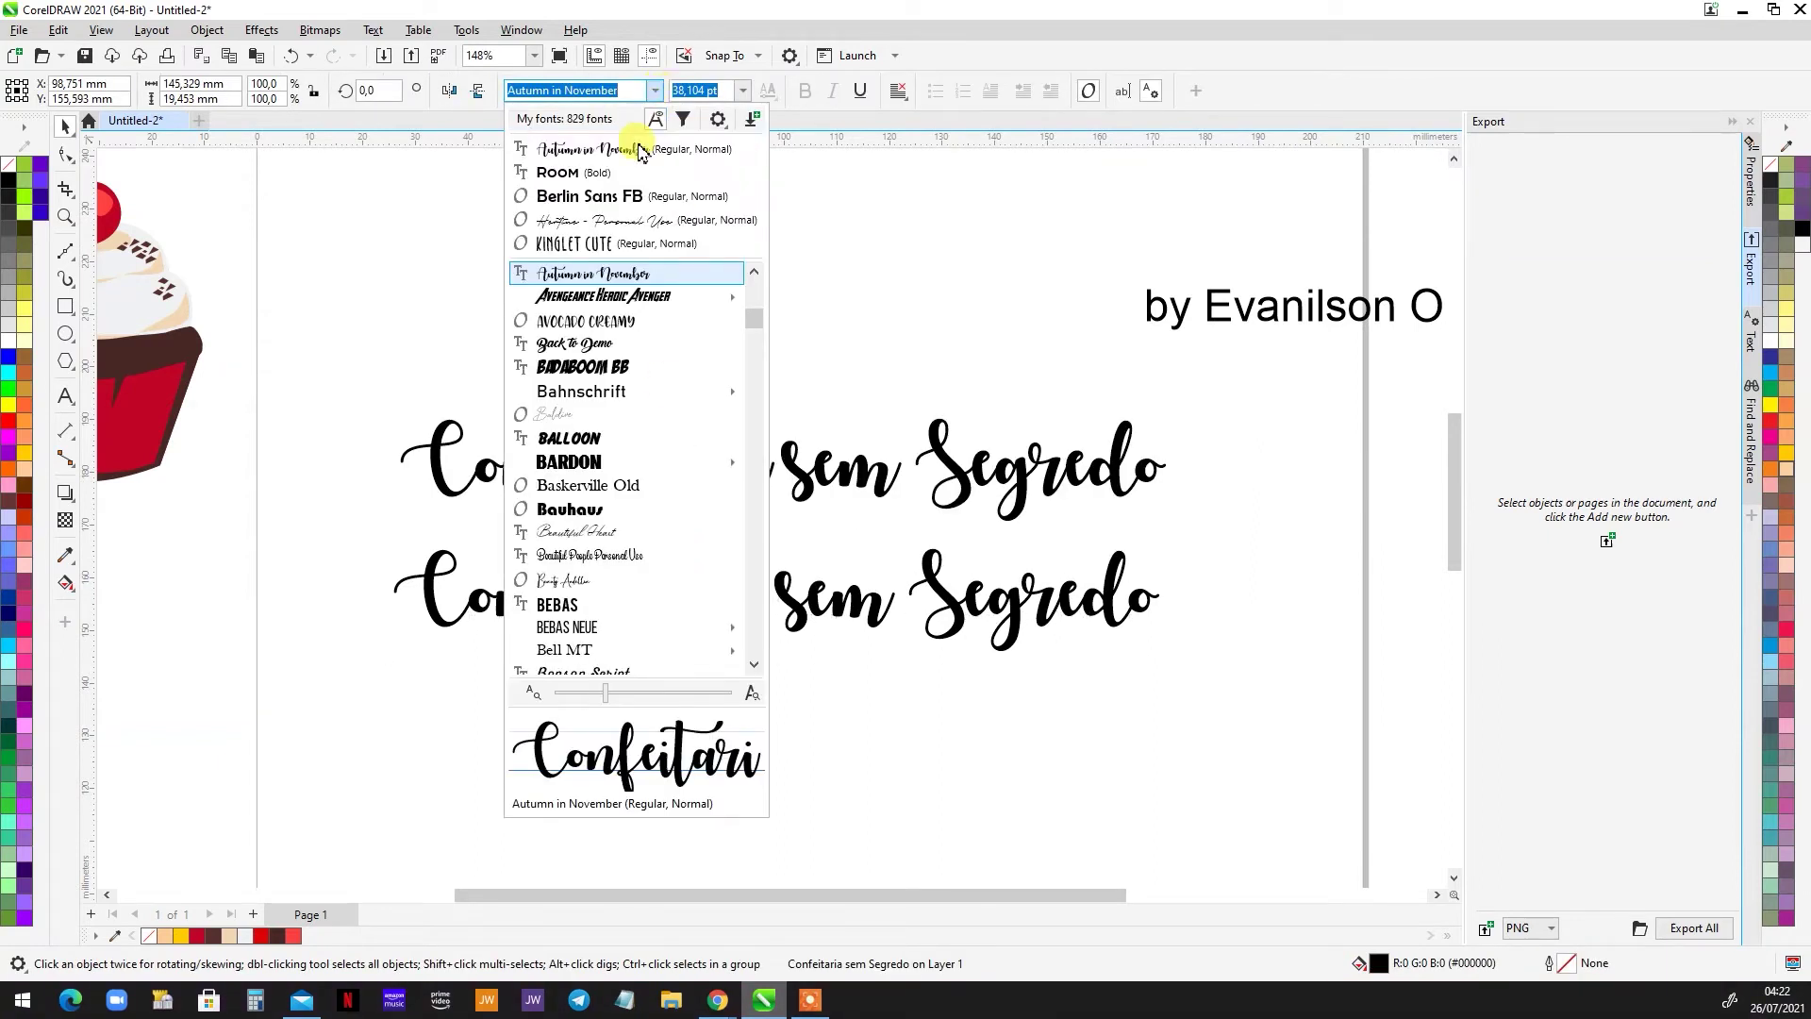
pyautogui.scroll(1, 609, 274)
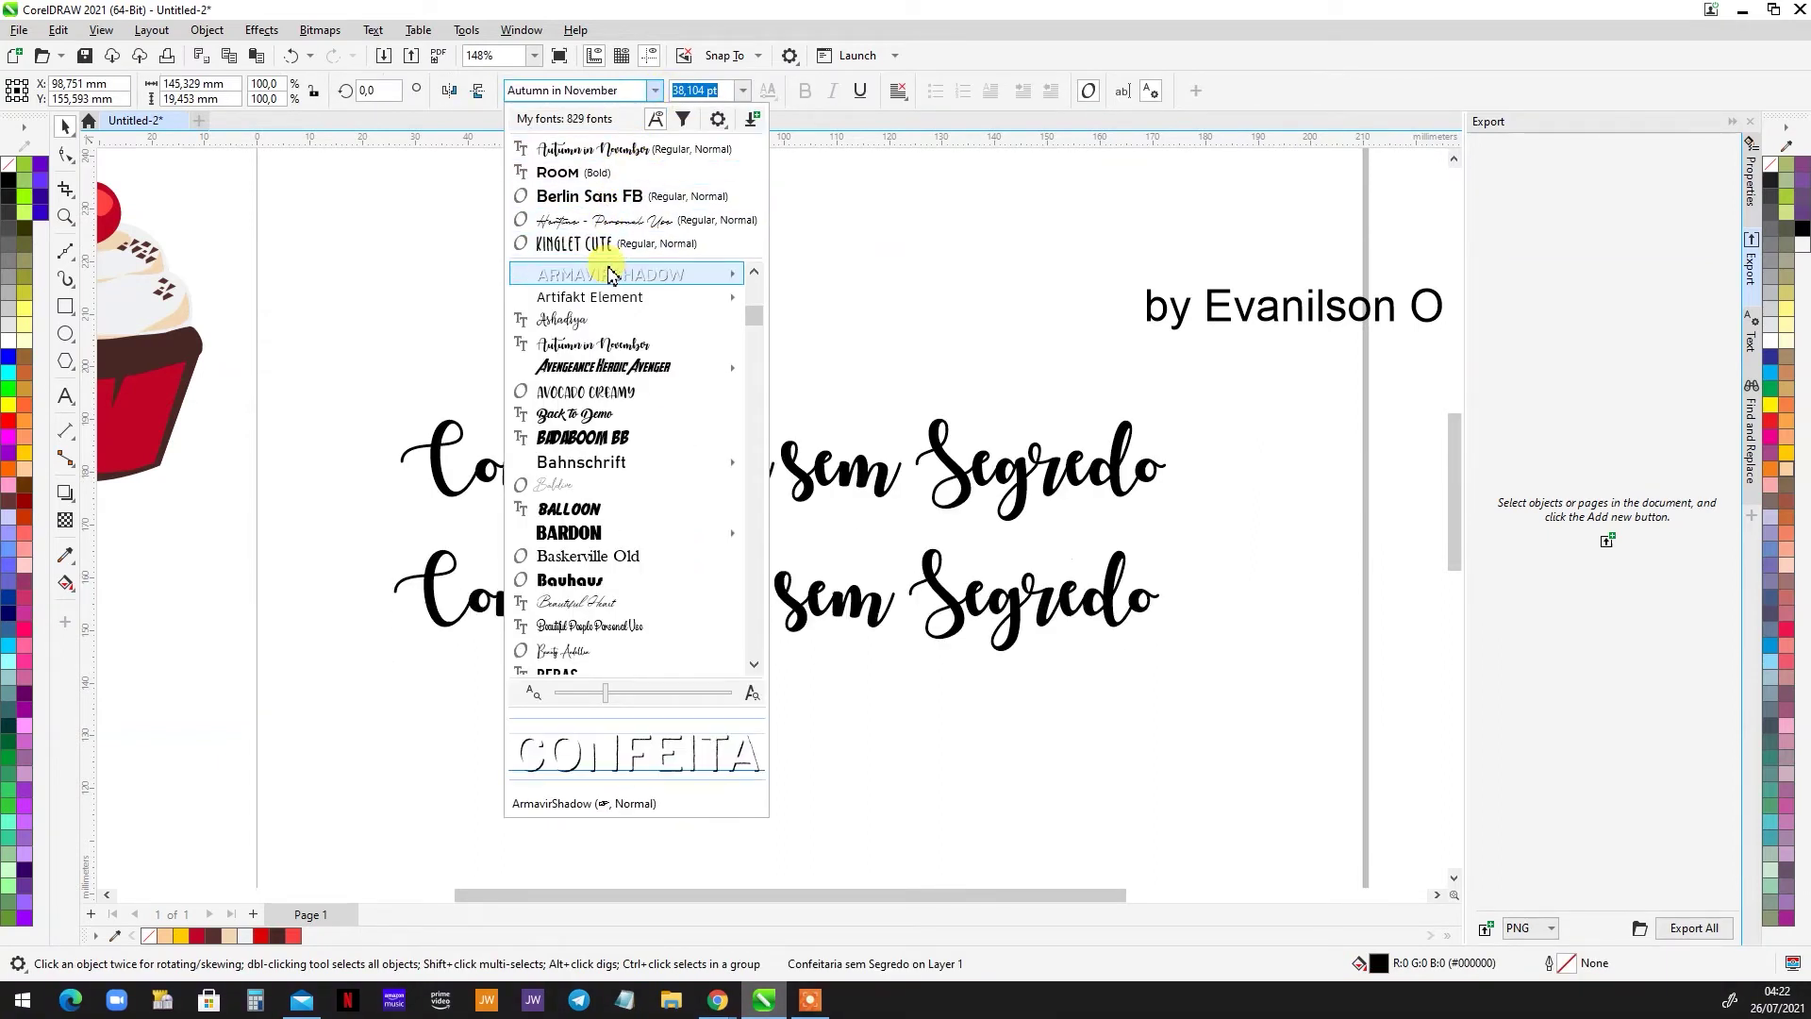
pyautogui.press('Escape')
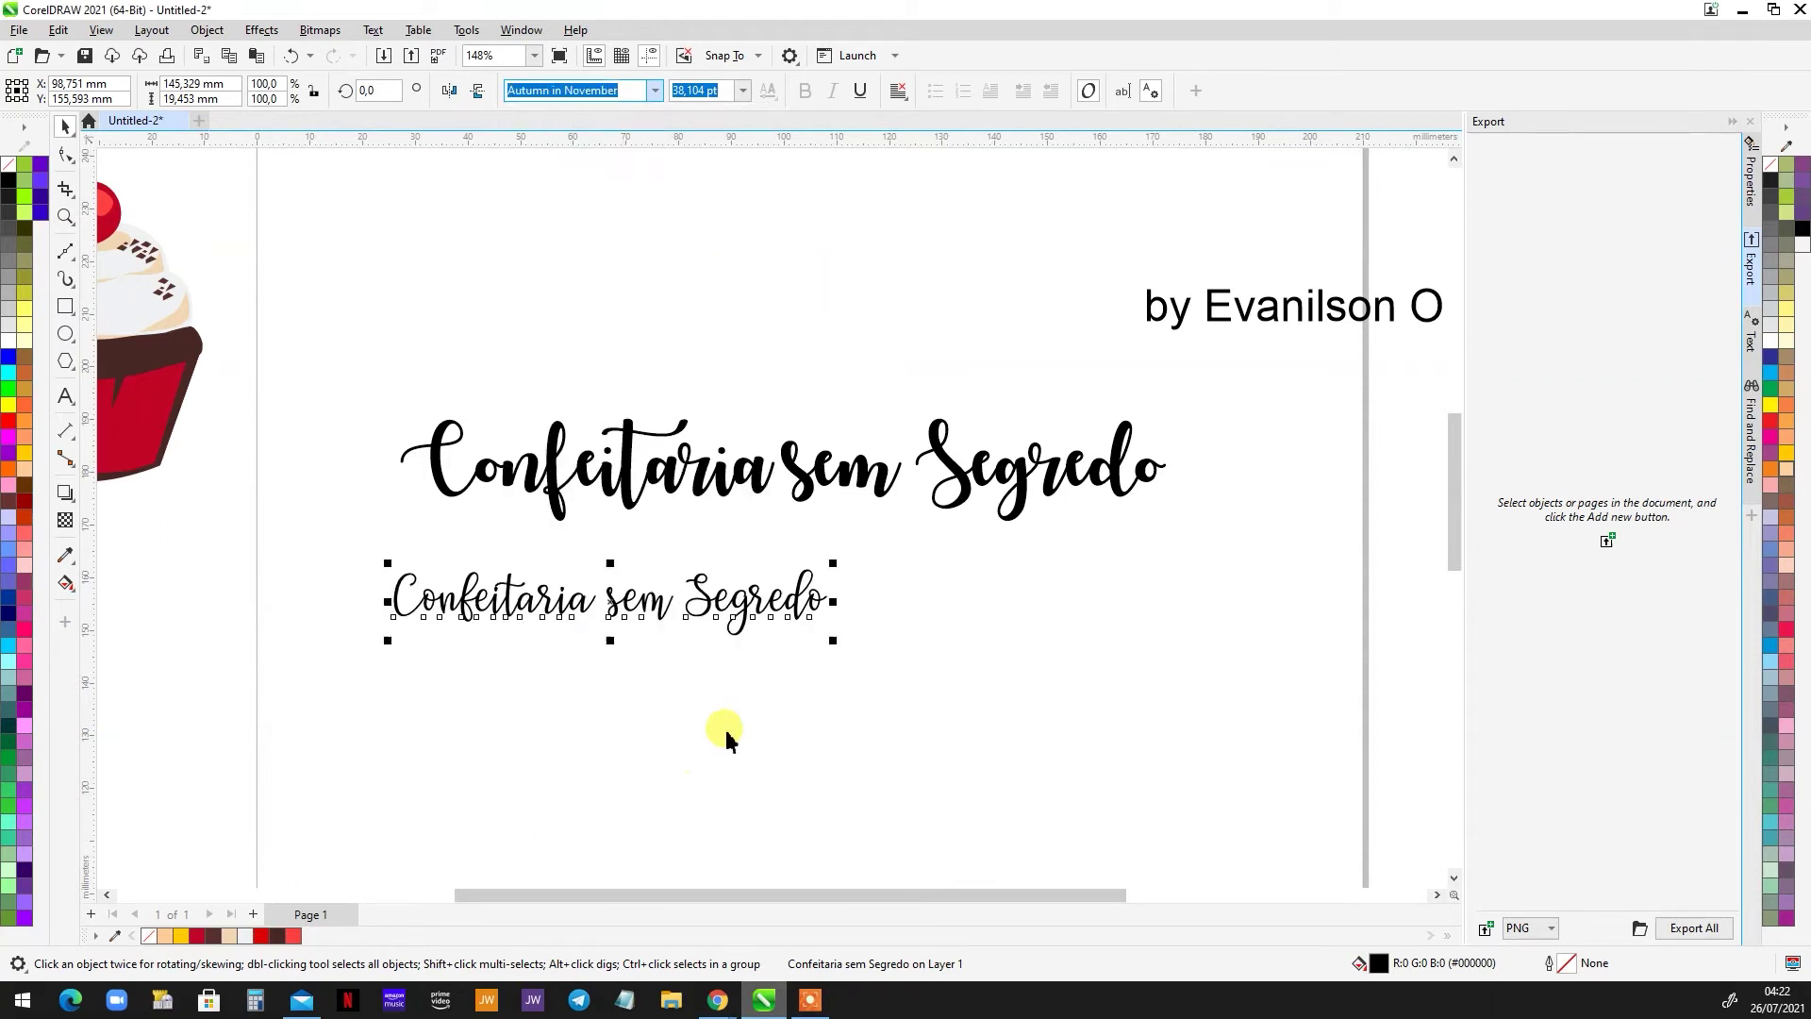
pyautogui.moveTo(832, 641); pyautogui.dragTo(1031, 714)
pyautogui.moveTo(829, 607); pyautogui.dragTo(892, 589)
pyautogui.click(924, 683)
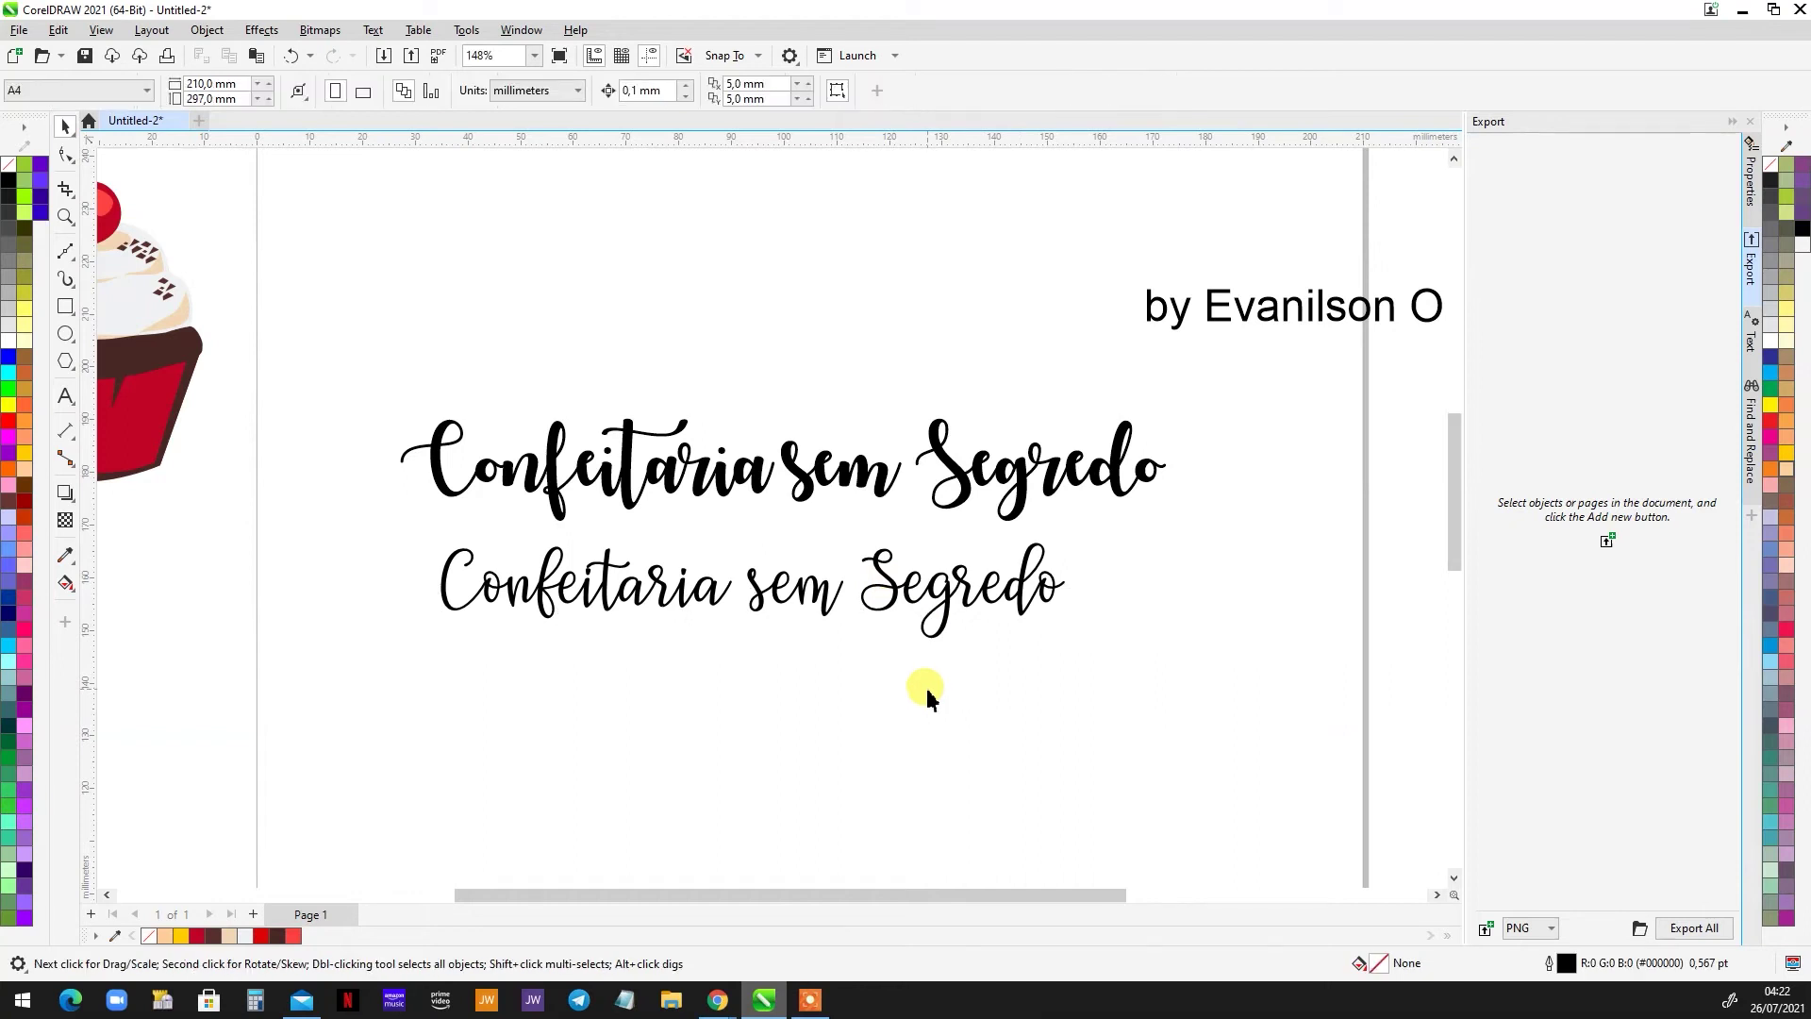
pyautogui.scroll(-1, 787, 250)
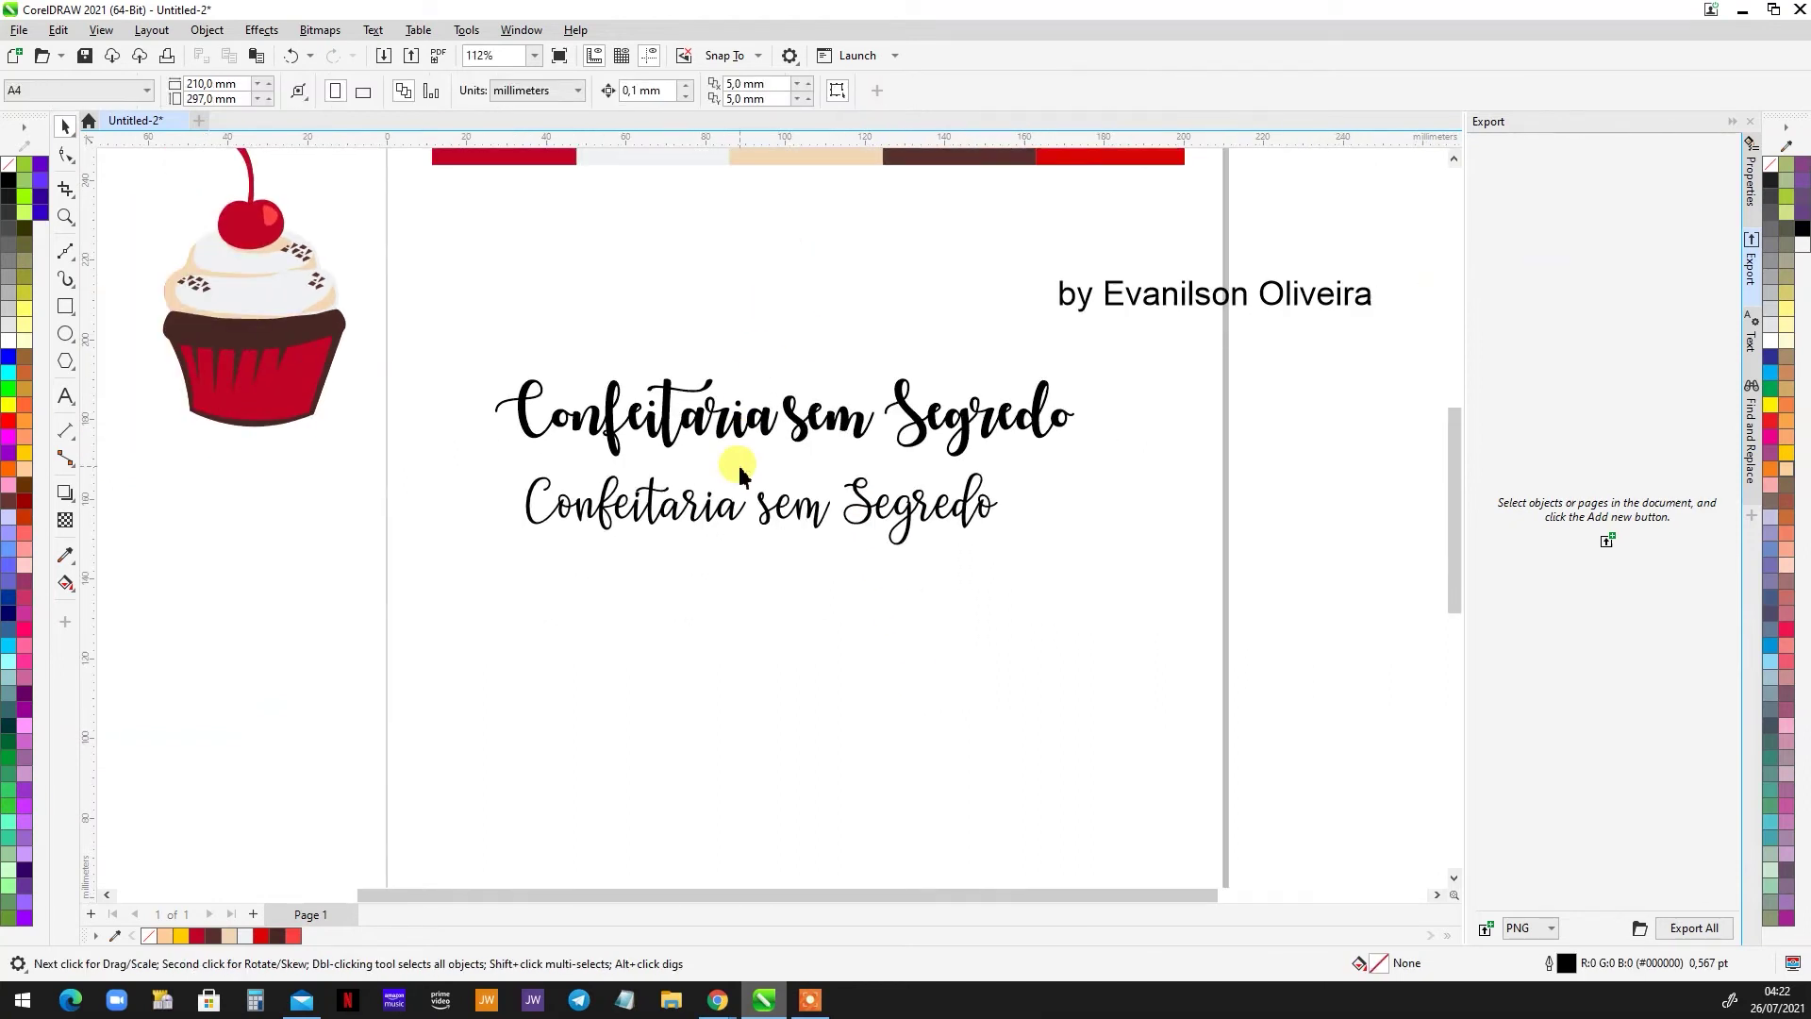
# Step: Copy the second title line to a third line set in Sweet Sensations
pyautogui.moveTo(768, 523); pyautogui.dragTo(769, 604)
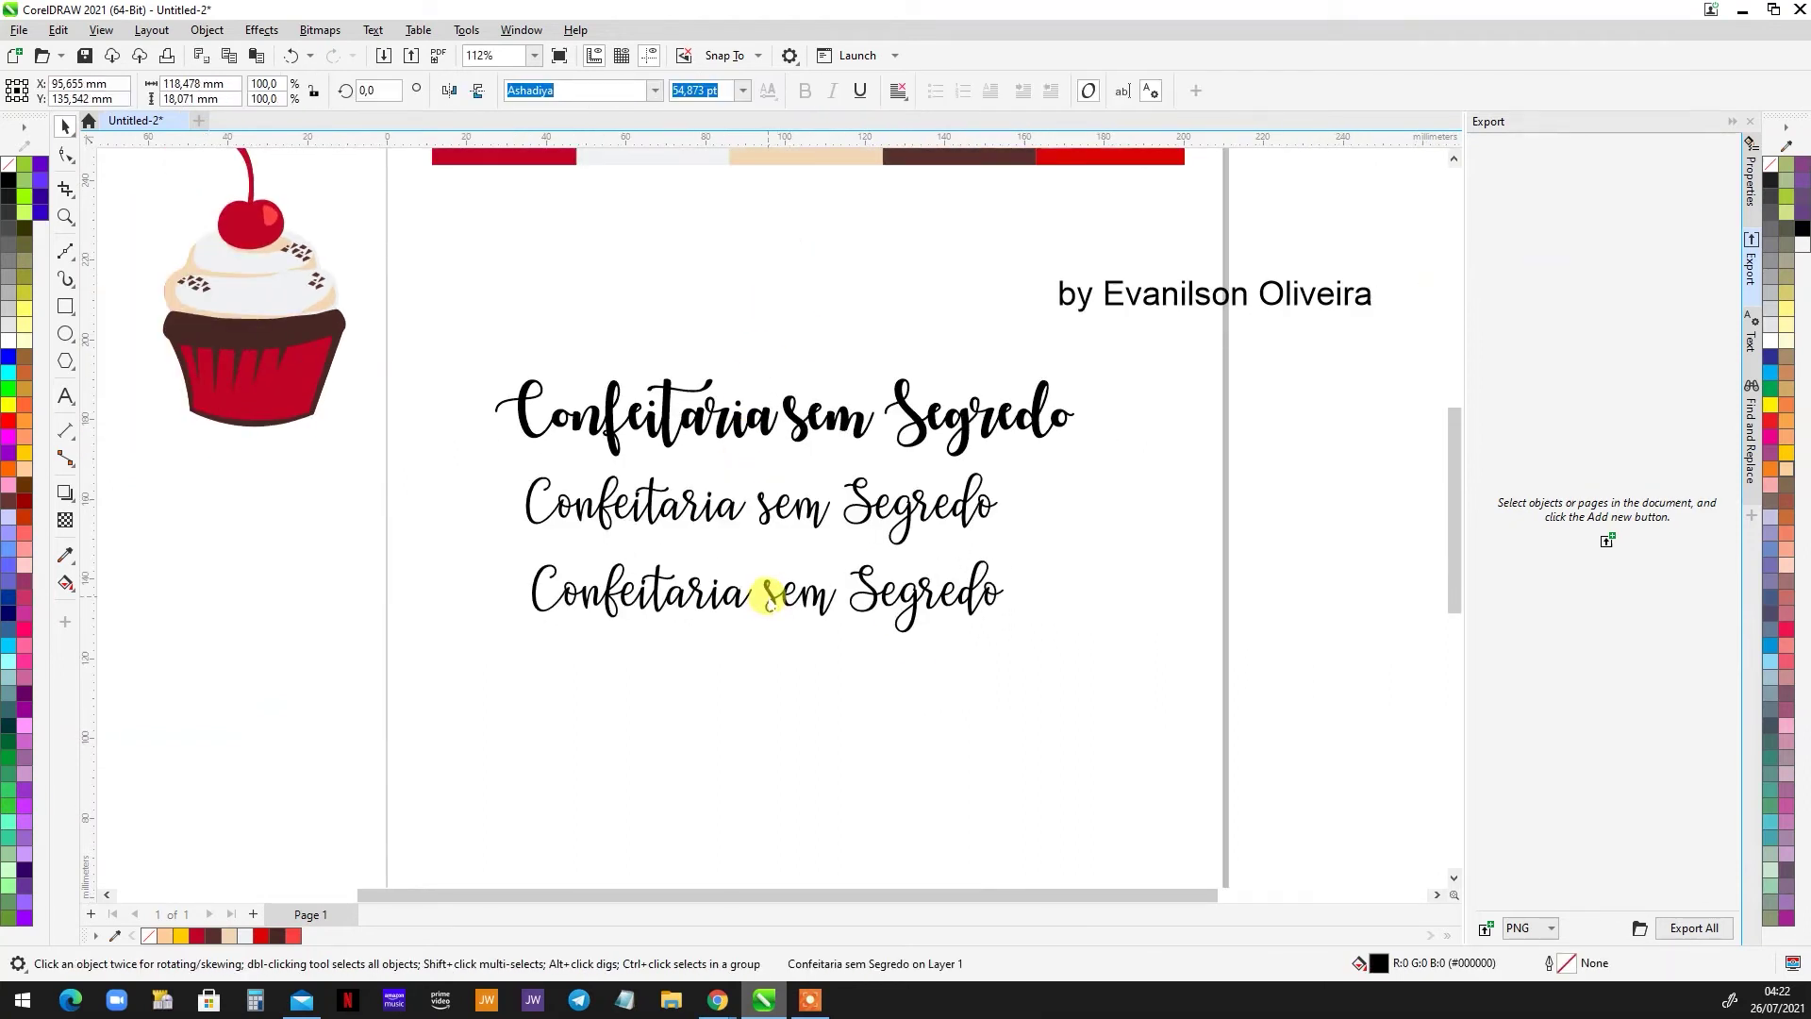
pyautogui.click(655, 91)
pyautogui.scroll(-15, 623, 471)
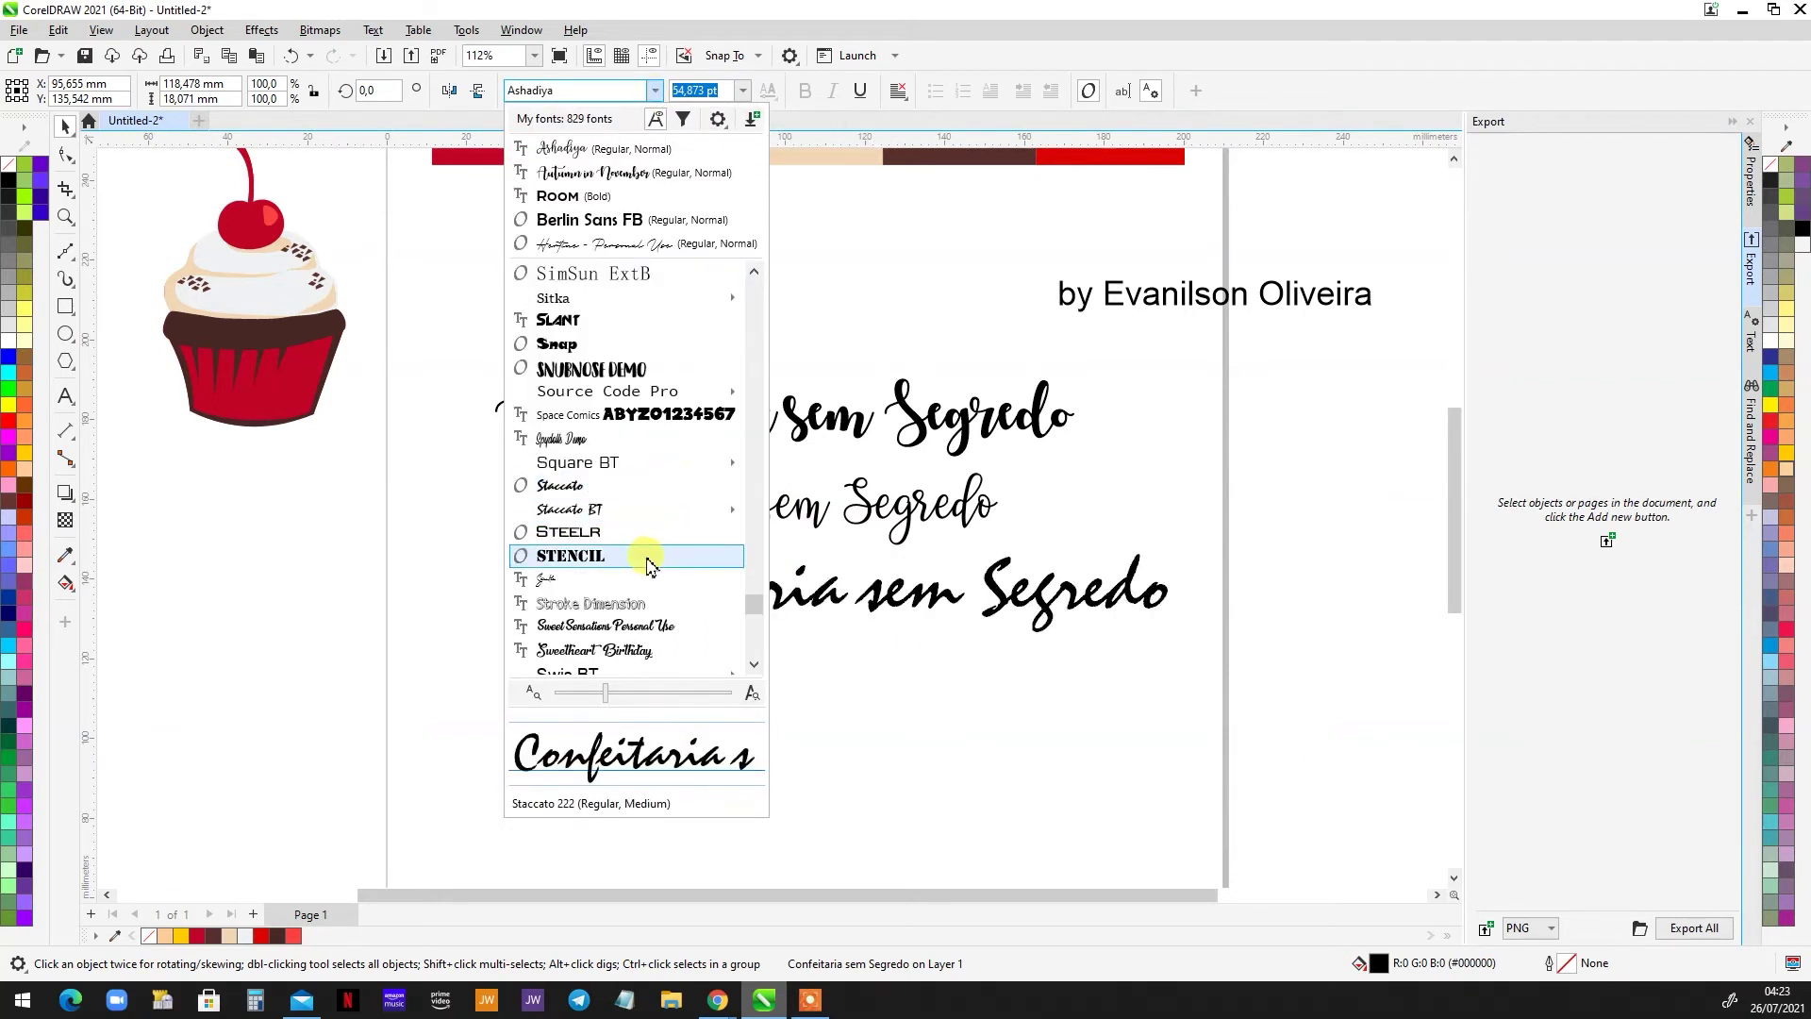
pyautogui.click(570, 628)
pyautogui.click(734, 717)
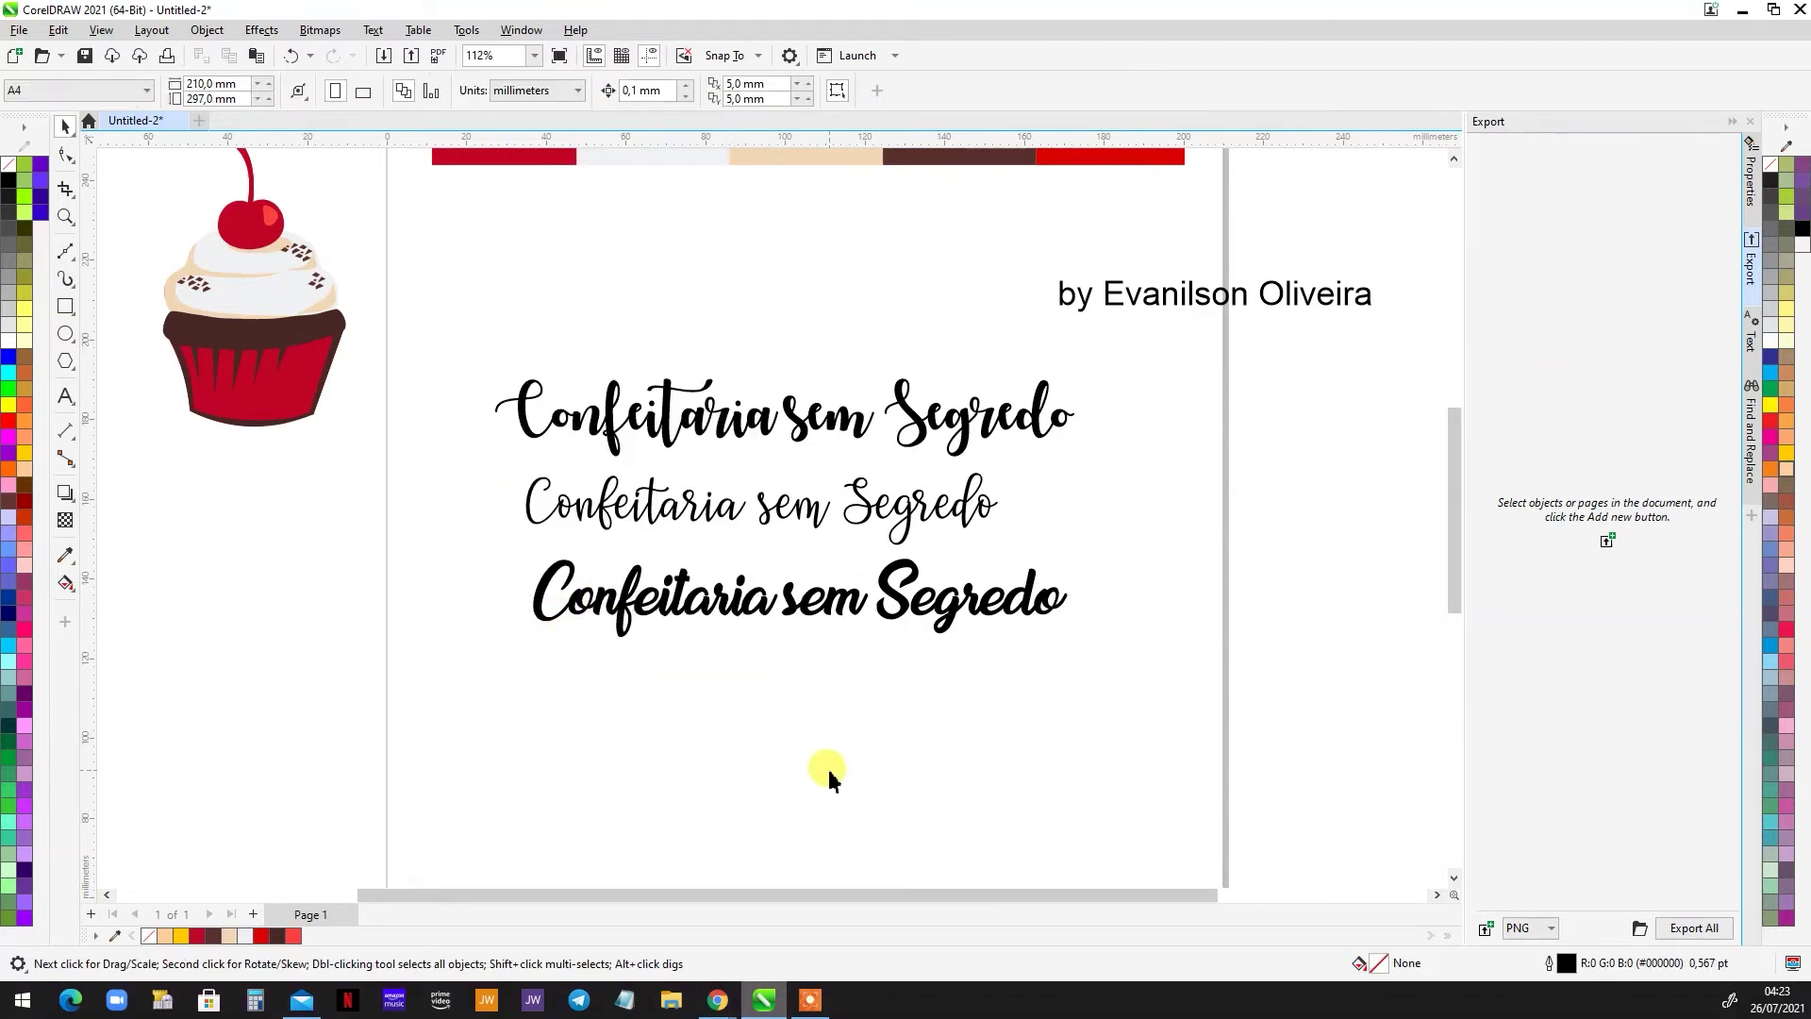
# Step: Move all three title versions together beside the page
pyautogui.scroll(-3, 515, 439)
pyautogui.moveTo(832, 448); pyautogui.dragTo(1300, 371)
pyautogui.click(1104, 574)
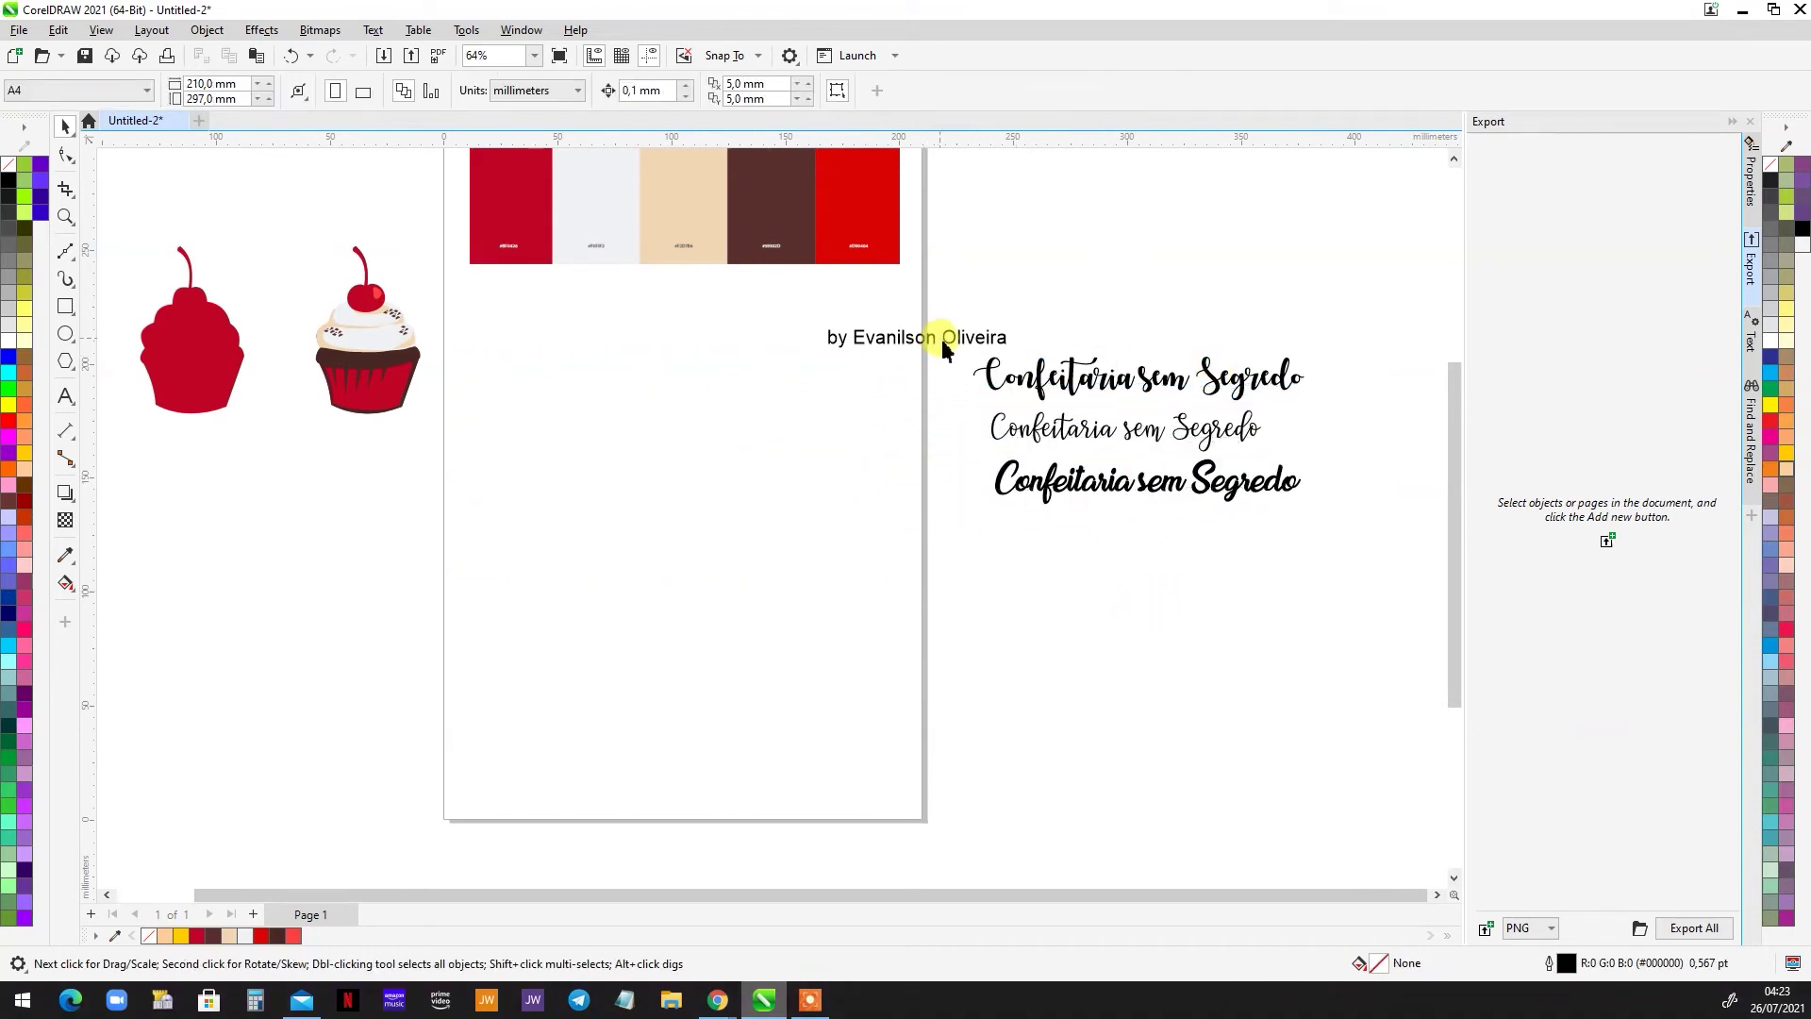
# Step: Move the byline onto the page and duplicate it further down
pyautogui.moveTo(943, 349); pyautogui.dragTo(677, 563)
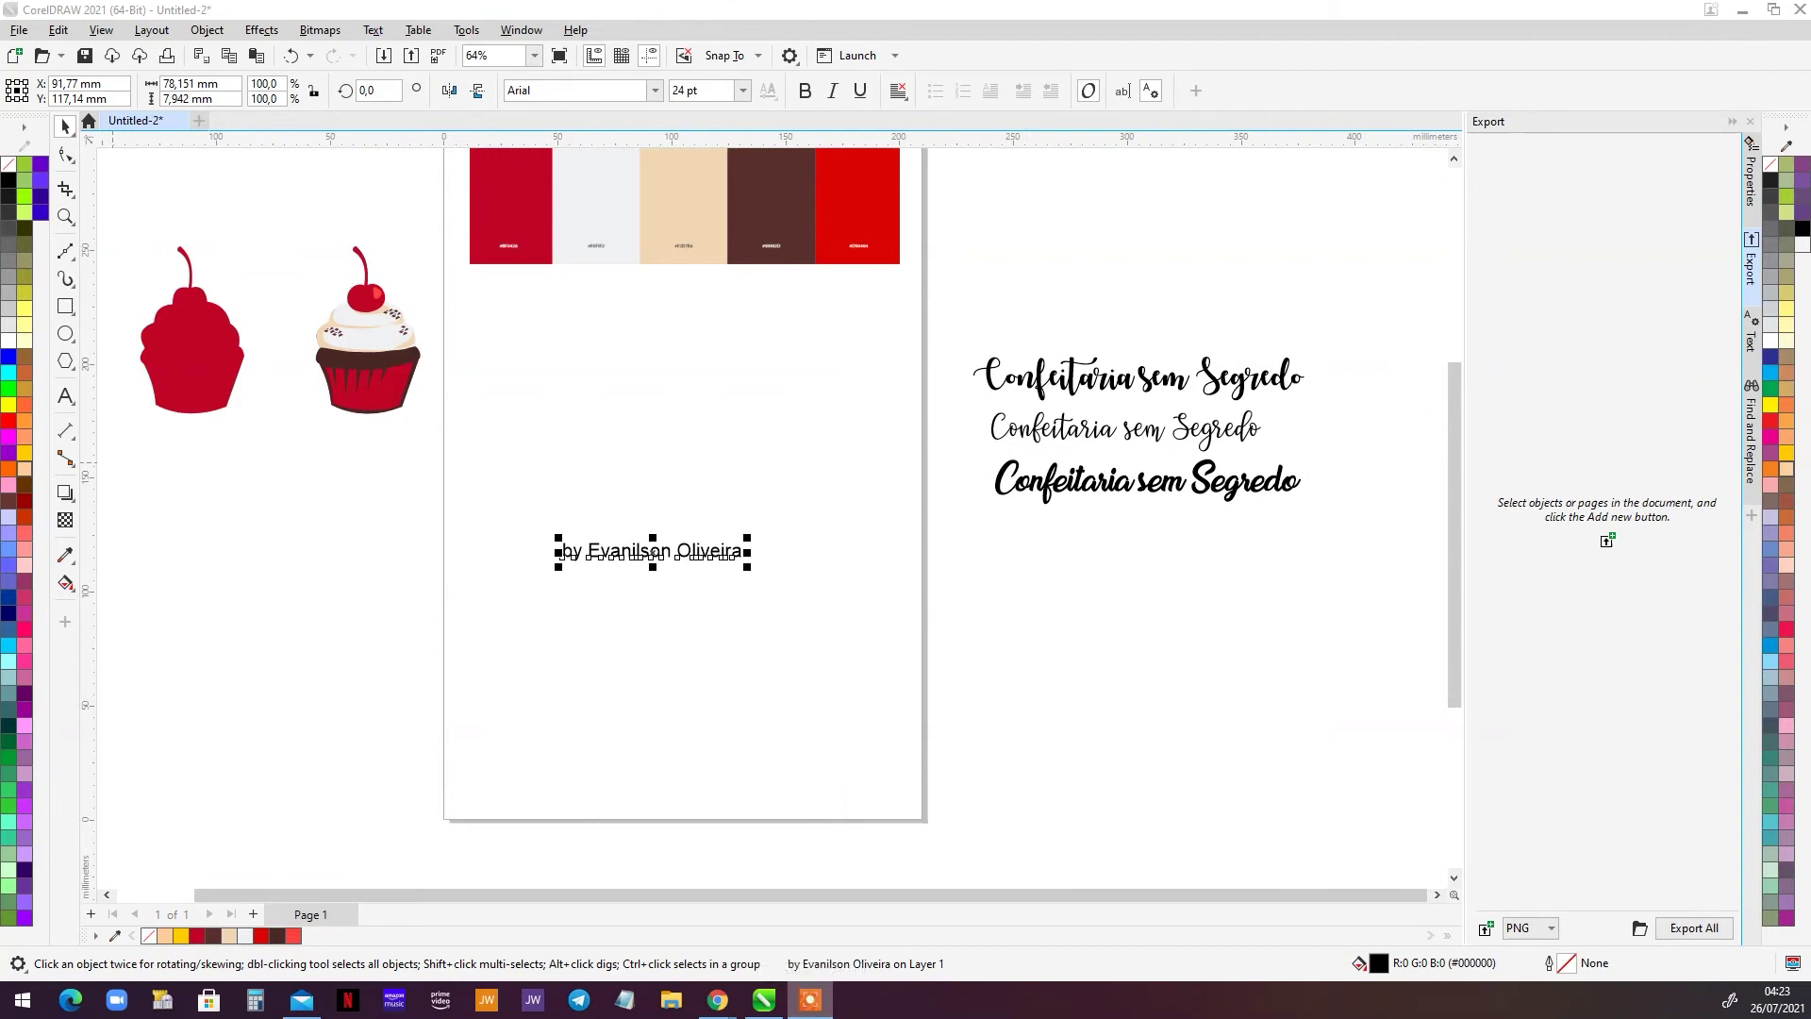
pyautogui.click(641, 626)
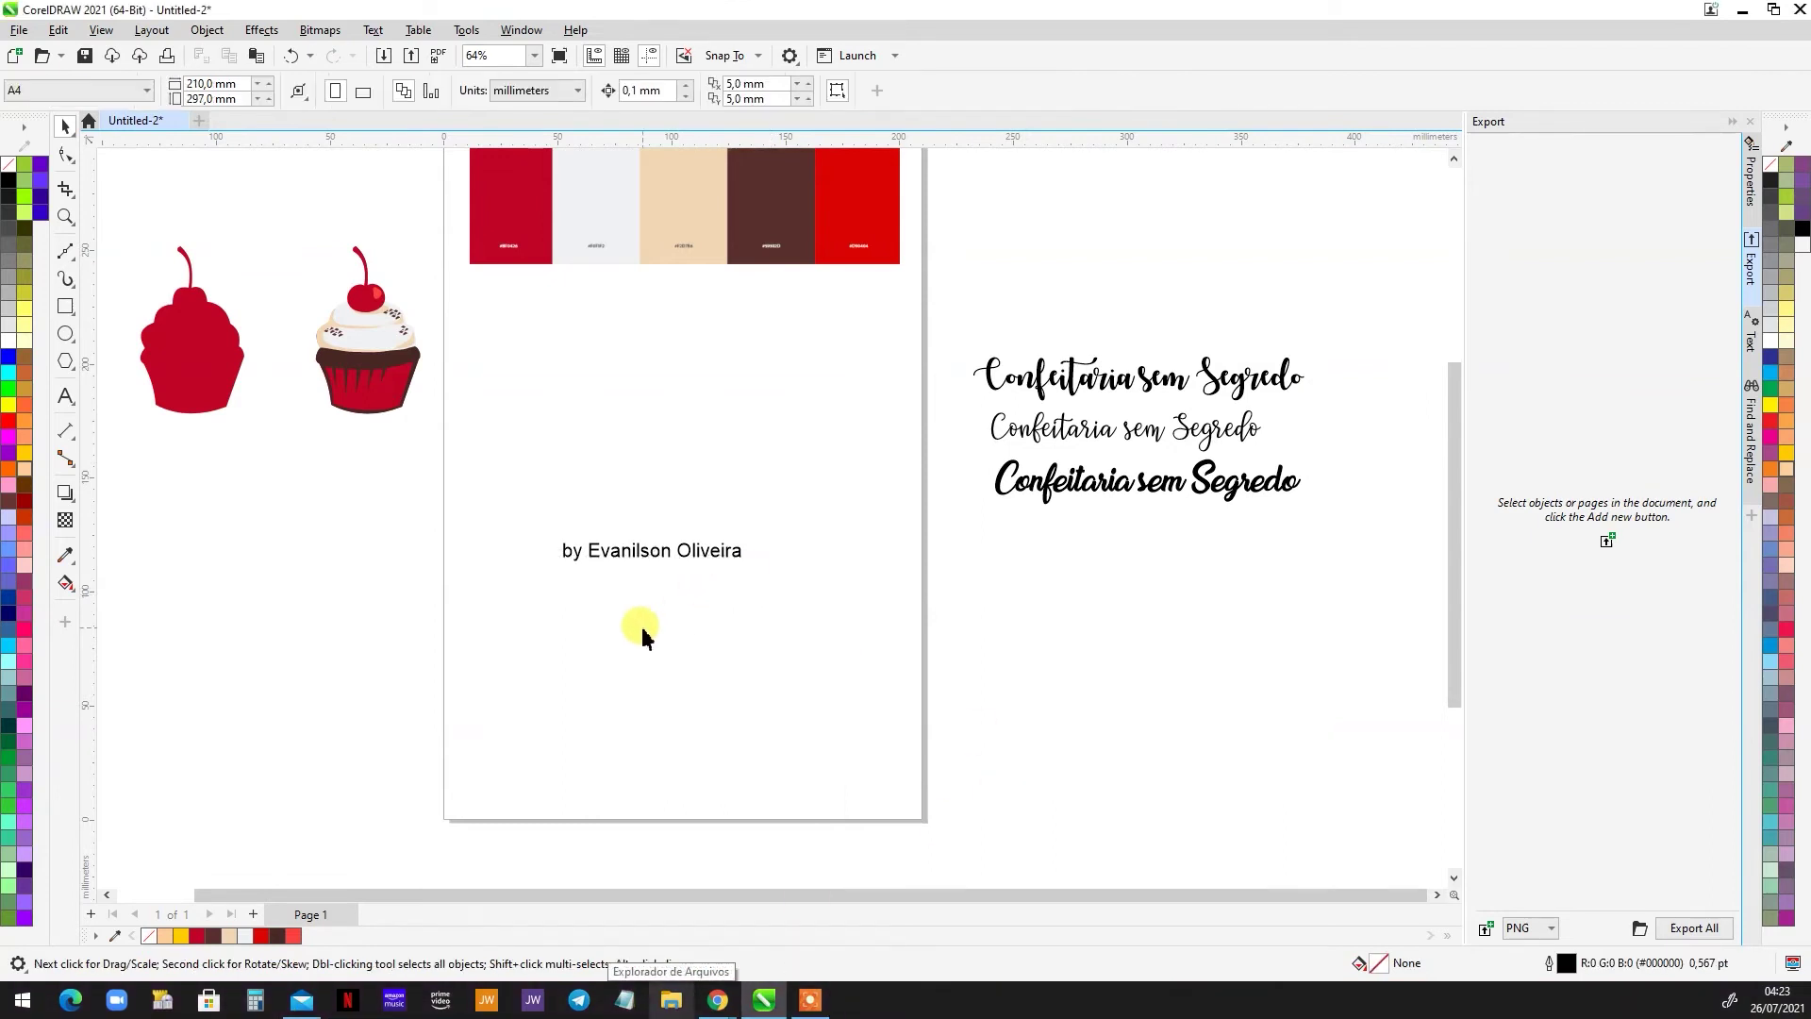
pyautogui.scroll(3, 658, 553)
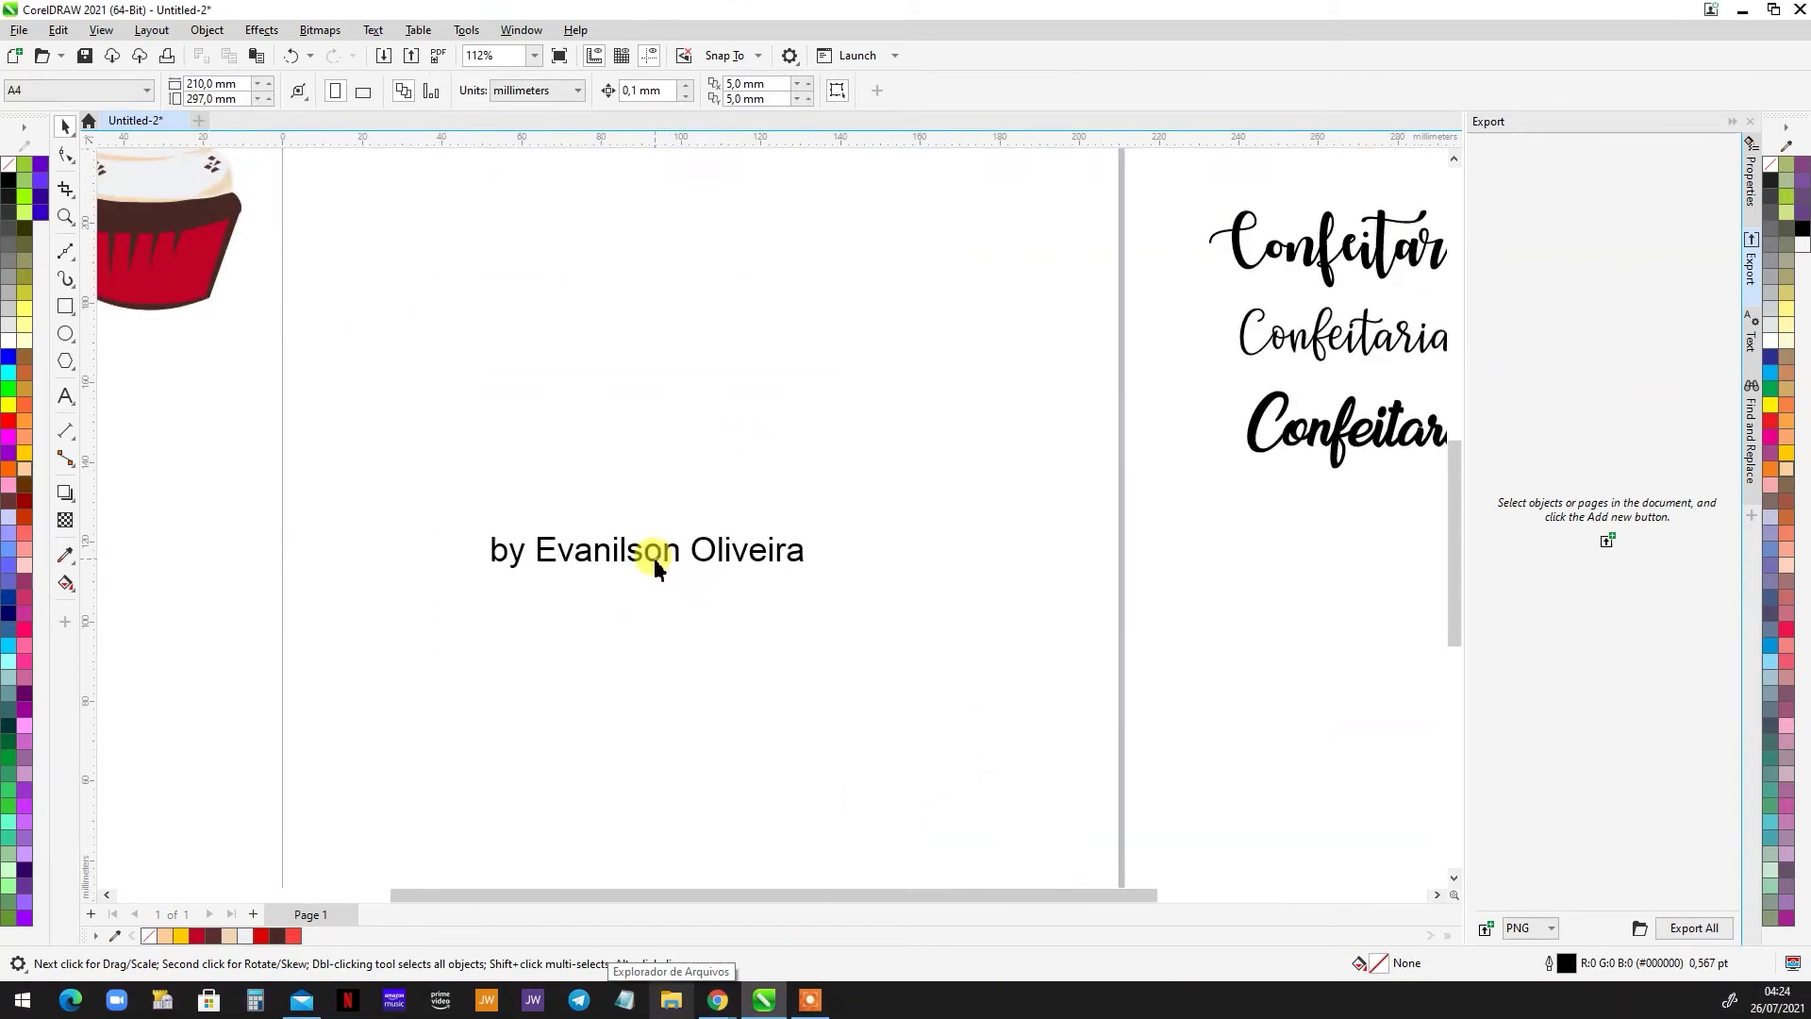
pyautogui.moveTo(653, 565); pyautogui.dragTo(655, 673)
# Step: Set the top byline in the Hertine script font and move it higher up
pyautogui.click(724, 552)
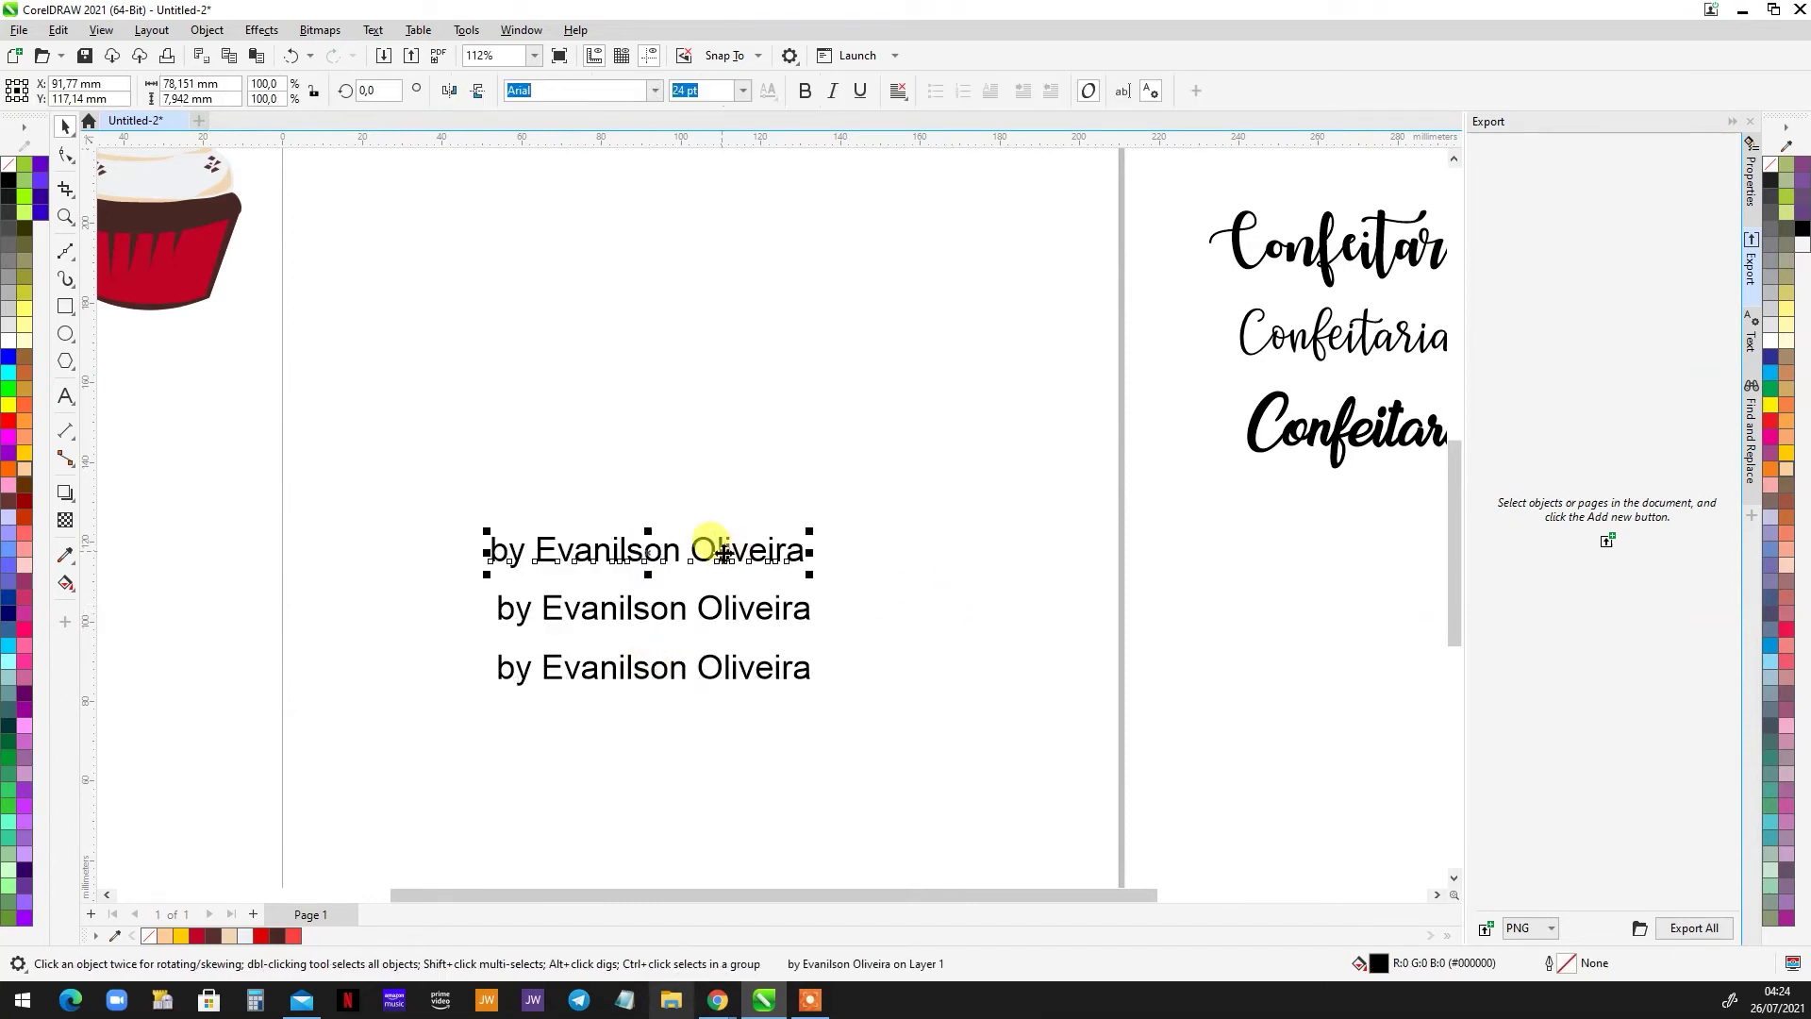
pyautogui.click(655, 91)
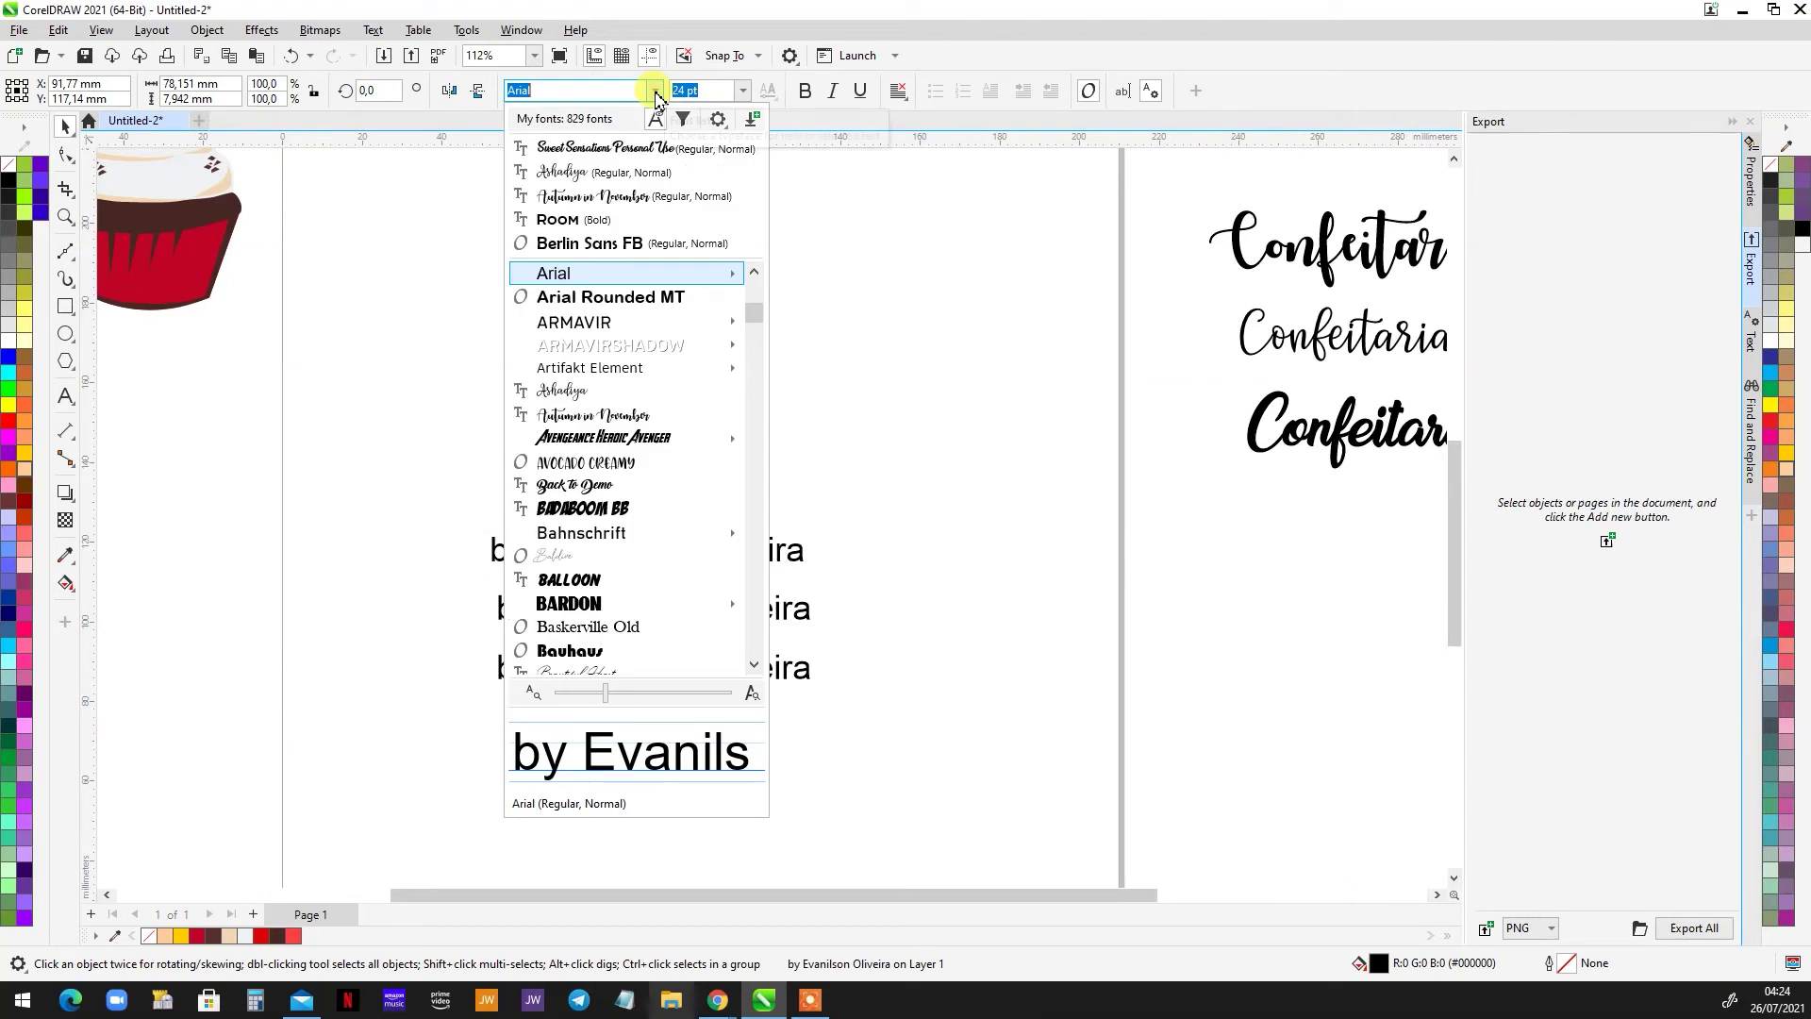
pyautogui.scroll(-15, 638, 392)
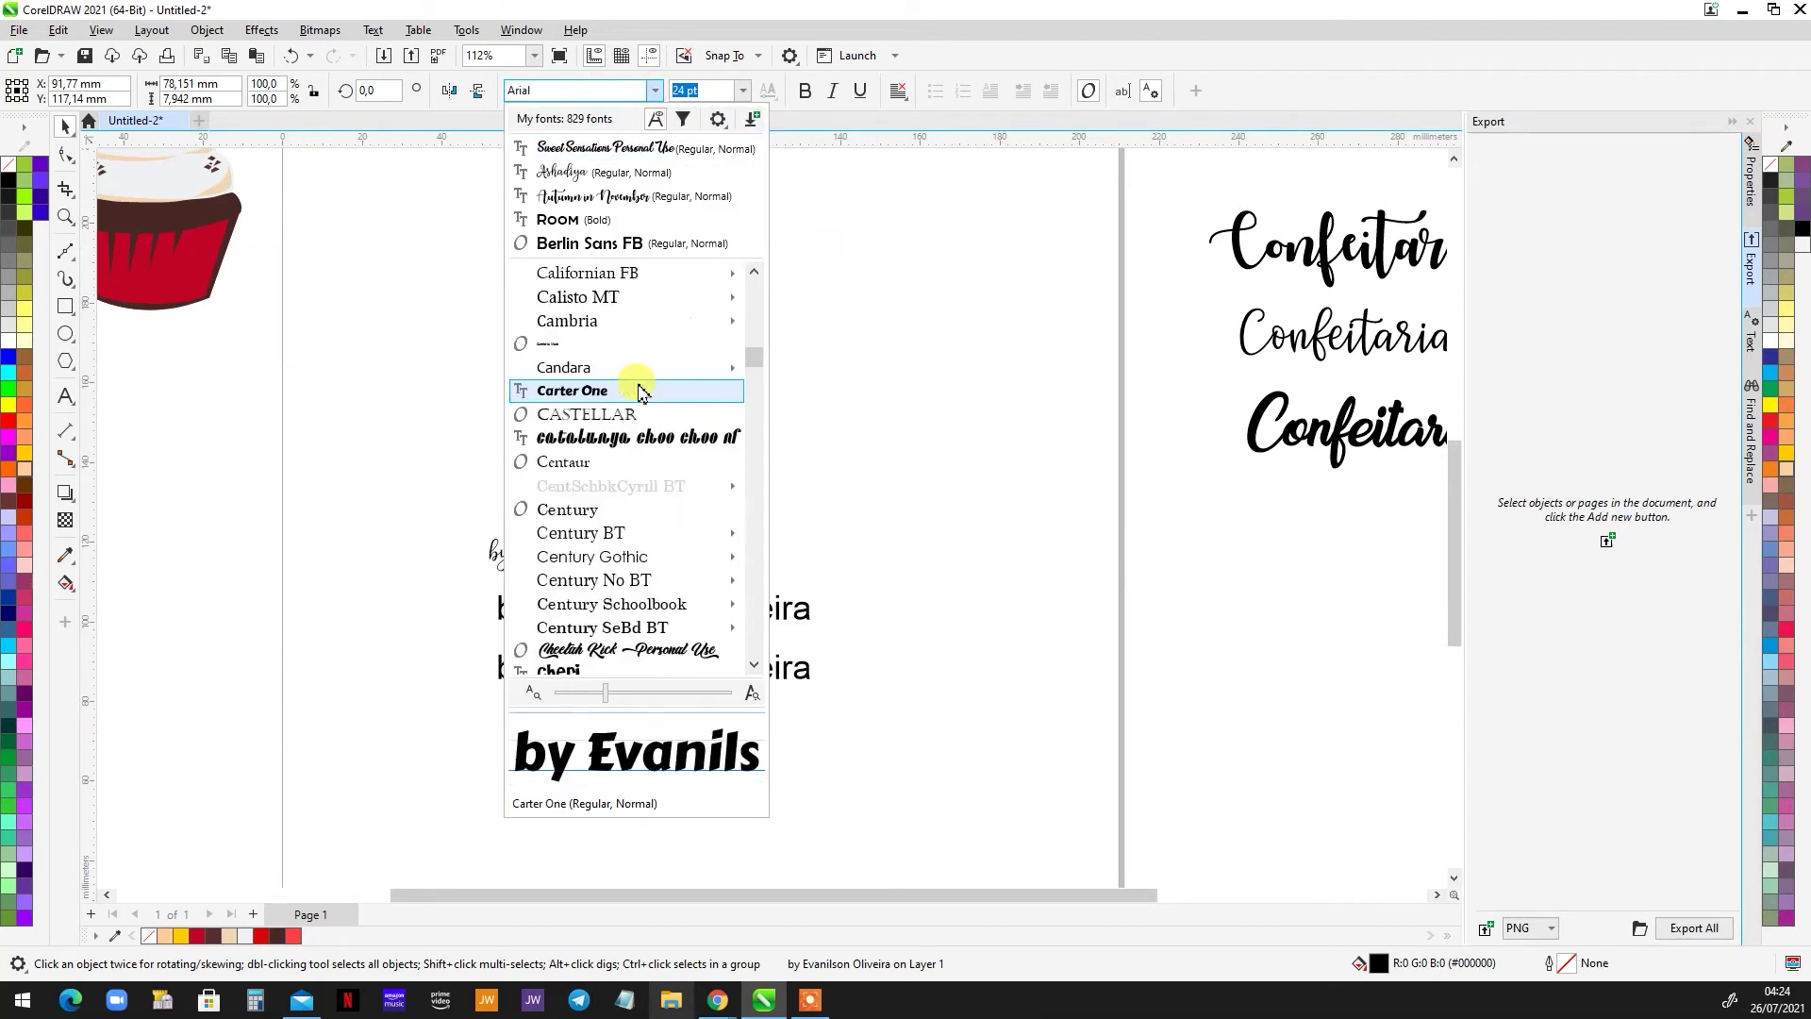
pyautogui.scroll(-7, 639, 391)
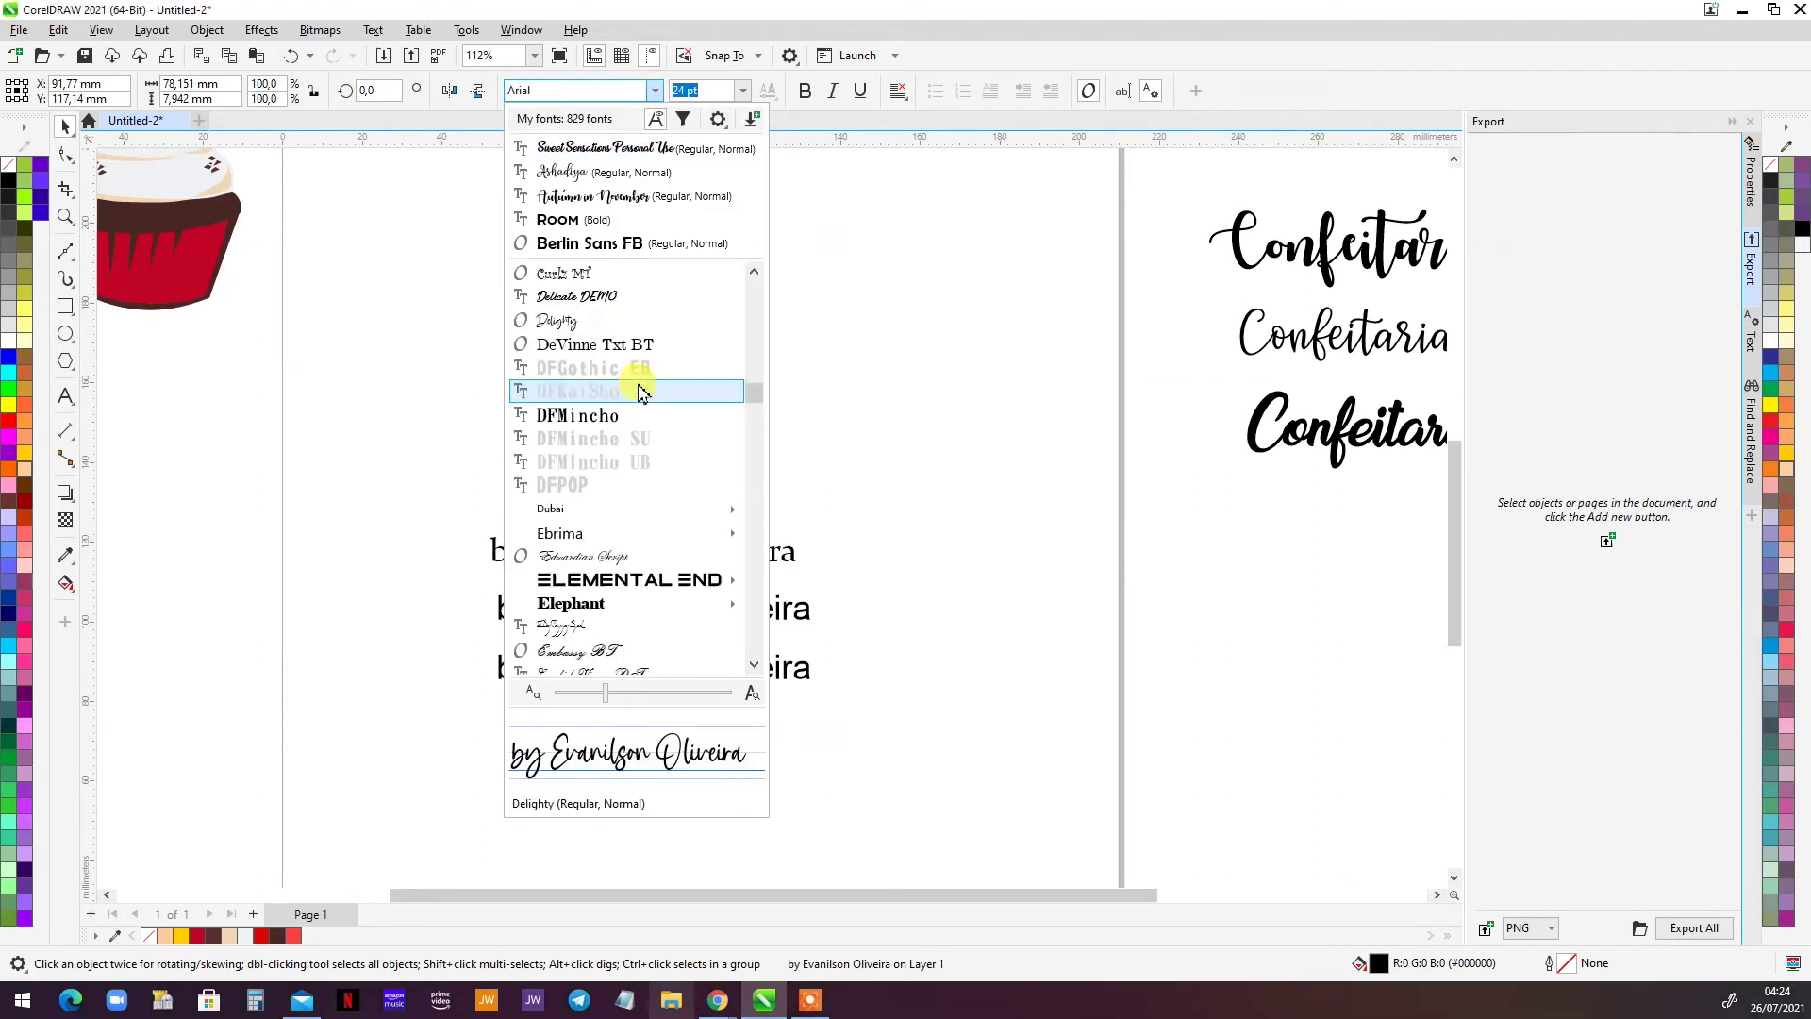
pyautogui.scroll(-10, 640, 390)
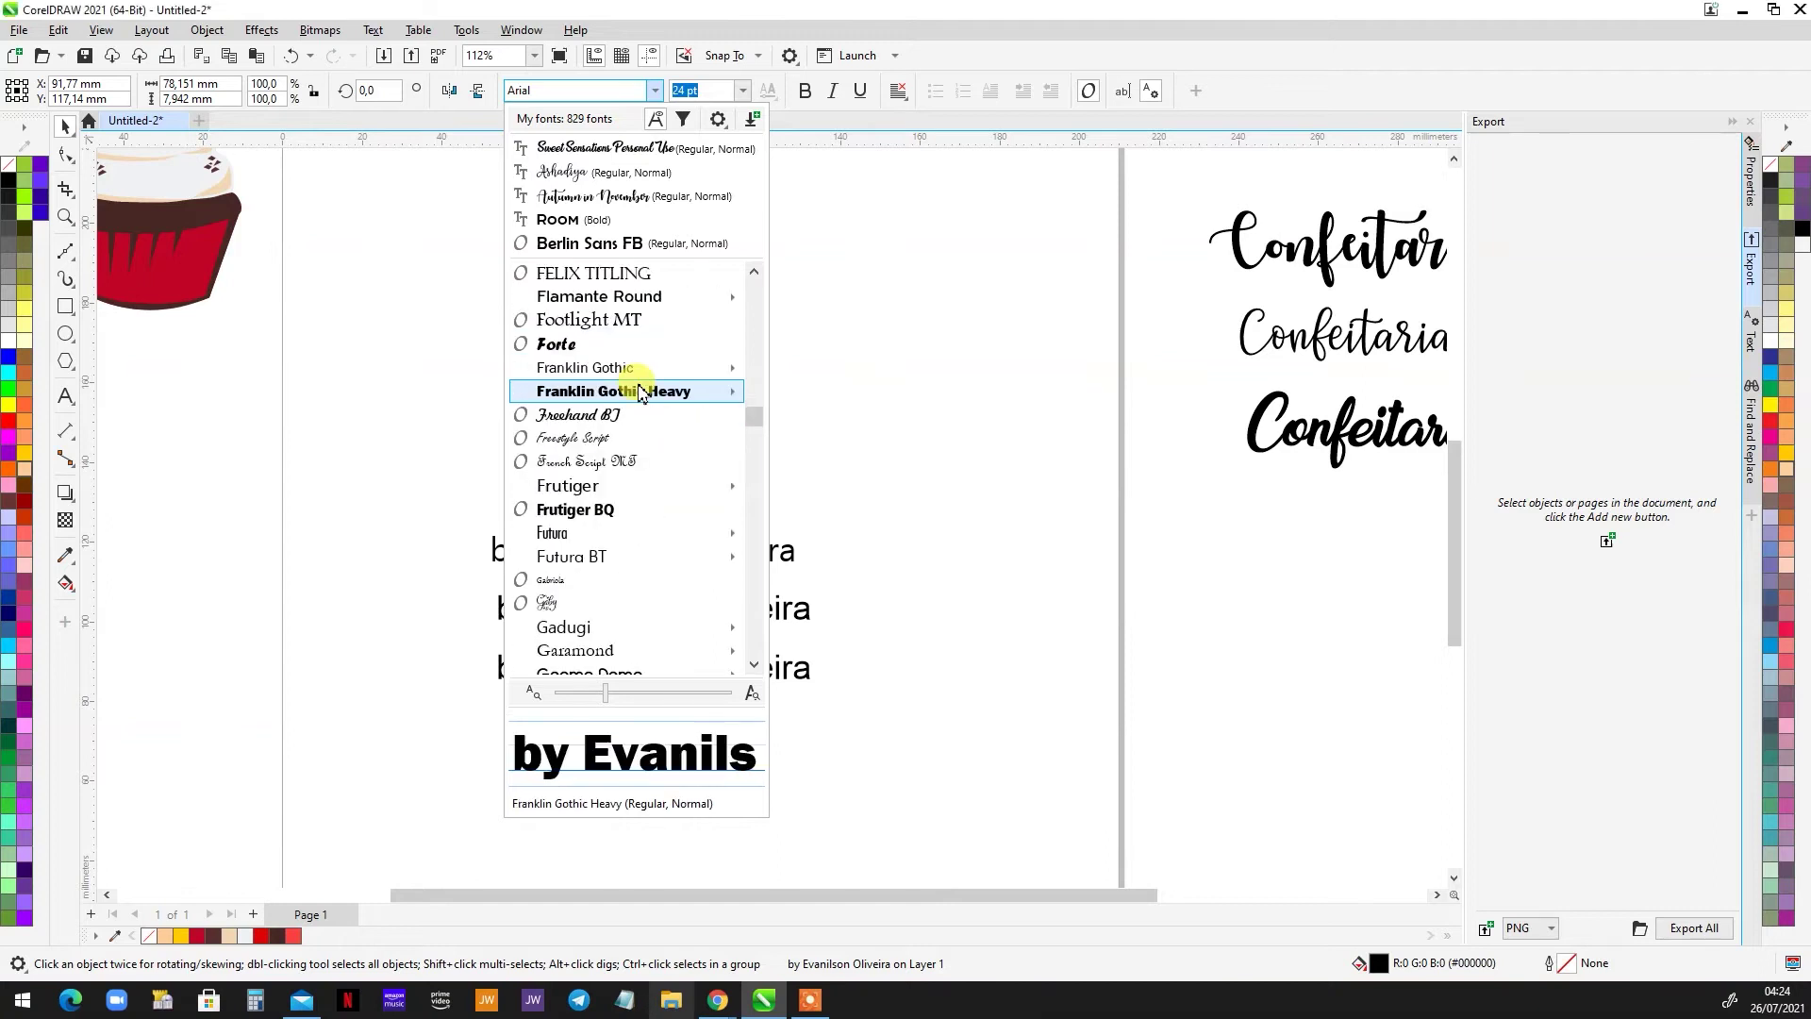
pyautogui.scroll(-5, 638, 392)
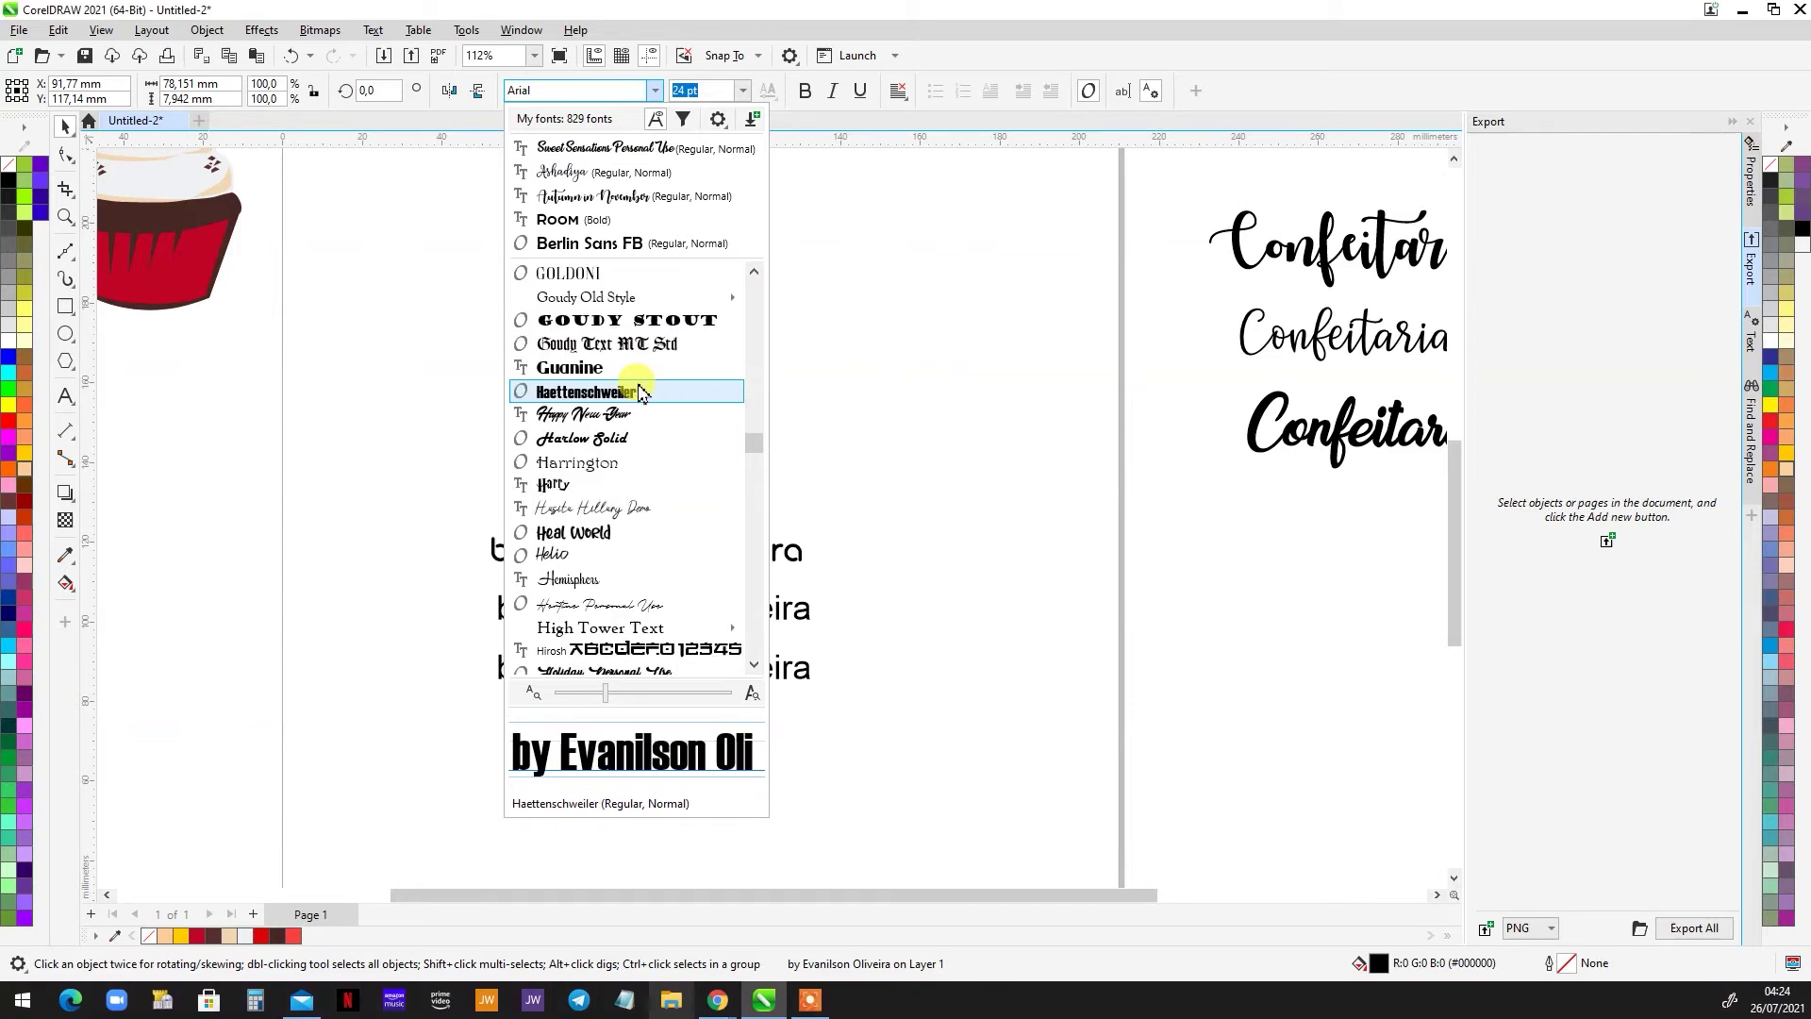
pyautogui.click(619, 605)
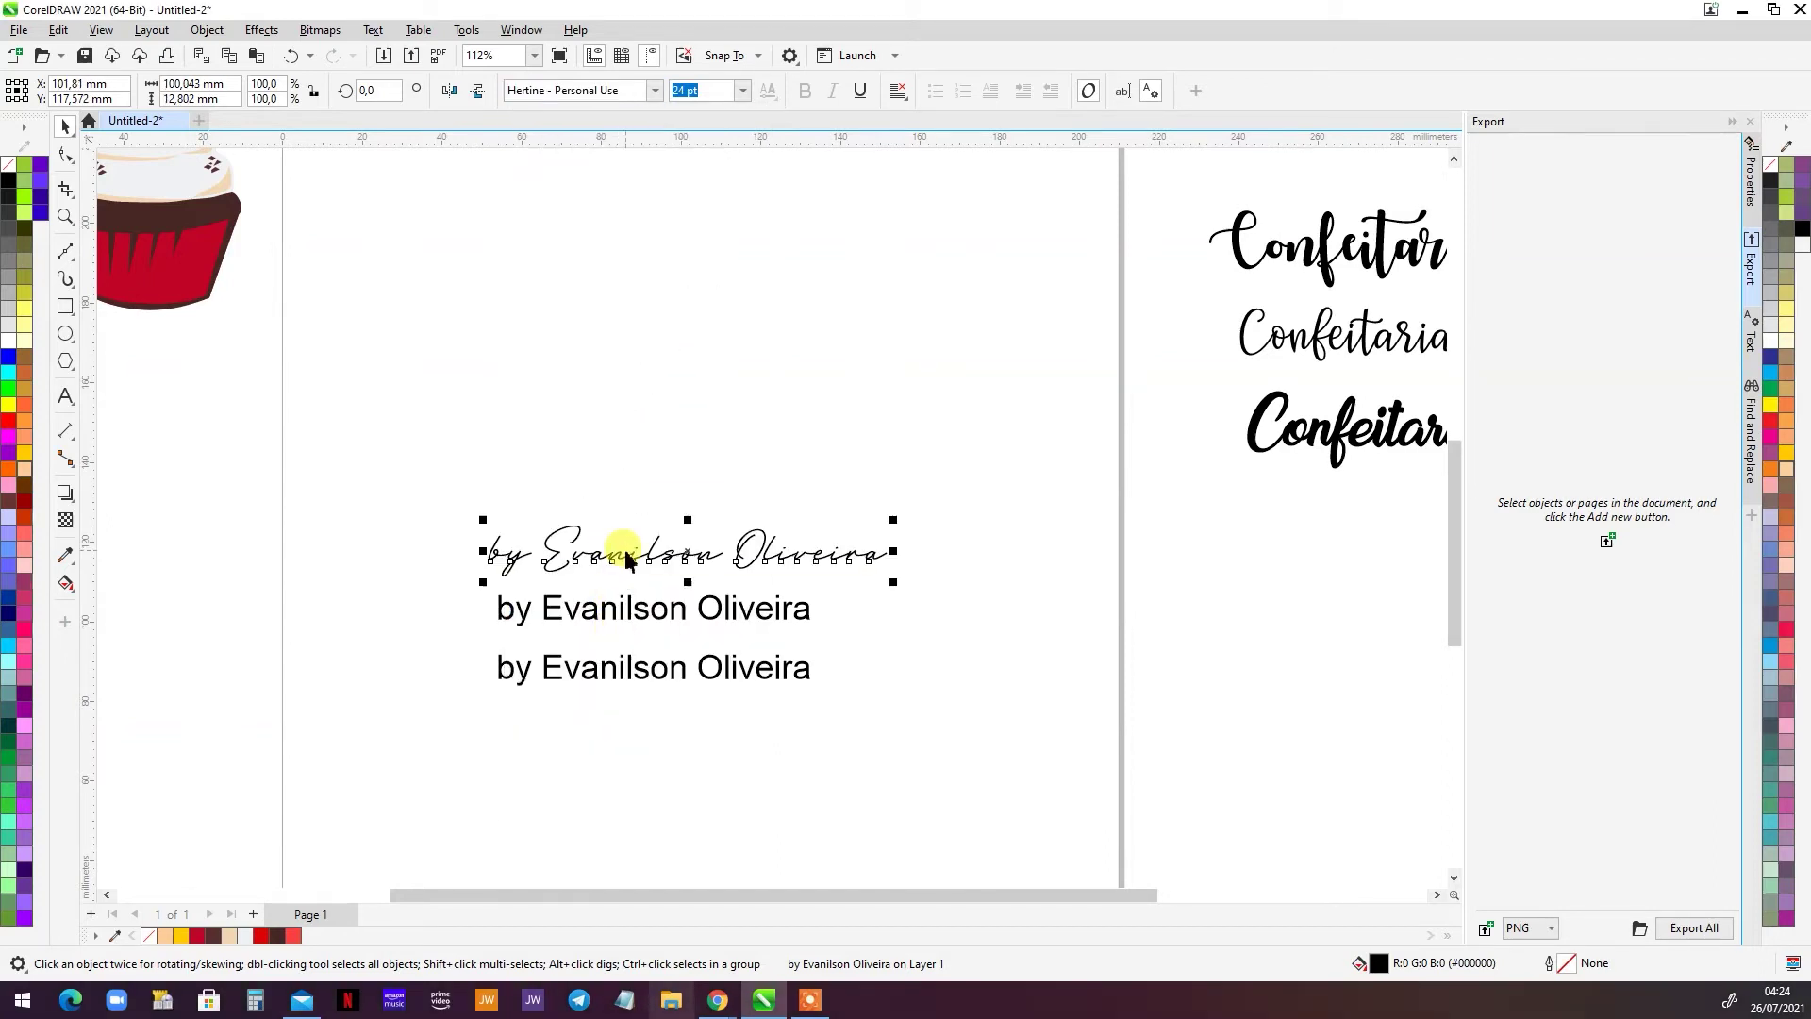
pyautogui.moveTo(627, 561); pyautogui.dragTo(612, 359)
pyautogui.click(679, 424)
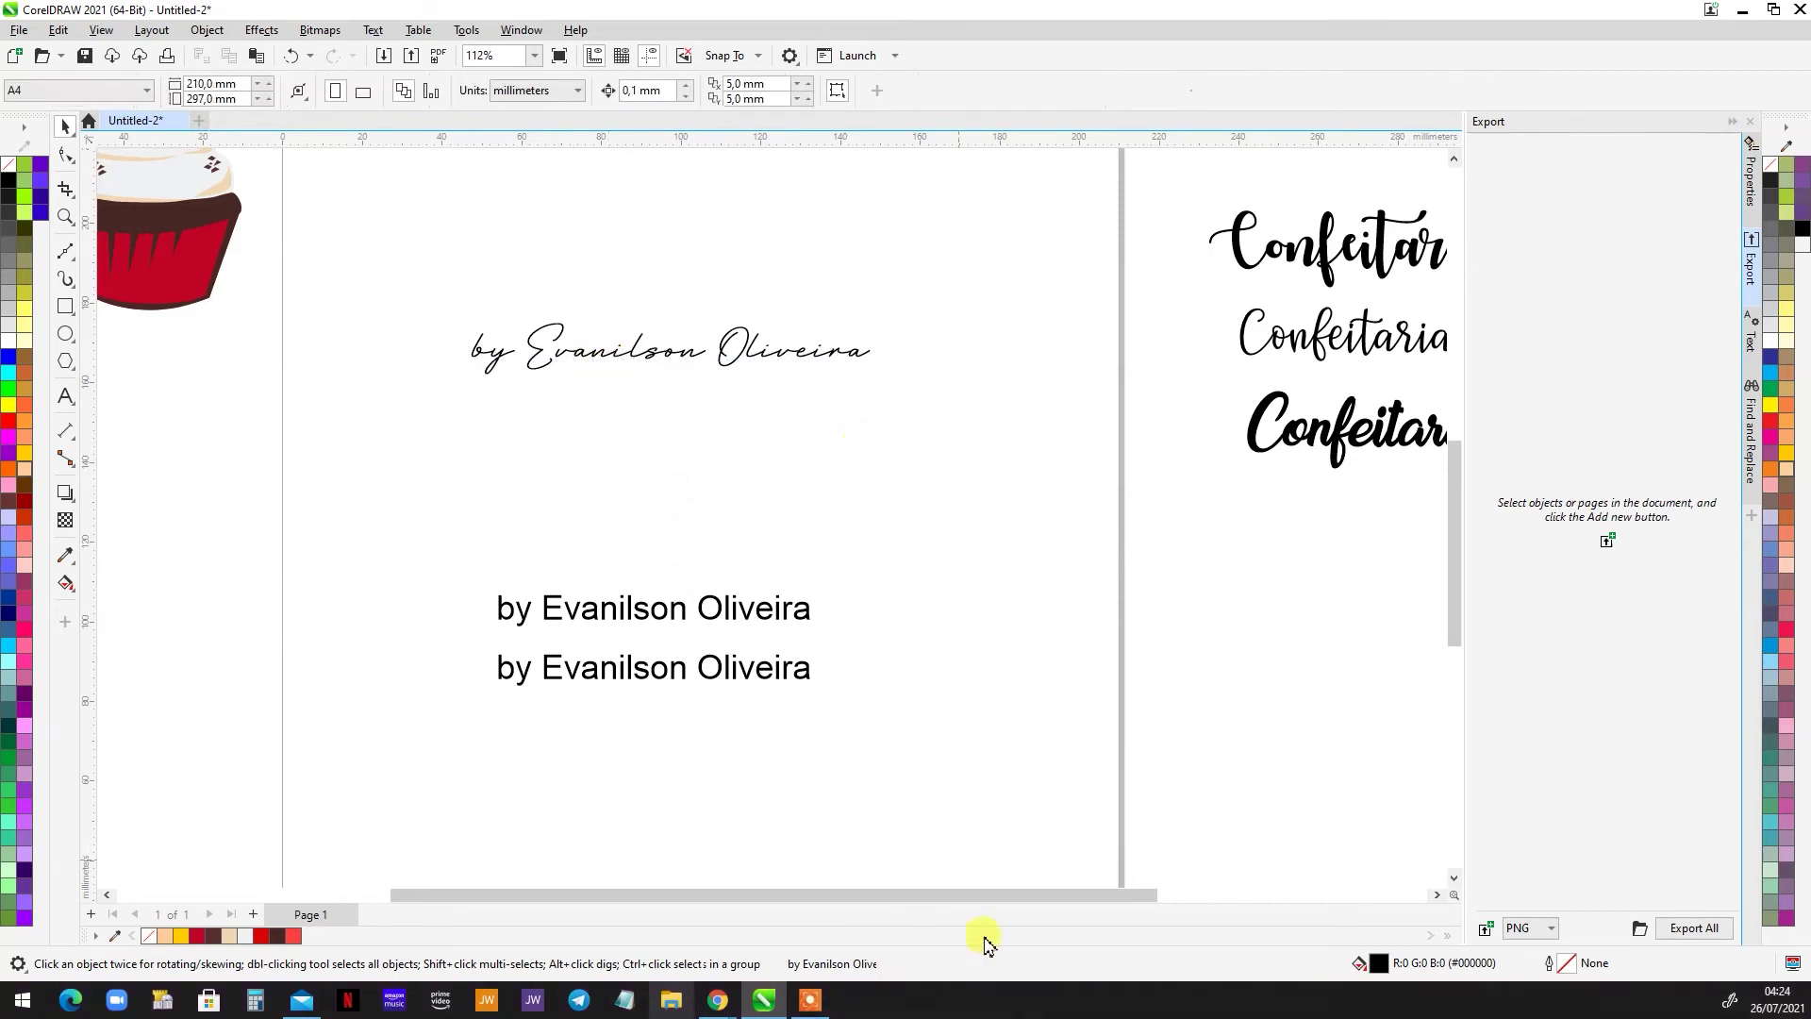
# Step: Move the middle byline up and set it in COCOMAT Light
pyautogui.moveTo(629, 609); pyautogui.dragTo(627, 504)
pyautogui.click(654, 91)
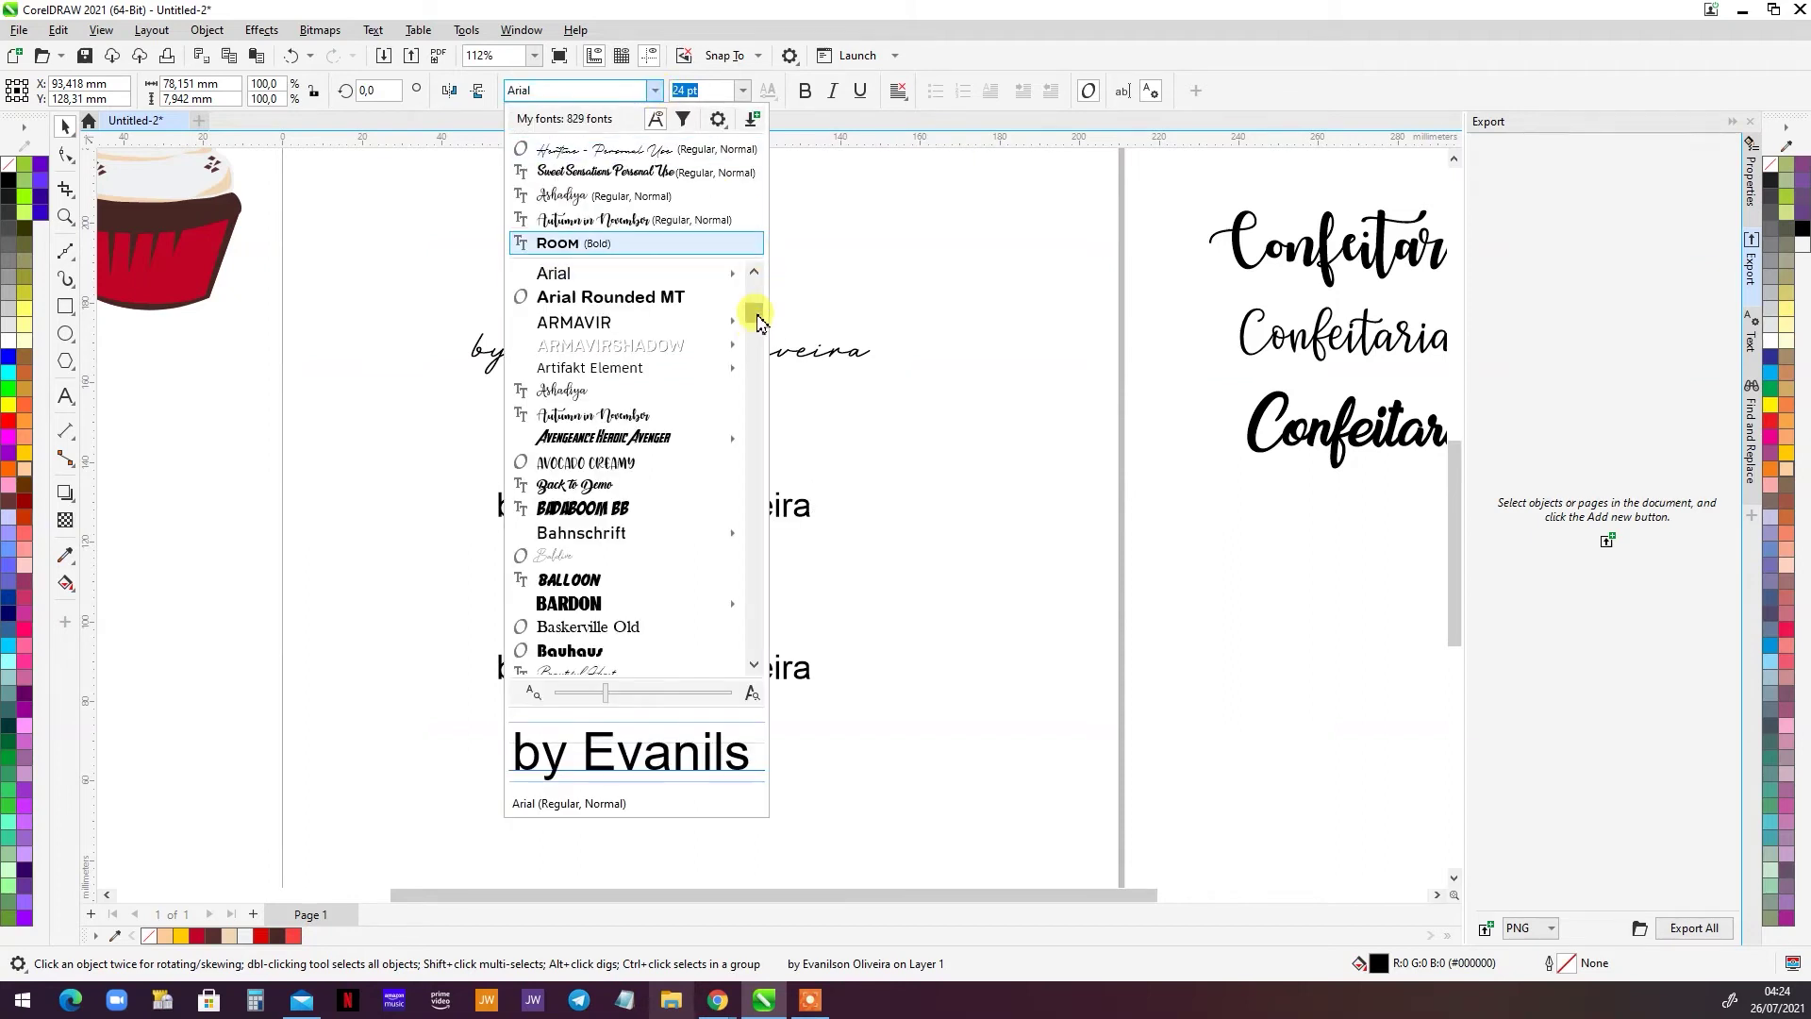
pyautogui.moveTo(756, 320); pyautogui.dragTo(756, 389)
pyautogui.moveTo(726, 297)
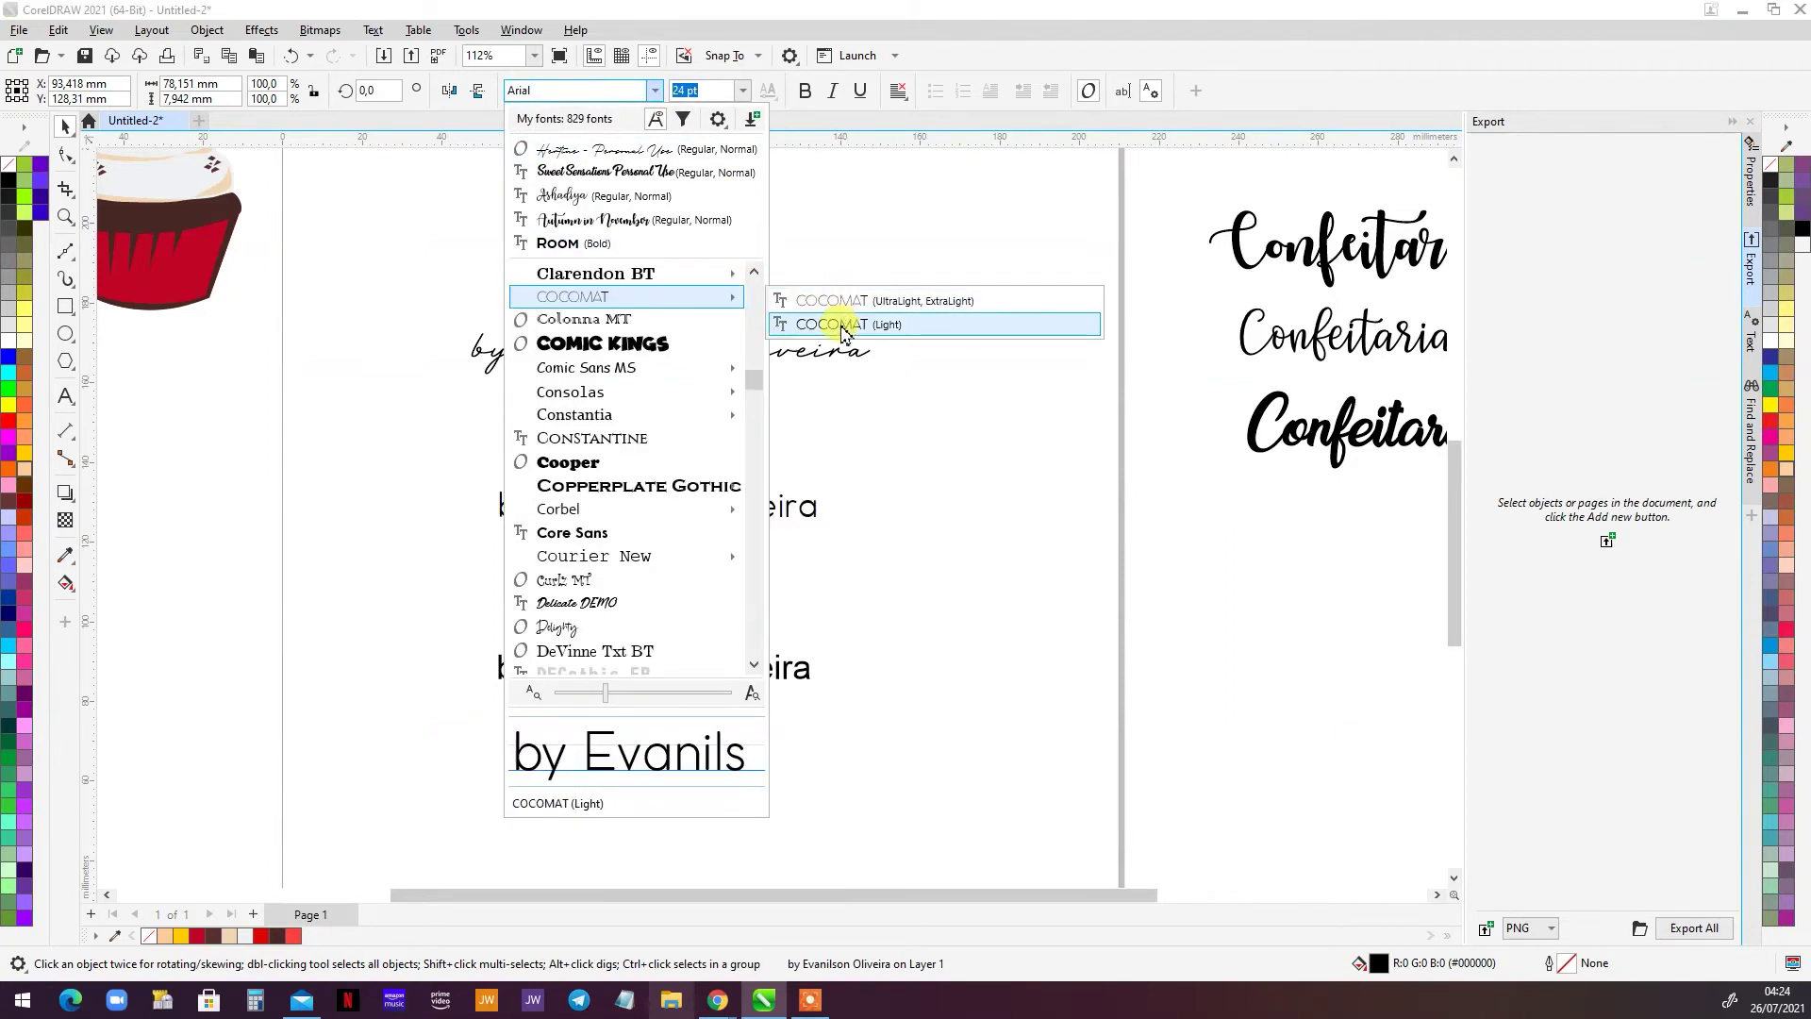
pyautogui.click(842, 325)
pyautogui.click(755, 882)
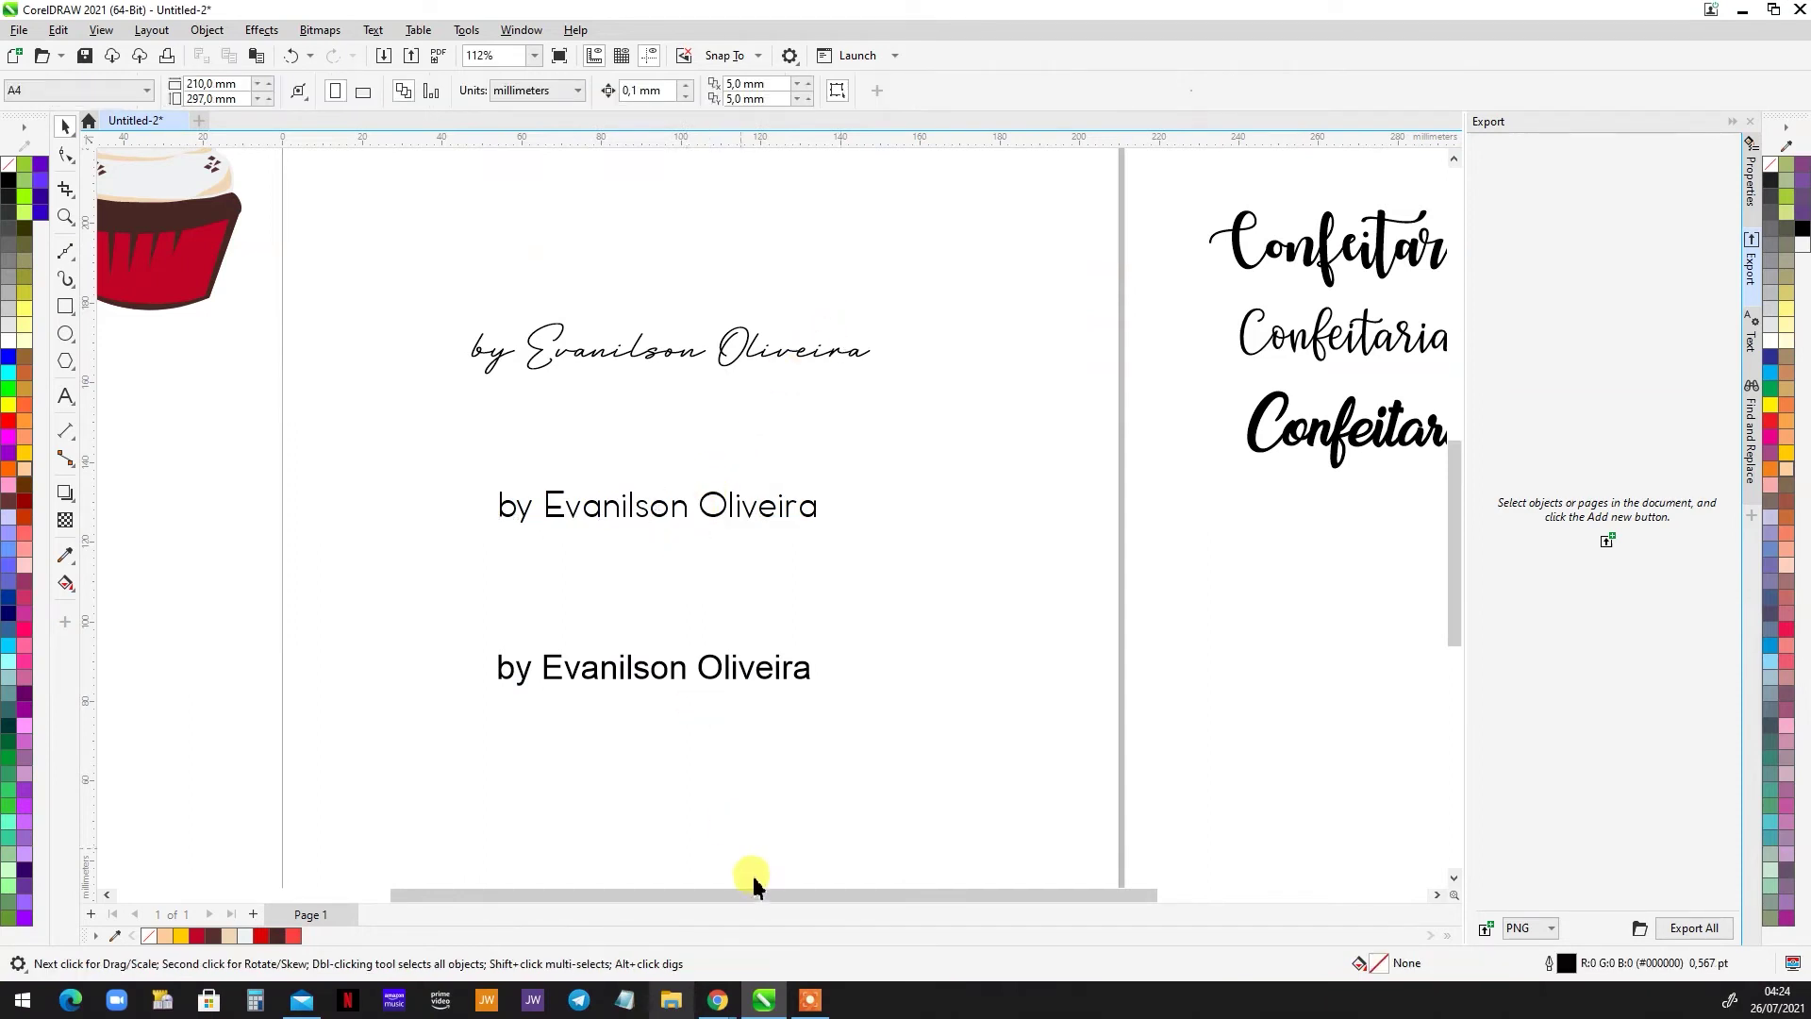
# Step: Set the bottom byline in Black Choco Ligerature and enlarge it to about 169%
pyautogui.click(722, 671)
pyautogui.click(655, 90)
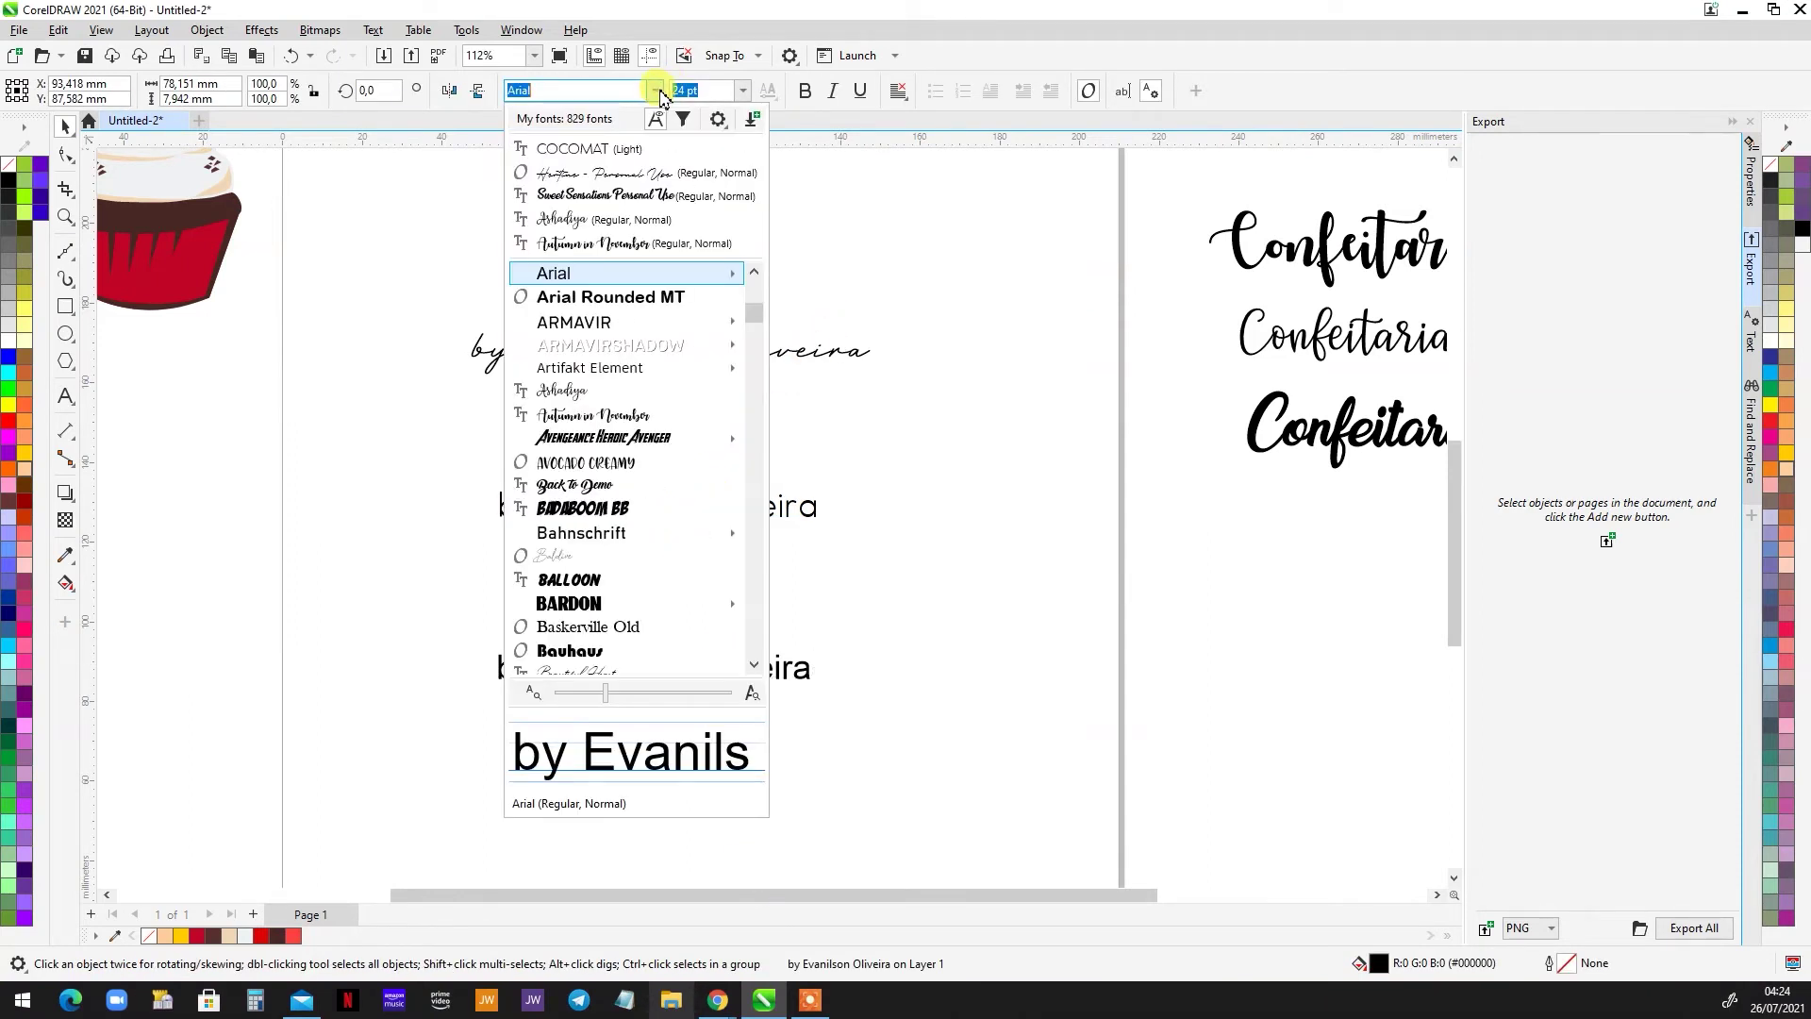
pyautogui.moveTo(752, 315); pyautogui.dragTo(675, 409)
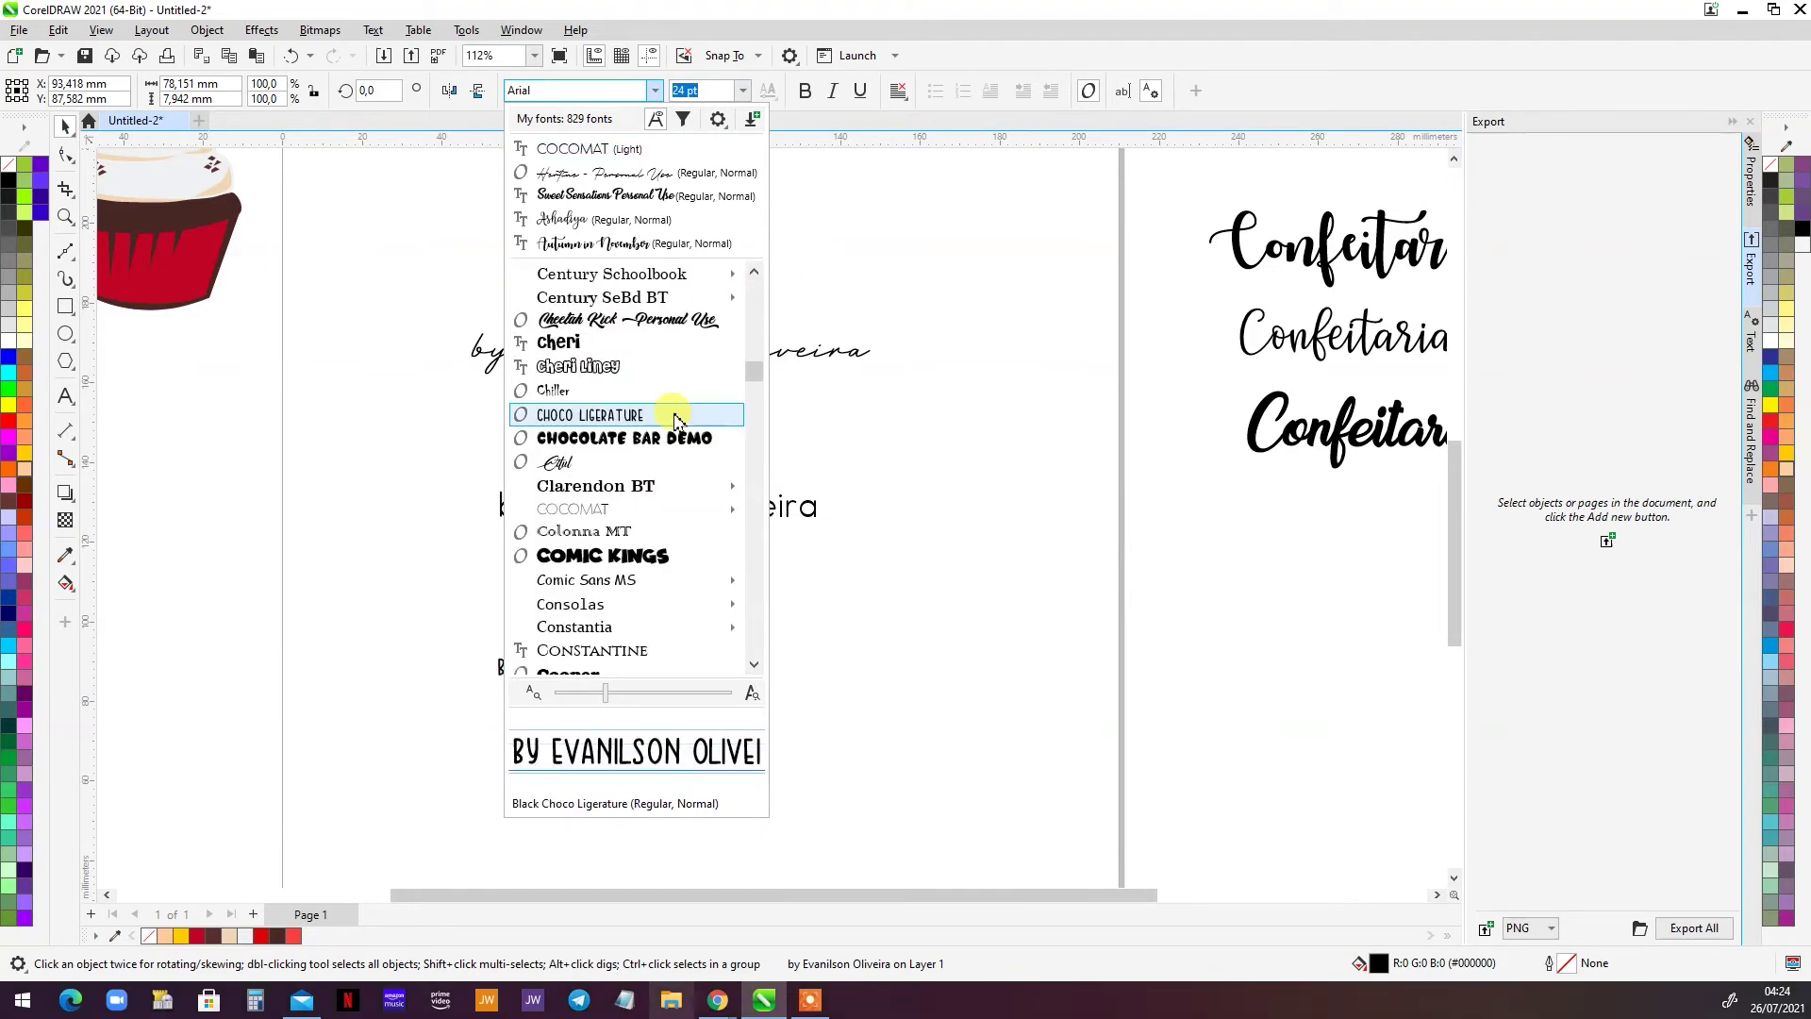
pyautogui.click(673, 410)
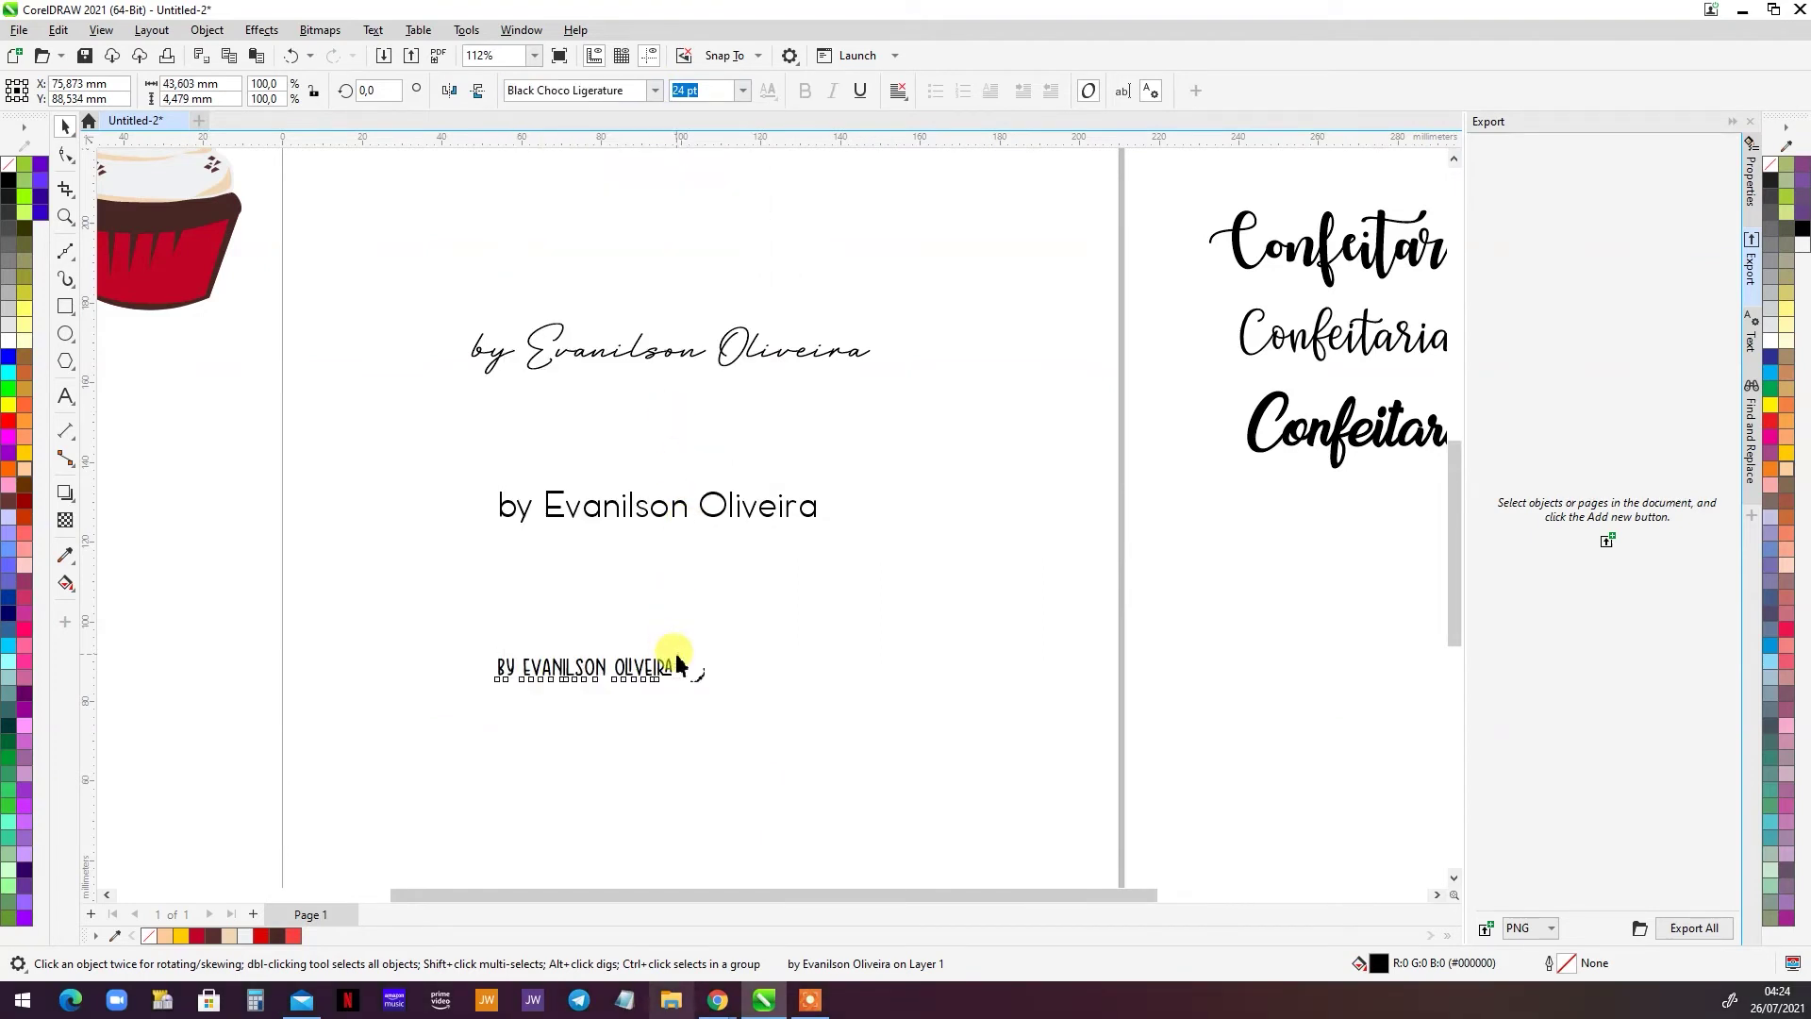
pyautogui.moveTo(677, 663); pyautogui.dragTo(797, 600)
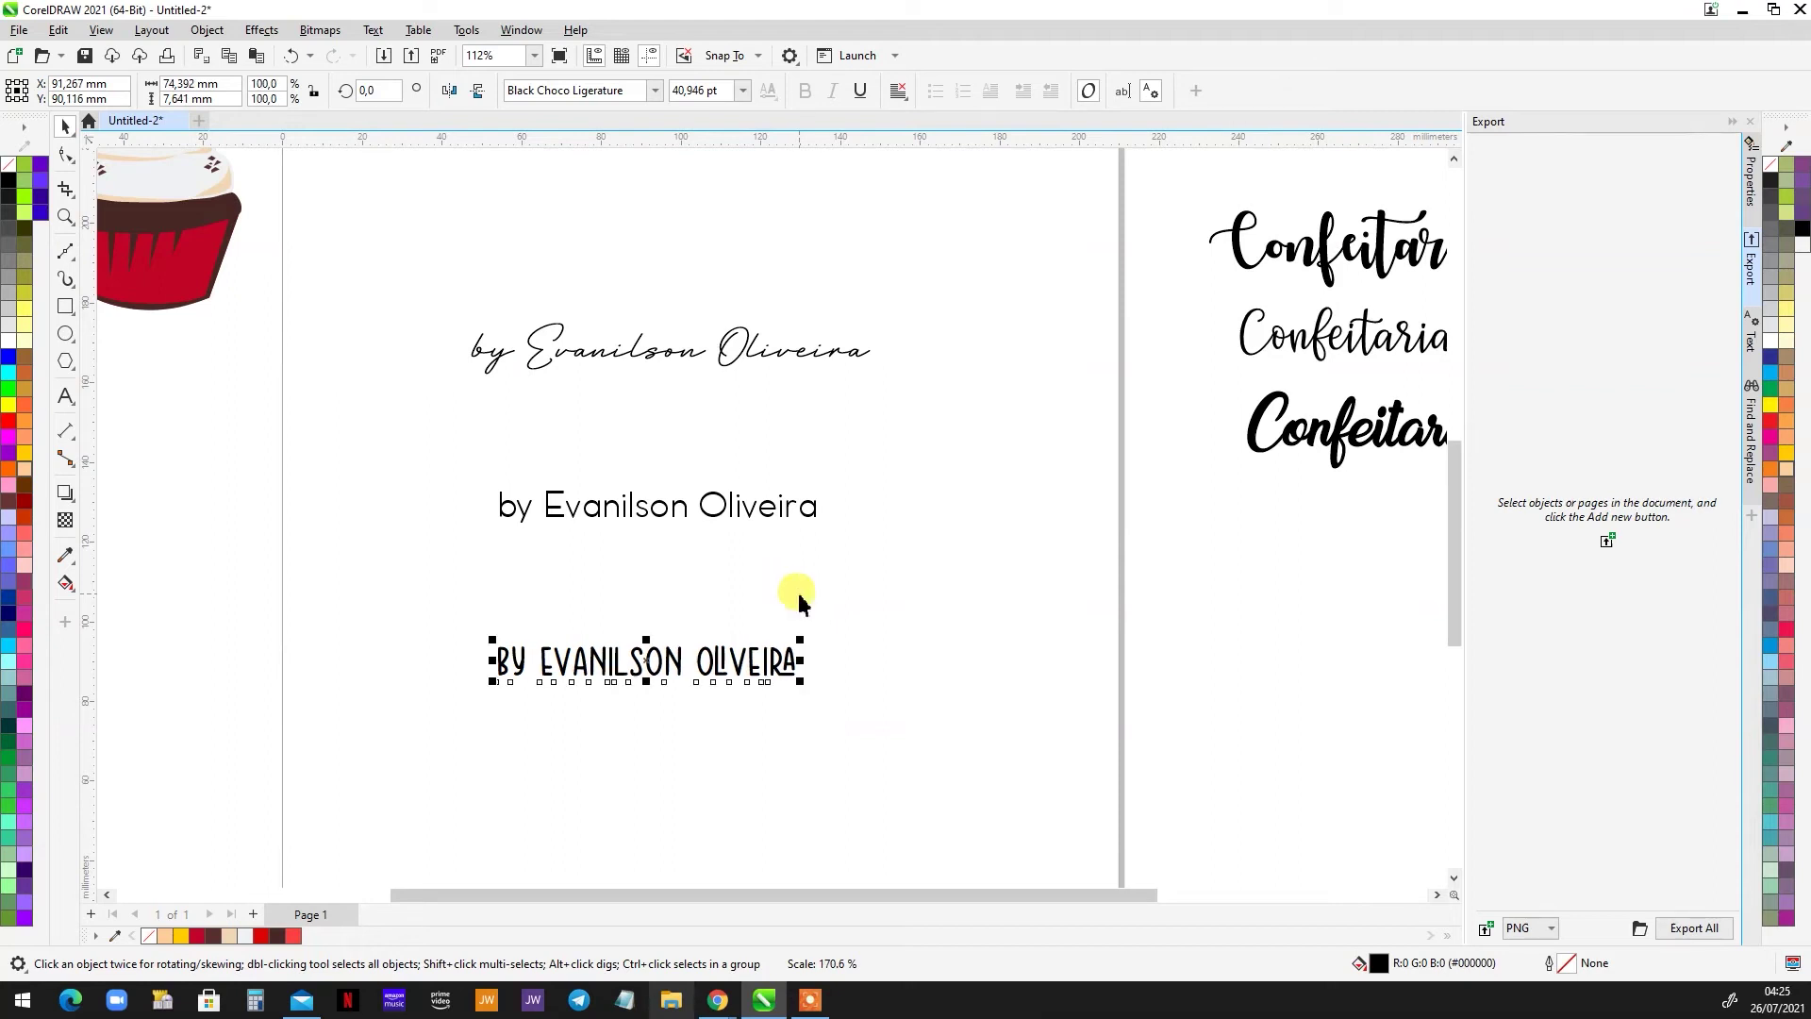
pyautogui.click(739, 717)
# Step: Retype the final letter of the bottom byline as 'A'
pyautogui.doubleClick(729, 666)
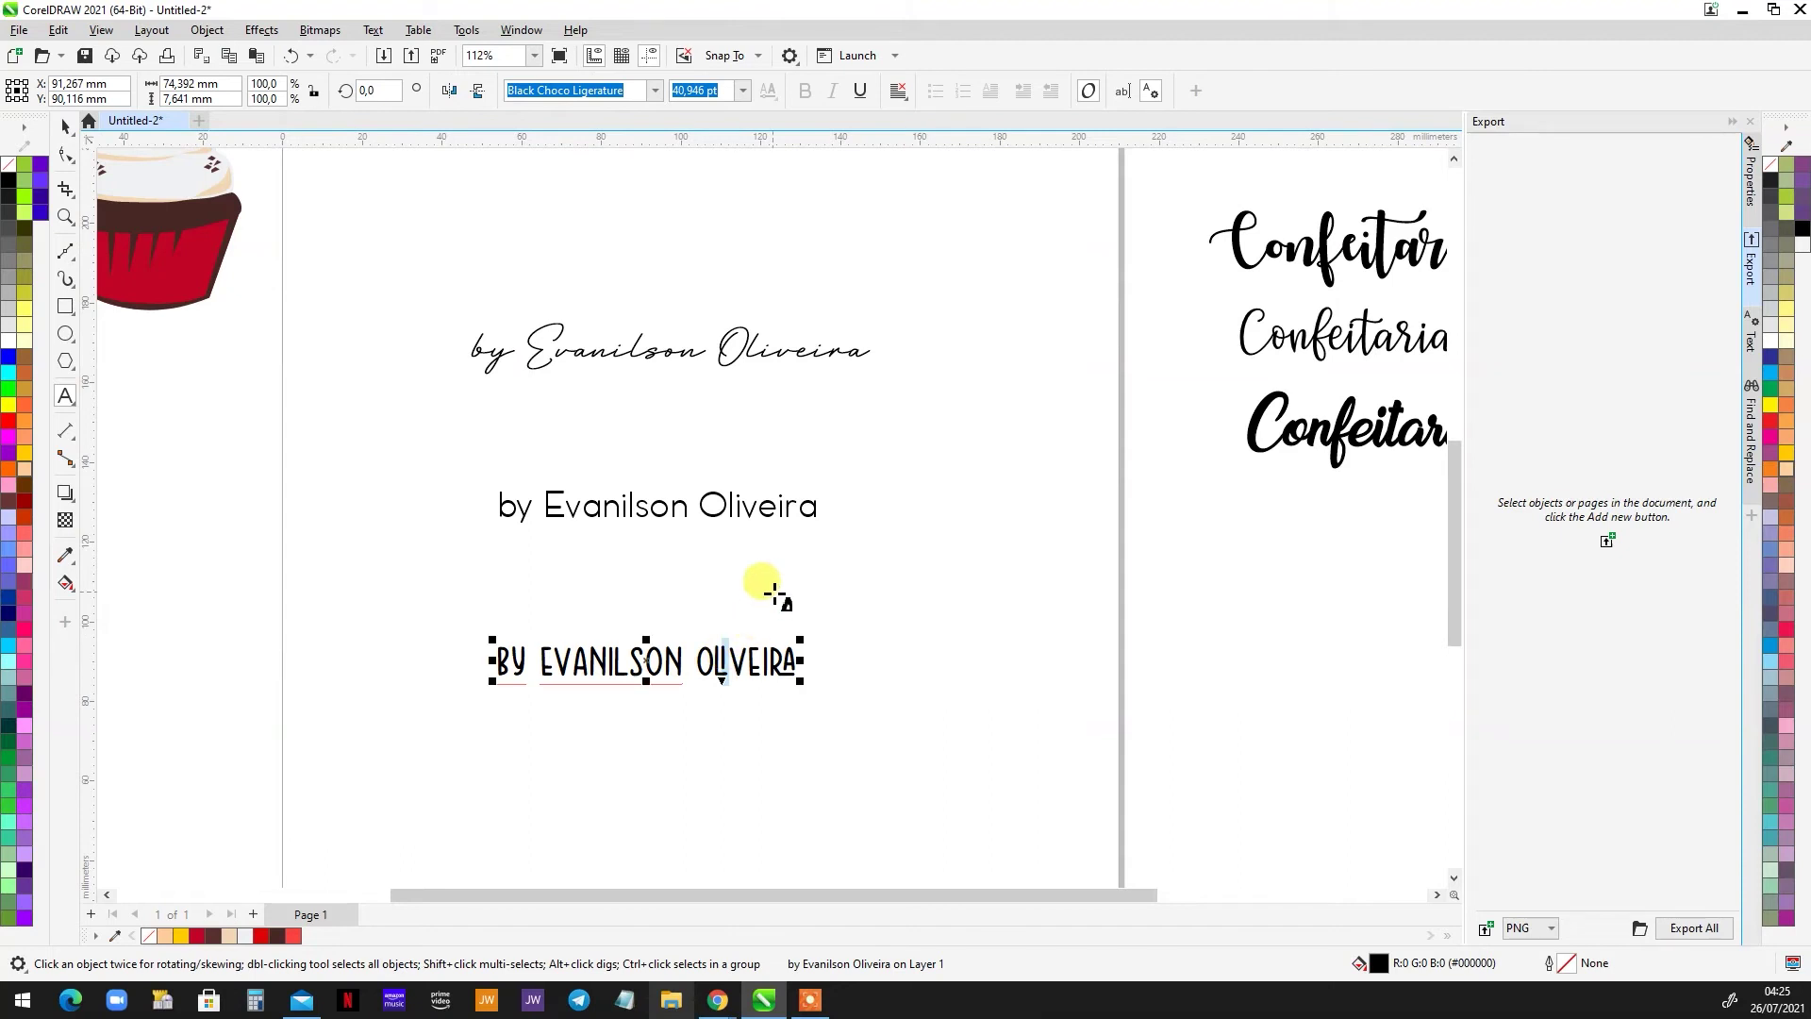
pyautogui.press('Escape')
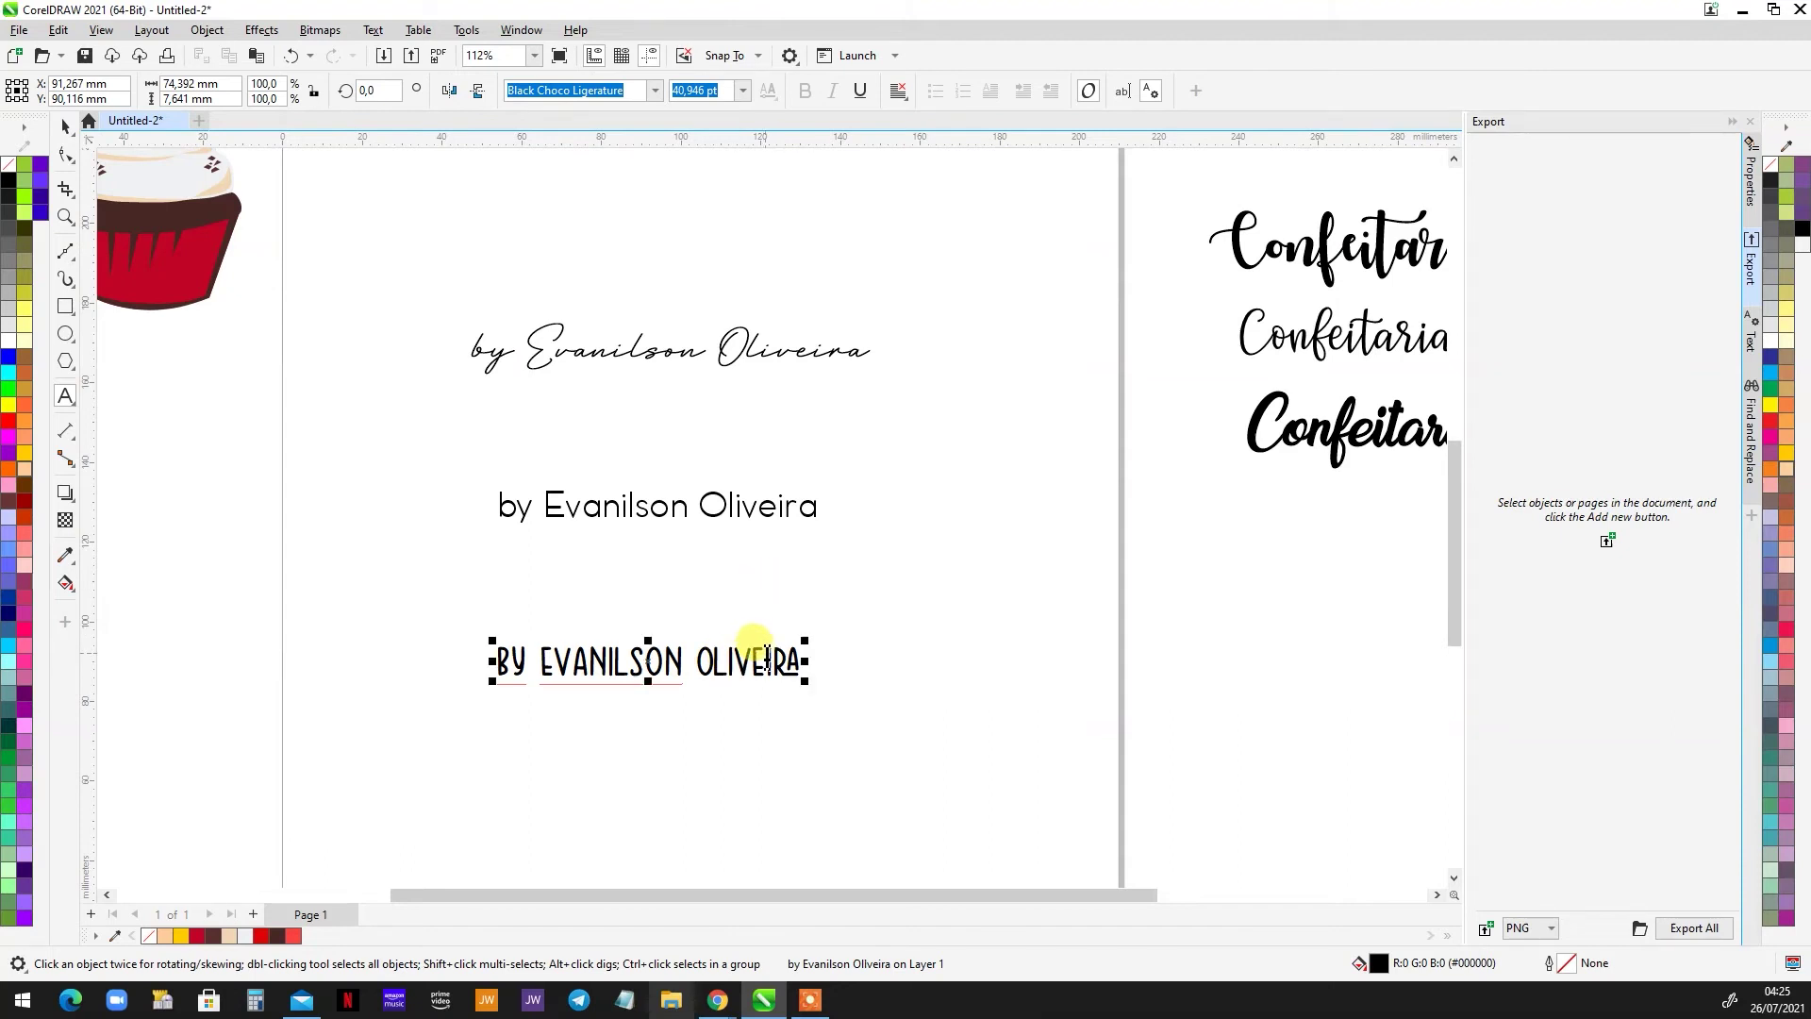
pyautogui.moveTo(786, 654); pyautogui.dragTo(802, 665)
pyautogui.write('A')
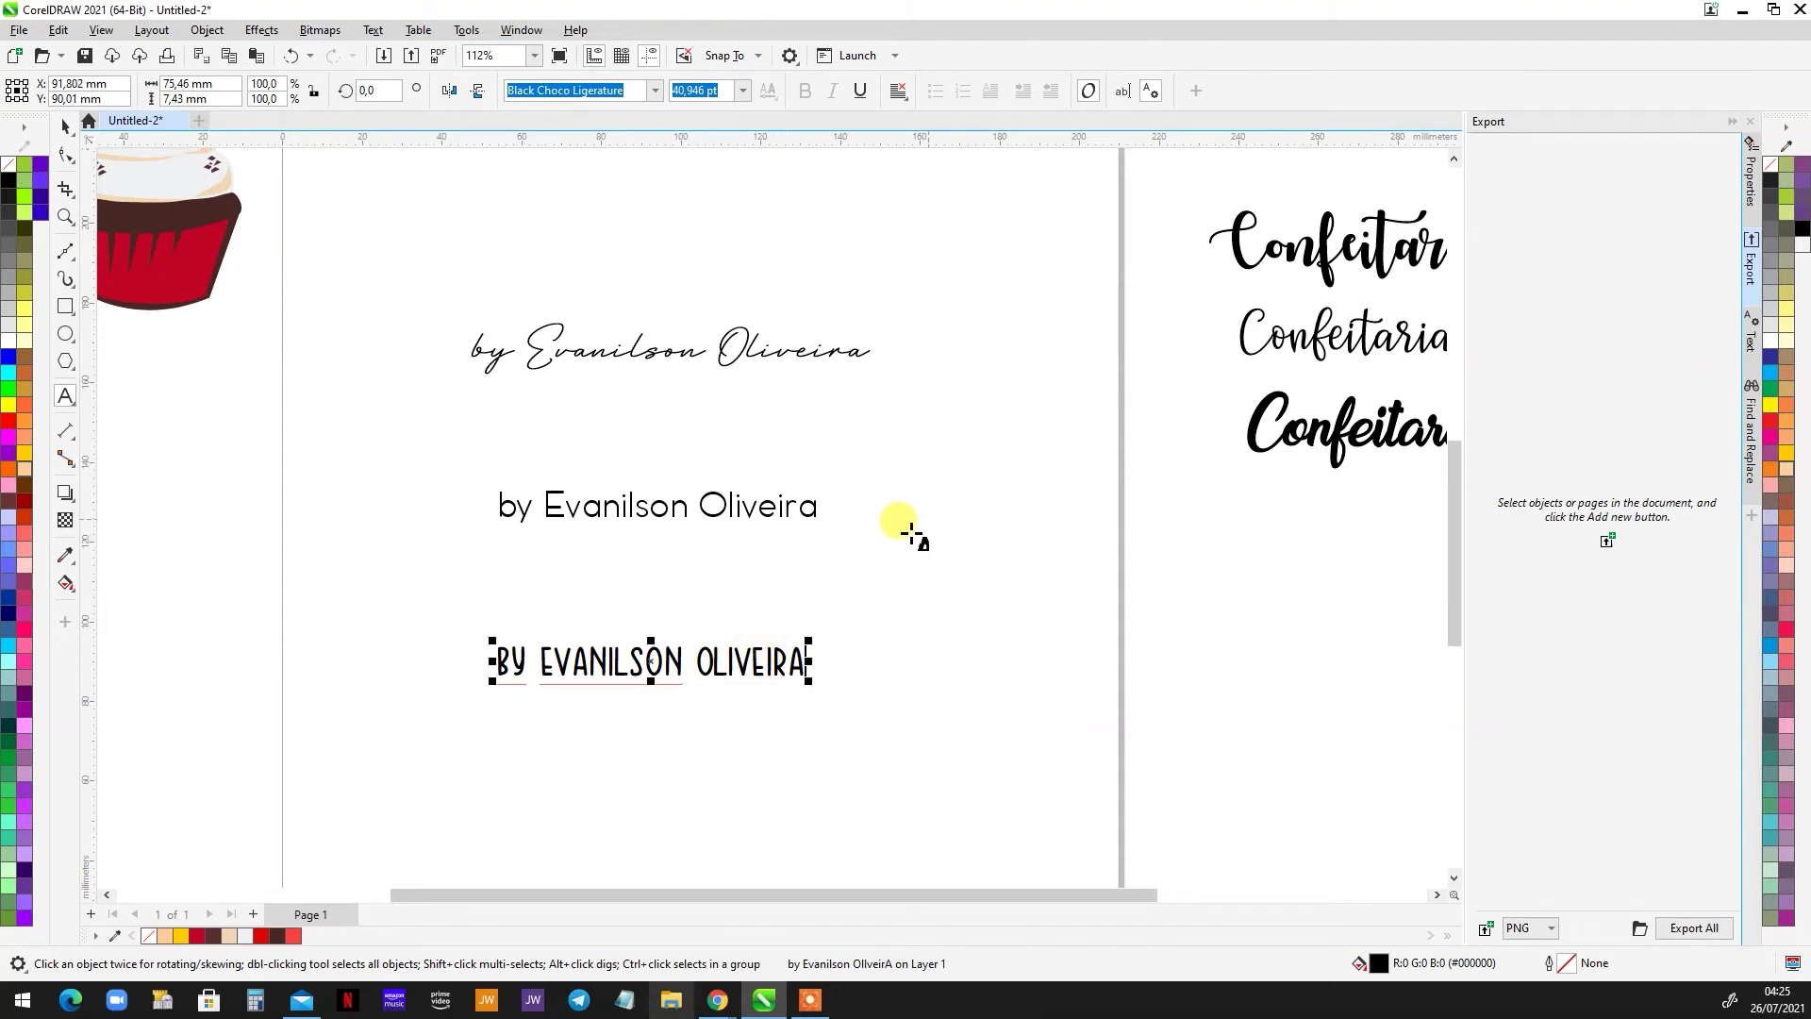
pyautogui.click(348, 490)
# Step: Stack the three bylines under the title variants beside the page, and drag a script title onto the page
pyautogui.scroll(-1, 433, 615)
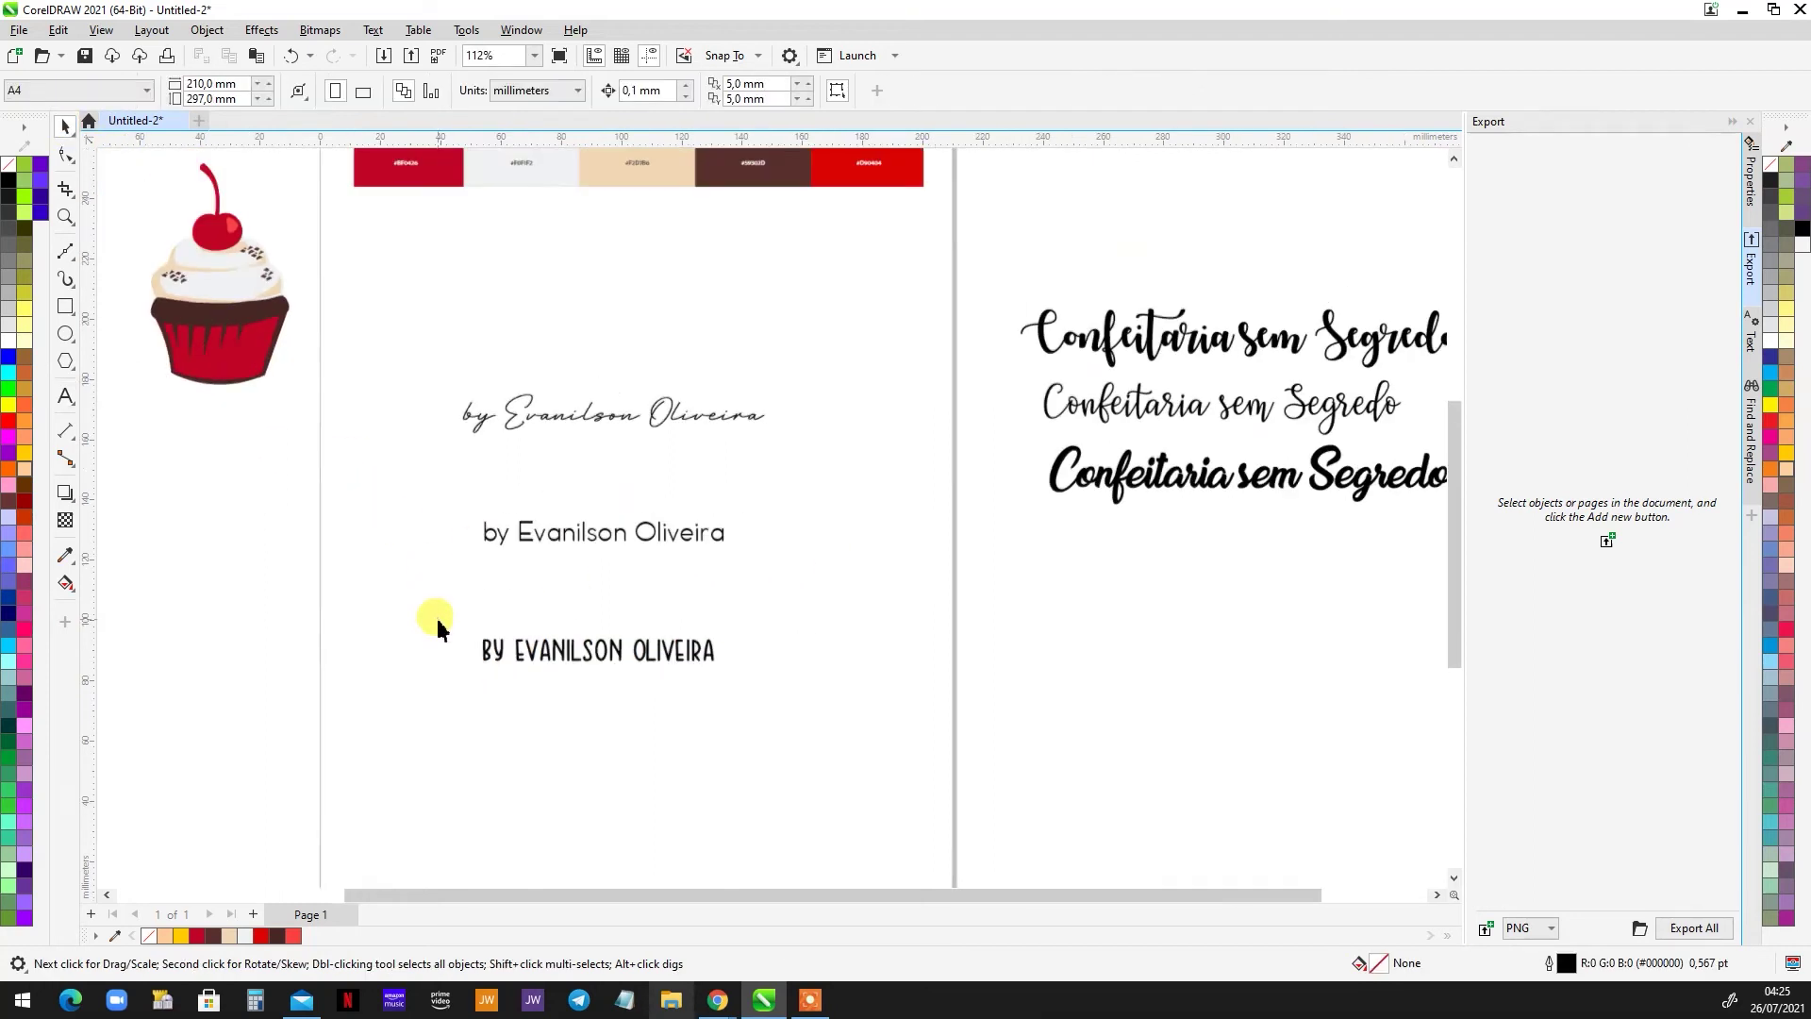
pyautogui.scroll(-1, 438, 611)
pyautogui.moveTo(429, 422); pyautogui.dragTo(651, 665)
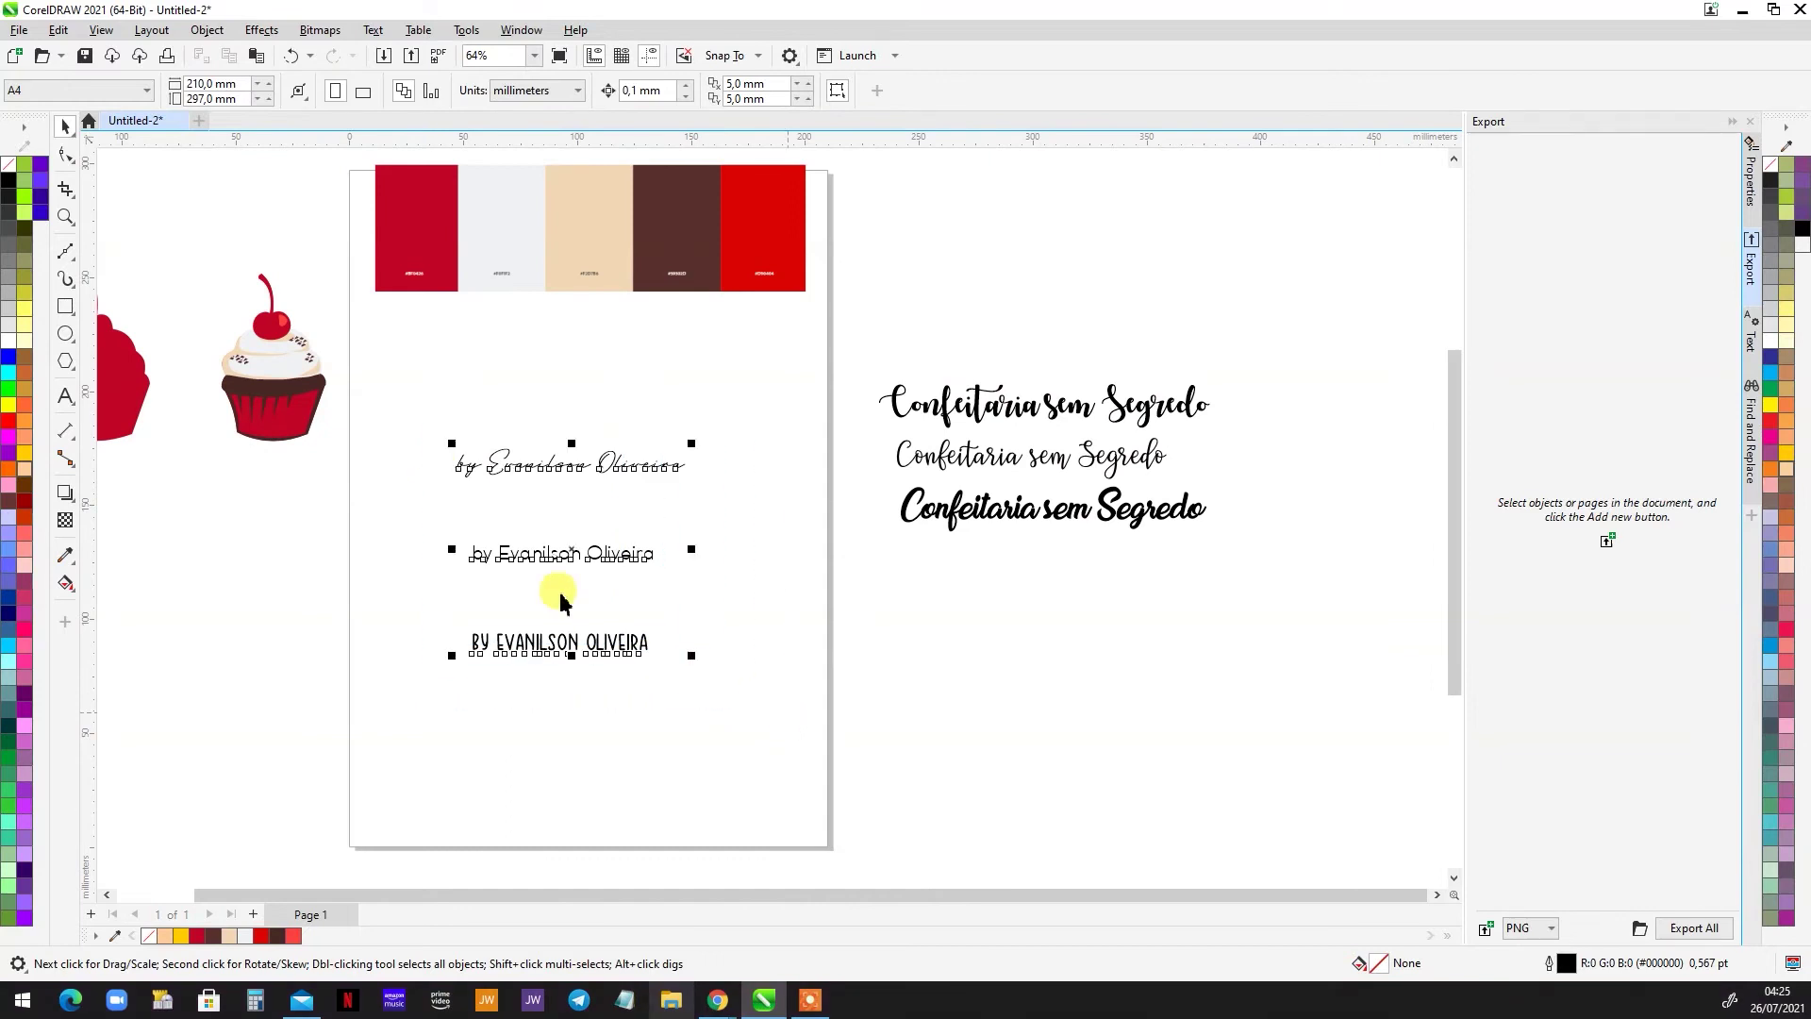
pyautogui.moveTo(563, 554); pyautogui.dragTo(1038, 645)
pyautogui.click(1033, 678)
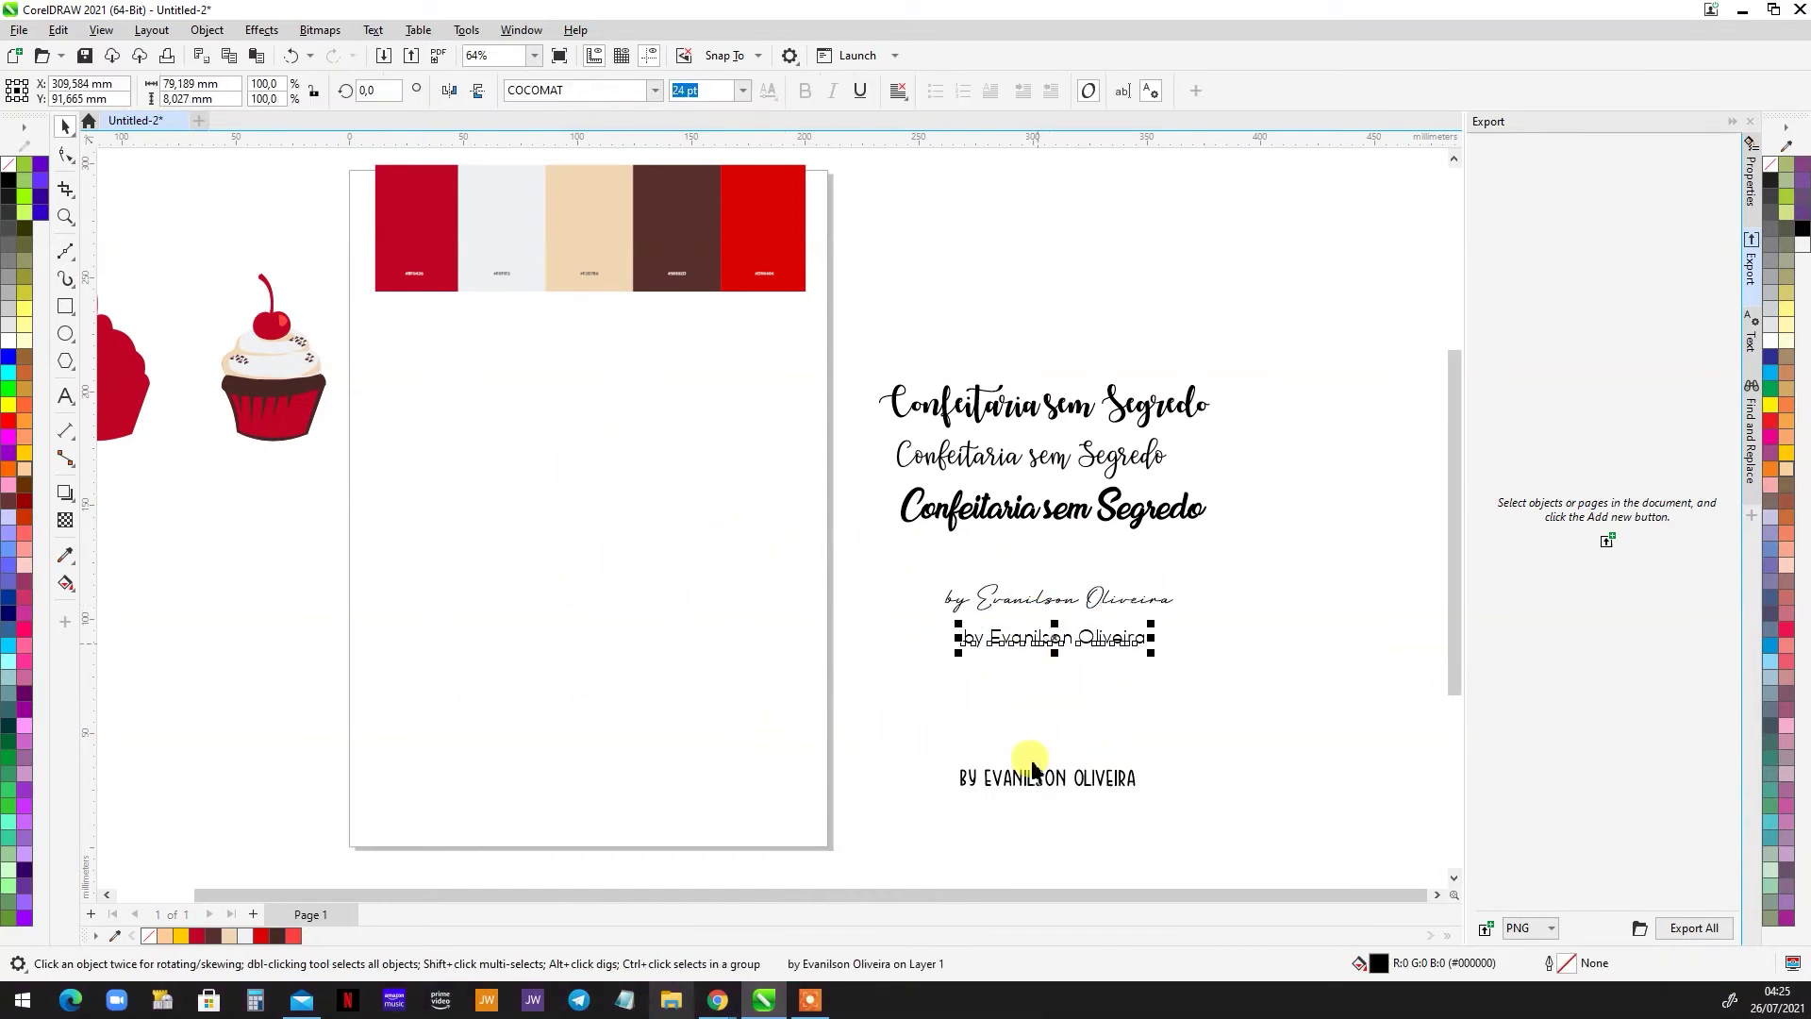
pyautogui.moveTo(1035, 775); pyautogui.dragTo(1030, 678)
pyautogui.click(340, 388)
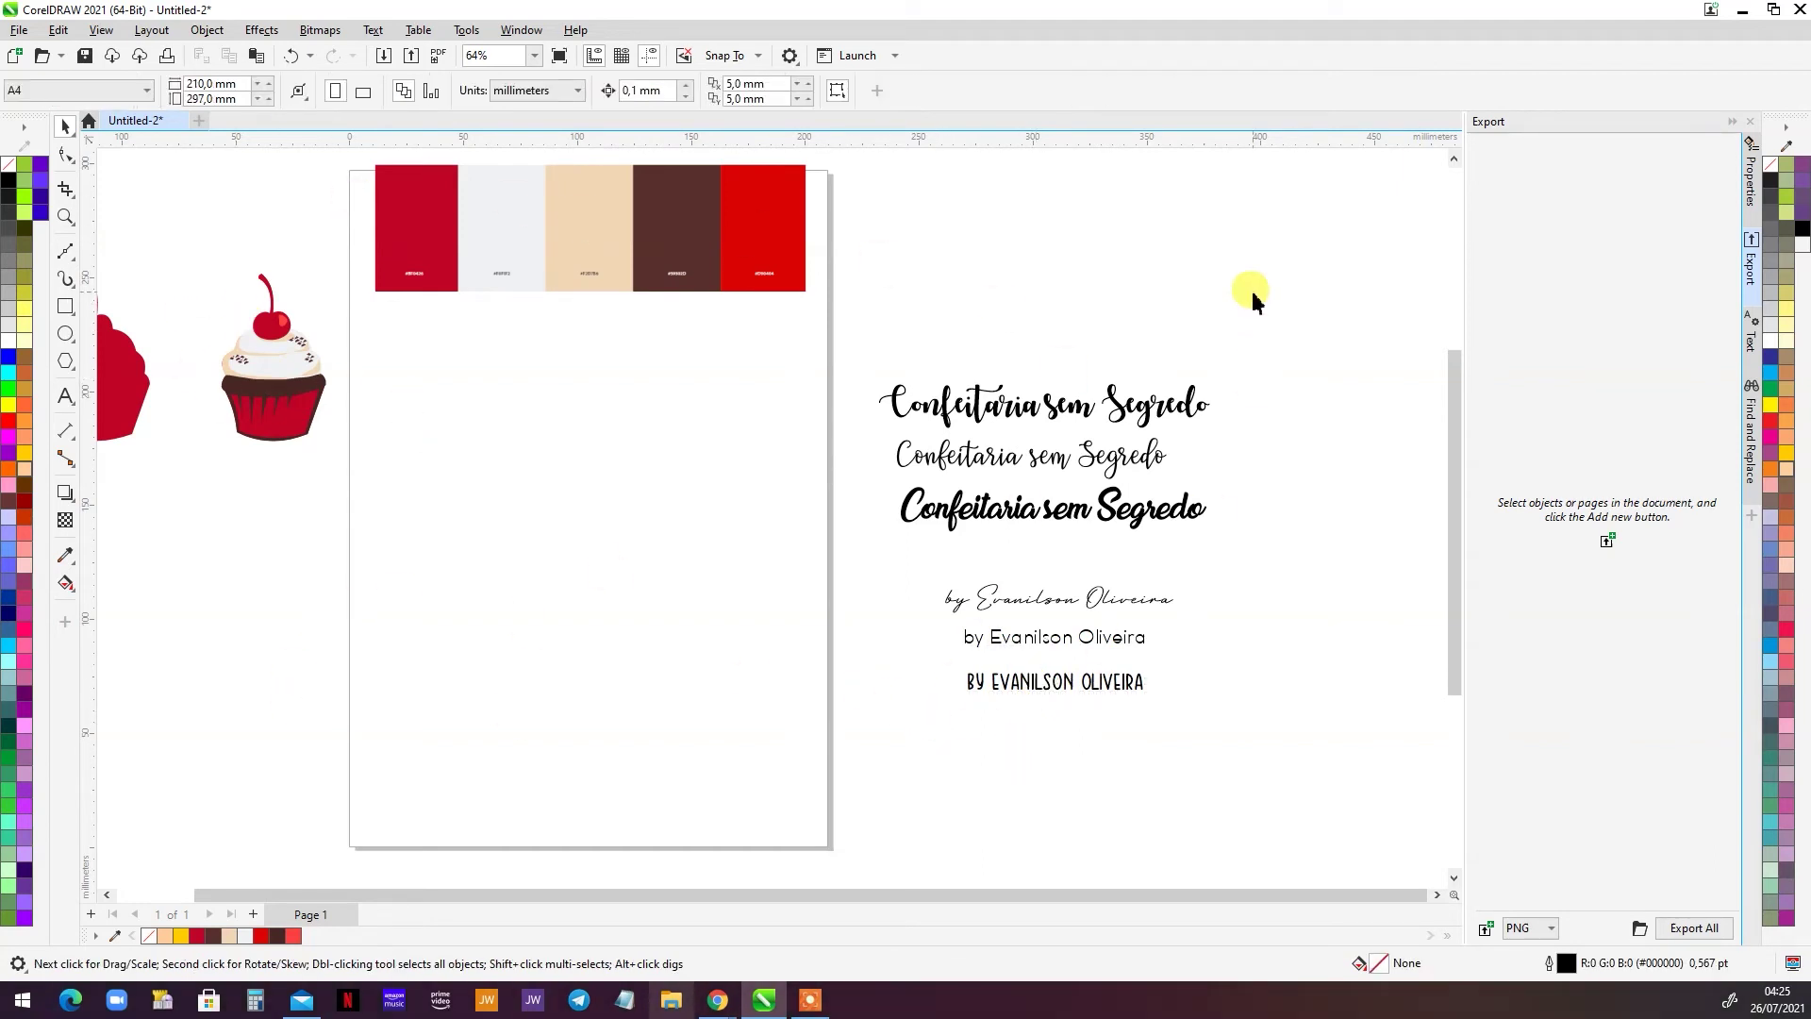
pyautogui.moveTo(1022, 396); pyautogui.dragTo(500, 415)
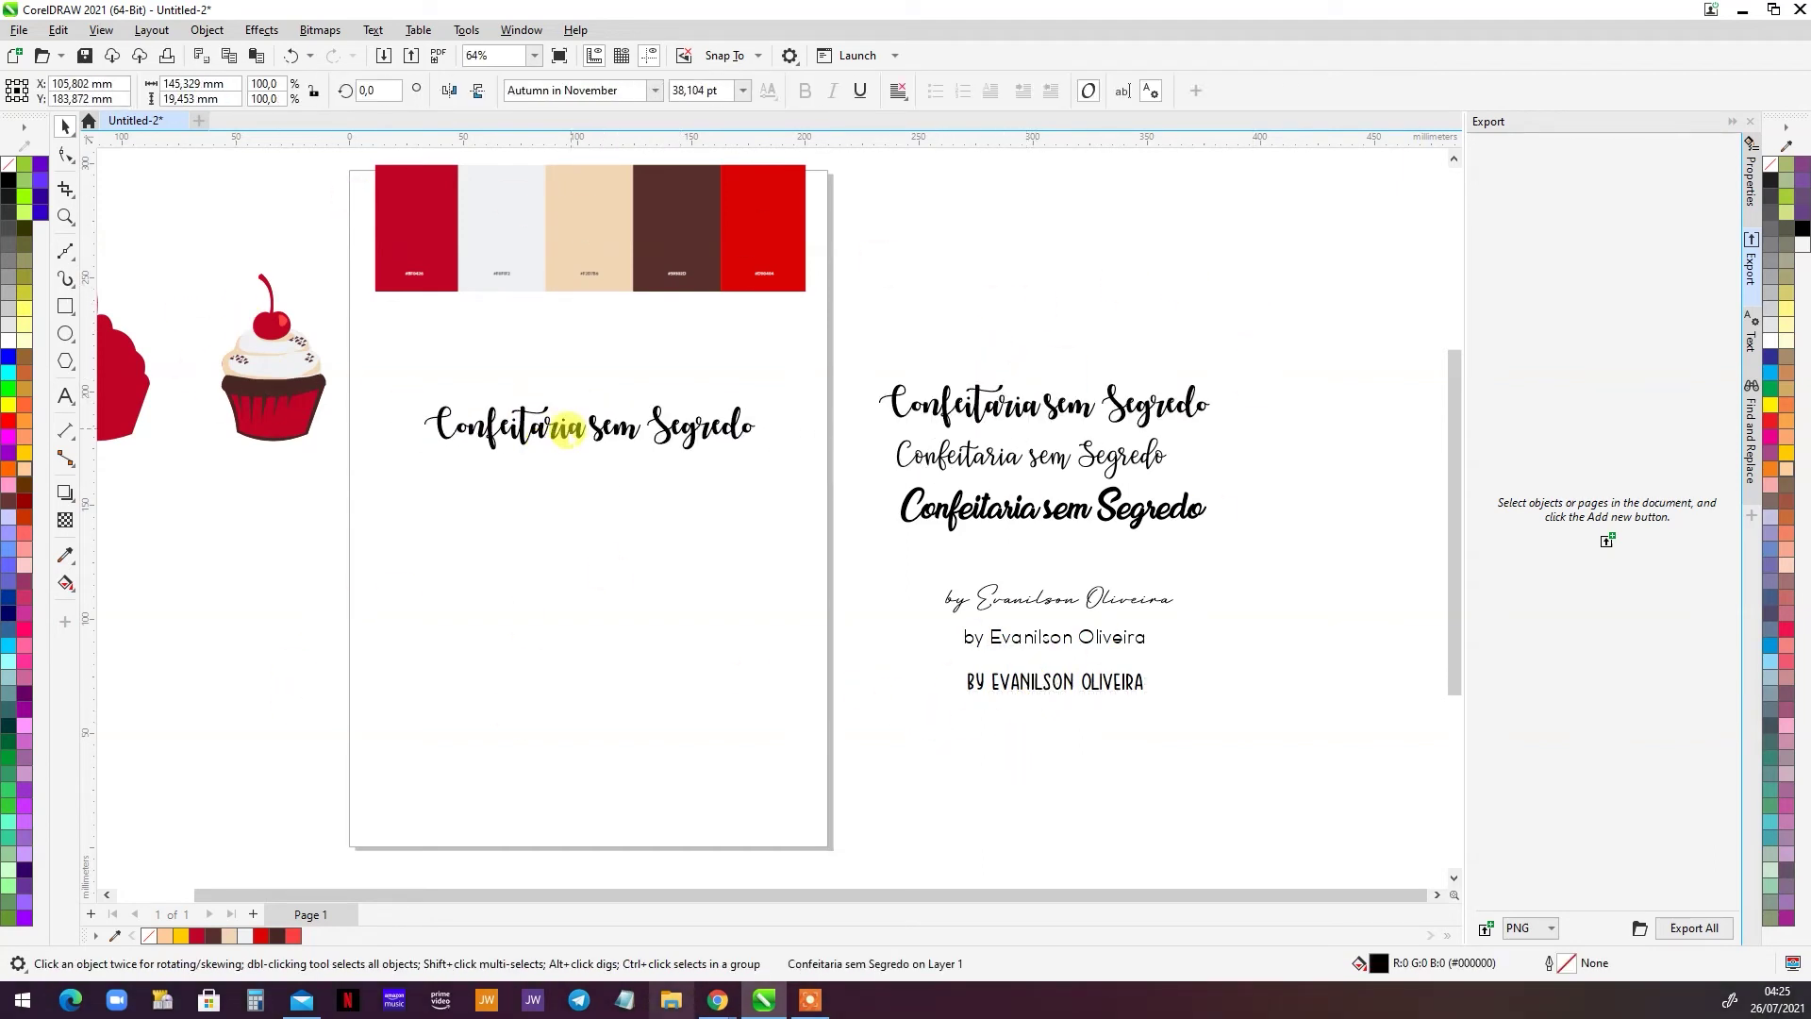
# Step: Copy the full-colour cupcake onto the page above the title and shrink it to about 31%
pyautogui.scroll(1, 585, 375)
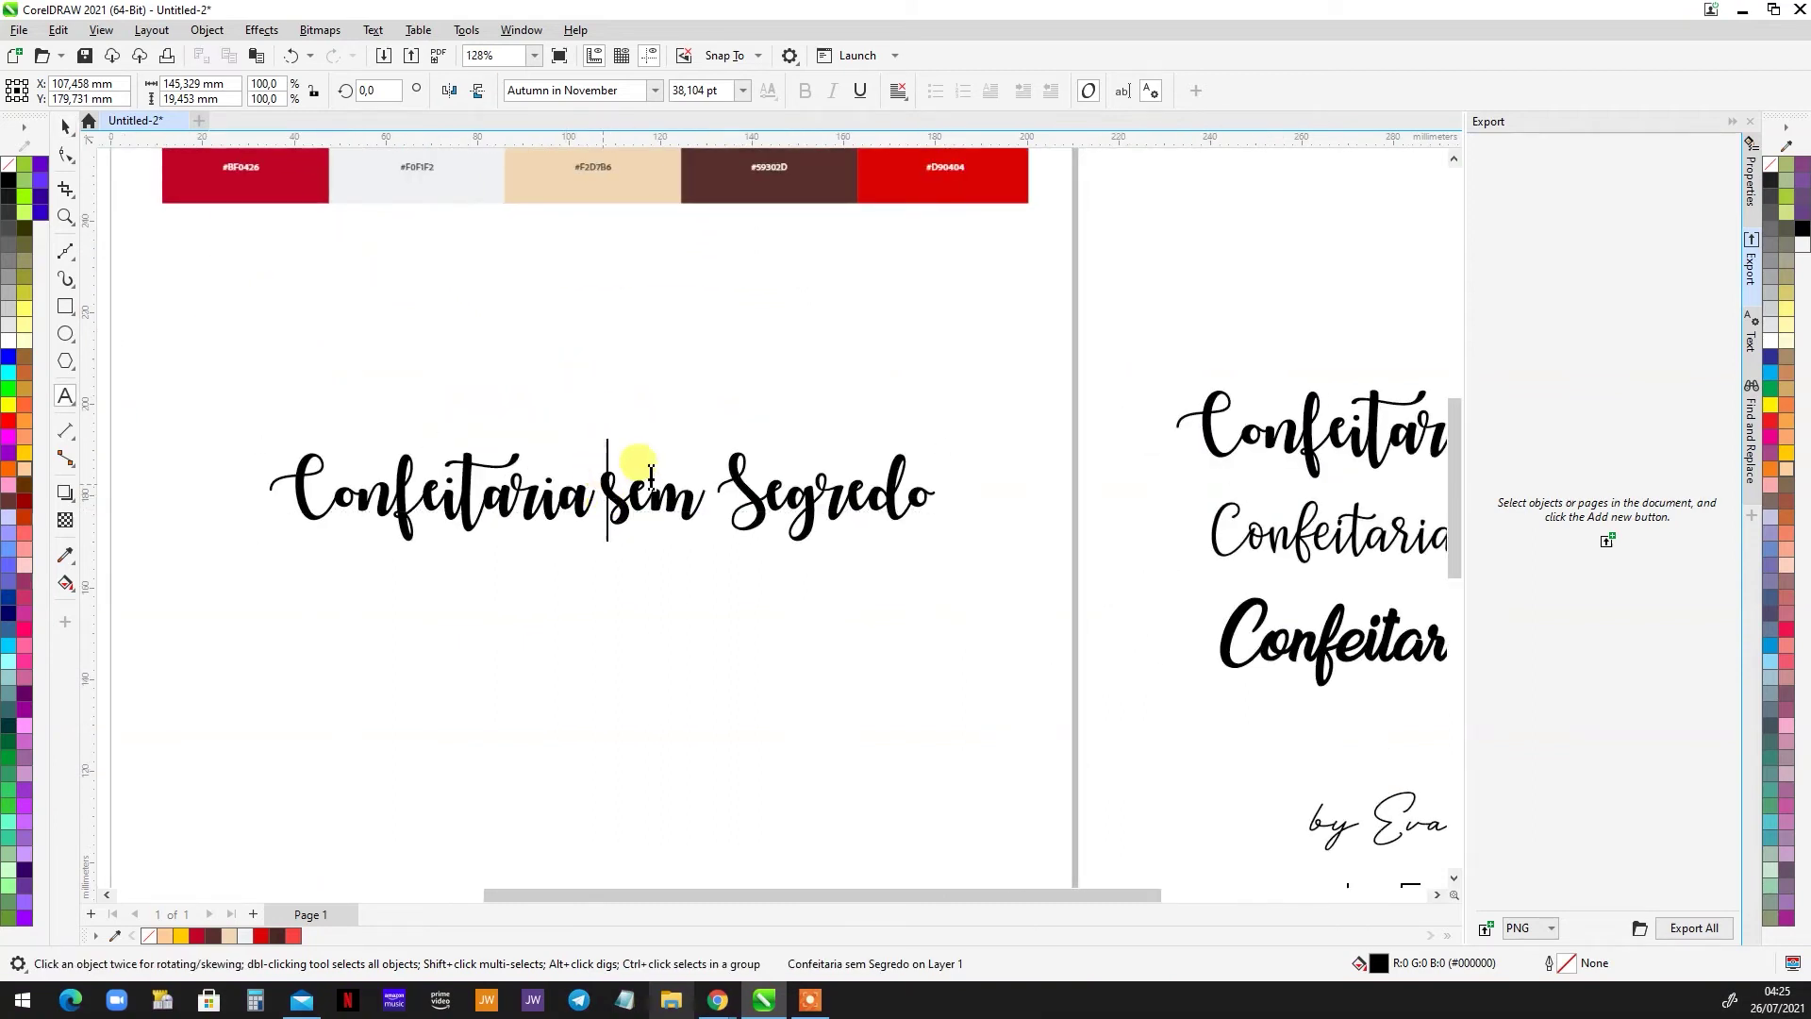
pyautogui.scroll(-1, 613, 471)
pyautogui.click(472, 501)
pyautogui.scroll(-1, 453, 487)
pyautogui.scroll(2, 449, 489)
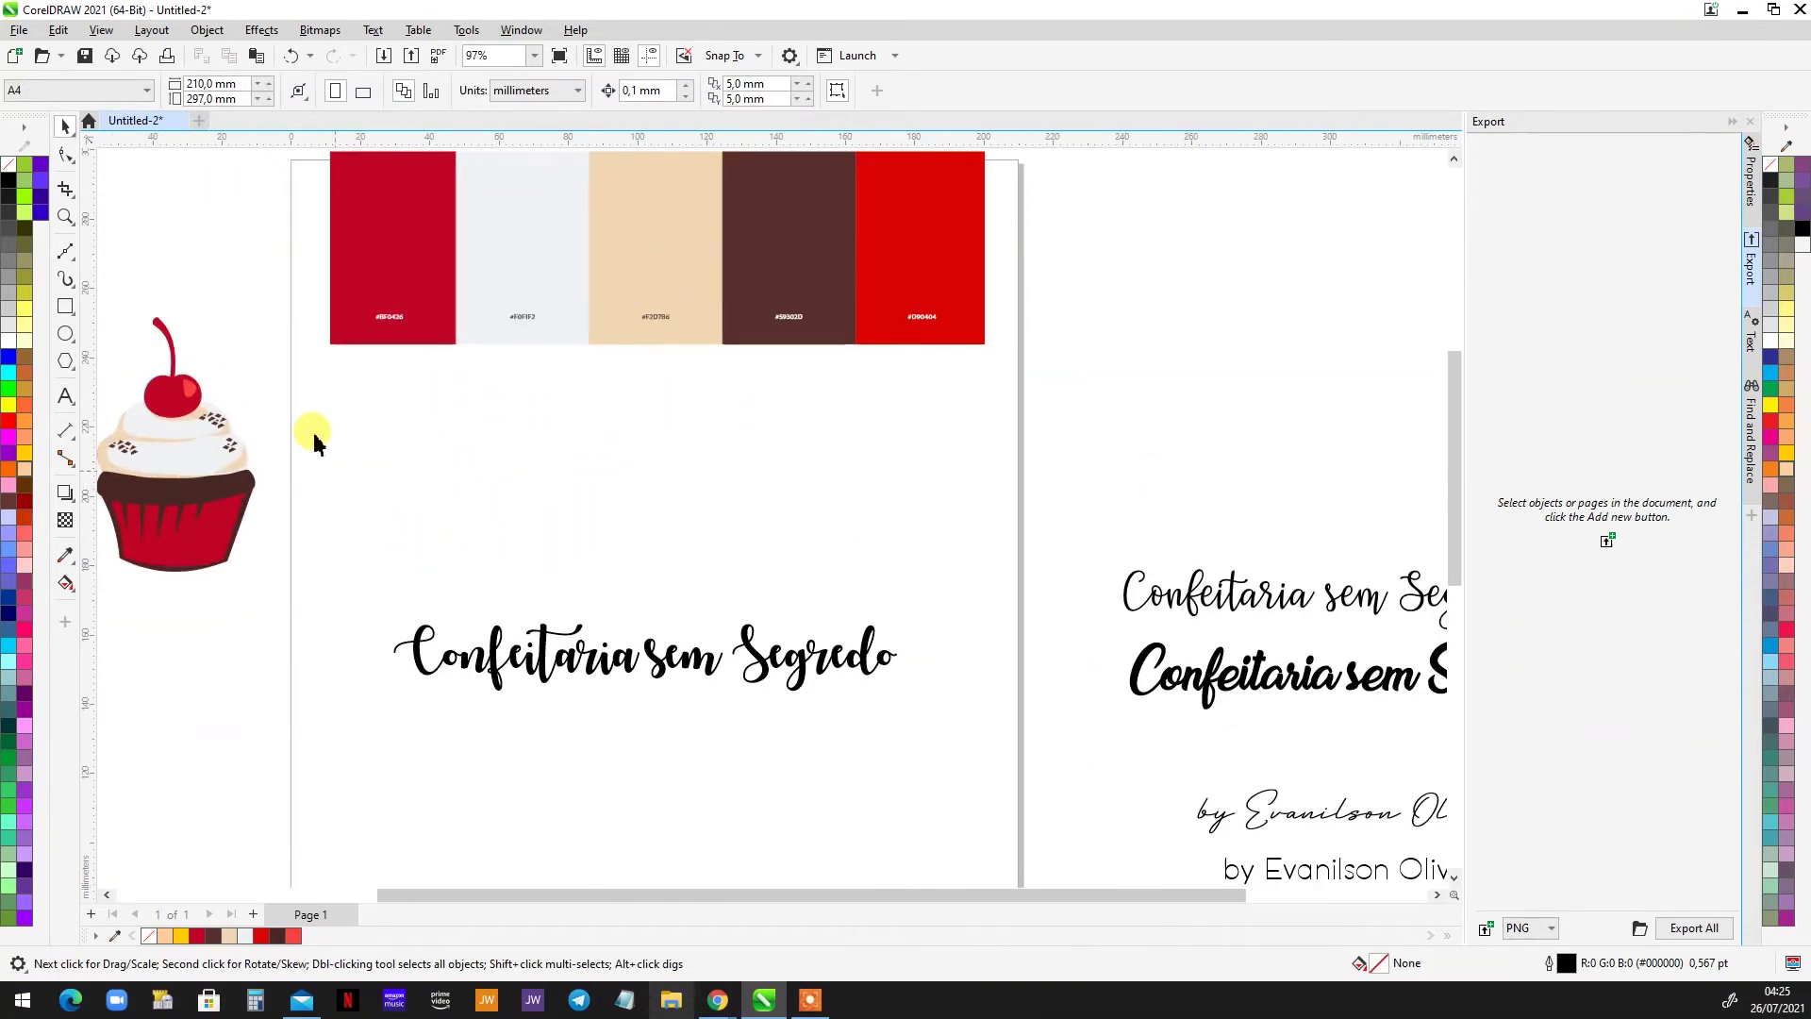
pyautogui.scroll(-1, 392, 457)
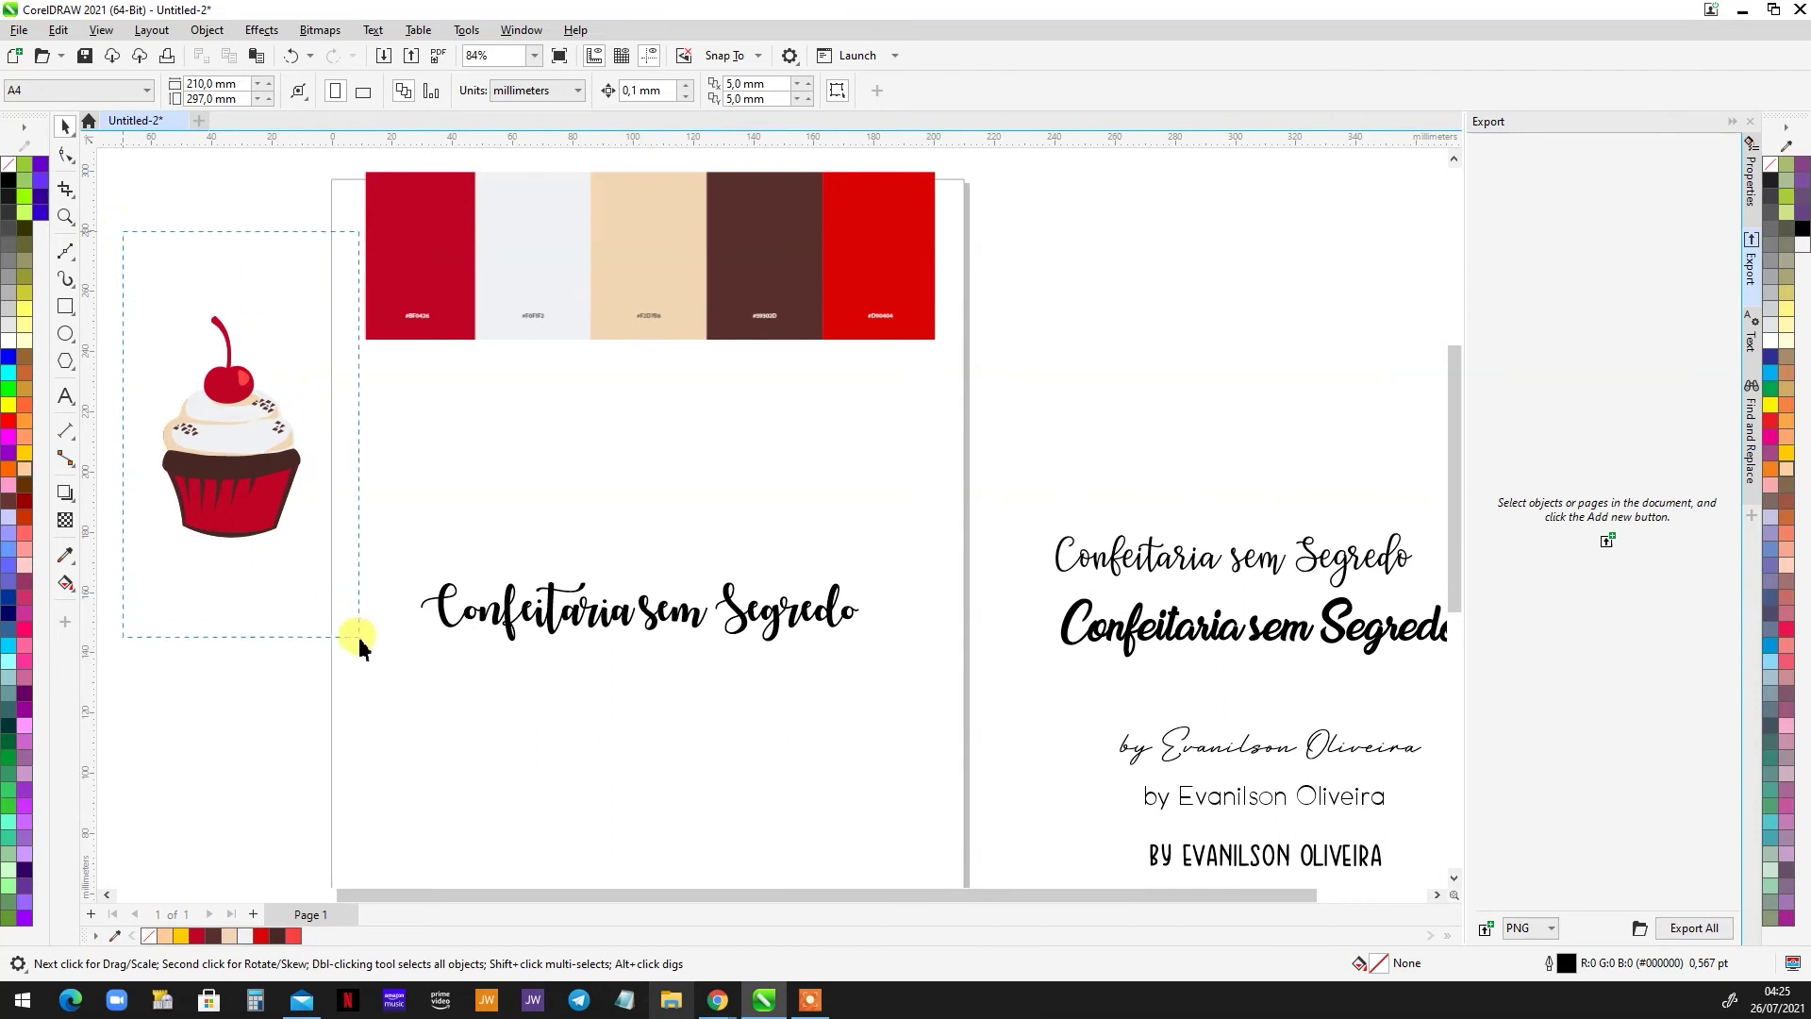
pyautogui.moveTo(359, 644); pyautogui.dragTo(359, 644)
pyautogui.moveTo(238, 431); pyautogui.dragTo(667, 469)
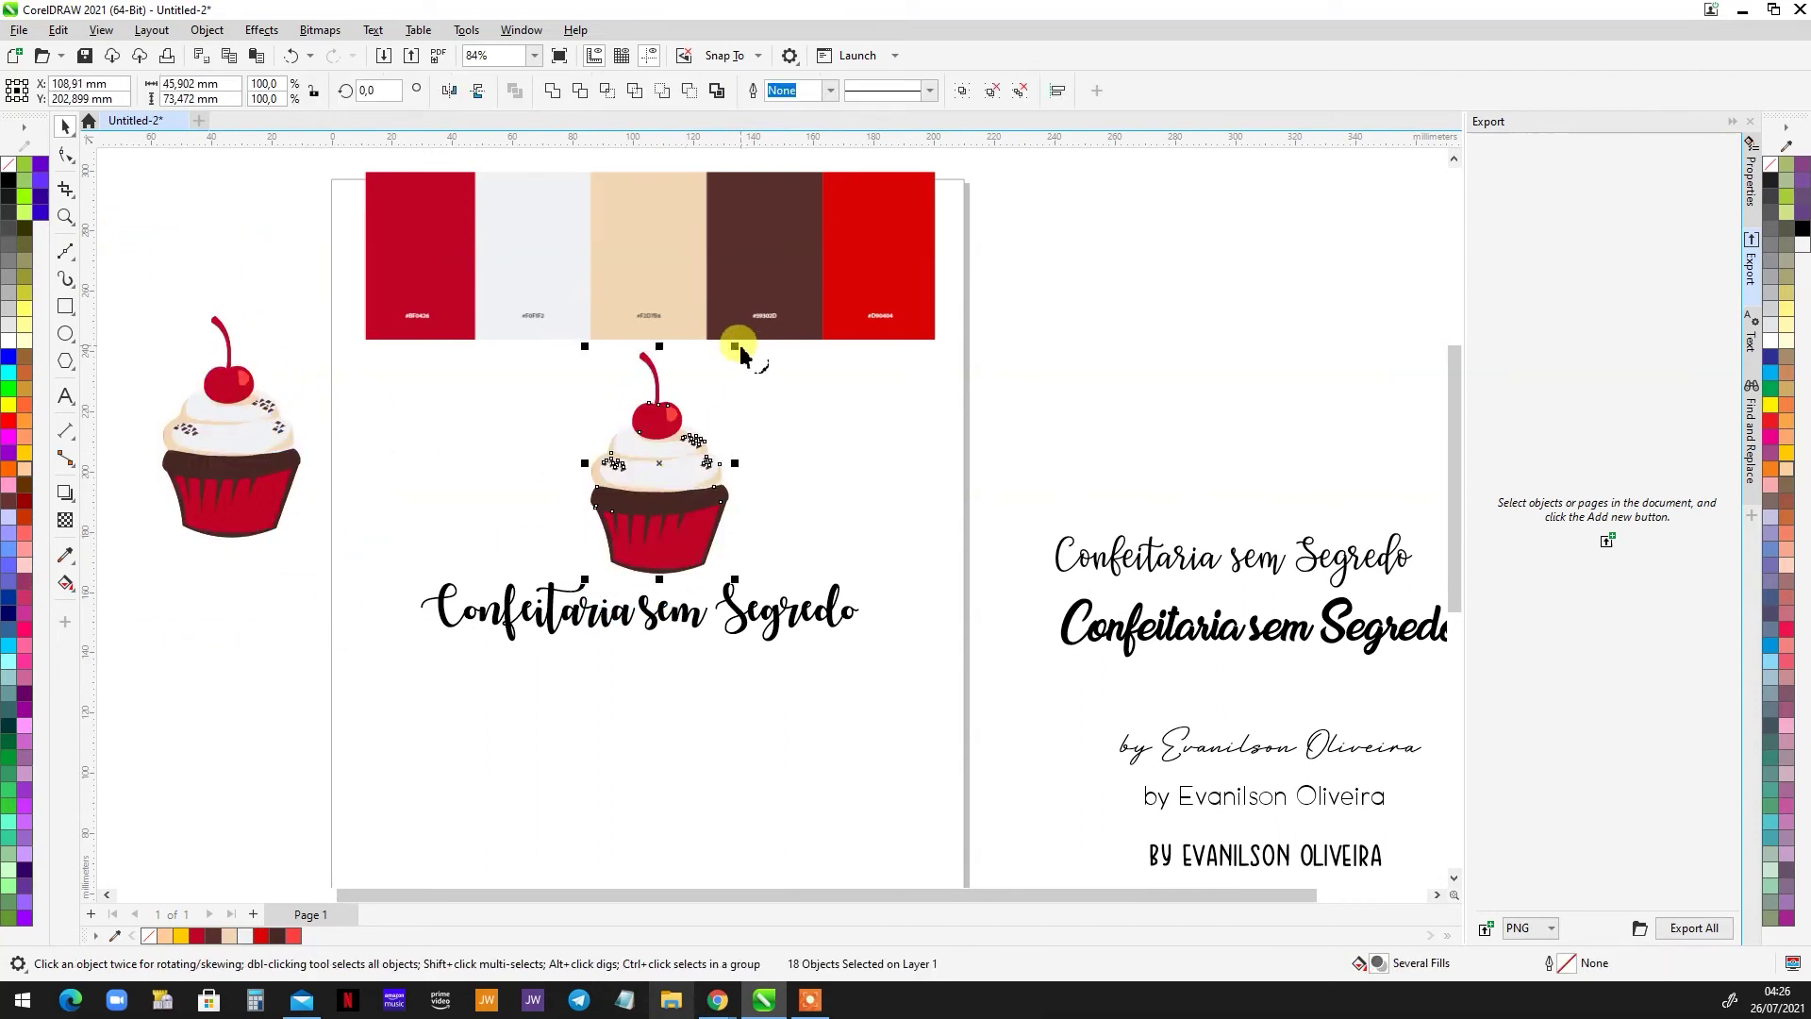
pyautogui.moveTo(735, 346); pyautogui.dragTo(663, 547)
pyautogui.click(658, 569)
# Step: Enlarge the small cupcake above the title slightly
pyautogui.scroll(4, 658, 569)
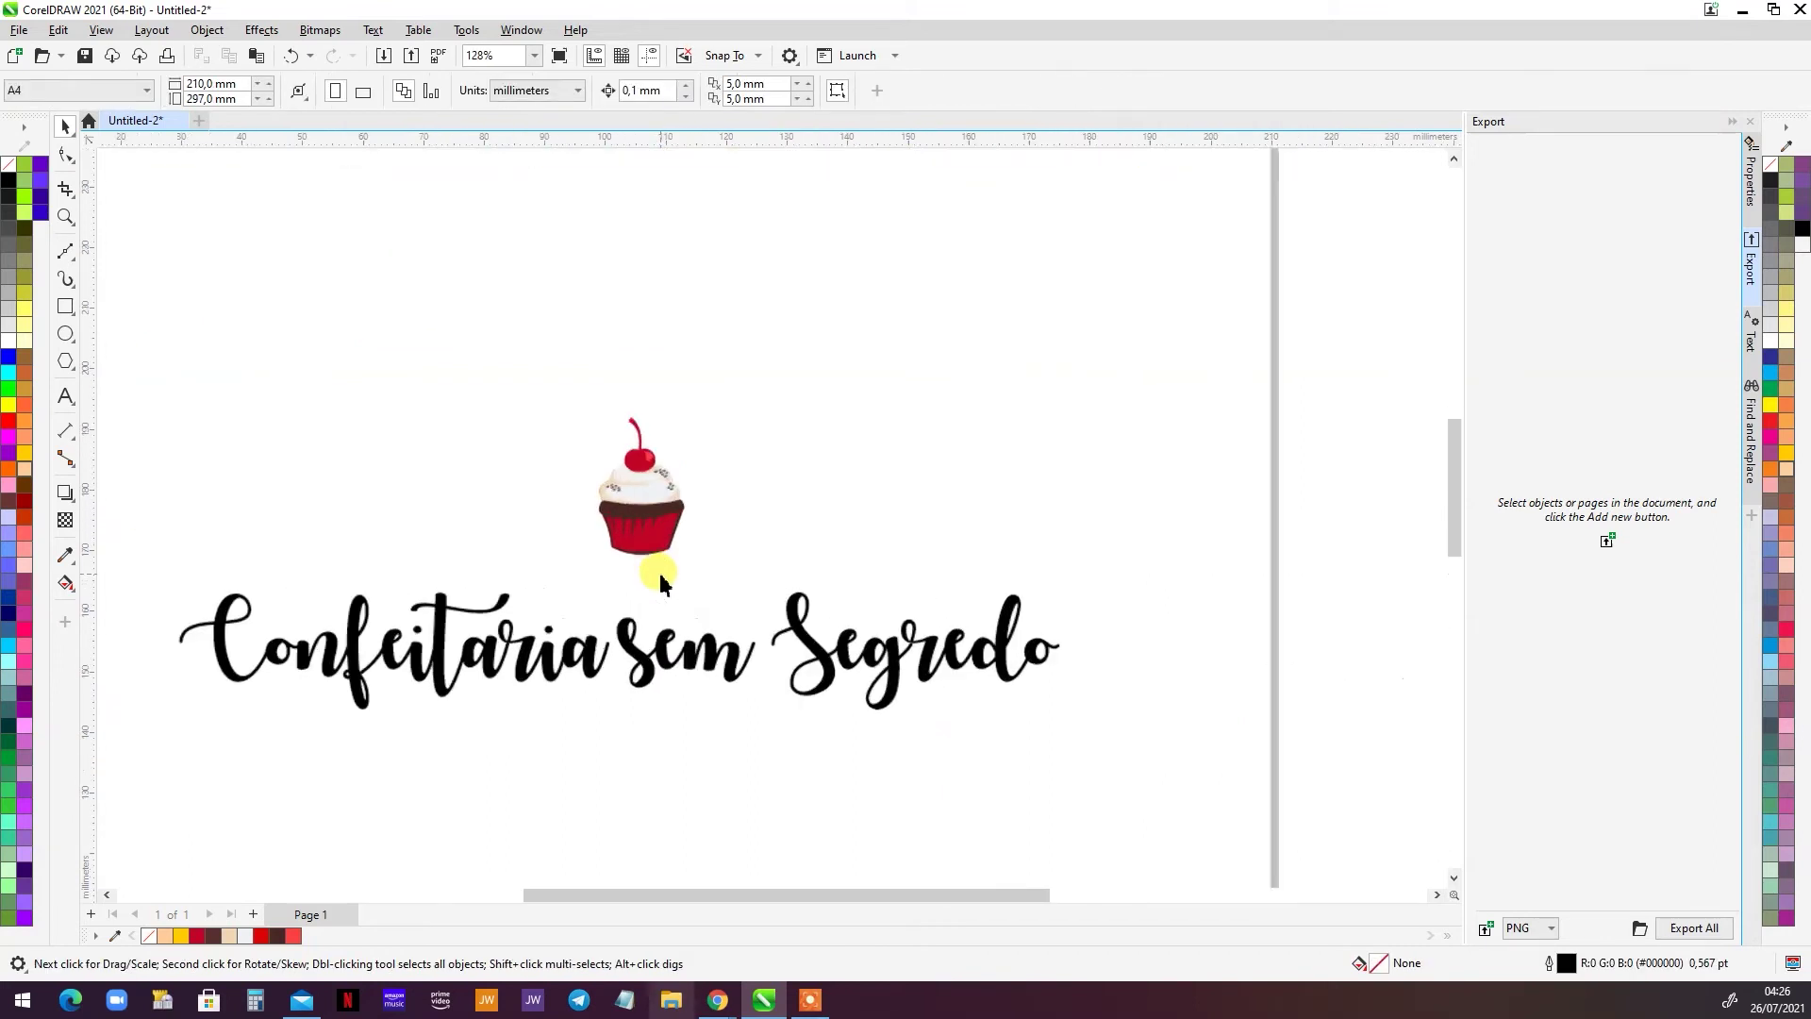
pyautogui.click(679, 392)
pyautogui.moveTo(679, 393); pyautogui.dragTo(770, 368)
pyautogui.click(170, 370)
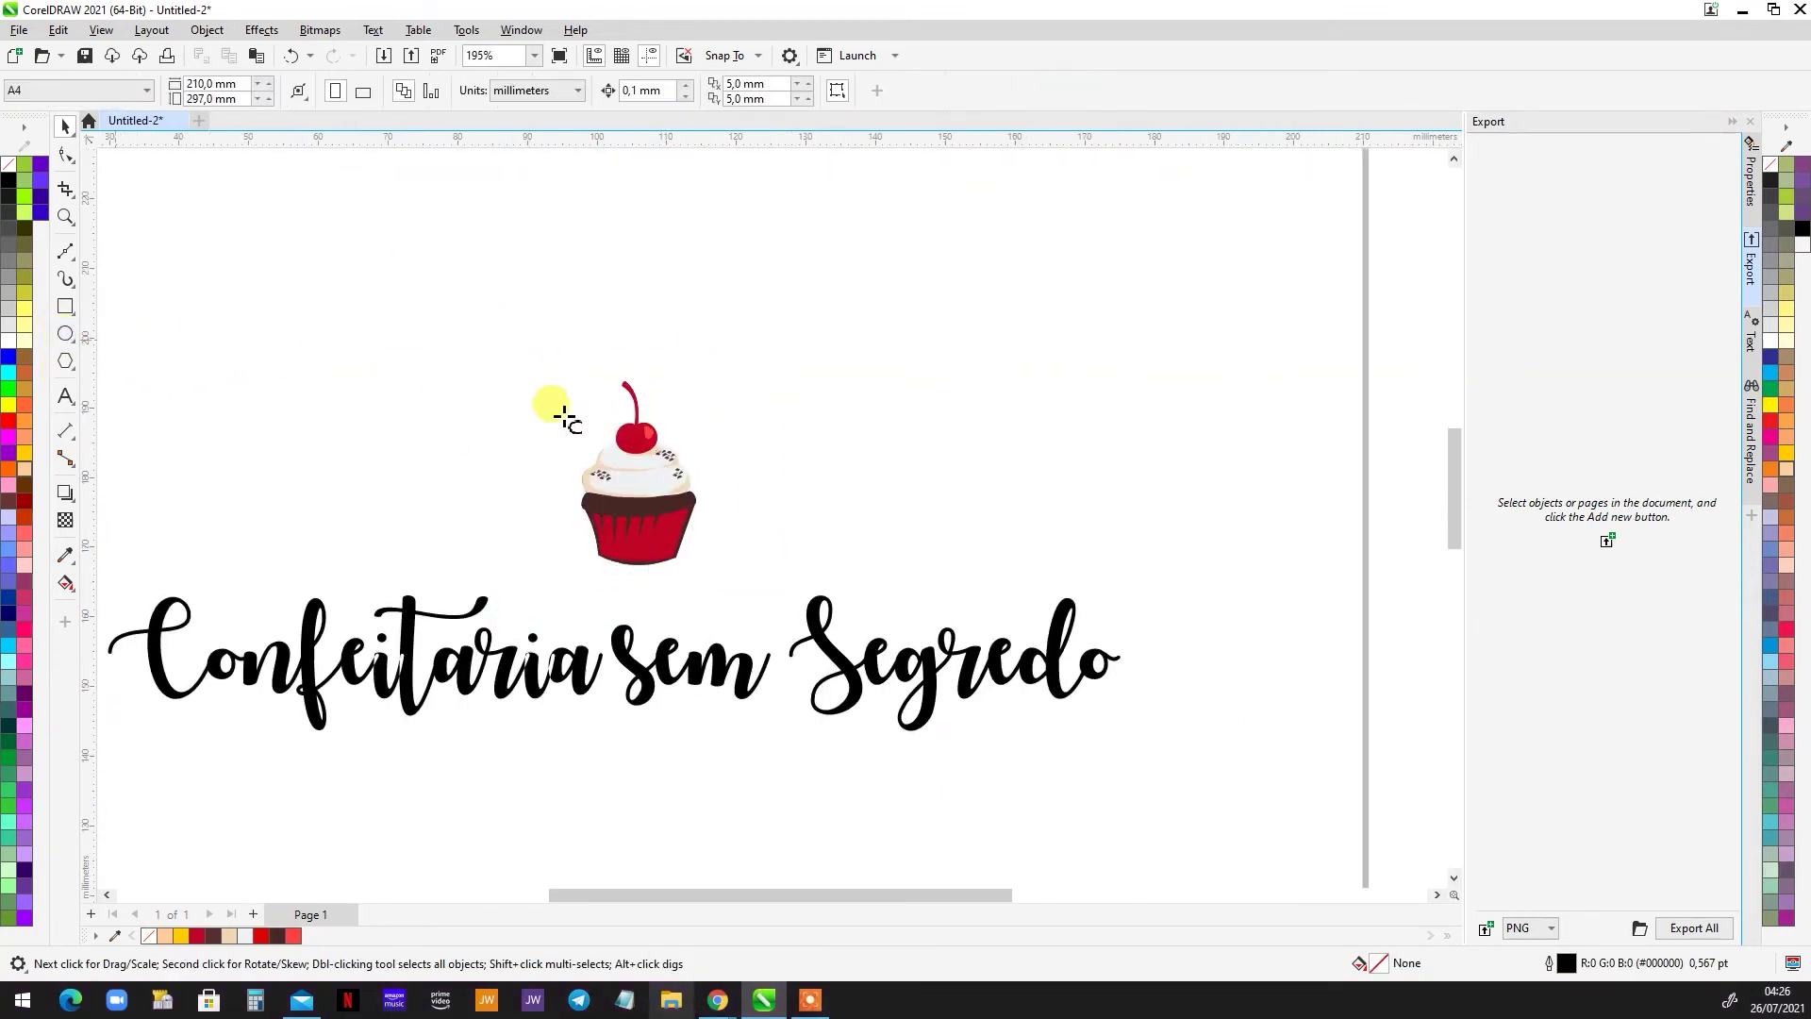
# Step: Draw a circle around the cupcake and centre it horizontally over the title
pyautogui.press('F7')
pyautogui.moveTo(530, 353)
pyautogui.mouseDown()
pyautogui.moveTo(719, 490)
pyautogui.moveTo(789, 610)
pyautogui.mouseUp()
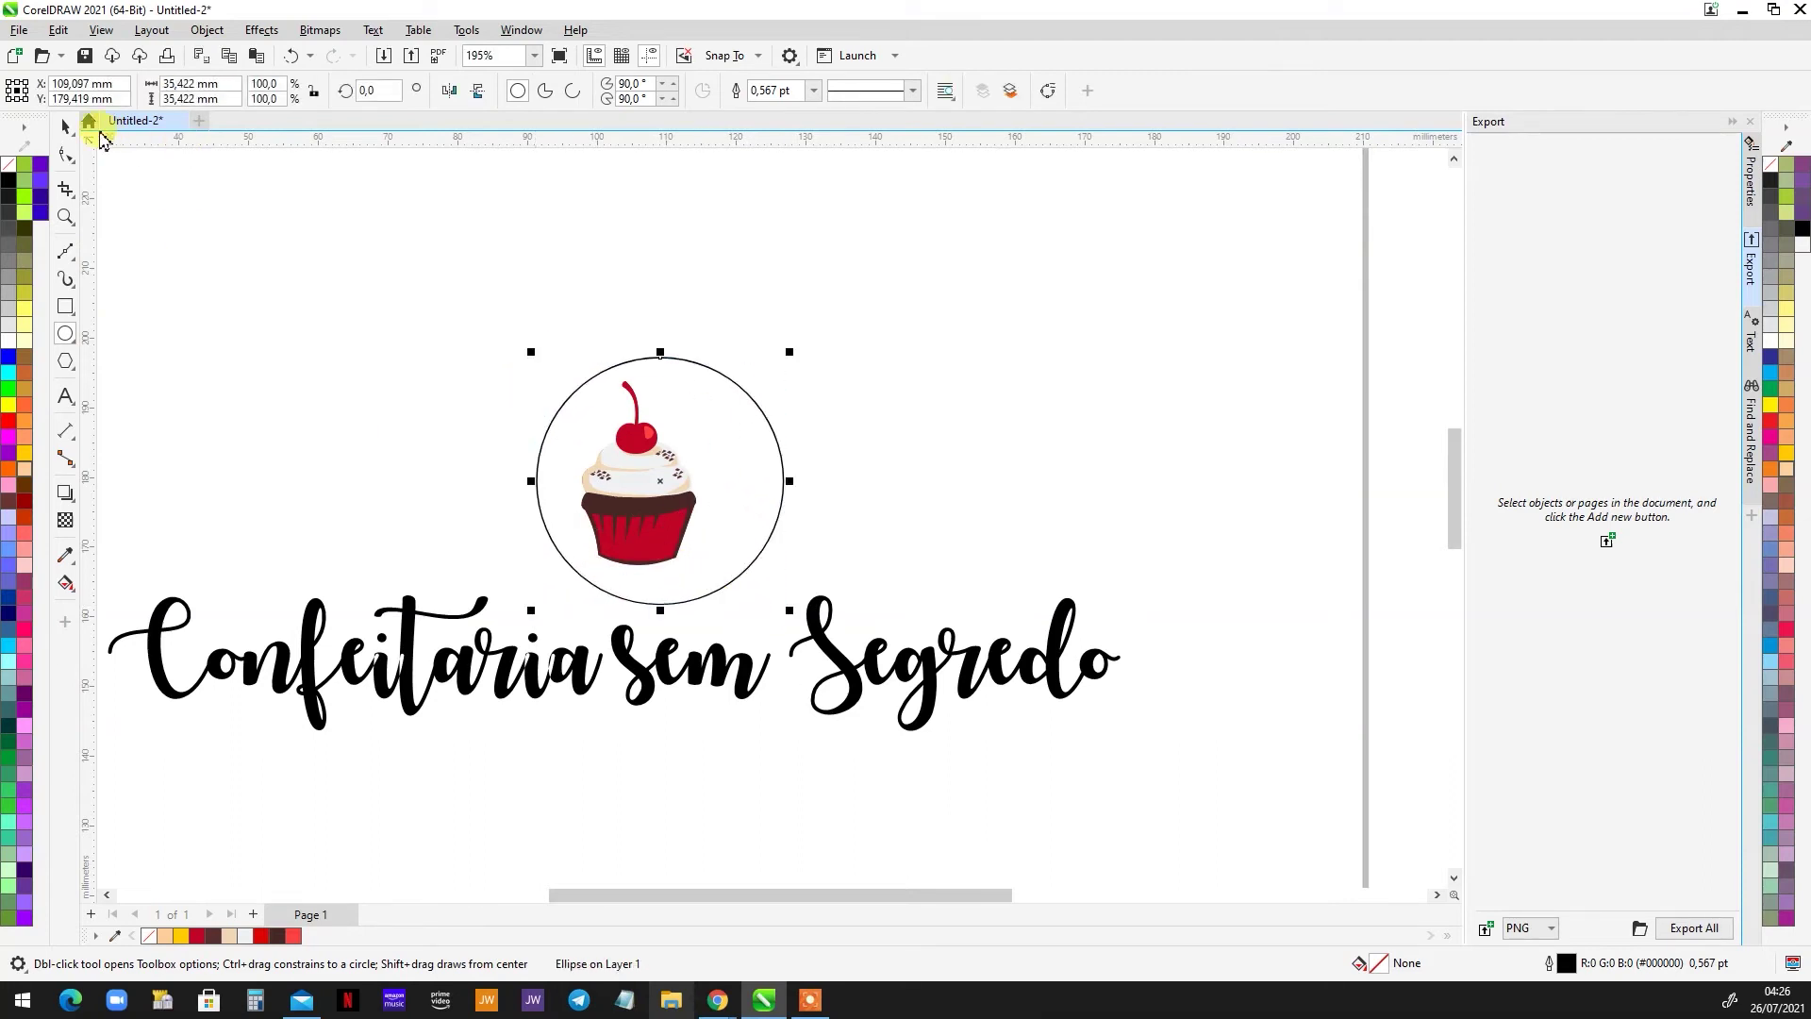
pyautogui.press('space')
pyautogui.keyDown('shift'); pyautogui.click(638, 649); pyautogui.keyUp('shift')
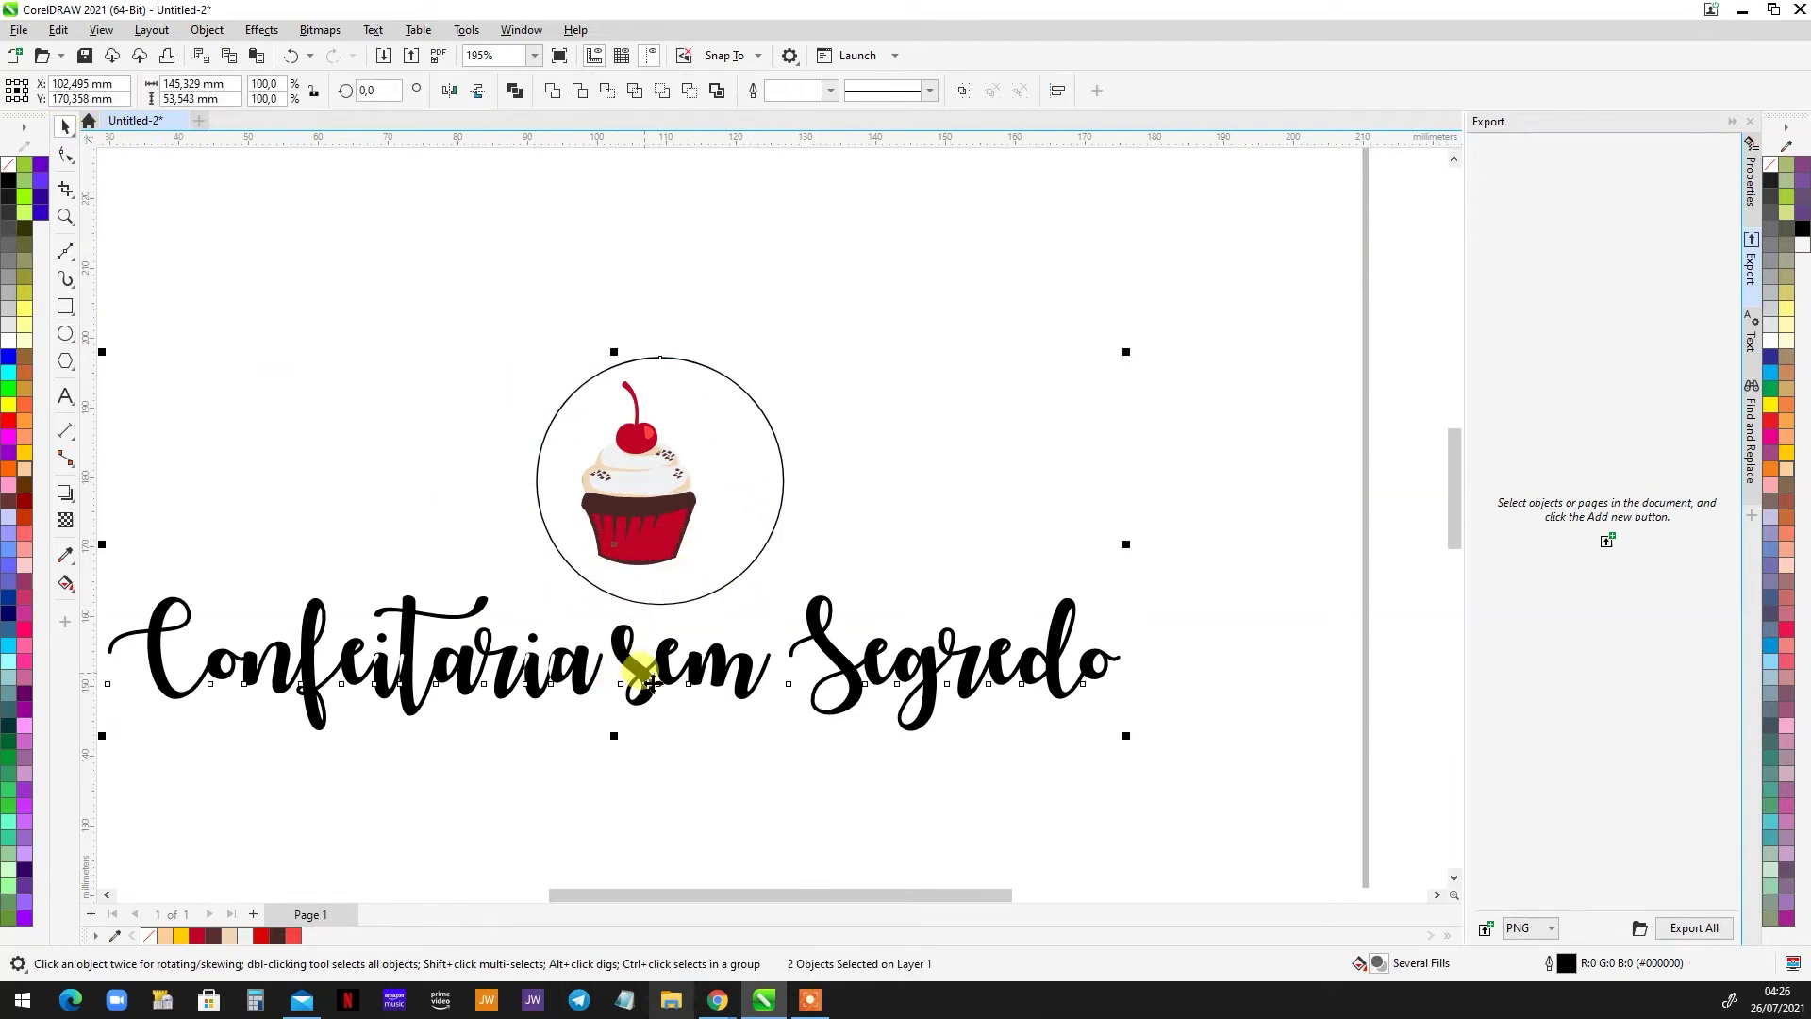
pyautogui.press('c')
pyautogui.click(686, 766)
pyautogui.click(557, 602)
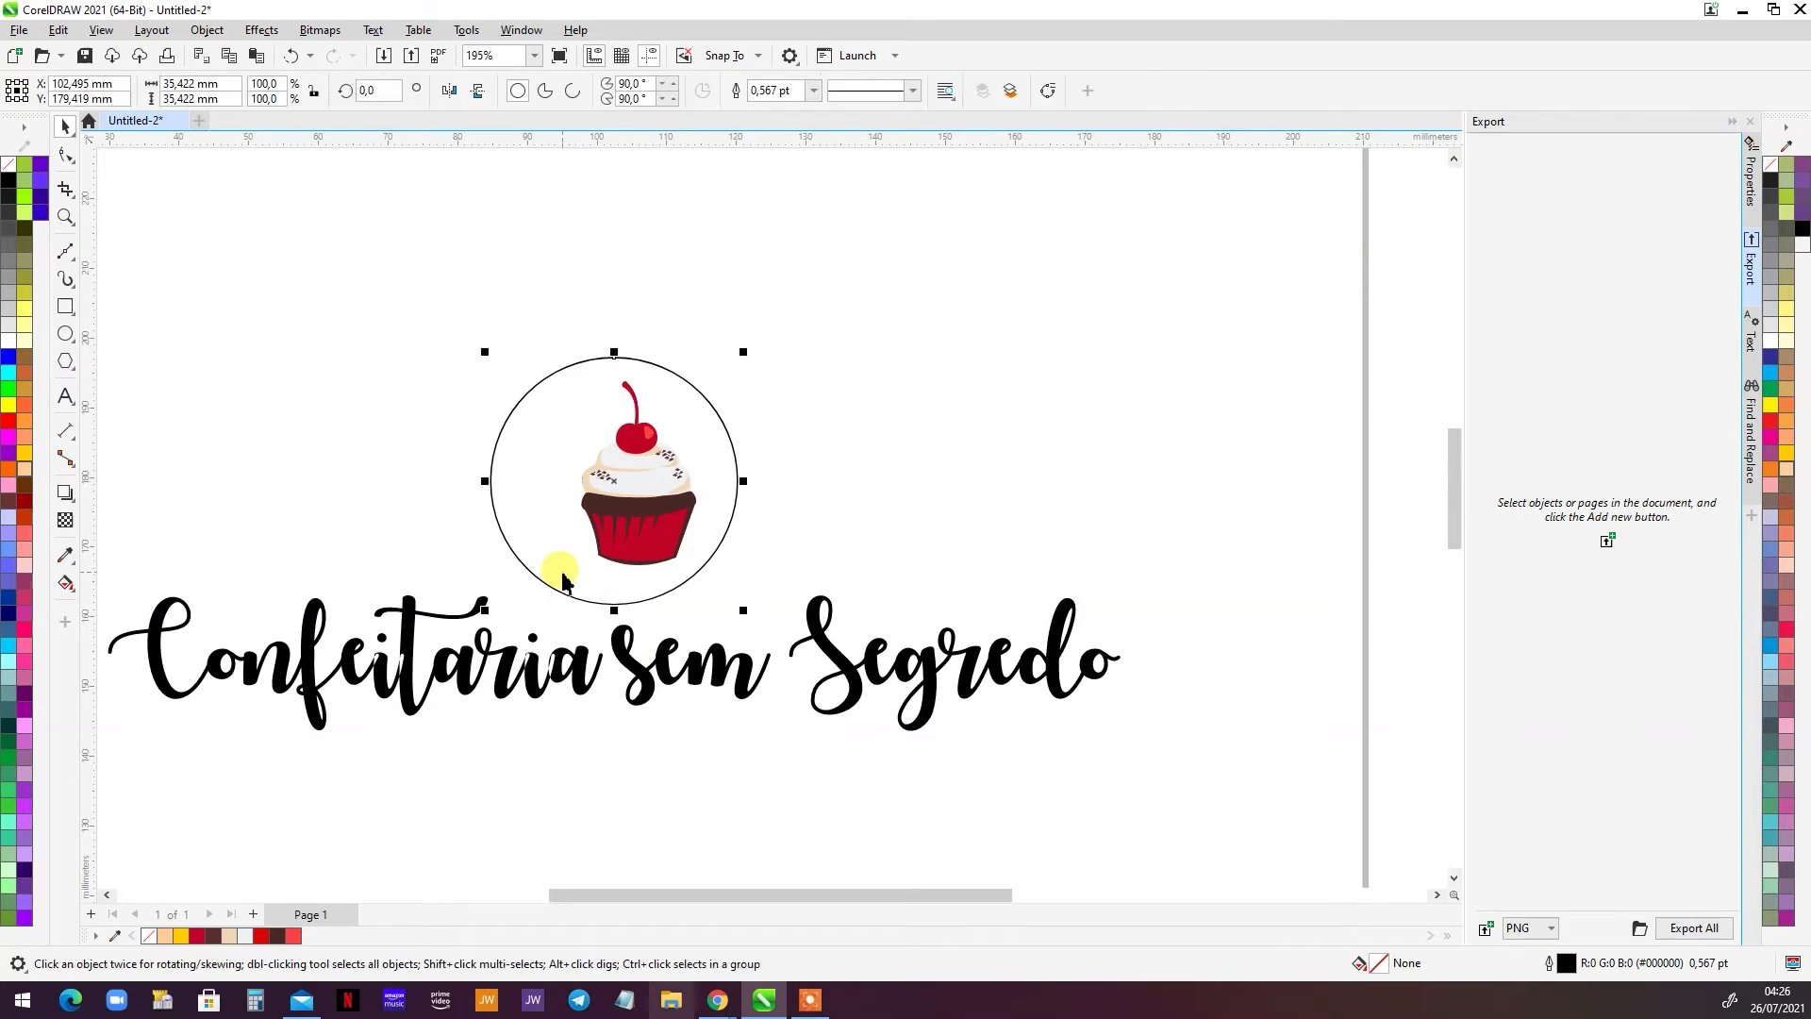
pyautogui.keyDown('shift'); pyautogui.click(521, 684); pyautogui.keyUp('shift')
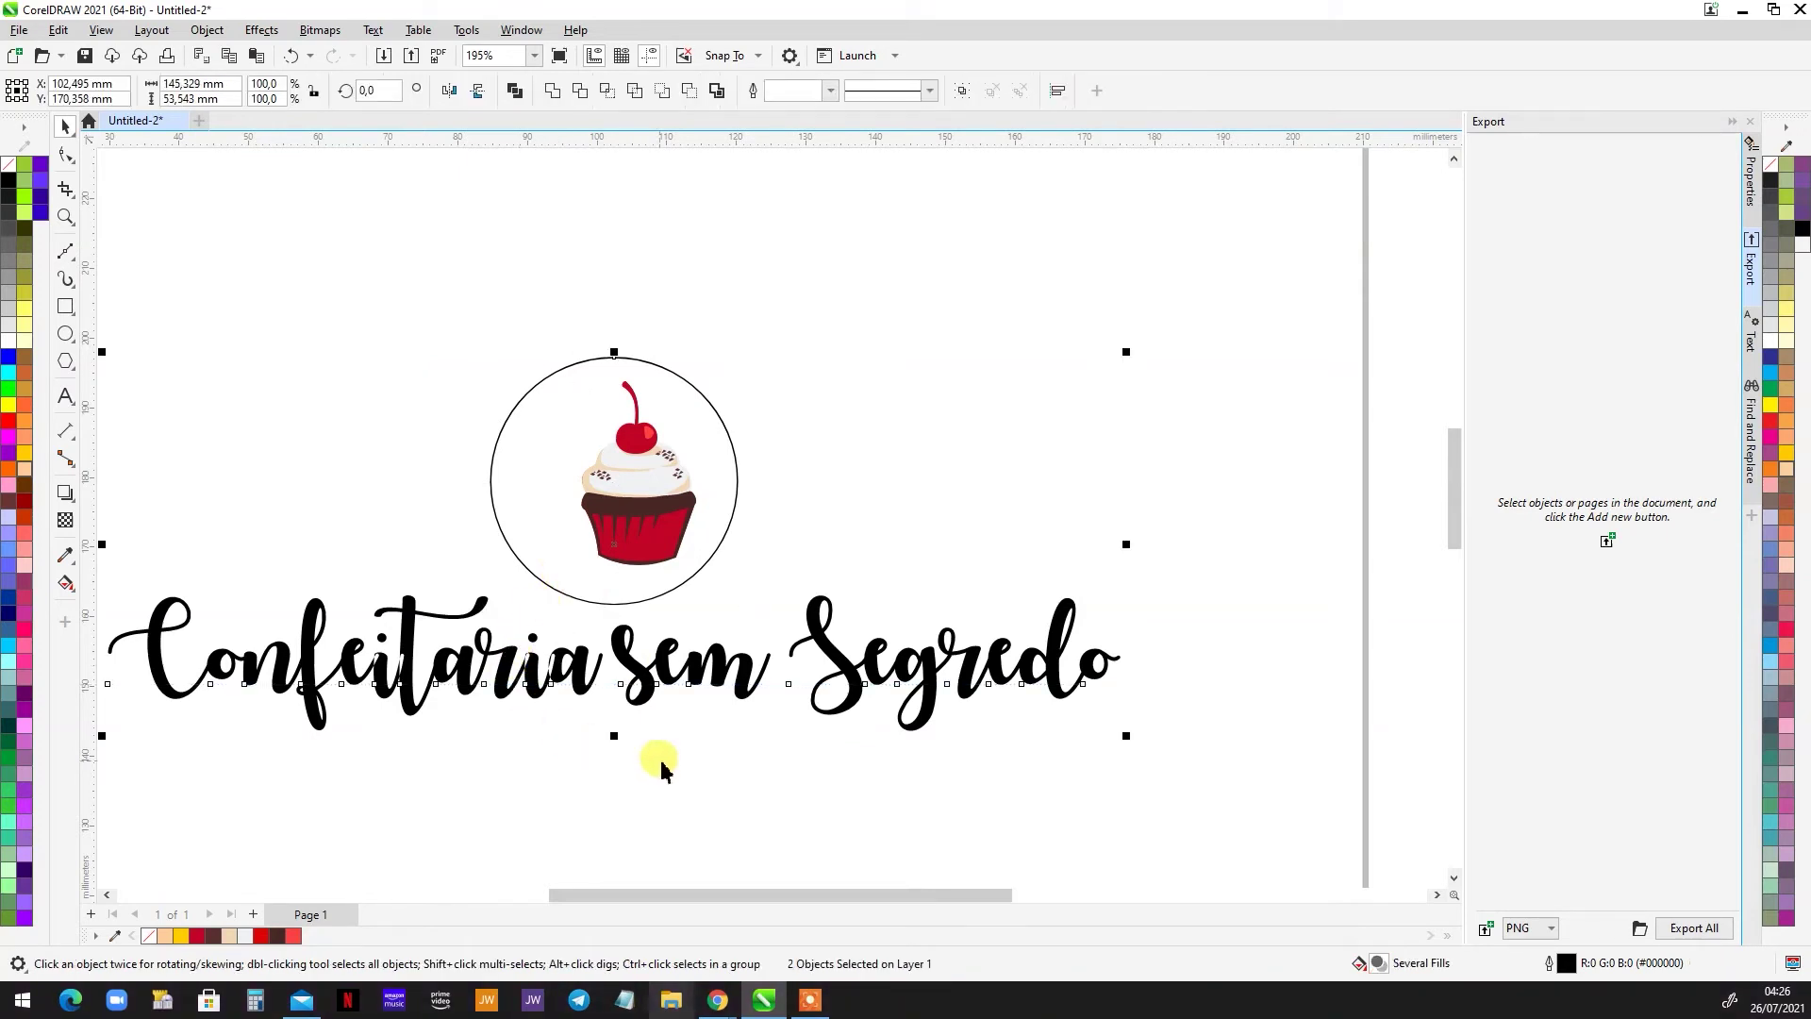
pyautogui.moveTo(416, 236); pyautogui.dragTo(823, 585)
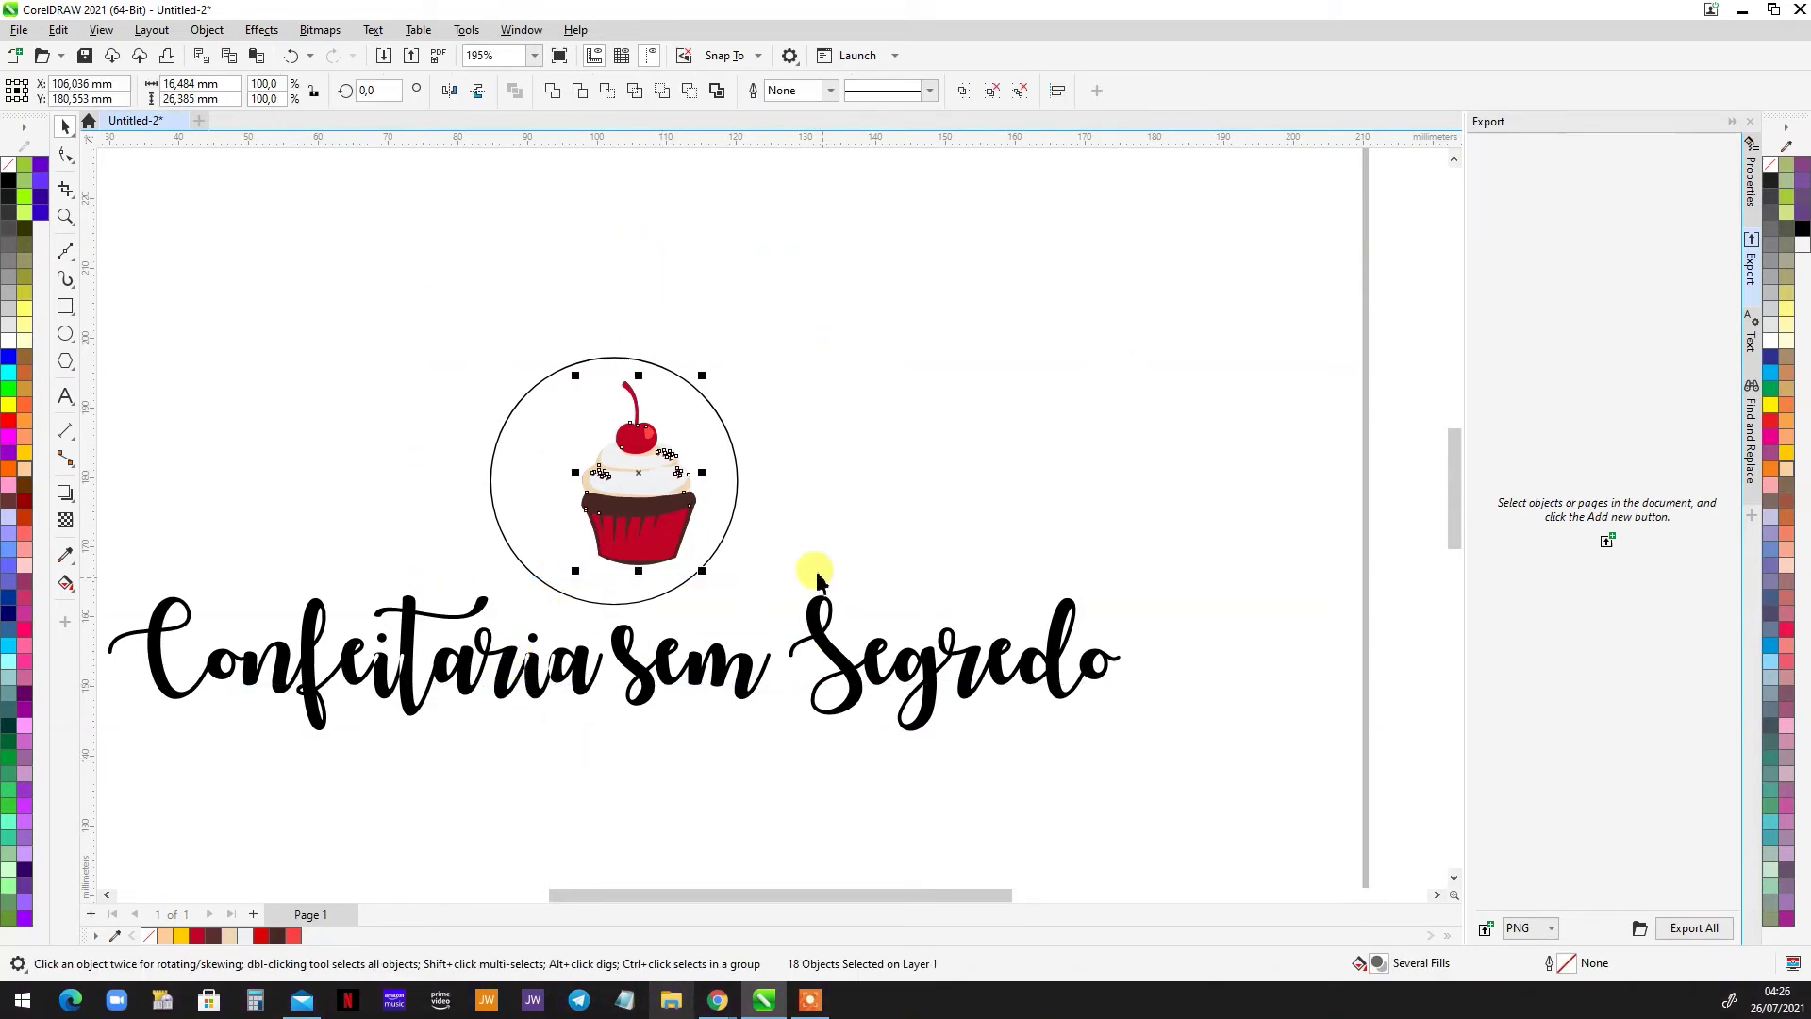
pyautogui.keyDown('shift'); pyautogui.click(613, 601); pyautogui.keyUp('shift')
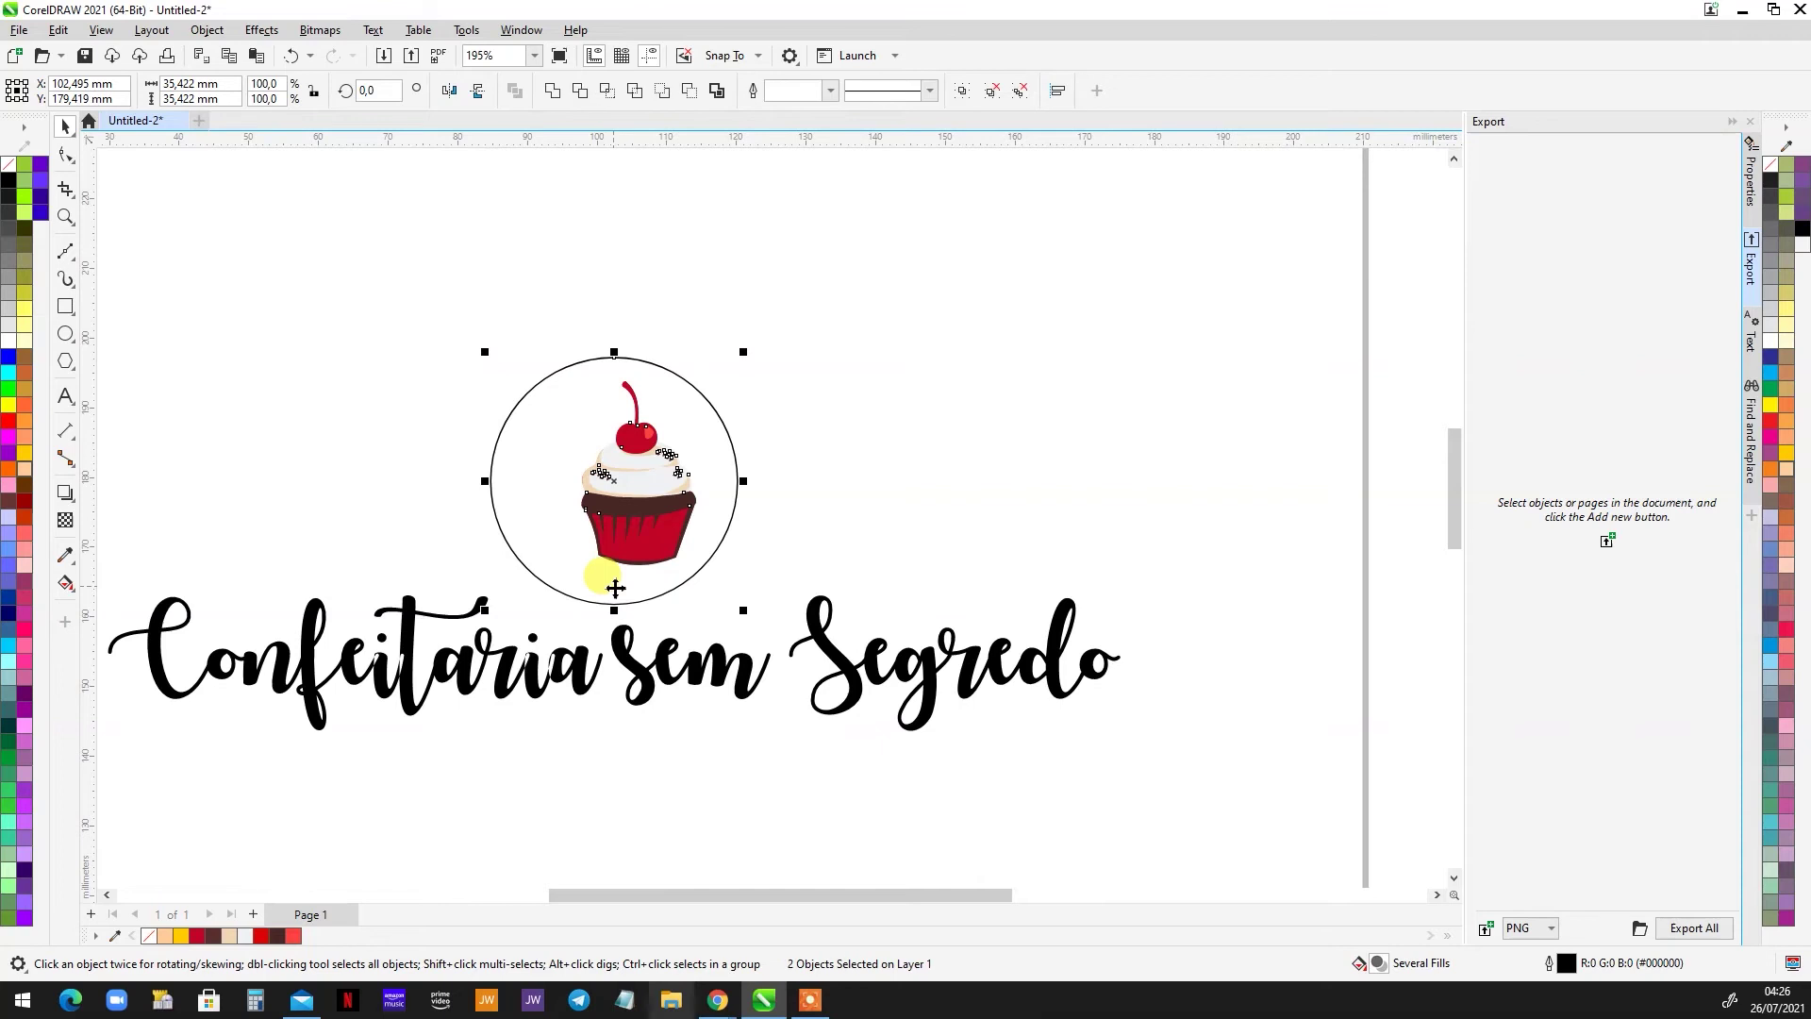
pyautogui.click(861, 405)
# Step: Fill the circle with a sampled red, then a brighter pink-red, and remove its outline
pyautogui.scroll(-5, 857, 594)
pyautogui.scroll(3, 740, 547)
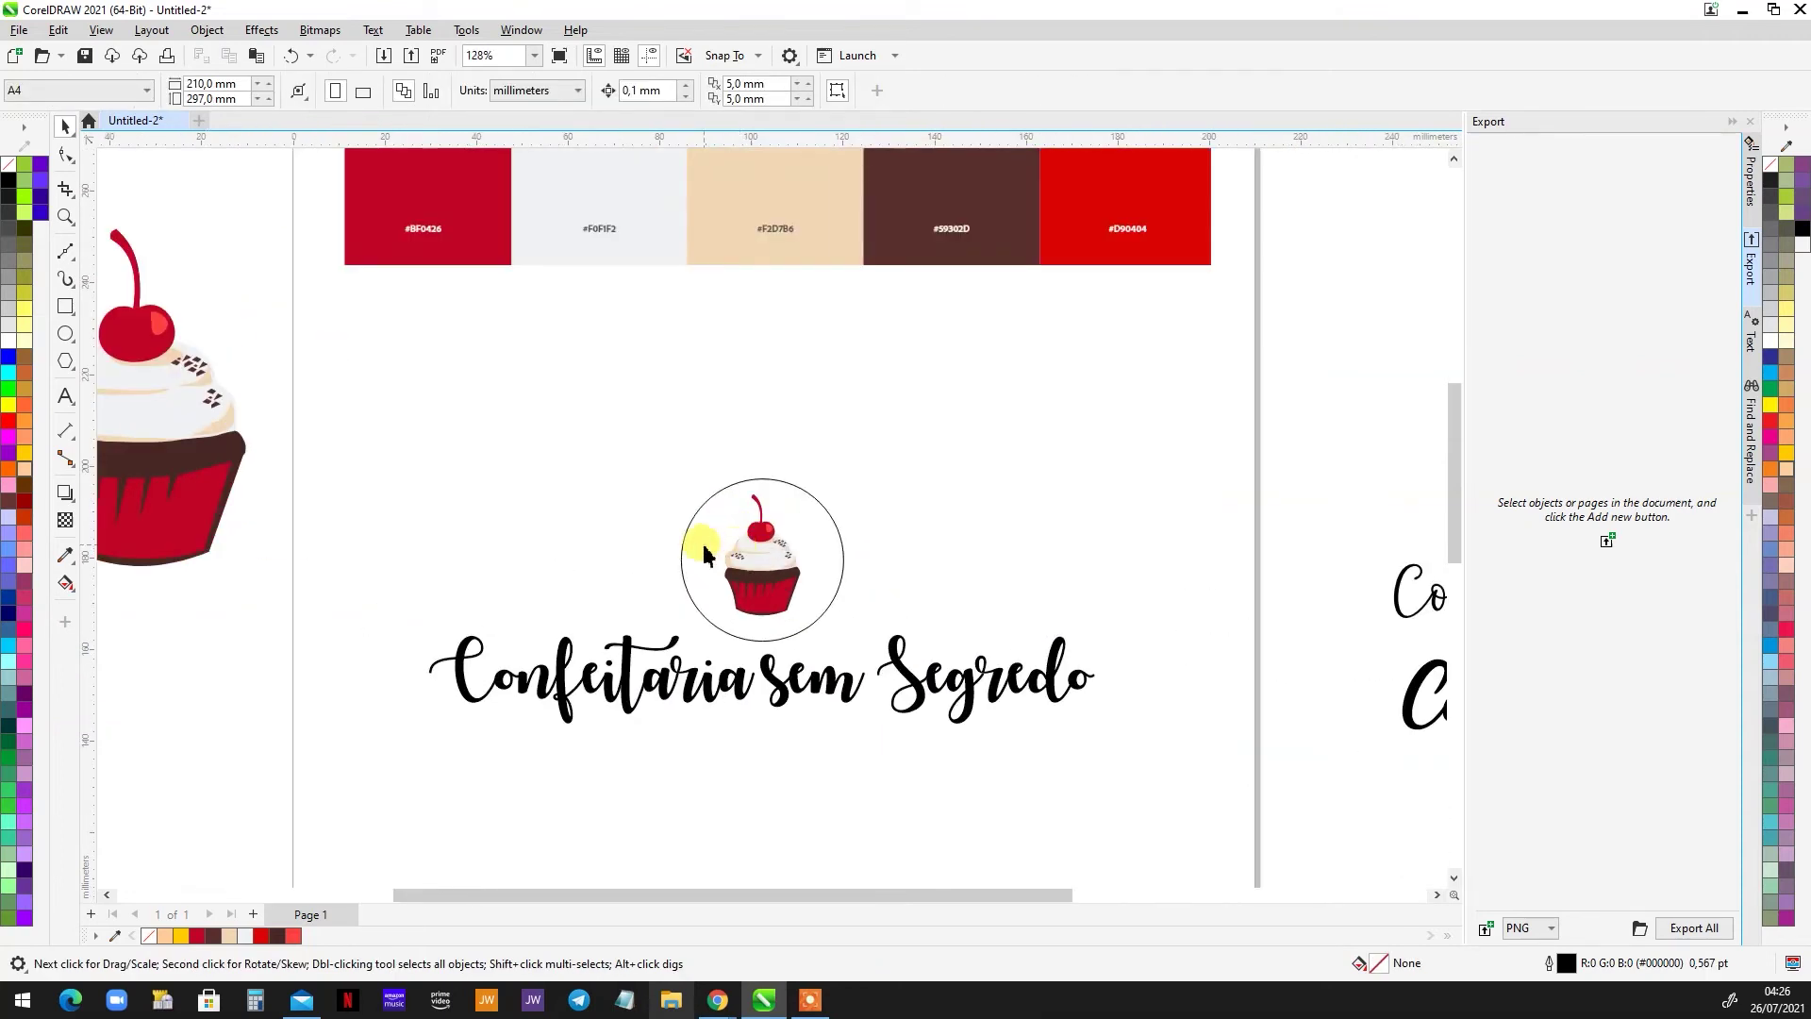
pyautogui.click(65, 554)
pyautogui.click(387, 196)
pyautogui.scroll(3, 764, 489)
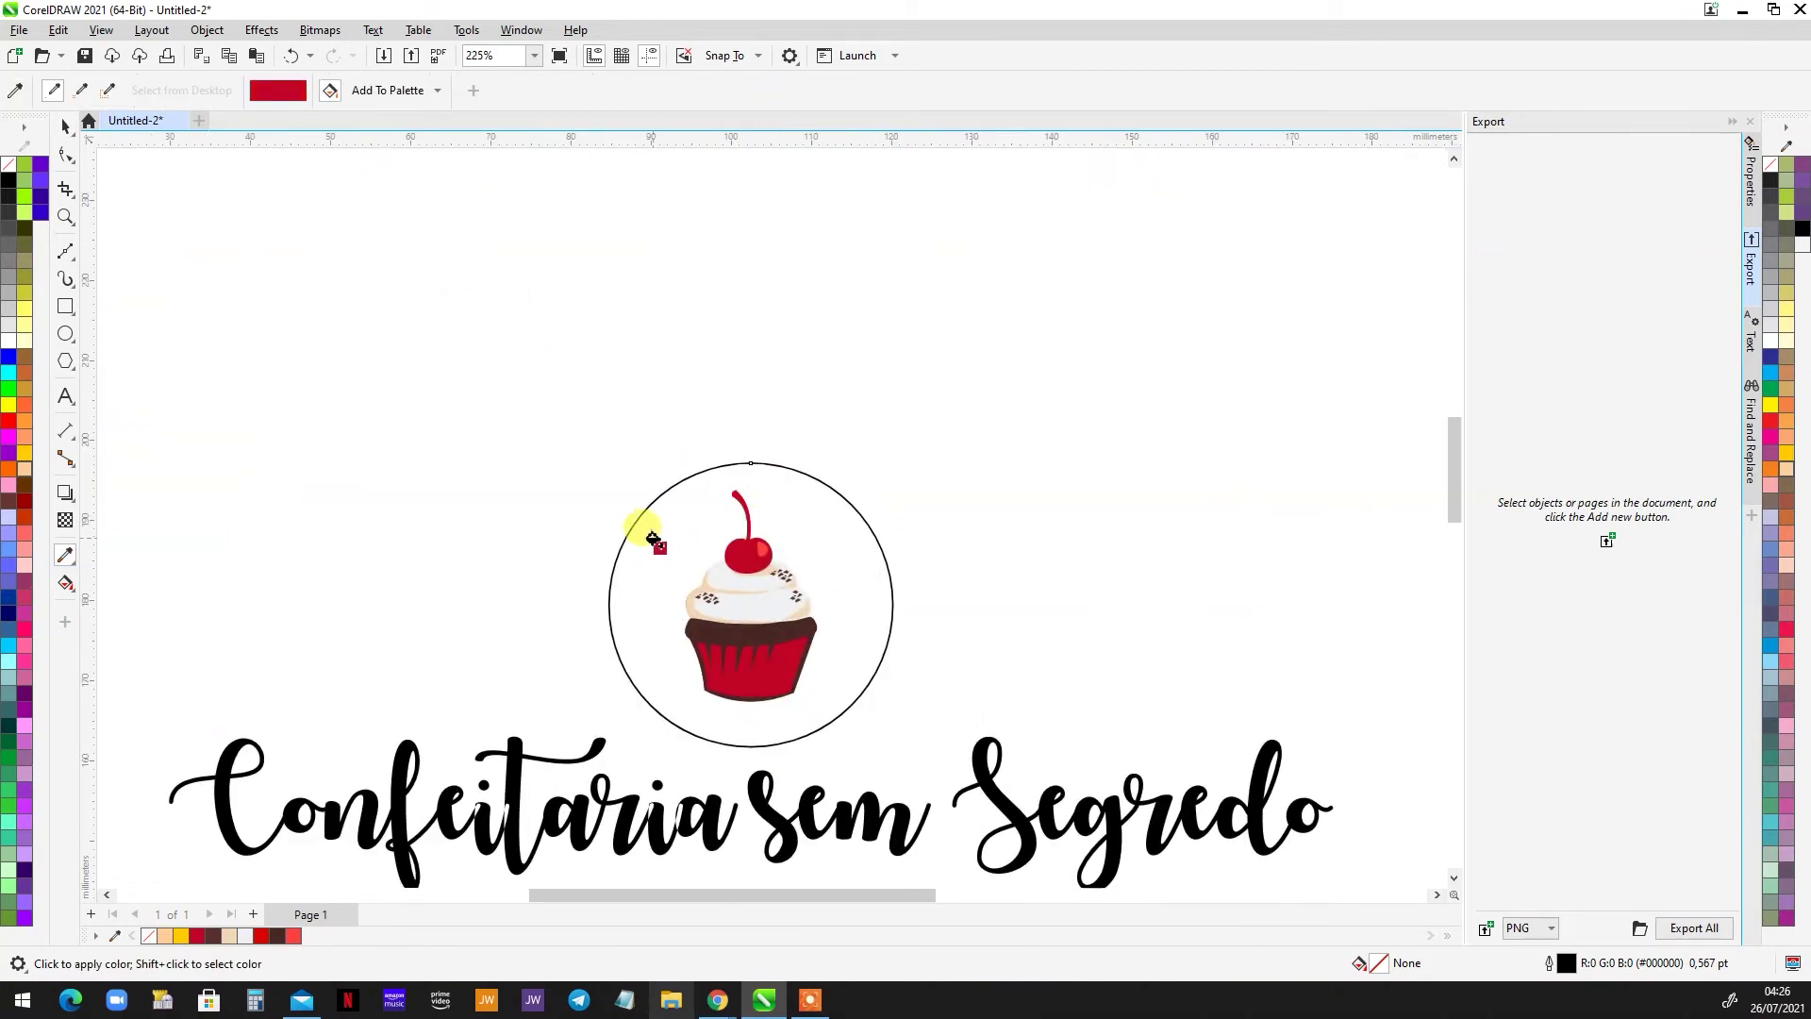
pyautogui.click(665, 500)
pyautogui.press('space')
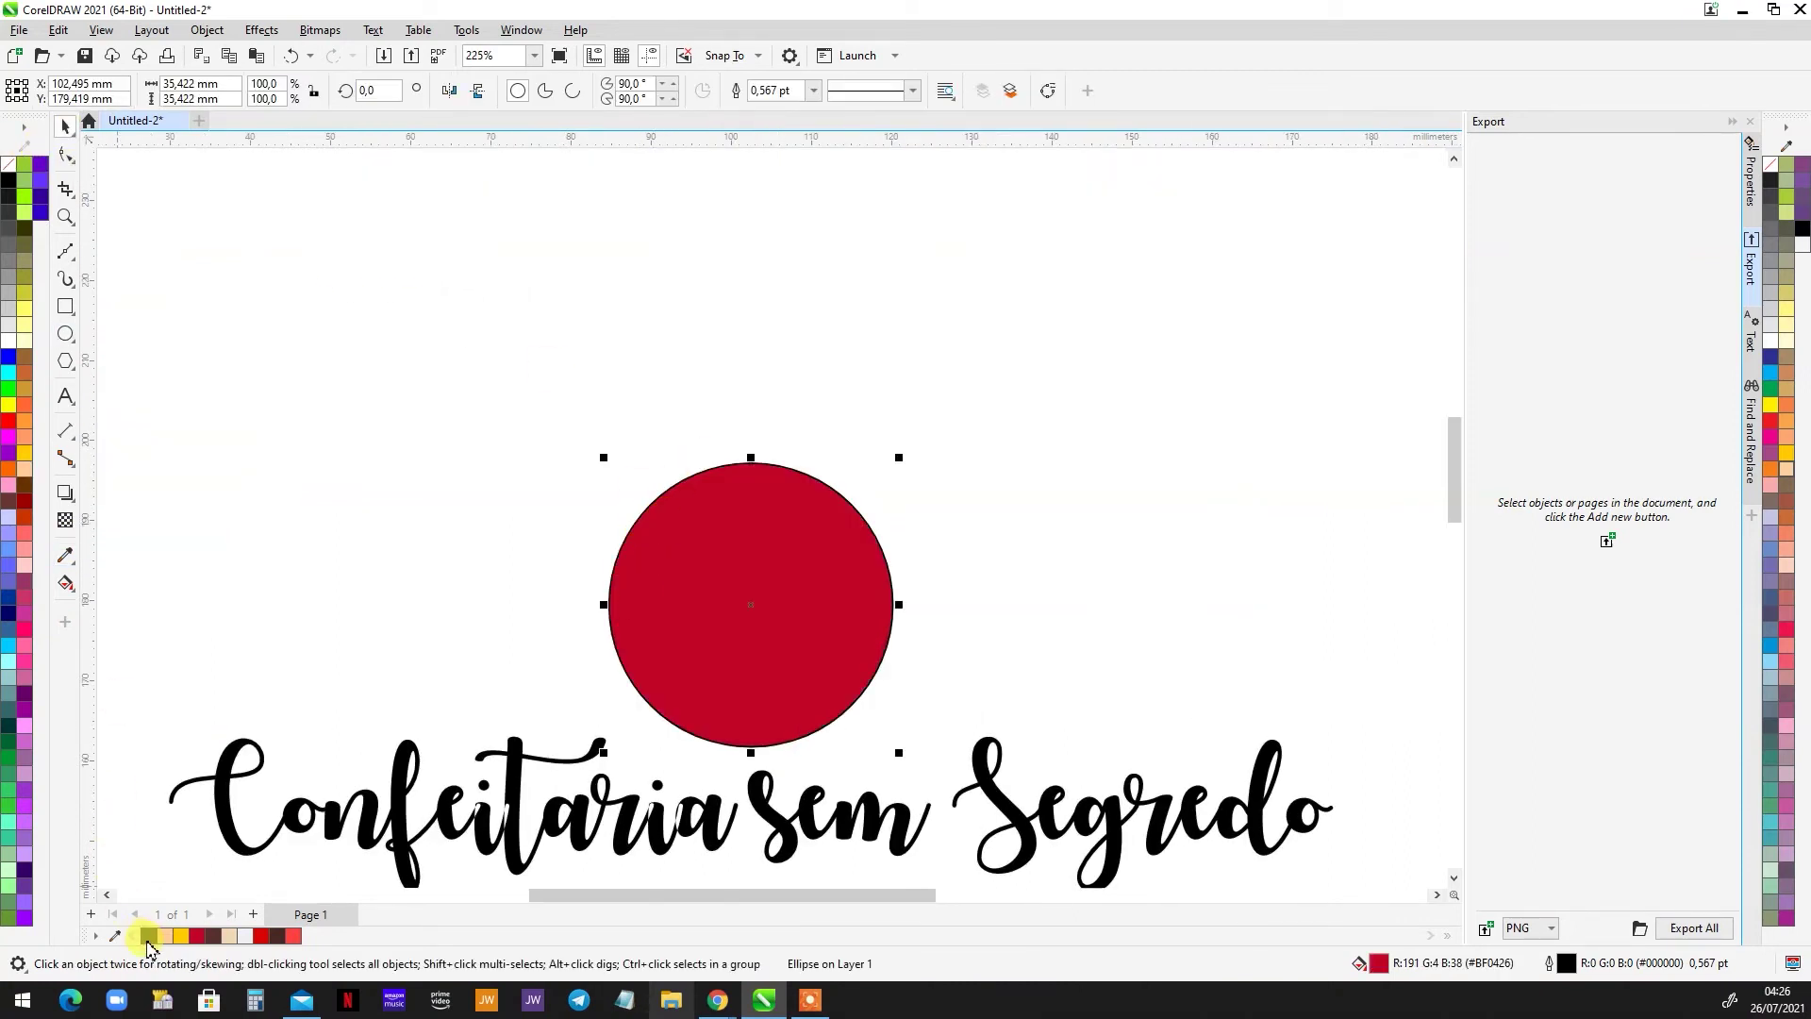
pyautogui.rightClick(148, 934)
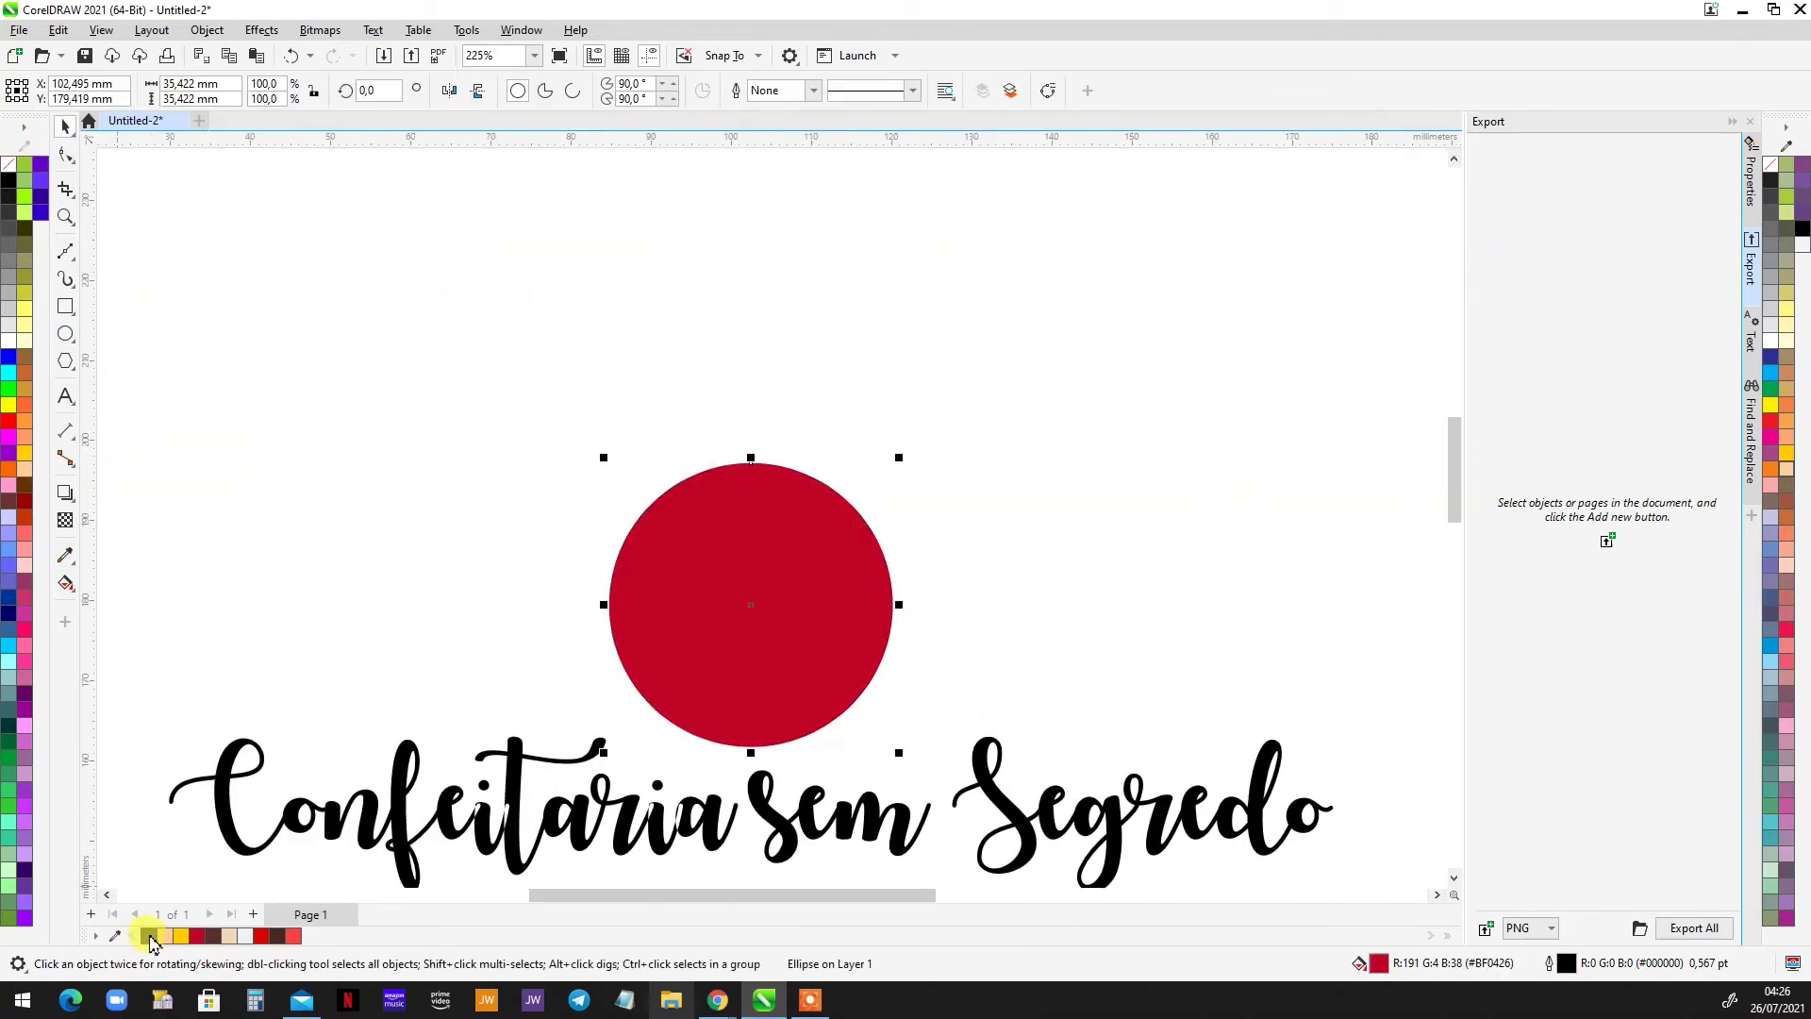
pyautogui.click(200, 937)
pyautogui.click(215, 911)
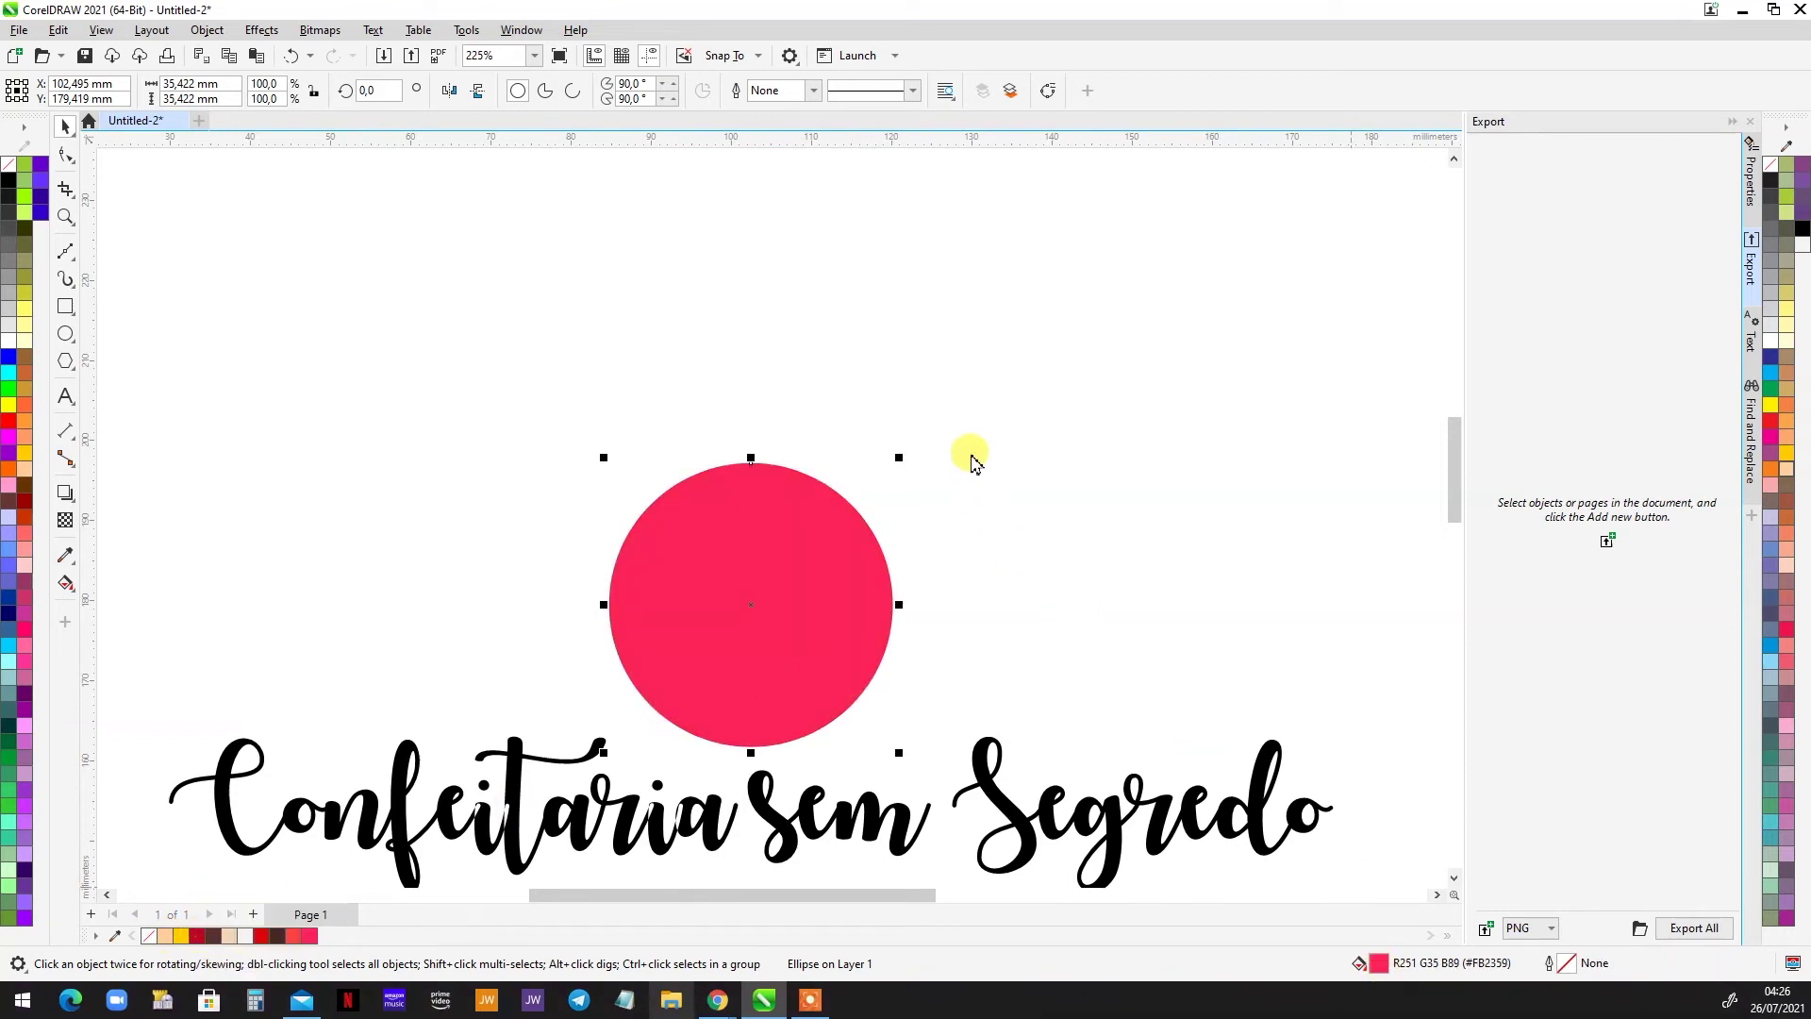
# Step: Lighten the circle's fill to pink in the fill editor and send it behind the cupcake
pyautogui.hotkey('shift', 'F11')
pyautogui.click(666, 328)
pyautogui.click(725, 405)
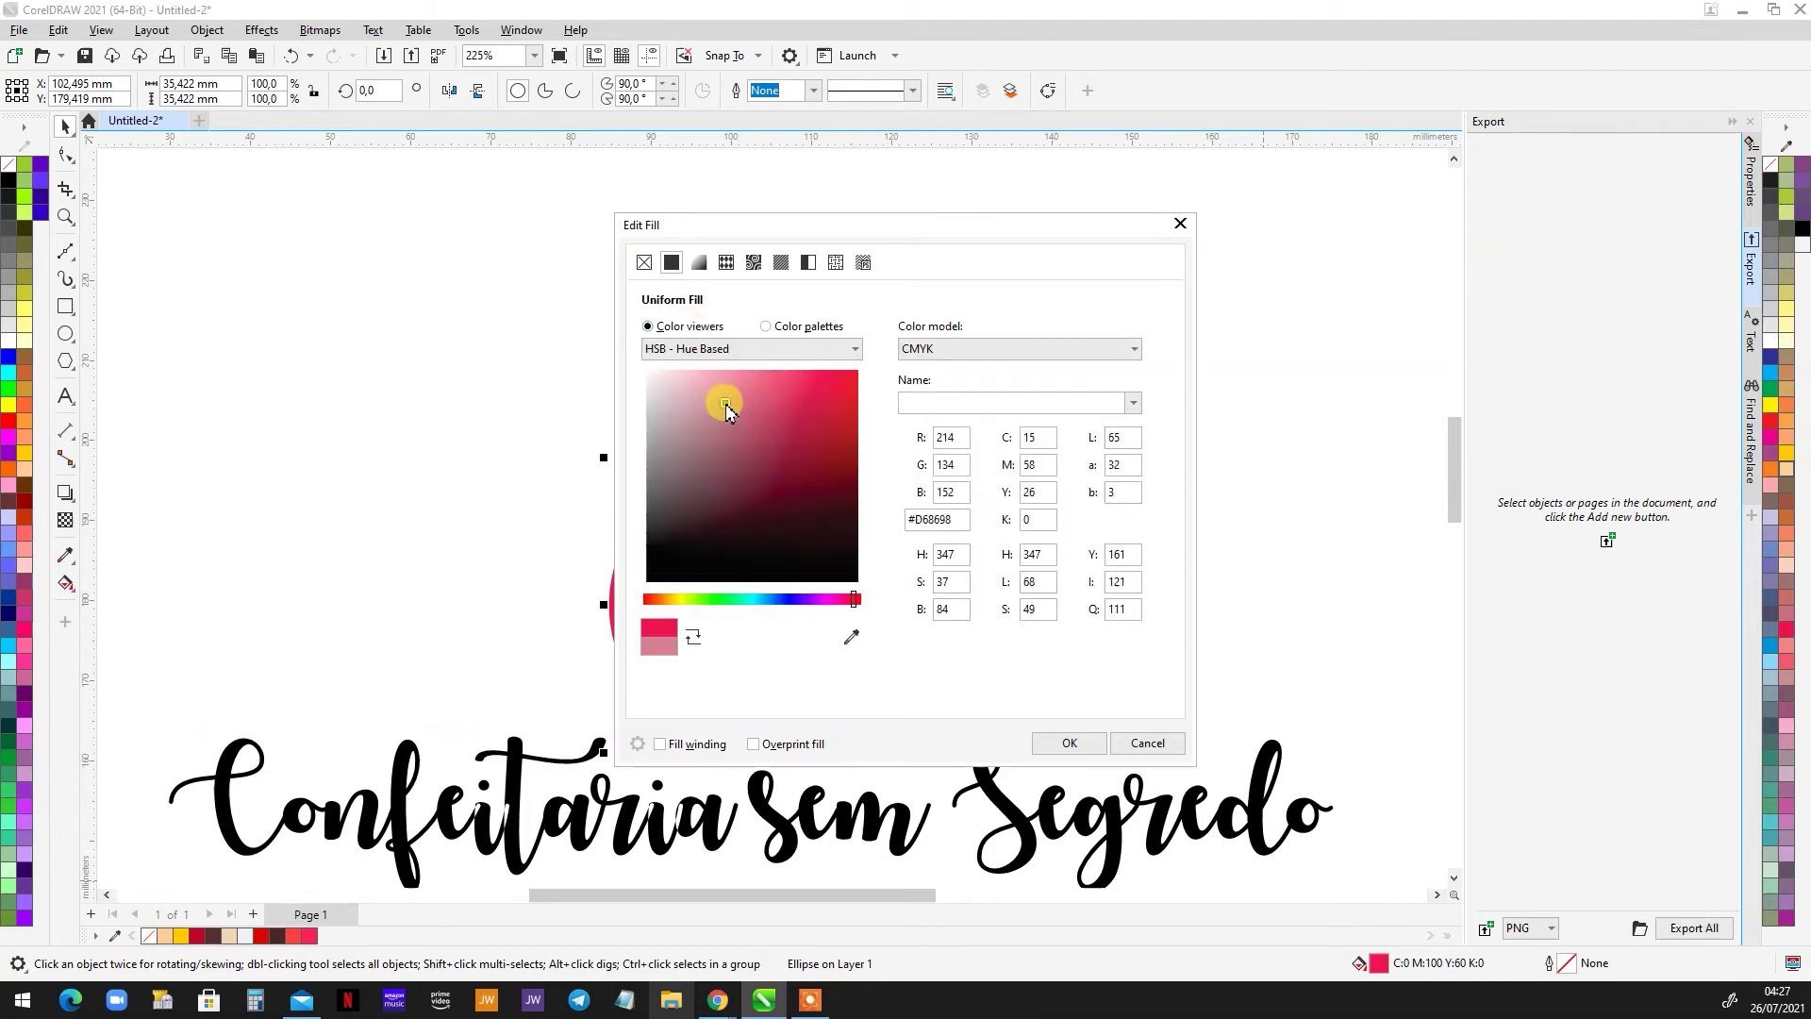
pyautogui.moveTo(733, 401); pyautogui.dragTo(729, 402)
pyautogui.click(1070, 744)
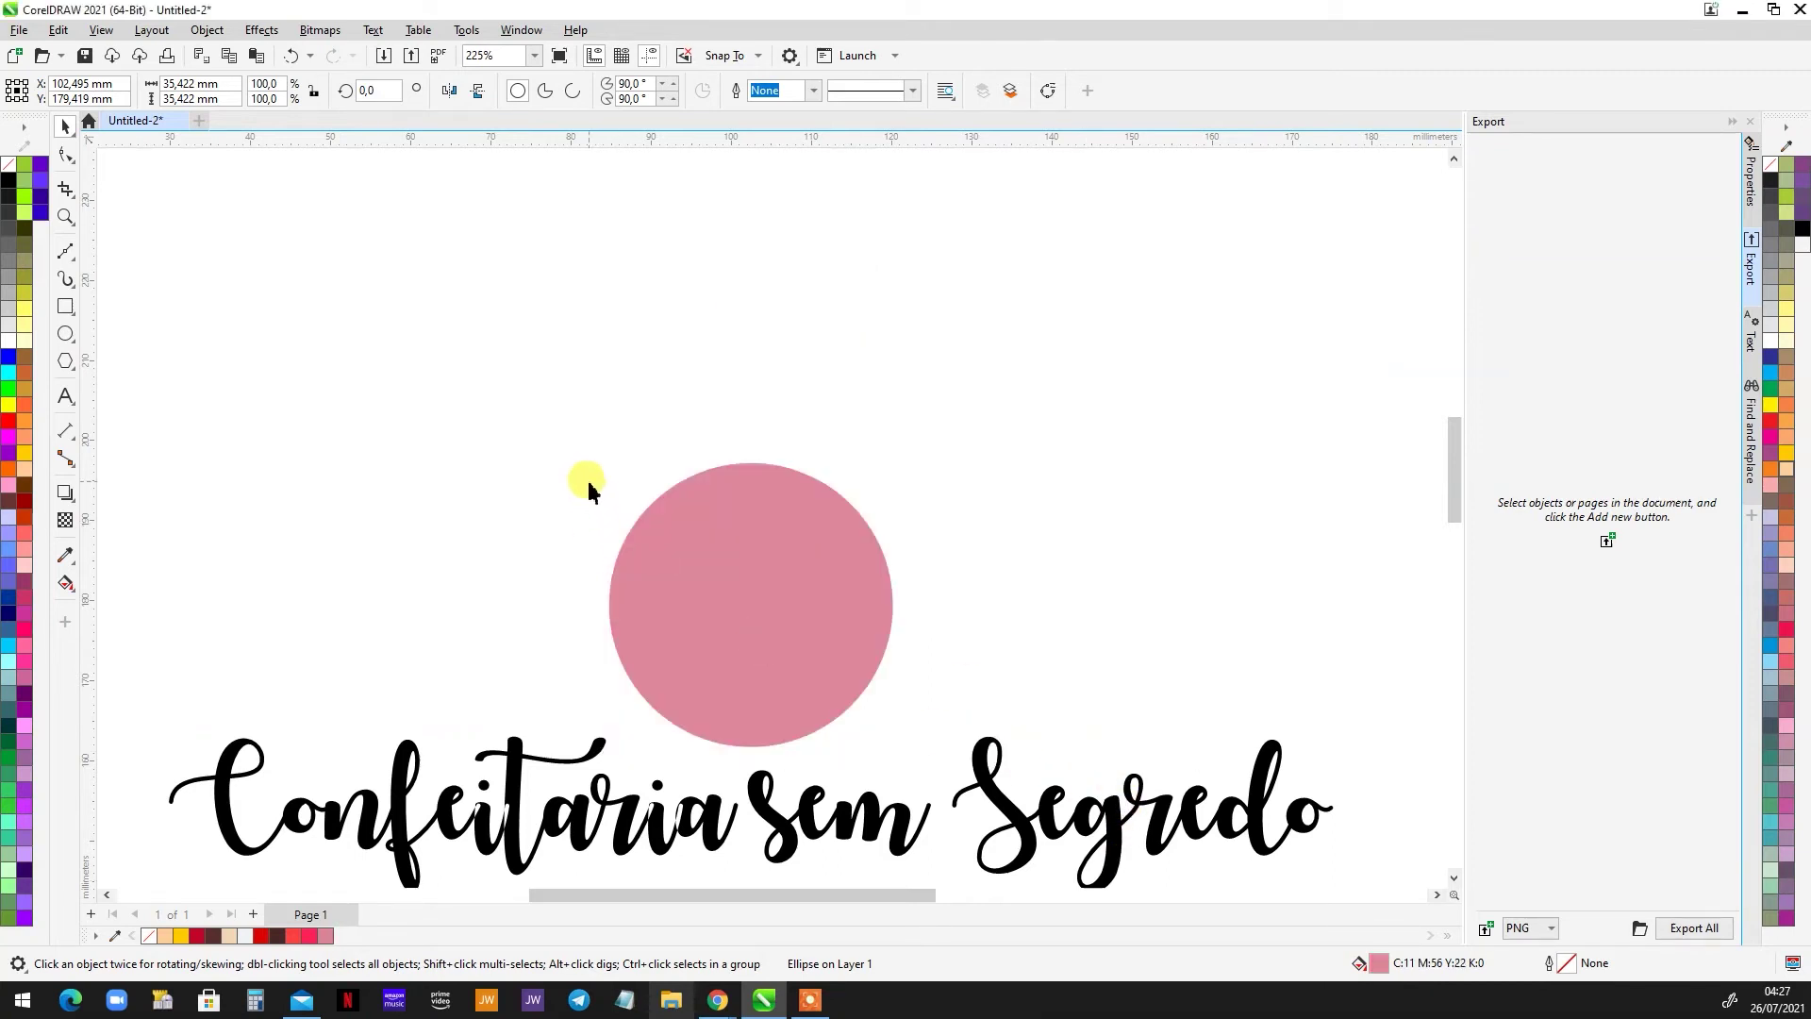
pyautogui.scroll(-3, 587, 485)
pyautogui.scroll(2, 641, 587)
pyautogui.hotkey('shift', 'pagedown')
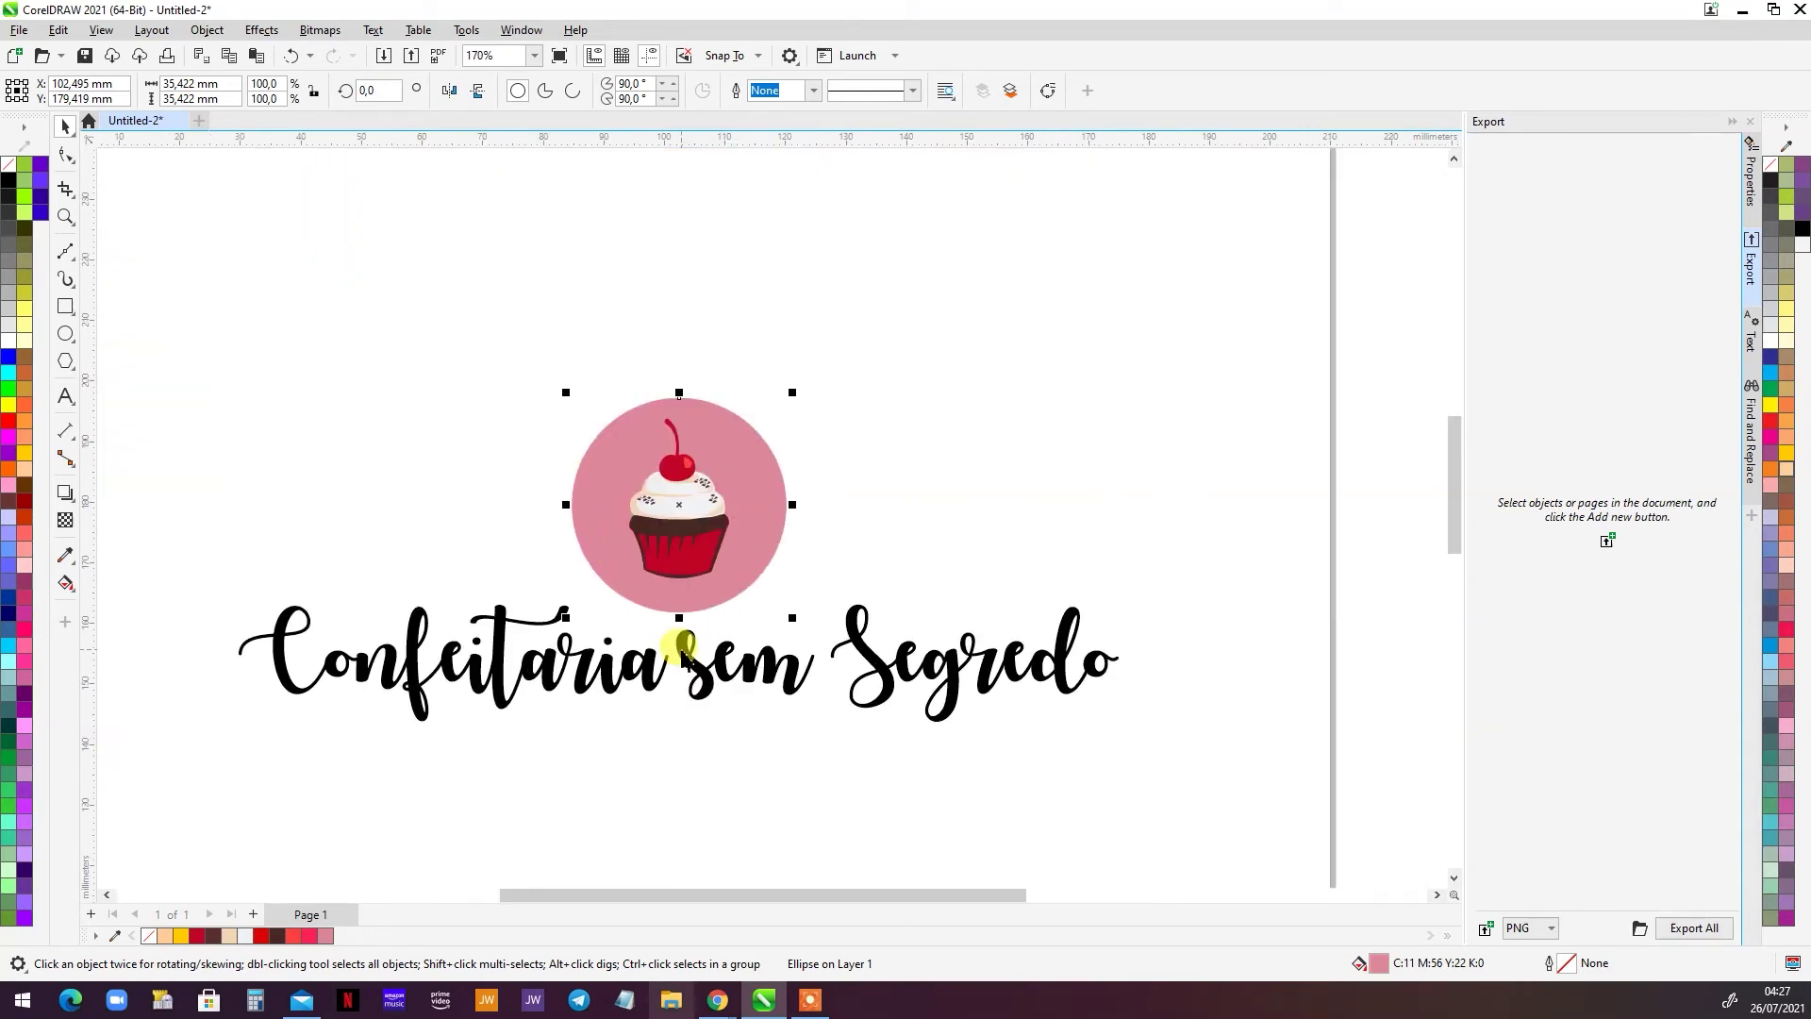
# Step: Change the circle's fill to a much paler pink
pyautogui.doubleClick(1378, 963)
pyautogui.moveTo(699, 413); pyautogui.dragTo(676, 371)
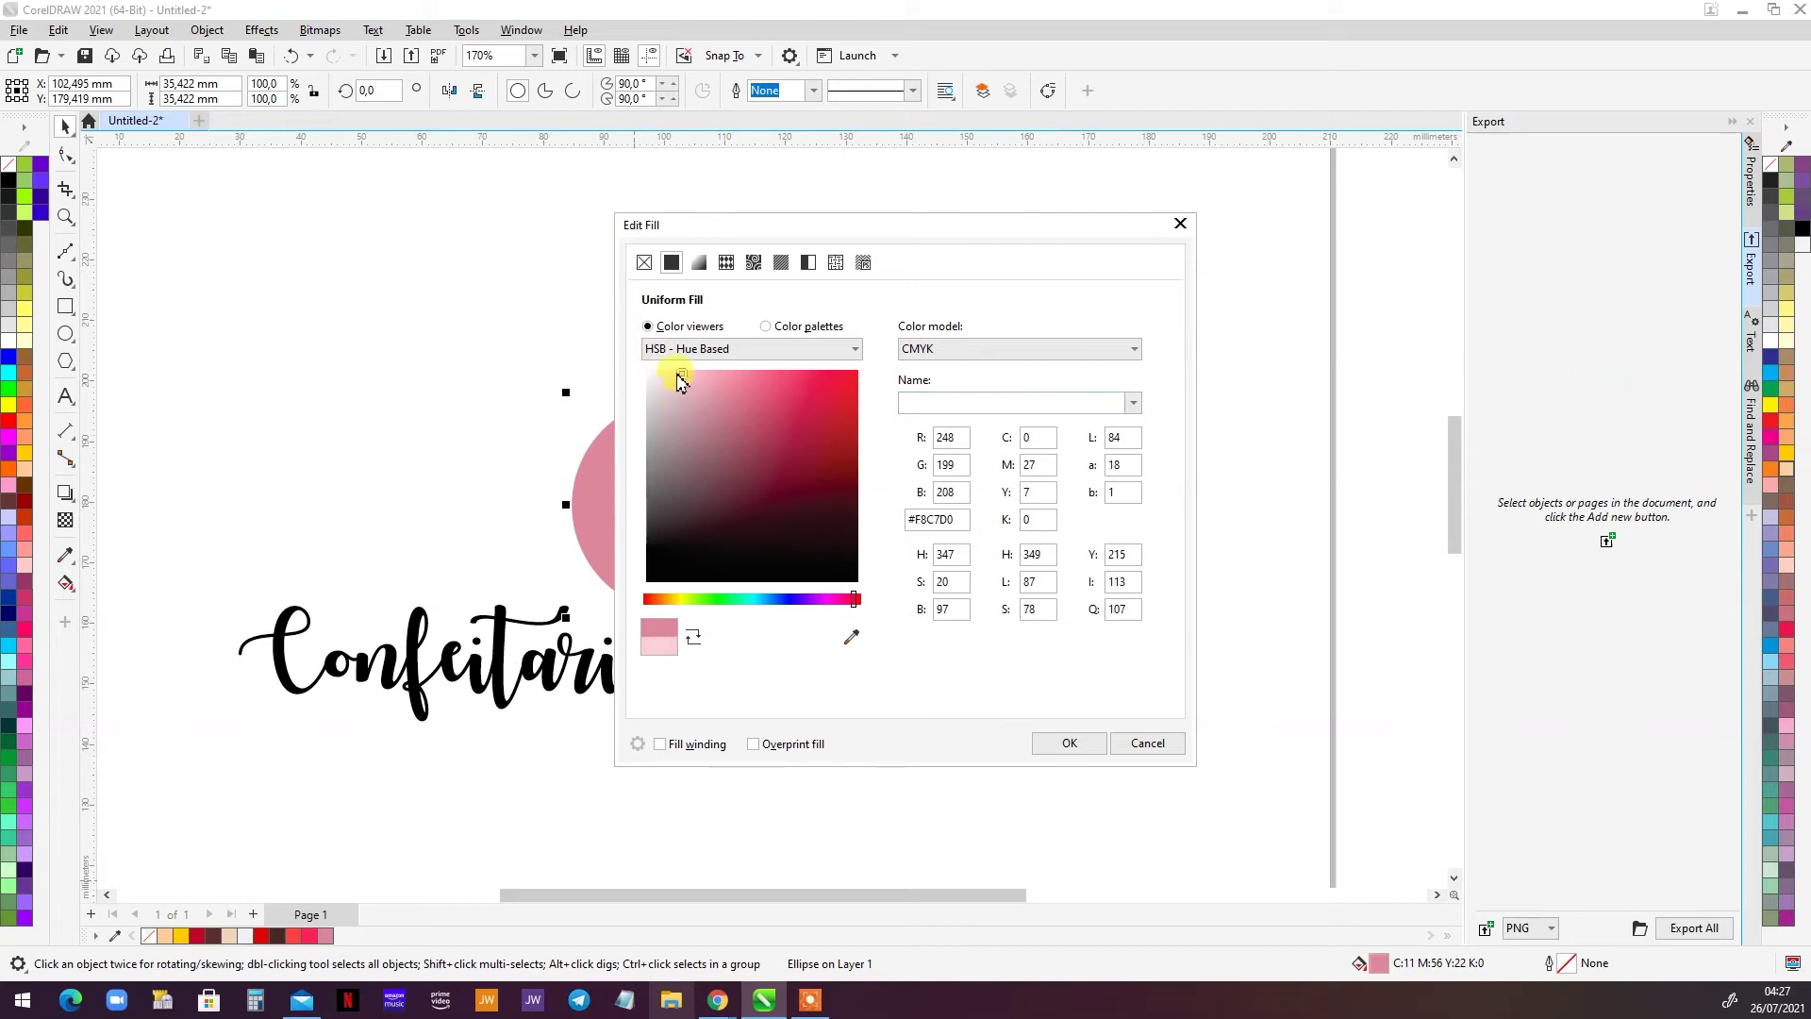
pyautogui.click(1069, 742)
pyautogui.click(462, 426)
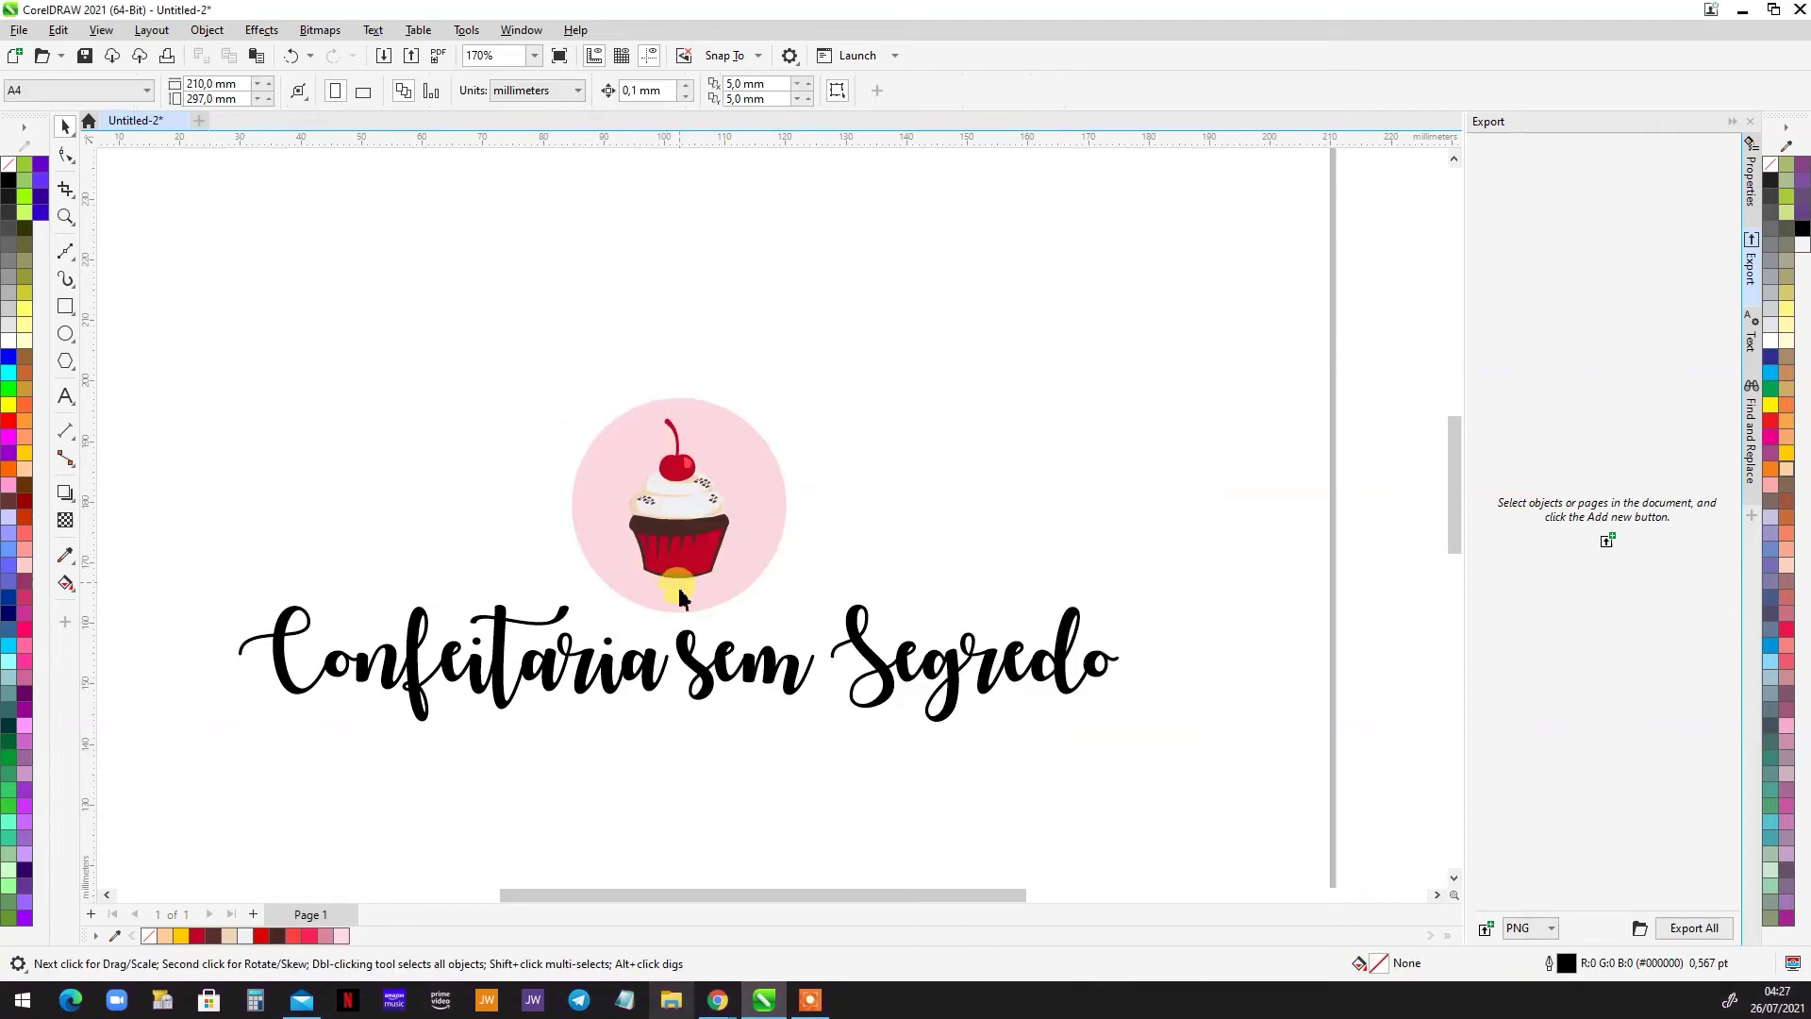
pyautogui.click(695, 660)
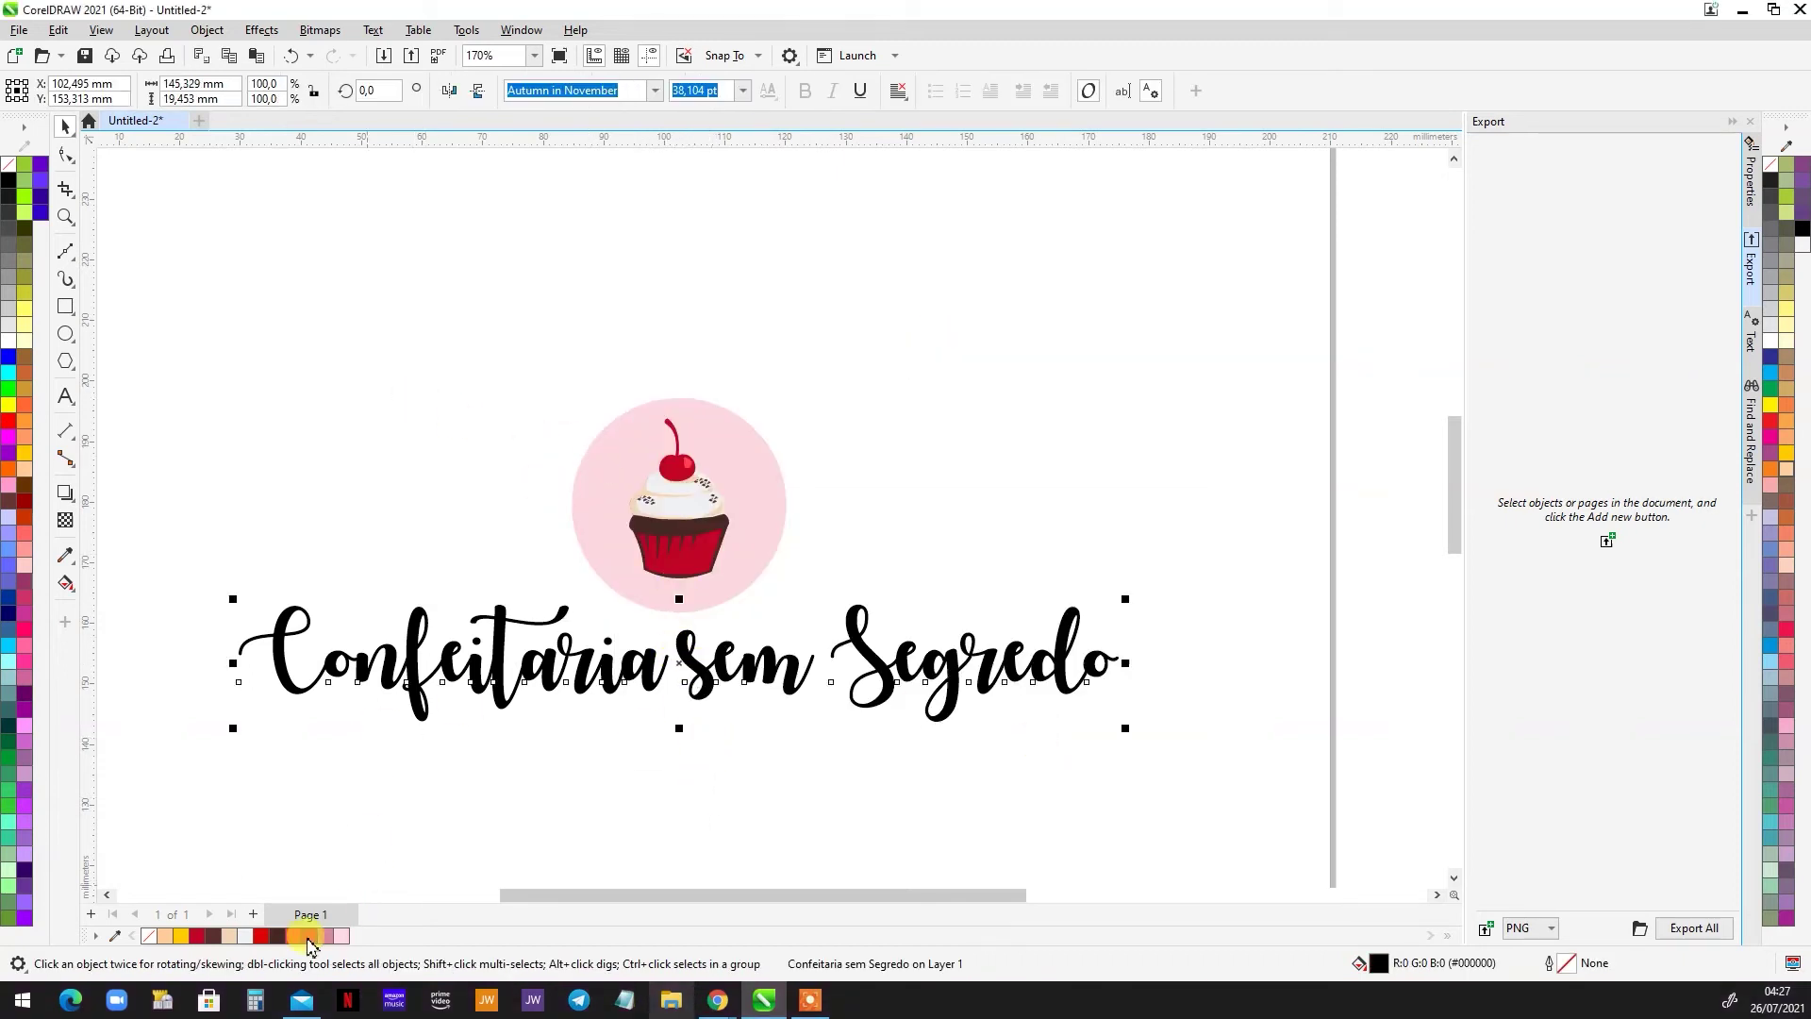
# Step: Colour the Confeitaria sem Segredo title with the dark red palette swatch
pyautogui.click(197, 935)
pyautogui.scroll(-2, 472, 467)
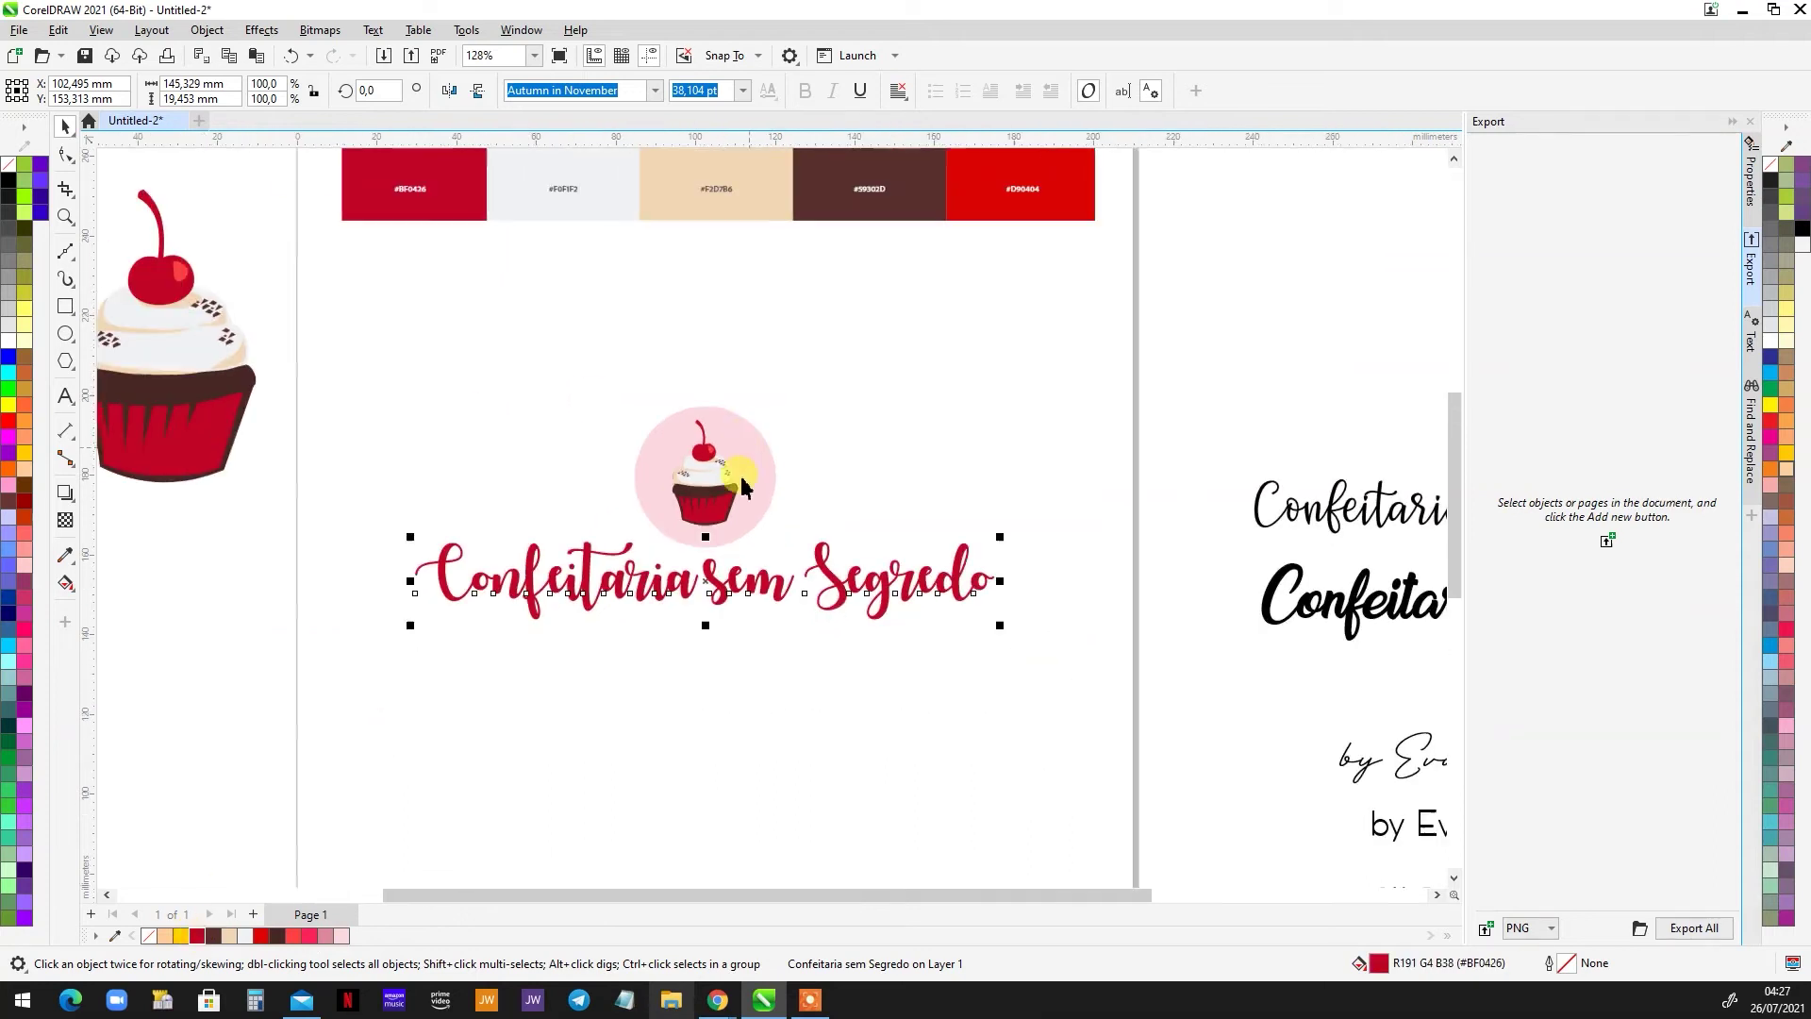
pyautogui.scroll(3, 529, 461)
pyautogui.click(542, 516)
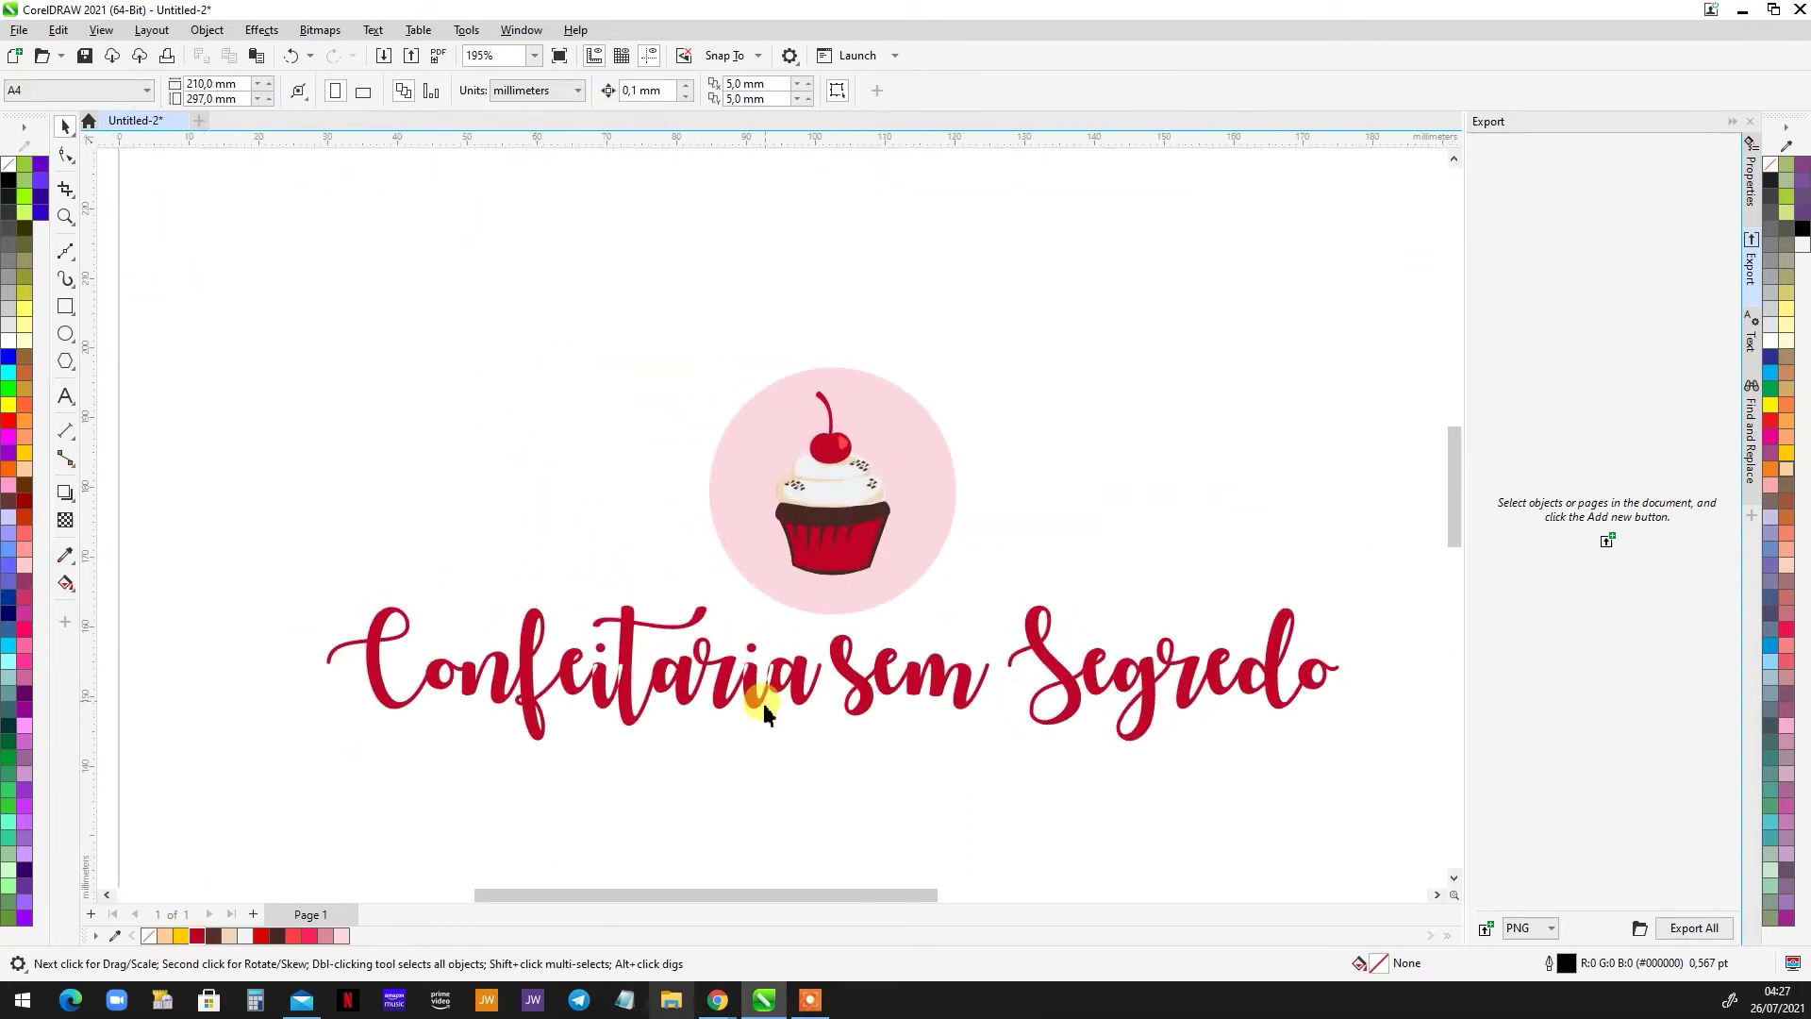
# Step: Move the COCOMAT byline sample to sit centred below the logo
pyautogui.scroll(-3, 537, 561)
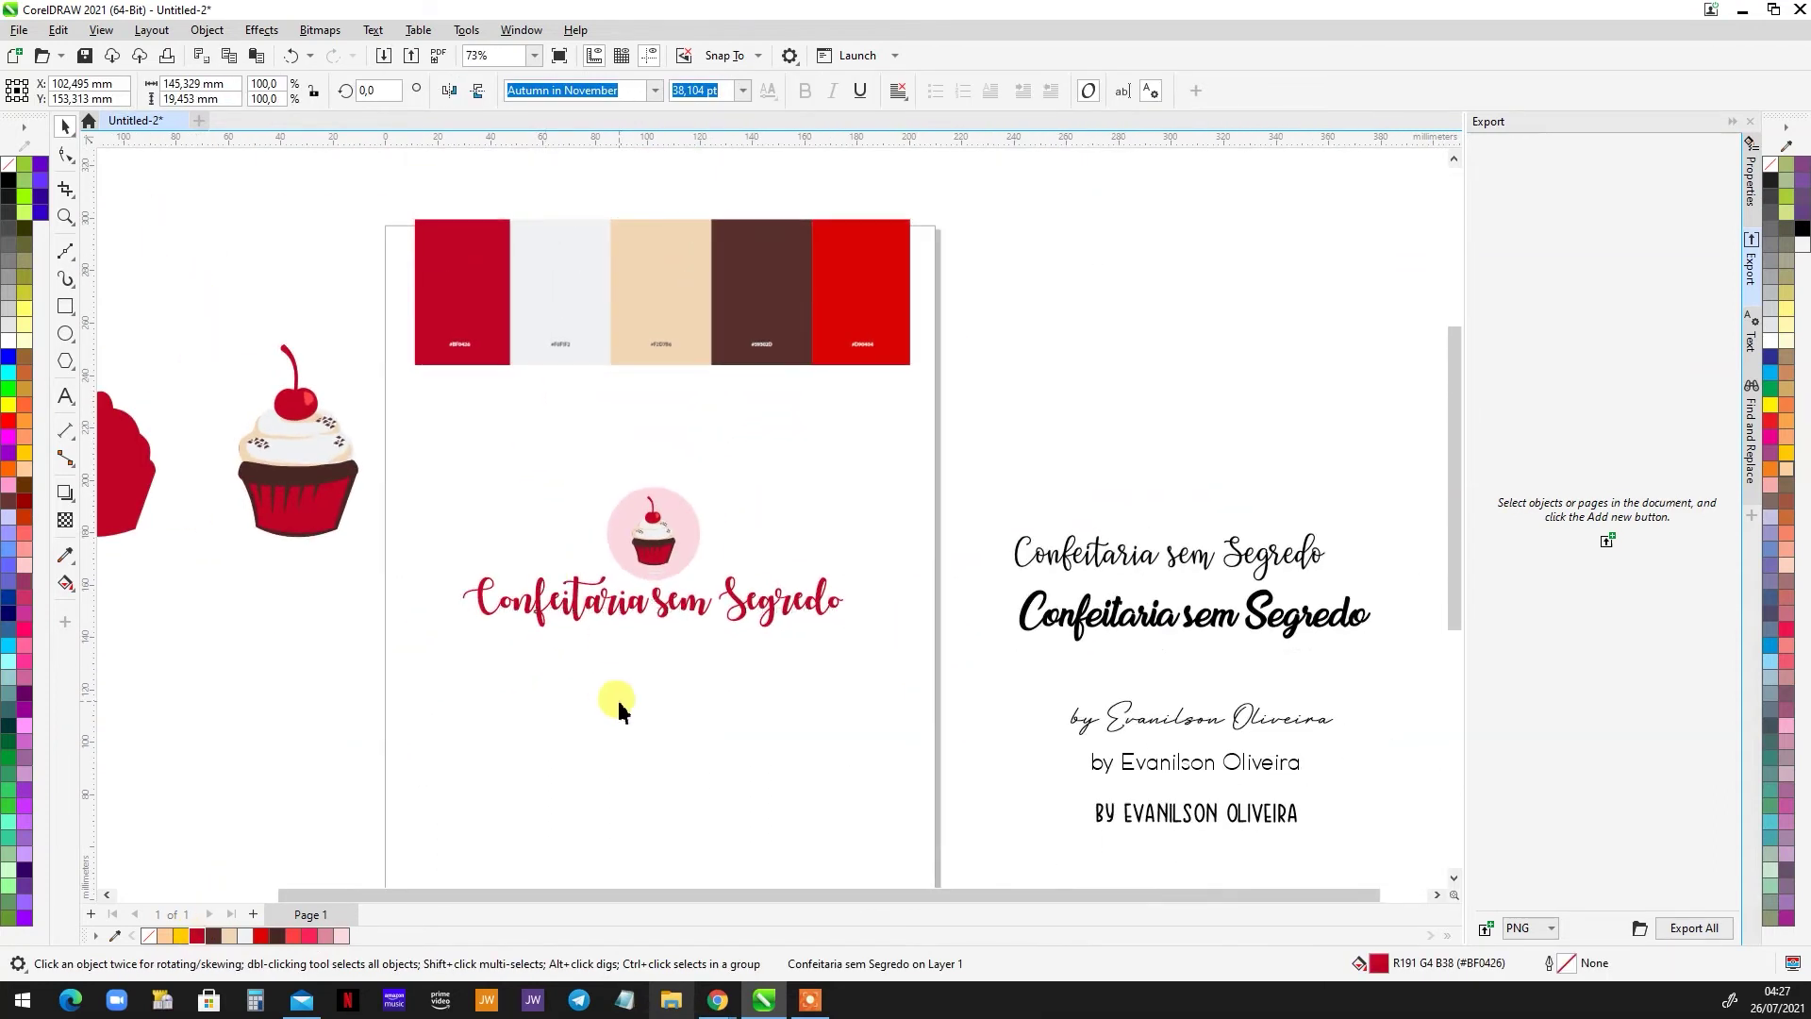
pyautogui.scroll(1, 666, 655)
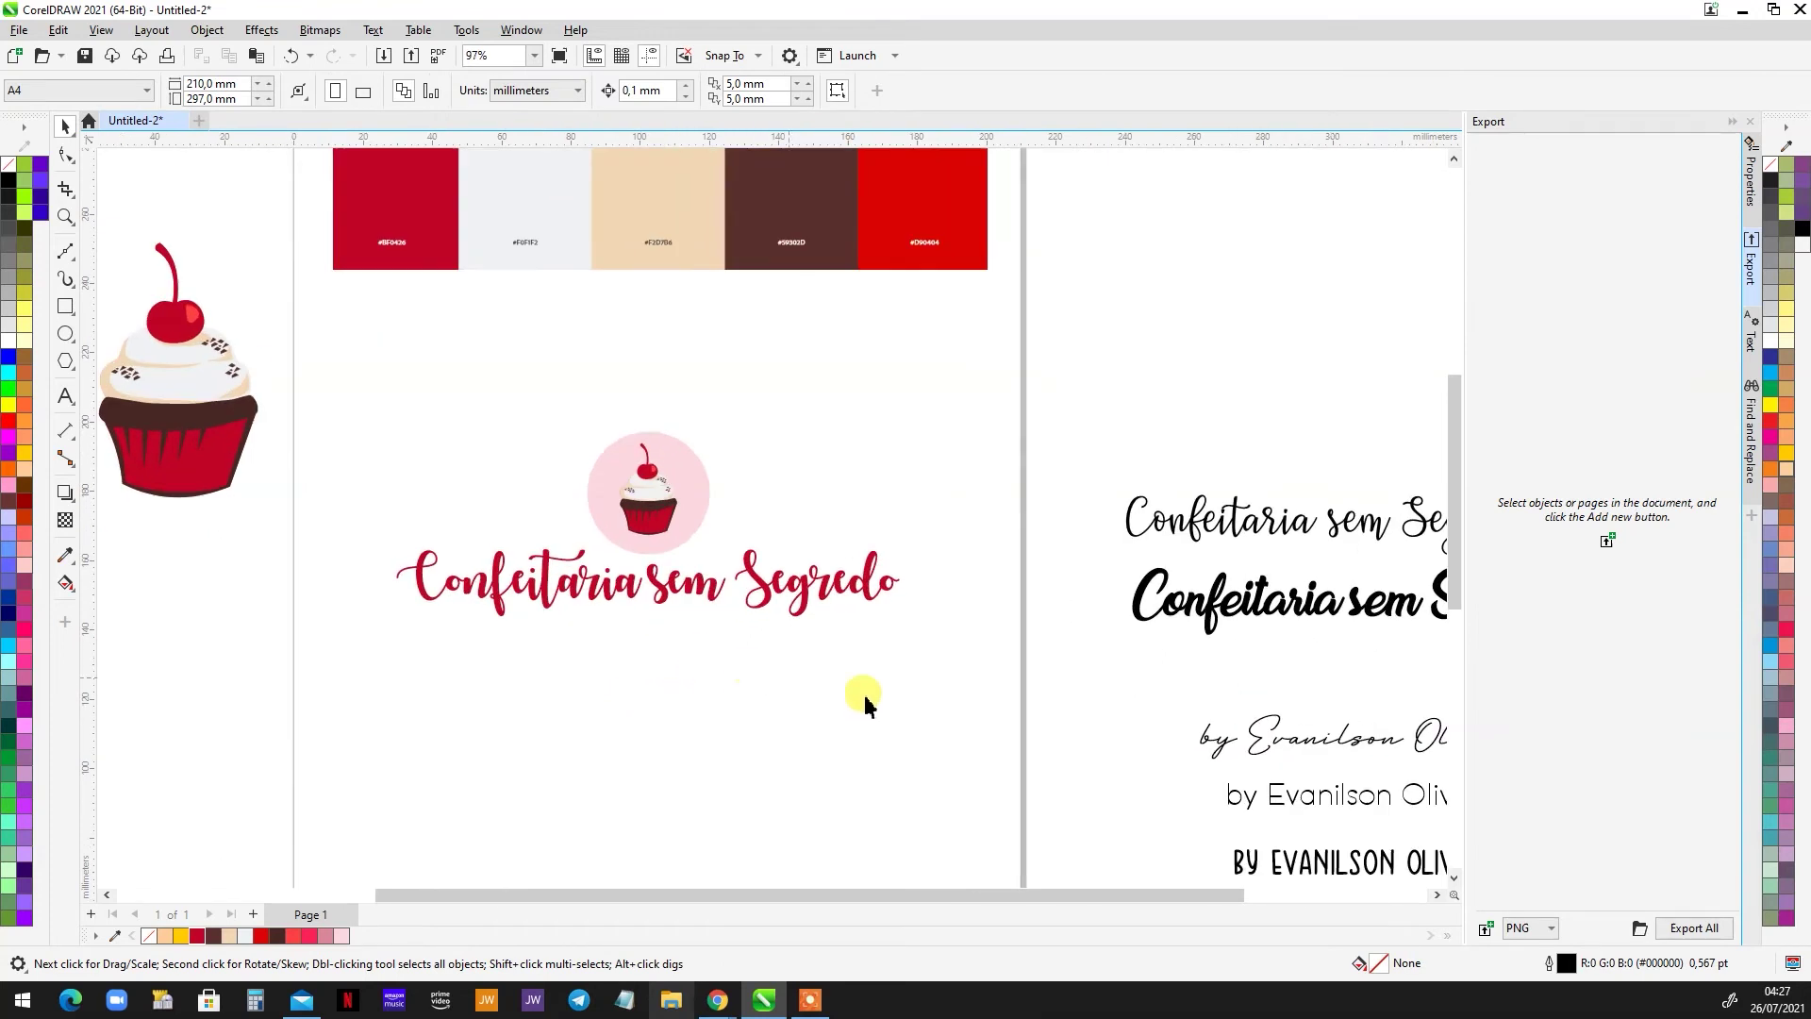
pyautogui.moveTo(1320, 800); pyautogui.dragTo(608, 640)
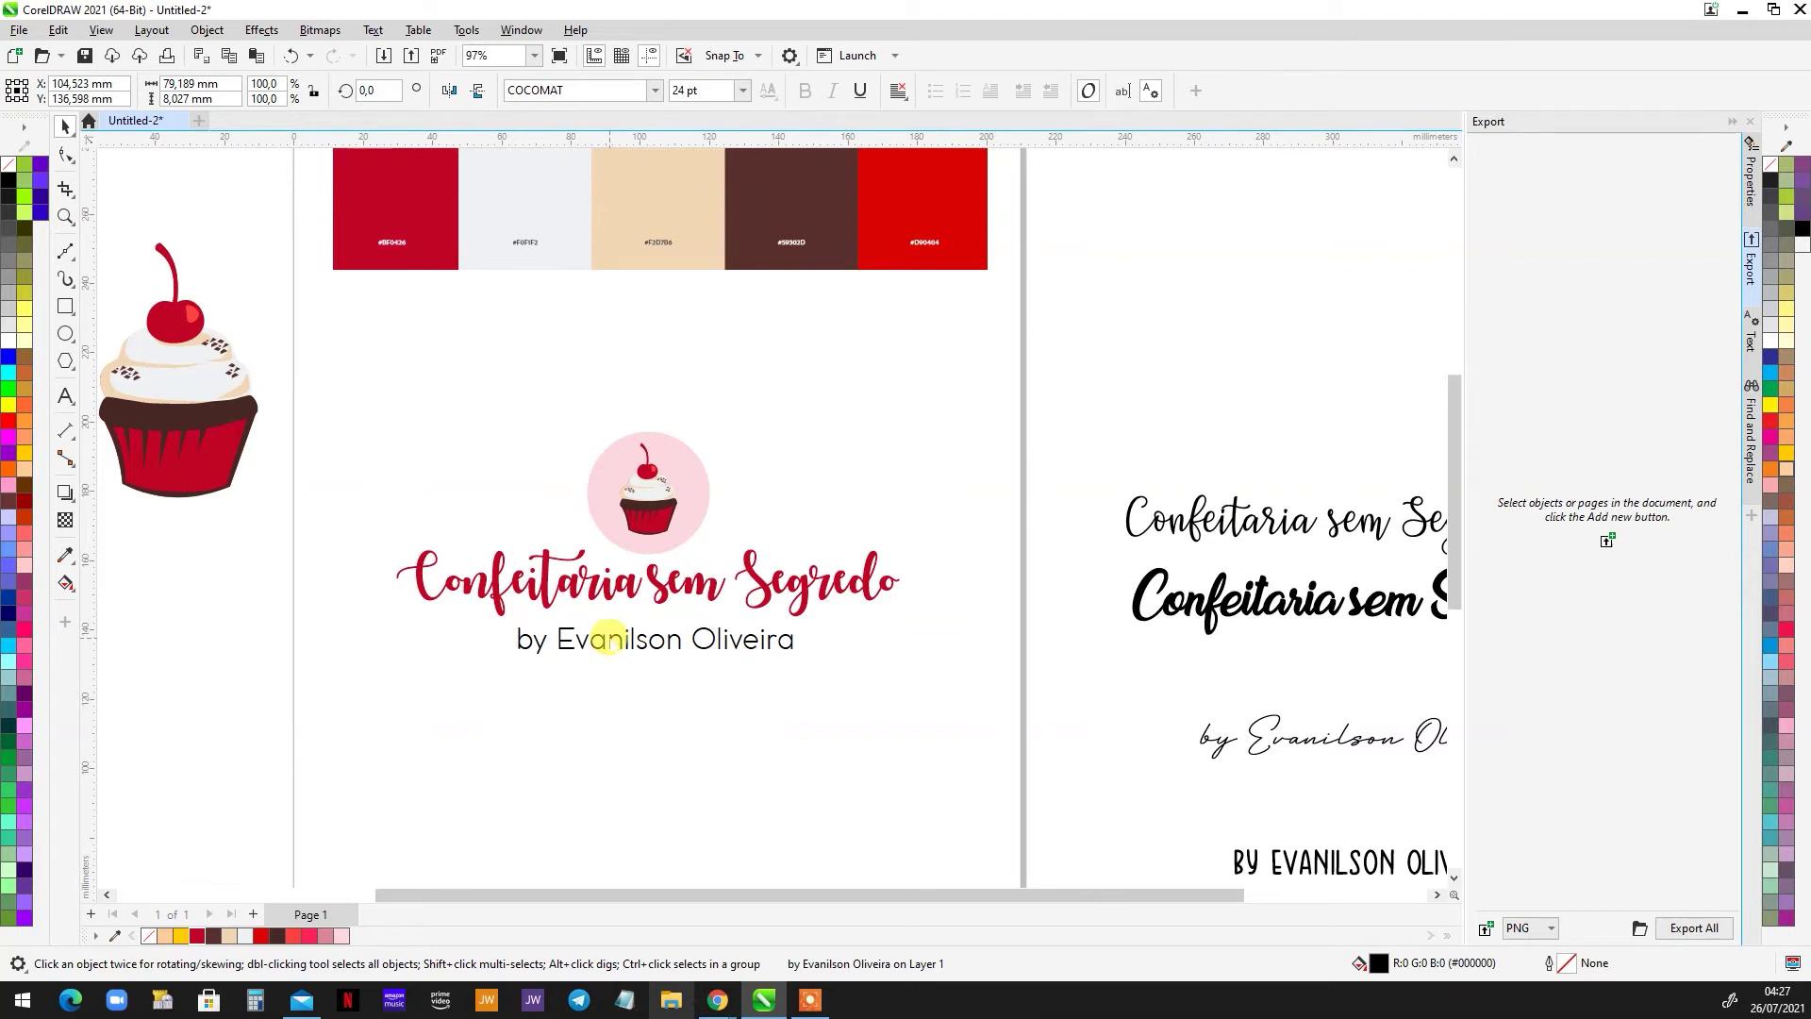
pyautogui.click(626, 713)
pyautogui.scroll(-1, 492, 490)
pyautogui.scroll(2, 570, 566)
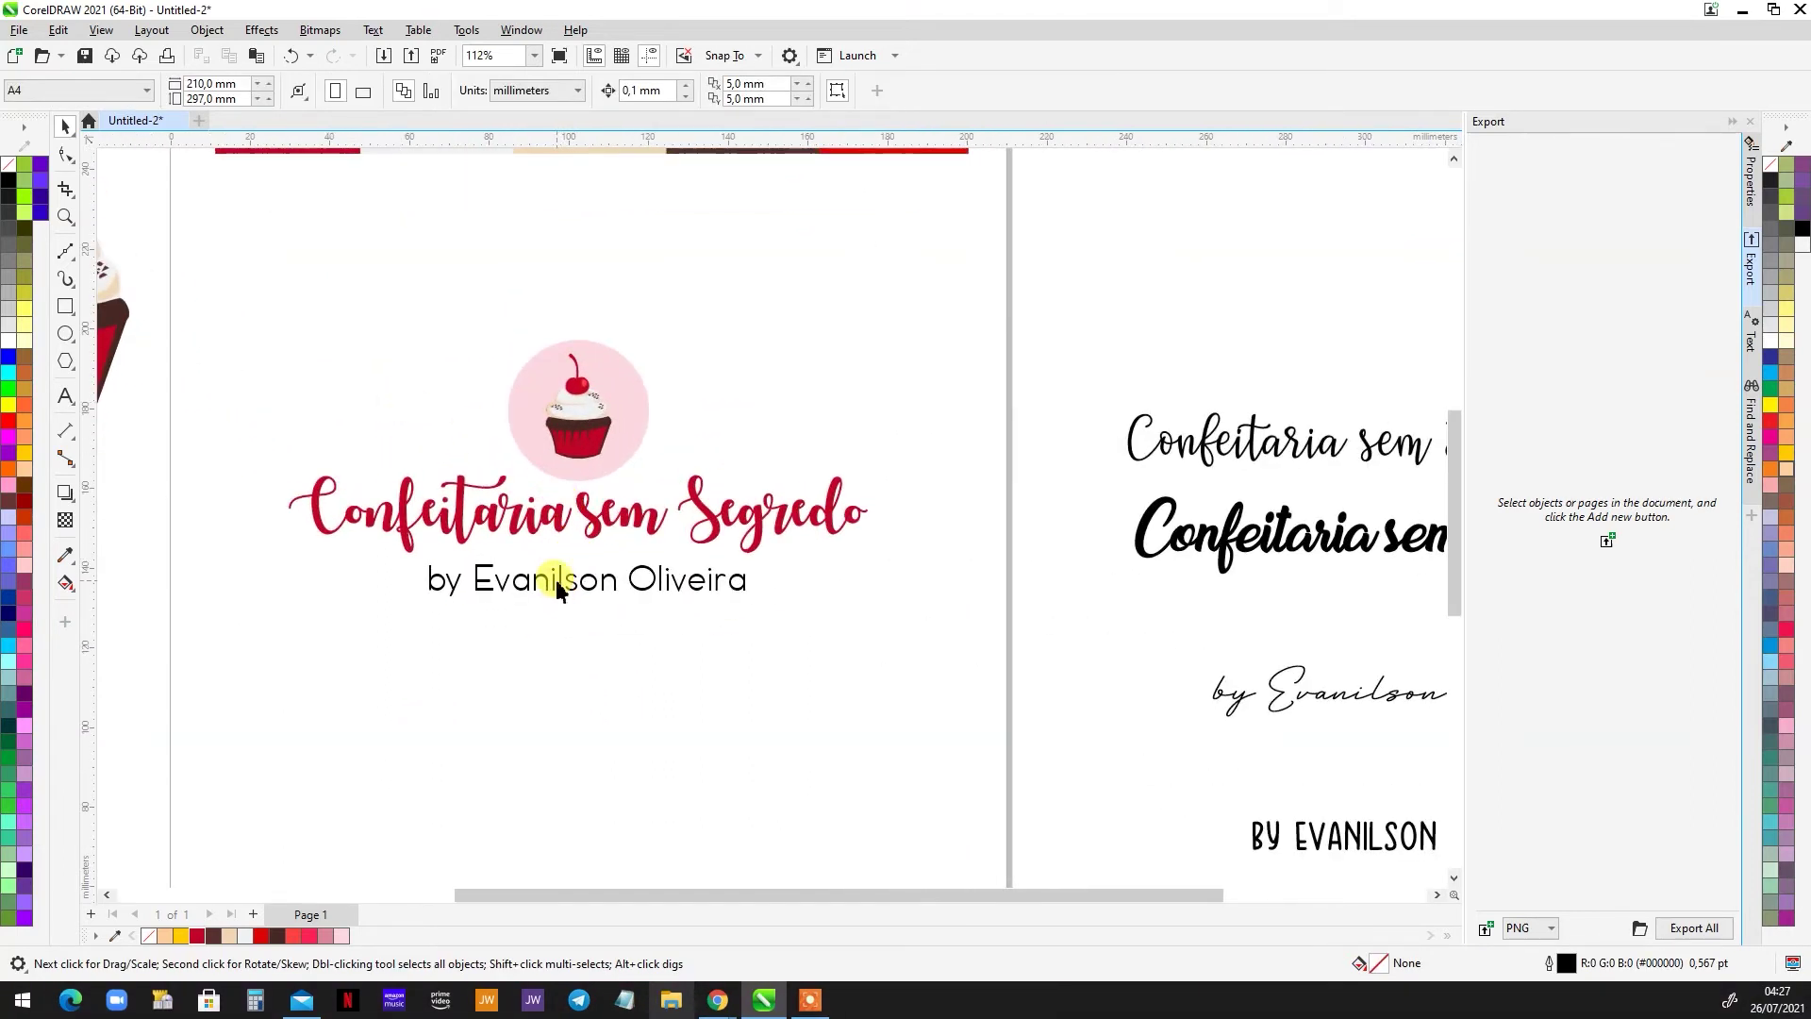
# Step: Convert the byline to uppercase and shrink it to about 68%
pyautogui.click(372, 30)
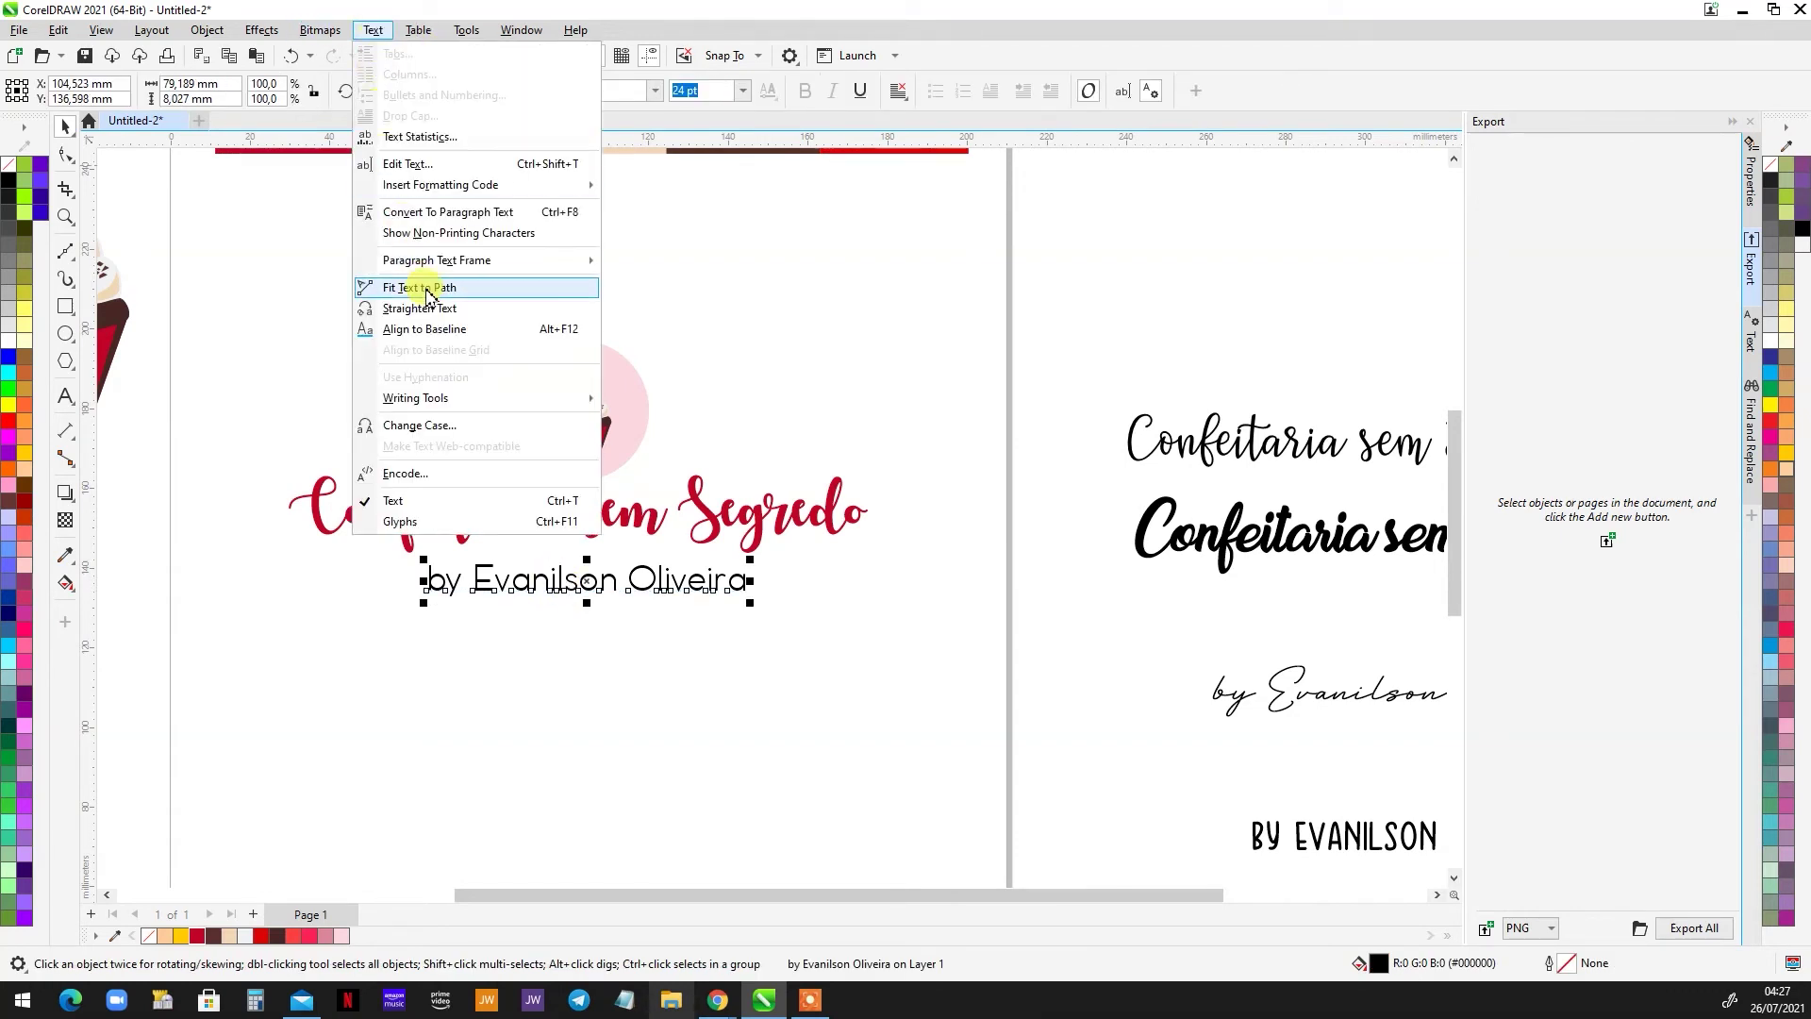
pyautogui.click(481, 429)
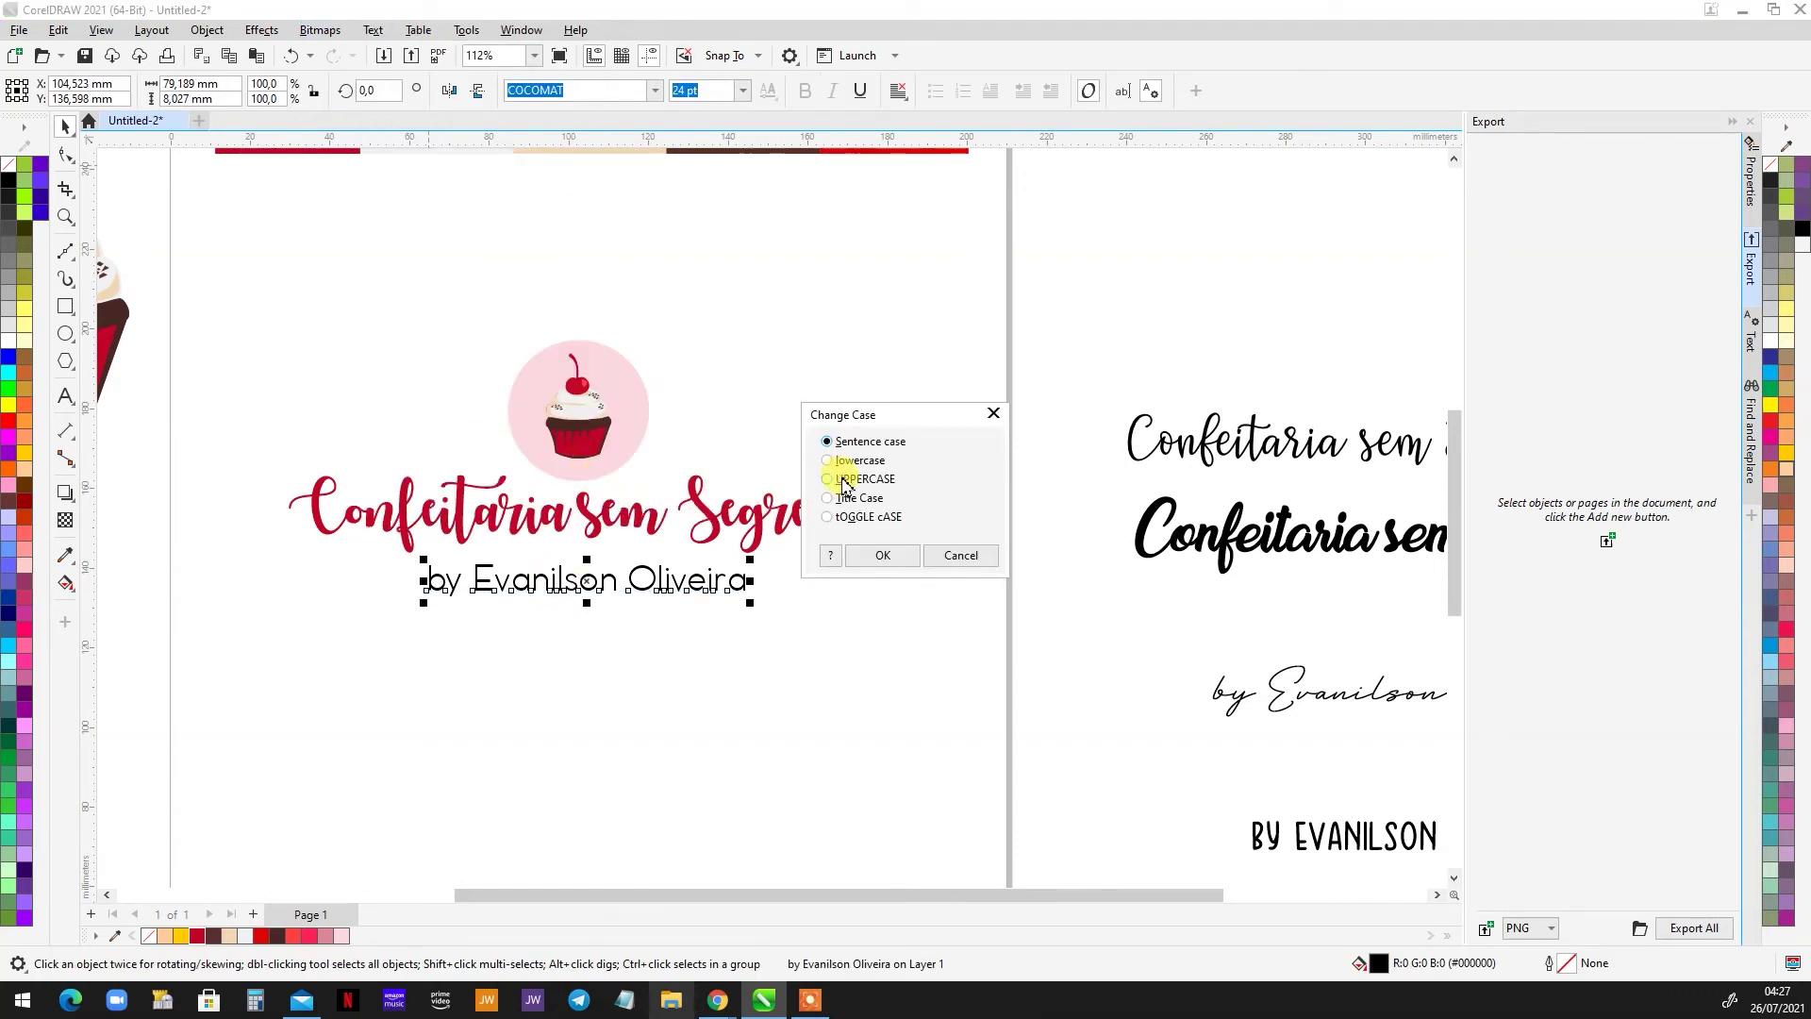
pyautogui.click(873, 554)
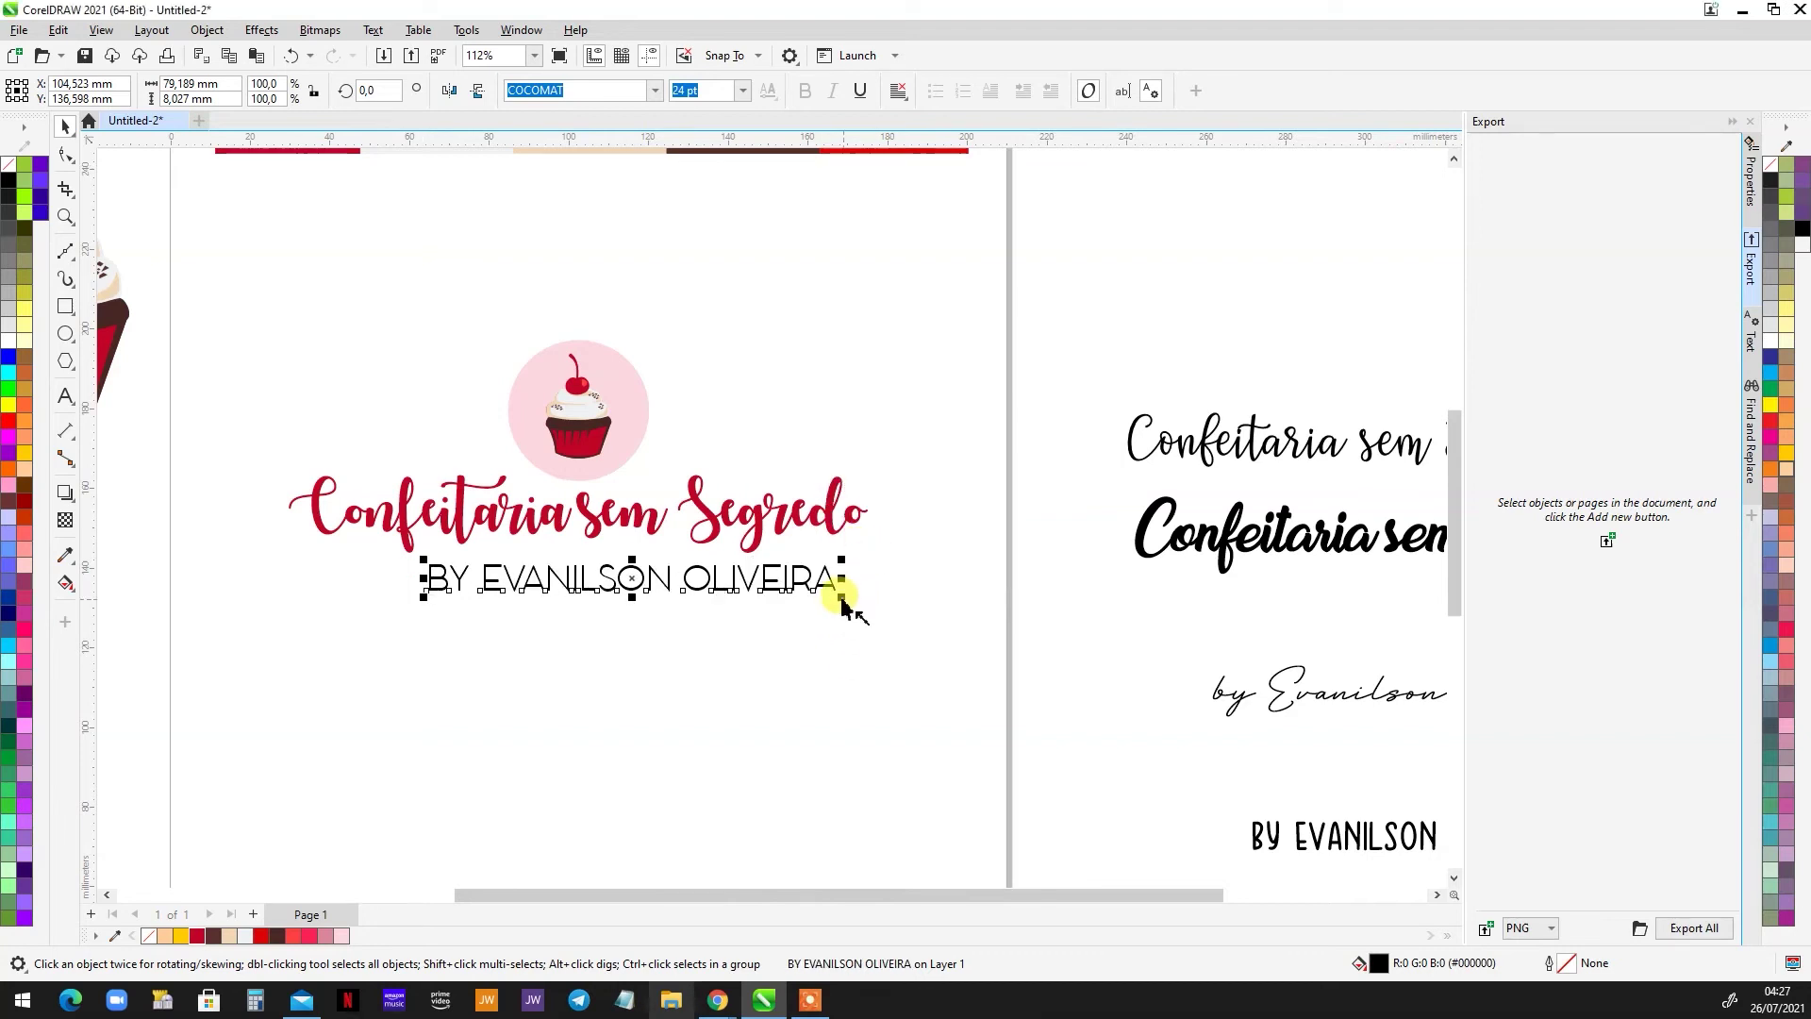
pyautogui.moveTo(842, 599); pyautogui.dragTo(709, 586)
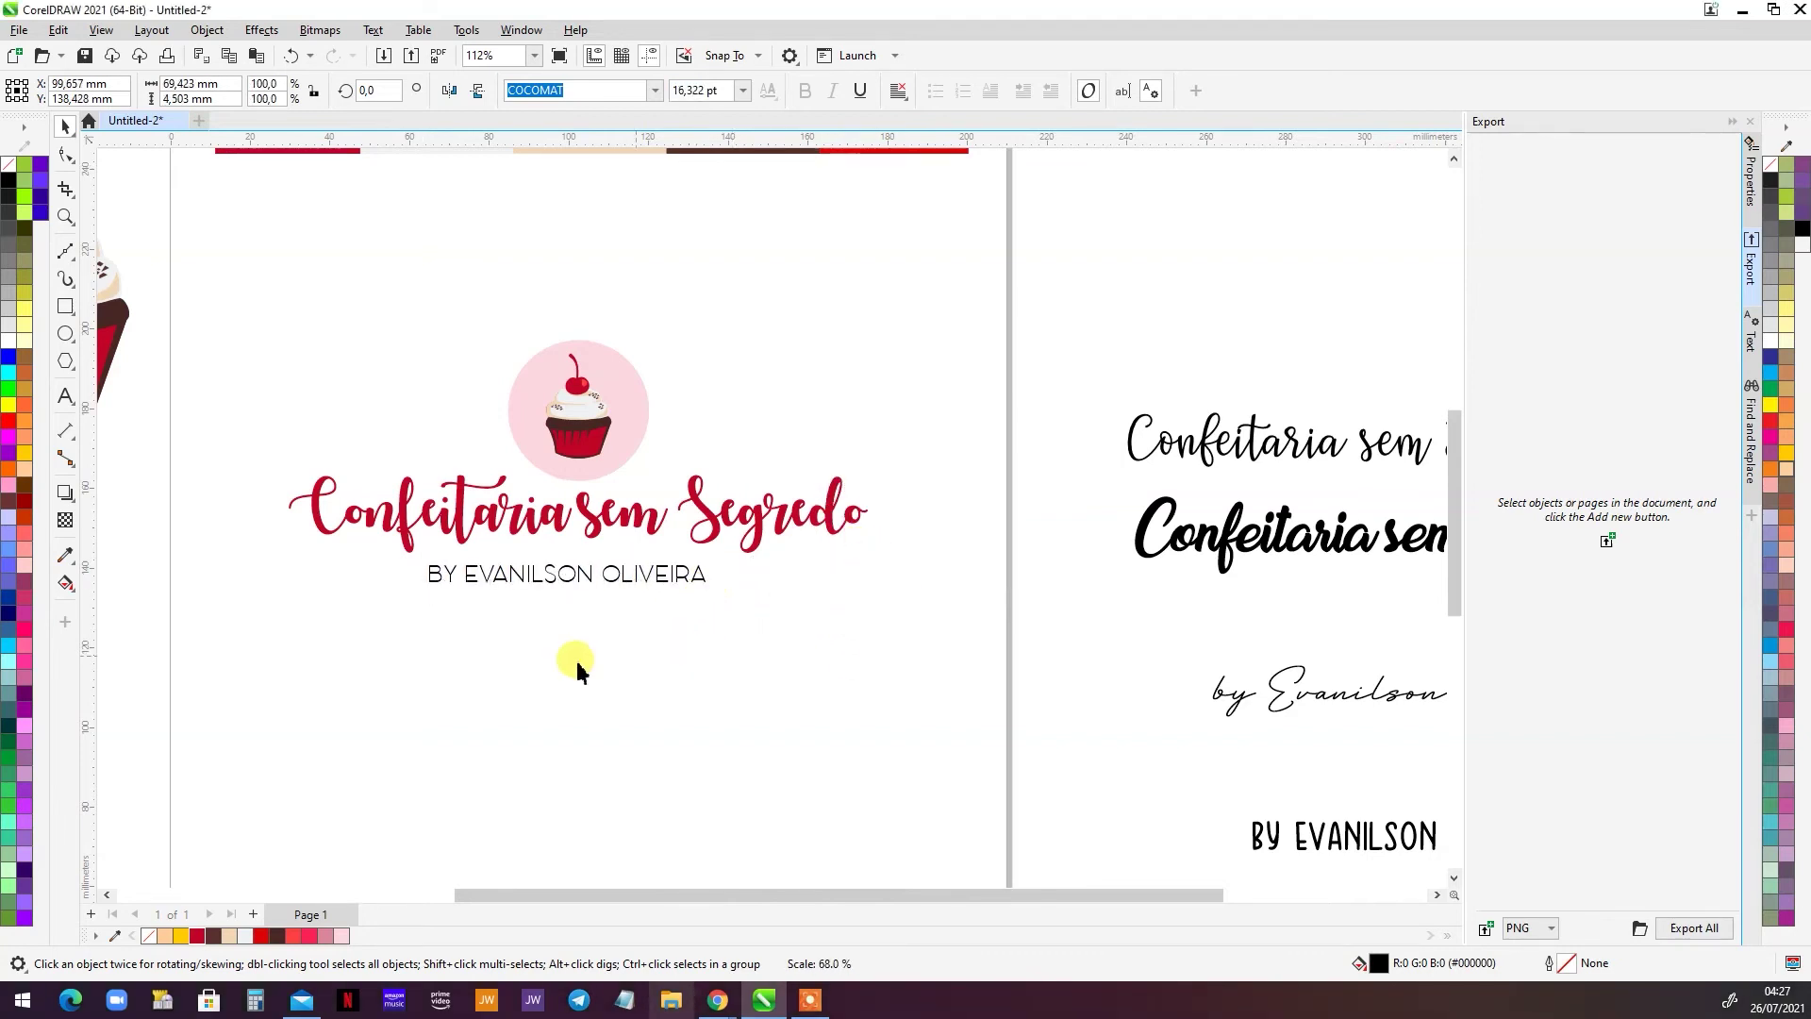
pyautogui.click(574, 656)
pyautogui.scroll(2, 426, 514)
pyautogui.scroll(-3, 415, 557)
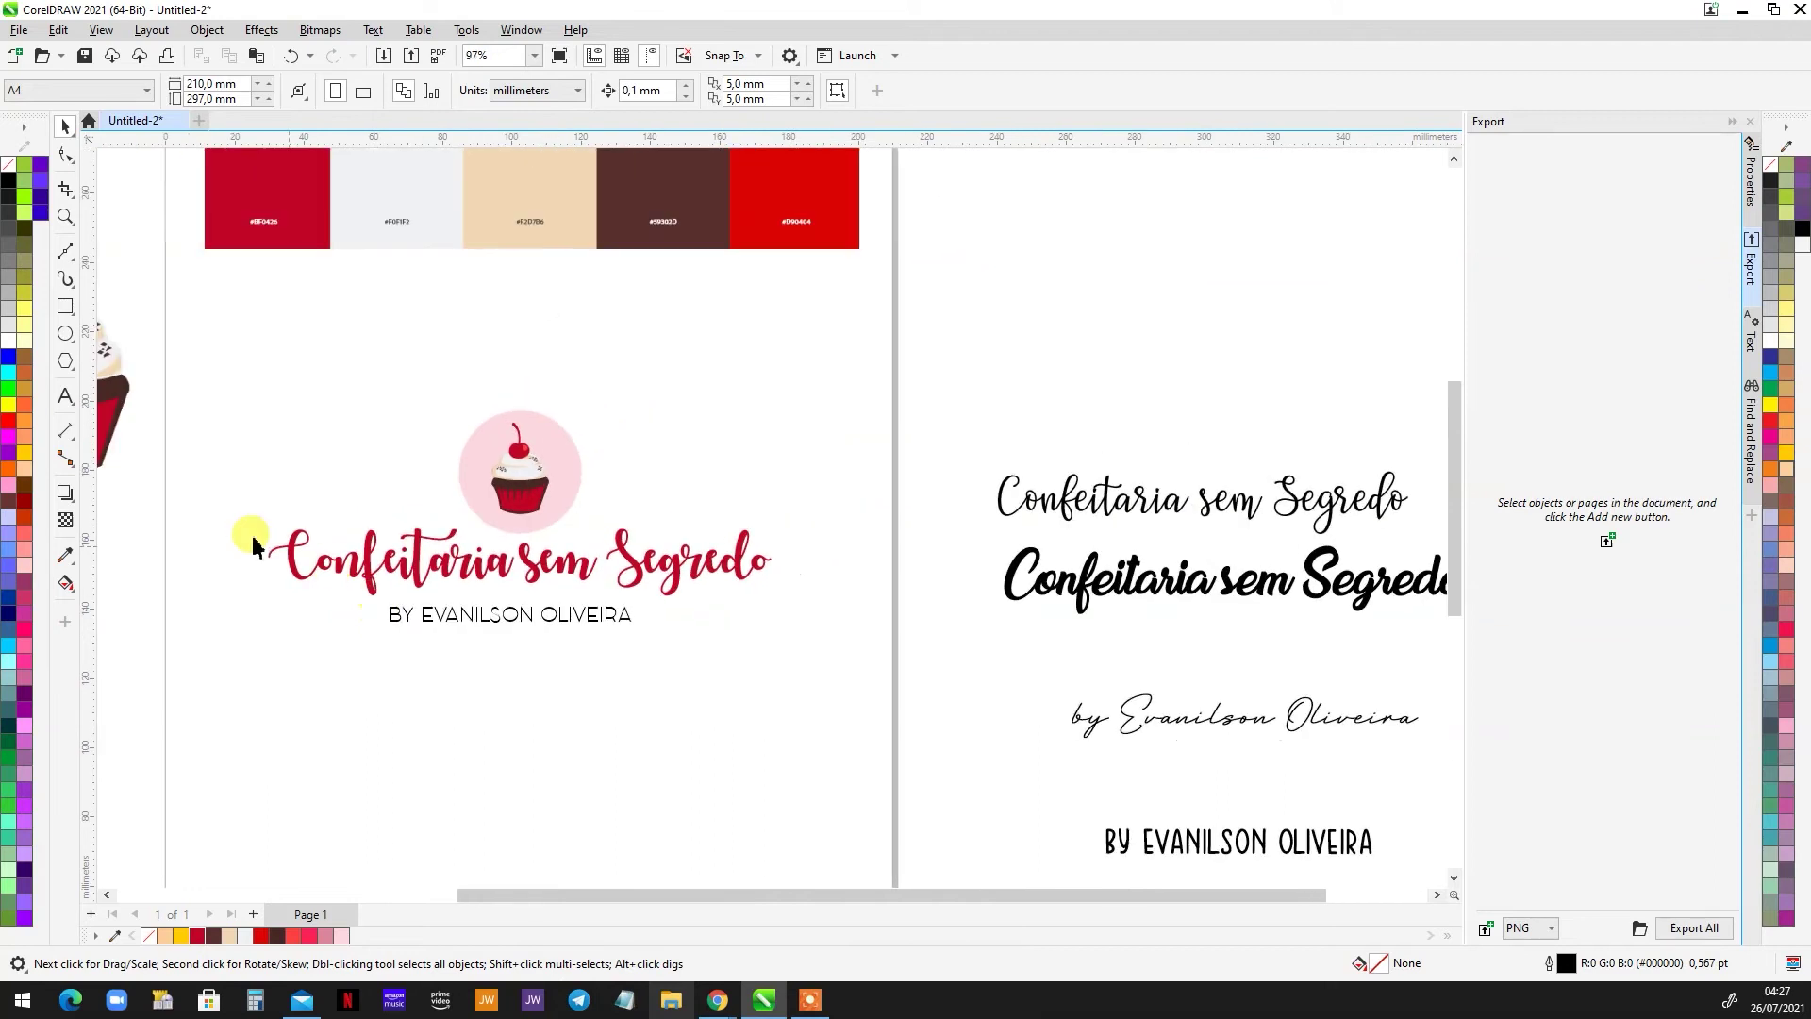
# Step: Centre the subtitle horizontally under the title
pyautogui.moveTo(207, 509); pyautogui.dragTo(907, 695)
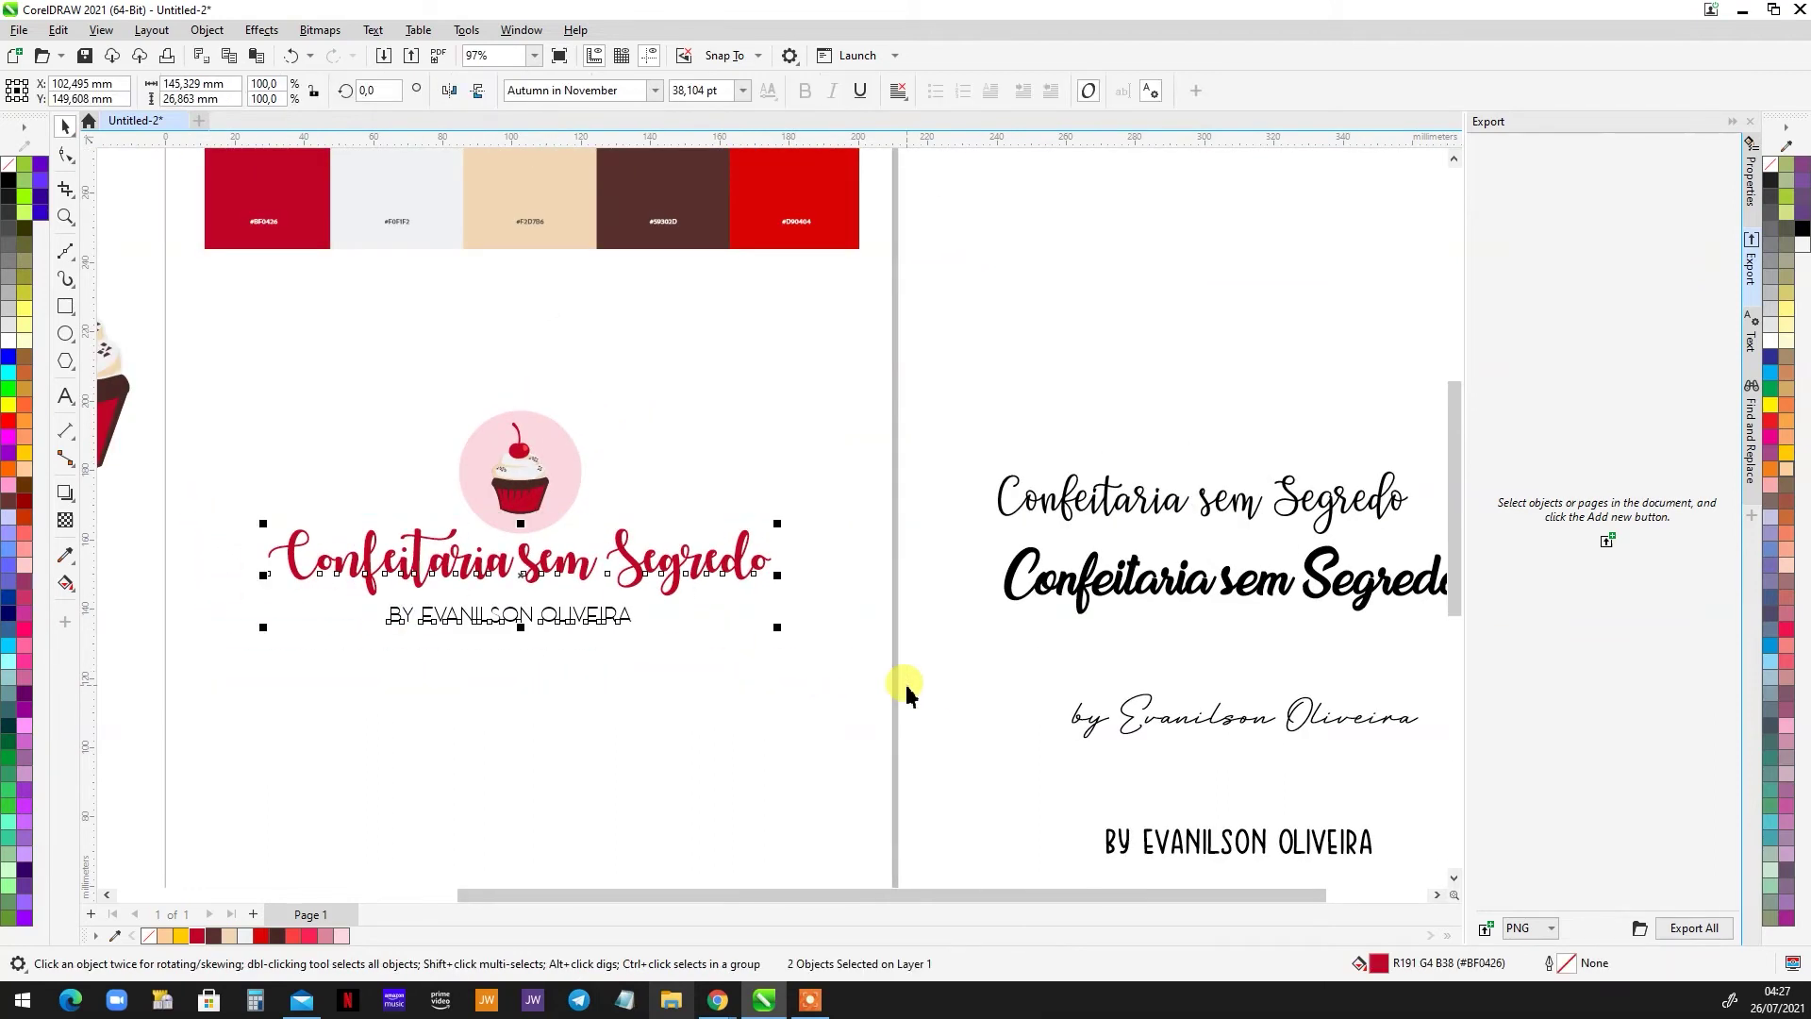
pyautogui.press('c')
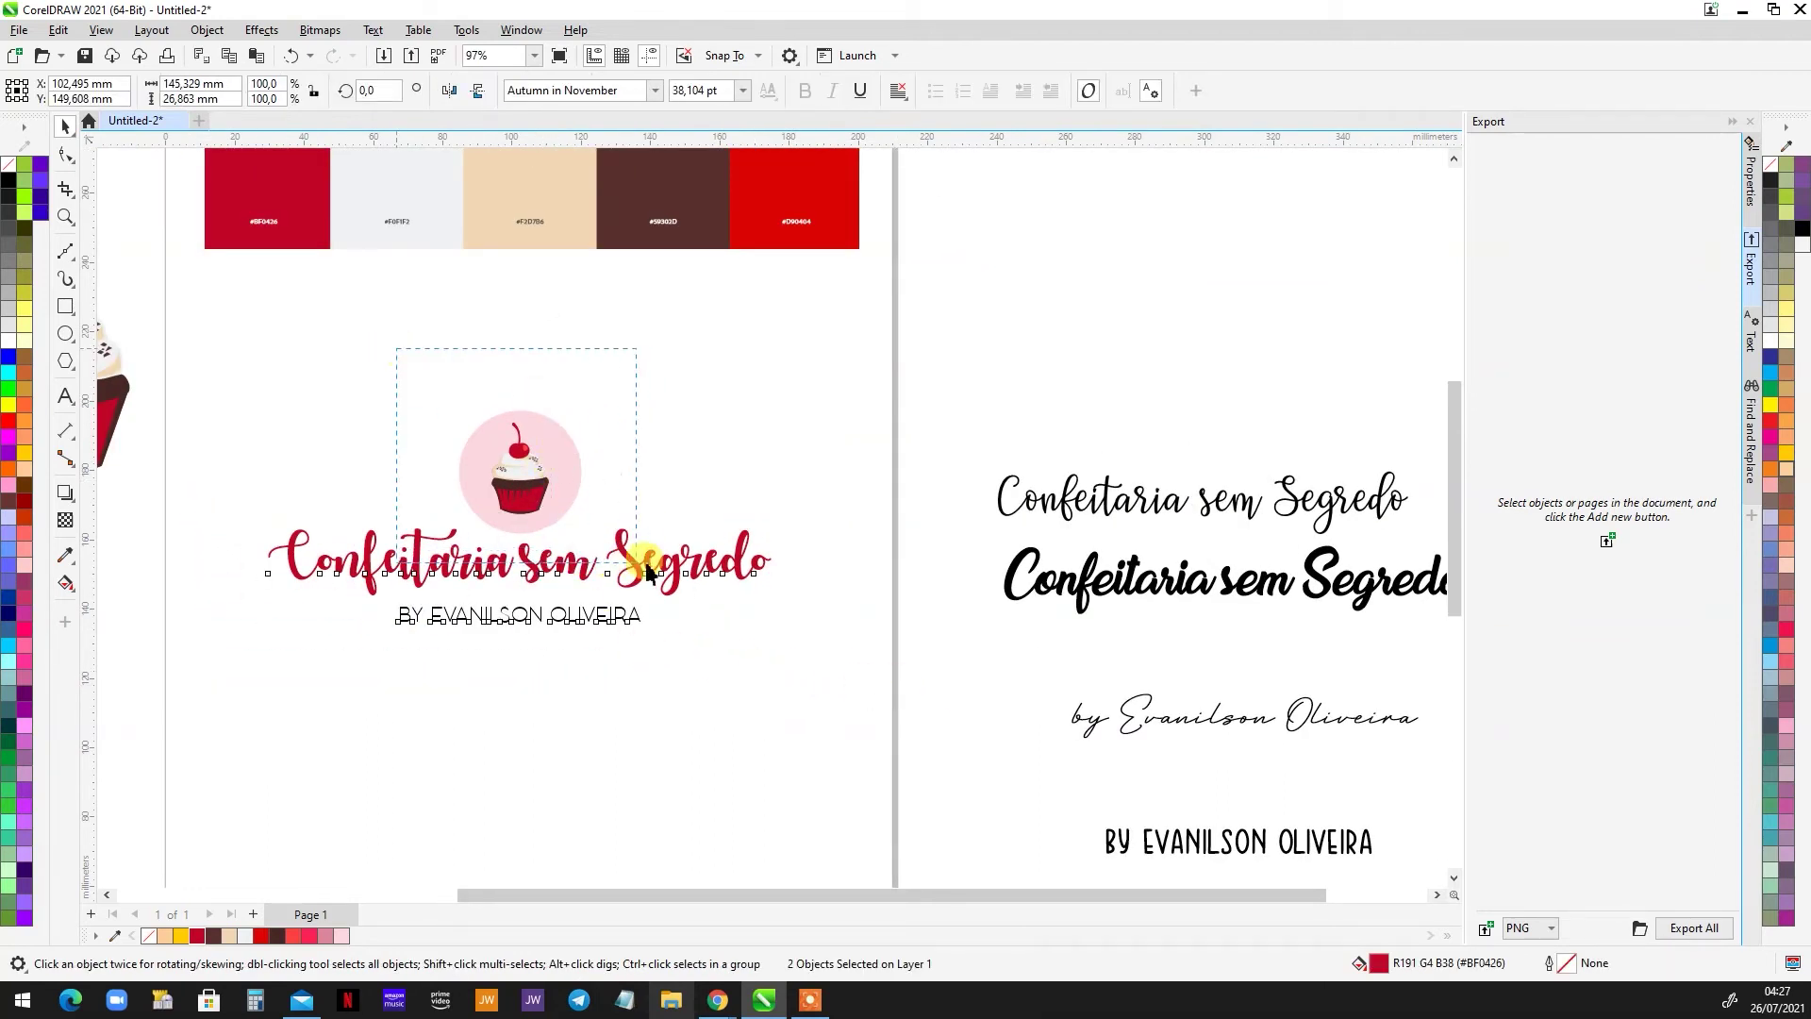
pyautogui.click(647, 566)
pyautogui.keyDown('shift'); pyautogui.click(589, 566); pyautogui.keyUp('shift')
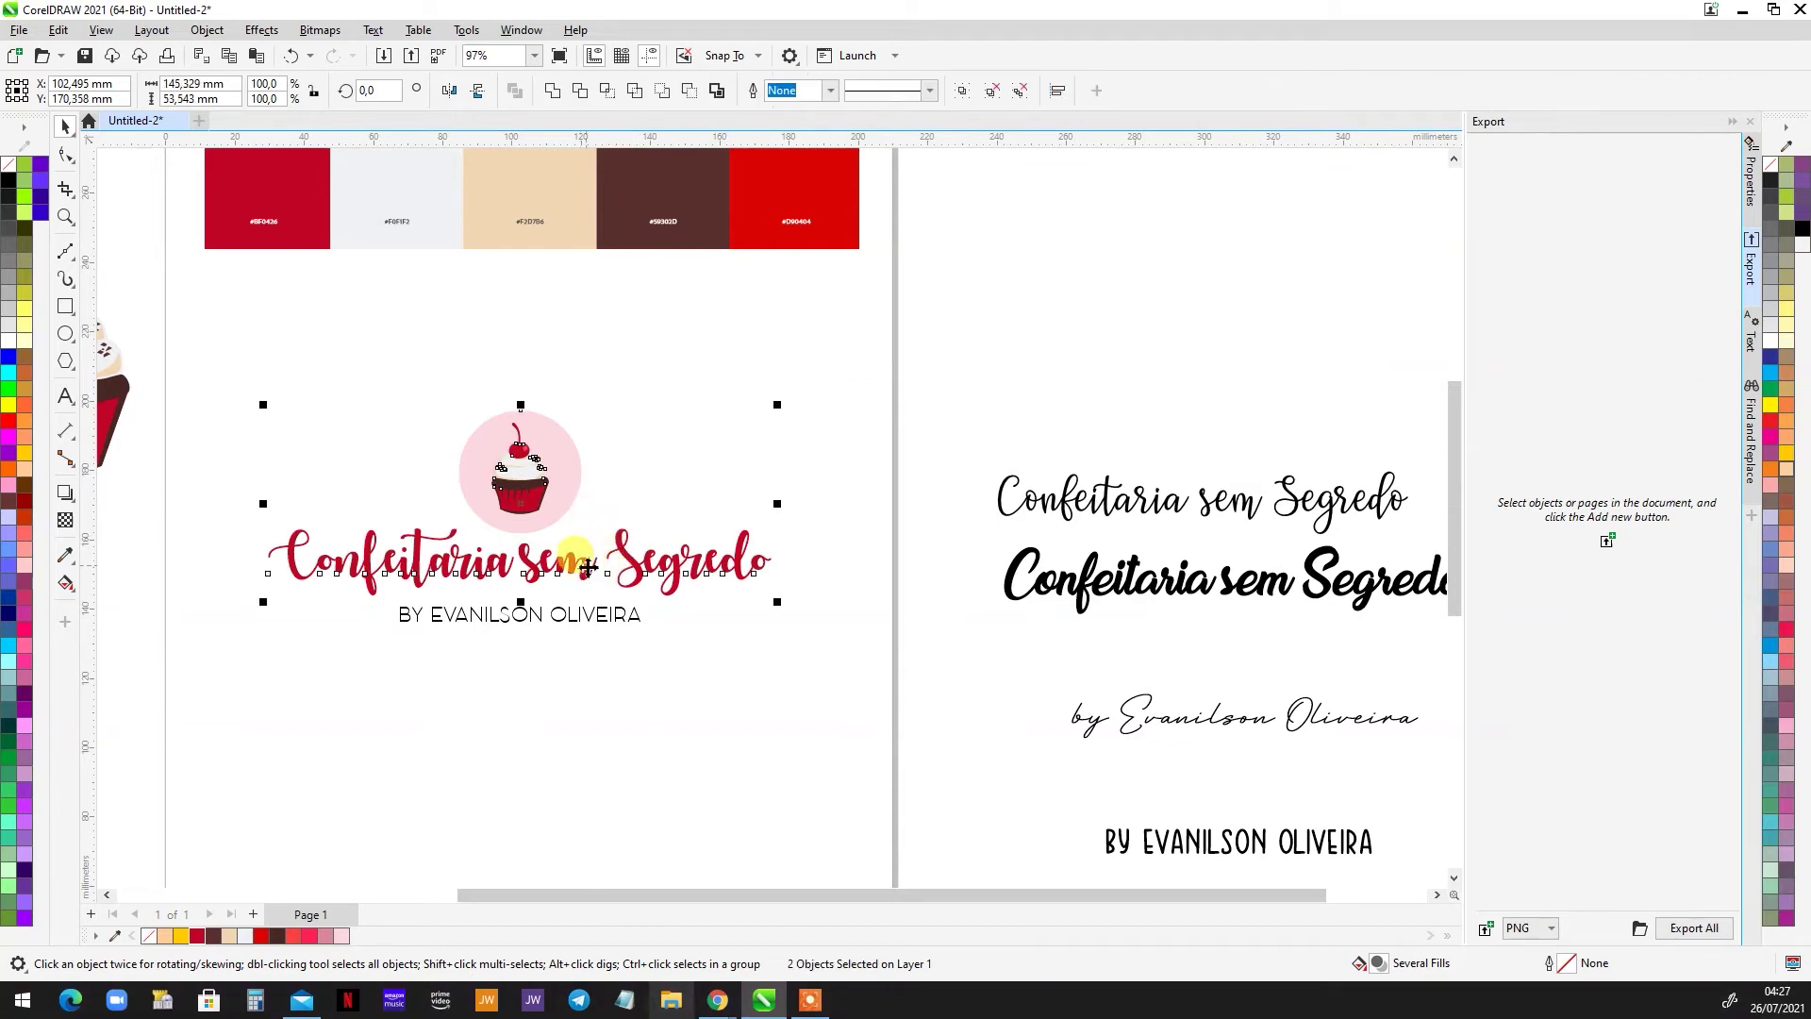
pyautogui.click(630, 436)
# Step: Move the cupcake logo higher and draw a 190.9 × 82.2 mm rectangle beneath it
pyautogui.scroll(-1, 566, 472)
pyautogui.hscroll(-2, 565, 472)
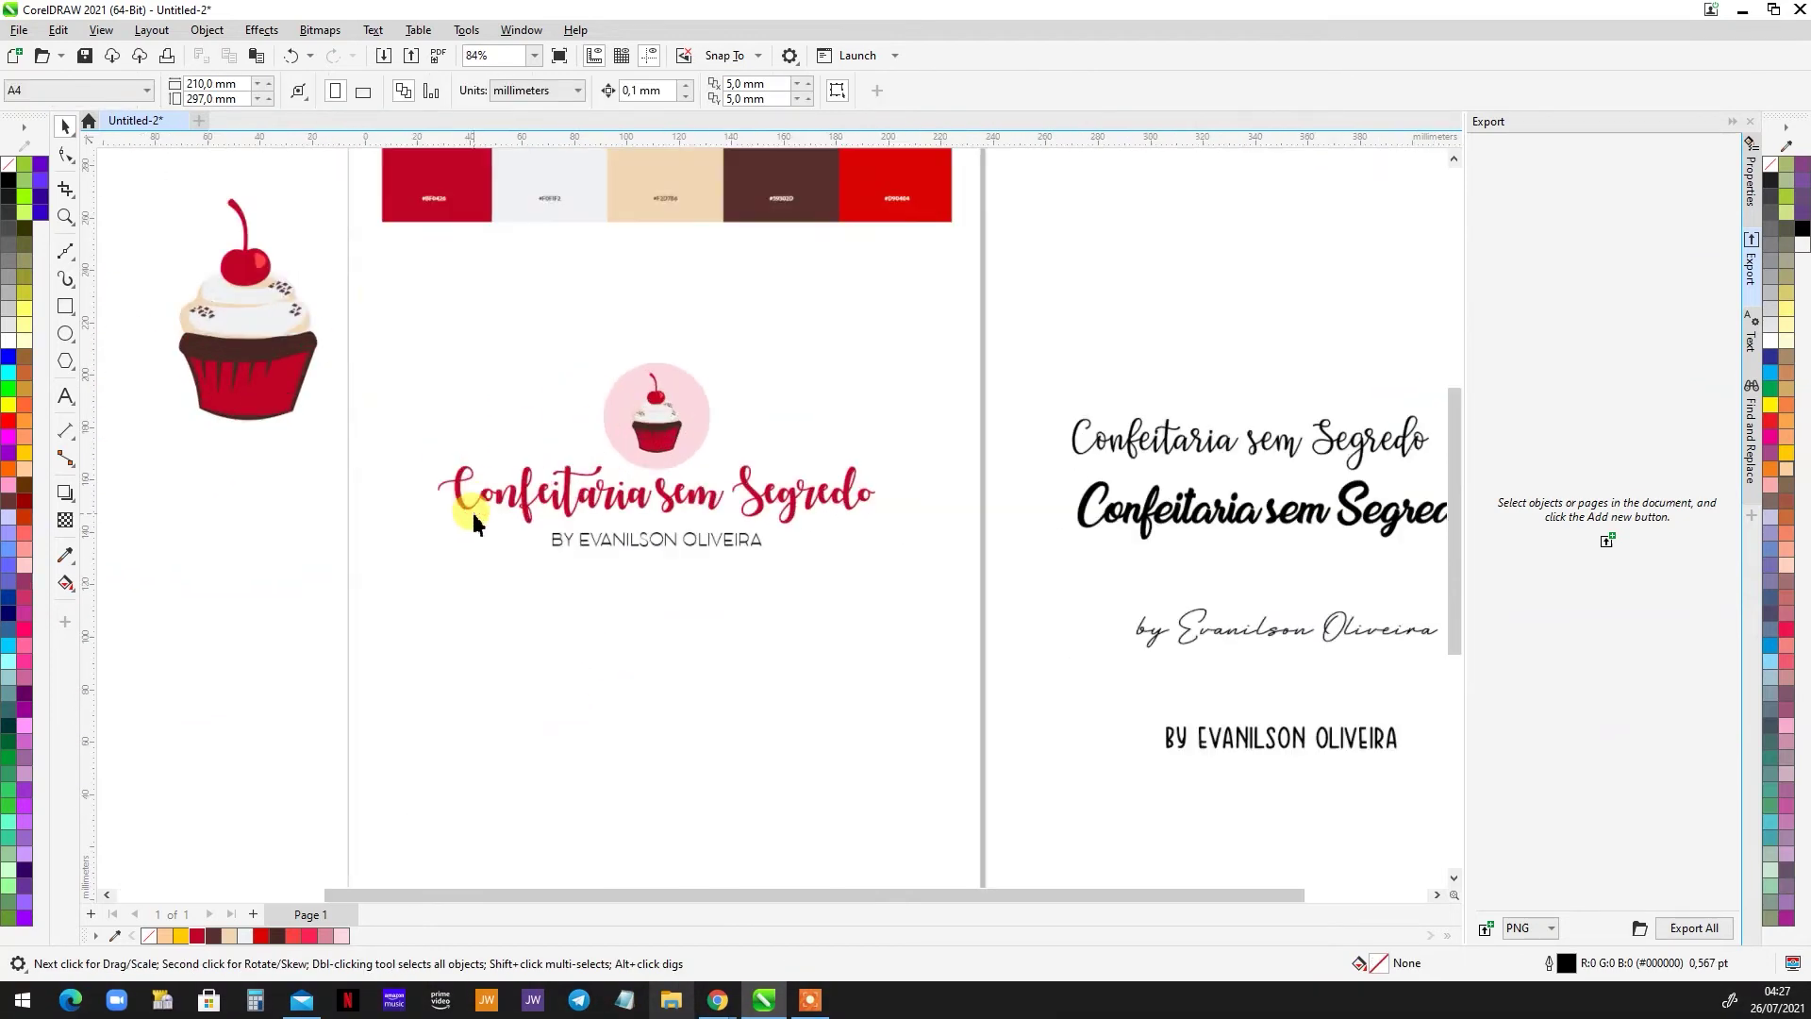
pyautogui.moveTo(1020, 651); pyautogui.dragTo(1021, 651)
pyautogui.moveTo(684, 373); pyautogui.dragTo(674, 288)
pyautogui.click(696, 614)
pyautogui.click(65, 306)
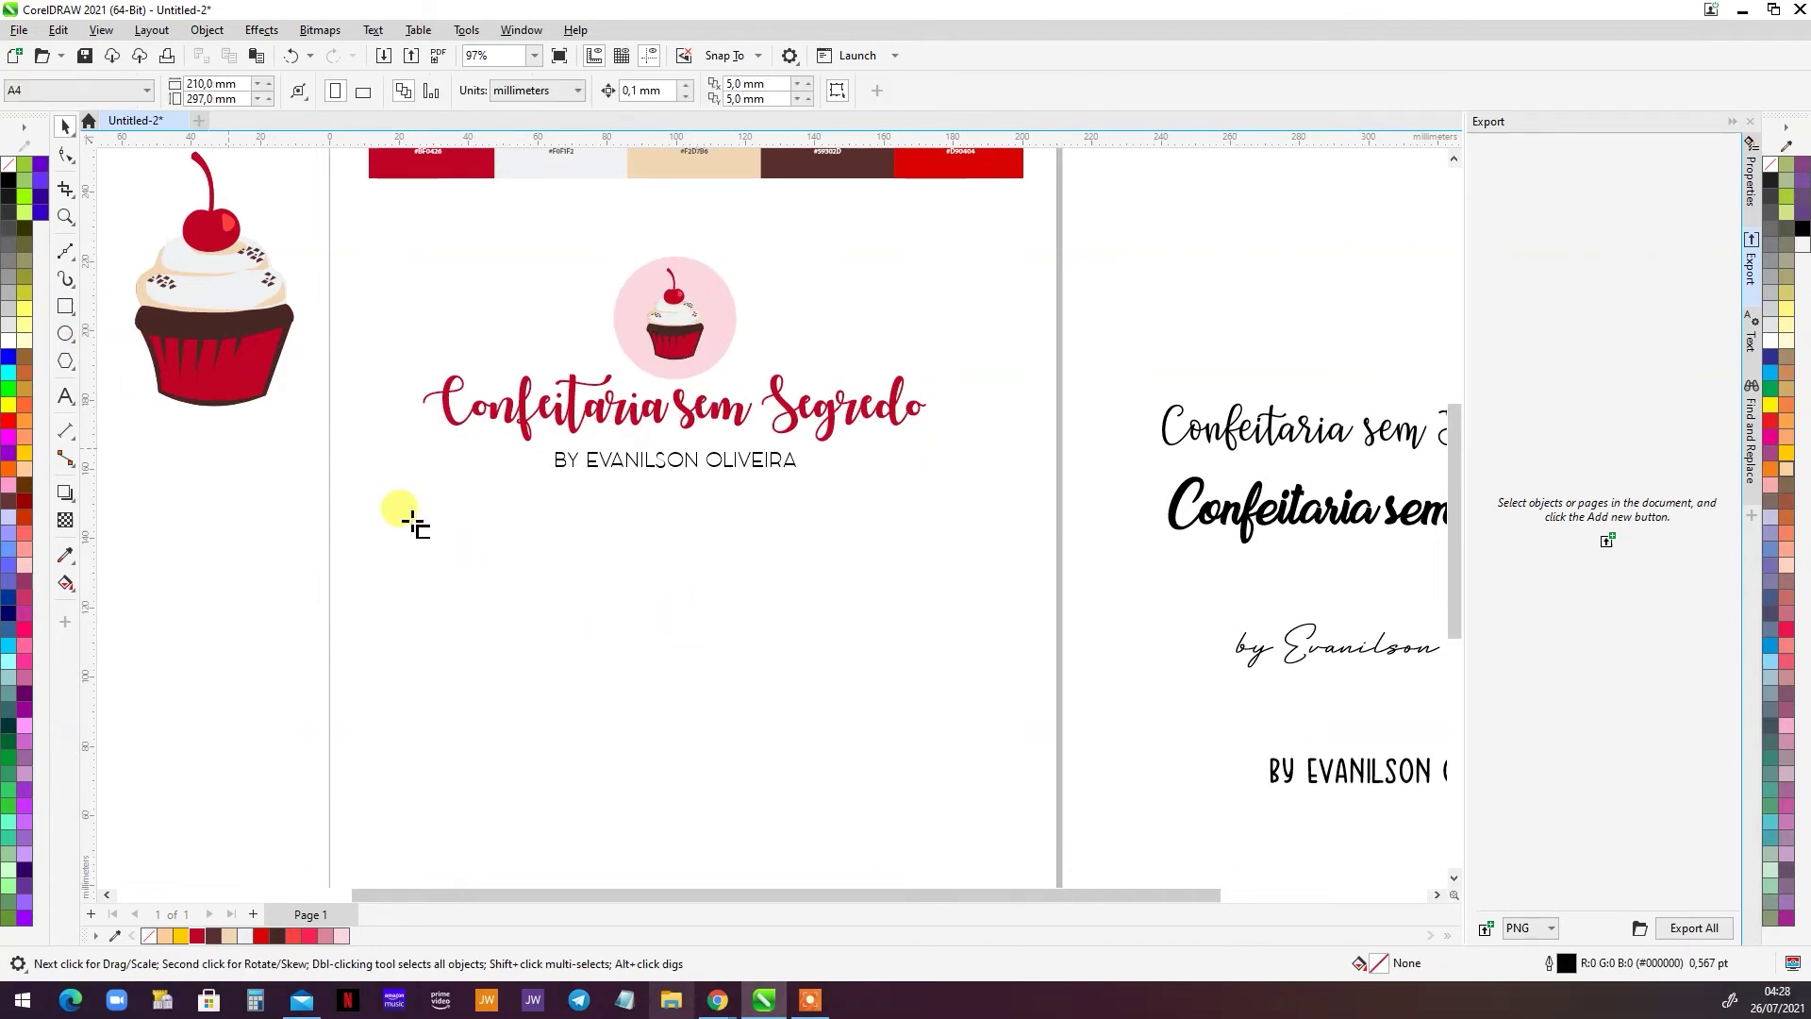
pyautogui.moveTo(359, 517)
pyautogui.mouseDown()
pyautogui.moveTo(989, 761)
pyautogui.moveTo(1020, 801)
pyautogui.mouseUp()
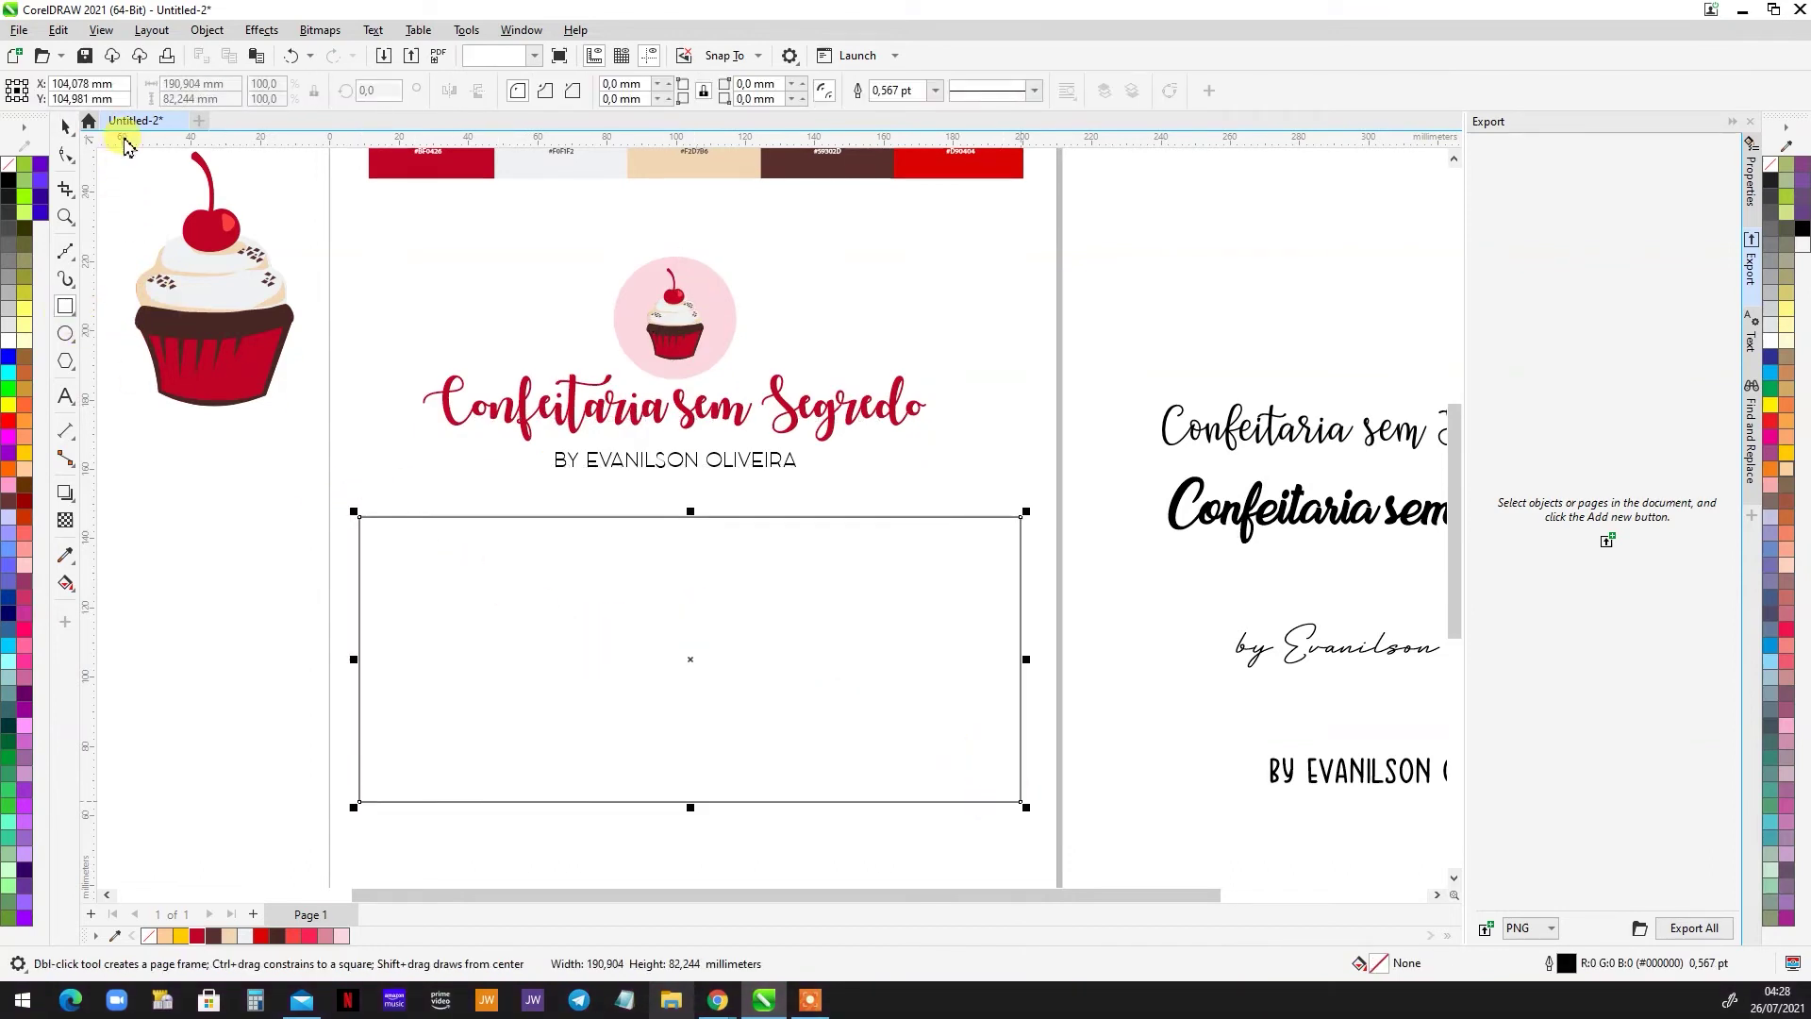
# Step: Fill the new rectangle crimson, widen it to the left, and remove its outline
pyautogui.click(65, 125)
pyautogui.click(199, 936)
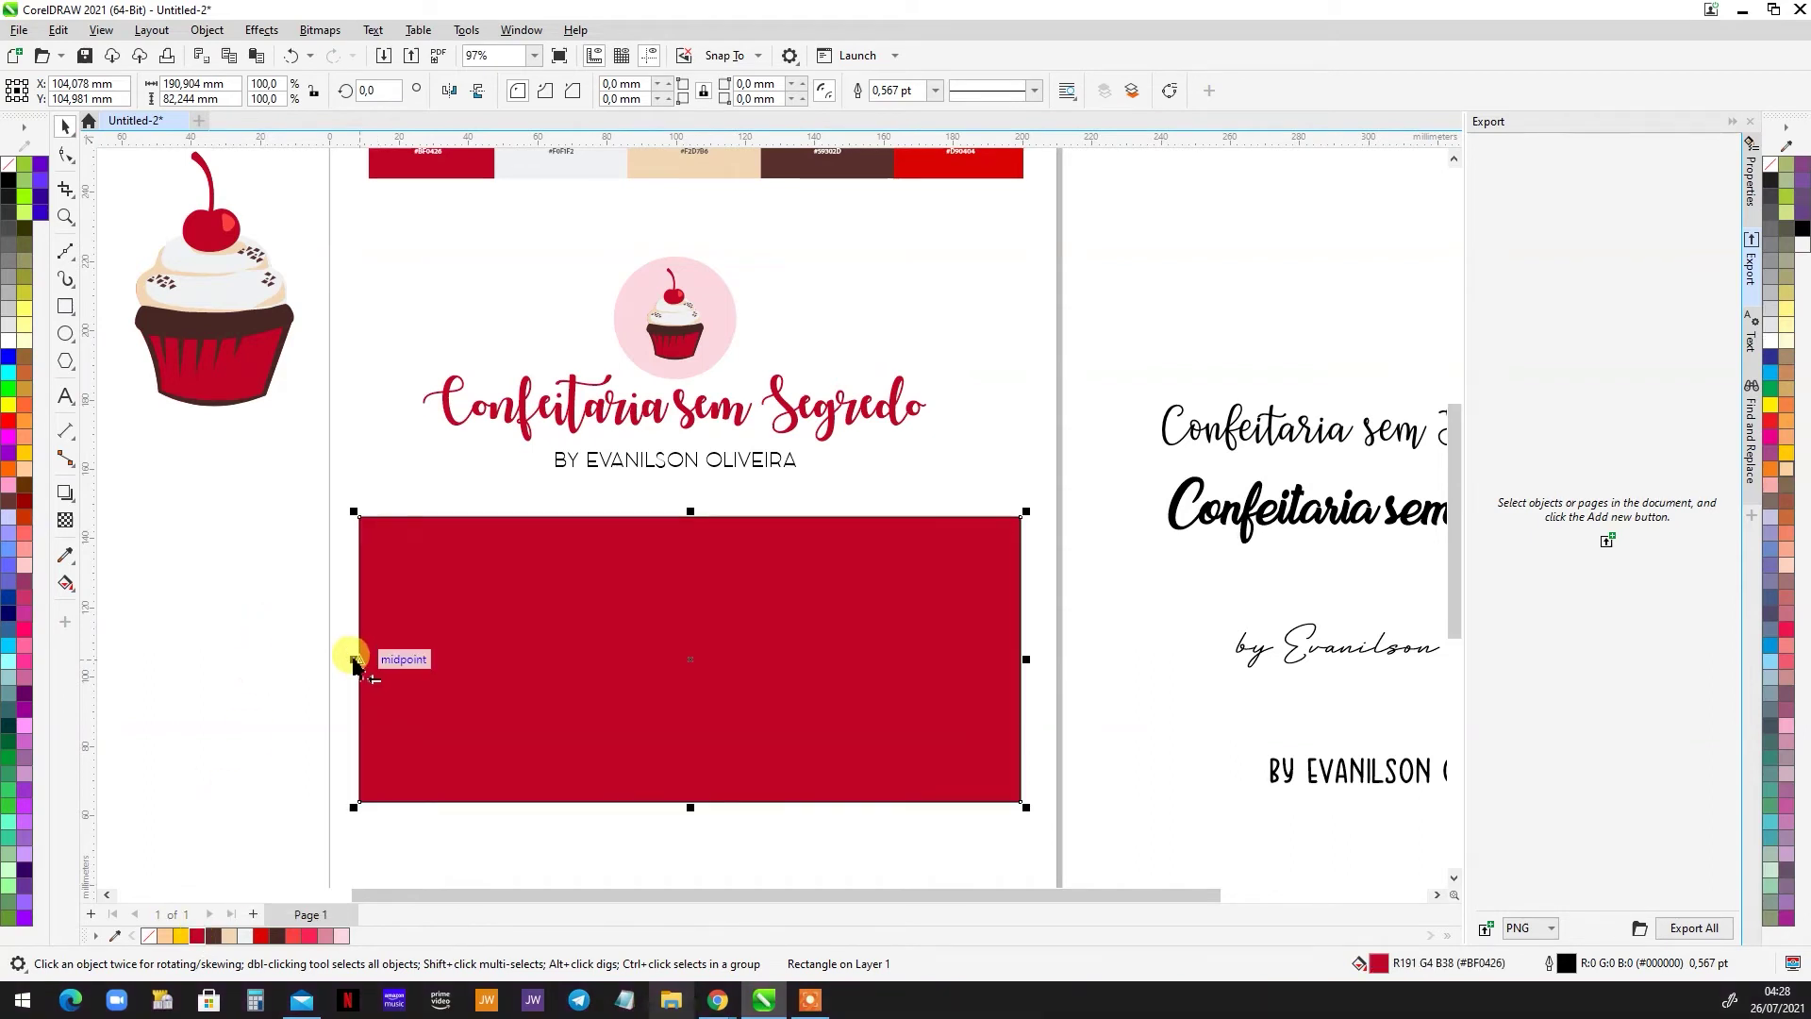
pyautogui.moveTo(355, 659); pyautogui.dragTo(326, 659)
pyautogui.click(154, 658)
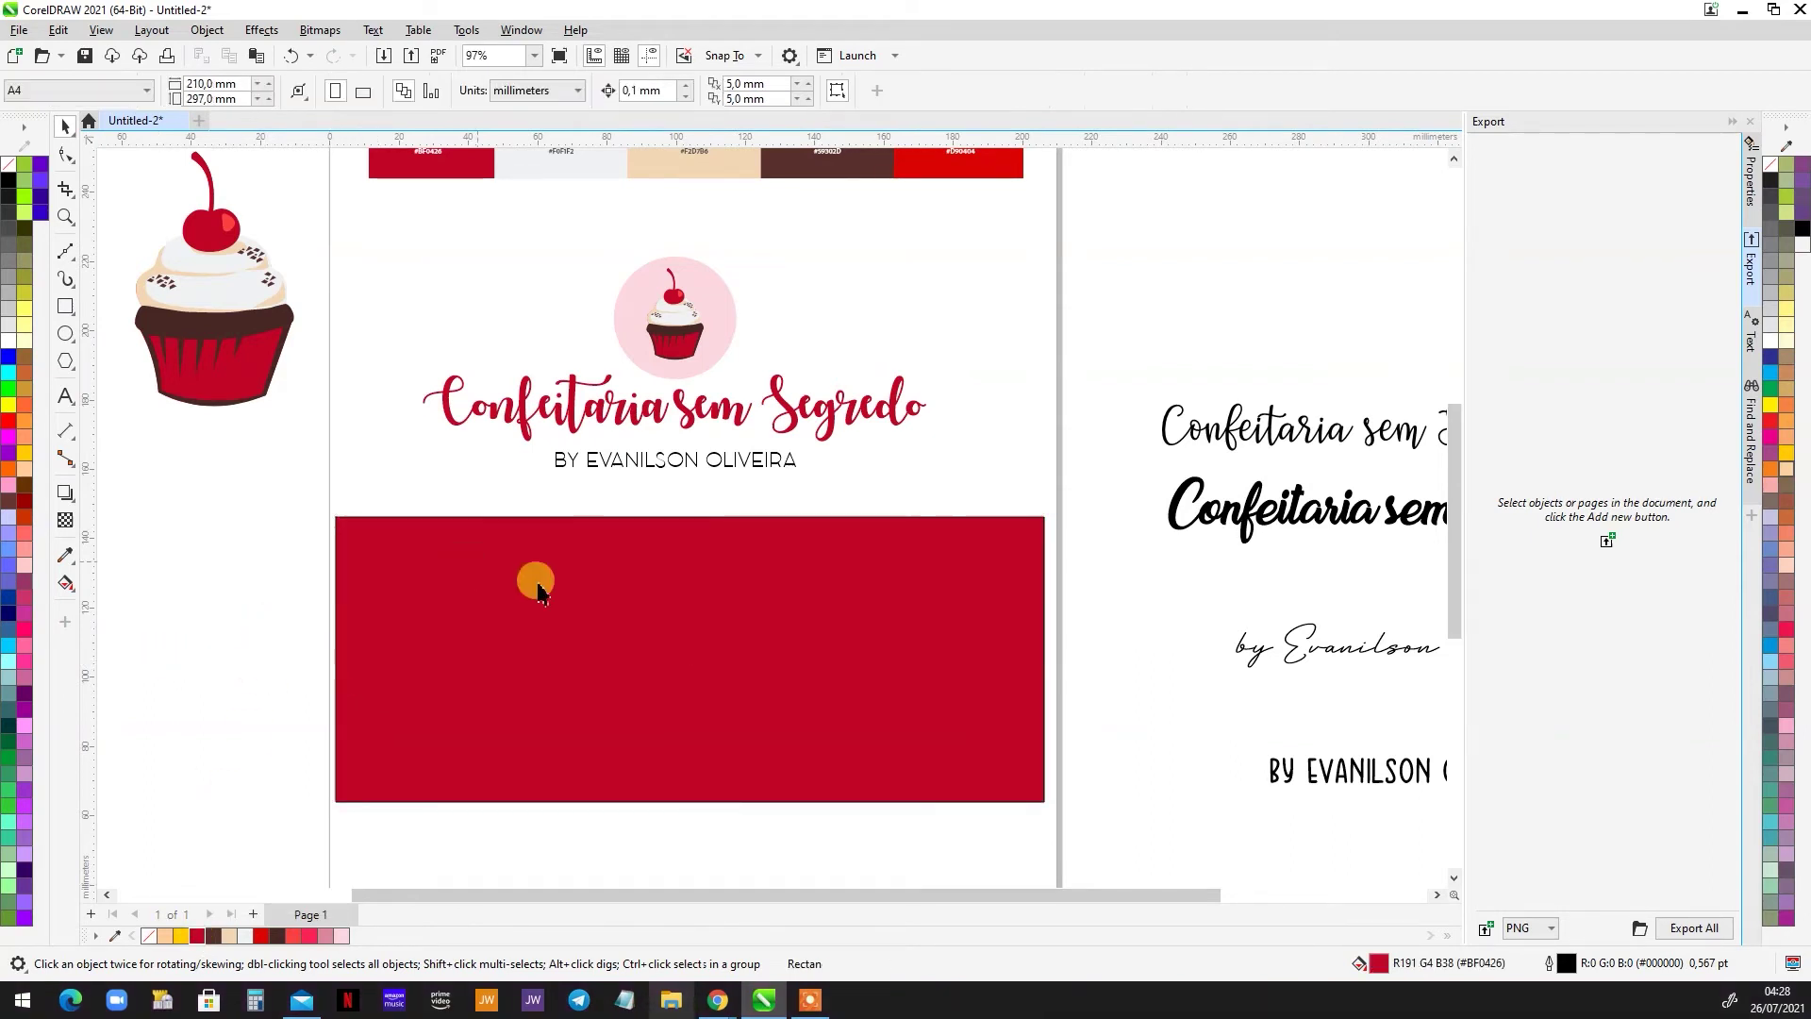
pyautogui.click(439, 615)
pyautogui.rightClick(149, 936)
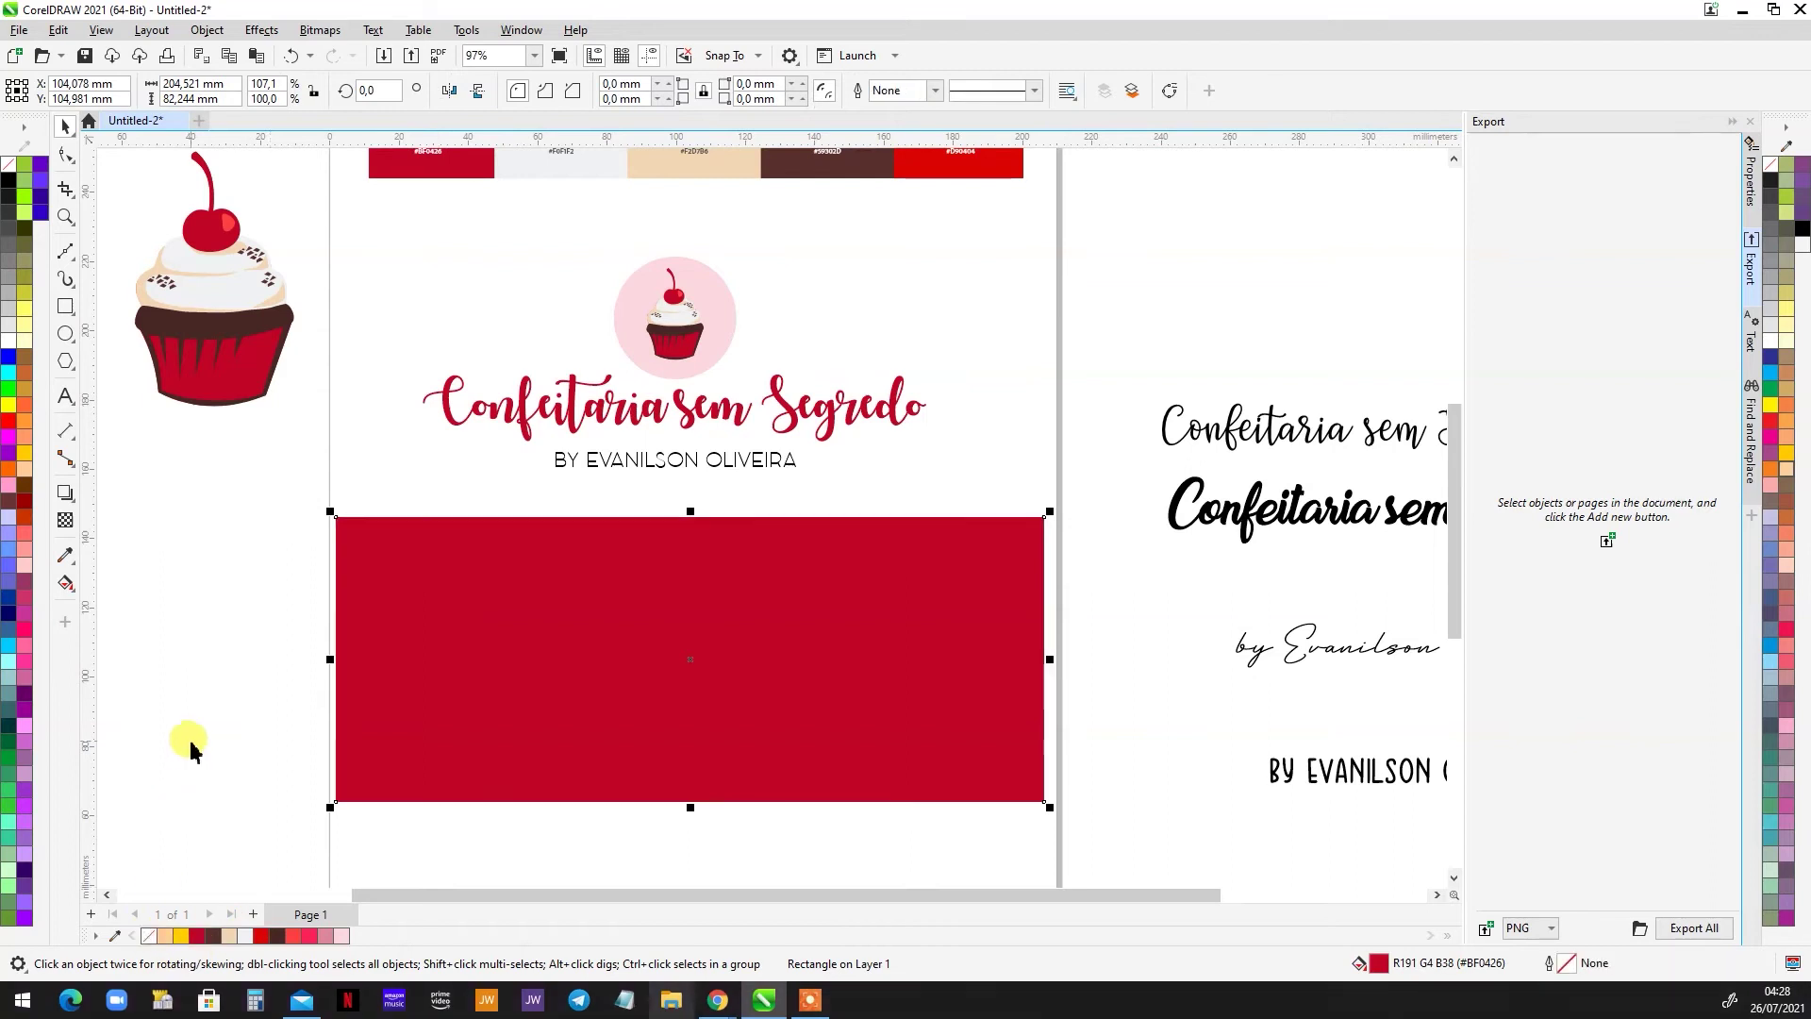
pyautogui.click(394, 236)
# Step: Copy the logo onto the red rectangle with a white title and light subtitle
pyautogui.moveTo(392, 230); pyautogui.dragTo(1079, 506)
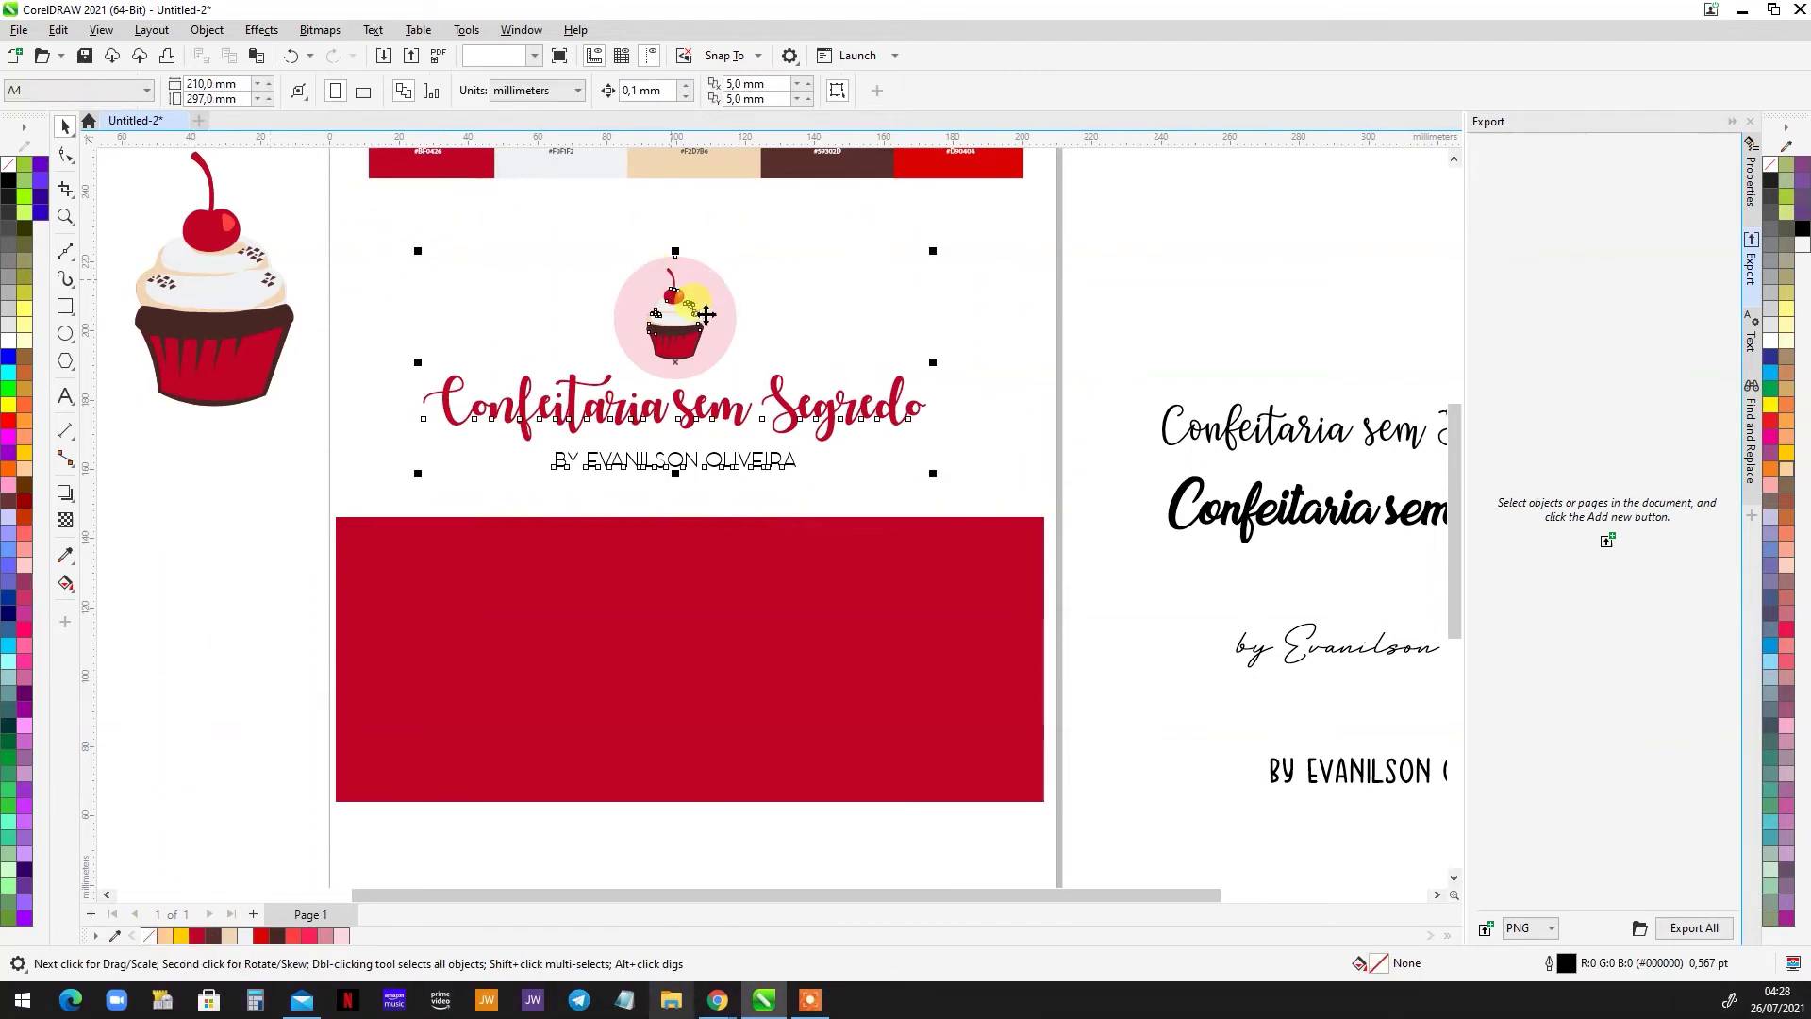
pyautogui.moveTo(707, 319); pyautogui.dragTo(710, 608)
pyautogui.click(537, 675)
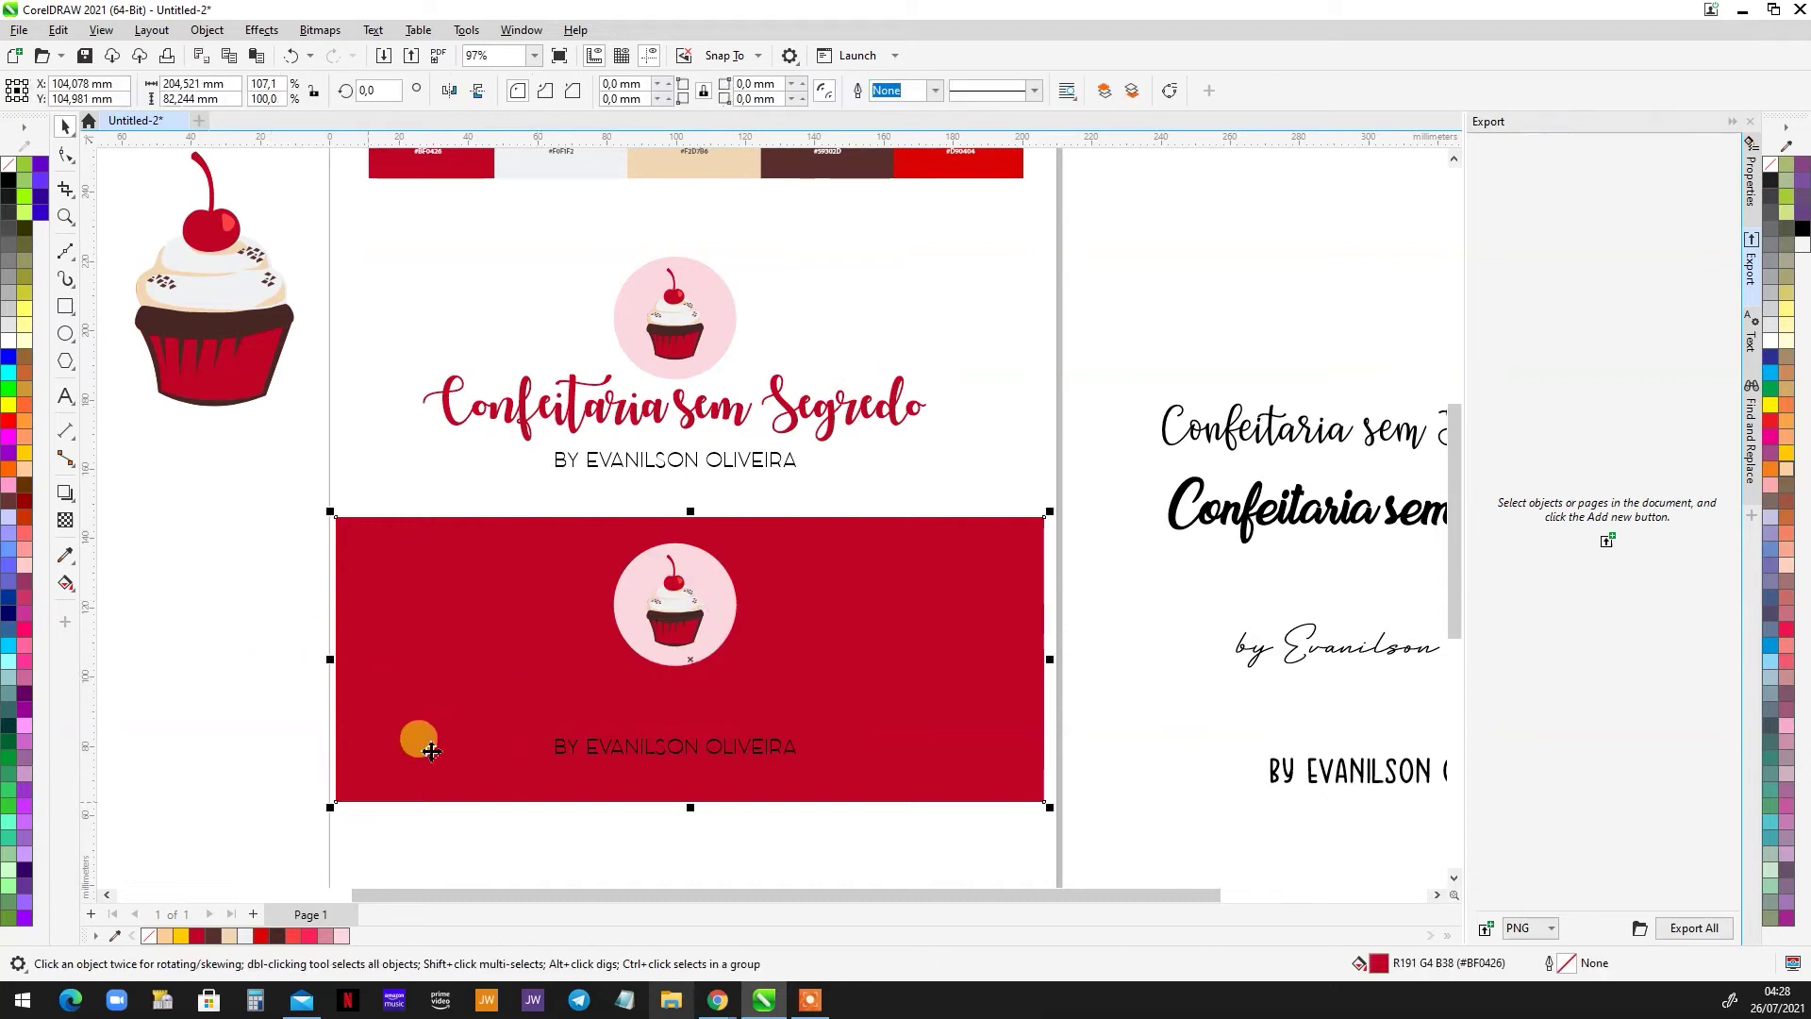
pyautogui.click(489, 698)
pyautogui.click(248, 936)
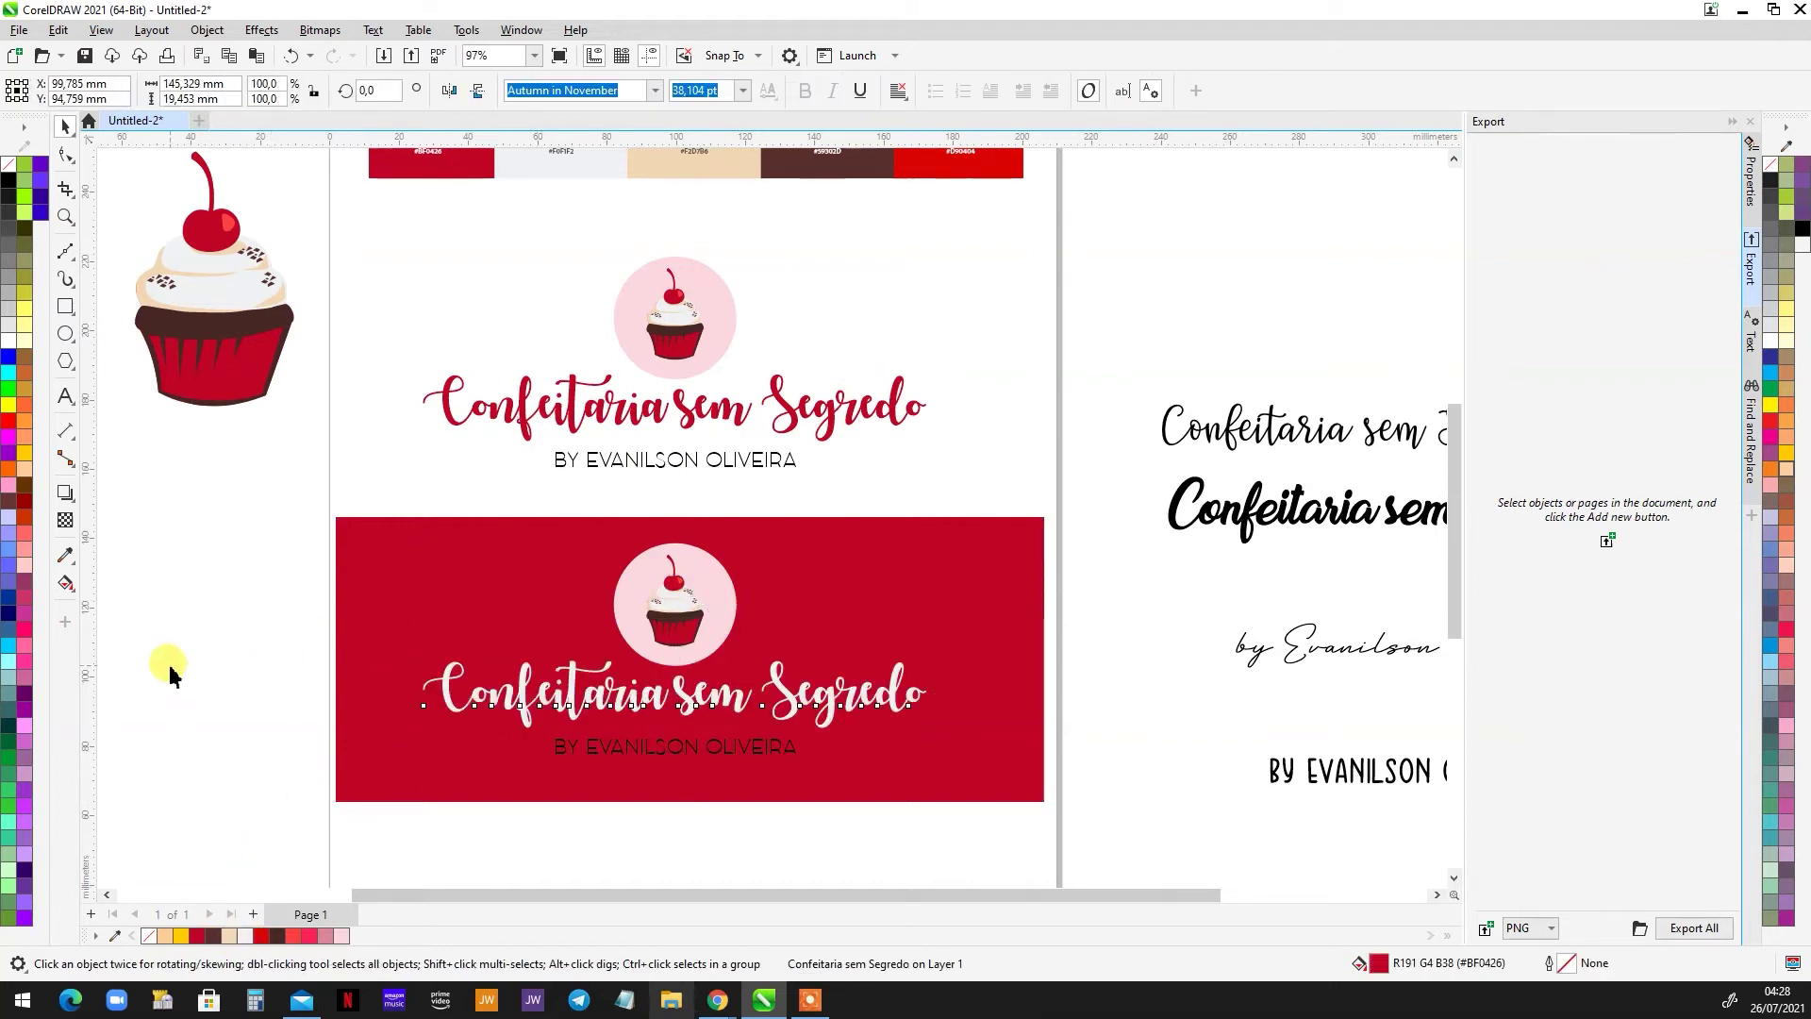
pyautogui.click(618, 745)
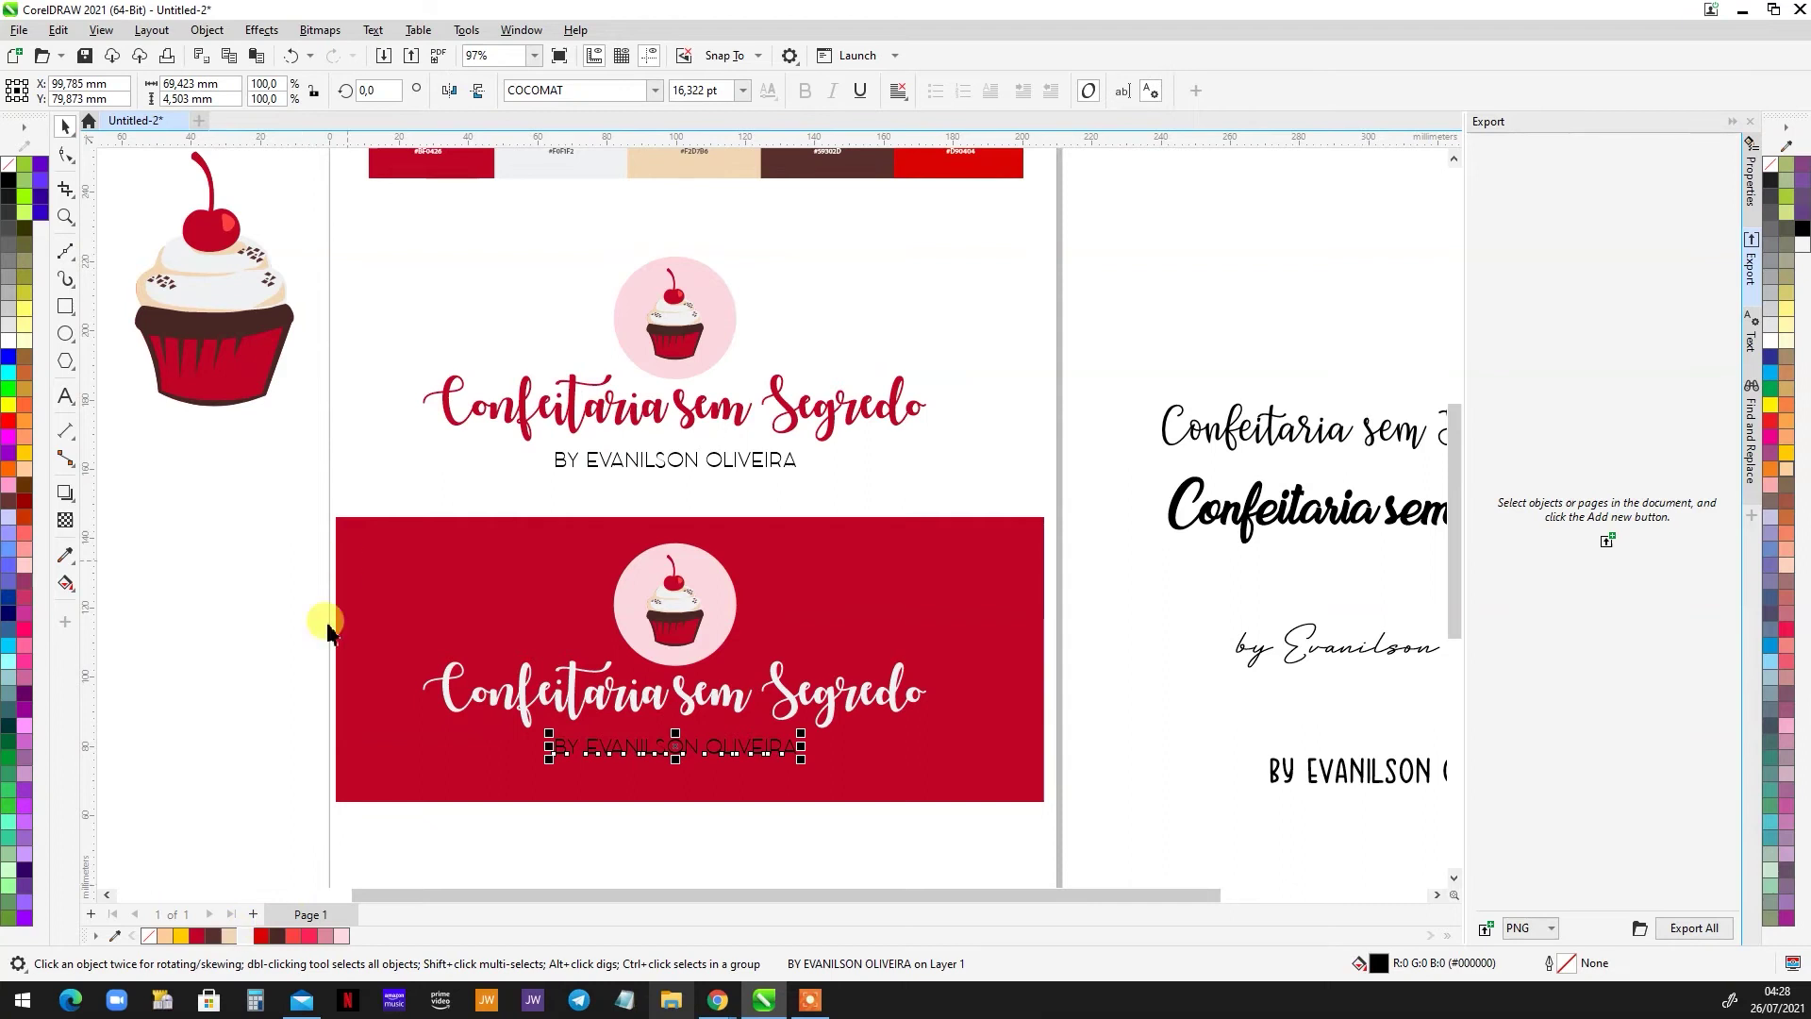
pyautogui.click(229, 936)
pyautogui.click(201, 787)
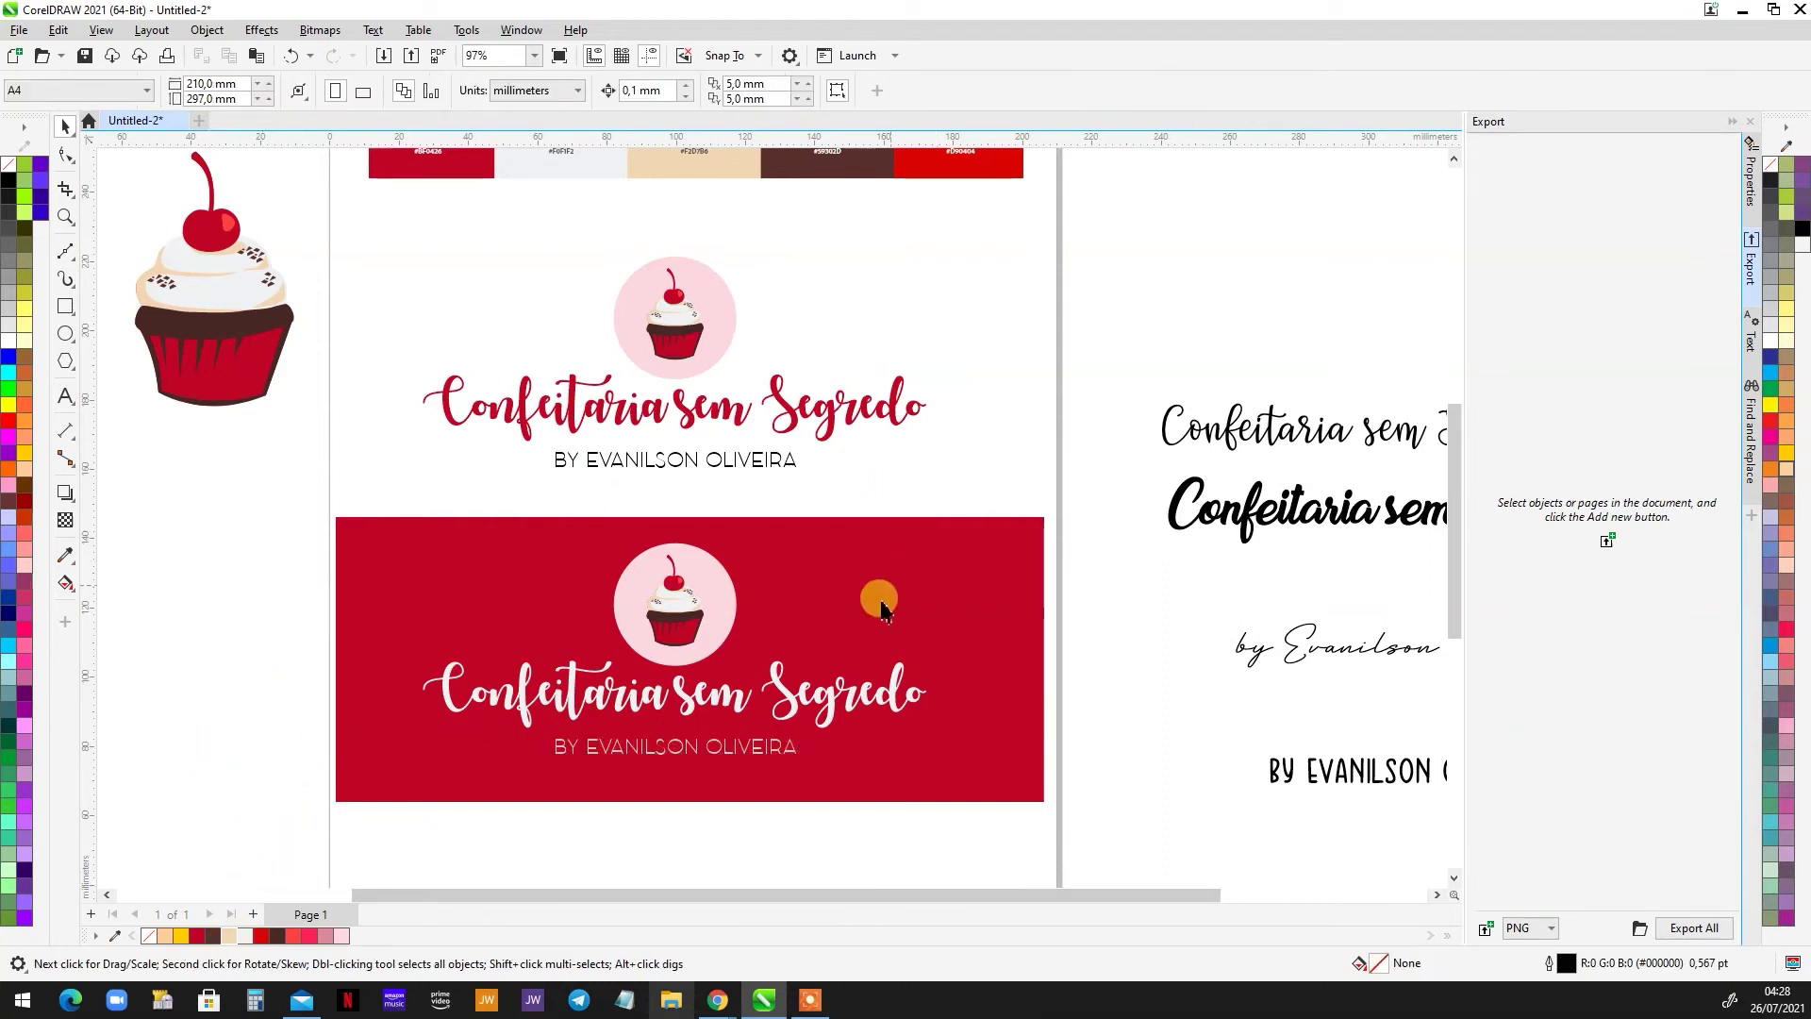
# Step: Change the banner logo's circle to a deeper pink
pyautogui.scroll(2, 861, 604)
pyautogui.scroll(-1, 976, 538)
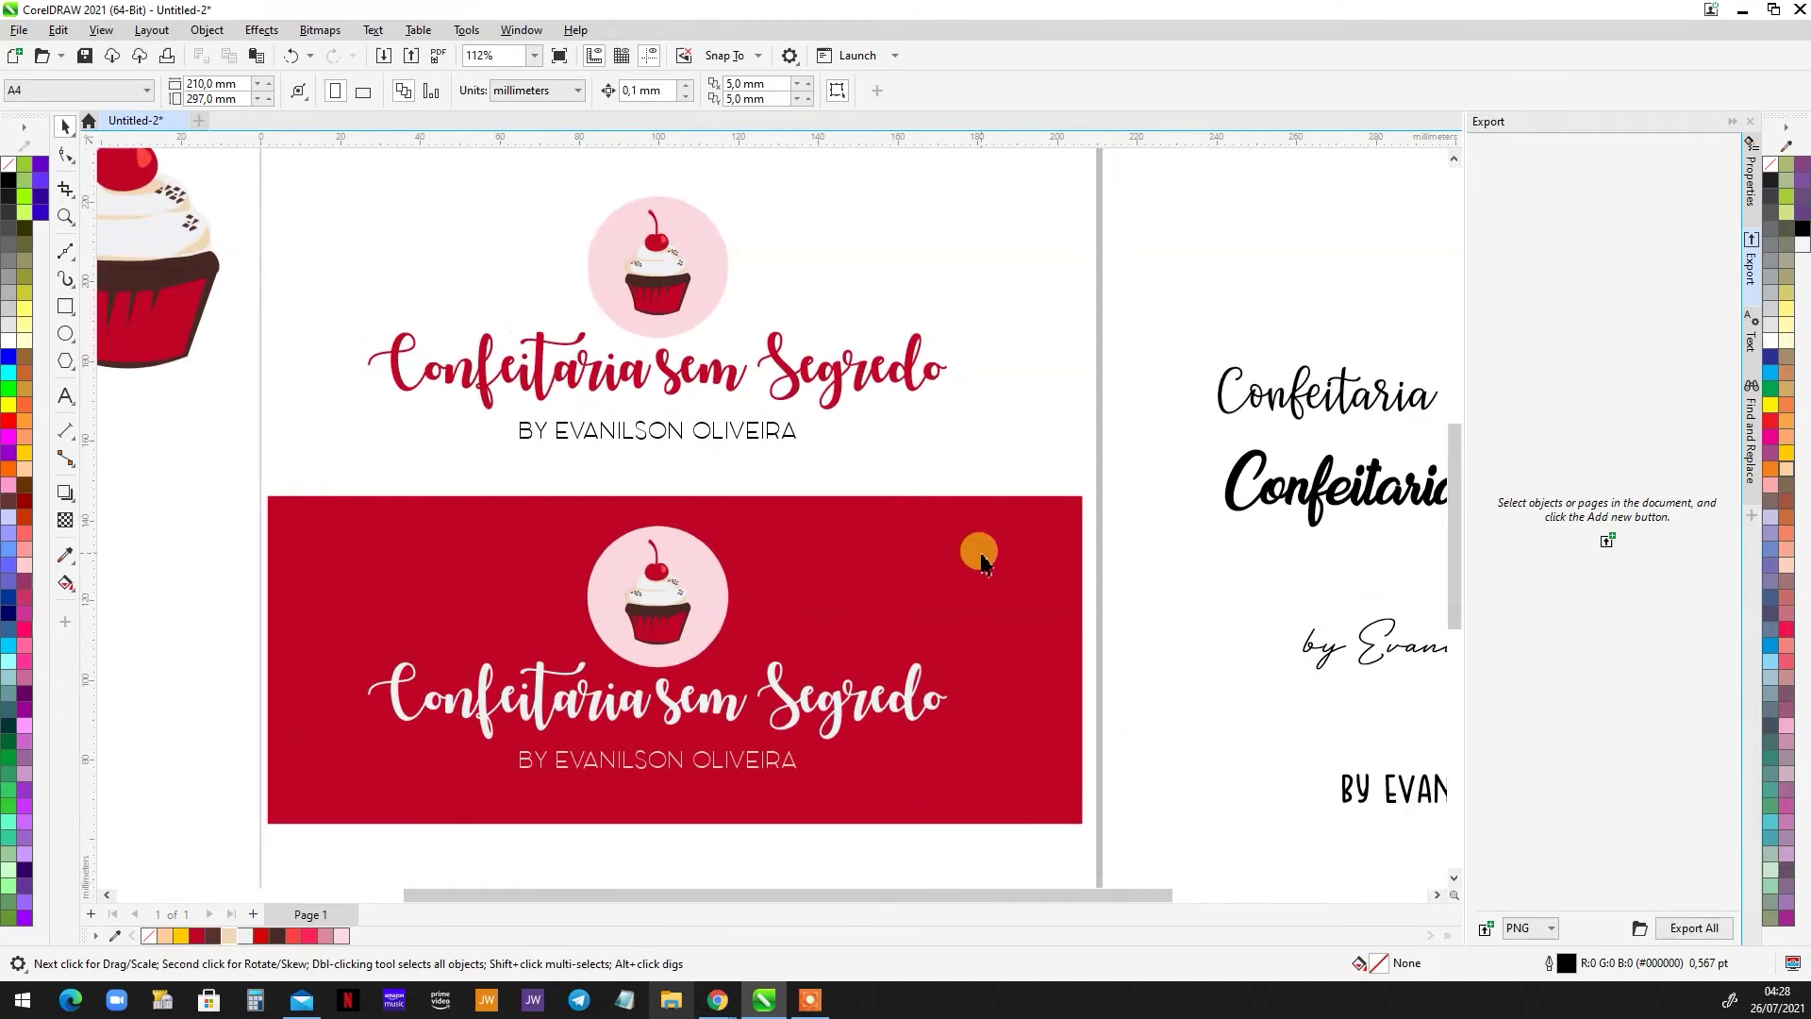
pyautogui.scroll(1, 734, 434)
pyautogui.click(717, 641)
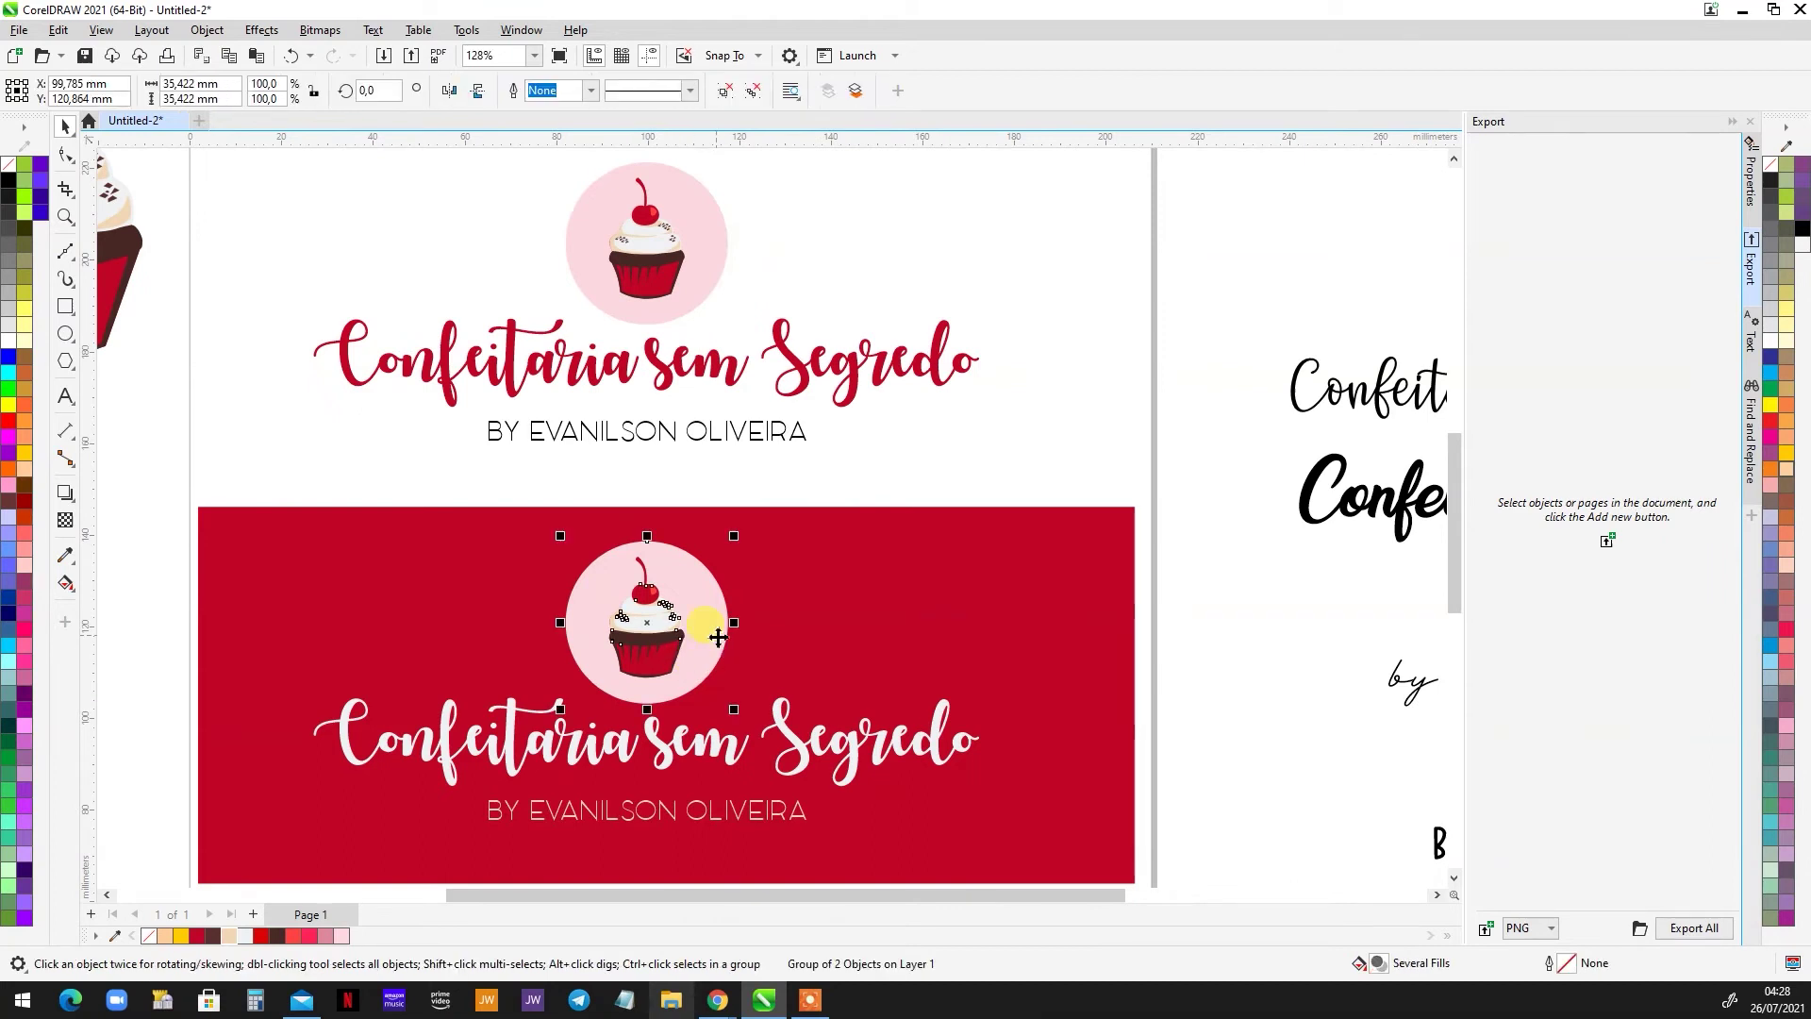
pyautogui.keyDown('ctrl'); pyautogui.click(720, 635); pyautogui.keyUp('ctrl')
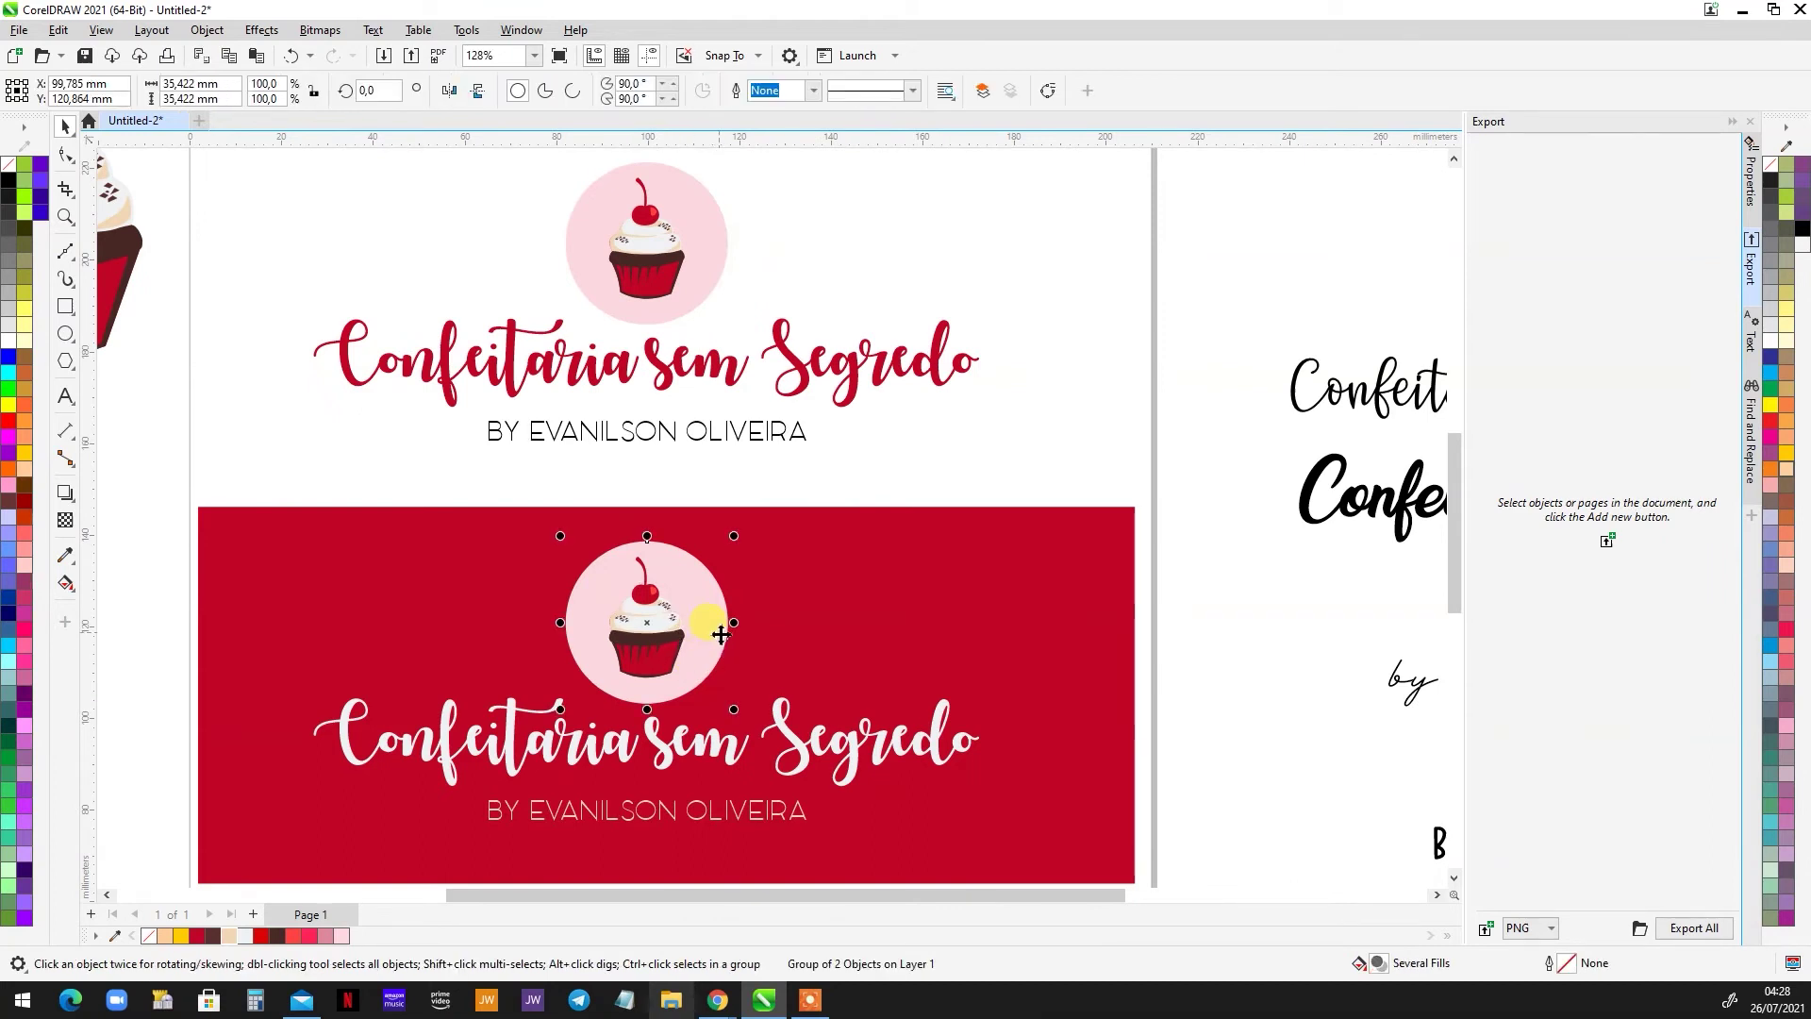
pyautogui.click(325, 935)
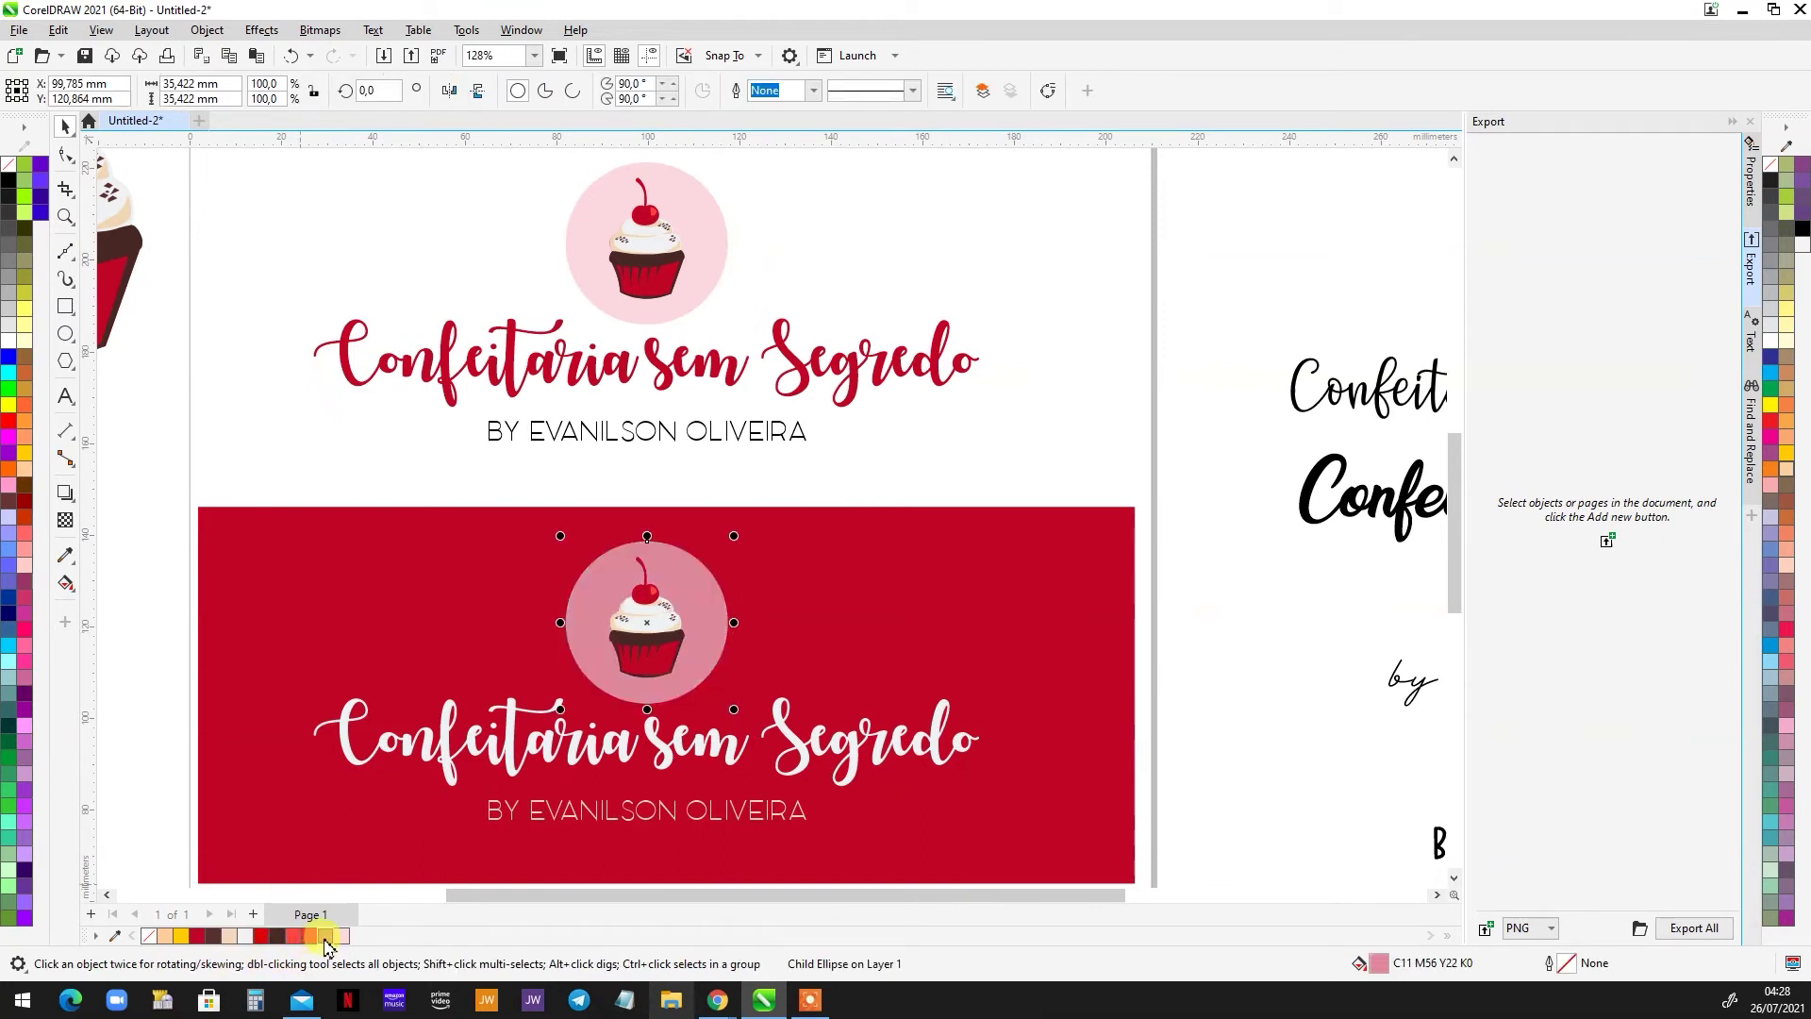
pyautogui.click(147, 587)
# Step: Shift both logo versions to the right
pyautogui.scroll(-1, 698, 721)
pyautogui.scroll(1, 467, 726)
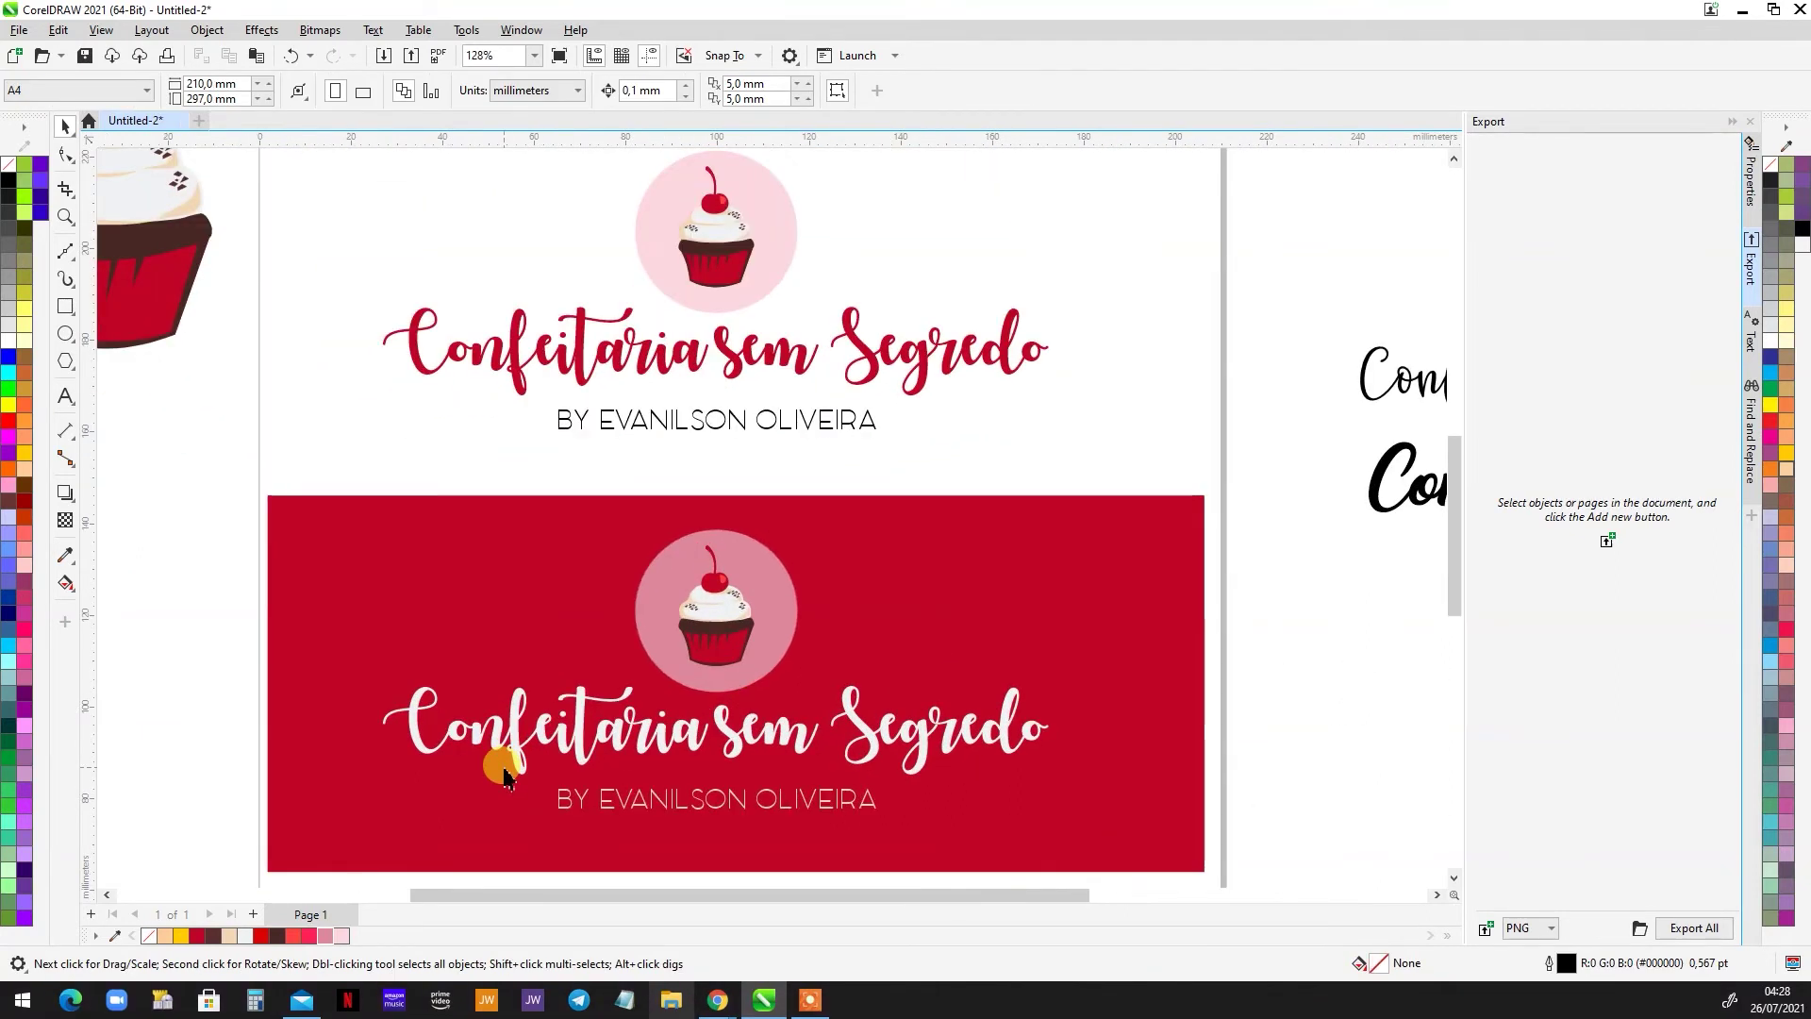
pyautogui.scroll(-4, 504, 775)
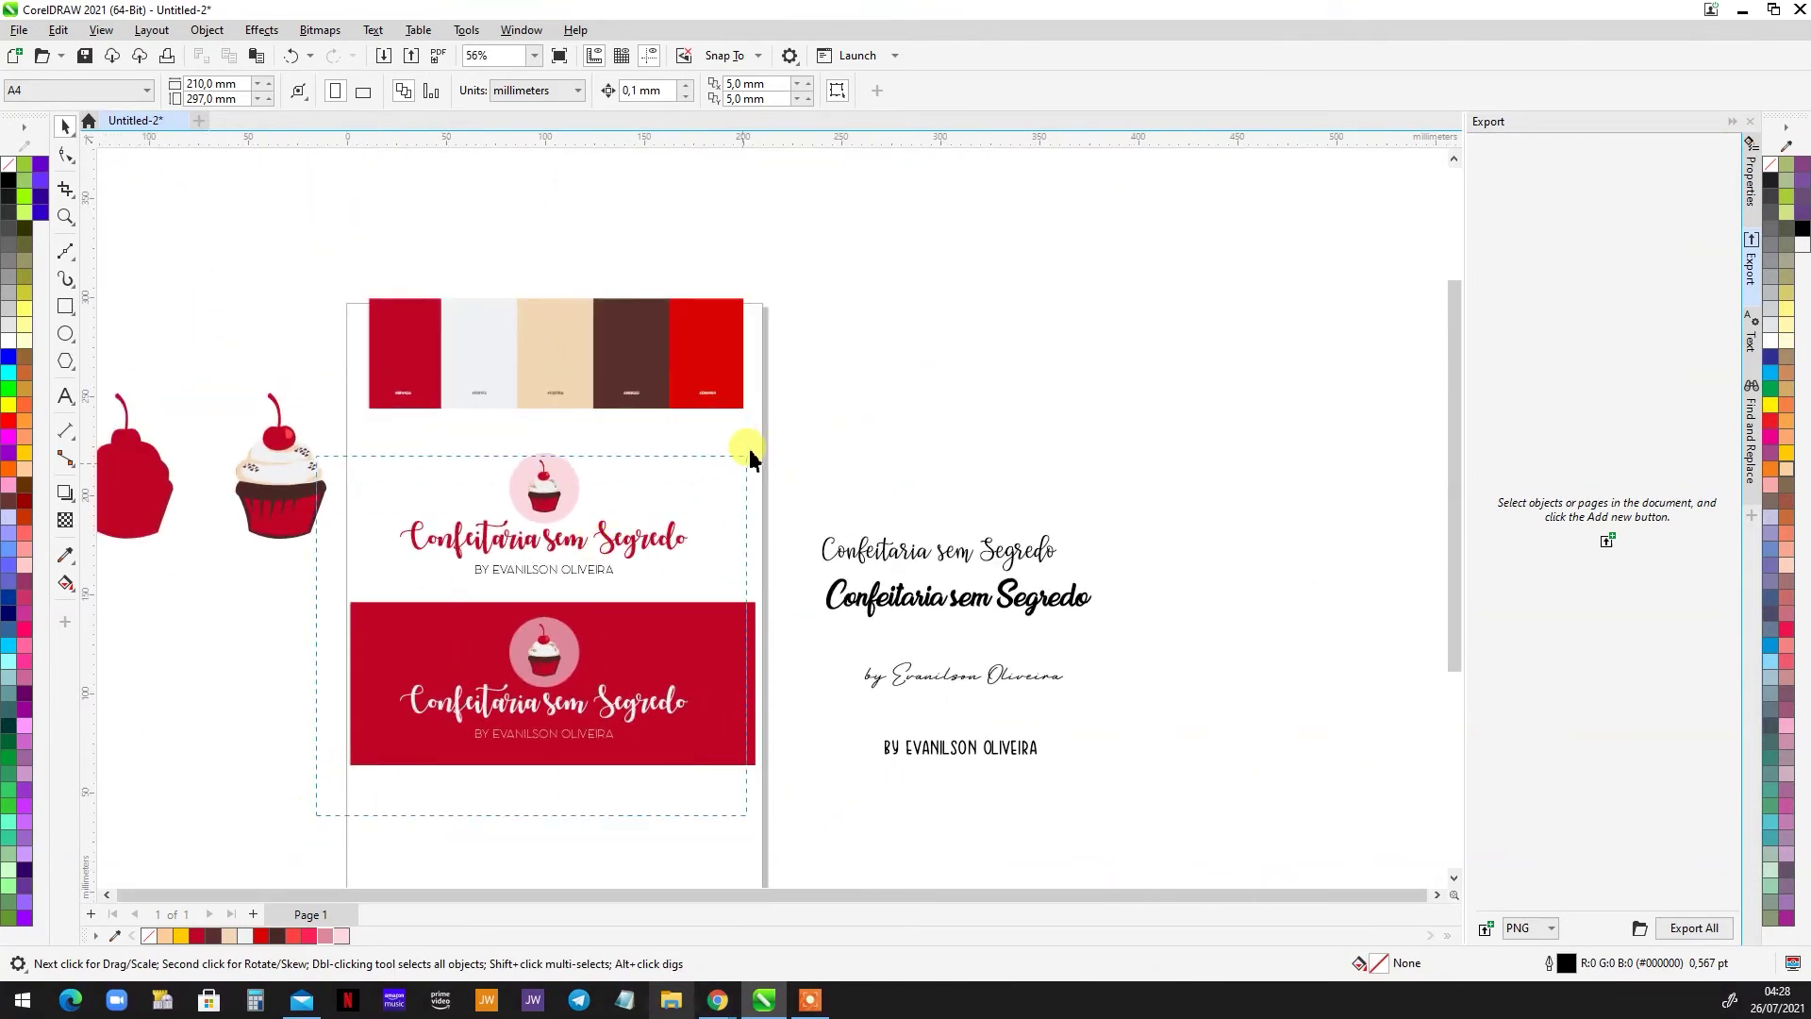
pyautogui.moveTo(752, 460); pyautogui.dragTo(755, 456)
pyautogui.moveTo(474, 719); pyautogui.dragTo(979, 455)
# Step: Move the bold Confeitaria sem Segredo text onto the page
pyautogui.click(821, 444)
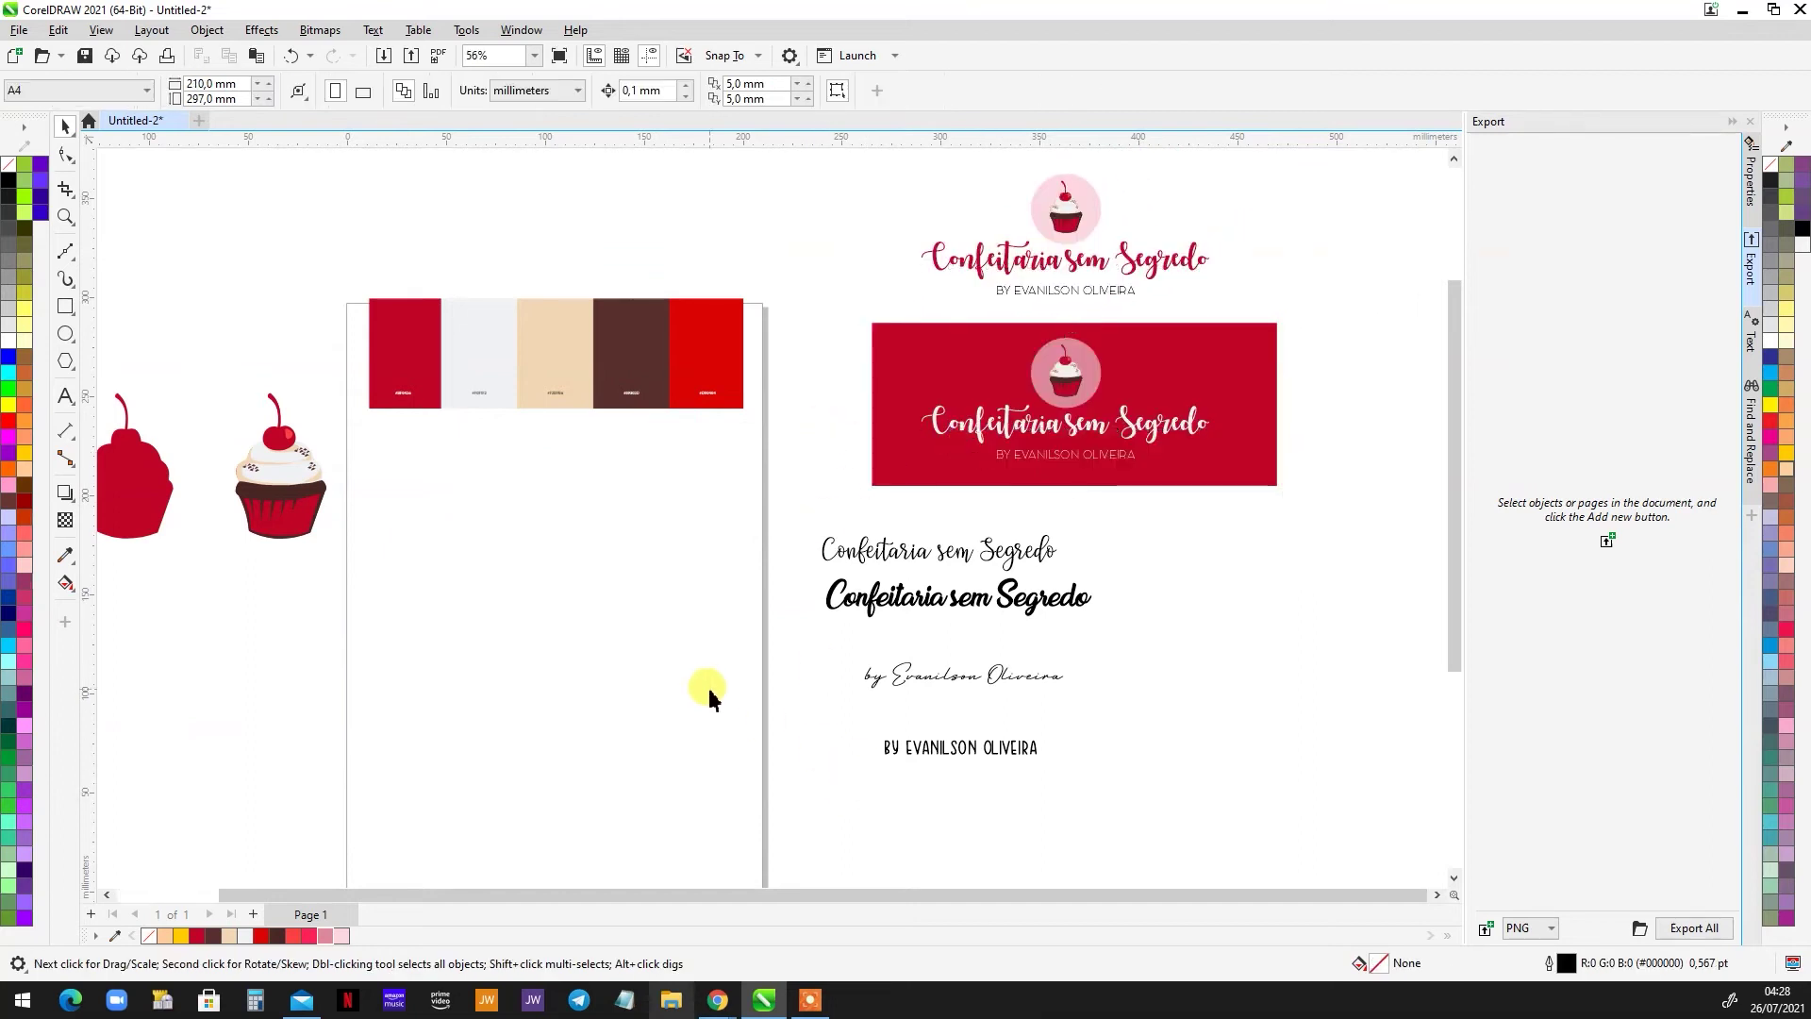
pyautogui.moveTo(932, 607); pyautogui.dragTo(522, 609)
pyautogui.scroll(3, 523, 699)
pyautogui.scroll(1, 535, 608)
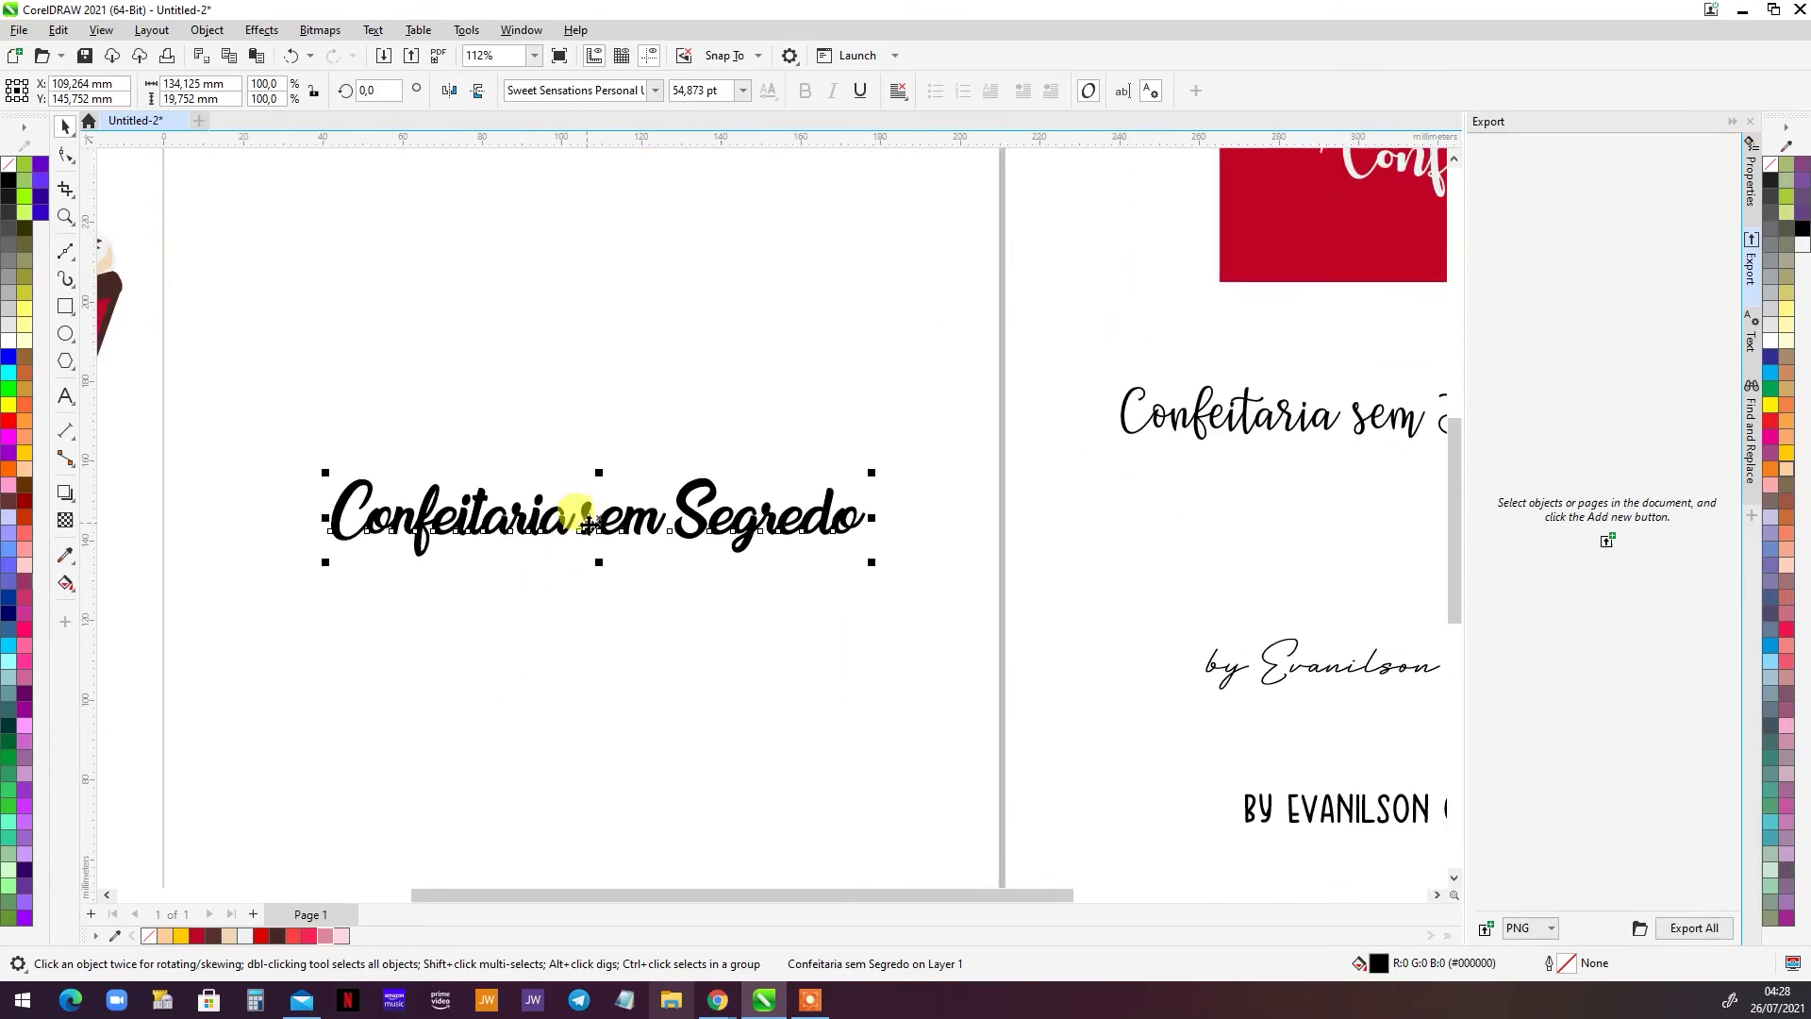
# Step: Split 'sem Segredo' onto its own line under Confeitaria, with the byline below it
pyautogui.doubleClick(589, 523)
pyautogui.moveTo(585, 519); pyautogui.dragTo(882, 558)
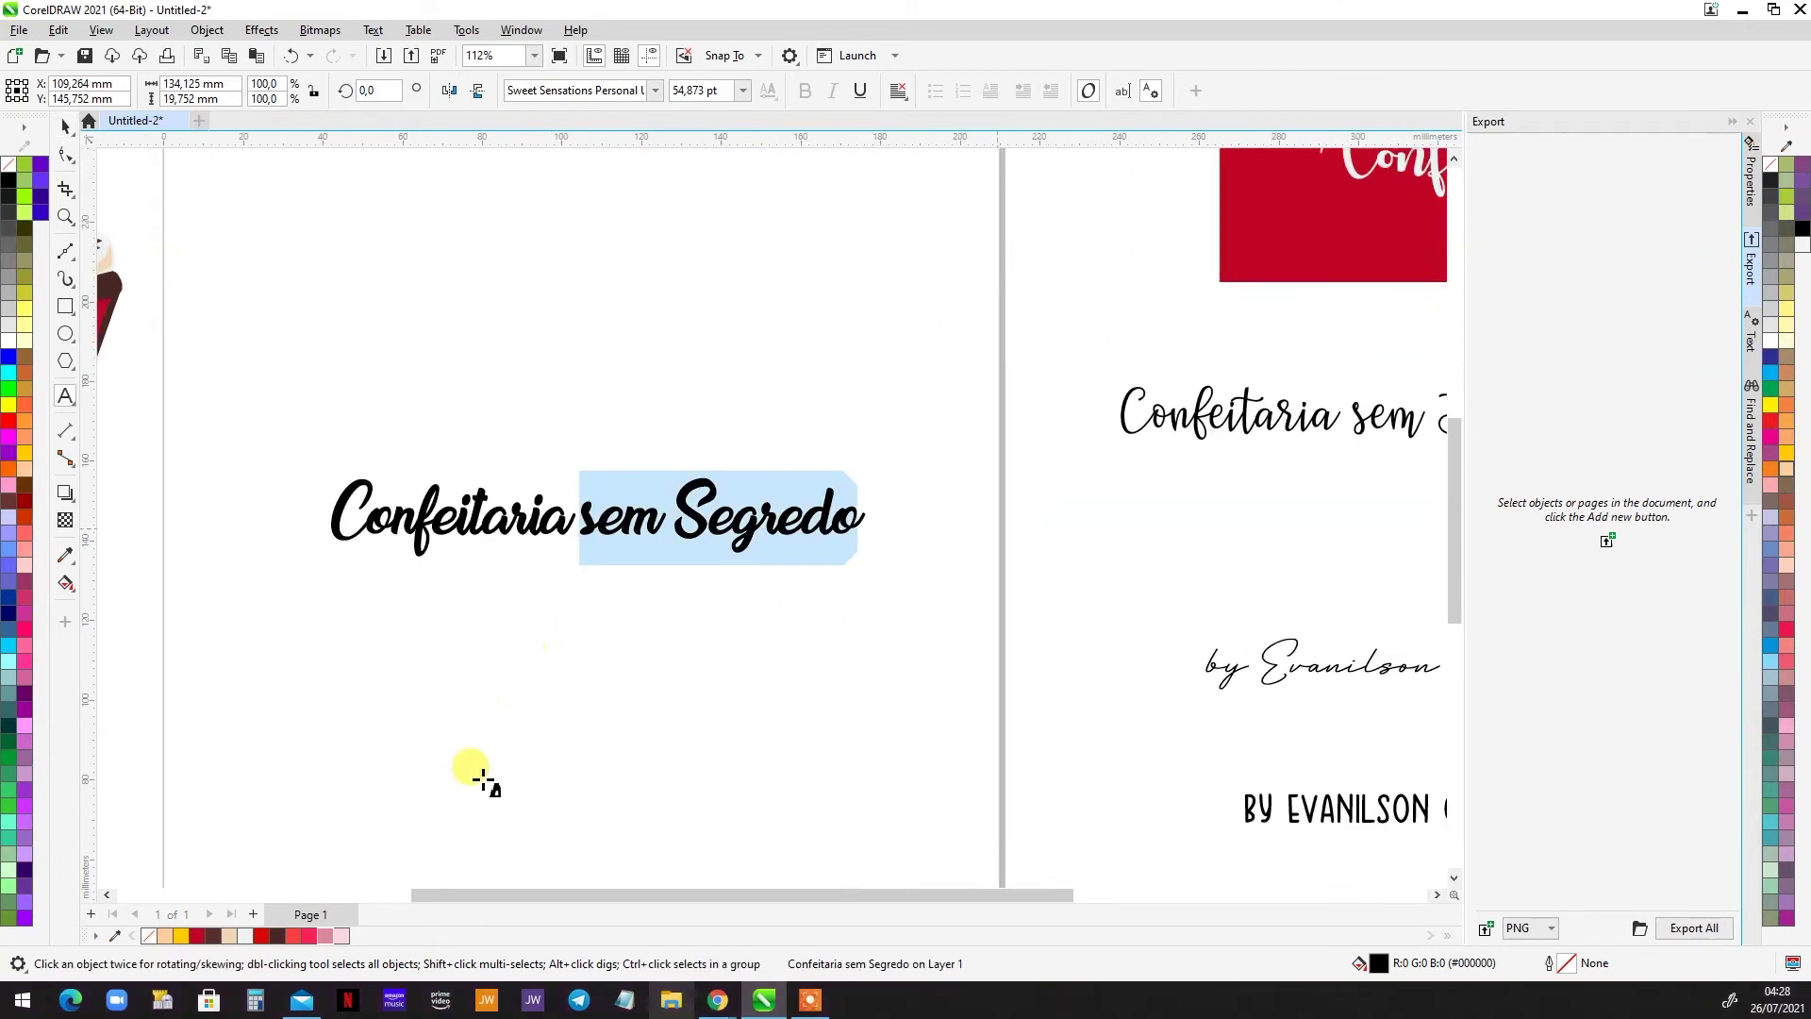
pyautogui.hotkey('ctrl', 'x')
pyautogui.click(487, 649)
pyautogui.hotkey('ctrl', 'v')
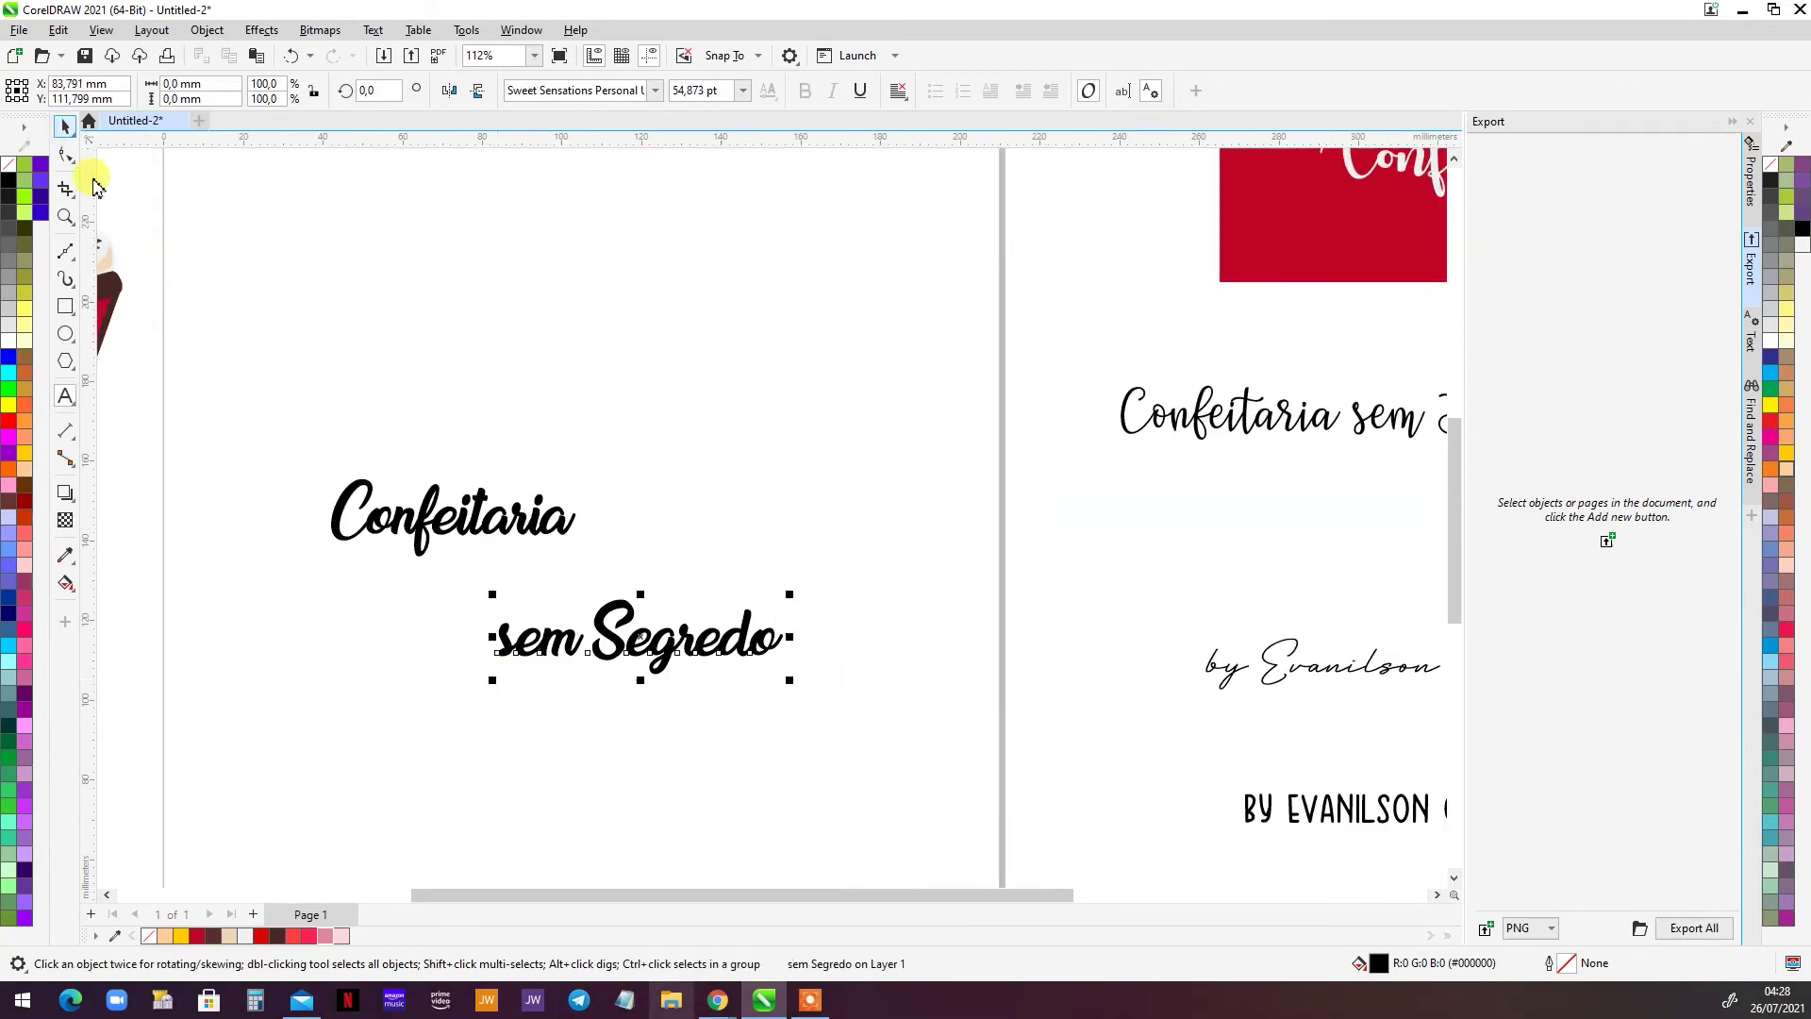
pyautogui.moveTo(523, 636); pyautogui.dragTo(505, 558)
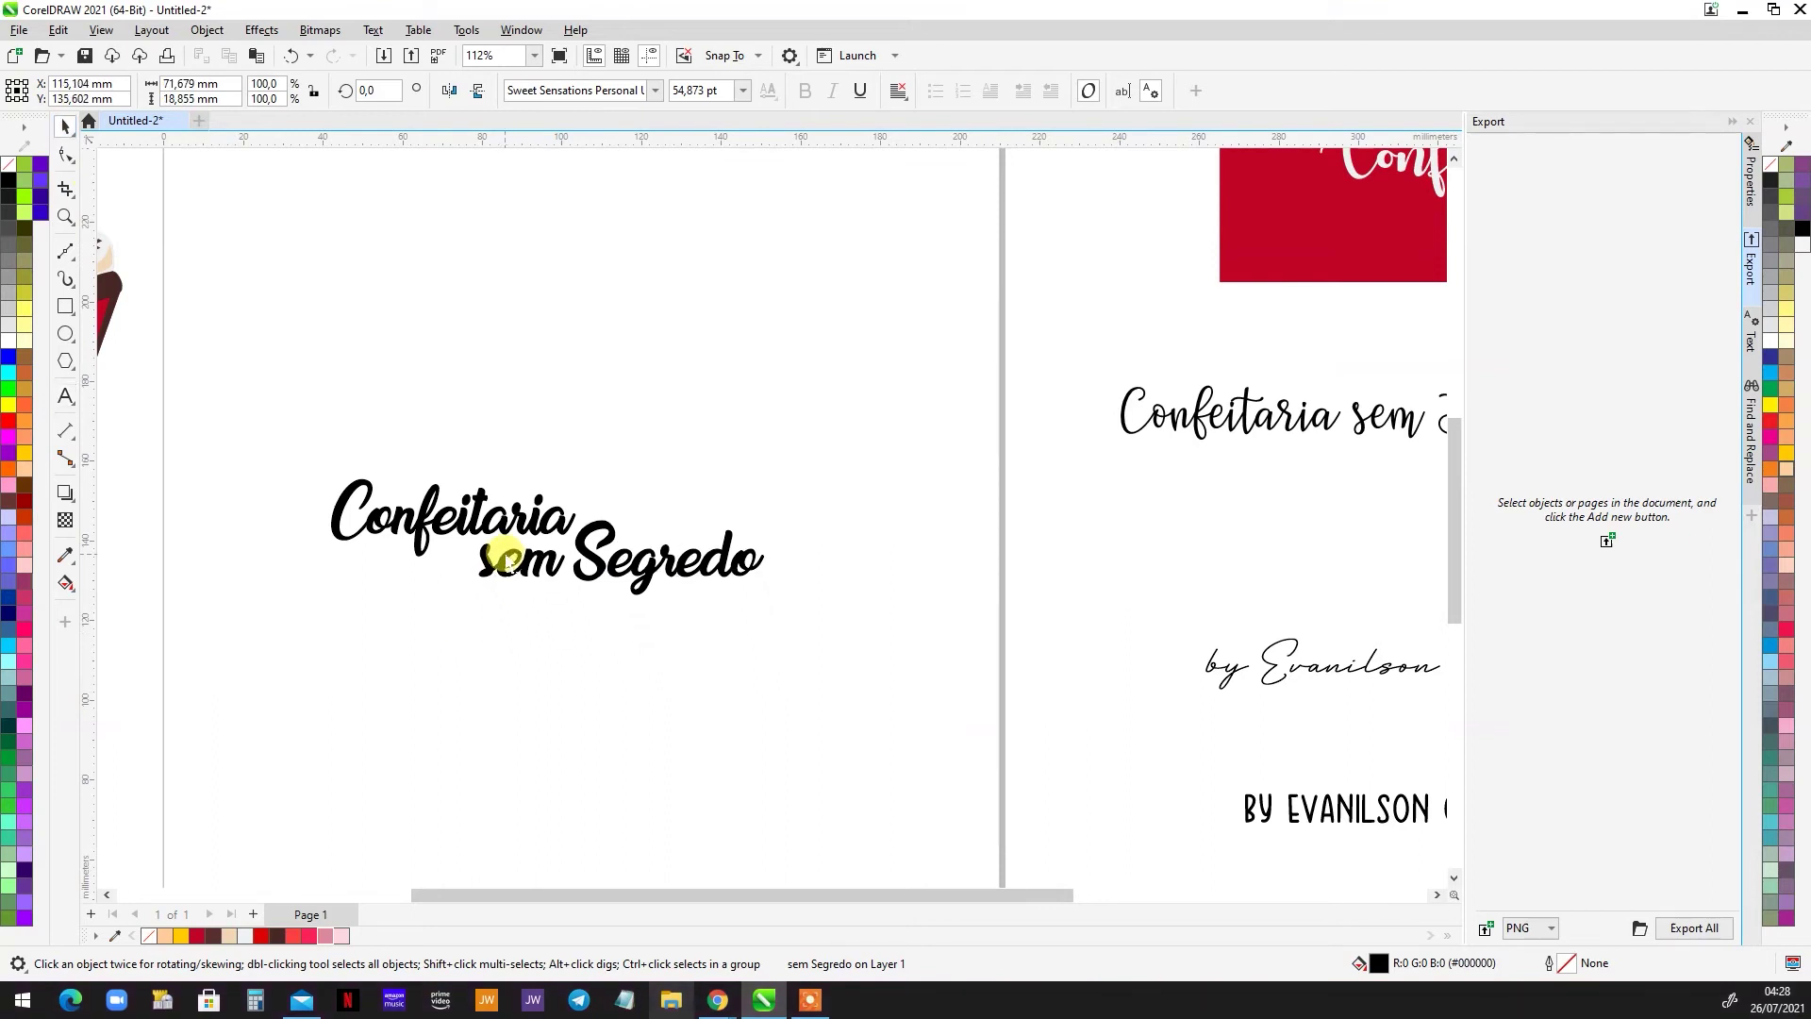
pyautogui.moveTo(1261, 658); pyautogui.dragTo(382, 619)
# Step: Reposition the stacked logo text and enlarge it slightly
pyautogui.moveTo(244, 412); pyautogui.dragTo(758, 726)
pyautogui.moveTo(629, 582); pyautogui.dragTo(685, 607)
pyautogui.moveTo(820, 585); pyautogui.dragTo(828, 548)
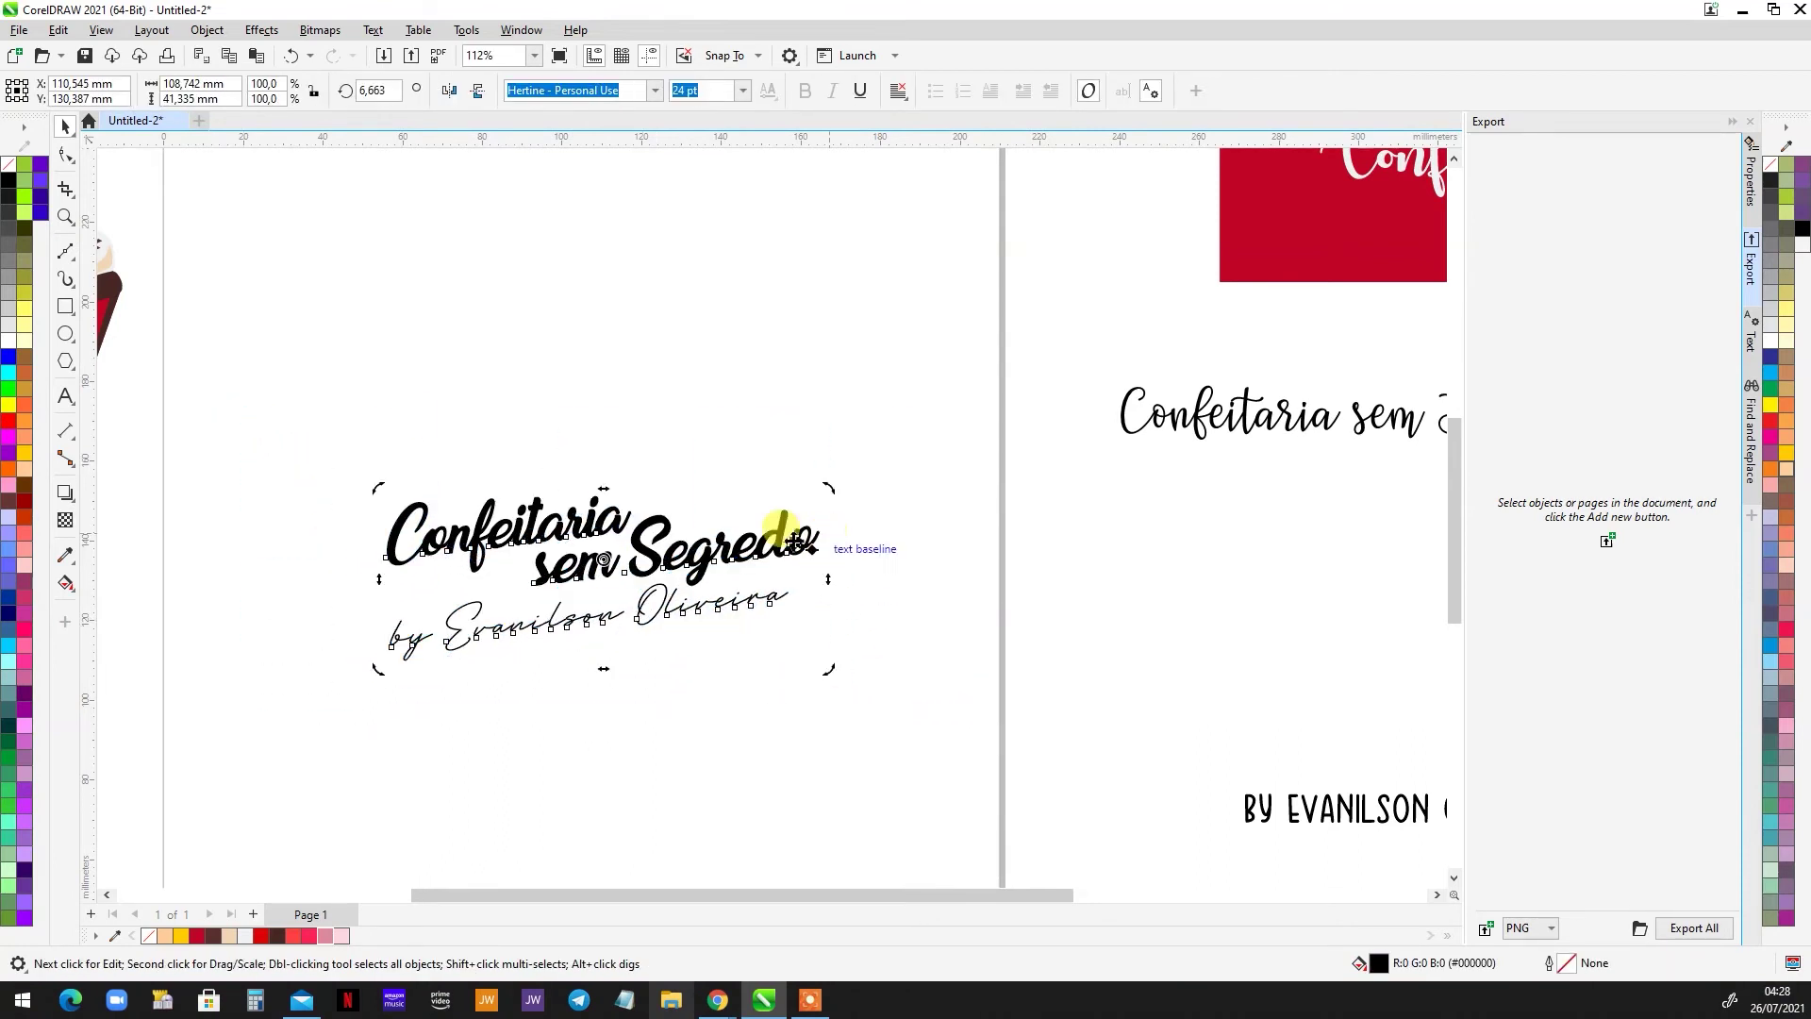
pyautogui.click(432, 545)
pyautogui.click(392, 493)
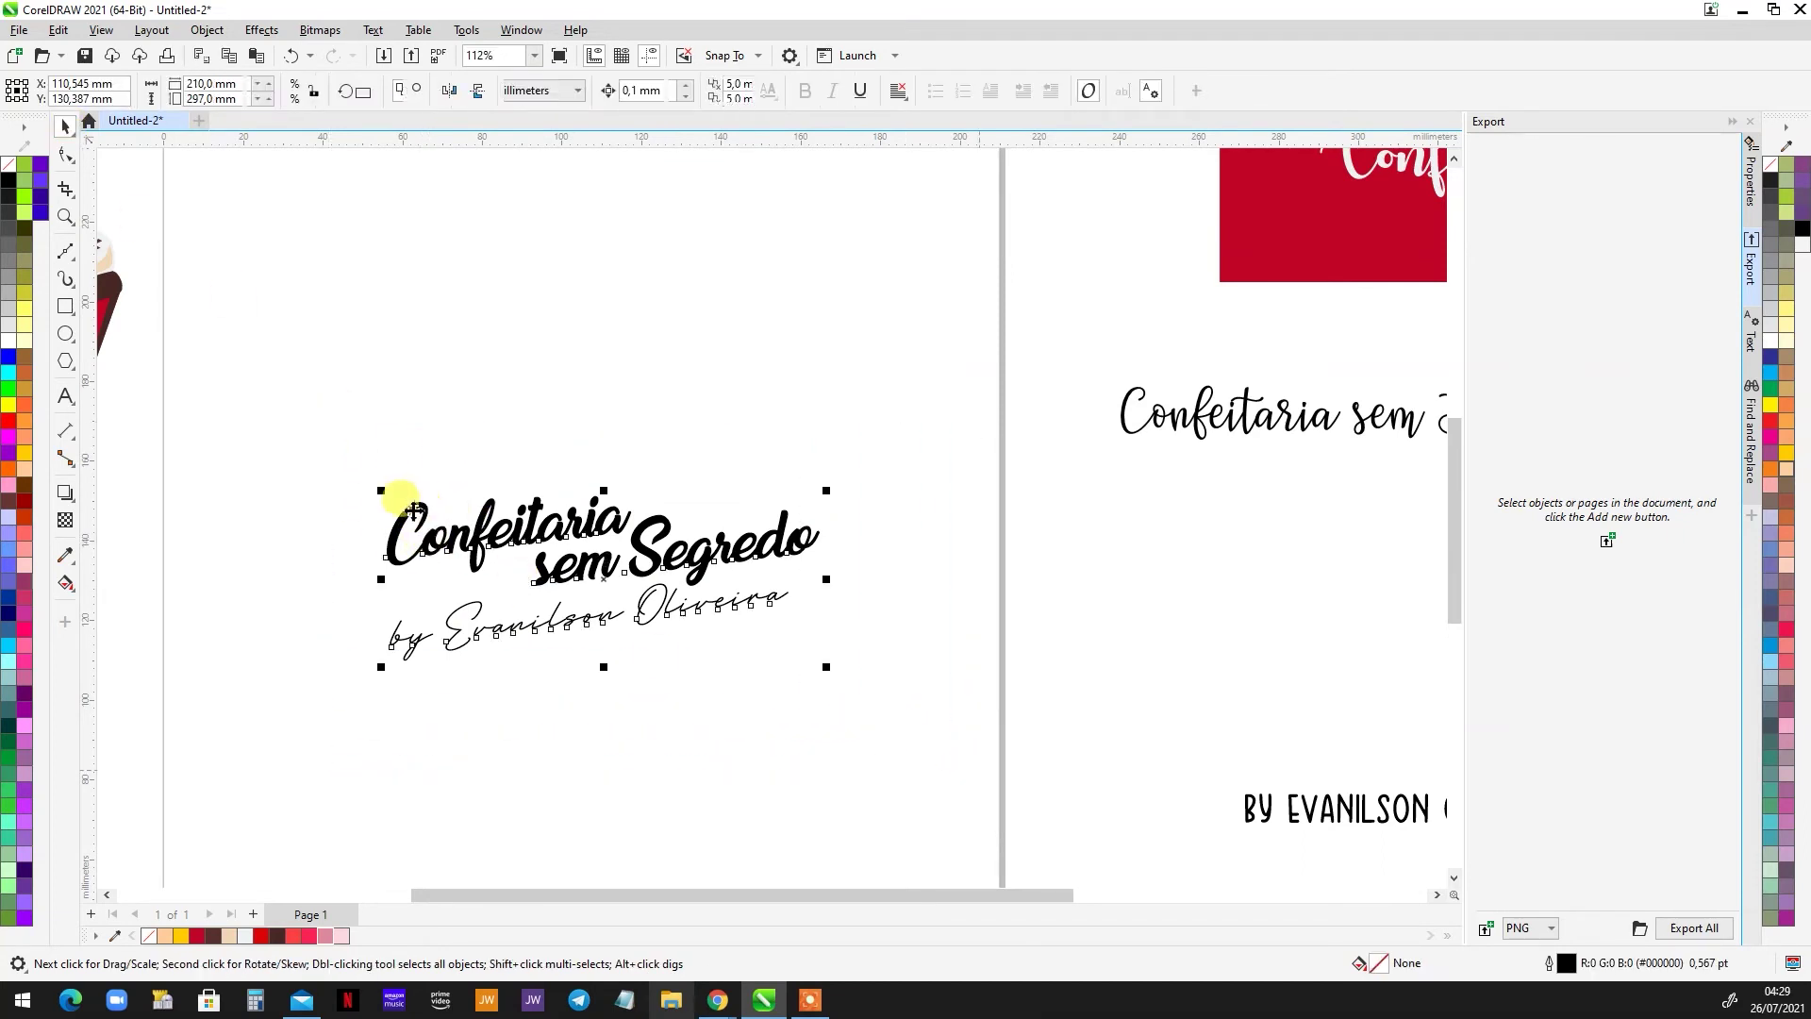
pyautogui.moveTo(377, 477); pyautogui.dragTo(665, 556)
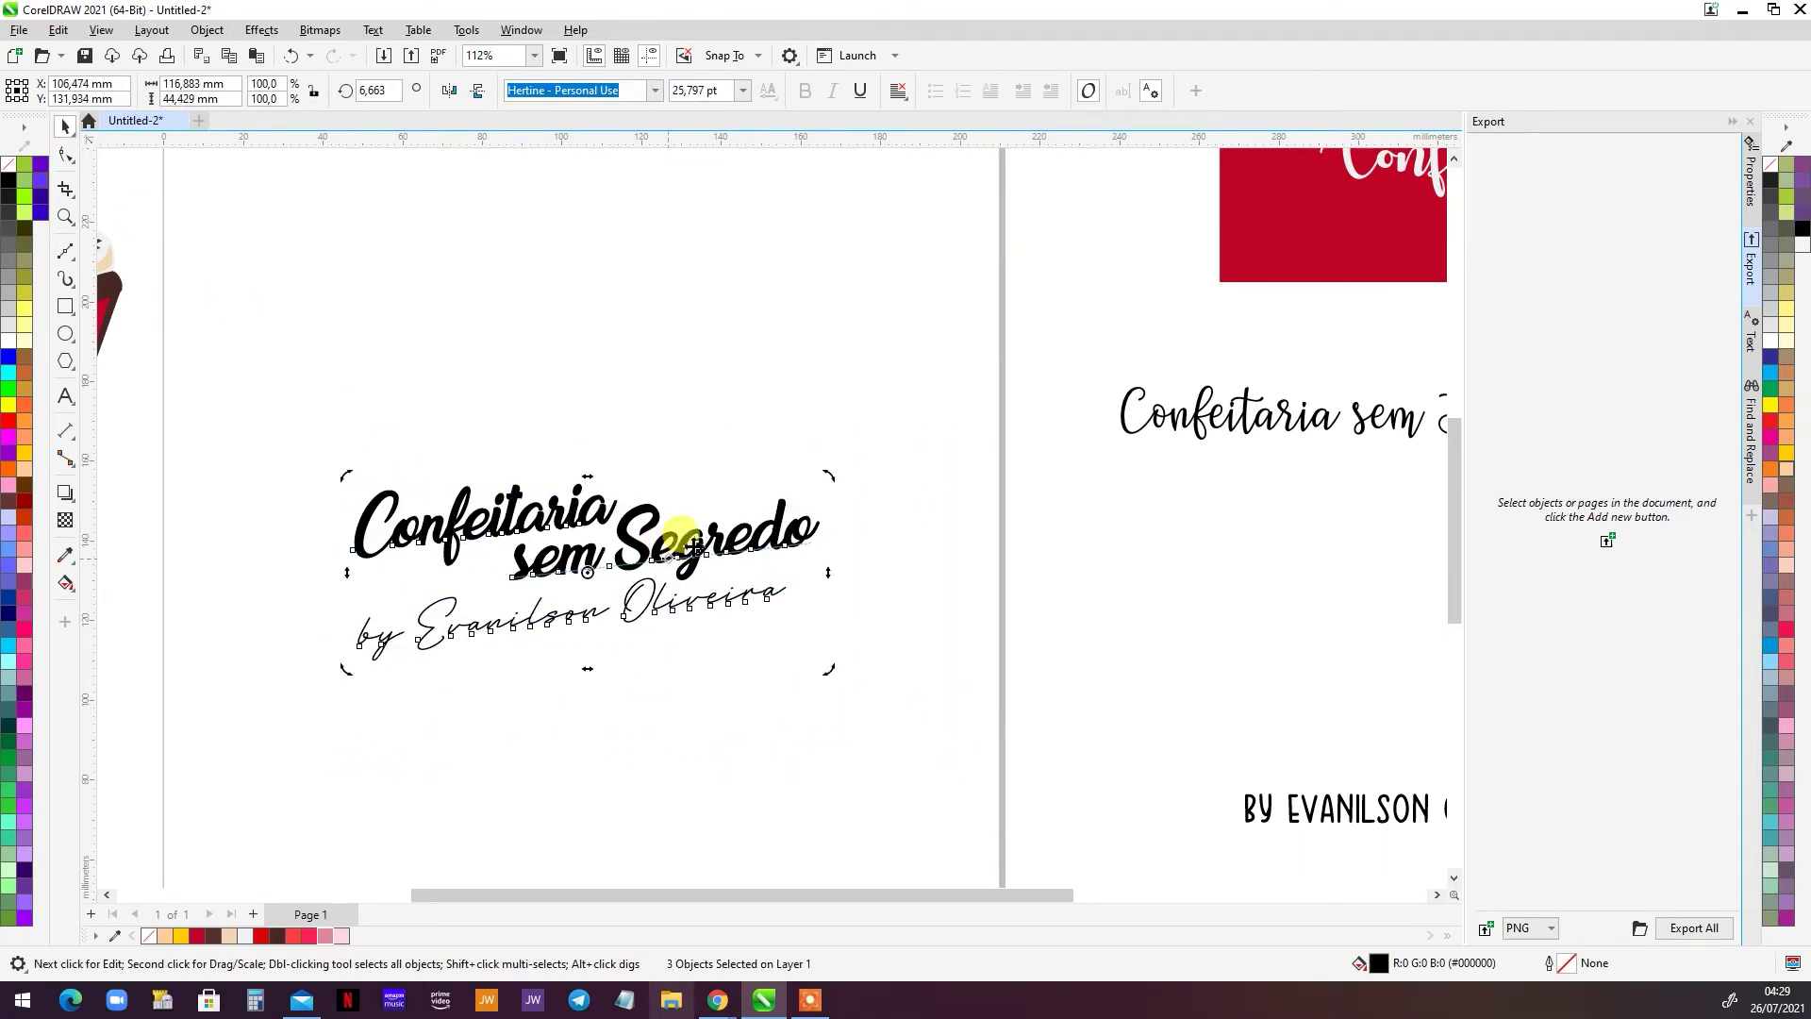
pyautogui.click(840, 578)
pyautogui.click(1192, 292)
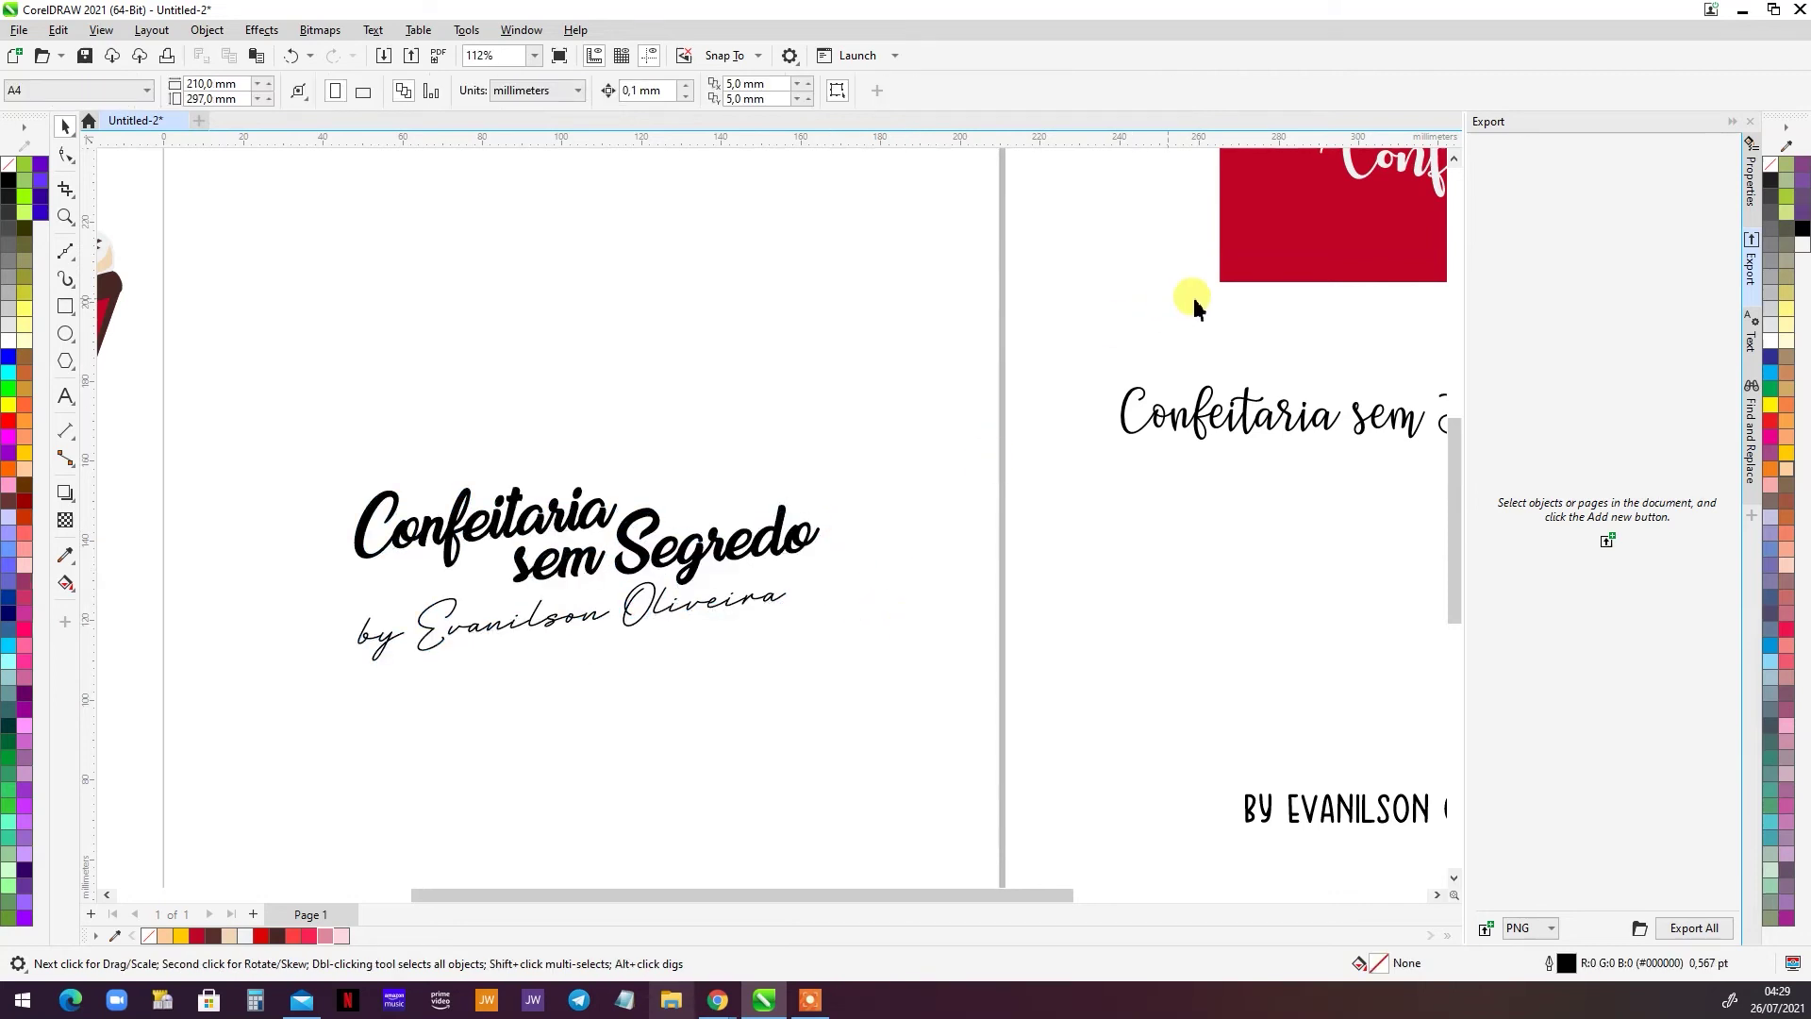
# Step: Draw a rectangle over the logo text and send the red banner behind it
pyautogui.press('F6')
pyautogui.moveTo(990, 386); pyautogui.dragTo(226, 707)
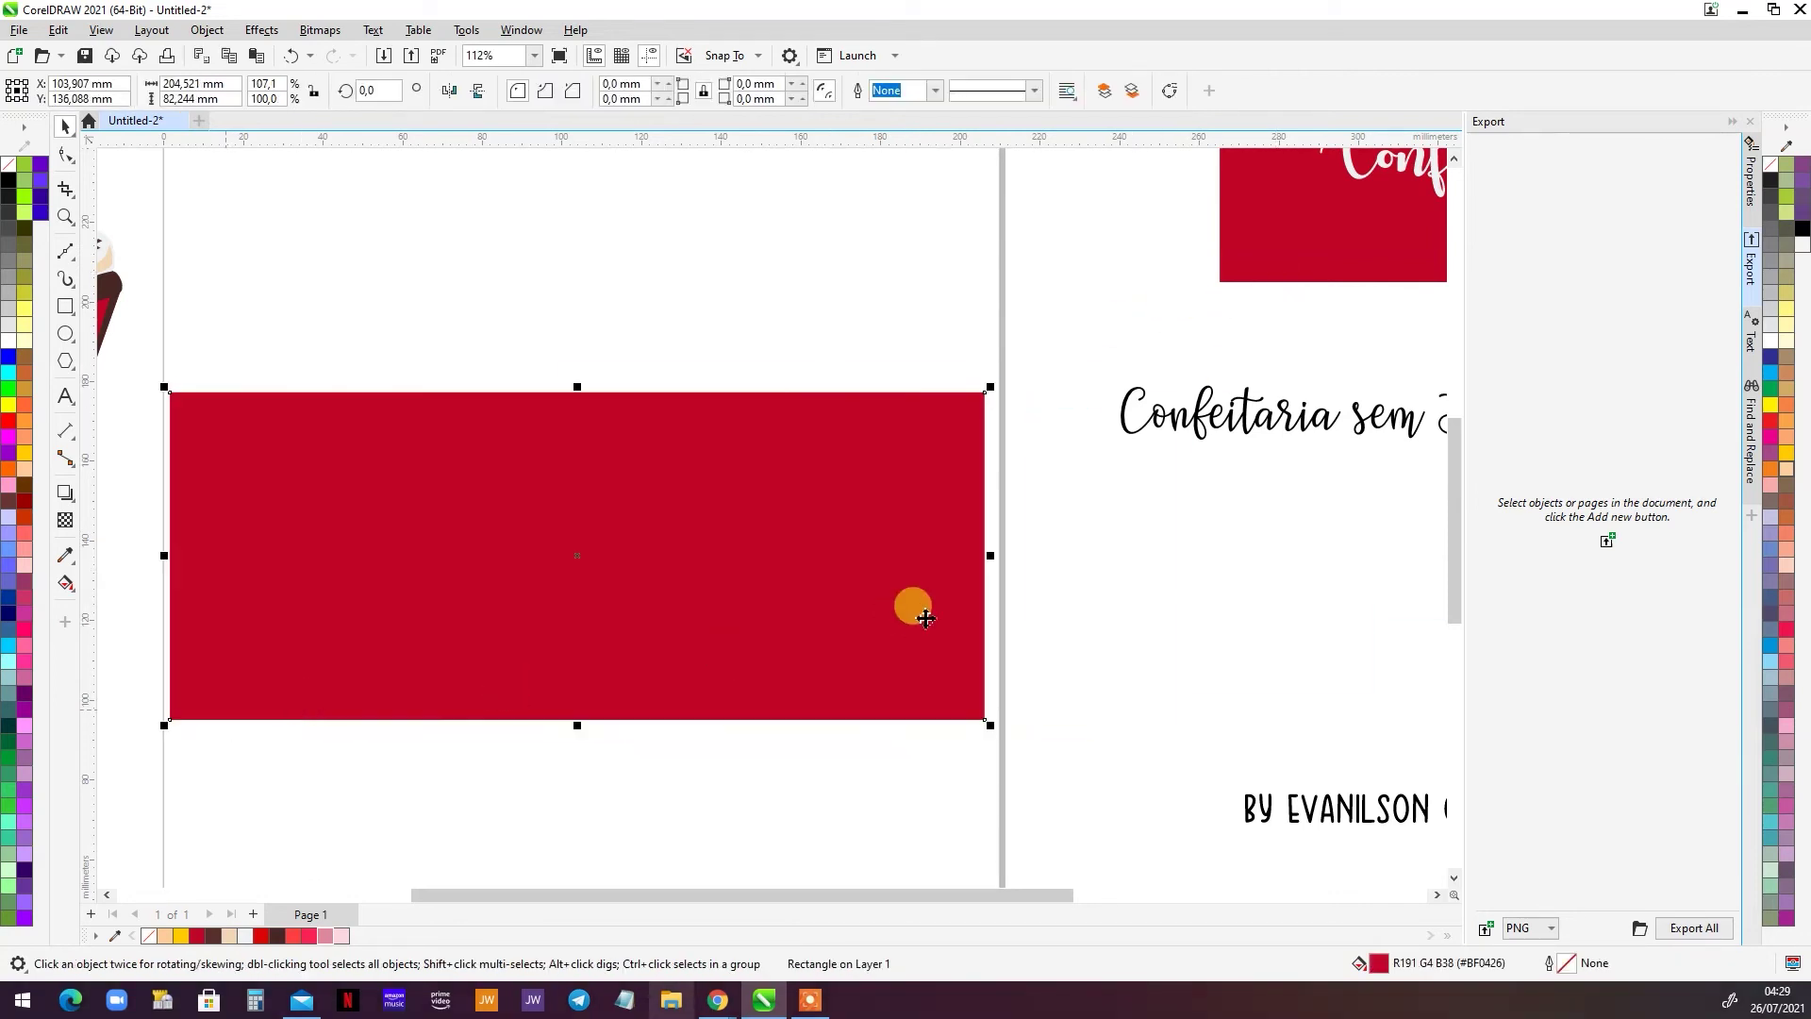
pyautogui.hotkey('shift', 'pagedown')
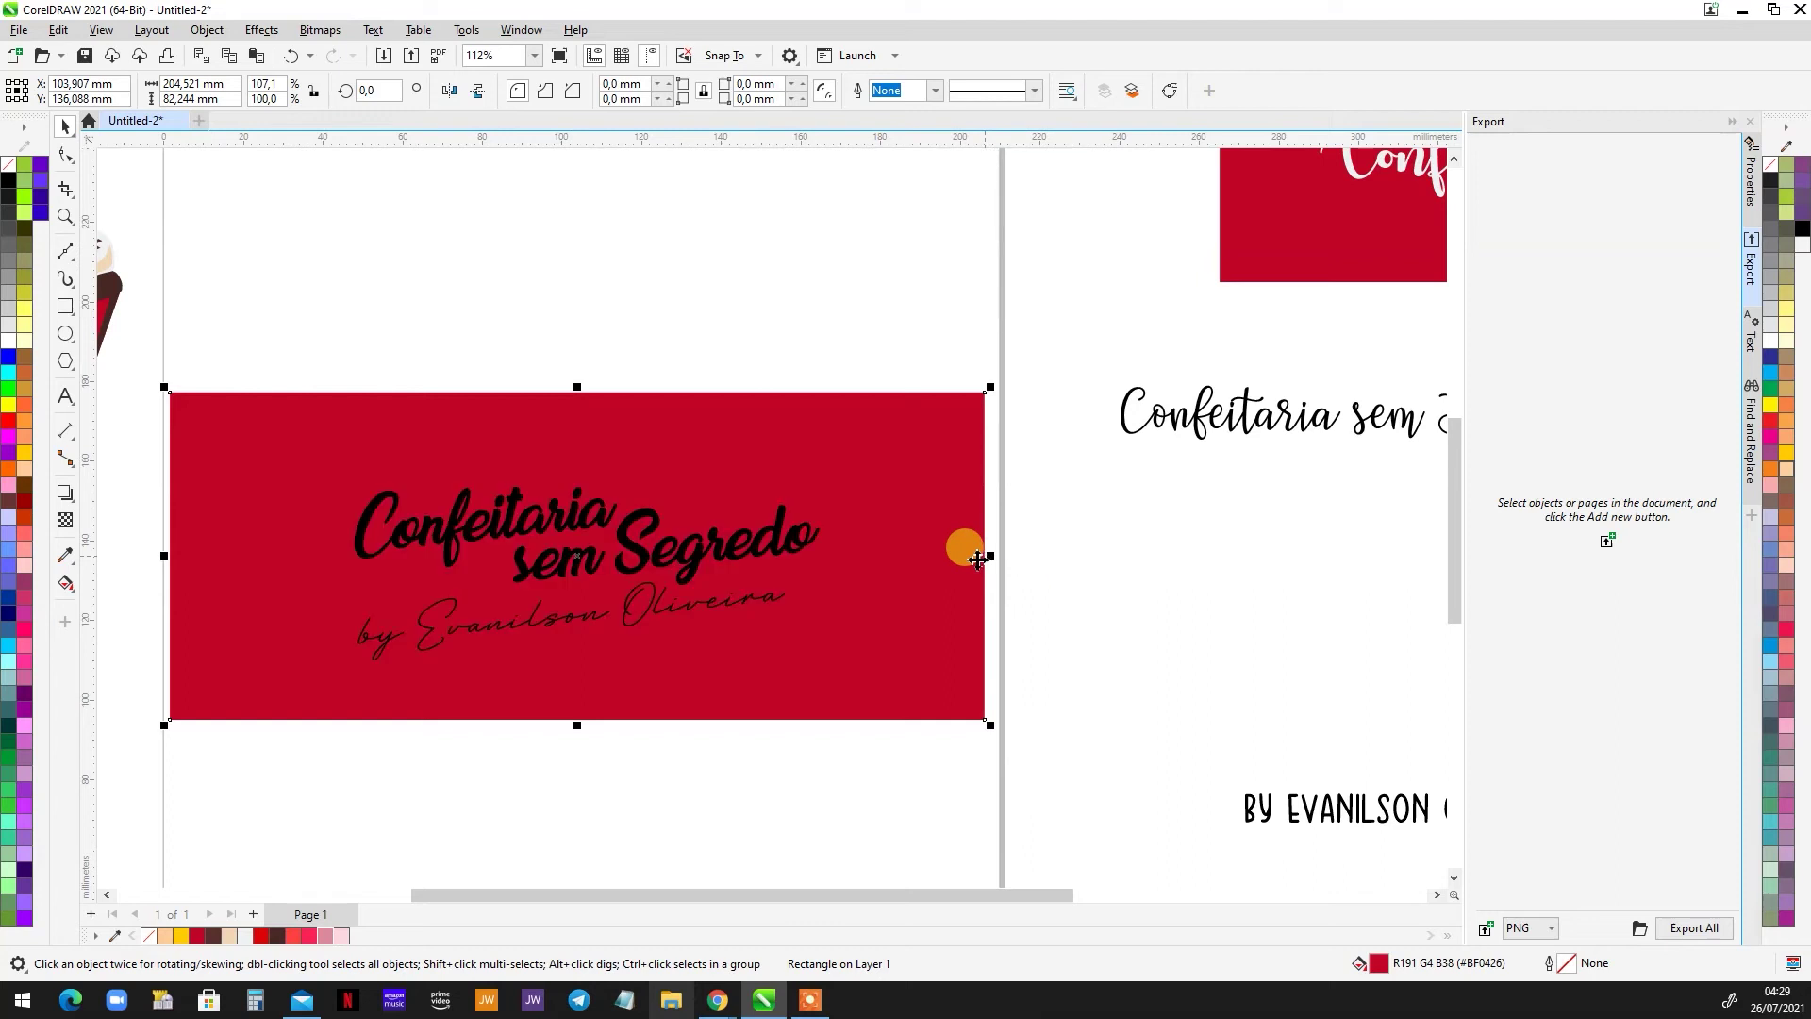
# Step: Make all three logo text objects white
pyautogui.moveTo(250, 247); pyautogui.dragTo(980, 755)
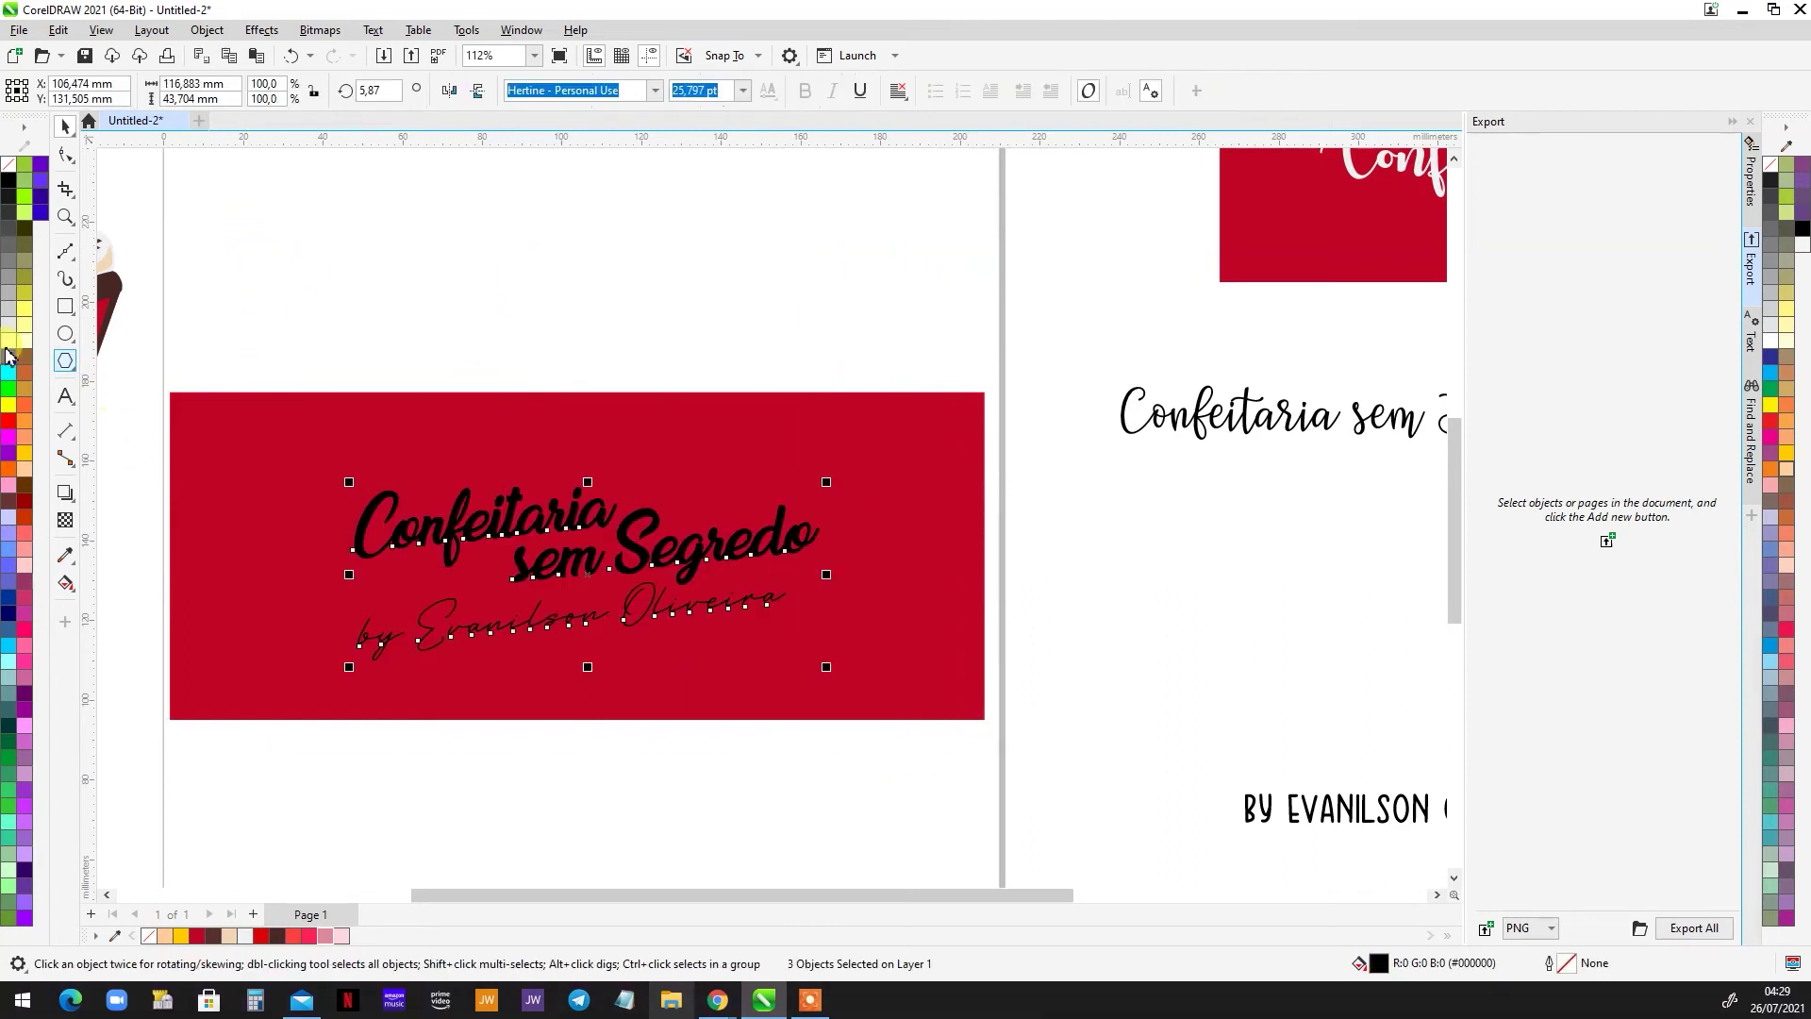
pyautogui.click(9, 353)
pyautogui.scroll(3, 556, 568)
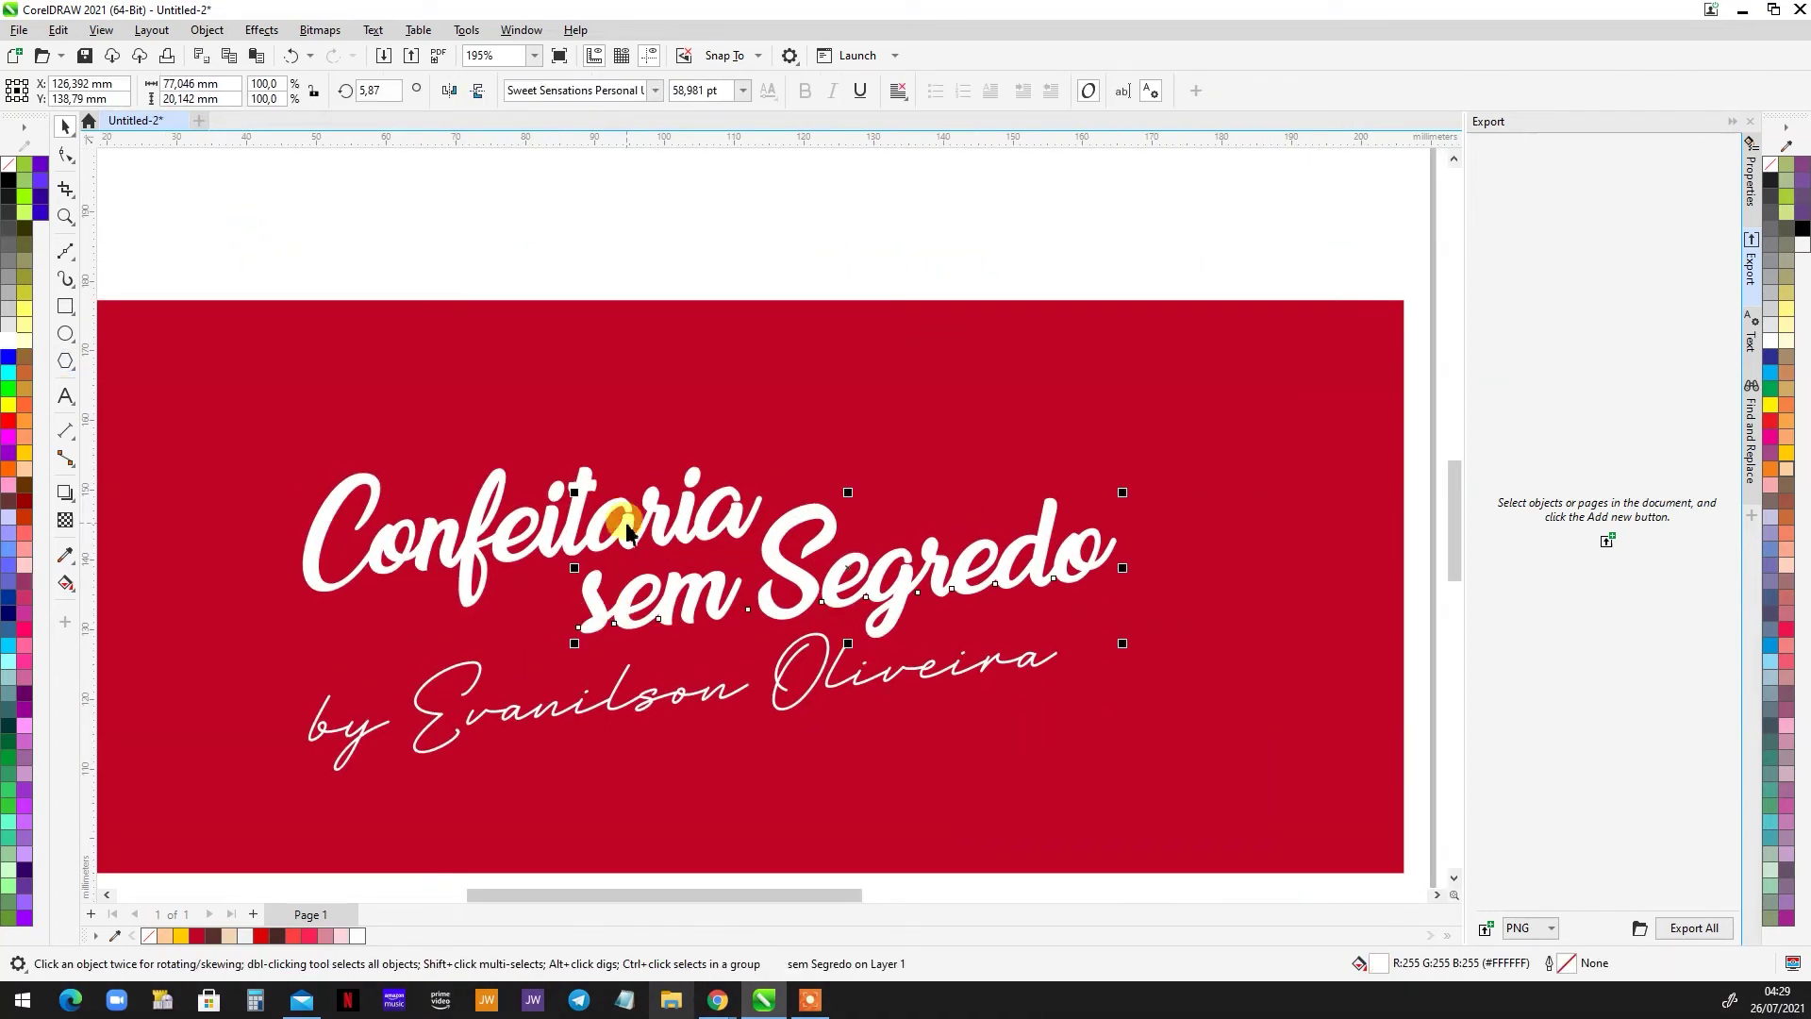
pyautogui.click(1752, 200)
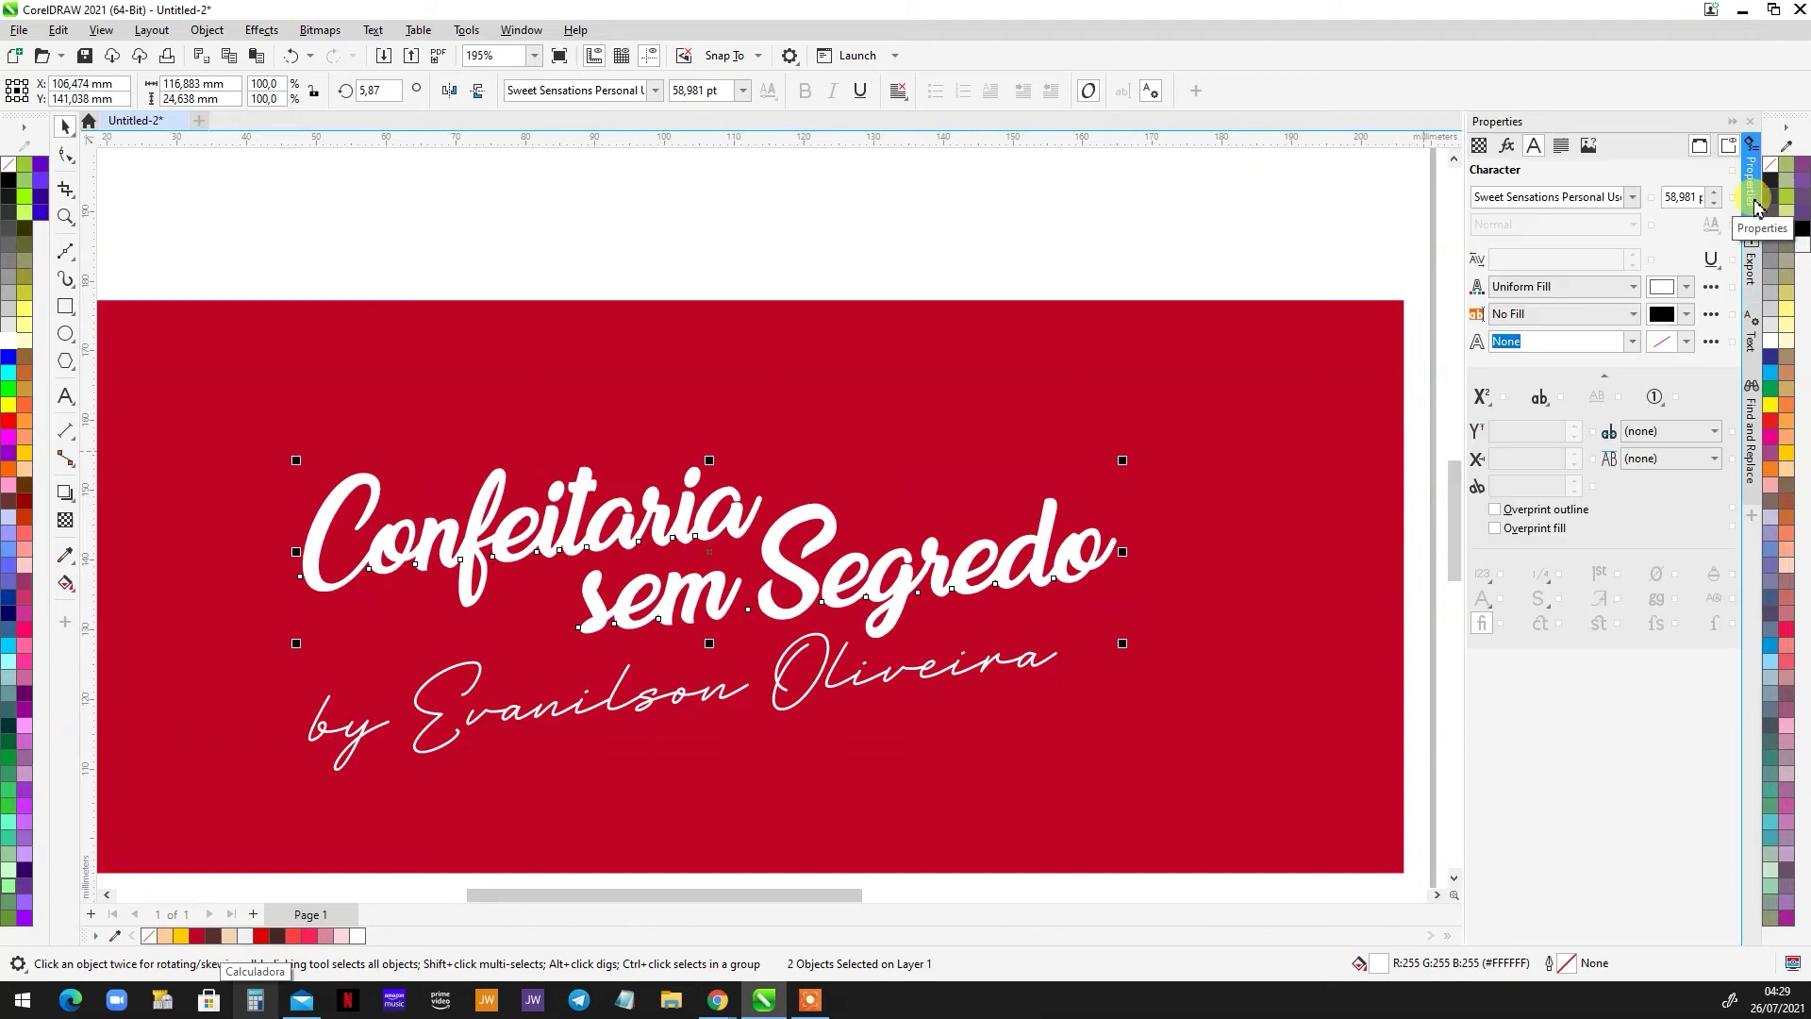
pyautogui.click(1632, 341)
# Step: Give the title a 12 pt white outline and draw freehand loops over the letters' gaps
pyautogui.click(1604, 514)
pyautogui.rightClick(244, 936)
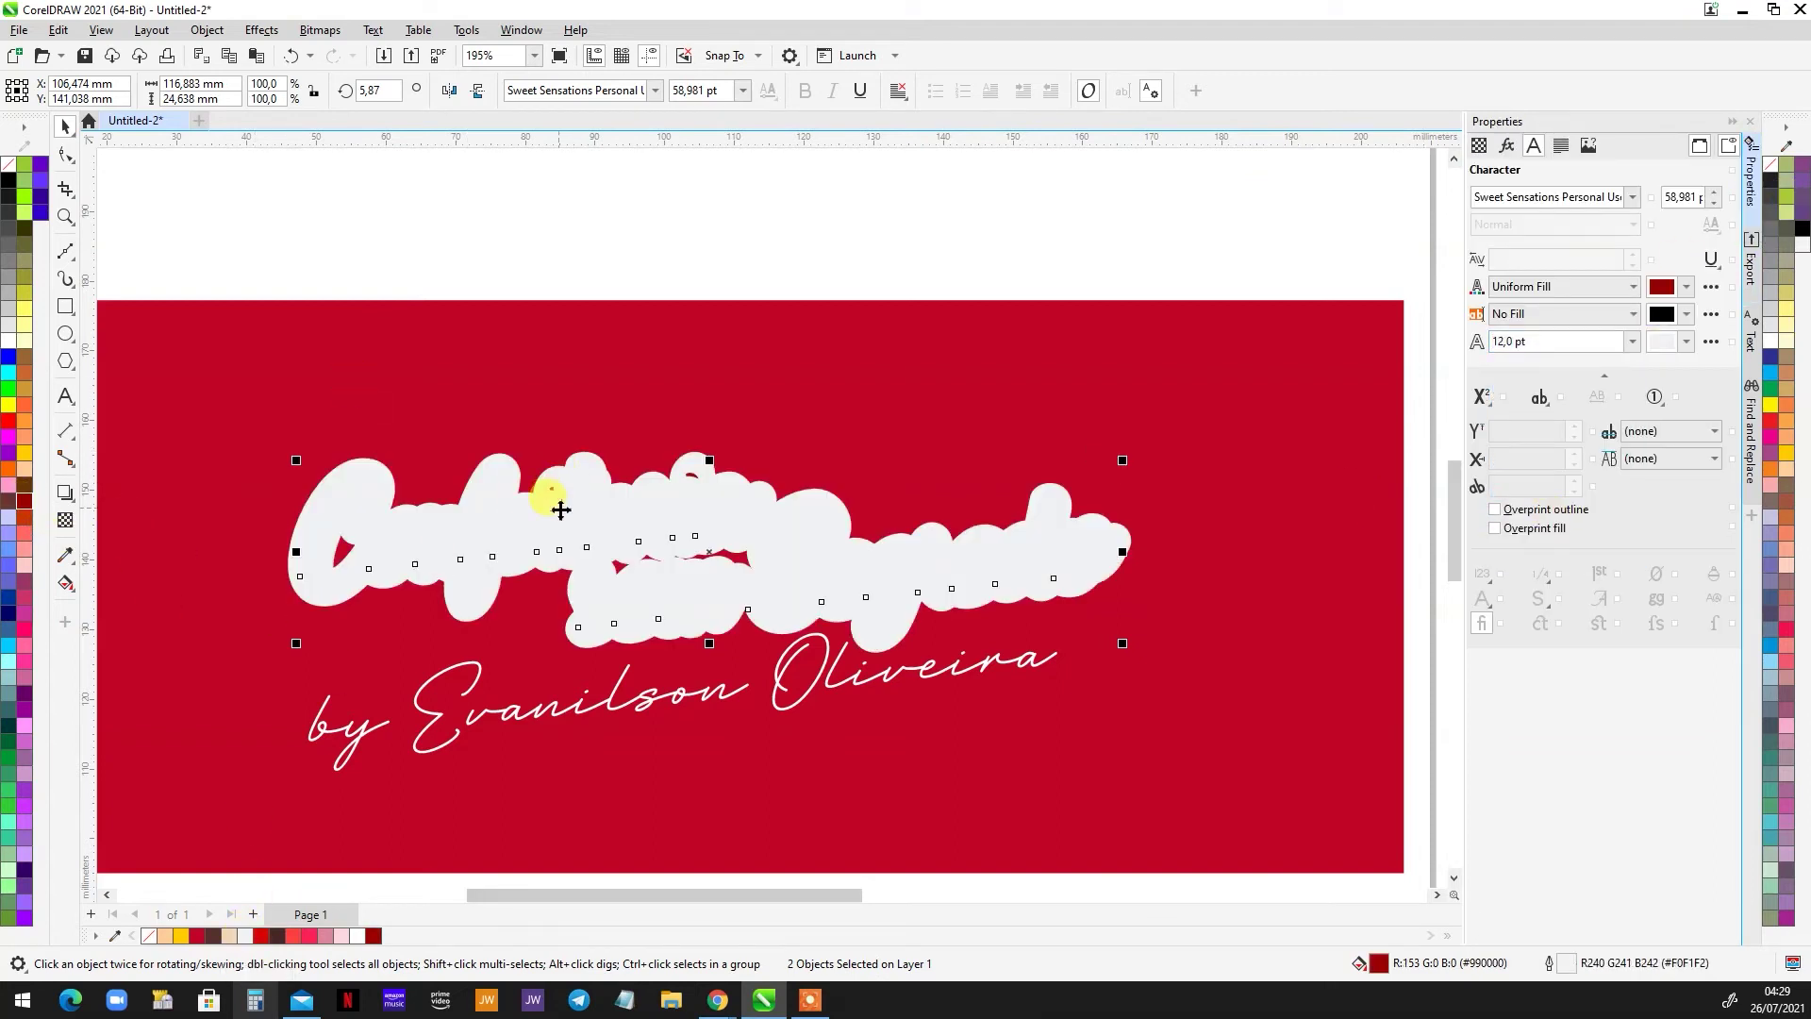
pyautogui.click(66, 251)
pyautogui.click(74, 258)
pyautogui.click(108, 251)
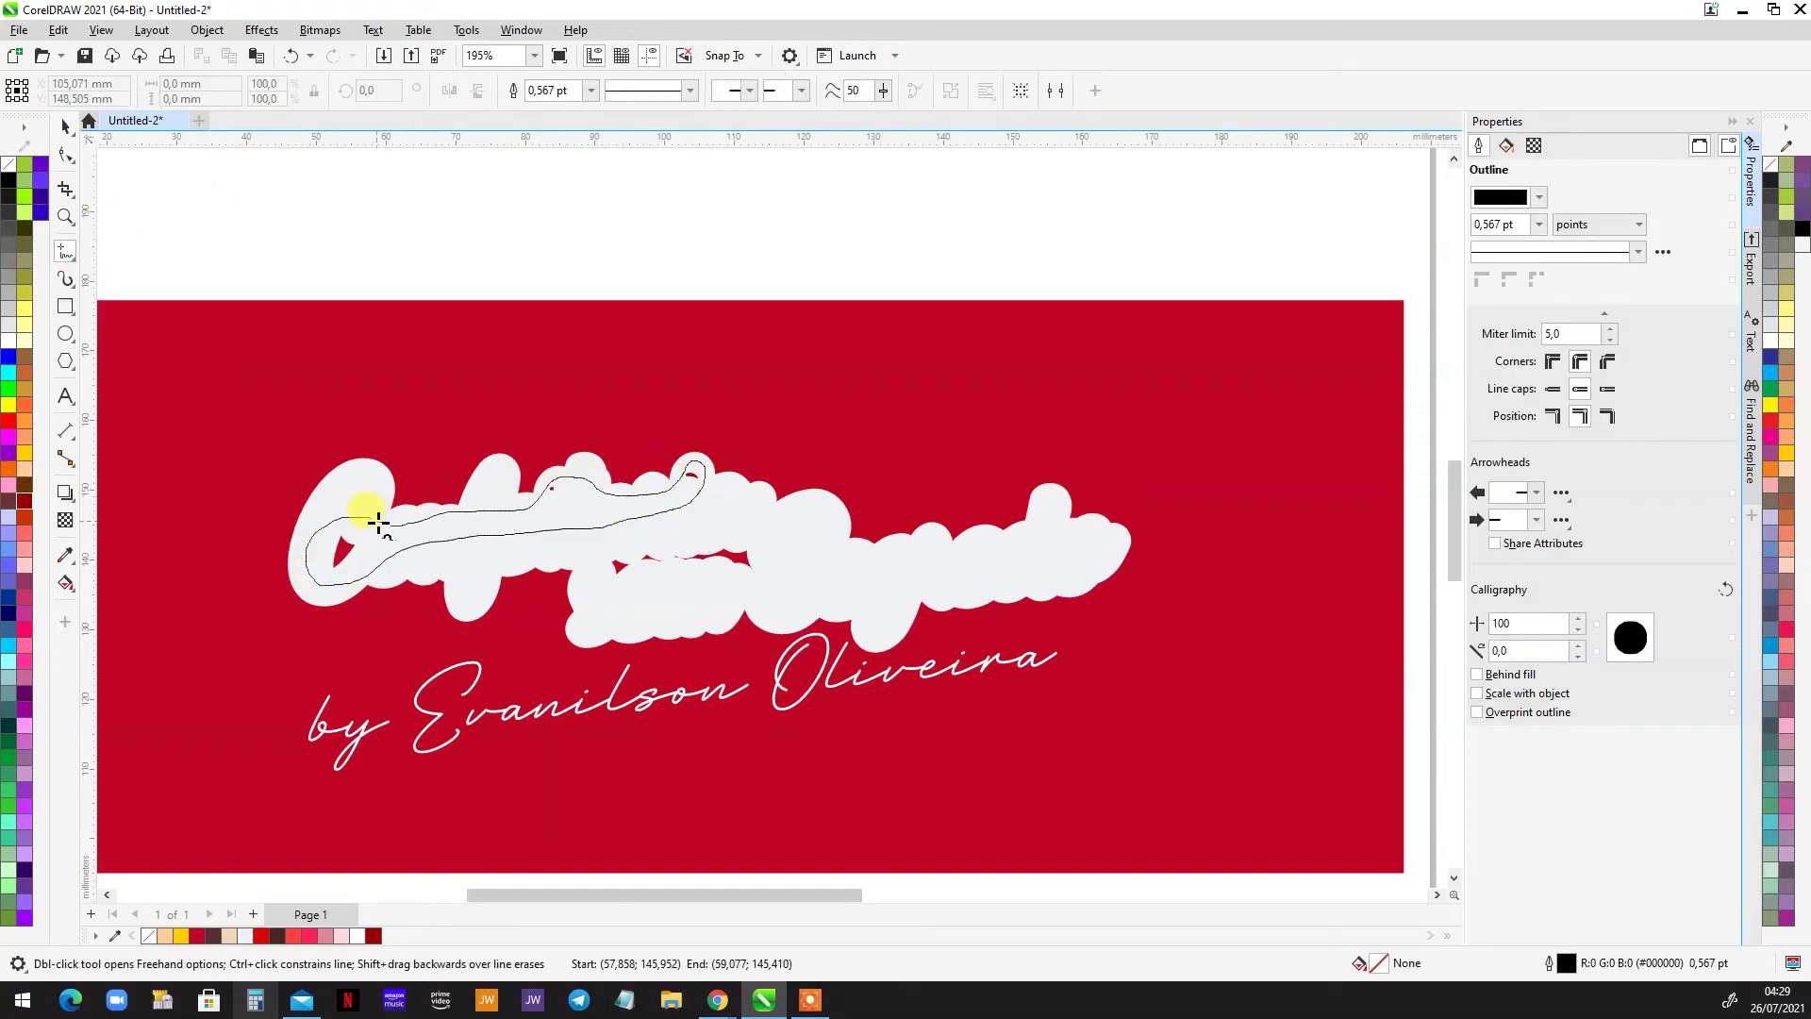
pyautogui.moveTo(781, 542)
pyautogui.mouseDown()
pyautogui.moveTo(599, 549)
pyautogui.moveTo(750, 595)
pyautogui.moveTo(754, 536)
pyautogui.mouseUp()
pyautogui.click(68, 155)
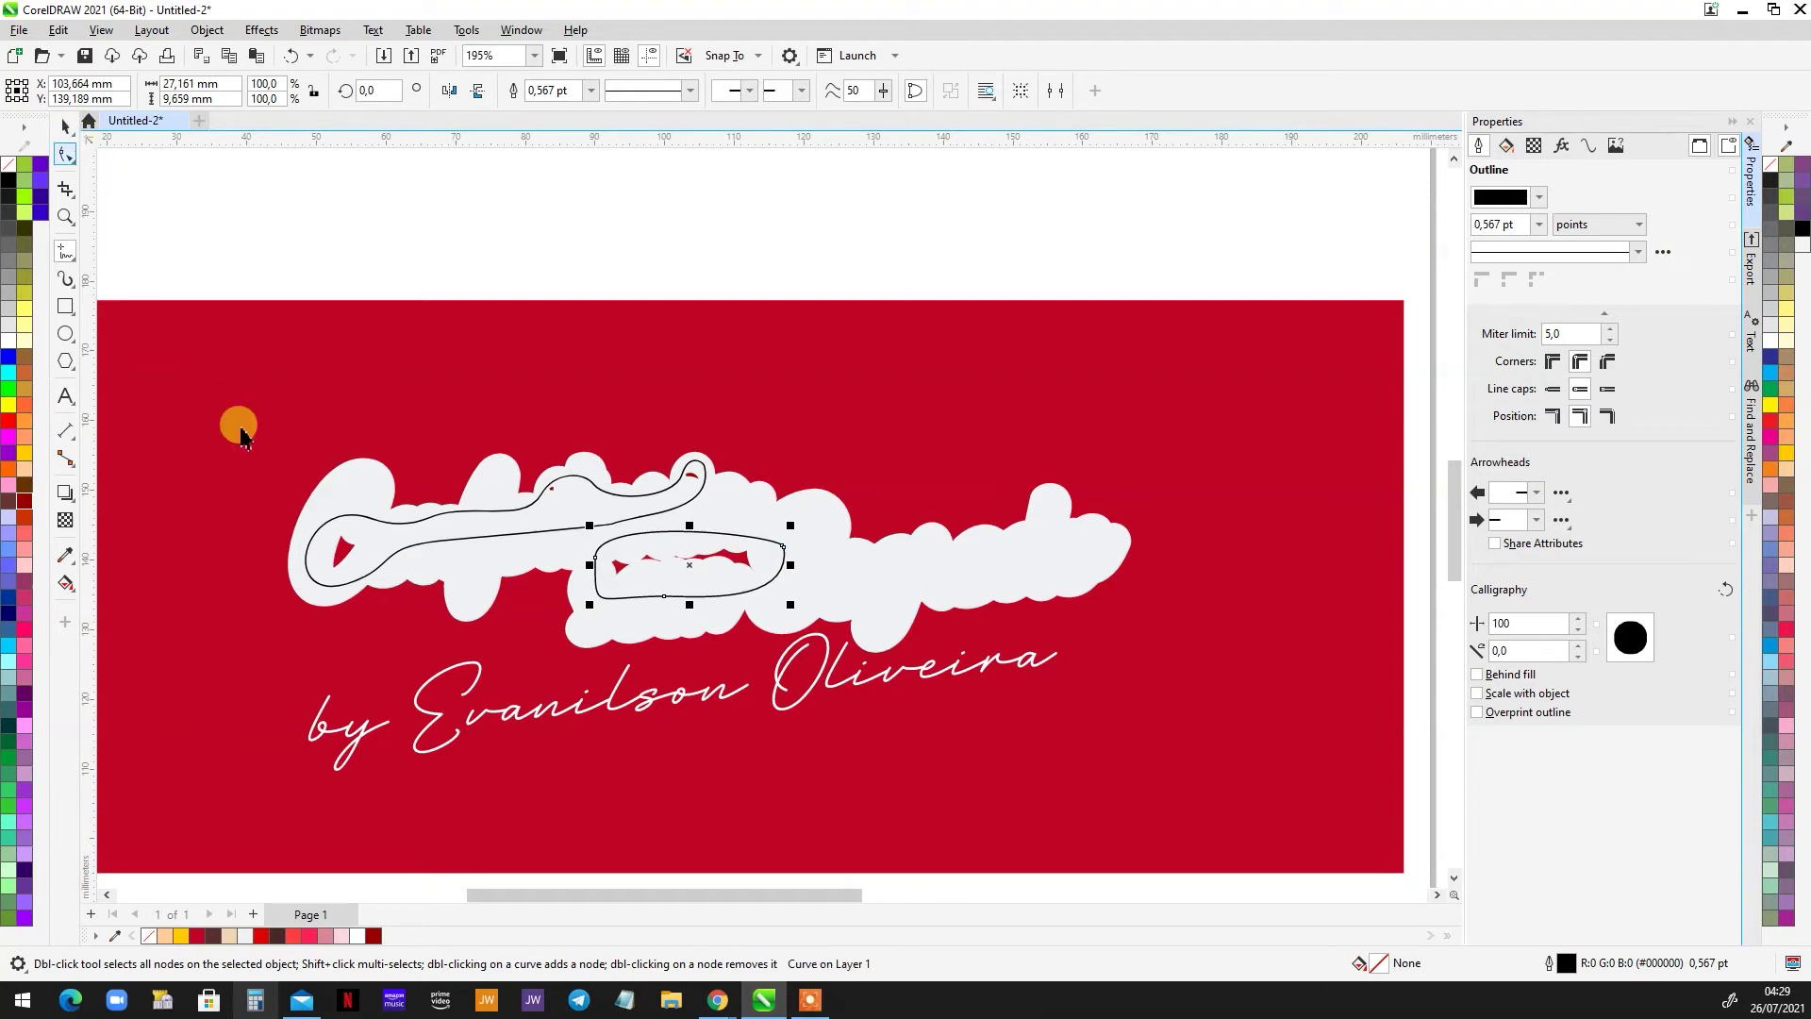
pyautogui.press('space')
pyautogui.hotkey('ctrl', 'a')
# Step: Edit the nodes of the freehand curve over the title
pyautogui.click(594, 506)
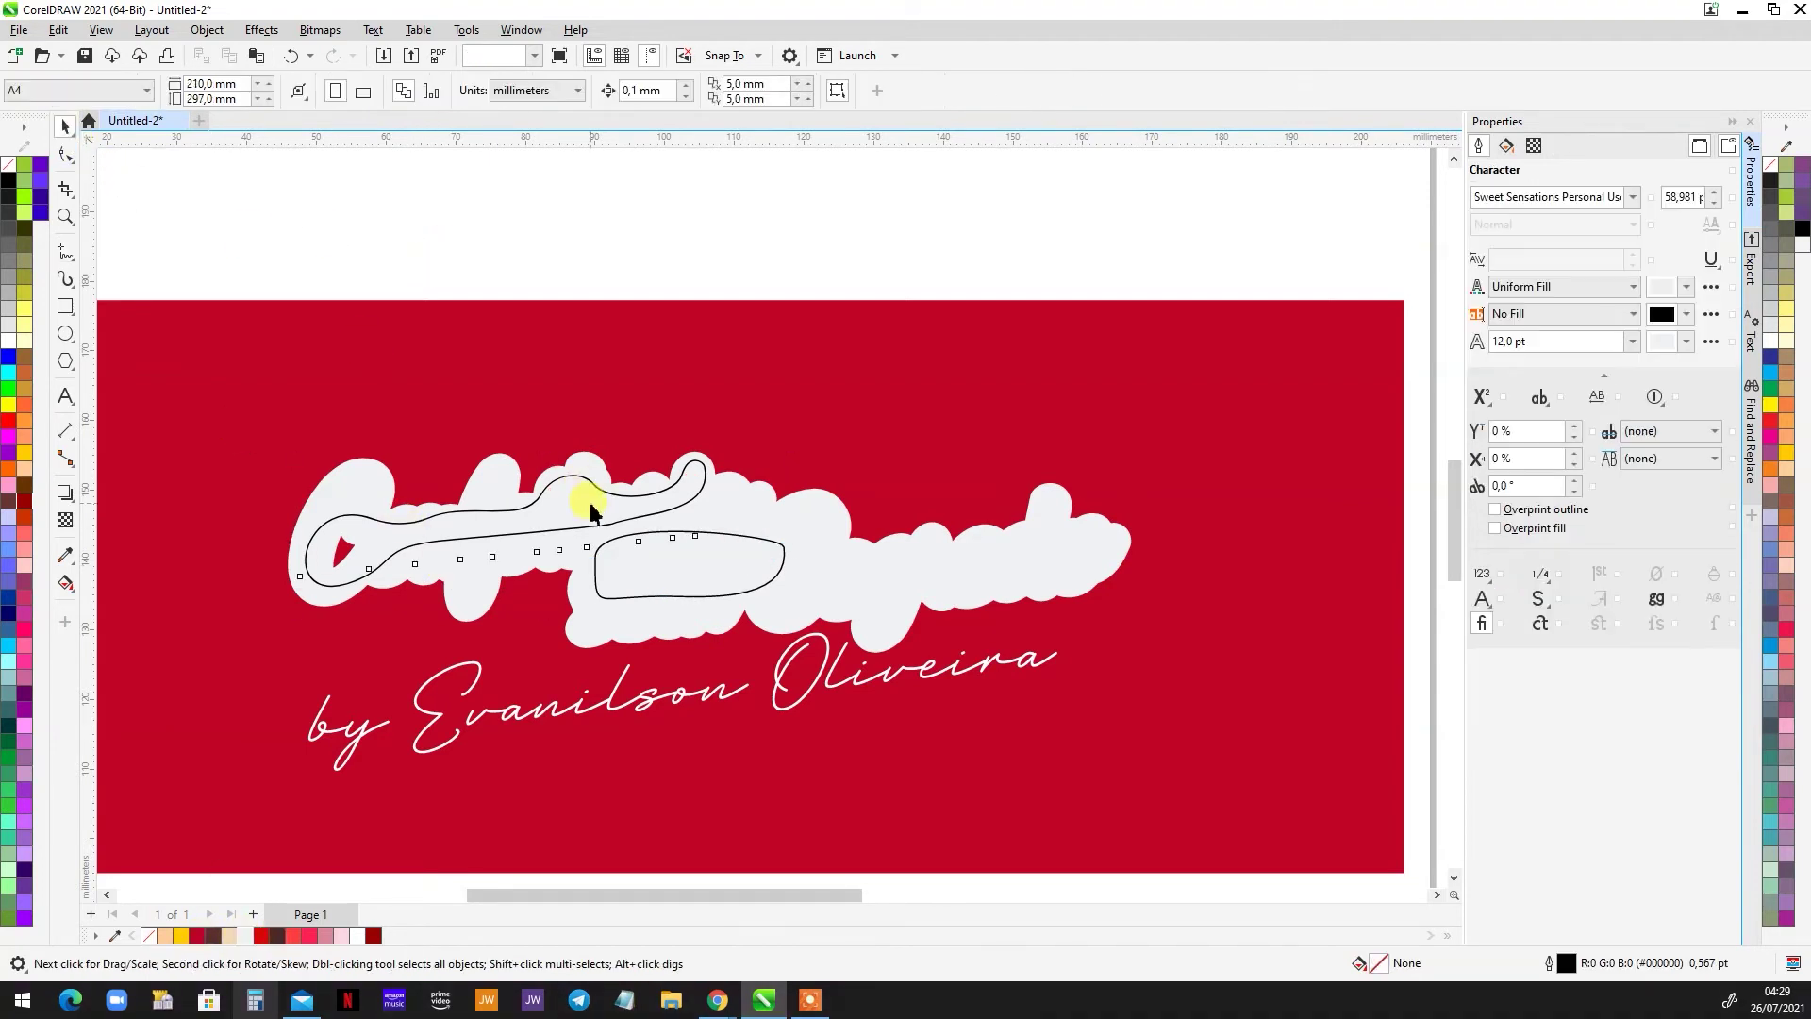
pyautogui.doubleClick(585, 517)
pyautogui.scroll(6, 647, 473)
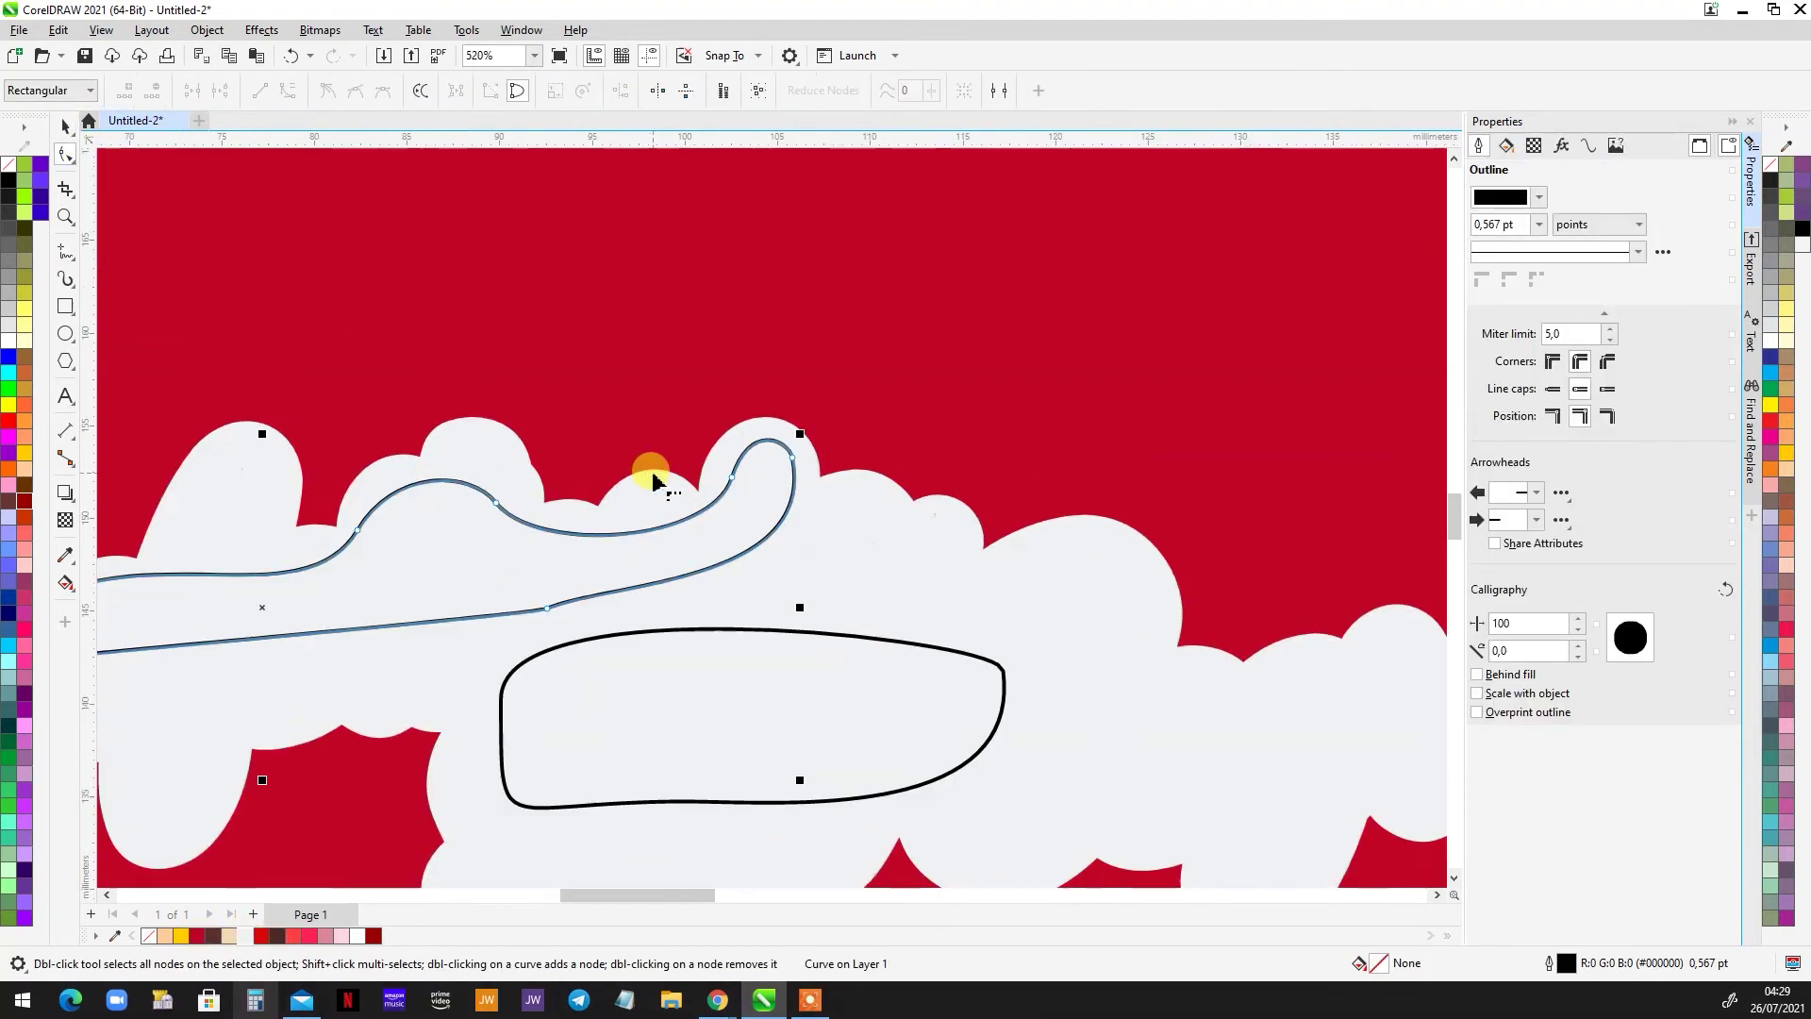
pyautogui.scroll(-5, 862, 481)
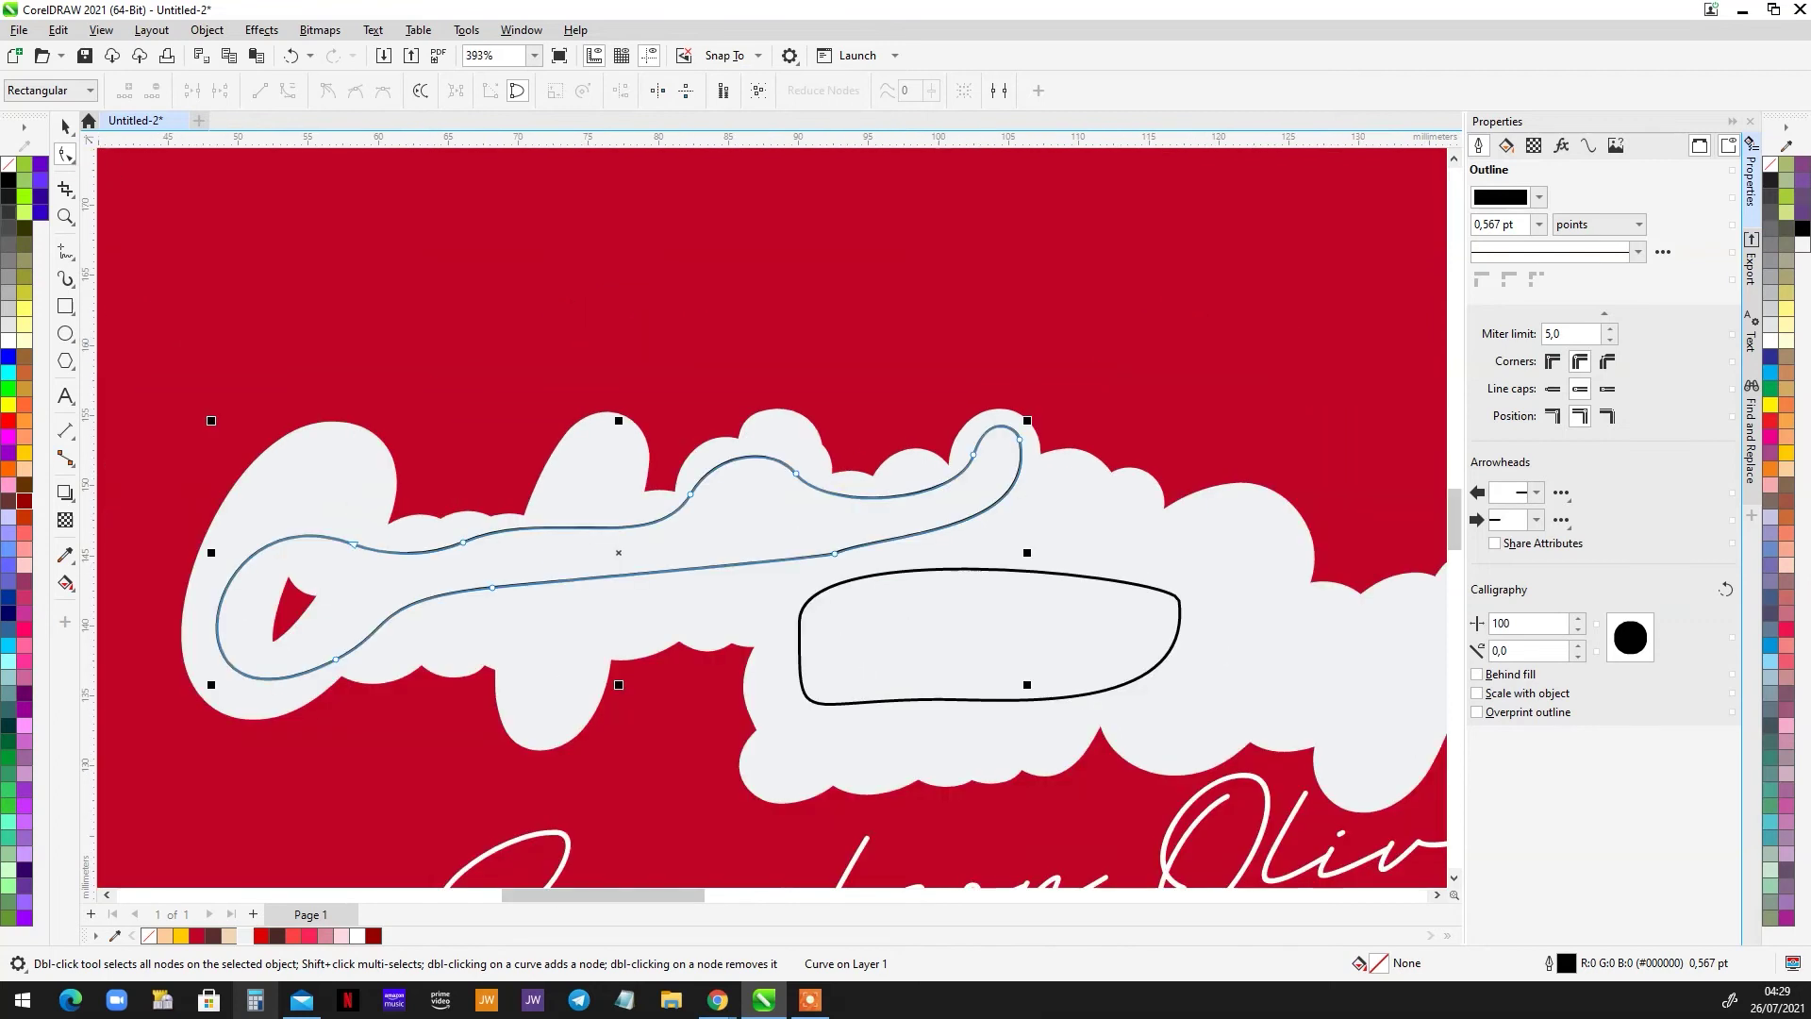
pyautogui.scroll(-7, 387, 498)
pyautogui.press('space')
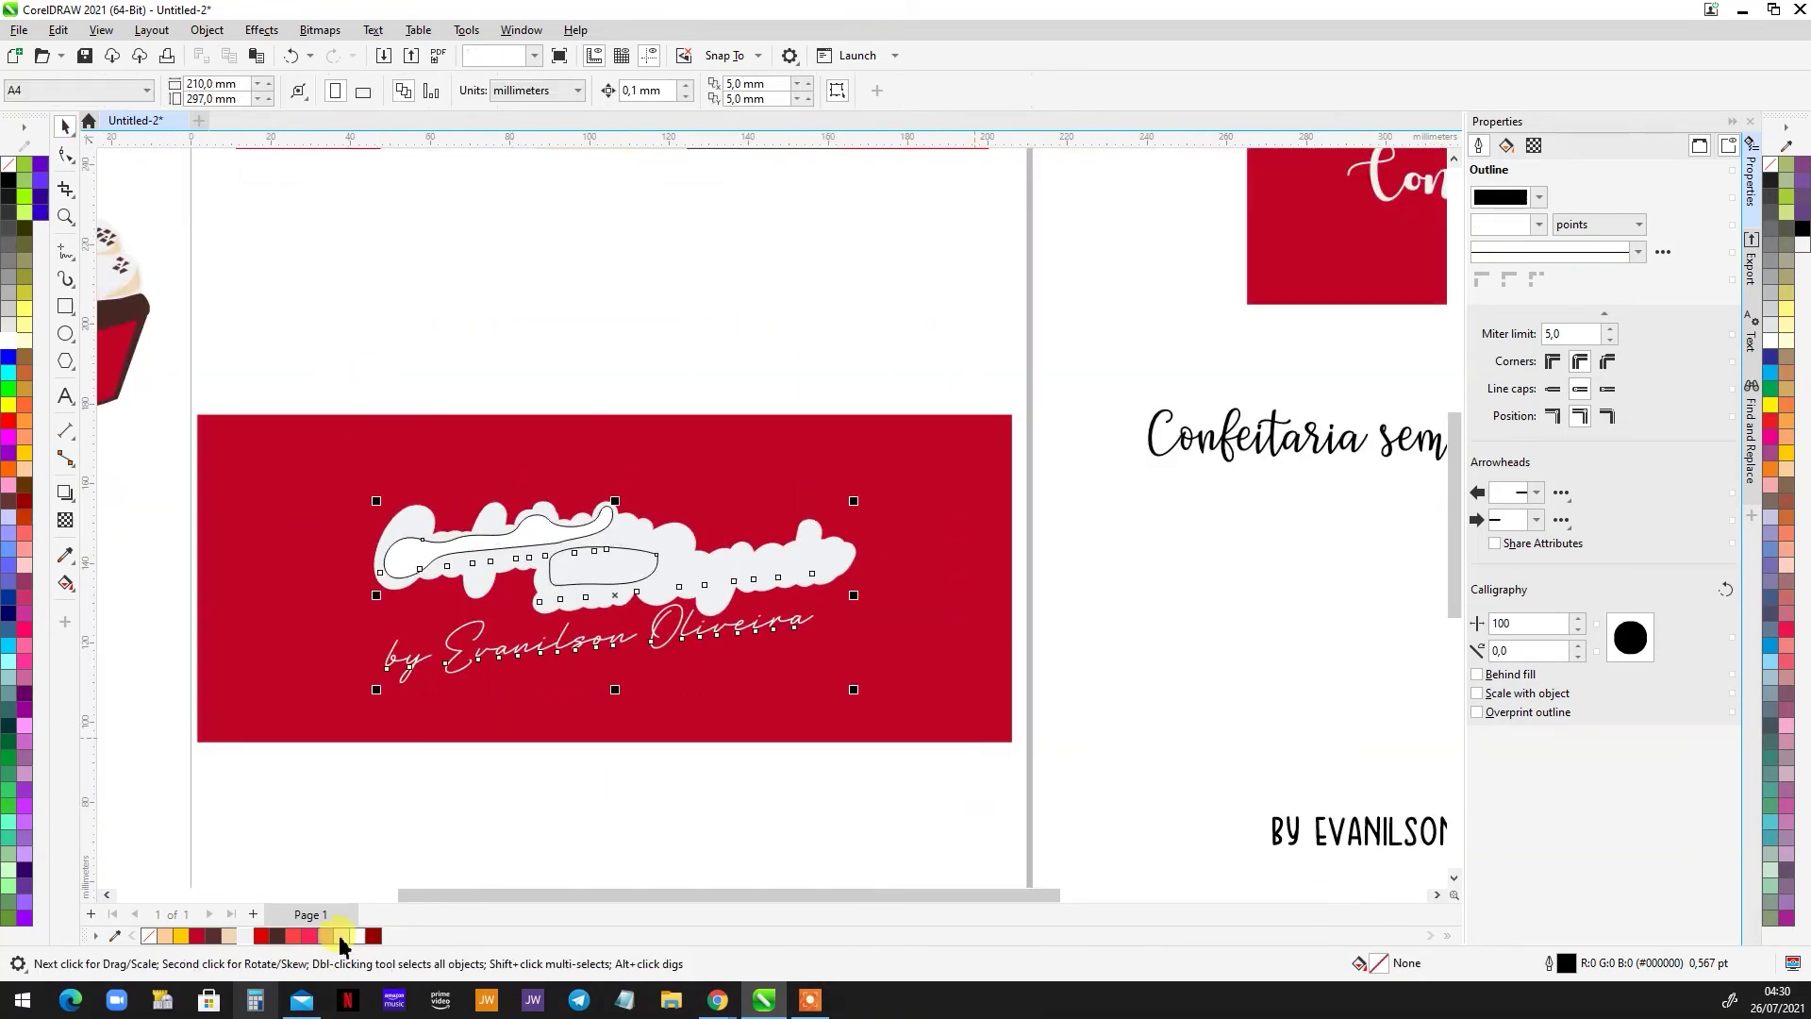
pyautogui.scroll(3, 479, 754)
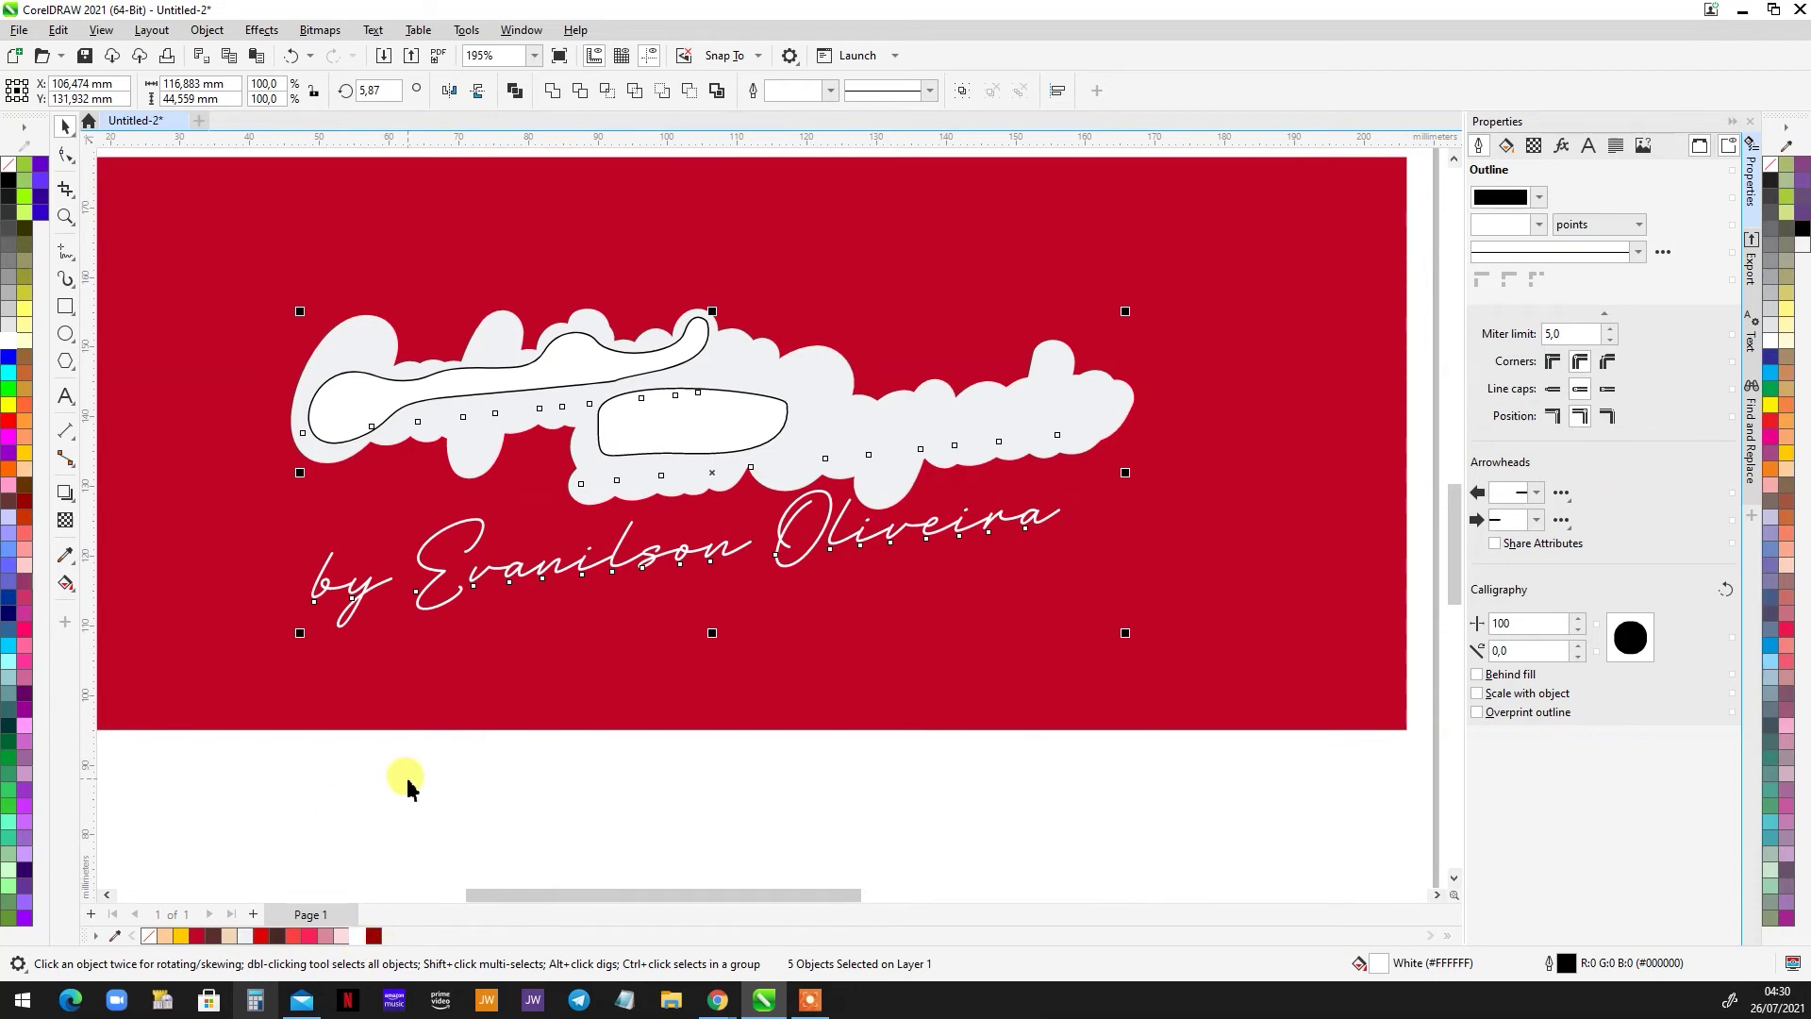
# Step: Remove the outline from the two freehand loops filling the gaps
pyautogui.click(479, 630)
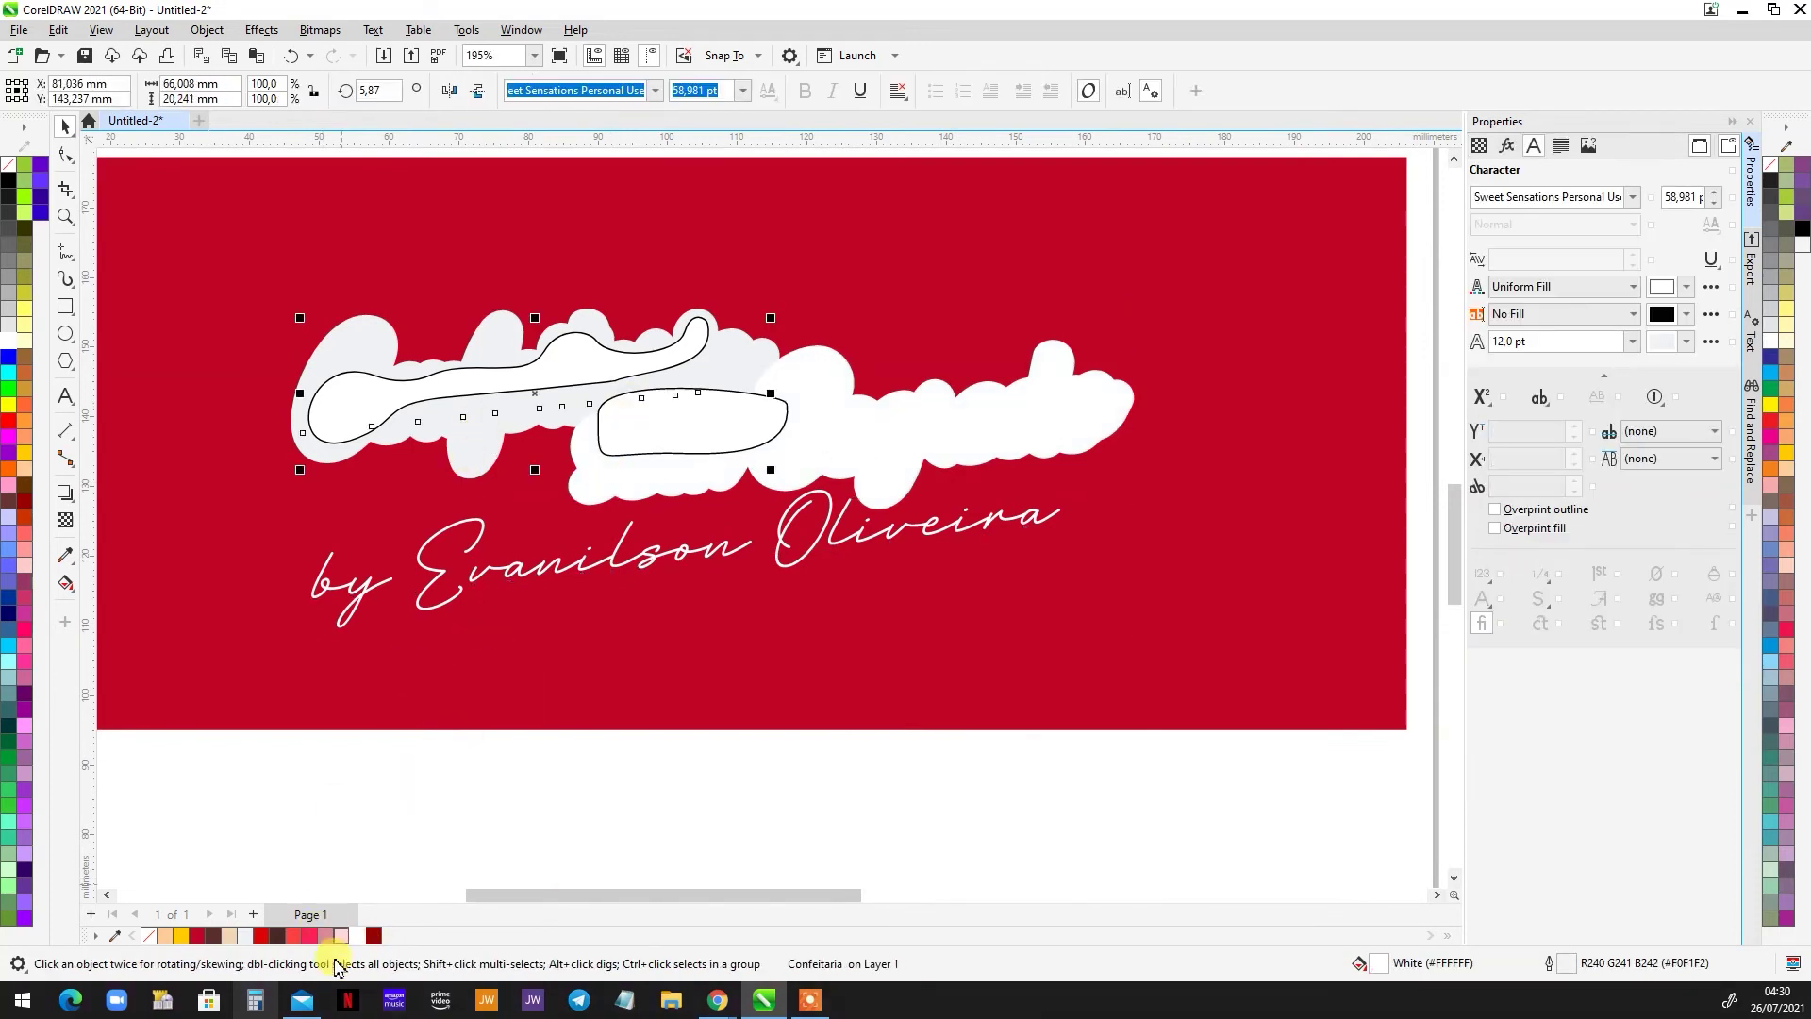
pyautogui.click(634, 424)
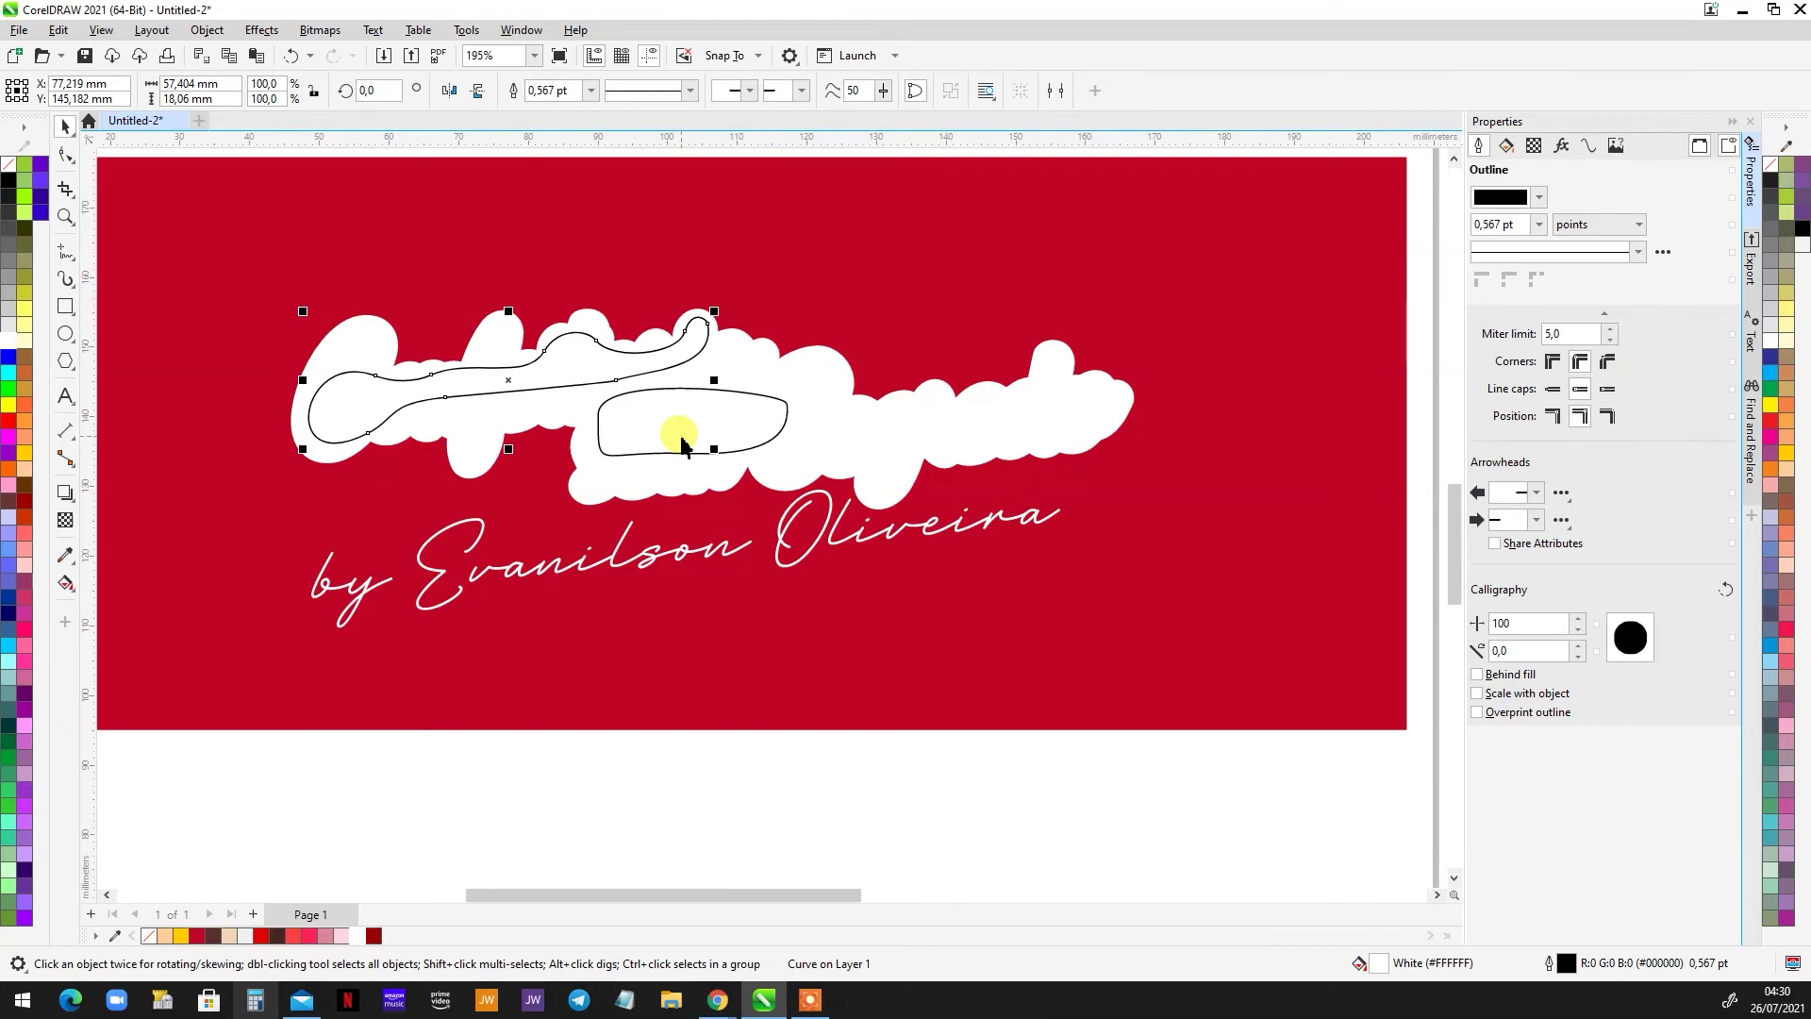
pyautogui.keyDown('shift'); pyautogui.click(681, 443); pyautogui.keyUp('shift')
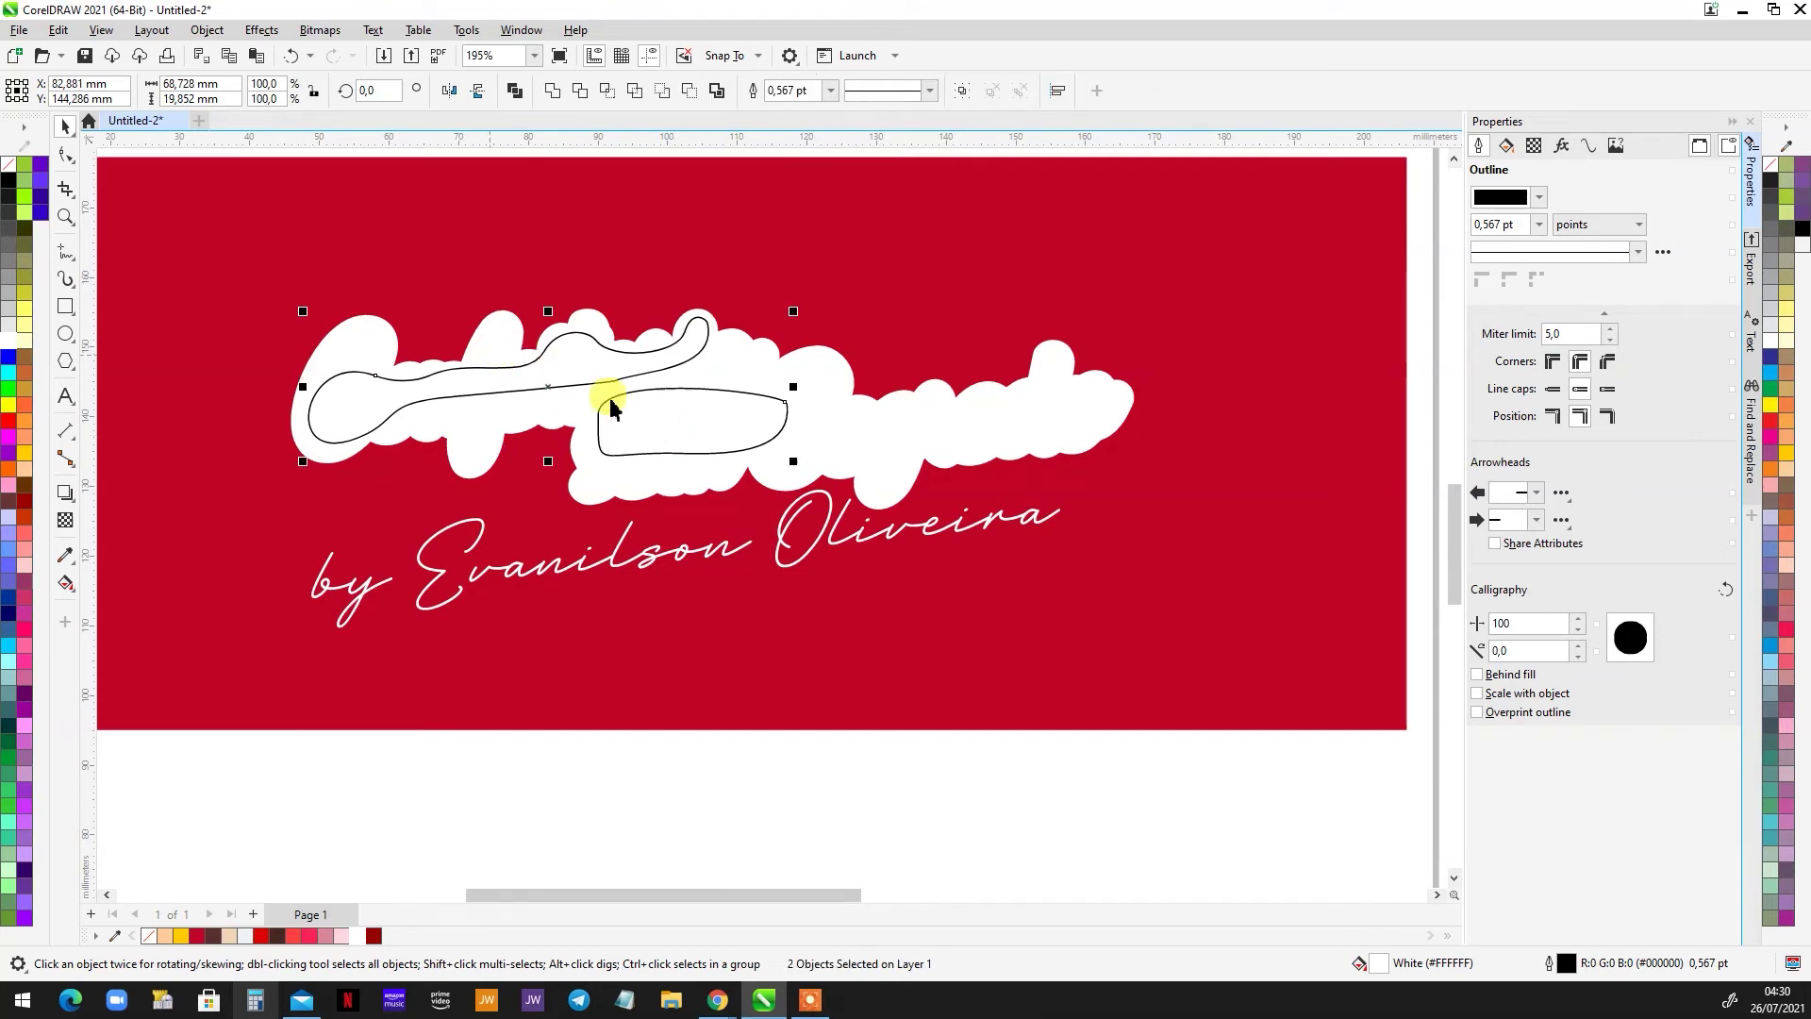
pyautogui.moveTo(629, 467); pyautogui.dragTo(618, 769)
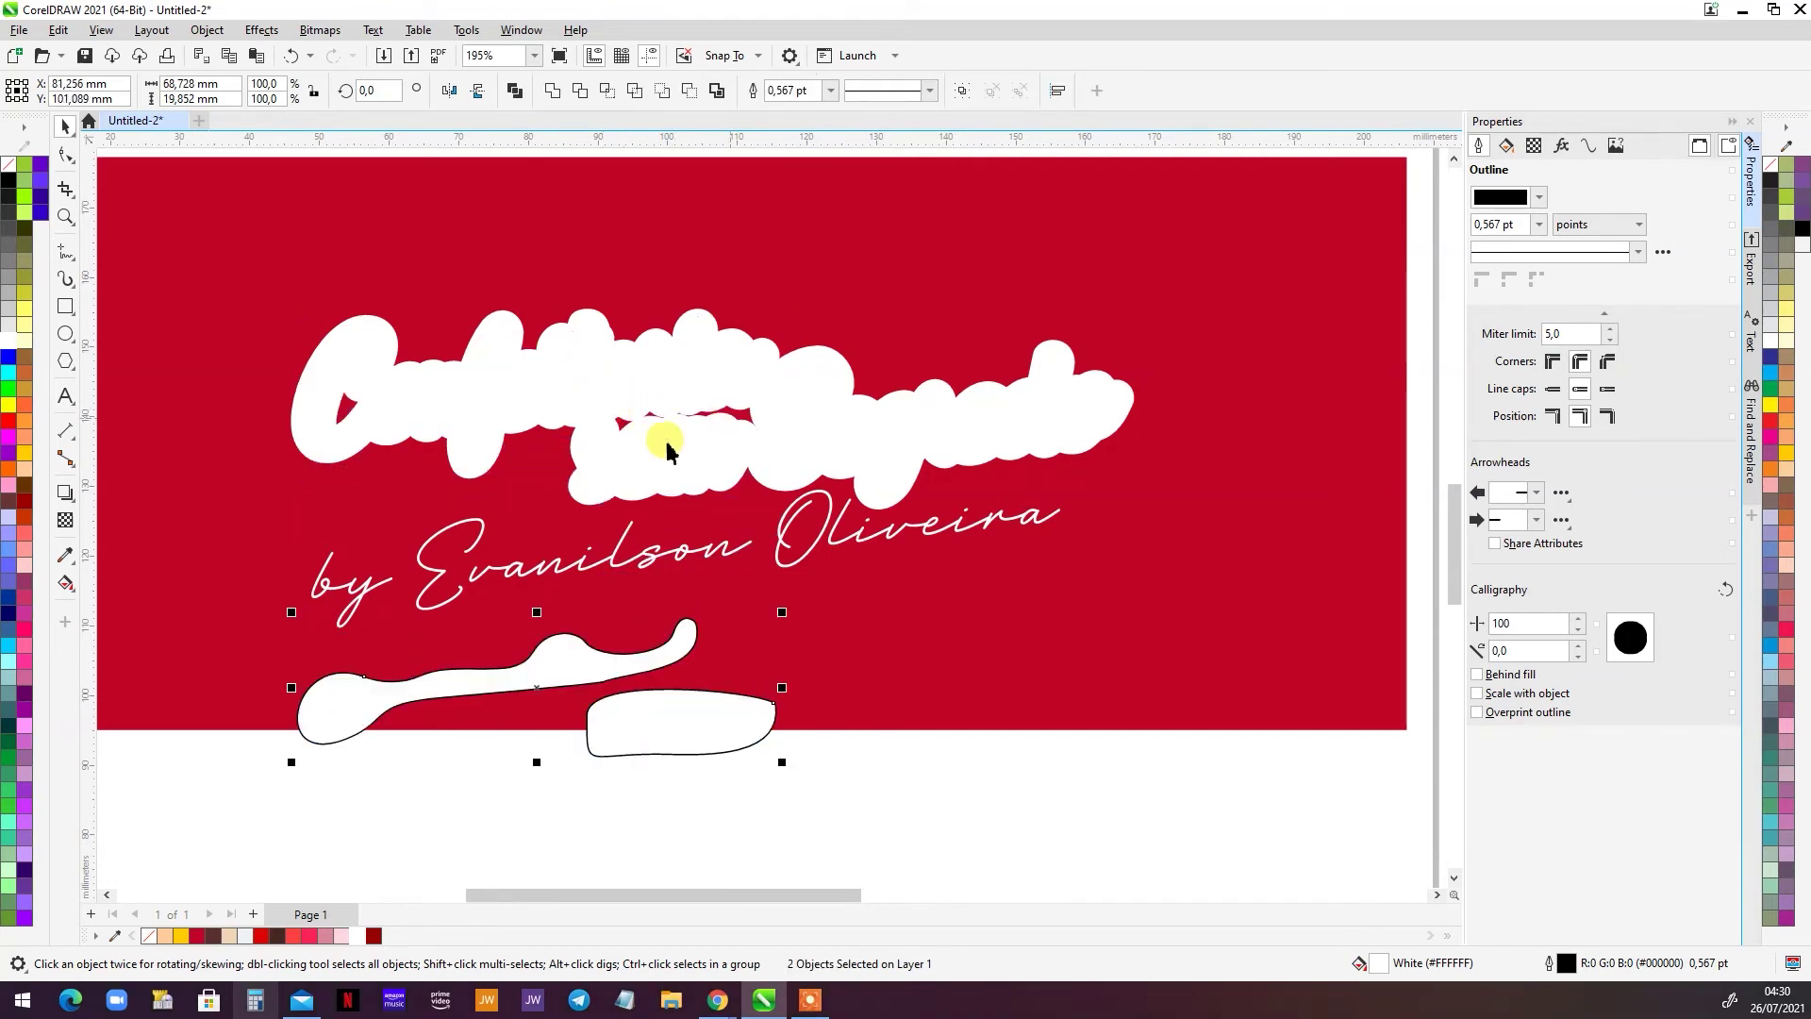
pyautogui.hotkey('ctrl', 'z')
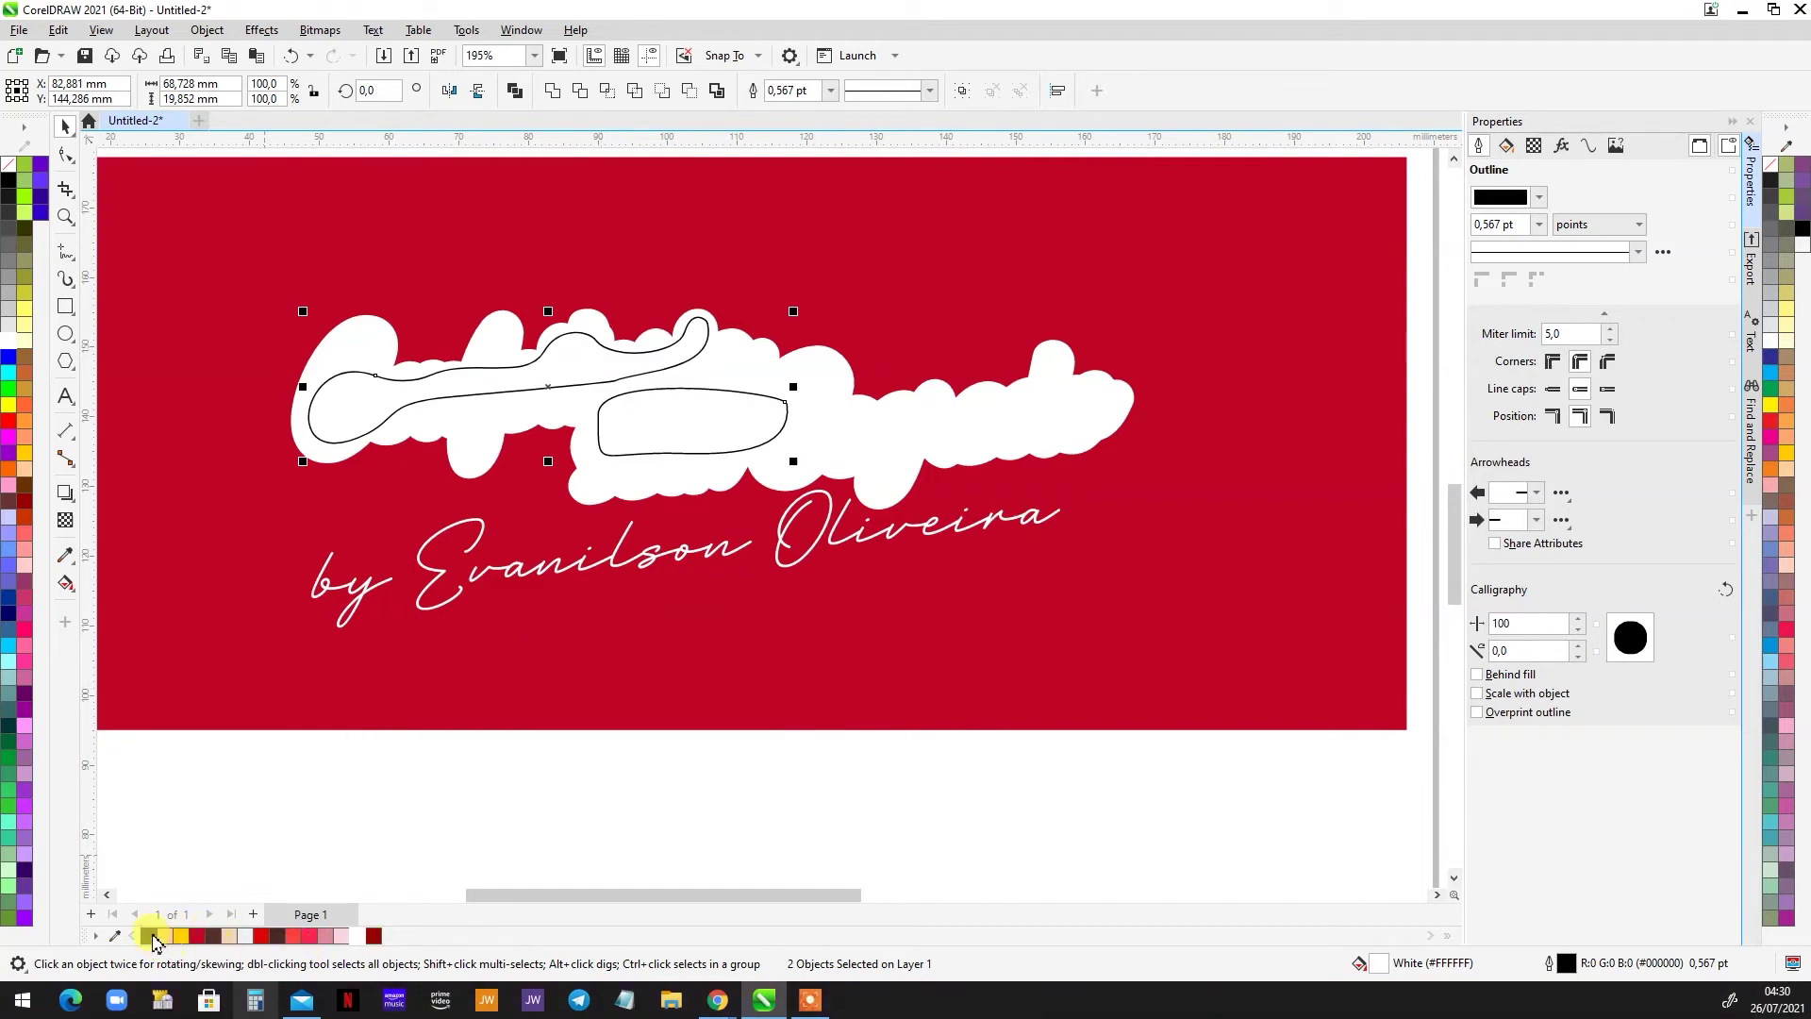
pyautogui.rightClick(148, 935)
pyautogui.click(418, 802)
# Step: Bring the dark red title in front of the white sticker border
pyautogui.scroll(-1, 626, 796)
pyautogui.scroll(1, 586, 525)
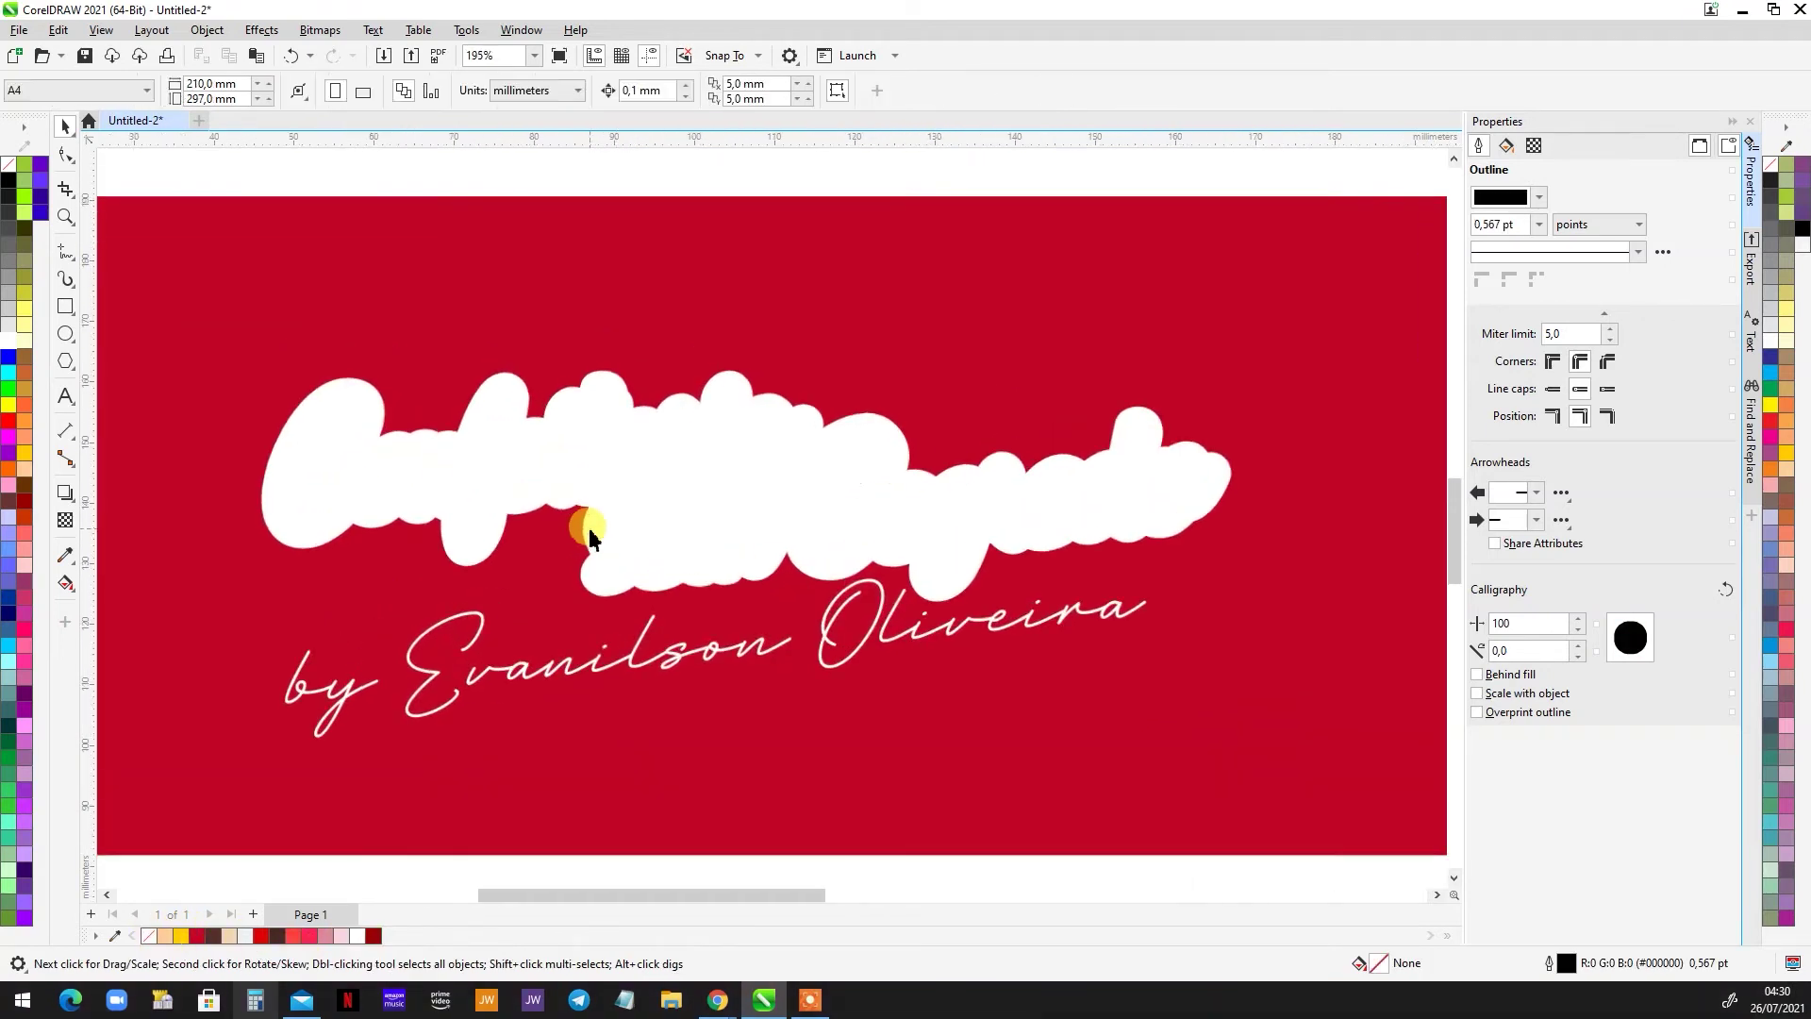
pyautogui.scroll(-1, 577, 503)
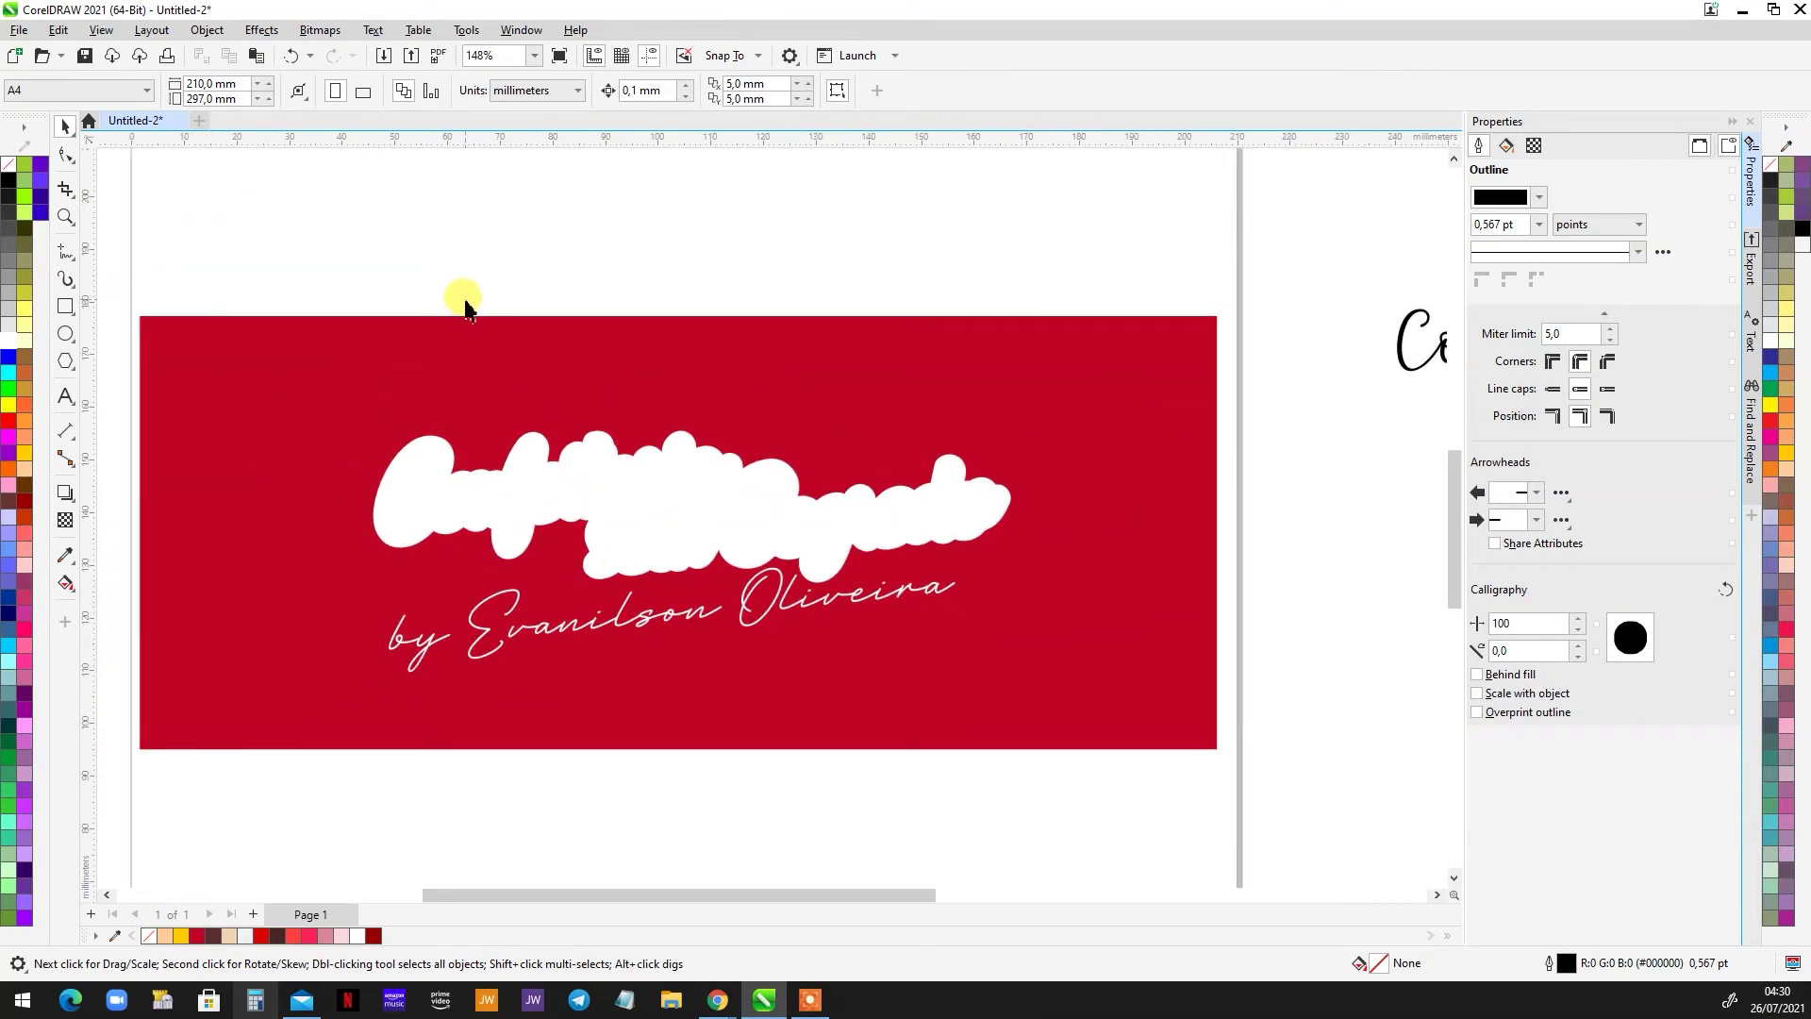
pyautogui.press('Tab')
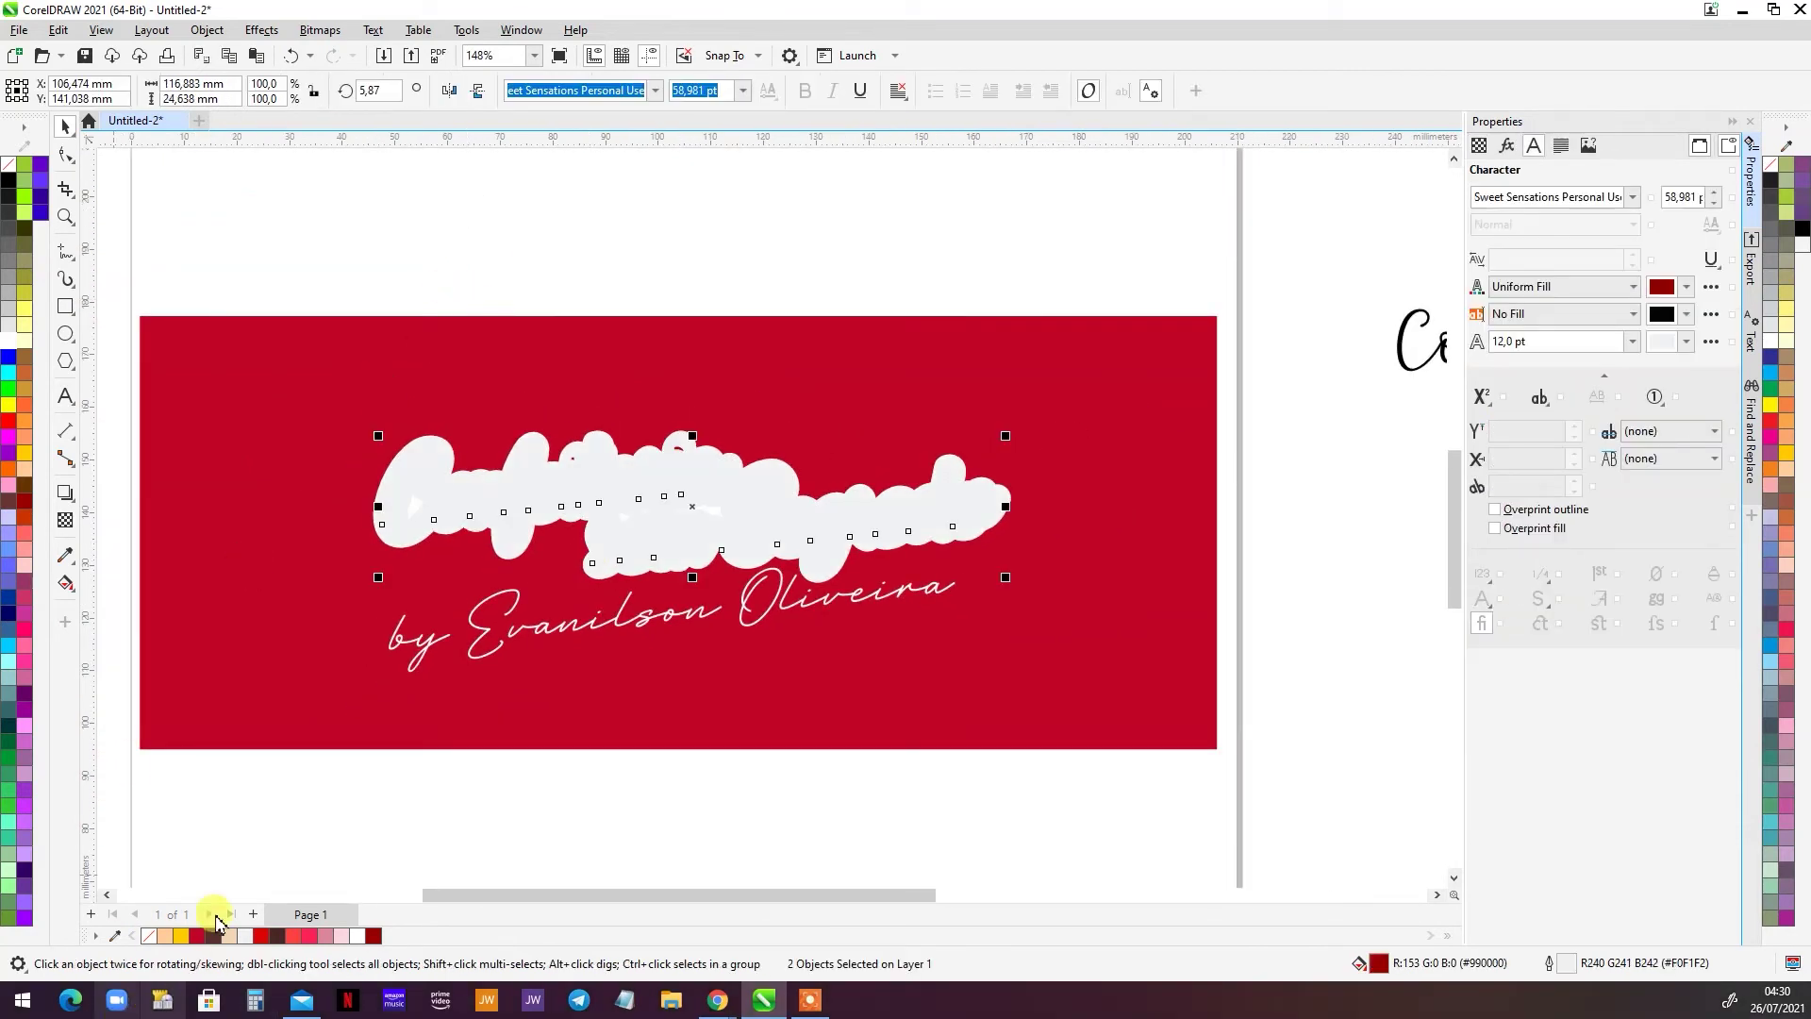
pyautogui.hotkey('shift', 'pageup')
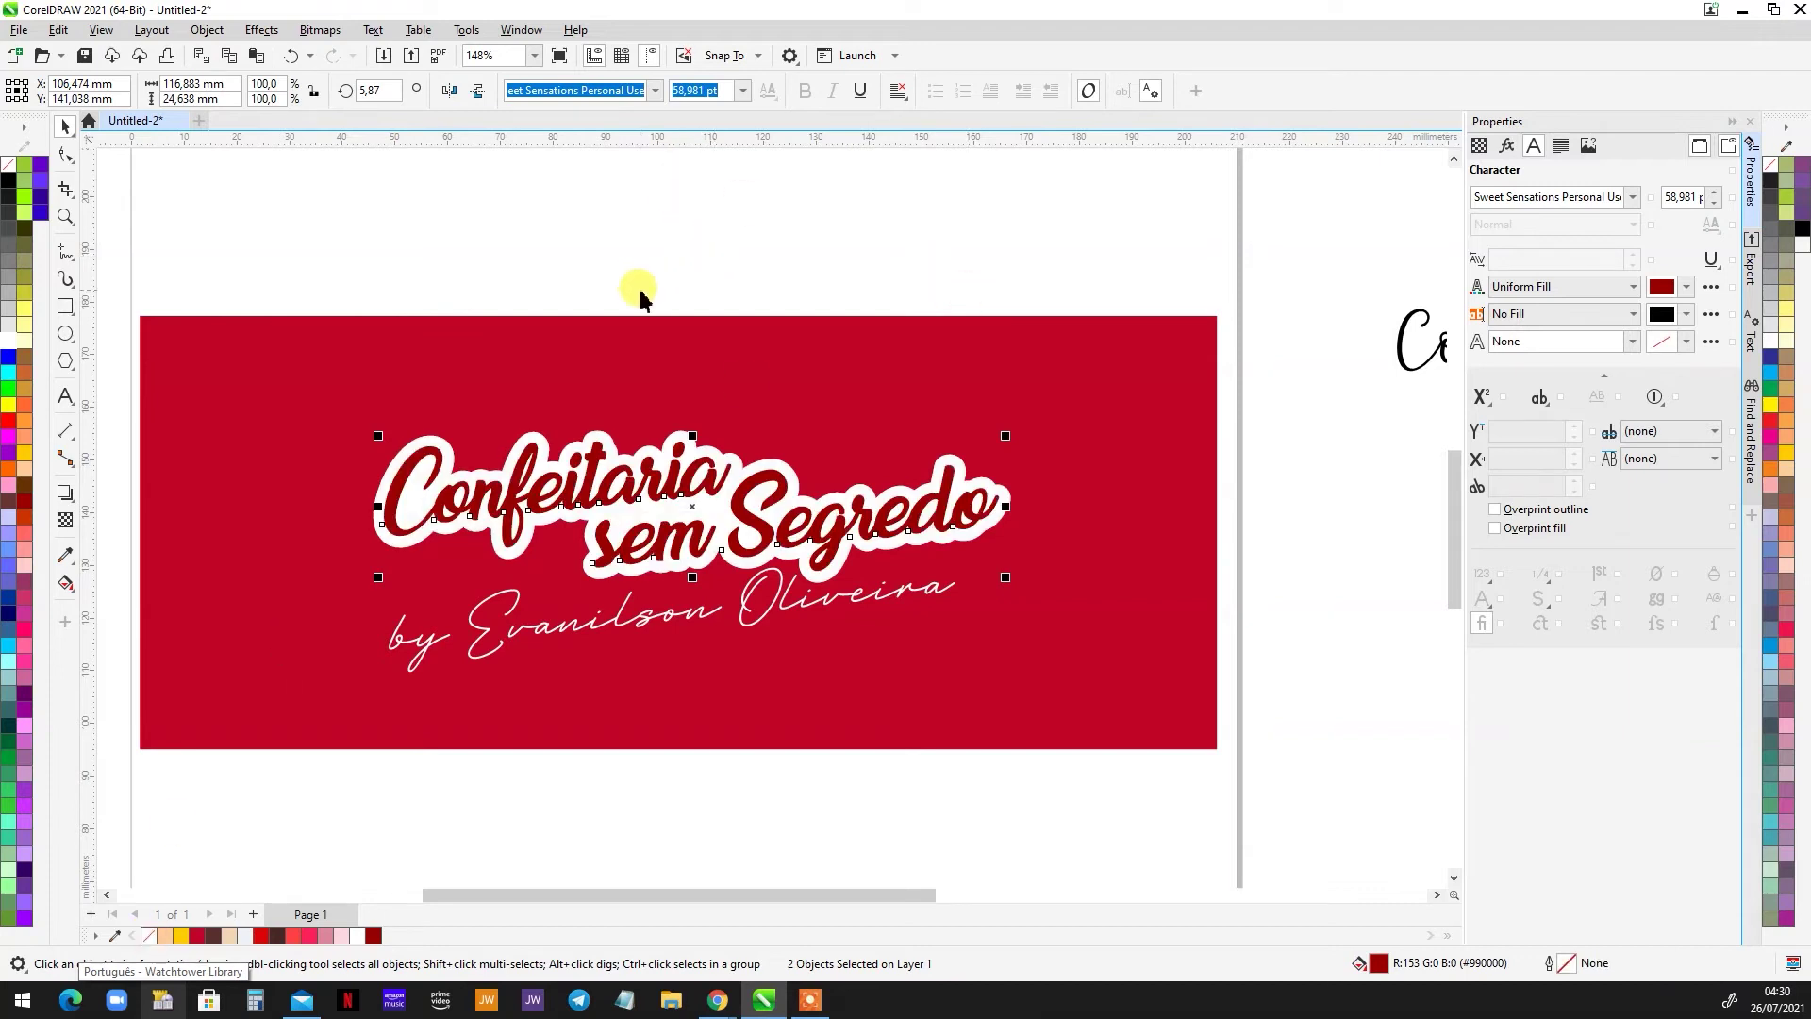
pyautogui.scroll(1, 640, 298)
pyautogui.click(493, 744)
pyautogui.scroll(2, 493, 742)
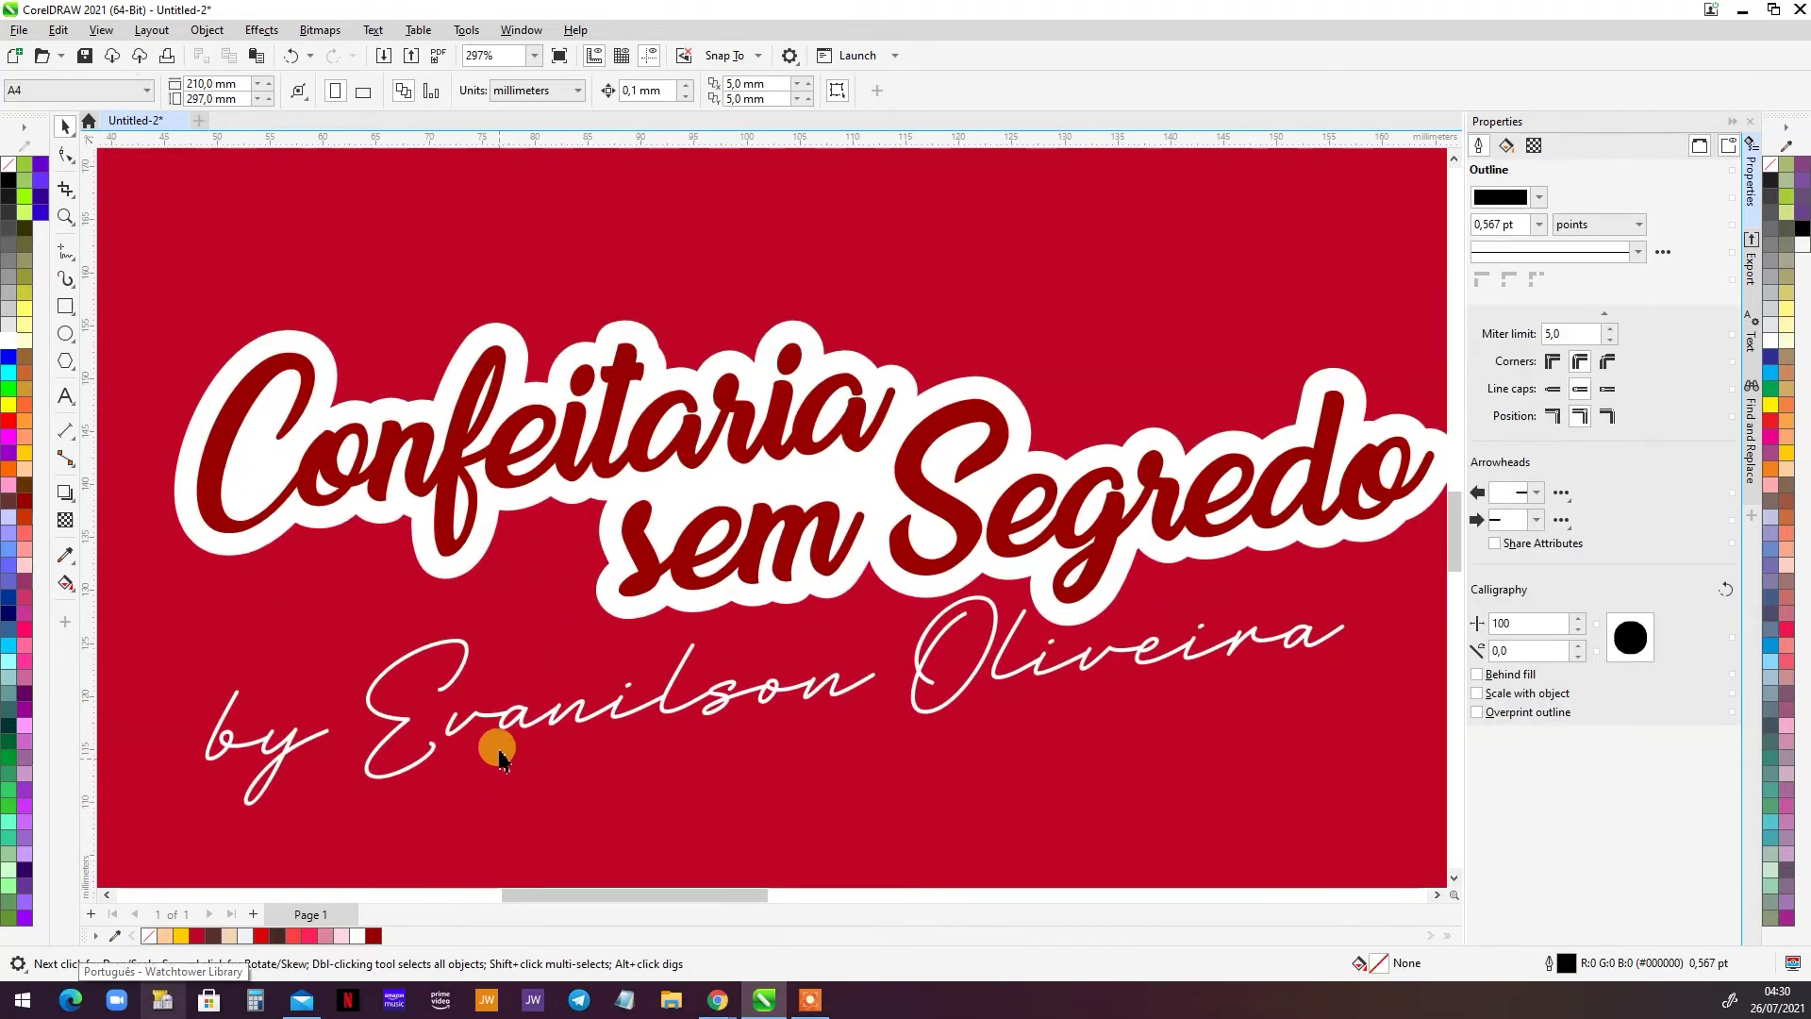
pyautogui.scroll(-1, 535, 585)
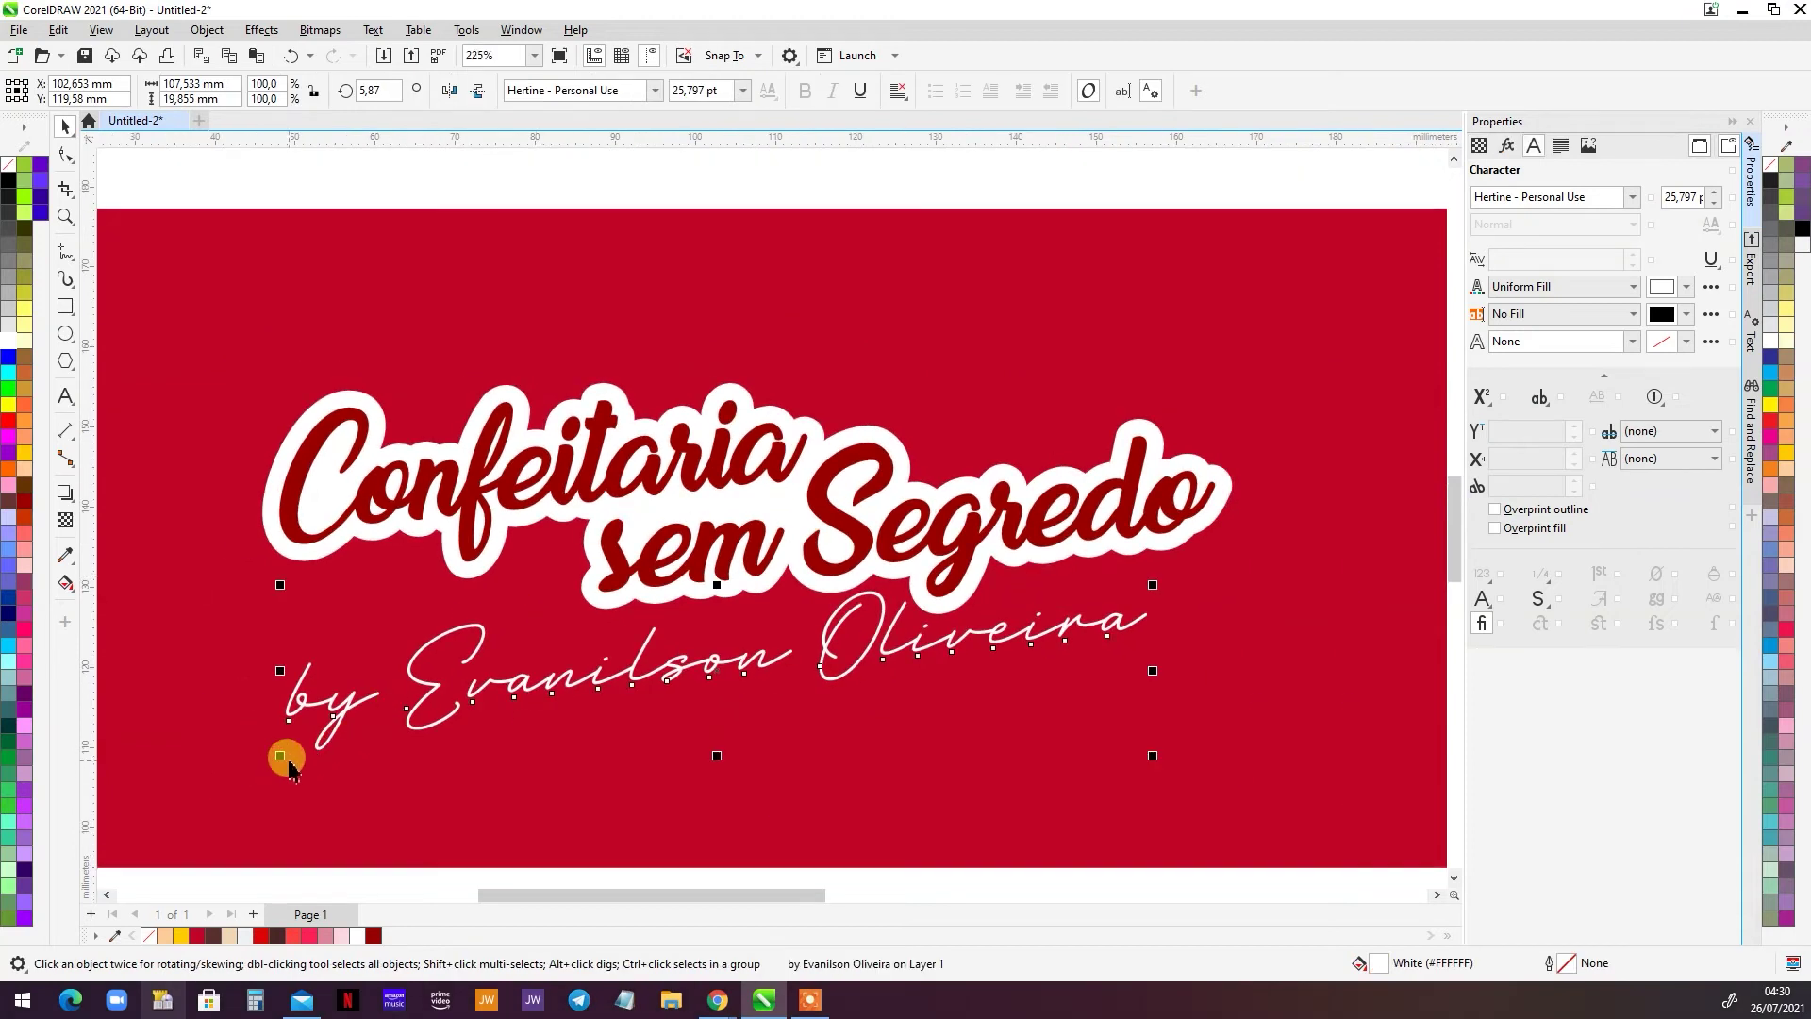
pyautogui.moveTo(288, 762); pyautogui.dragTo(330, 734)
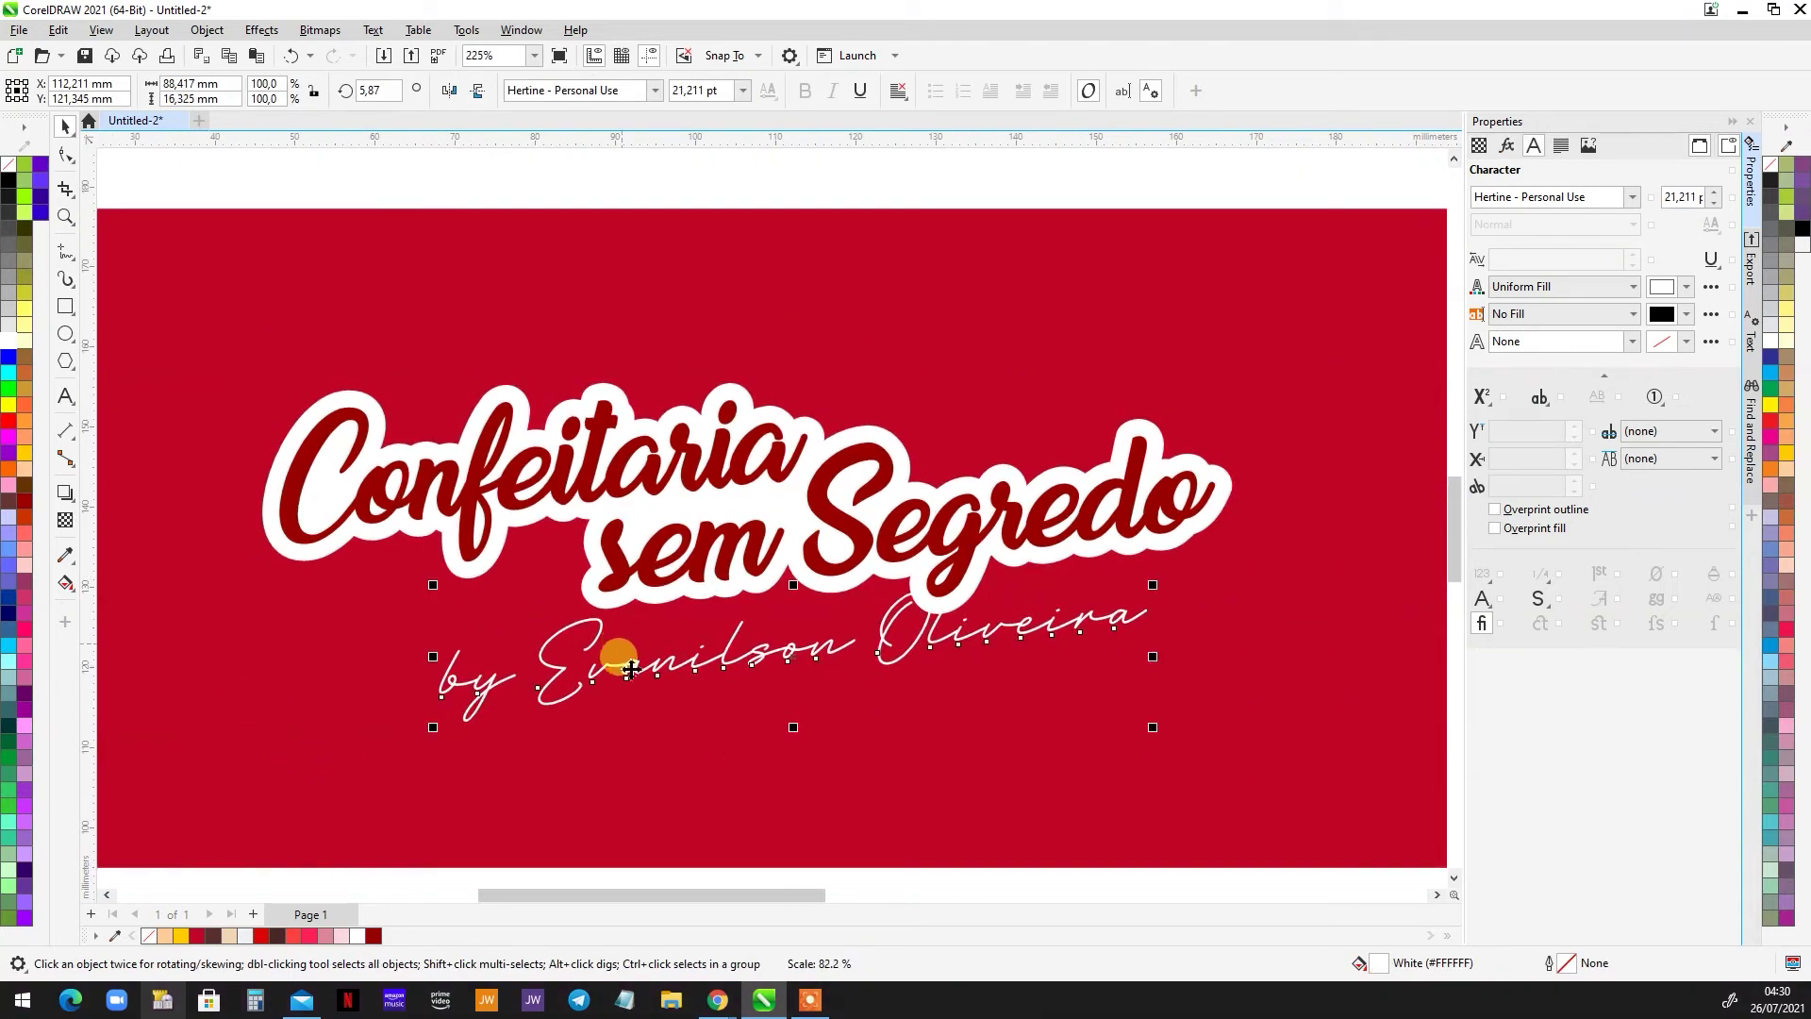
pyautogui.moveTo(648, 670); pyautogui.dragTo(742, 667)
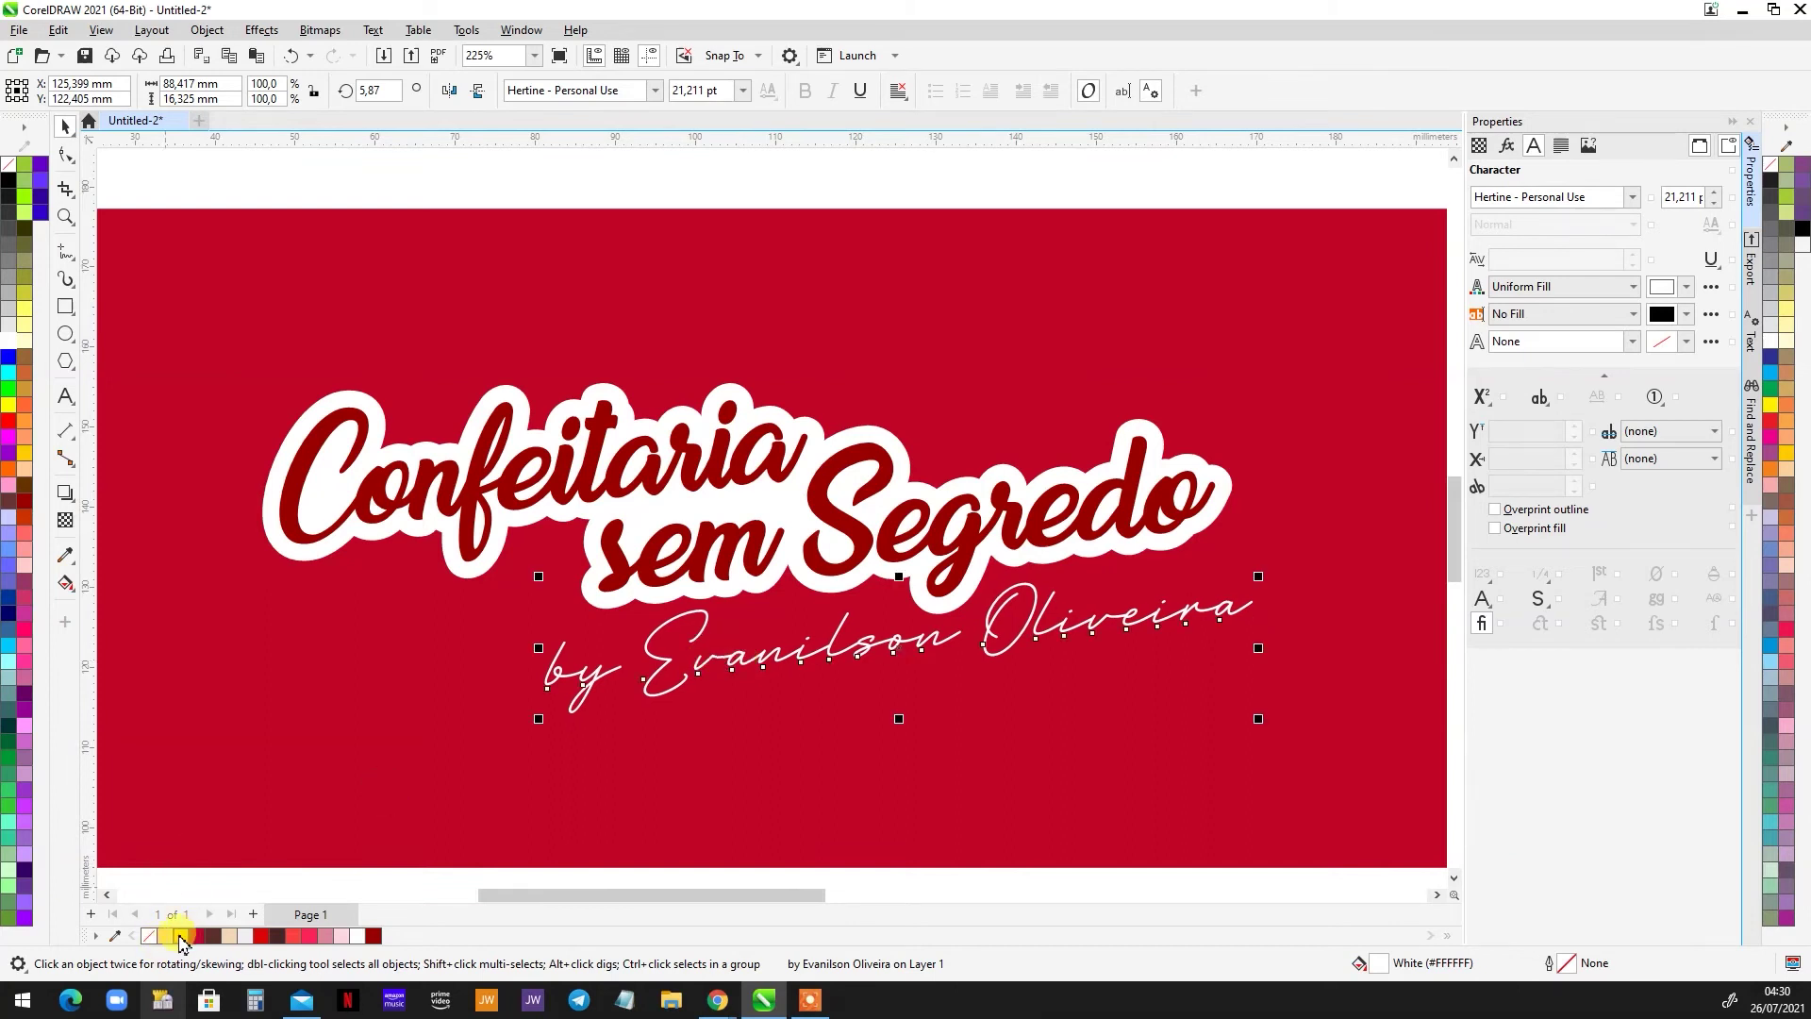
# Step: Colour the byline pale beige (#F2D7B6) and rescale it to about 86.6%
pyautogui.click(180, 935)
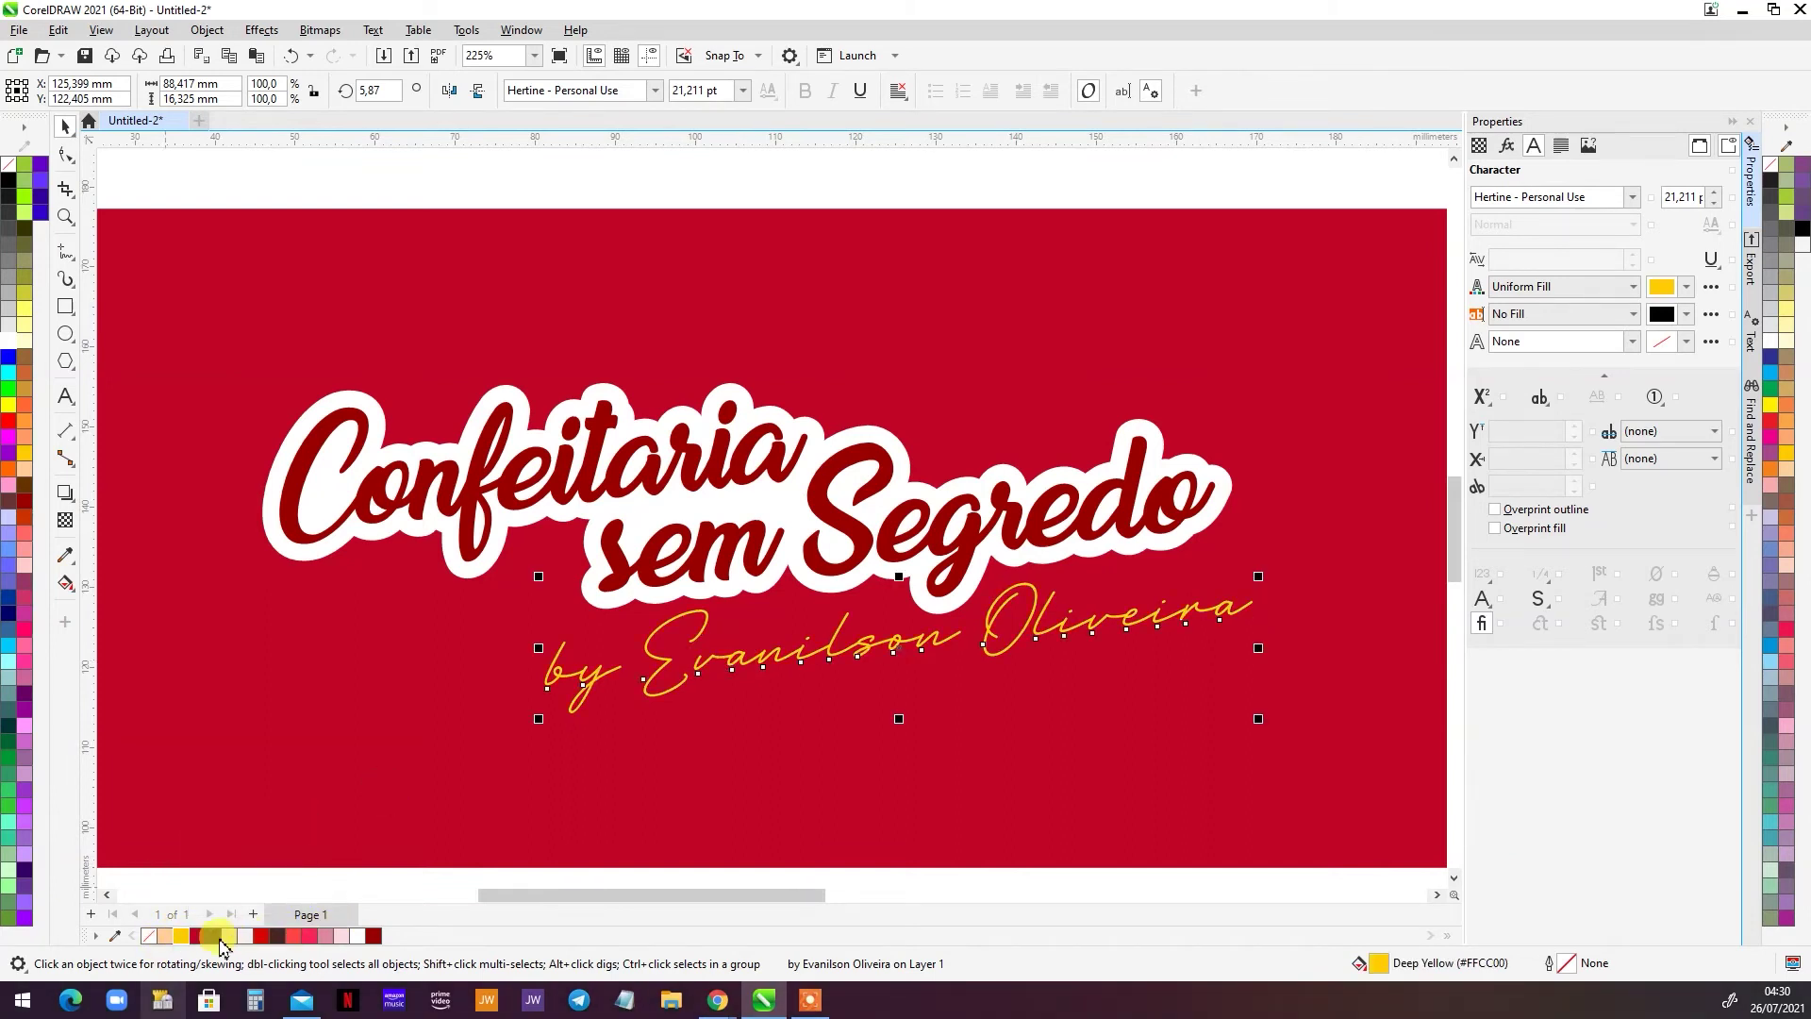
pyautogui.scroll(-5, 558, 528)
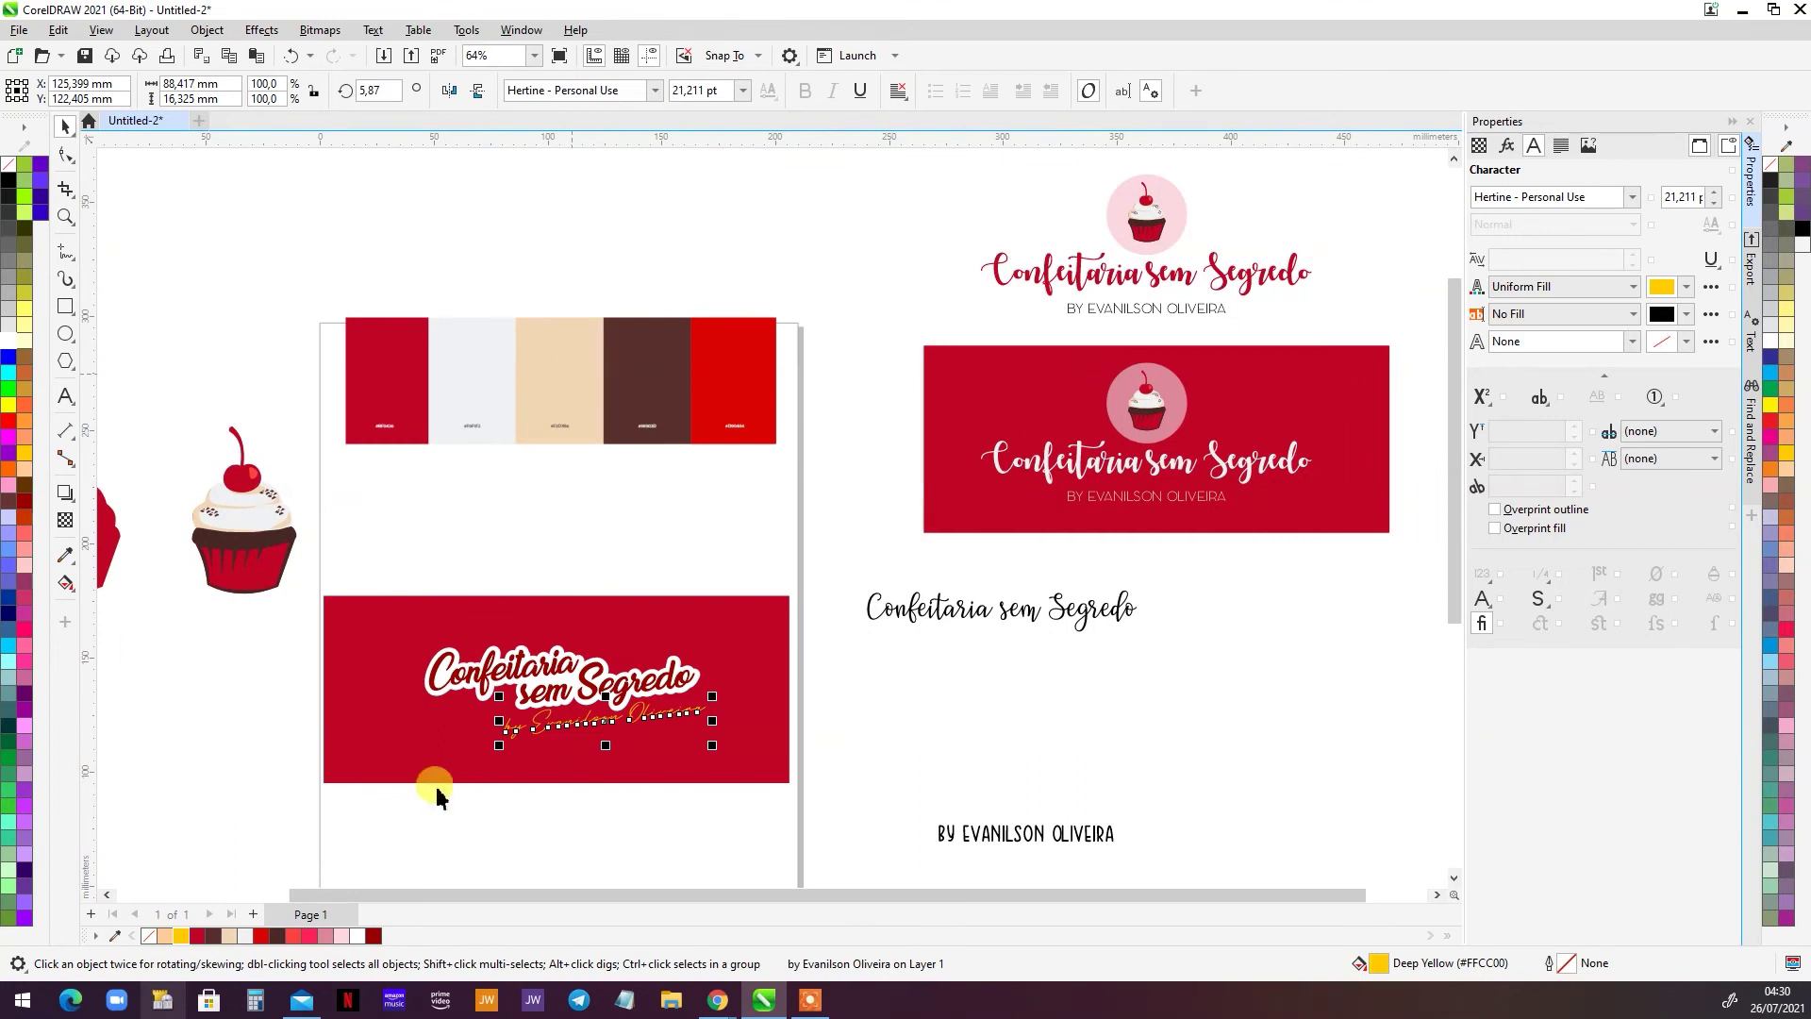
pyautogui.scroll(2, 437, 797)
pyautogui.click(231, 937)
pyautogui.scroll(2, 600, 548)
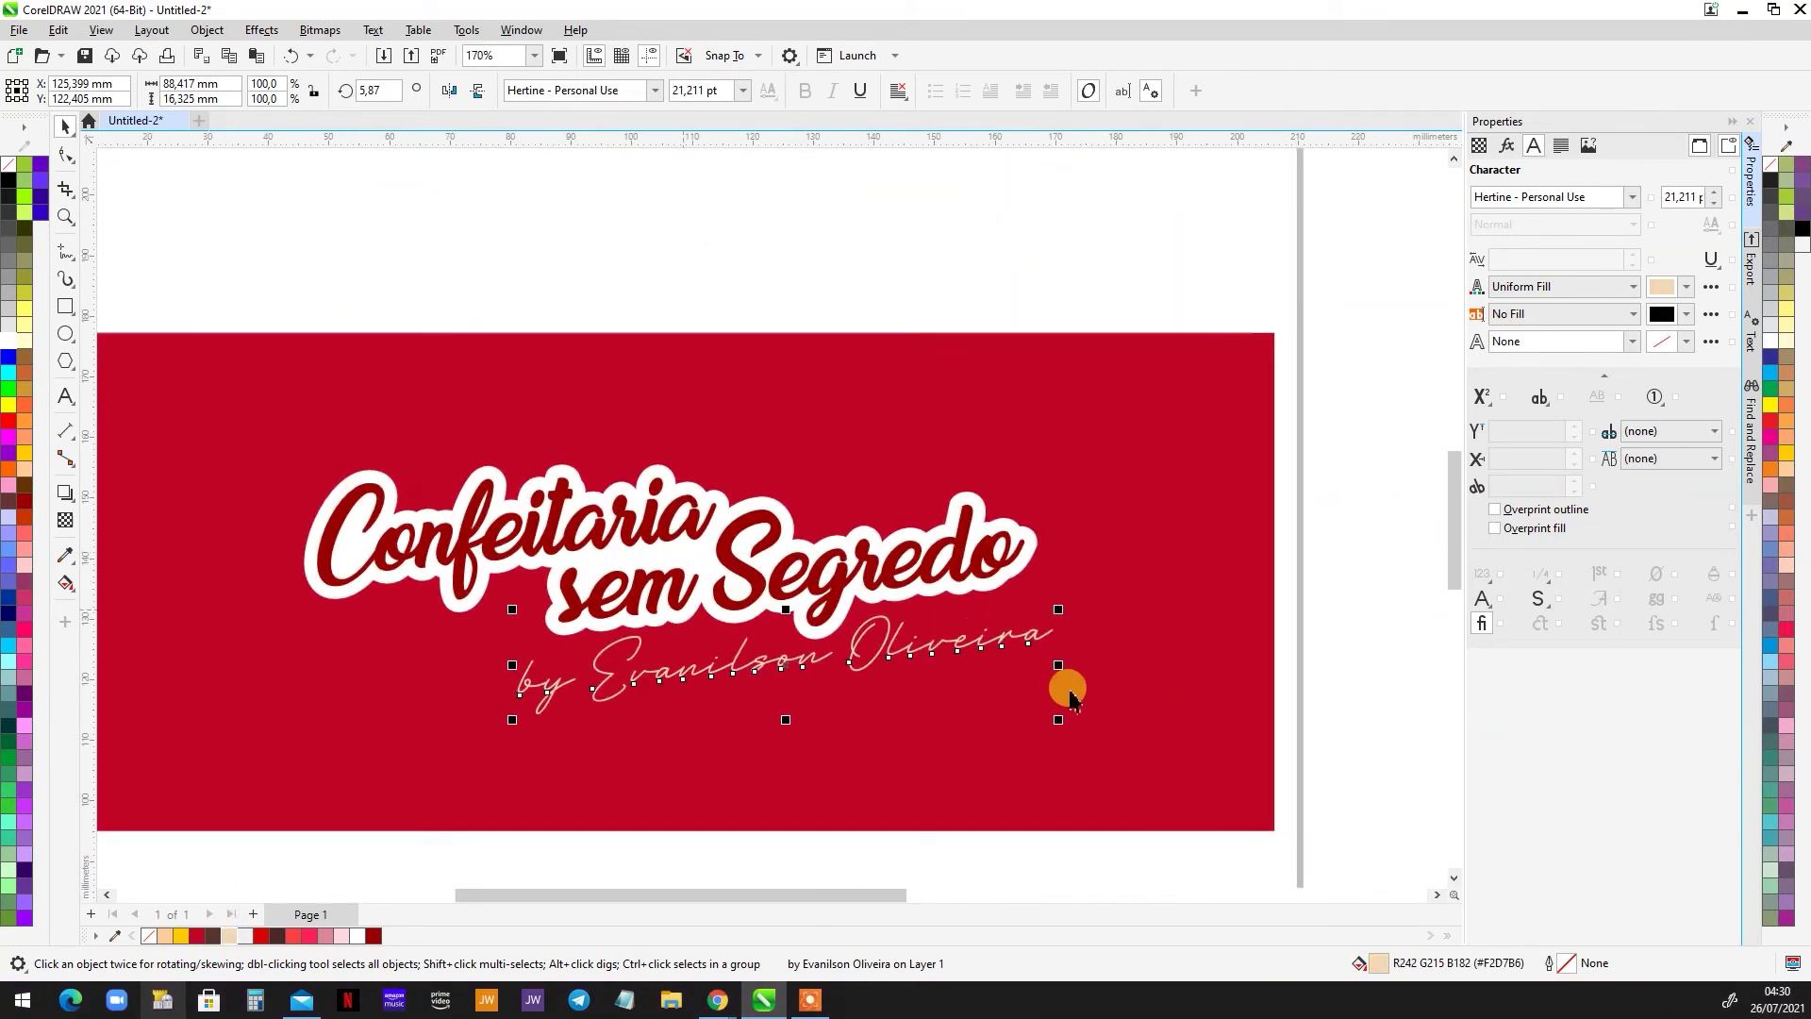
pyautogui.moveTo(1047, 726); pyautogui.dragTo(1041, 724)
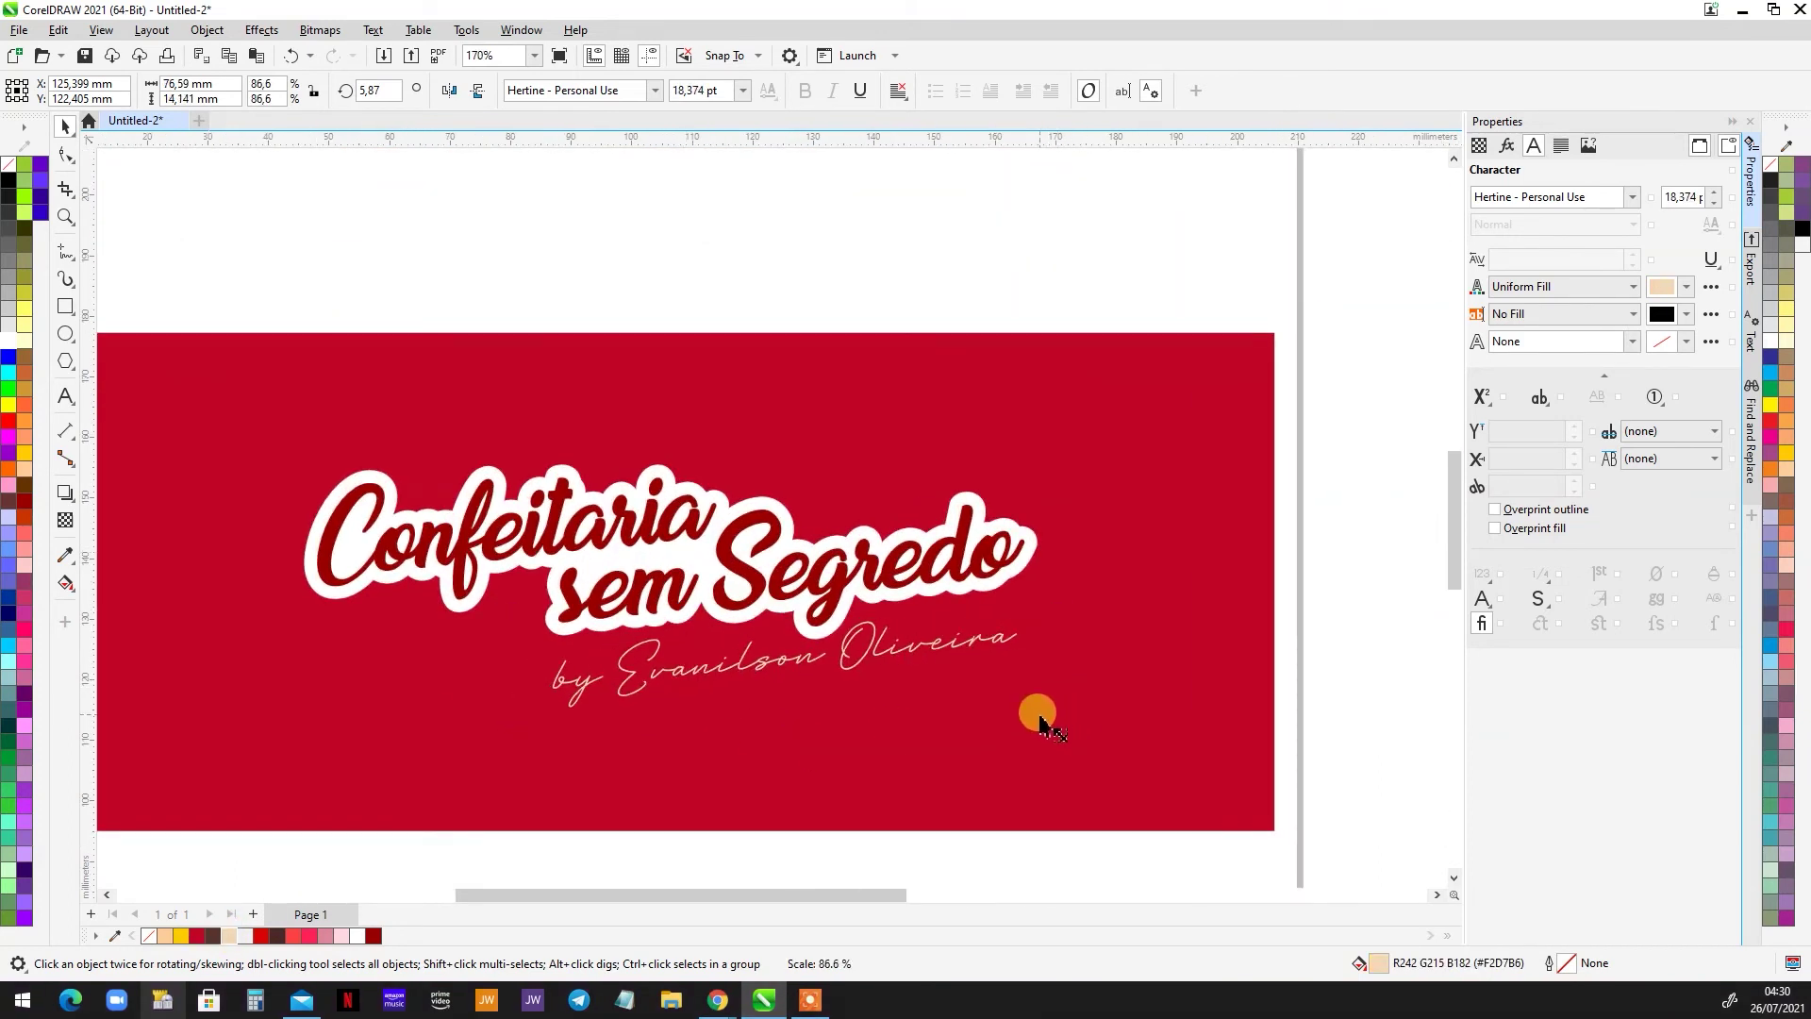
pyautogui.moveTo(869, 658); pyautogui.dragTo(871, 665)
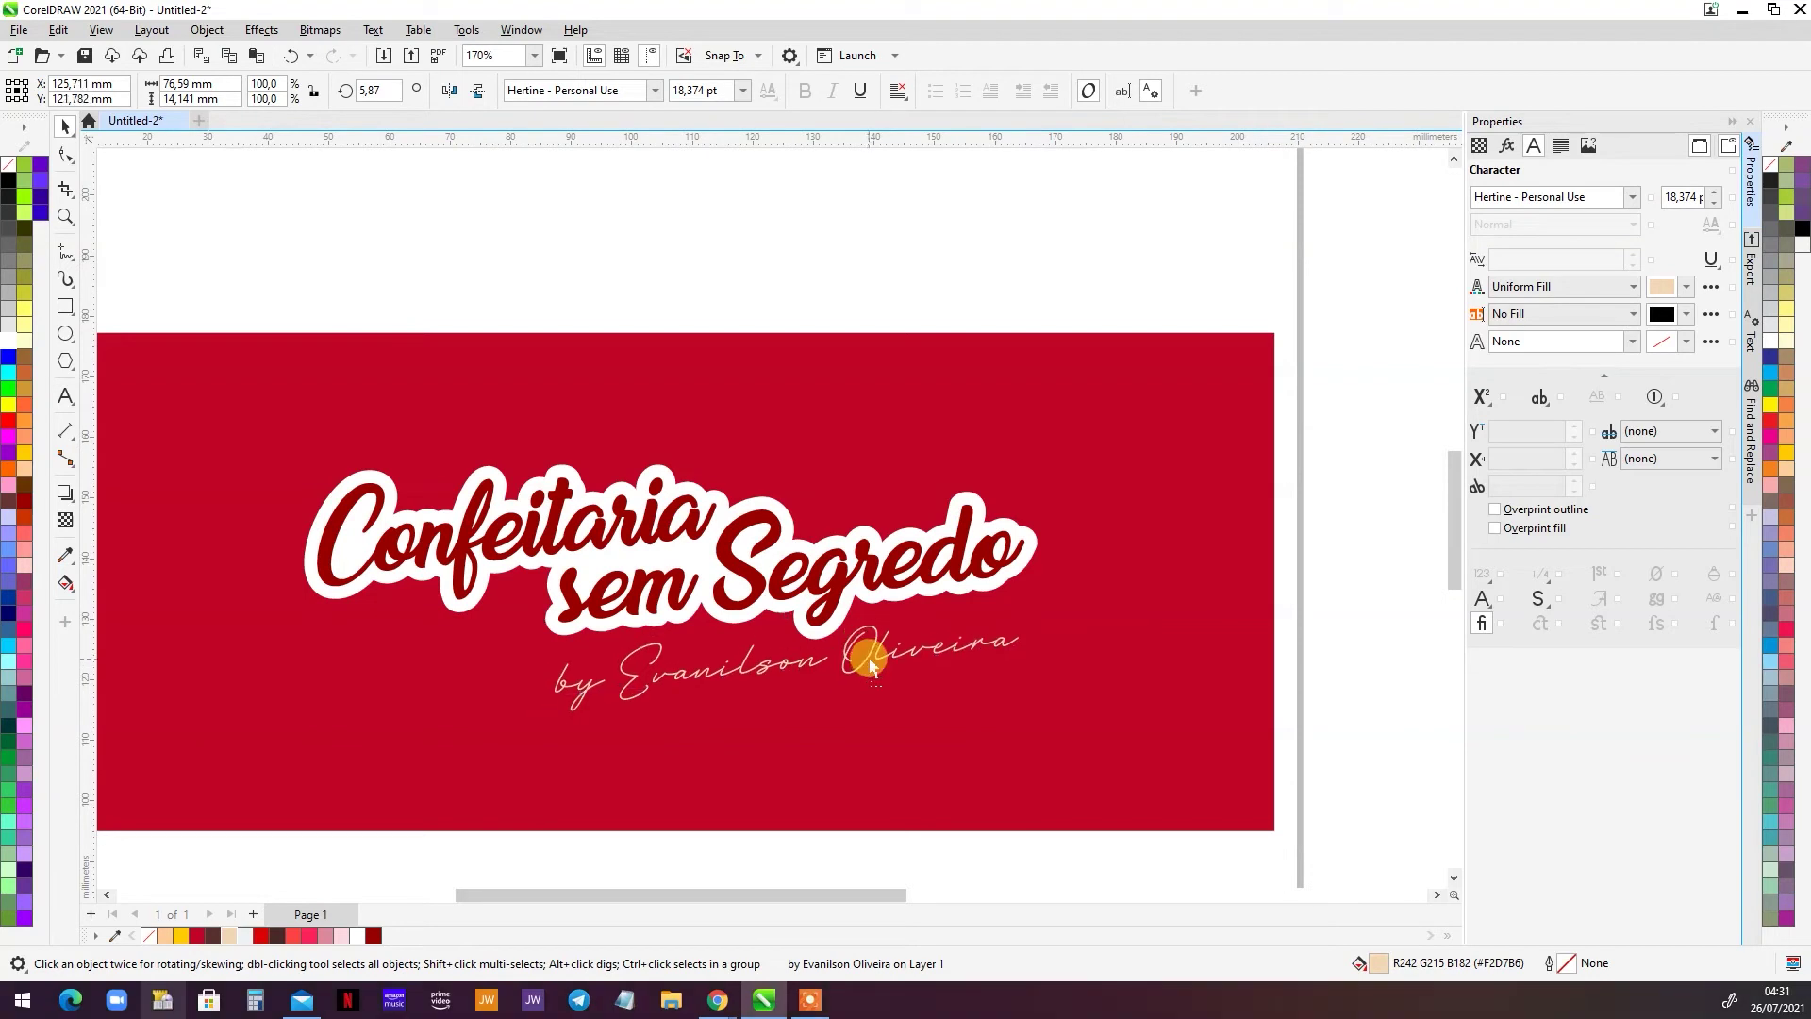
# Step: Move the whole logo slightly down on the red banner
pyautogui.scroll(-2, 826, 610)
pyautogui.moveTo(410, 370); pyautogui.dragTo(1024, 709)
pyautogui.moveTo(727, 566); pyautogui.dragTo(732, 591)
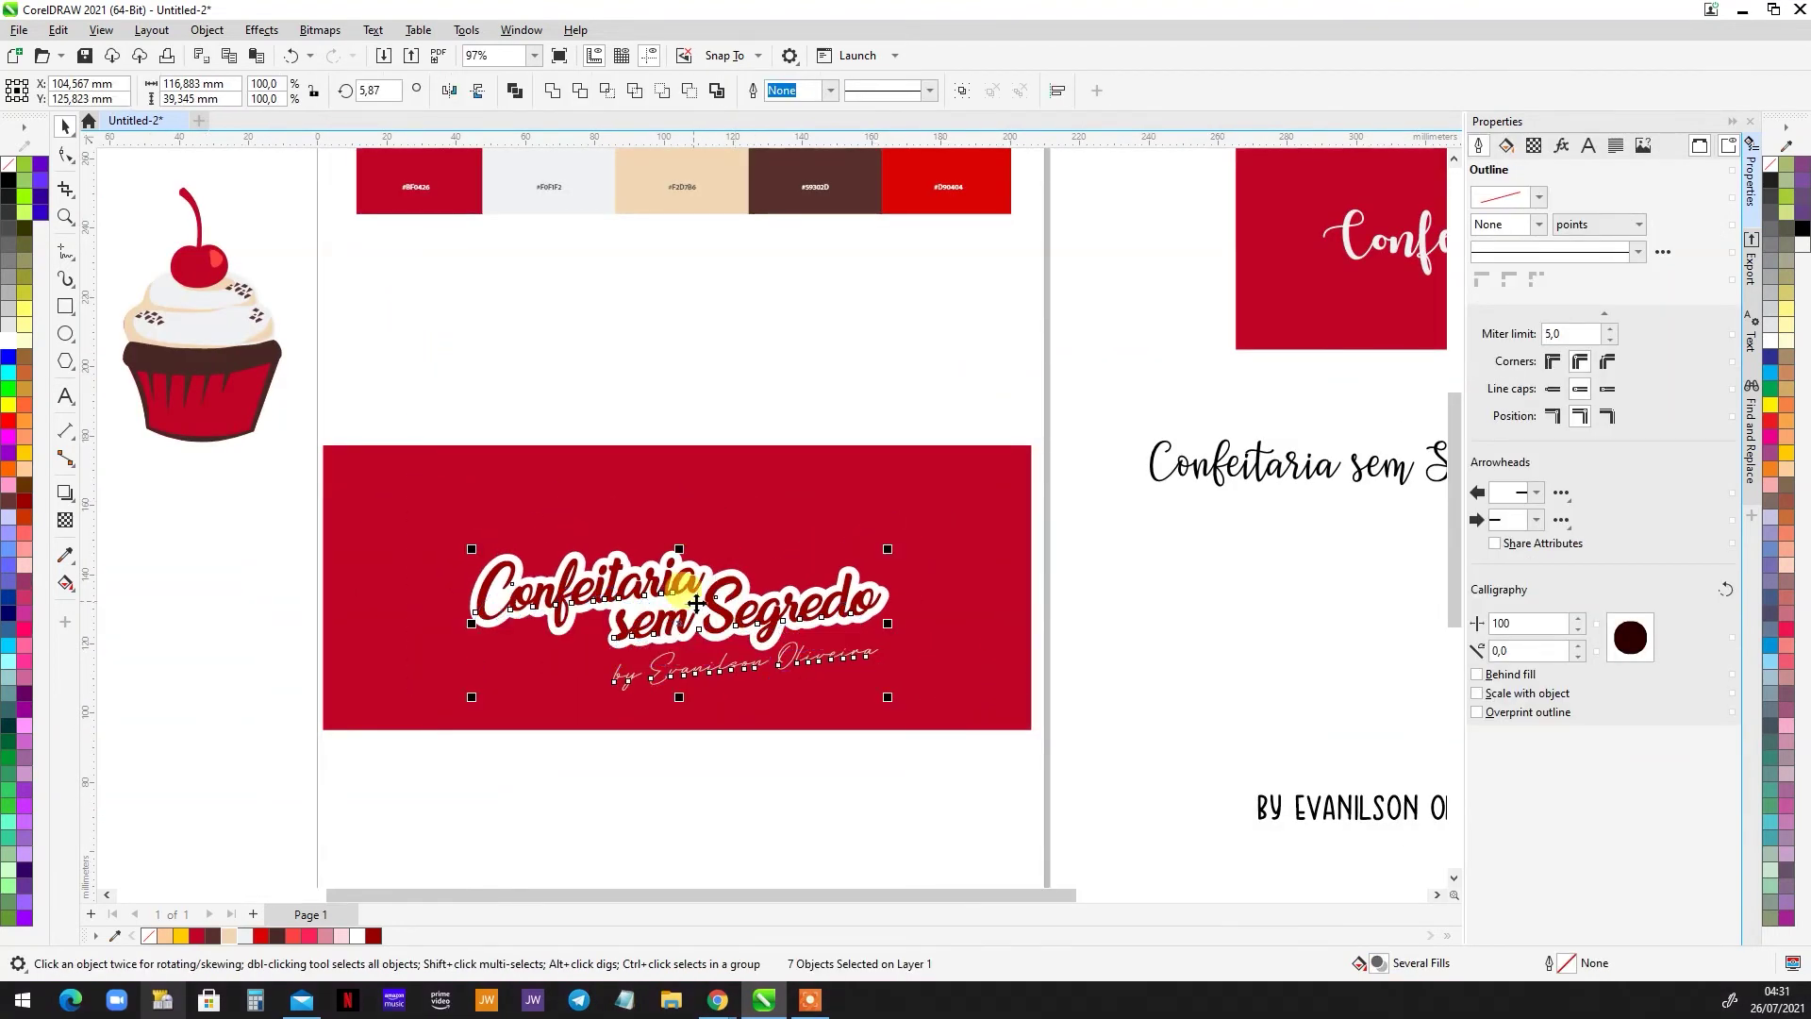
# Step: Move the cupcake illustration onto the red banner and shrink it beside the lettering
pyautogui.click(635, 359)
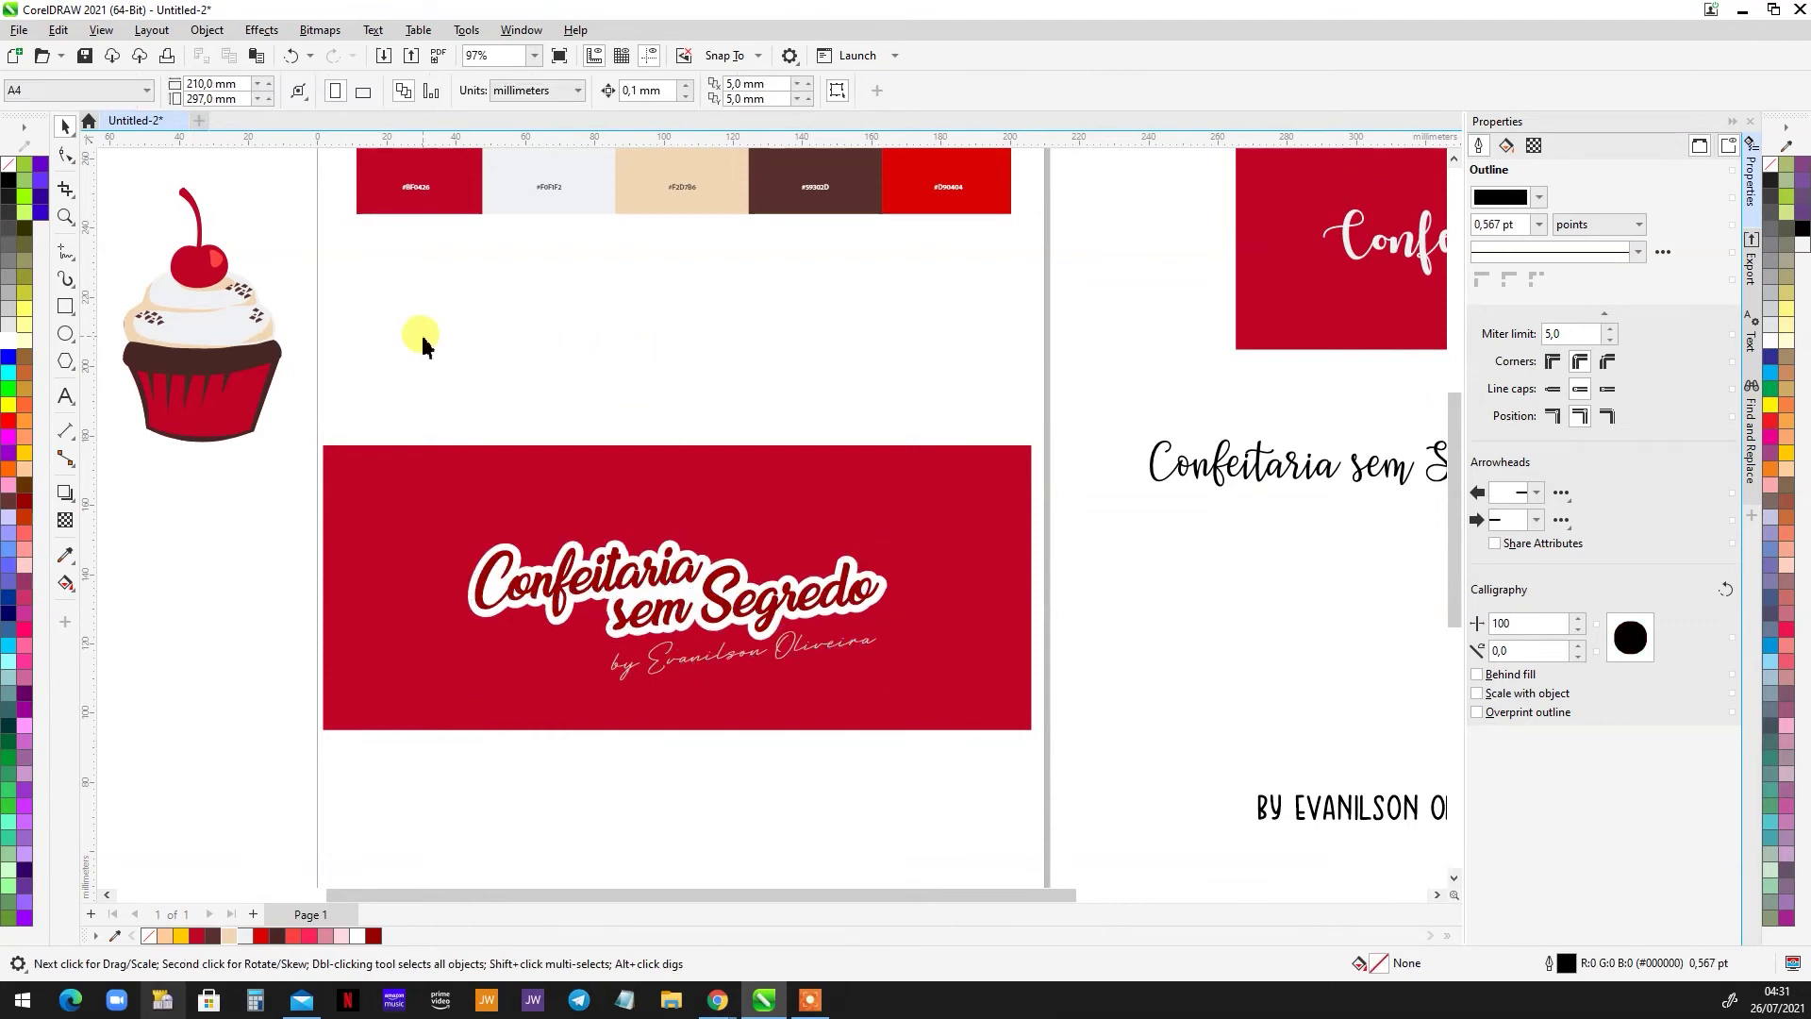
pyautogui.scroll(-2, 434, 377)
pyautogui.scroll(1, 304, 357)
pyautogui.moveTo(456, 582); pyautogui.dragTo(455, 577)
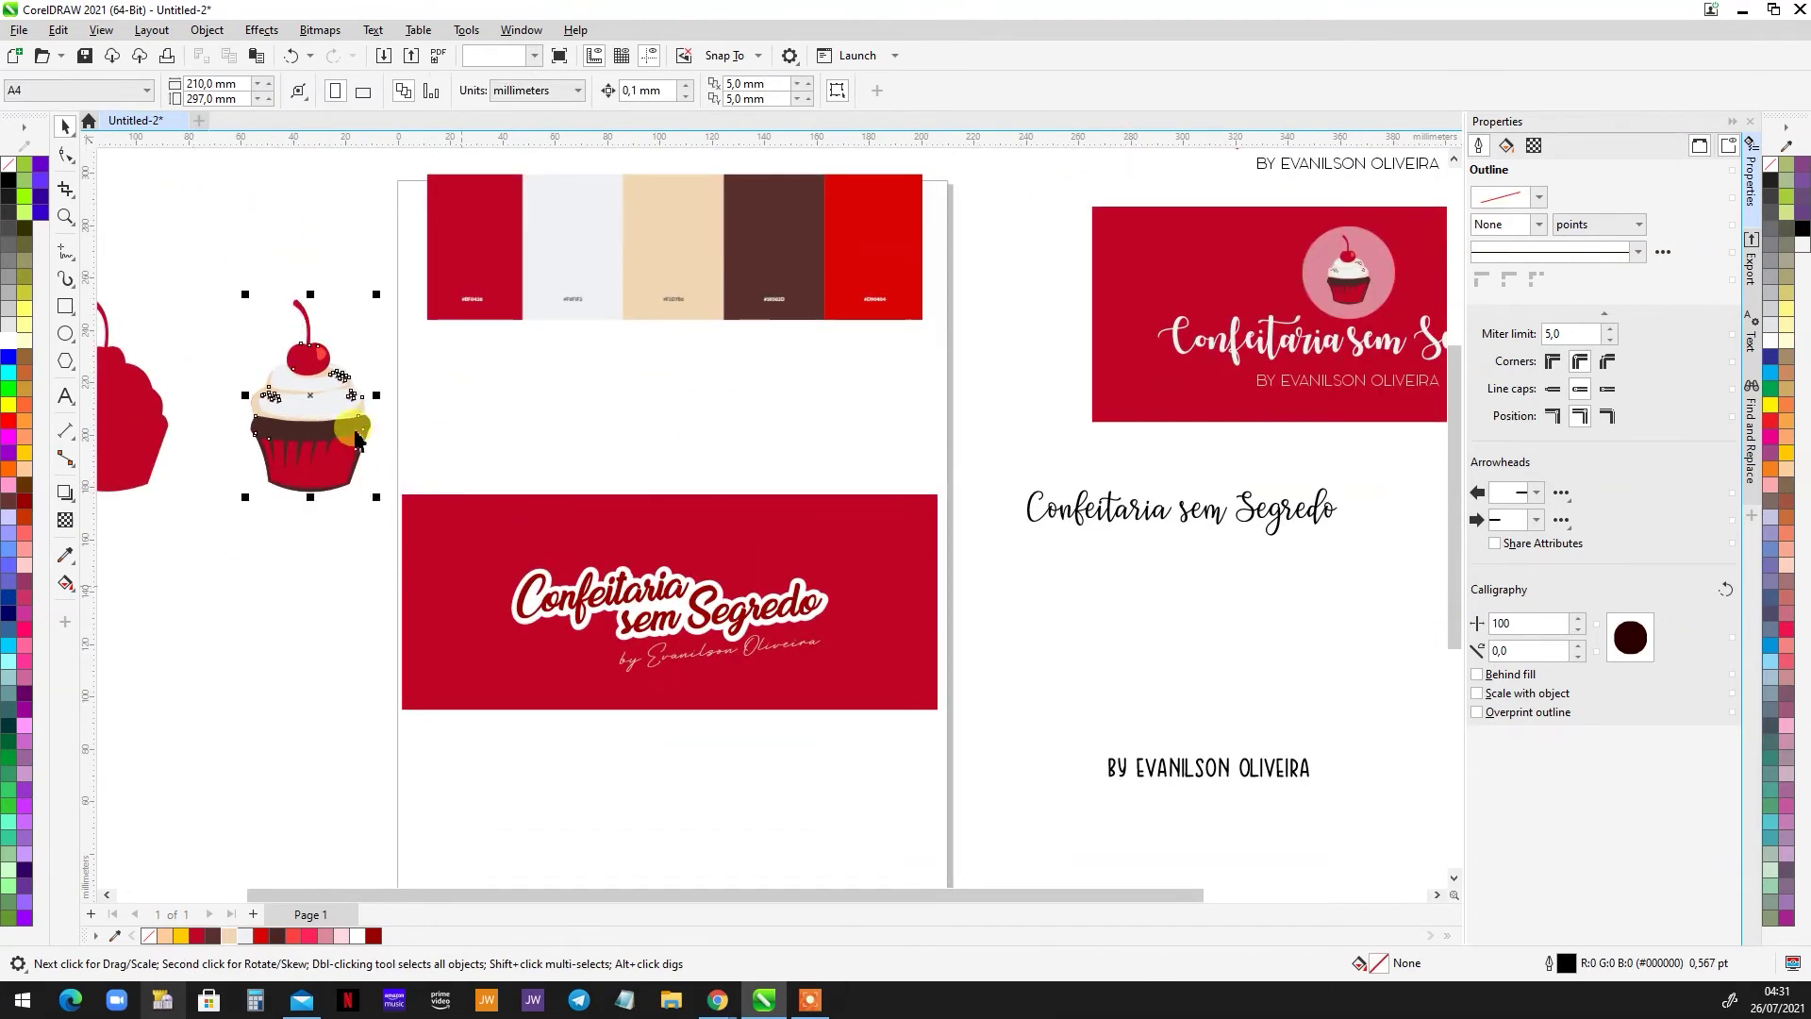
pyautogui.moveTo(340, 415); pyautogui.dragTo(754, 509)
pyautogui.scroll(2, 762, 490)
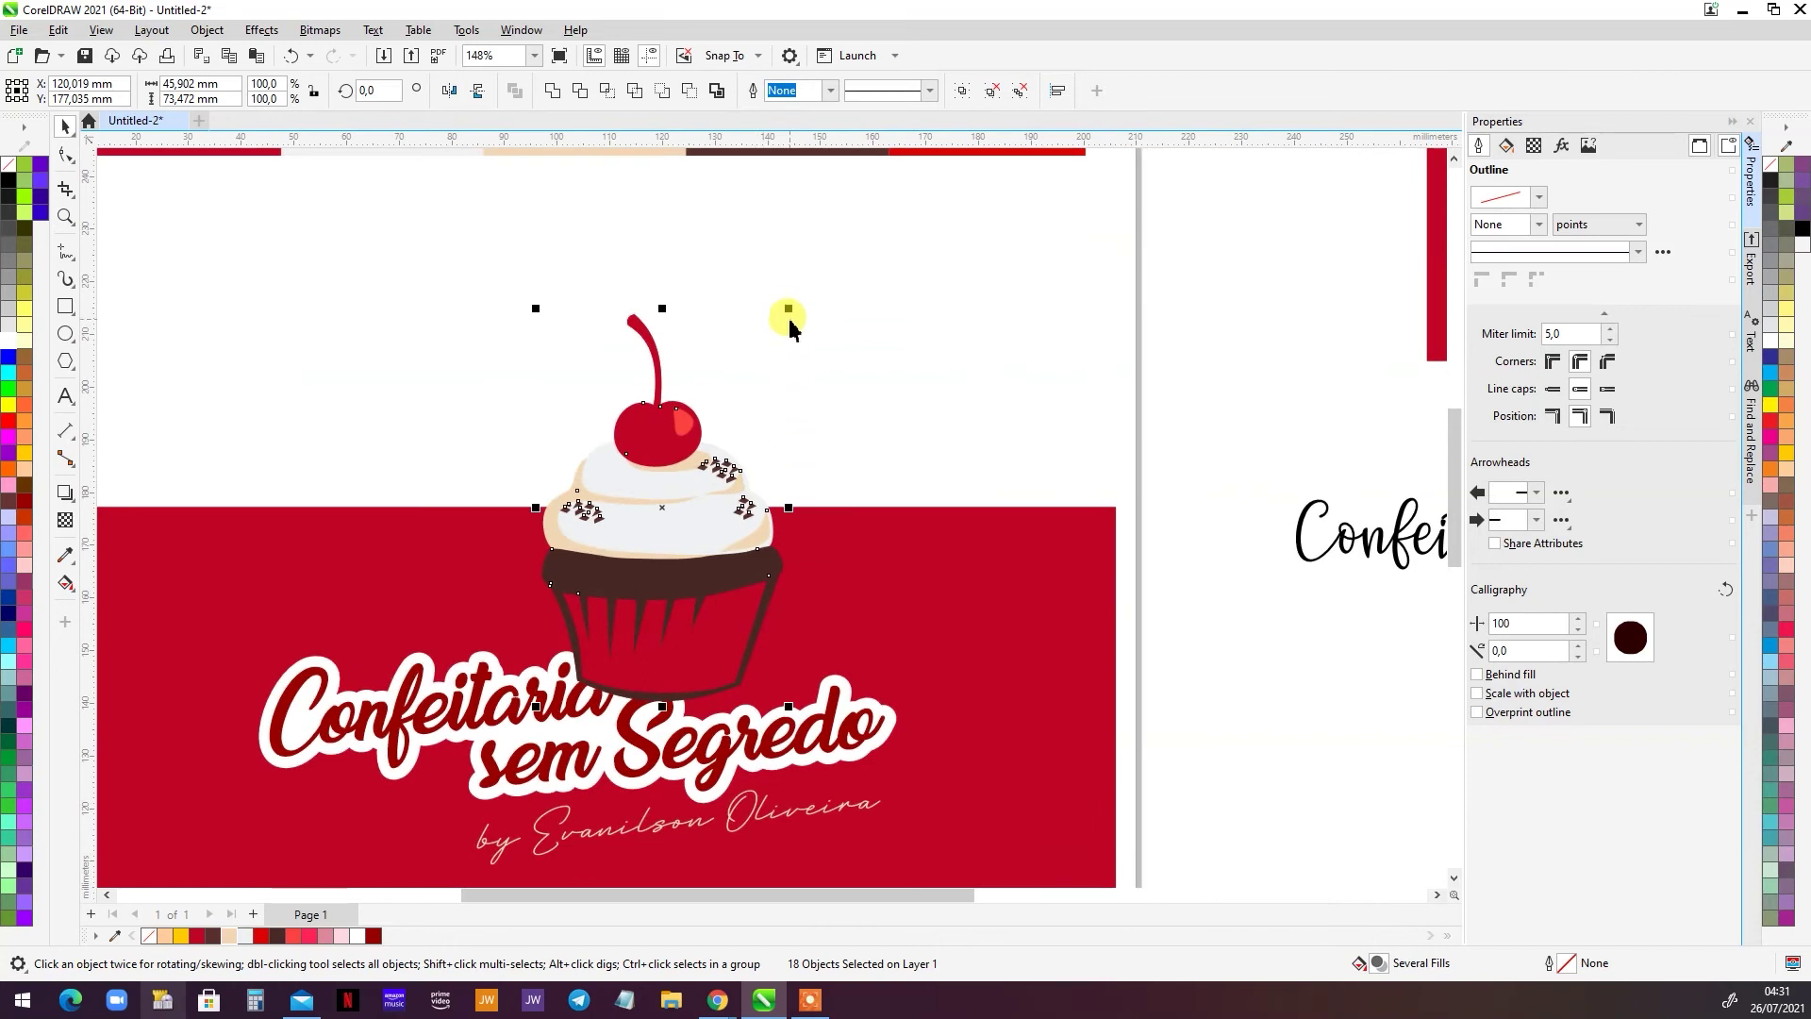
pyautogui.moveTo(783, 315); pyautogui.dragTo(673, 618)
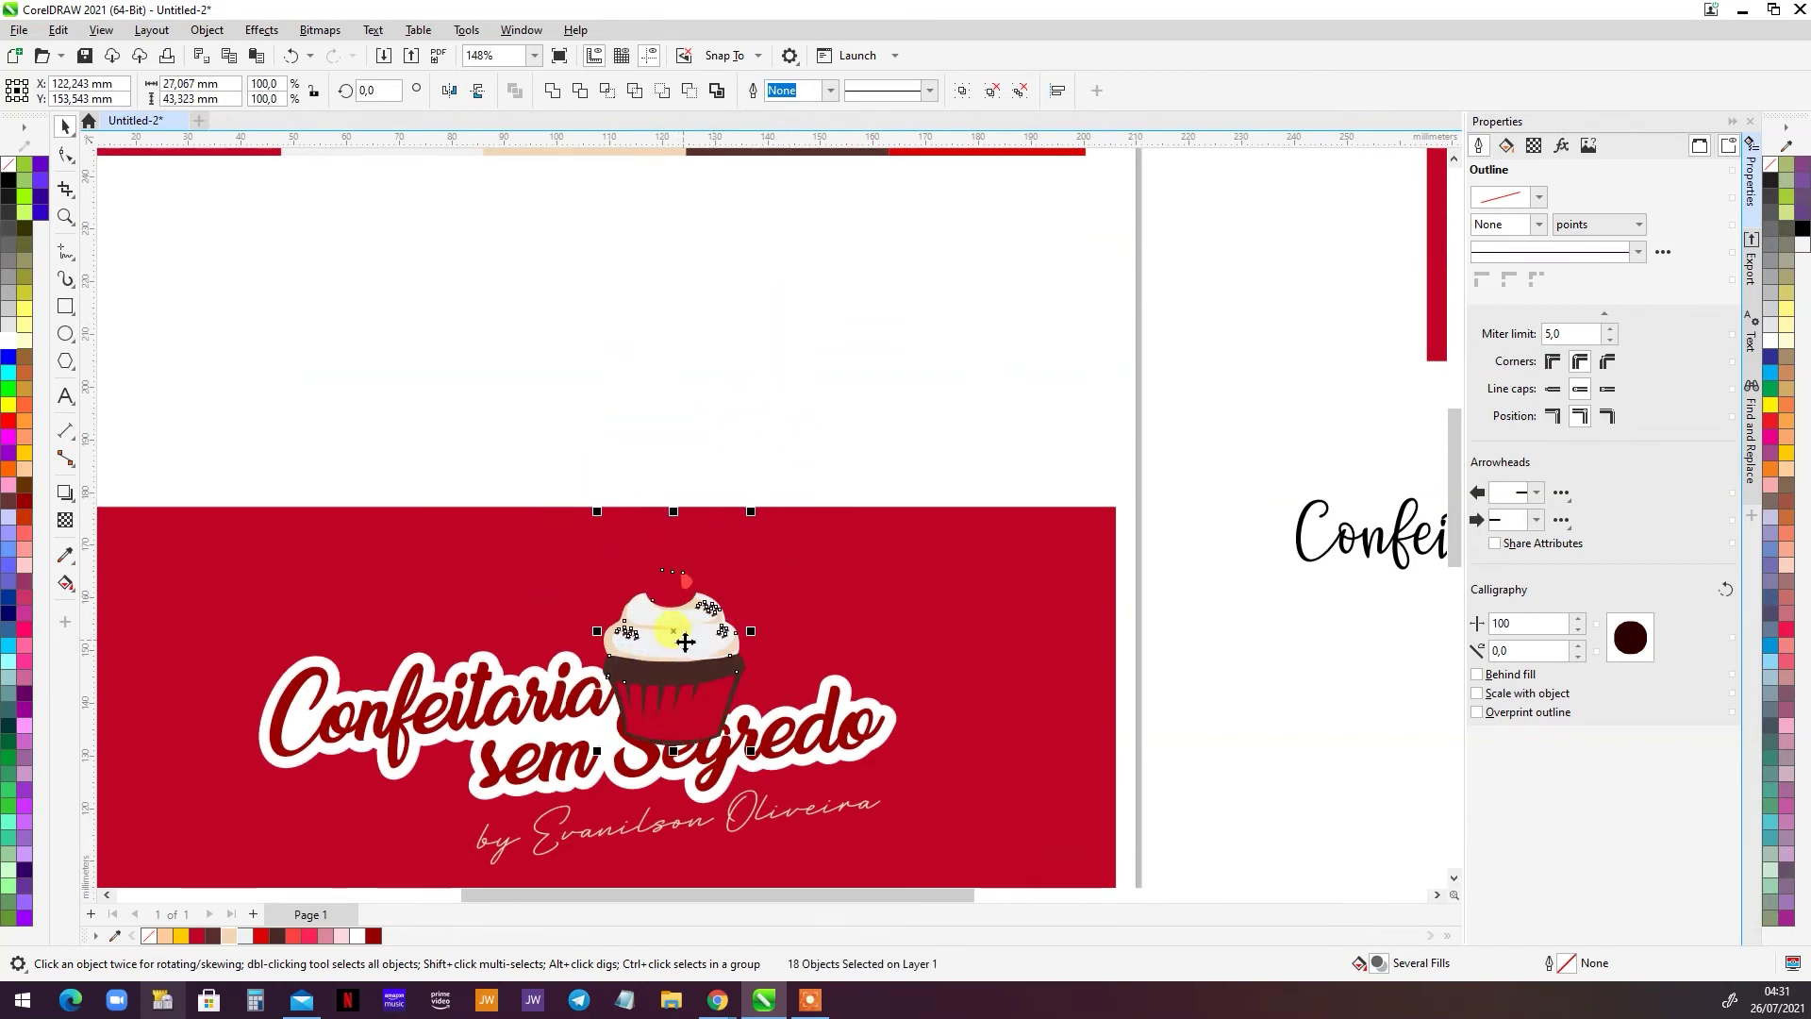
# Step: Tilt the cupcake to about 341° and scale it to 85.4%
pyautogui.click(714, 601)
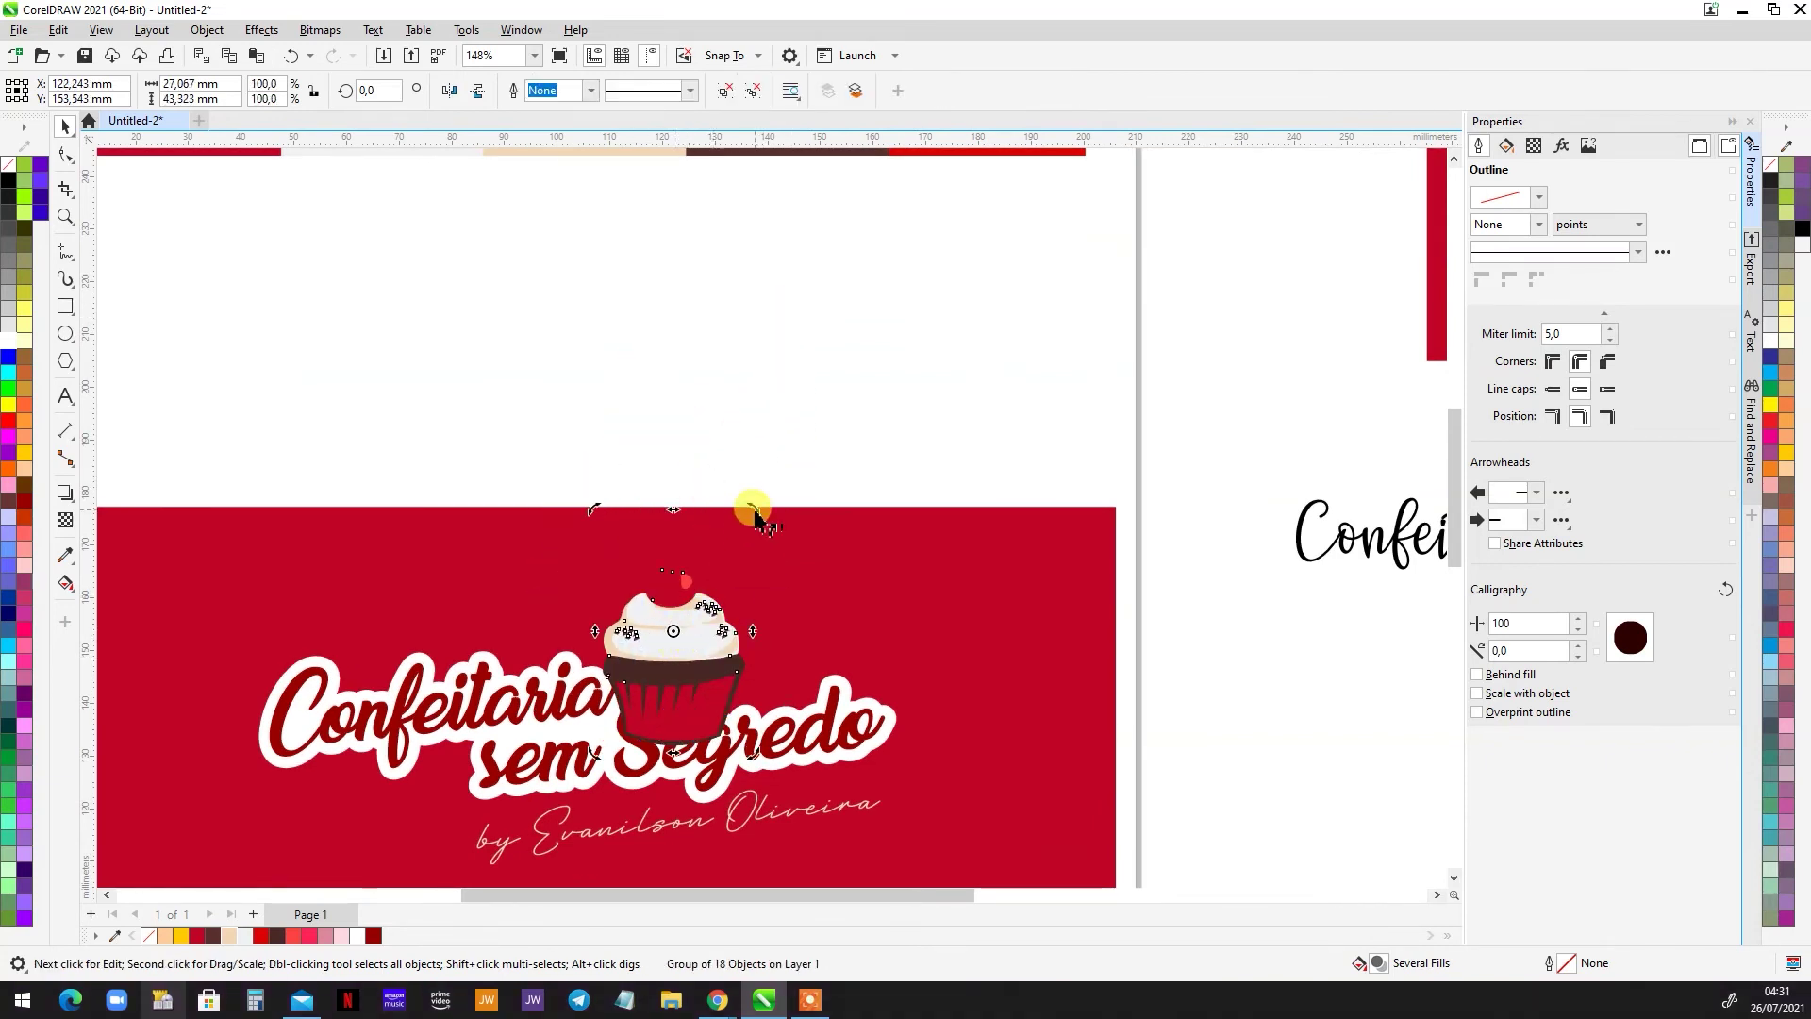
pyautogui.moveTo(750, 512); pyautogui.dragTo(767, 538)
pyautogui.scroll(1, 676, 587)
pyautogui.scroll(1, 676, 587)
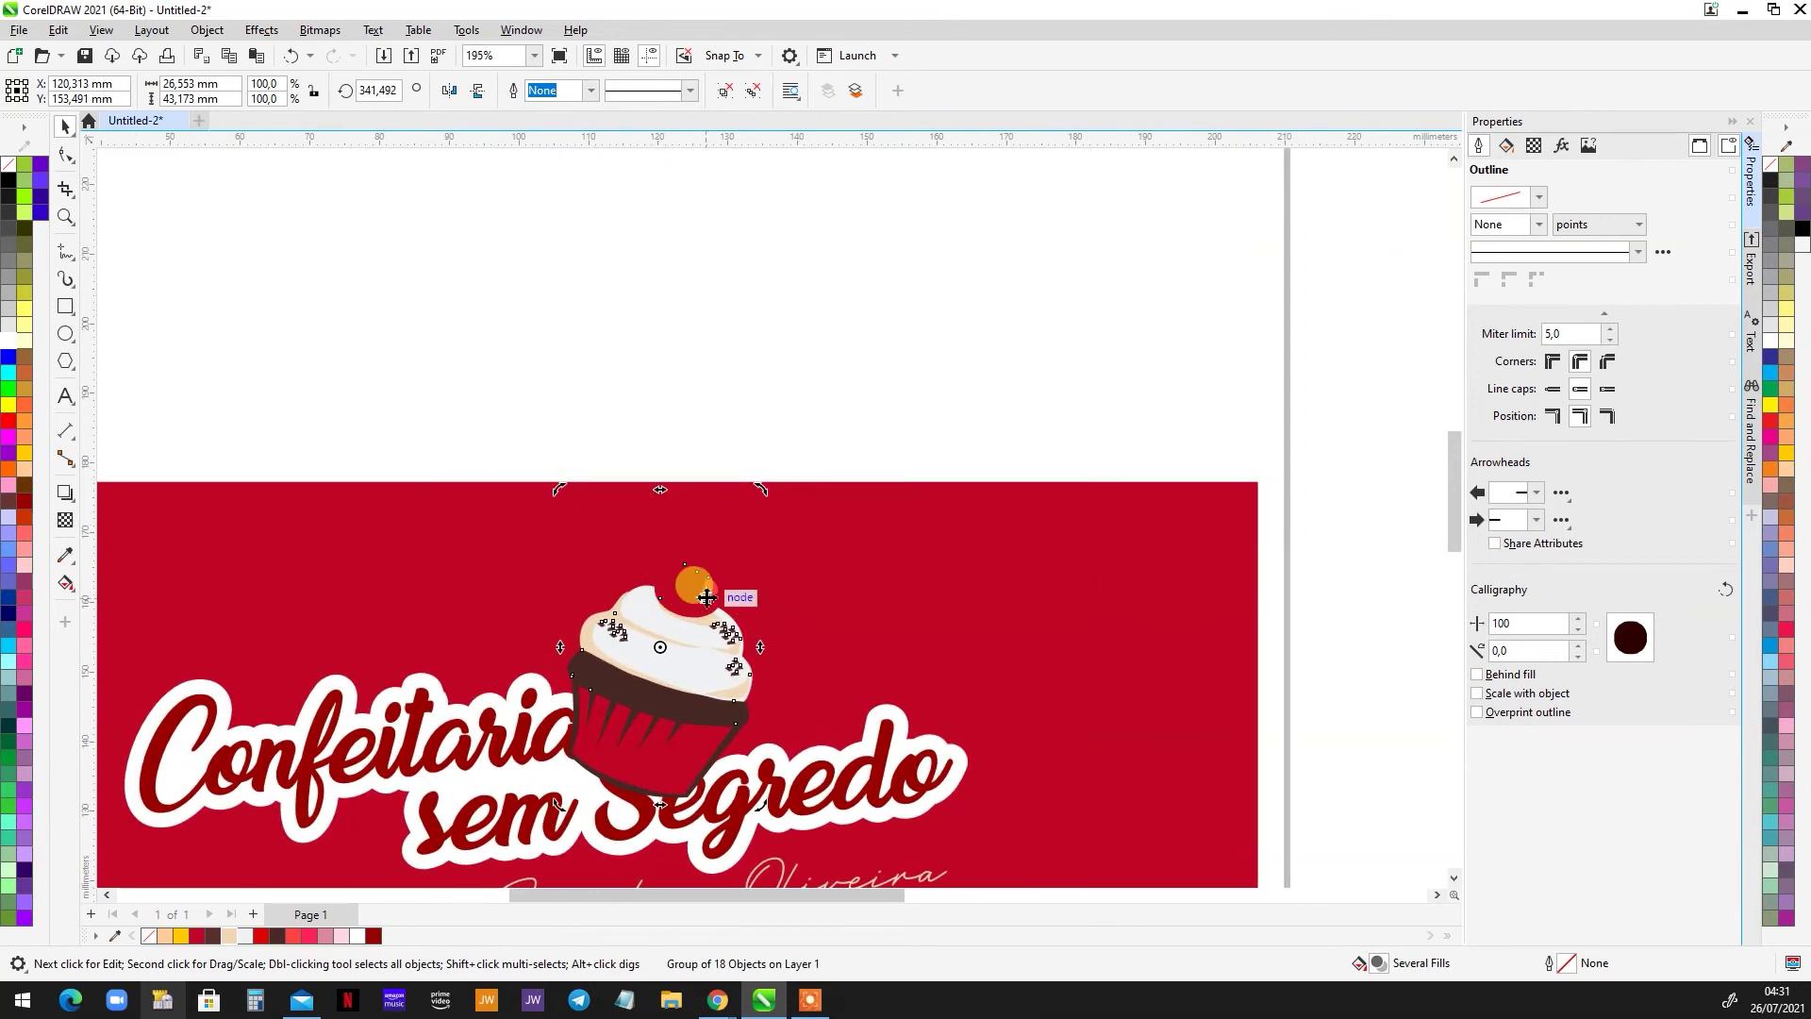
pyautogui.moveTo(706, 597)
pyautogui.mouseDown()
pyautogui.moveTo(726, 600)
pyautogui.moveTo(726, 577)
pyautogui.moveTo(703, 575)
pyautogui.moveTo(724, 624)
pyautogui.mouseUp()
pyautogui.moveTo(790, 497); pyautogui.dragTo(688, 517)
# Step: Select the cupcake group, then the red banner rectangle
pyautogui.scroll(-1, 650, 490)
pyautogui.scroll(-2, 650, 489)
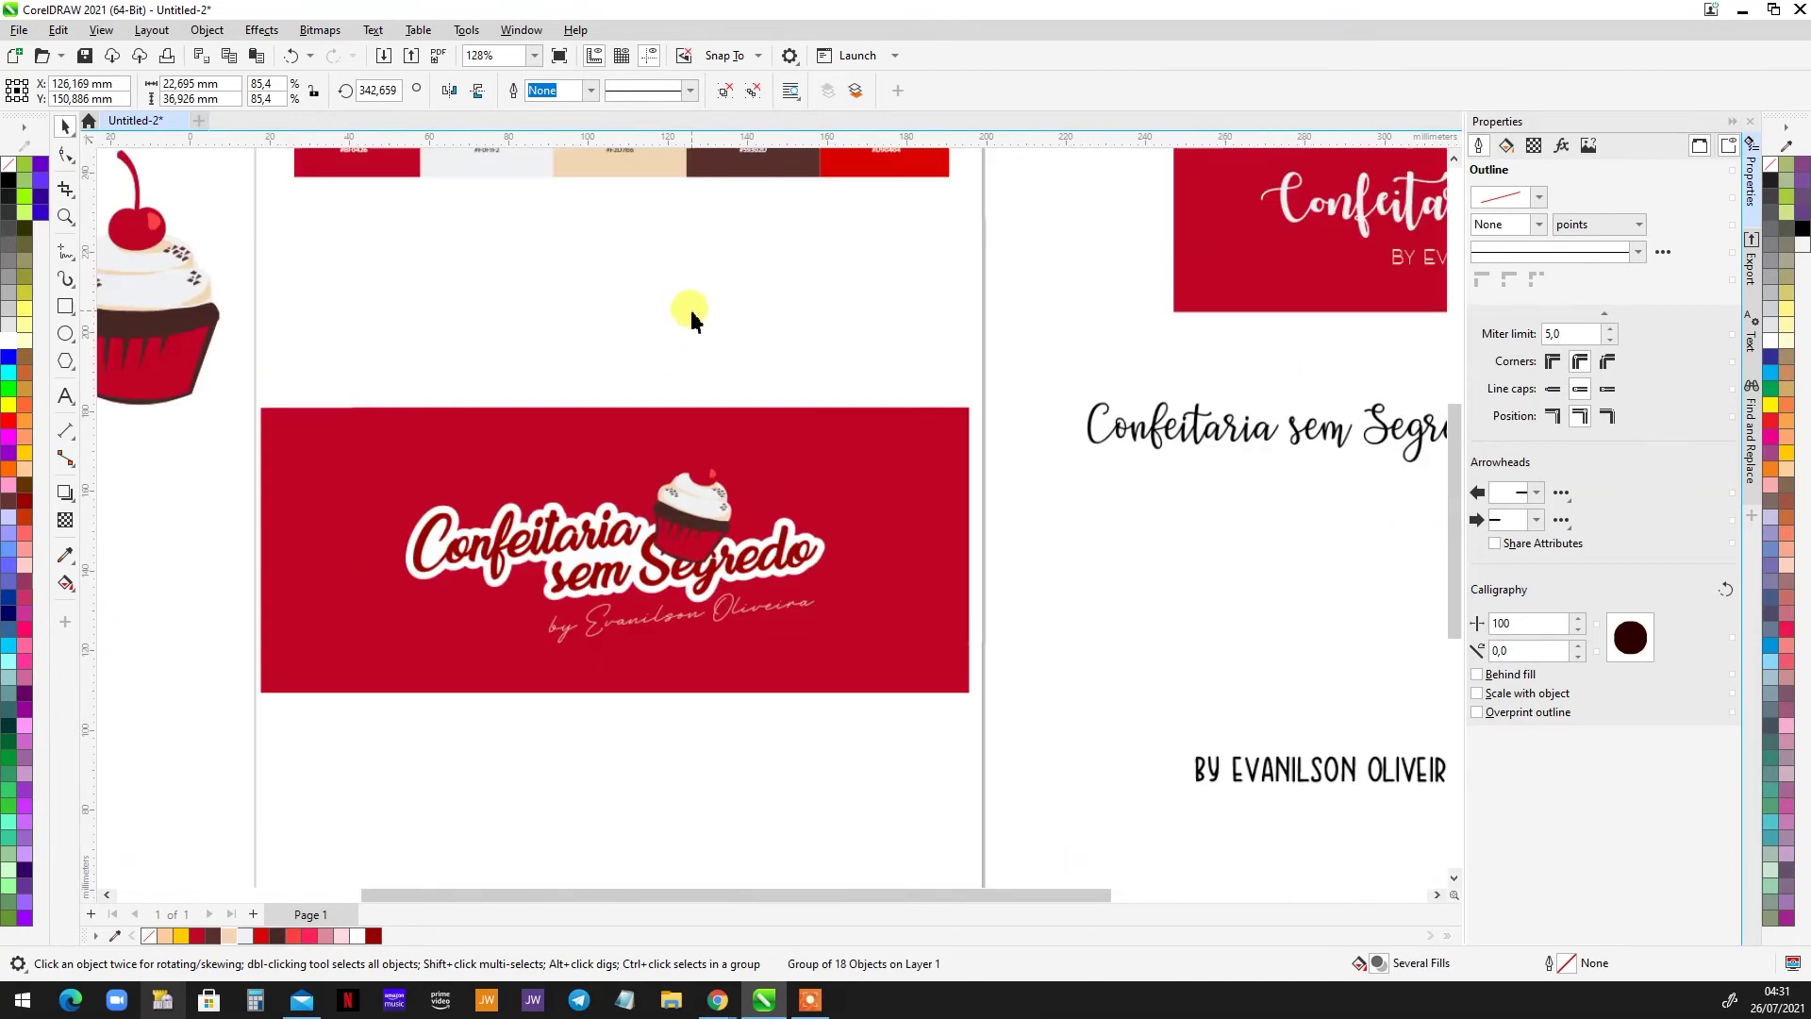
pyautogui.scroll(2, 768, 453)
pyautogui.click(696, 351)
pyautogui.scroll(2, 563, 676)
pyautogui.scroll(3, 564, 675)
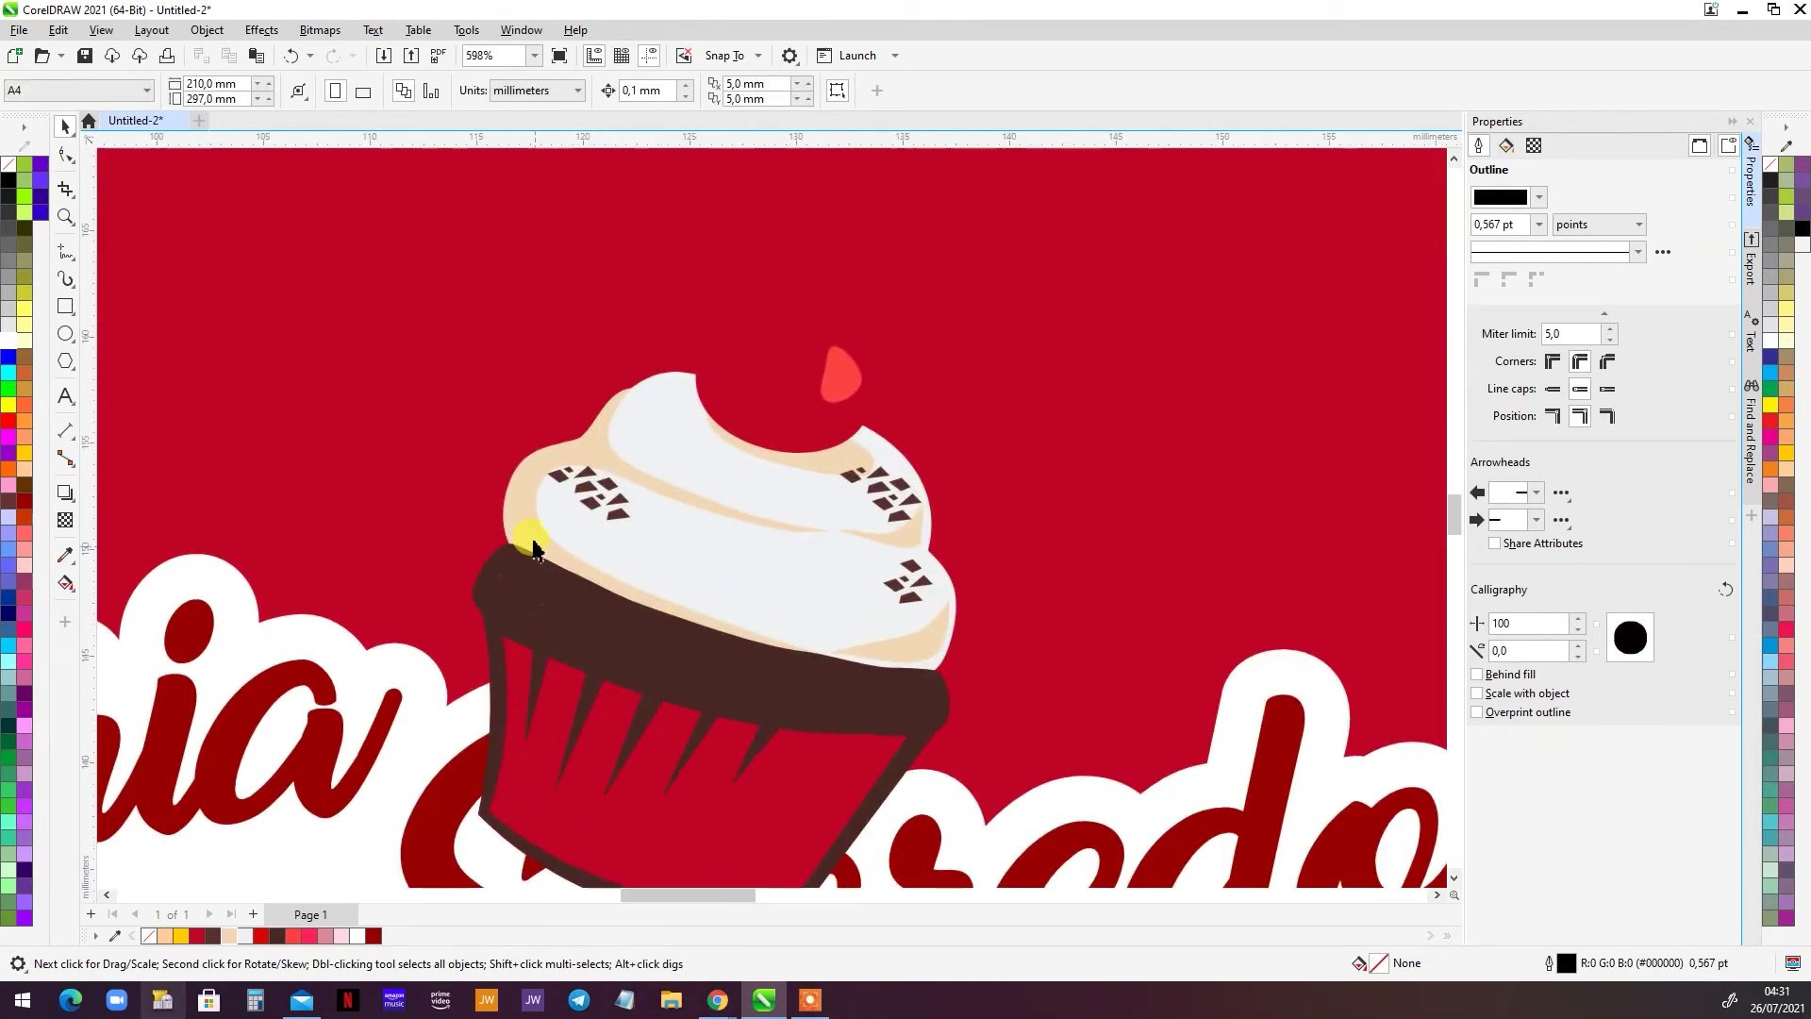
pyautogui.click(518, 507)
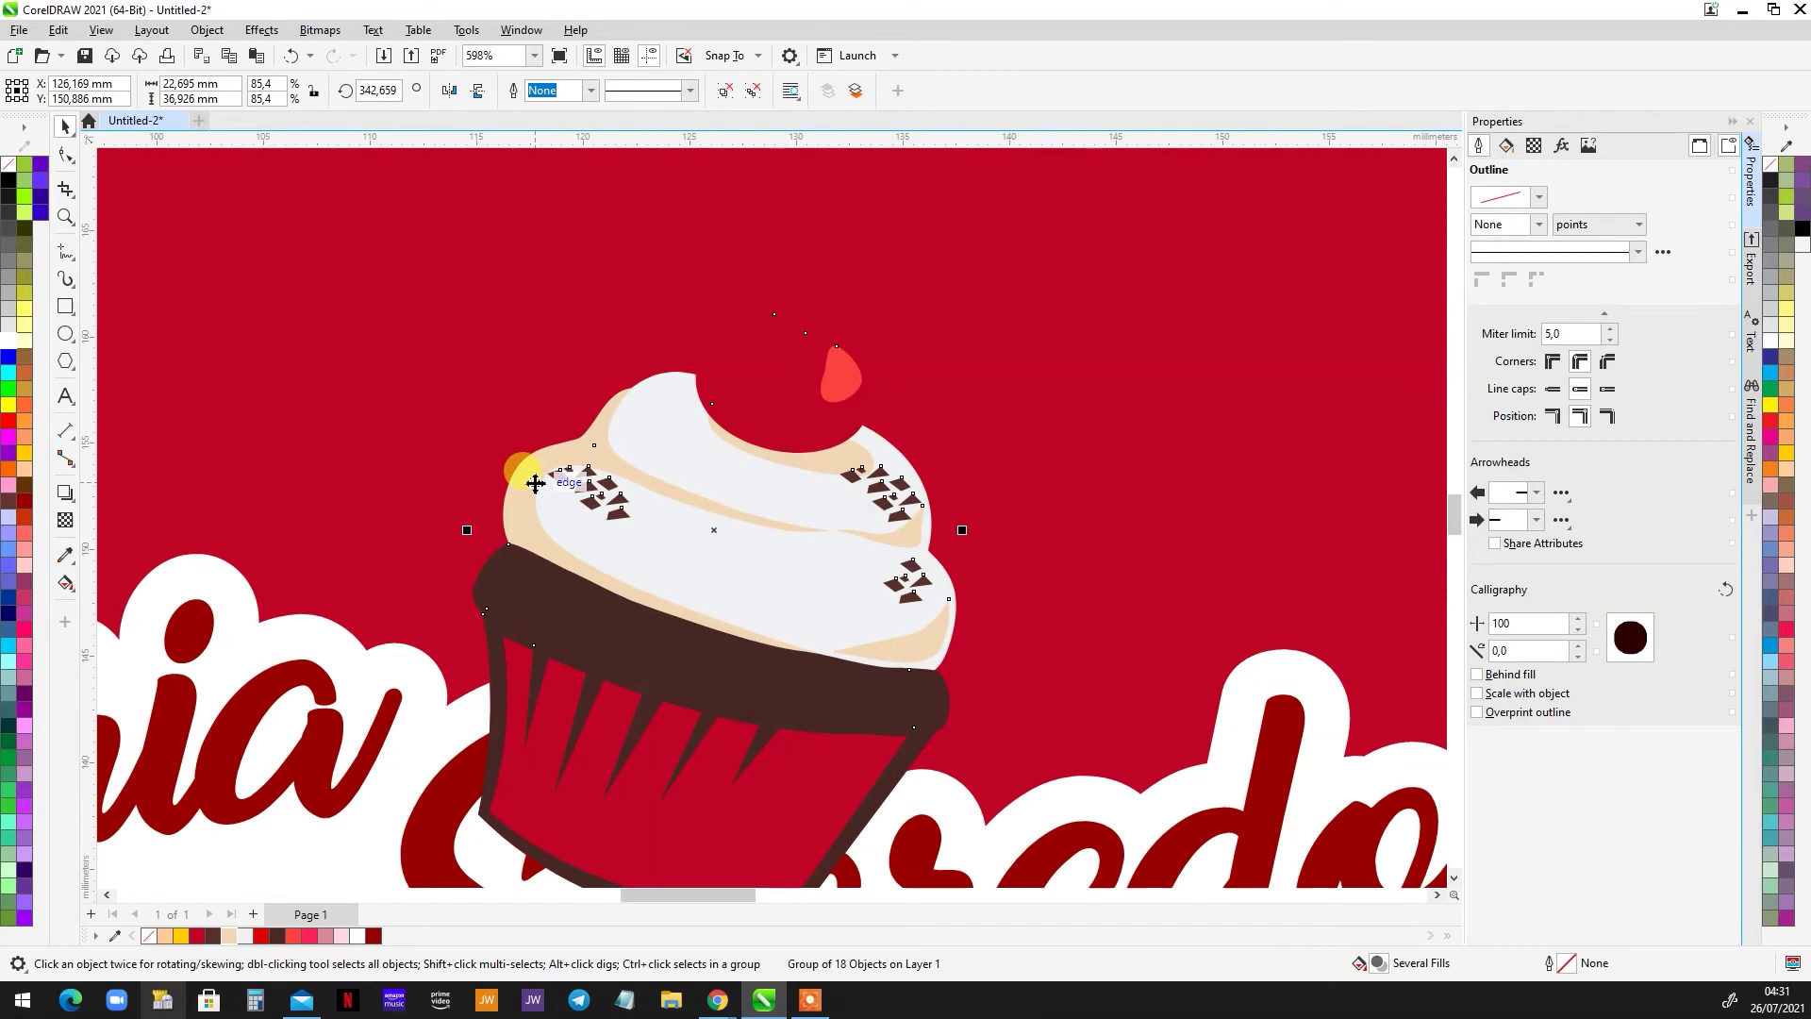
pyautogui.scroll(-3, 535, 483)
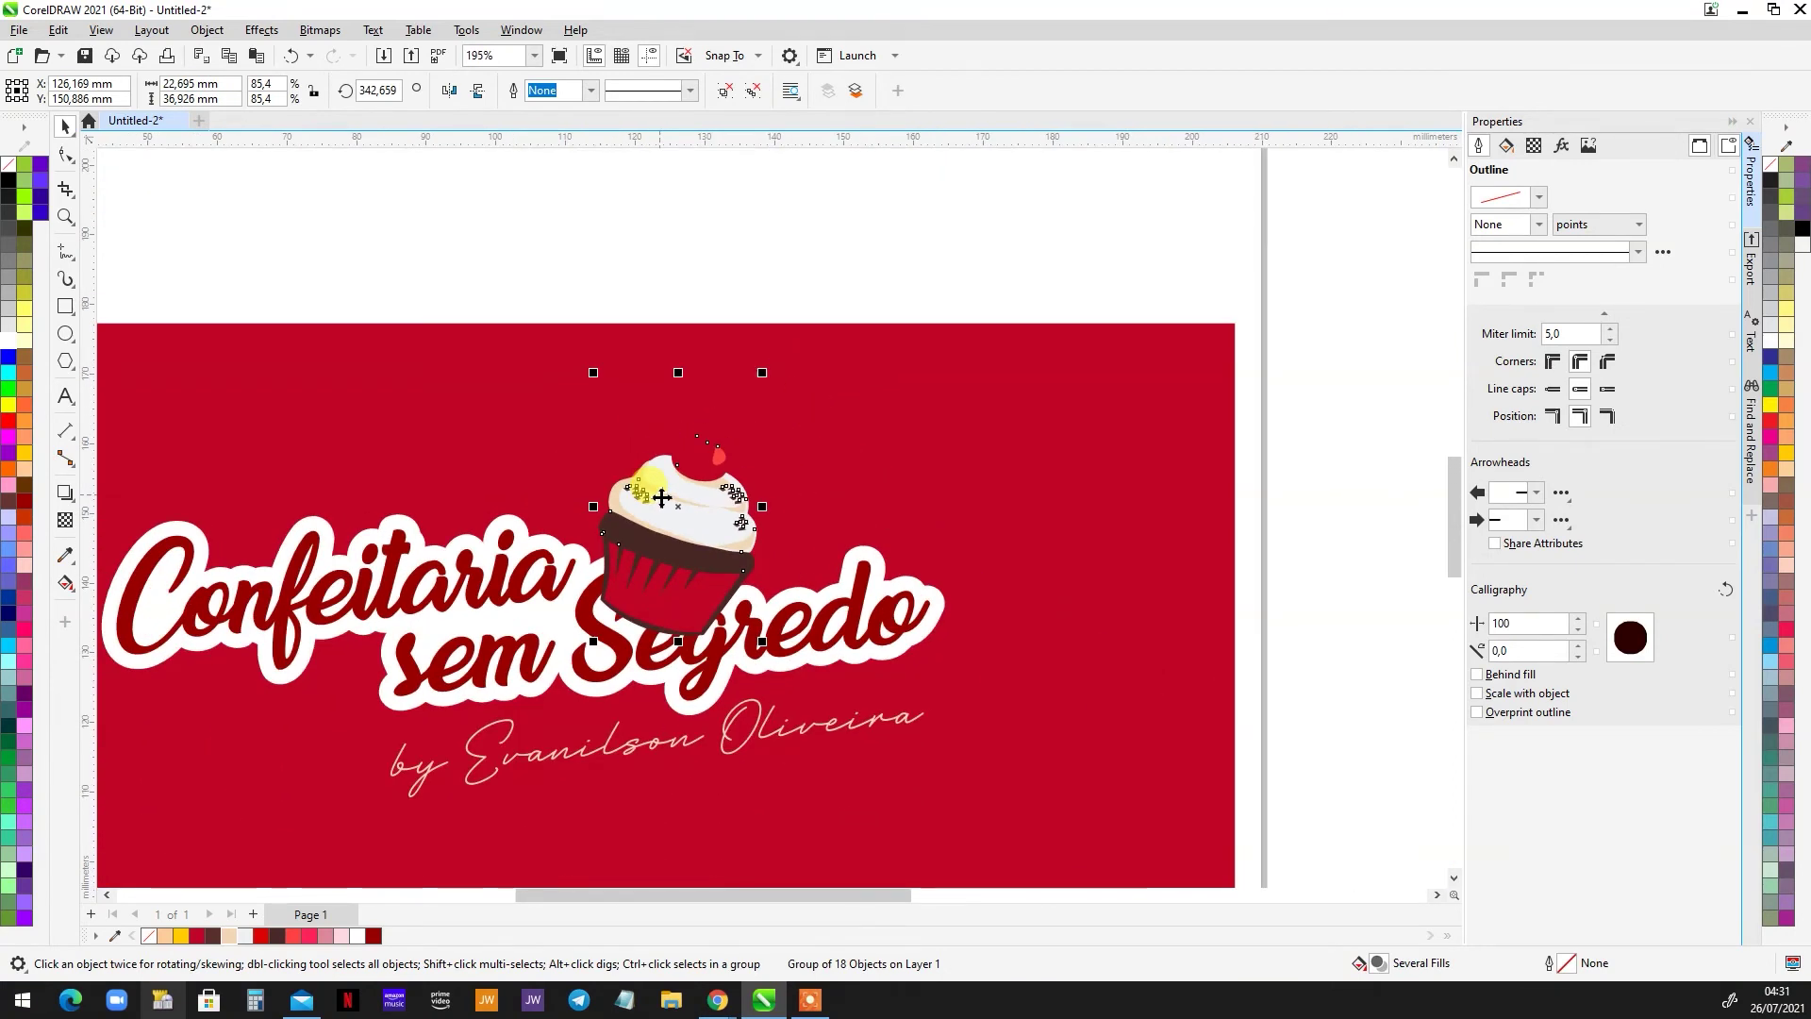
pyautogui.click(661, 497)
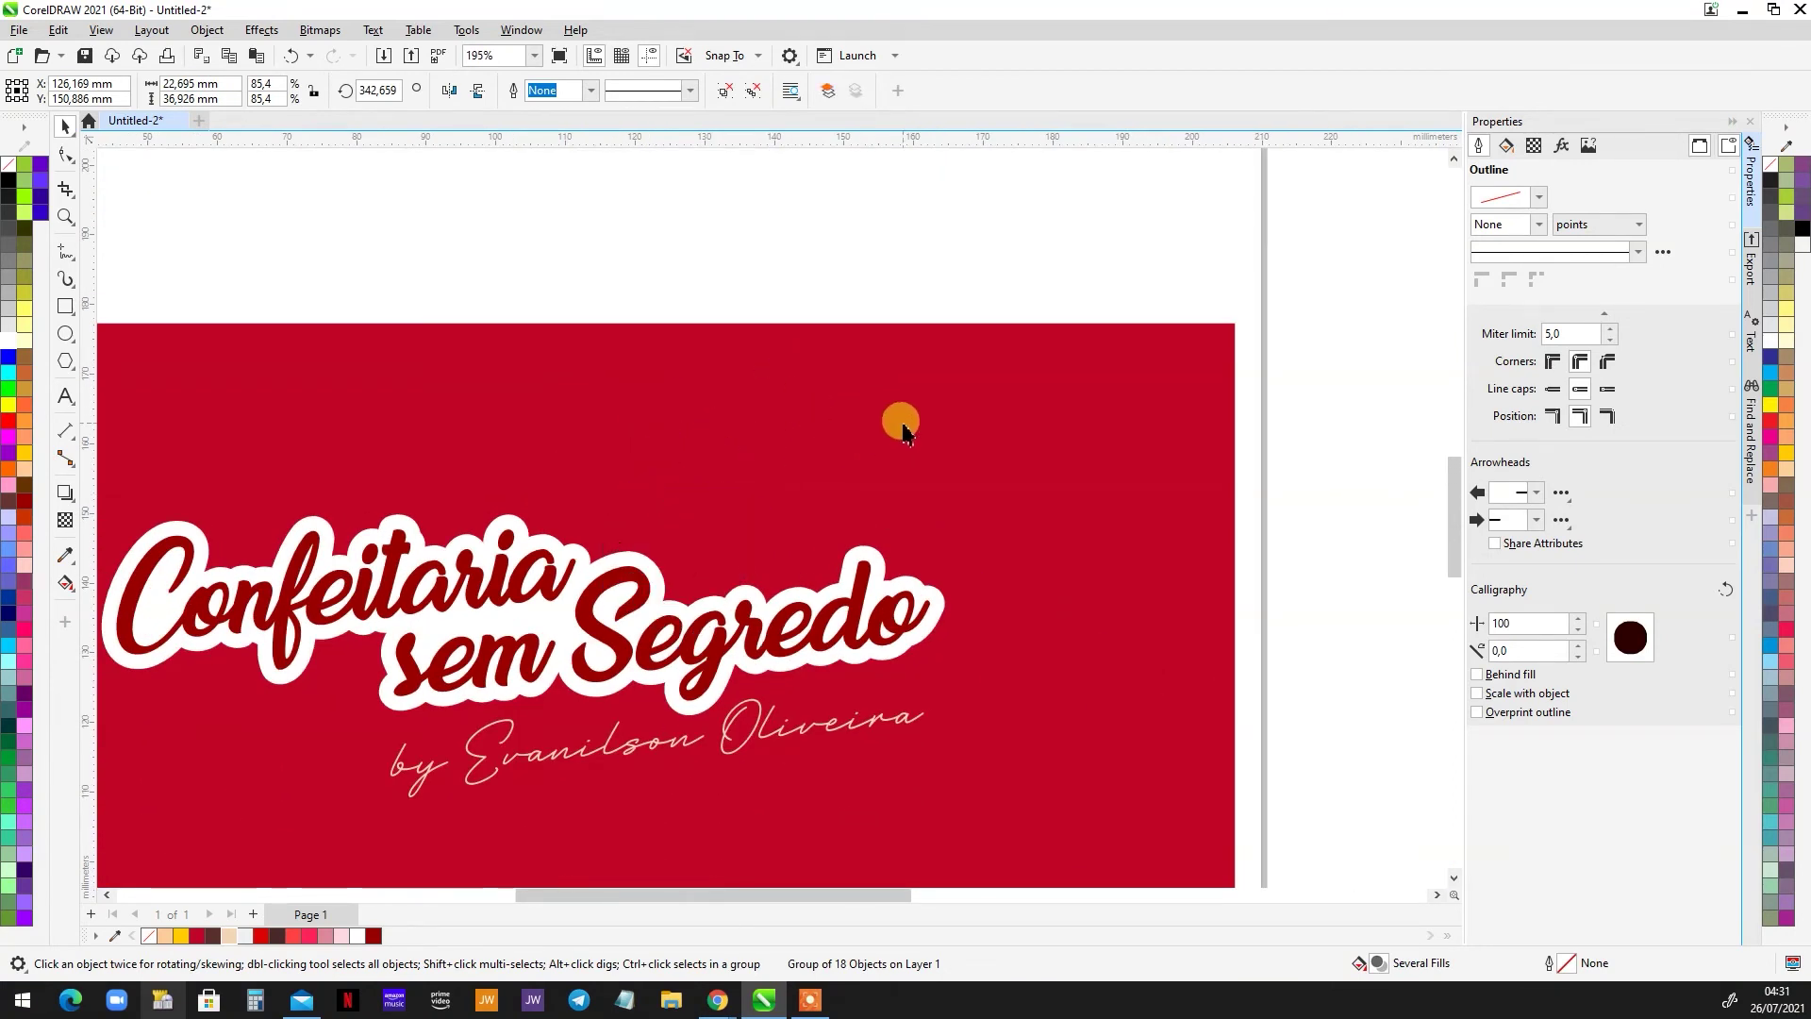
pyautogui.click(896, 420)
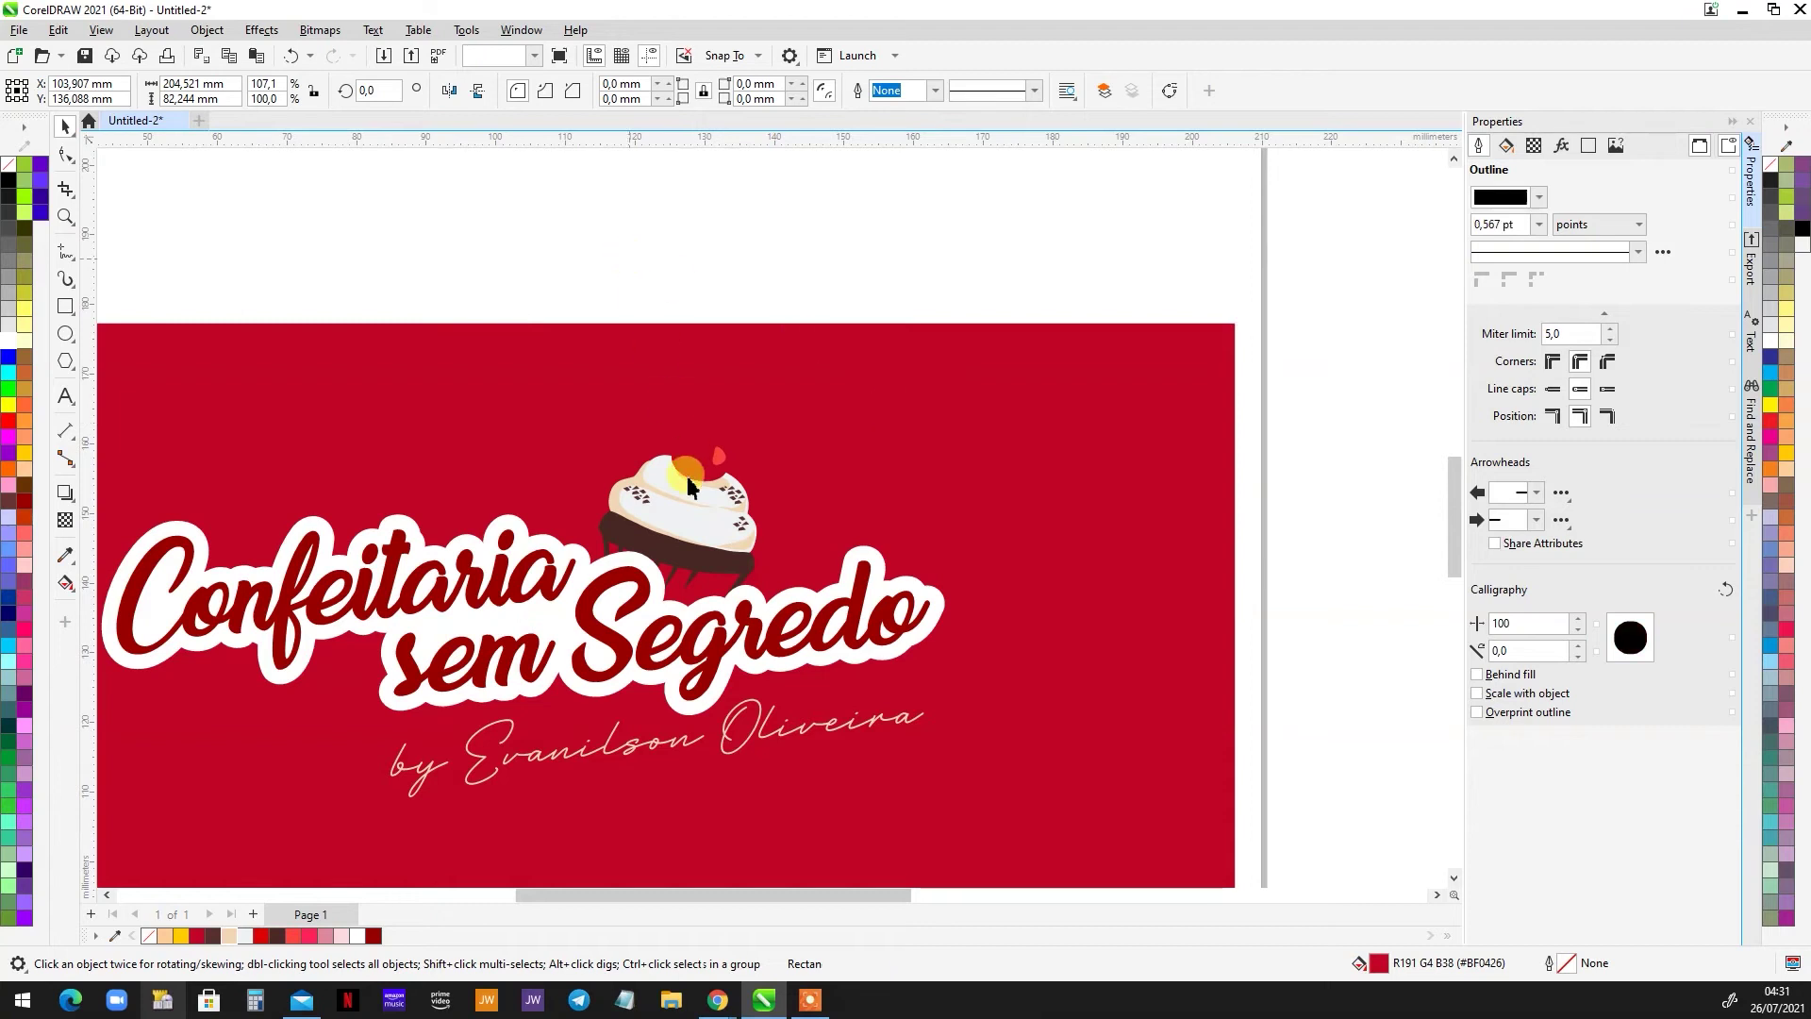
# Step: Move the cupcake up-left off the lettering and send its cherry, frosting and liner behind the red silhouette
pyautogui.click(687, 477)
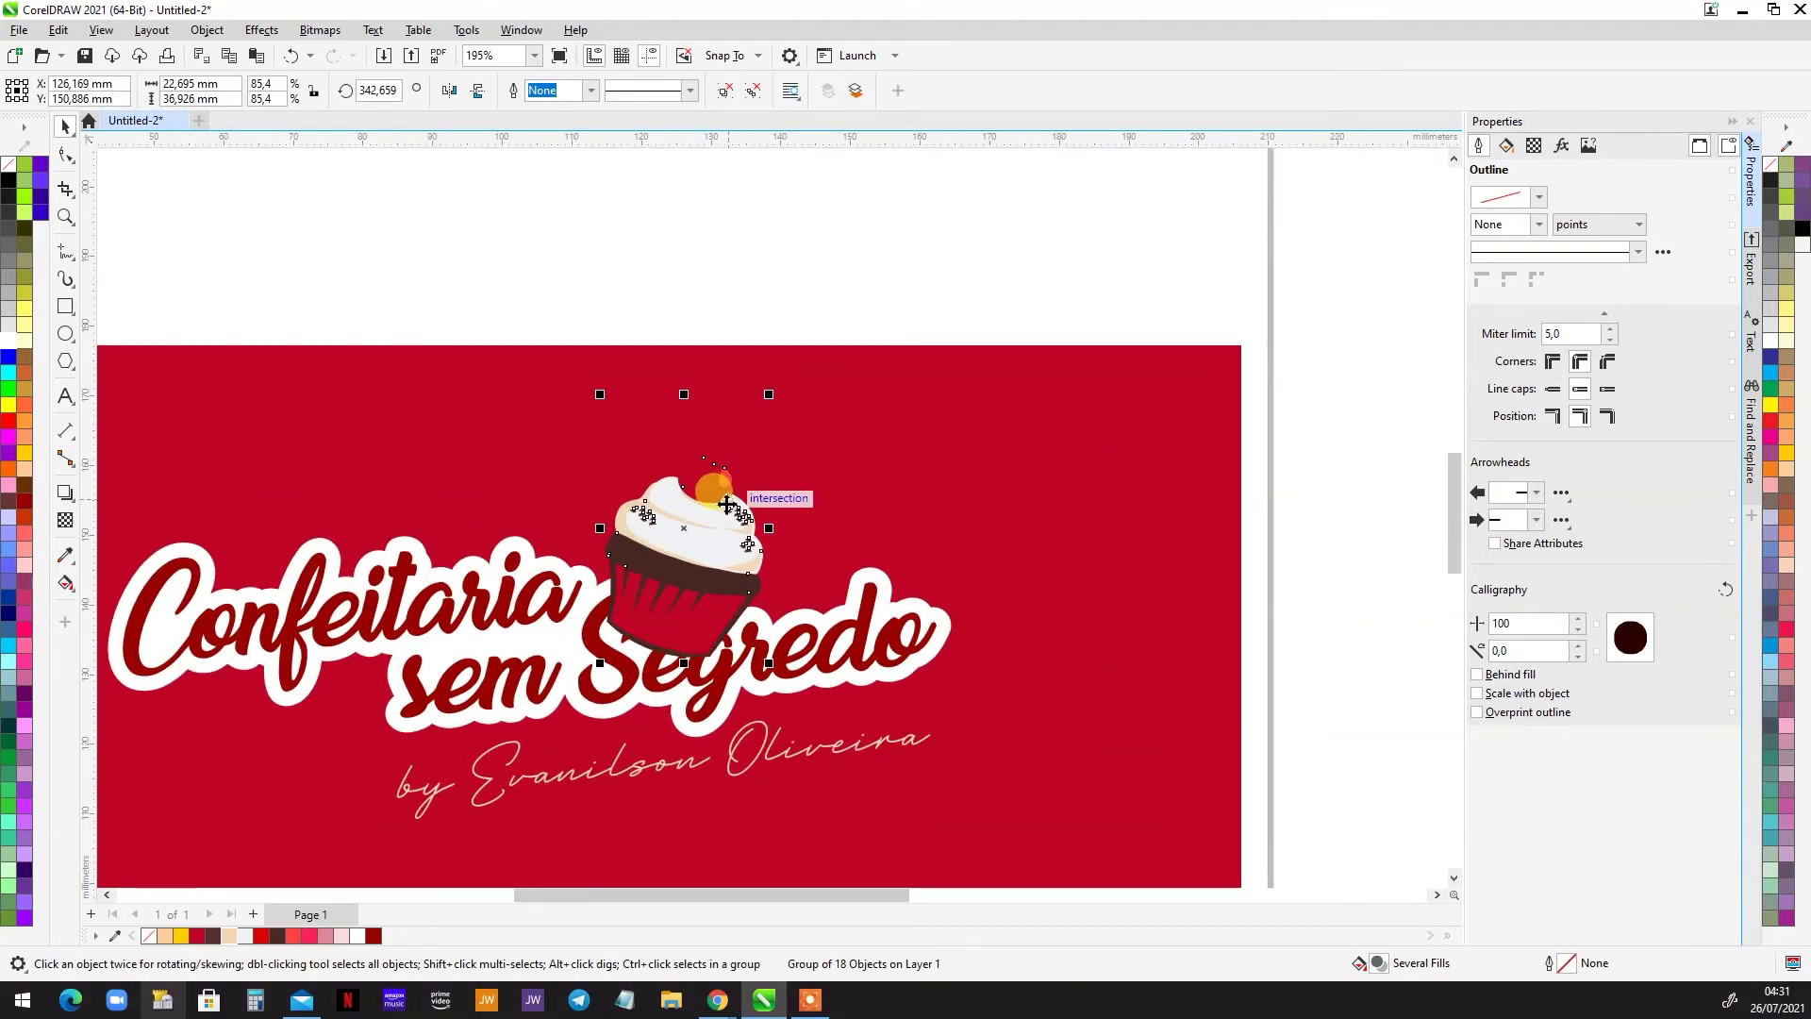
pyautogui.moveTo(689, 533); pyautogui.dragTo(494, 377)
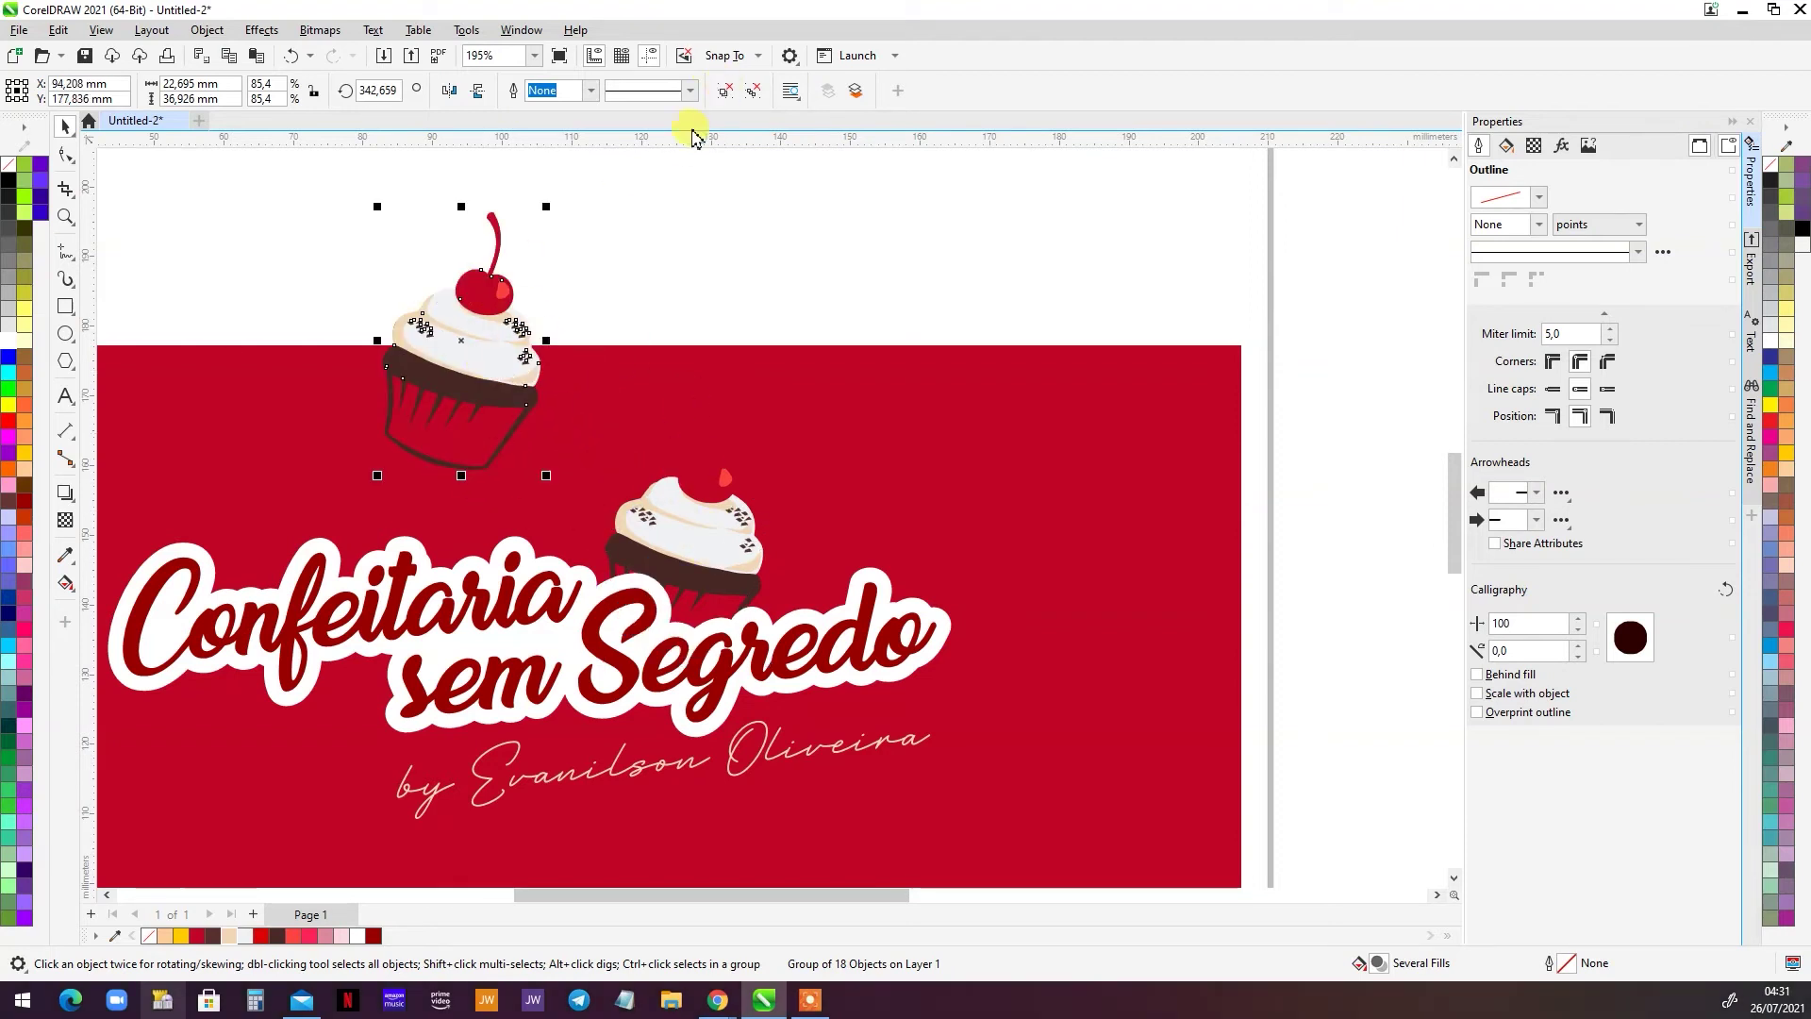
pyautogui.moveTo(623, 163); pyautogui.dragTo(362, 427)
pyautogui.hotkey('shift', 'pagedown')
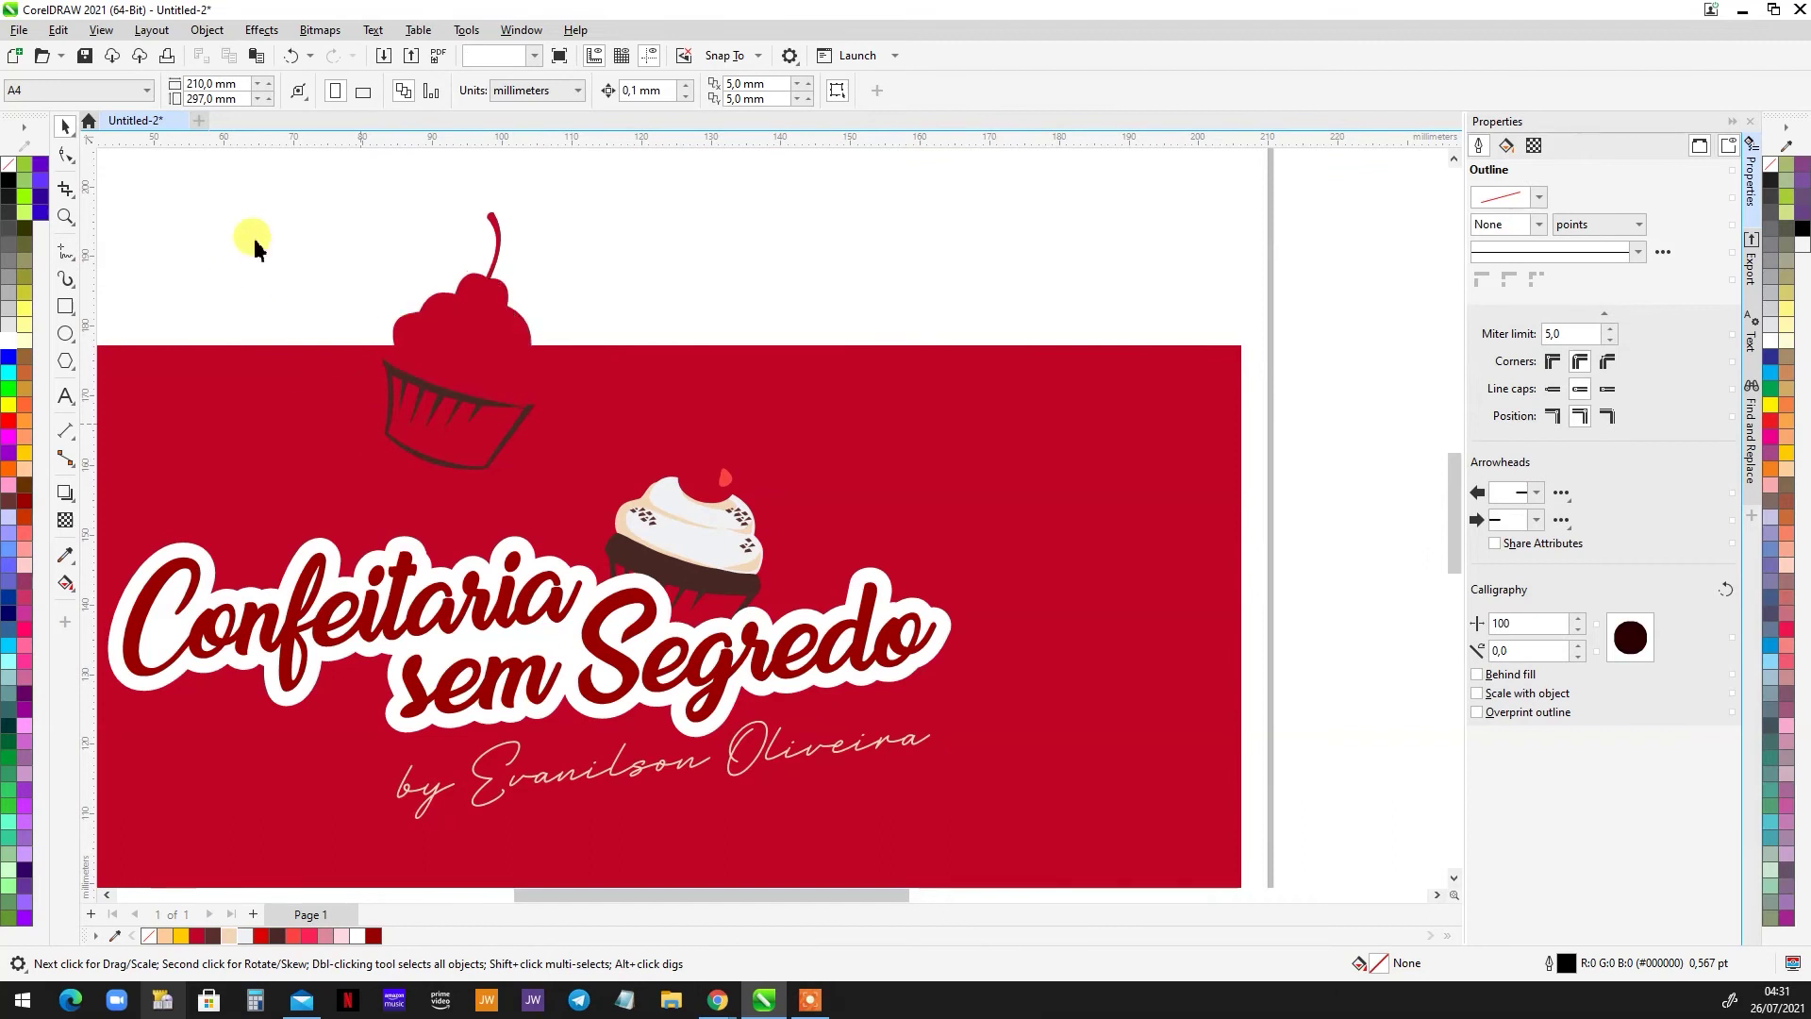
pyautogui.moveTo(271, 263); pyautogui.dragTo(614, 500)
pyautogui.hotkey('shift', 'pagedown')
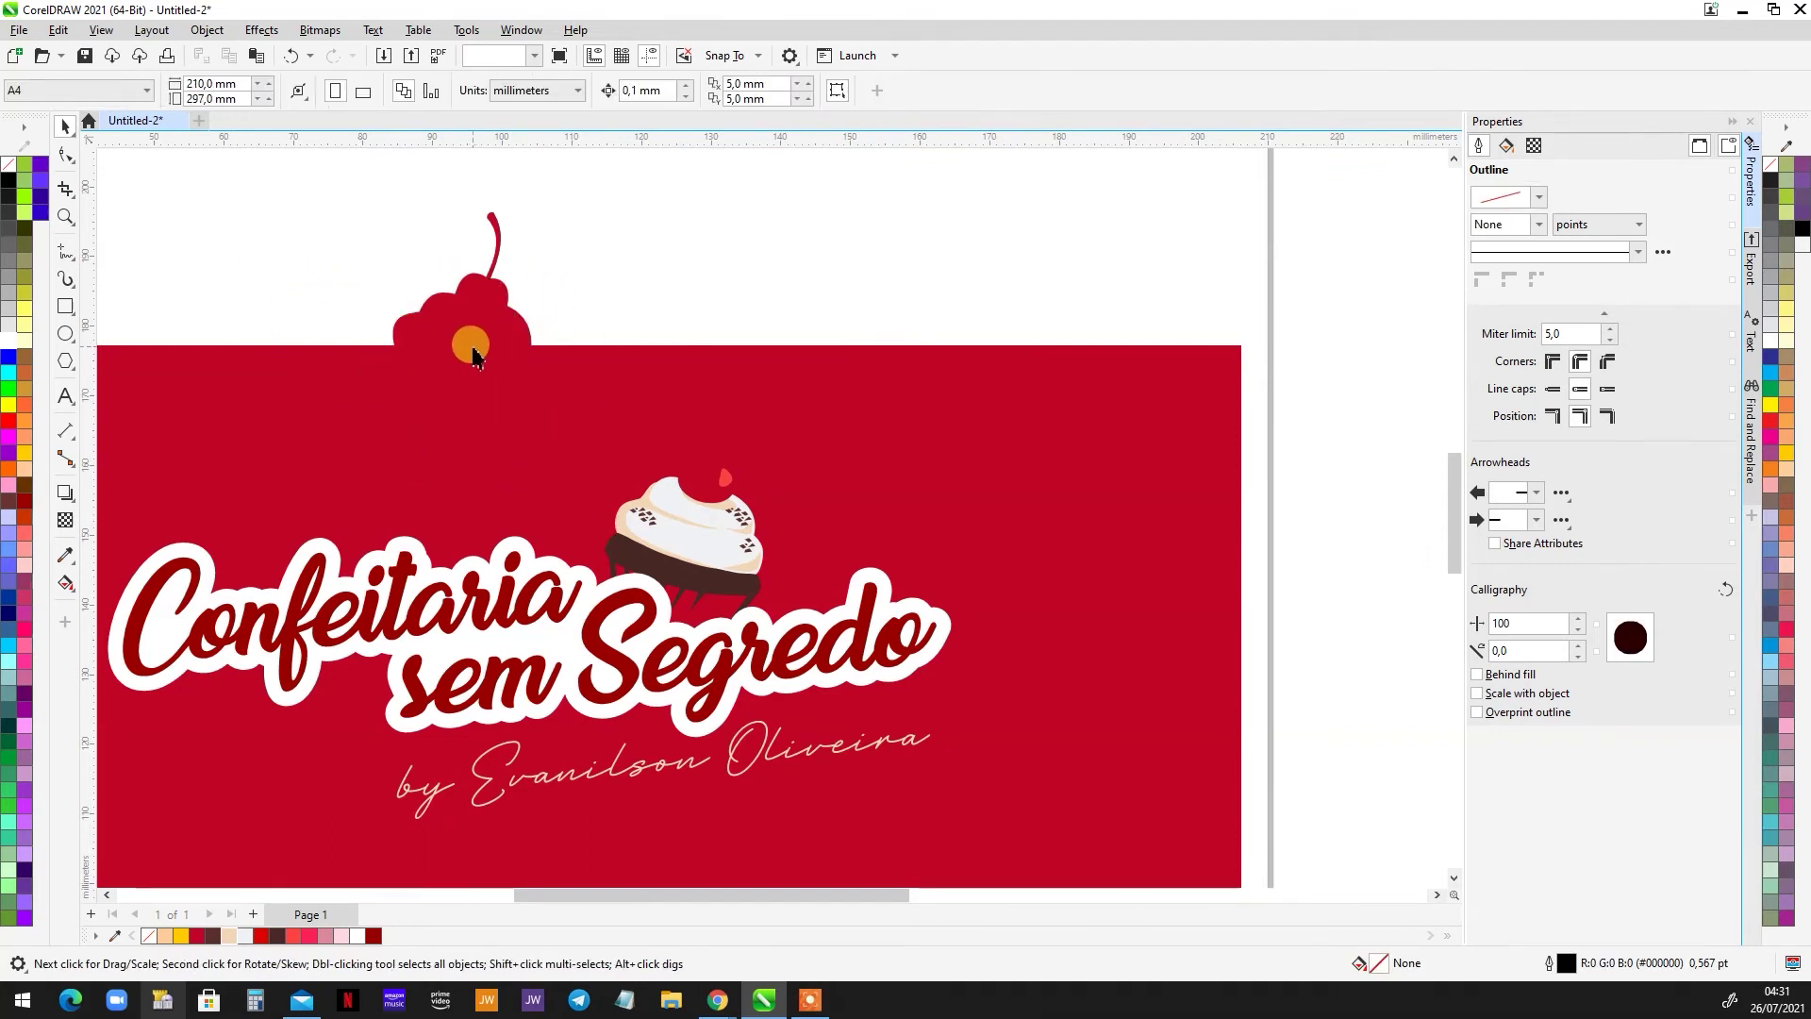
# Step: Centre the red silhouette on the cupcake horizontally and vertically with C and E
pyautogui.click(479, 354)
pyautogui.keyDown('shift'); pyautogui.click(708, 529); pyautogui.keyUp('shift')
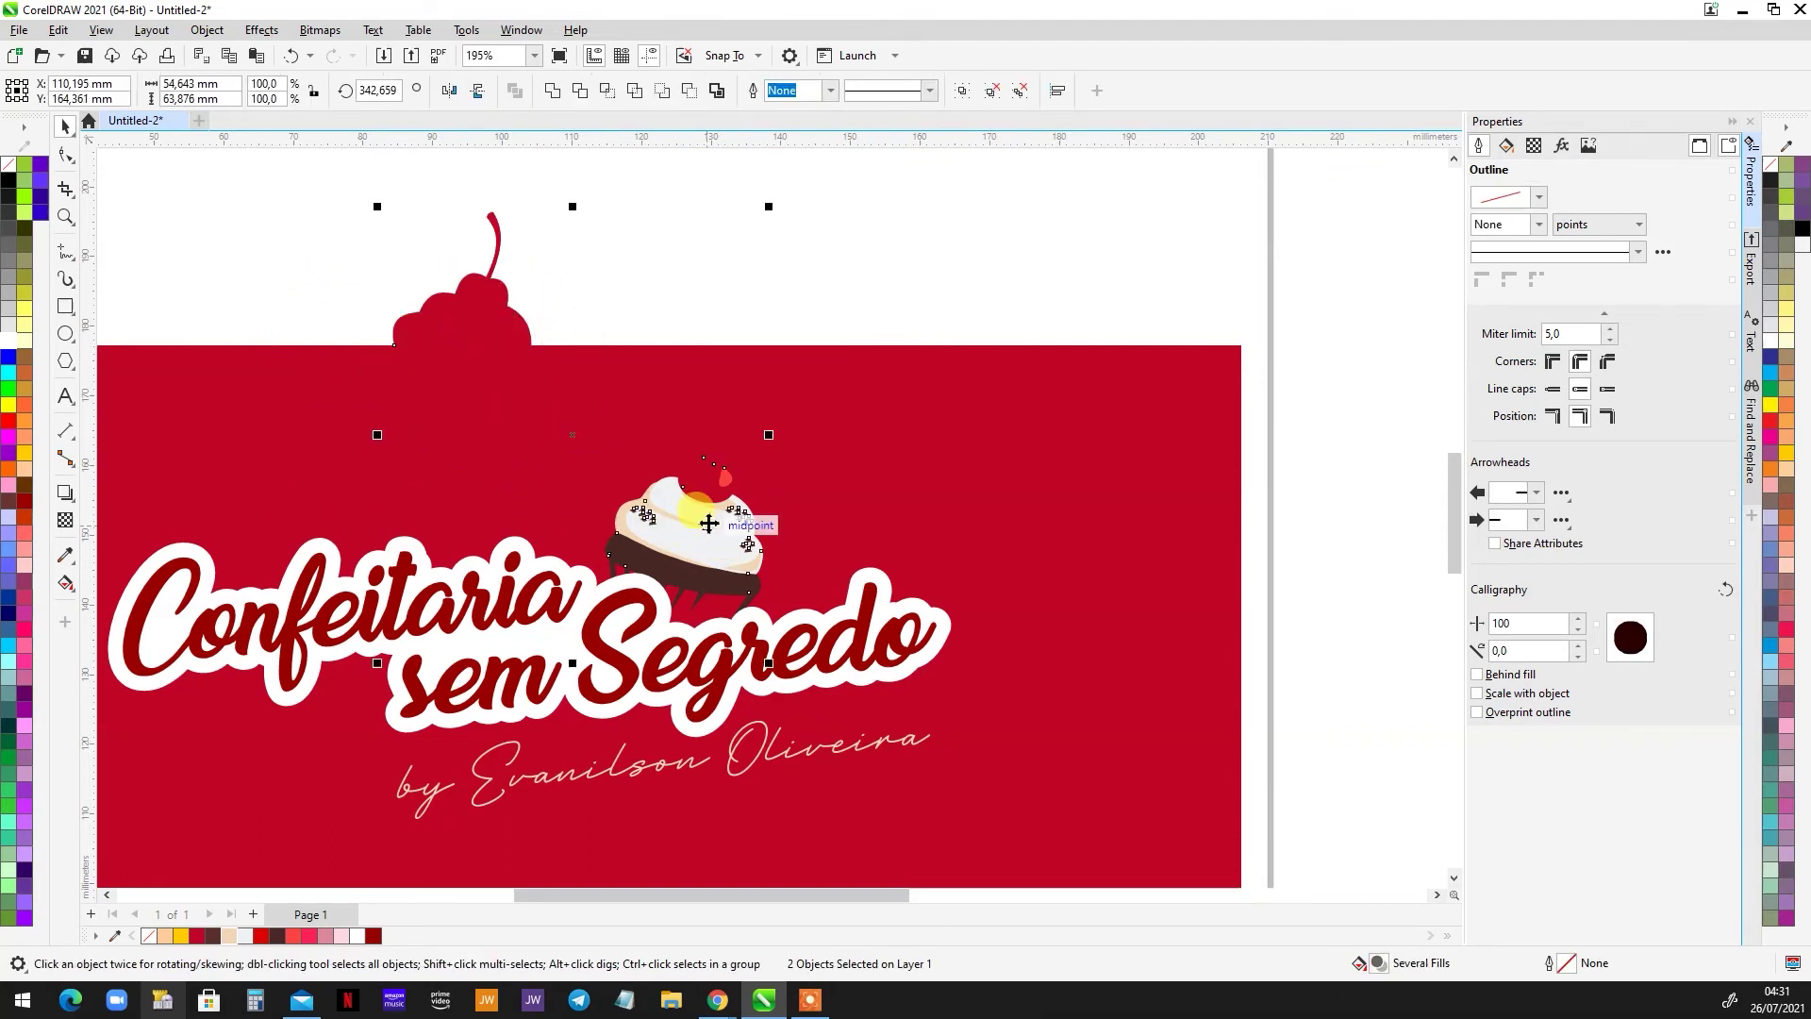
pyautogui.press('c')
pyautogui.press('e')
# Step: Give the red silhouette a 10 pt white outline
pyautogui.click(695, 546)
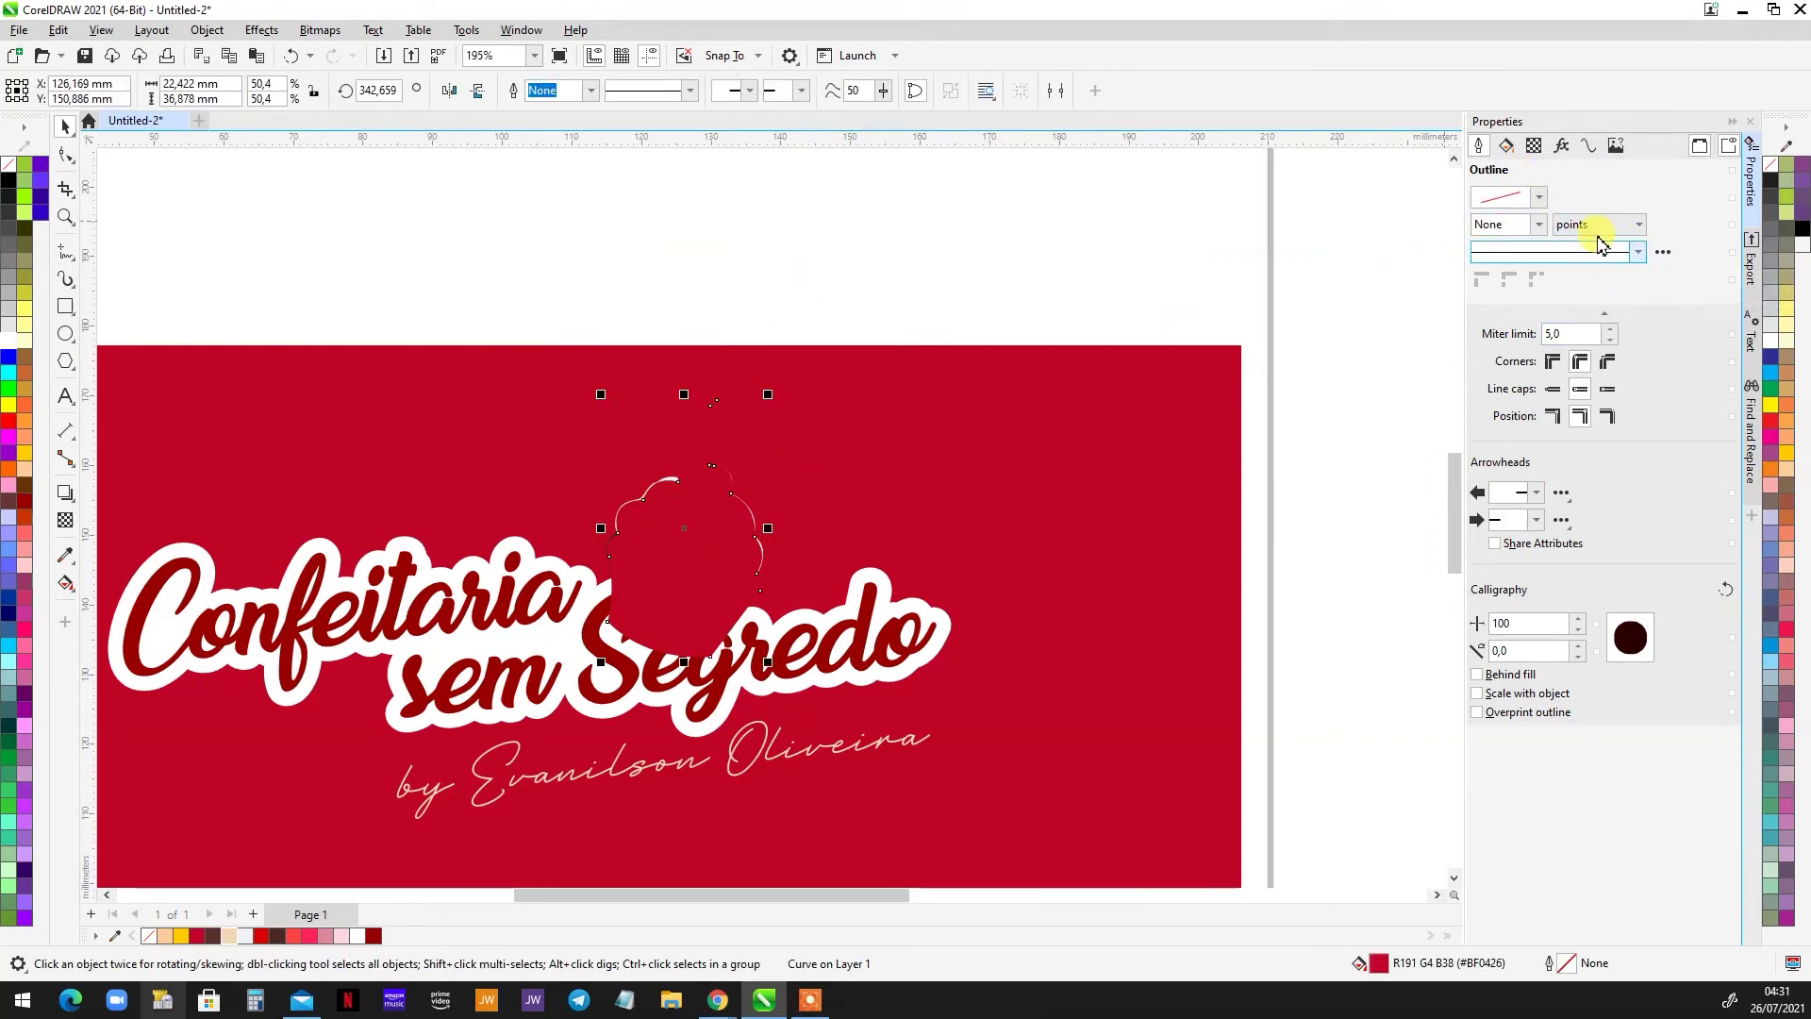
pyautogui.click(1539, 227)
pyautogui.click(1500, 393)
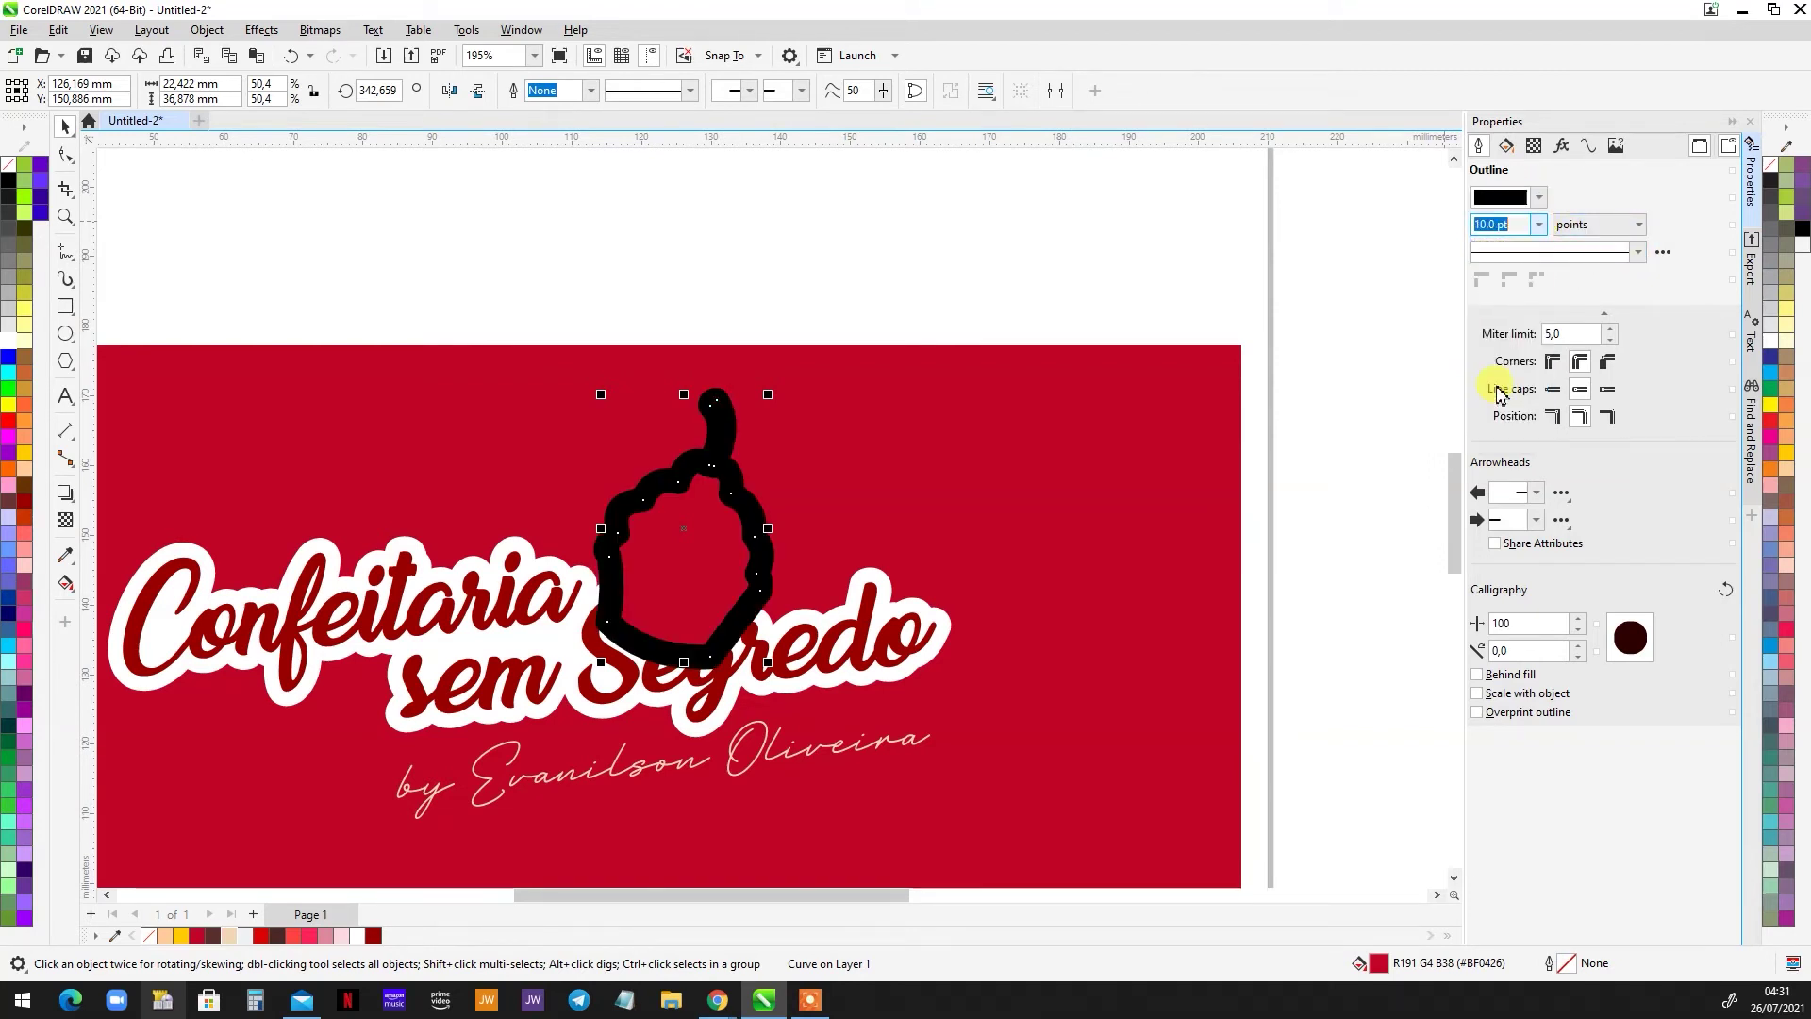
pyautogui.rightClick(354, 936)
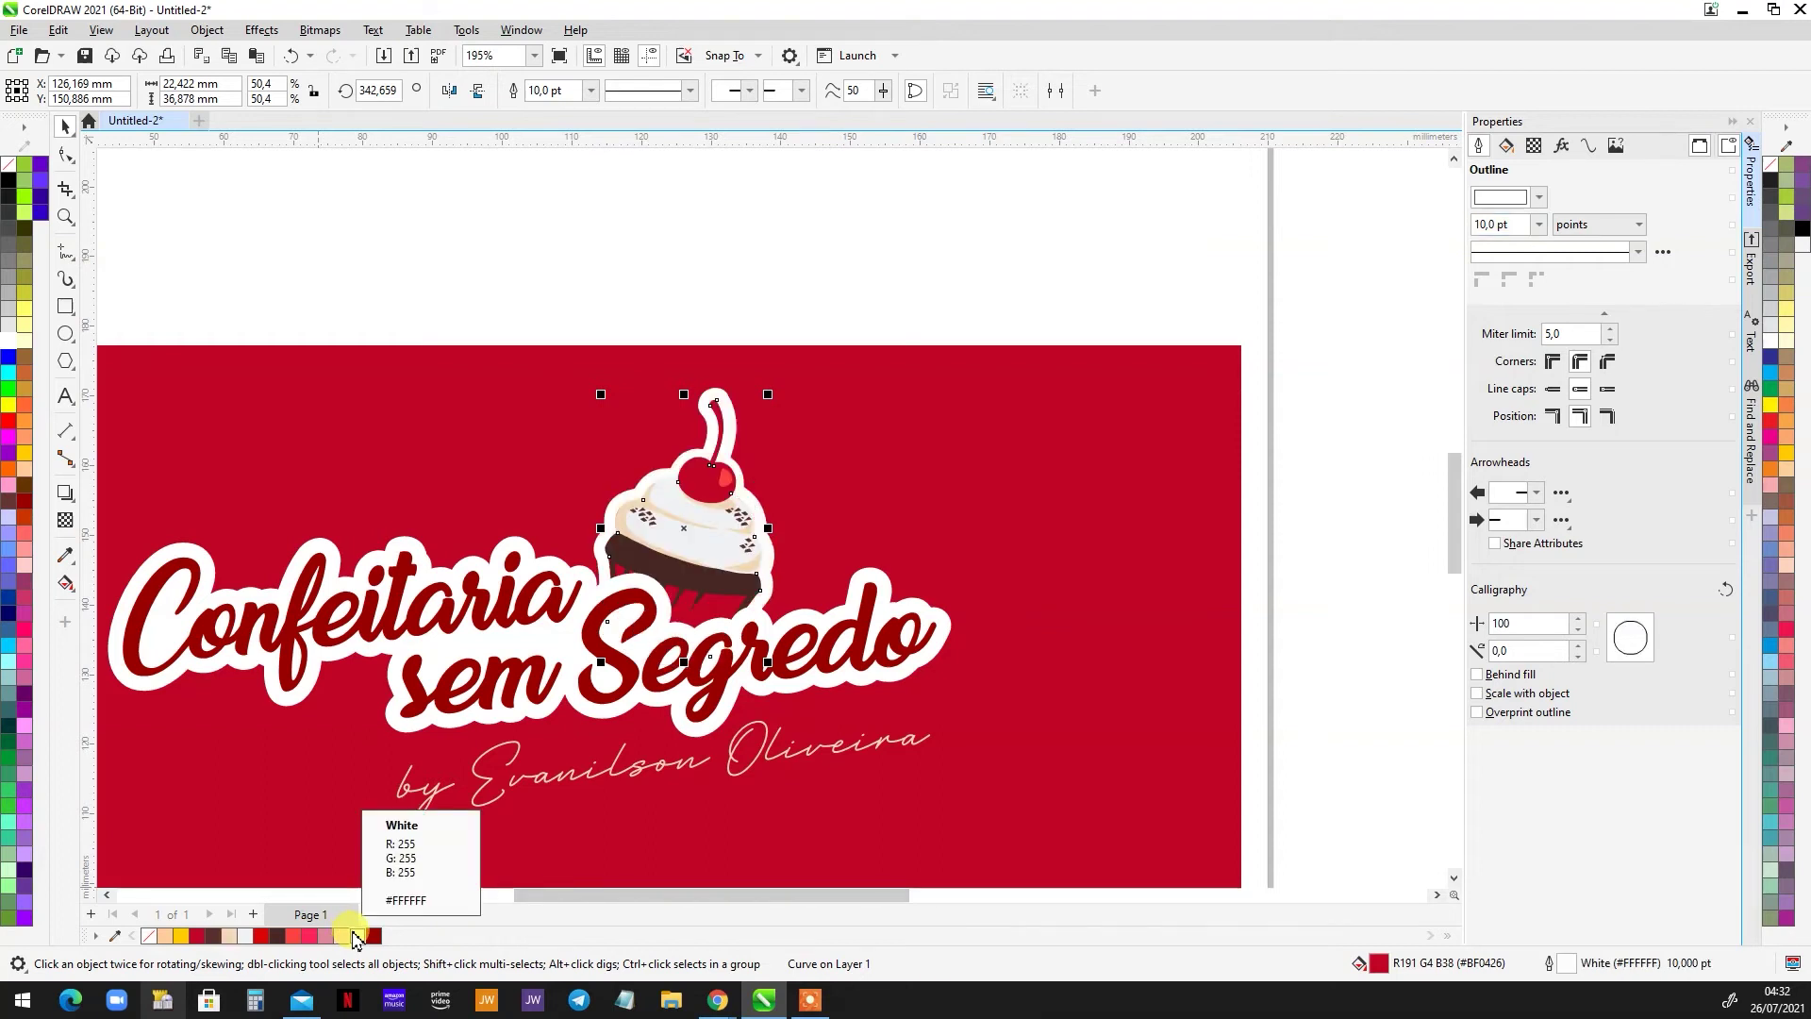
# Step: Shift the cupcake and its white border slightly left above Segredo
pyautogui.click(635, 277)
pyautogui.moveTo(912, 663); pyautogui.dragTo(878, 696)
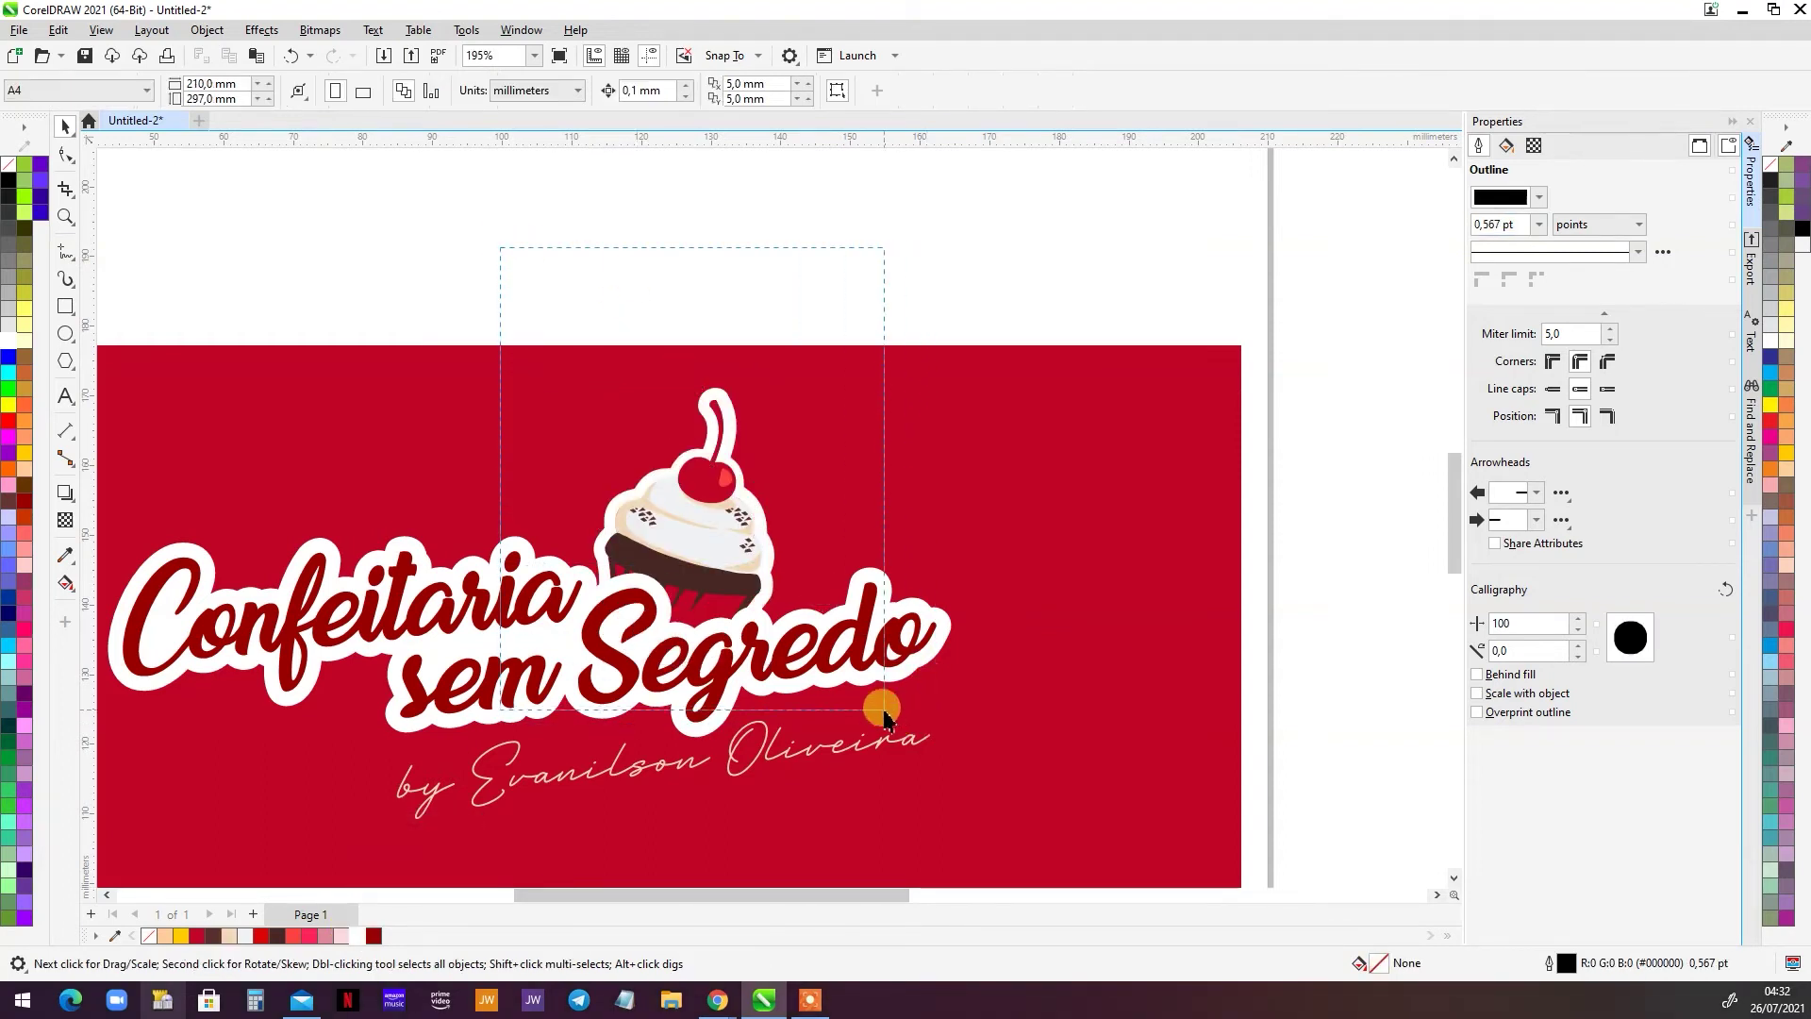
pyautogui.scroll(3, 781, 538)
pyautogui.moveTo(703, 542); pyautogui.dragTo(745, 493)
pyautogui.scroll(-3, 693, 519)
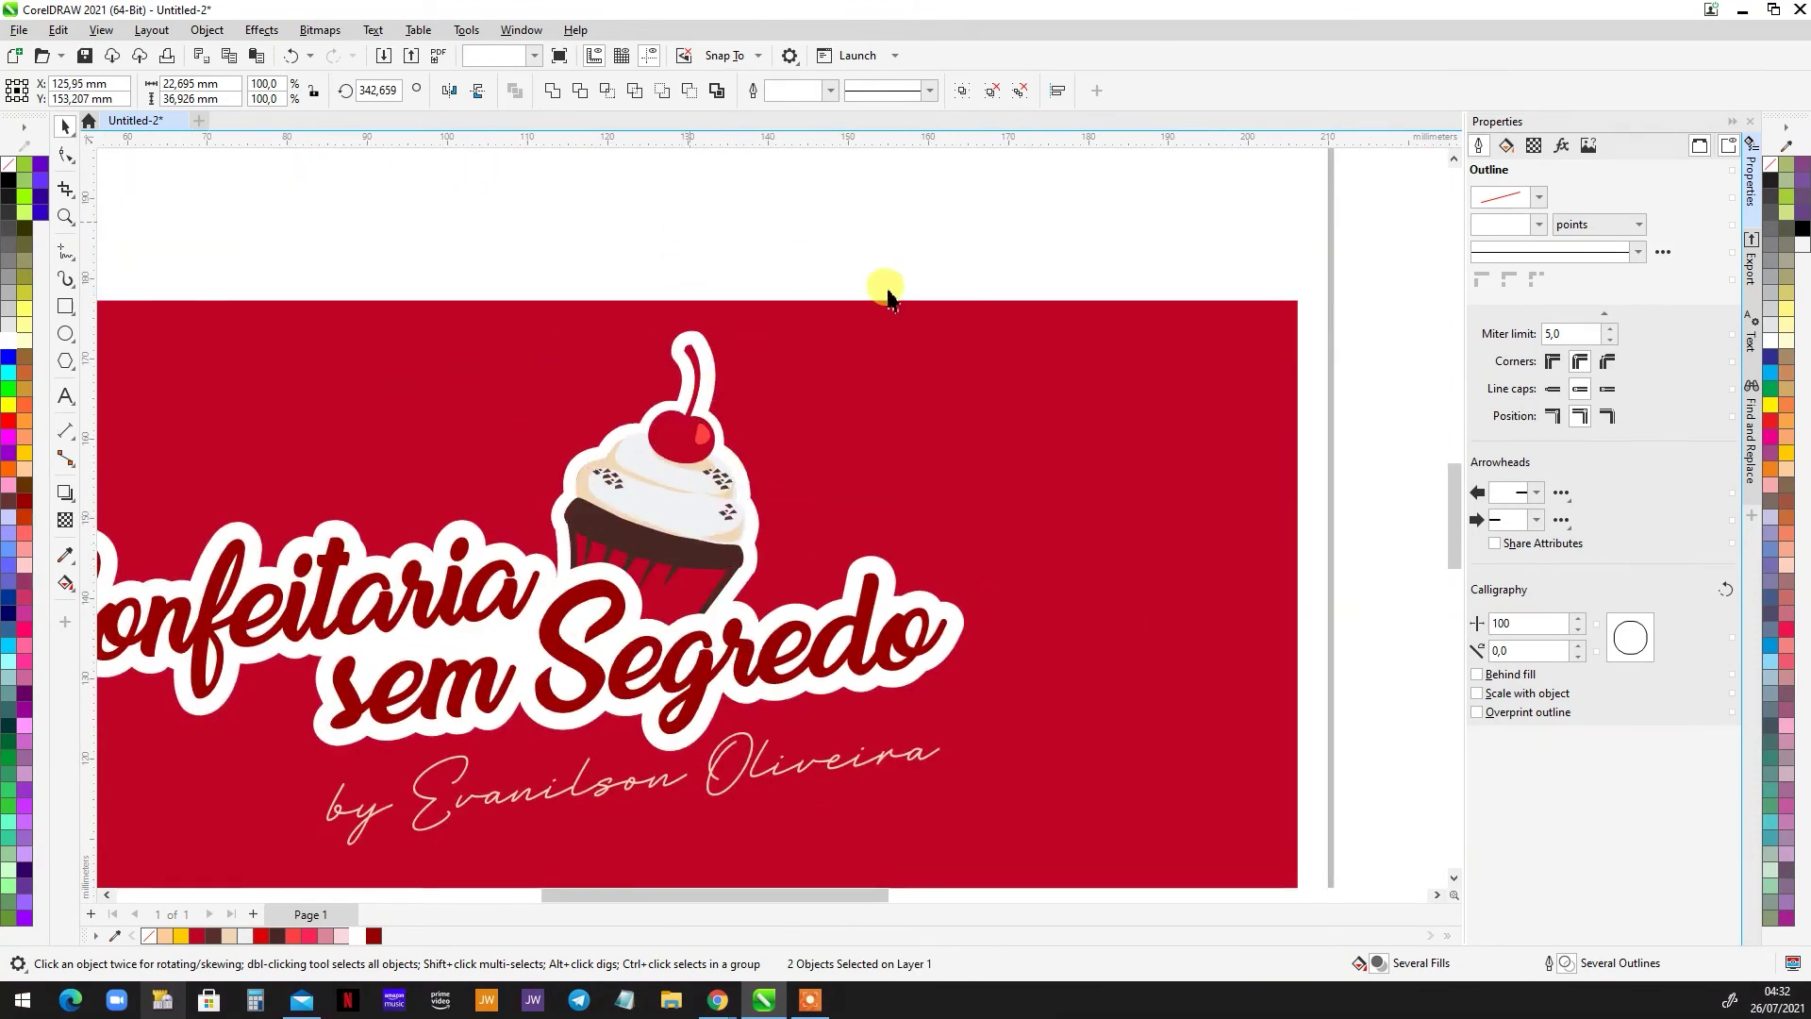
# Step: Shrink the bordered cupcake to about 79% and move it slightly right and up
pyautogui.click(473, 202)
pyautogui.moveTo(449, 232); pyautogui.dragTo(911, 702)
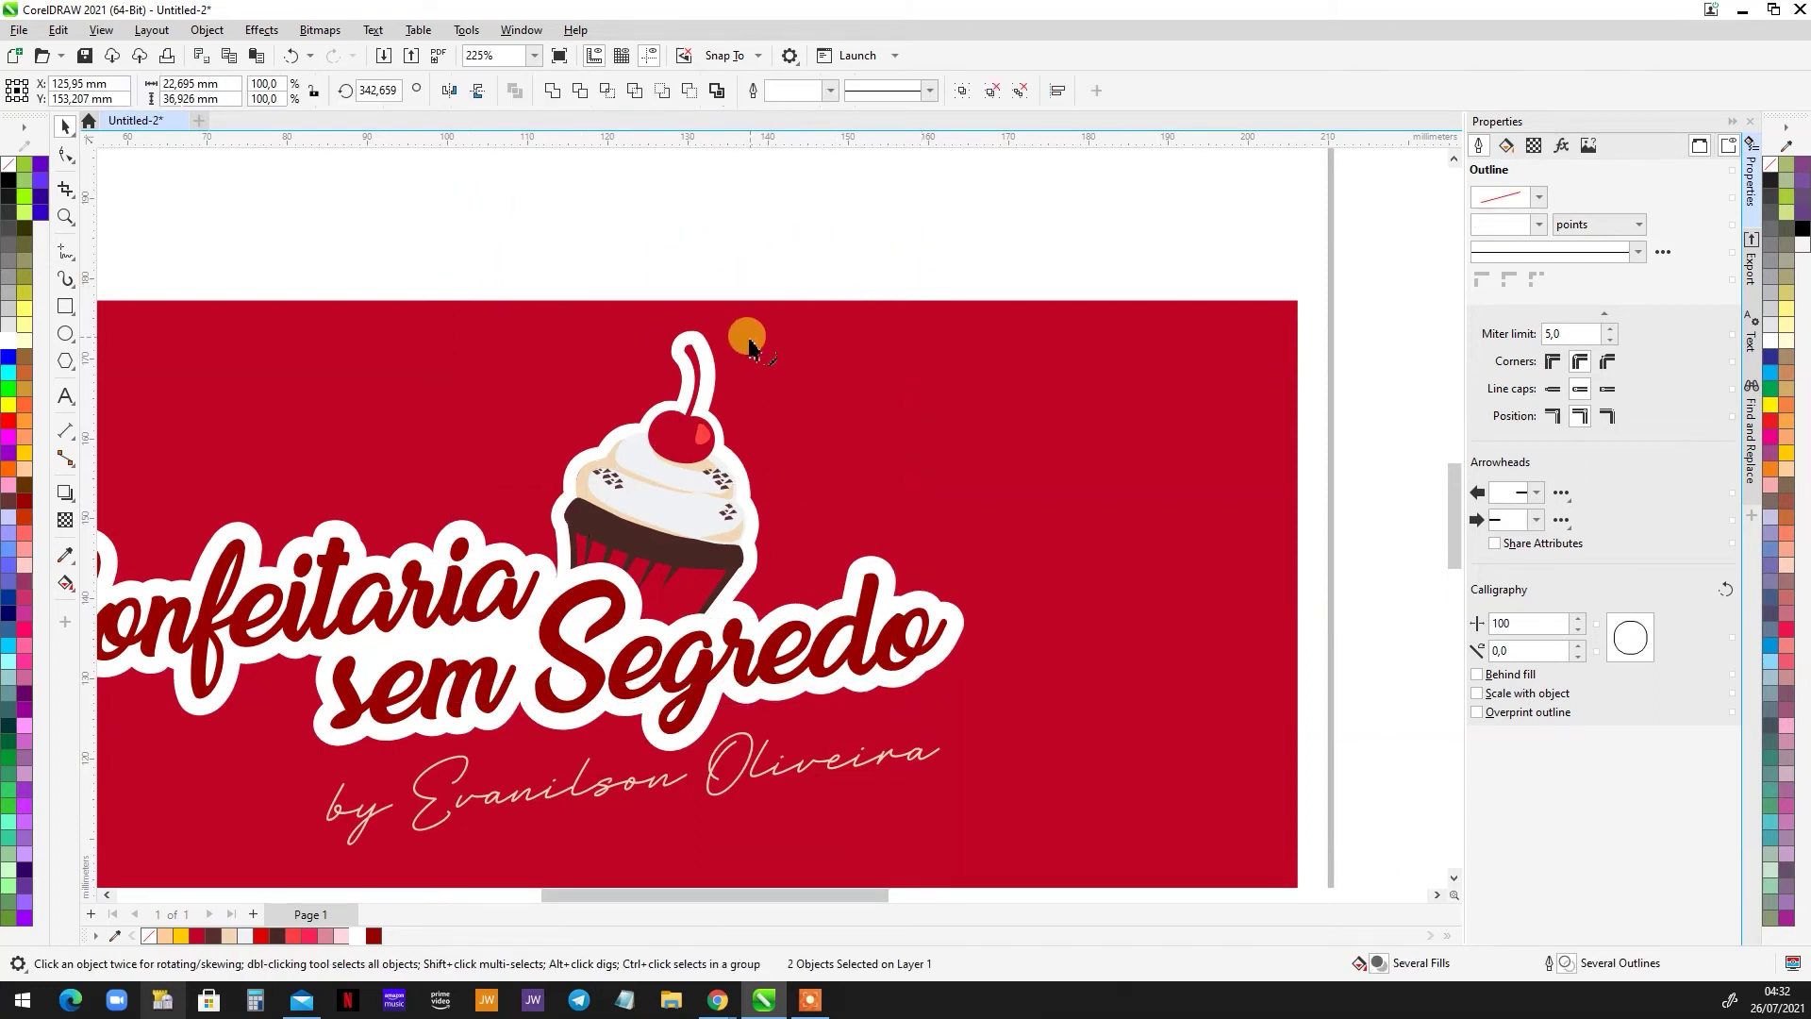
pyautogui.moveTo(761, 348); pyautogui.dragTo(714, 400)
pyautogui.moveTo(663, 525); pyautogui.dragTo(693, 516)
pyautogui.click(820, 250)
pyautogui.scroll(-3, 881, 292)
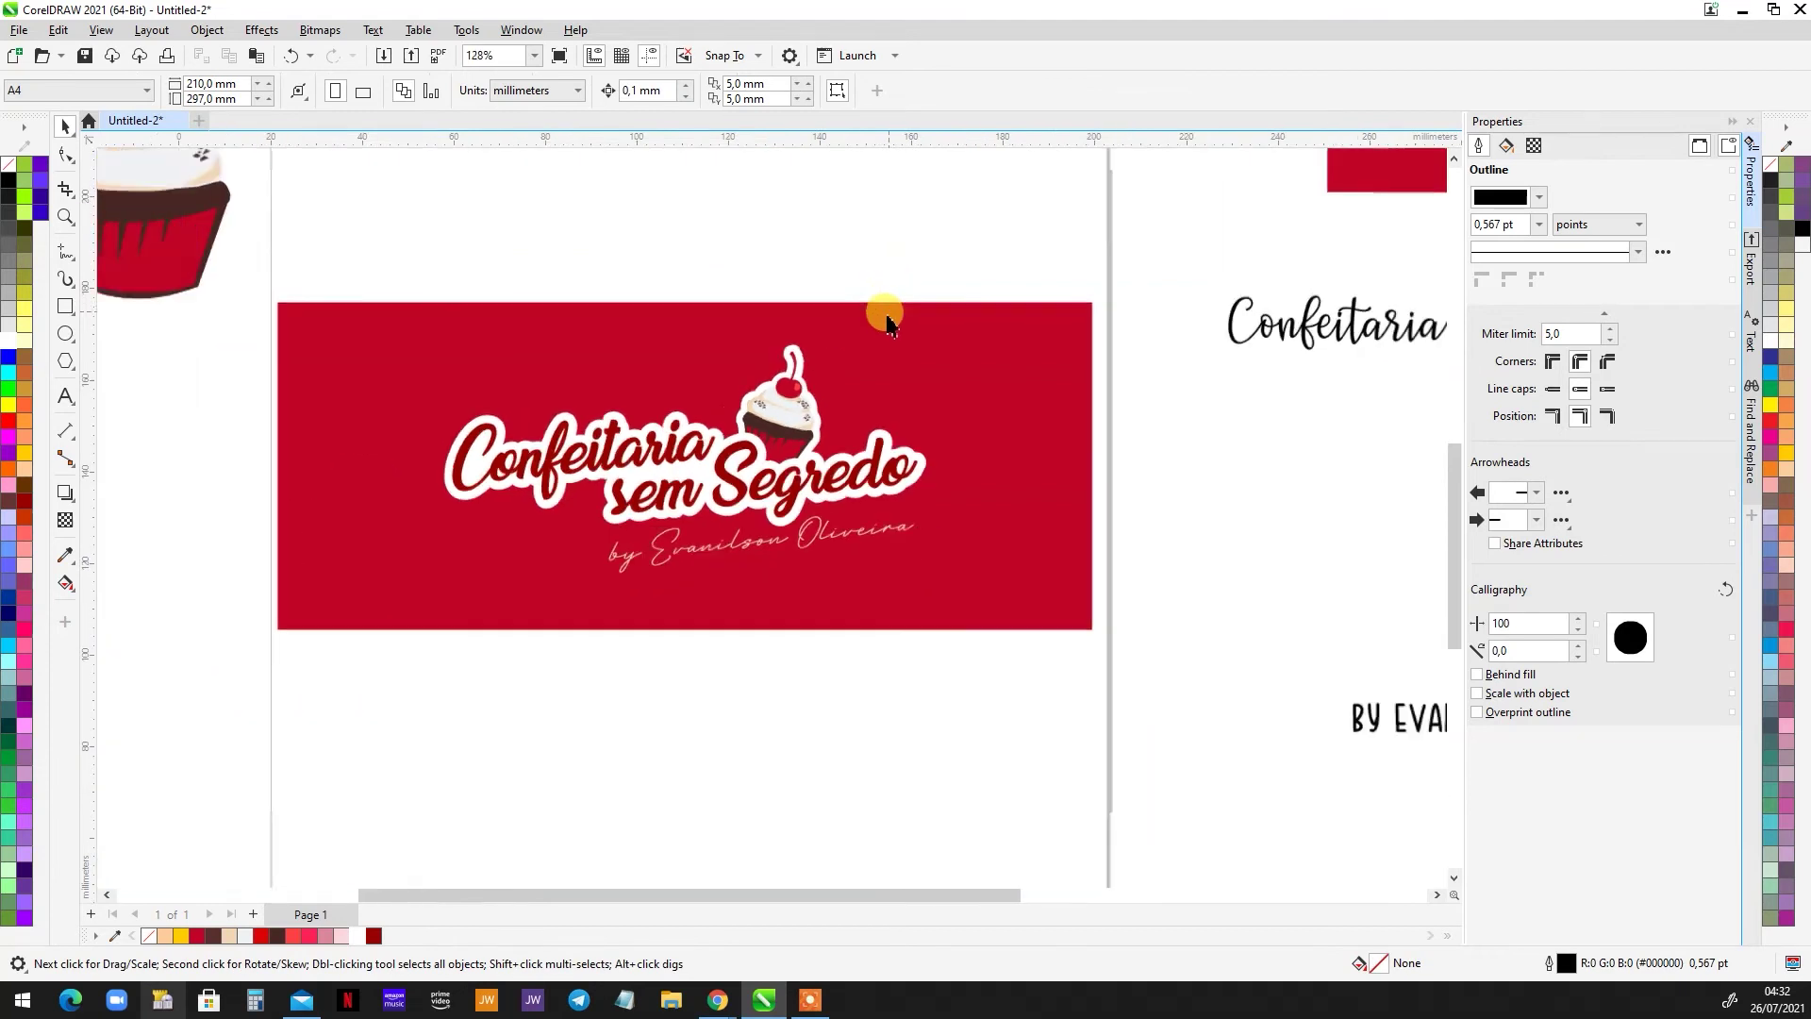
pyautogui.scroll(3, 897, 356)
pyautogui.scroll(1, 1016, 381)
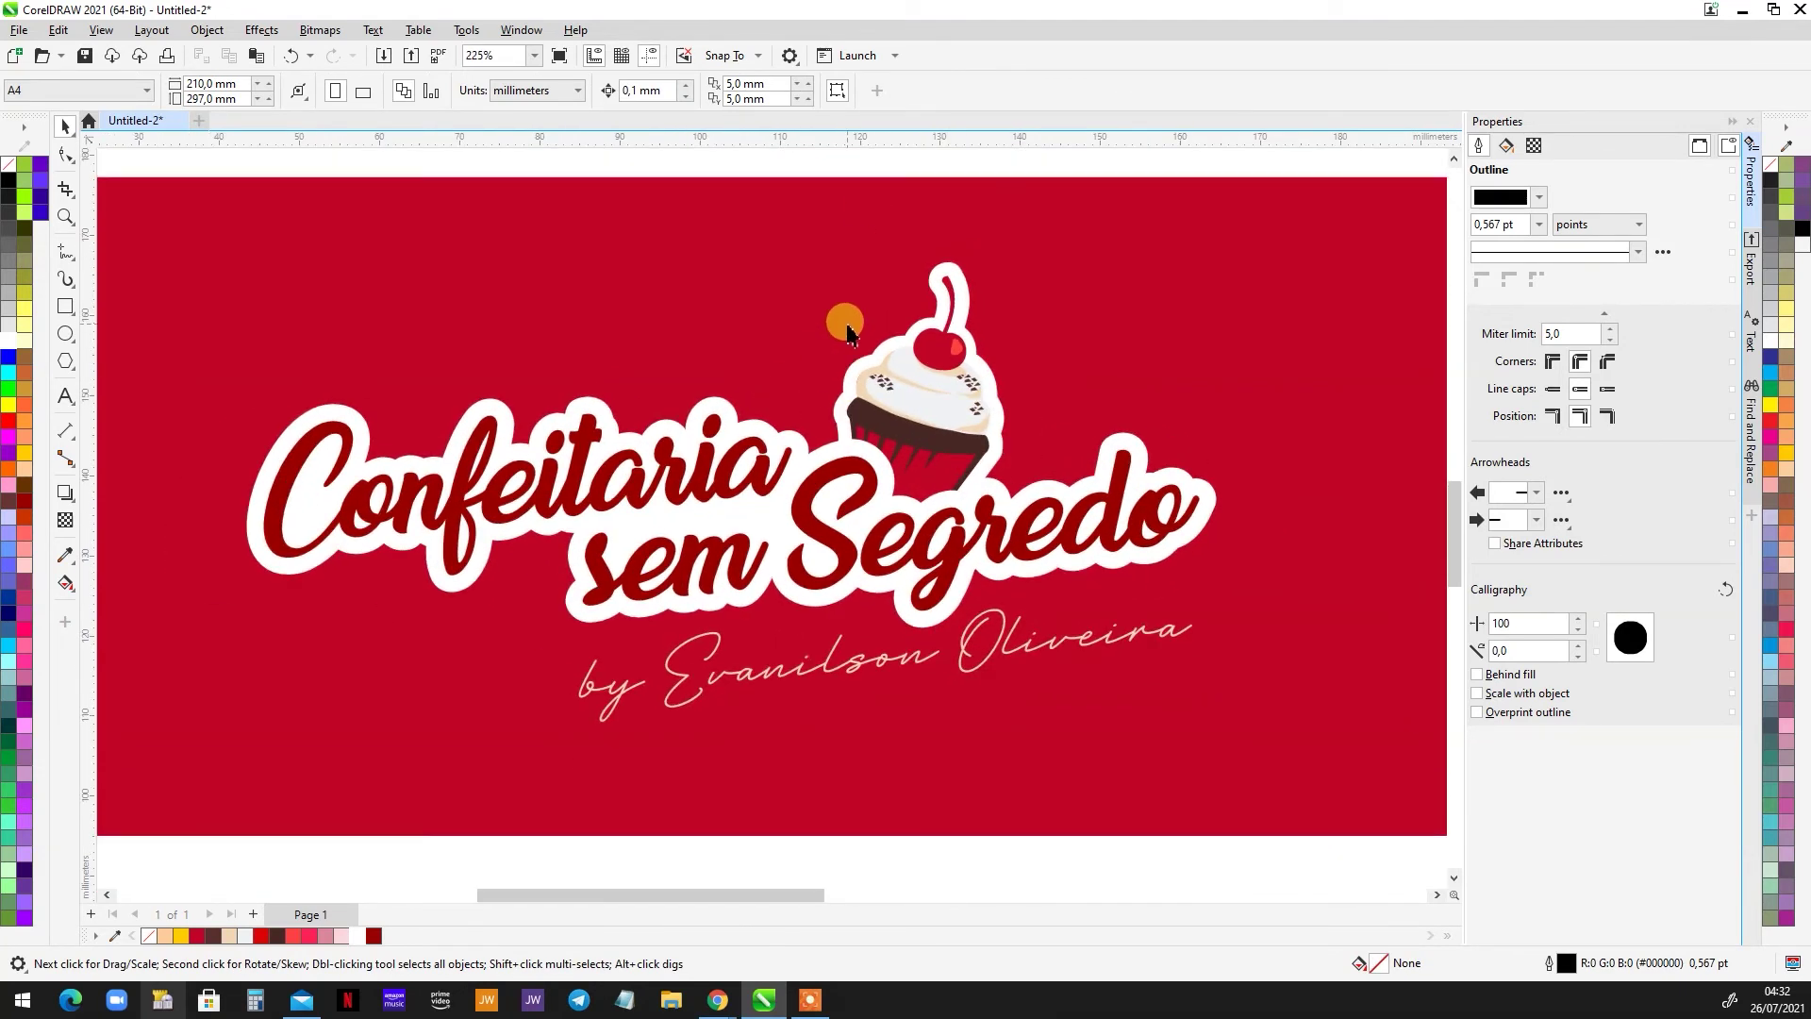
pyautogui.scroll(-1, 849, 186)
pyautogui.scroll(2, 767, 174)
# Step: Nudge the cupcake group slightly right and down
pyautogui.moveTo(775, 166); pyautogui.dragTo(1123, 618)
pyautogui.moveTo(1007, 514); pyautogui.dragTo(1022, 516)
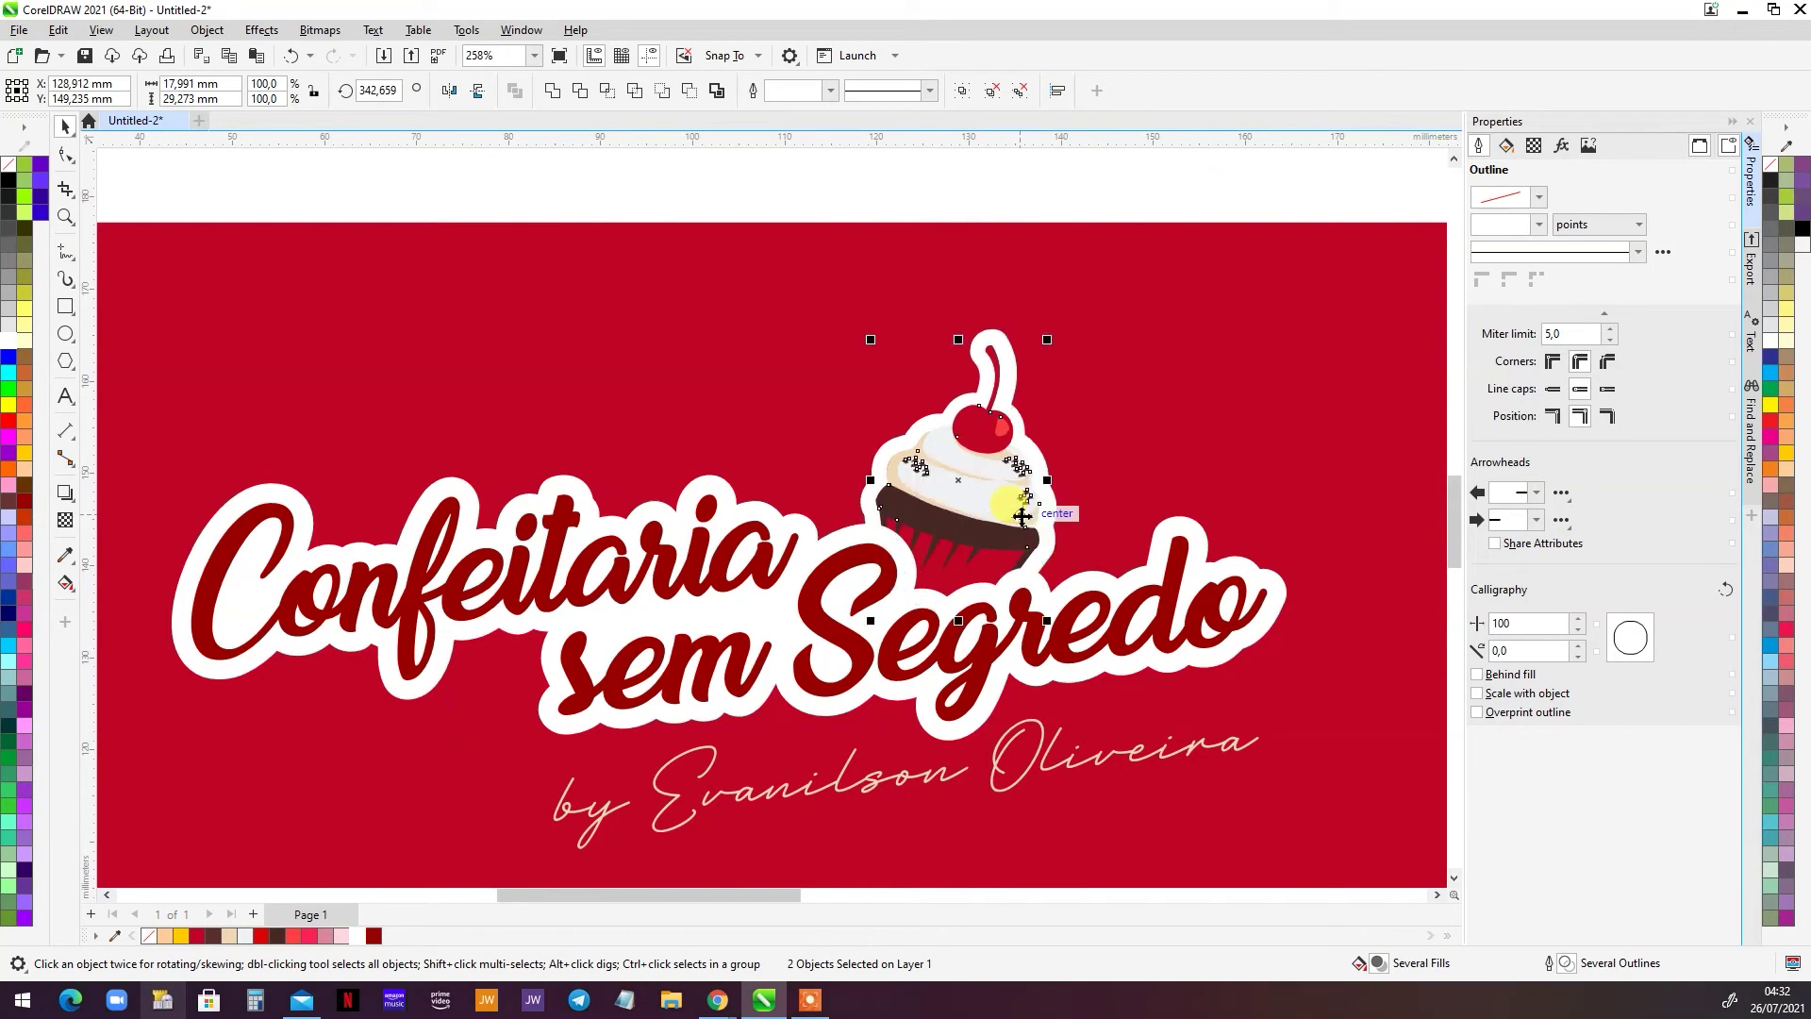
pyautogui.click(703, 203)
pyautogui.scroll(2, 700, 188)
pyautogui.scroll(-5, 779, 438)
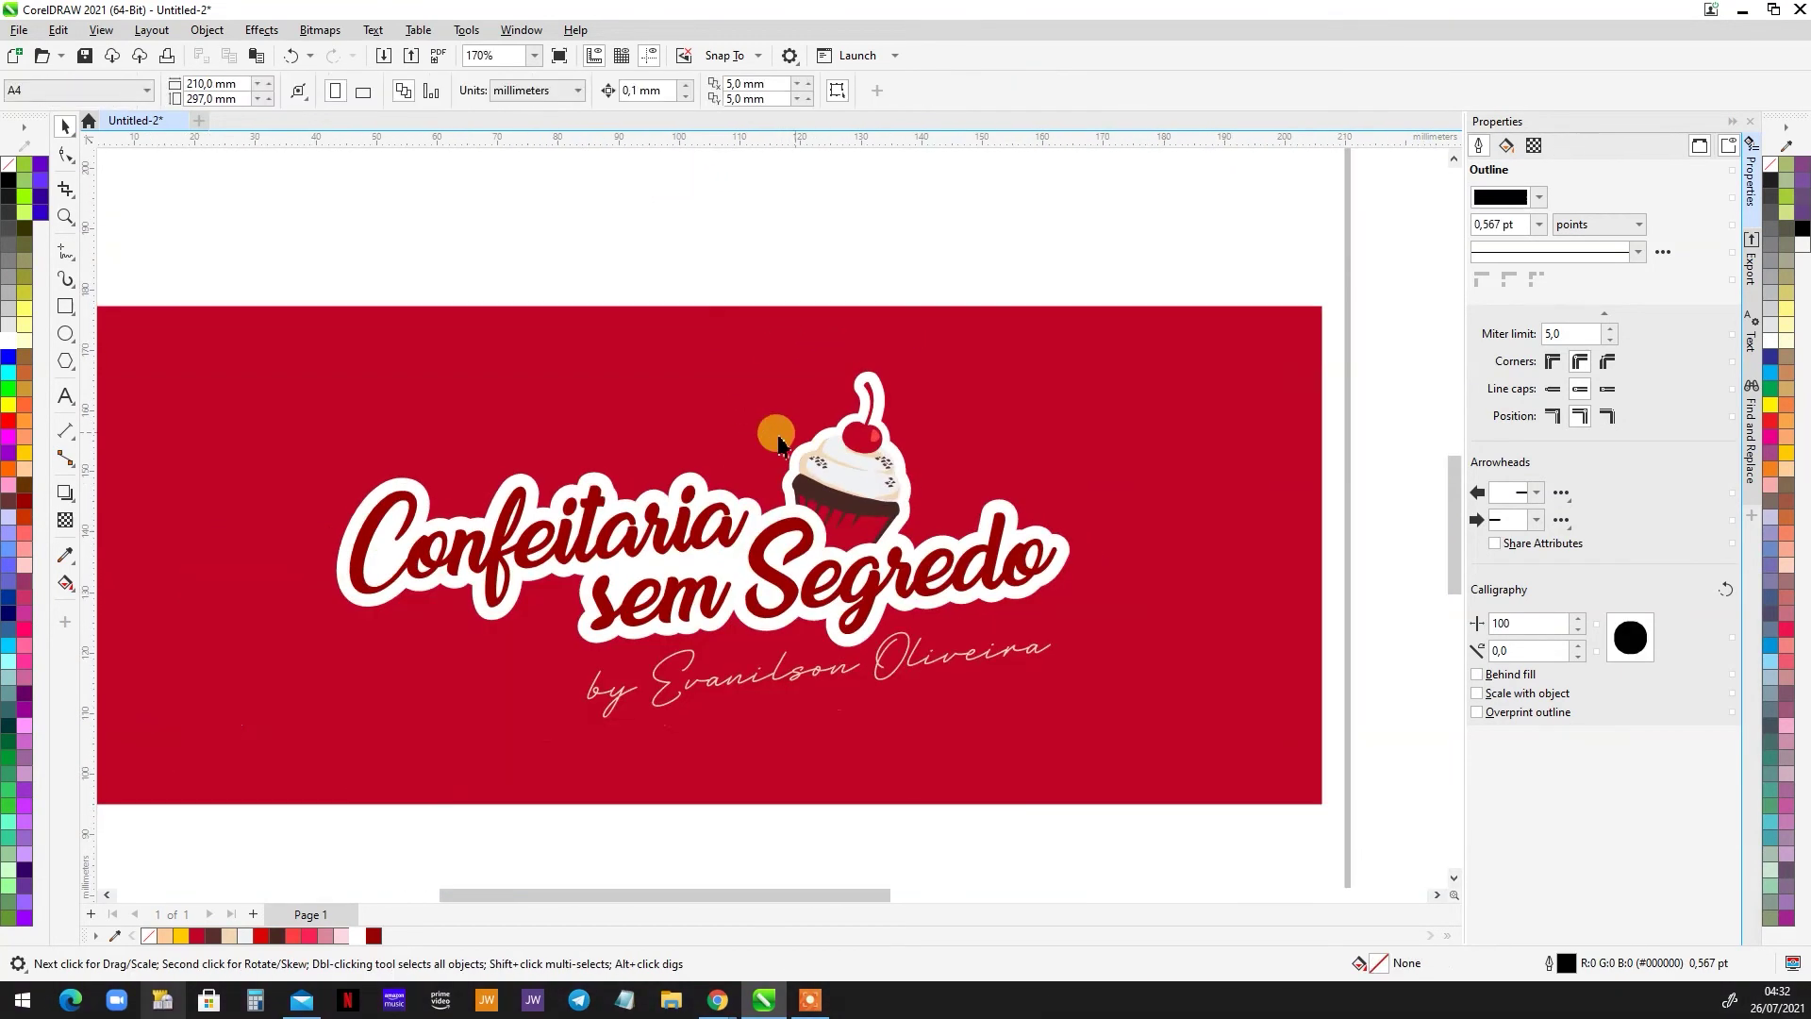
pyautogui.scroll(3, 779, 443)
# Step: Recolour Confeitaria and sem Segredo to a dark chocolate brown shade
pyautogui.click(538, 653)
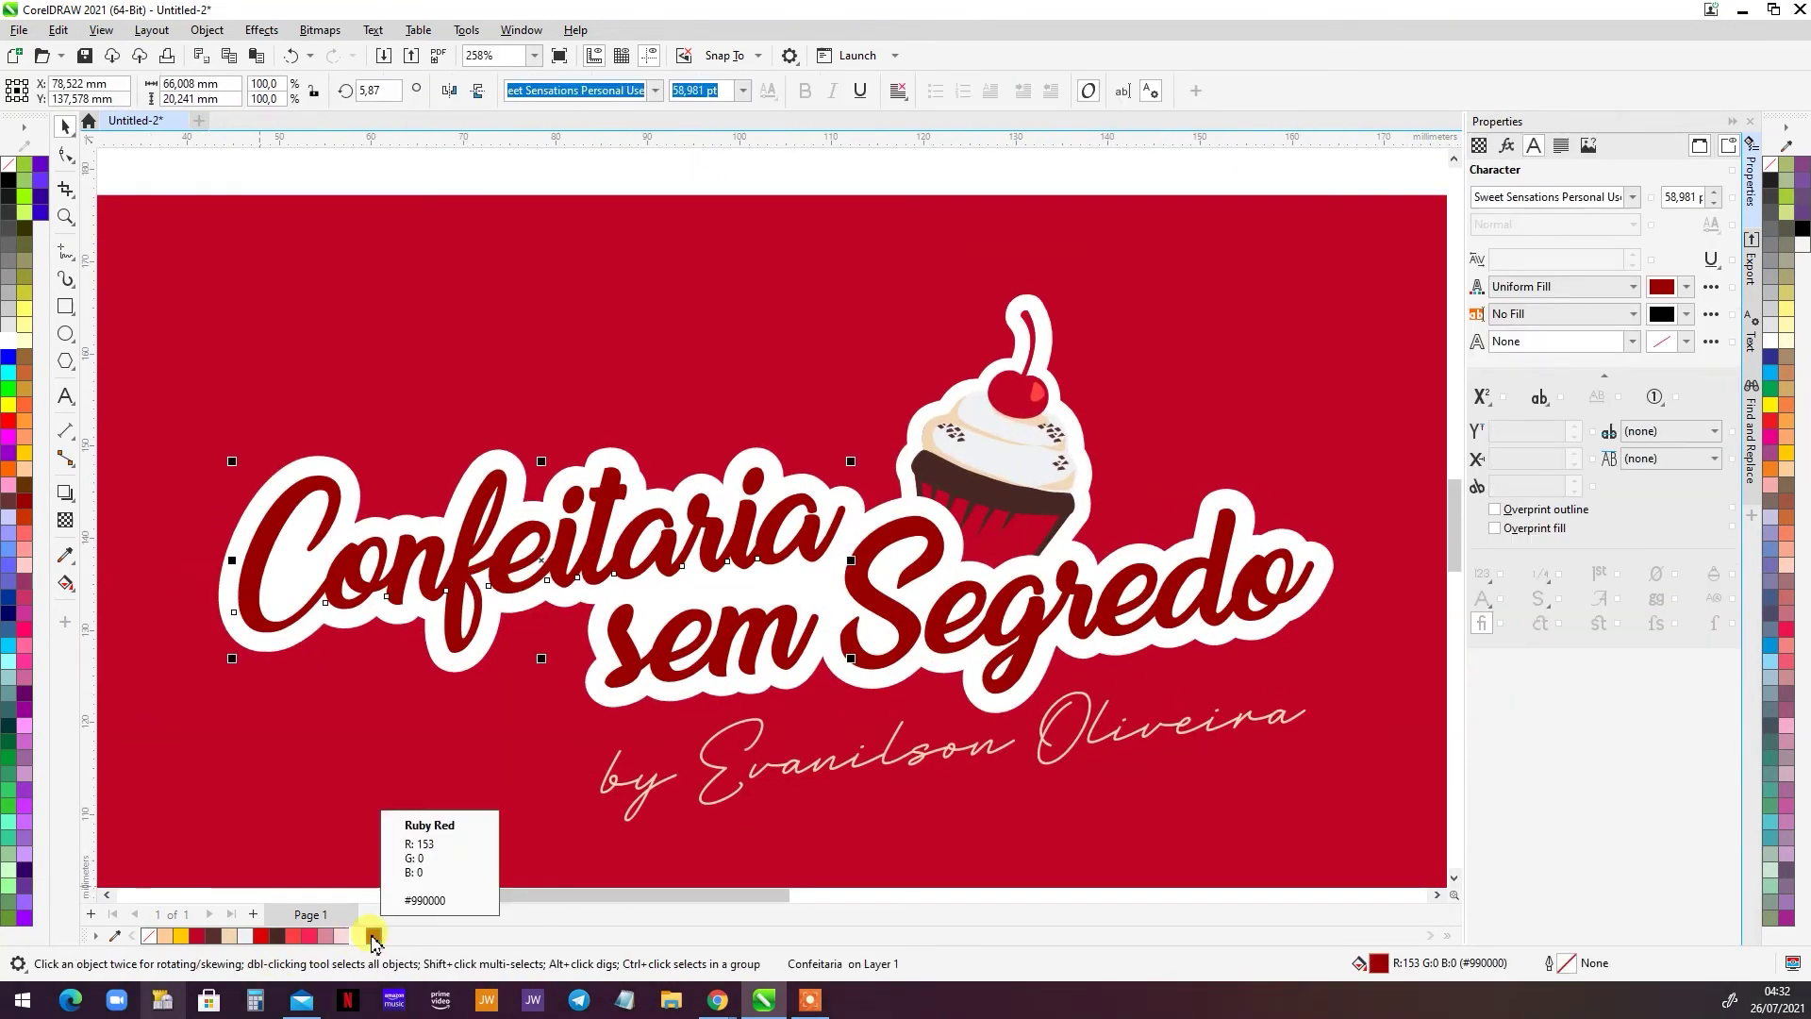
pyautogui.keyDown('shift'); pyautogui.click(626, 637); pyautogui.keyUp('shift')
pyautogui.click(279, 936)
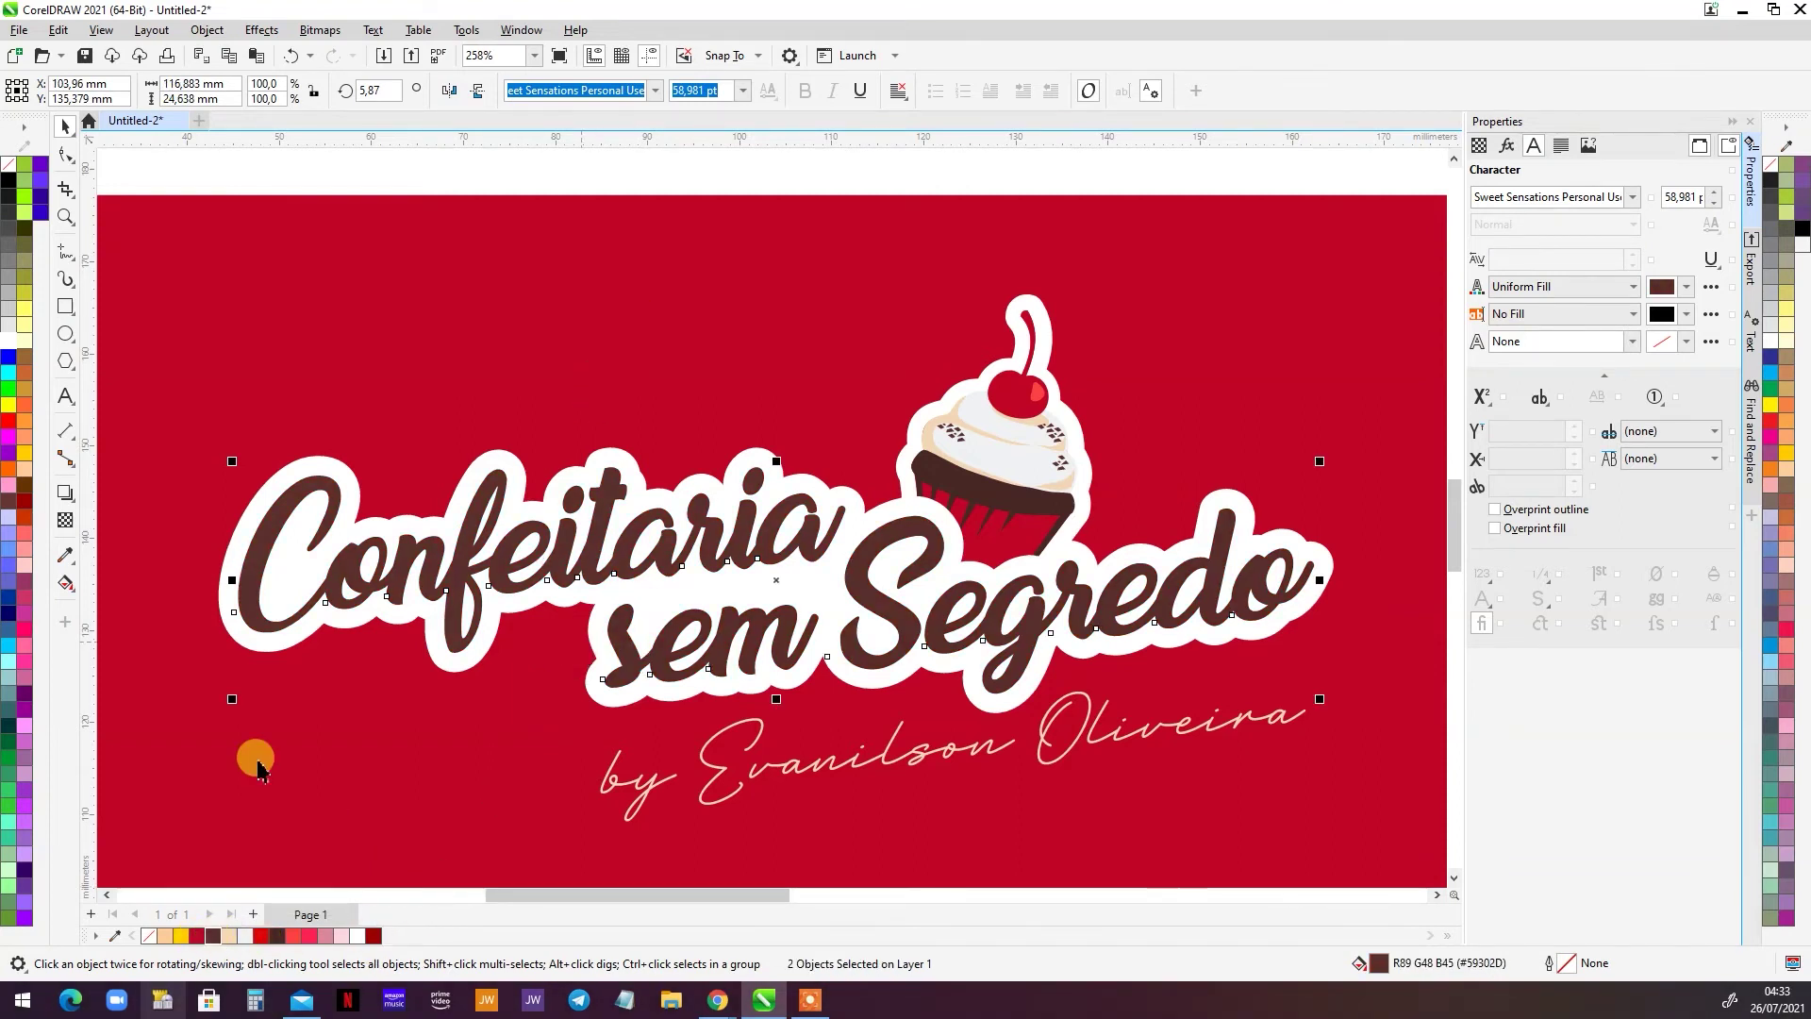
pyautogui.click(227, 931)
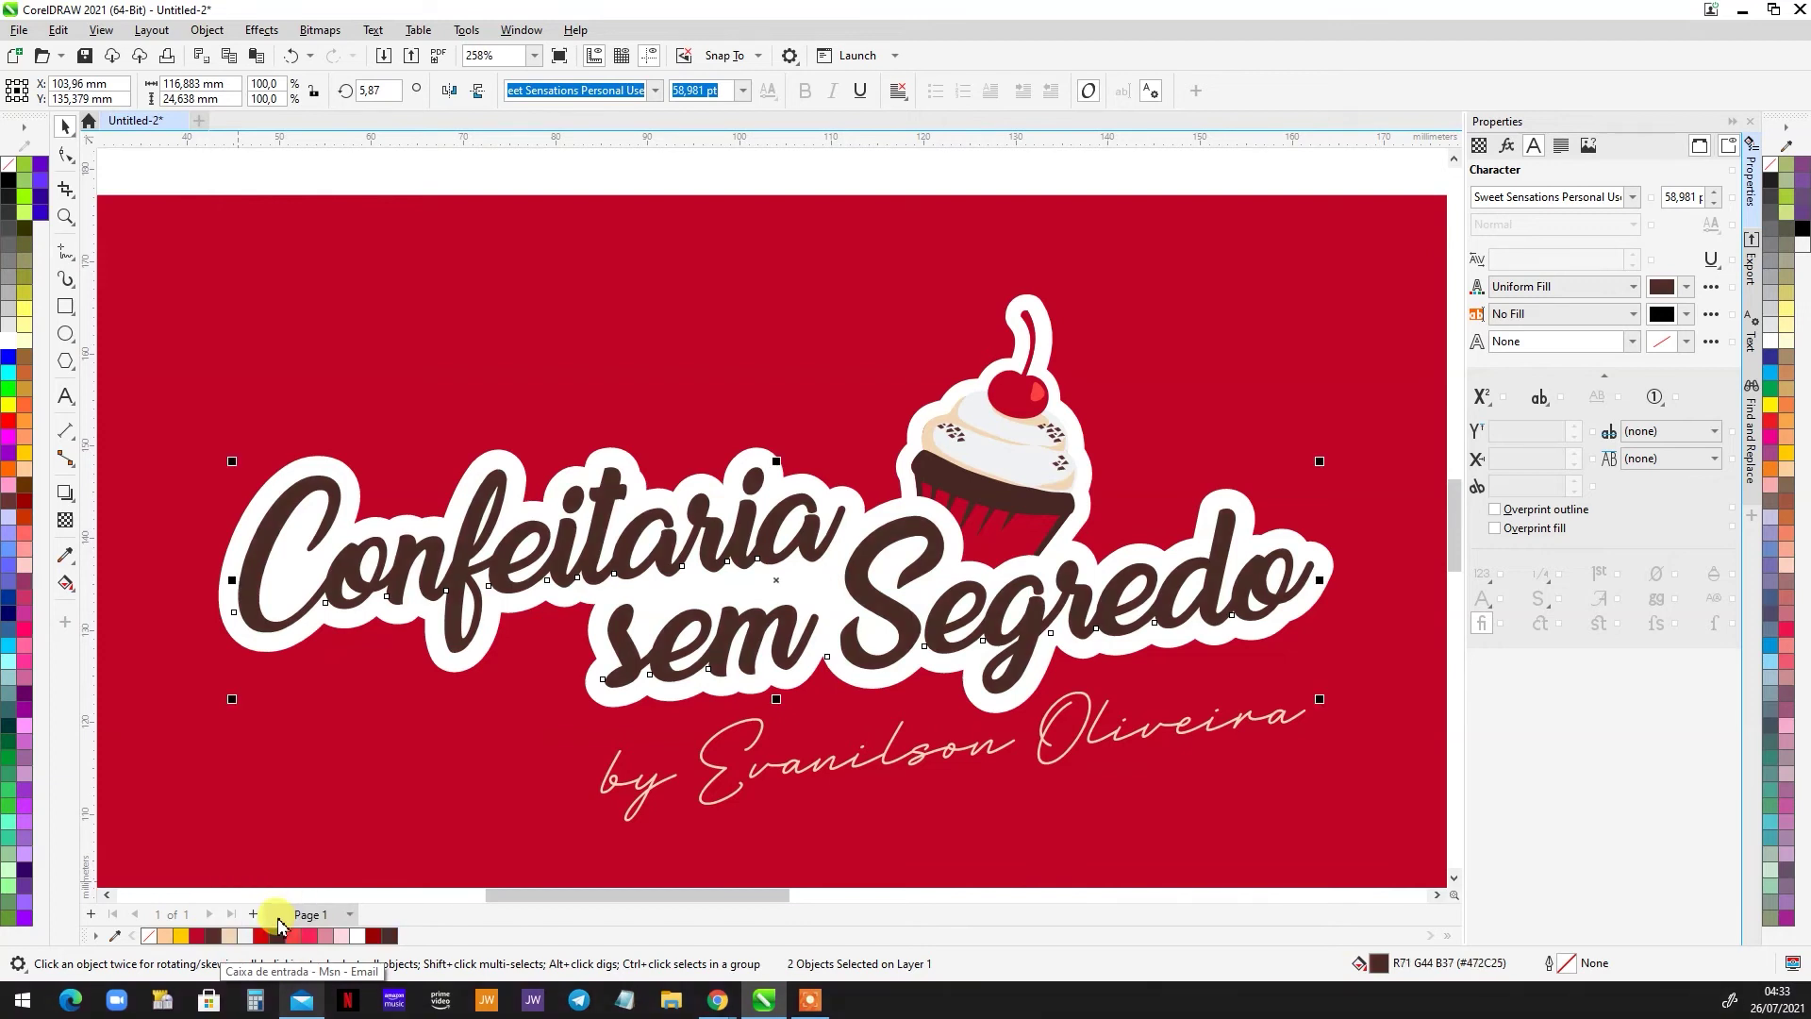
# Step: Select the byline beneath the lettering
pyautogui.scroll(-2, 544, 523)
pyautogui.click(549, 647)
pyautogui.scroll(3, 709, 517)
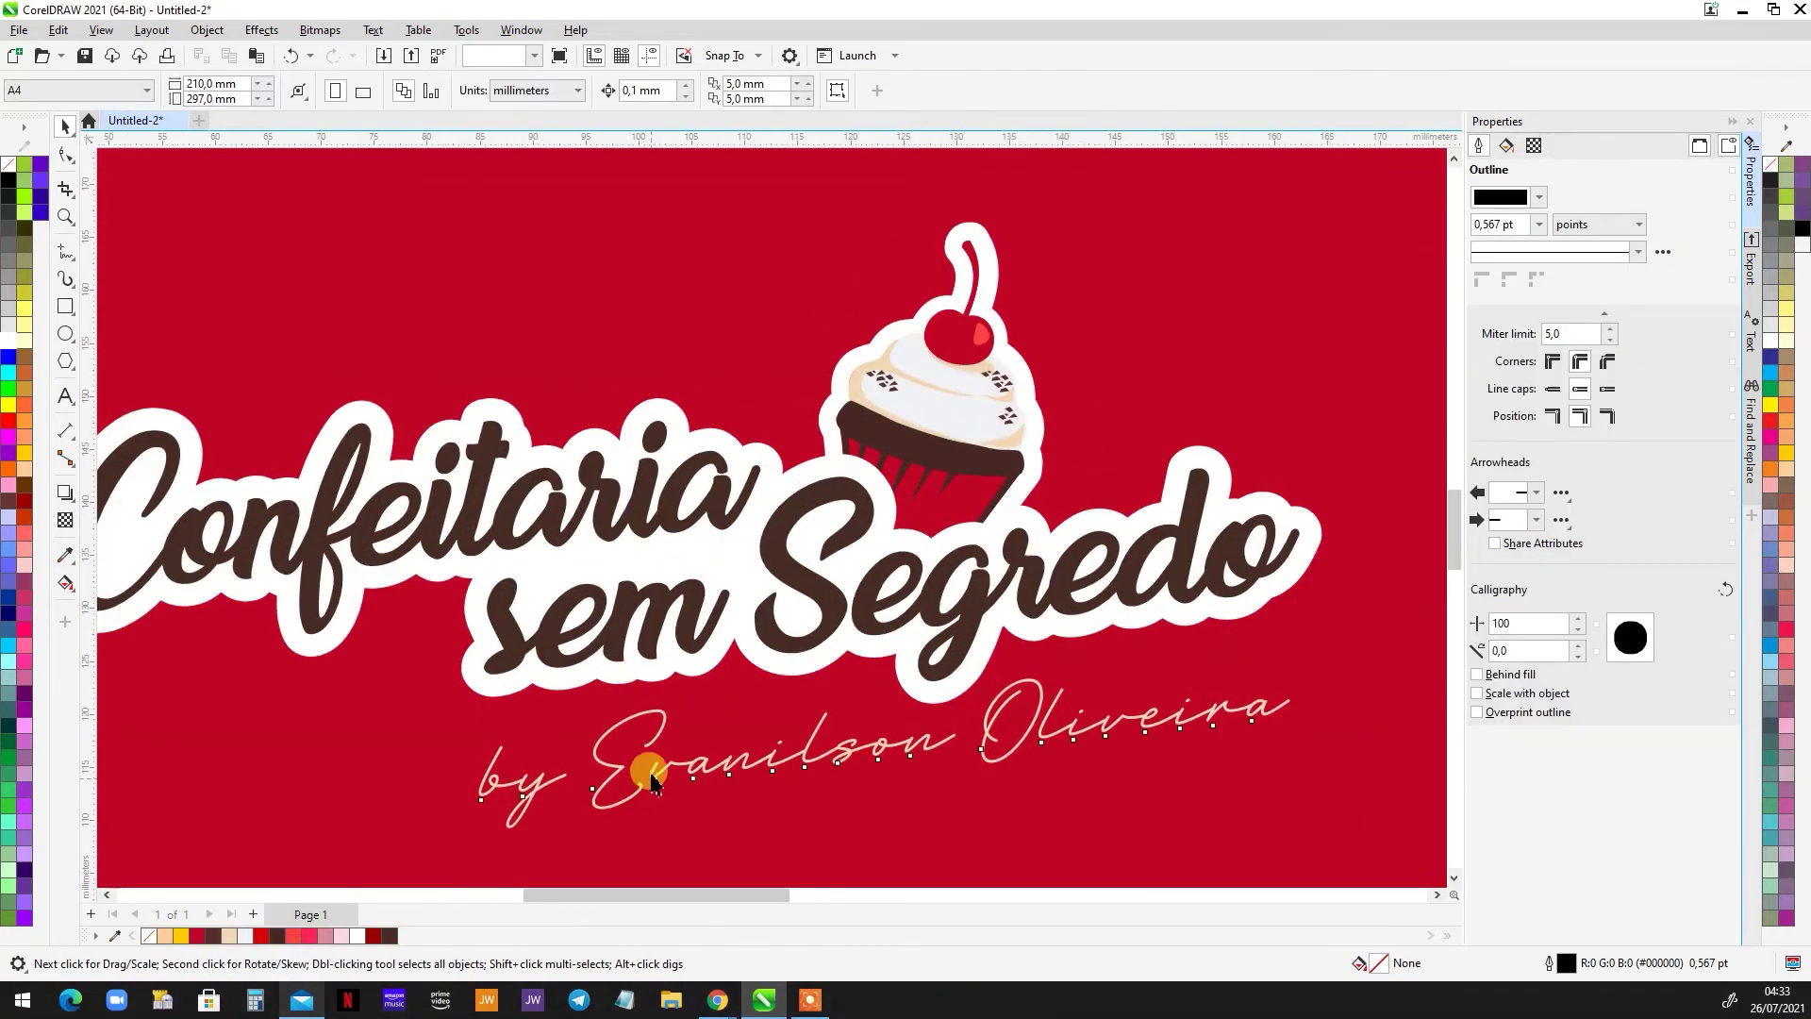
pyautogui.click(663, 771)
pyautogui.scroll(-2, 728, 755)
pyautogui.press('F7')
pyautogui.scroll(4, 566, 490)
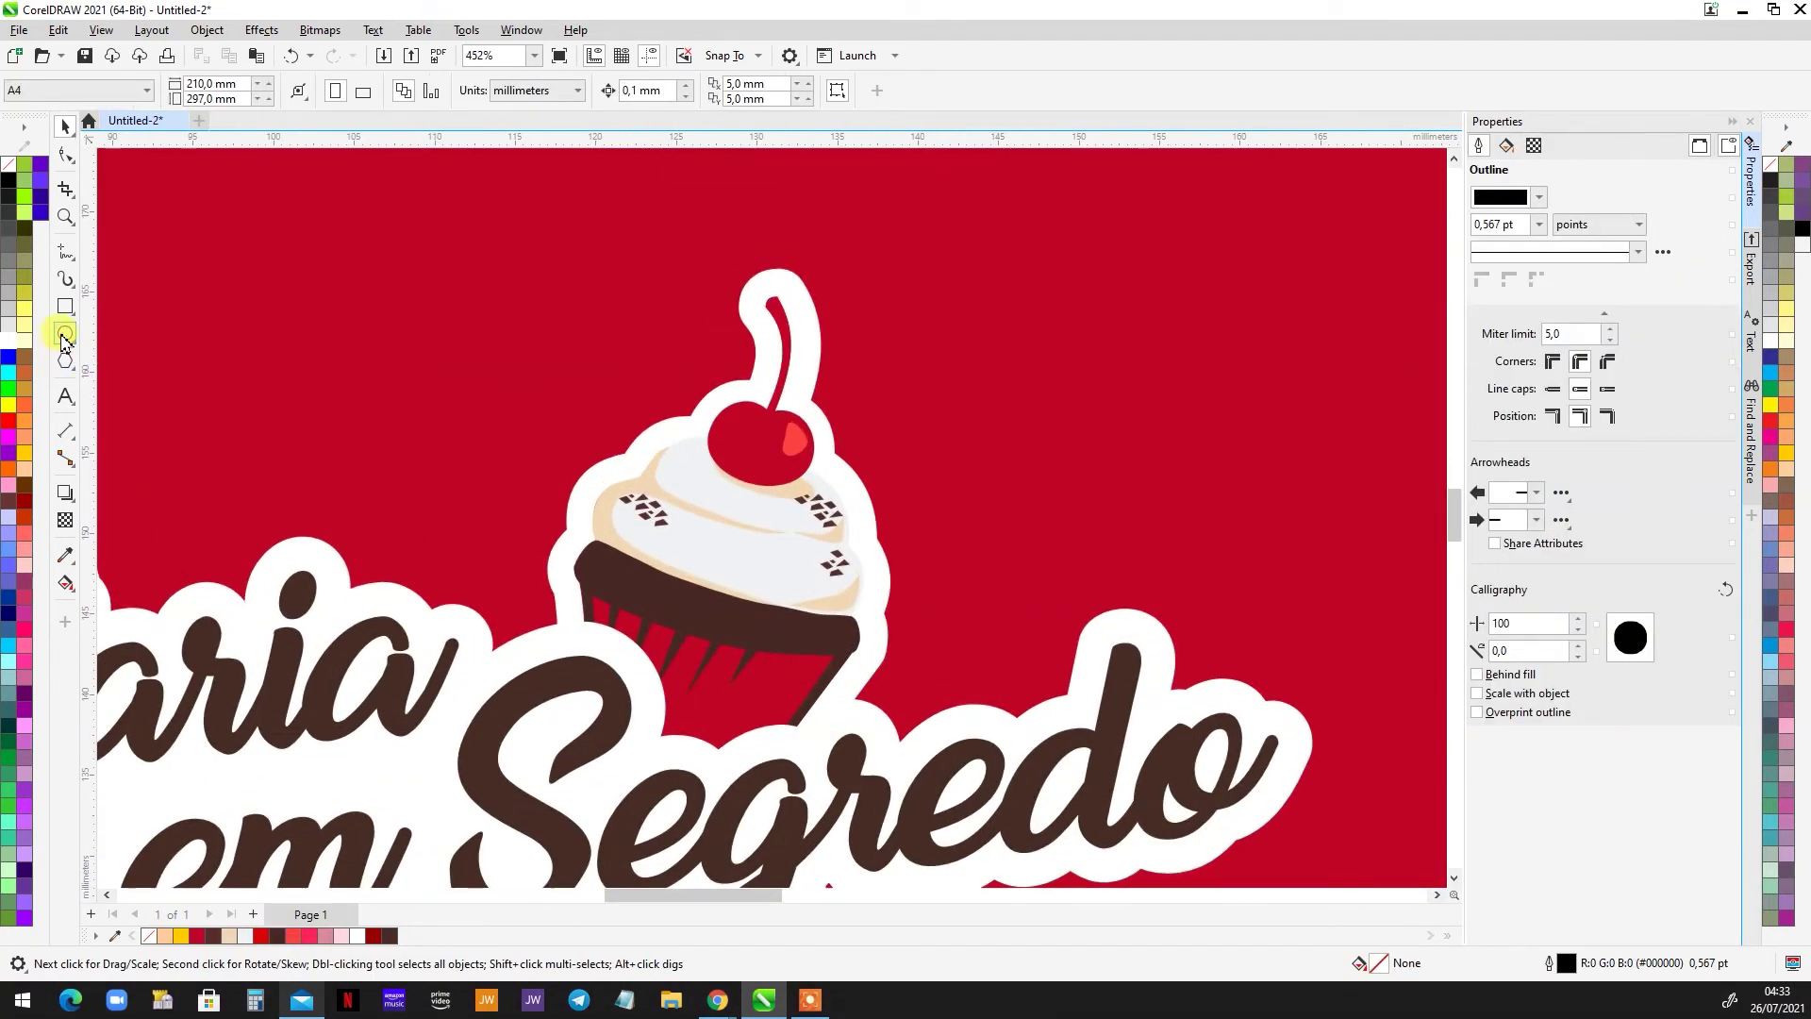
# Step: Draw a small circle beside the cupcake with white fill and no outline
pyautogui.click(469, 524)
pyautogui.moveTo(478, 540); pyautogui.dragTo(479, 540)
pyautogui.click(66, 126)
pyautogui.click(24, 164)
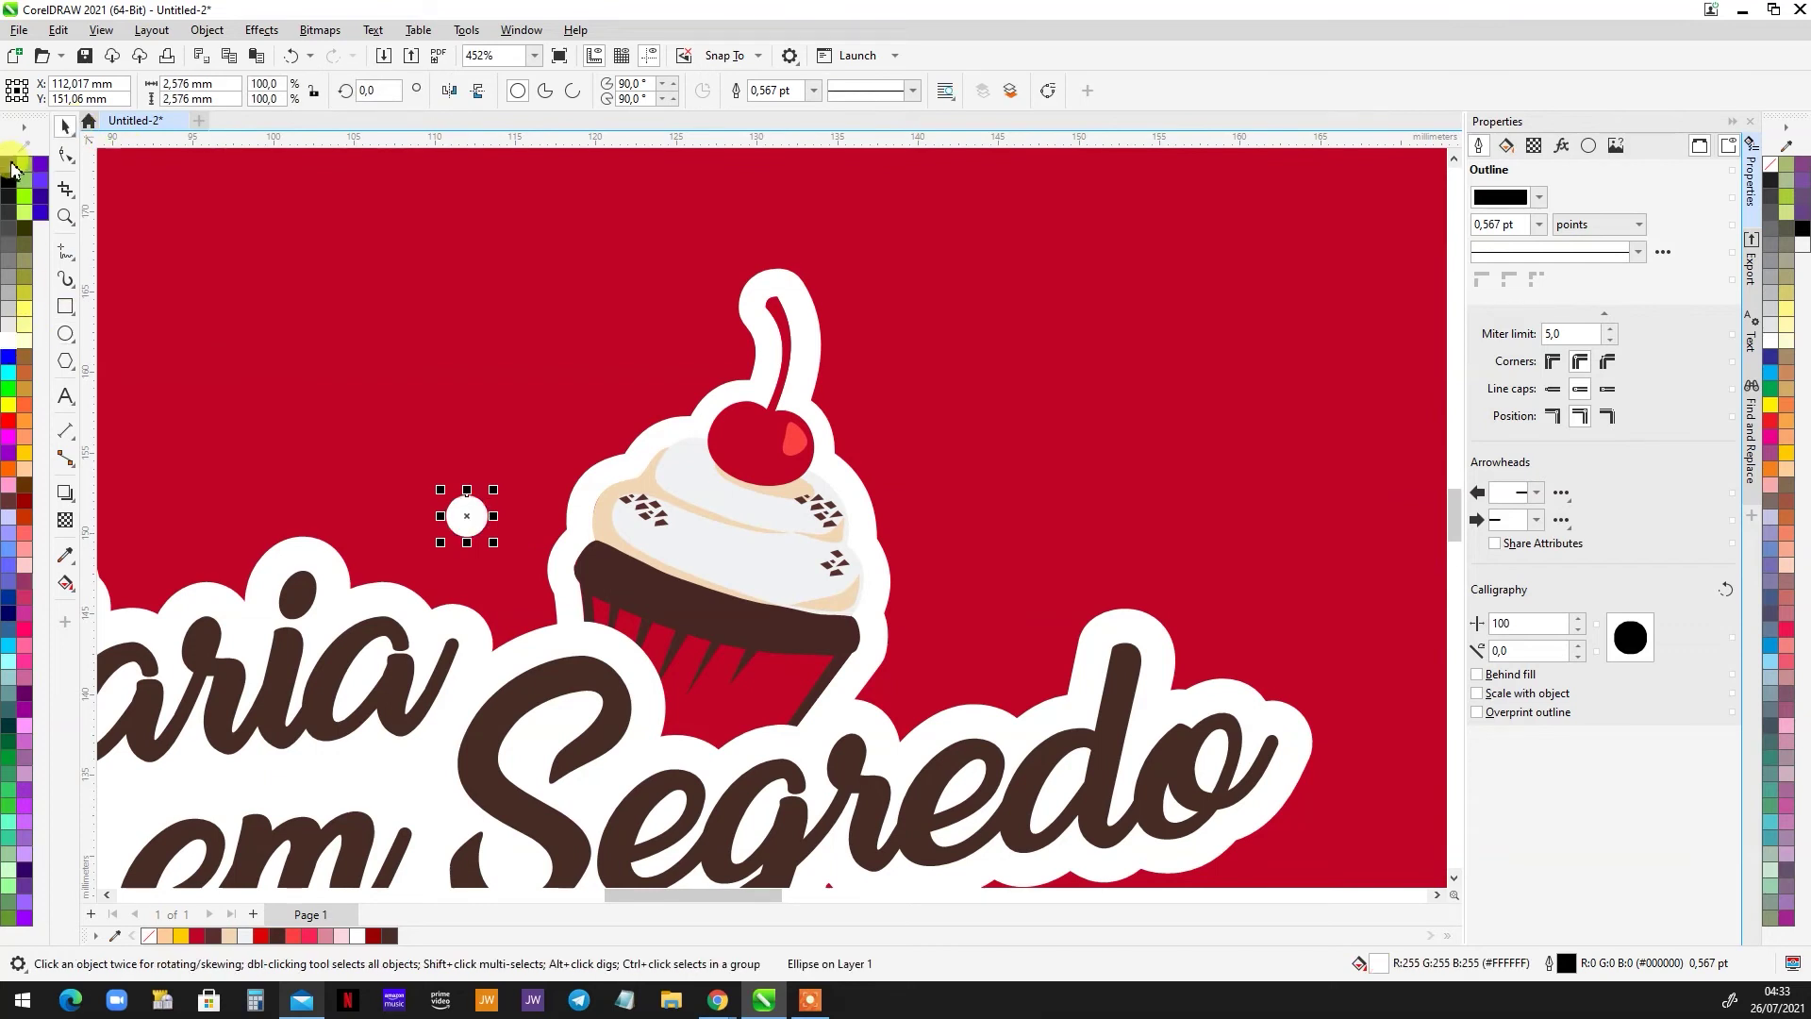
pyautogui.rightClick(9, 164)
# Step: Place smaller white bubbles around the cupcake
pyautogui.scroll(2, 524, 491)
pyautogui.moveTo(526, 517); pyautogui.dragTo(1127, 589)
pyautogui.scroll(-5, 1127, 589)
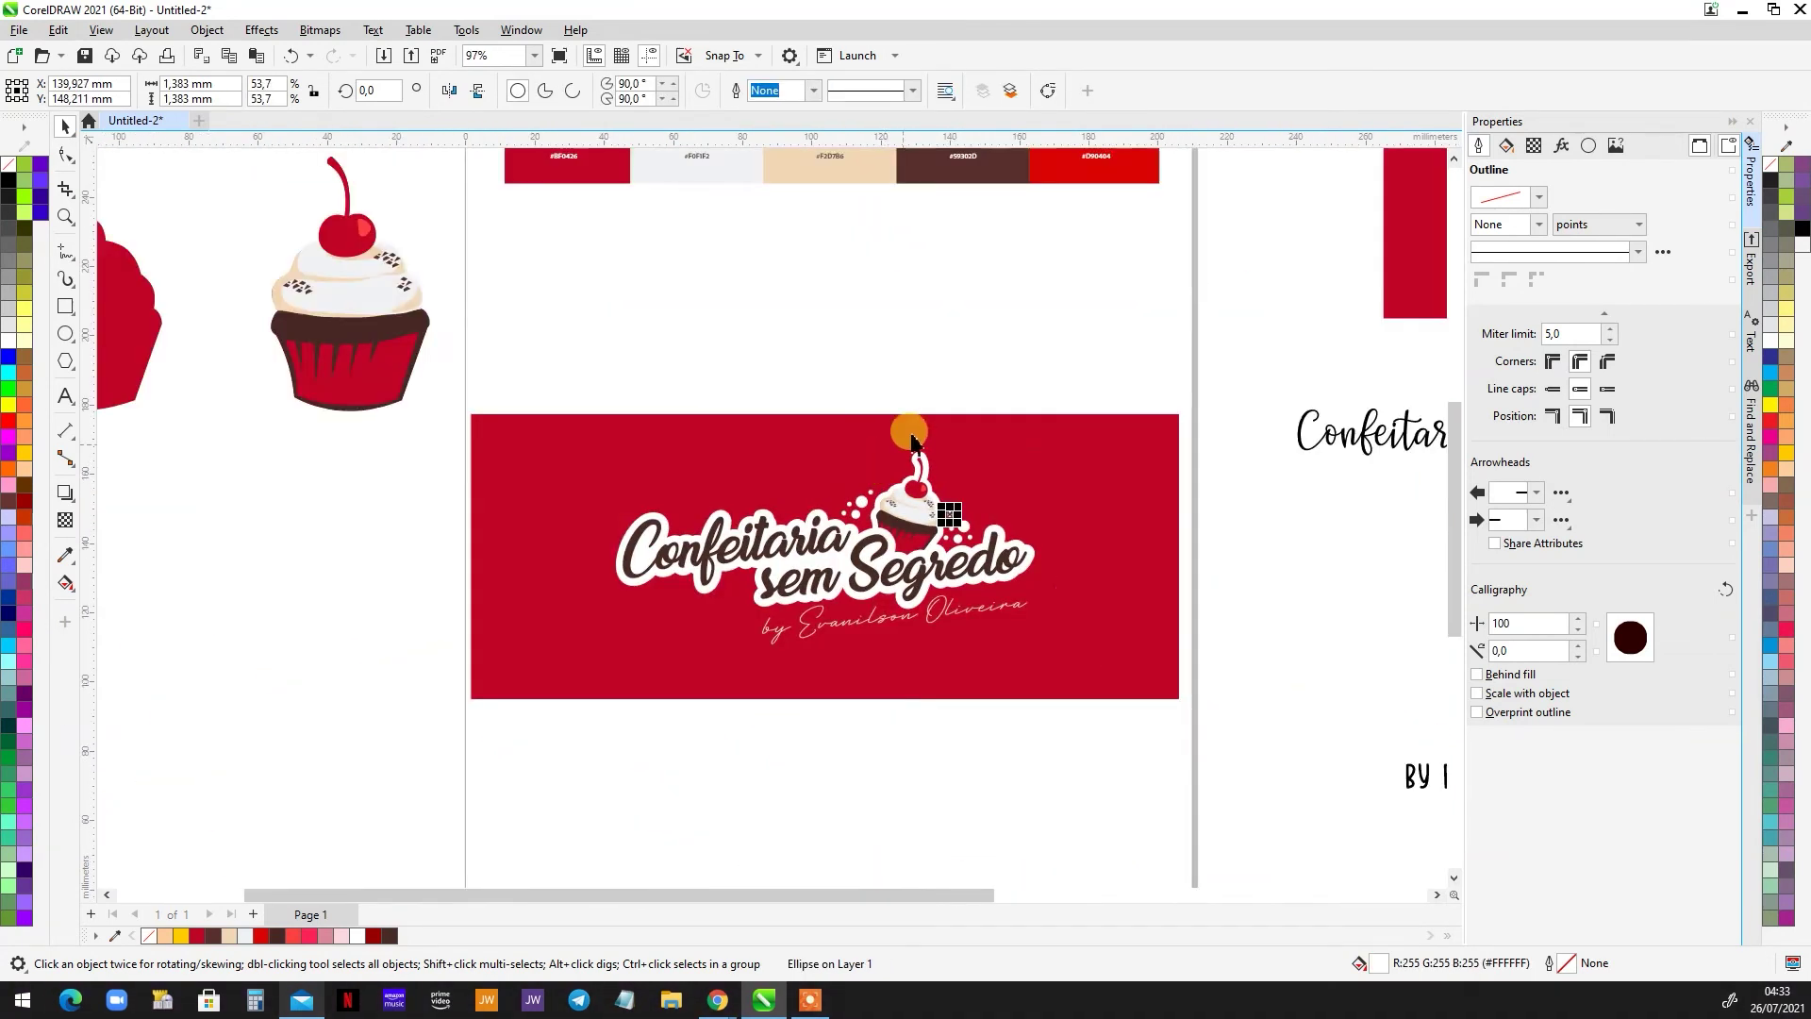
pyautogui.scroll(1, 974, 541)
pyautogui.scroll(-1, 691, 575)
# Step: Select the Confeitaria sem Segredo lettering
pyautogui.click(691, 575)
pyautogui.scroll(2, 626, 393)
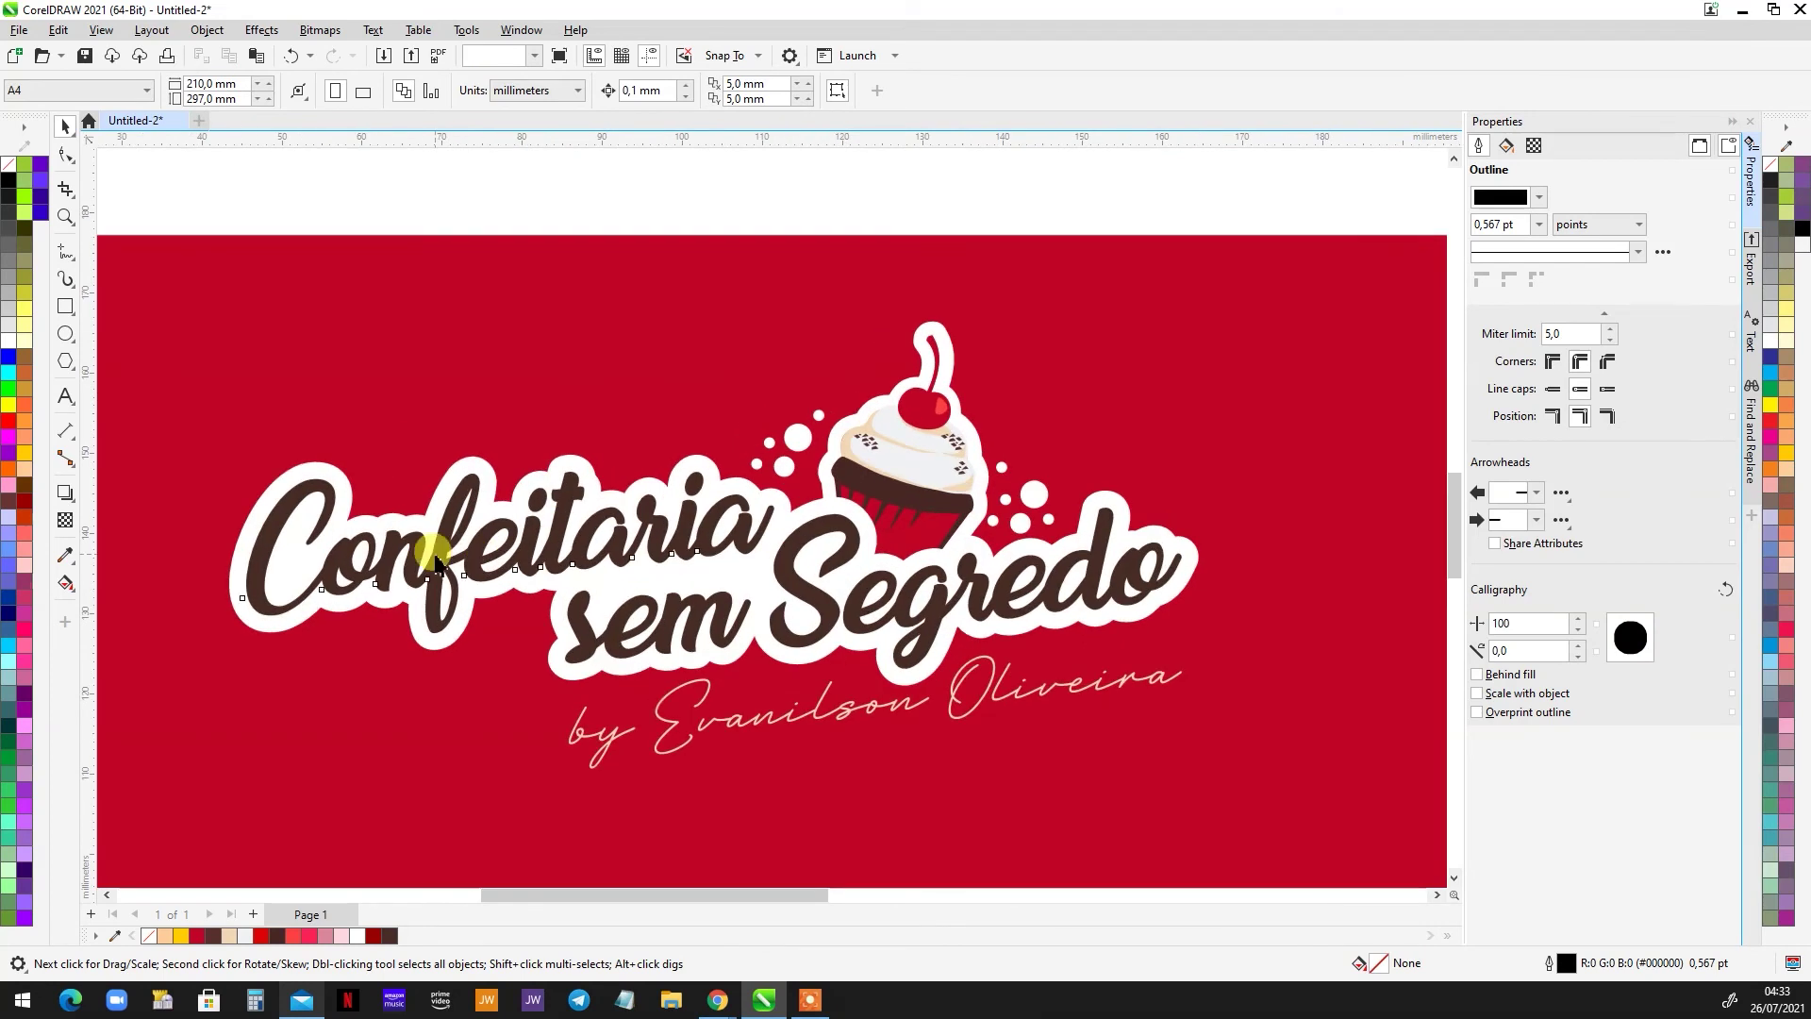
pyautogui.click(432, 556)
pyautogui.scroll(-2, 568, 464)
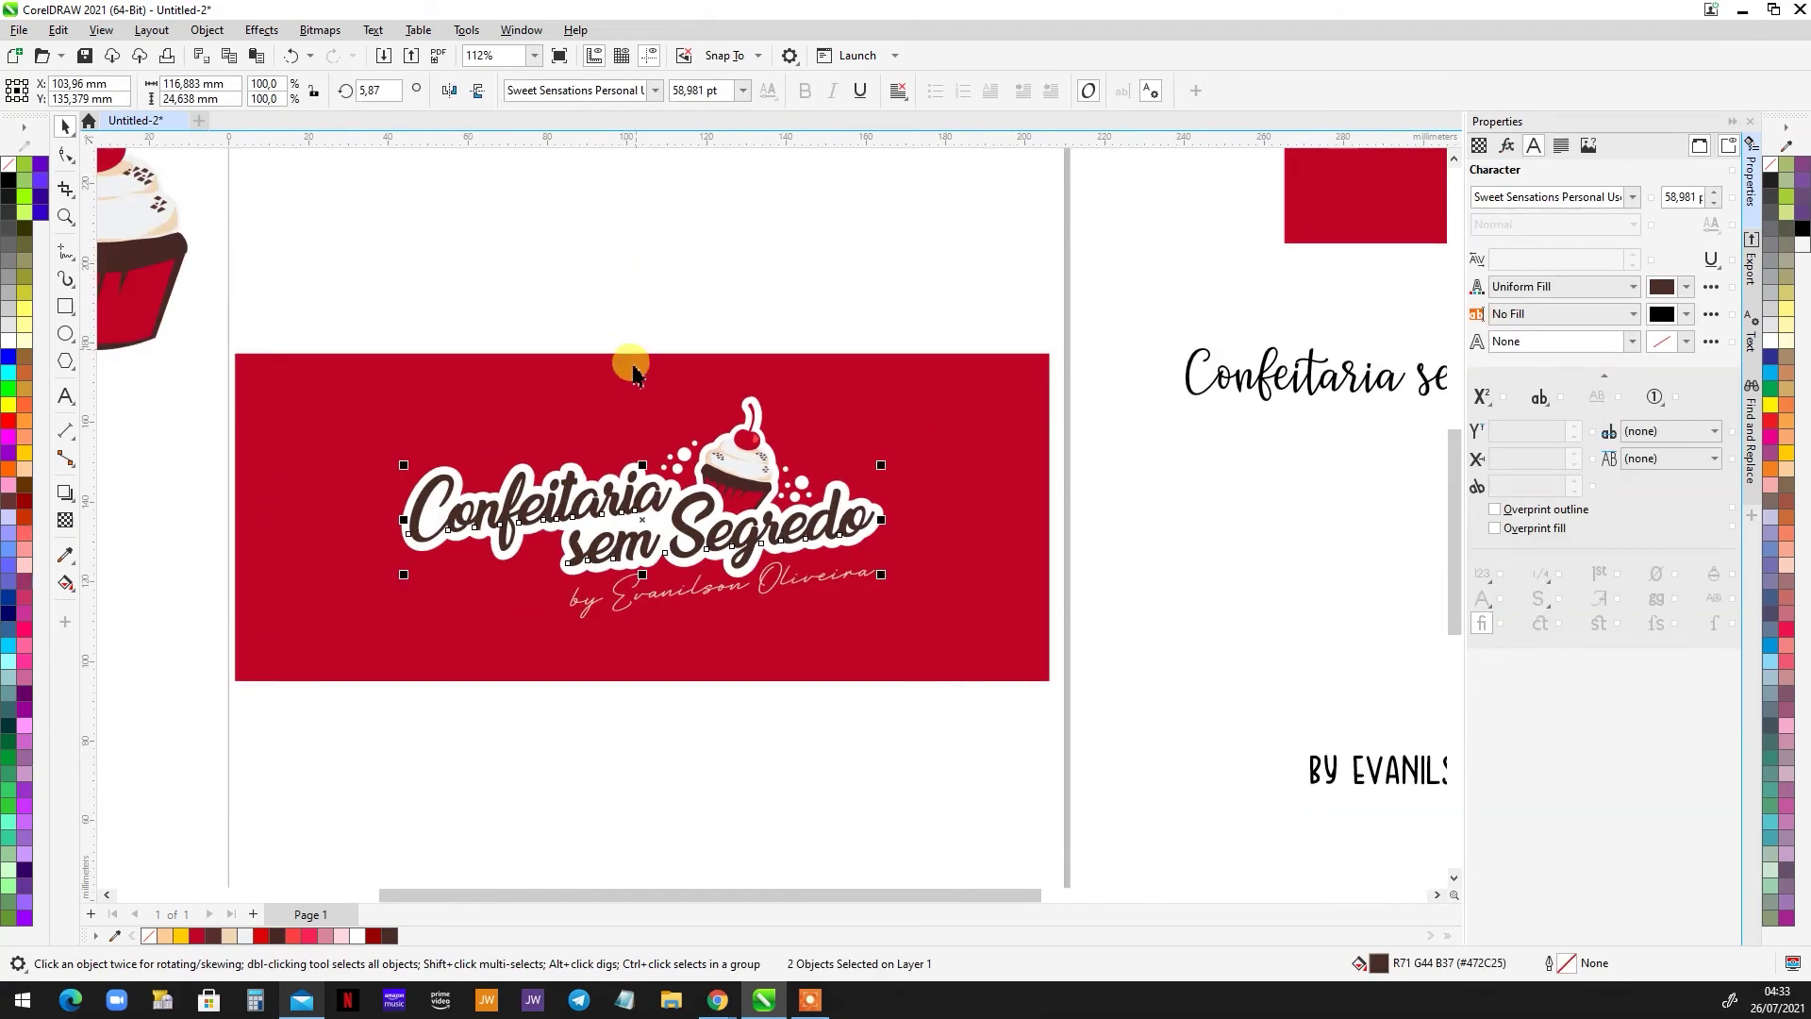
pyautogui.scroll(1, 606, 464)
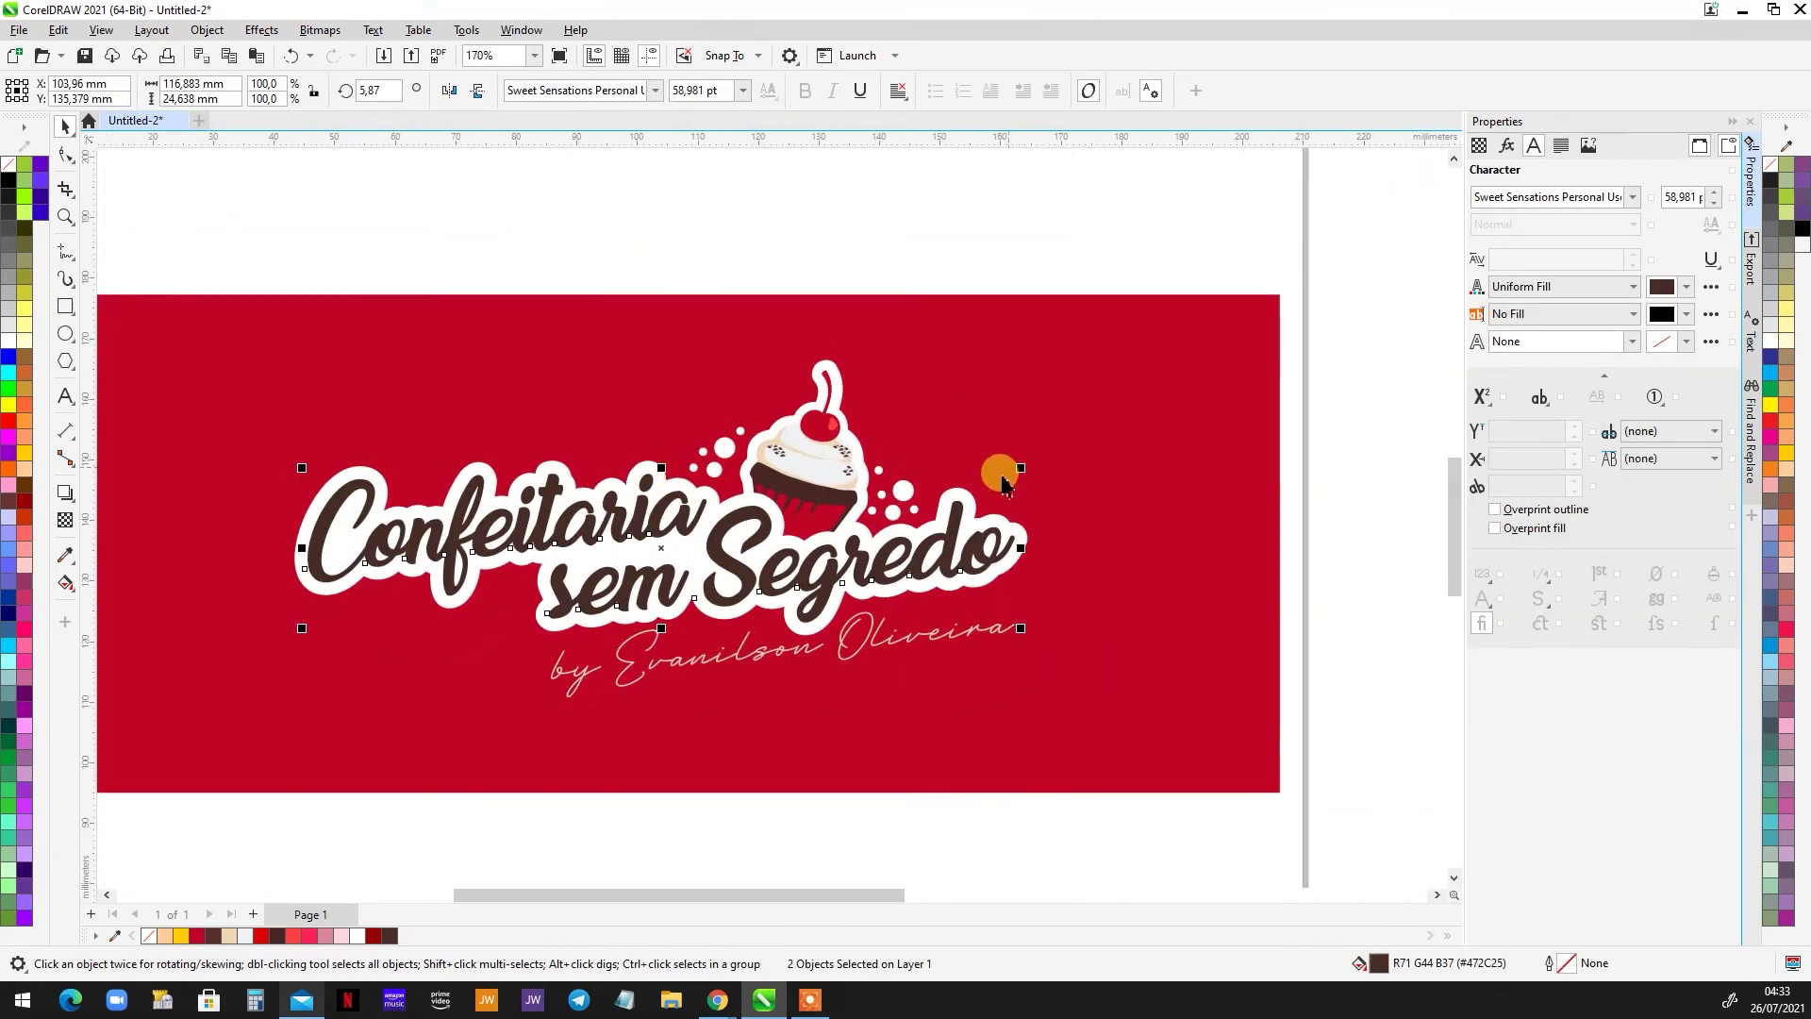
# Step: Try orange-red and darker red fills on the lettering, then revert it to dark brown
pyautogui.scroll(1, 1006, 483)
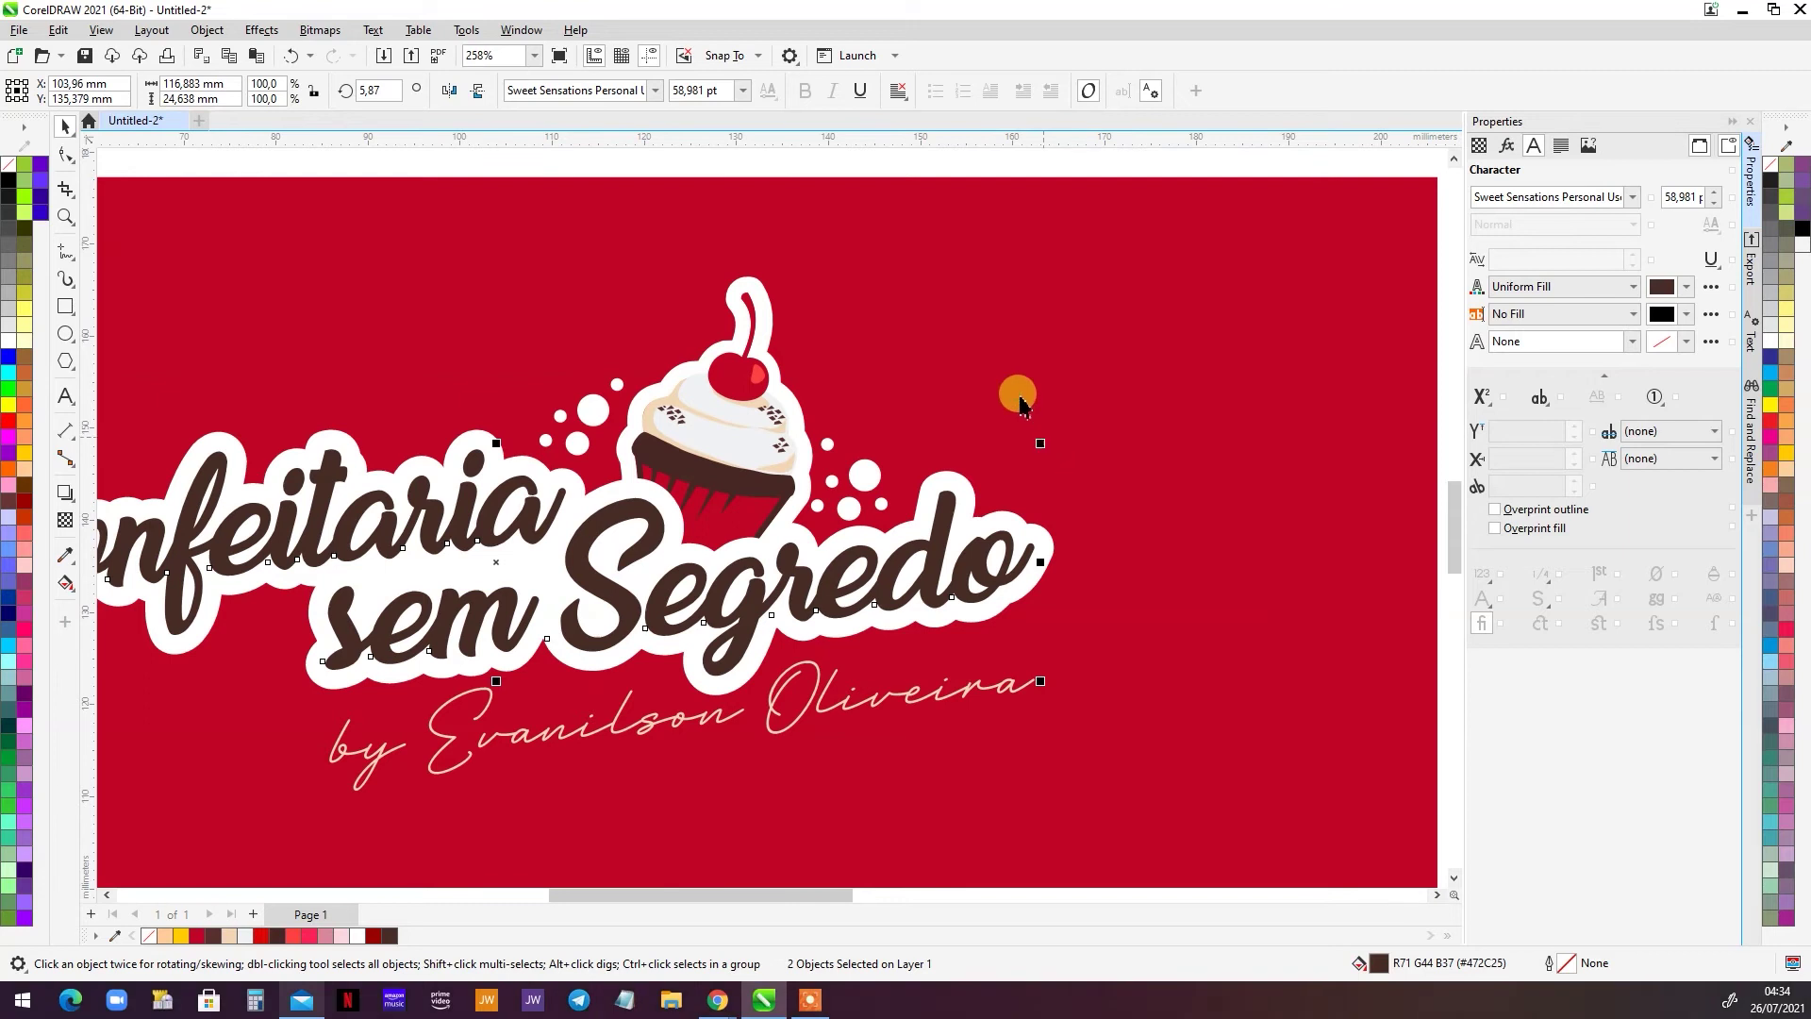
pyautogui.scroll(-1, 866, 500)
pyautogui.click(368, 505)
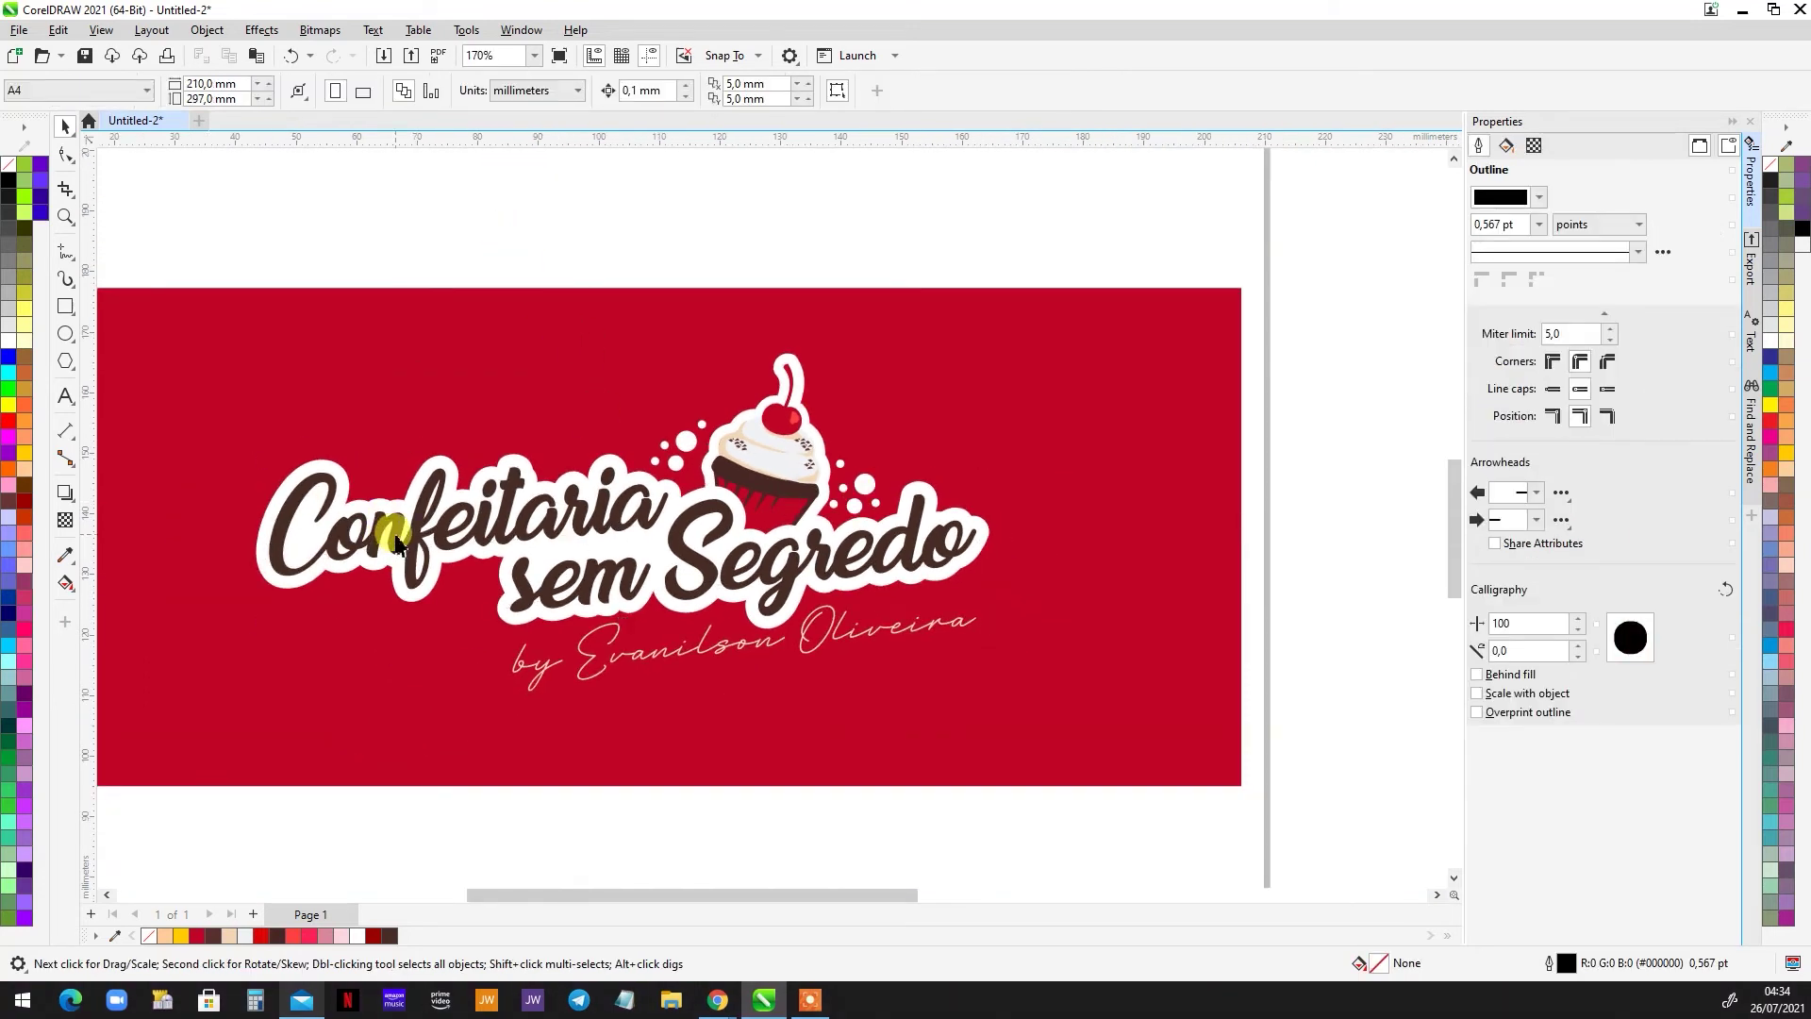
pyautogui.click(703, 577)
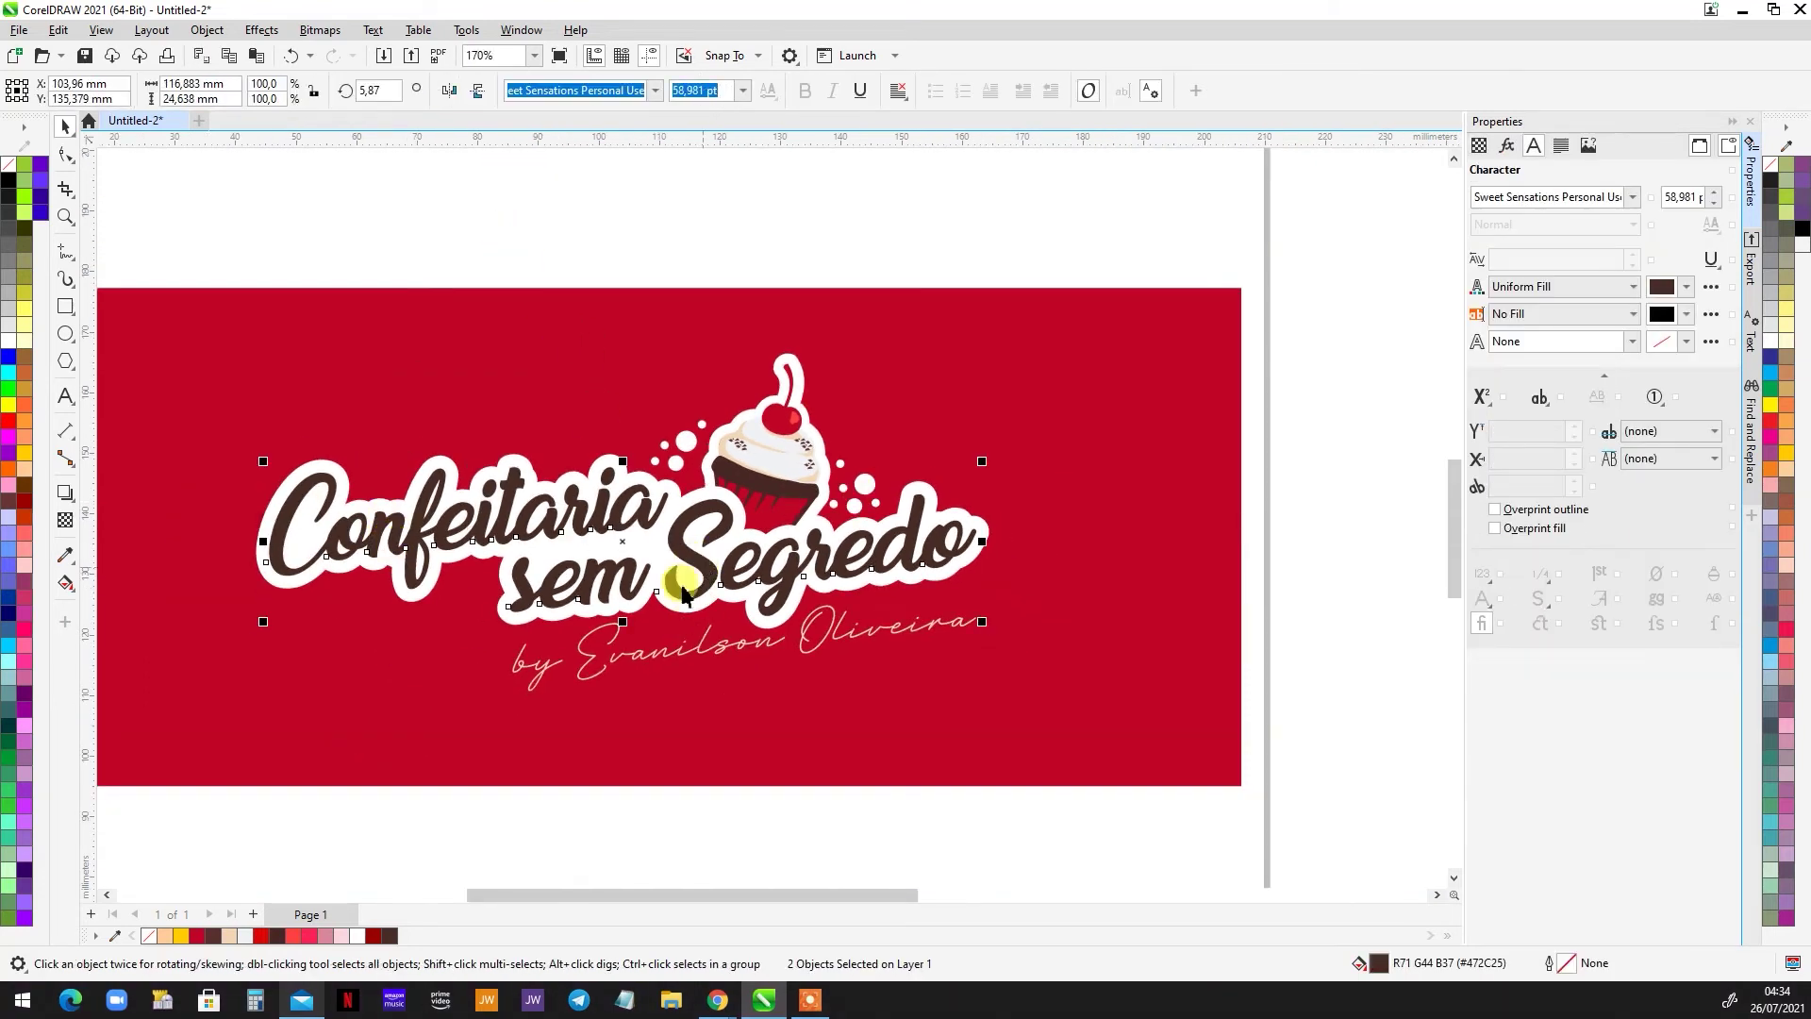
pyautogui.click(23, 523)
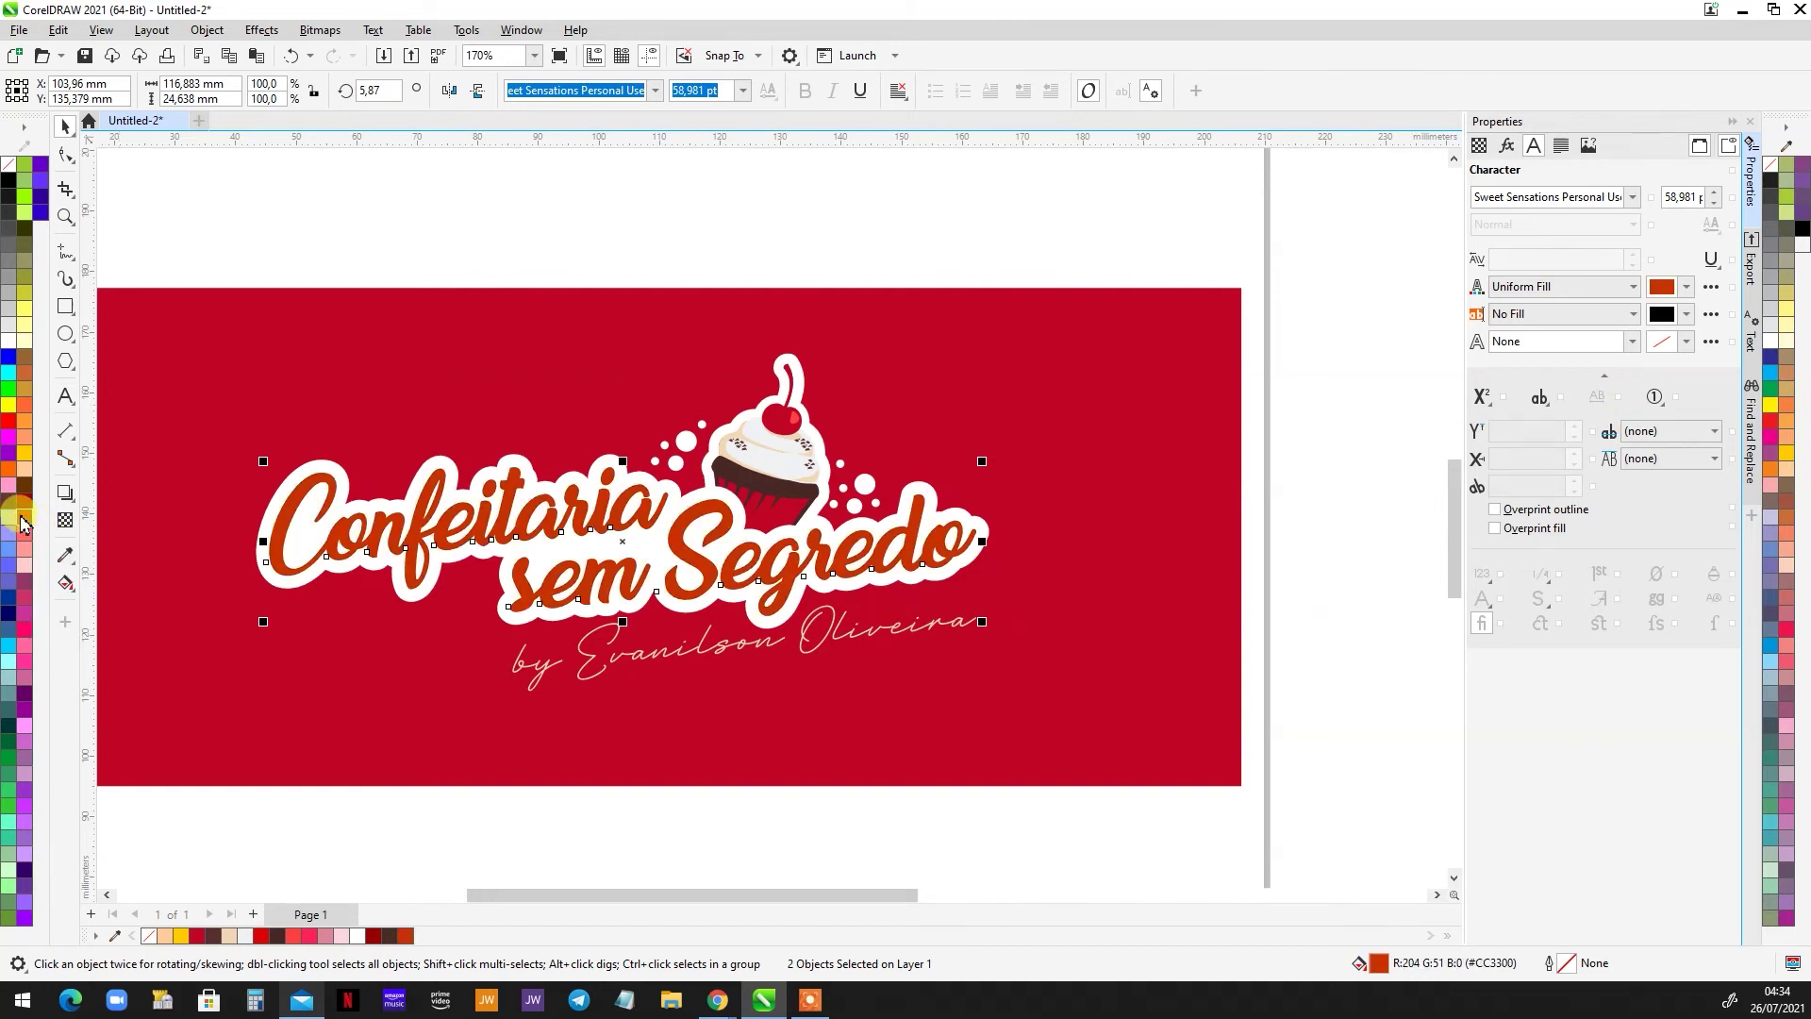
pyautogui.click(94, 563)
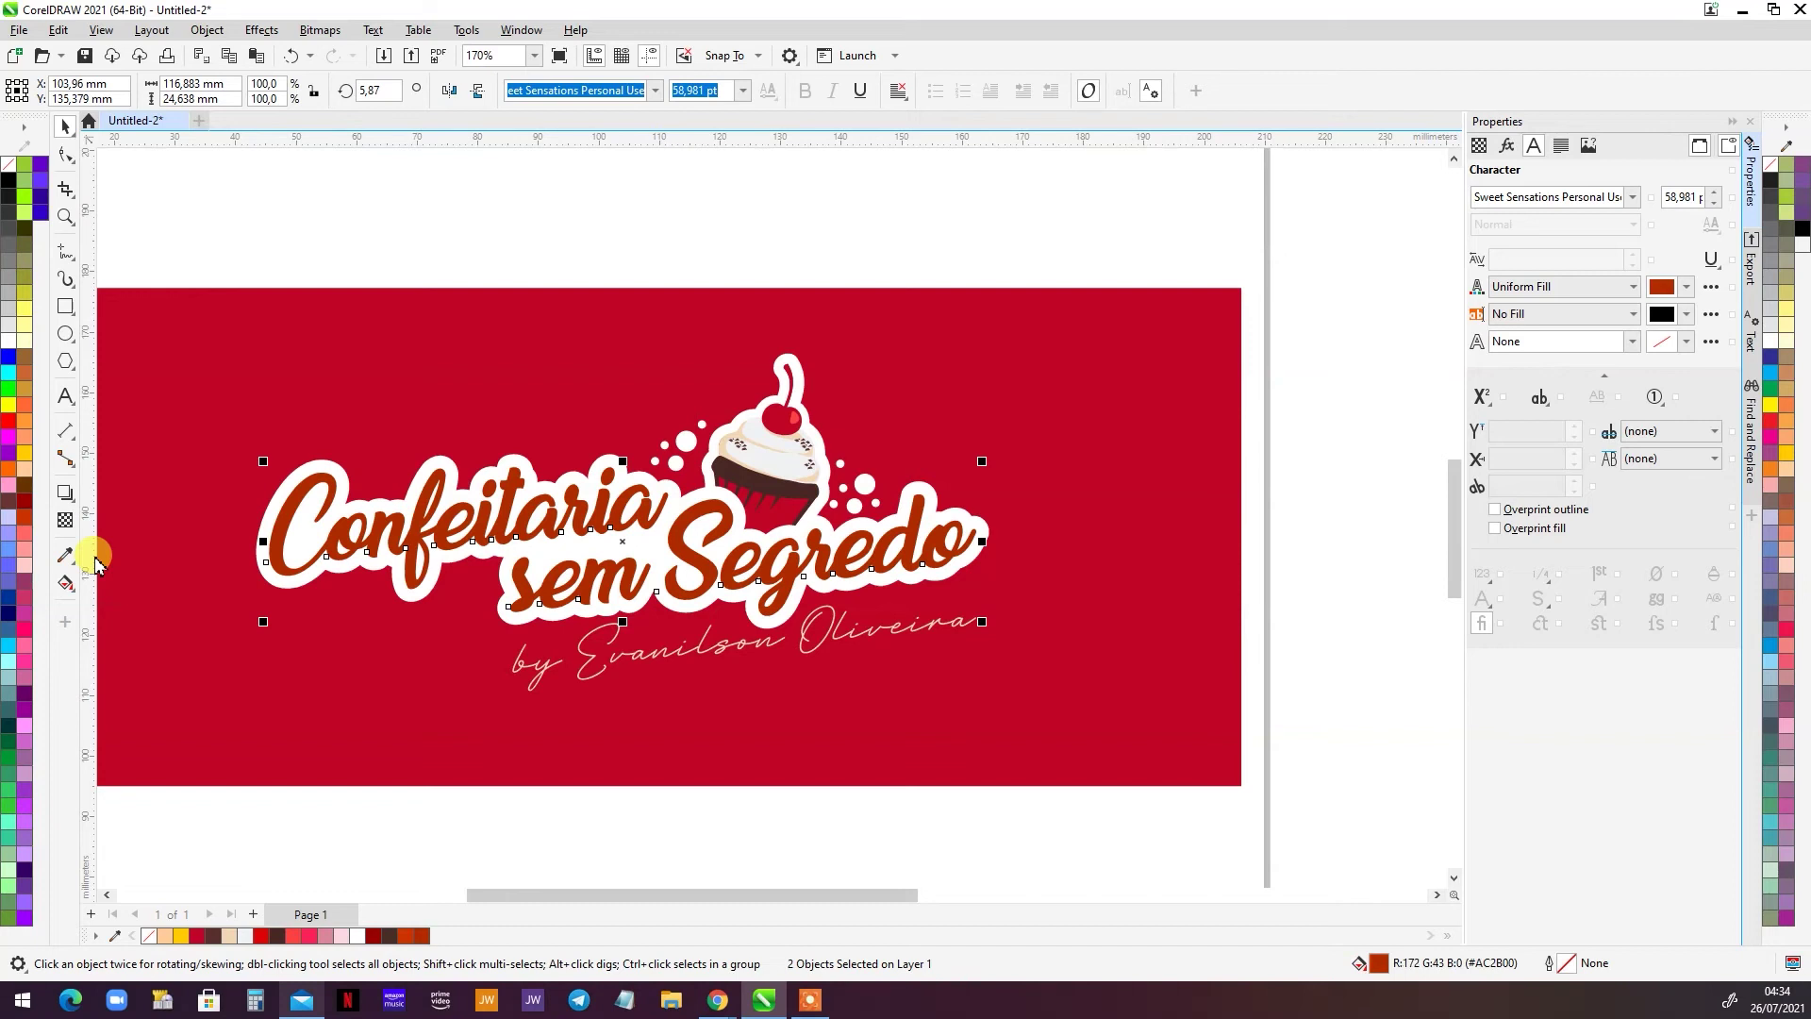
pyautogui.click(214, 937)
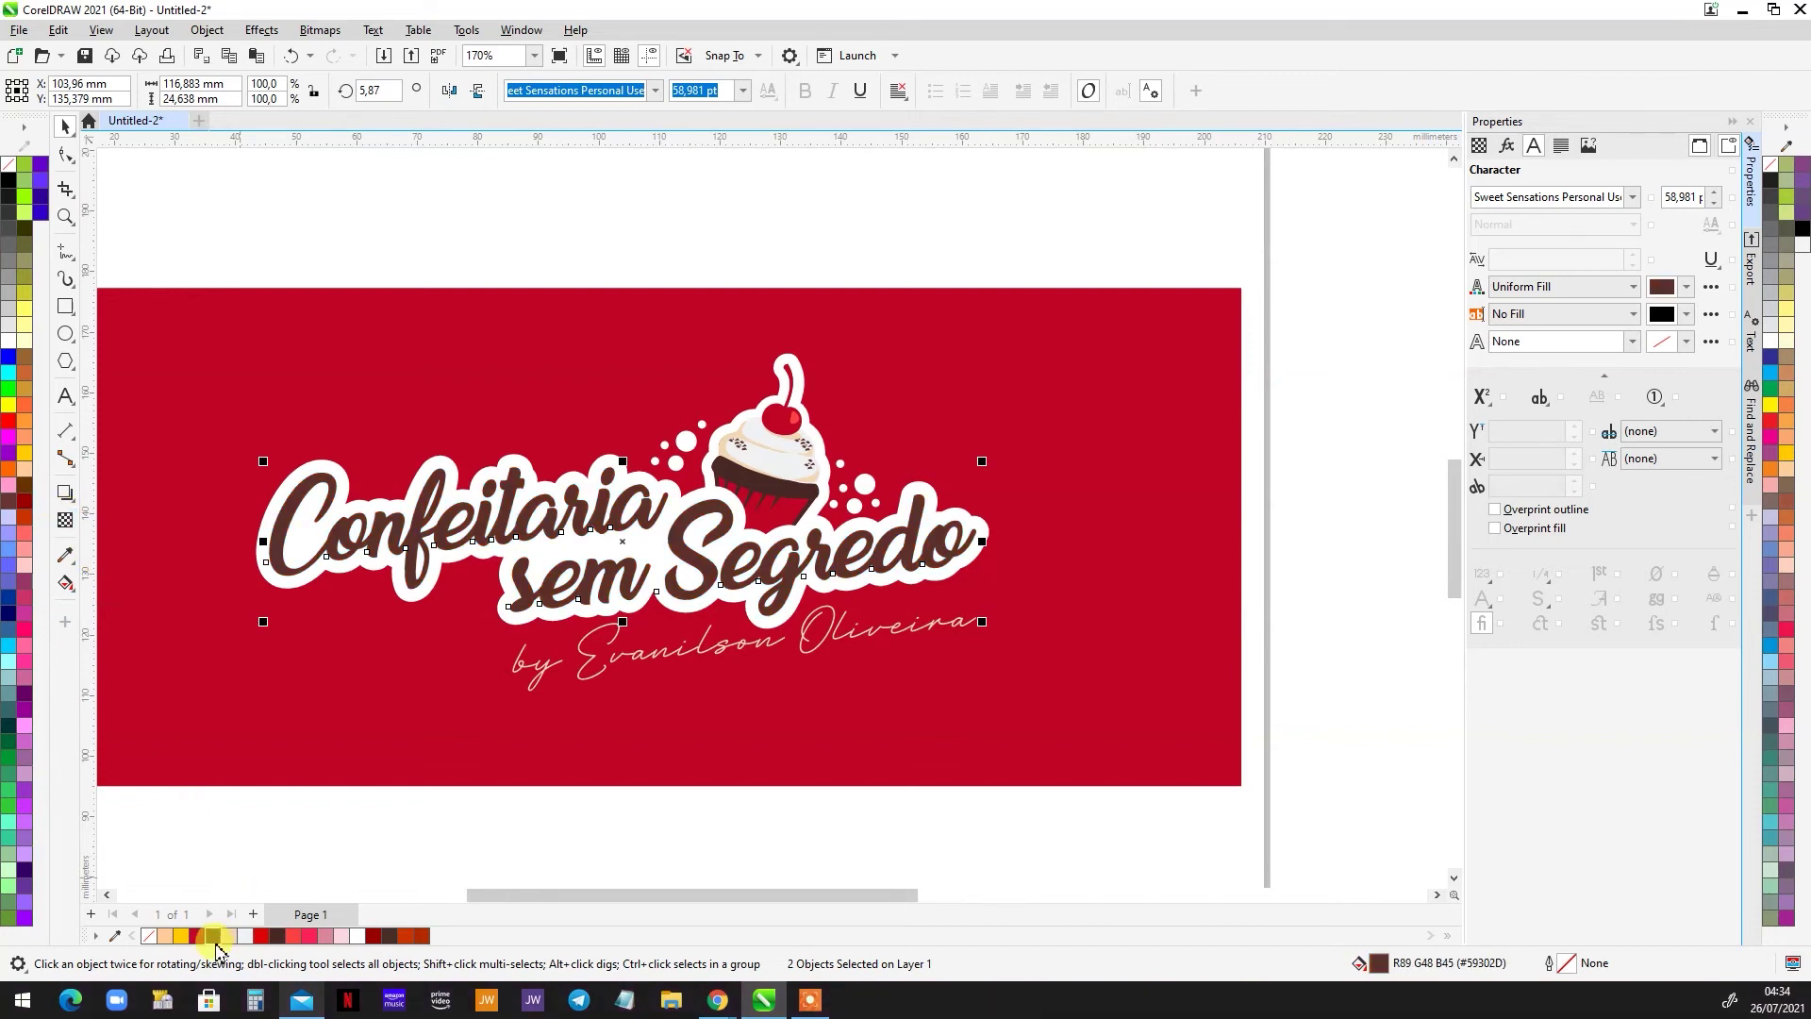
# Step: Darken the banner background to a deeper red shade
pyautogui.click(446, 761)
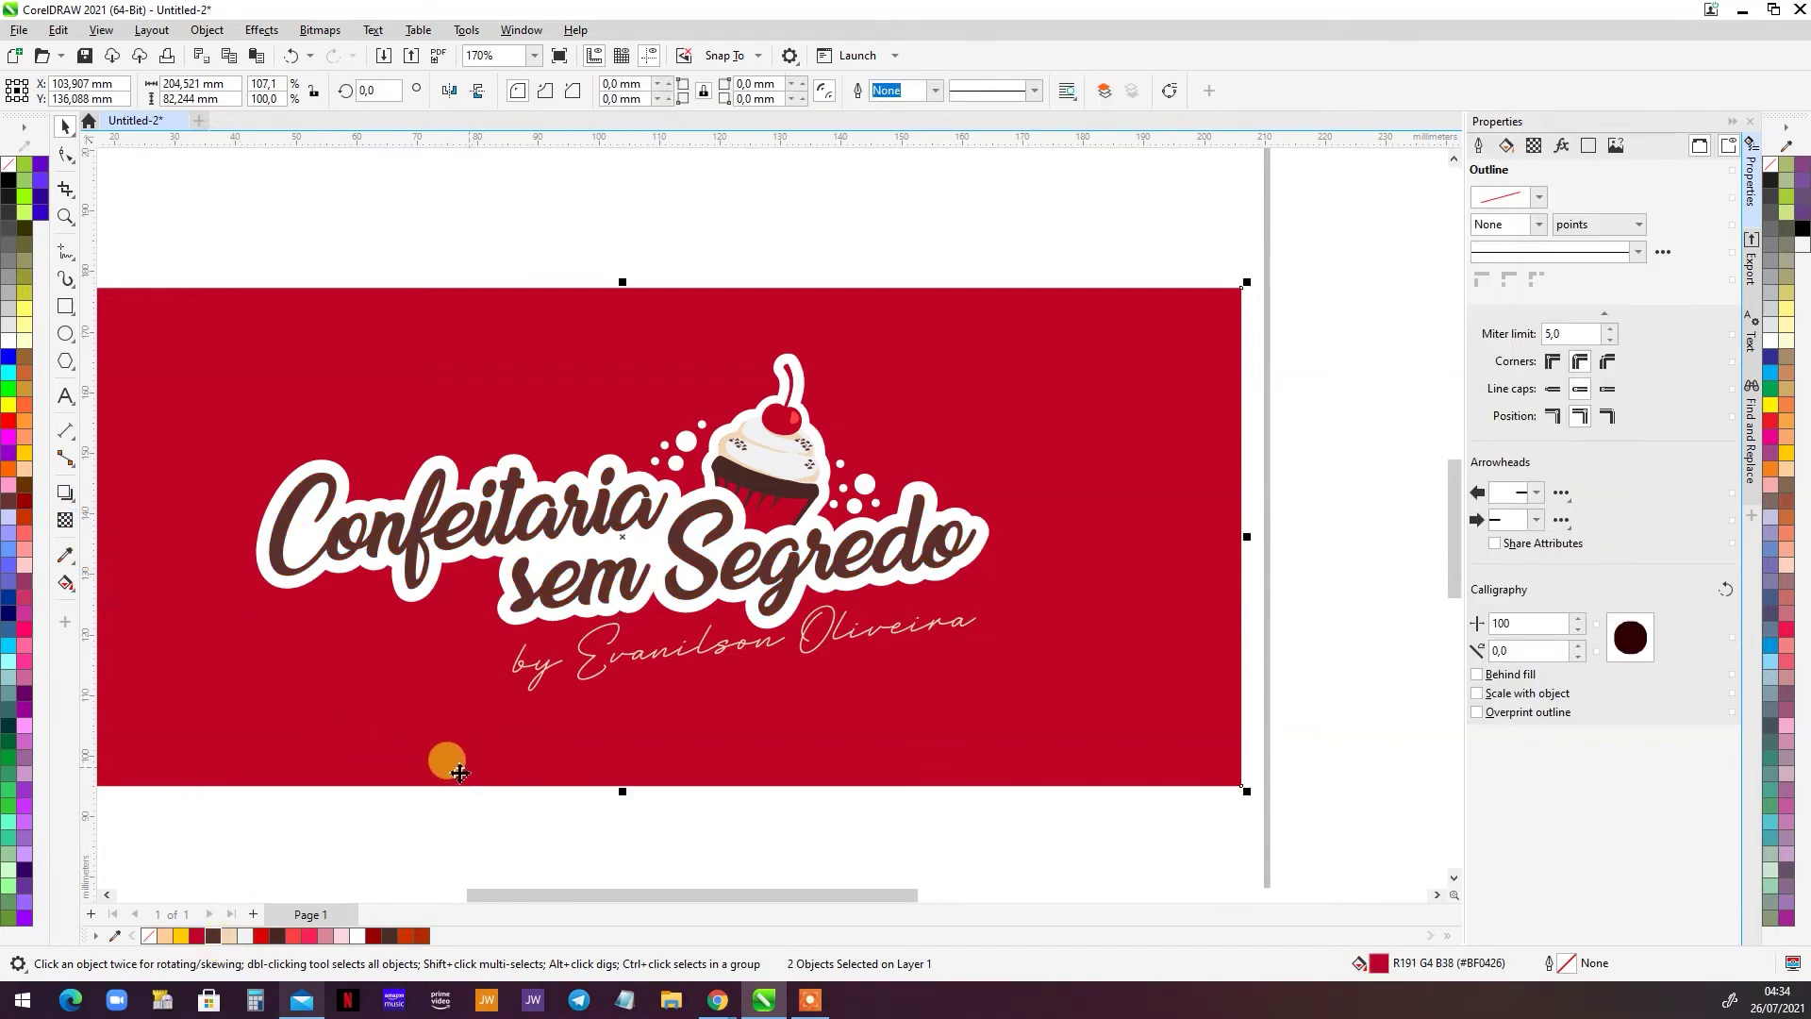
pyautogui.click(416, 746)
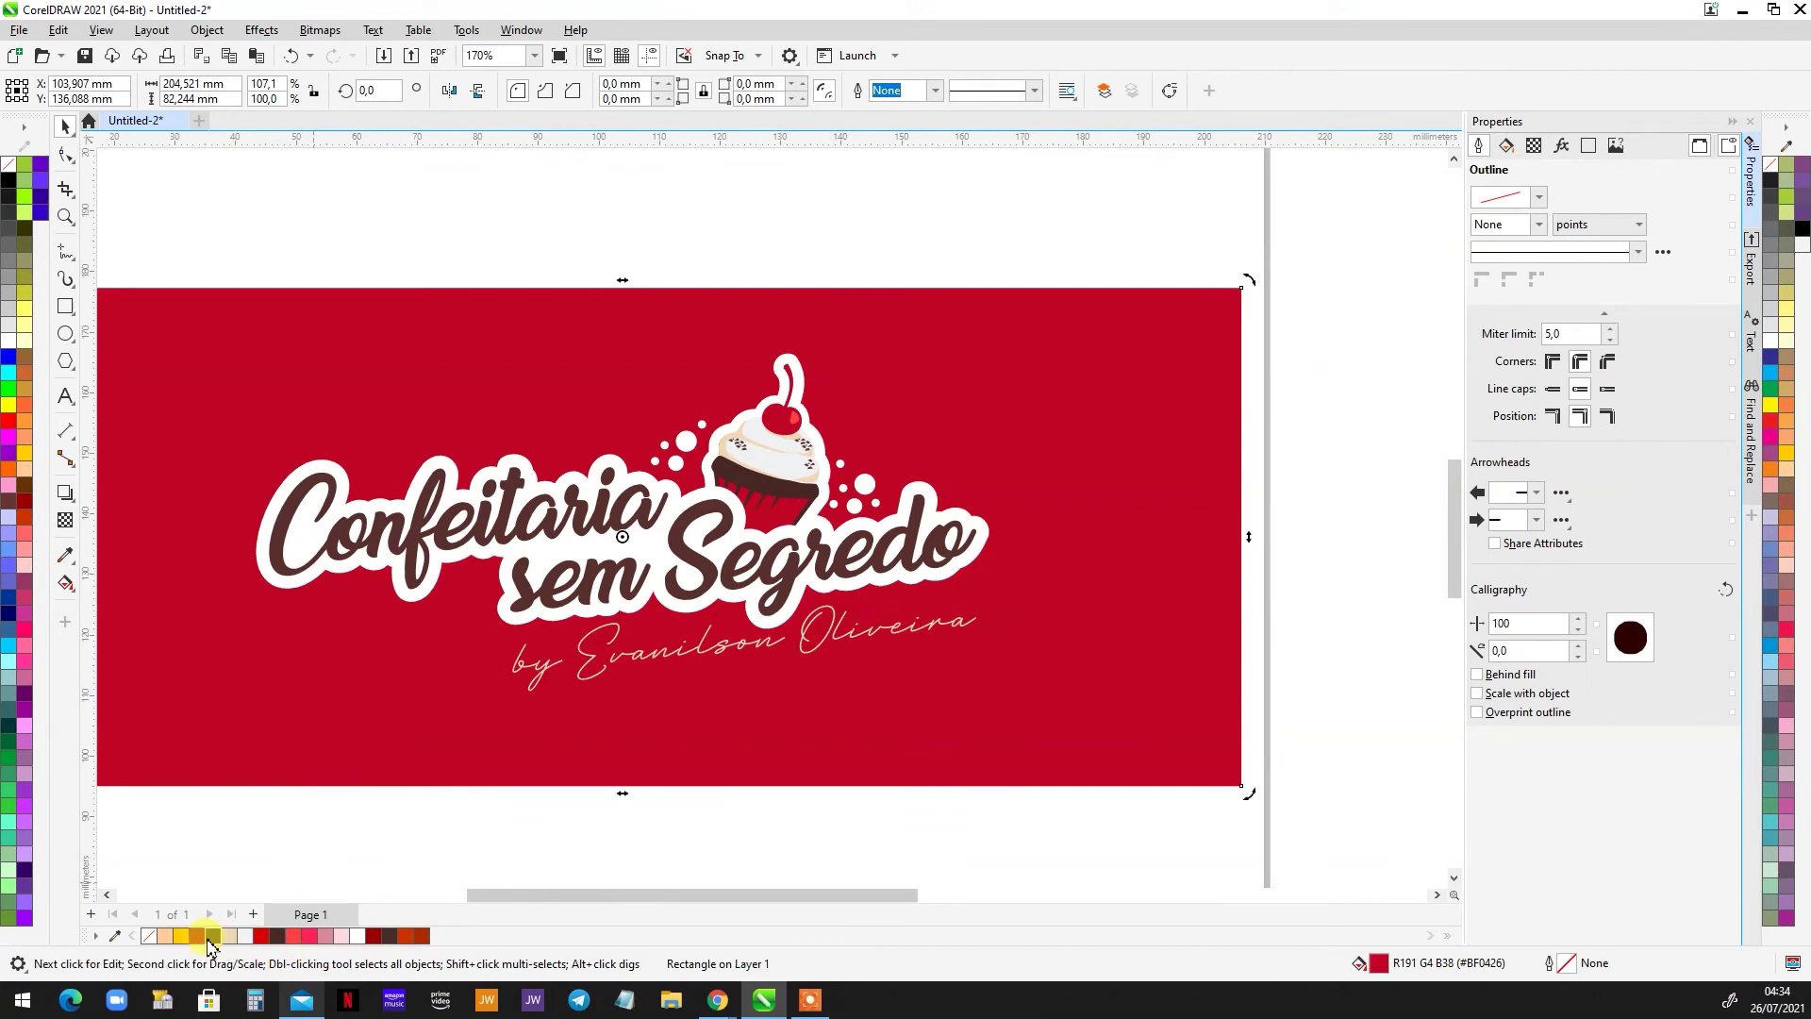
pyautogui.click(192, 938)
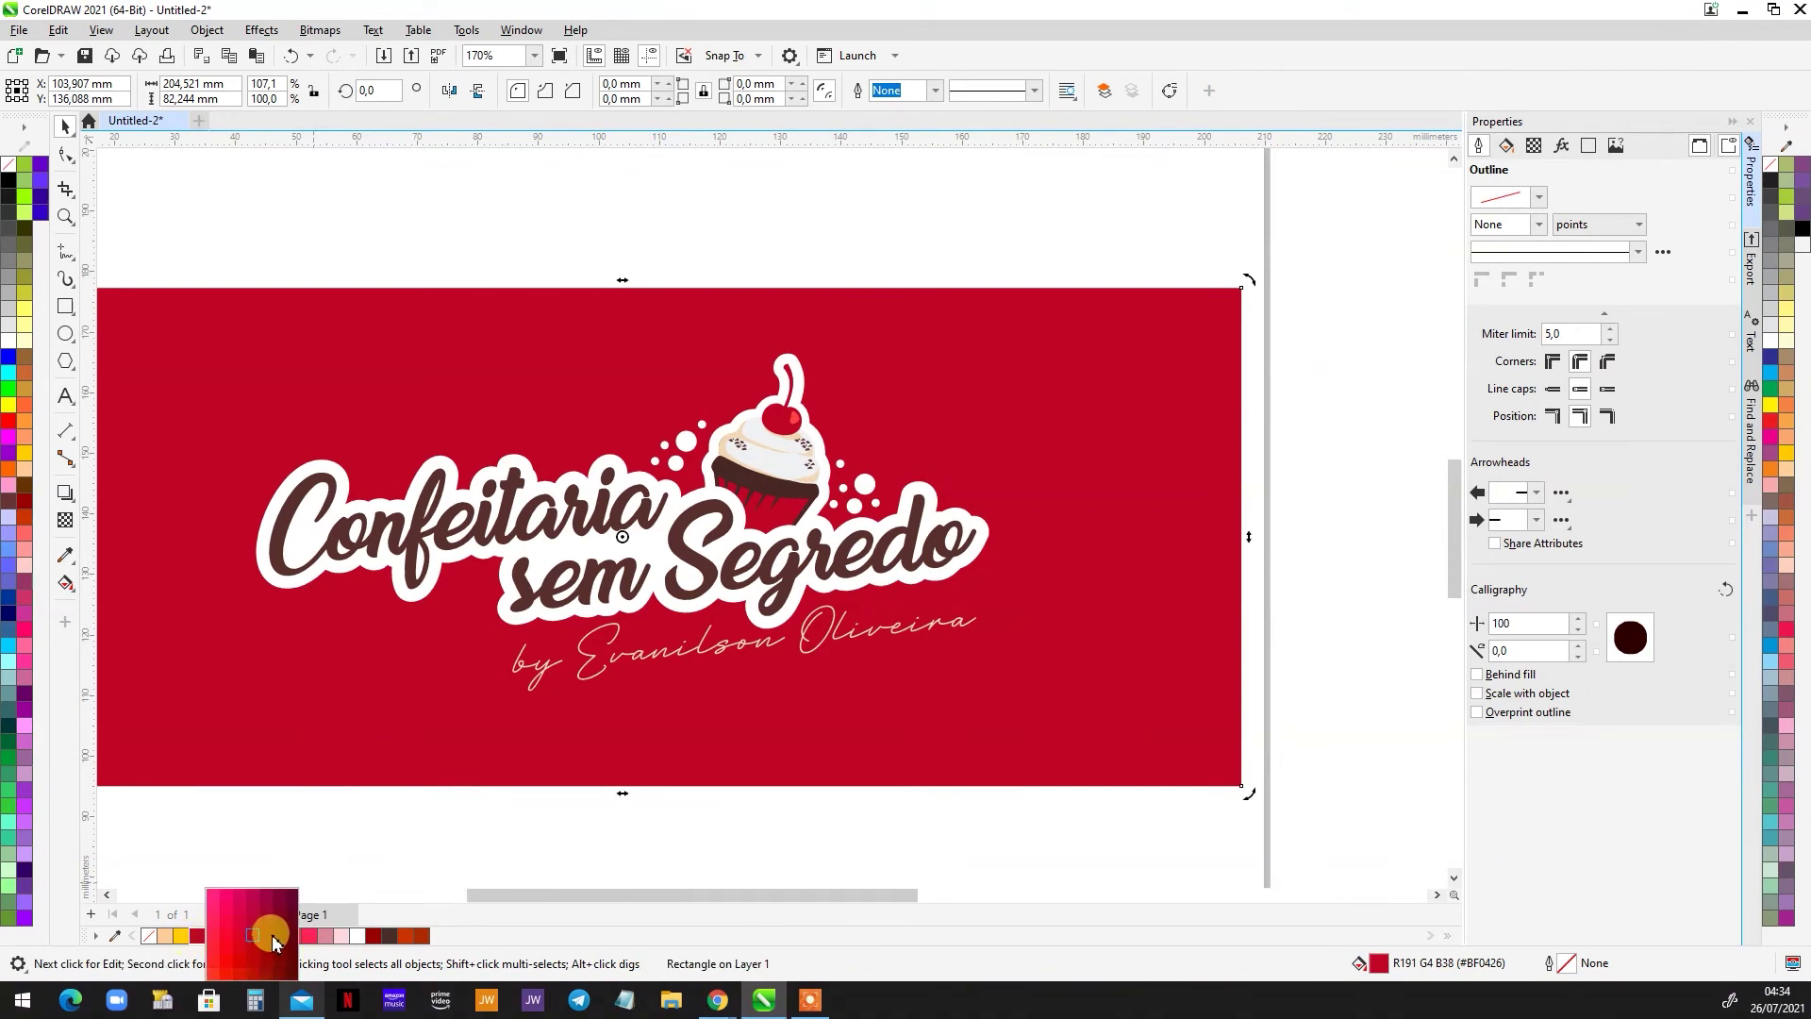
pyautogui.click(272, 937)
# Step: Copy the whole logo onto the white area below the red banner
pyautogui.click(502, 817)
pyautogui.scroll(-3, 698, 578)
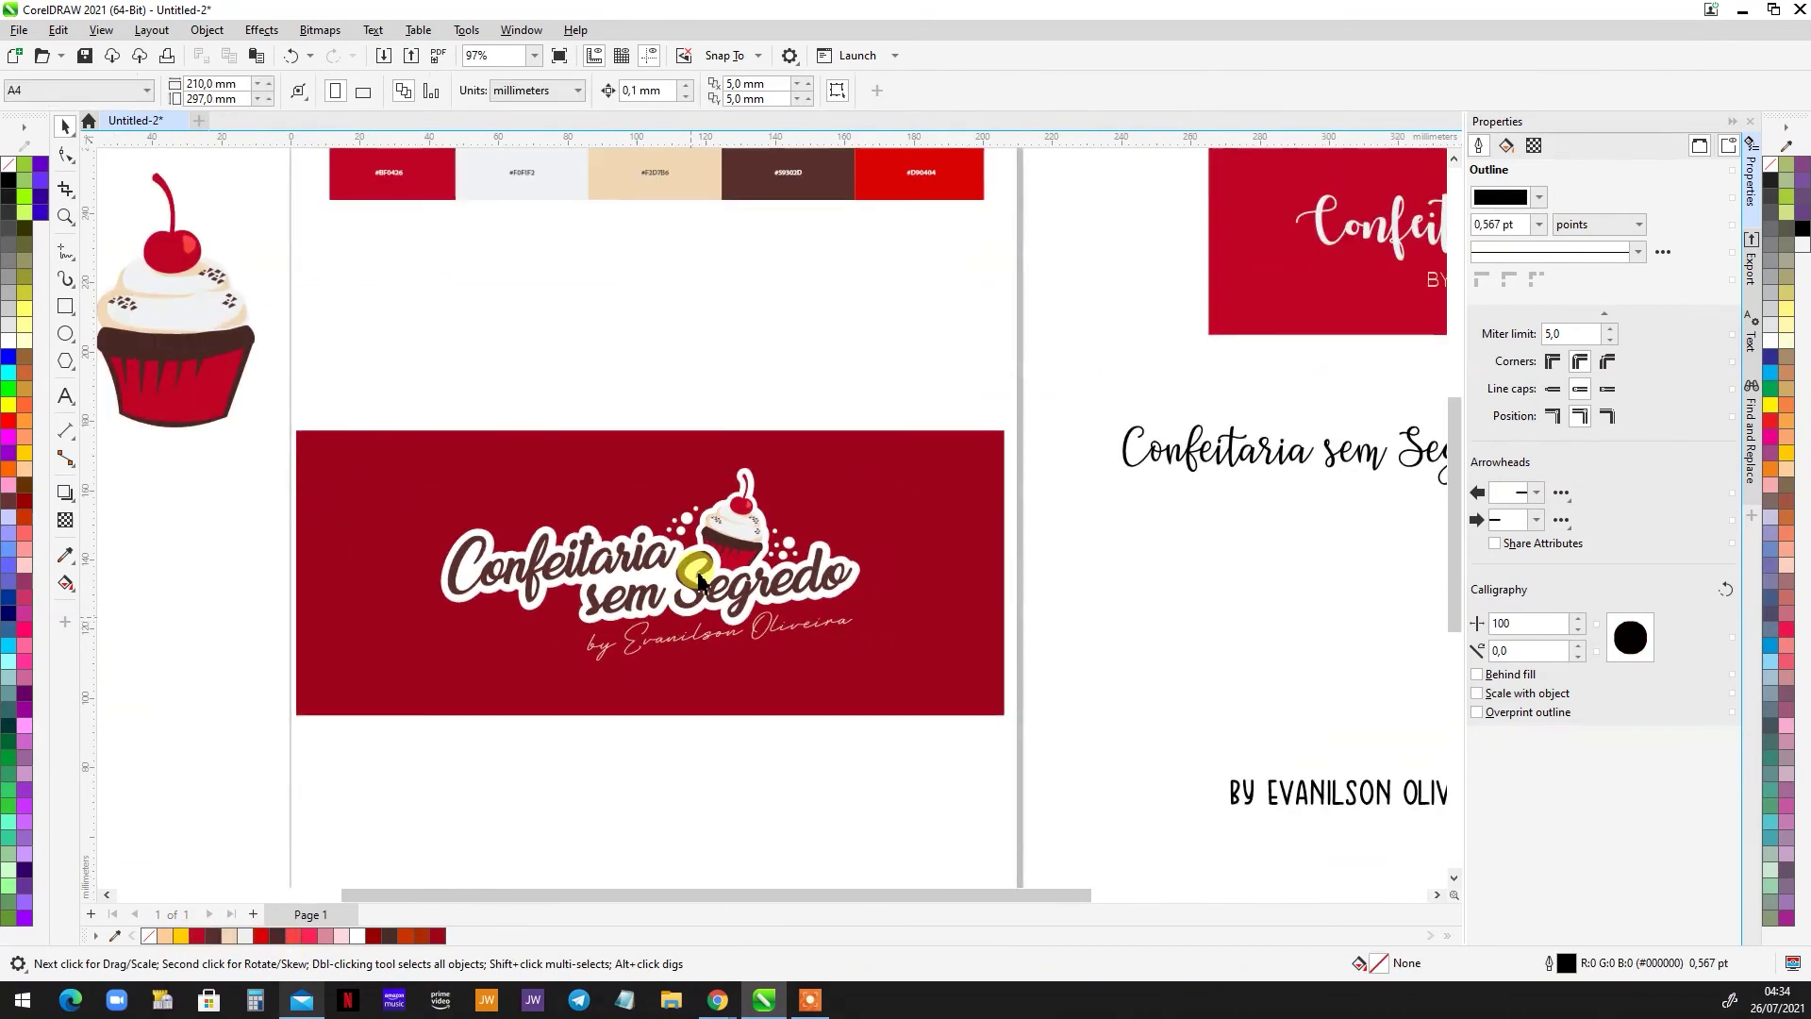
pyautogui.scroll(-1, 683, 335)
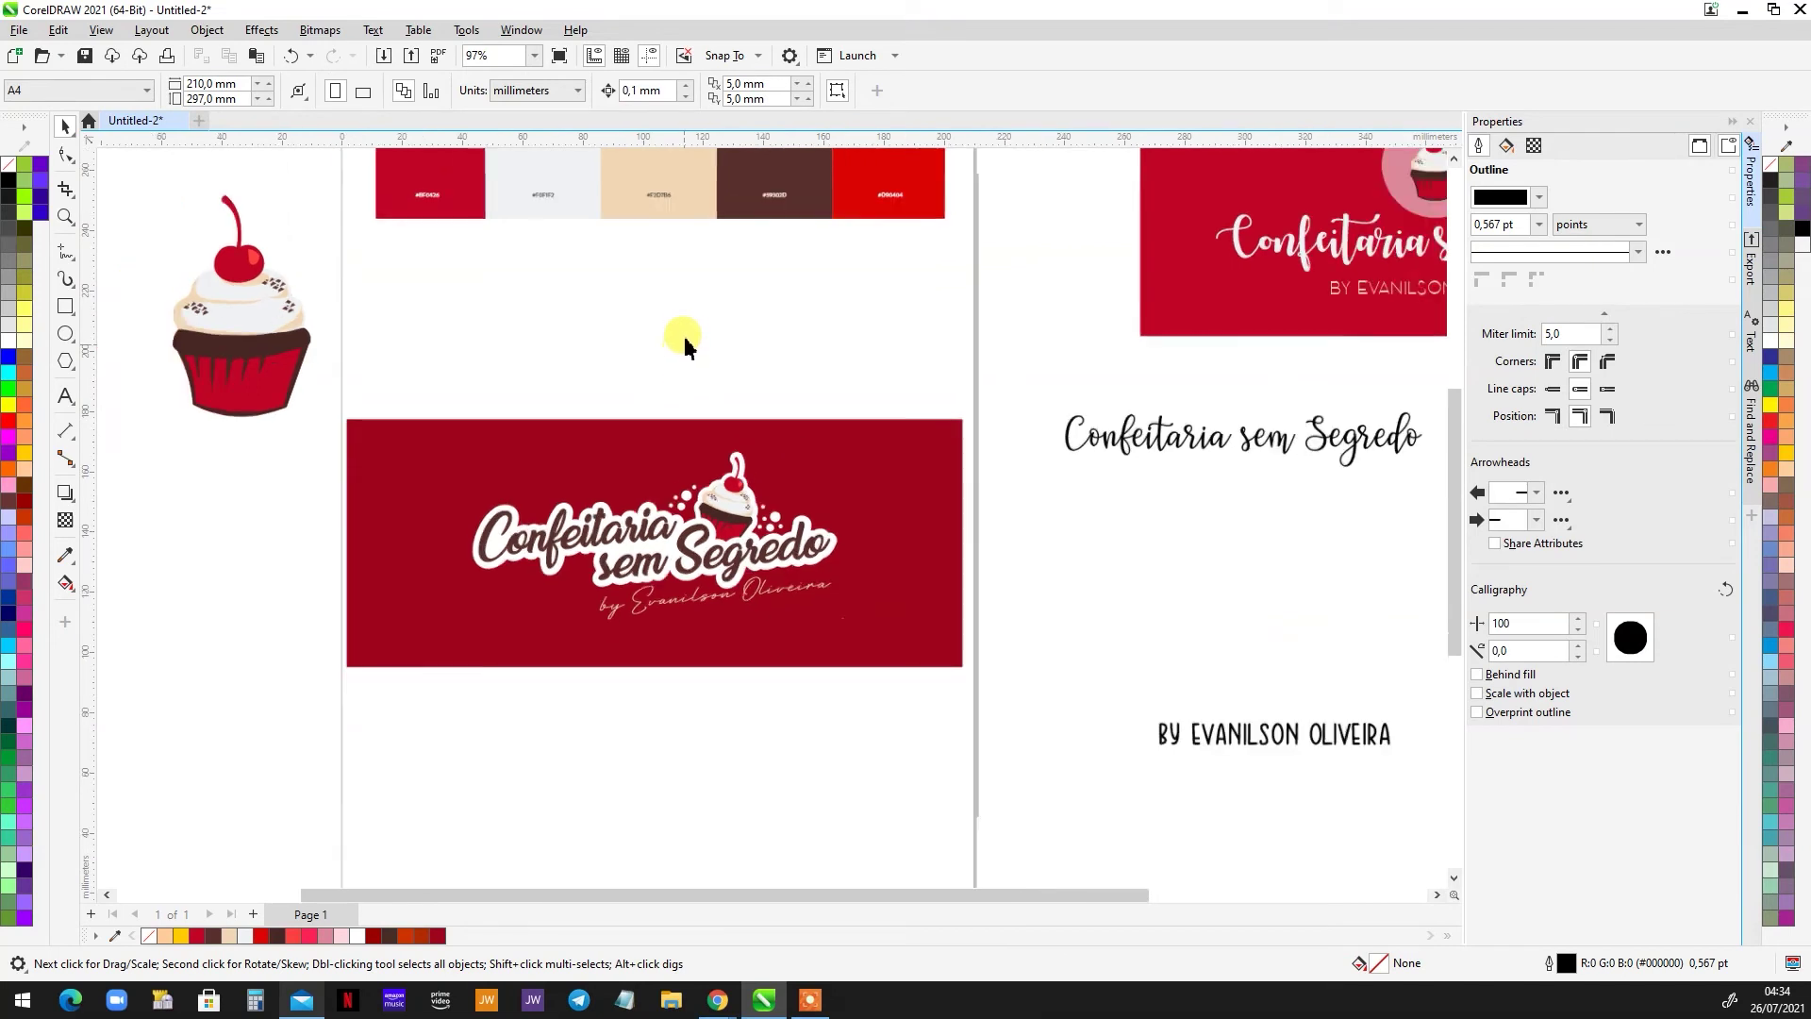
pyautogui.scroll(2, 563, 378)
pyautogui.scroll(-2, 372, 251)
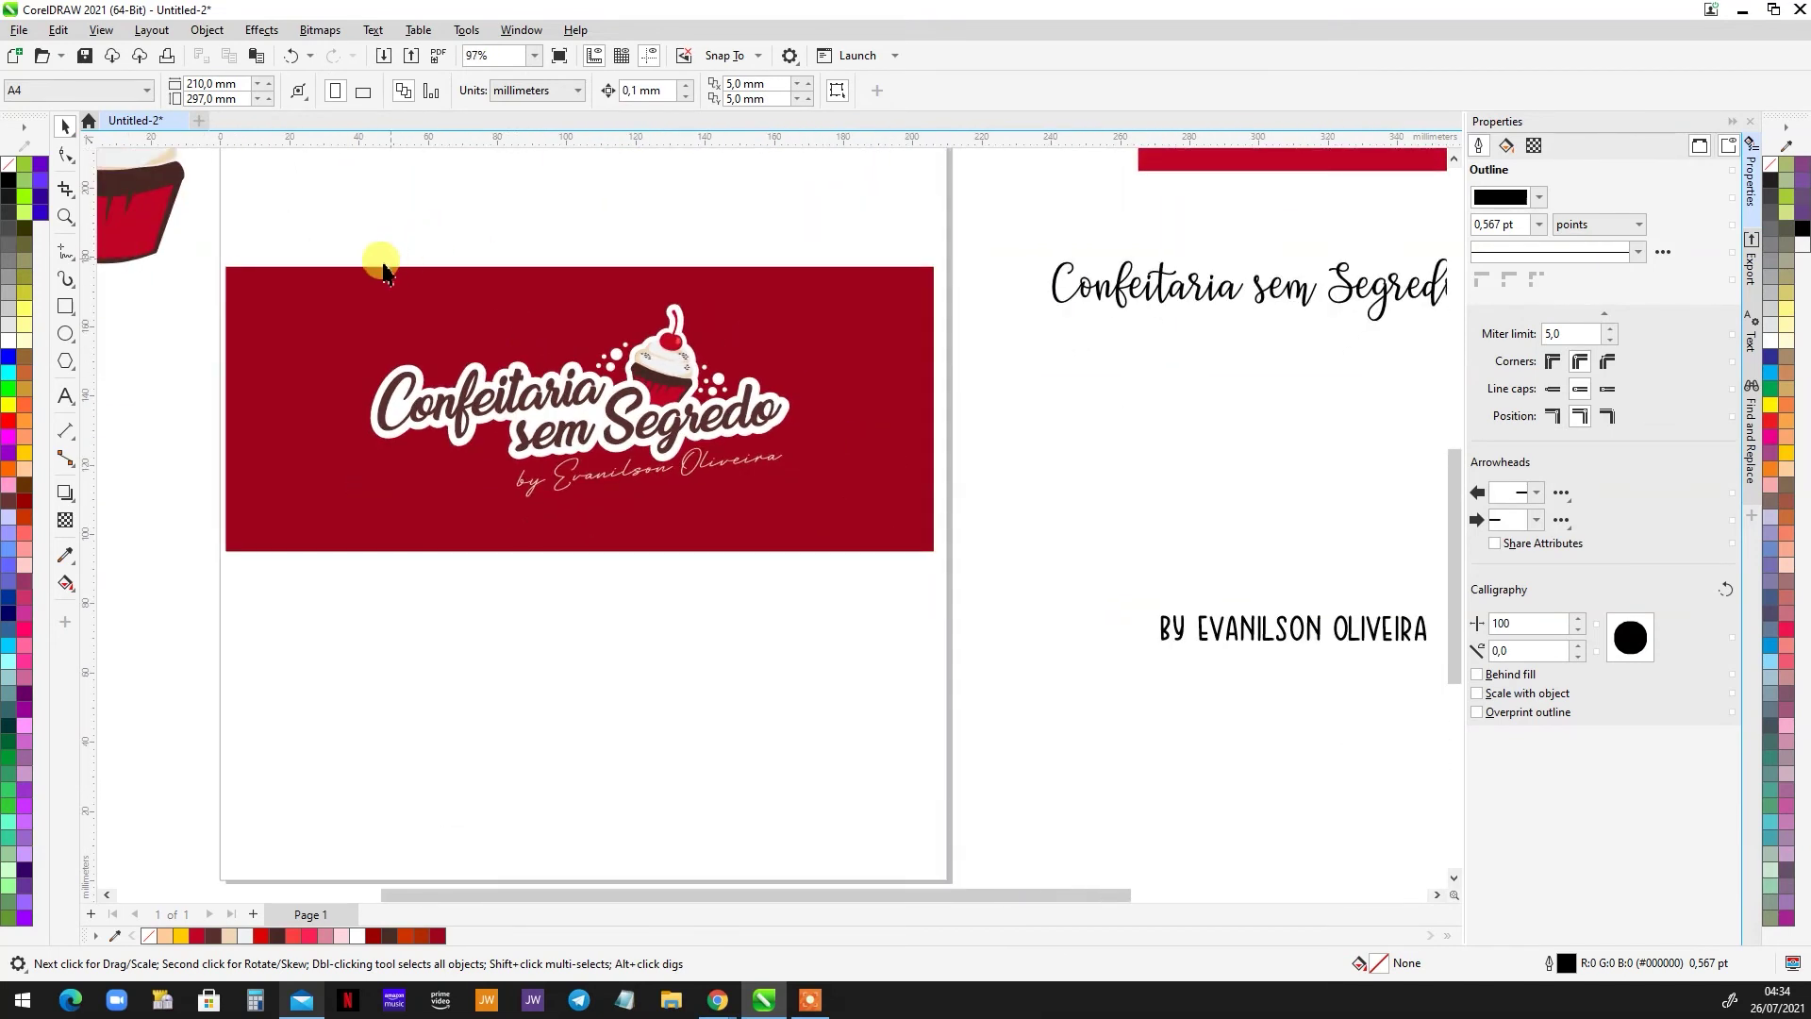
pyautogui.scroll(1, 229, 258)
pyautogui.moveTo(1021, 530); pyautogui.dragTo(925, 596)
pyautogui.moveTo(700, 459); pyautogui.dragTo(707, 792)
pyautogui.scroll(-2, 693, 614)
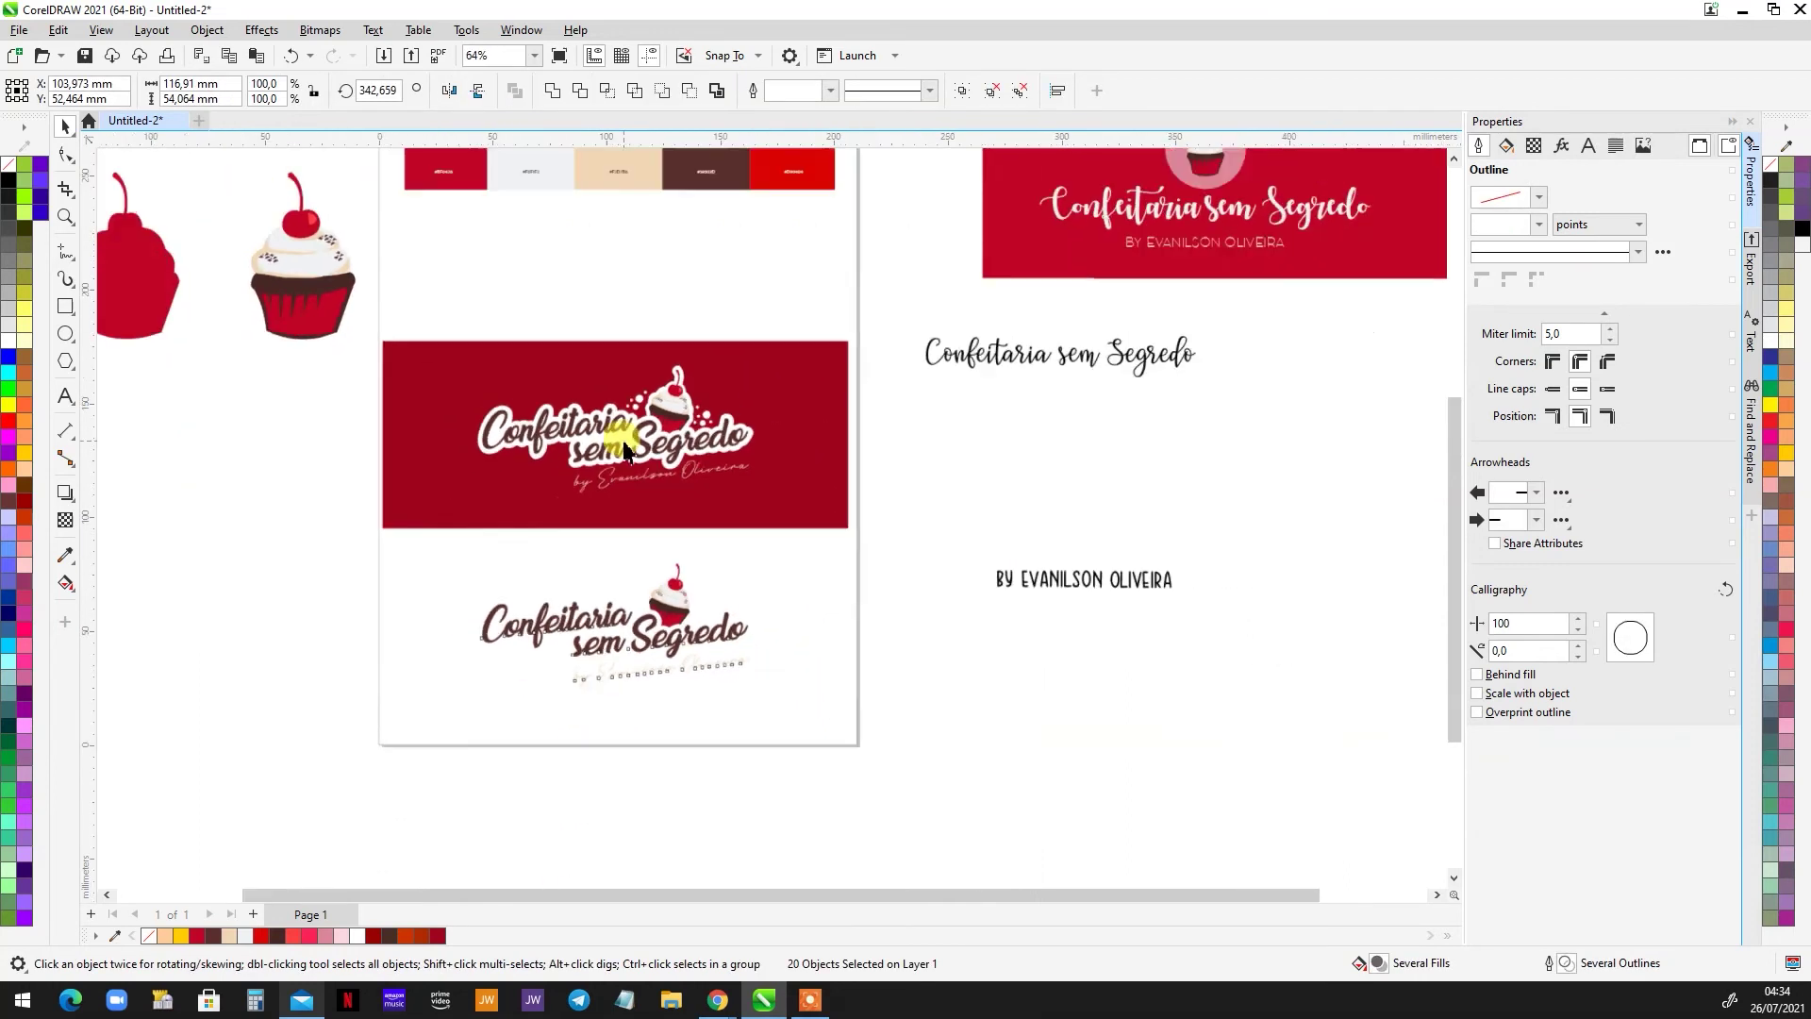
pyautogui.scroll(4, 806, 410)
pyautogui.scroll(-4, 748, 598)
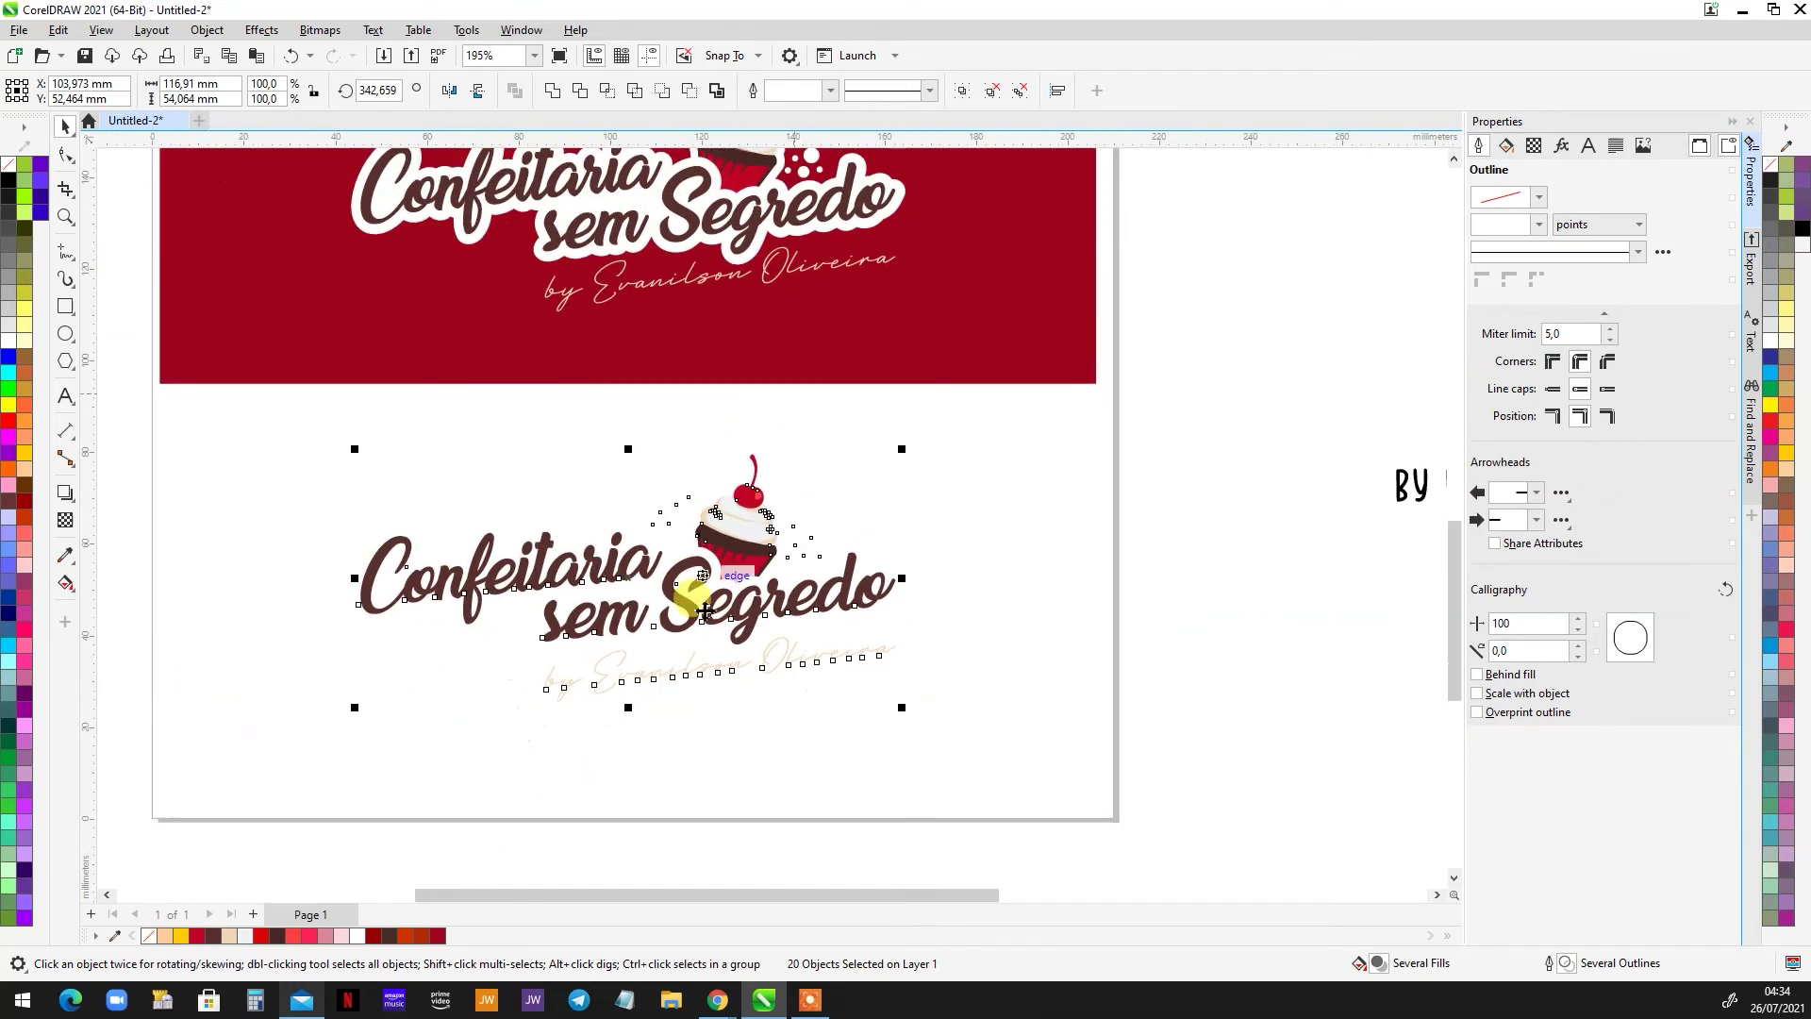
pyautogui.scroll(4, 705, 614)
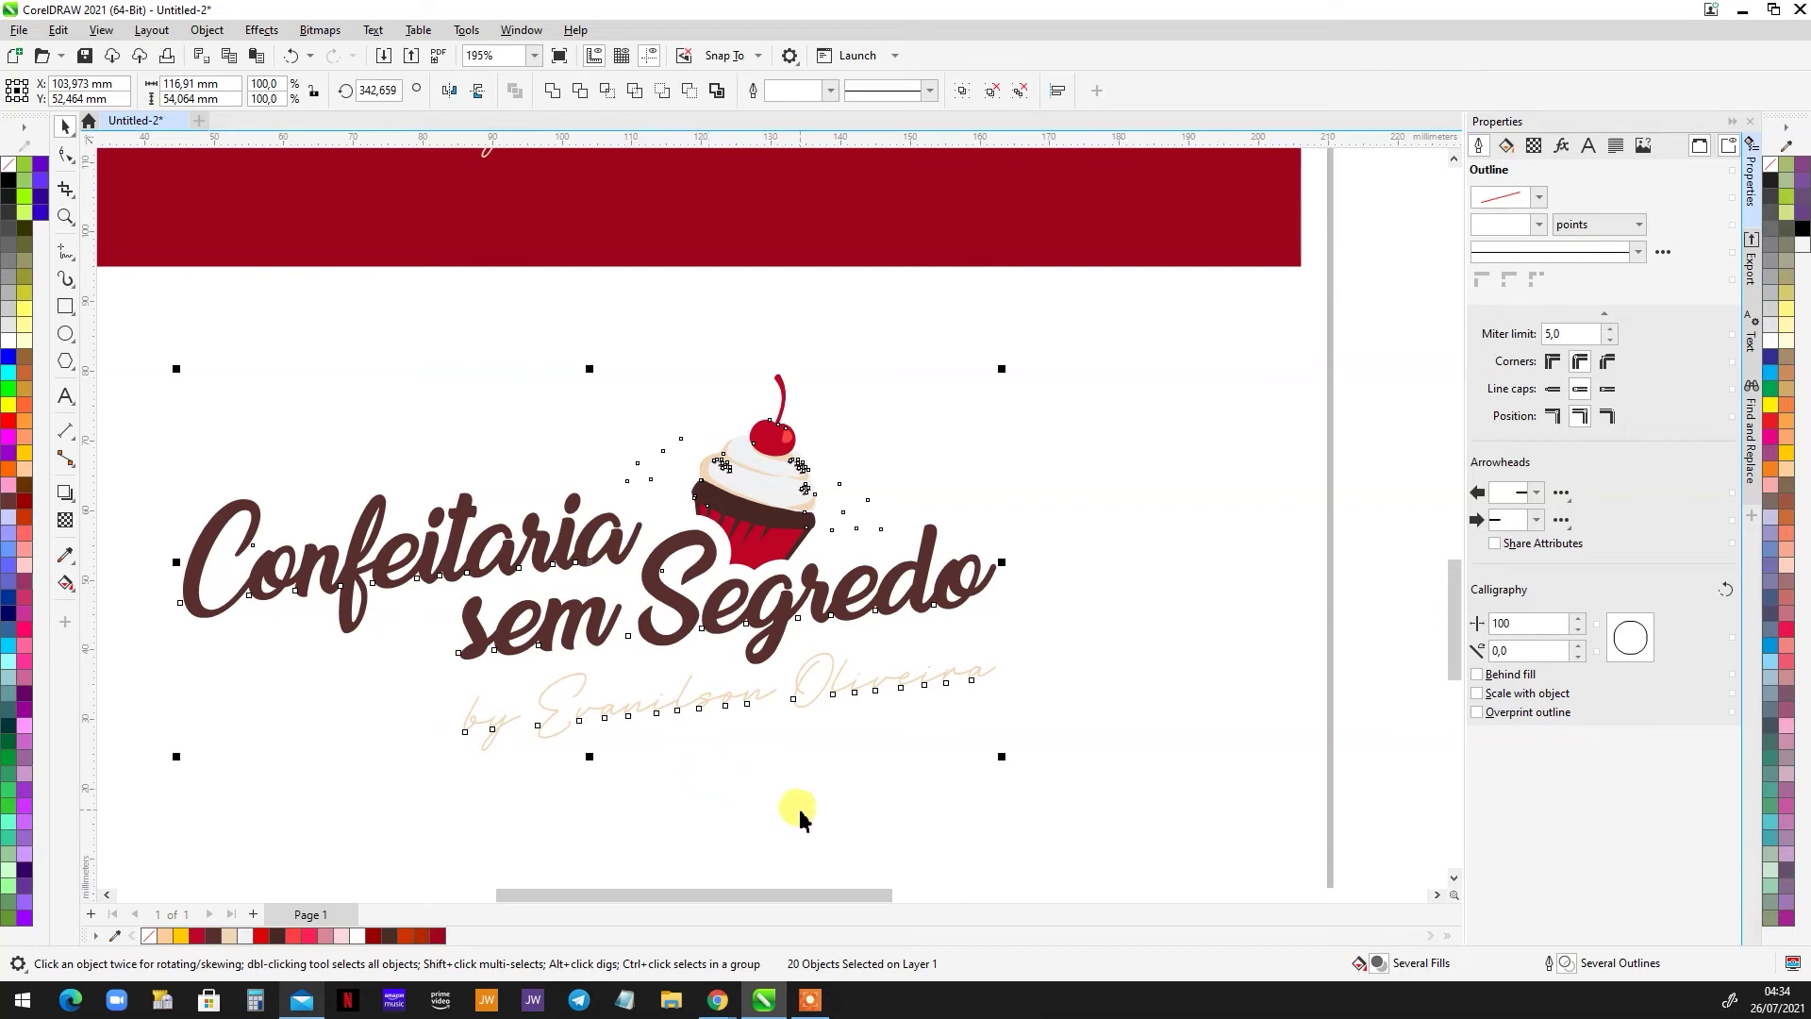
# Step: Group the copied logo and give it a grey Multiply drop shadow at 50 opacity
pyautogui.click(618, 518)
pyautogui.scroll(-1, 618, 518)
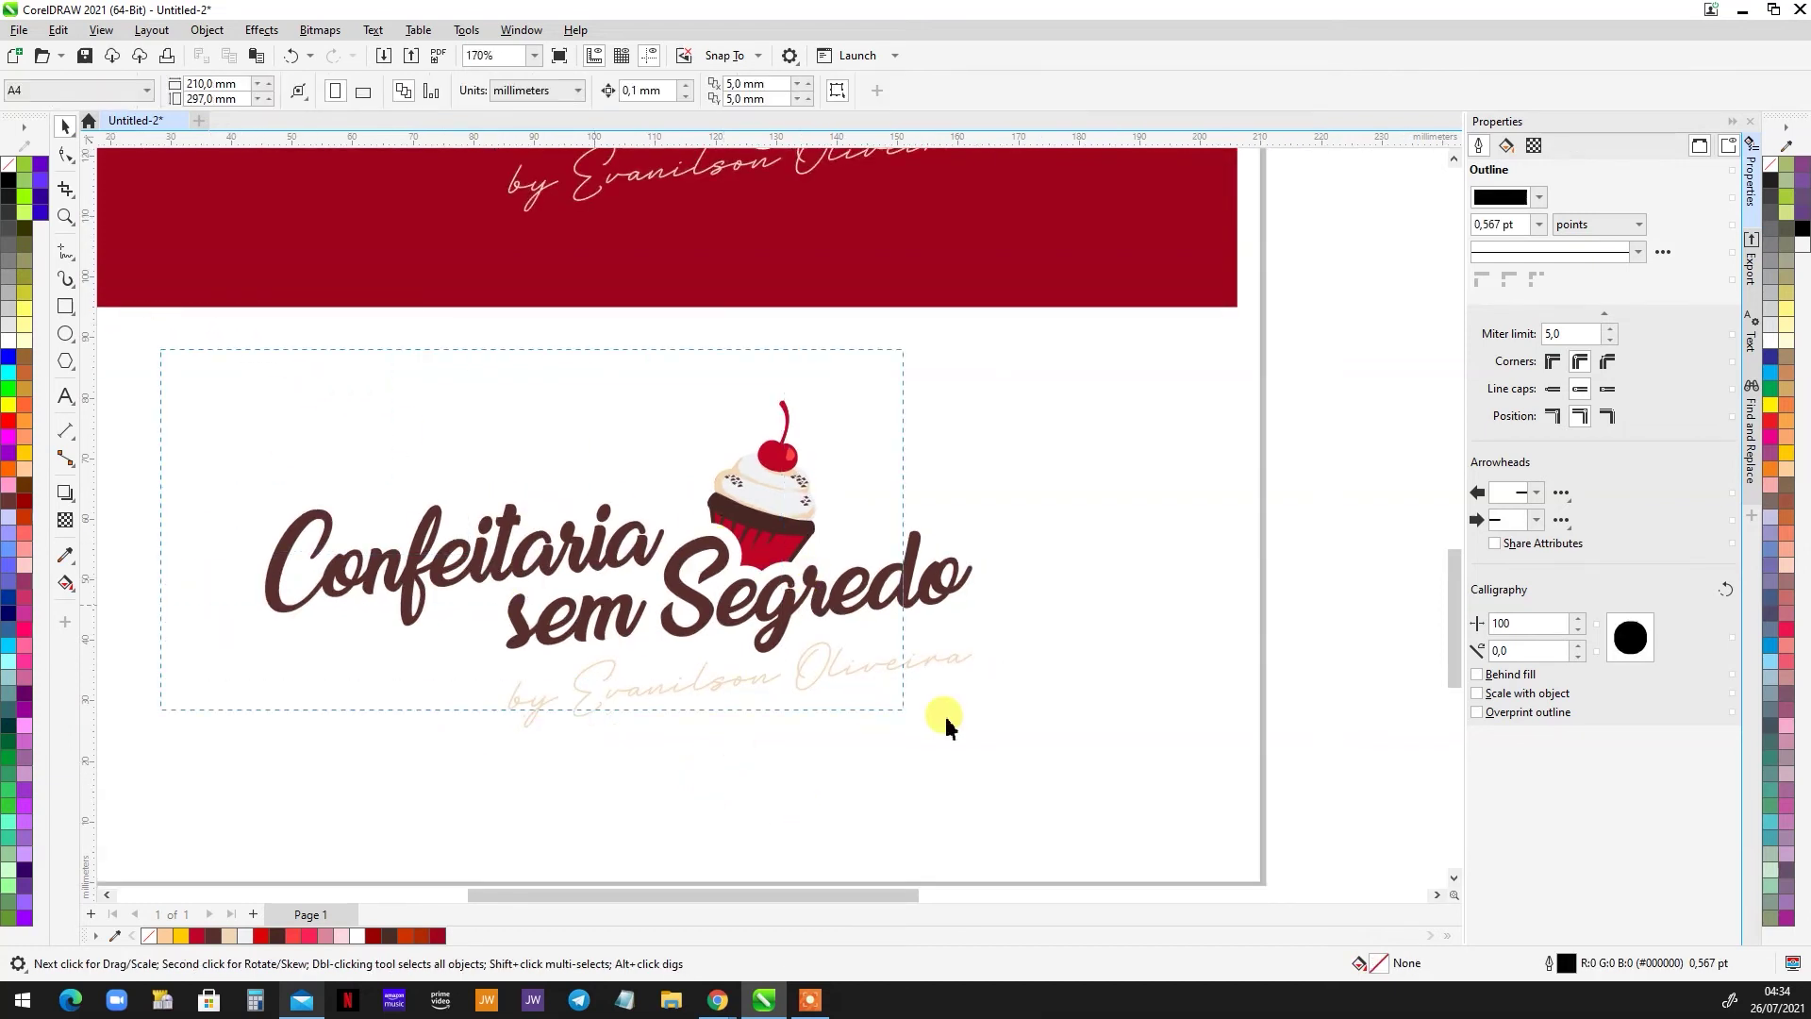
pyautogui.moveTo(1112, 697); pyautogui.dragTo(1112, 697)
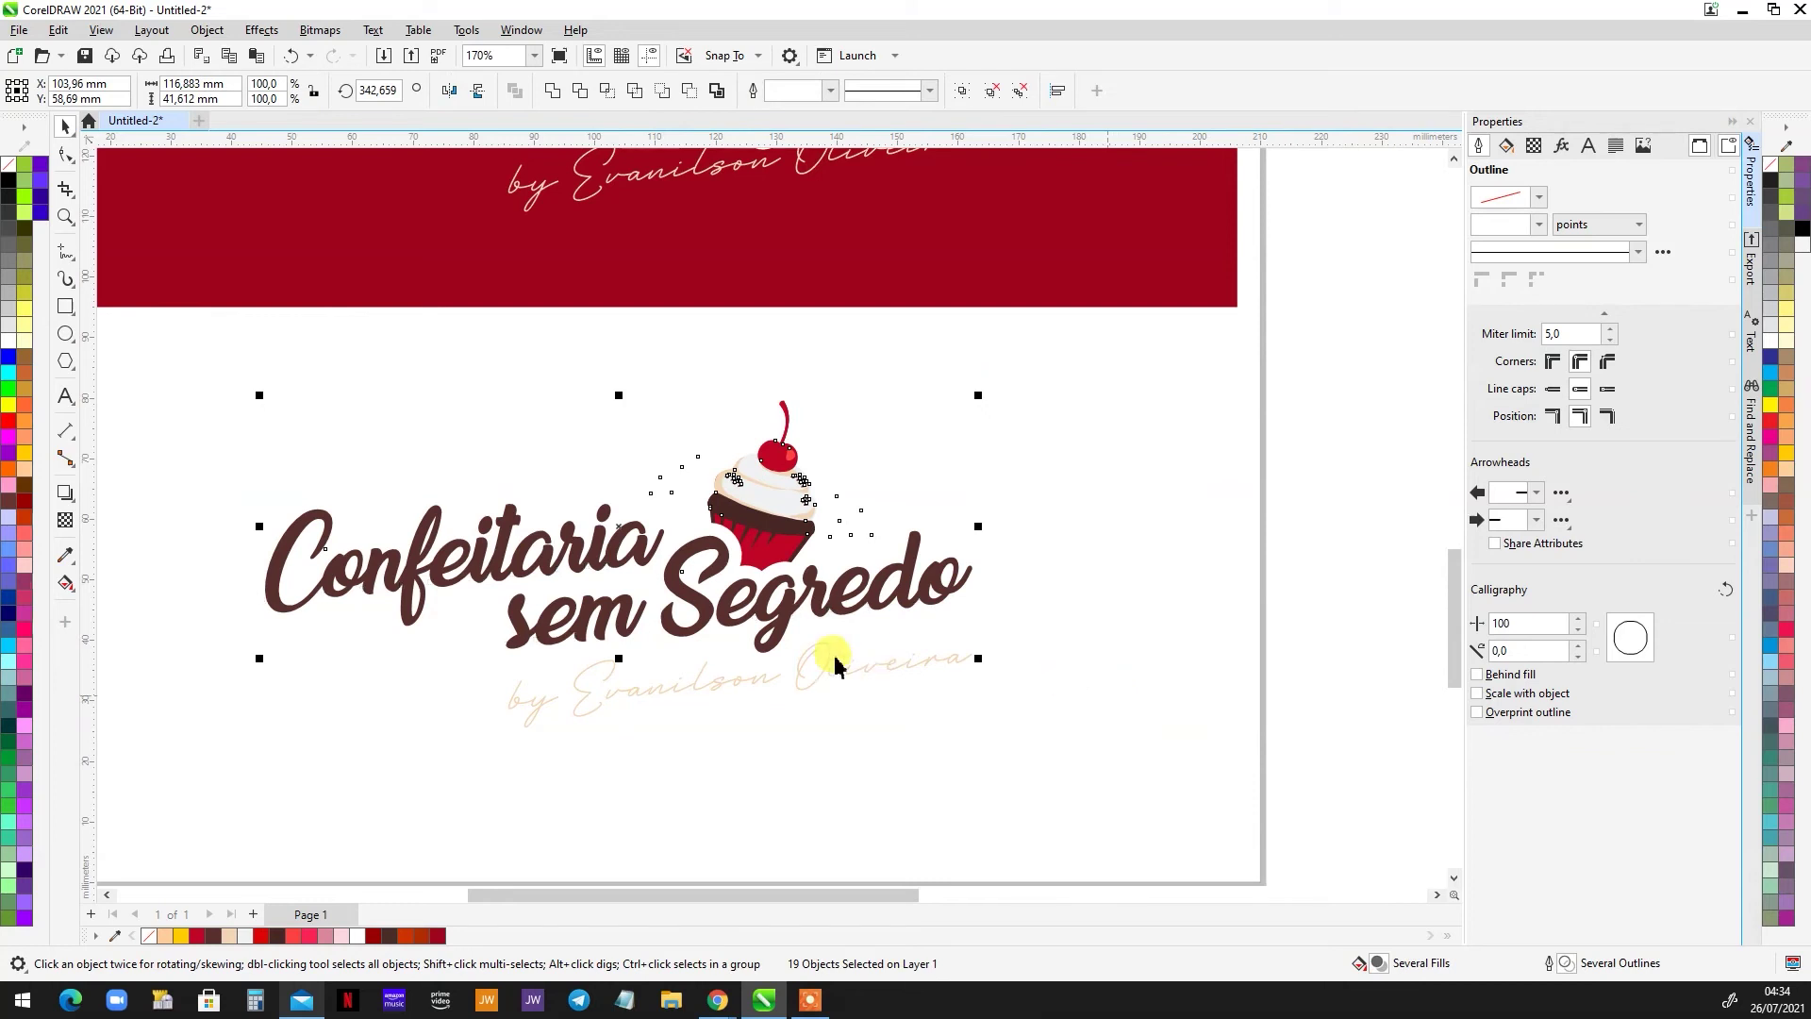
pyautogui.hotkey('ctrl', 'g')
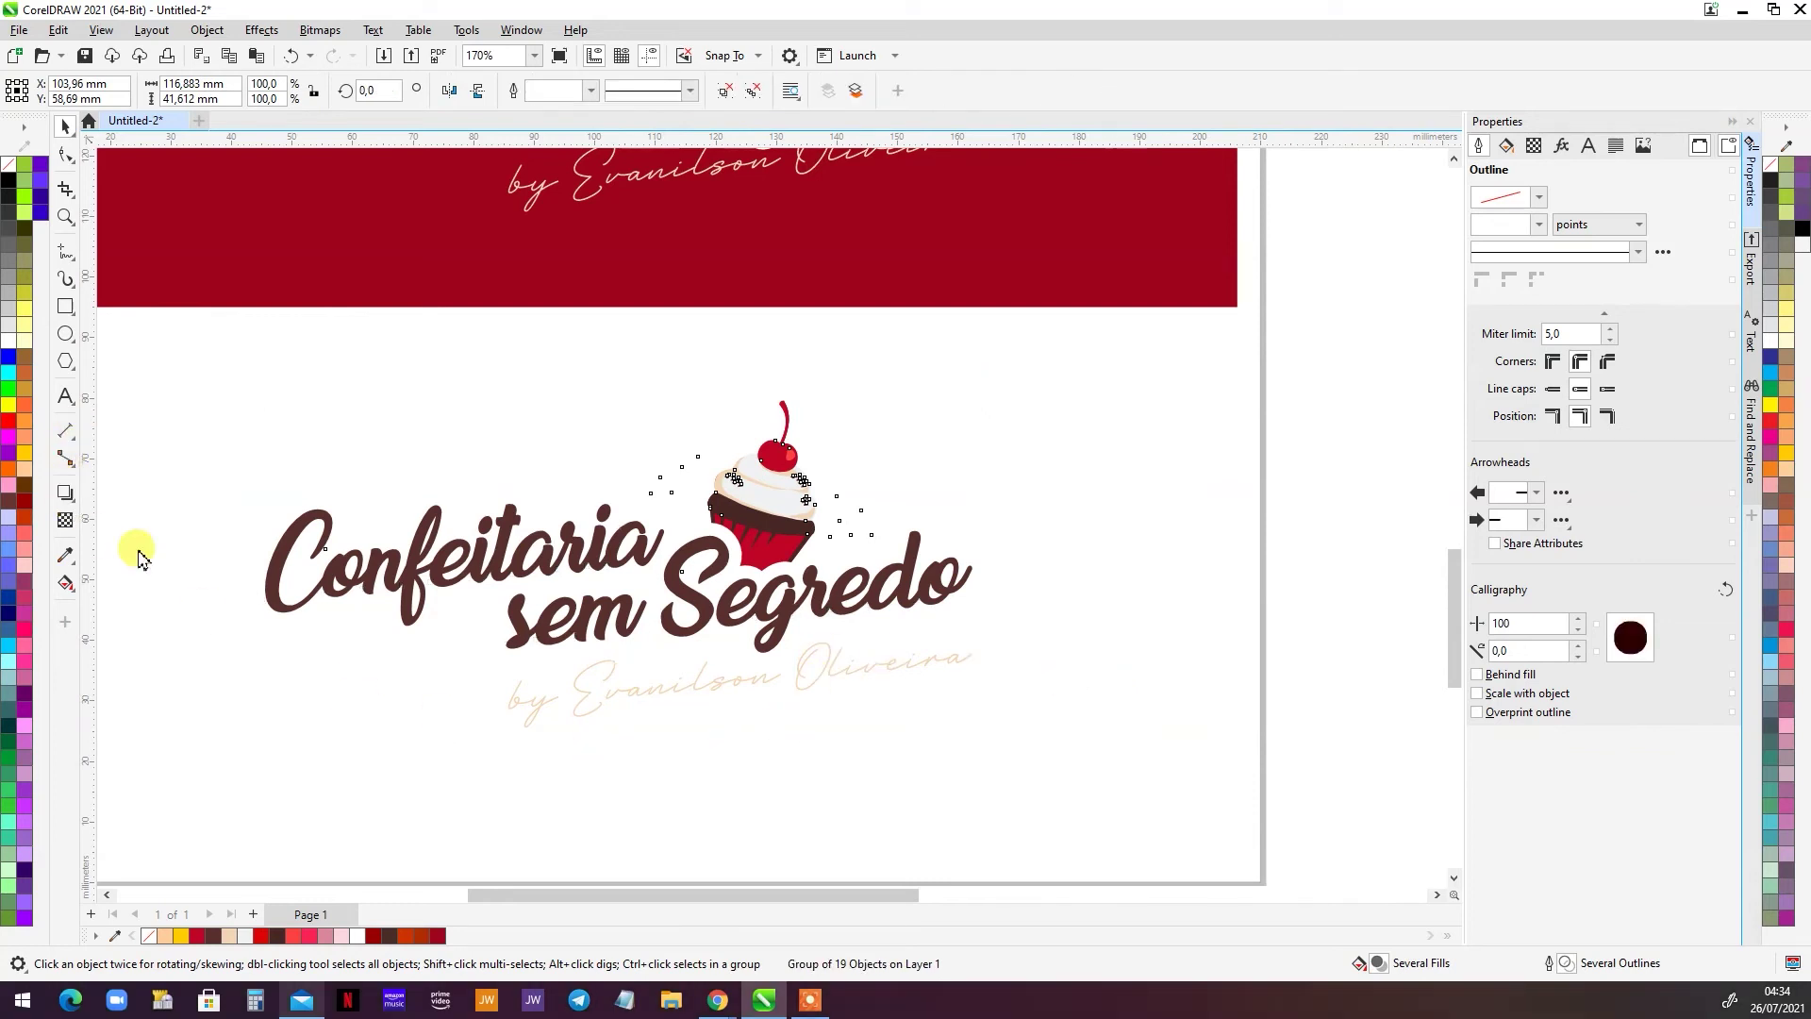
pyautogui.moveTo(251, 526)
pyautogui.mouseDown()
pyautogui.moveTo(378, 578)
pyautogui.moveTo(981, 594)
pyautogui.moveTo(976, 536)
pyautogui.moveTo(271, 530)
pyautogui.moveTo(274, 549)
pyautogui.moveTo(229, 525)
pyautogui.mouseUp()
pyautogui.scroll(2, 311, 555)
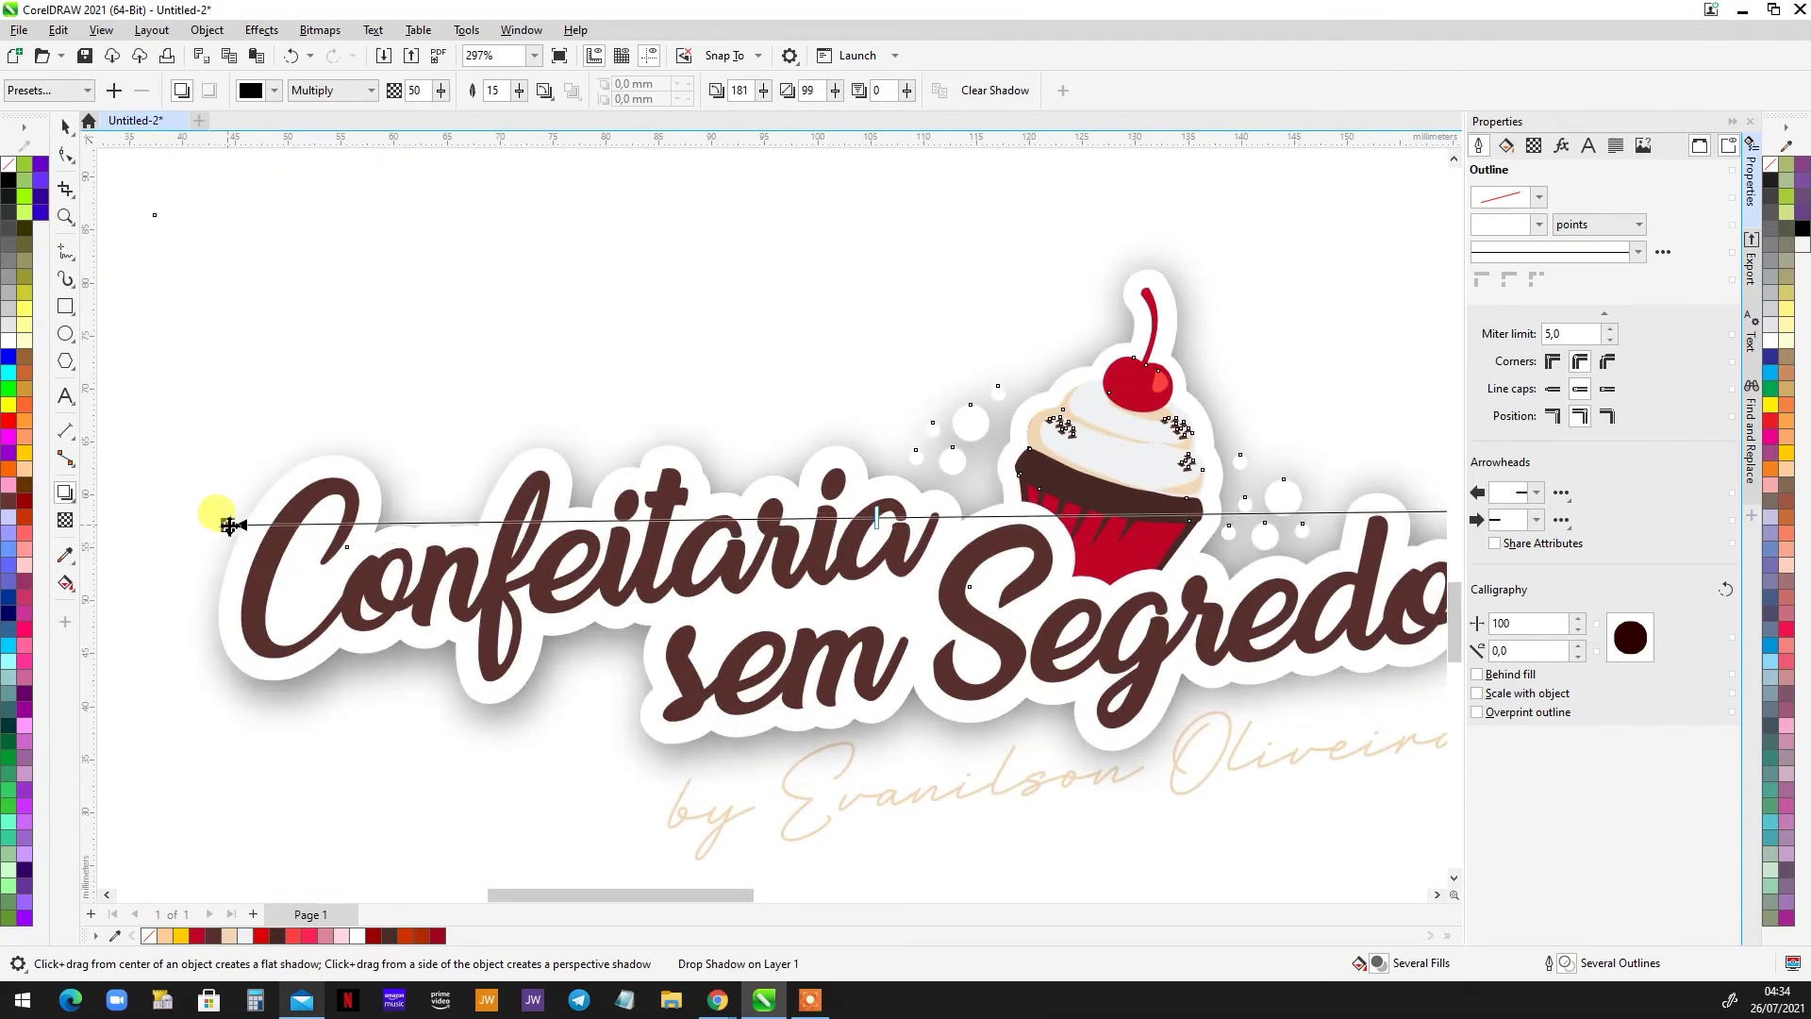
# Step: Lower the white logo's drop shadow opacity to 24
pyautogui.scroll(-1, 226, 518)
pyautogui.hscroll(3, 820, 497)
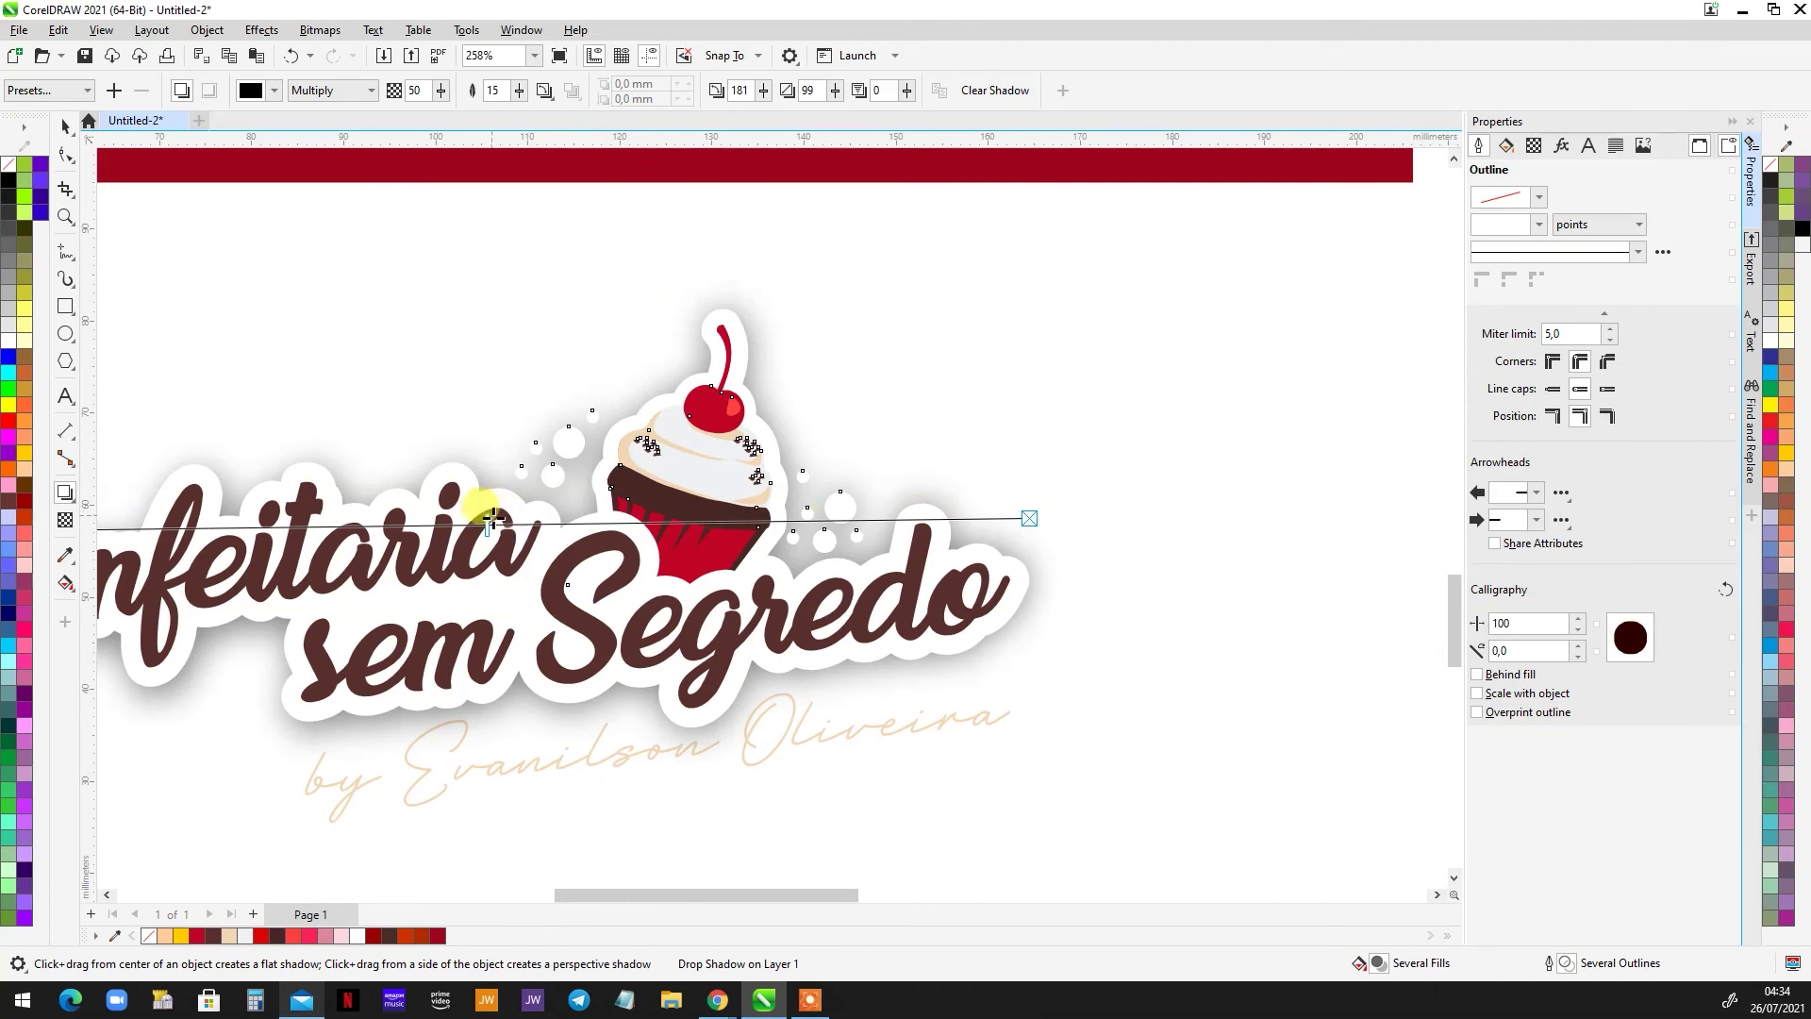
pyautogui.moveTo(495, 526); pyautogui.dragTo(798, 518)
pyautogui.scroll(-3, 684, 517)
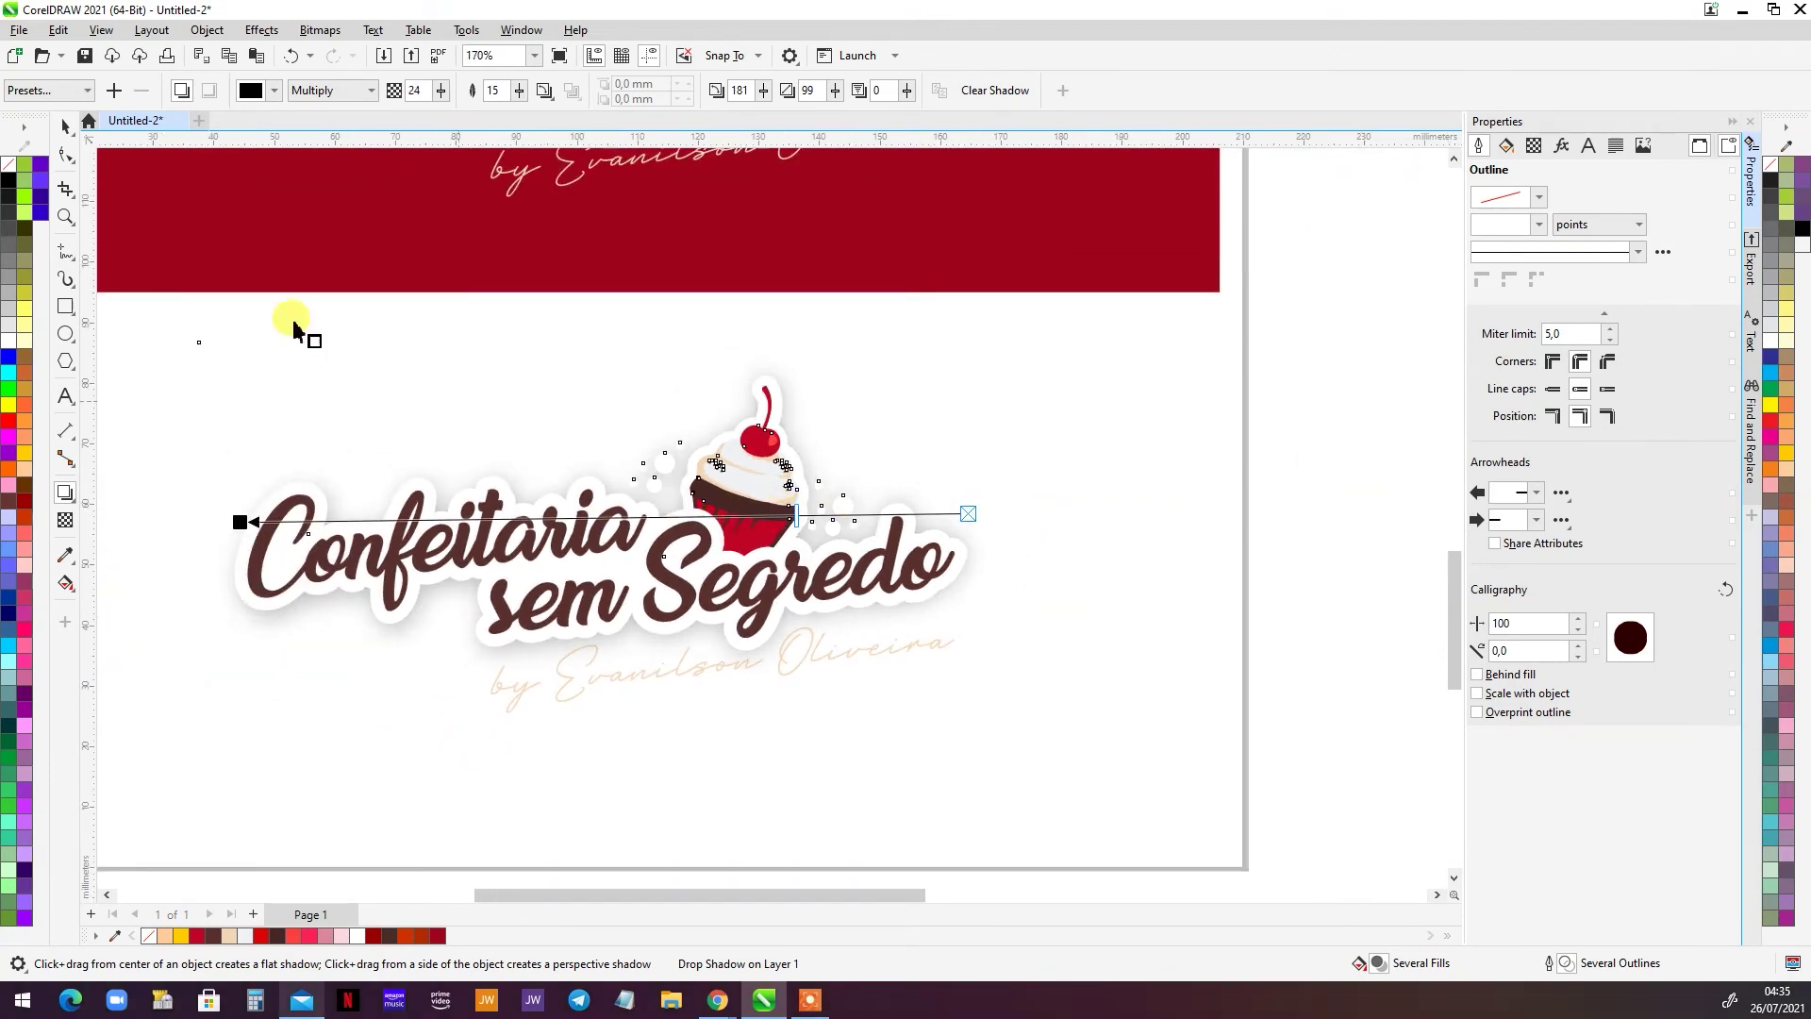
# Step: Delete the banner logo and place a copy of the shadowed logo on the red banner
pyautogui.click(65, 125)
pyautogui.click(525, 436)
pyautogui.scroll(-5, 745, 764)
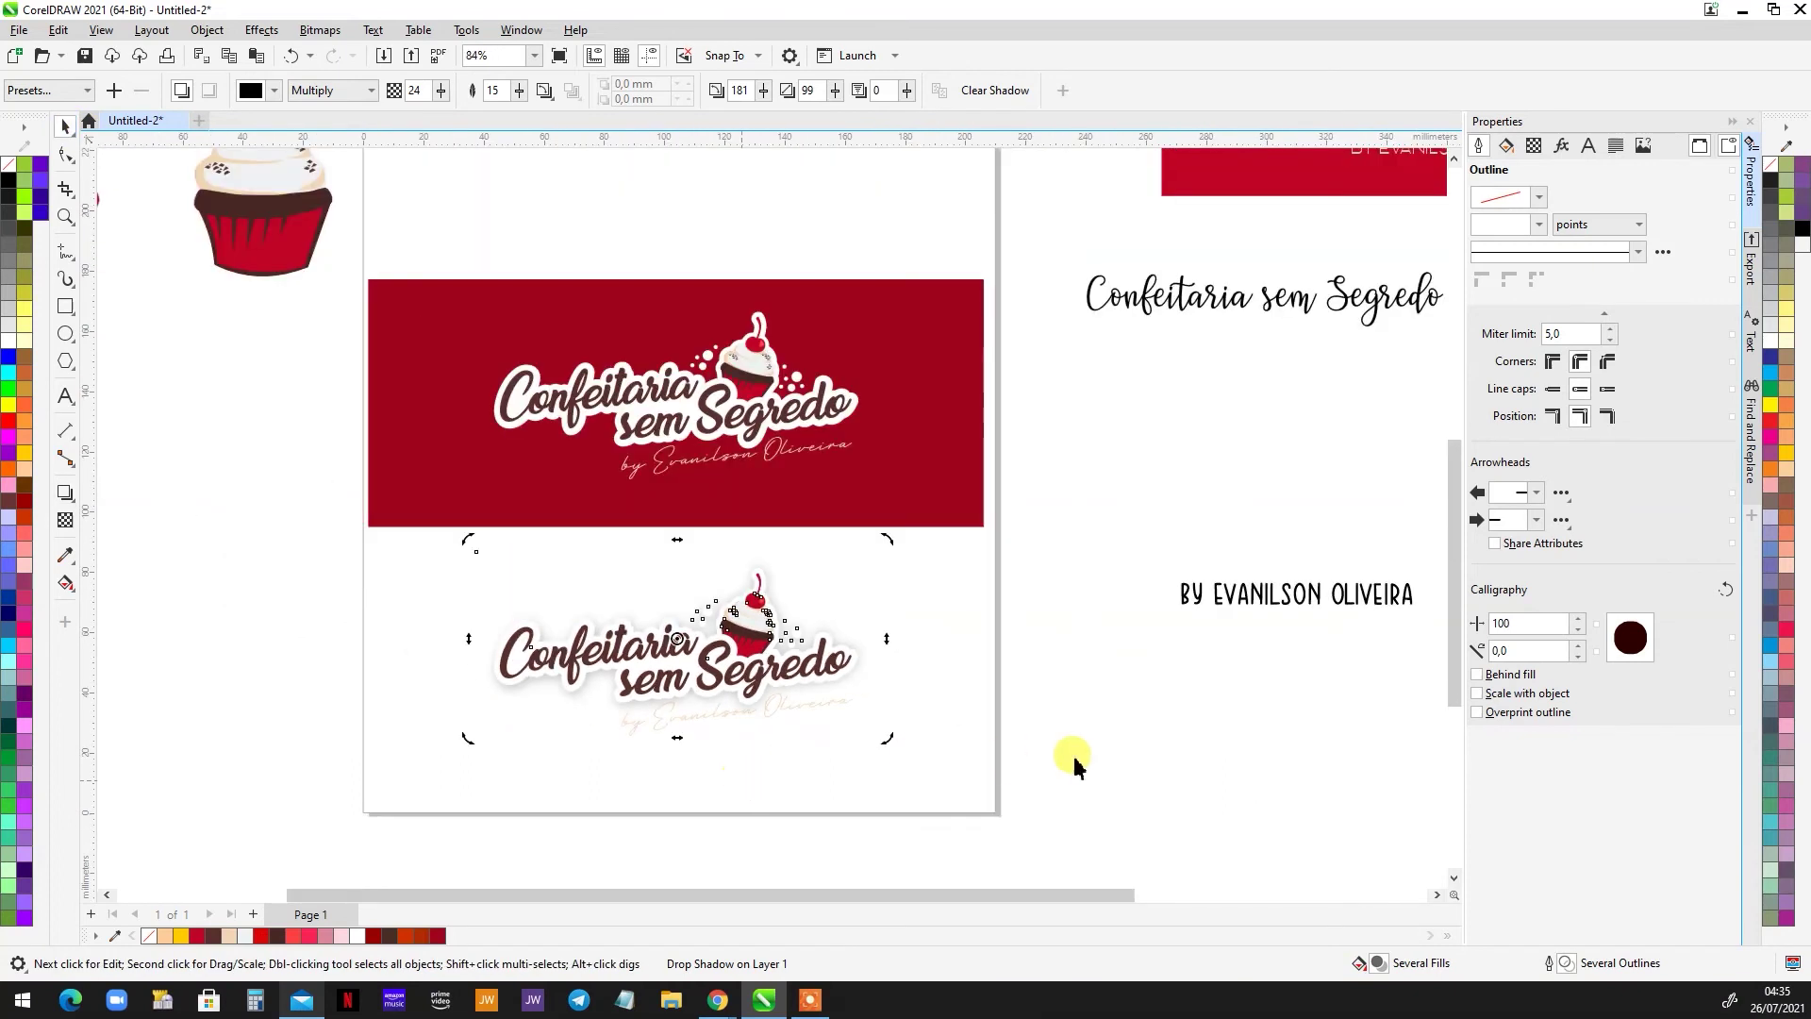
pyautogui.click(330, 316)
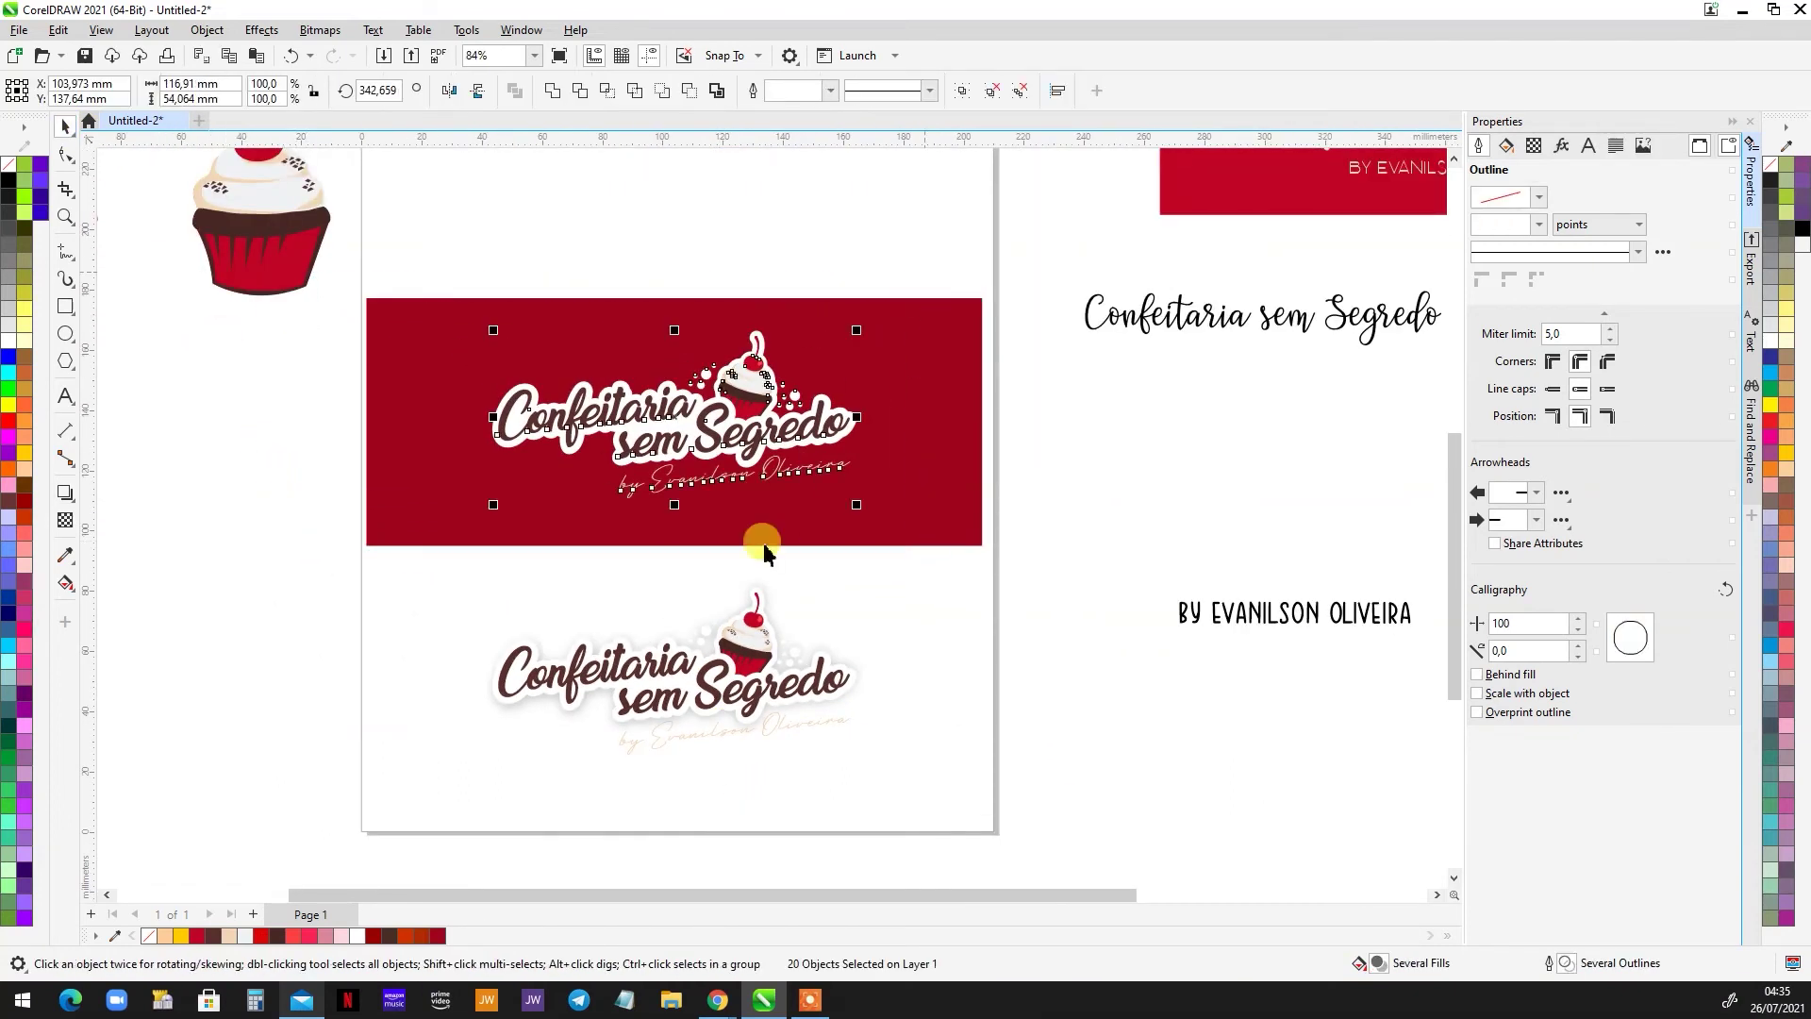
pyautogui.press('Delete')
pyautogui.moveTo(335, 760); pyautogui.dragTo(943, 545)
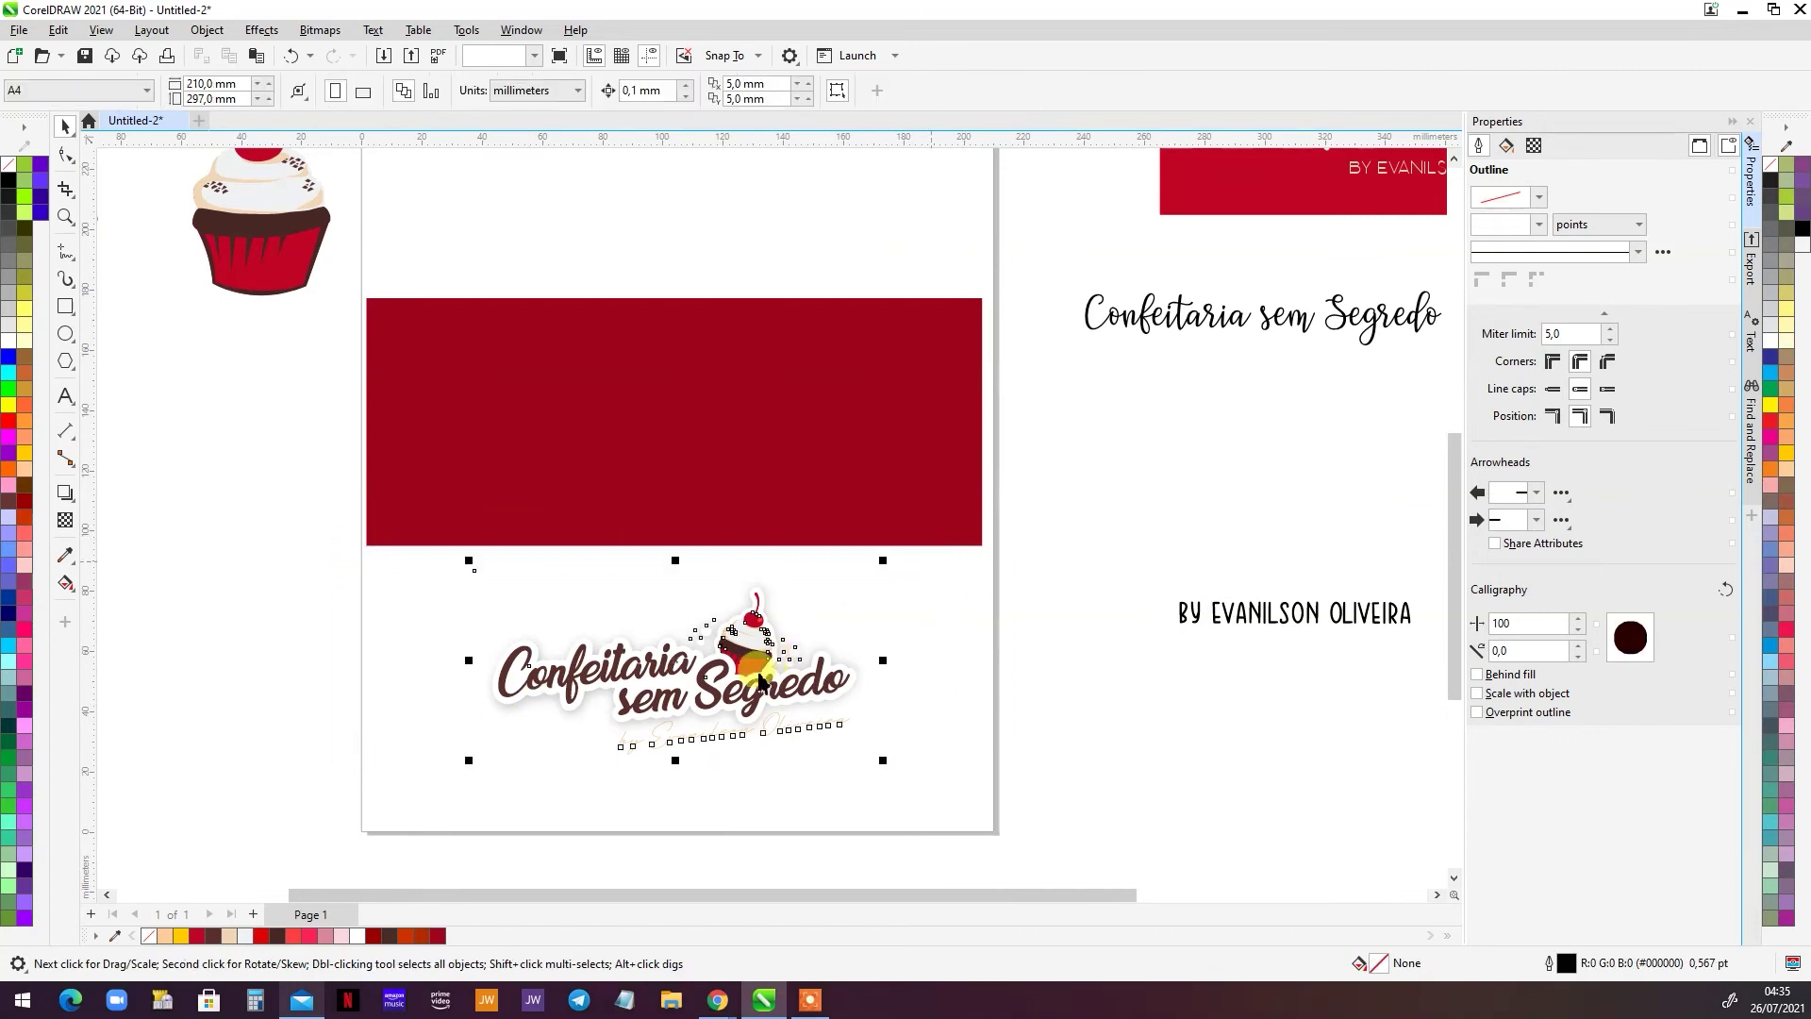
pyautogui.moveTo(760, 679); pyautogui.dragTo(760, 430)
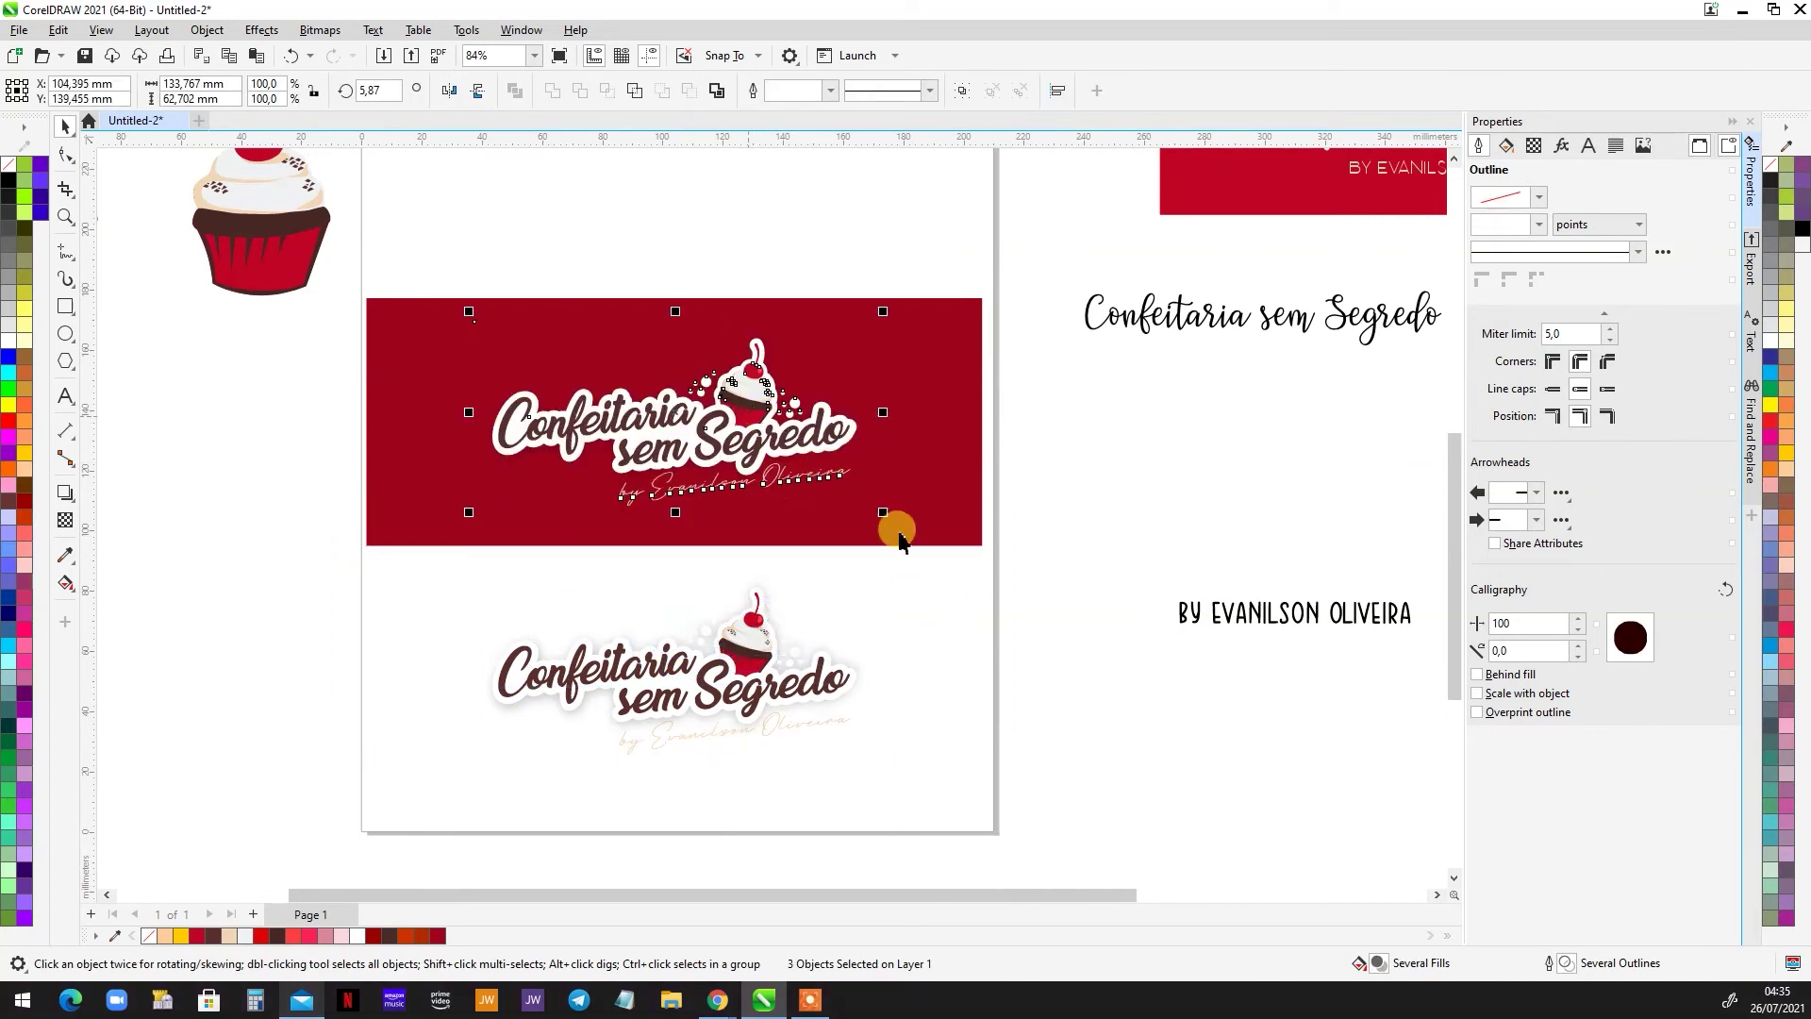
pyautogui.click(969, 657)
pyautogui.scroll(3, 757, 755)
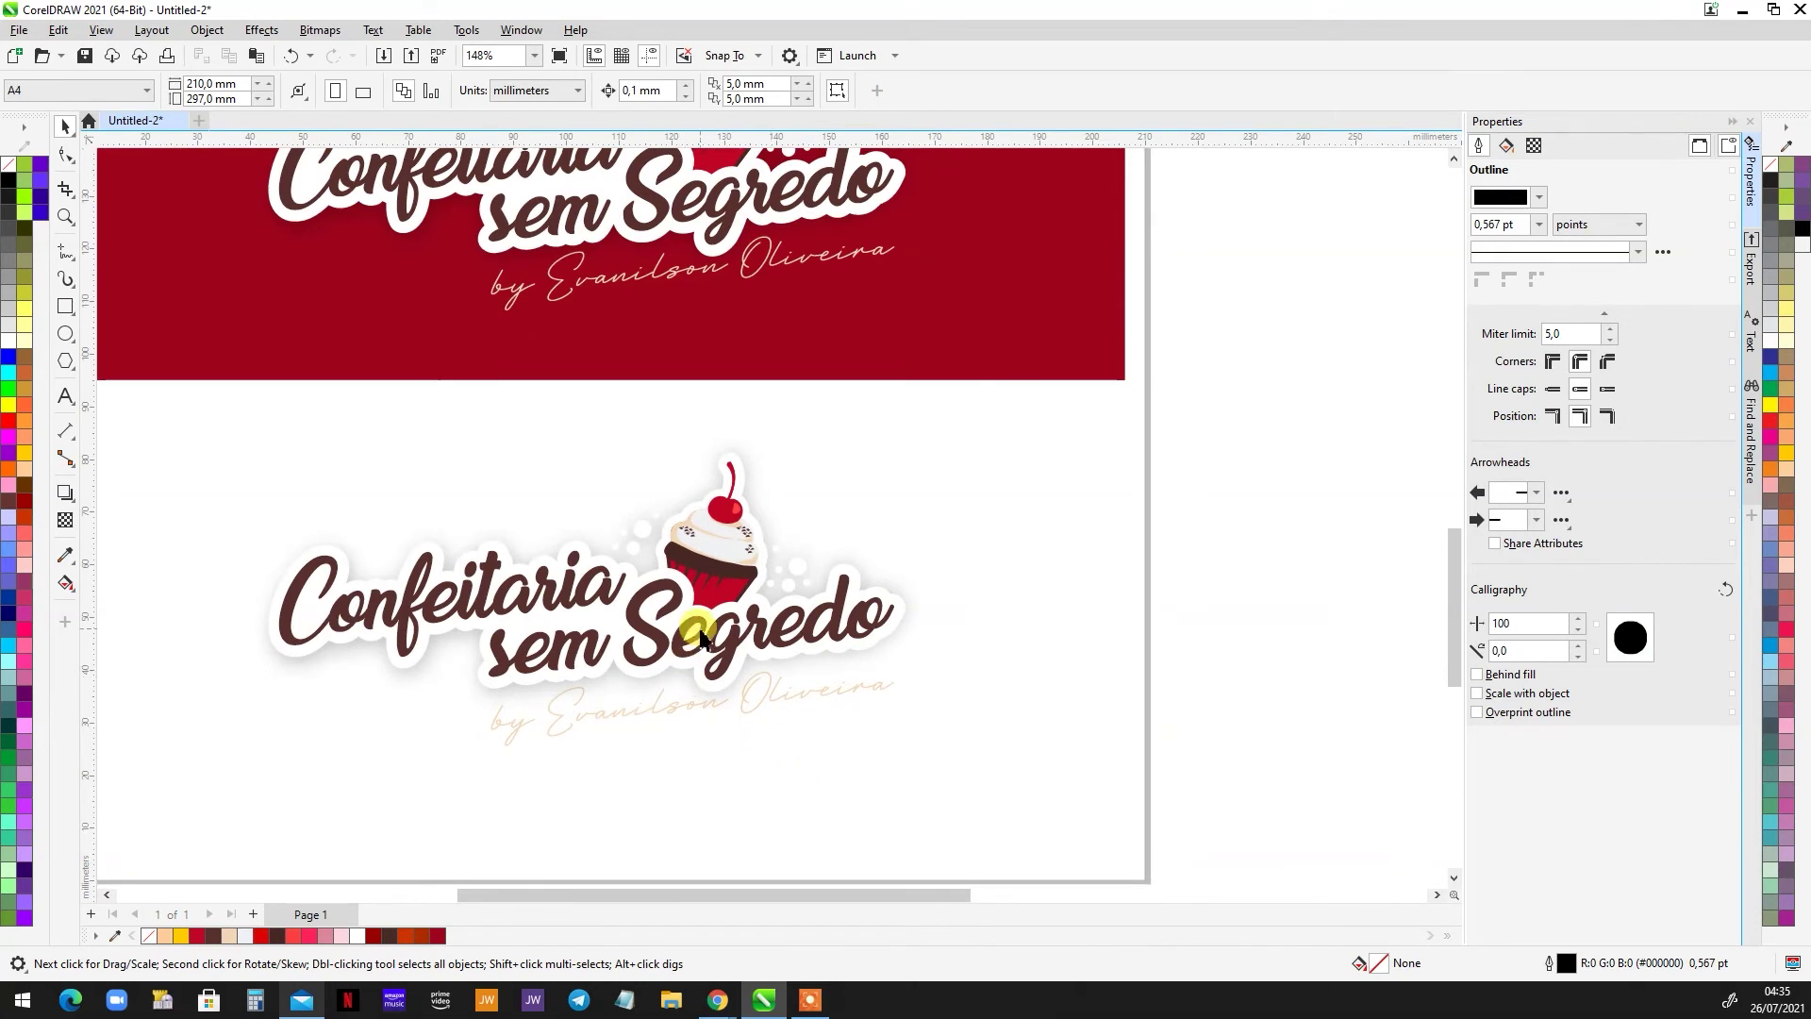
# Step: Check the lower logo's drop shadow, then select the byline under the white logo
pyautogui.click(636, 722)
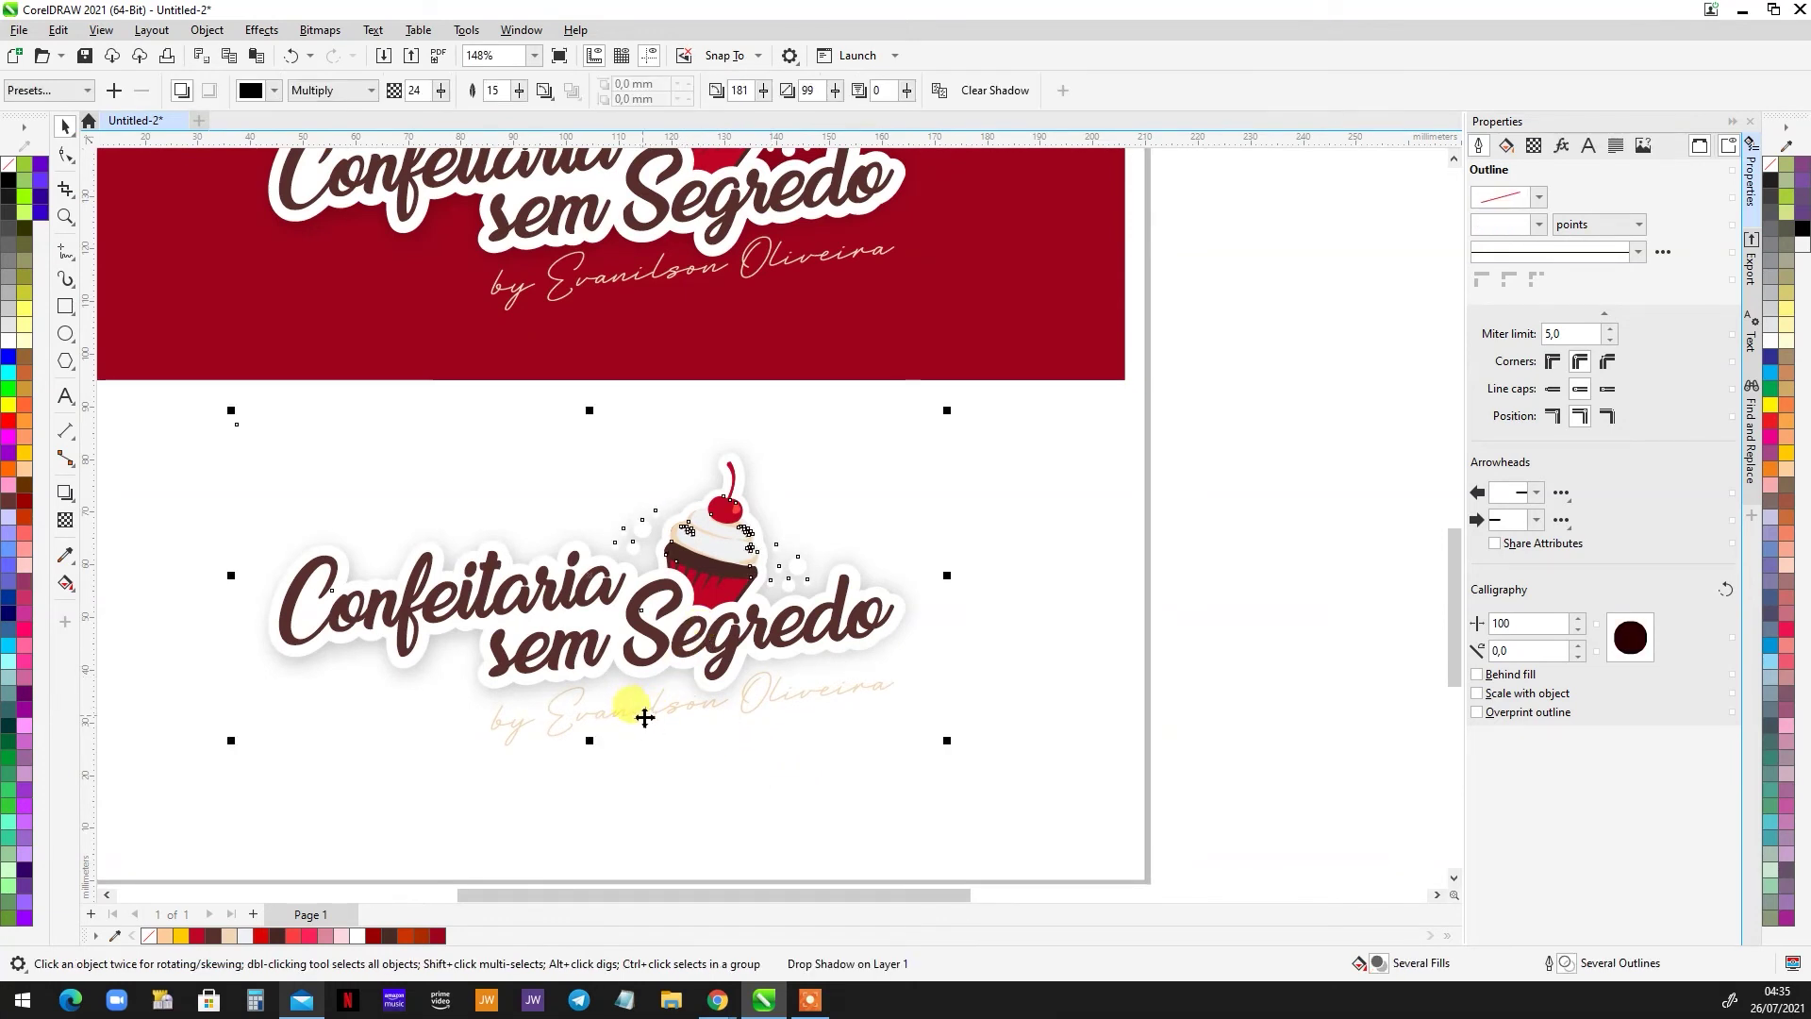
pyautogui.doubleClick(642, 721)
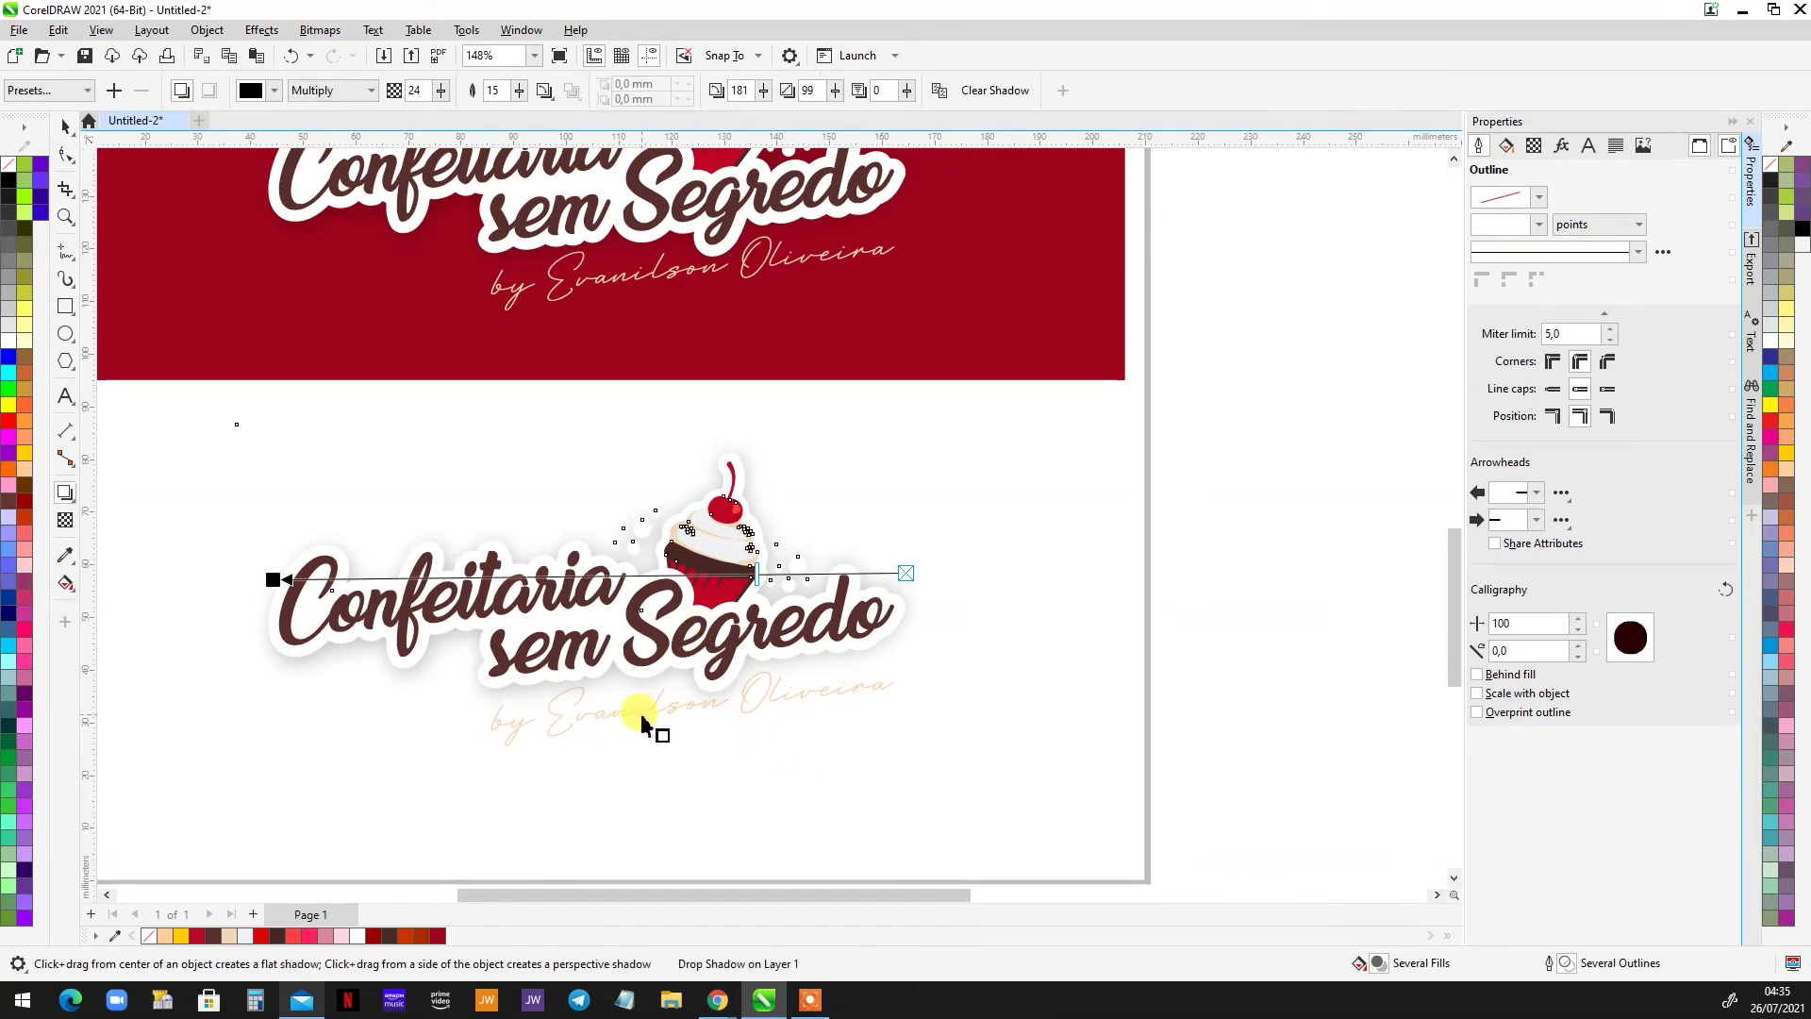
pyautogui.click(64, 128)
pyautogui.click(513, 771)
pyautogui.click(507, 734)
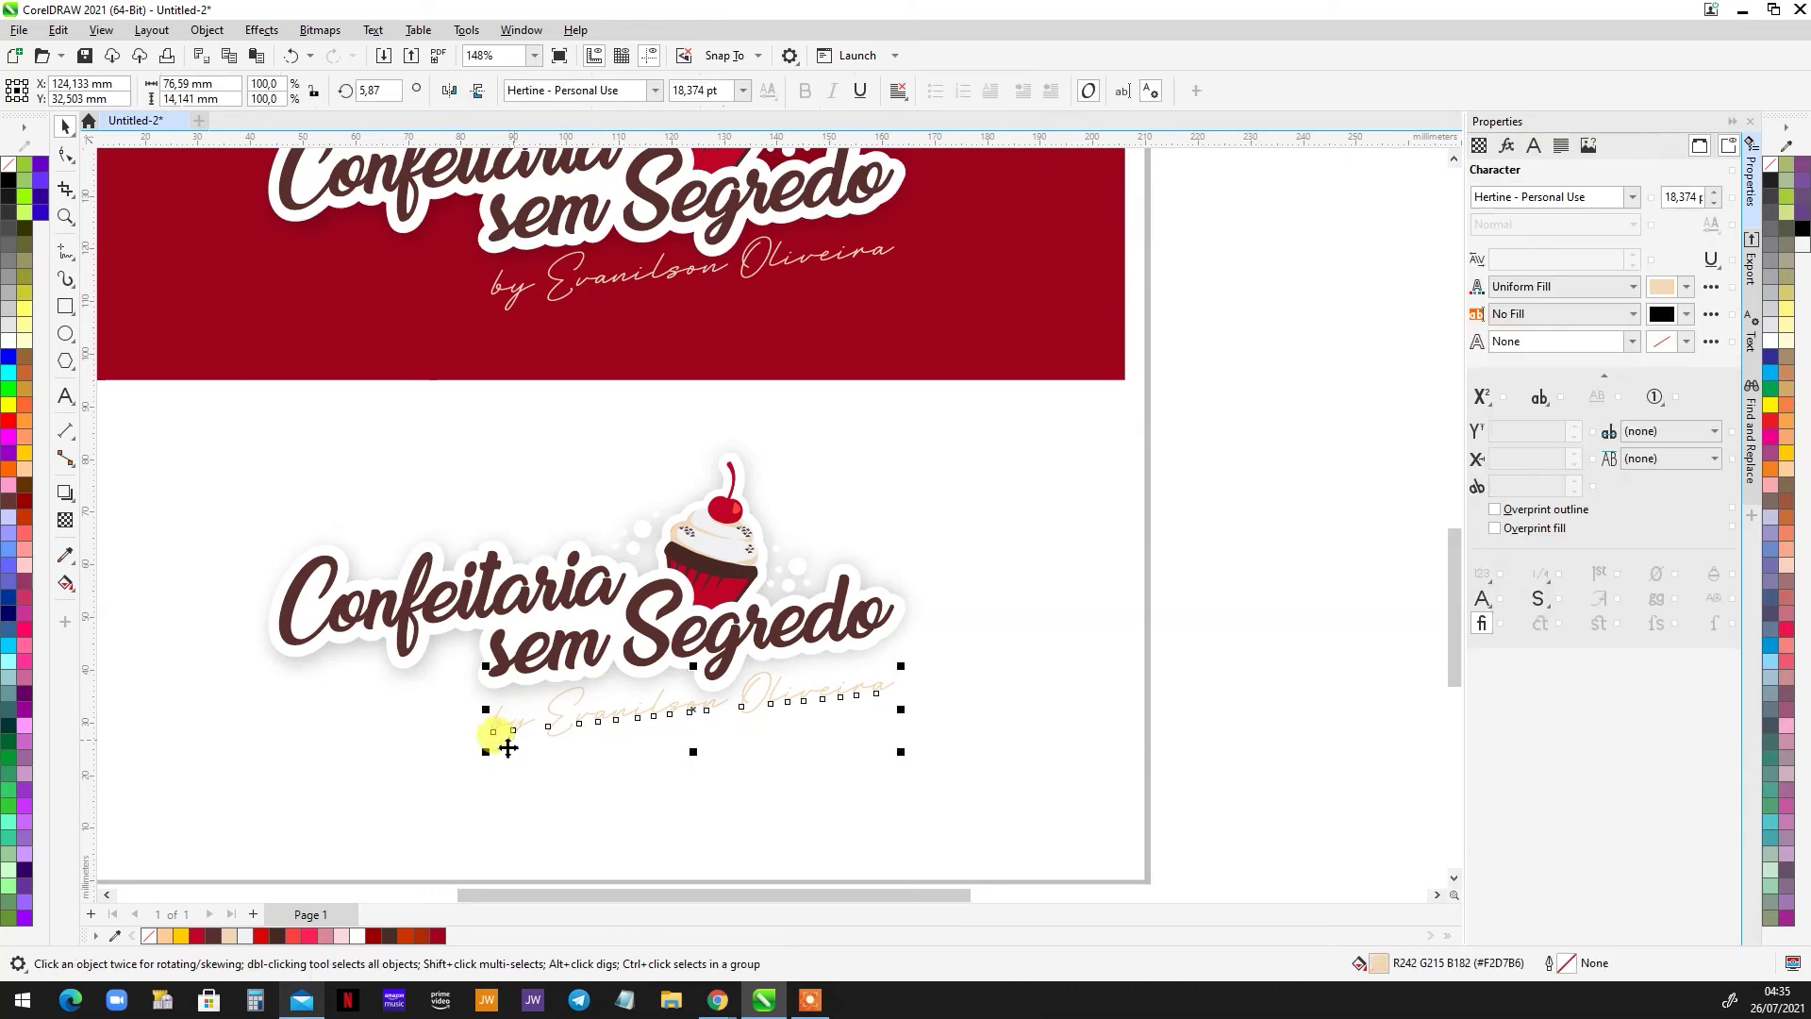
# Step: Recolour the white logo's byline to the peach shade #E9A77F from the brown swatch's shades
pyautogui.click(197, 935)
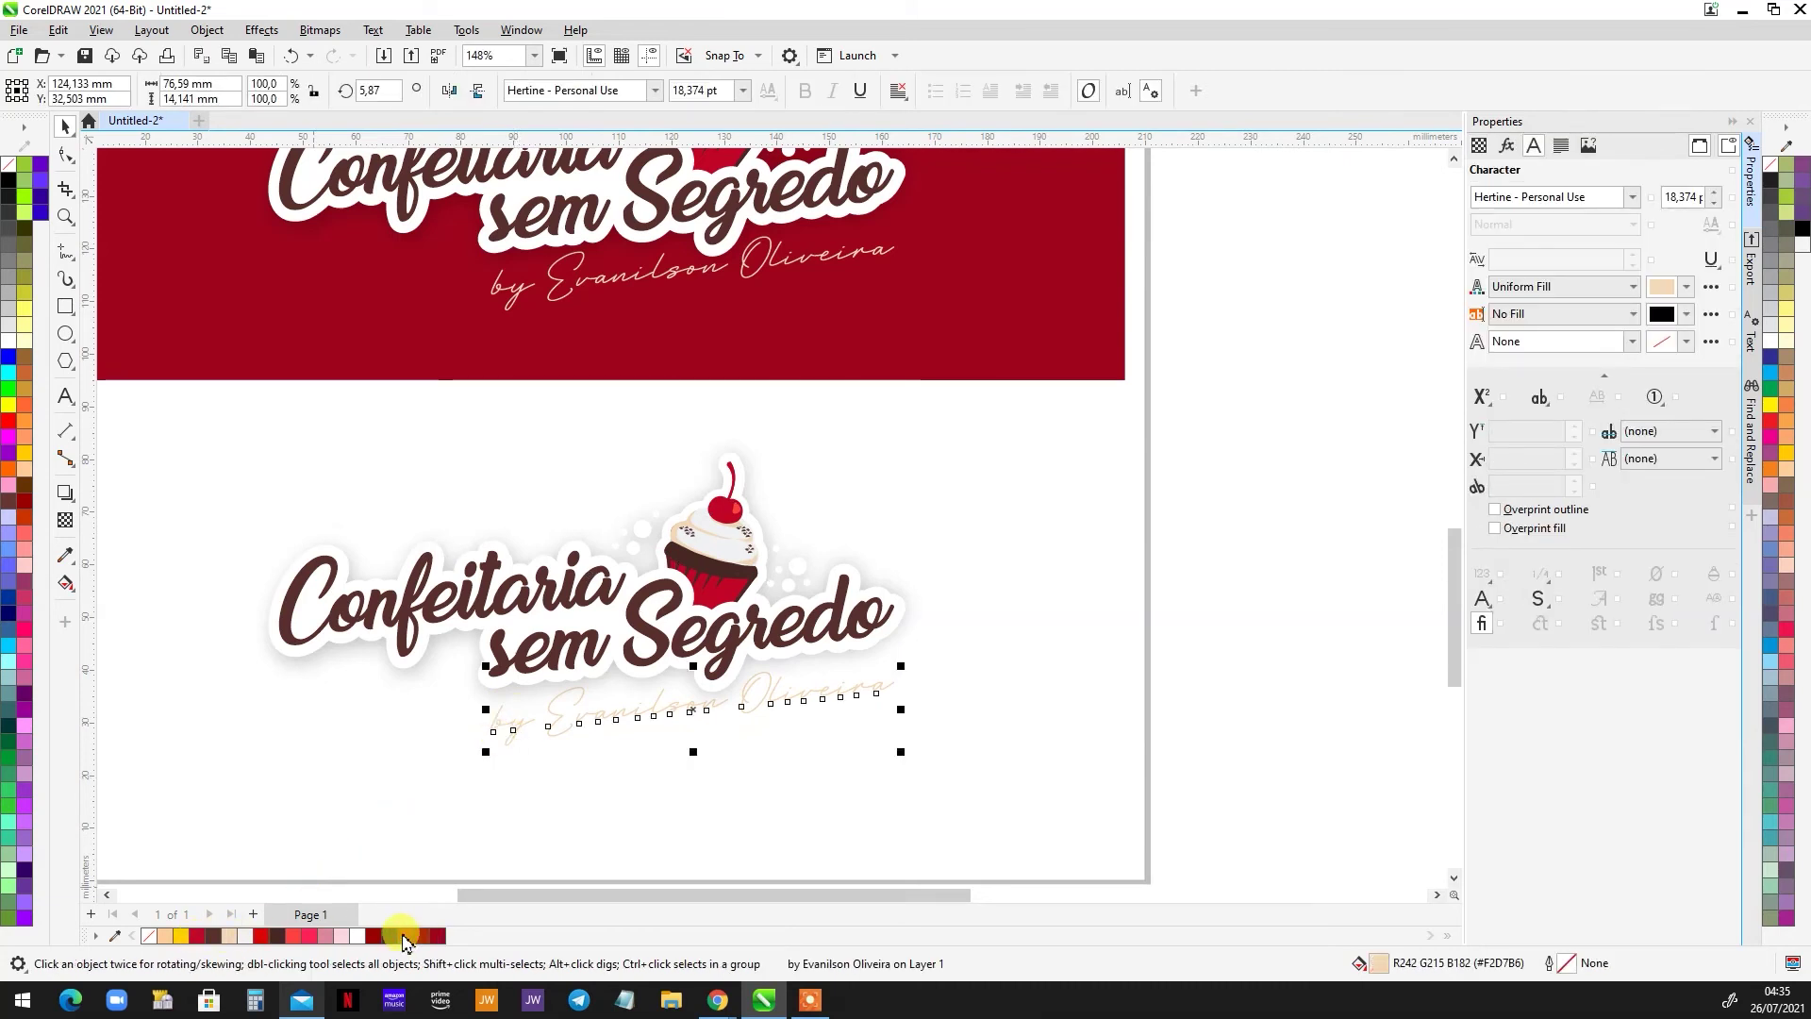
pyautogui.click(404, 943)
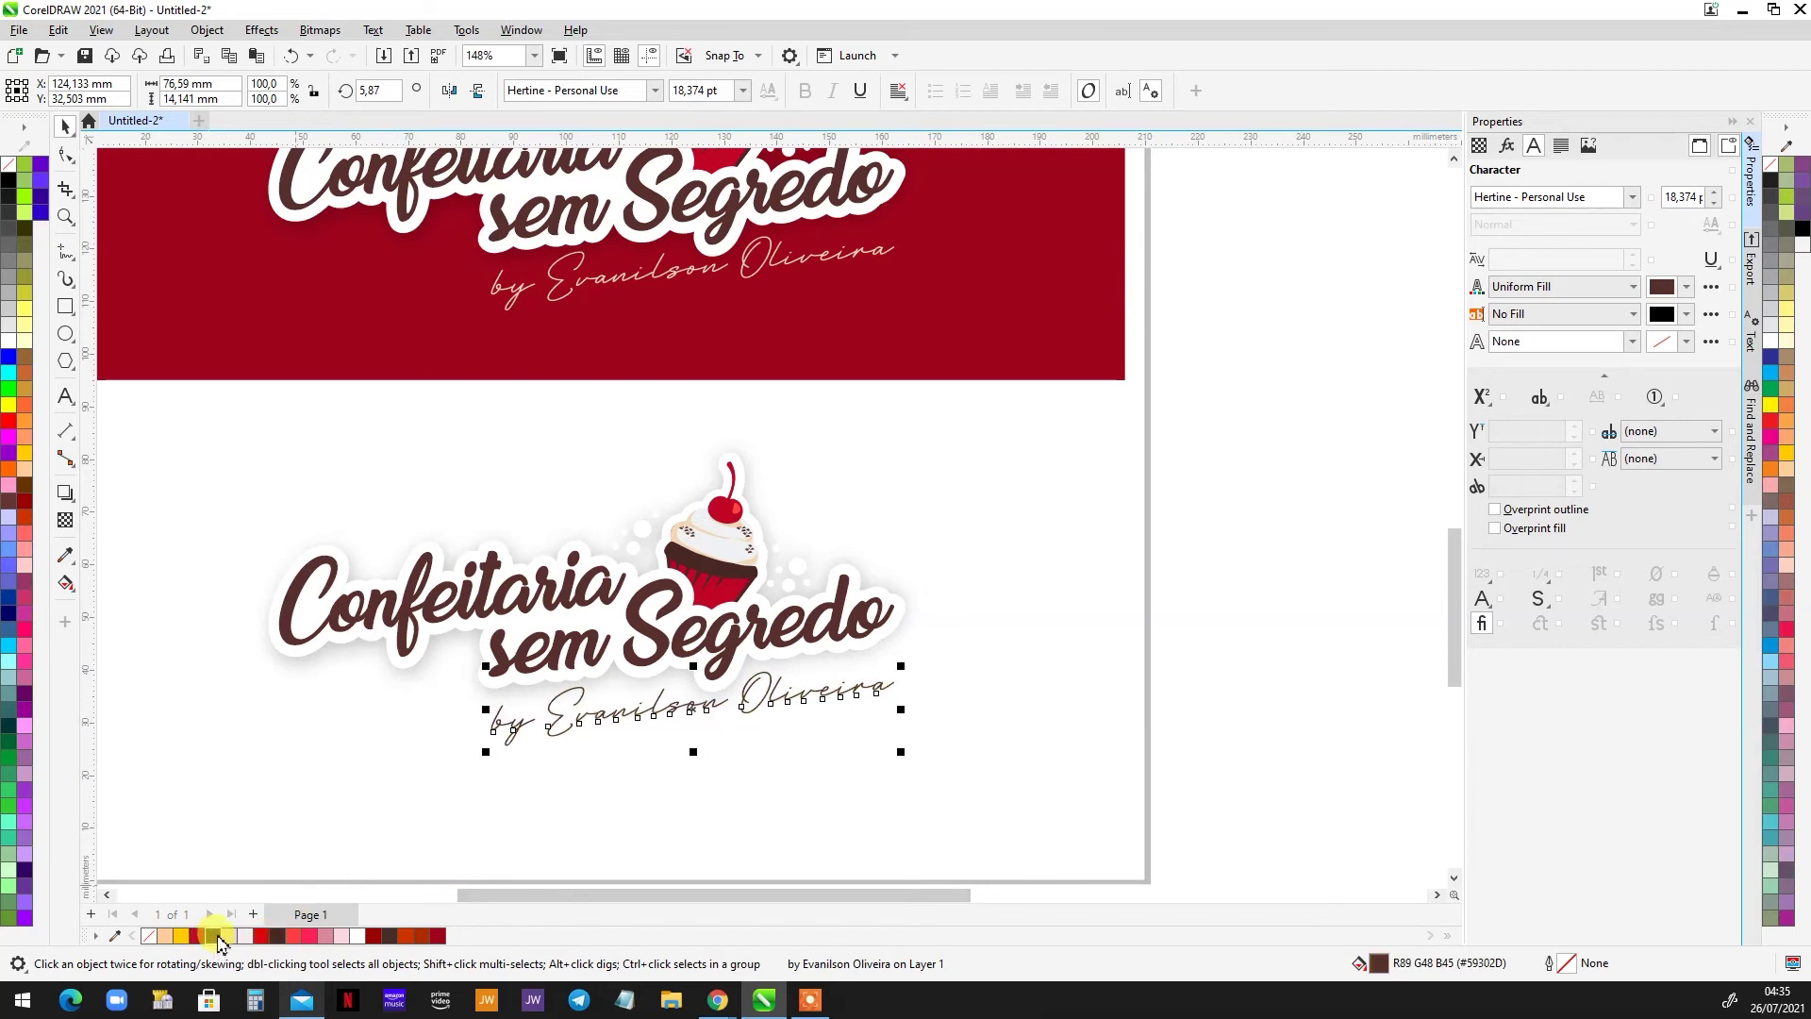
pyautogui.moveTo(233, 943); pyautogui.dragTo(320, 954)
pyautogui.click(470, 775)
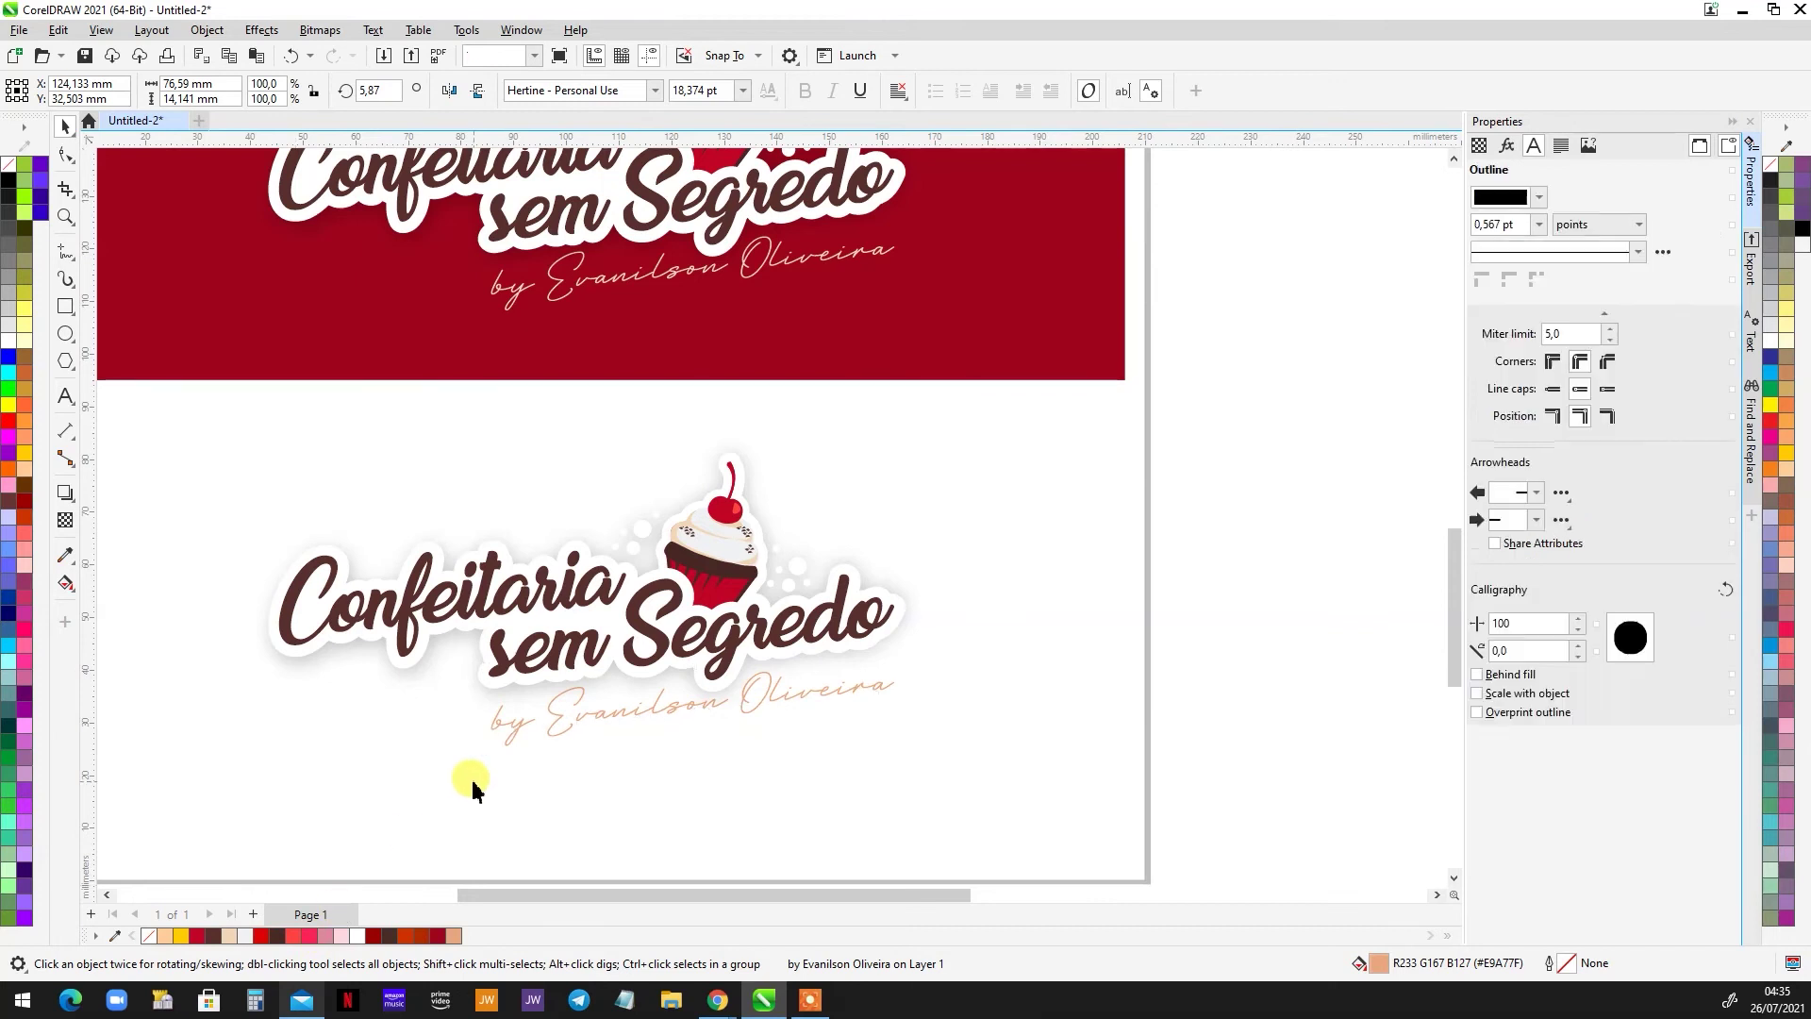
pyautogui.scroll(-2, 777, 663)
pyautogui.scroll(-2, 449, 684)
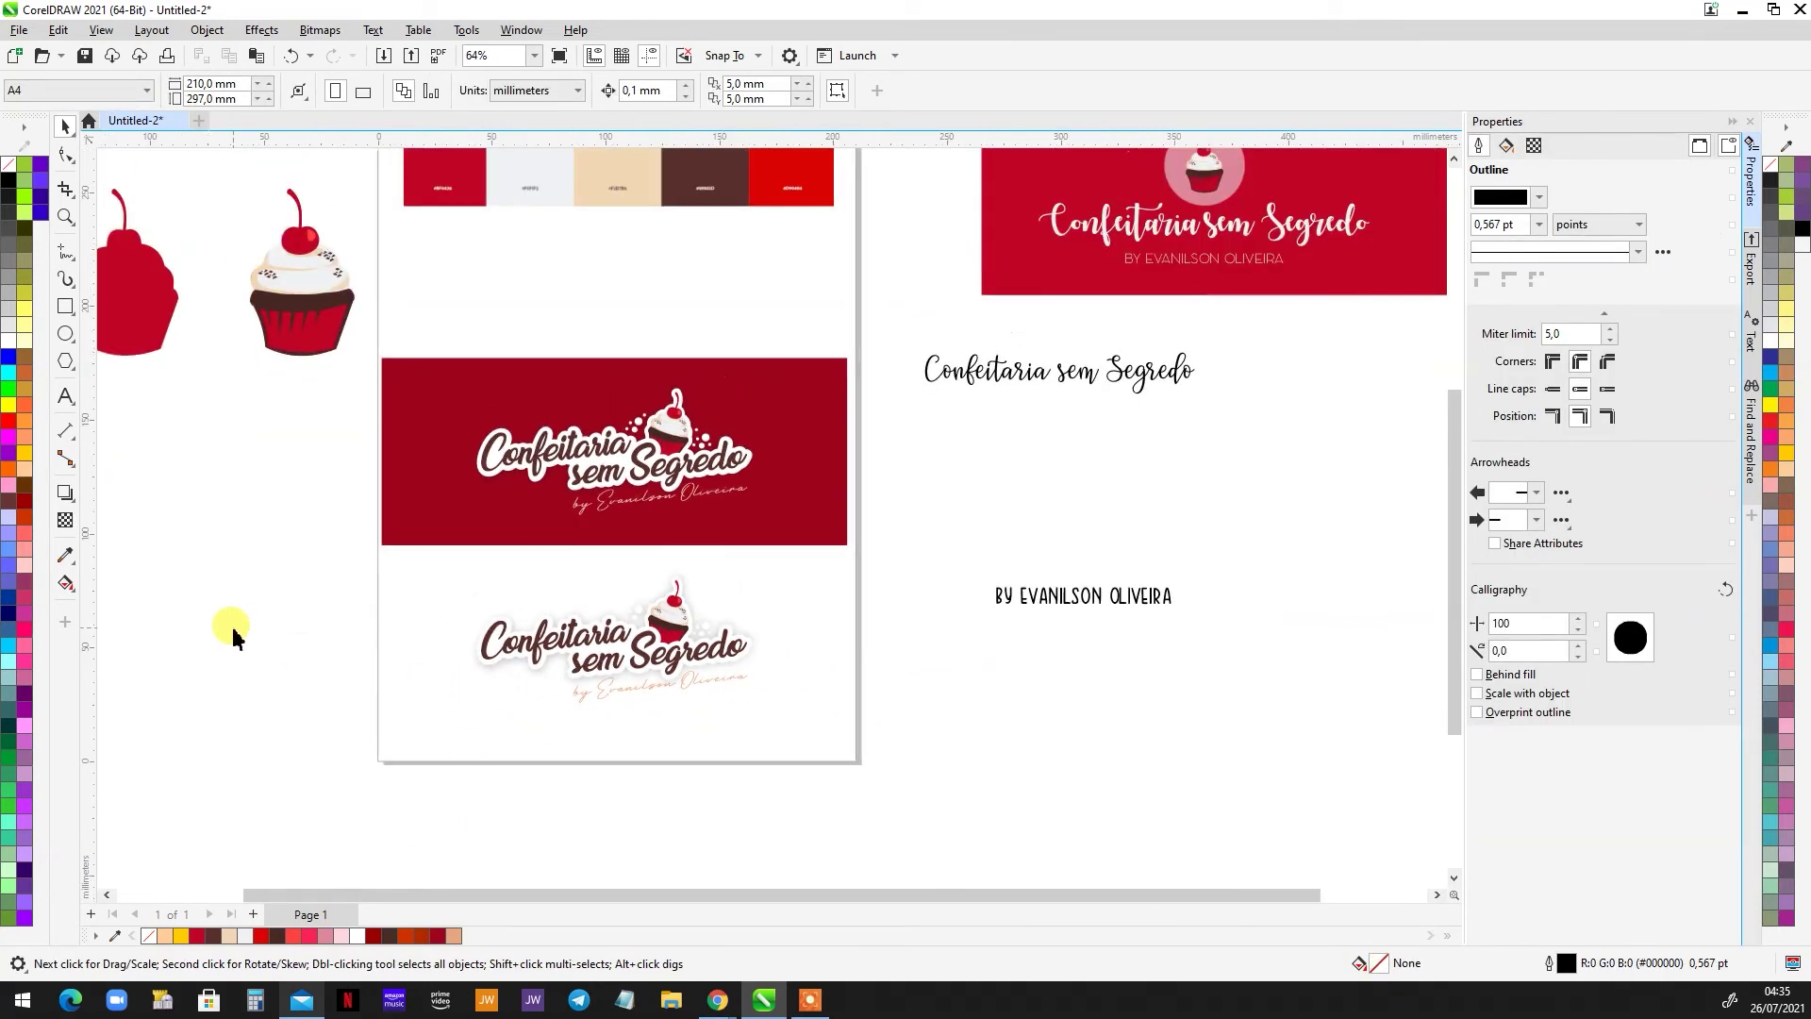
# Step: Move both logo versions together beside the brand reference mockups
pyautogui.scroll(4, 622, 472)
pyautogui.scroll(-5, 675, 350)
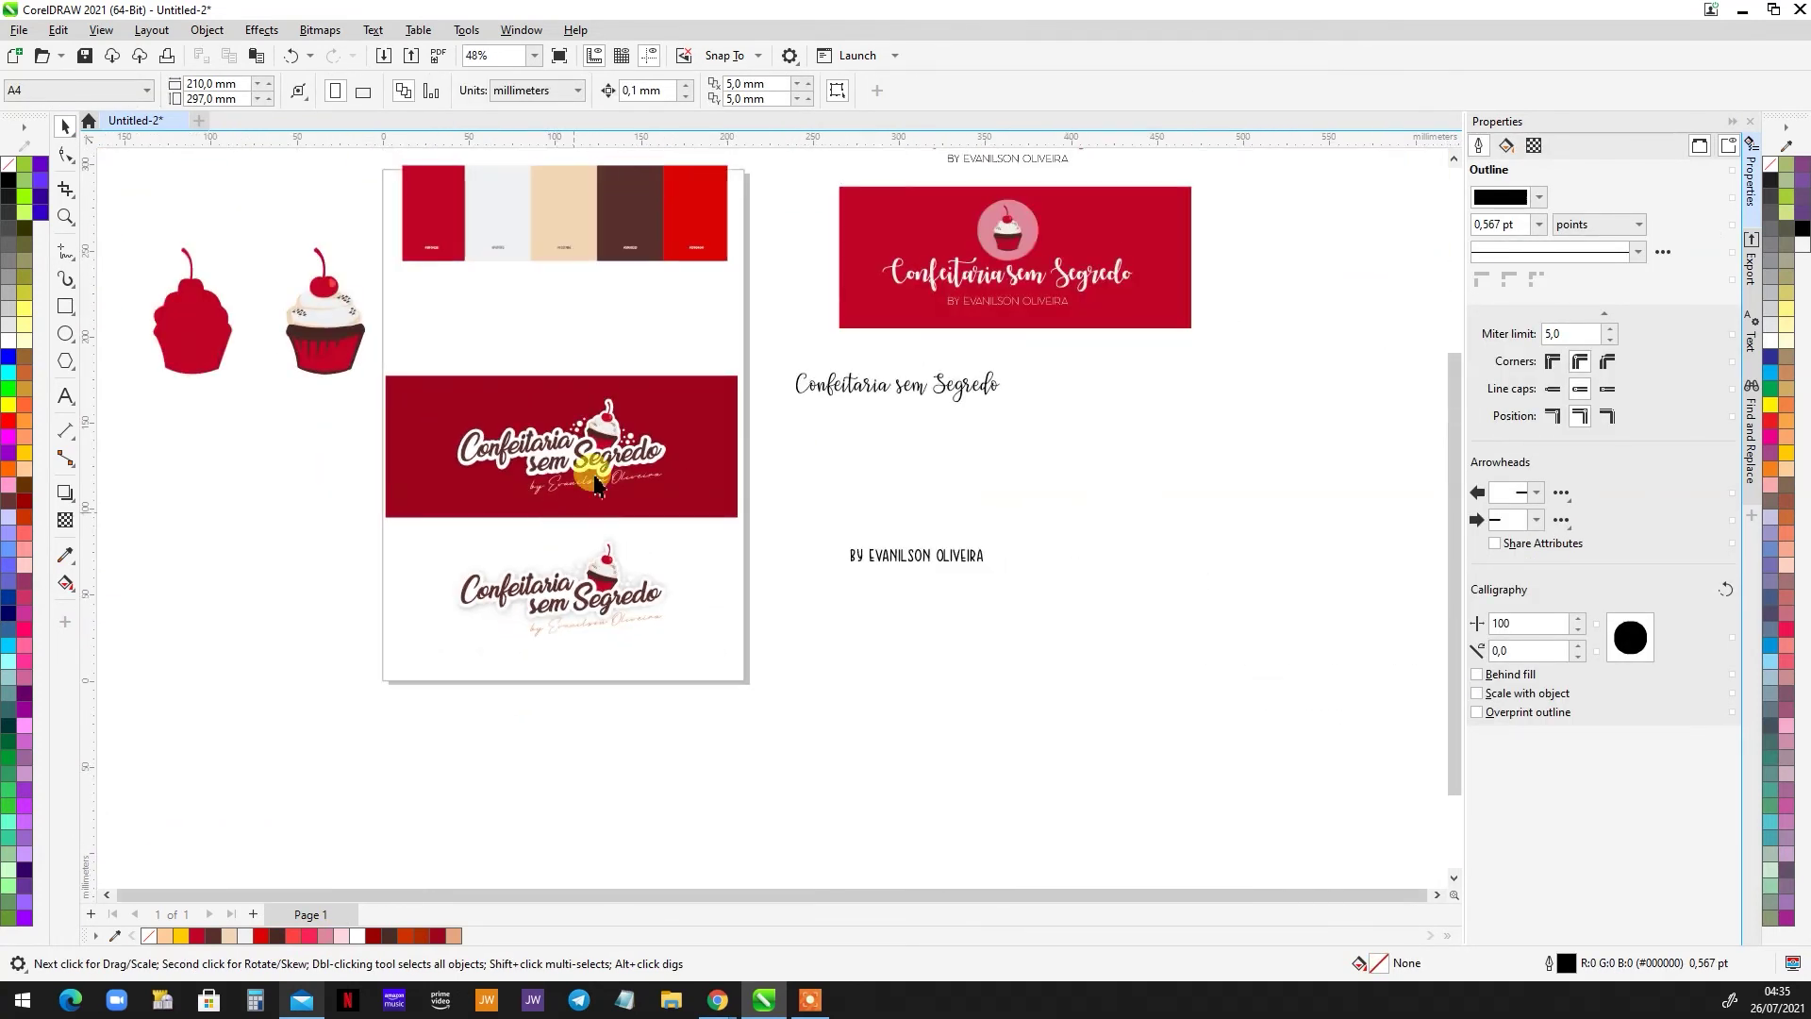
pyautogui.scroll(1, 676, 351)
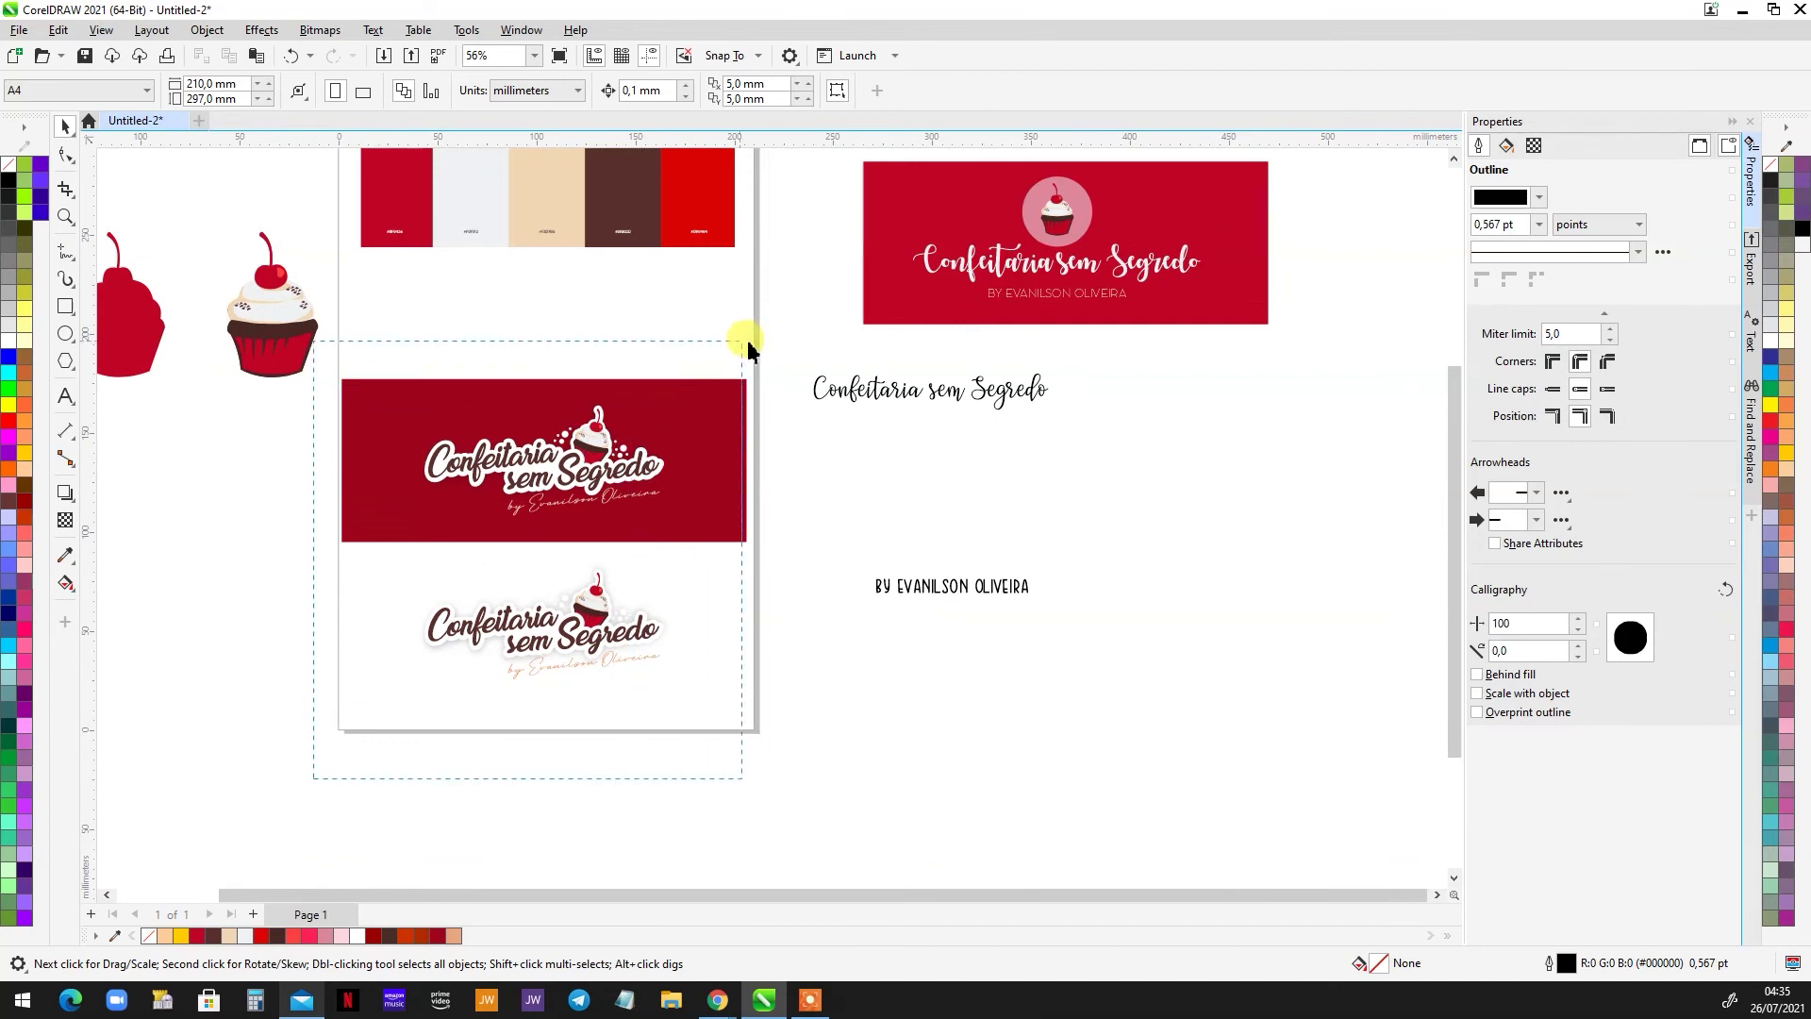
pyautogui.moveTo(748, 349); pyautogui.dragTo(745, 347)
pyautogui.moveTo(467, 448); pyautogui.dragTo(1227, 463)
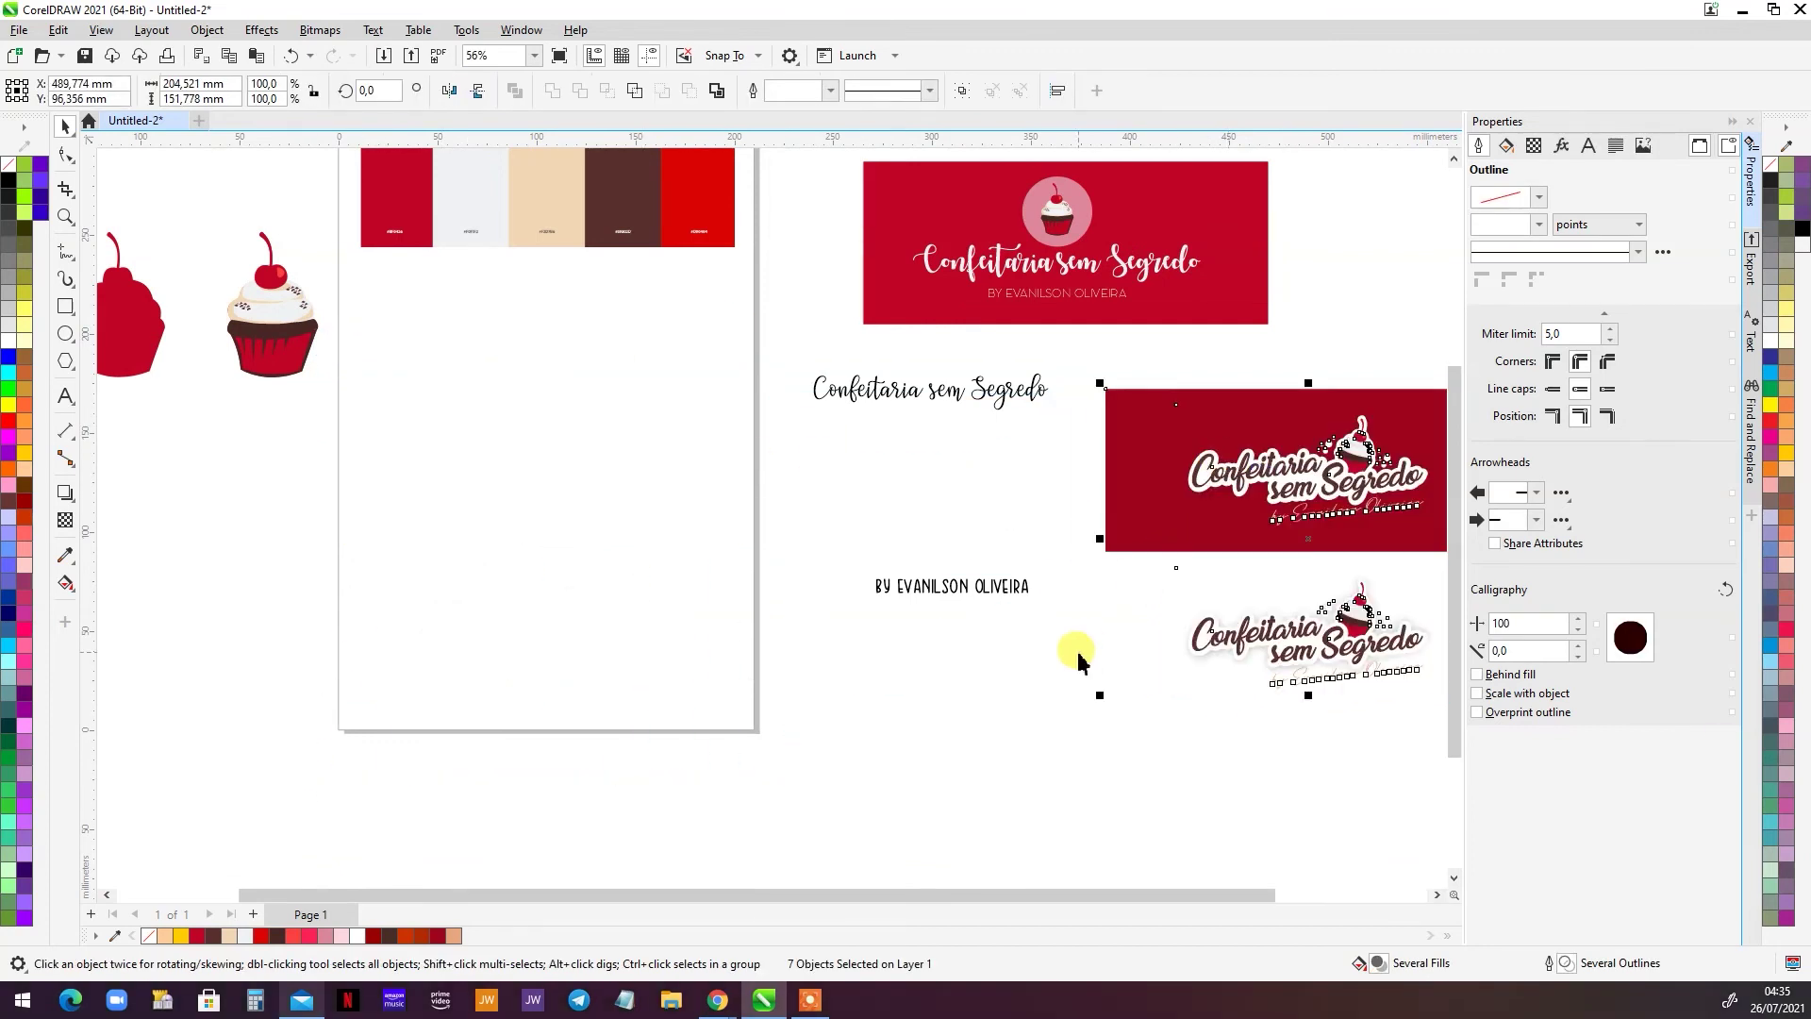
# Step: Compare with the bakery's YouTube channel banner in Chrome, then return to the logo document
pyautogui.moveTo(716, 1005)
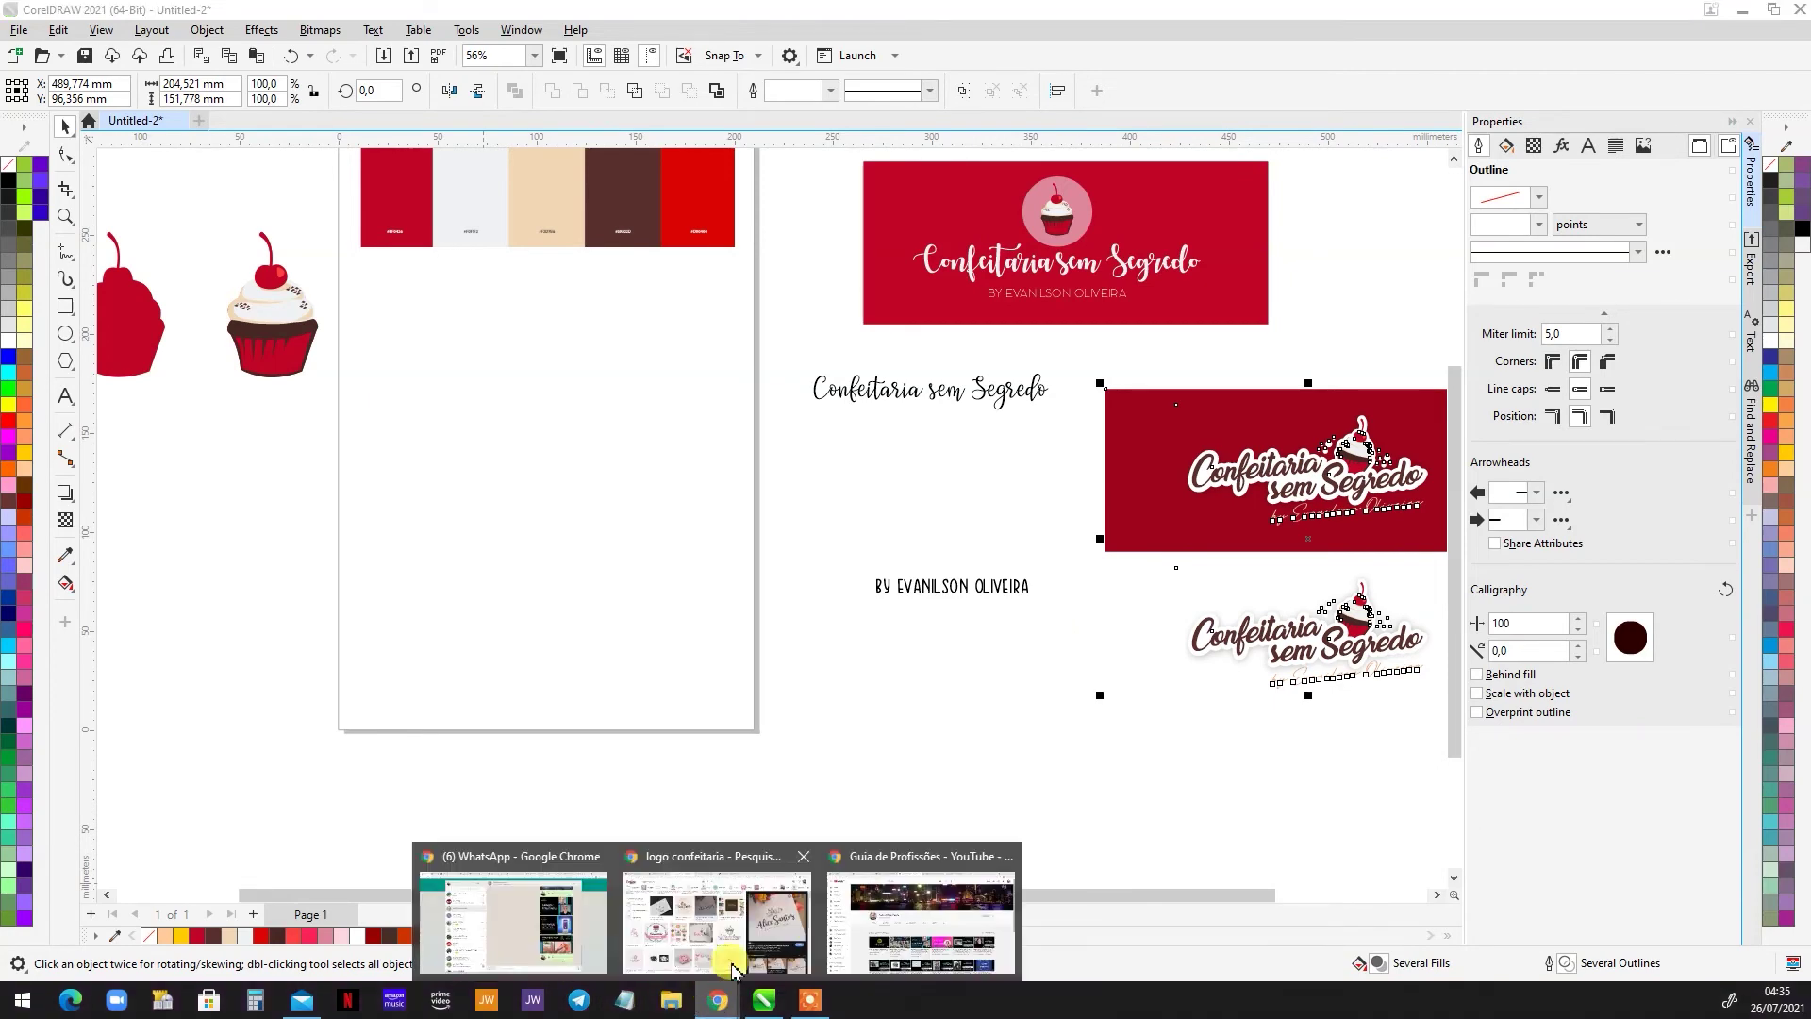
pyautogui.click(899, 908)
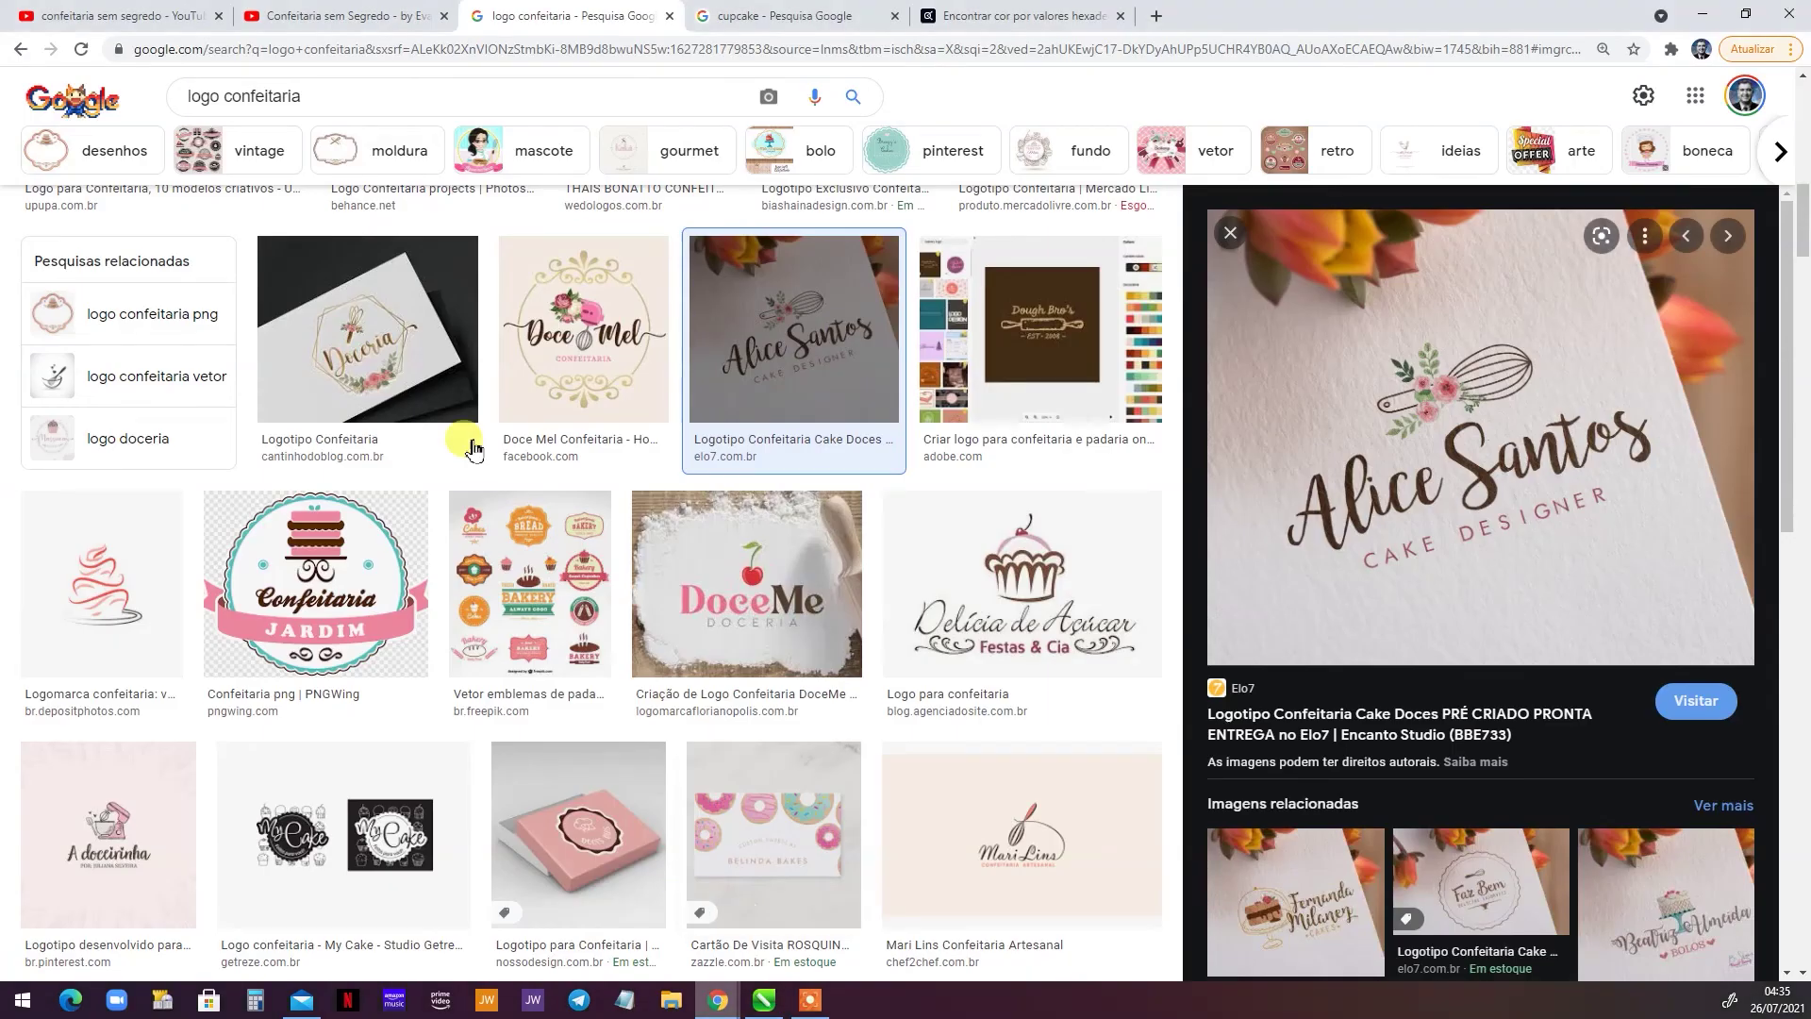
pyautogui.click(714, 919)
pyautogui.click(265, 14)
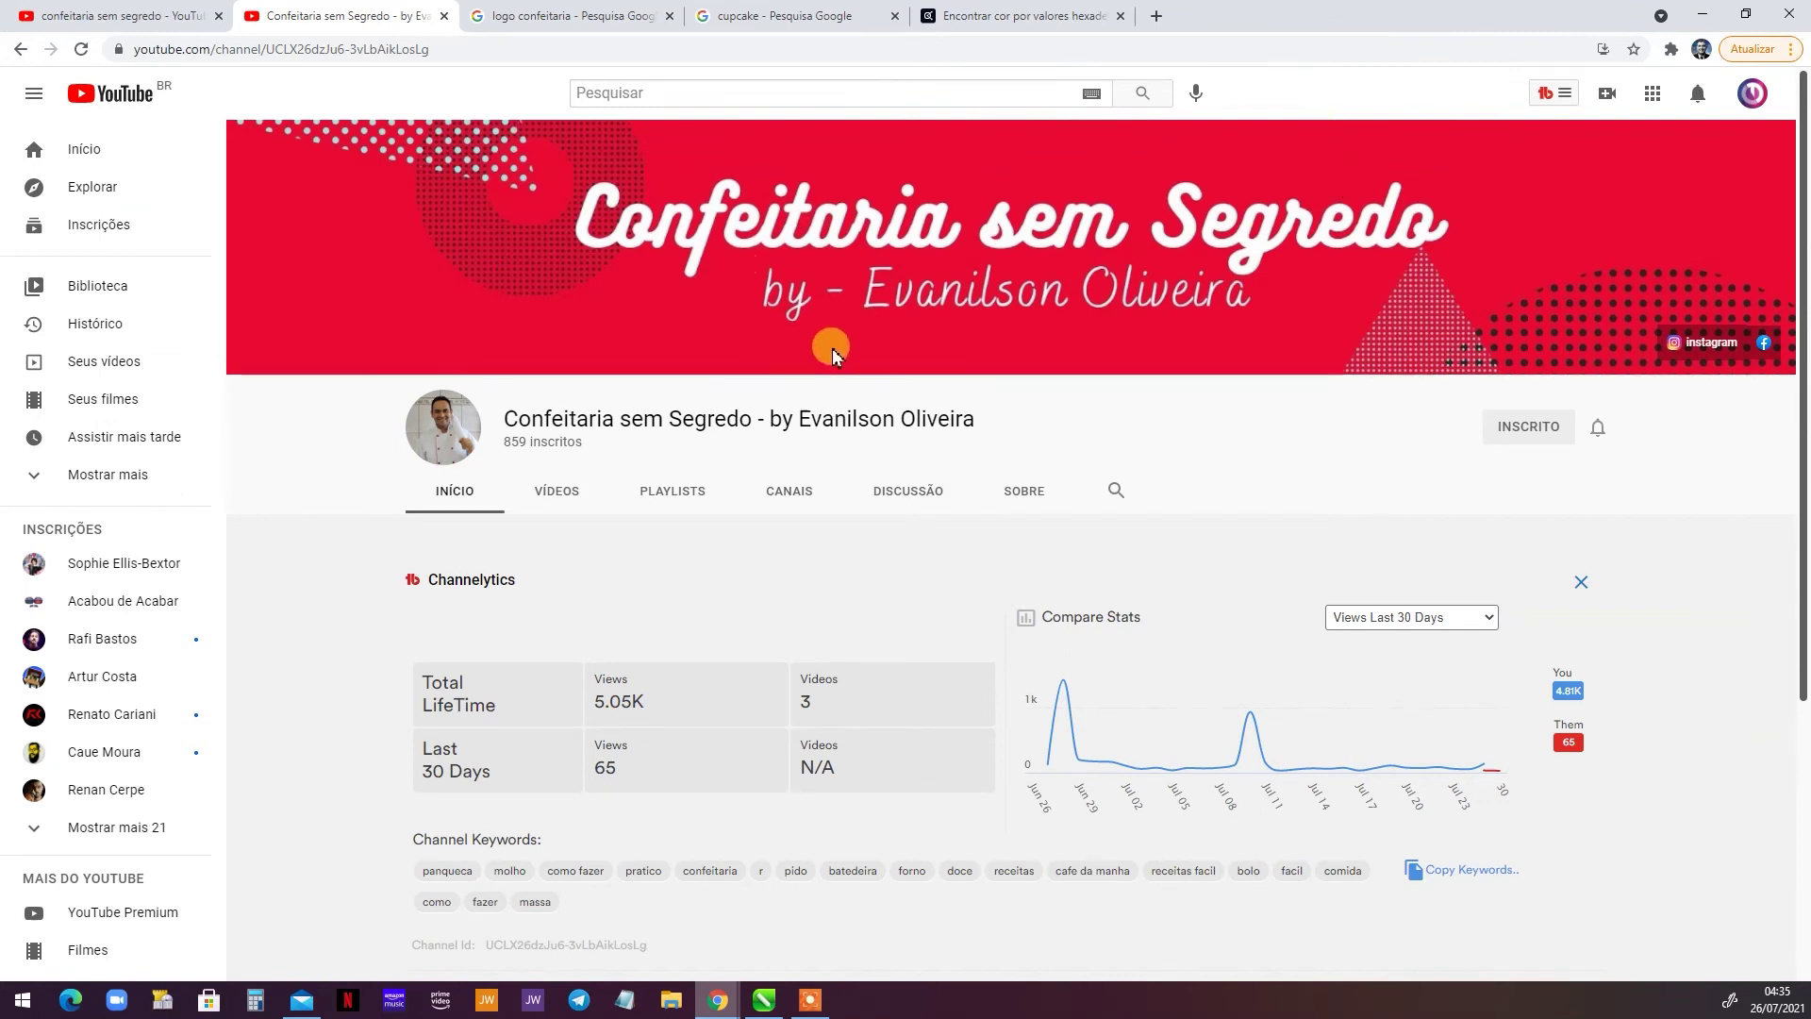
pyautogui.click(764, 1000)
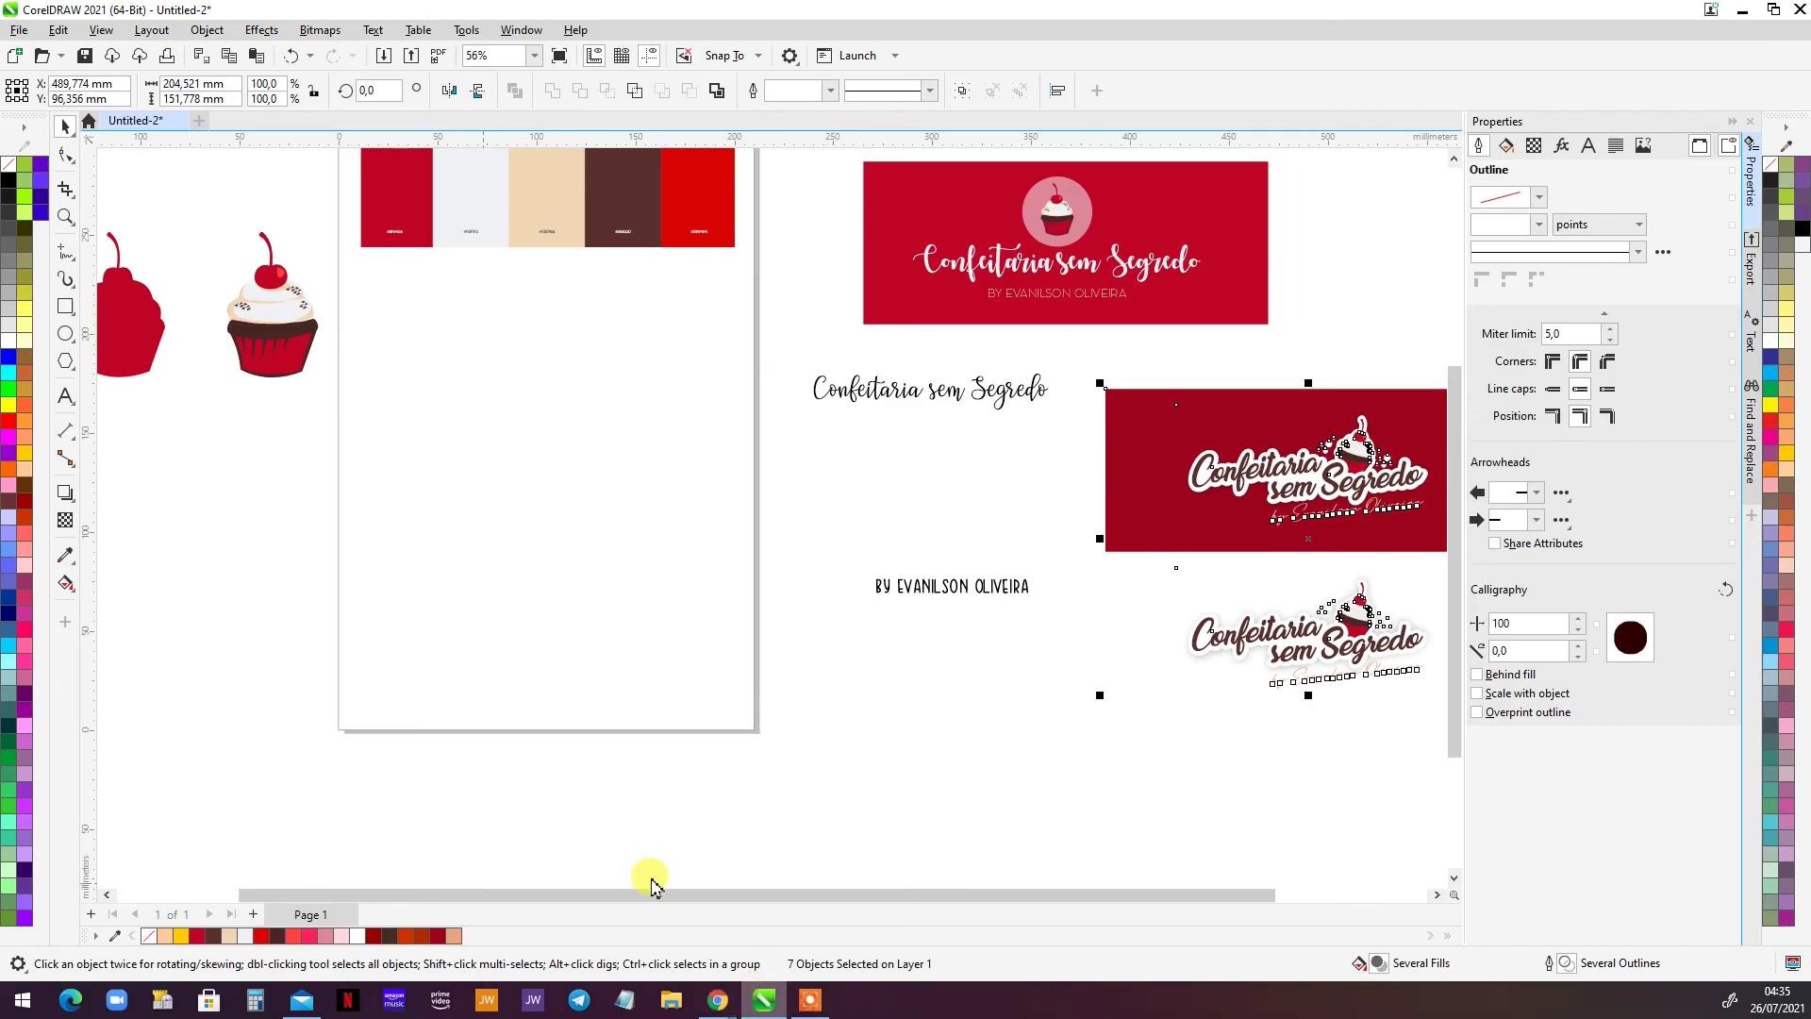
pyautogui.click(478, 670)
pyautogui.scroll(-1, 291, 680)
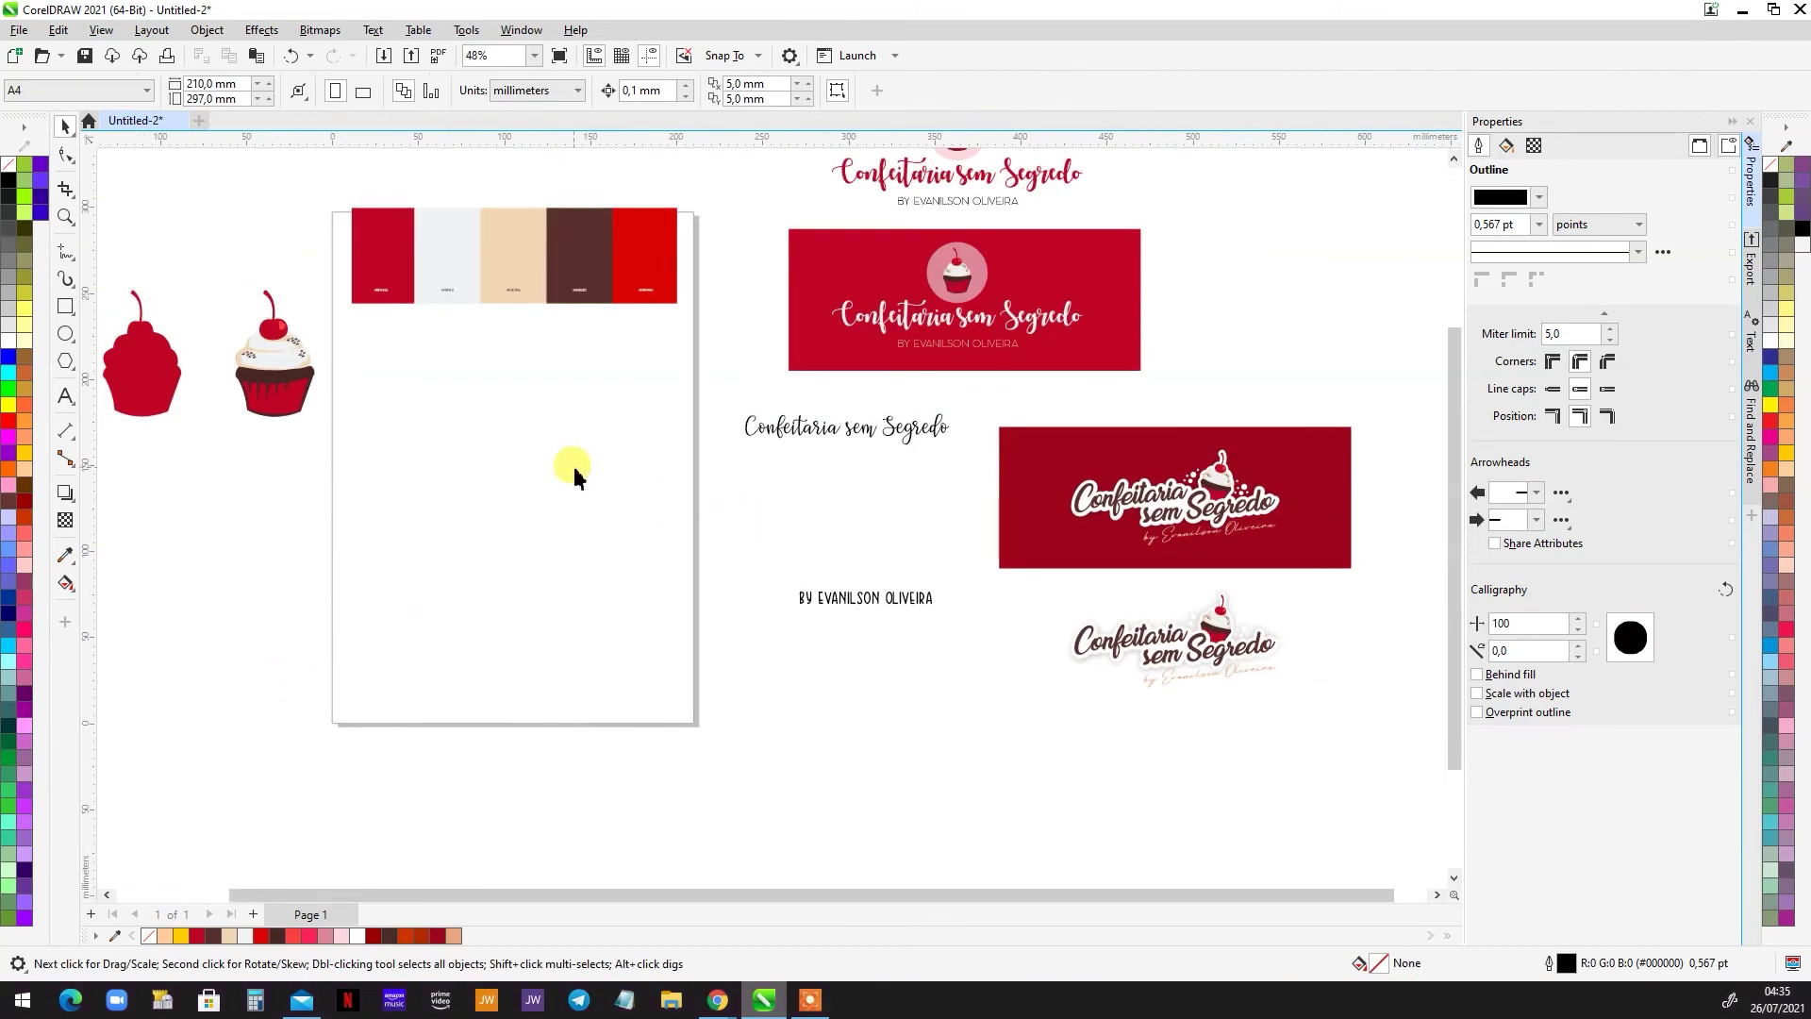
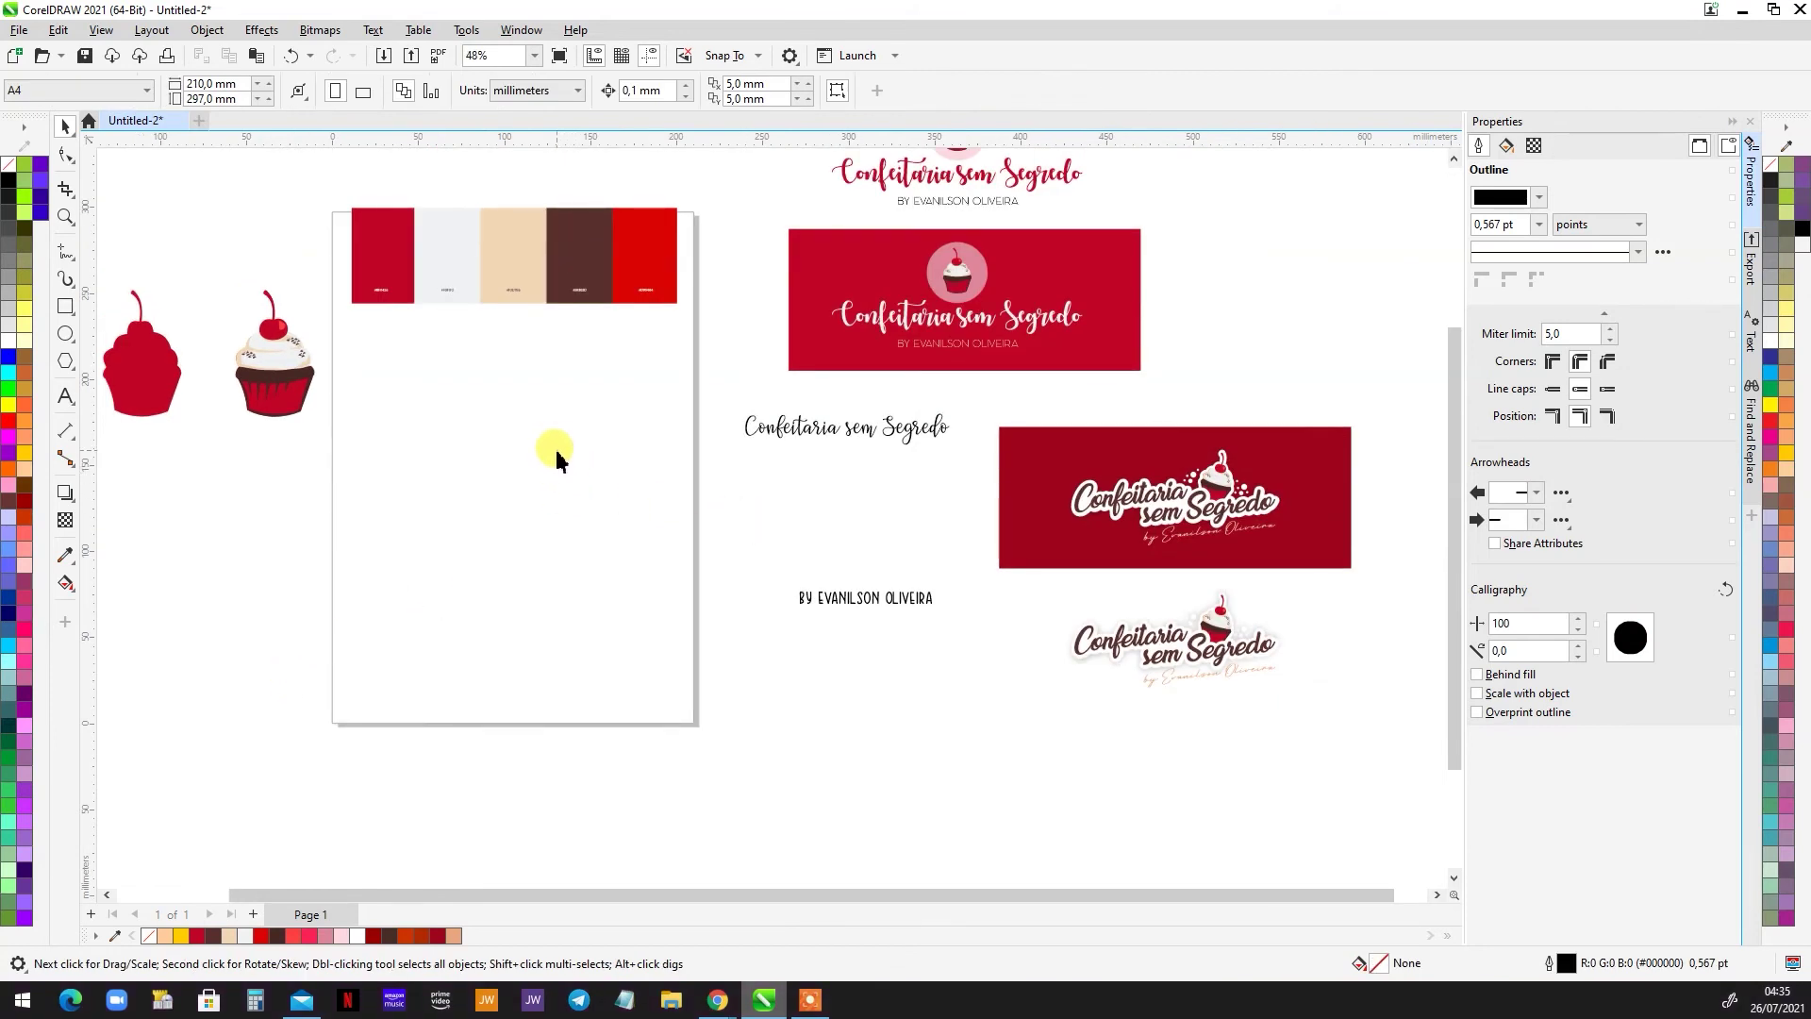
# Step: Move the title onto the page and place the byline below it
pyautogui.scroll(3, 557, 453)
pyautogui.scroll(-2, 476, 526)
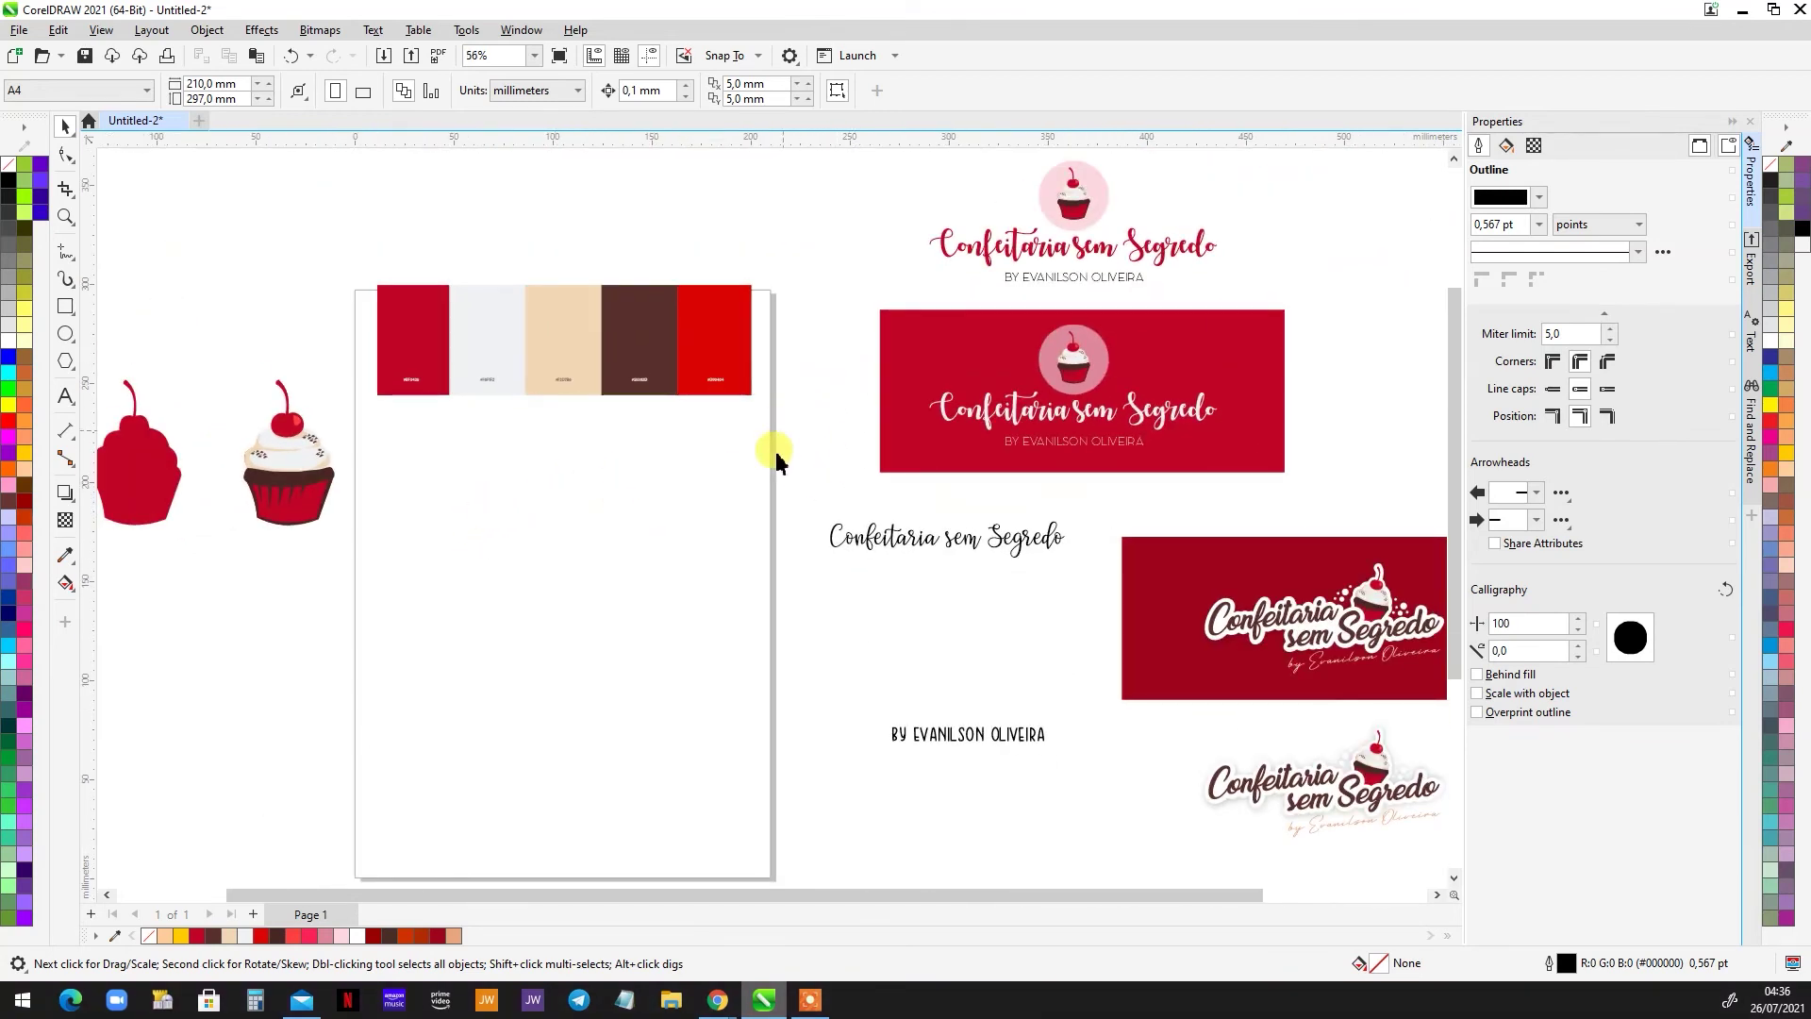
pyautogui.moveTo(861, 545); pyautogui.dragTo(497, 596)
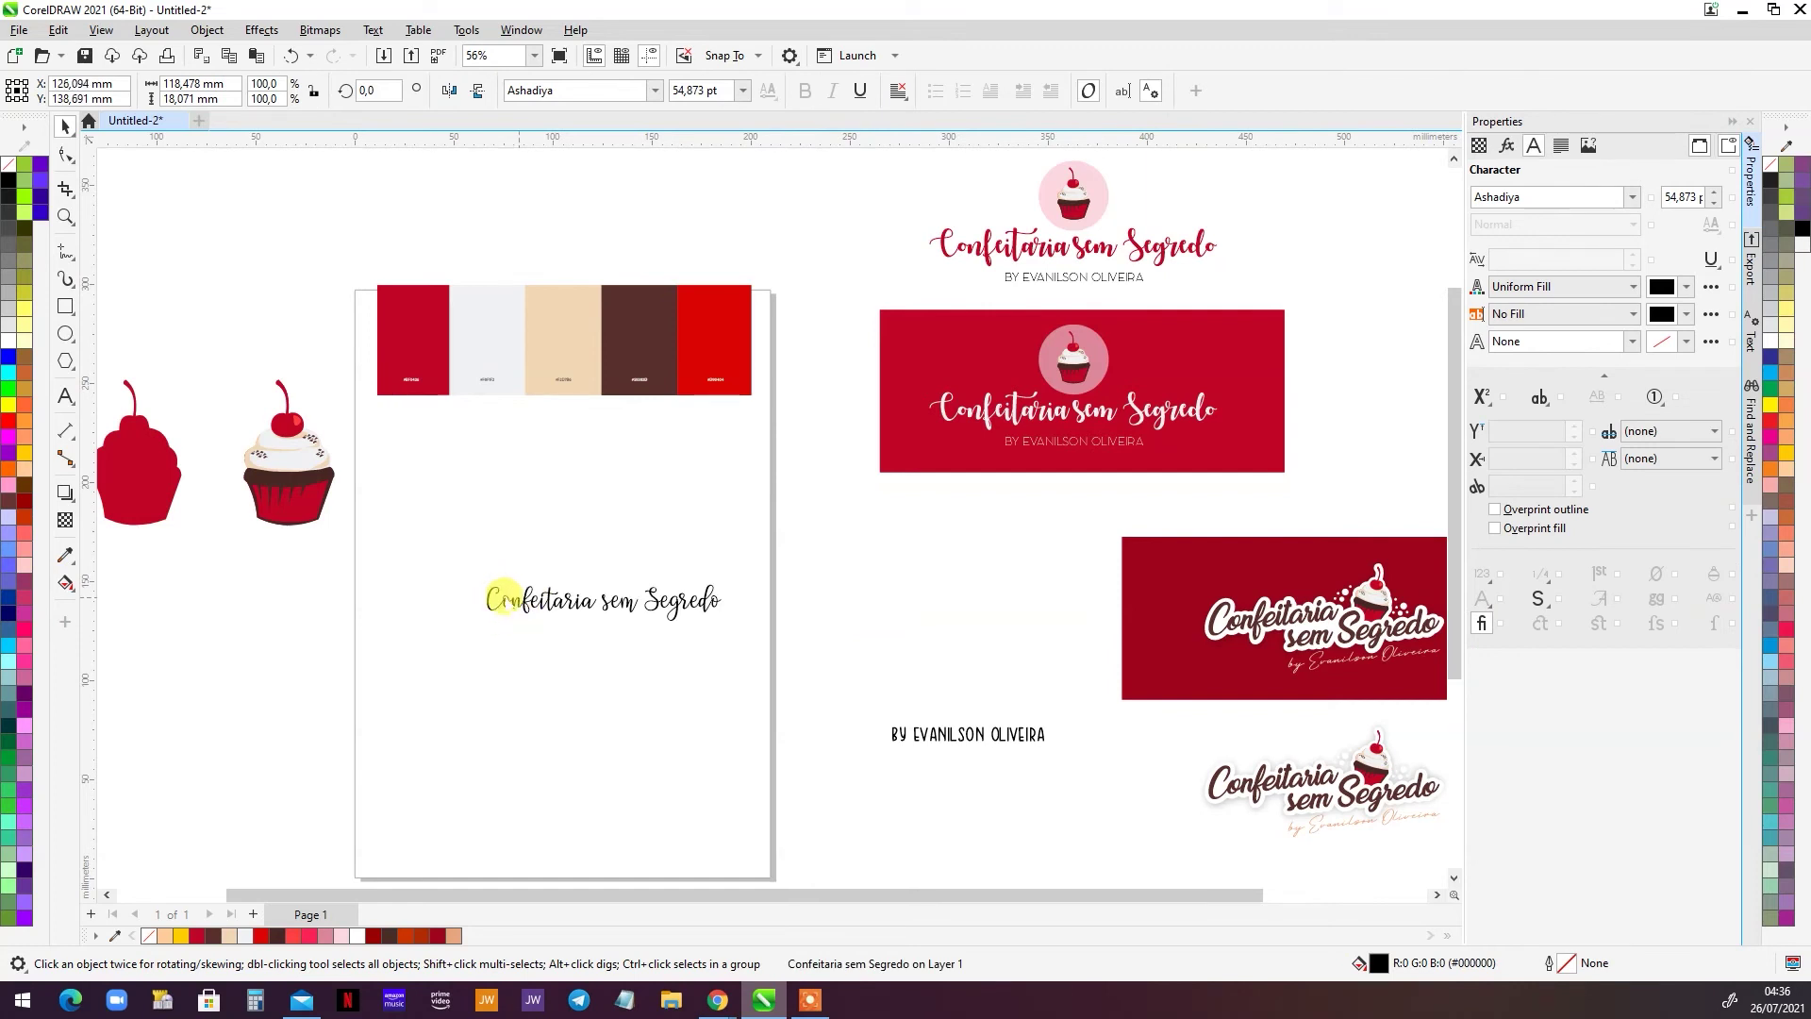
pyautogui.moveTo(949, 738); pyautogui.dragTo(560, 641)
# Step: Shrink the red cupcake silhouette and position it above the title
pyautogui.moveTo(139, 453); pyautogui.dragTo(580, 514)
pyautogui.scroll(3, 598, 437)
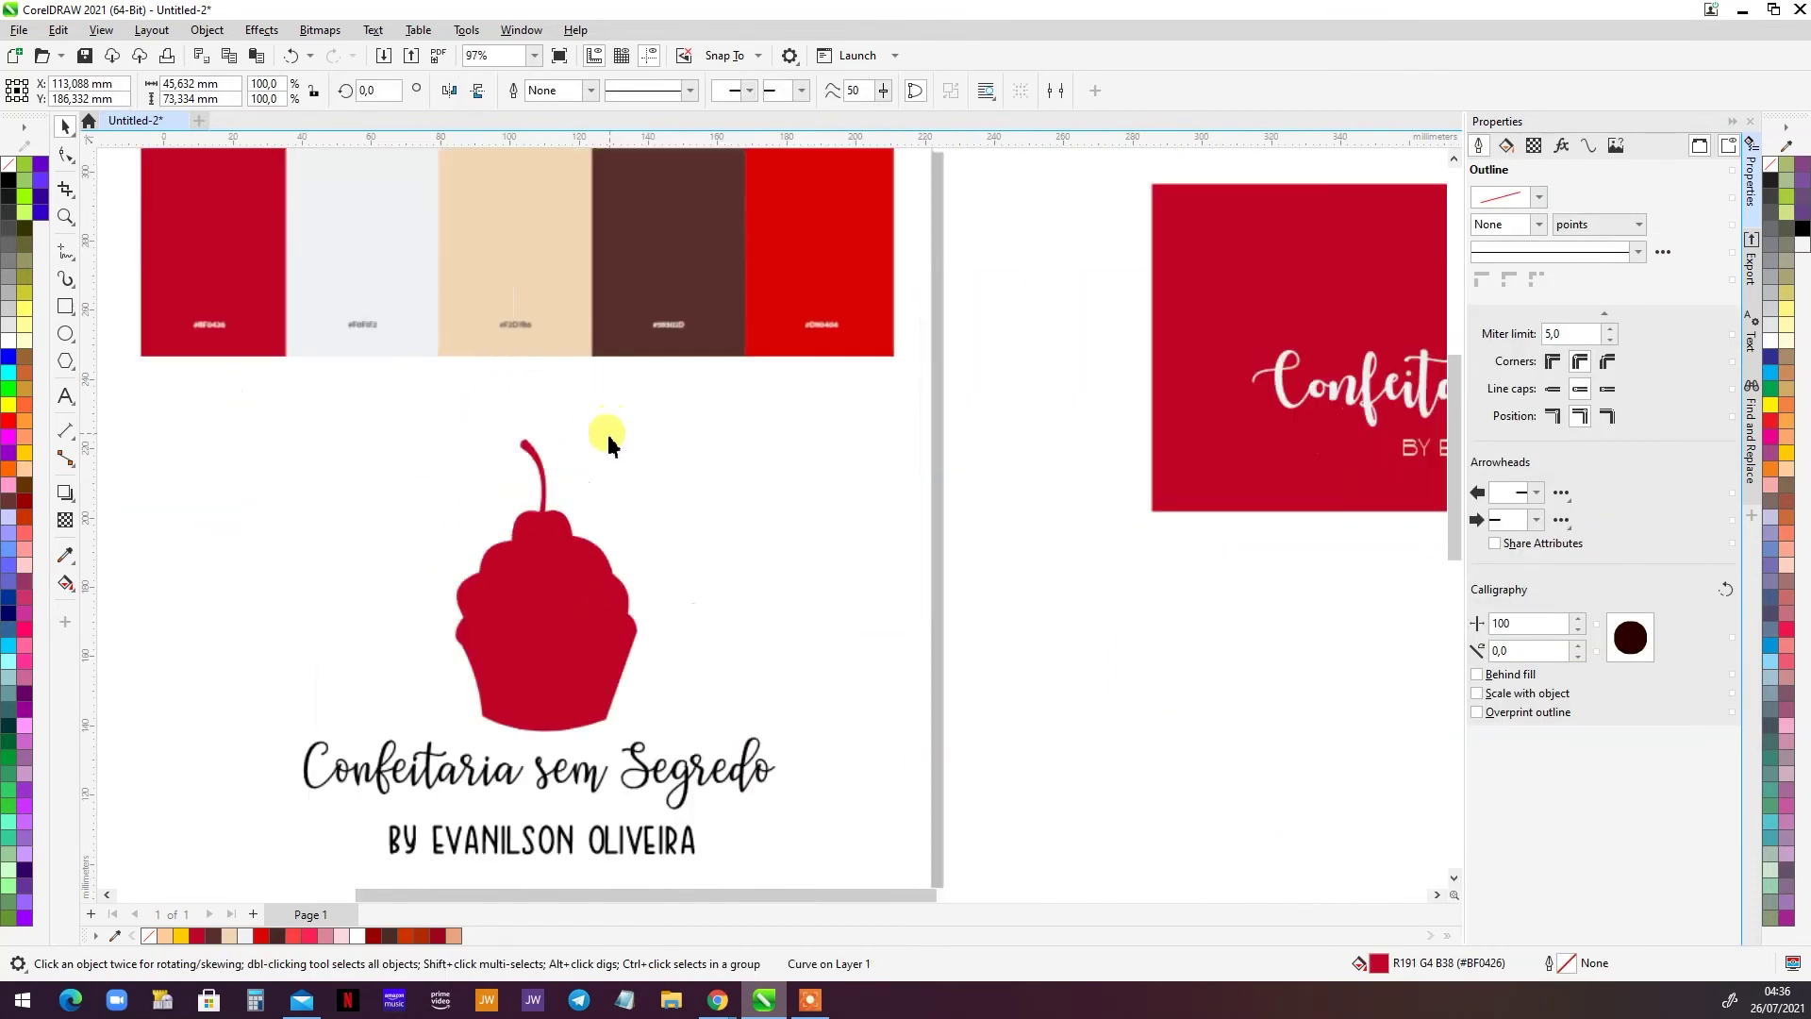
pyautogui.moveTo(647, 420); pyautogui.dragTo(614, 476)
pyautogui.scroll(1, 614, 477)
pyautogui.moveTo(618, 552); pyautogui.dragTo(246, 524)
pyautogui.scroll(-5, 619, 578)
# Step: Put the detailed colour cupcake on the page above the title instead
pyautogui.click(630, 537)
pyautogui.moveTo(630, 537); pyautogui.dragTo(630, 538)
pyautogui.scroll(5, 719, 311)
pyautogui.scroll(-2, 473, 781)
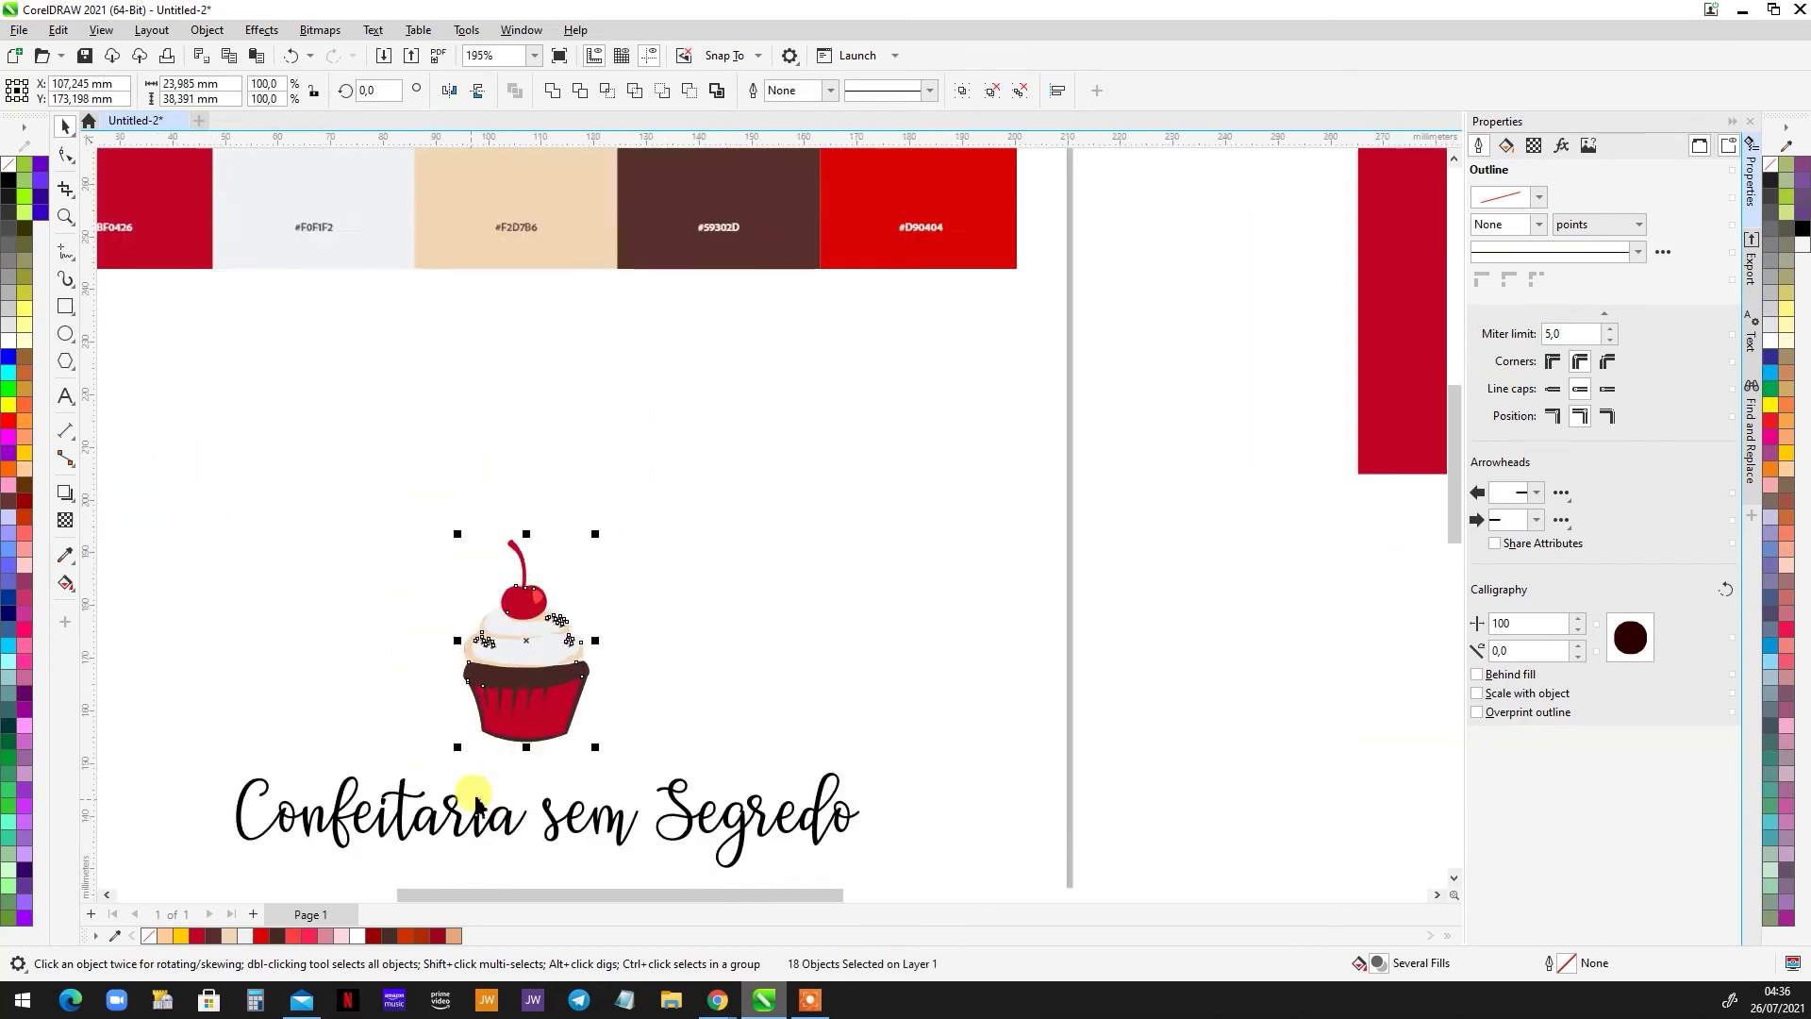
pyautogui.press('Escape')
# Step: Send the two icing sprinkles behind the icing with Shift+Page Down
pyautogui.scroll(4, 614, 421)
pyautogui.scroll(3, 604, 343)
pyautogui.click(745, 476)
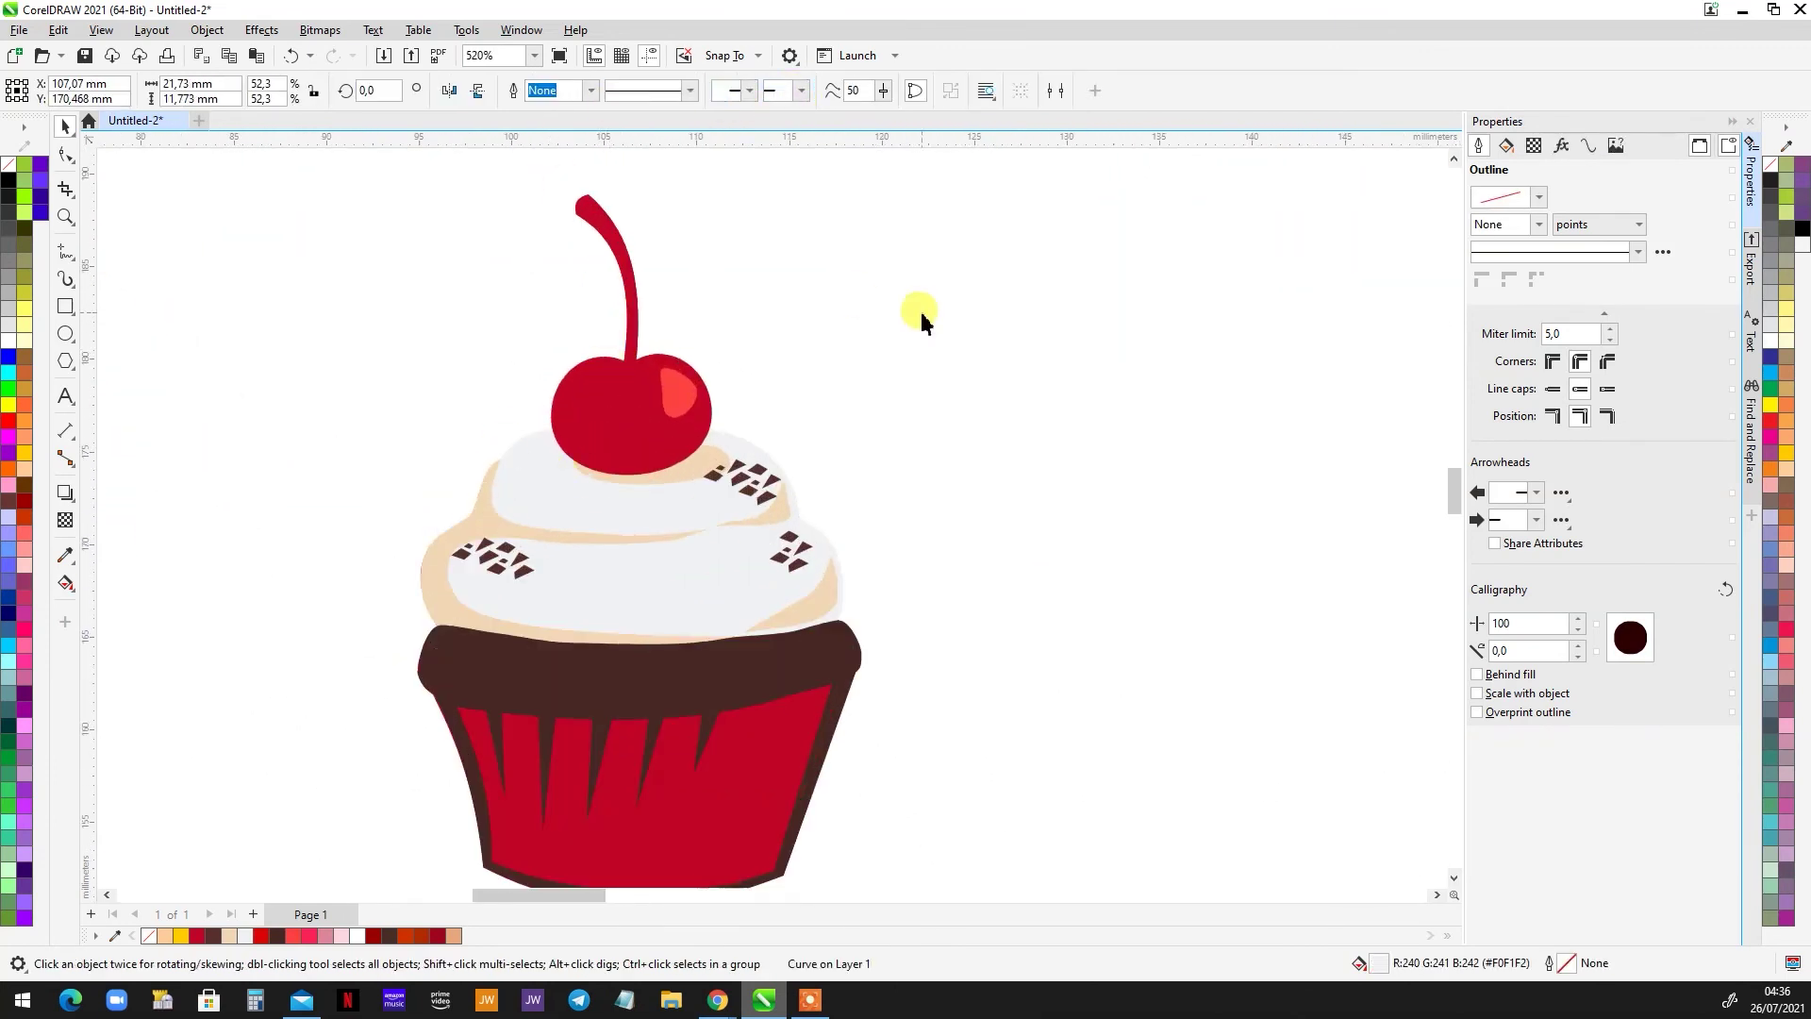
pyautogui.keyDown('shift'); pyautogui.click(491, 545); pyautogui.keyUp('shift')
pyautogui.hotkey('shift', 'pagedown')
pyautogui.press('Escape')
# Step: Push the stripes on the cupcake wrapper behind the wrapper
pyautogui.scroll(-5, 525, 547)
pyautogui.scroll(3, 577, 505)
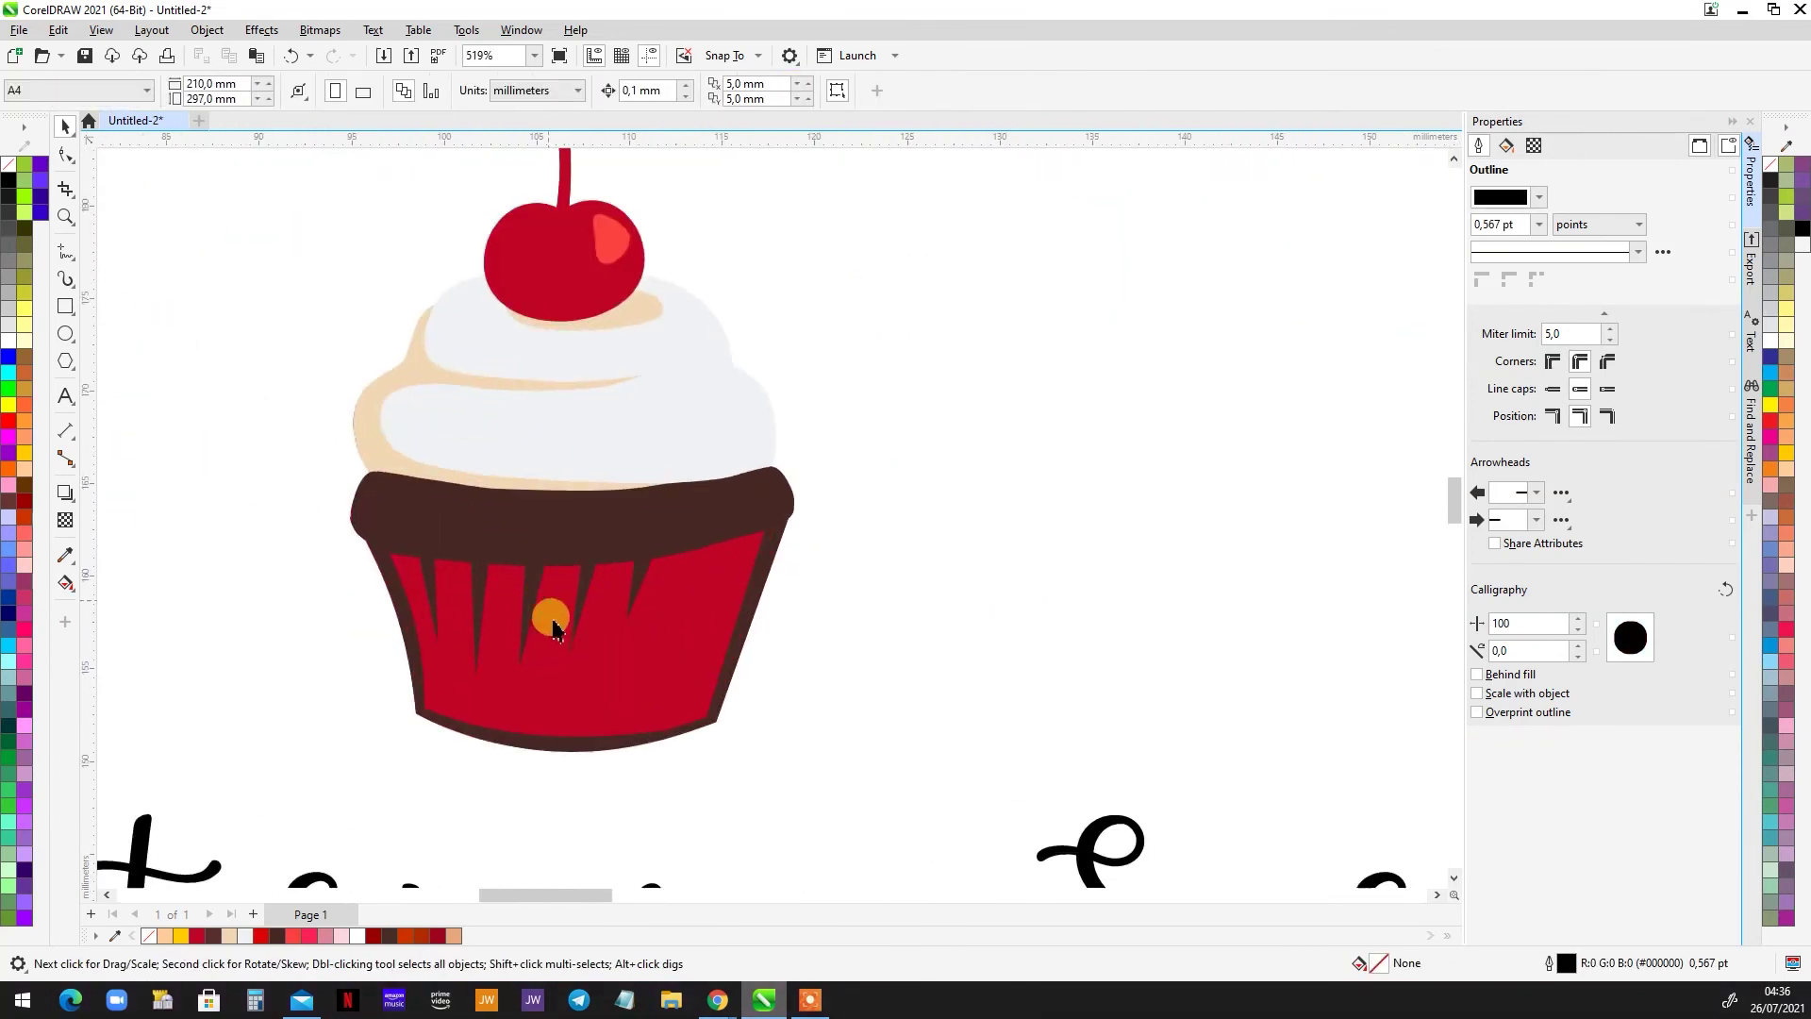
pyautogui.scroll(-3, 577, 506)
pyautogui.click(612, 617)
pyautogui.scroll(2, 506, 647)
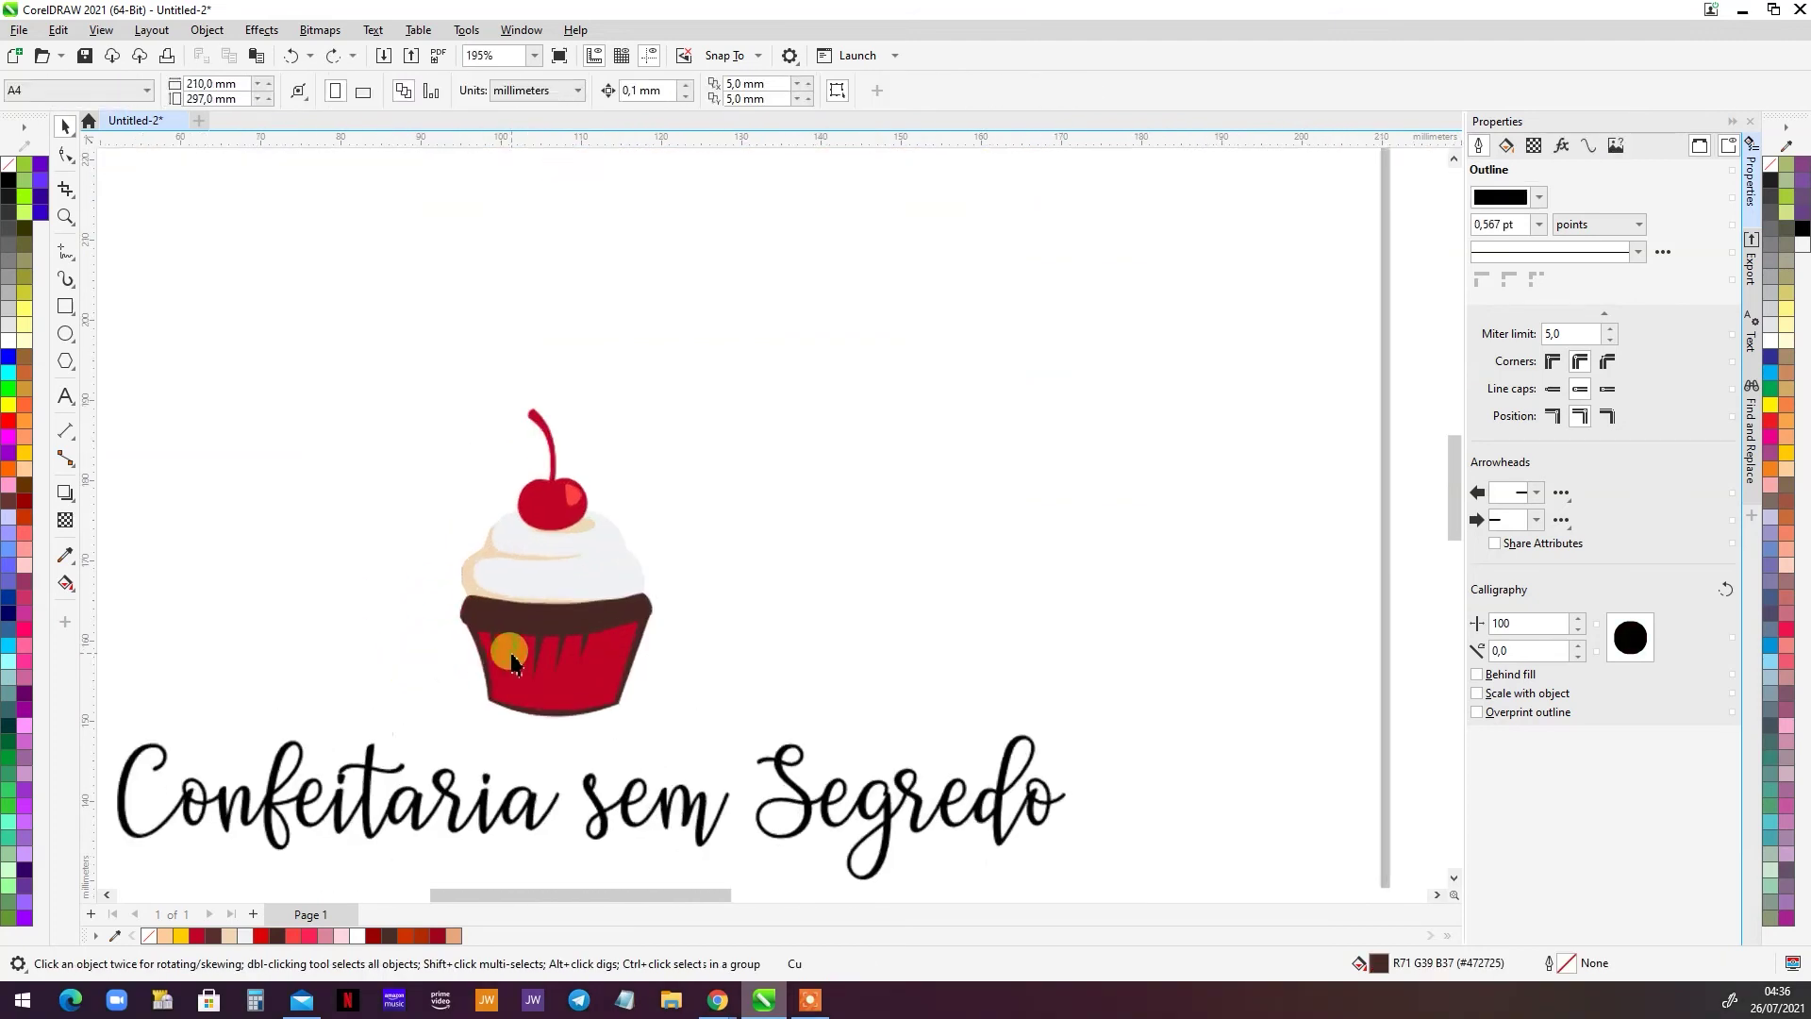
pyautogui.click(506, 647)
pyautogui.press('Escape')
# Step: Hide the highlight shape on the cupcake's cherry
pyautogui.scroll(2, 661, 484)
pyautogui.scroll(-3, 662, 485)
pyautogui.scroll(2, 528, 557)
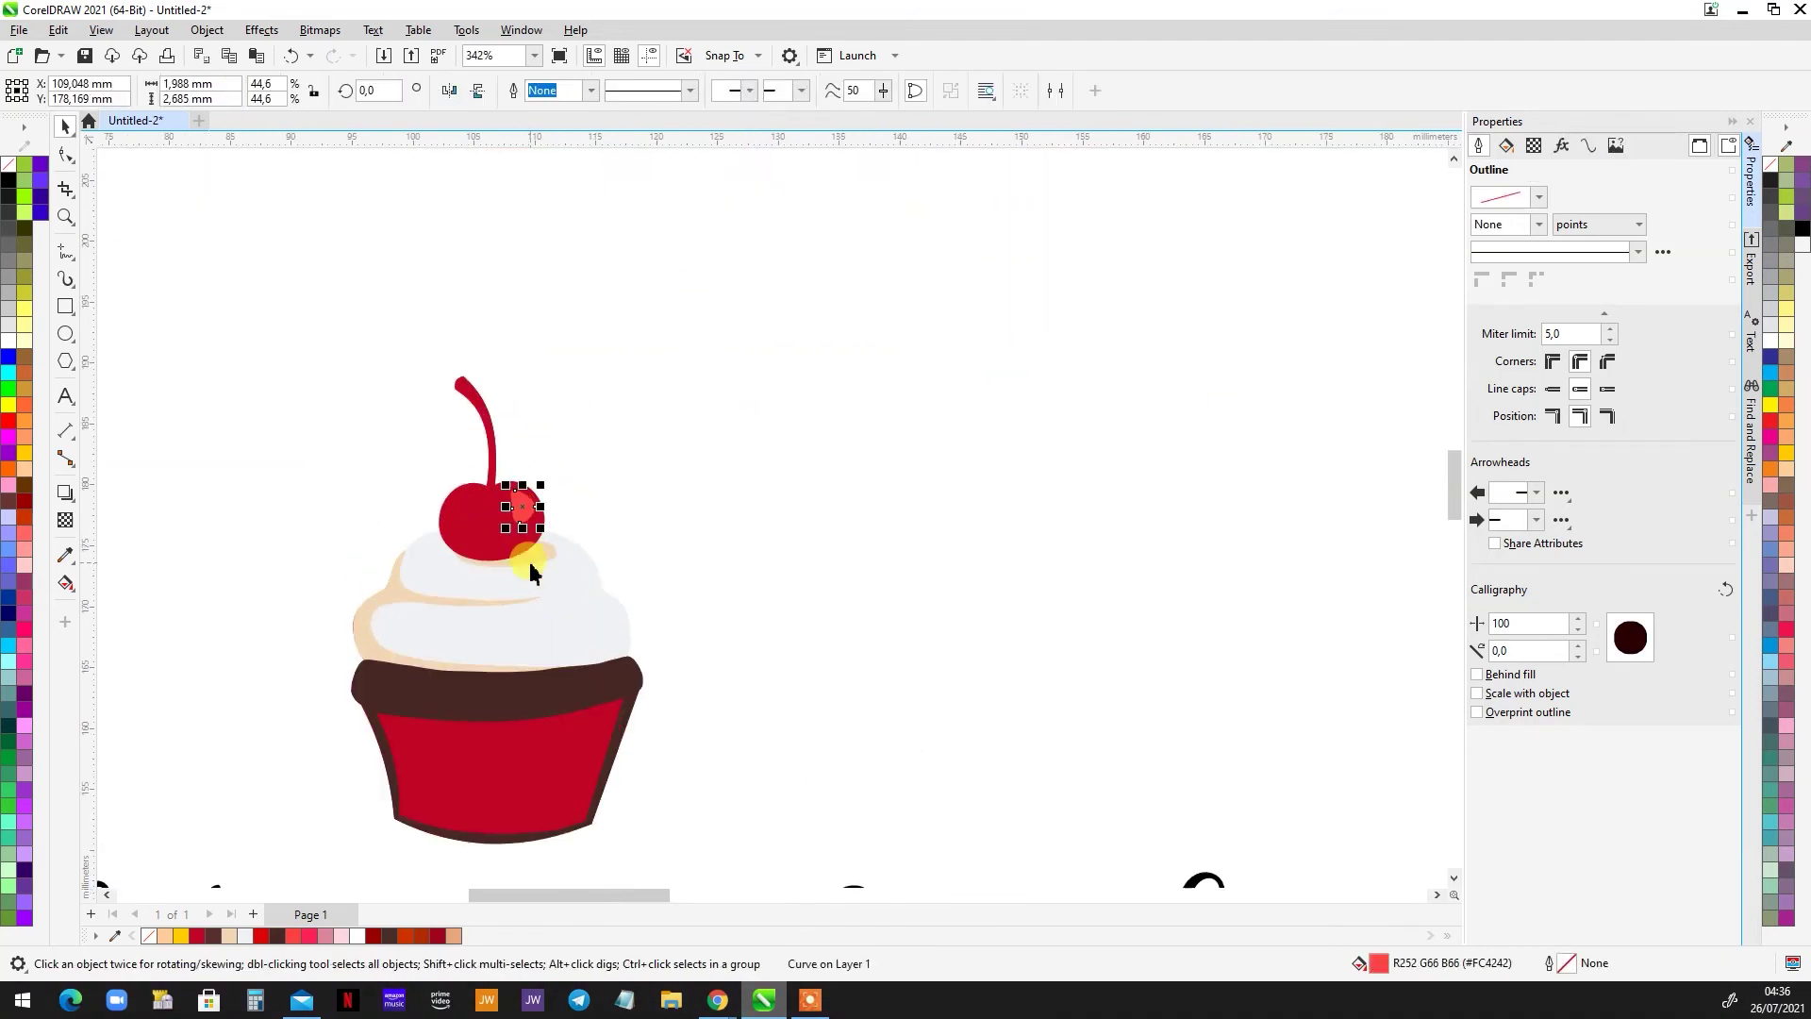
pyautogui.scroll(-2, 549, 631)
pyautogui.scroll(-1, 550, 631)
pyautogui.moveTo(372, 627); pyautogui.dragTo(517, 448)
pyautogui.click(643, 500)
pyautogui.scroll(3, 432, 465)
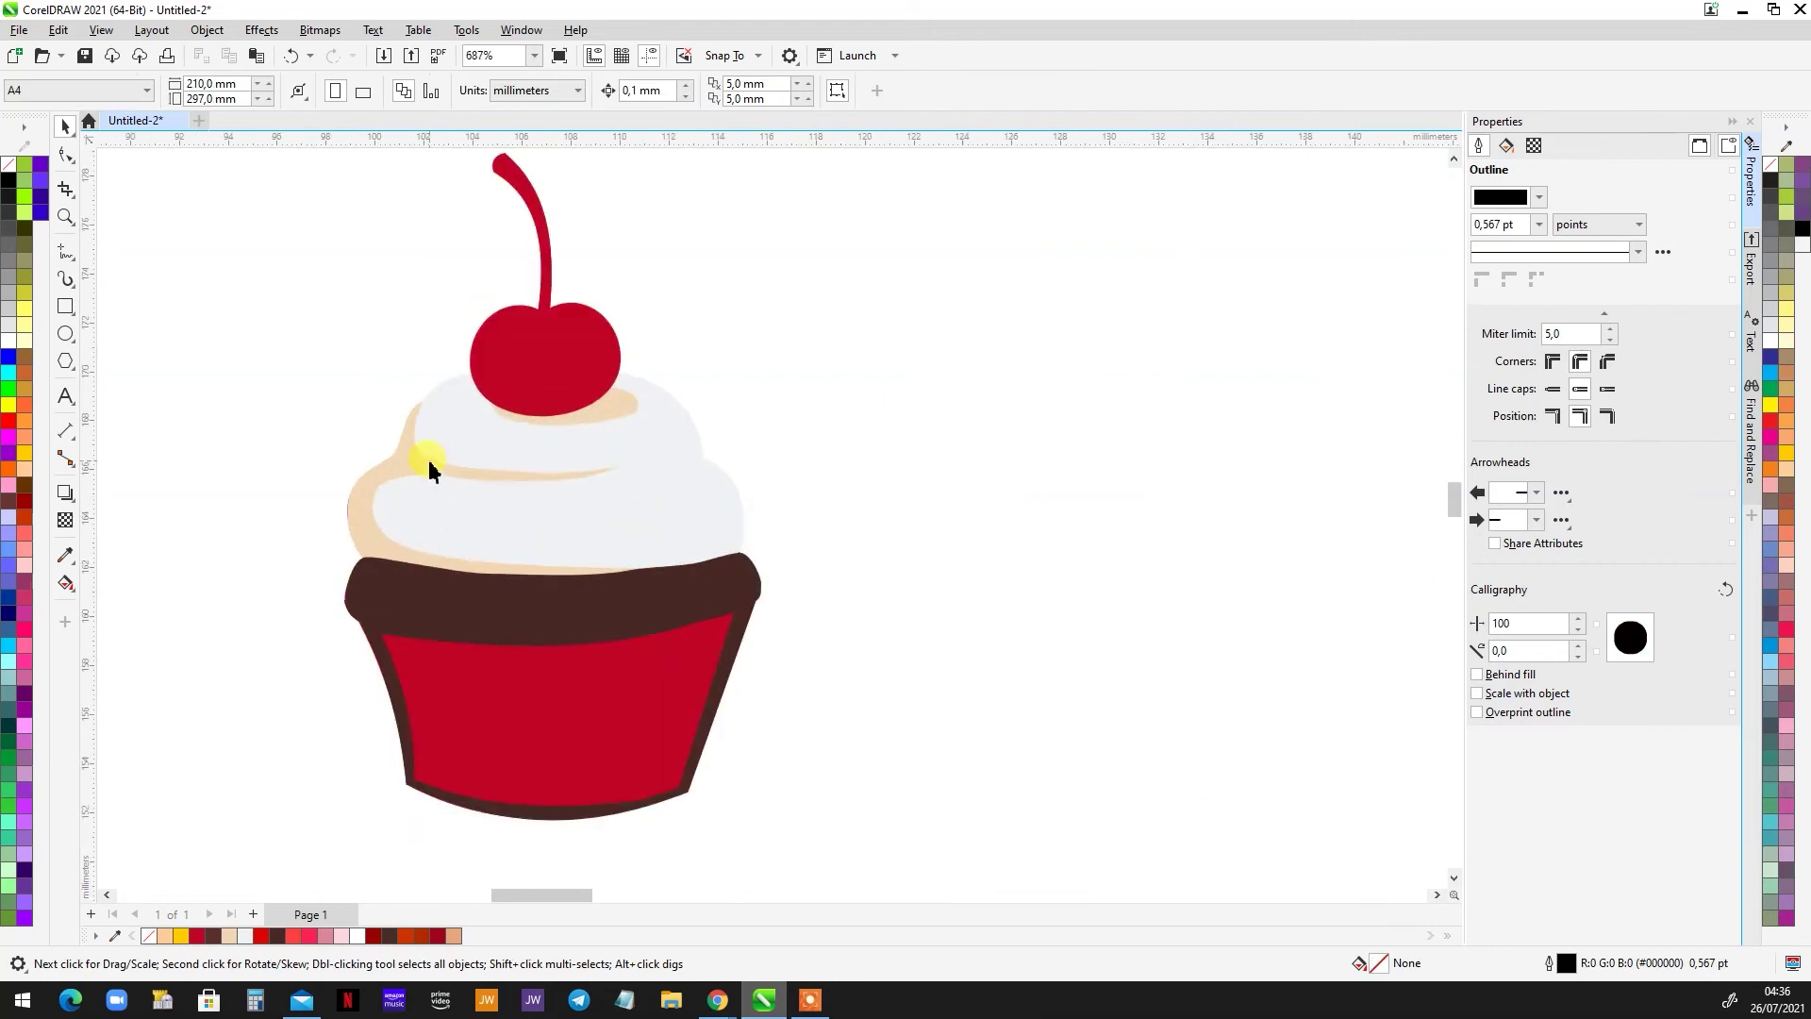
pyautogui.click(594, 439)
pyautogui.click(517, 382)
pyautogui.scroll(-3, 500, 359)
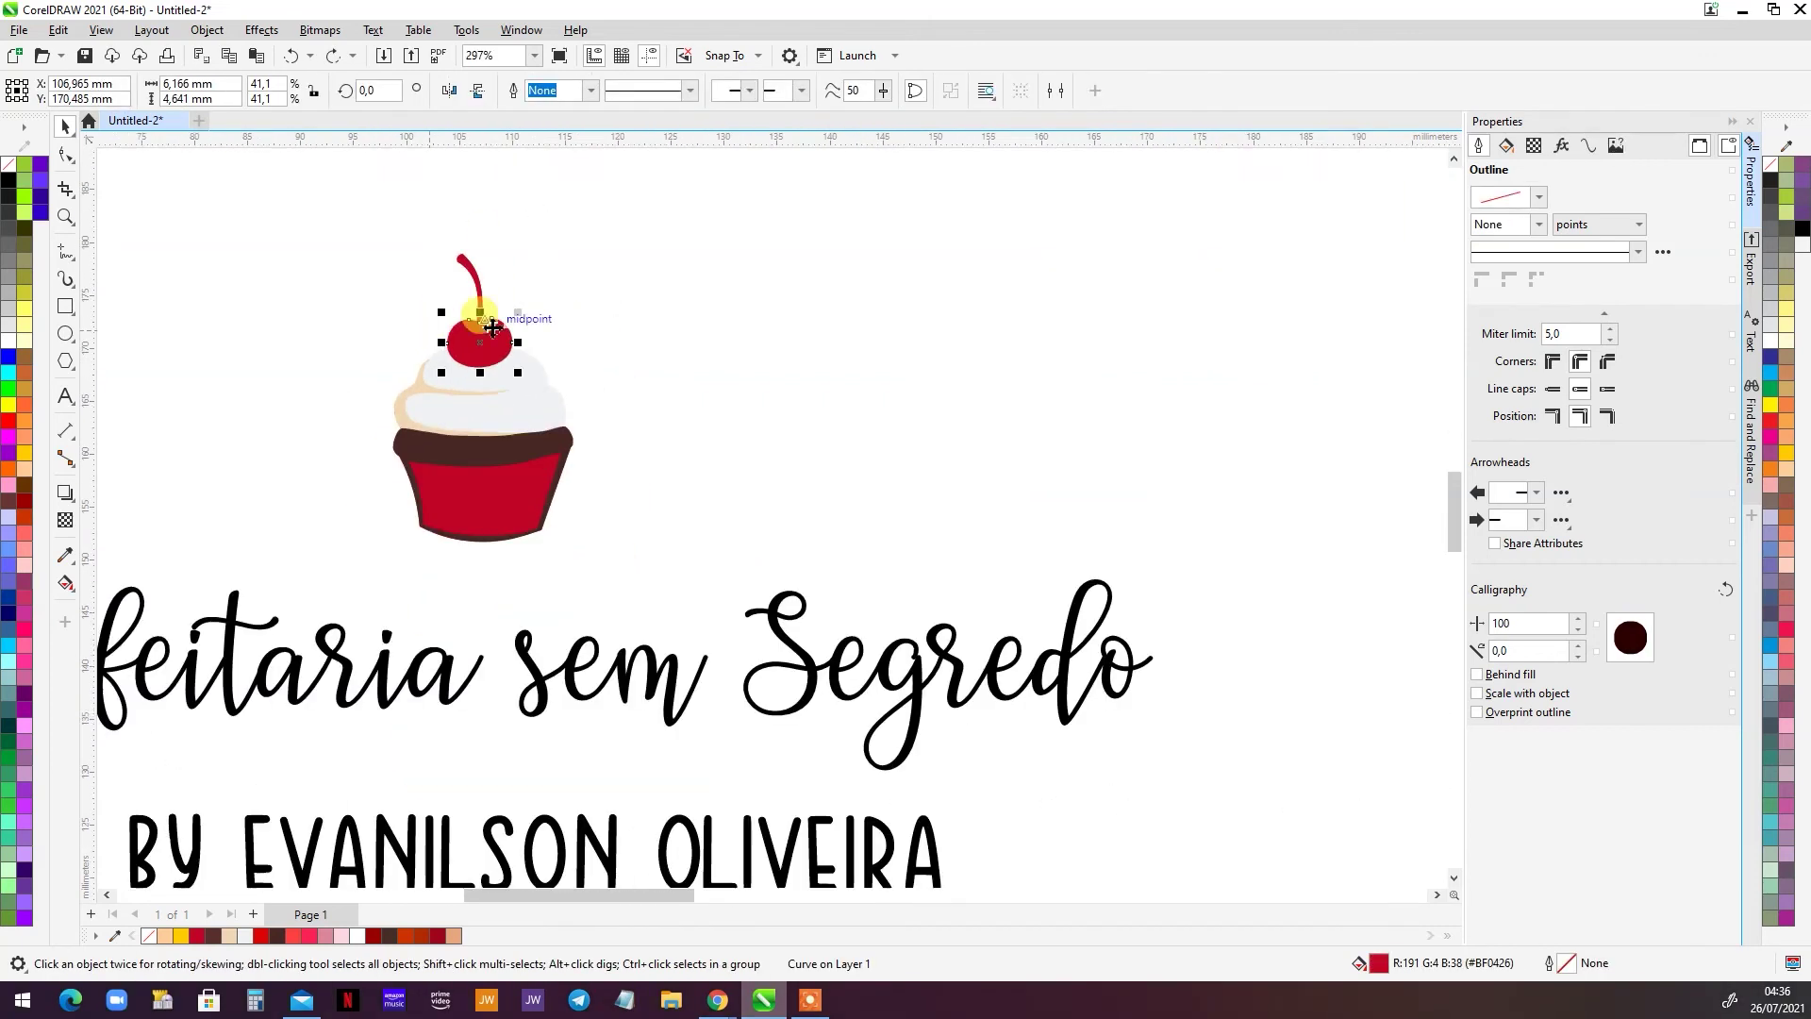
pyautogui.click(578, 360)
pyautogui.scroll(-2, 566, 377)
# Step: Draw a wide banner rectangle behind the title, round its corners and fill it peach
pyautogui.moveTo(487, 471); pyautogui.dragTo(509, 618)
pyautogui.scroll(2, 509, 434)
pyautogui.click(65, 306)
pyautogui.moveTo(137, 404); pyautogui.dragTo(1050, 595)
pyautogui.scroll(-1, 1050, 594)
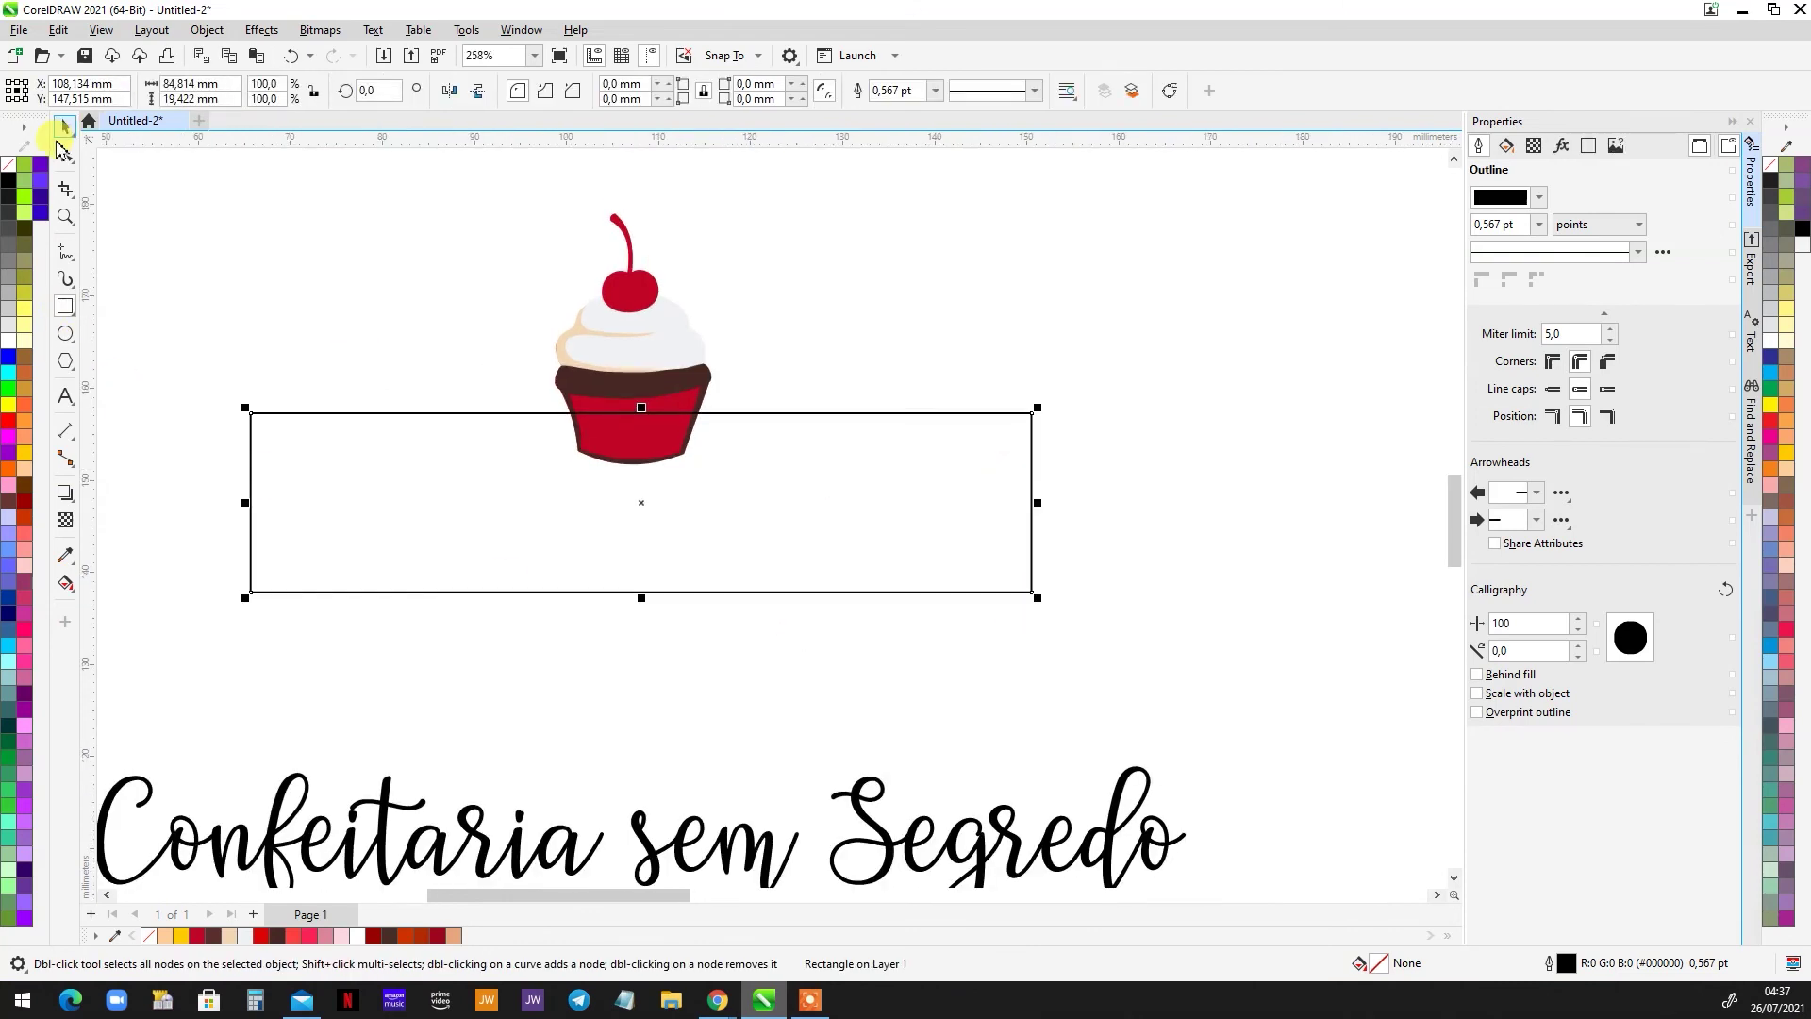
pyautogui.click(65, 125)
pyautogui.moveTo(250, 509)
pyautogui.mouseDown()
pyautogui.moveTo(130, 509)
pyautogui.moveTo(182, 539)
pyautogui.mouseUp()
pyautogui.moveTo(976, 536)
pyautogui.mouseDown()
pyautogui.moveTo(1188, 545)
pyautogui.moveTo(1119, 540)
pyautogui.mouseUp()
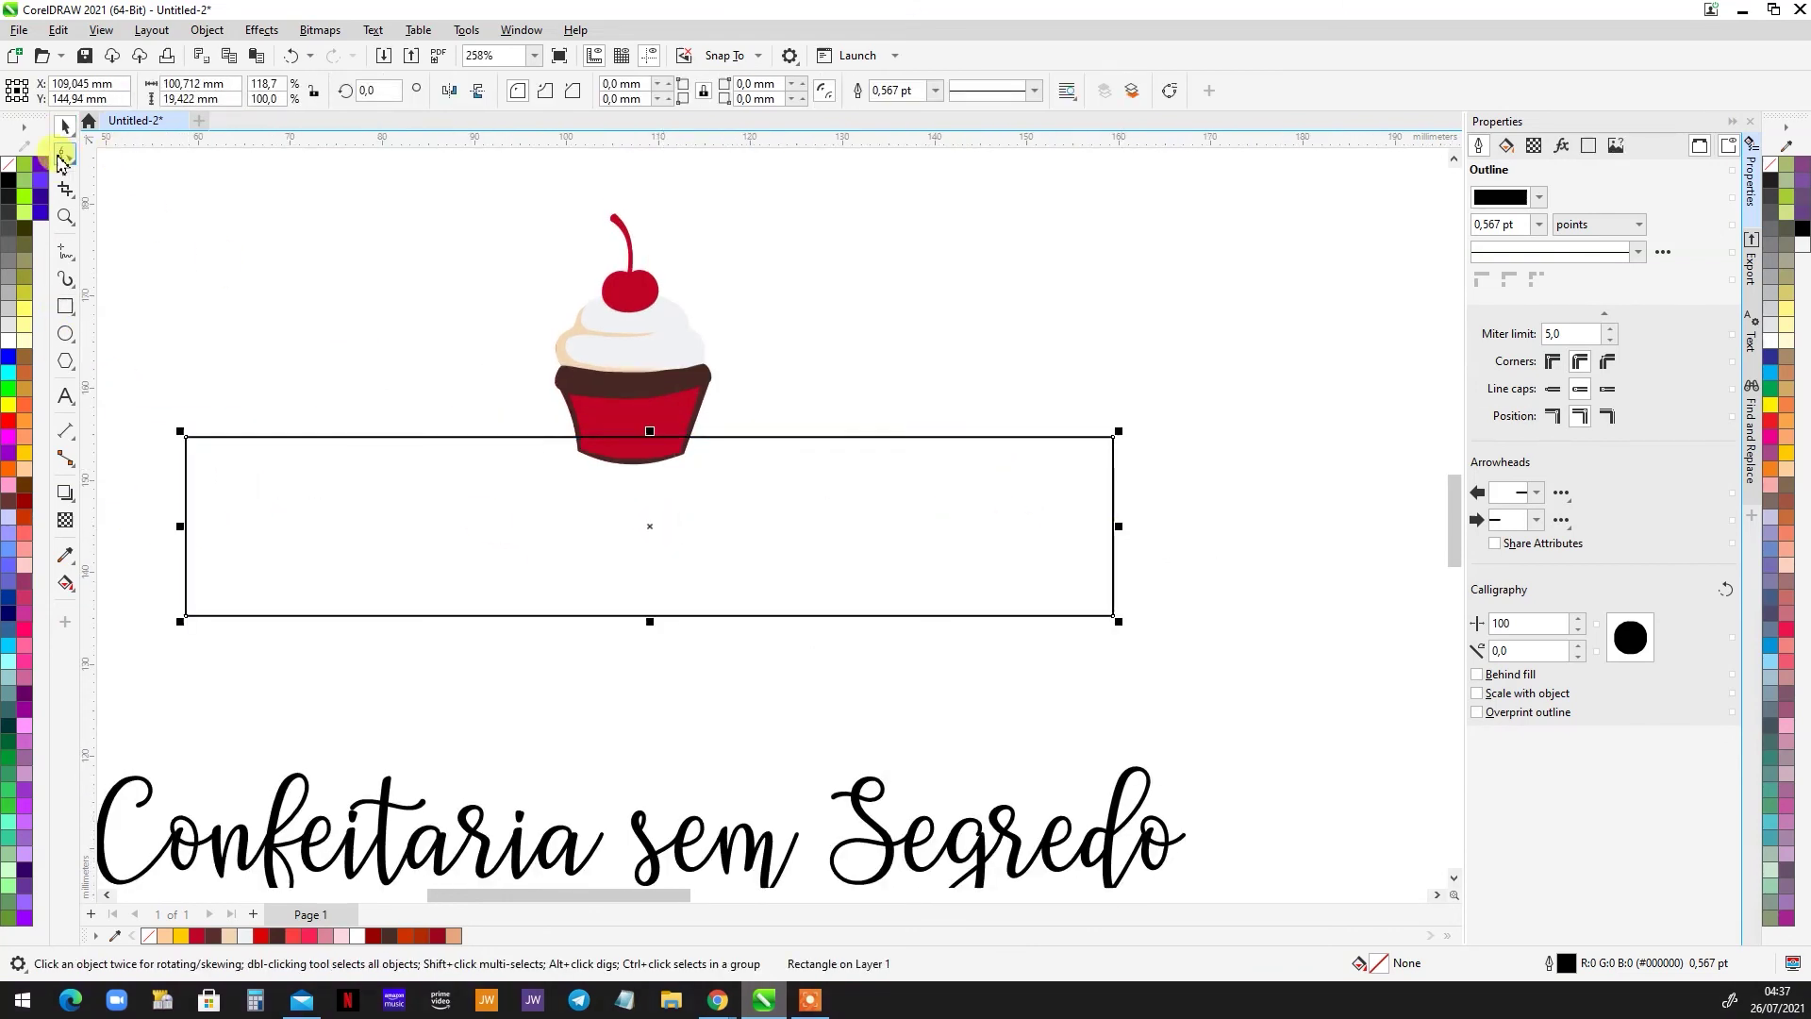
pyautogui.moveTo(187, 436); pyautogui.dragTo(213, 437)
pyautogui.click(230, 937)
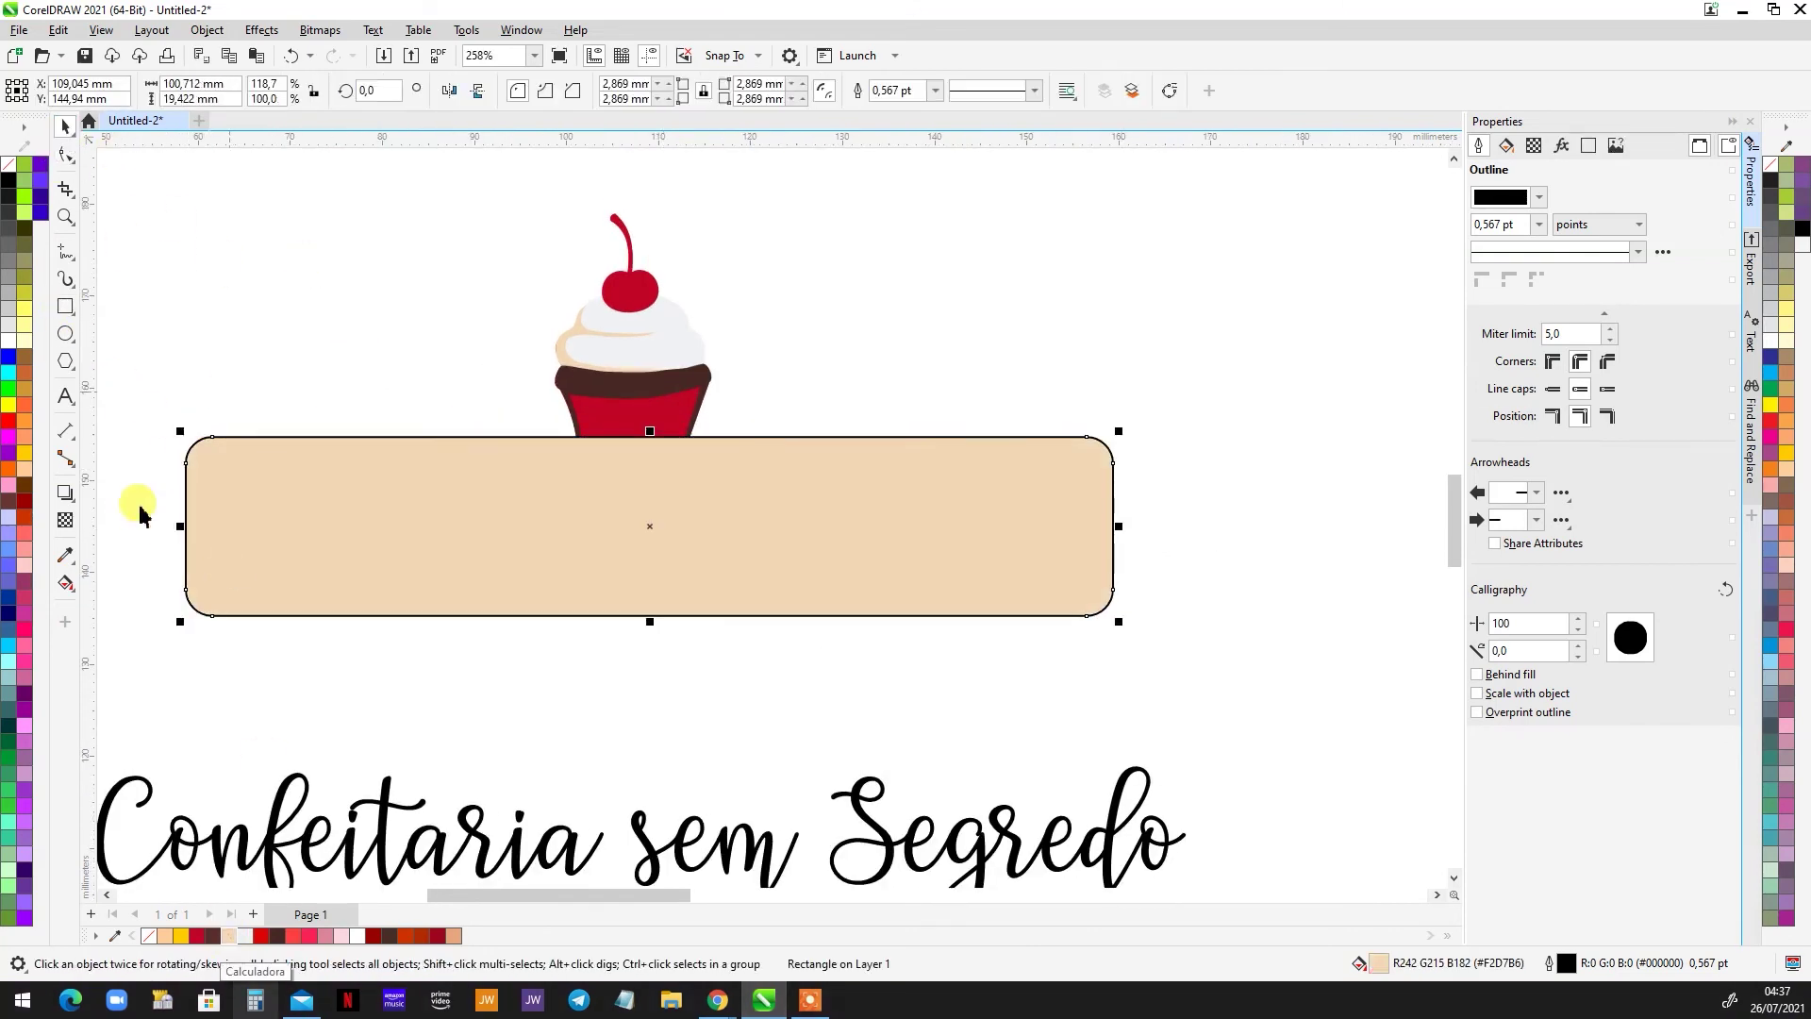
# Step: Bring the title in front of the banner, fit it inside, and colour it dark brown
pyautogui.press('Tab')
pyautogui.press('Tab')
pyautogui.press('Tab')
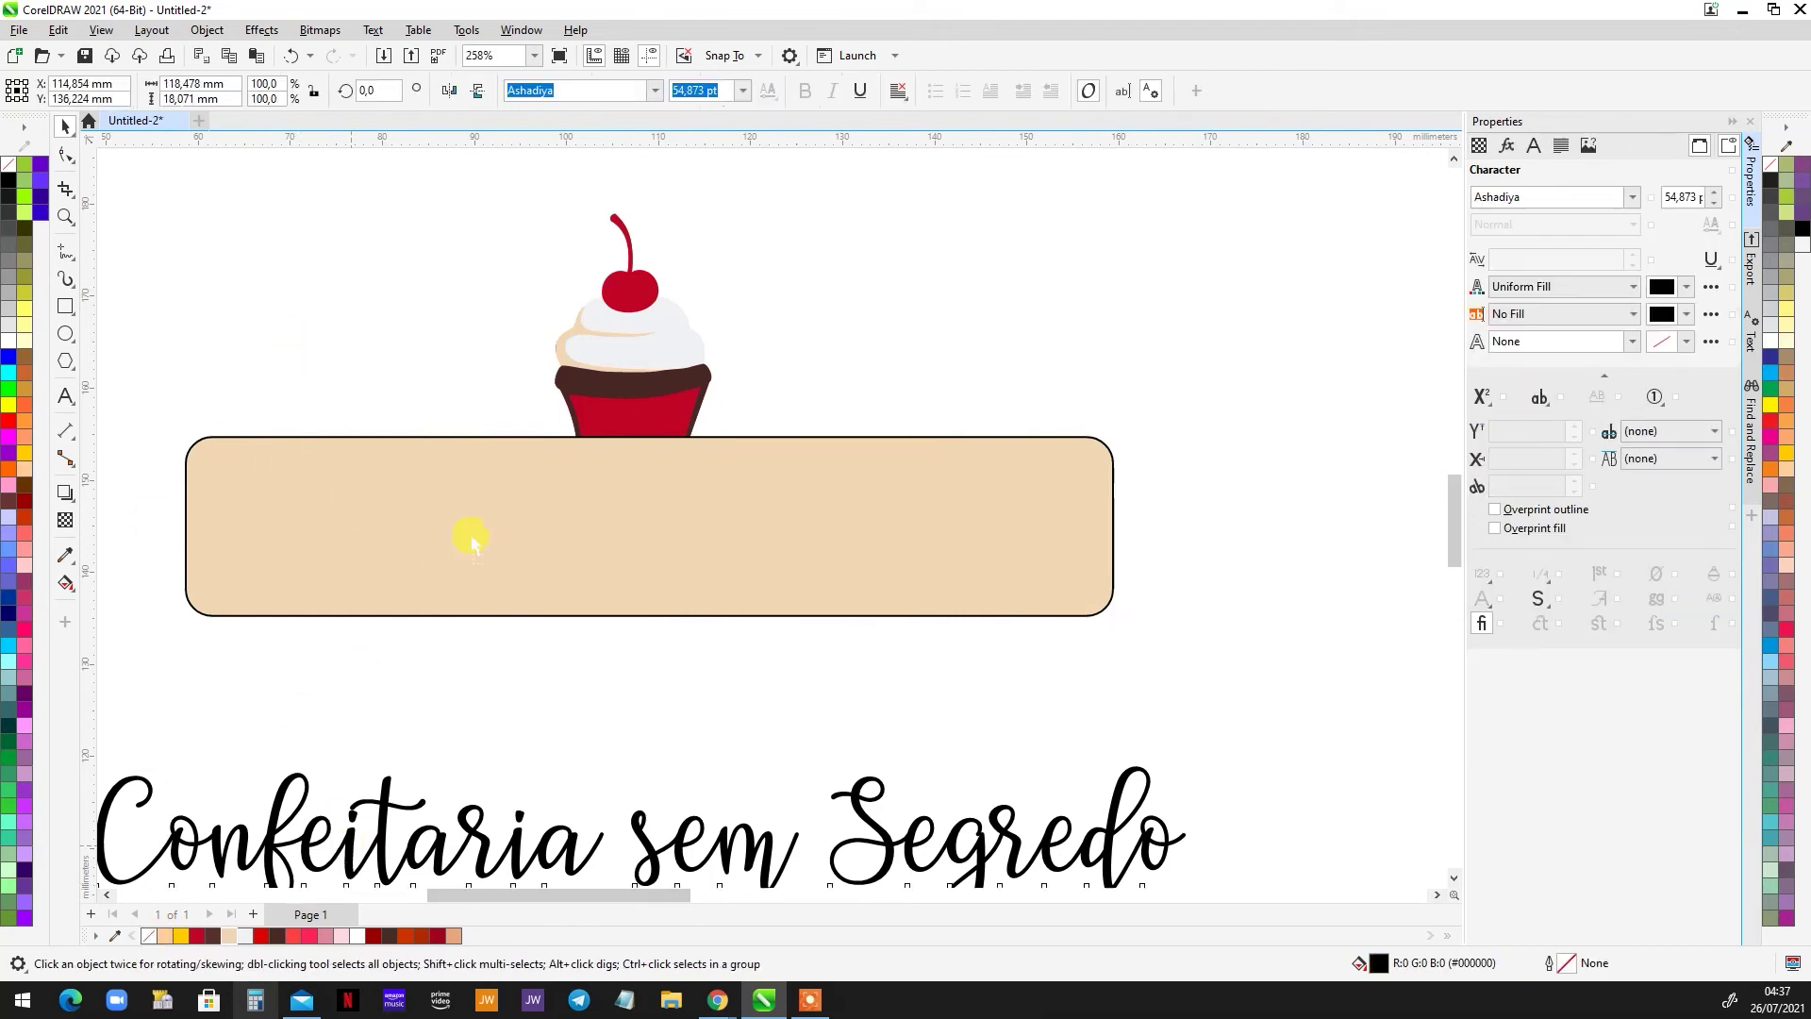
pyautogui.press('p')
pyautogui.moveTo(1317, 643); pyautogui.dragTo(1084, 615)
pyautogui.click(457, 485)
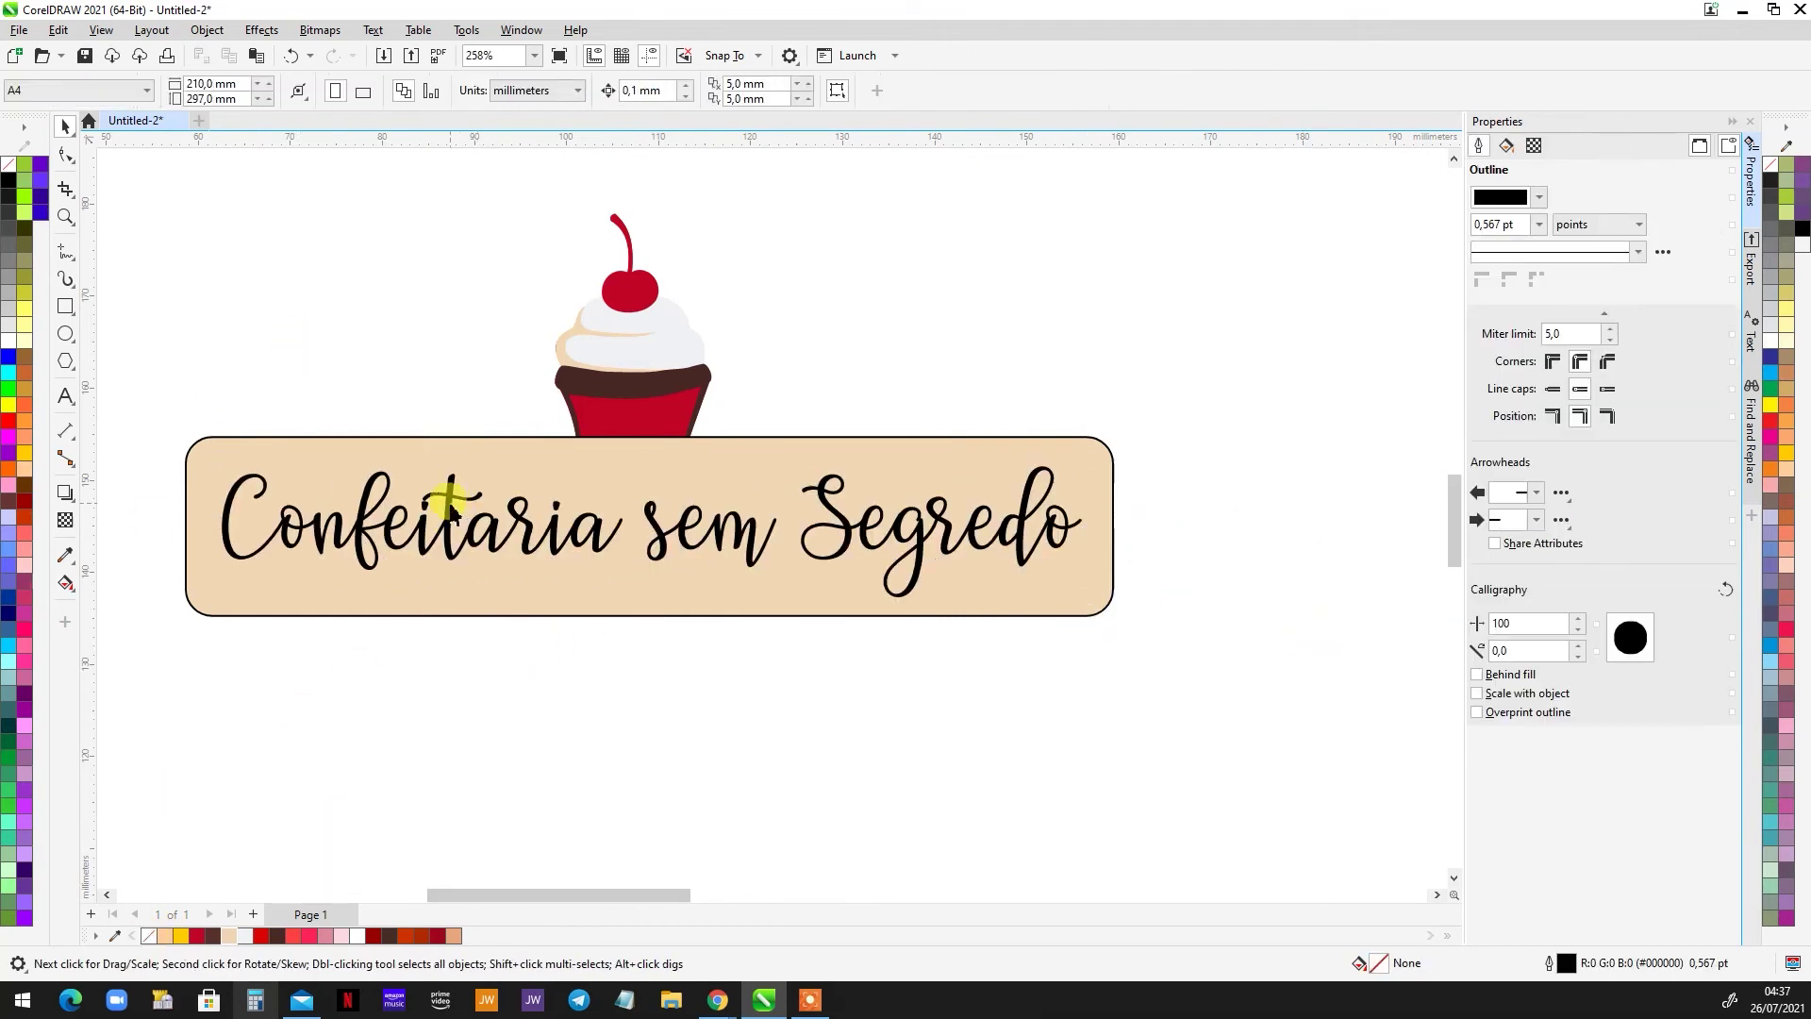
pyautogui.moveTo(450, 500); pyautogui.dragTo(445, 512)
pyautogui.click(214, 937)
pyautogui.click(336, 368)
# Step: Make a smaller inner copy of the banner with reduced height and adjusted corner rounding
pyautogui.click(185, 436)
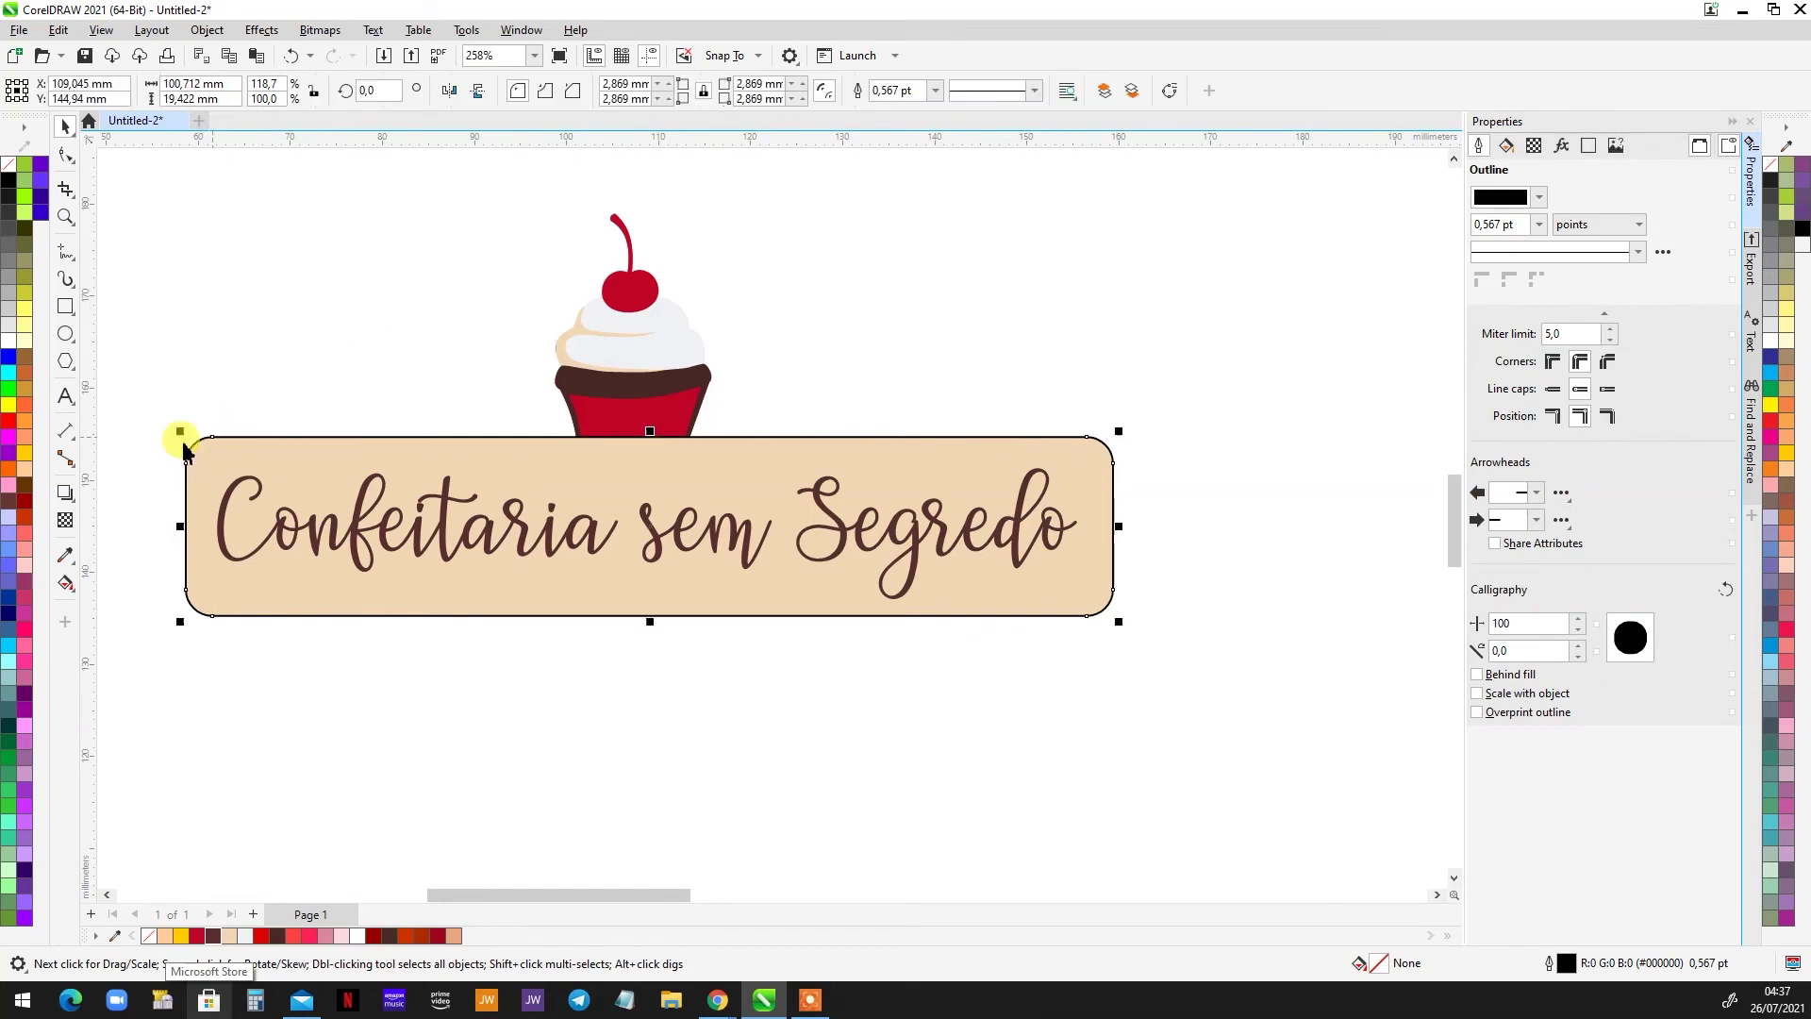
pyautogui.scroll(4, 189, 432)
pyautogui.moveTo(189, 429); pyautogui.dragTo(223, 416)
pyautogui.scroll(-2, 223, 352)
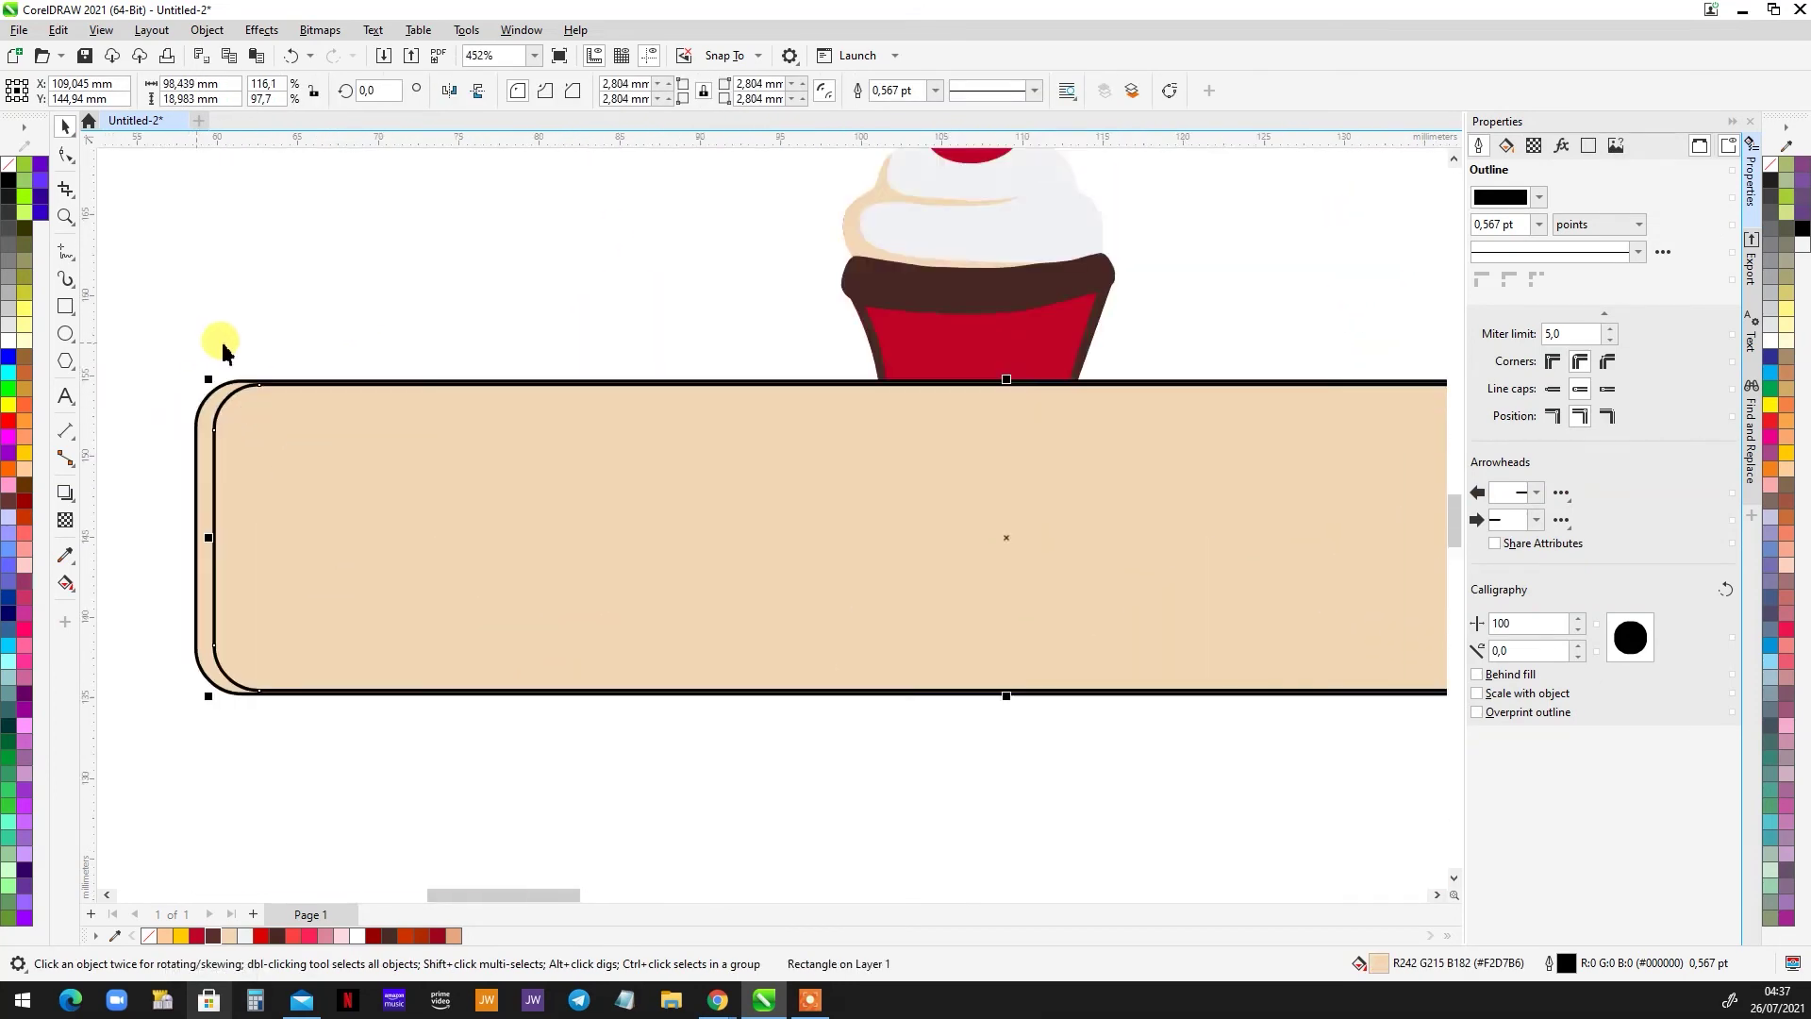
pyautogui.scroll(1, 535, 386)
pyautogui.moveTo(535, 385); pyautogui.dragTo(892, 422)
pyautogui.scroll(-2, 675, 392)
pyautogui.scroll(-2, 892, 421)
pyautogui.scroll(1, 886, 429)
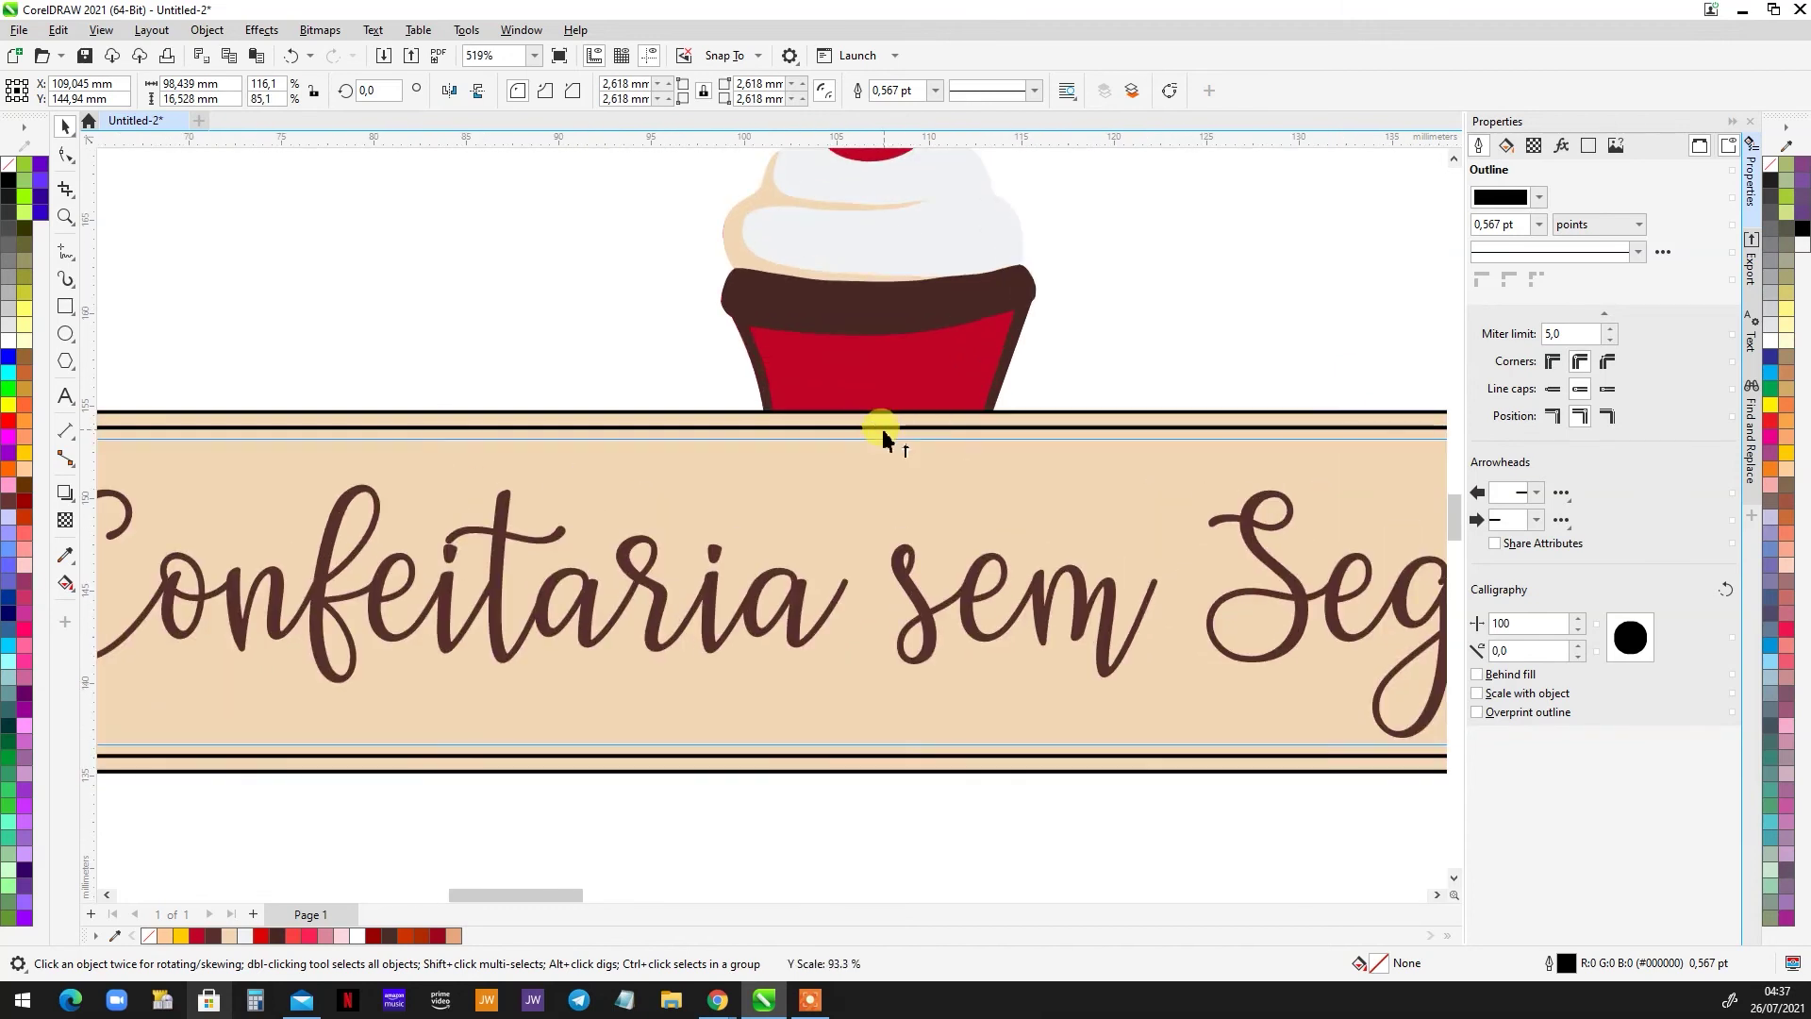
pyautogui.scroll(-1, 887, 429)
pyautogui.scroll(4, 415, 410)
pyautogui.press('F10')
pyautogui.moveTo(526, 425); pyautogui.dragTo(519, 434)
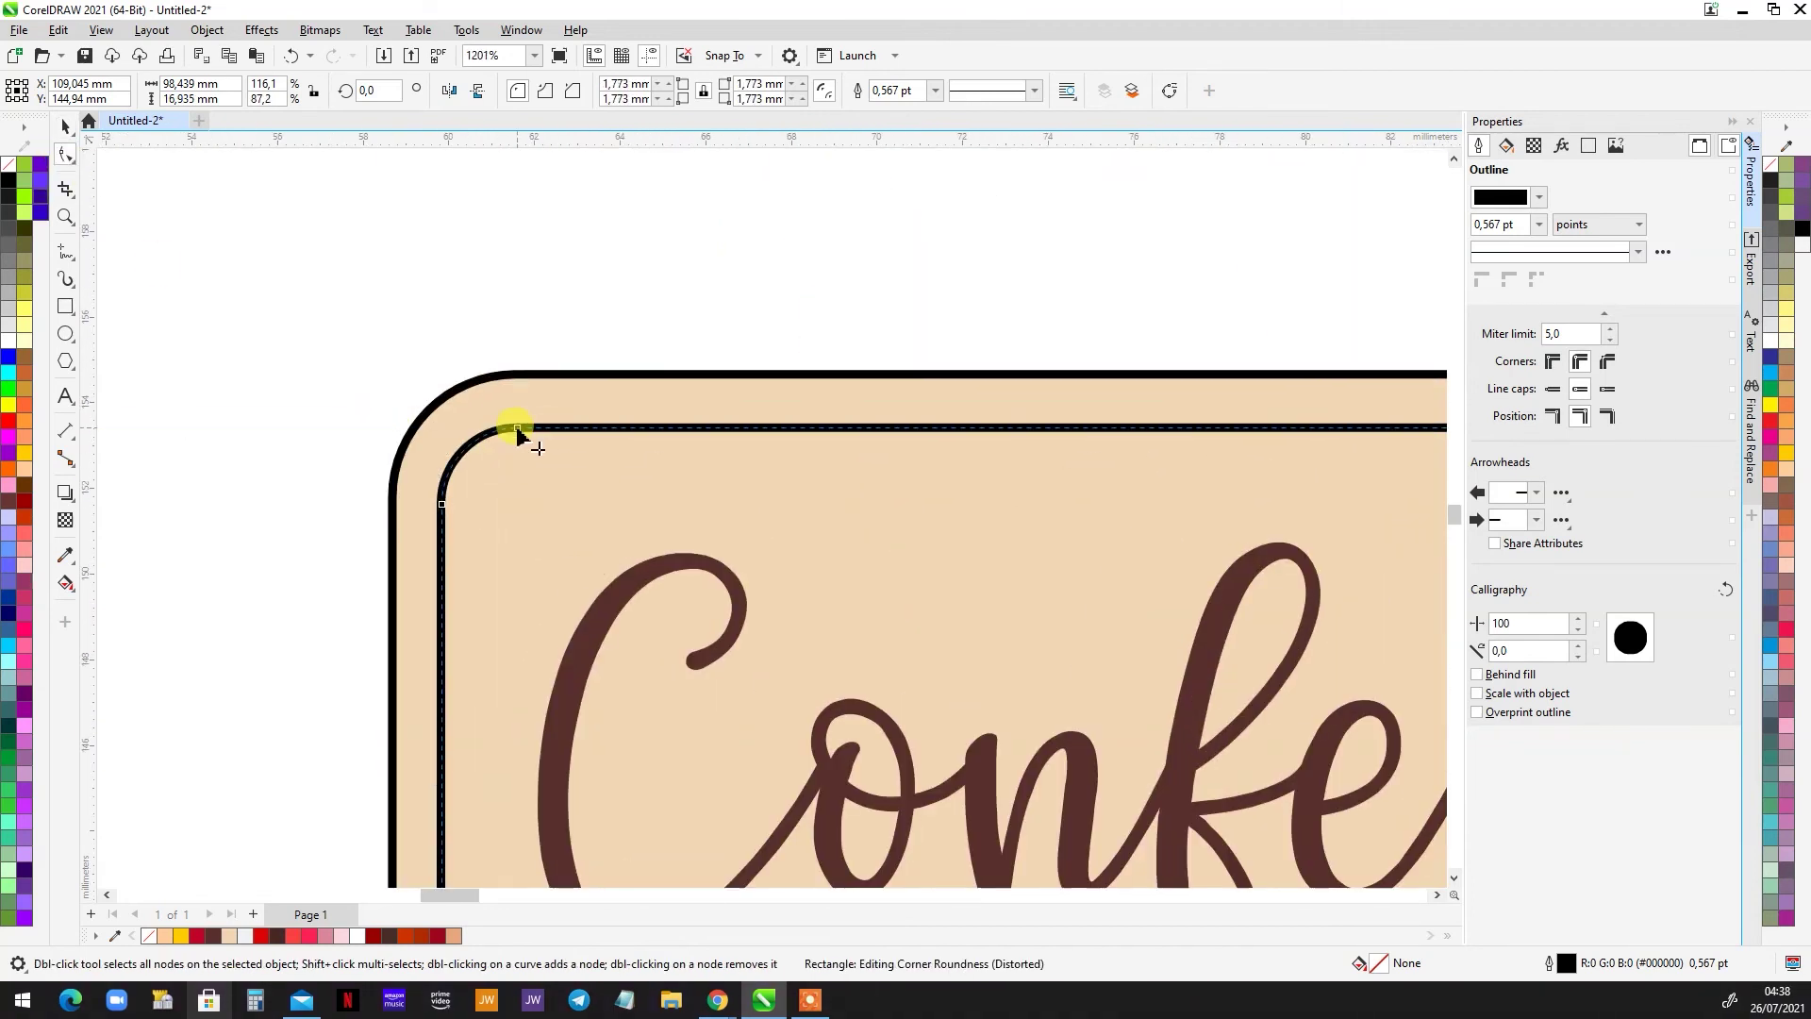
pyautogui.click(66, 125)
pyautogui.scroll(-3, 348, 355)
# Step: Give the inner rectangle a dashed peach outline and remove the outer banner's outline
pyautogui.click(1035, 90)
pyautogui.click(1026, 300)
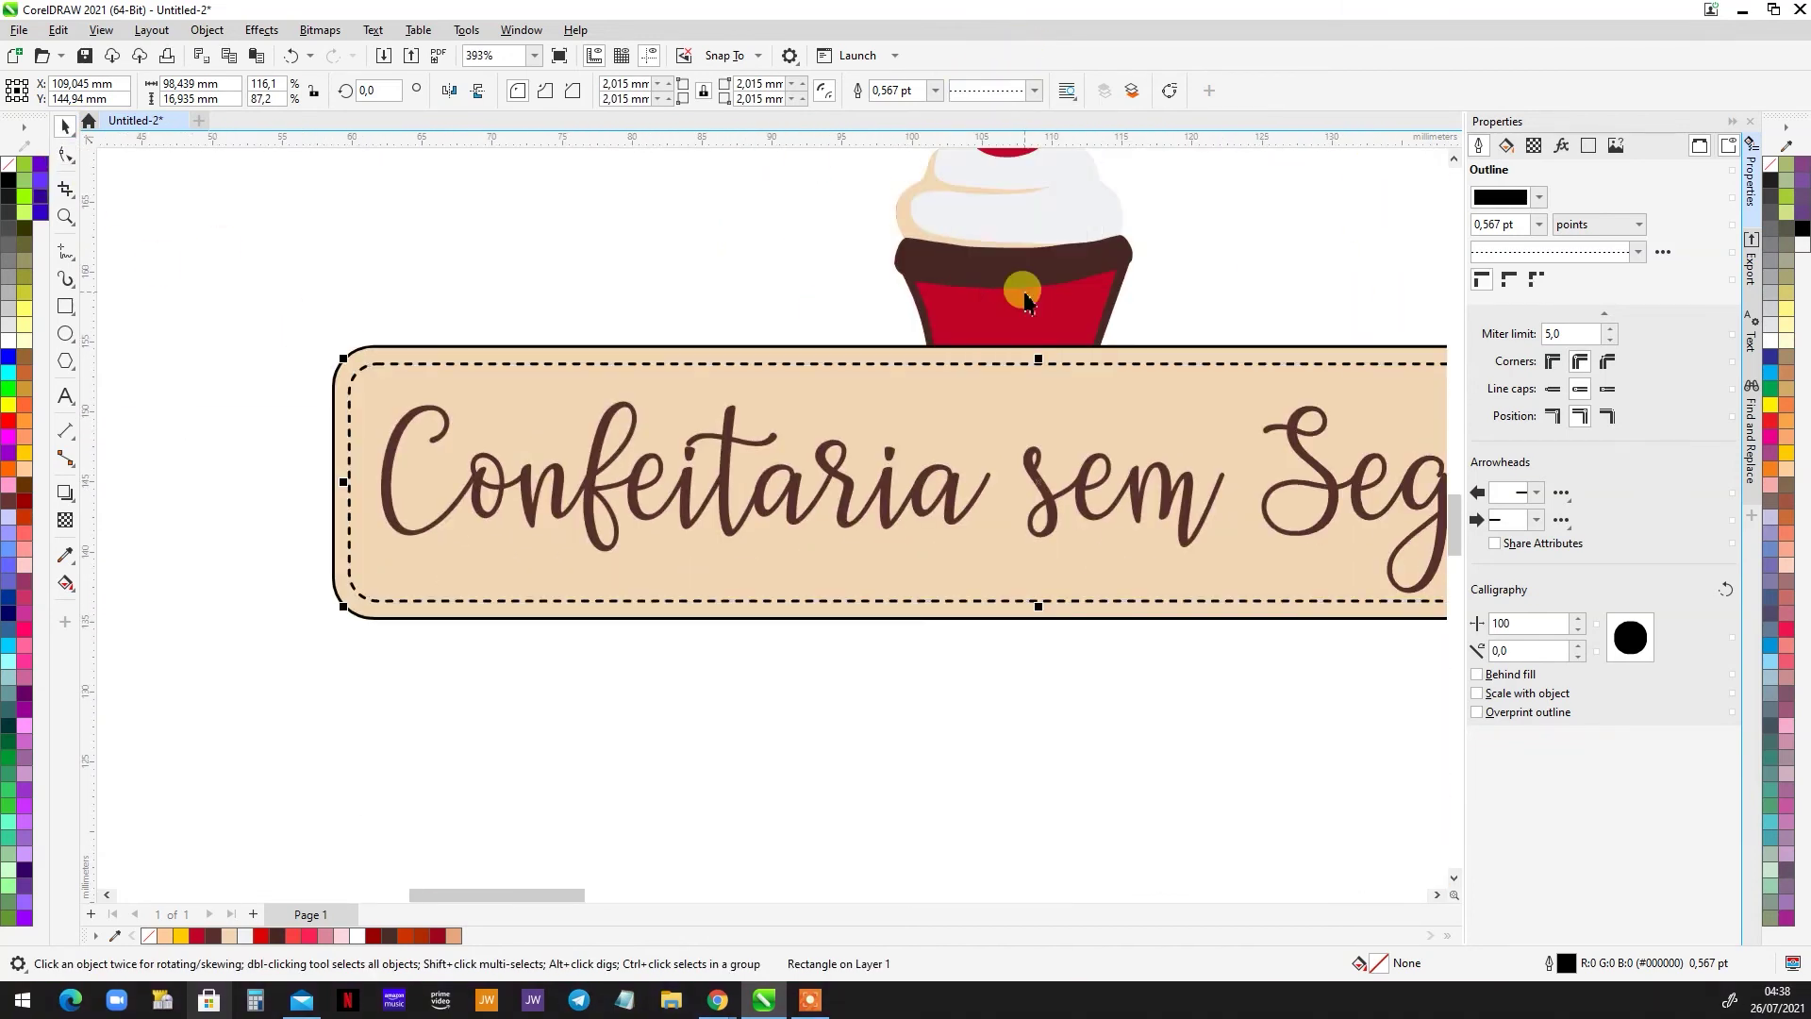
pyautogui.rightClick(453, 935)
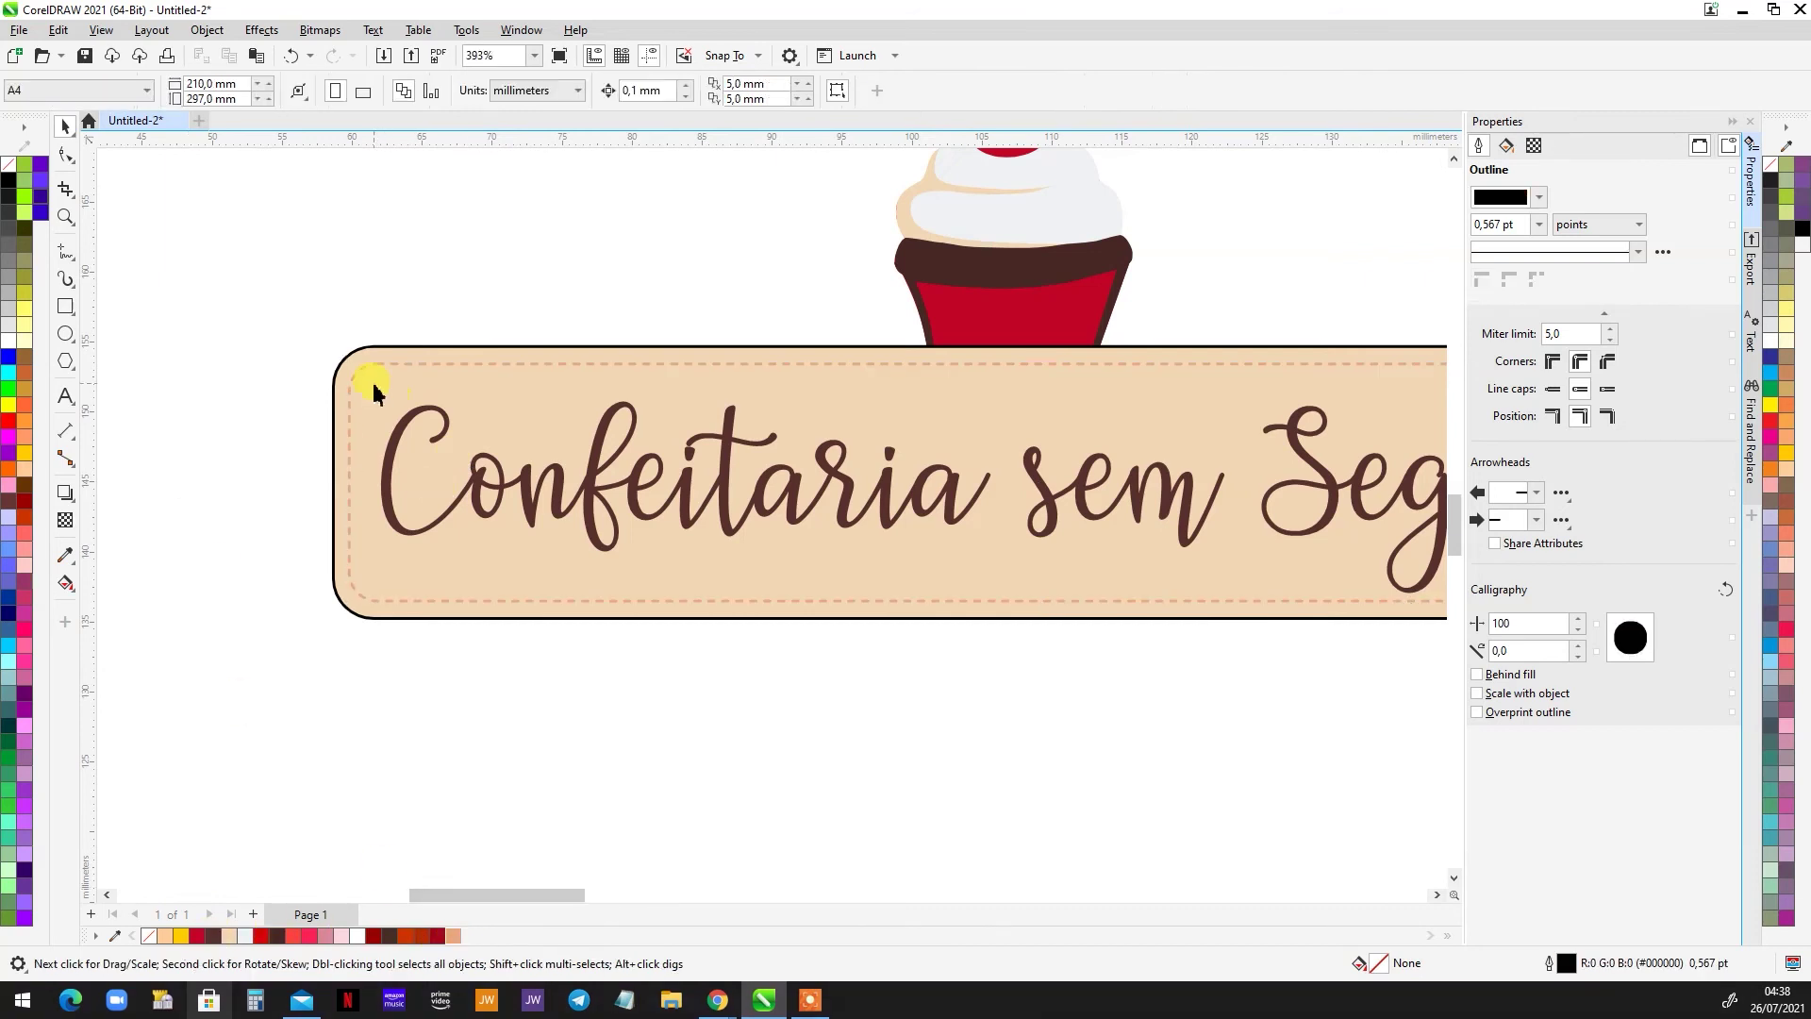
pyautogui.scroll(3, 335, 357)
pyautogui.click(340, 363)
pyautogui.rightClick(148, 934)
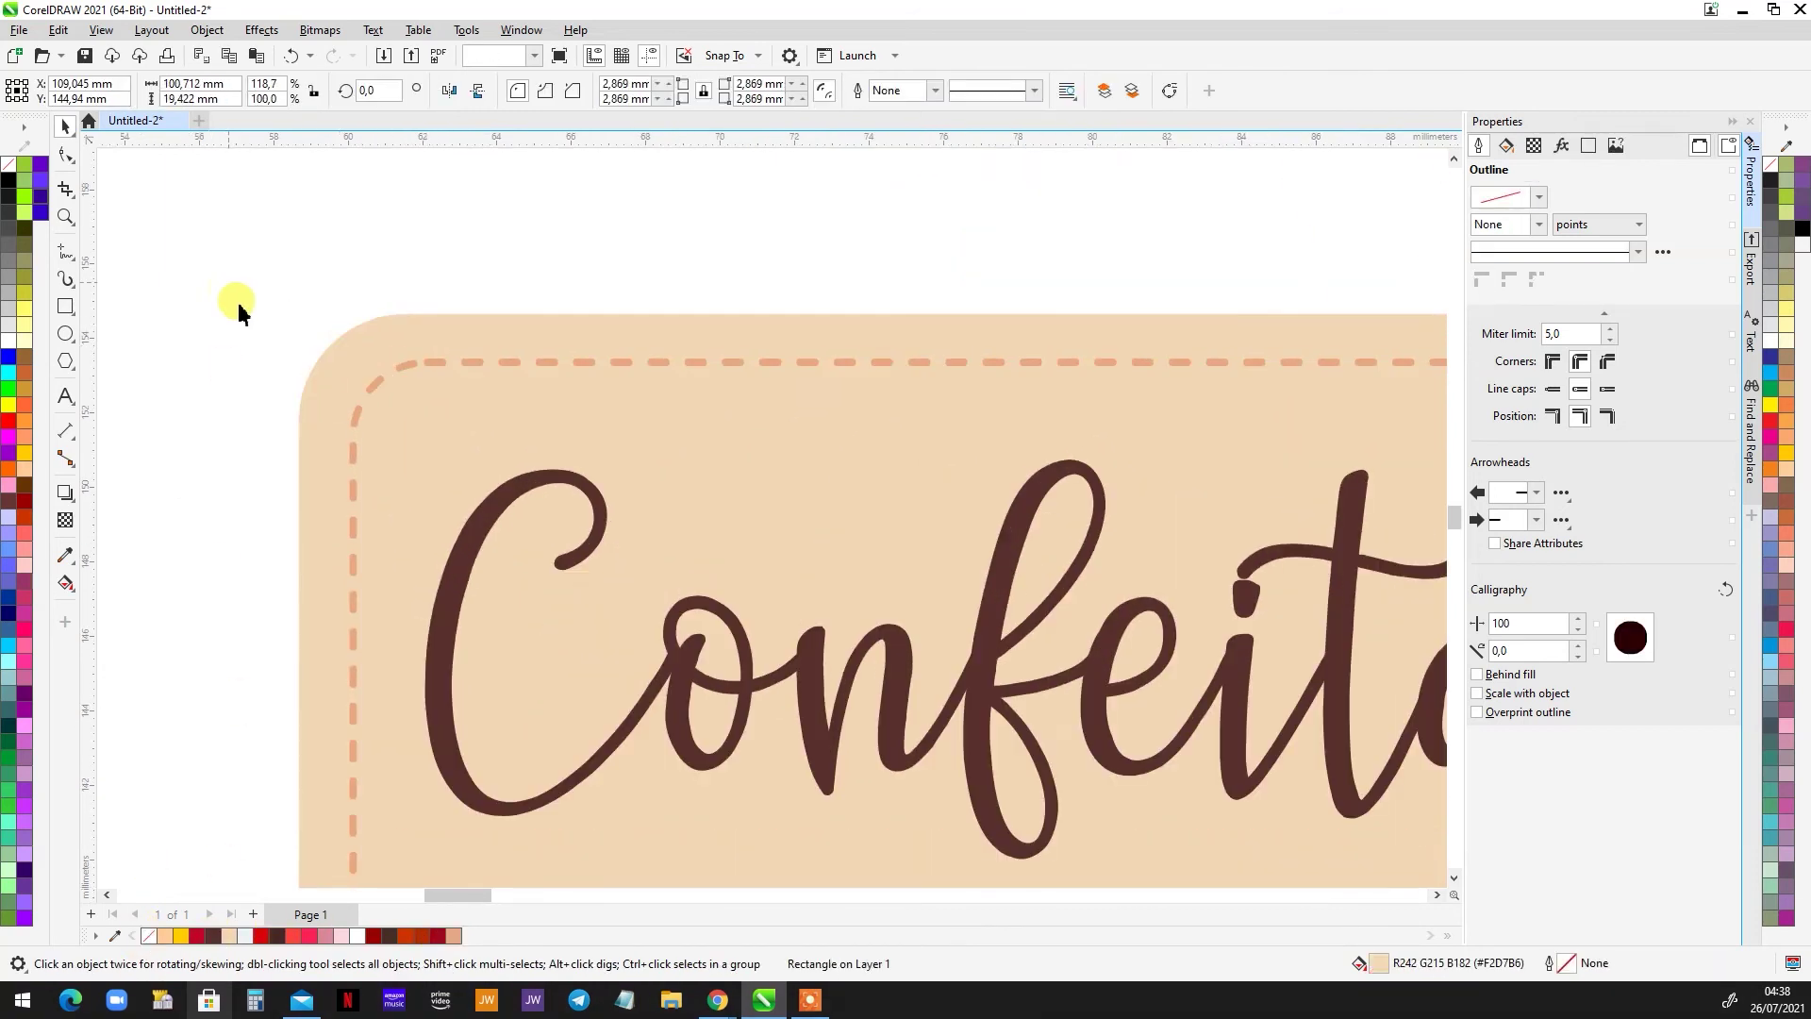
pyautogui.scroll(-3, 235, 298)
pyautogui.moveTo(660, 360); pyautogui.dragTo(657, 353)
pyautogui.scroll(-8, 658, 354)
# Step: Move the byline up just under the banner and shrink it
pyautogui.click(619, 497)
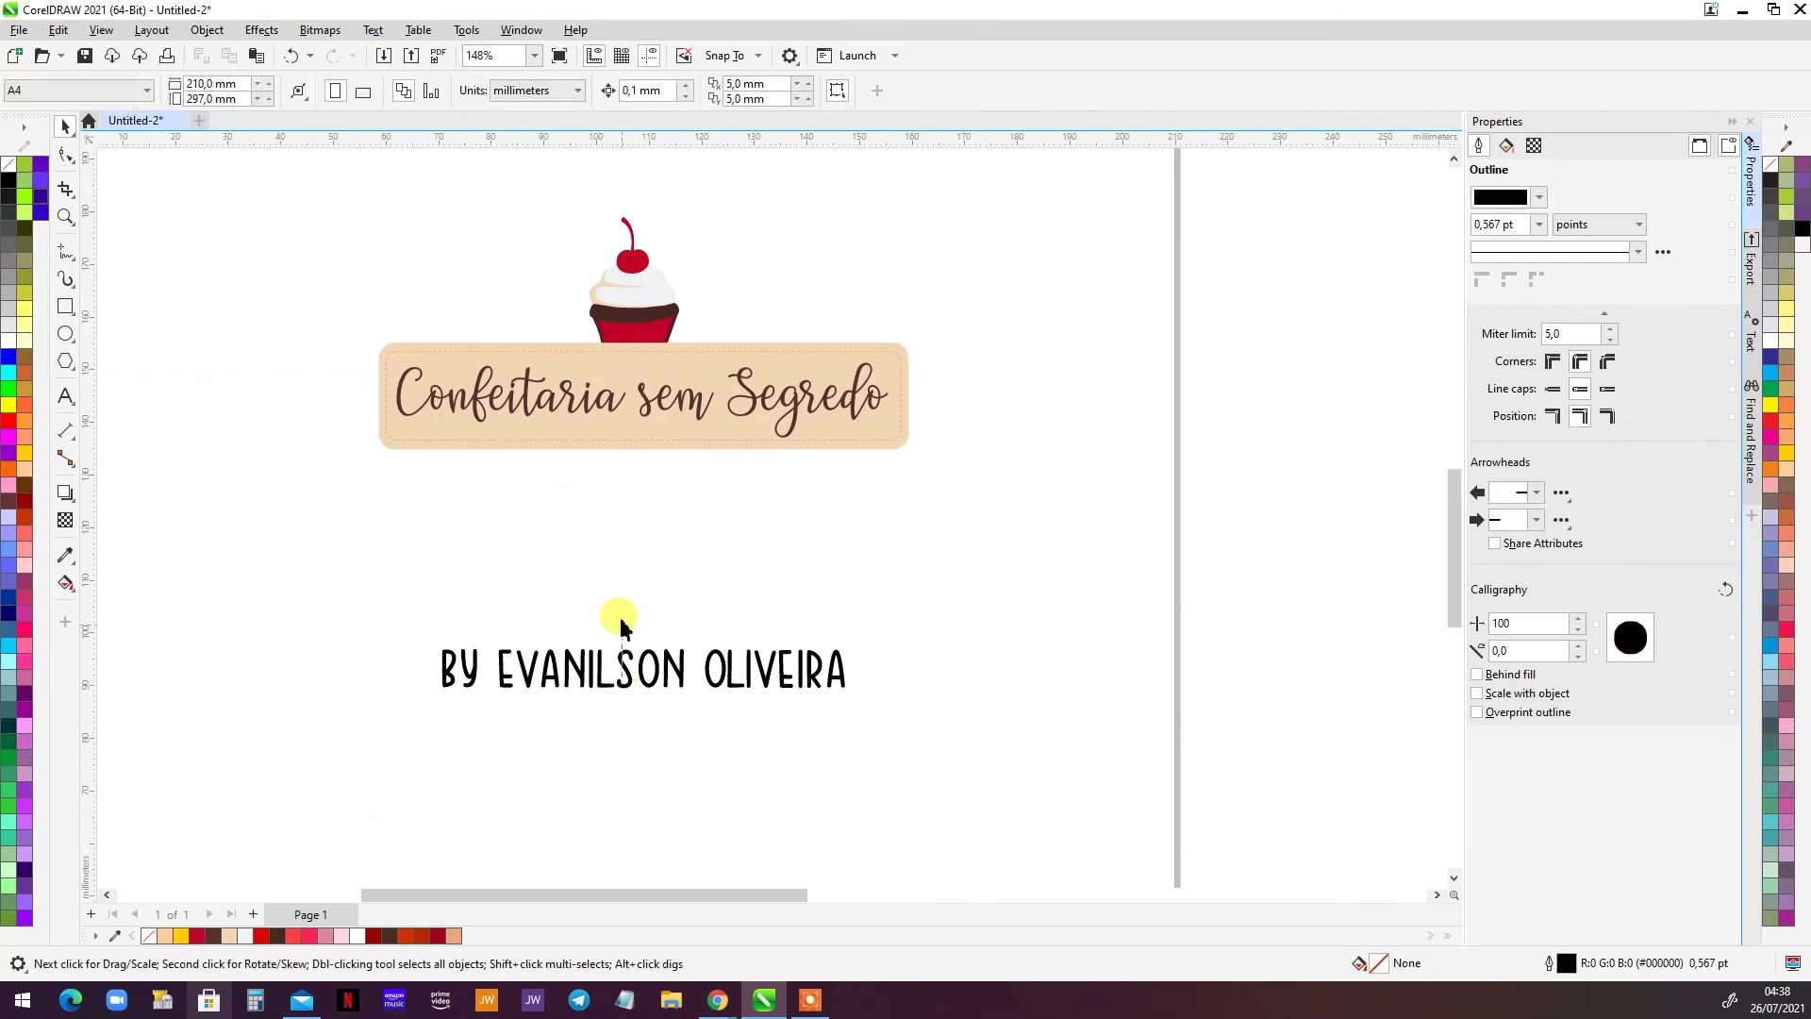
pyautogui.moveTo(618, 659); pyautogui.dragTo(607, 513)
pyautogui.scroll(1, 875, 542)
pyautogui.moveTo(859, 515); pyautogui.dragTo(802, 516)
pyautogui.scroll(2, 598, 525)
pyautogui.press('F7')
pyautogui.scroll(-2, 536, 745)
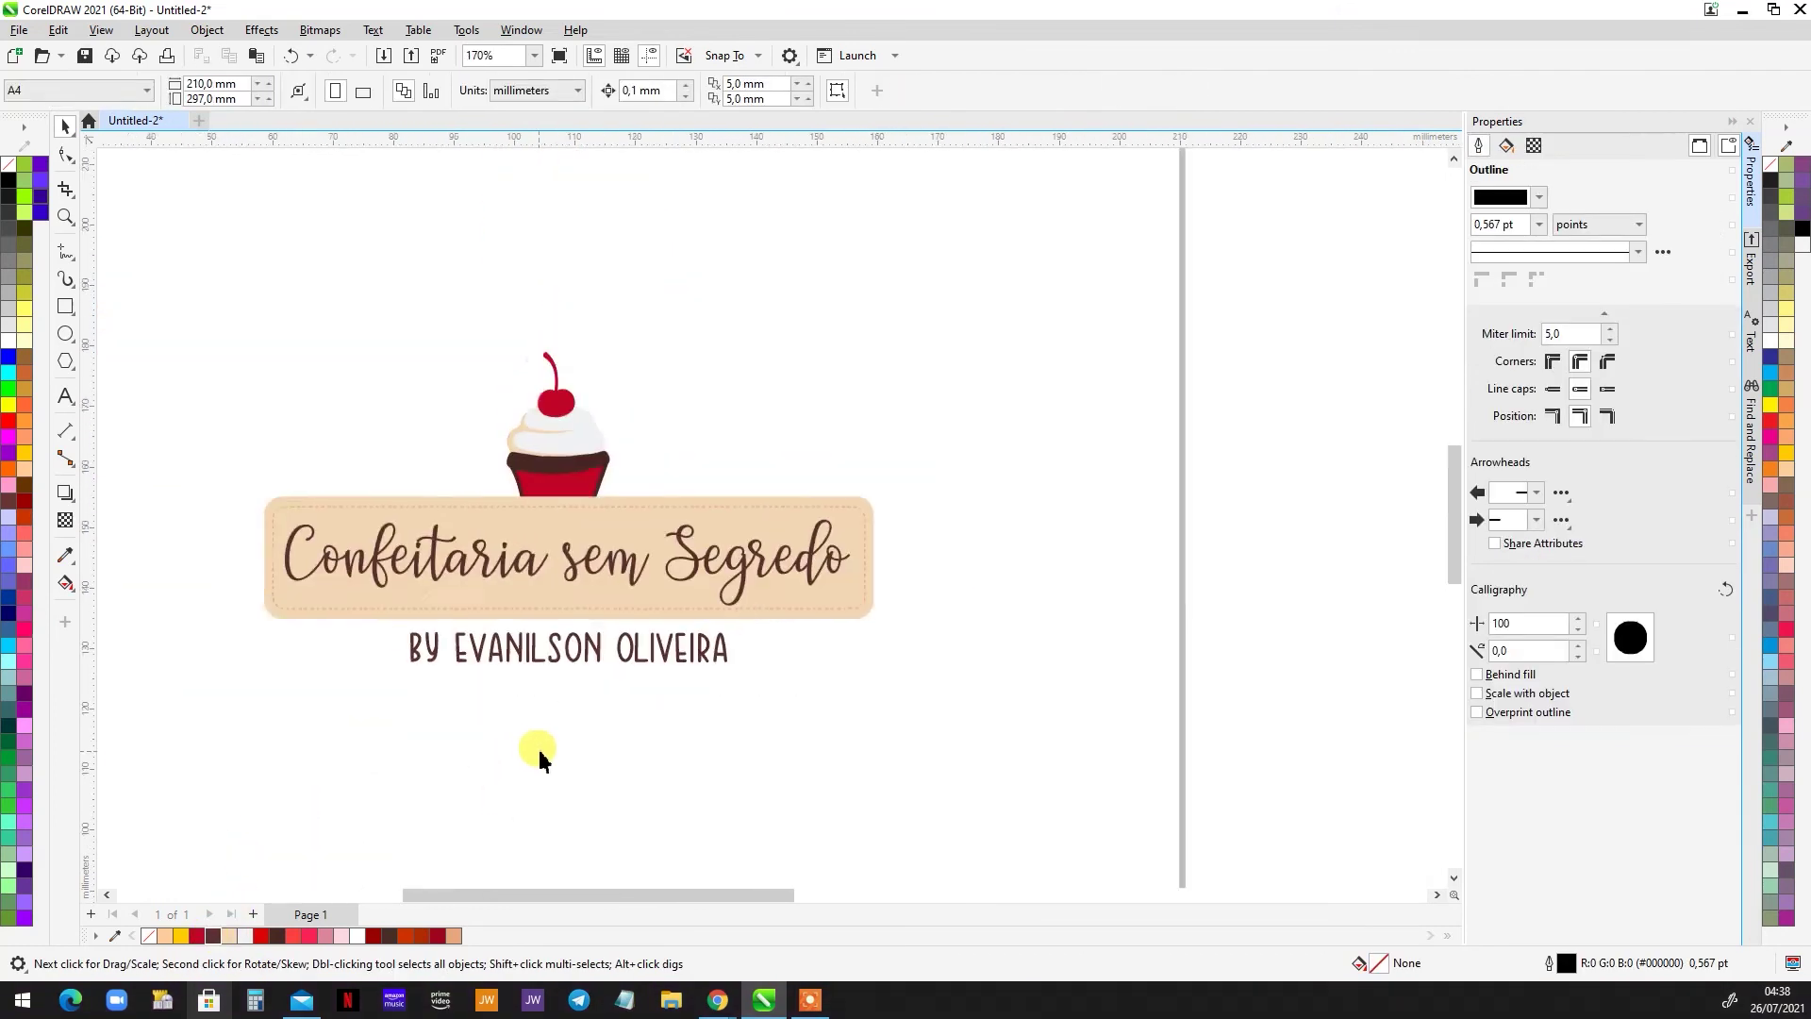
pyautogui.scroll(1, 339, 326)
# Step: Draw an outline-free circle behind the cupcake, sent to back, and fill it dark brown
pyautogui.moveTo(388, 259)
pyautogui.mouseDown()
pyautogui.moveTo(740, 635)
pyautogui.moveTo(774, 645)
pyautogui.mouseUp()
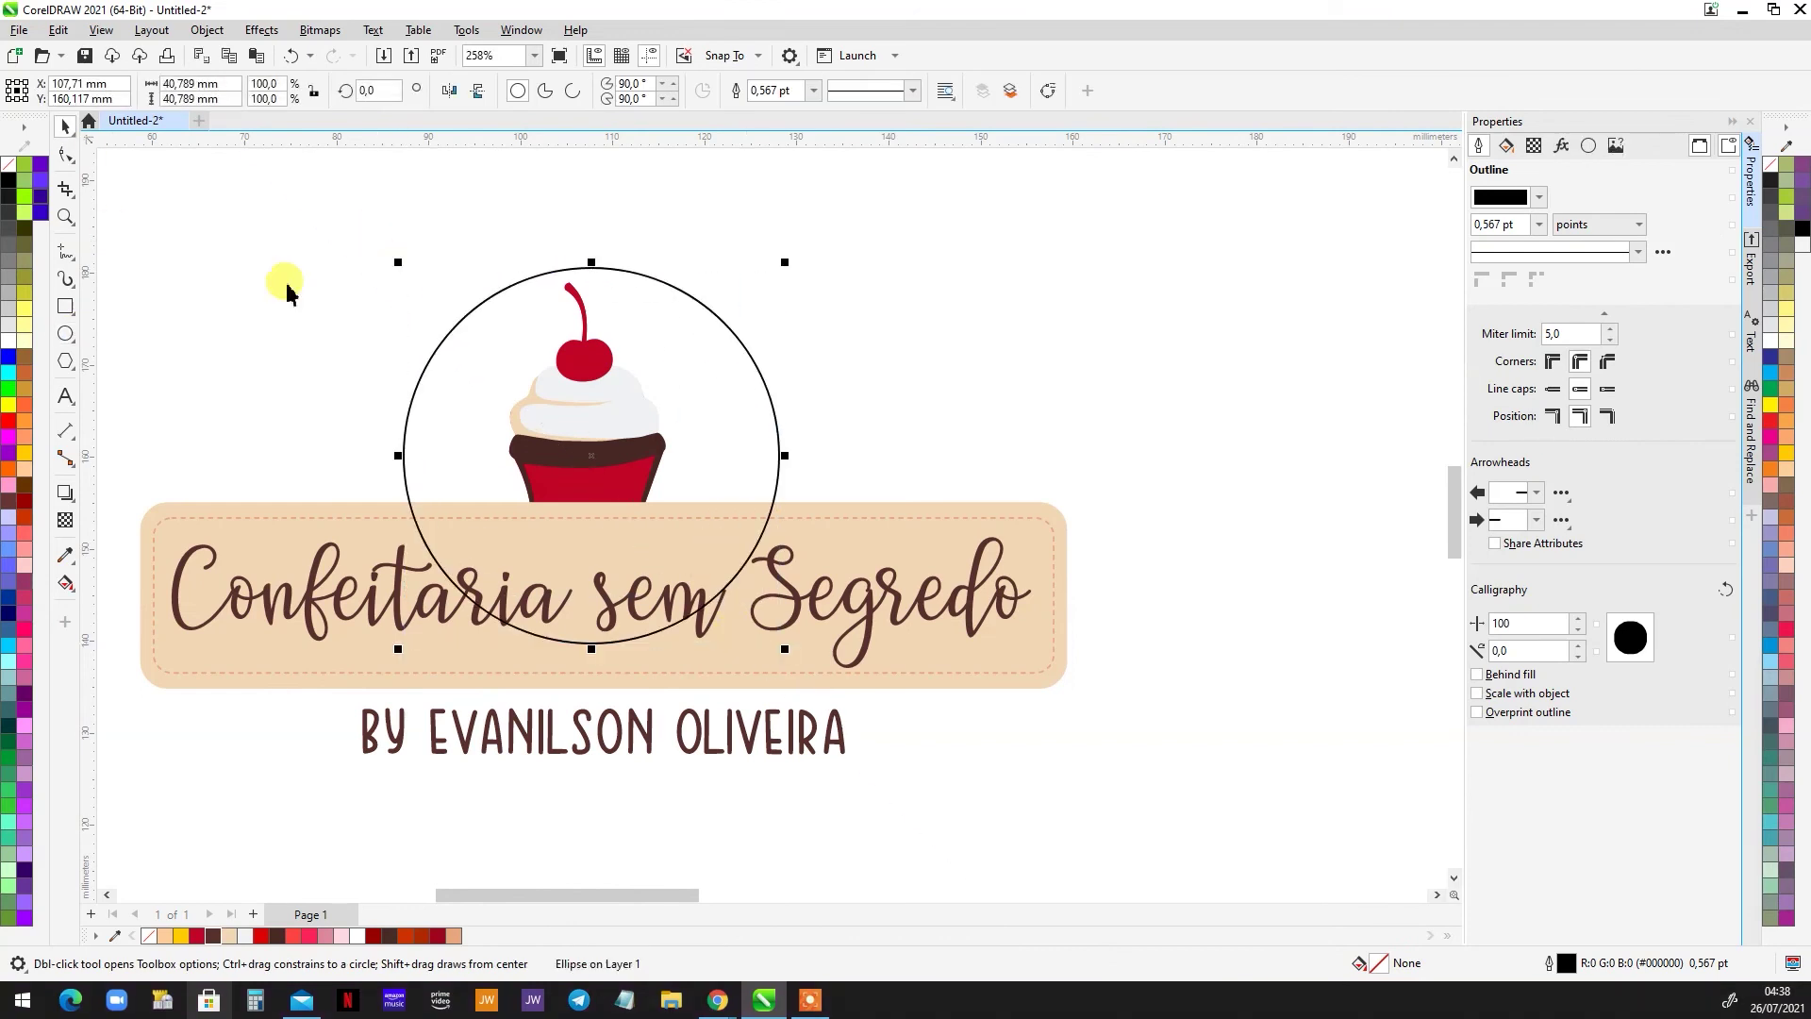
pyautogui.press('space')
pyautogui.click(197, 935)
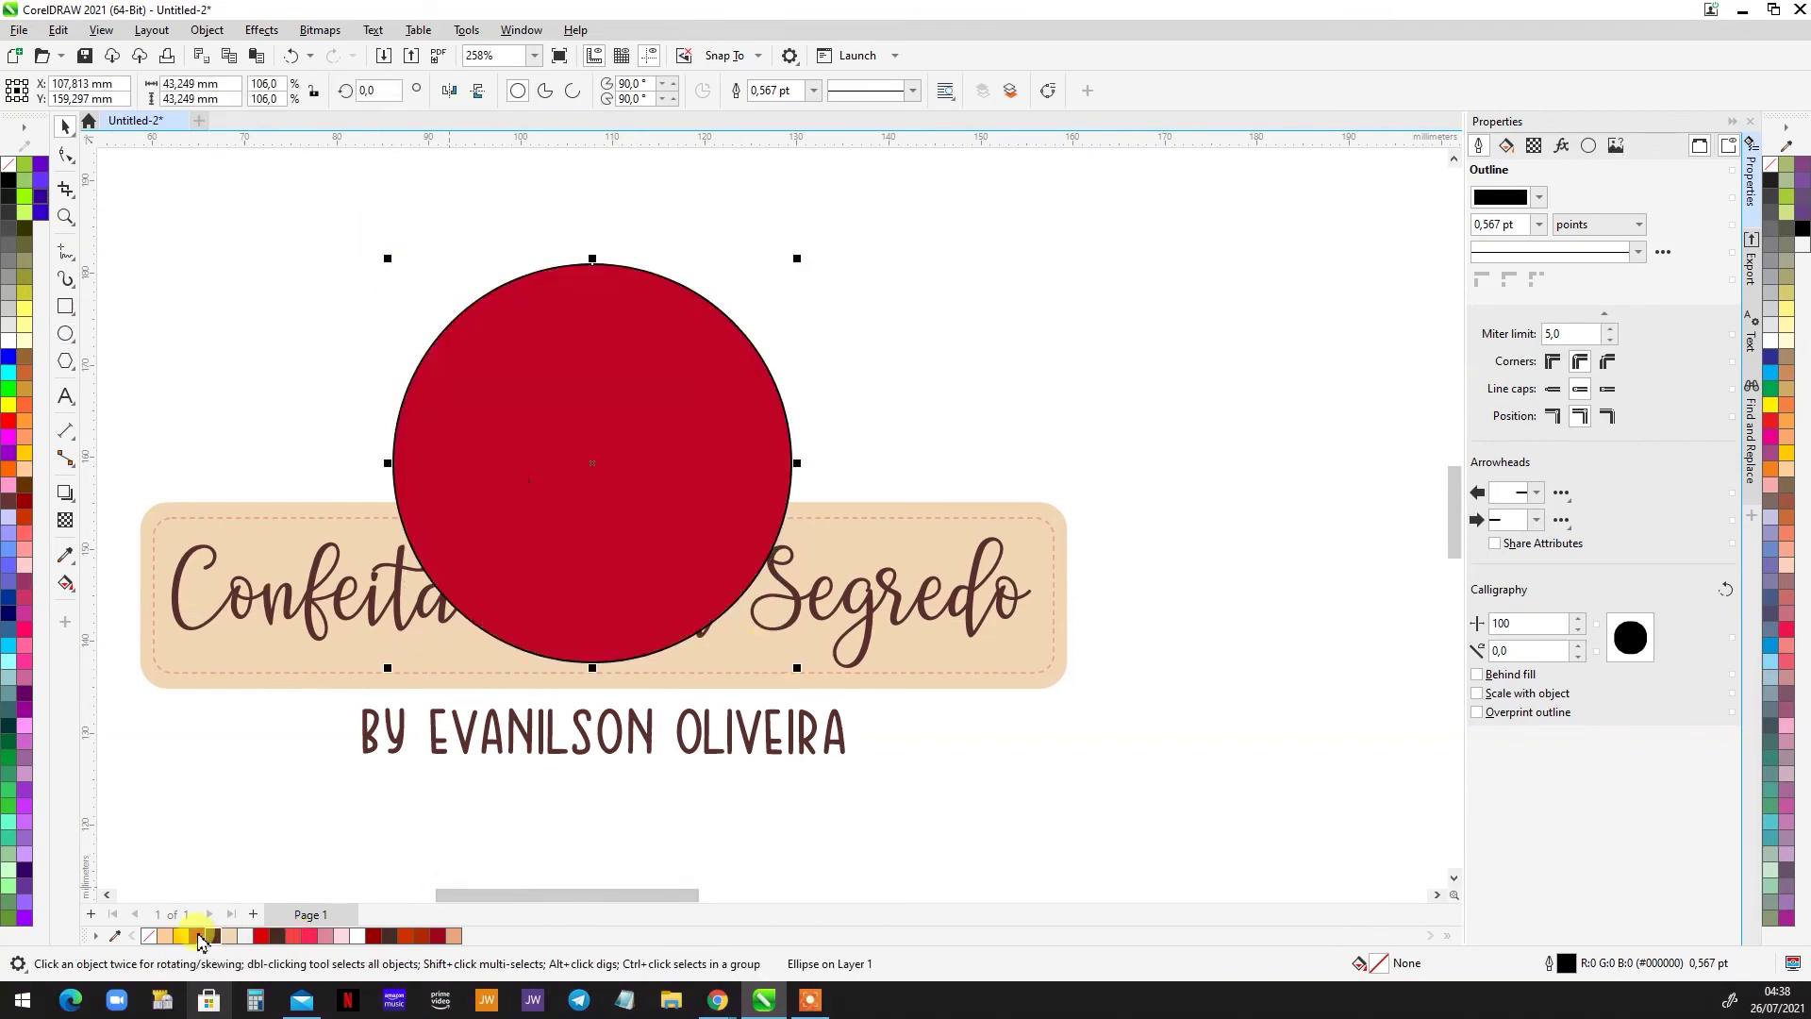
pyautogui.hotkey('shift', 'pagedown')
pyautogui.rightClick(148, 936)
pyautogui.click(231, 498)
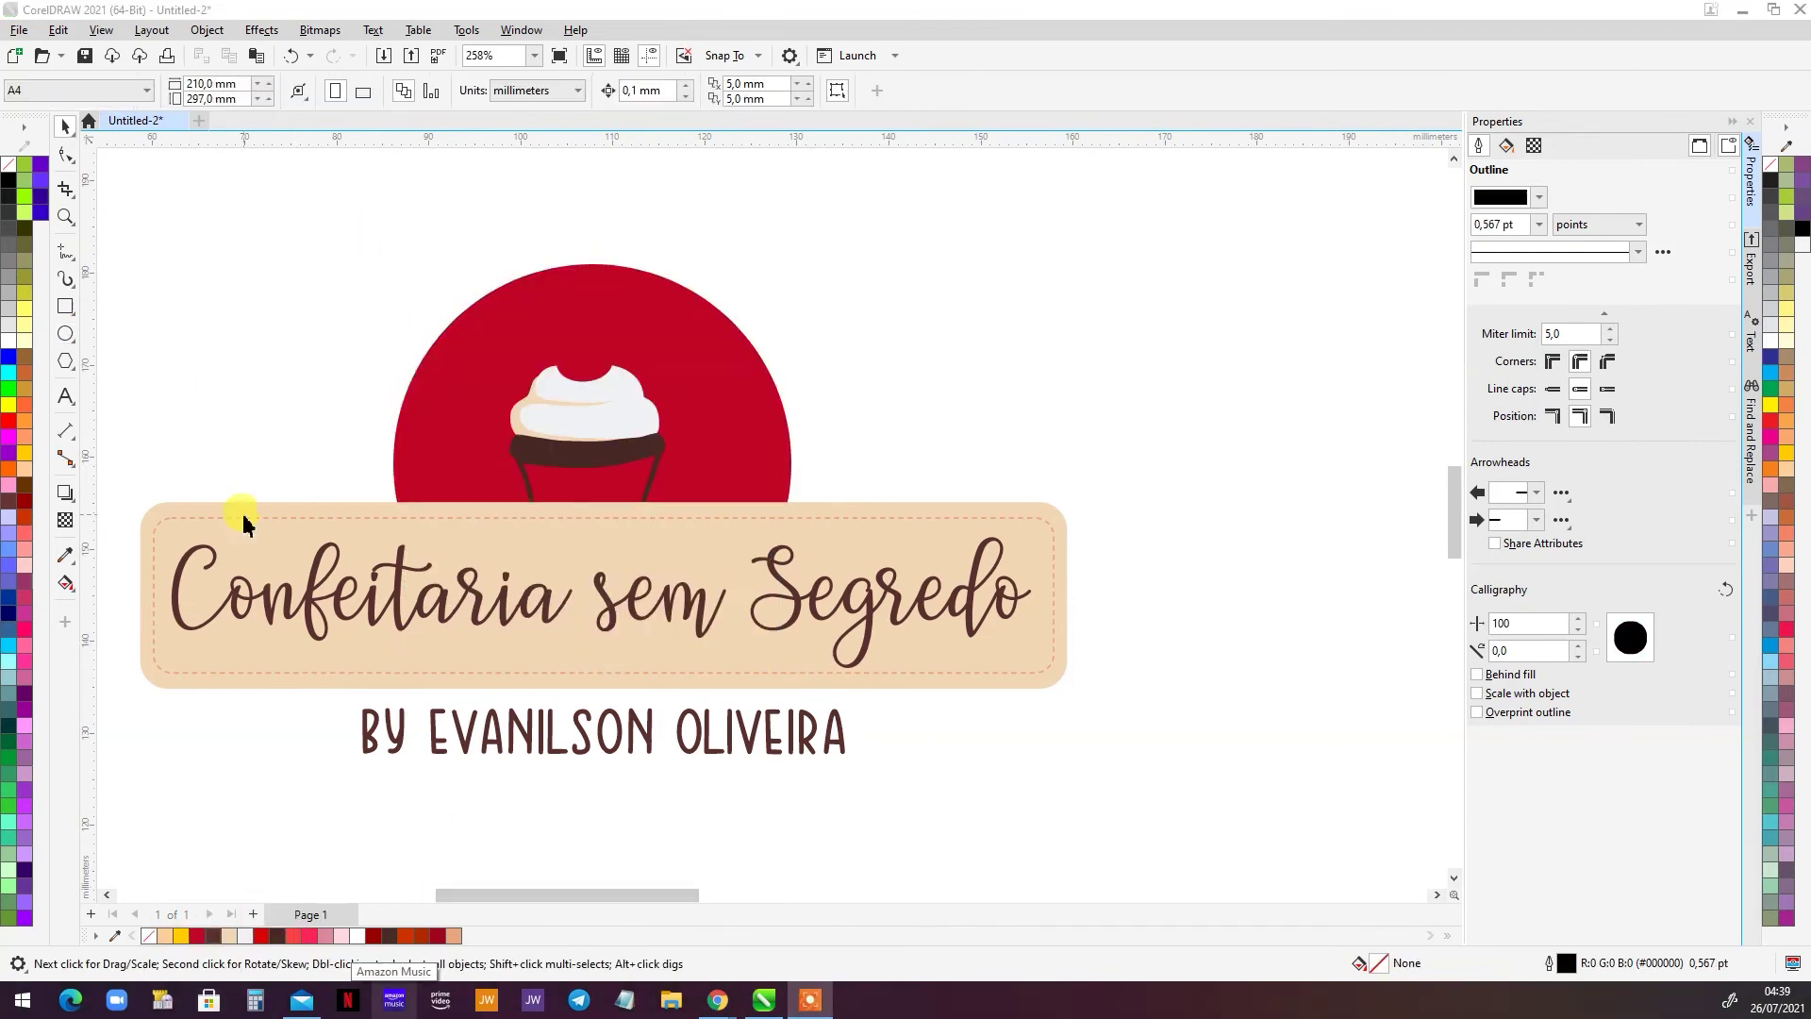
pyautogui.click(459, 361)
pyautogui.click(374, 935)
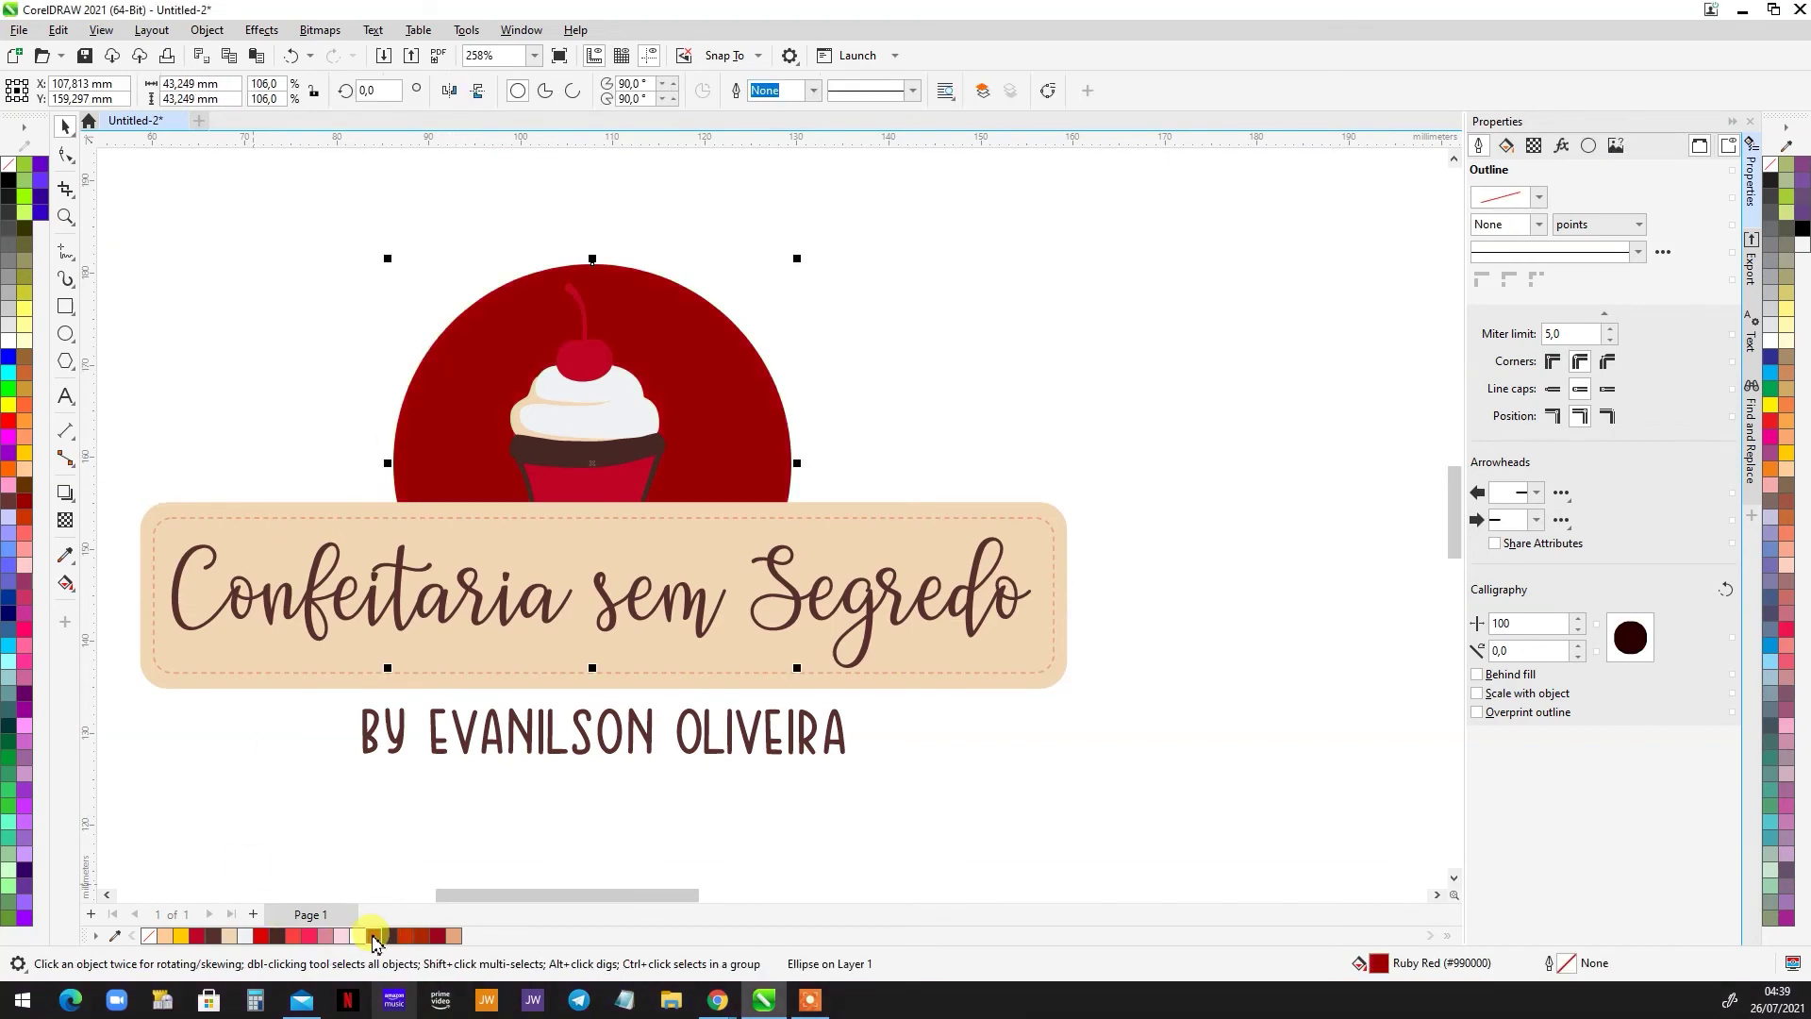
pyautogui.click(214, 935)
# Step: Recolour the cupcake cup peach and nudge a node on its outline
pyautogui.click(602, 490)
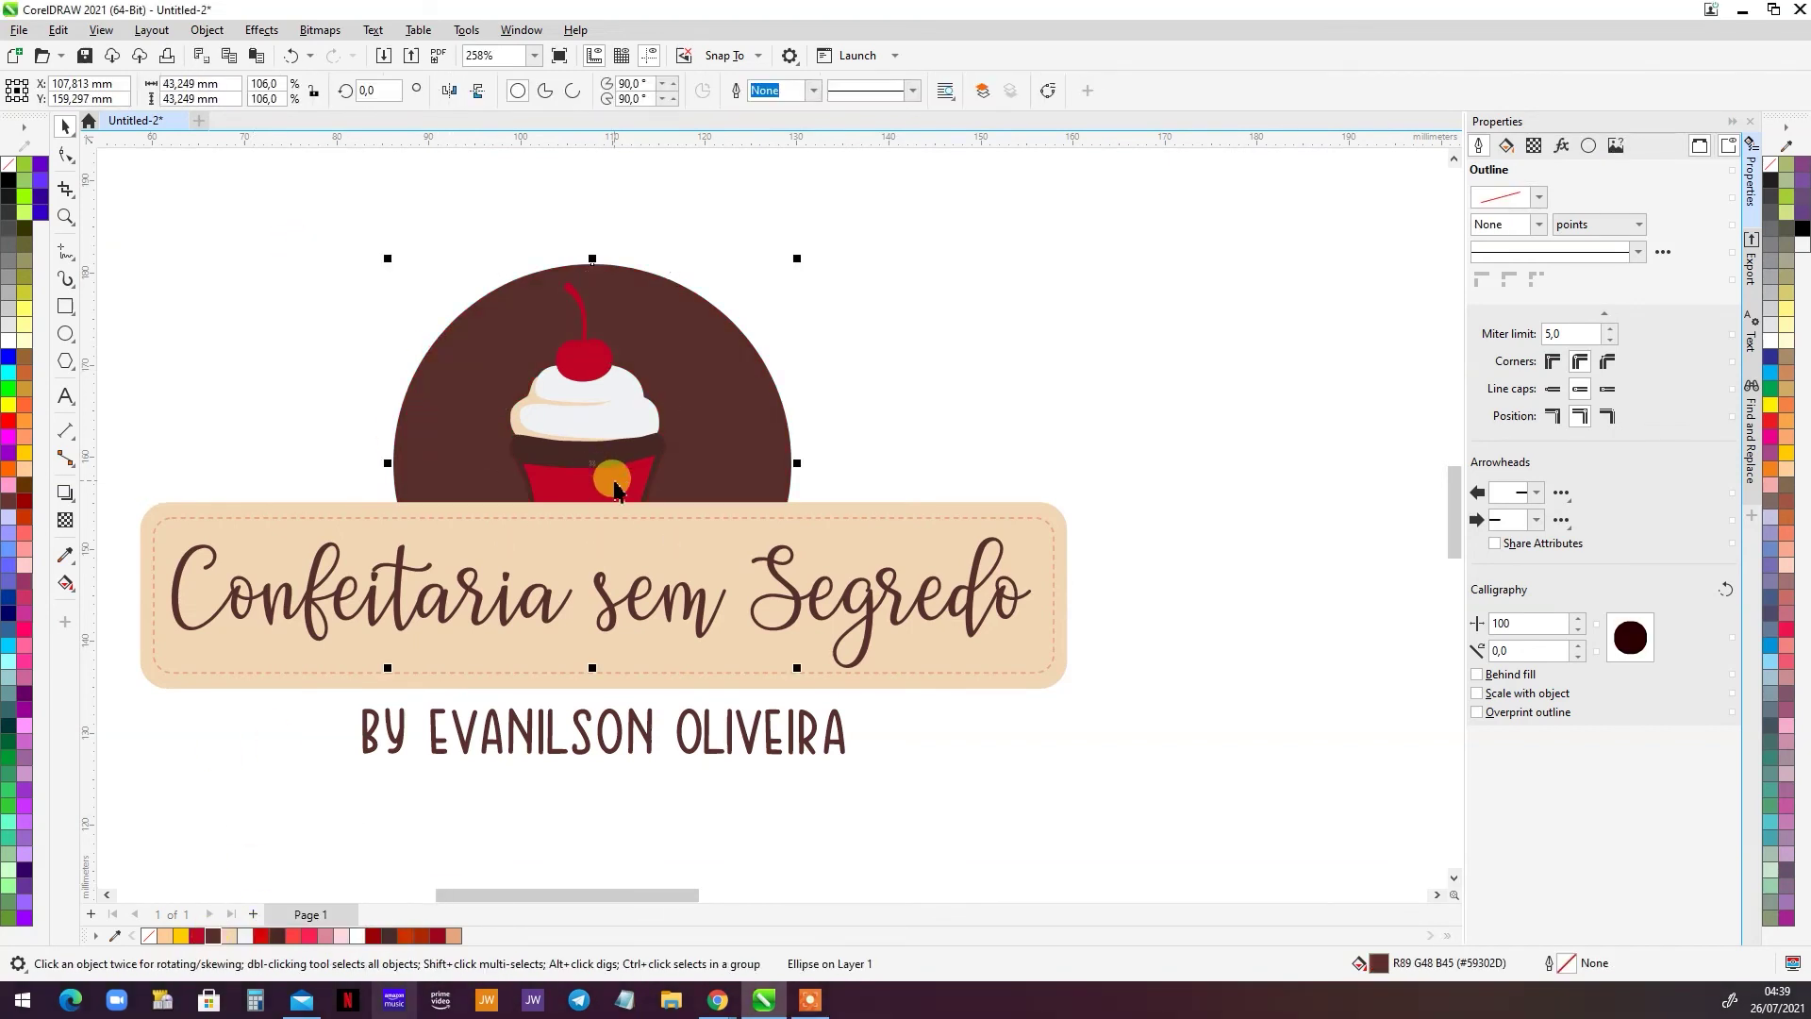
pyautogui.click(405, 935)
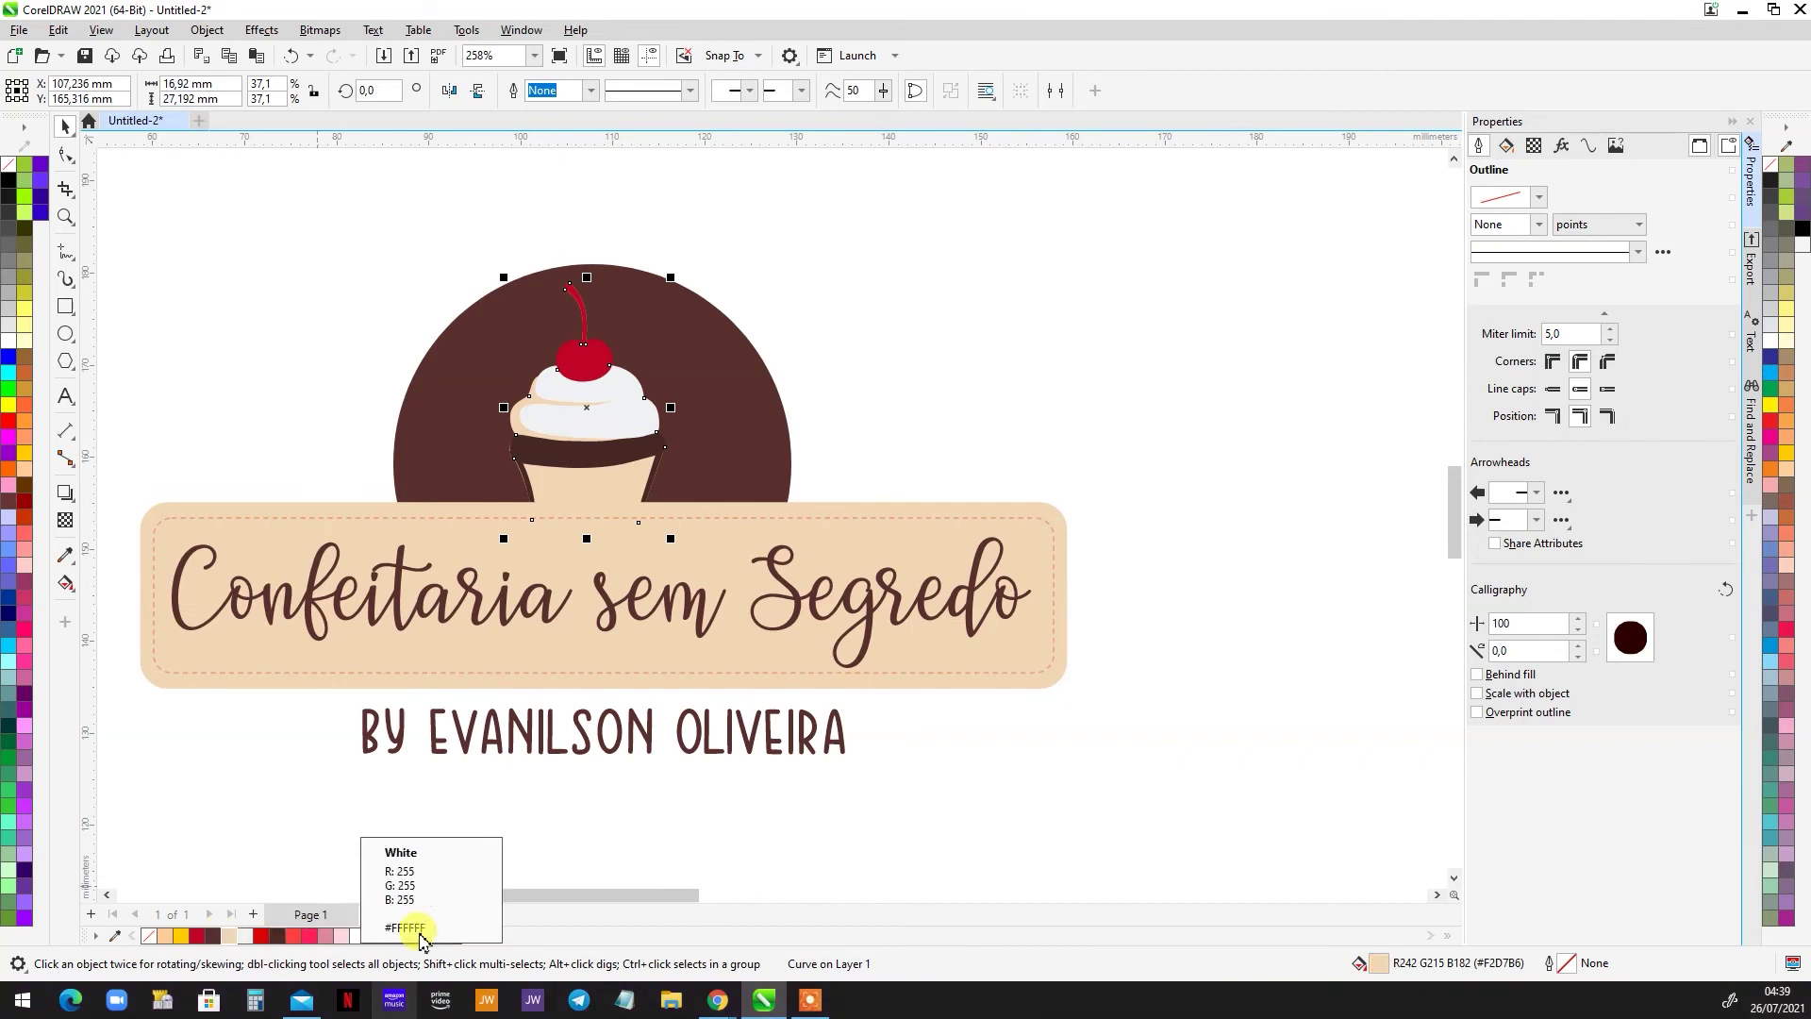
pyautogui.click(277, 935)
pyautogui.scroll(-5, 542, 438)
pyautogui.scroll(8, 542, 438)
pyautogui.click(454, 934)
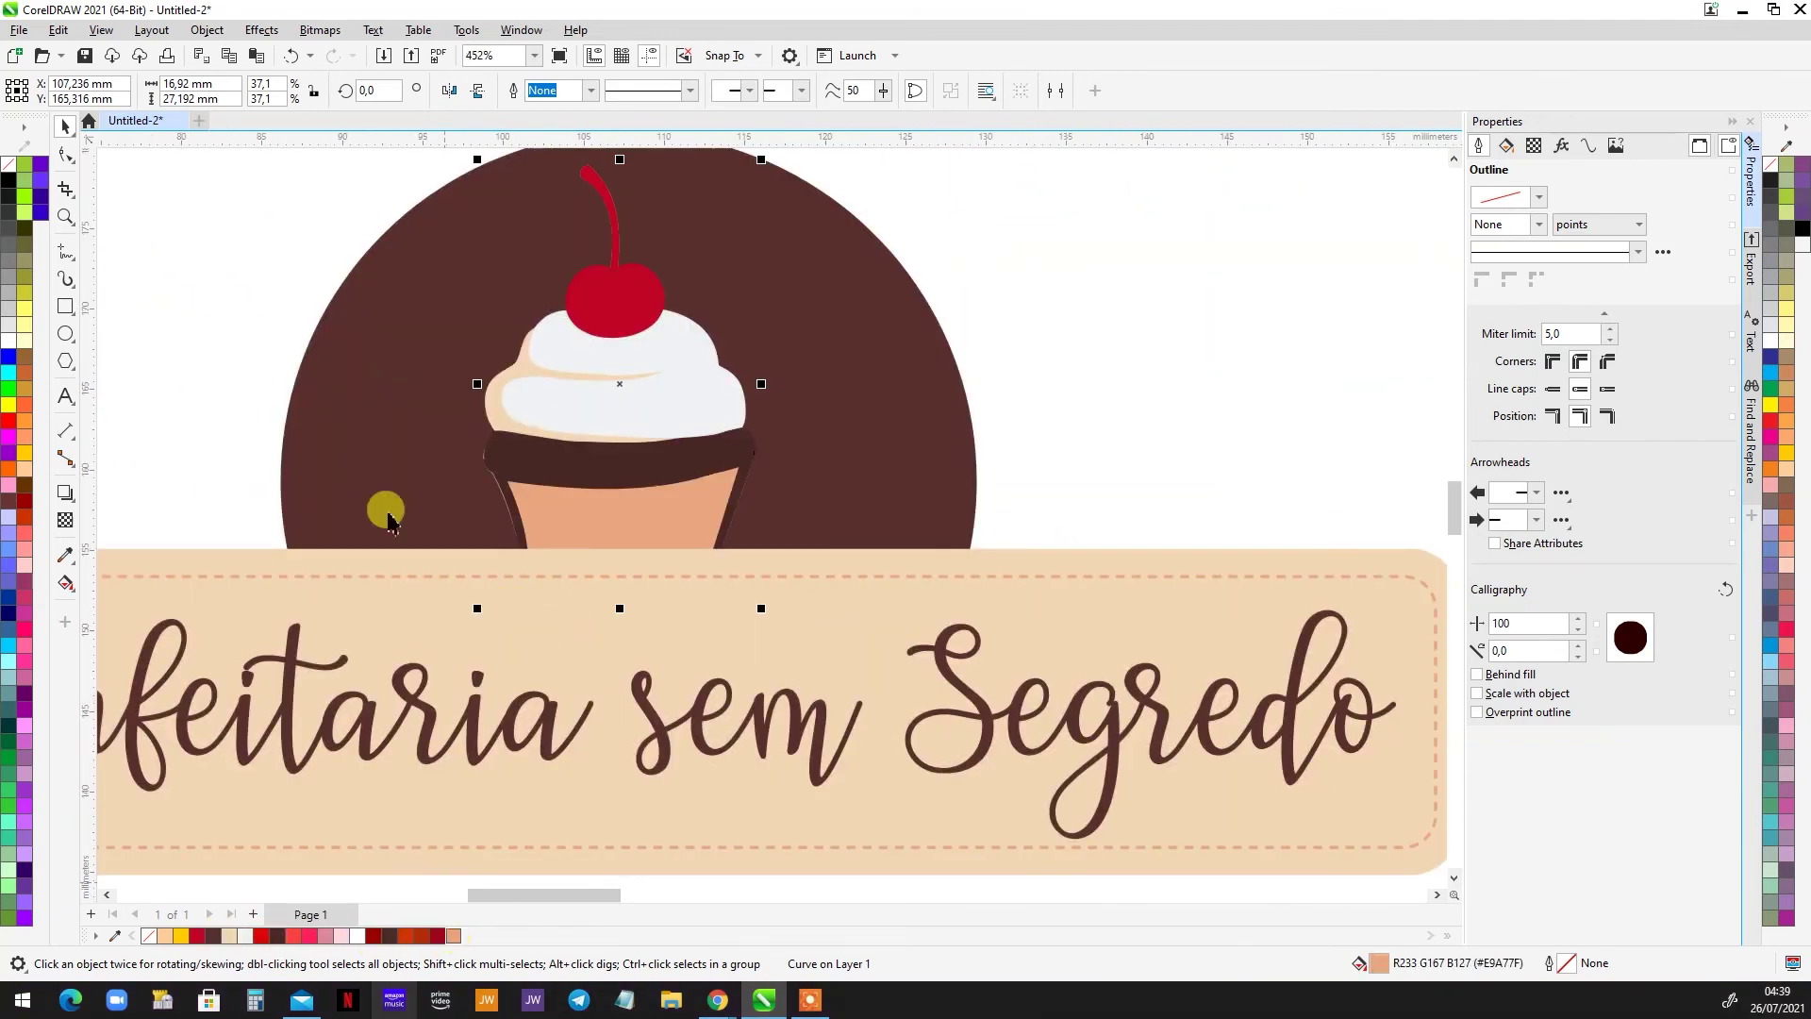
pyautogui.scroll(3, 469, 376)
pyautogui.press('F10')
pyautogui.moveTo(498, 516); pyautogui.dragTo(509, 519)
pyautogui.scroll(-2, 925, 473)
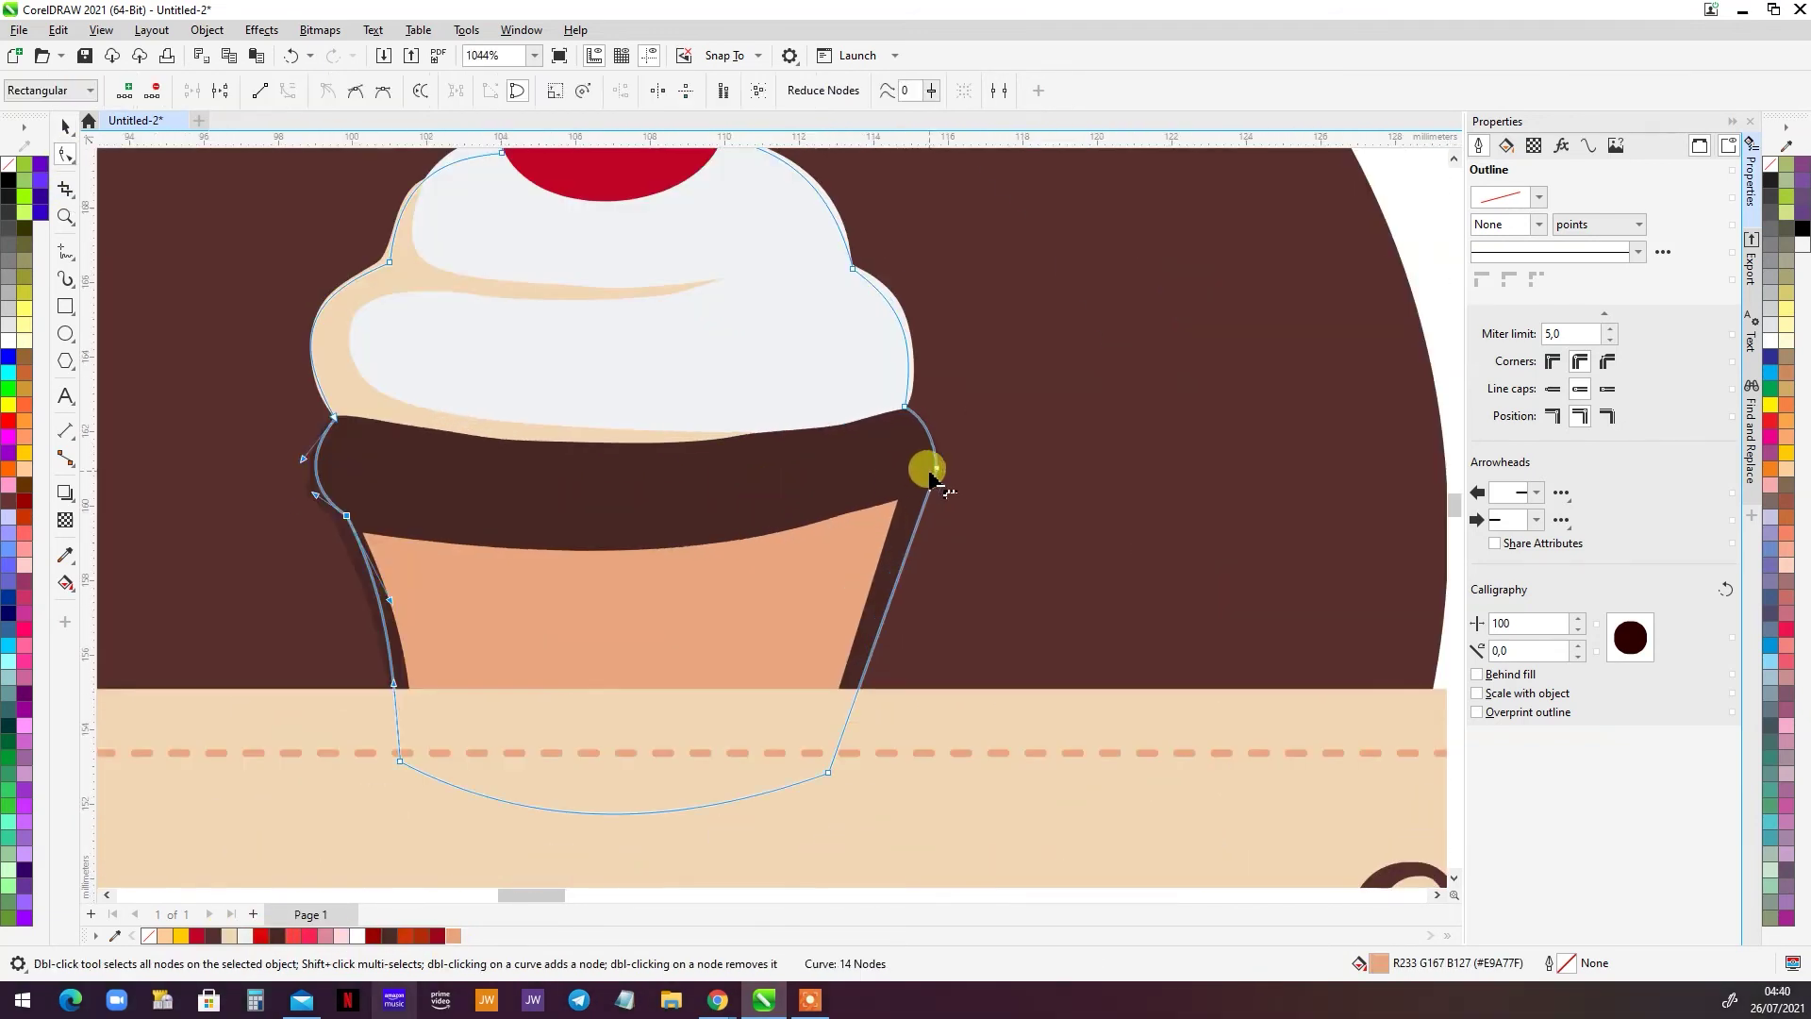
pyautogui.click(65, 126)
# Step: Change the backdrop circle to a deeper brown from the palette
pyautogui.scroll(-4, 604, 383)
pyautogui.scroll(3, 603, 383)
pyautogui.scroll(3, 603, 383)
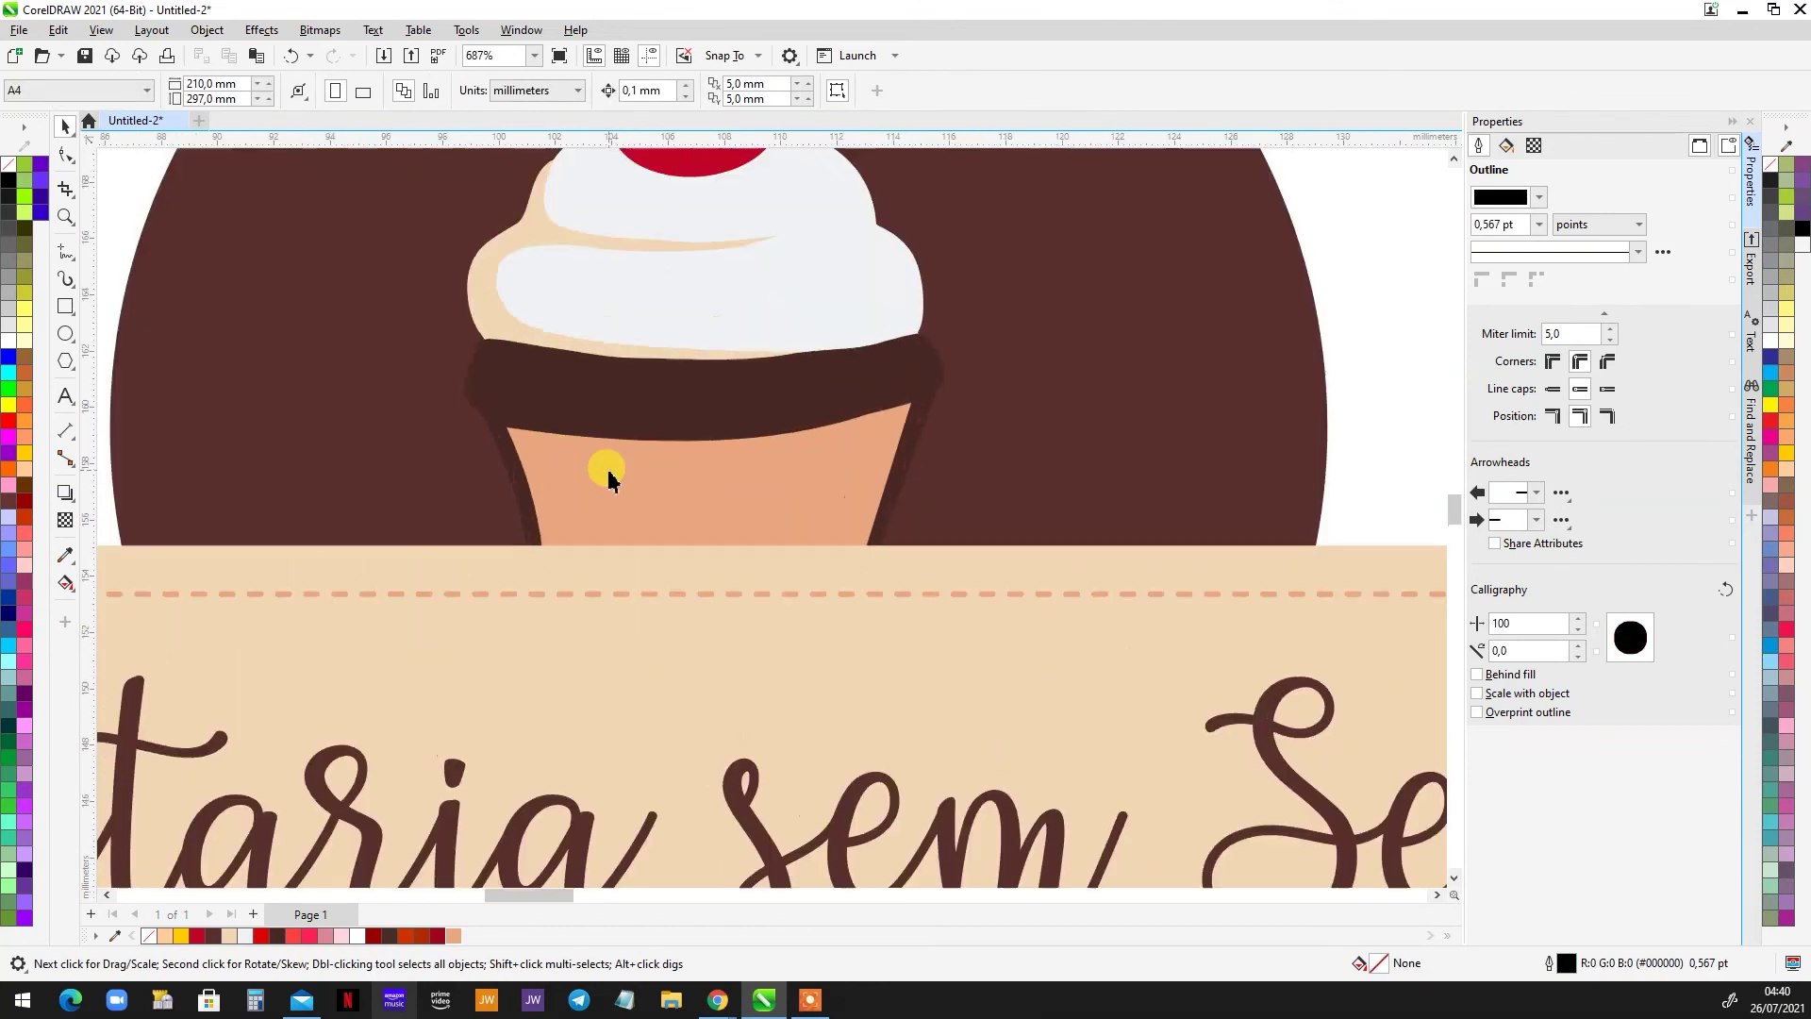
pyautogui.scroll(-5, 598, 473)
pyautogui.scroll(3, 530, 311)
pyautogui.click(530, 311)
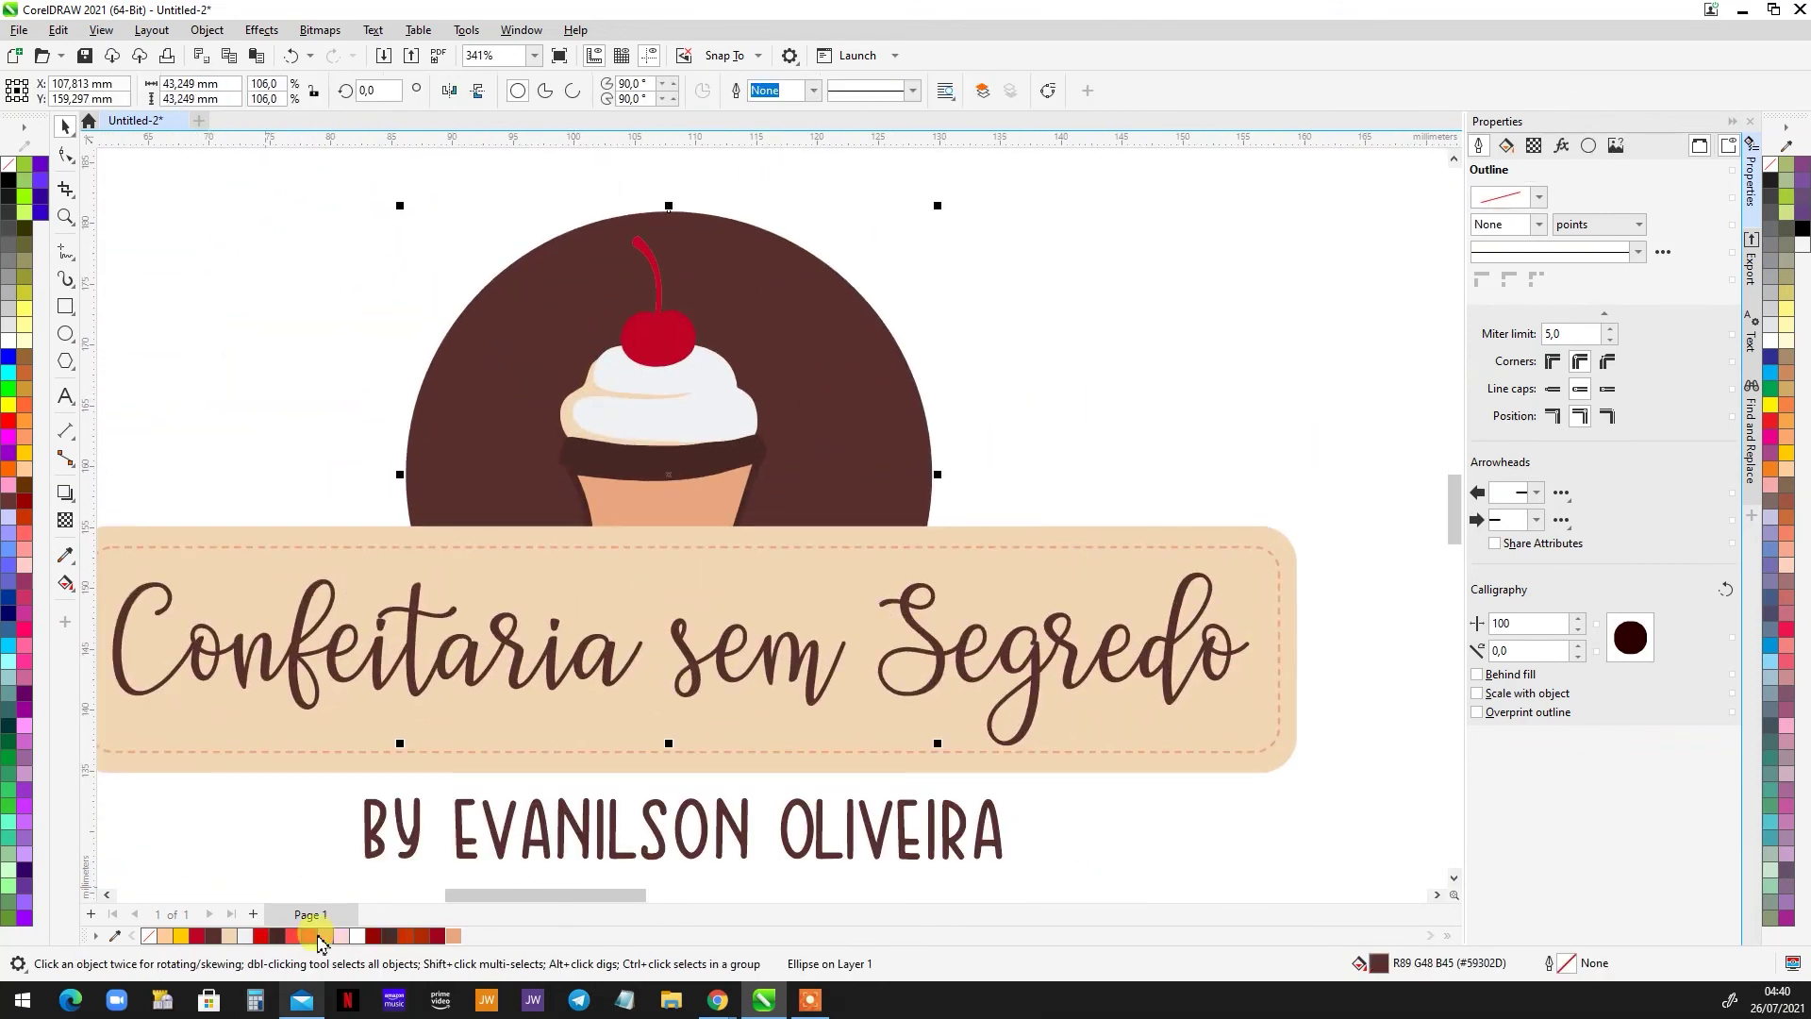
pyautogui.click(298, 936)
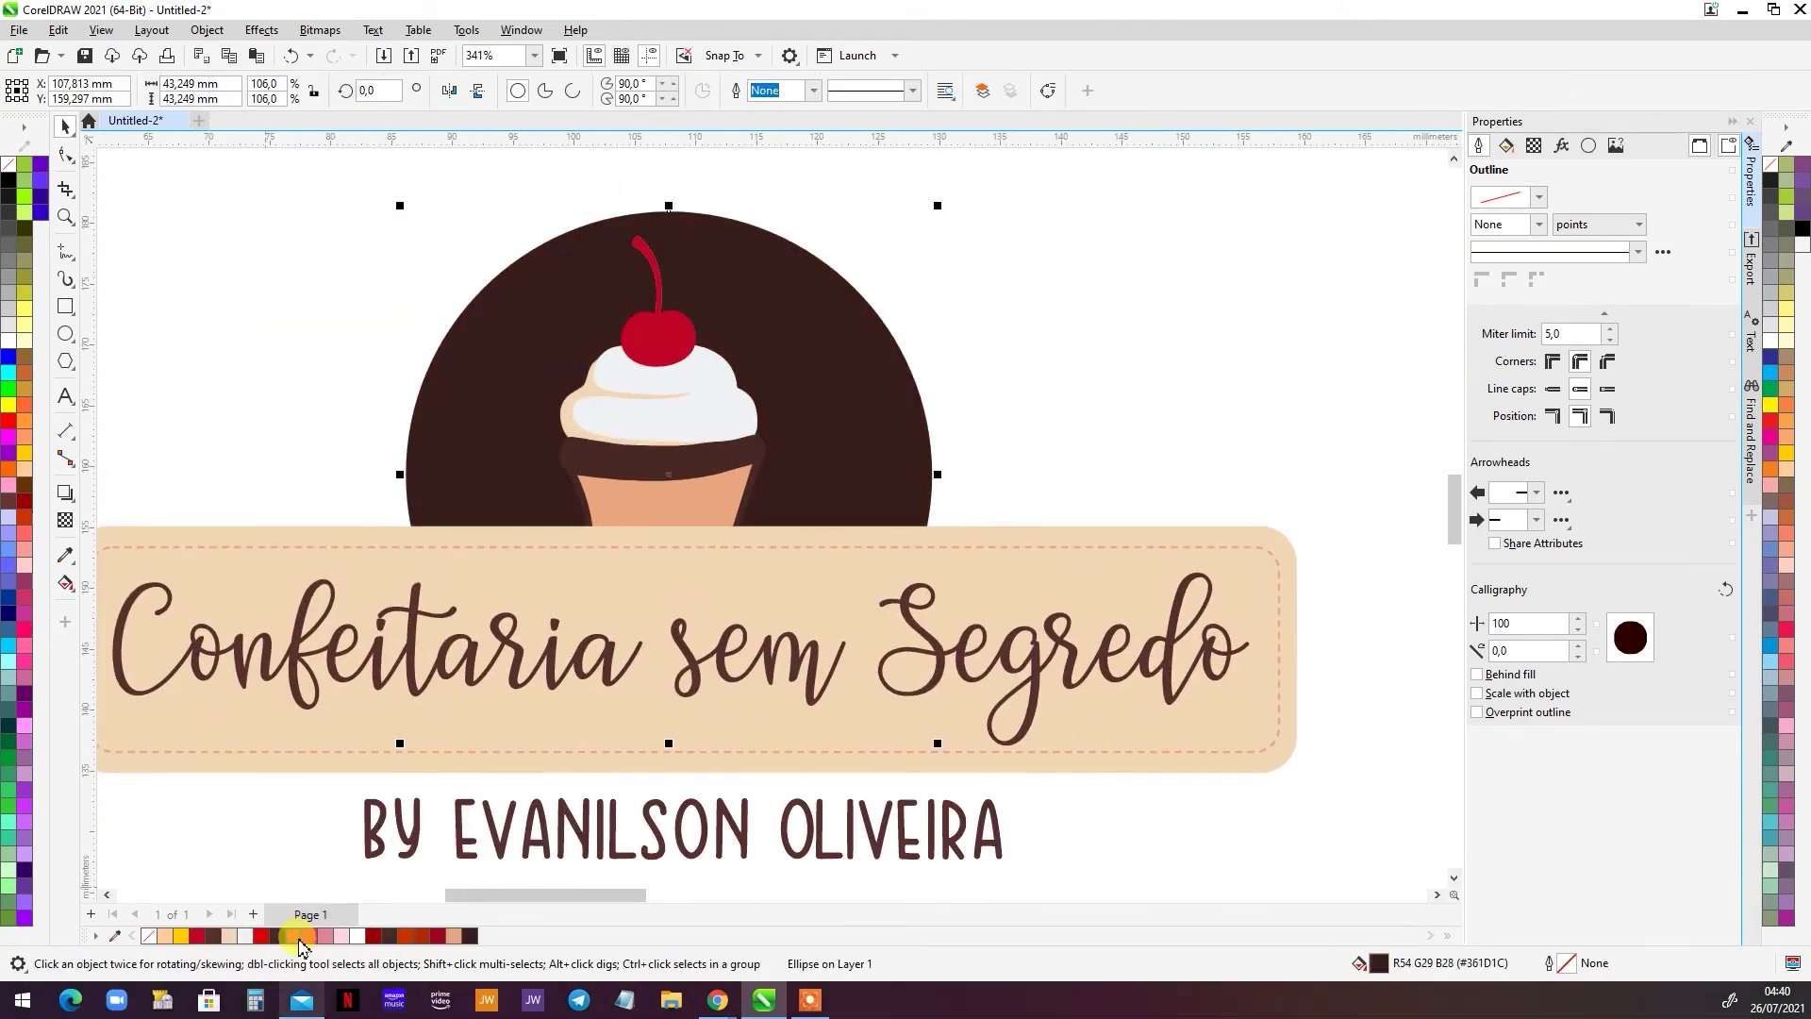
# Step: In Edit Fill's hue-based viewer, give the circle a lighter muted brown solid fill
pyautogui.doubleClick(1375, 960)
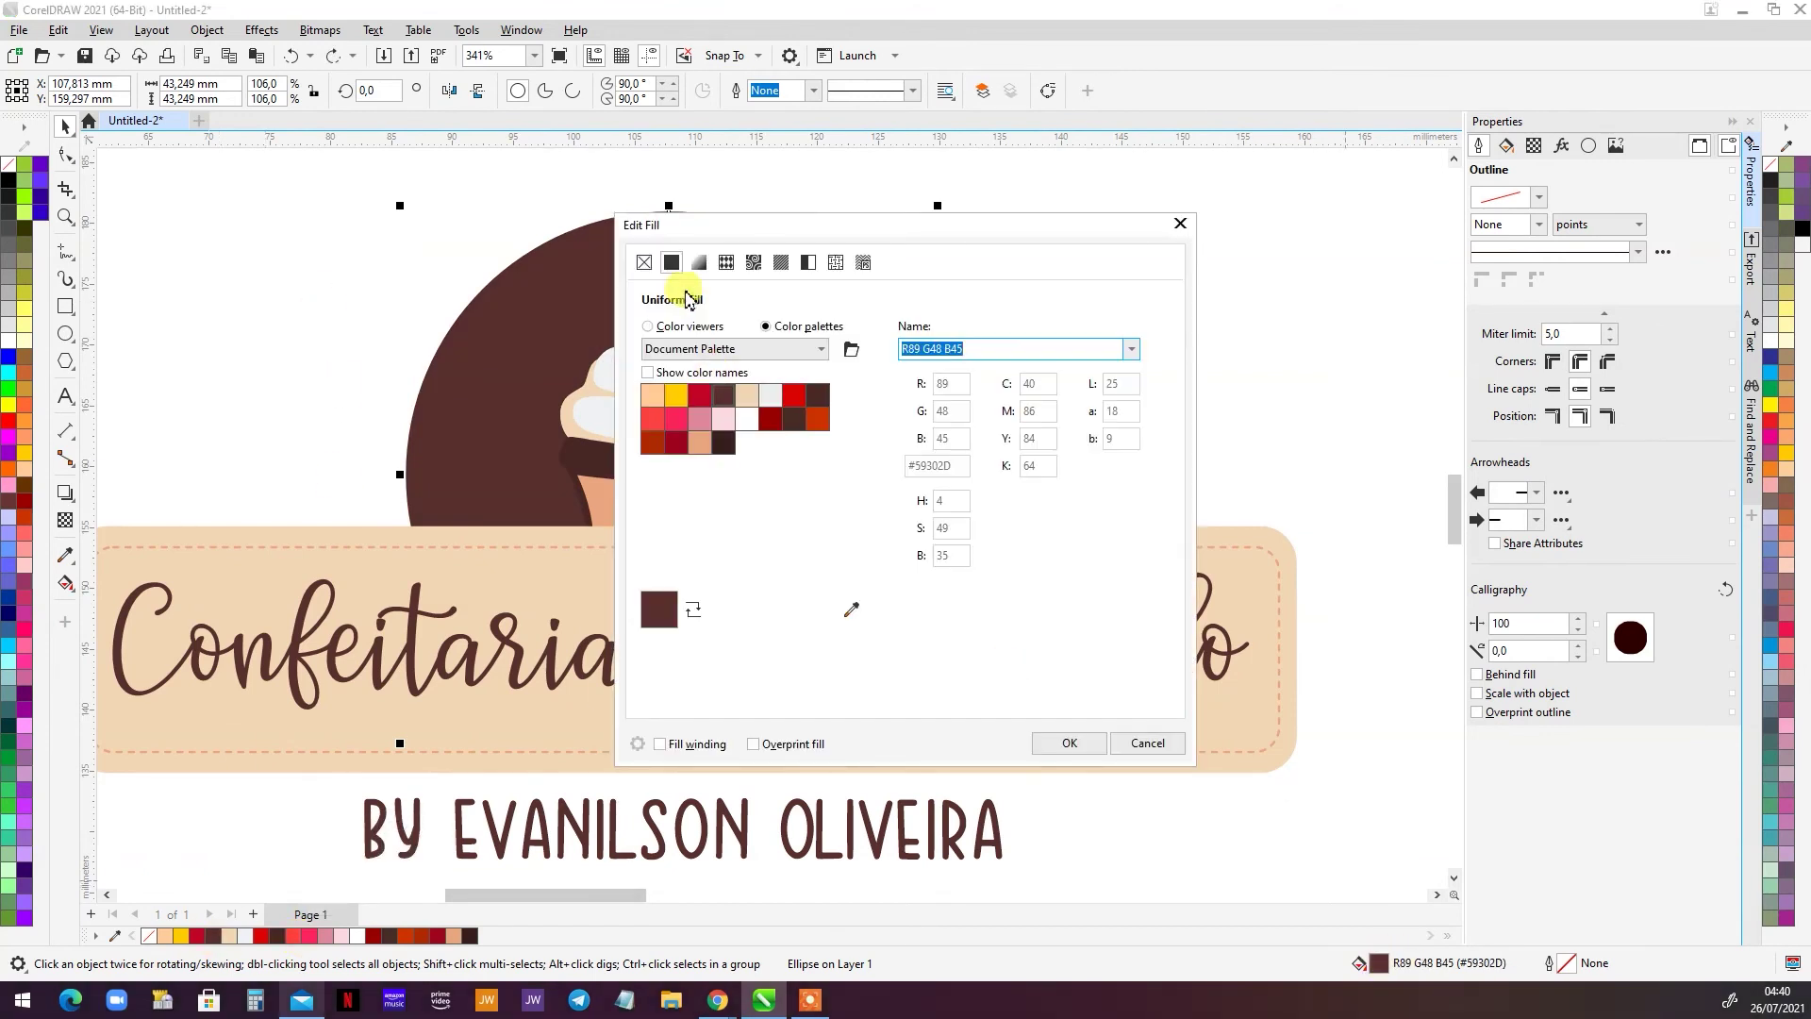
pyautogui.click(699, 264)
pyautogui.click(671, 262)
pyautogui.click(736, 348)
pyautogui.click(695, 416)
pyautogui.click(720, 416)
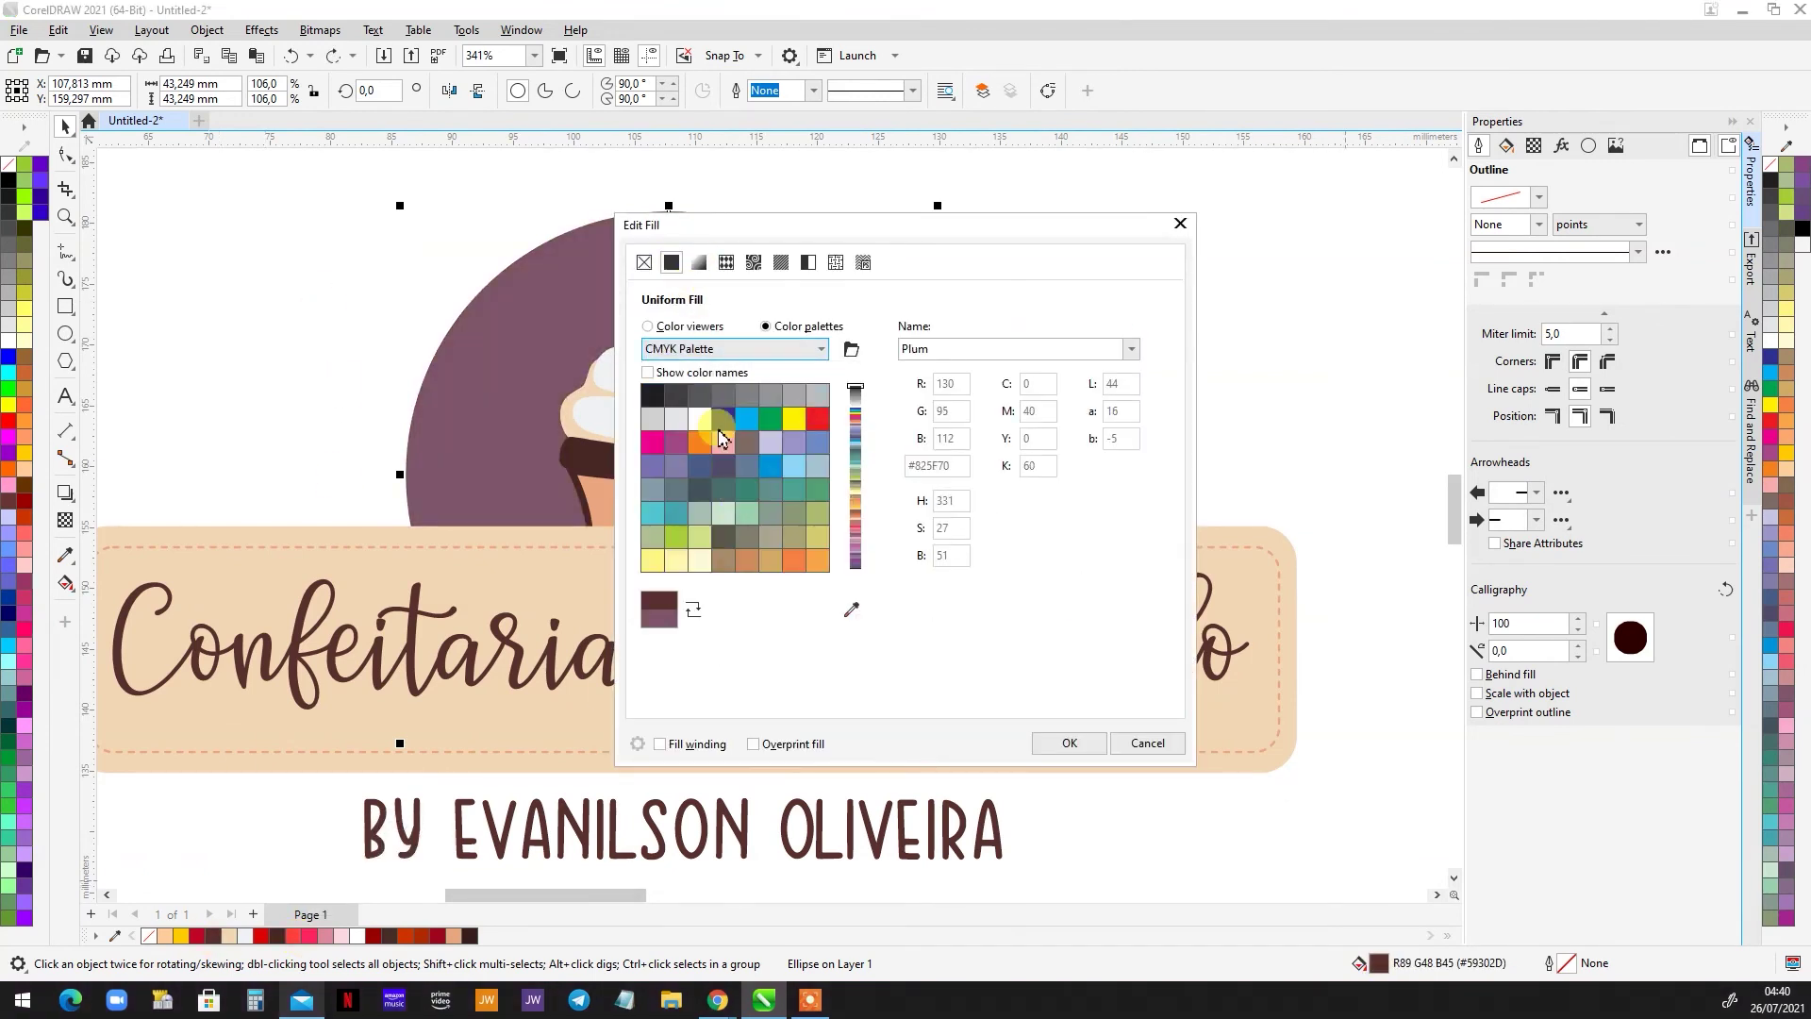
pyautogui.click(736, 348)
pyautogui.click(741, 503)
pyautogui.click(677, 325)
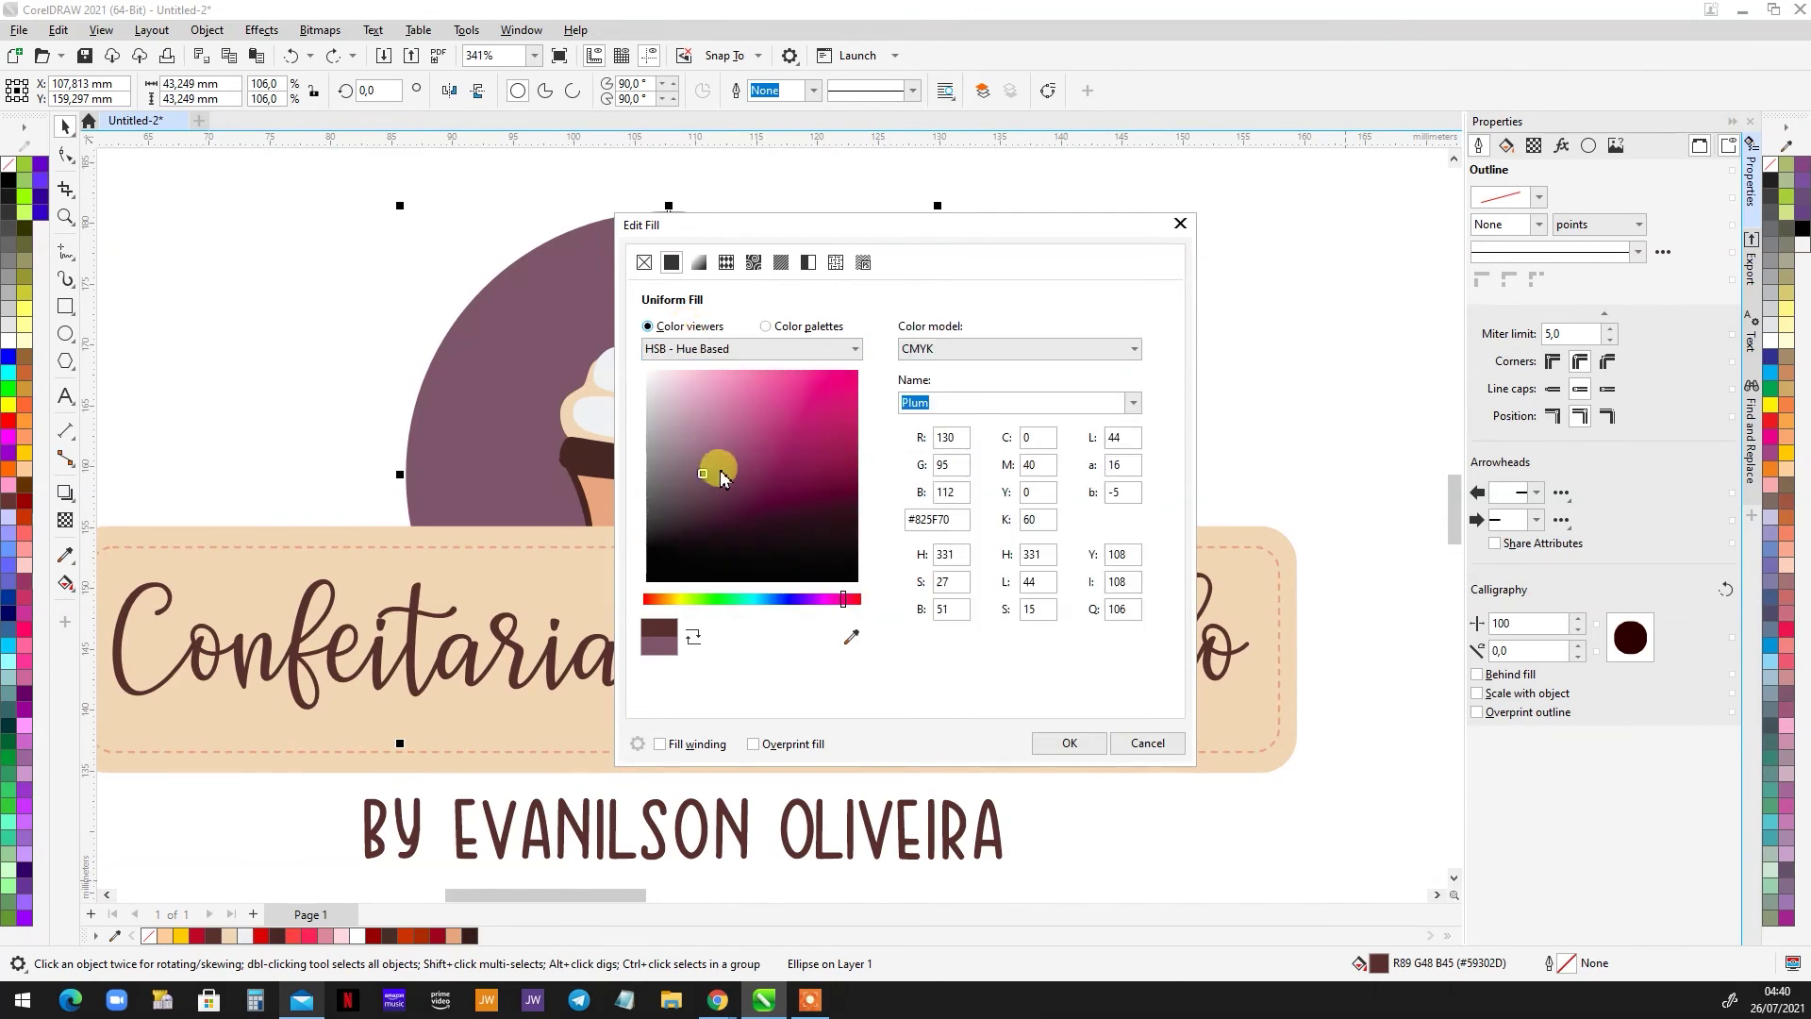
pyautogui.moveTo(659, 599); pyautogui.dragTo(654, 600)
pyautogui.moveTo(728, 477); pyautogui.dragTo(724, 450)
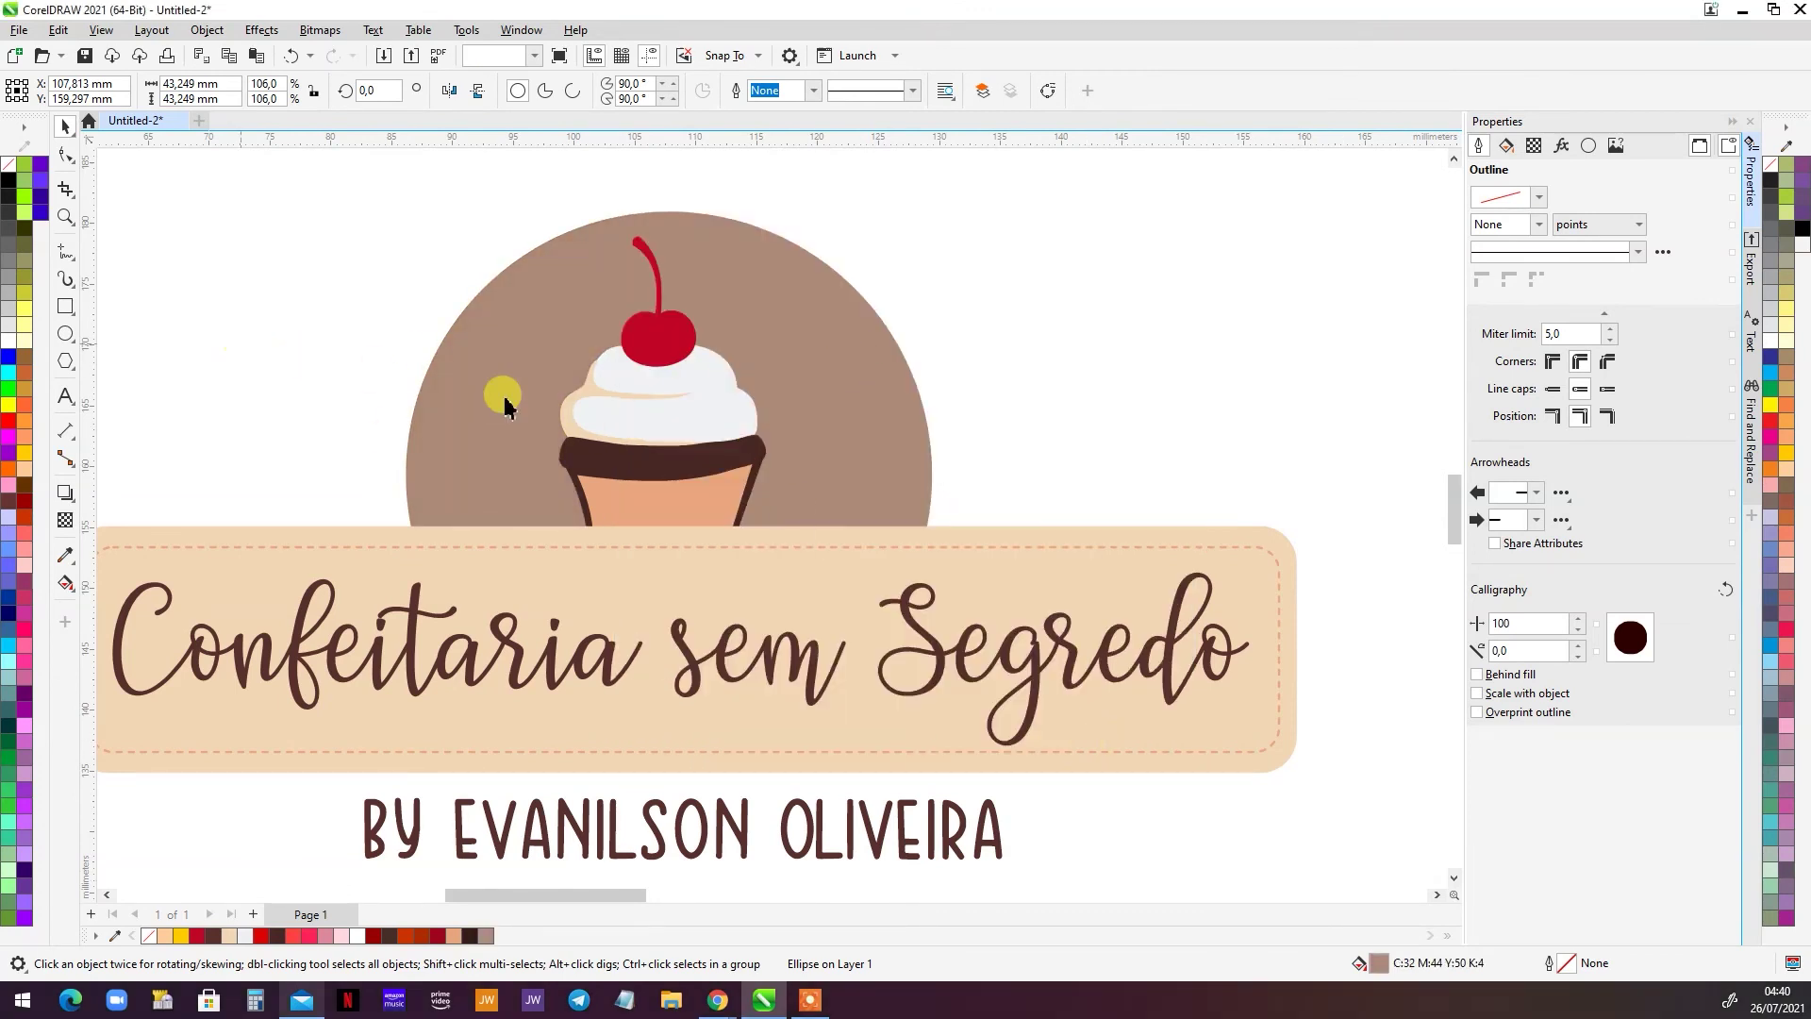
pyautogui.moveTo(483, 379); pyautogui.dragTo(590, 283)
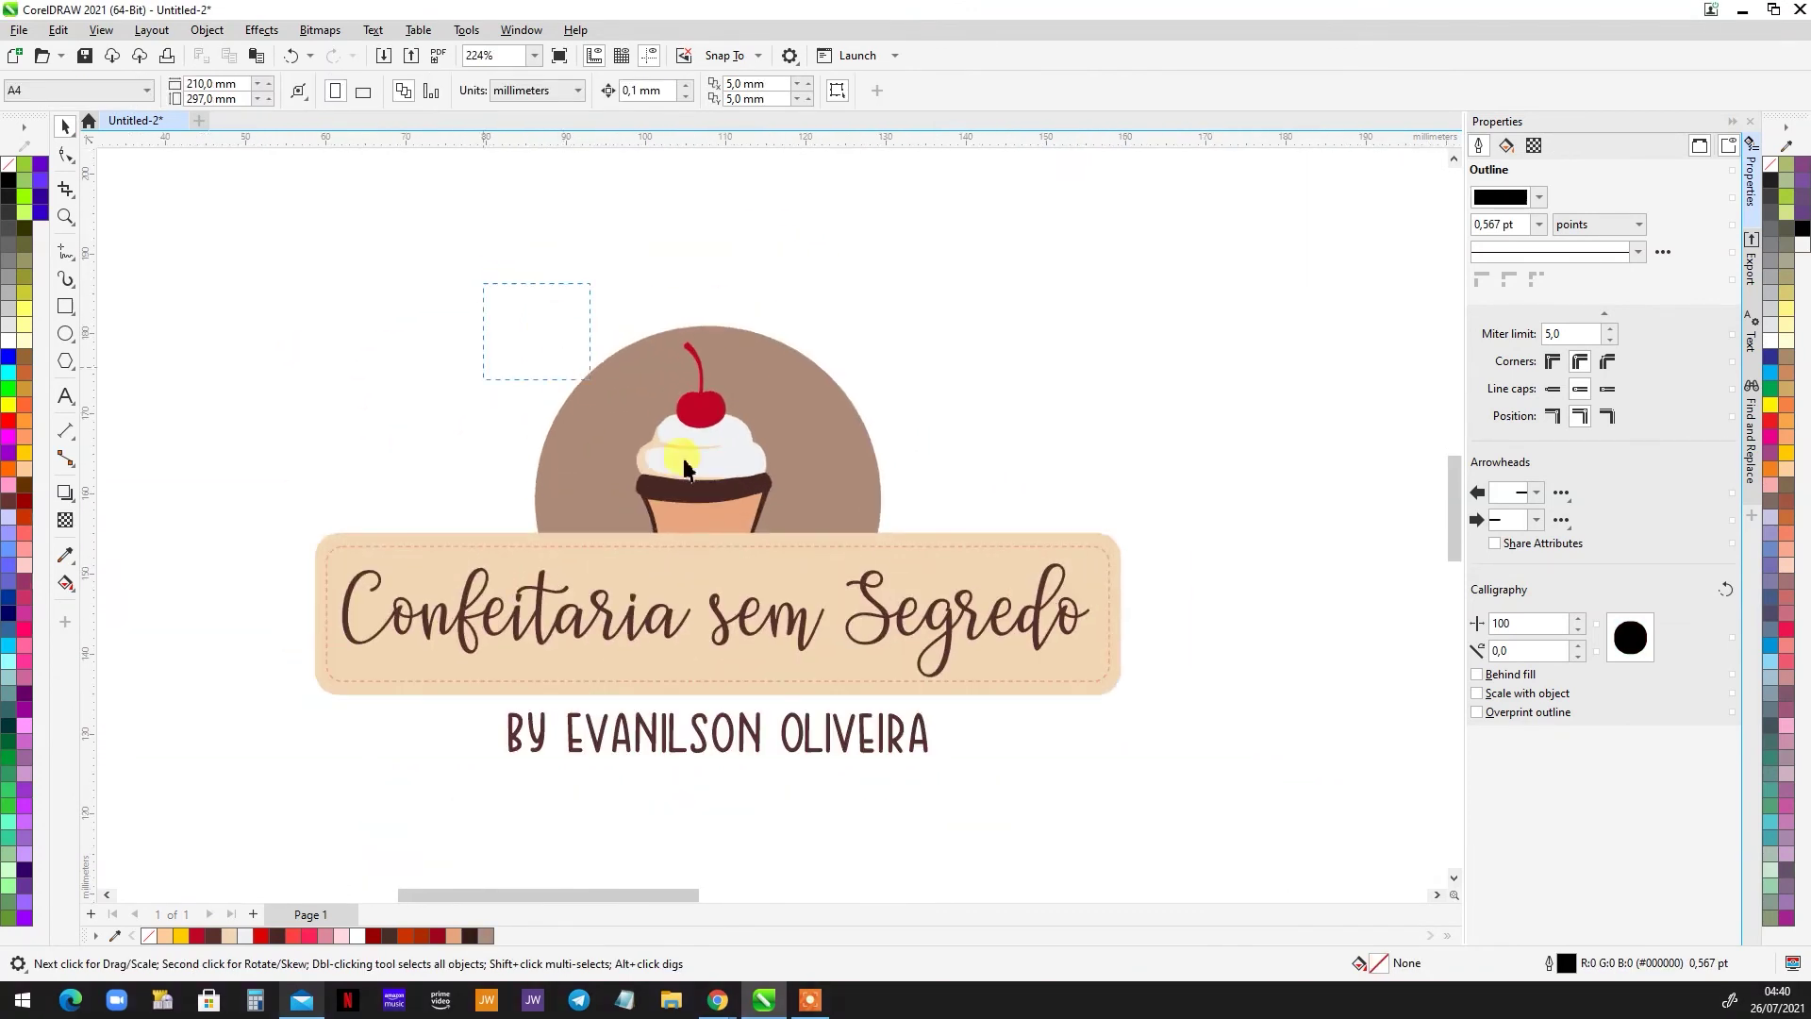
# Step: Try stretching the banner down over the byline text, then undo it
pyautogui.click(808, 626)
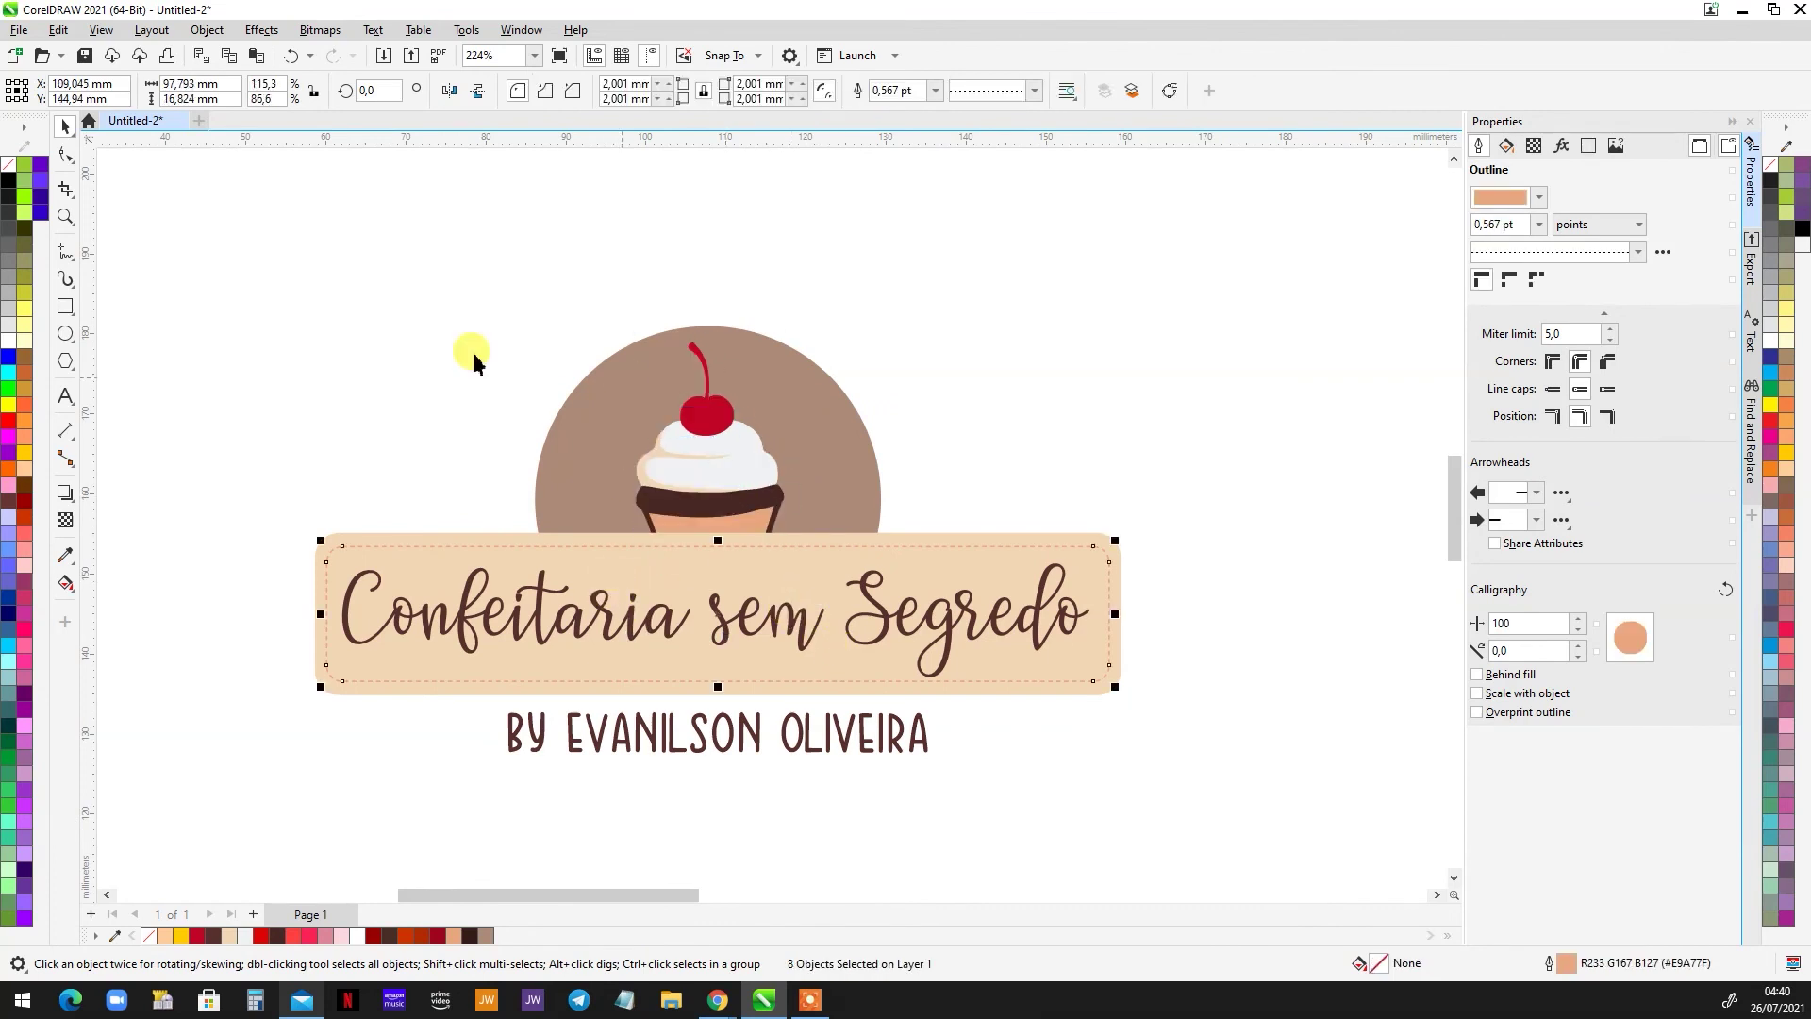
pyautogui.keyDown('alt'); pyautogui.click(796, 586); pyautogui.keyUp('alt')
pyautogui.scroll(2, 745, 463)
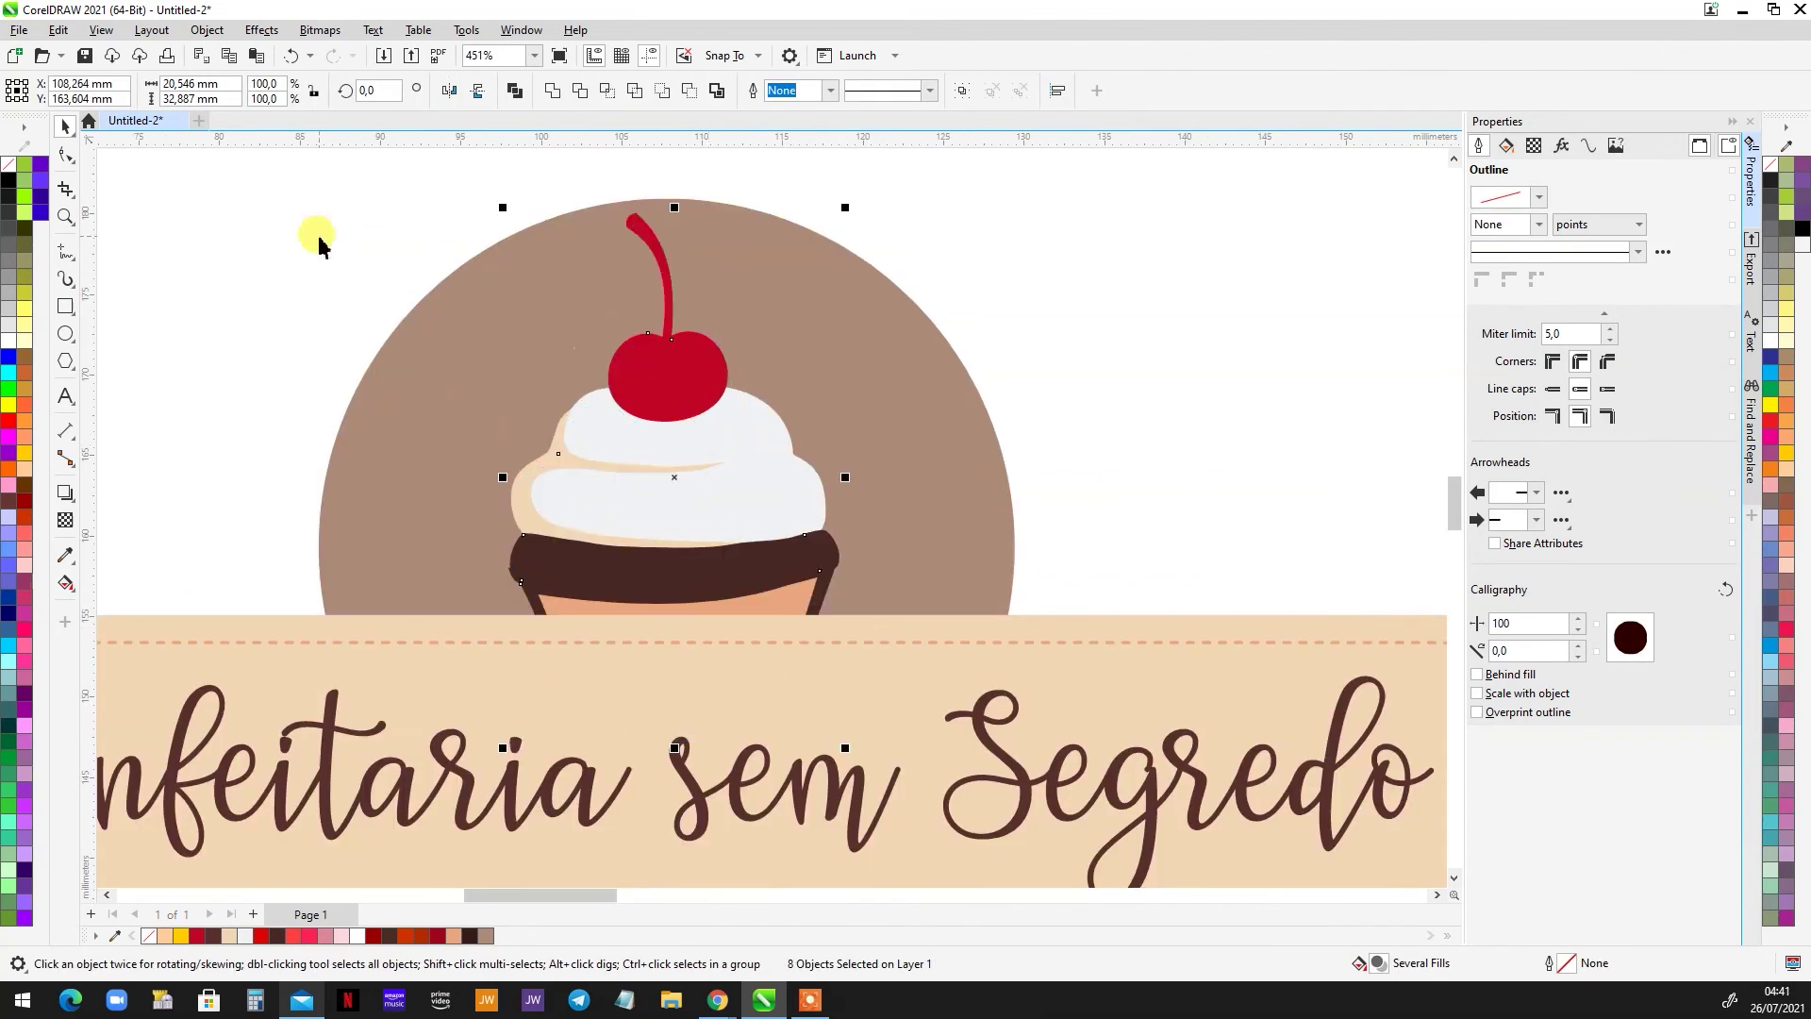
pyautogui.scroll(-2, 319, 244)
pyautogui.click(444, 231)
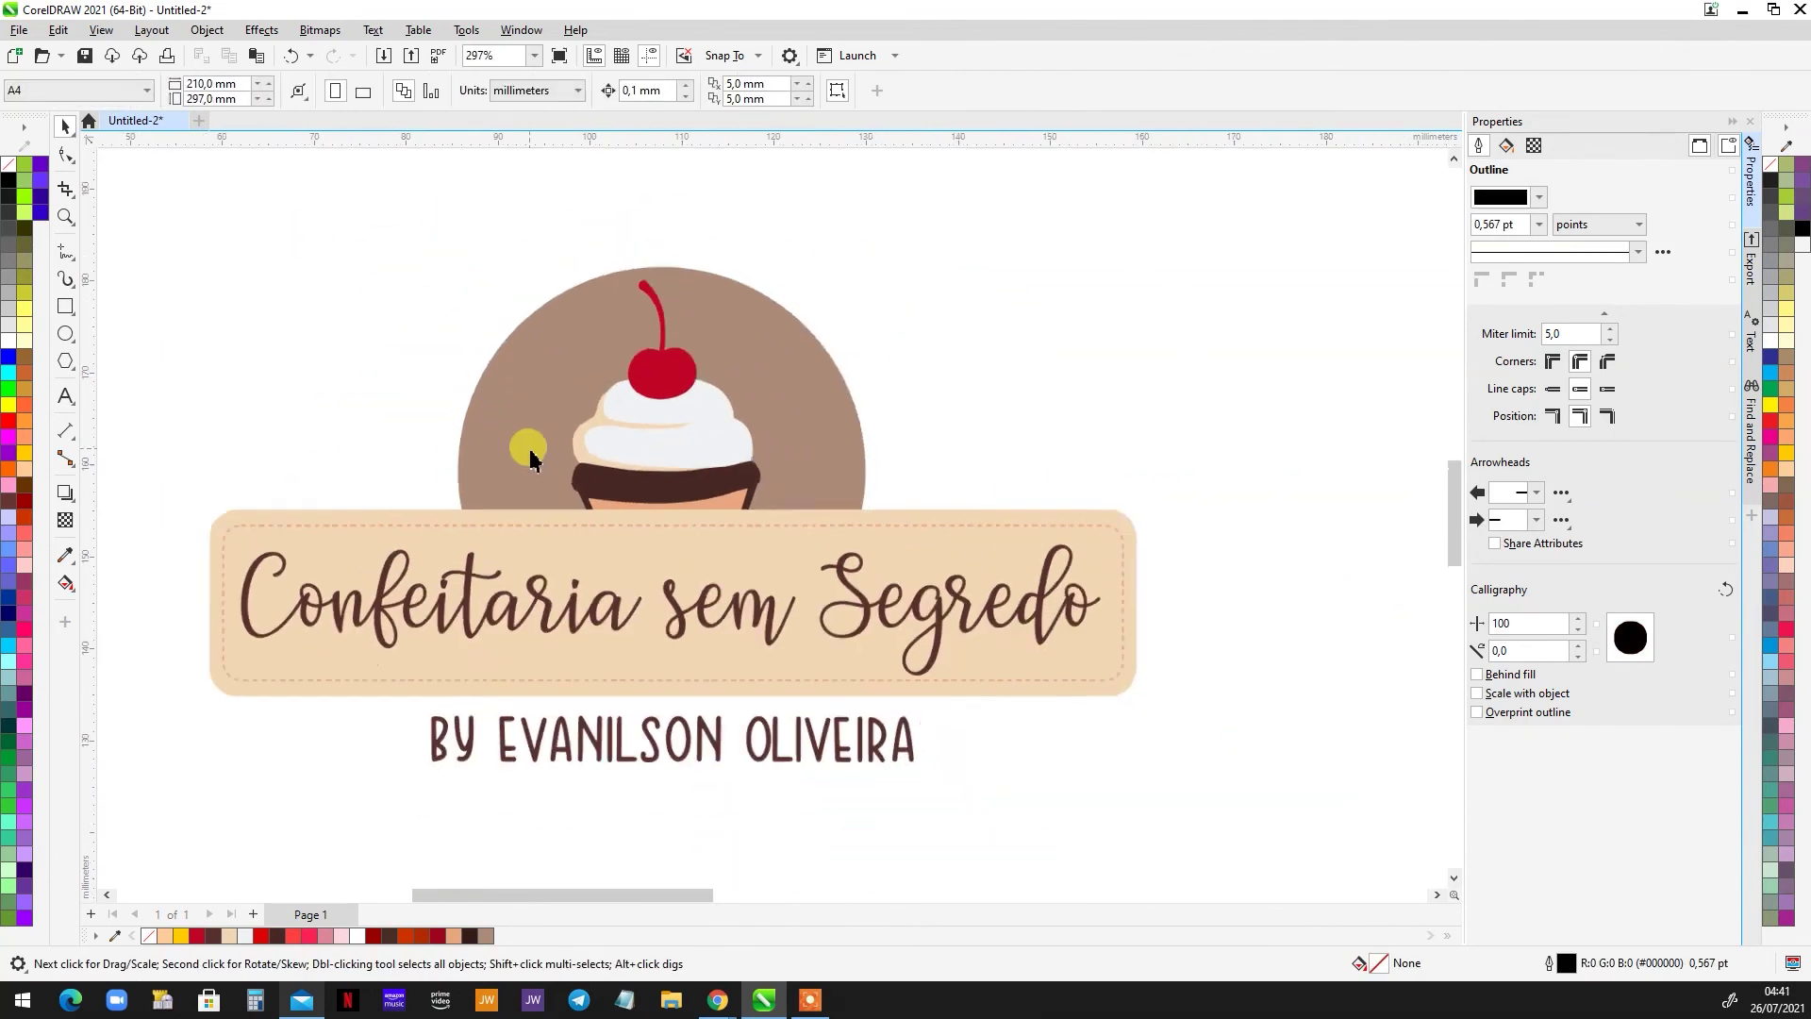
pyautogui.scroll(1, 530, 458)
pyautogui.click(538, 578)
pyautogui.scroll(-1, 352, 562)
pyautogui.click(464, 401)
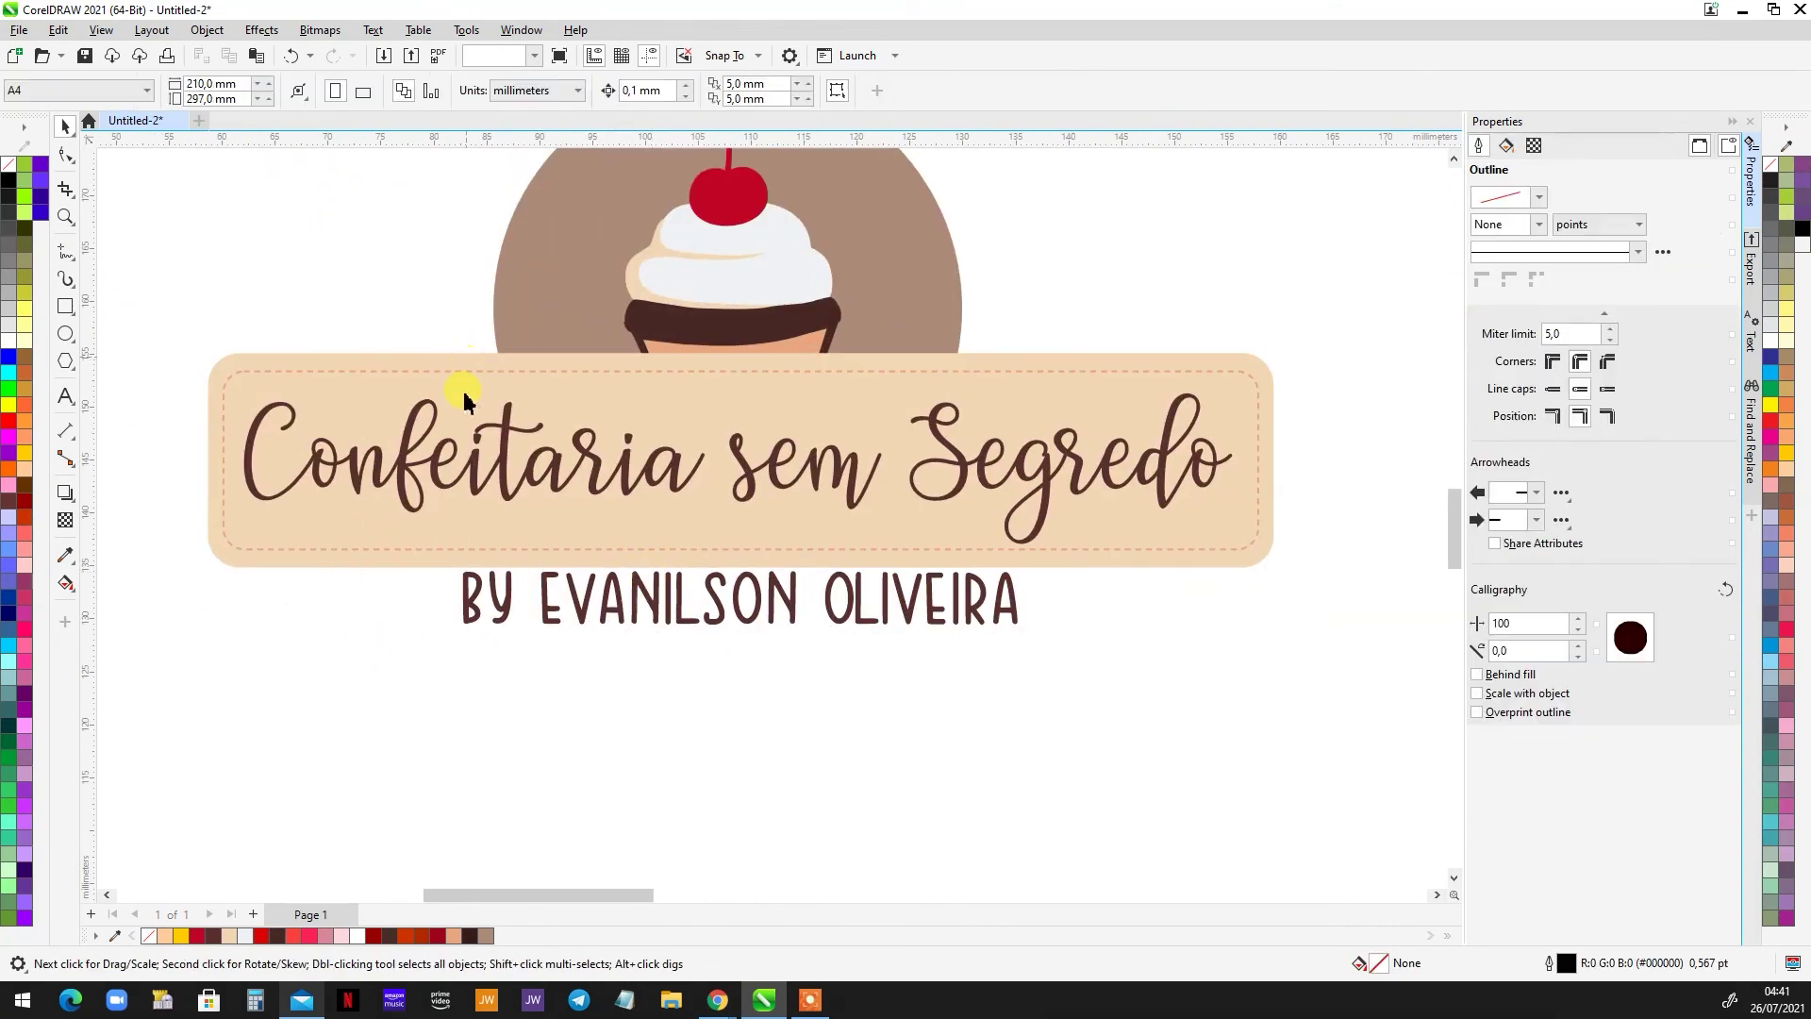
pyautogui.moveTo(464, 401); pyautogui.dragTo(1122, 637)
pyautogui.hotkey('ctrl', 'z')
# Step: Put a dark brown rectangle behind the byline text and turn the text white
pyautogui.moveTo(436, 547); pyautogui.dragTo(1064, 713)
pyautogui.scroll(2, 1064, 713)
pyautogui.click(327, 935)
pyautogui.scroll(-2, 565, 756)
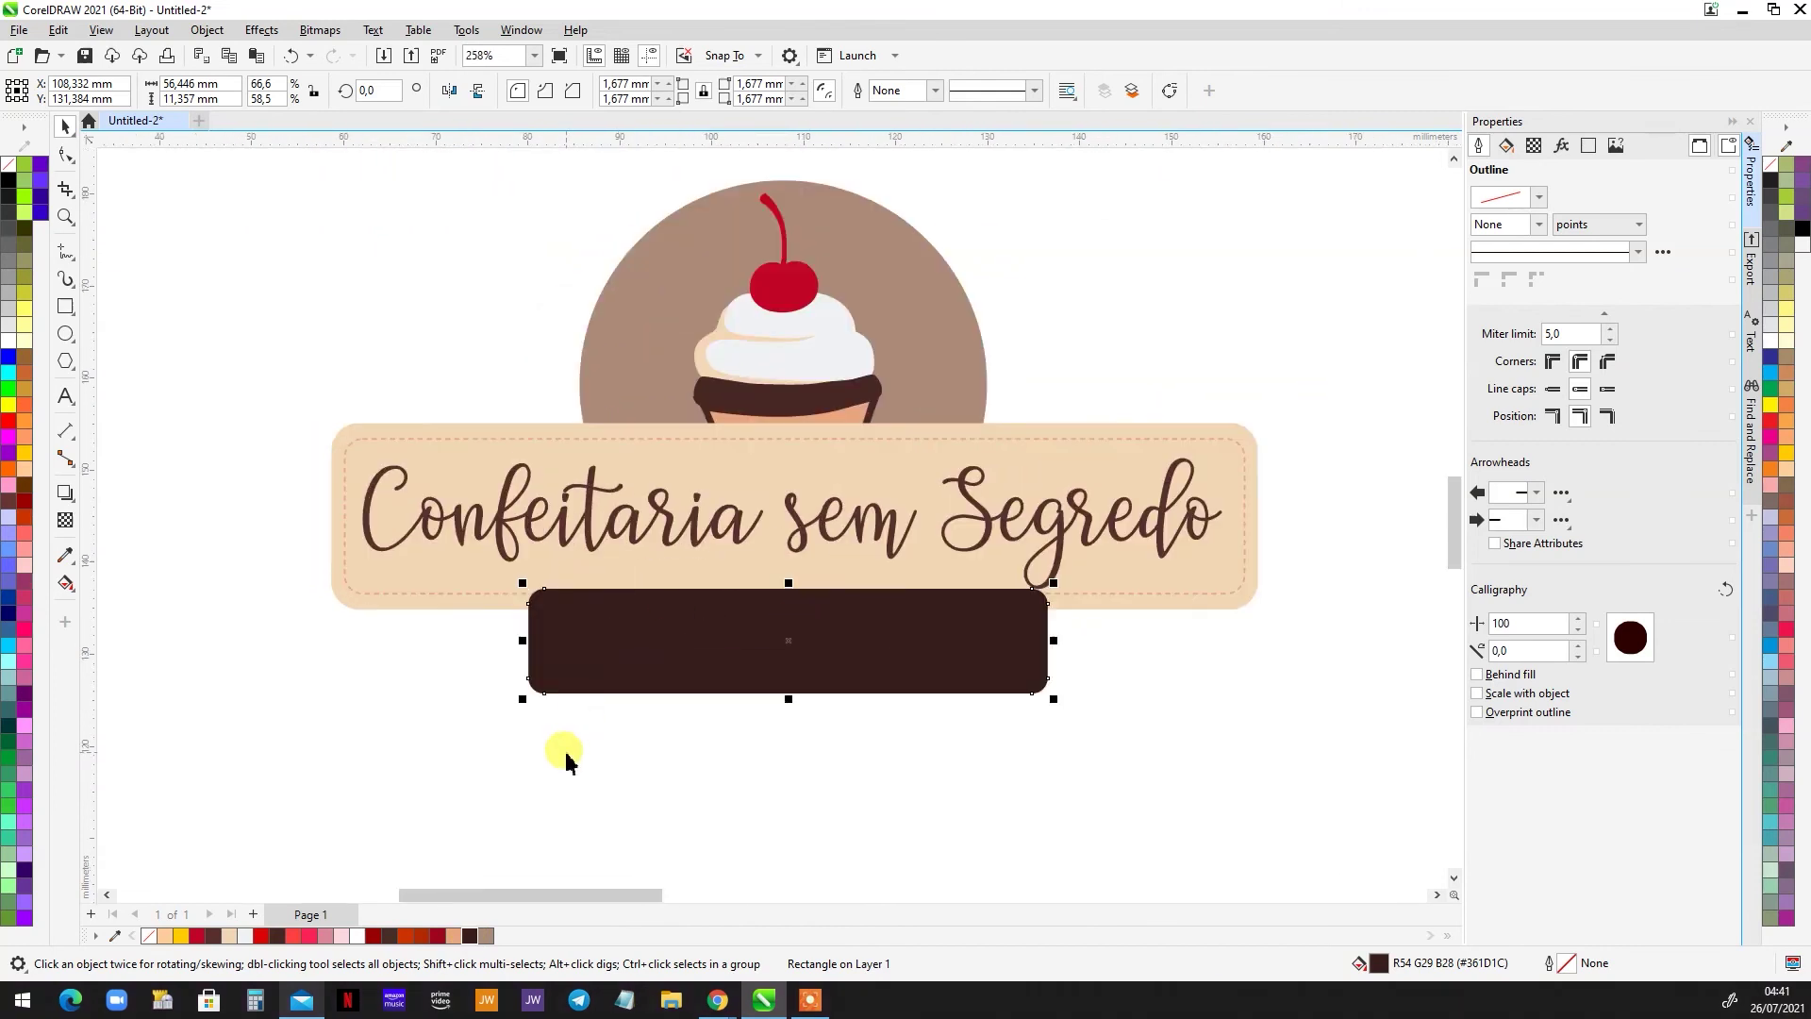
pyautogui.hotkey('shift', 'pagedown')
pyautogui.click(660, 649)
pyautogui.click(358, 935)
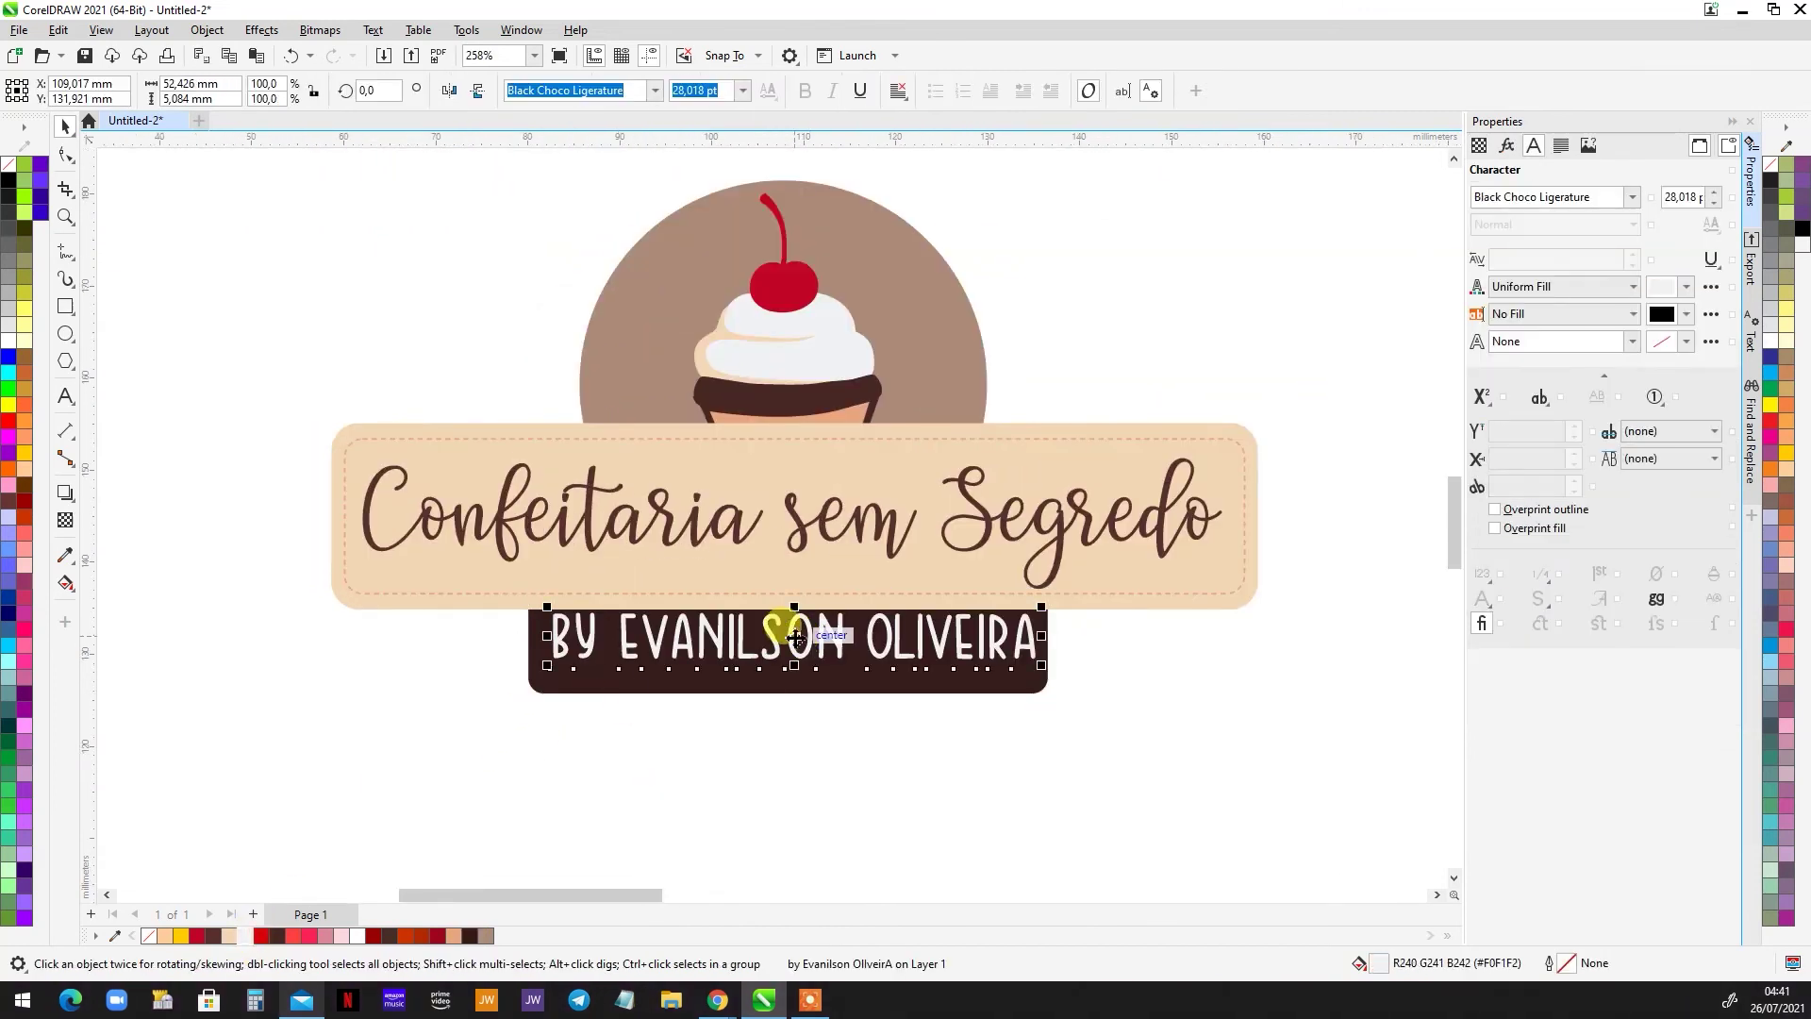
# Step: Group the dark box with its byline text and tuck it under the banner
pyautogui.moveTo(482, 745); pyautogui.dragTo(1128, 568)
pyautogui.scroll(3, 630, 660)
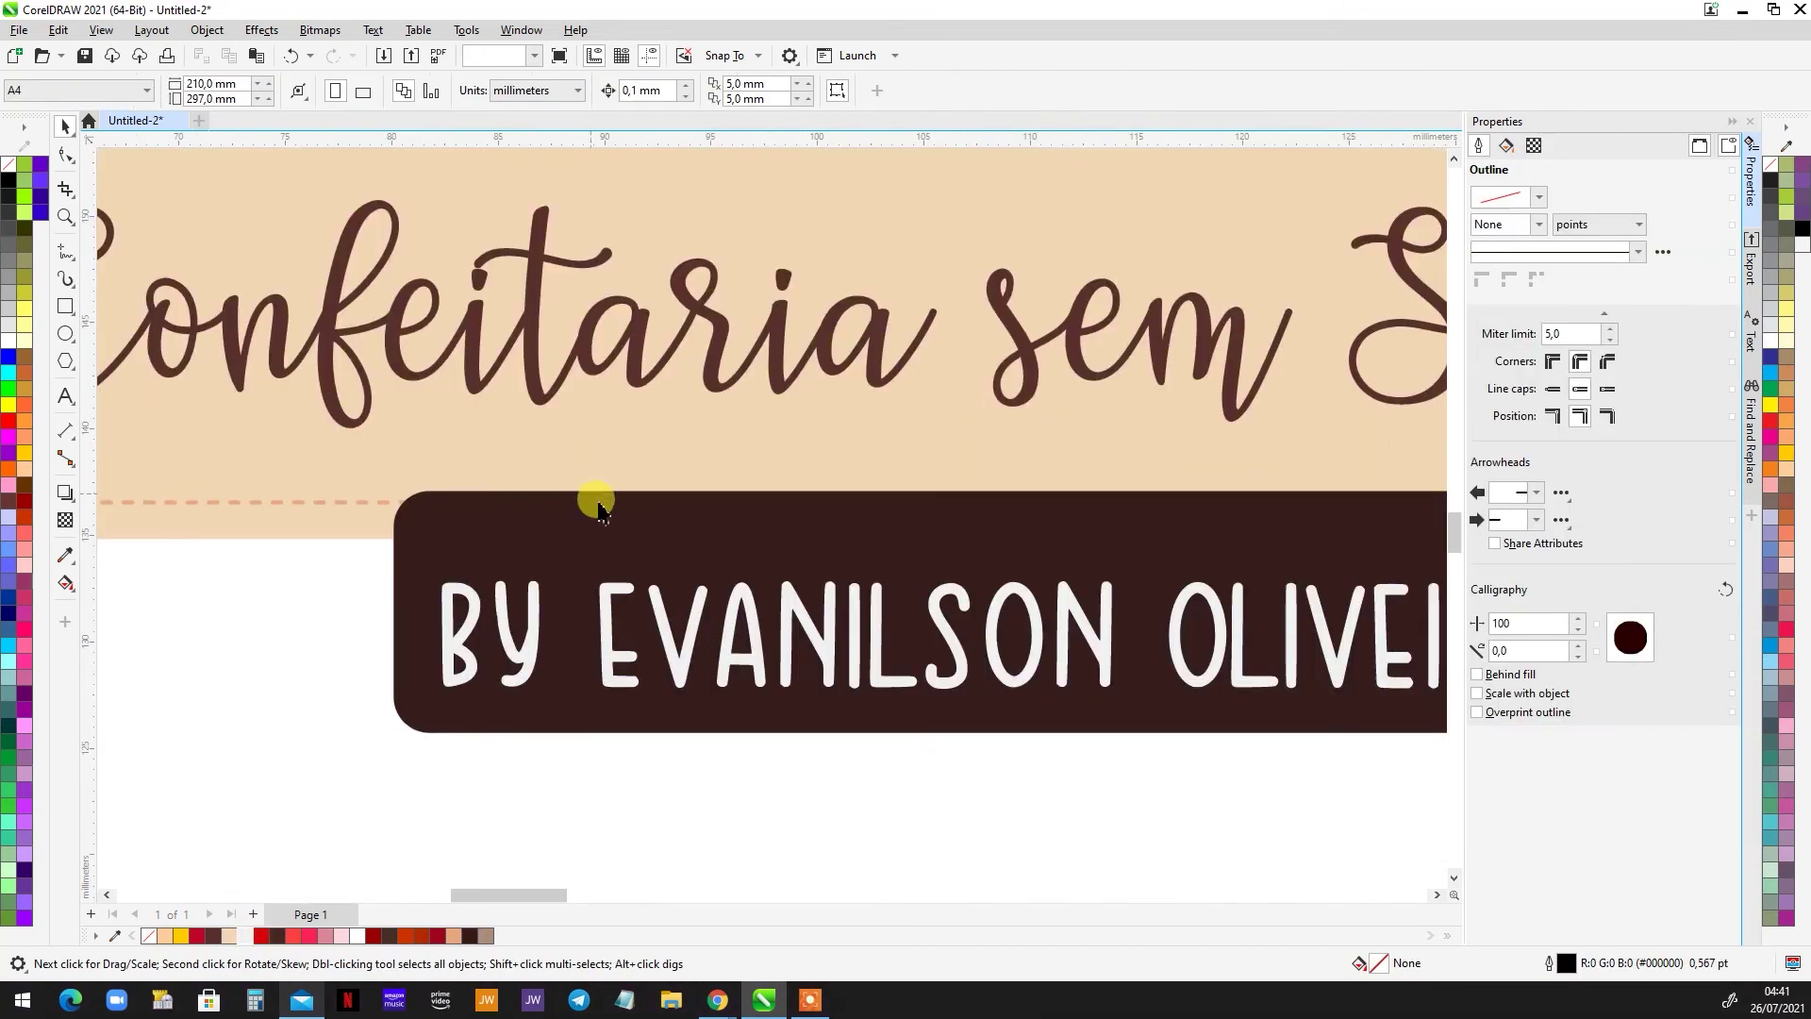
pyautogui.scroll(-3, 412, 826)
pyautogui.click(849, 619)
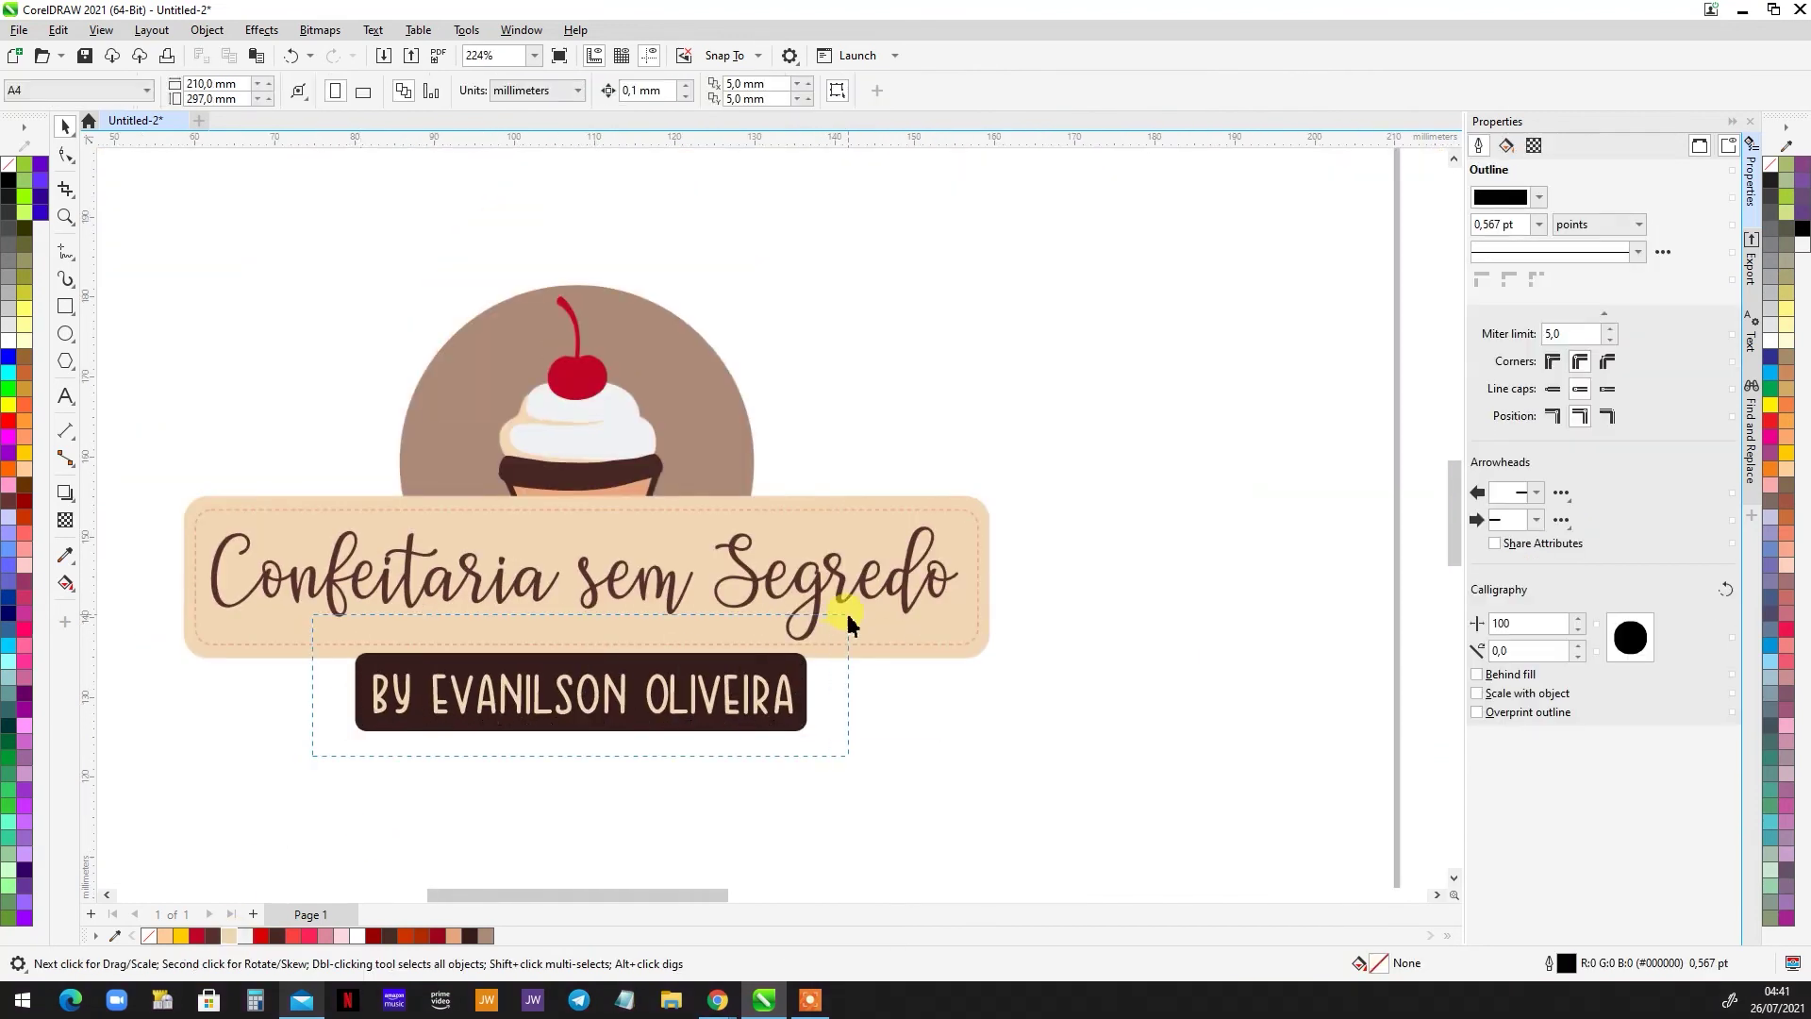
pyautogui.click(619, 660)
pyautogui.moveTo(630, 679); pyautogui.dragTo(630, 679)
# Step: Fill the byline box deep crimson red and widen it slightly
pyautogui.click(513, 569)
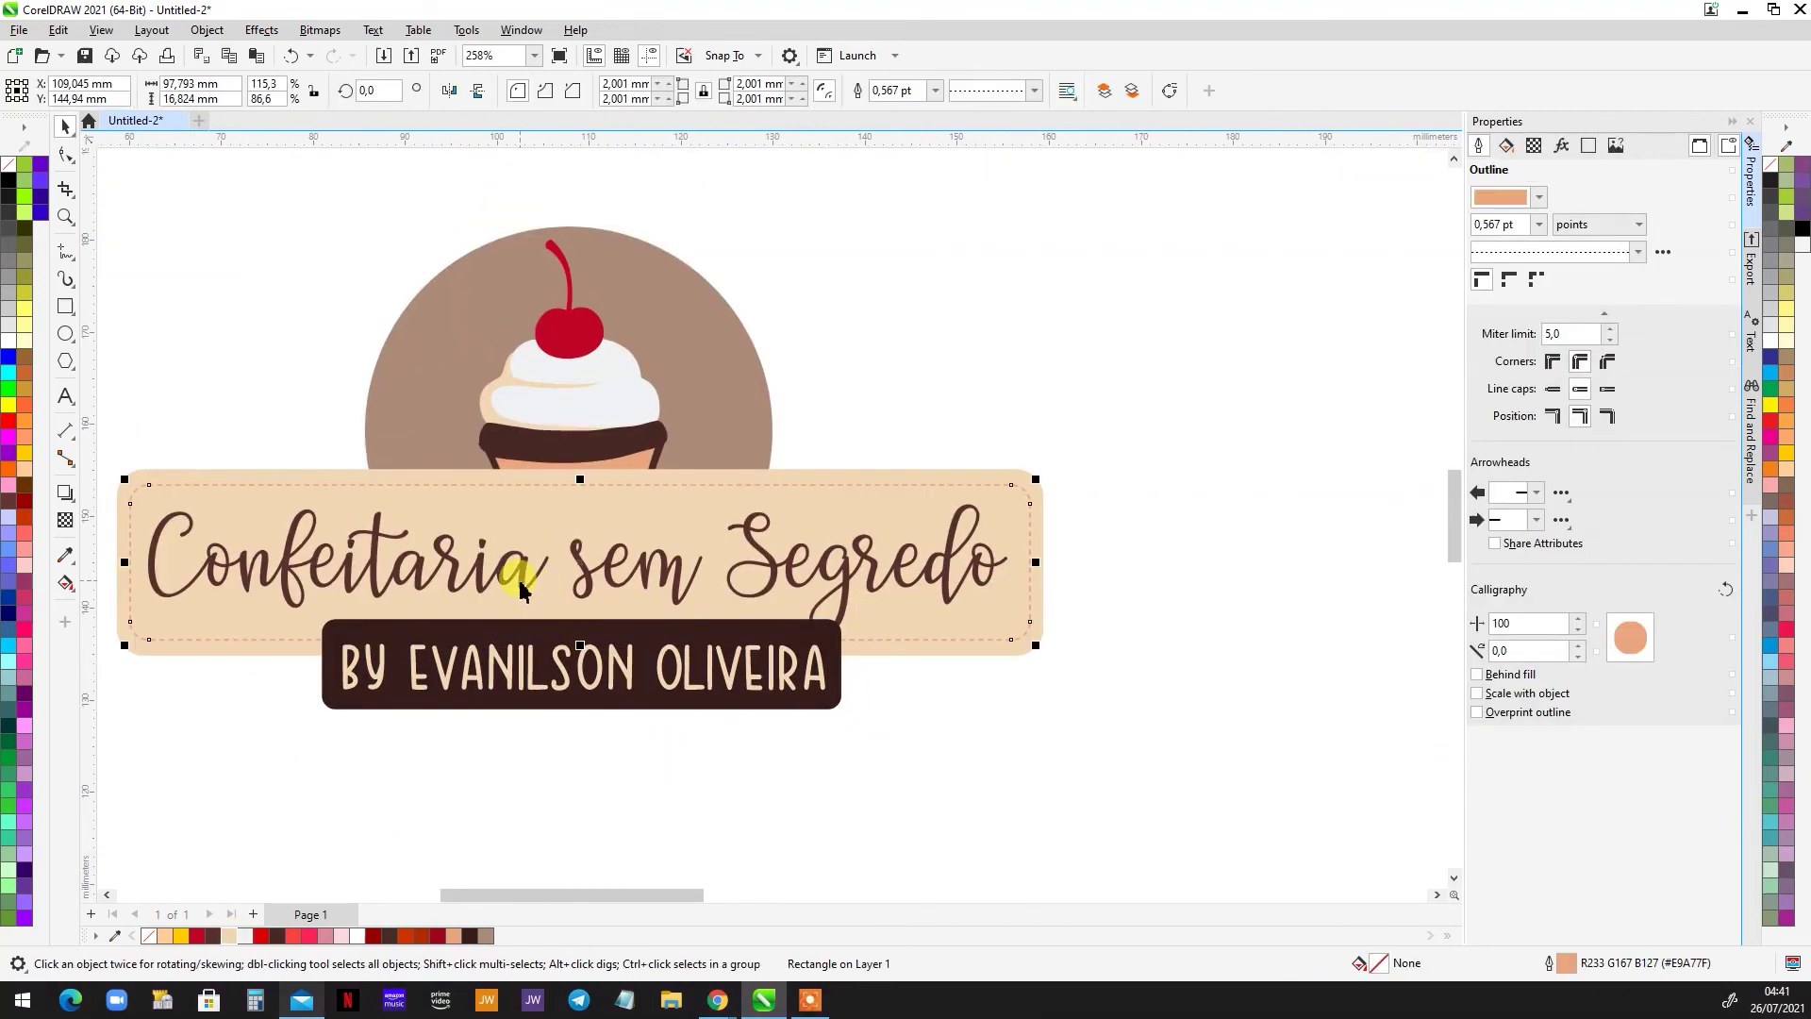
pyautogui.click(484, 586)
pyautogui.keyDown('ctrl'); pyautogui.click(812, 689); pyautogui.keyUp('ctrl')
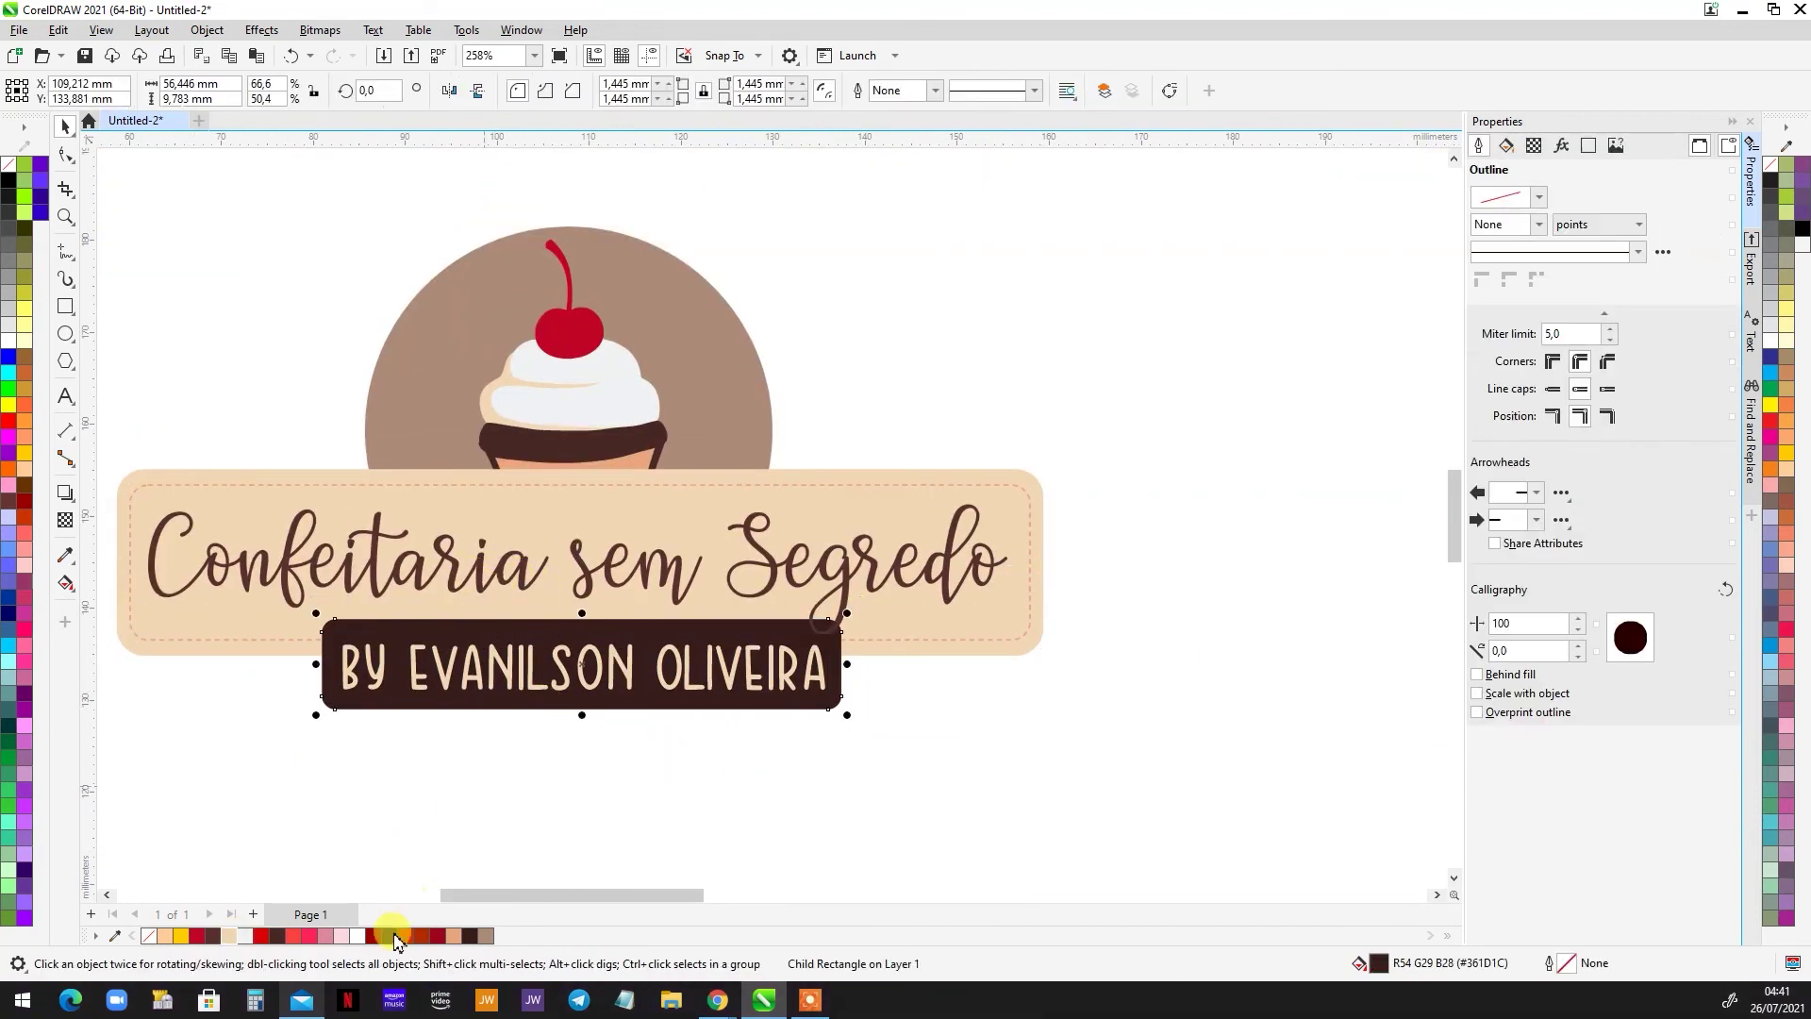
pyautogui.click(375, 935)
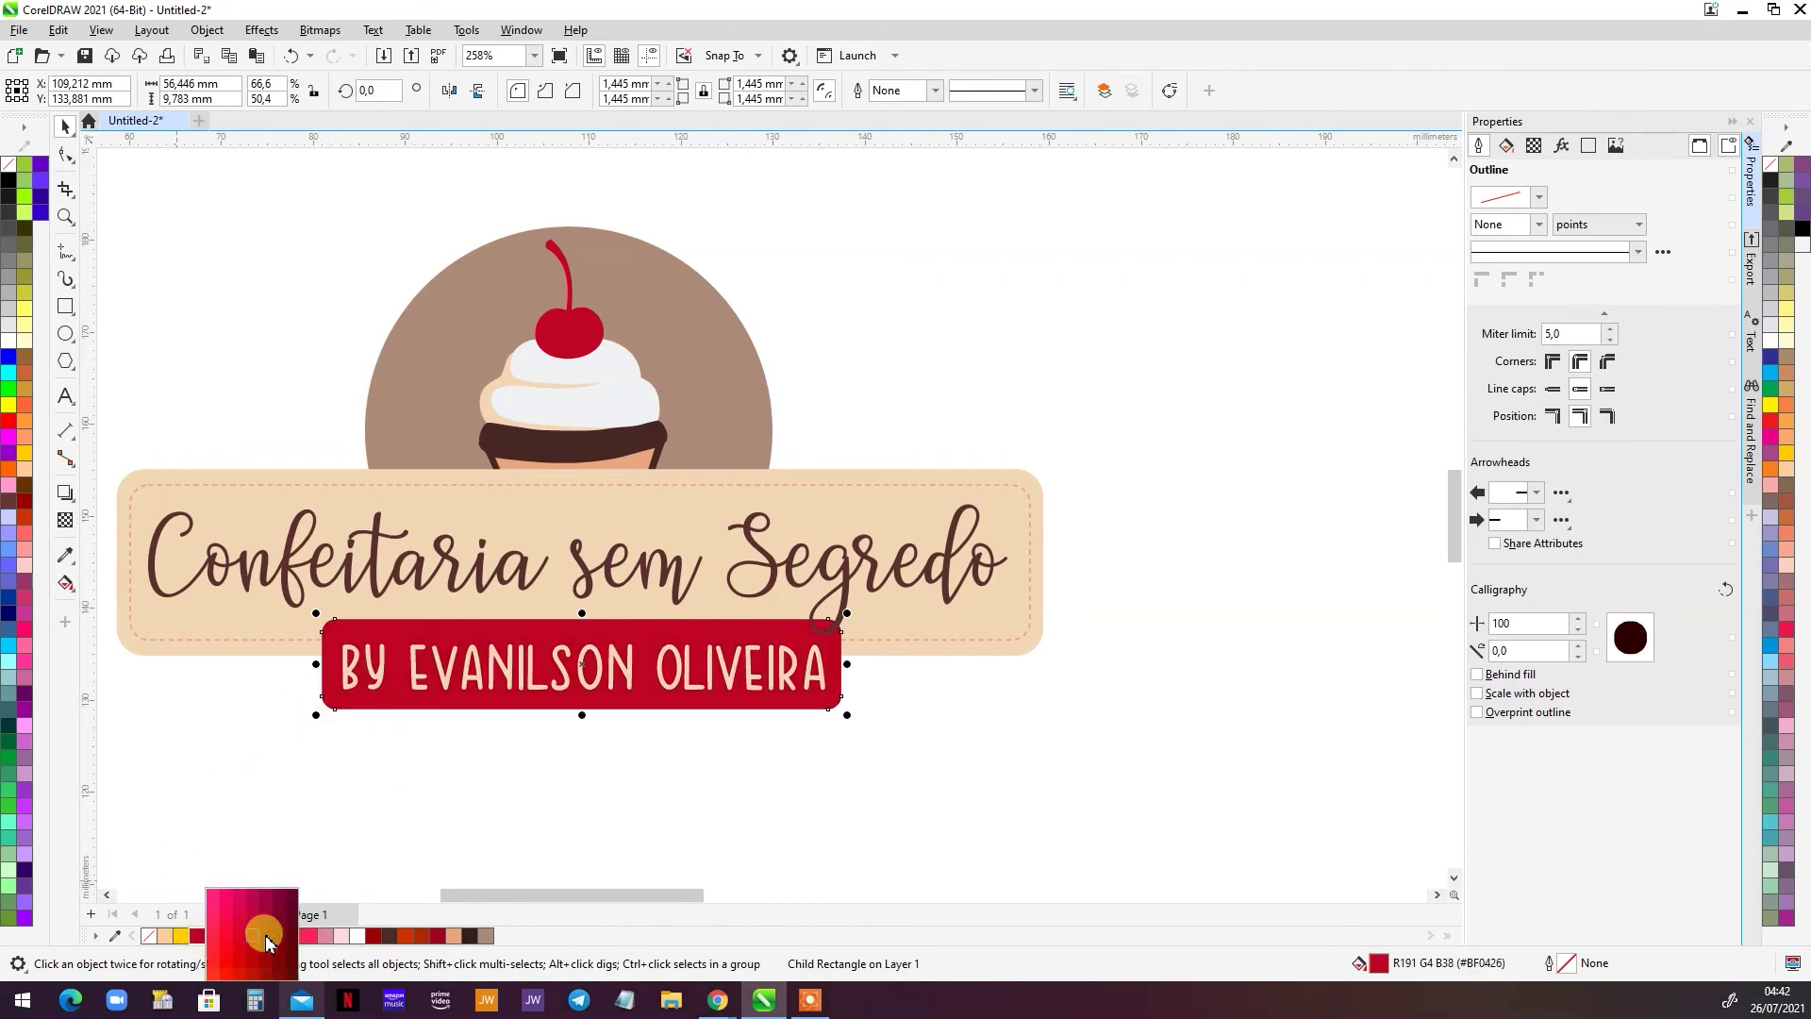
pyautogui.click(260, 934)
pyautogui.moveTo(309, 676); pyautogui.dragTo(311, 672)
pyautogui.scroll(3, 324, 647)
pyautogui.scroll(-4, 679, 578)
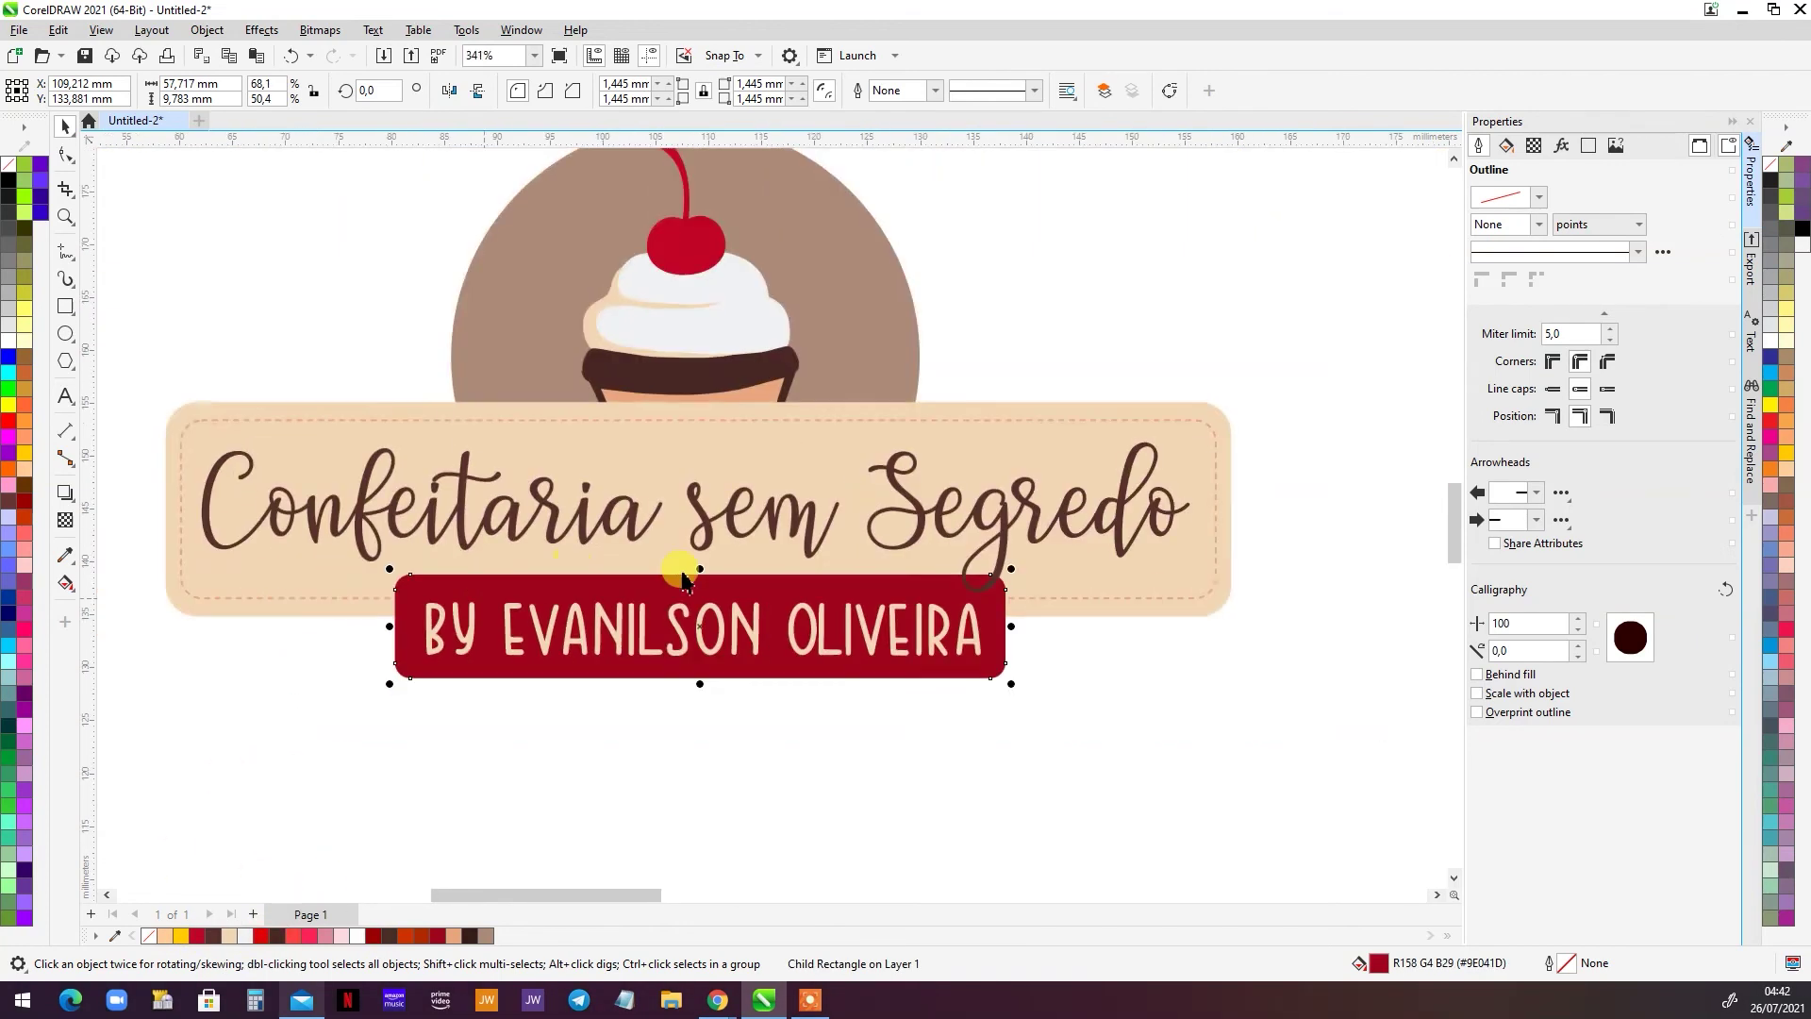
pyautogui.scroll(4, 719, 586)
pyautogui.scroll(-3, 701, 627)
pyautogui.scroll(-4, 642, 586)
pyautogui.click(456, 455)
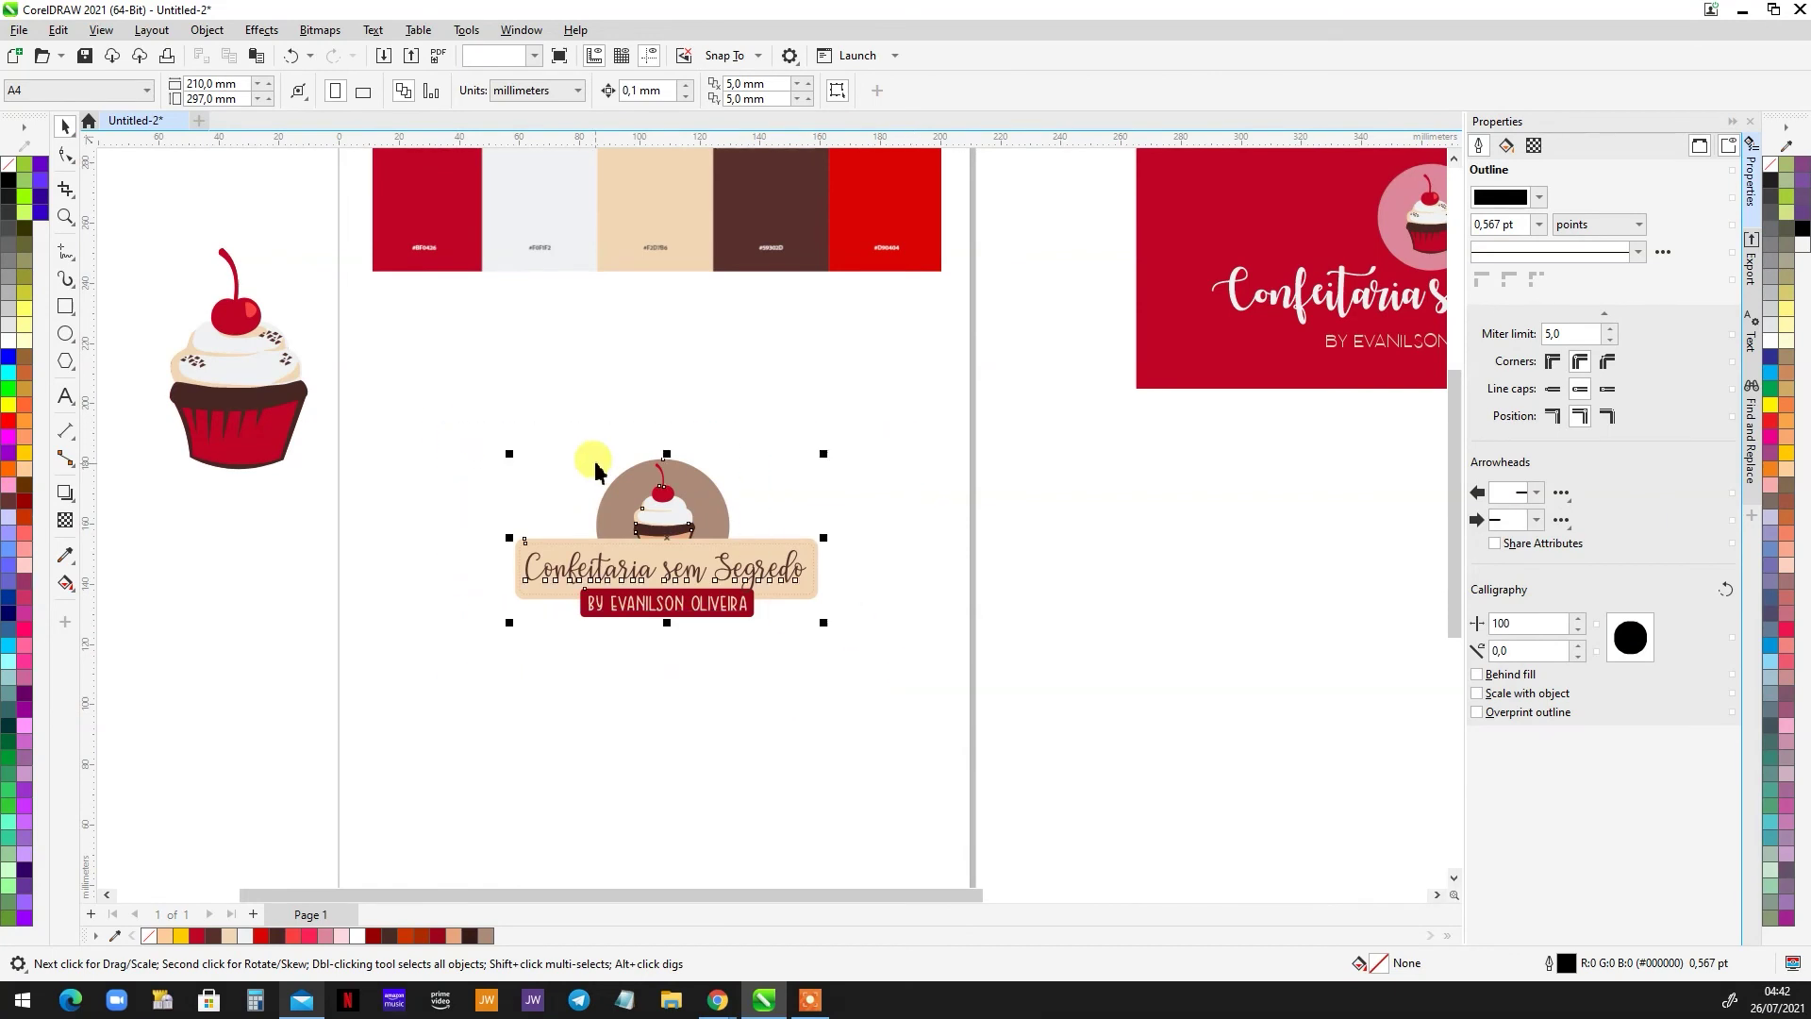
pyautogui.scroll(3, 596, 468)
# Step: Lighten the cupcake's circle to pale mauve in Edit Fill
pyautogui.keyDown('ctrl'); pyautogui.click(436, 406); pyautogui.keyUp('ctrl')
pyautogui.doubleClick(1377, 962)
pyautogui.click(675, 408)
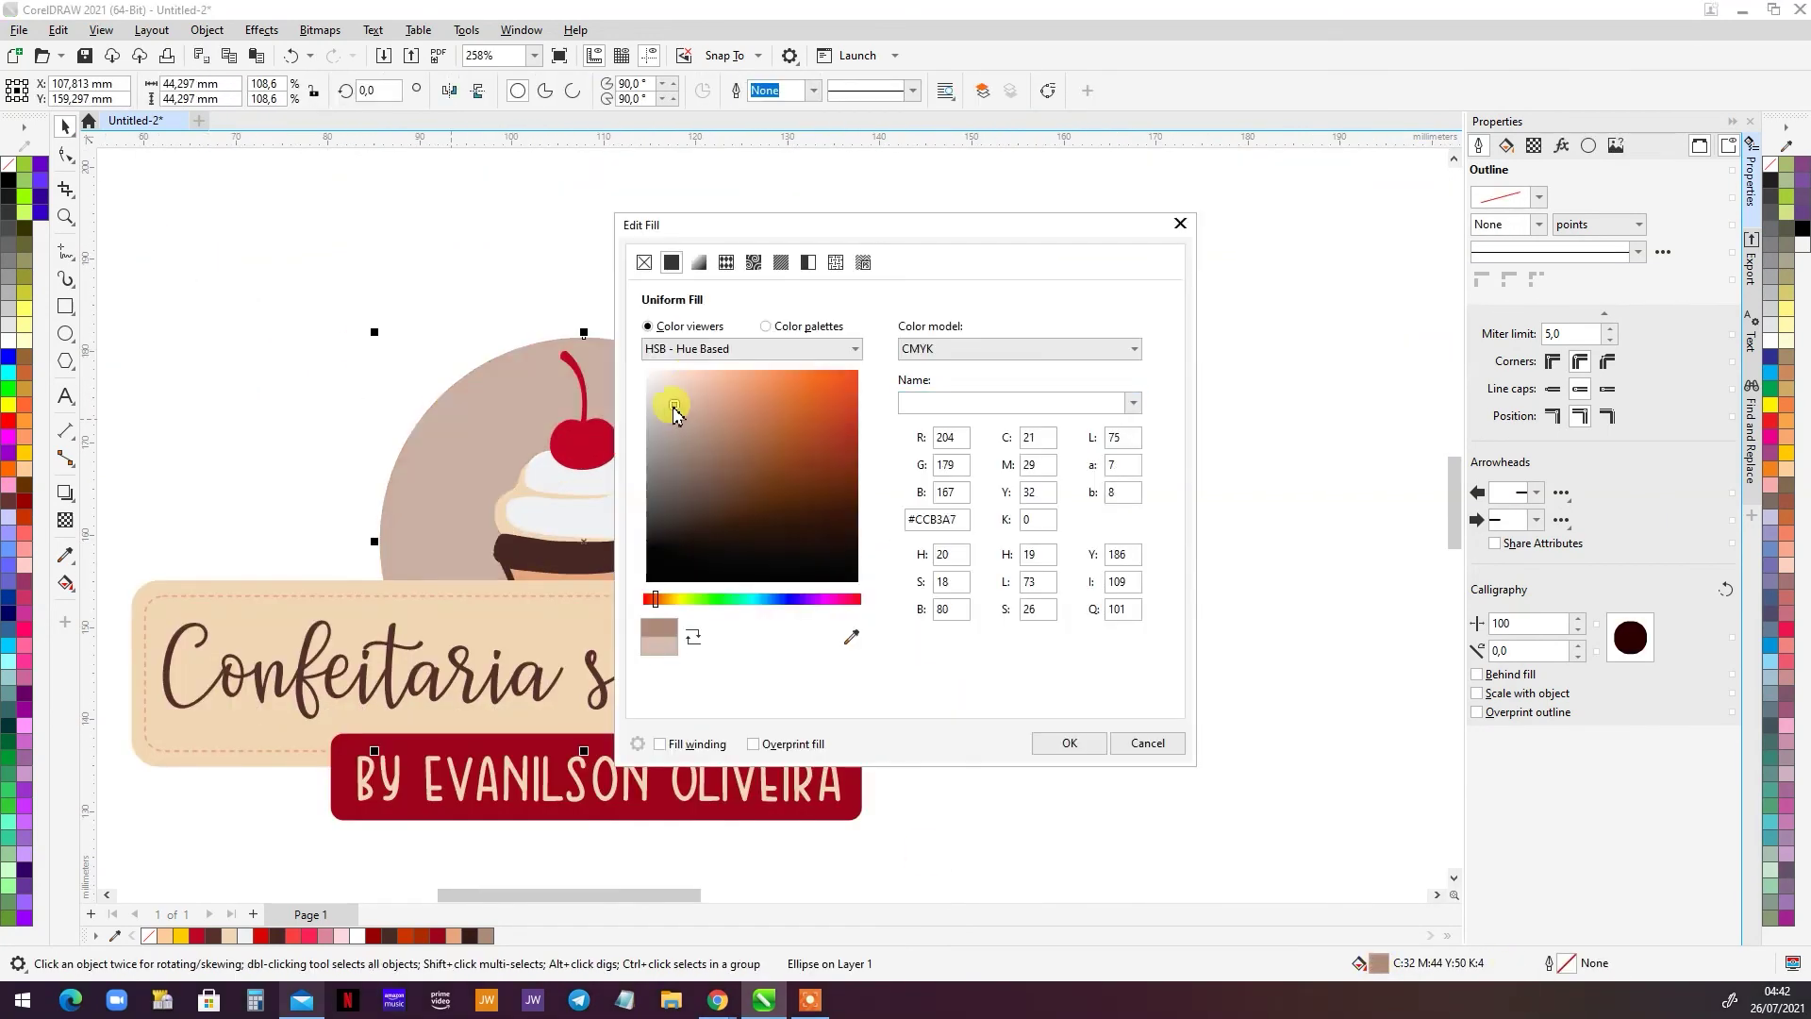
pyautogui.moveTo(673, 405); pyautogui.dragTo(671, 397)
pyautogui.click(1066, 743)
pyautogui.scroll(-3, 406, 335)
pyautogui.scroll(-2, 481, 456)
pyautogui.click(481, 456)
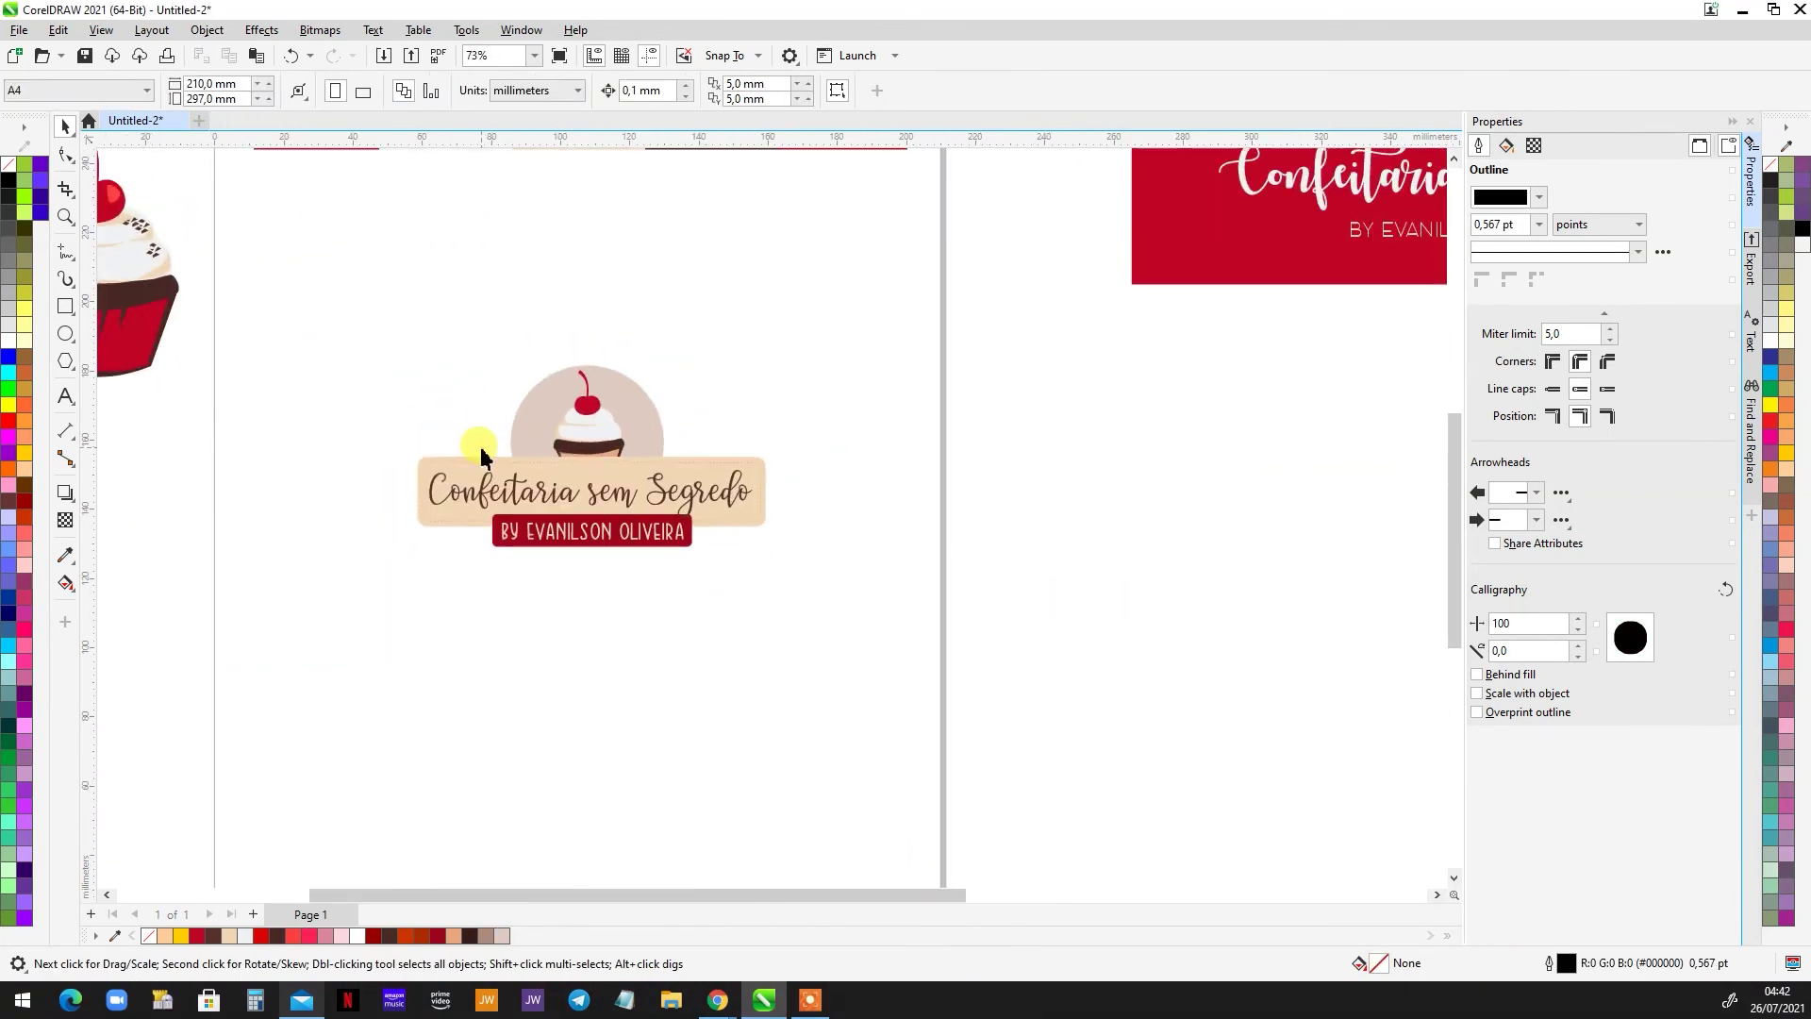
# Step: Copy the red banner below the logo and fill it dark brown
pyautogui.click(607, 472)
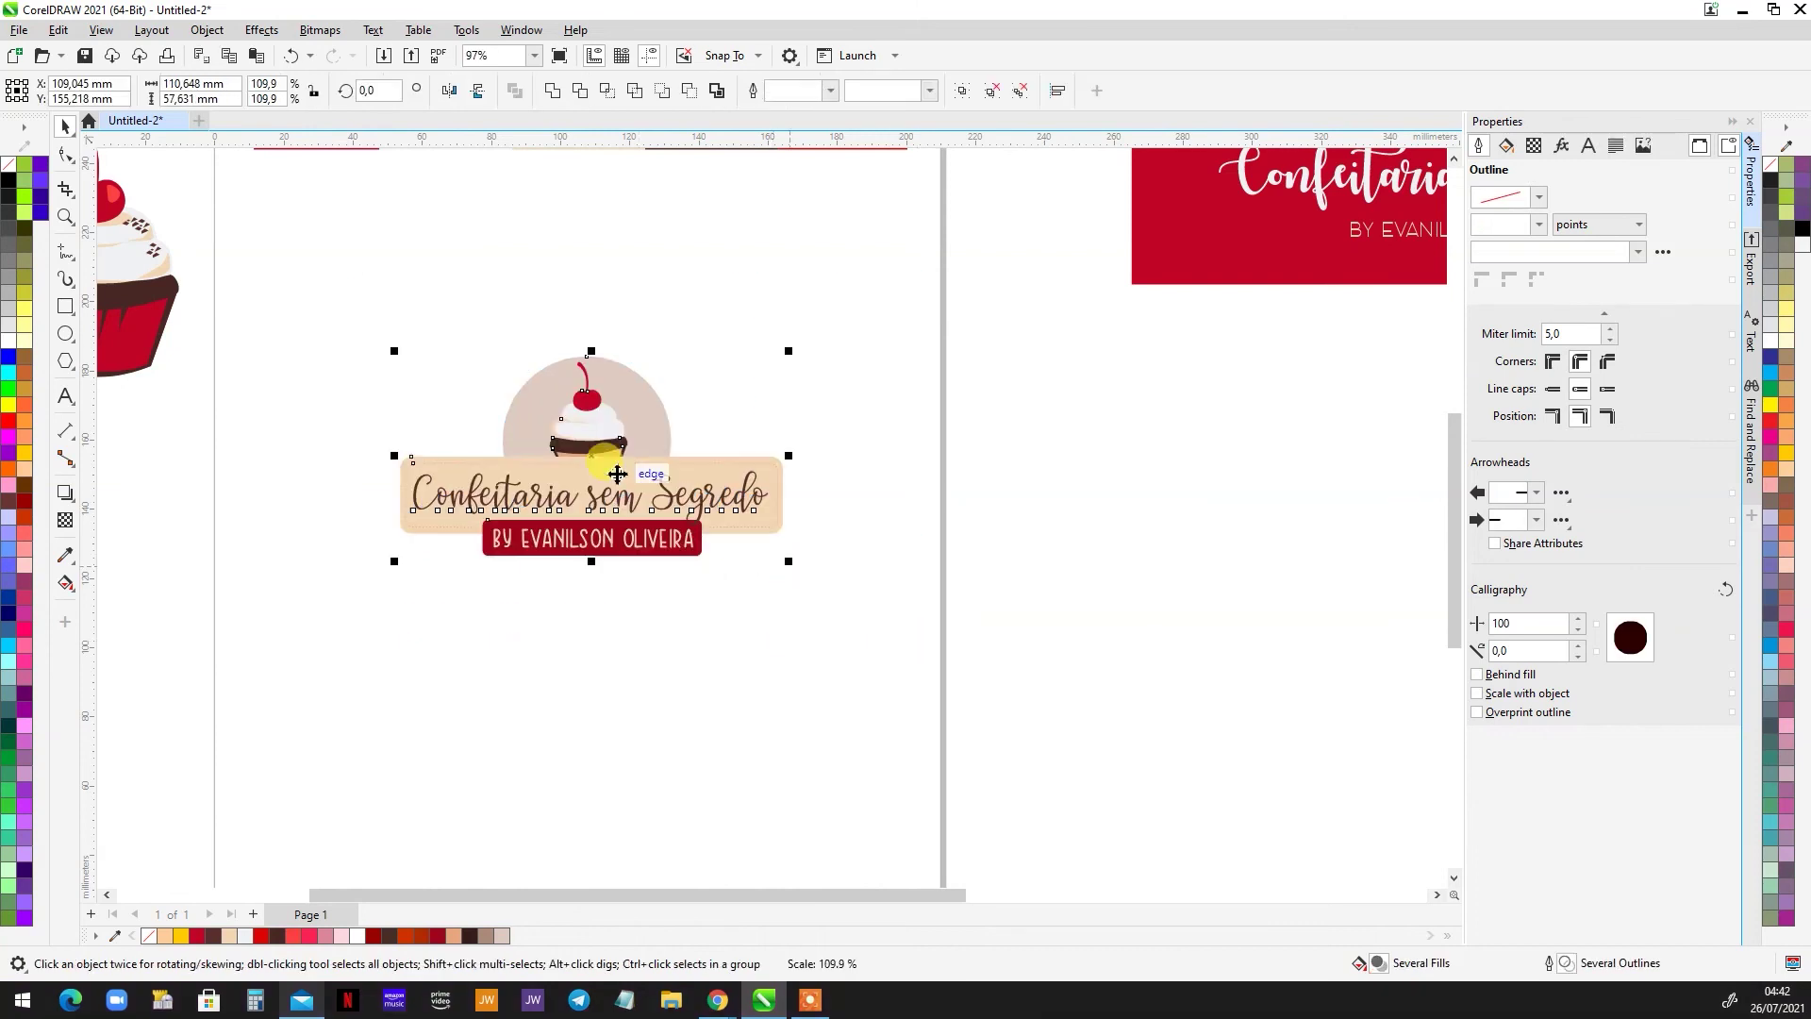
pyautogui.click(627, 614)
pyautogui.moveTo(1193, 271); pyautogui.dragTo(294, 816)
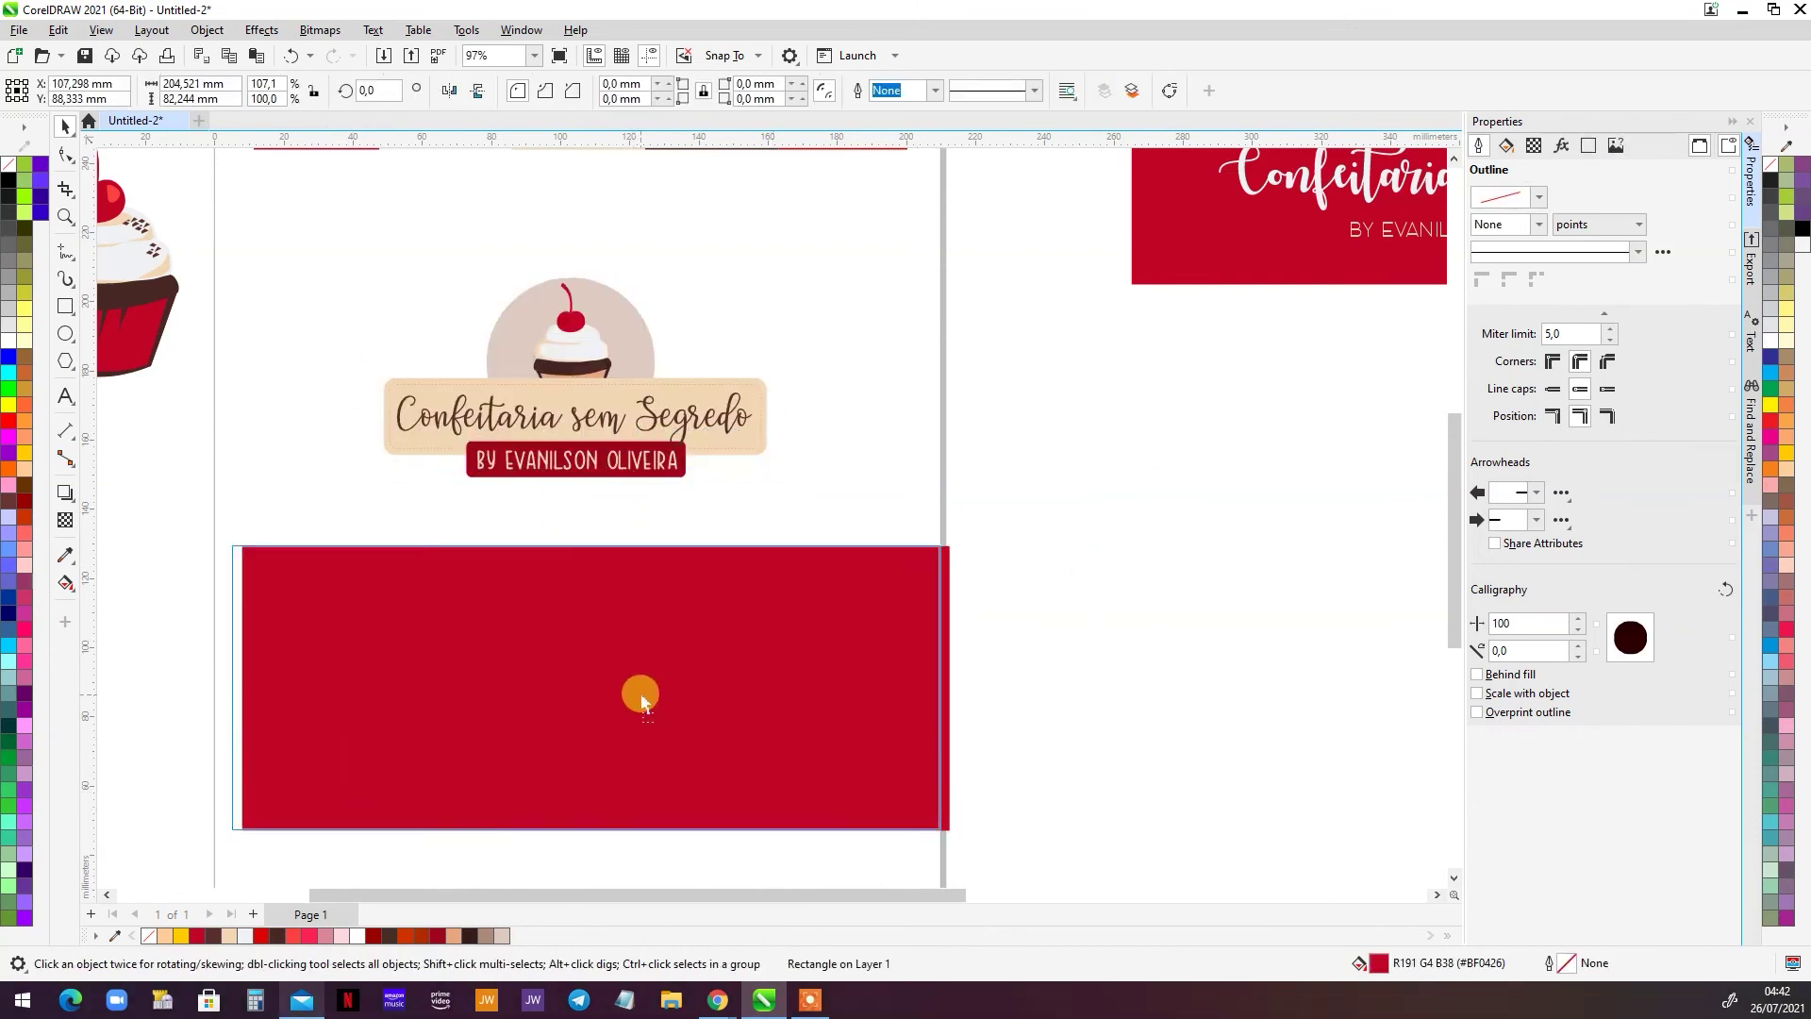
pyautogui.click(211, 936)
# Step: Place a logo copy on the brown rectangle and give its circle a darker mauve
pyautogui.moveTo(683, 423); pyautogui.dragTo(667, 695)
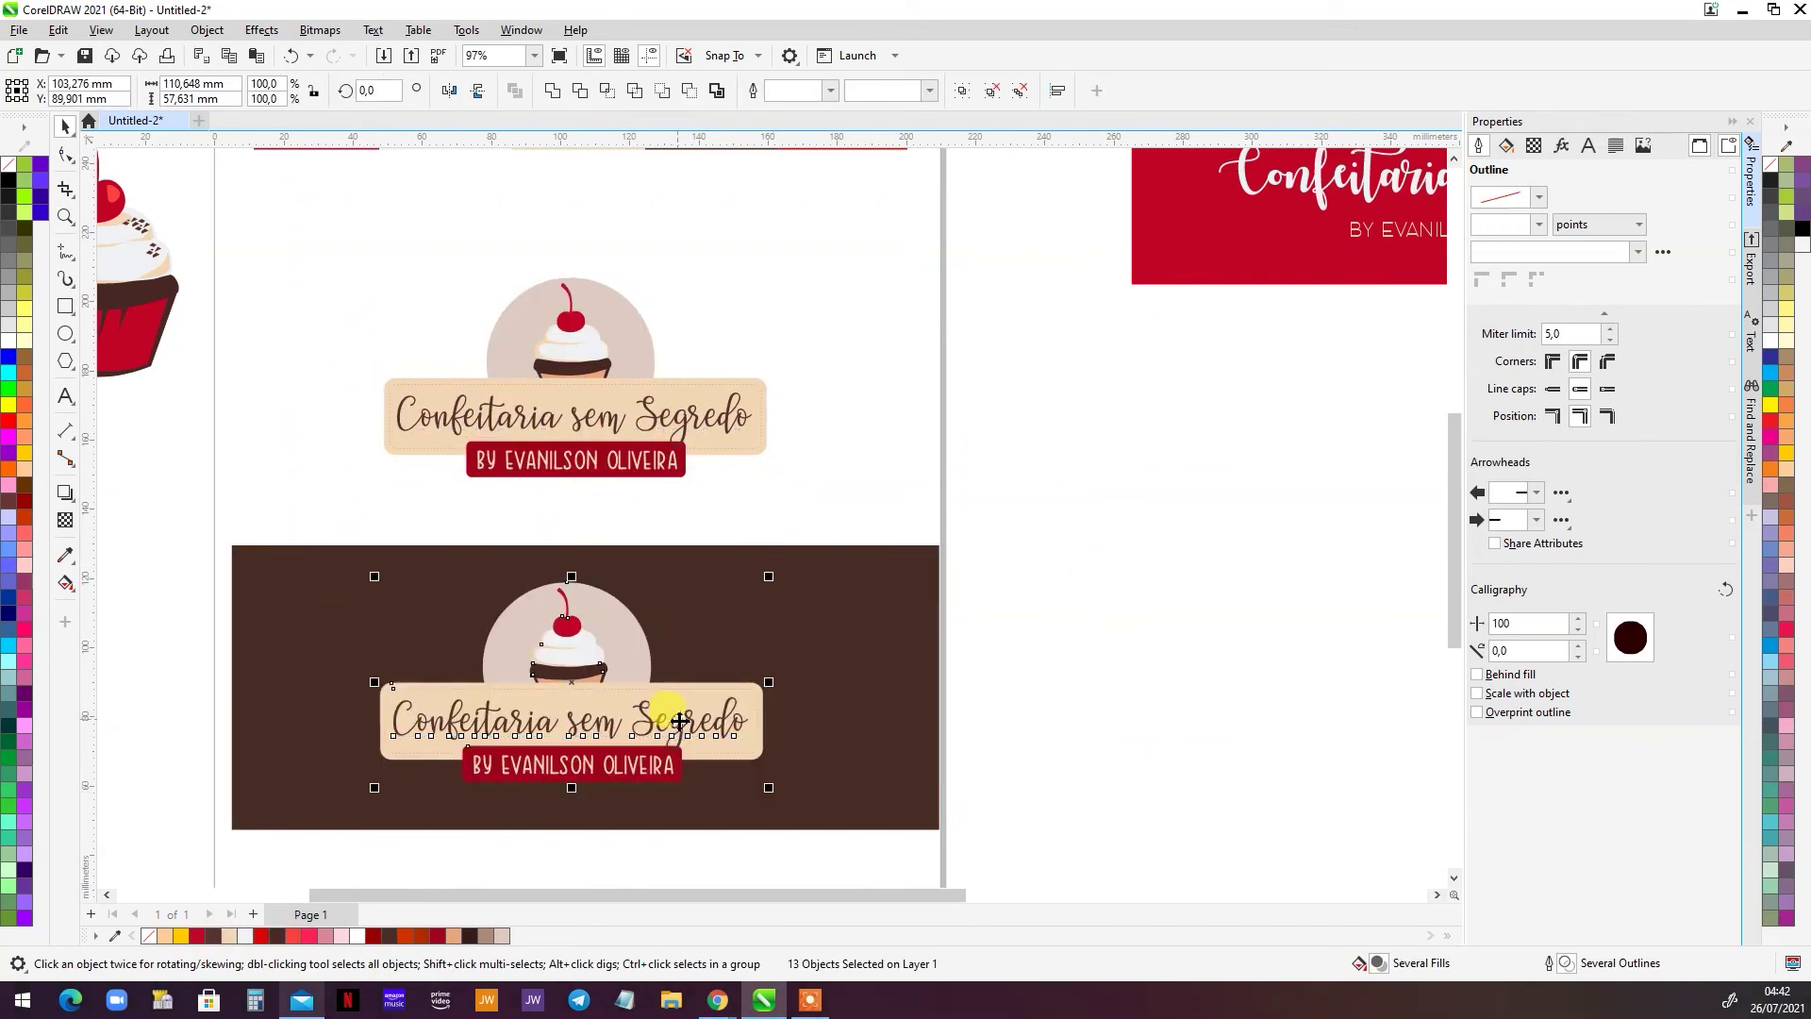
pyautogui.scroll(1, 566, 774)
pyautogui.press('Escape')
pyautogui.click(490, 618)
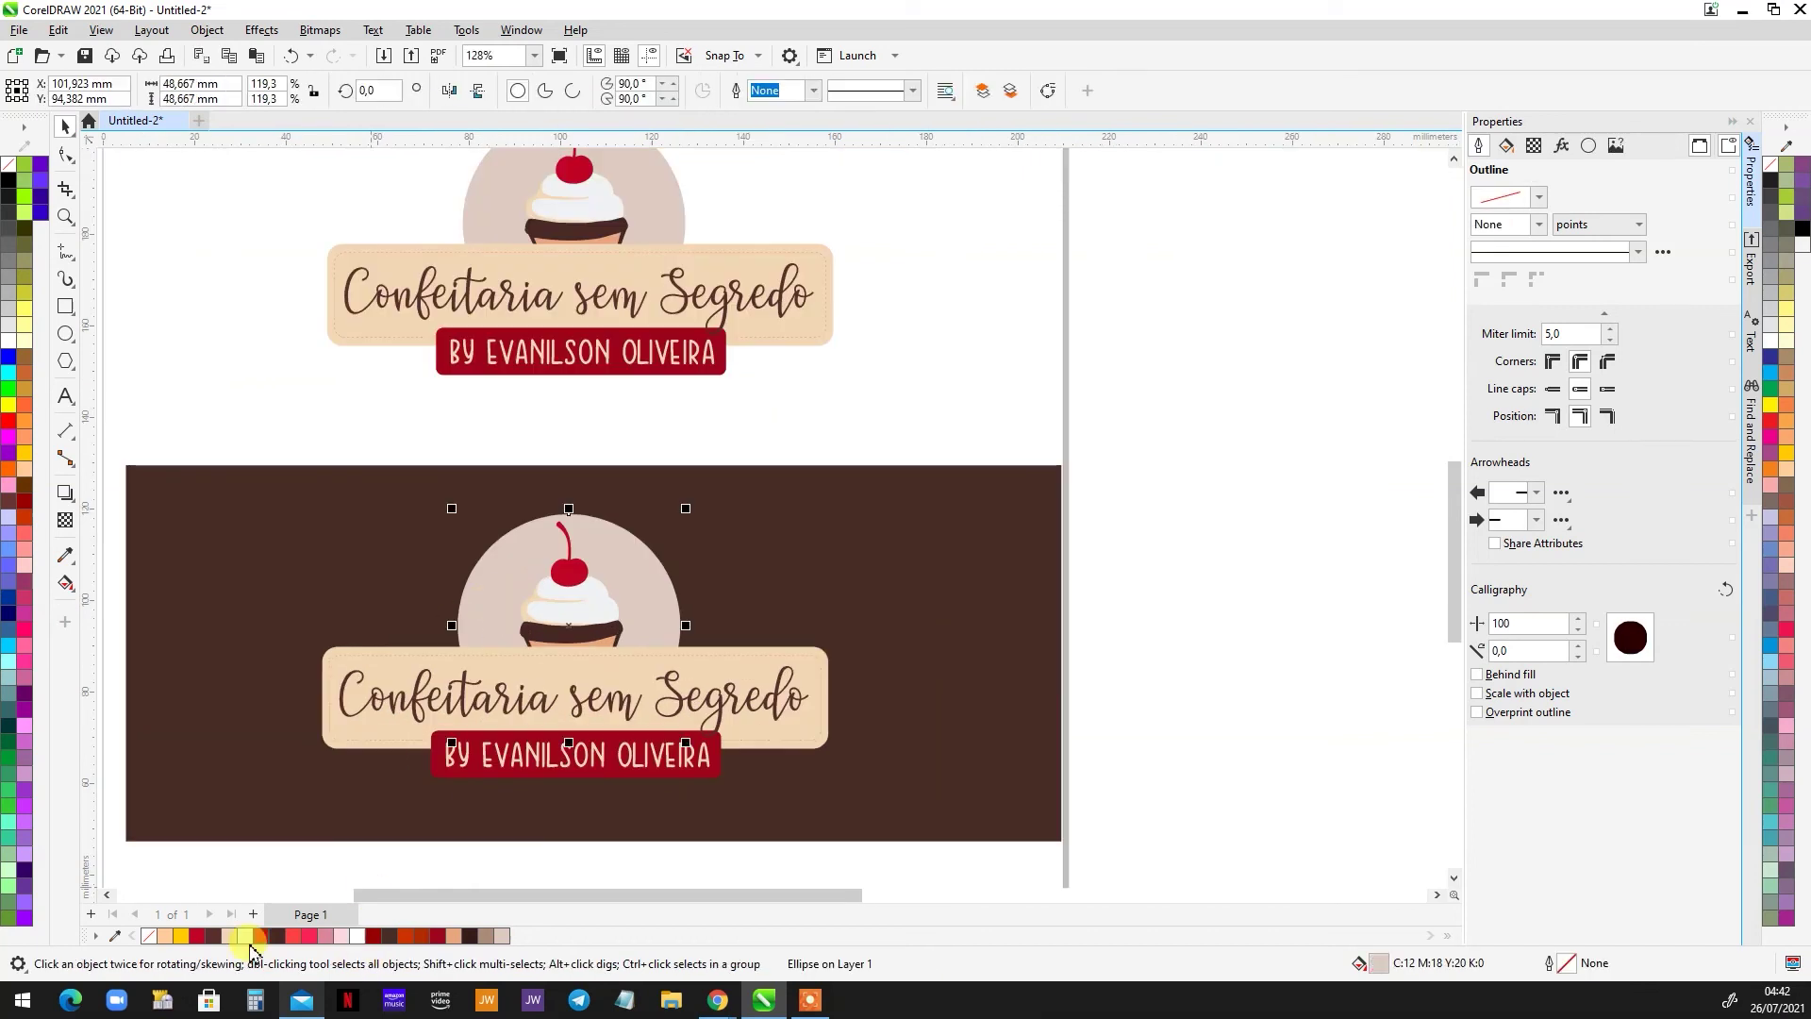
pyautogui.click(484, 936)
pyautogui.scroll(-1, 397, 542)
pyautogui.press('Escape')
# Step: Try a drop shadow on the upper logo, undo it, and select the lower logo
pyautogui.moveTo(301, 243); pyautogui.dragTo(904, 541)
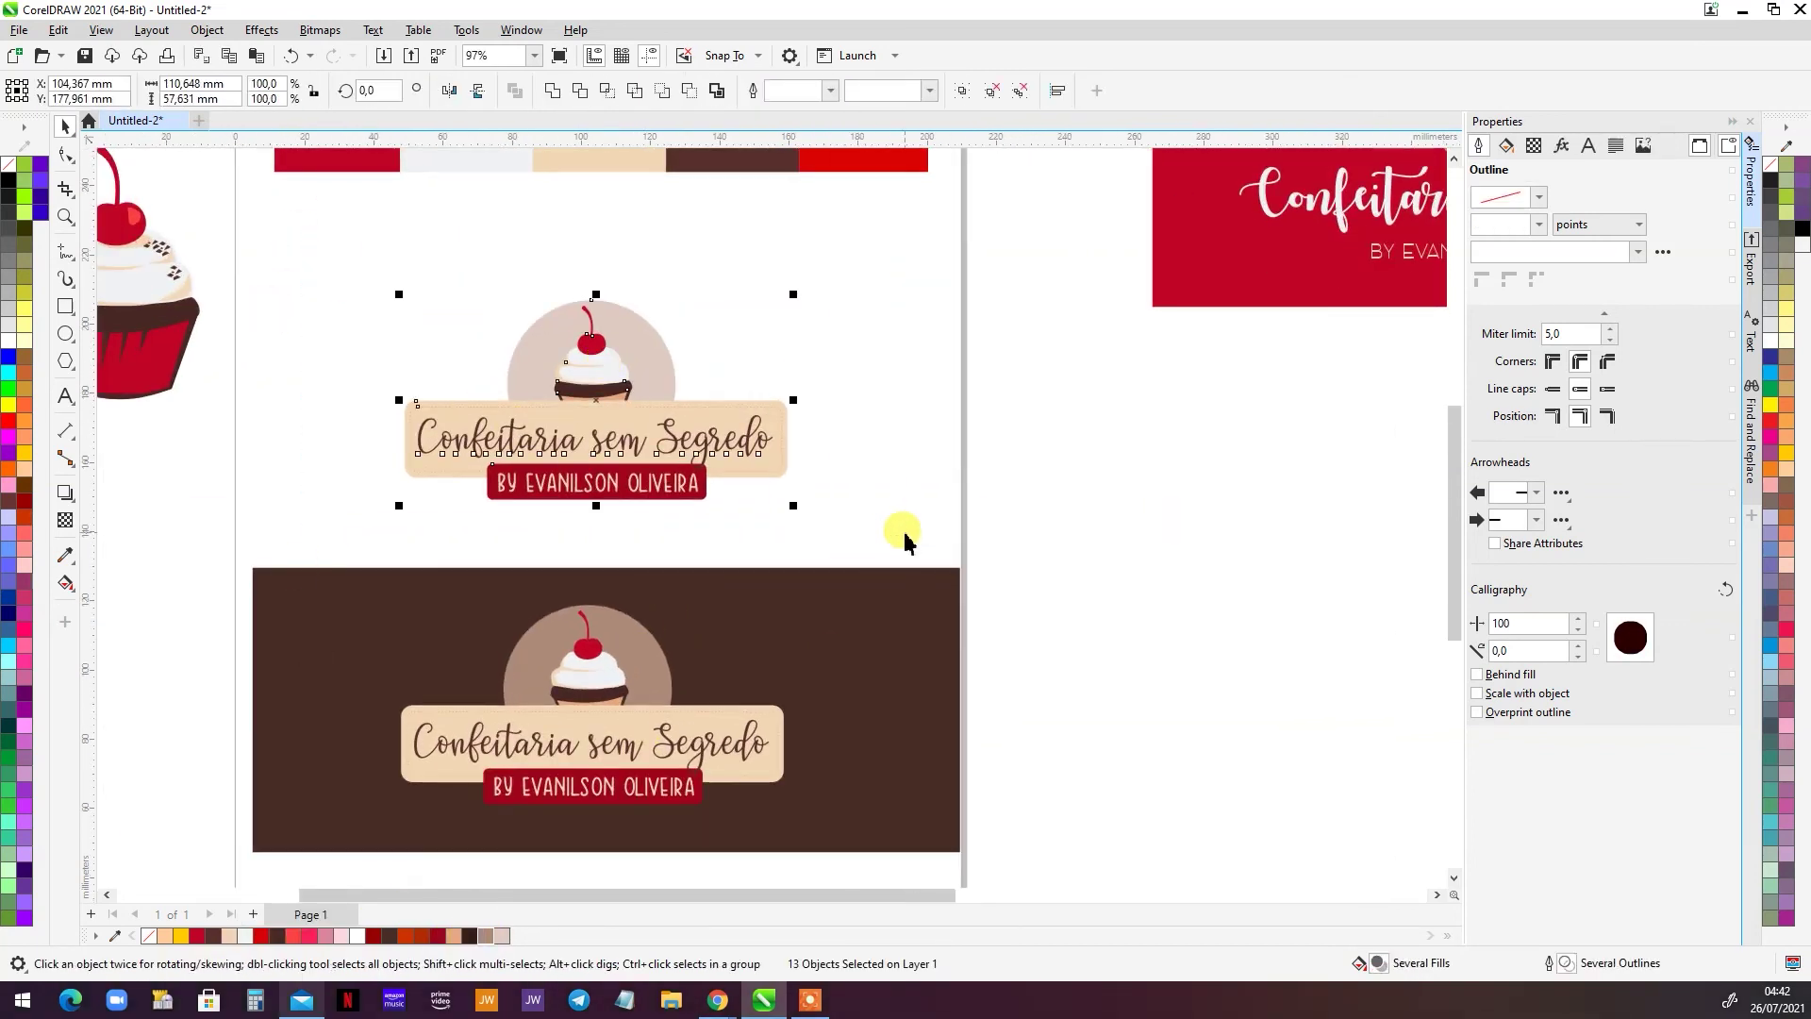
pyautogui.click(65, 492)
pyautogui.moveTo(406, 401); pyautogui.dragTo(781, 432)
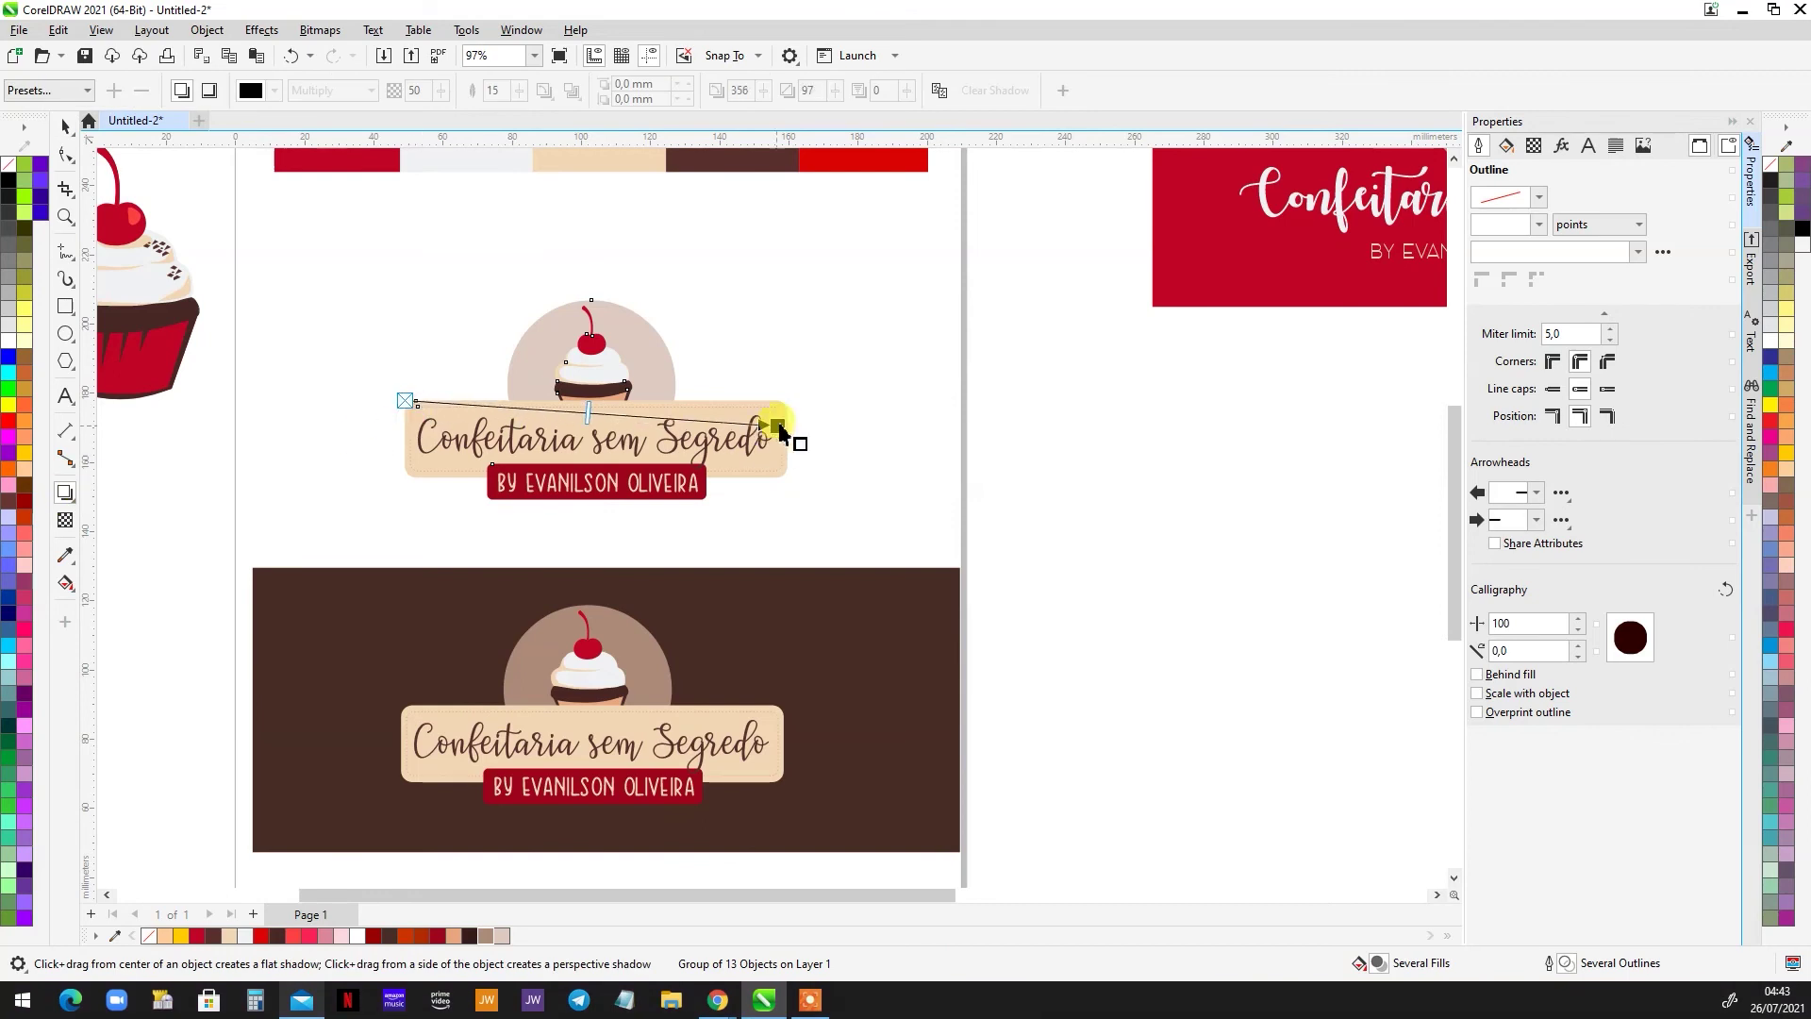
pyautogui.hotkey('ctrl', 'z')
pyautogui.press('space')
pyautogui.click(372, 336)
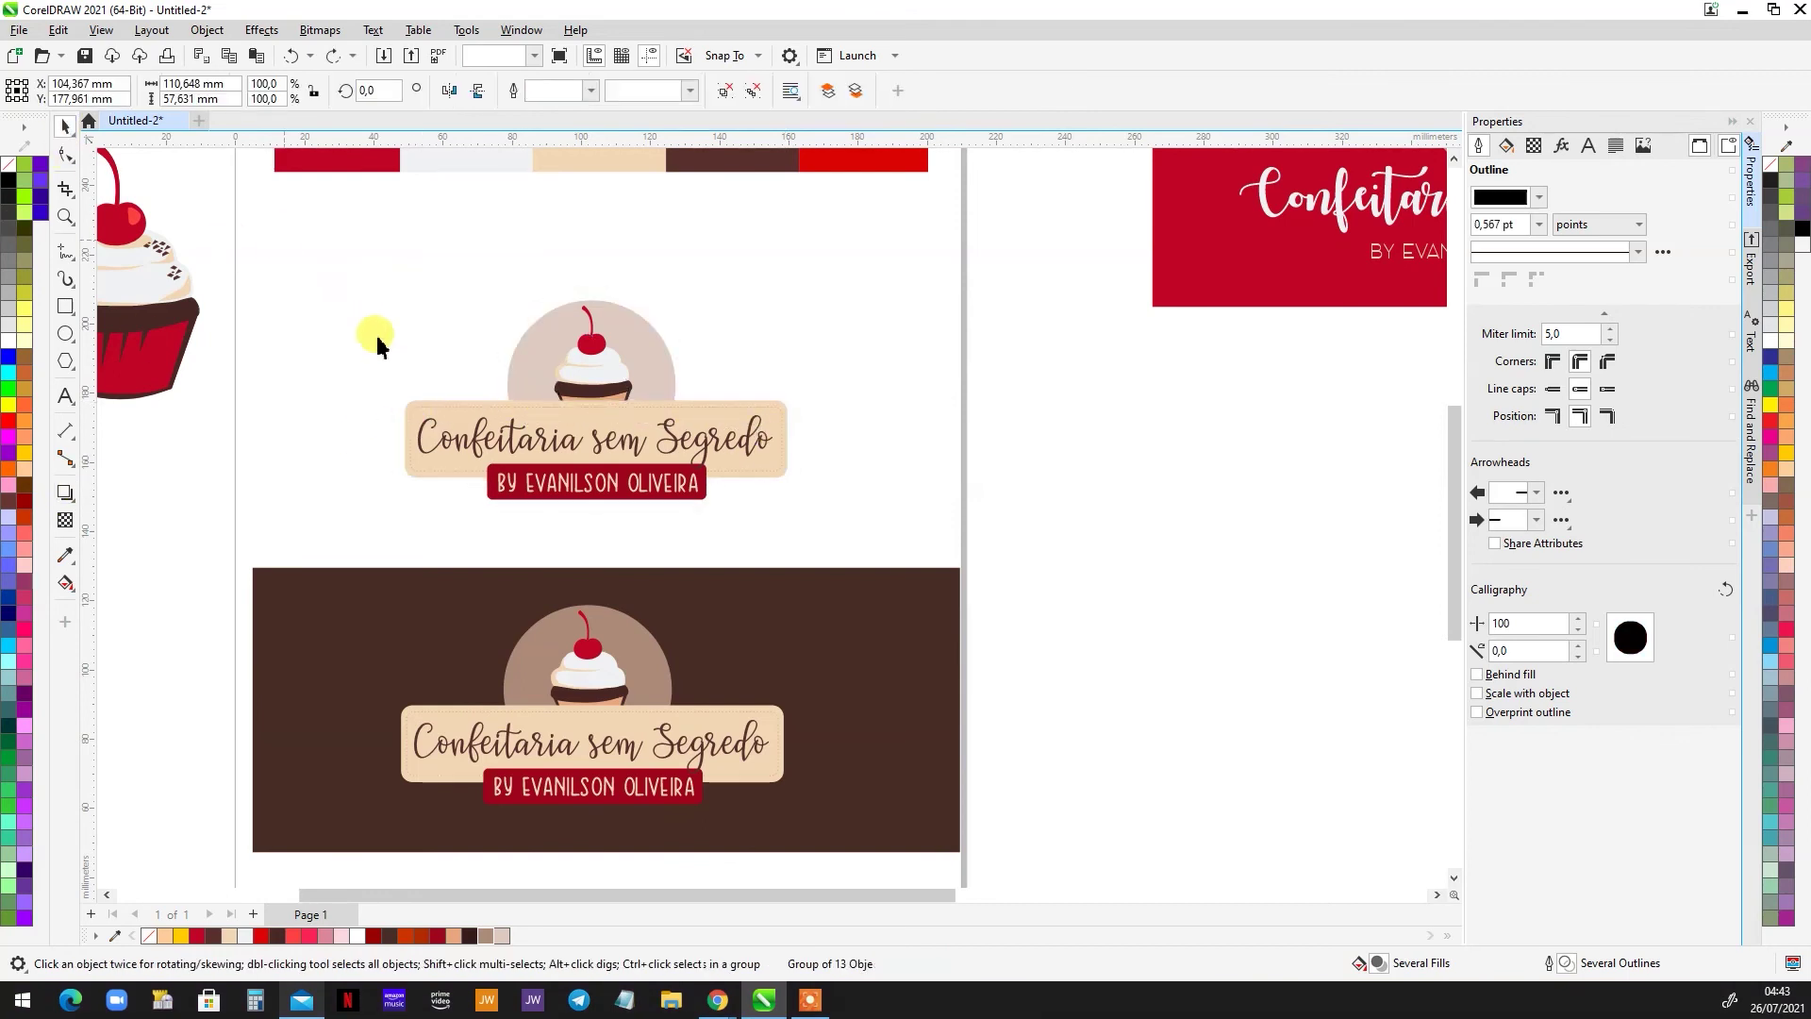
pyautogui.scroll(1, 549, 622)
pyautogui.scroll(-1, 550, 622)
pyautogui.moveTo(291, 449); pyautogui.dragTo(789, 732)
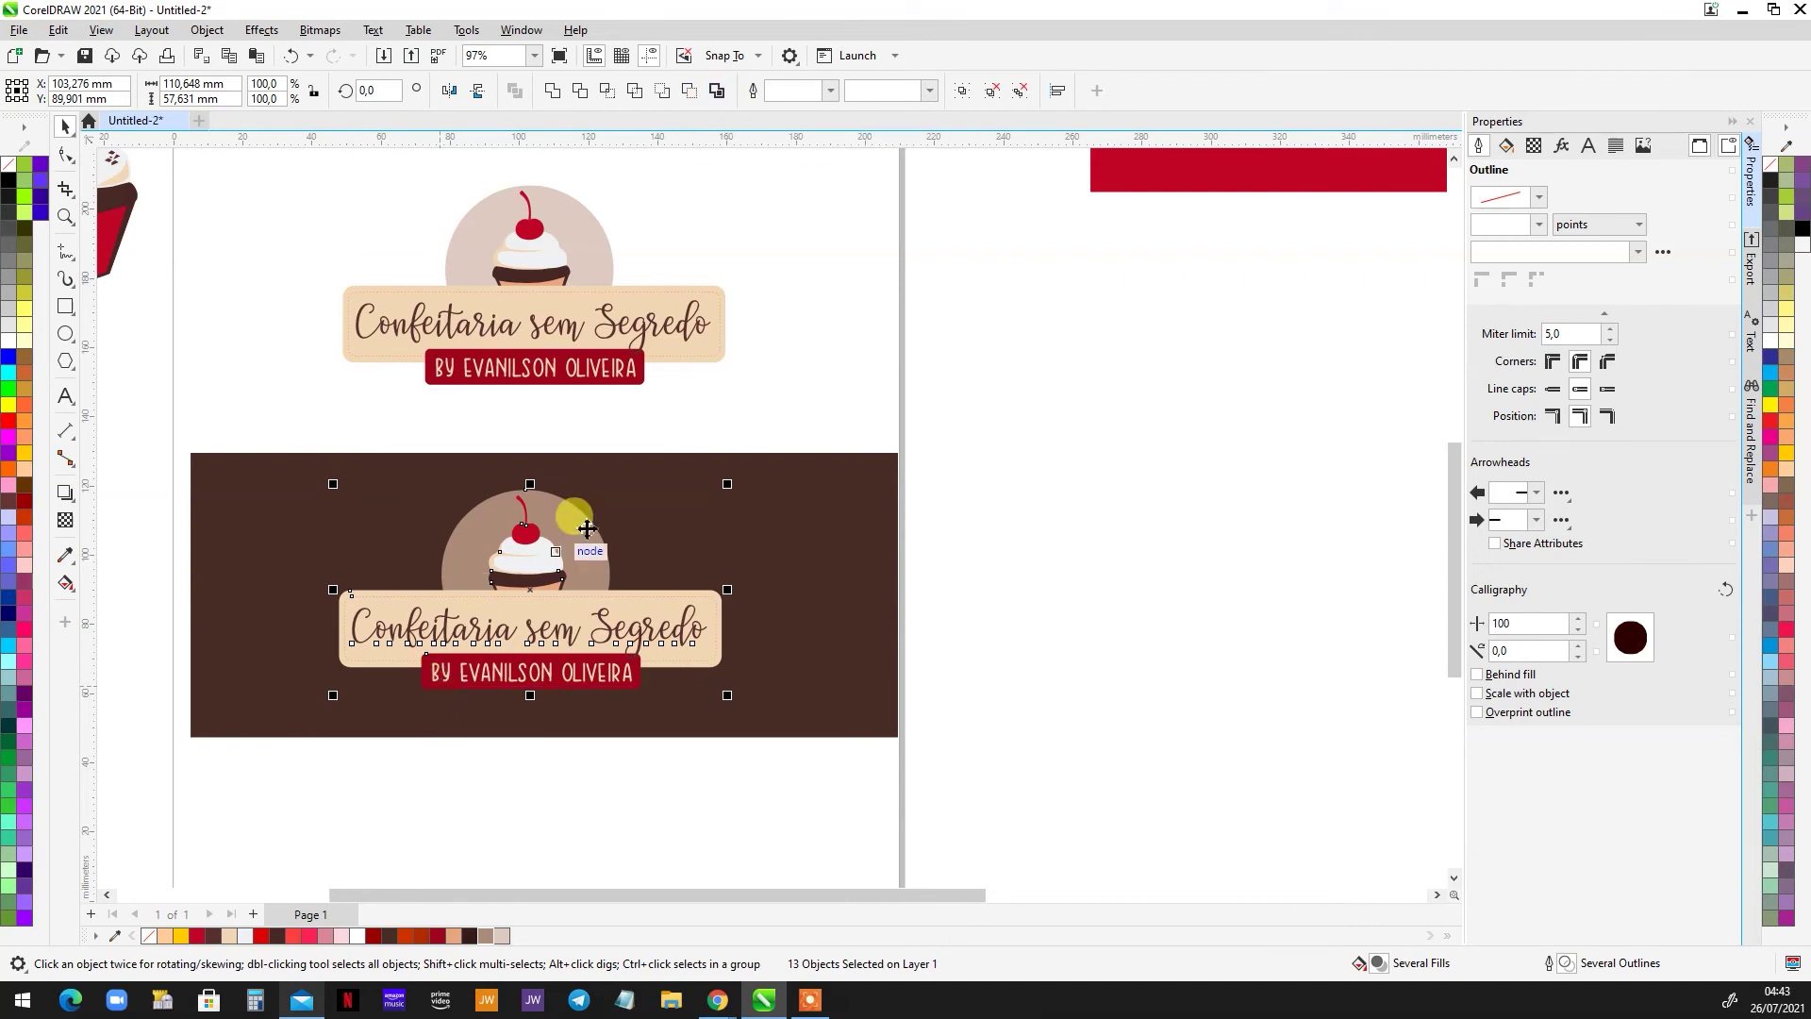
# Step: Create a white-filled, white 3 pt outlined boundary around the lower logo, sent behind it
pyautogui.click(715, 89)
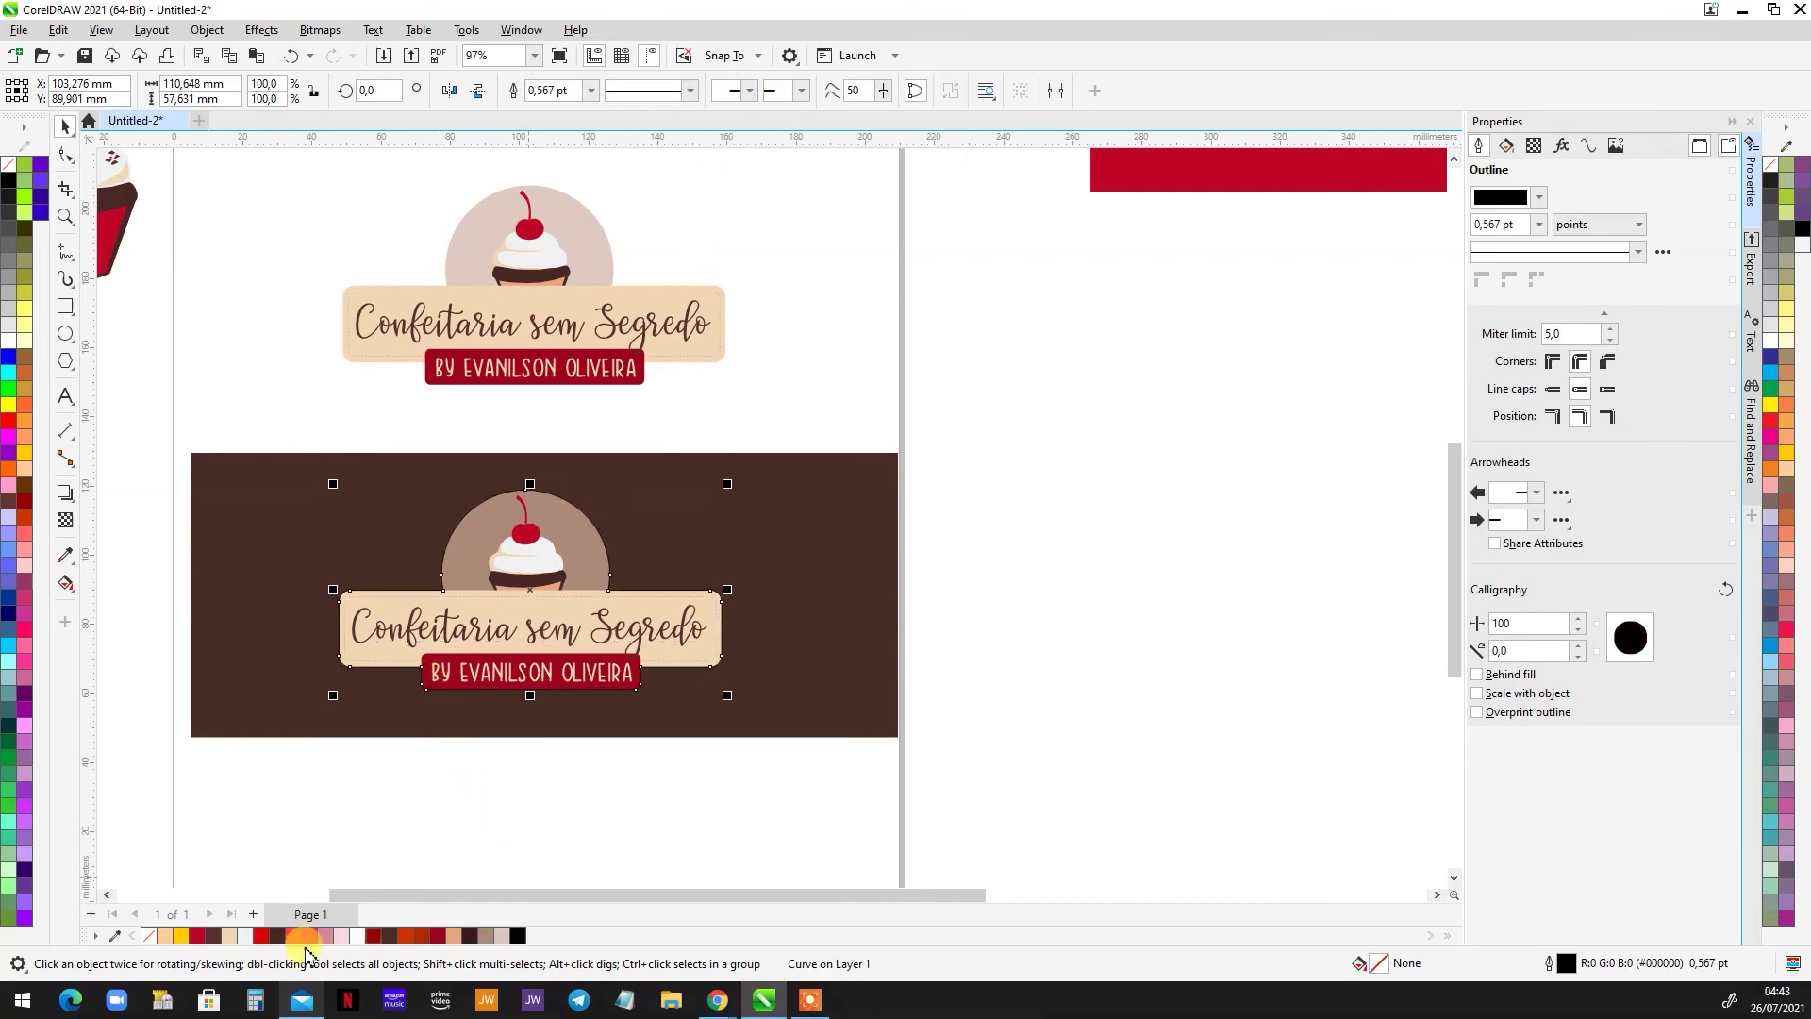
pyautogui.rightClick(357, 935)
pyautogui.click(1537, 226)
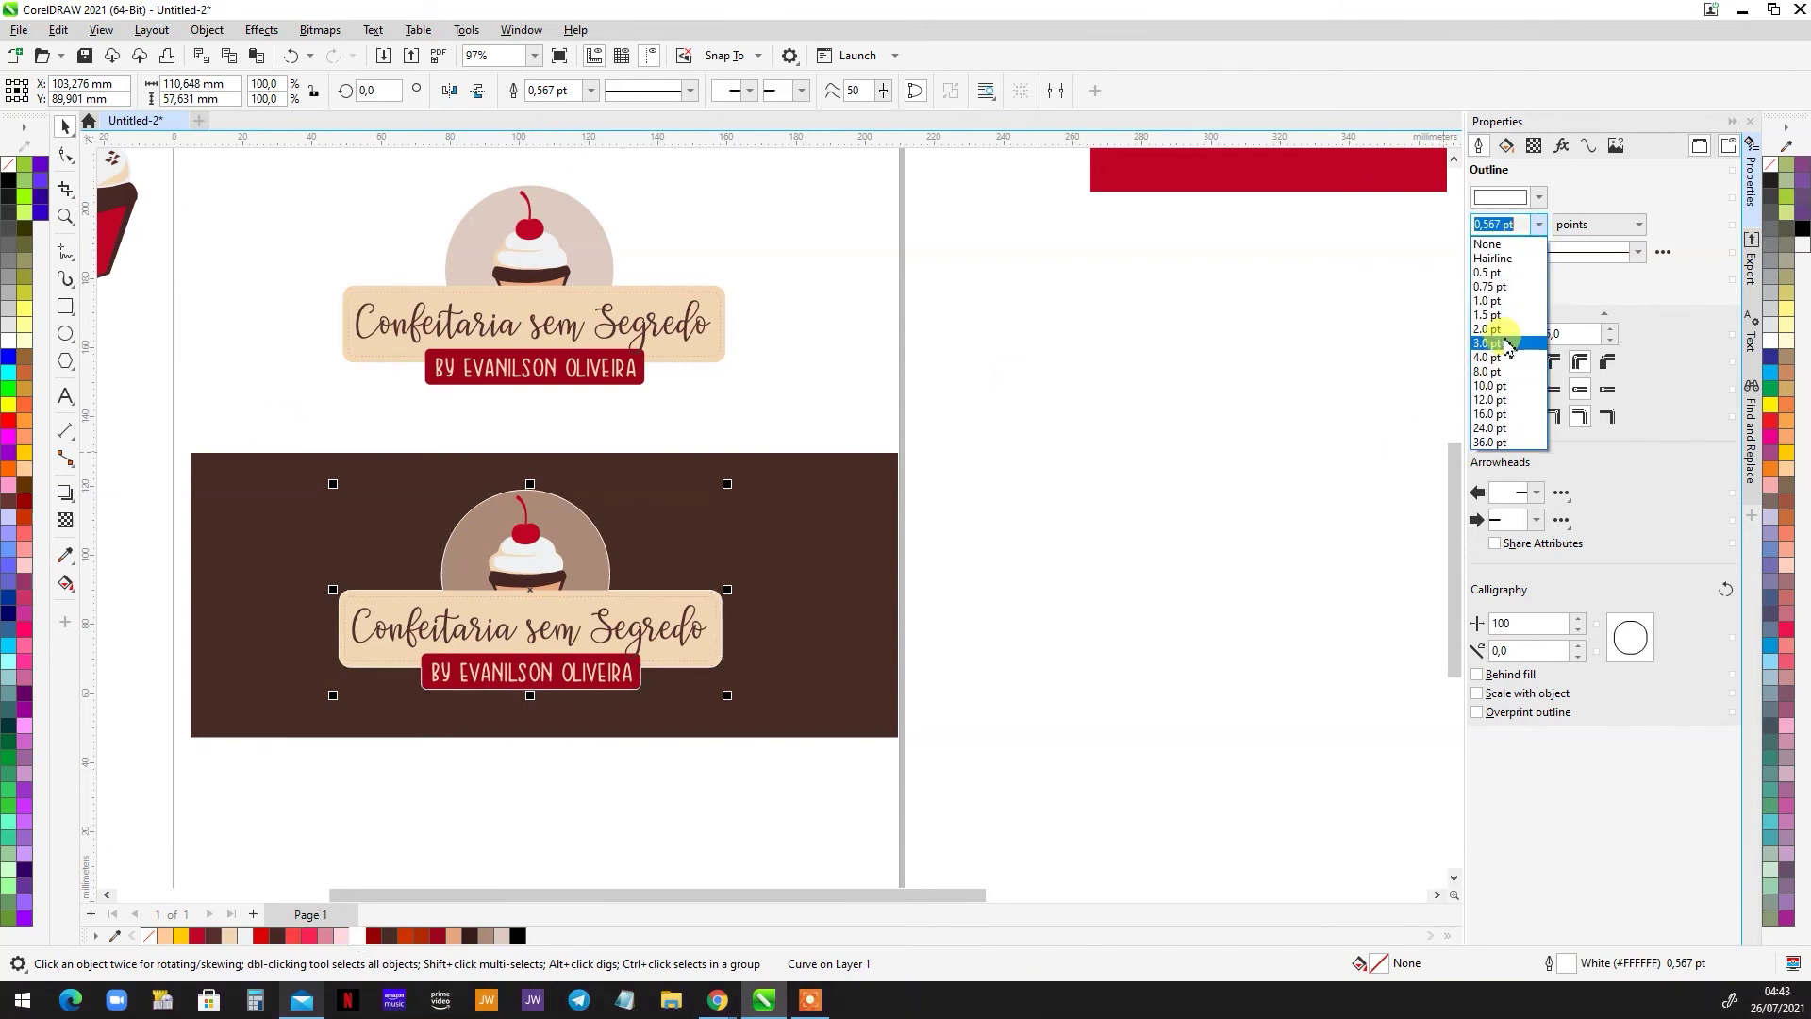
pyautogui.click(1506, 345)
pyautogui.click(1537, 226)
pyautogui.click(1504, 345)
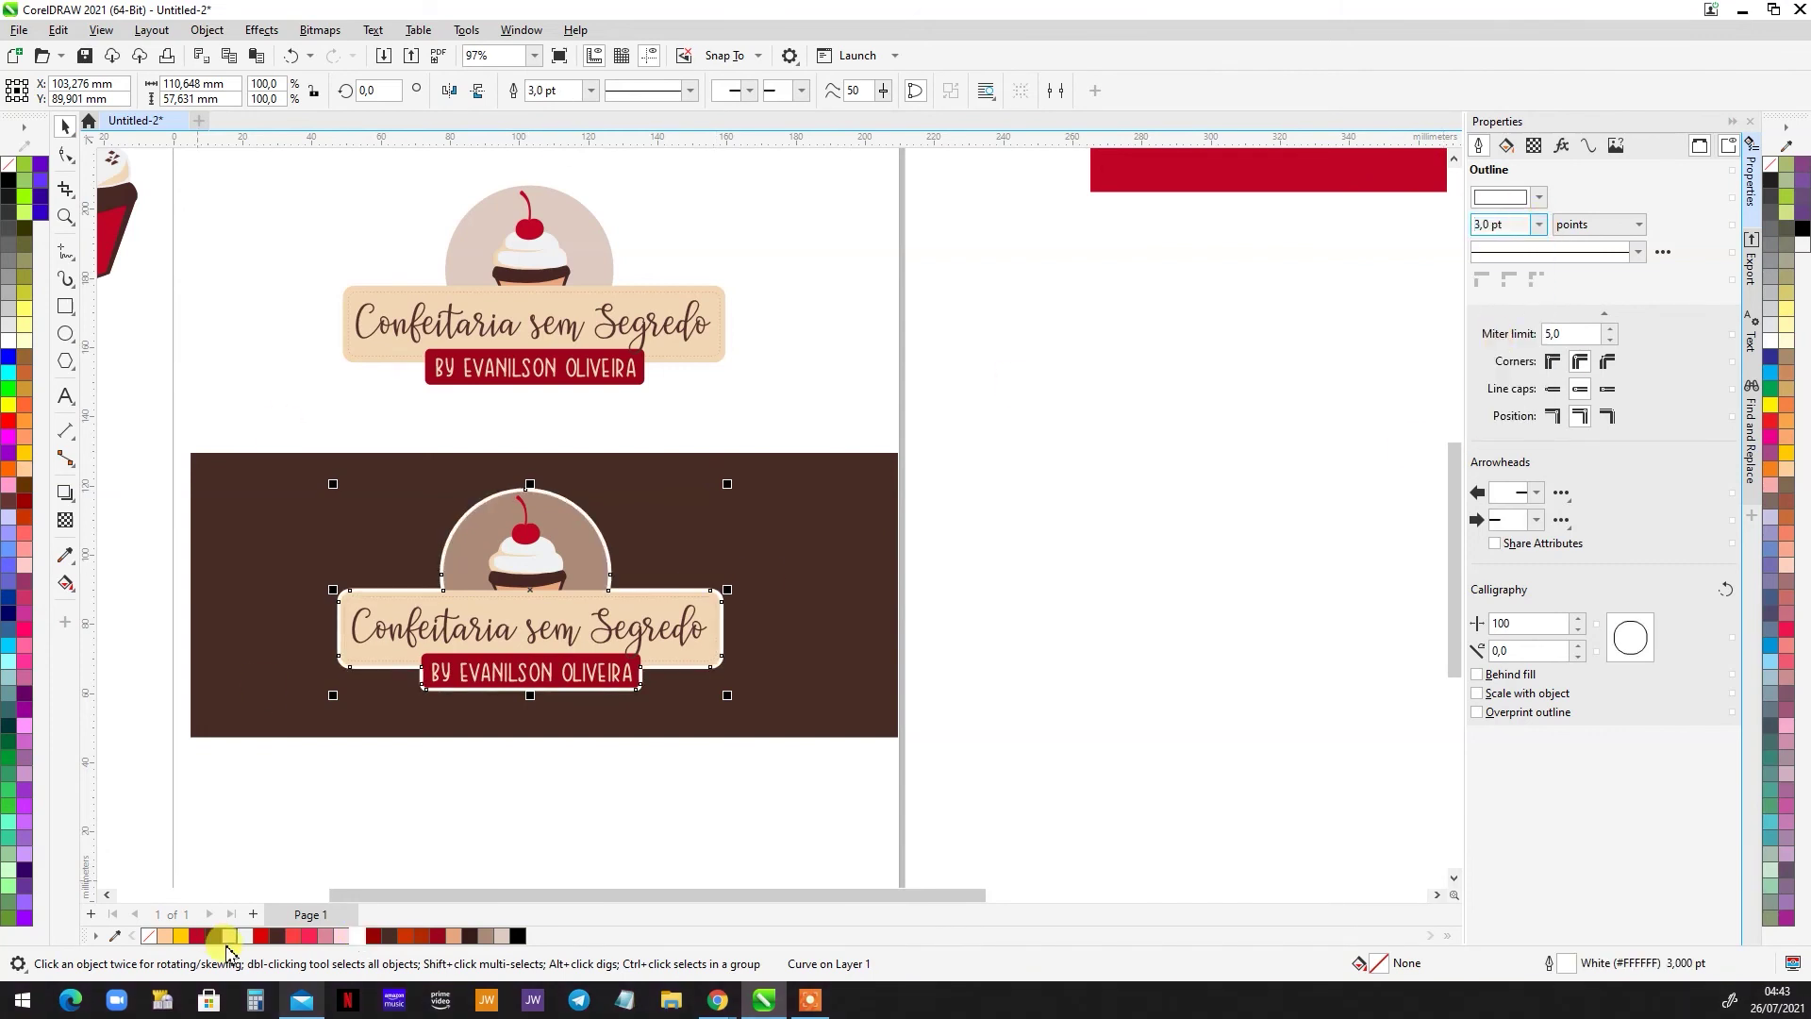
pyautogui.click(359, 938)
pyautogui.scroll(2, 404, 638)
pyautogui.hotkey('ctrl', 'pagedown')
pyautogui.click(230, 517)
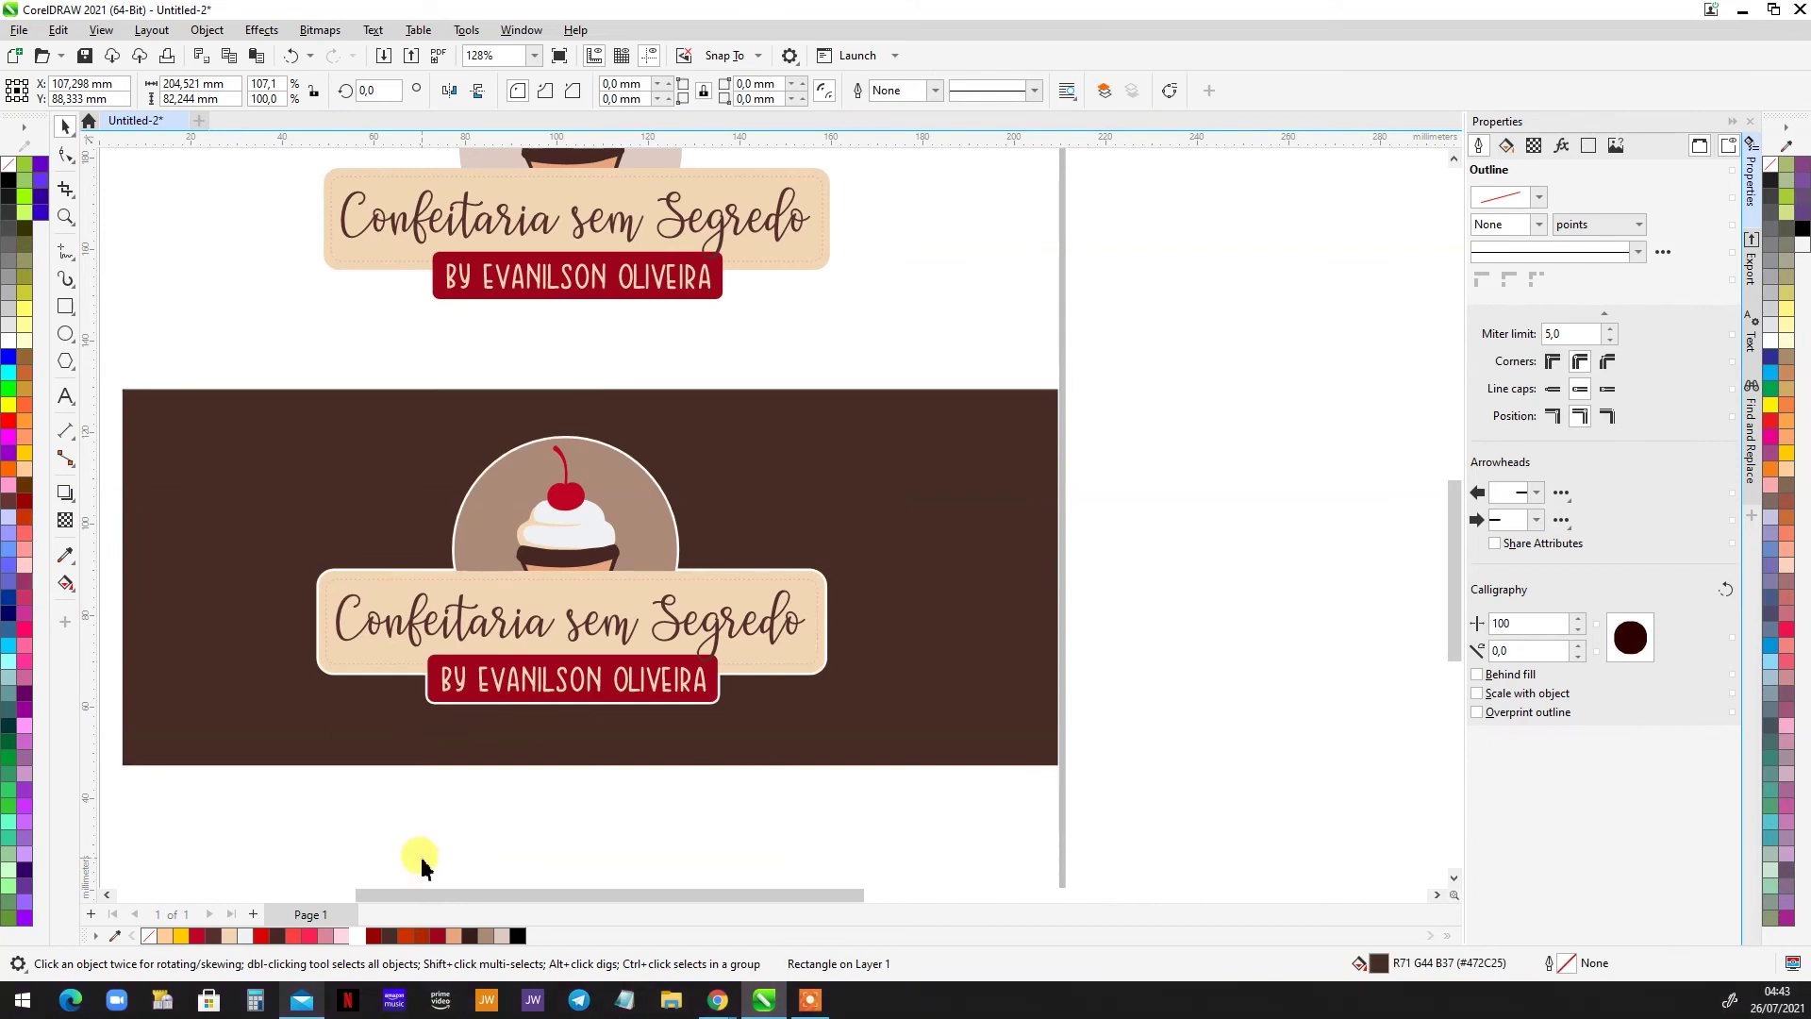
pyautogui.click(464, 494)
# Step: Widen the white border to 8 pt and add a drop shadow beneath it
pyautogui.click(1538, 225)
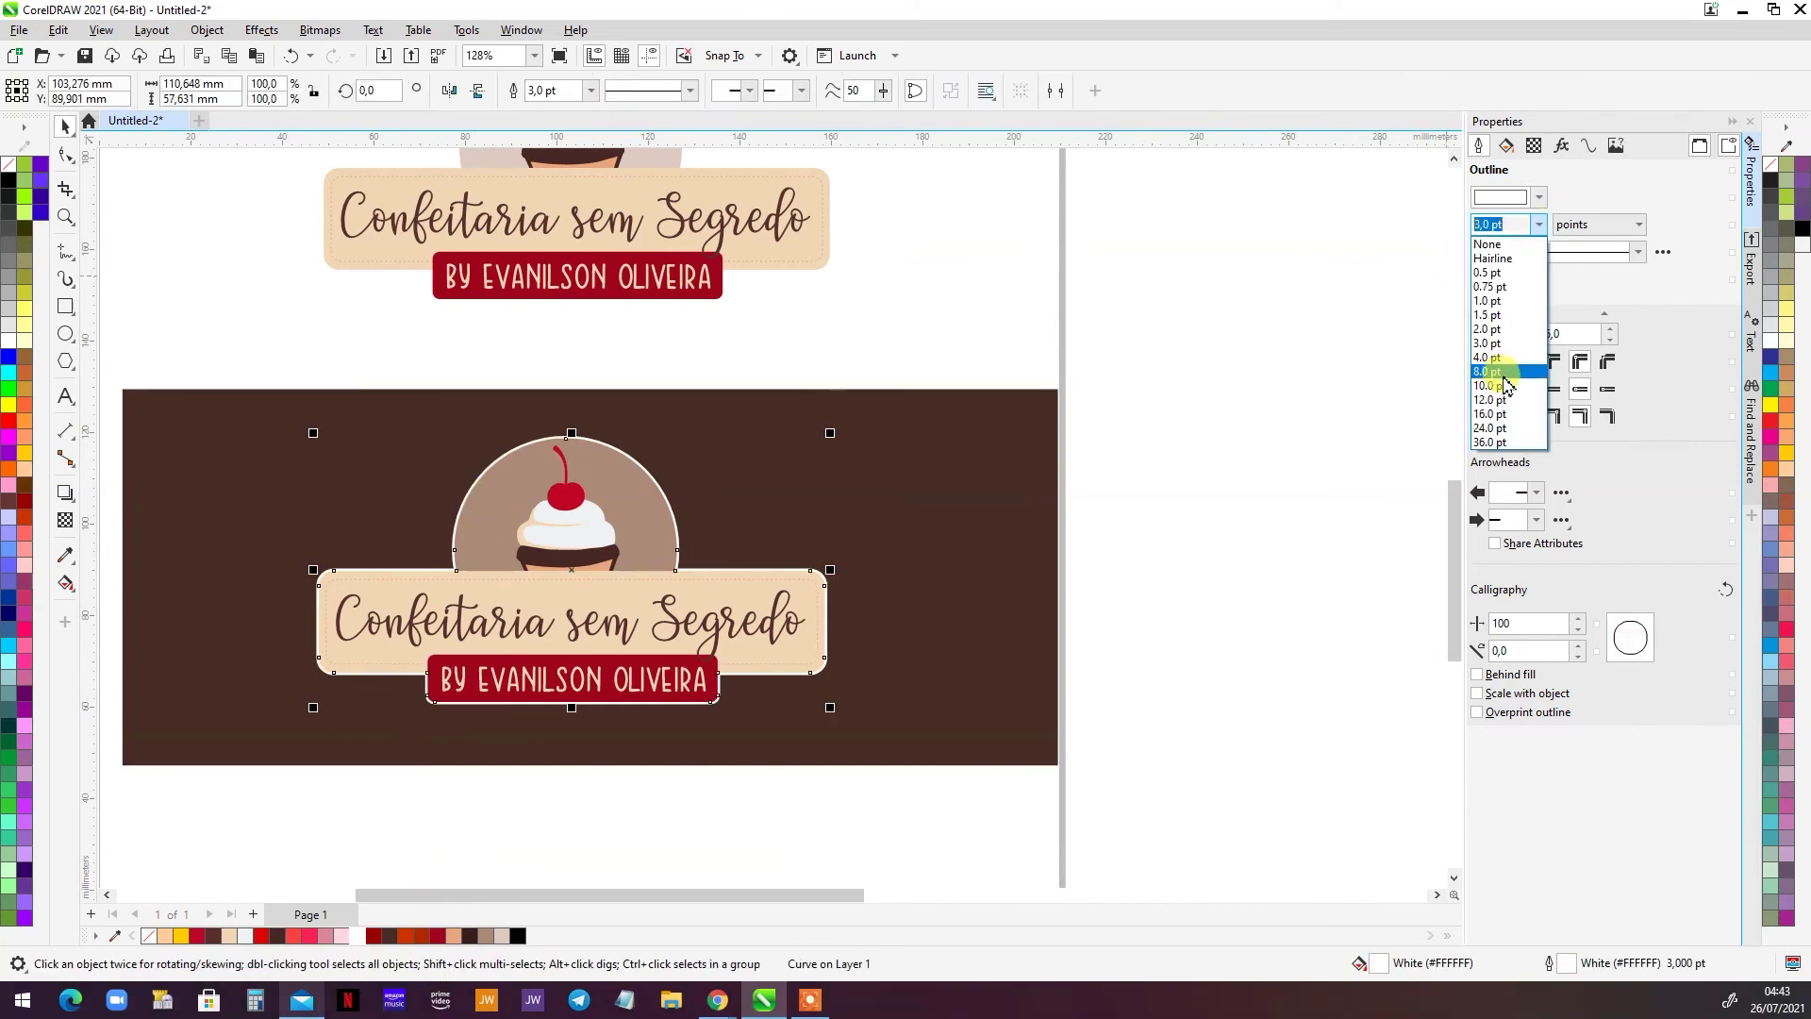
pyautogui.click(1502, 372)
pyautogui.click(1537, 225)
pyautogui.click(1488, 371)
pyautogui.click(65, 491)
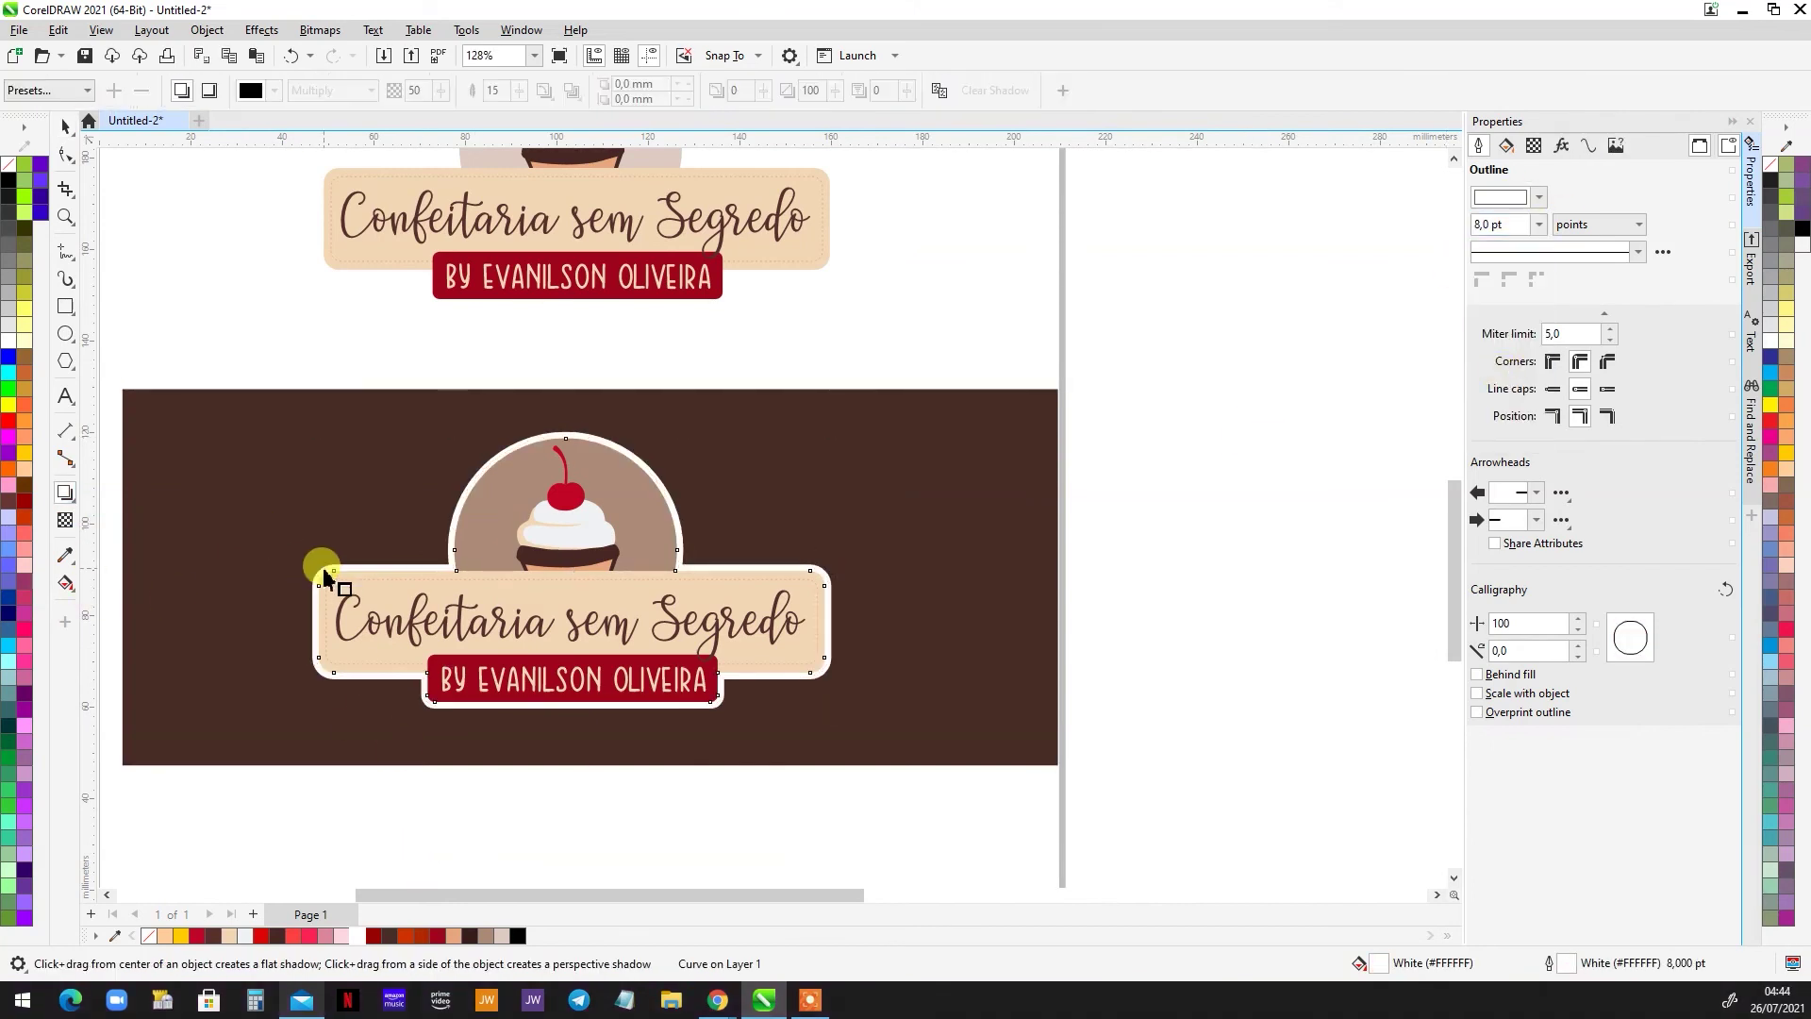
pyautogui.moveTo(324, 572); pyautogui.dragTo(824, 572)
pyautogui.press('space')
pyautogui.press('Escape')
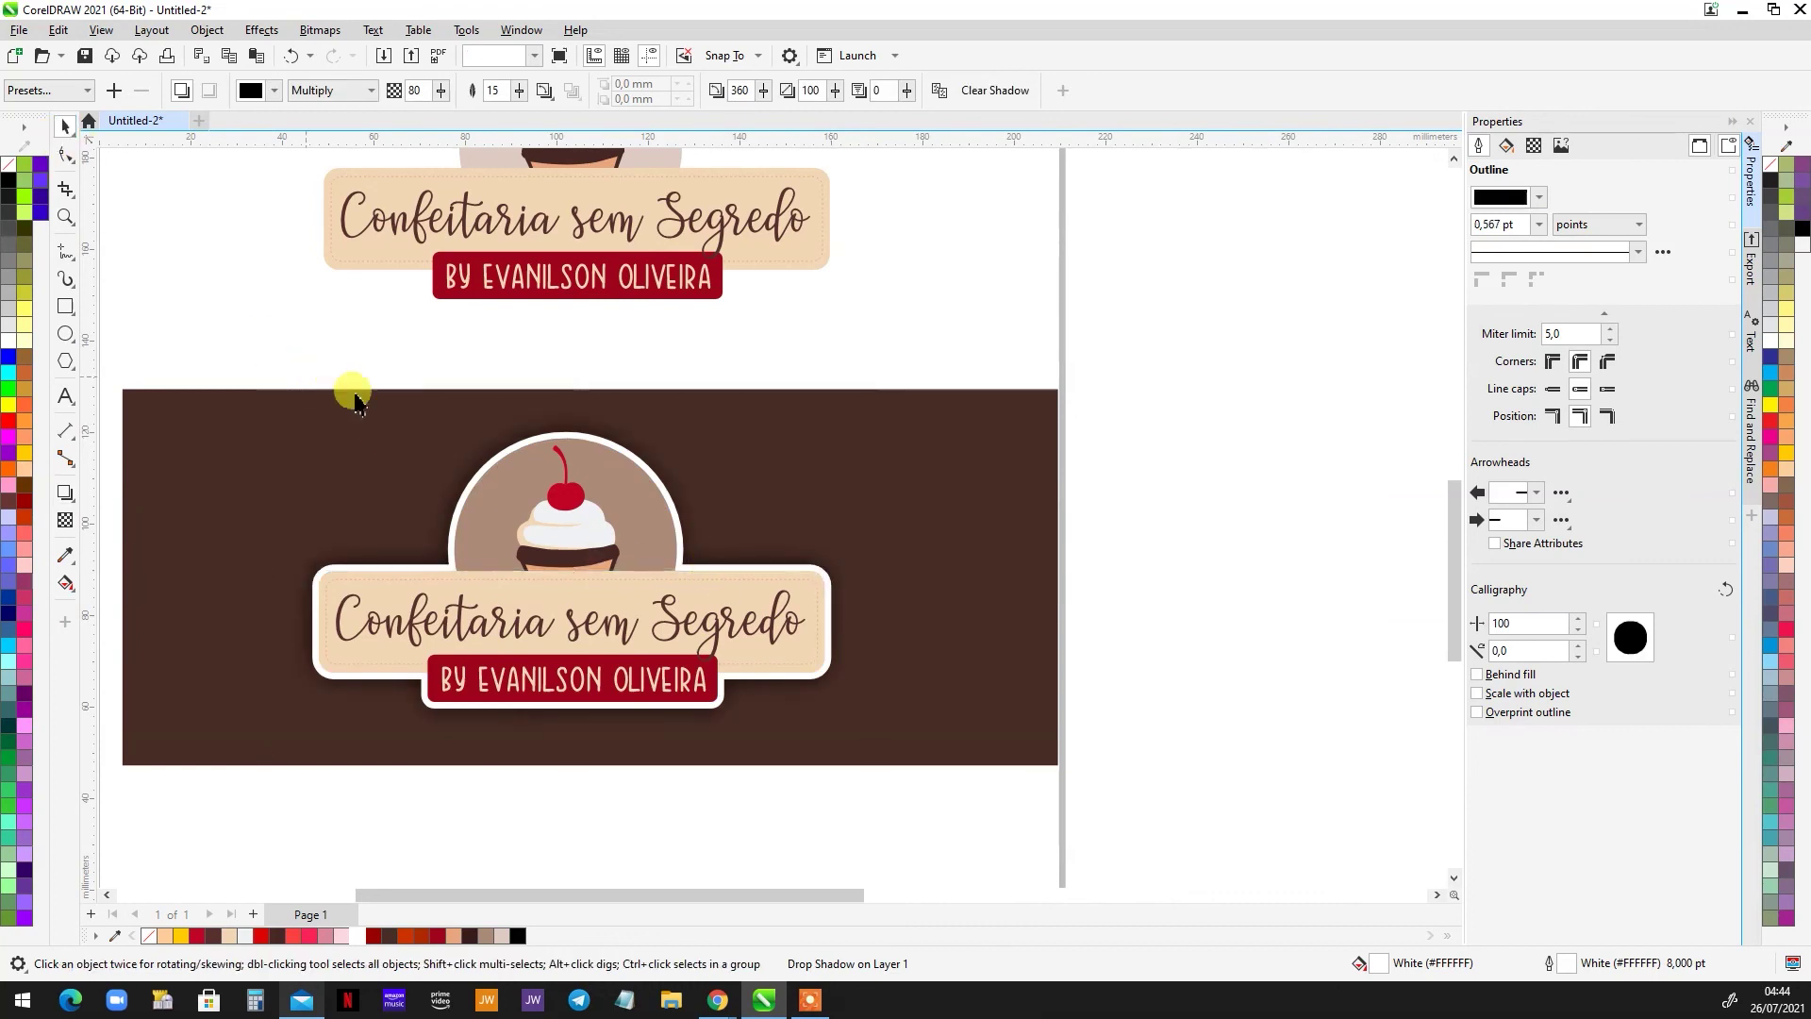
# Step: Reduce the lower logo's white border width to 4 pt
pyautogui.scroll(3, 425, 618)
pyautogui.scroll(-5, 445, 566)
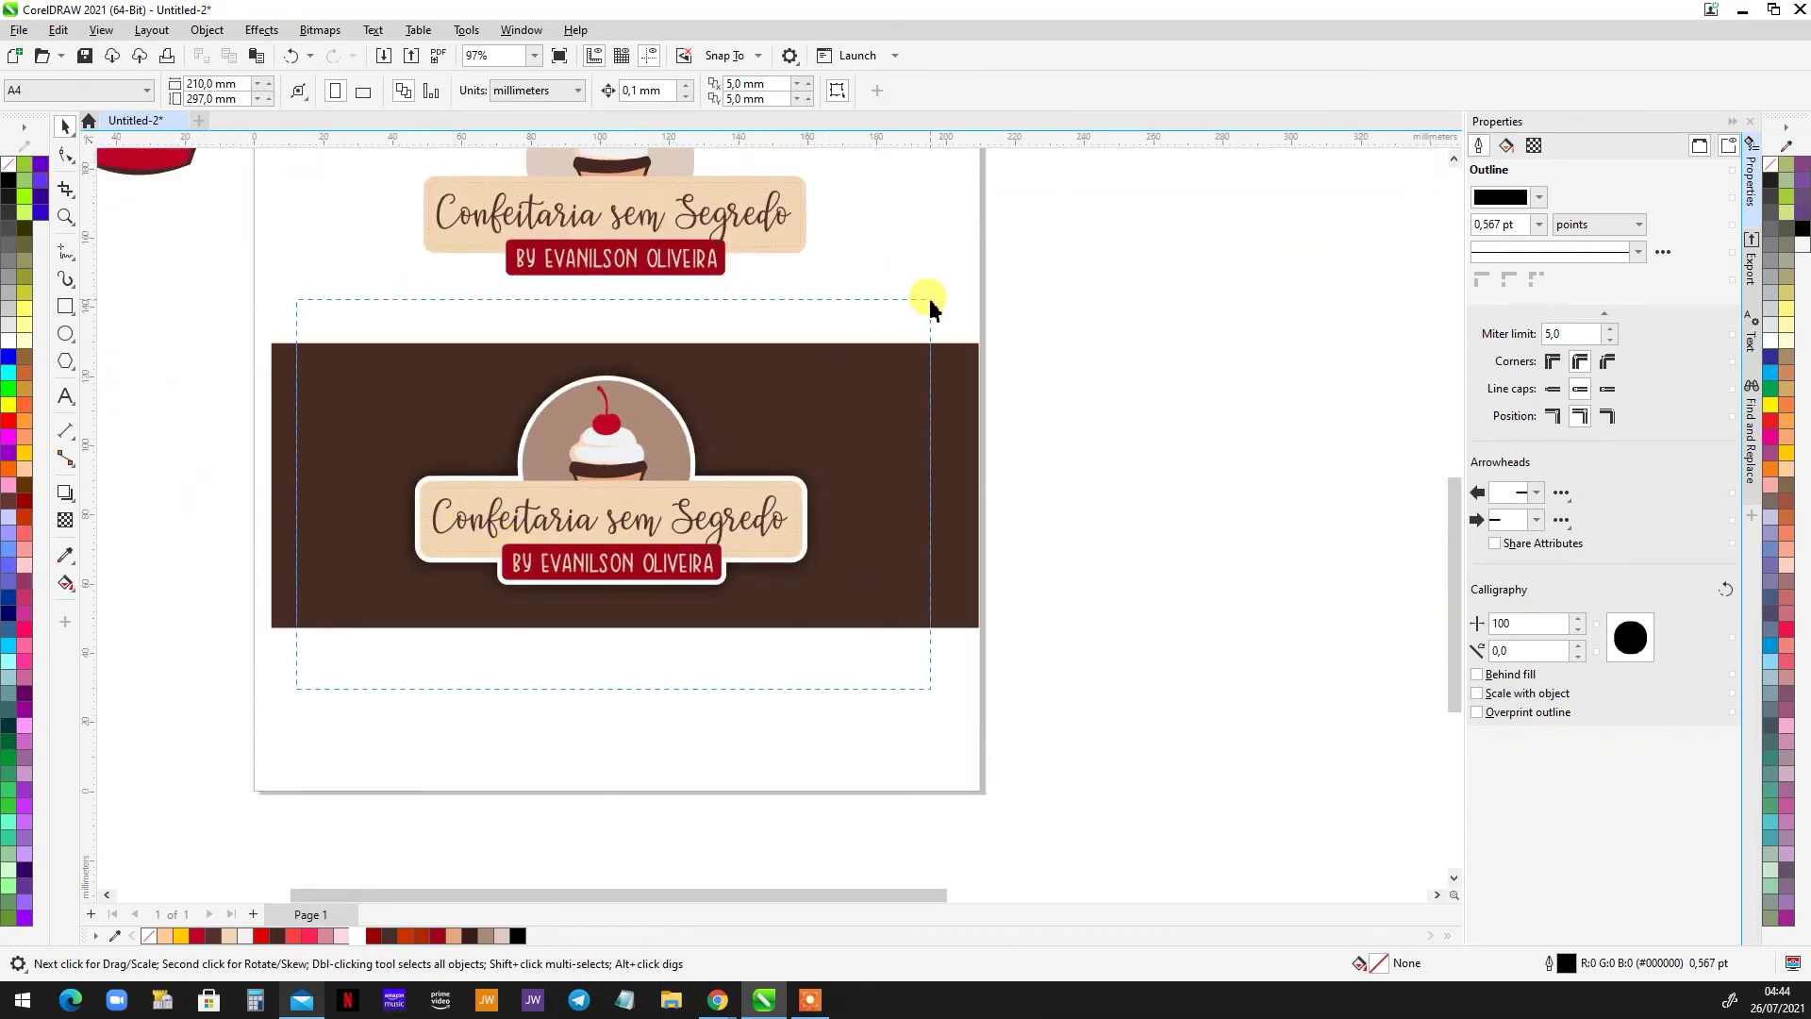
pyautogui.moveTo(930, 306); pyautogui.dragTo(828, 606)
pyautogui.scroll(-1, 752, 377)
pyautogui.click(751, 312)
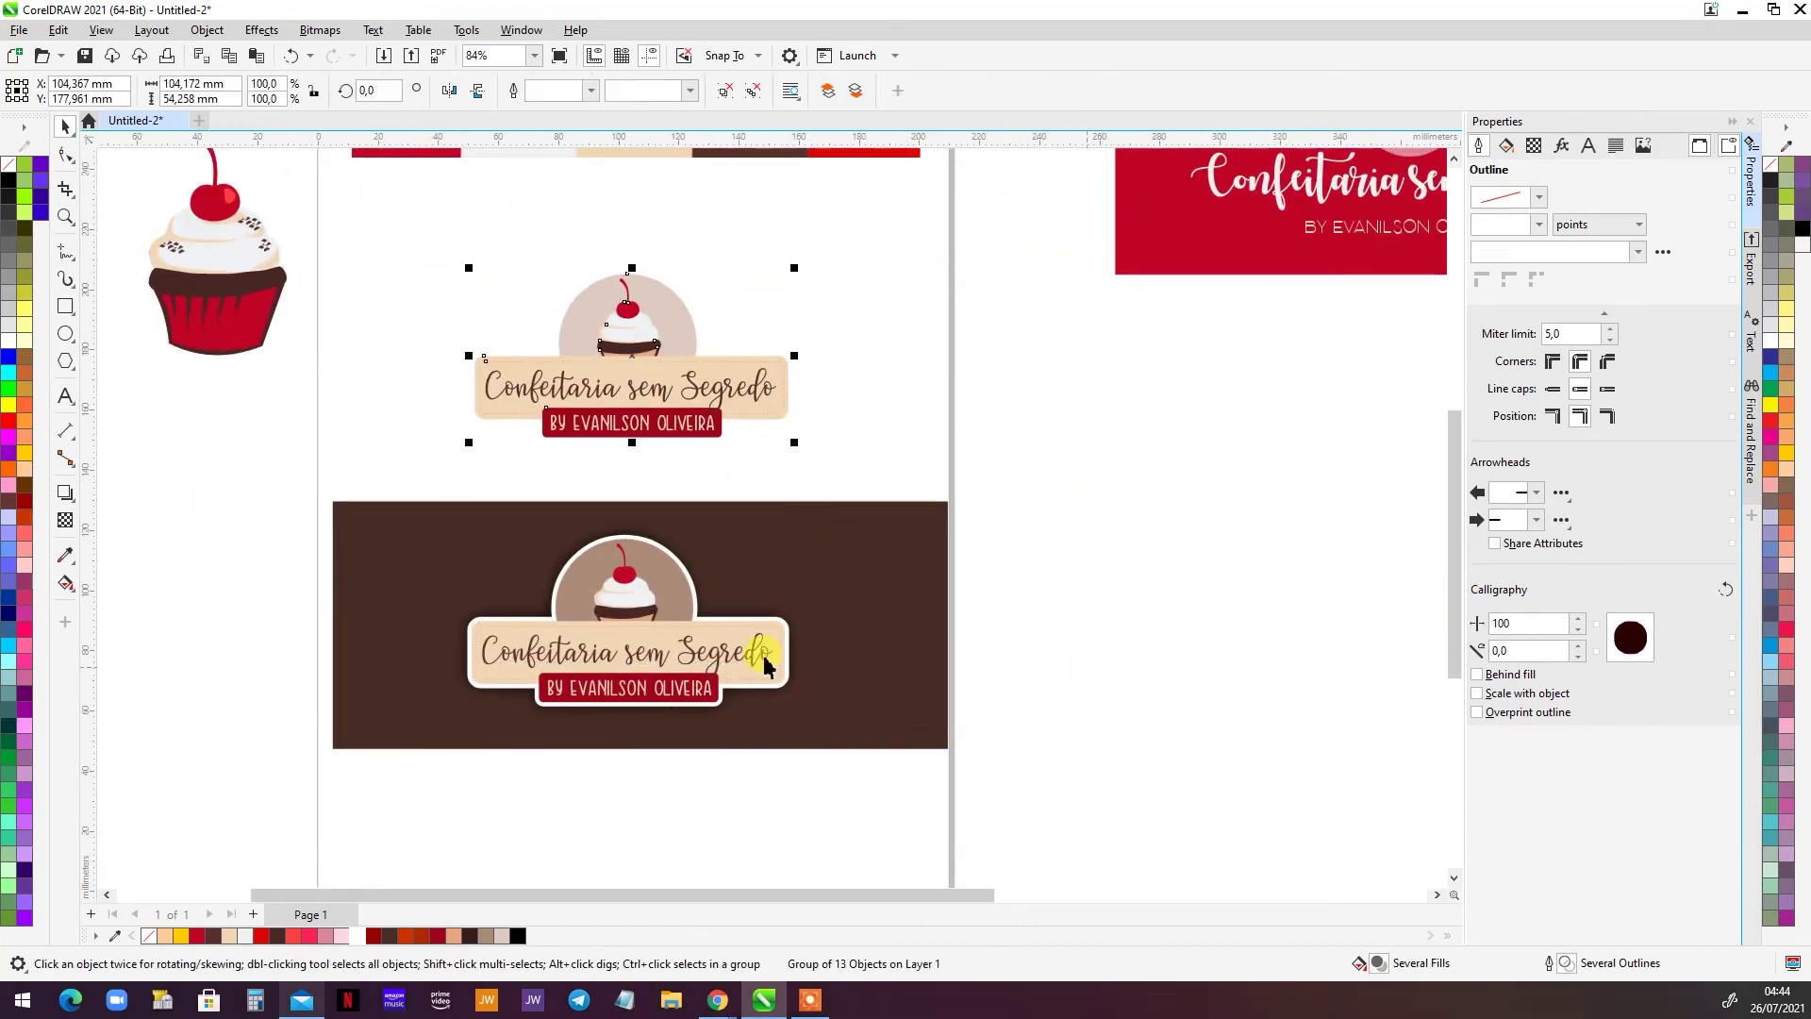
pyautogui.scroll(3, 766, 664)
pyautogui.click(765, 664)
pyautogui.click(1538, 225)
pyautogui.click(1495, 356)
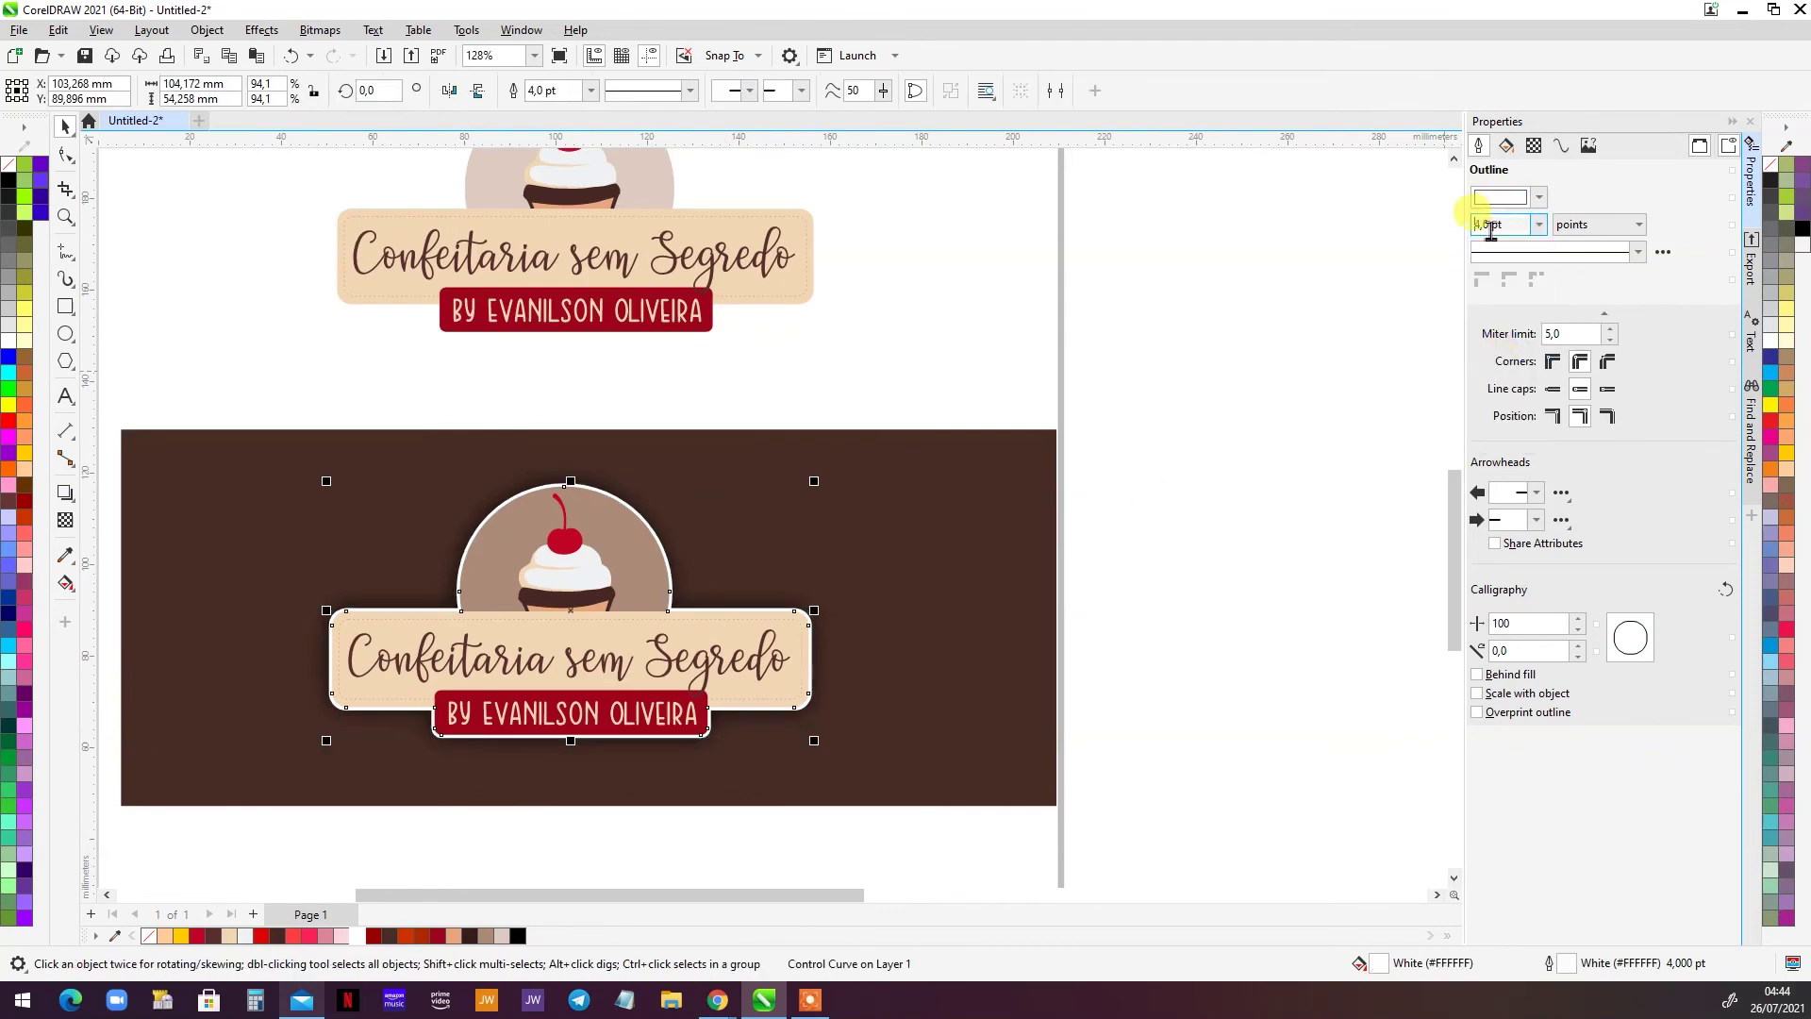
pyautogui.click(1167, 368)
pyautogui.scroll(-7, 748, 493)
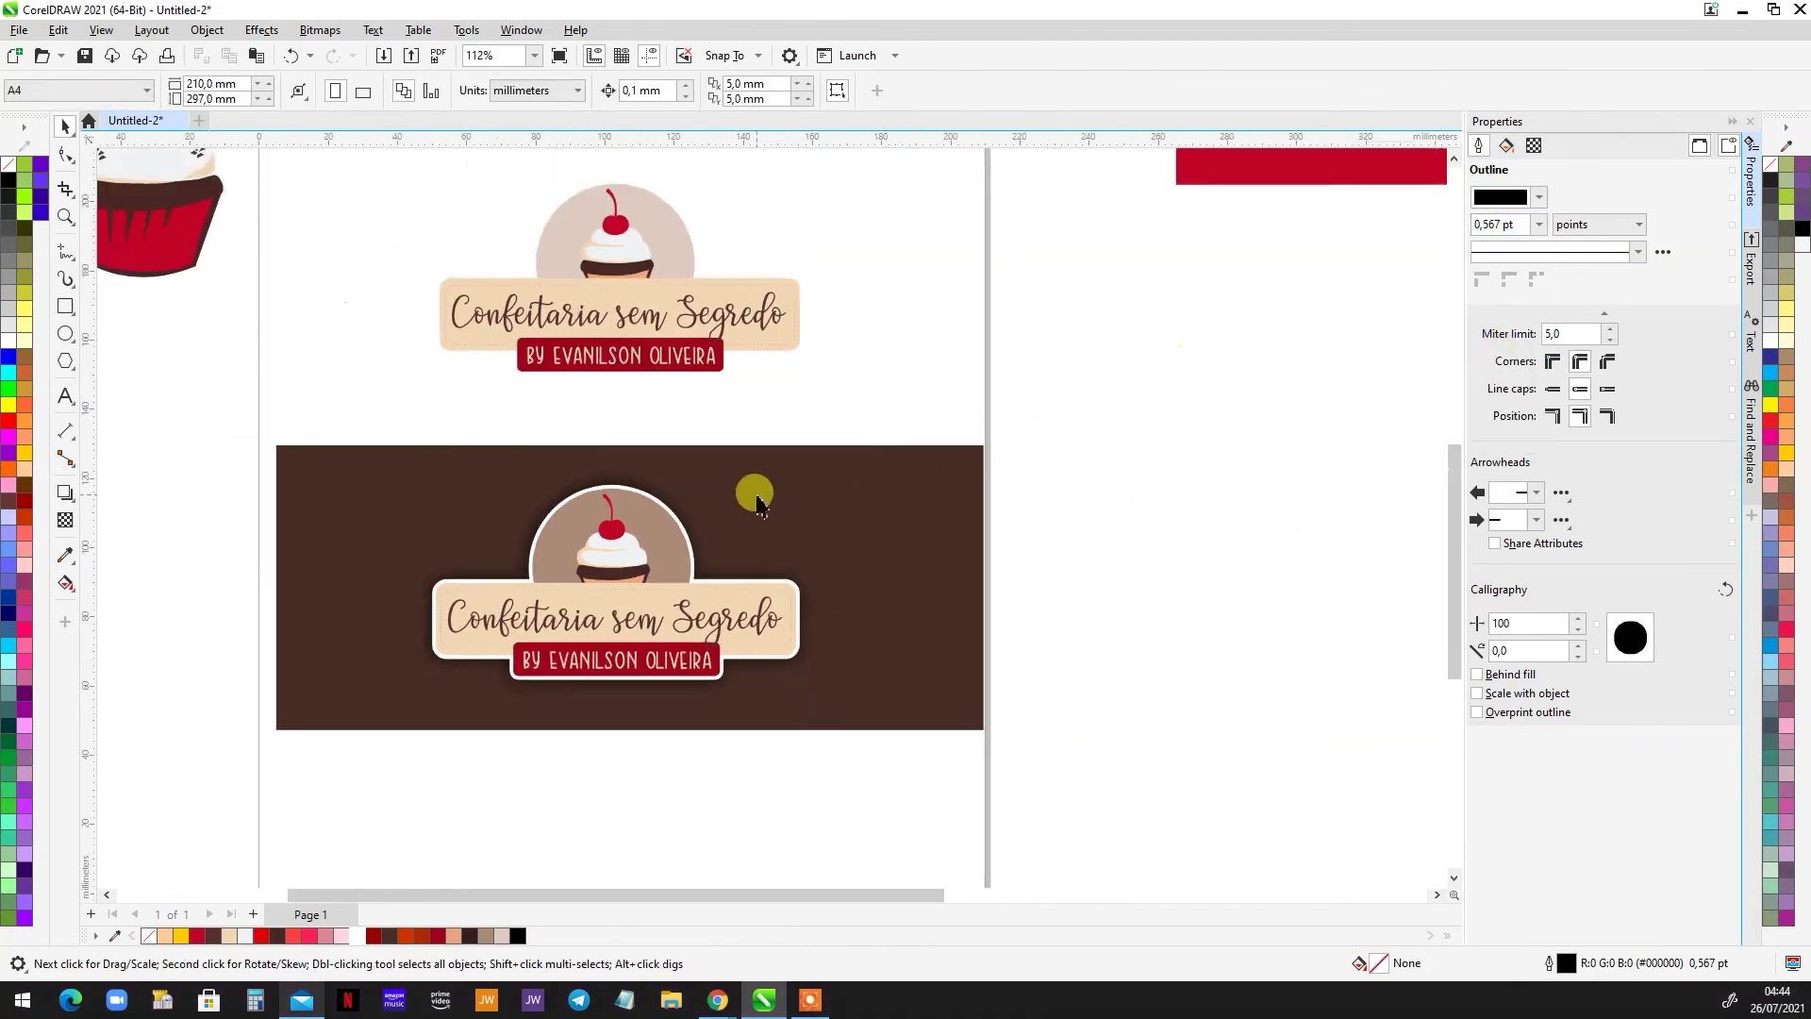
# Step: Delete the loose cupcake graphics and the colour swatch strip
pyautogui.scroll(3, 673, 367)
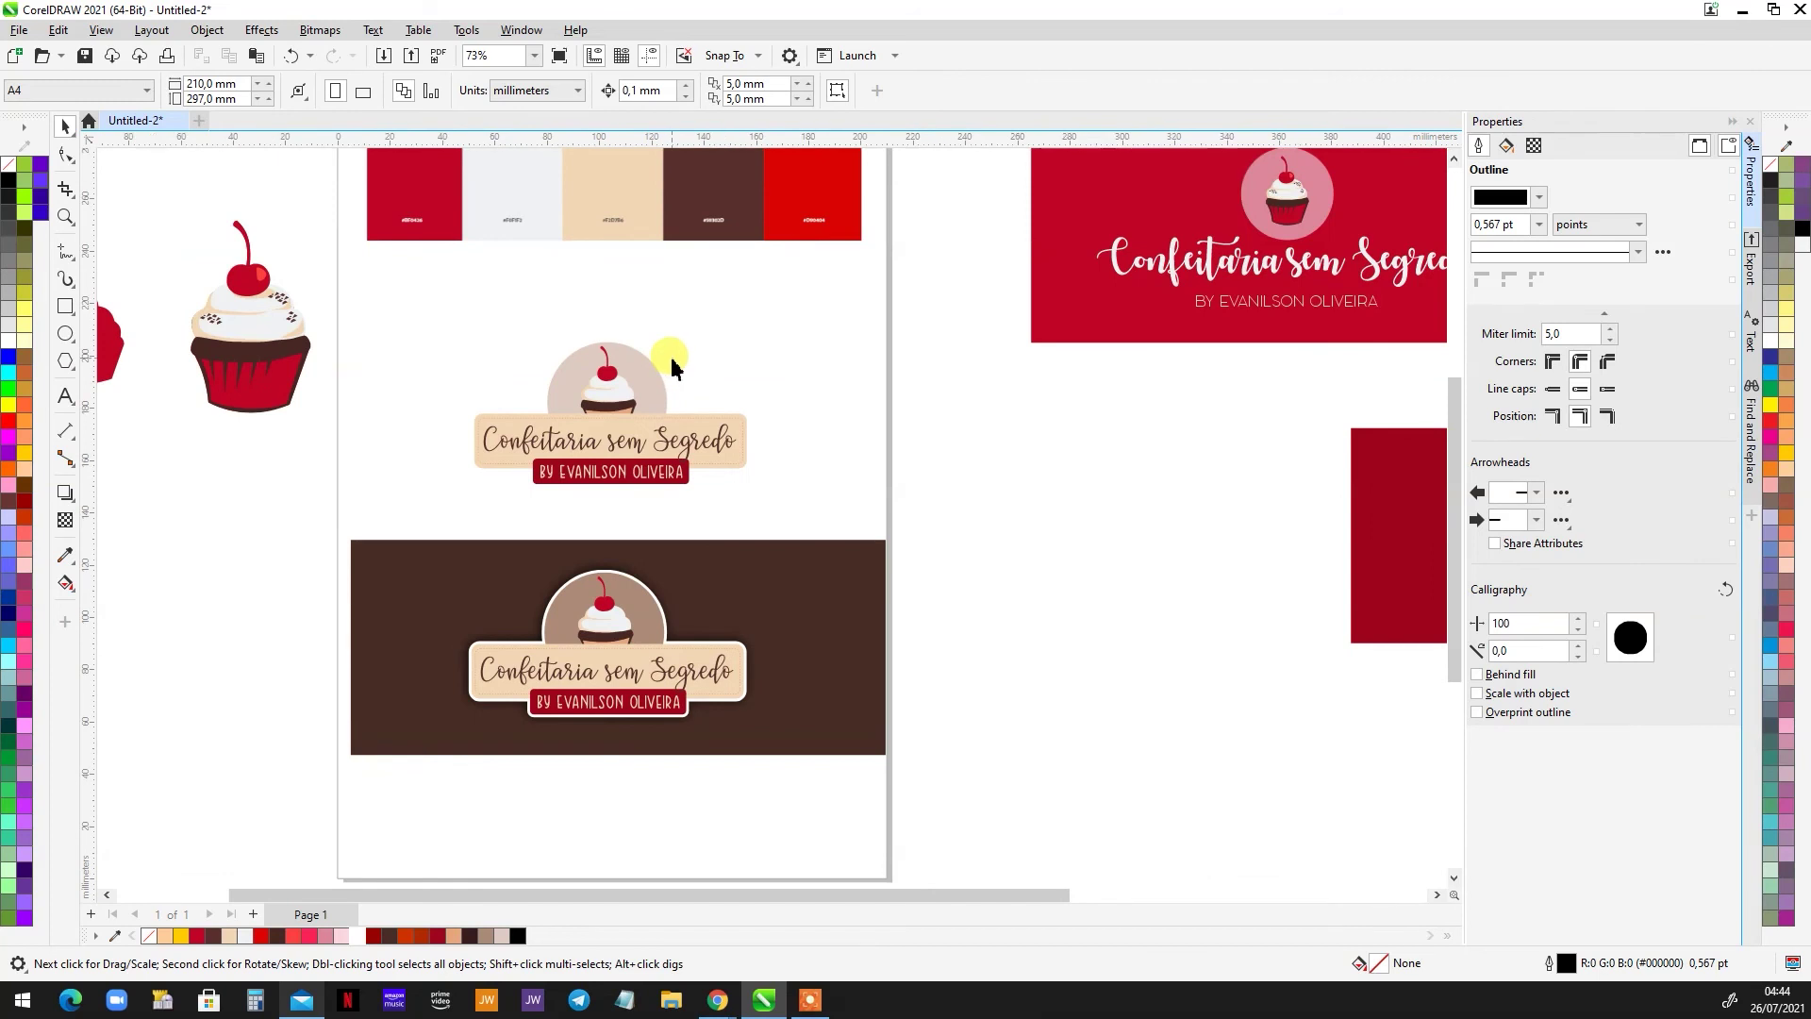
pyautogui.scroll(-2, 673, 368)
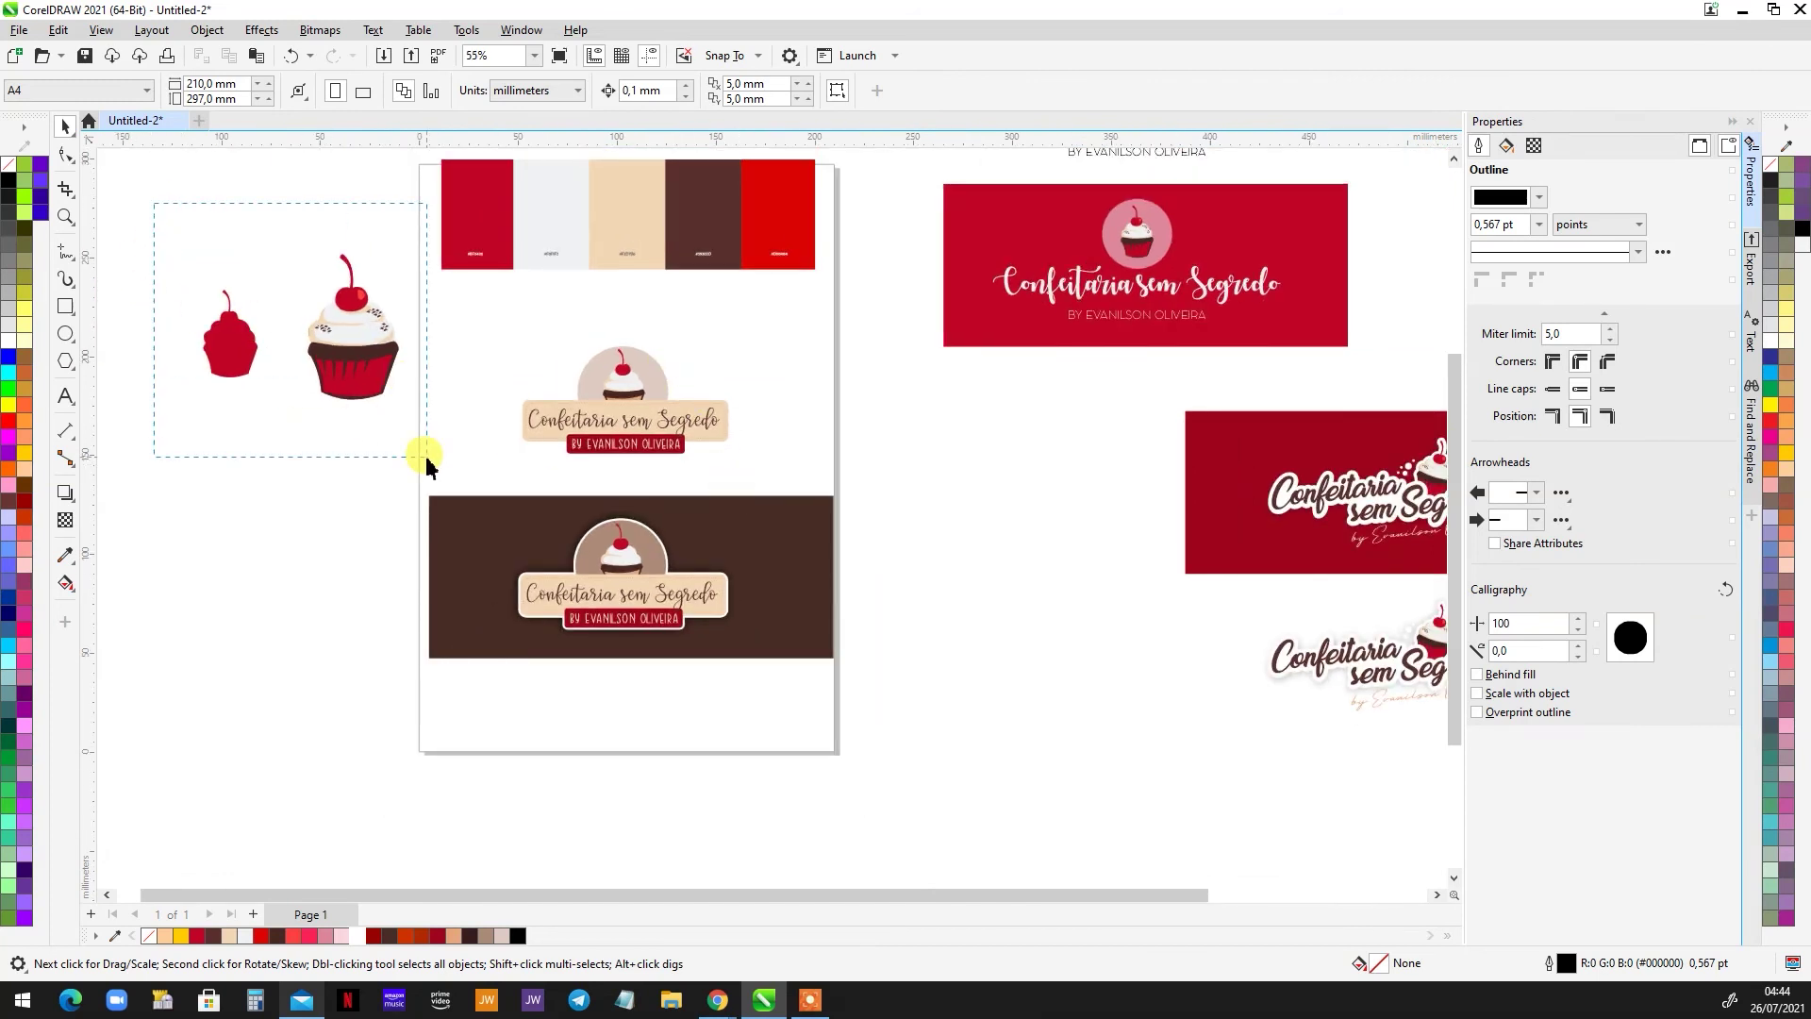
pyautogui.press('Delete')
pyautogui.scroll(-2, 492, 345)
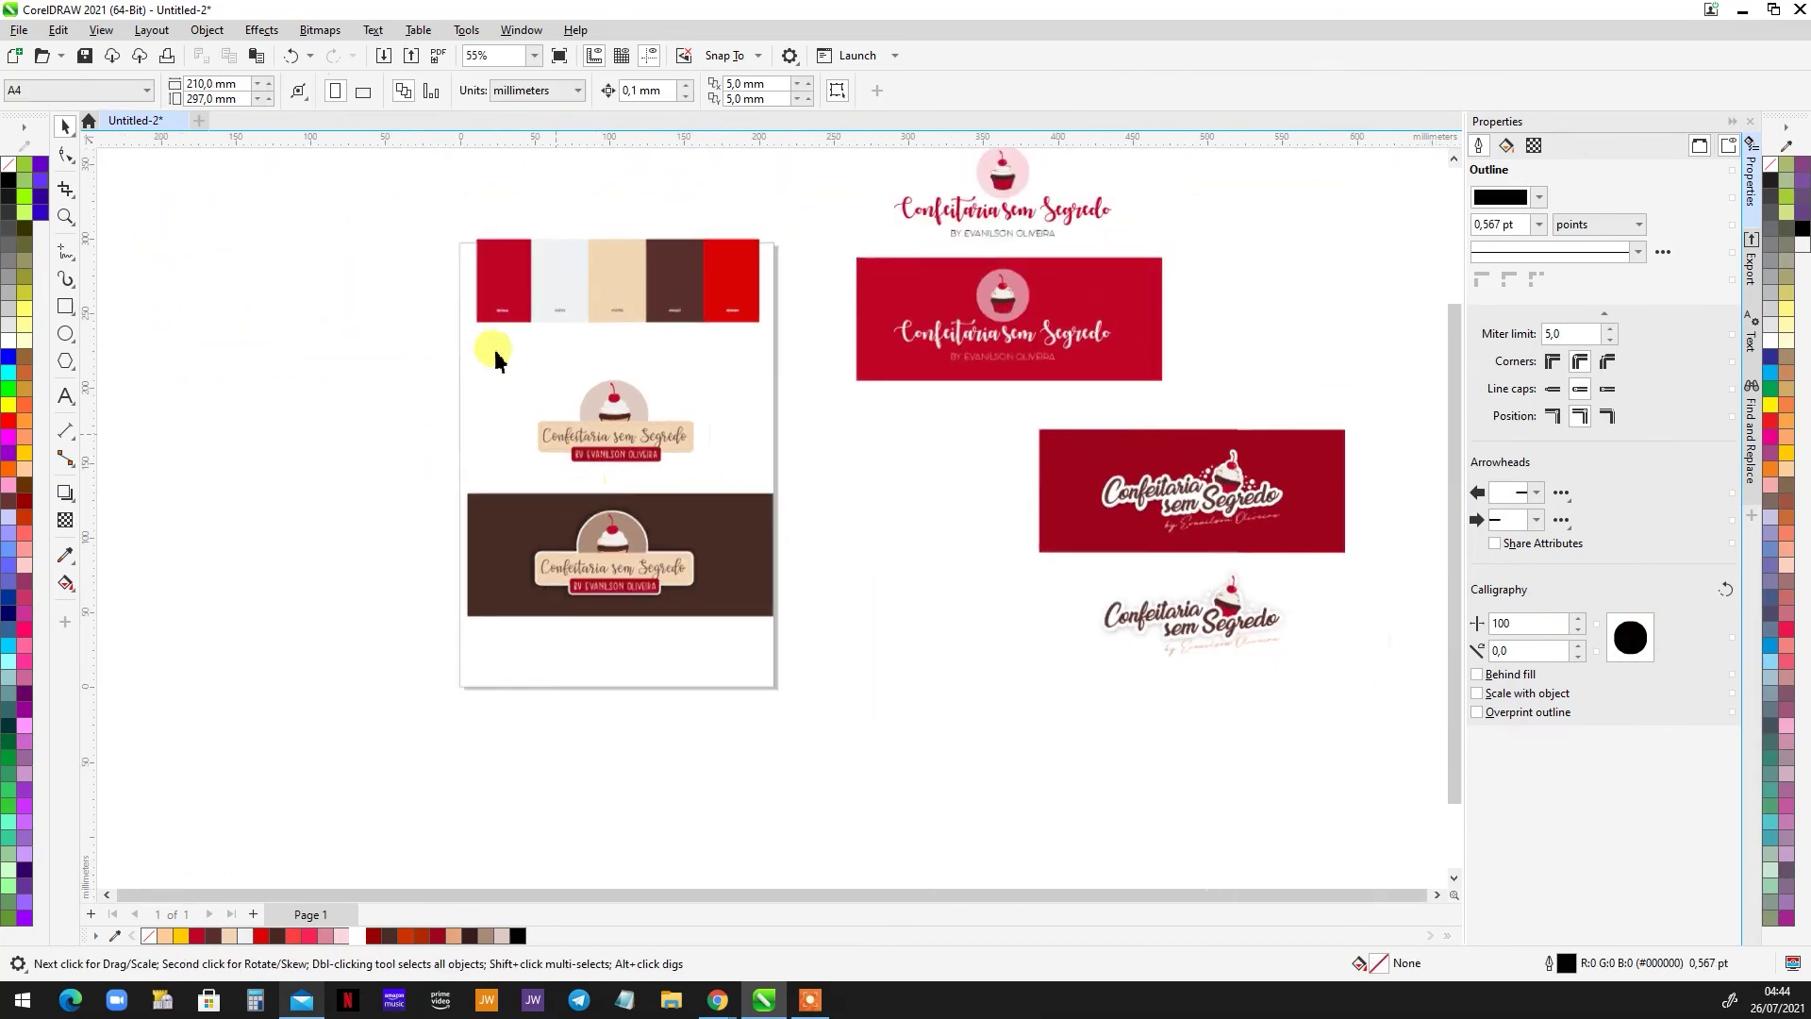
pyautogui.press('Delete')
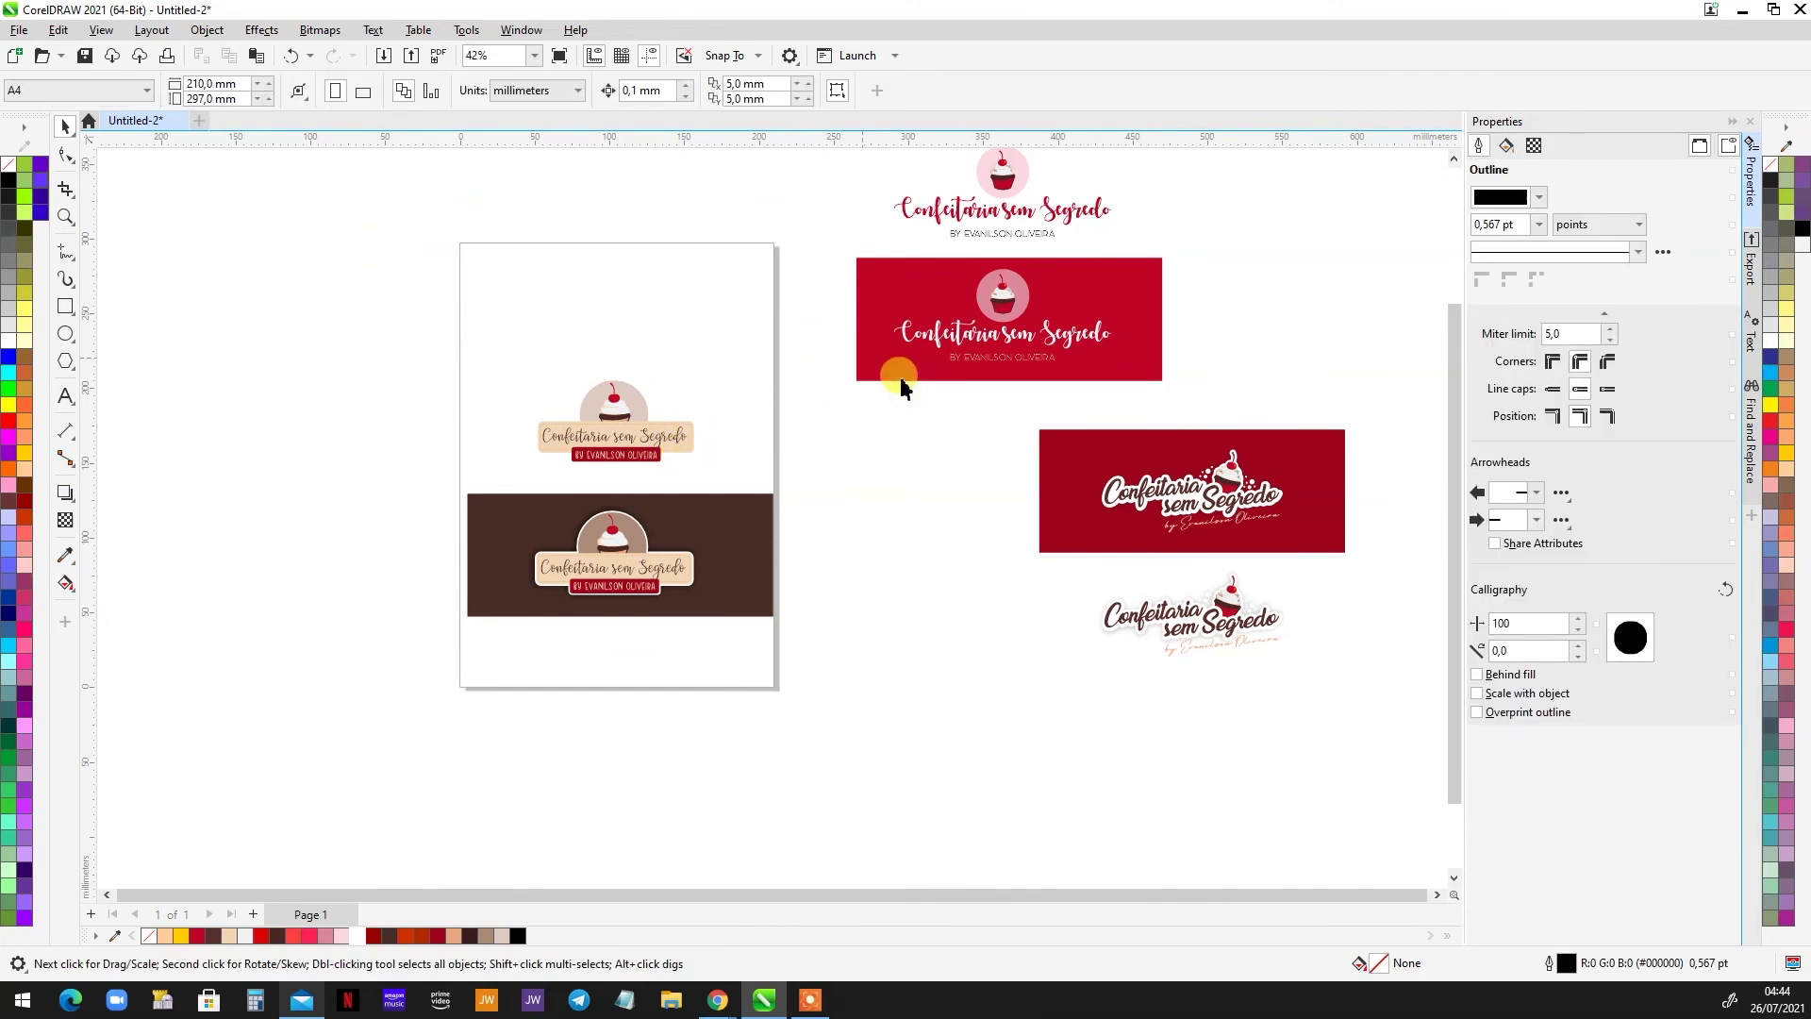
pyautogui.scroll(2, 608, 377)
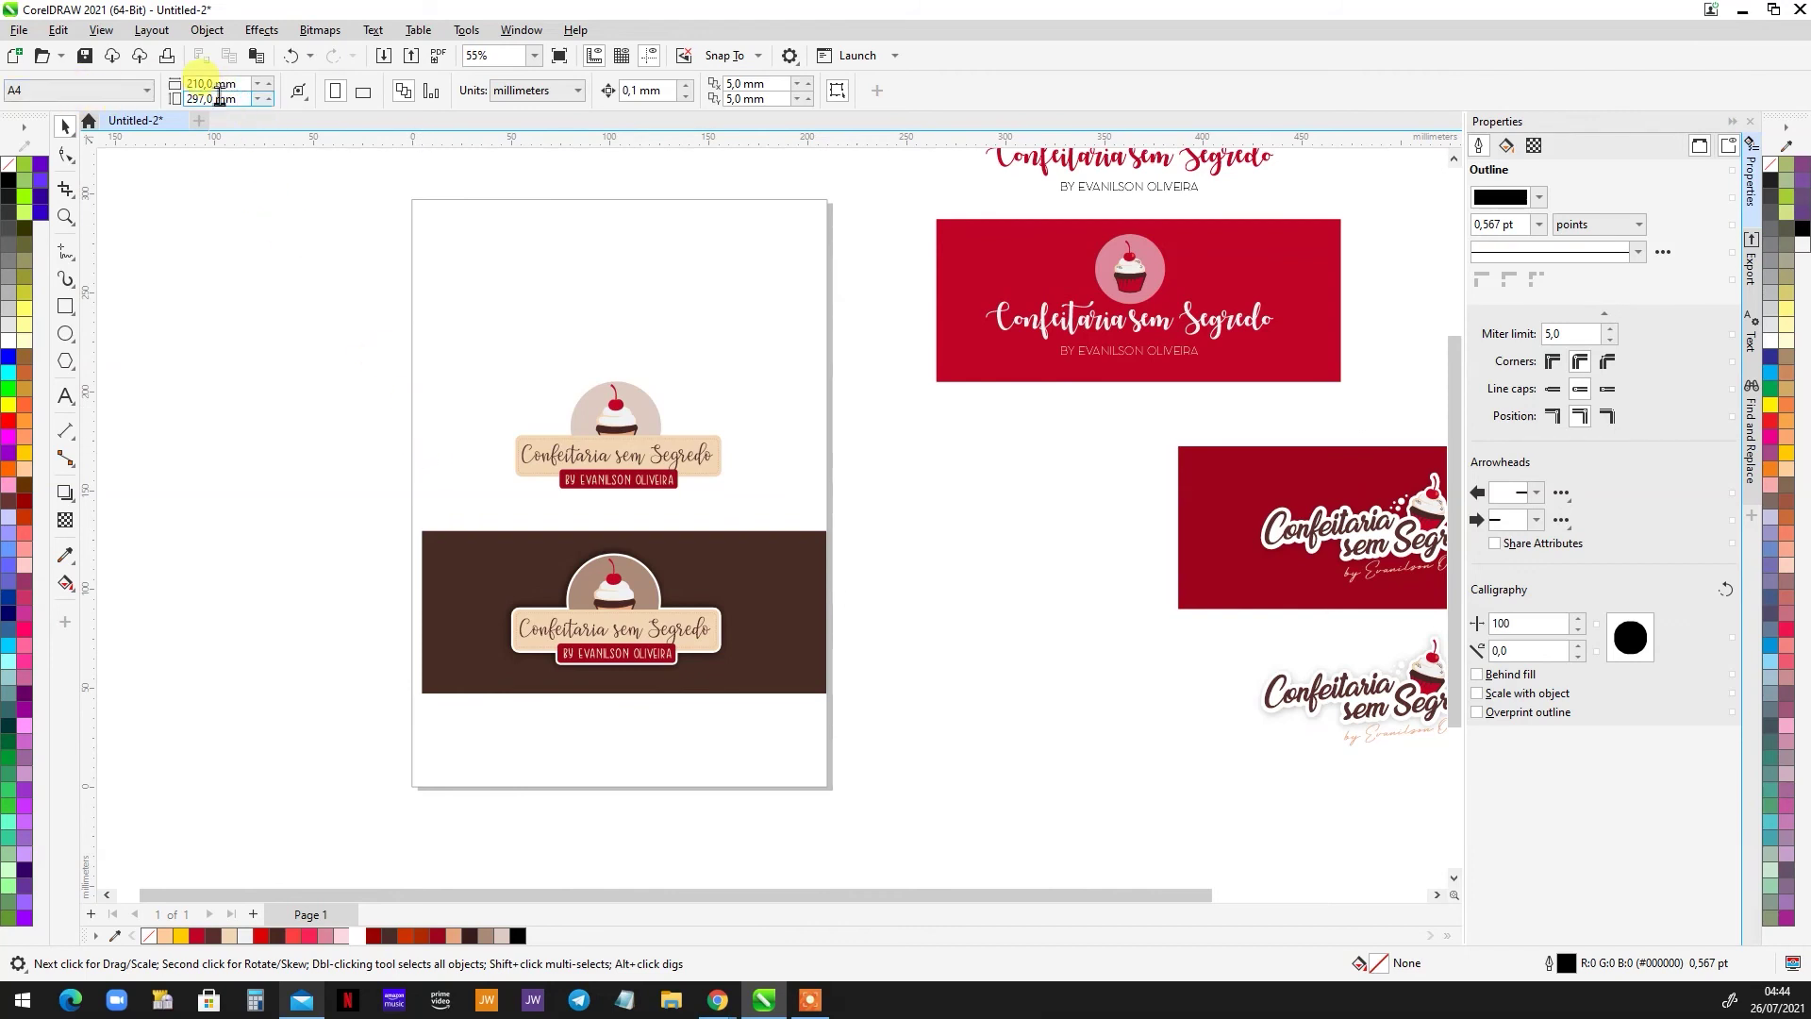
# Step: Set the page height to 697 mm
pyautogui.moveTo(268, 248); pyautogui.dragTo(671, 517)
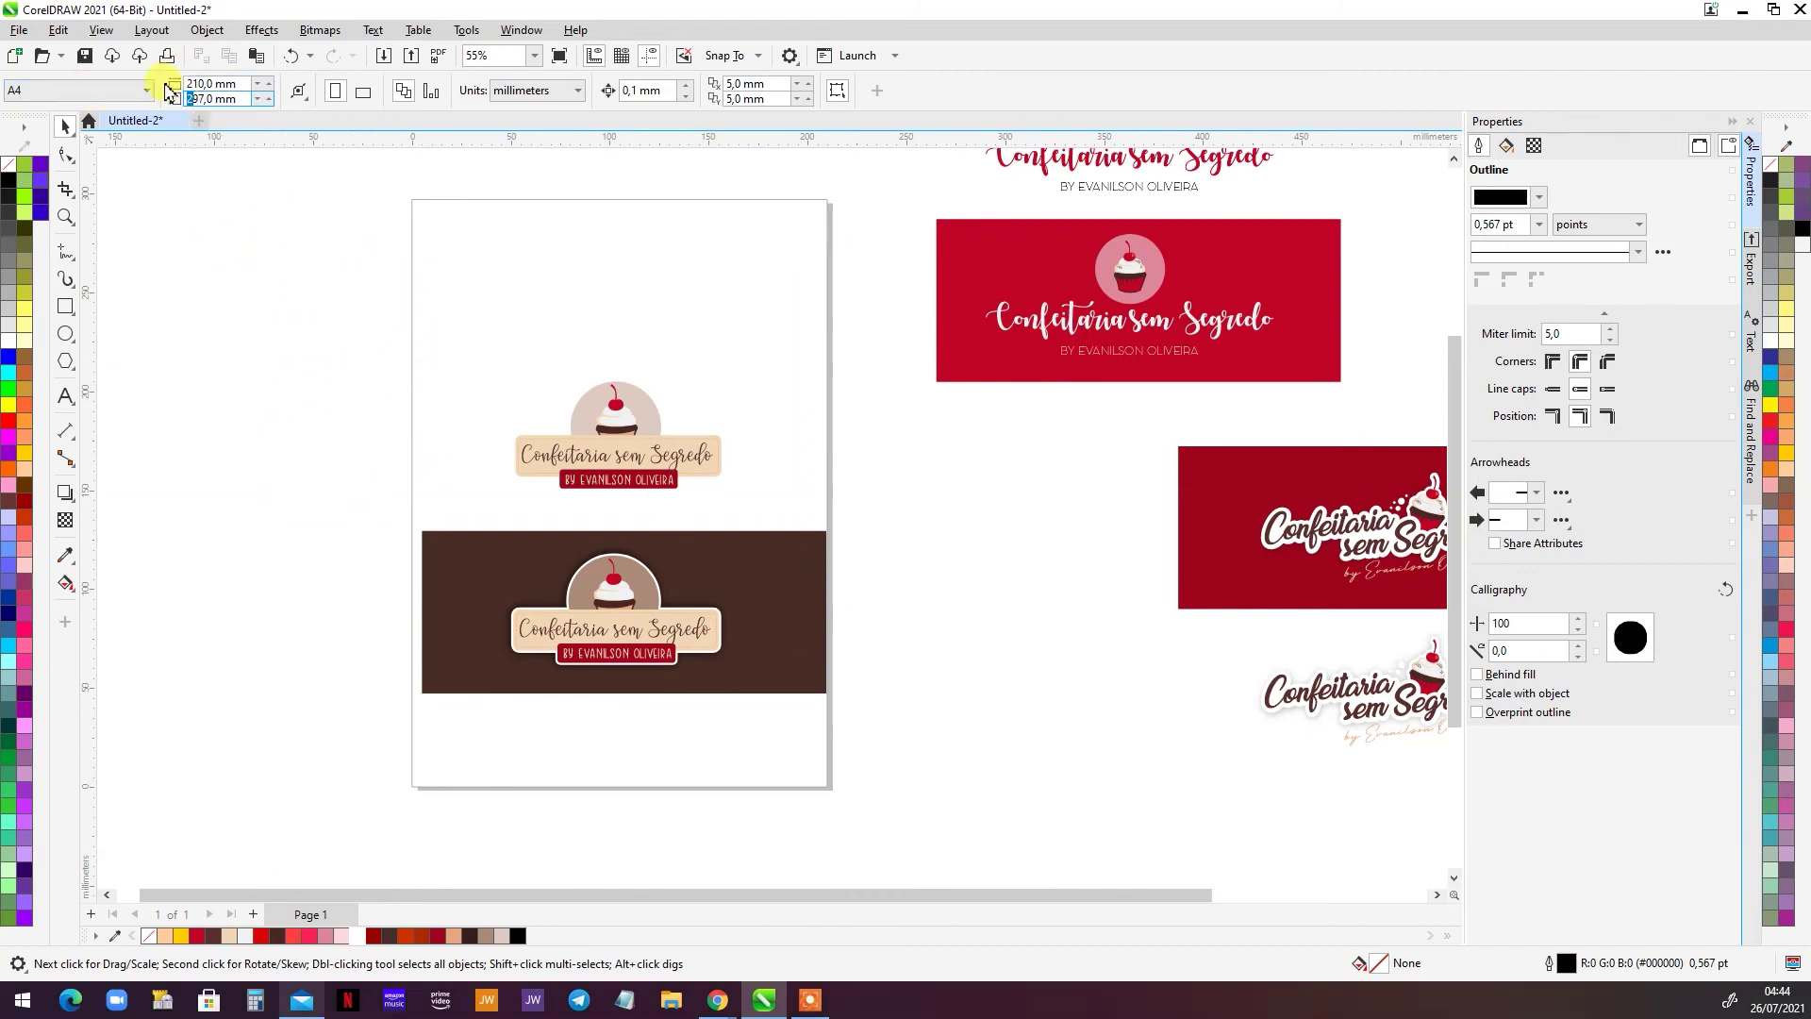
pyautogui.write('6')
pyautogui.press('Return')
pyautogui.click(646, 678)
# Step: Copy the brown rectangle up behind the badge logo and remove its fill
pyautogui.moveTo(646, 677); pyautogui.dragTo(646, 514)
pyautogui.rightClick(646, 514)
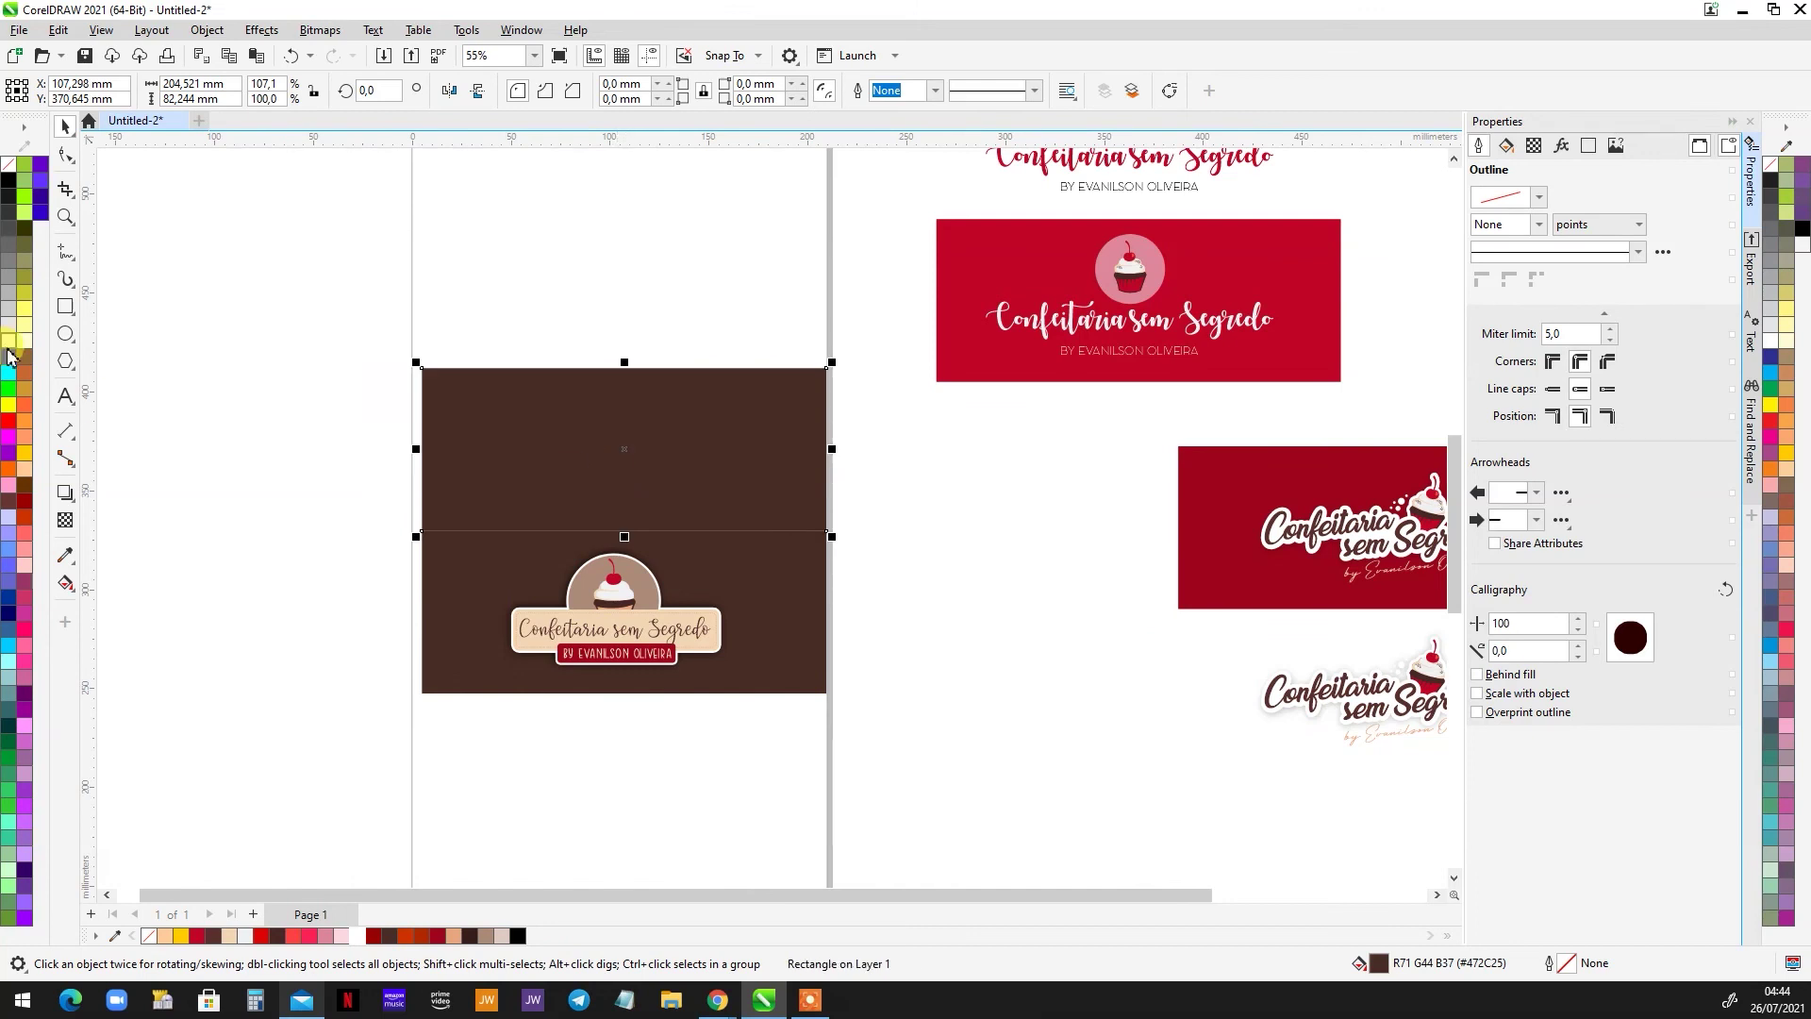
pyautogui.click(10, 356)
pyautogui.click(792, 525)
pyautogui.keyDown('shift'); pyautogui.click(809, 476); pyautogui.keyUp('shift')
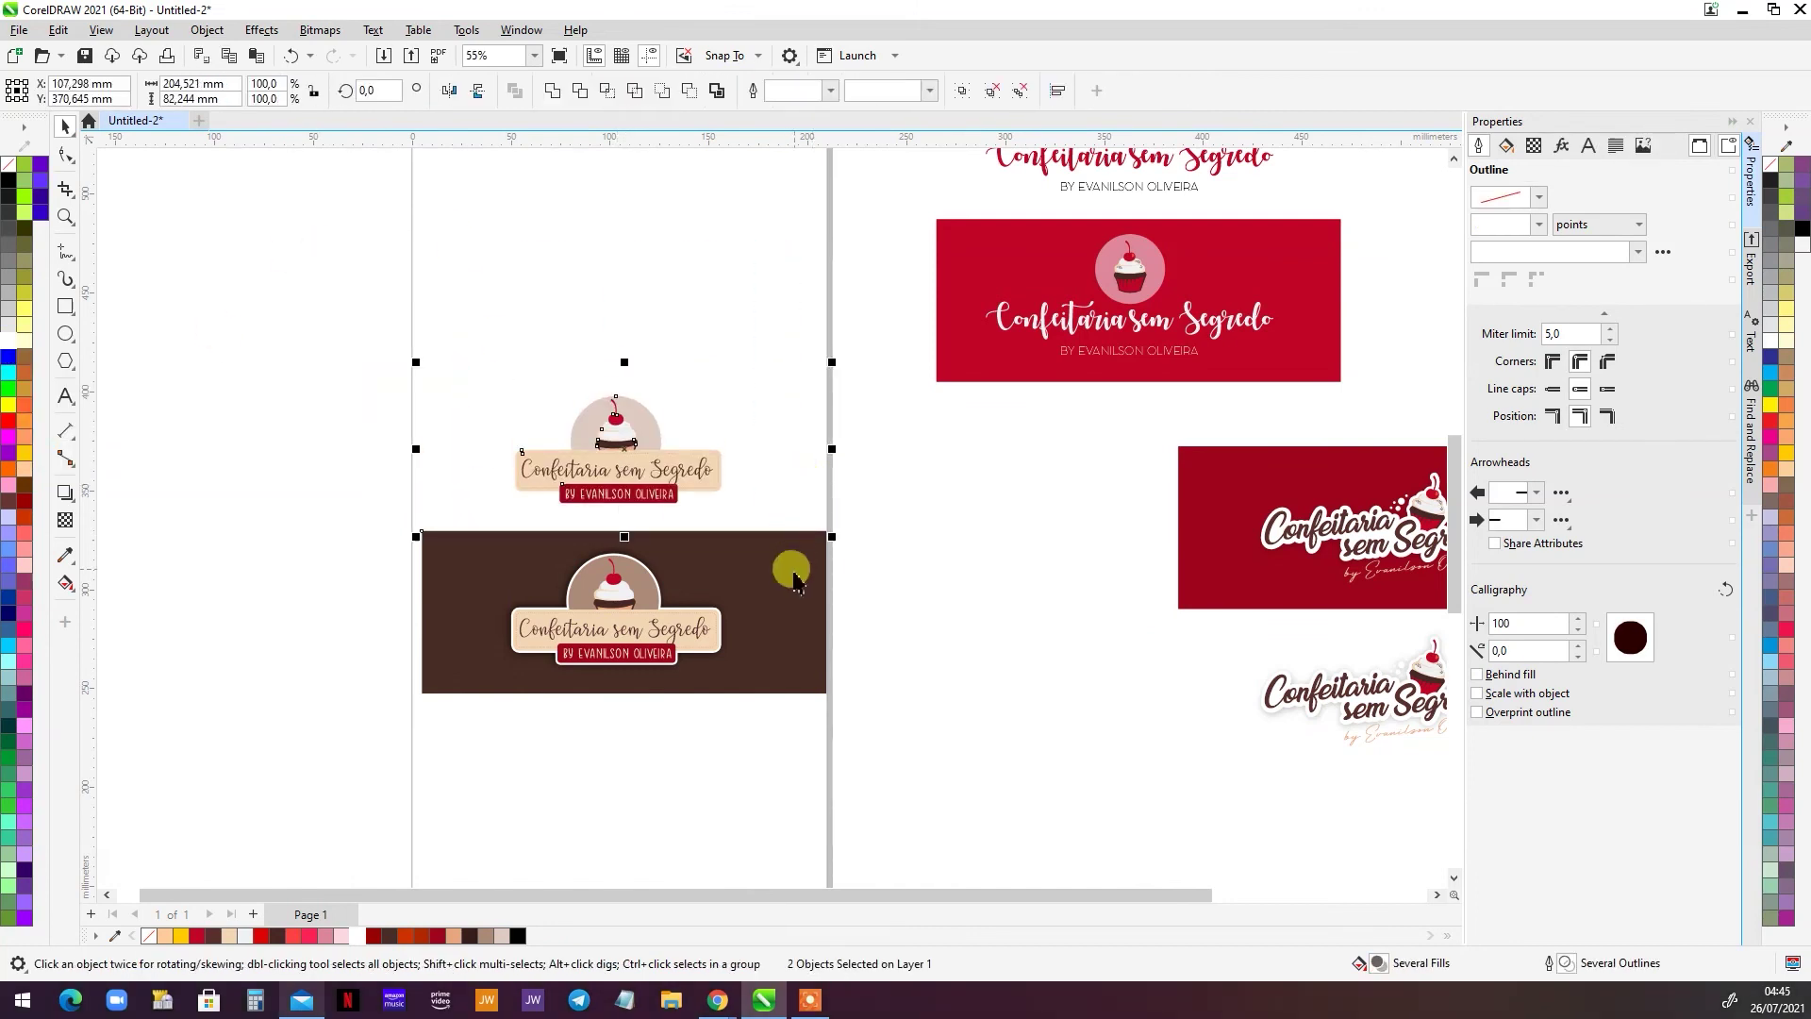
pyautogui.scroll(-2, 421, 607)
pyautogui.click(421, 553)
pyautogui.scroll(2, 504, 592)
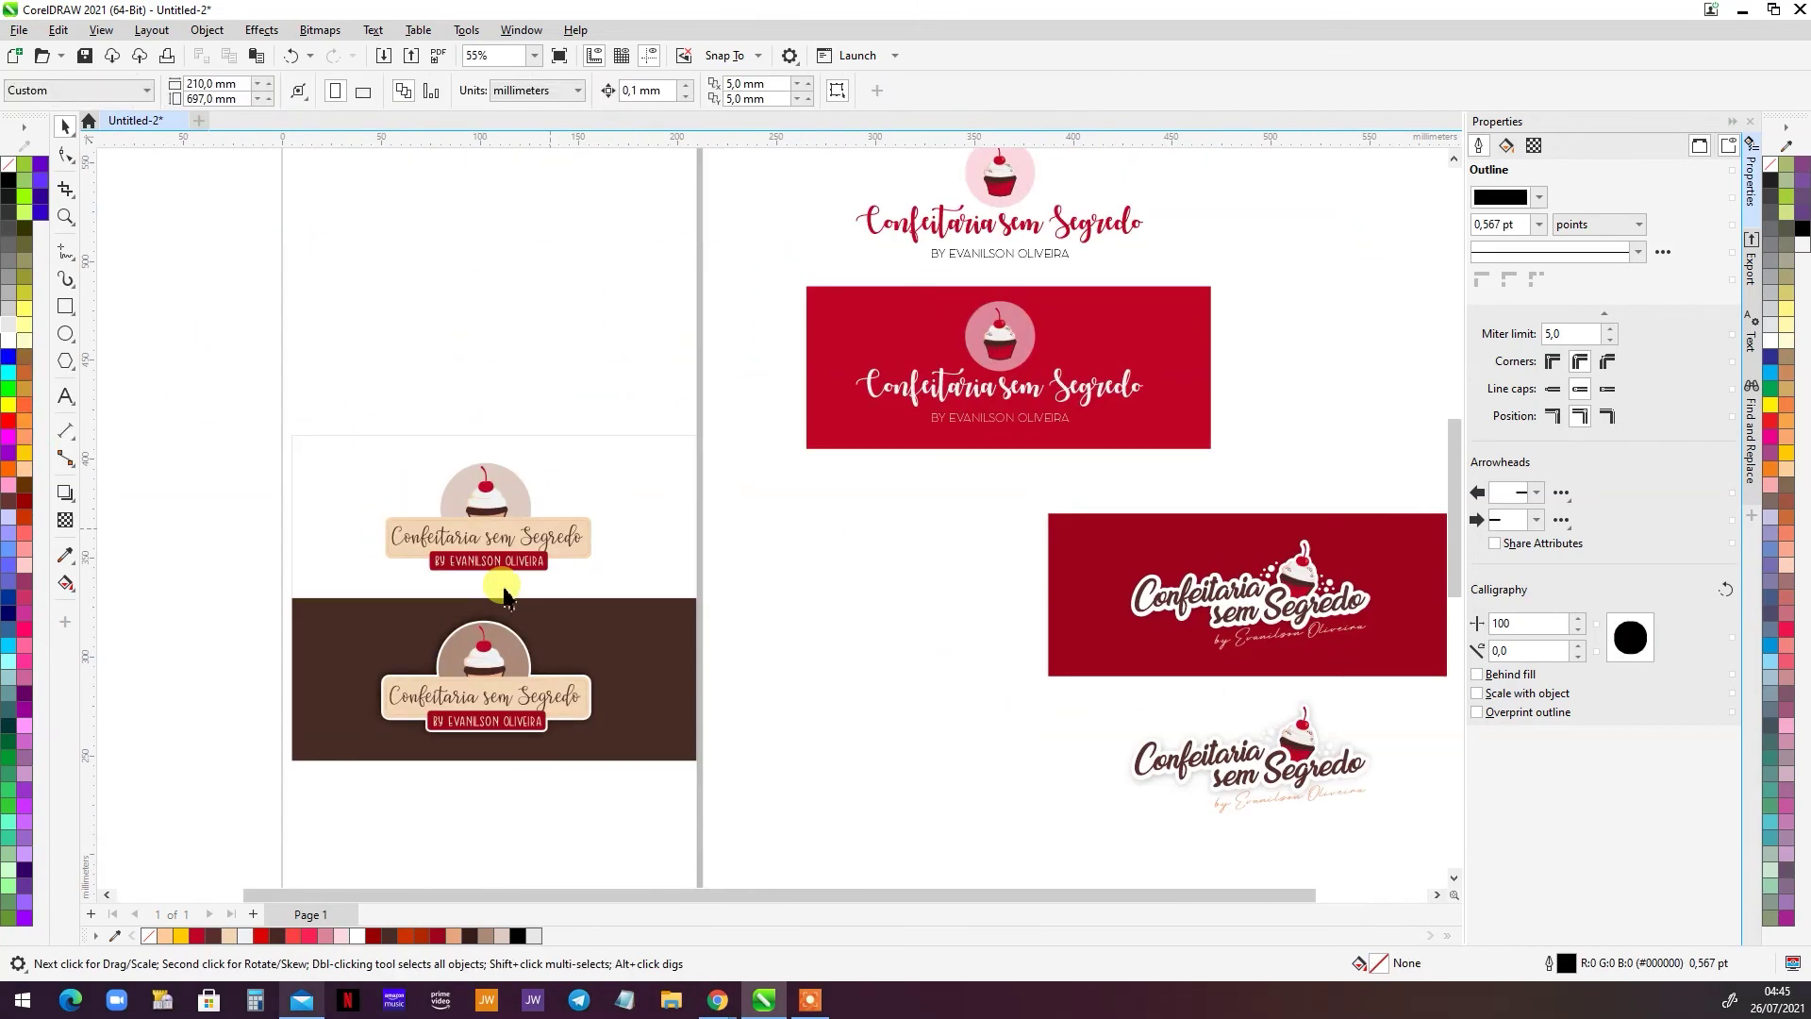
pyautogui.scroll(-2, 829, 194)
# Step: Move the red banner pair onto the tall page and paste the red-on-white logo
pyautogui.moveTo(829, 194); pyautogui.dragTo(1131, 566)
pyautogui.moveTo(829, 546); pyautogui.dragTo(500, 569)
pyautogui.scroll(2, 457, 513)
pyautogui.scroll(-2, 500, 569)
pyautogui.scroll(2, 415, 537)
pyautogui.click(394, 528)
pyautogui.click(7, 344)
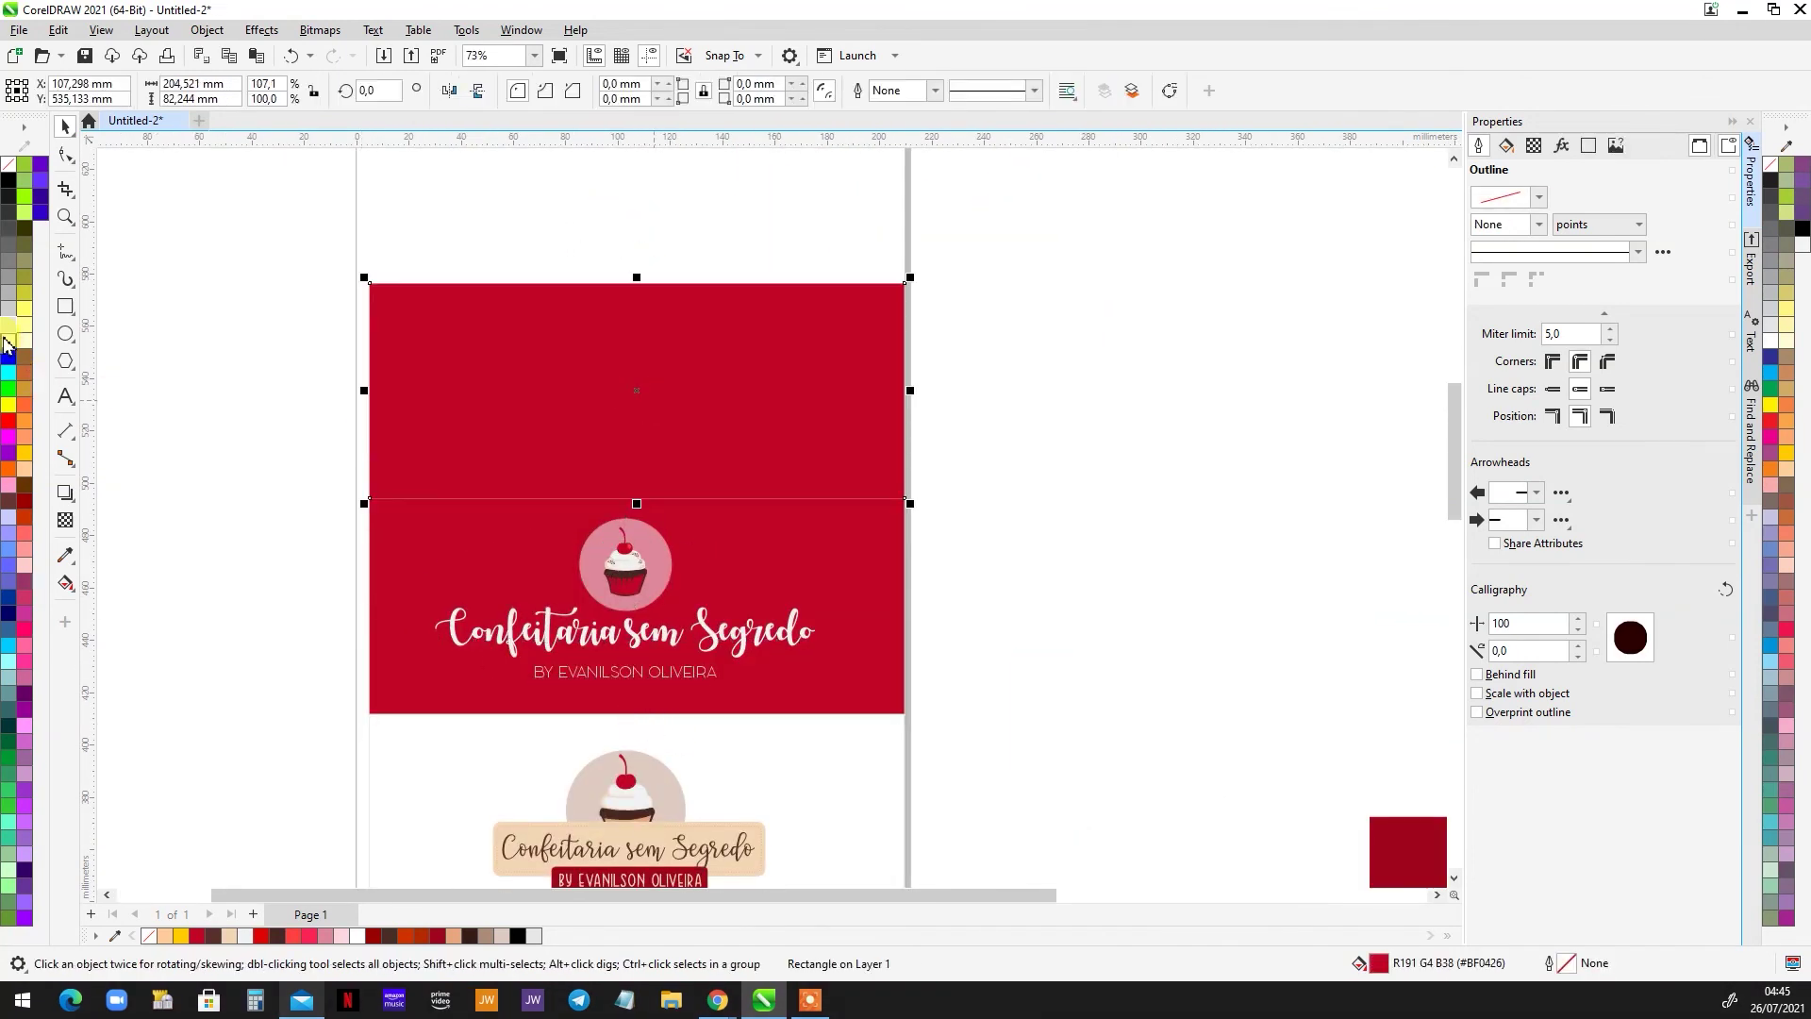
pyautogui.hotkey('ctrl', 'z')
pyautogui.hotkey('ctrl', 'v')
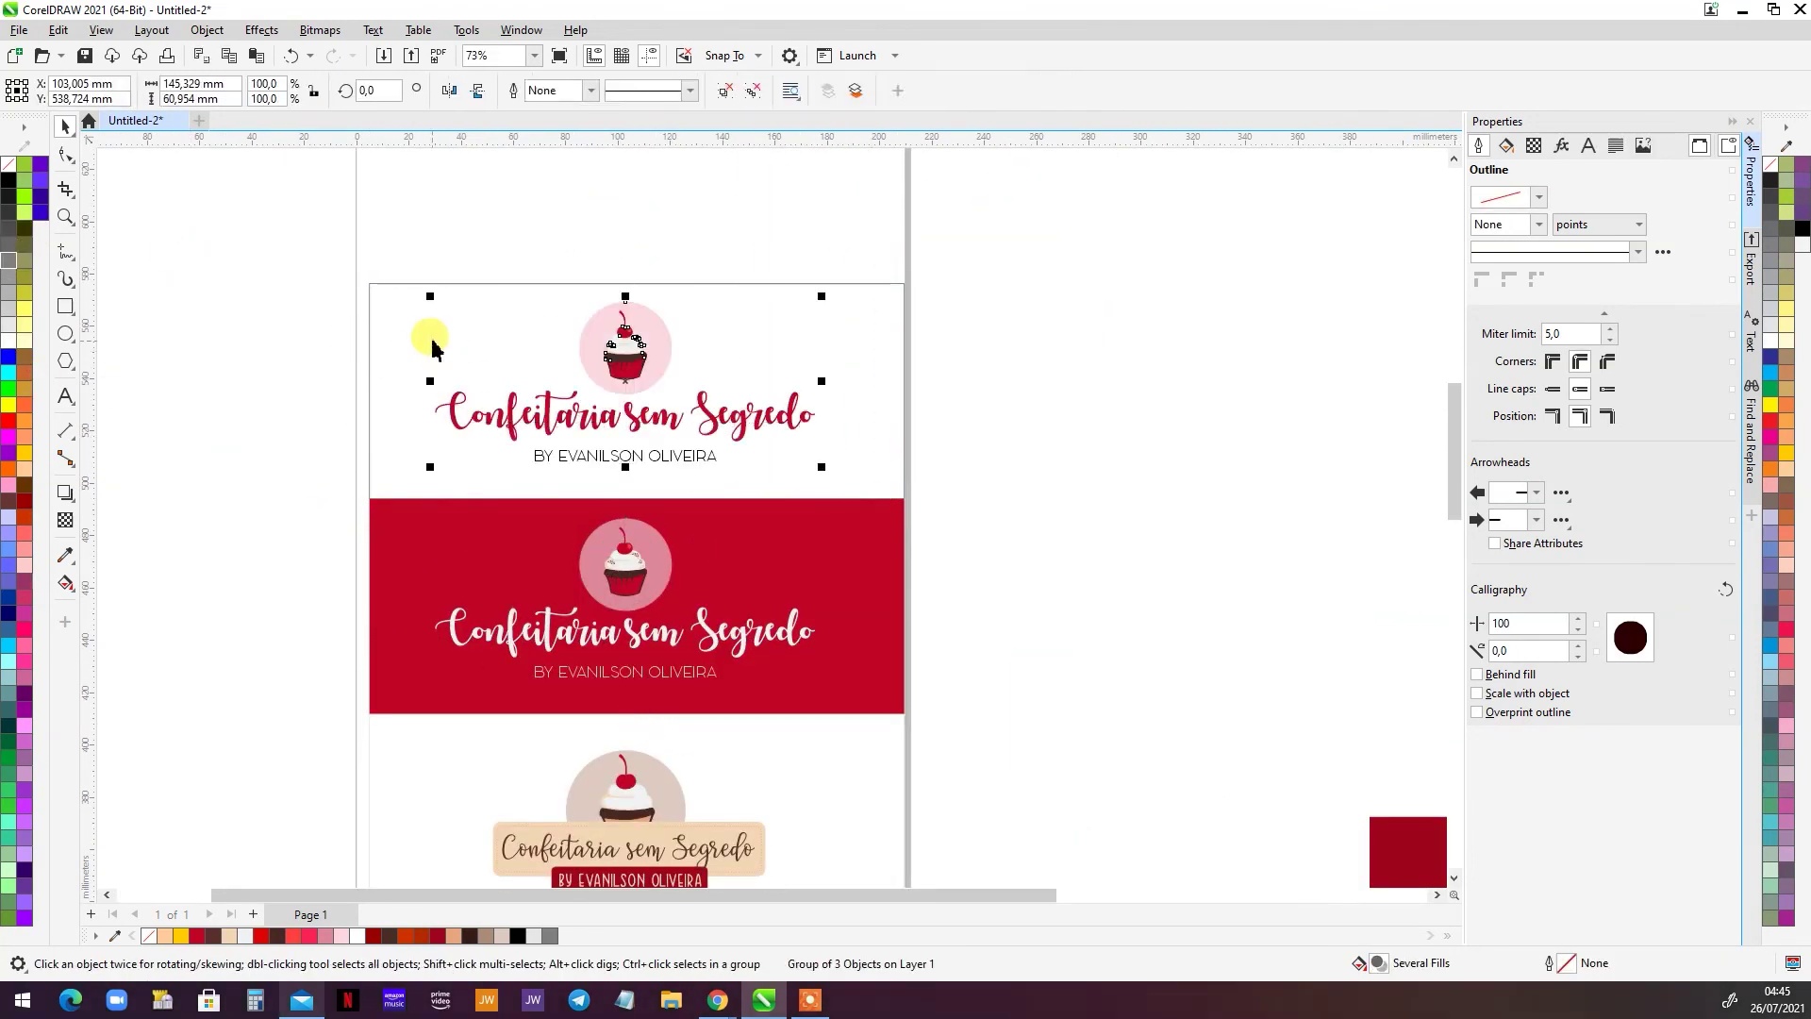
pyautogui.click(348, 392)
# Step: Move the red banner and script logo pair below the brown banner
pyautogui.scroll(-1, 370, 408)
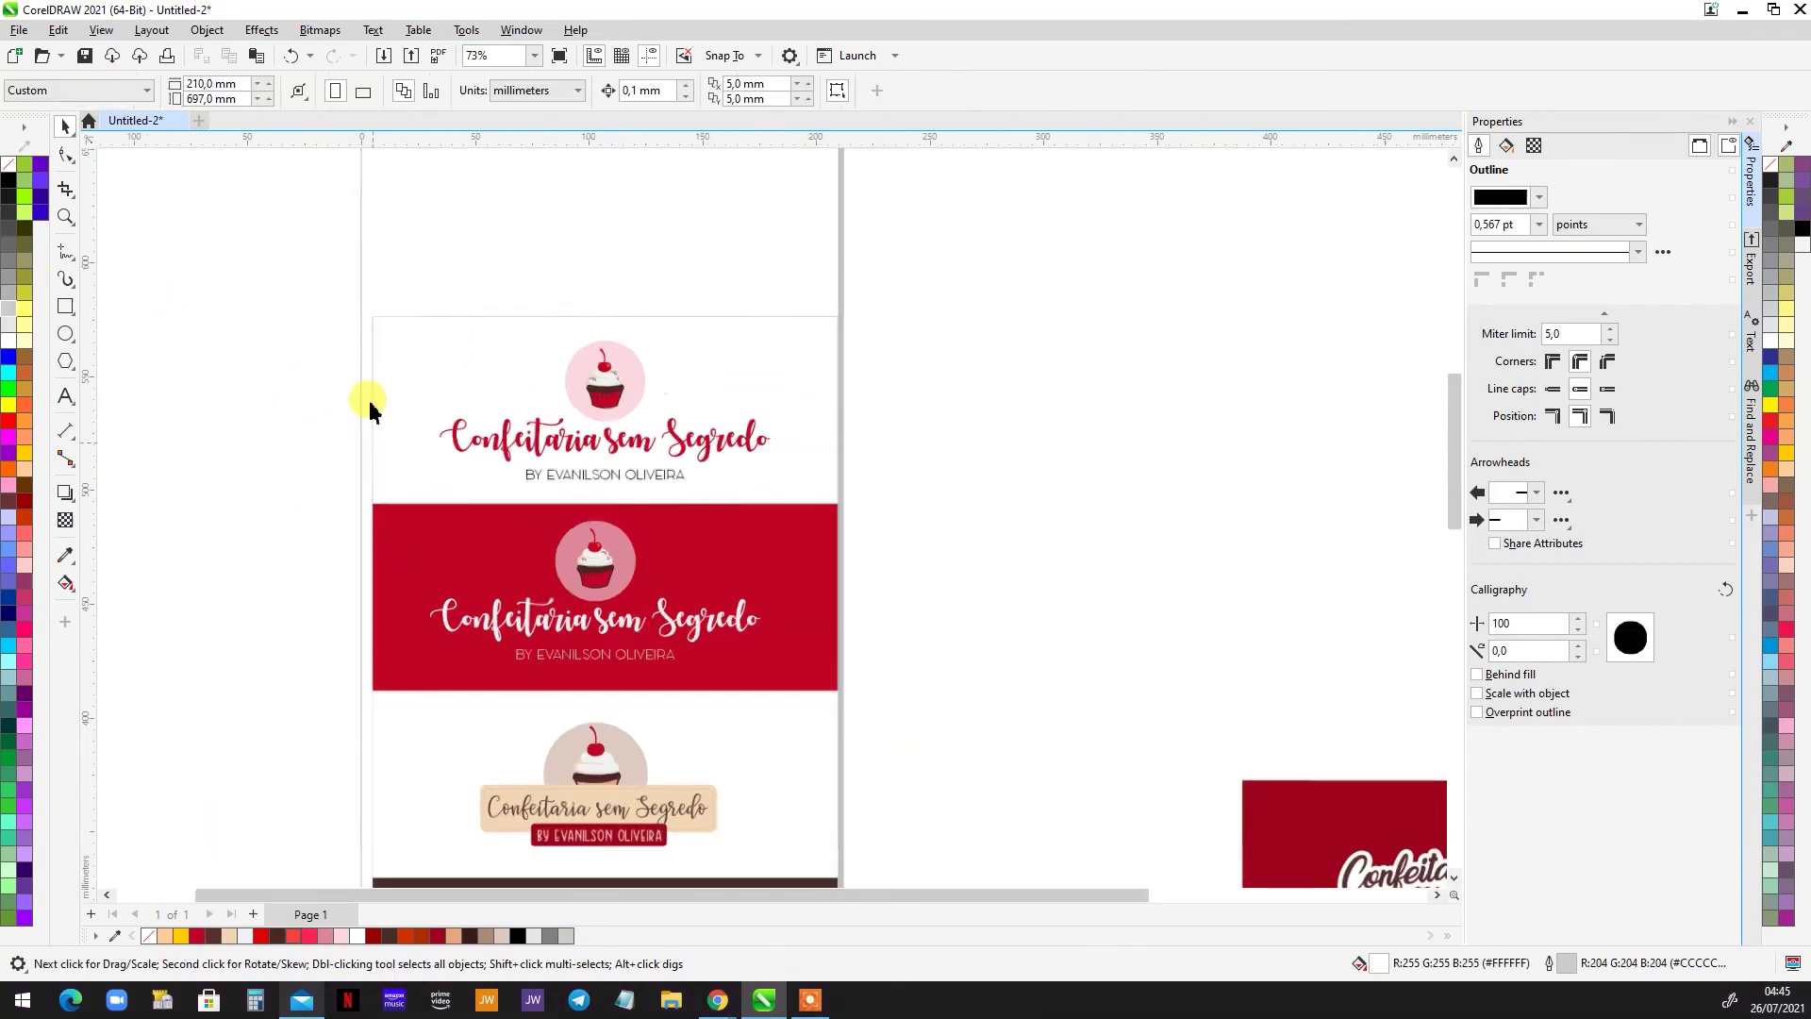
pyautogui.scroll(-4, 436, 307)
pyautogui.scroll(1, 339, 497)
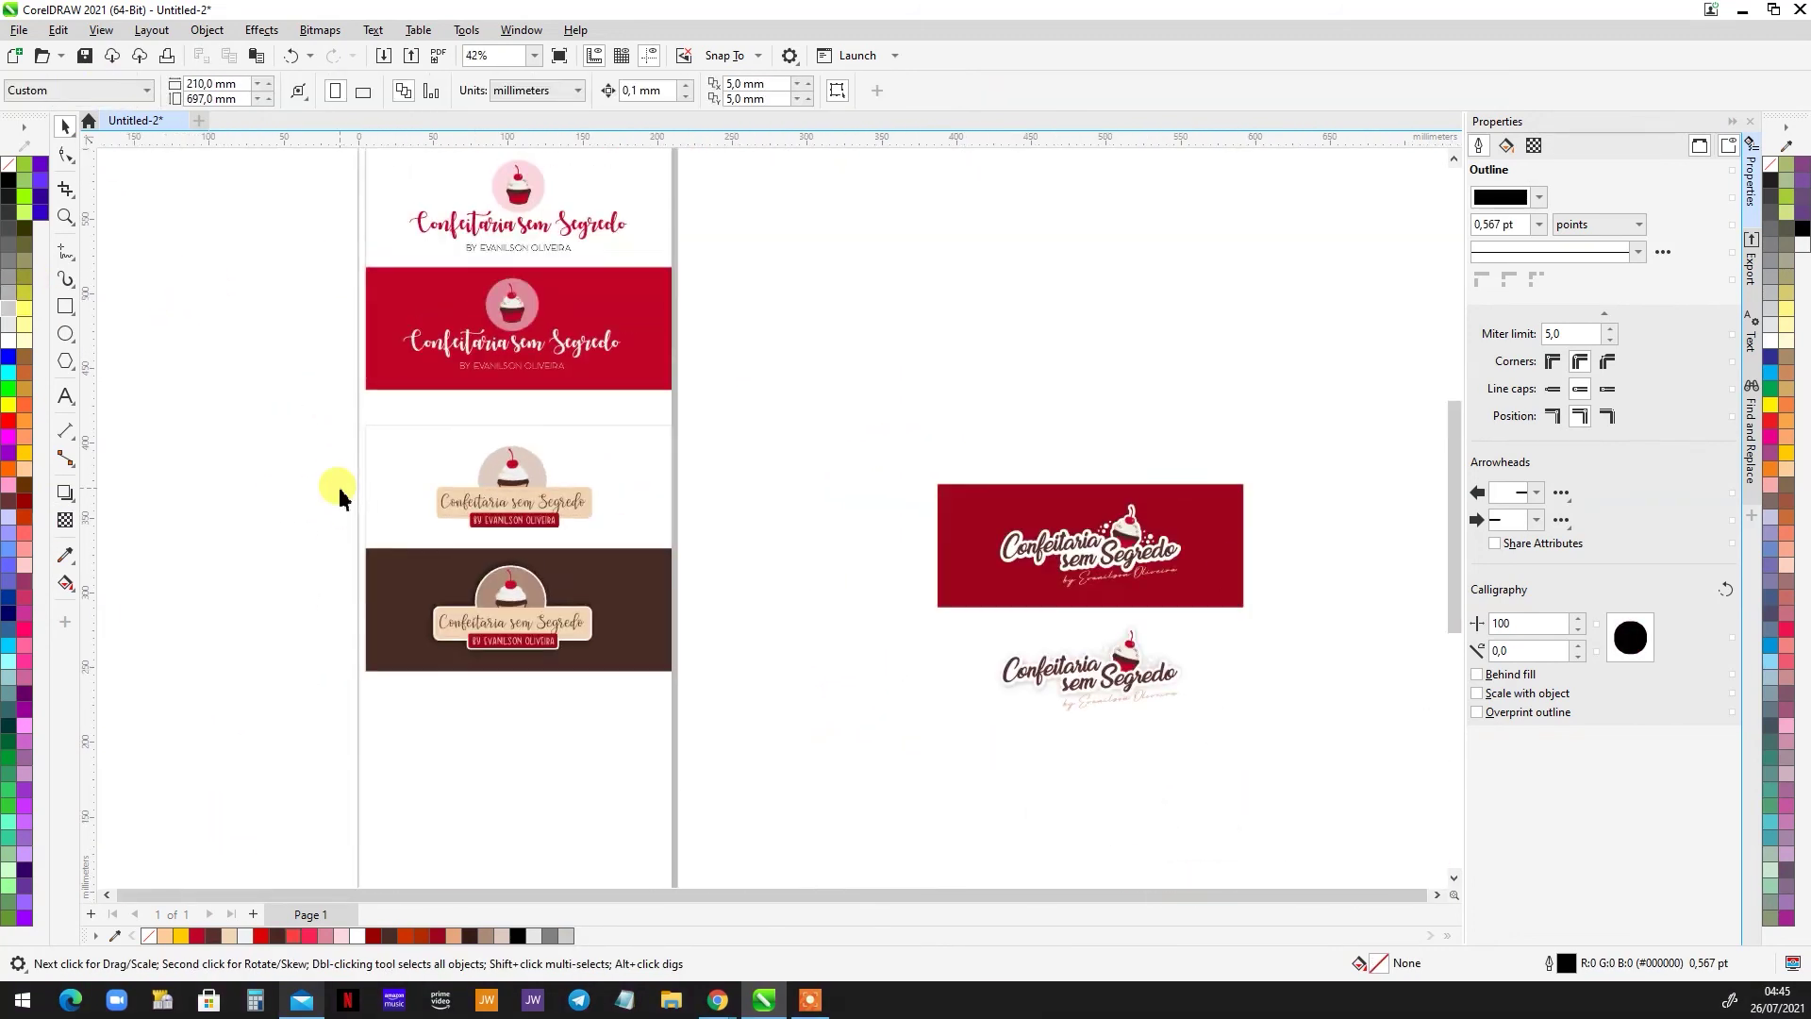
pyautogui.scroll(1, 501, 698)
pyautogui.moveTo(929, 354); pyautogui.dragTo(1202, 545)
pyautogui.moveTo(1127, 415); pyautogui.dragTo(1123, 693)
pyautogui.scroll(-2, 981, 534)
pyautogui.scroll(3, 376, 665)
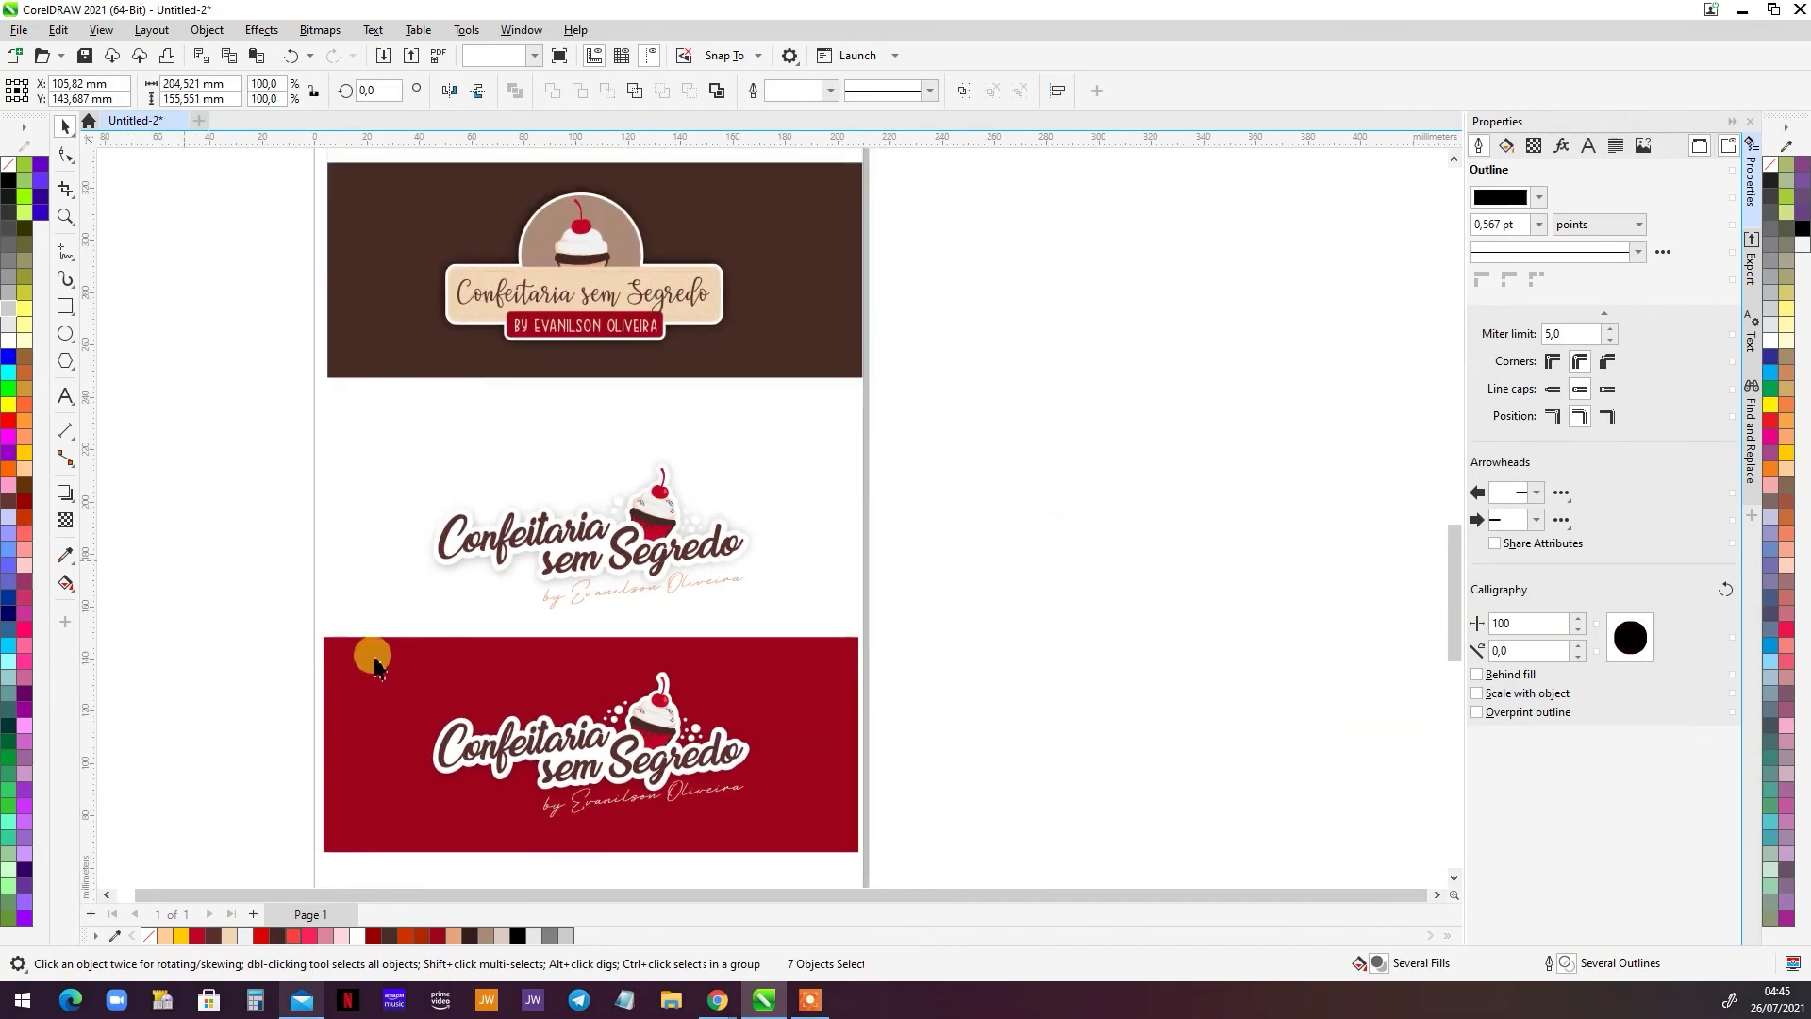
# Step: Cancel the stray red banner copy and check the script logo's selection with its banners
pyautogui.moveTo(375, 665); pyautogui.dragTo(351, 472)
pyautogui.press('Escape')
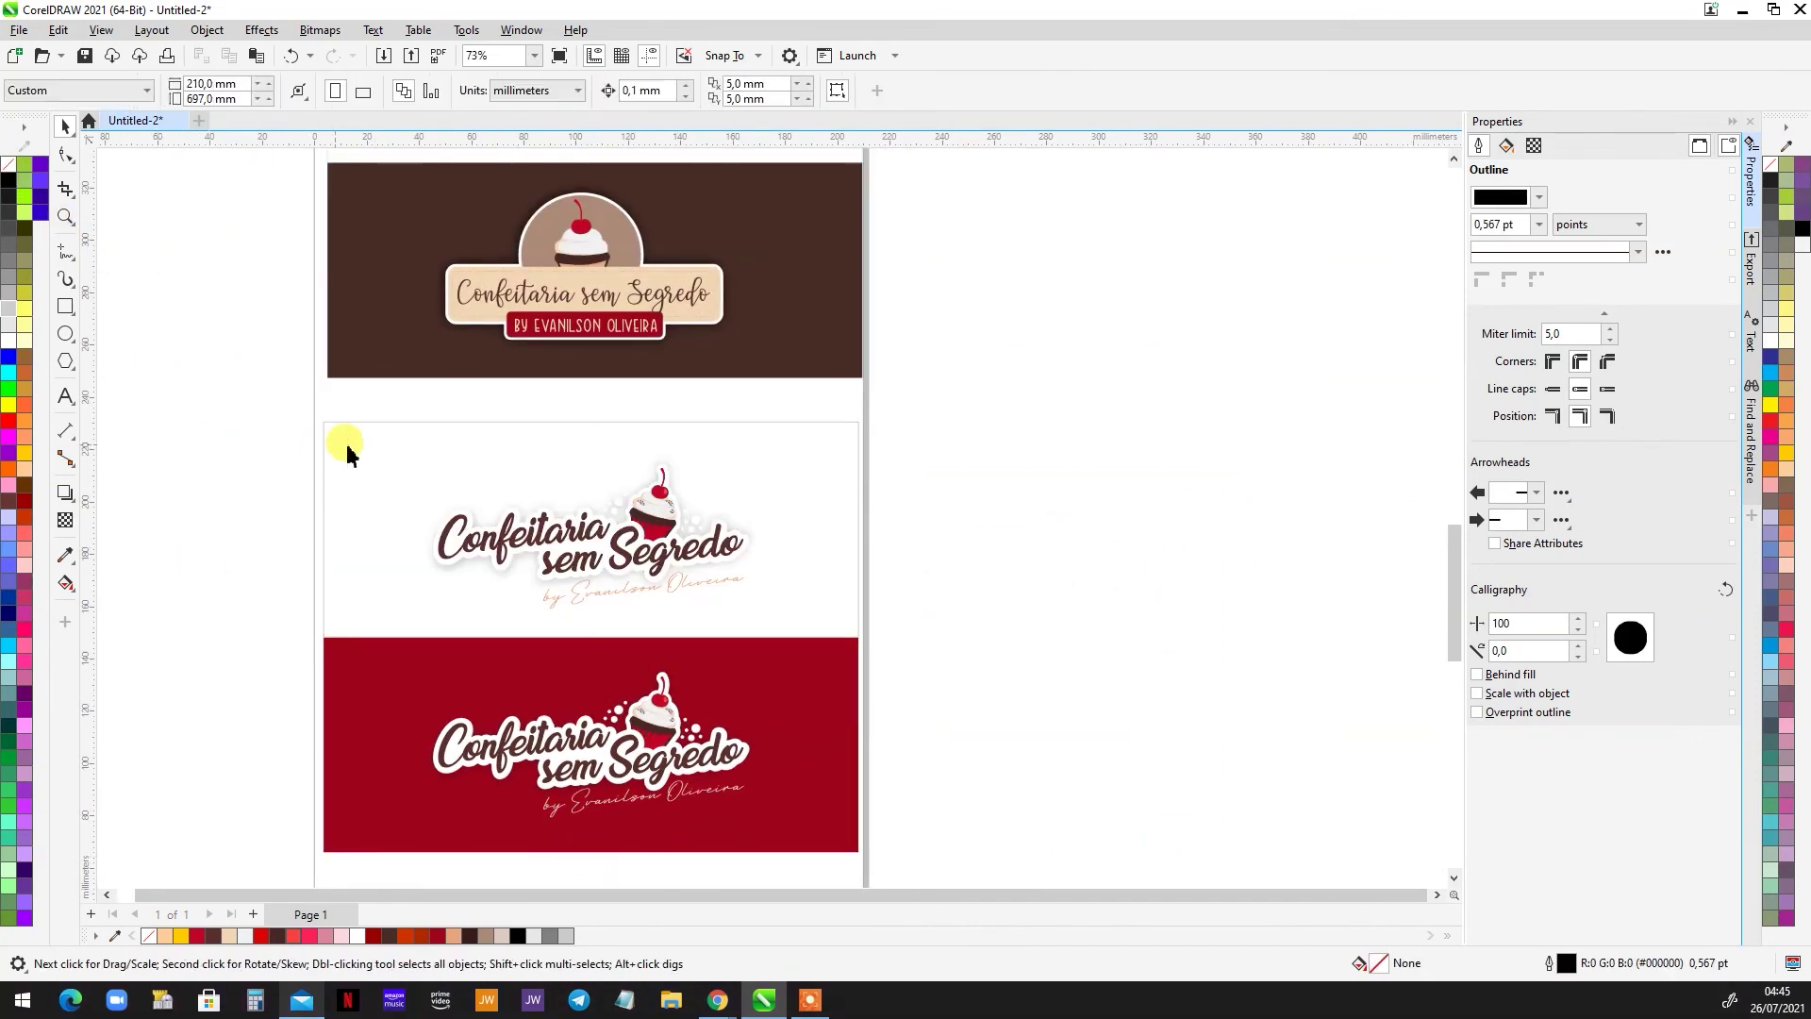
pyautogui.scroll(-5, 349, 457)
pyautogui.moveTo(725, 452); pyautogui.dragTo(721, 452)
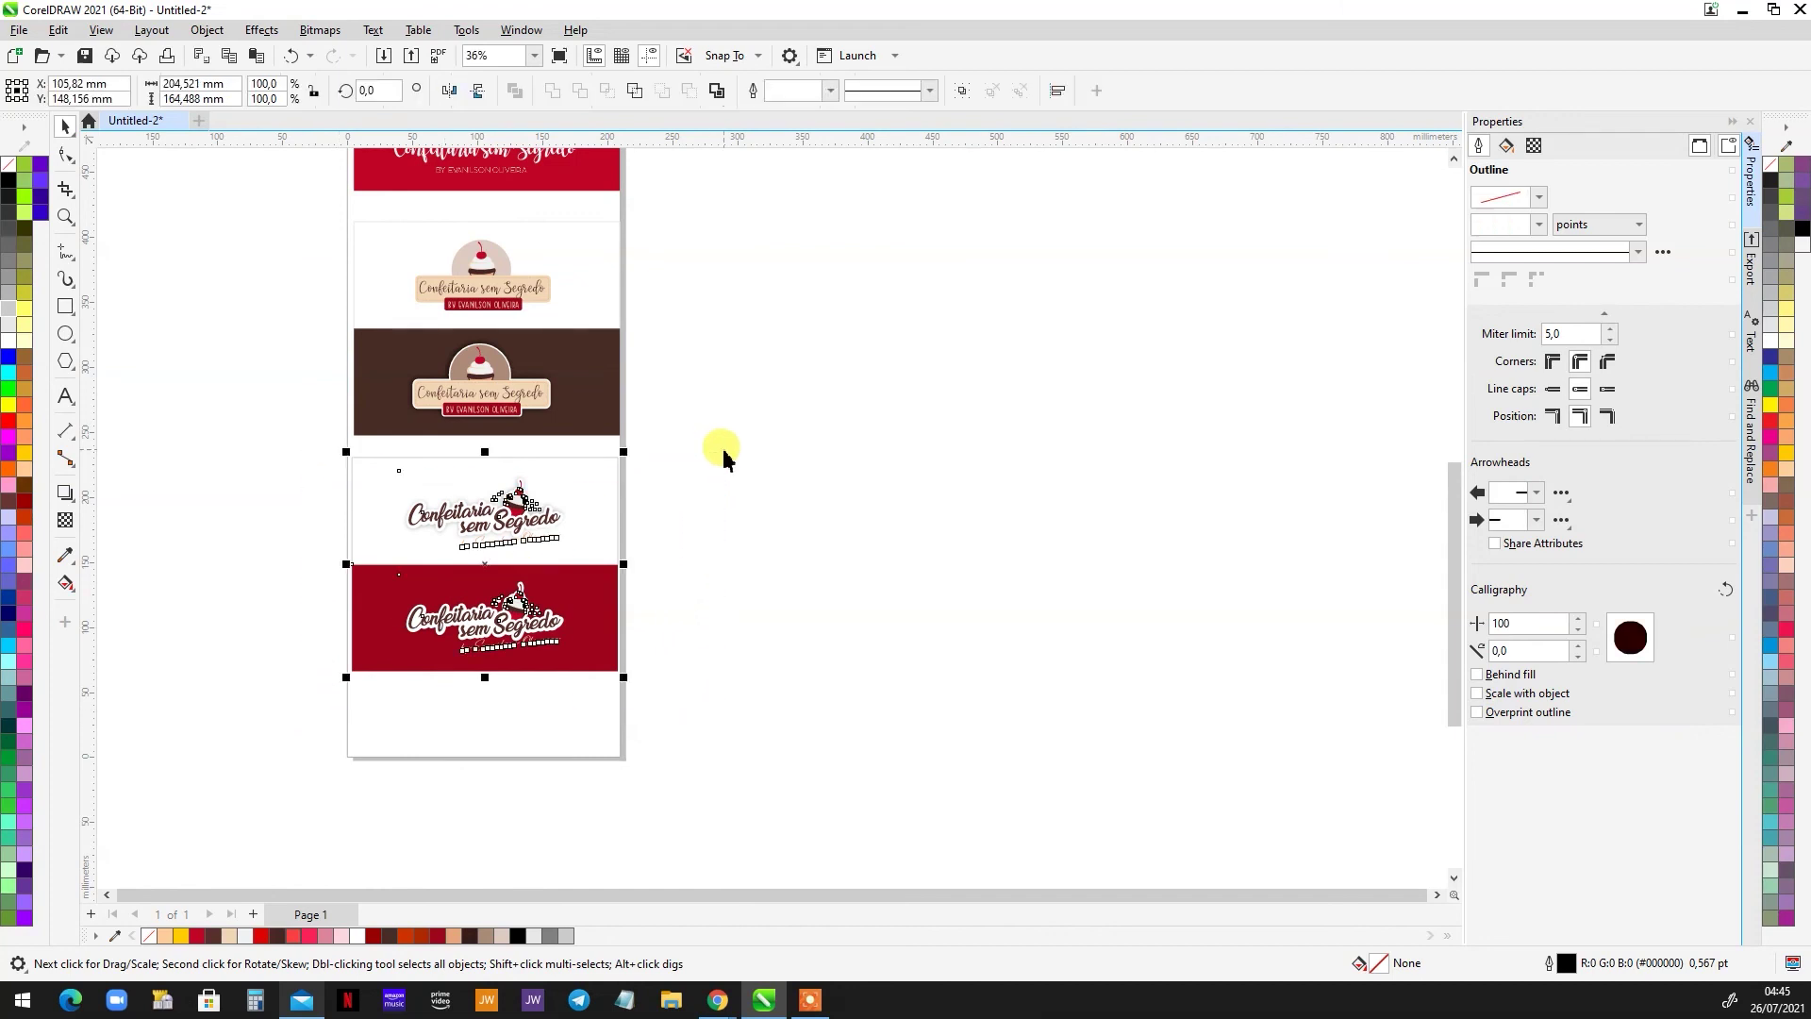
pyautogui.click(598, 687)
pyautogui.scroll(1, 392, 182)
# Step: Group the badge logo with its banners, select all three logo groups, and show the Export panel
pyautogui.moveTo(723, 611); pyautogui.dragTo(724, 608)
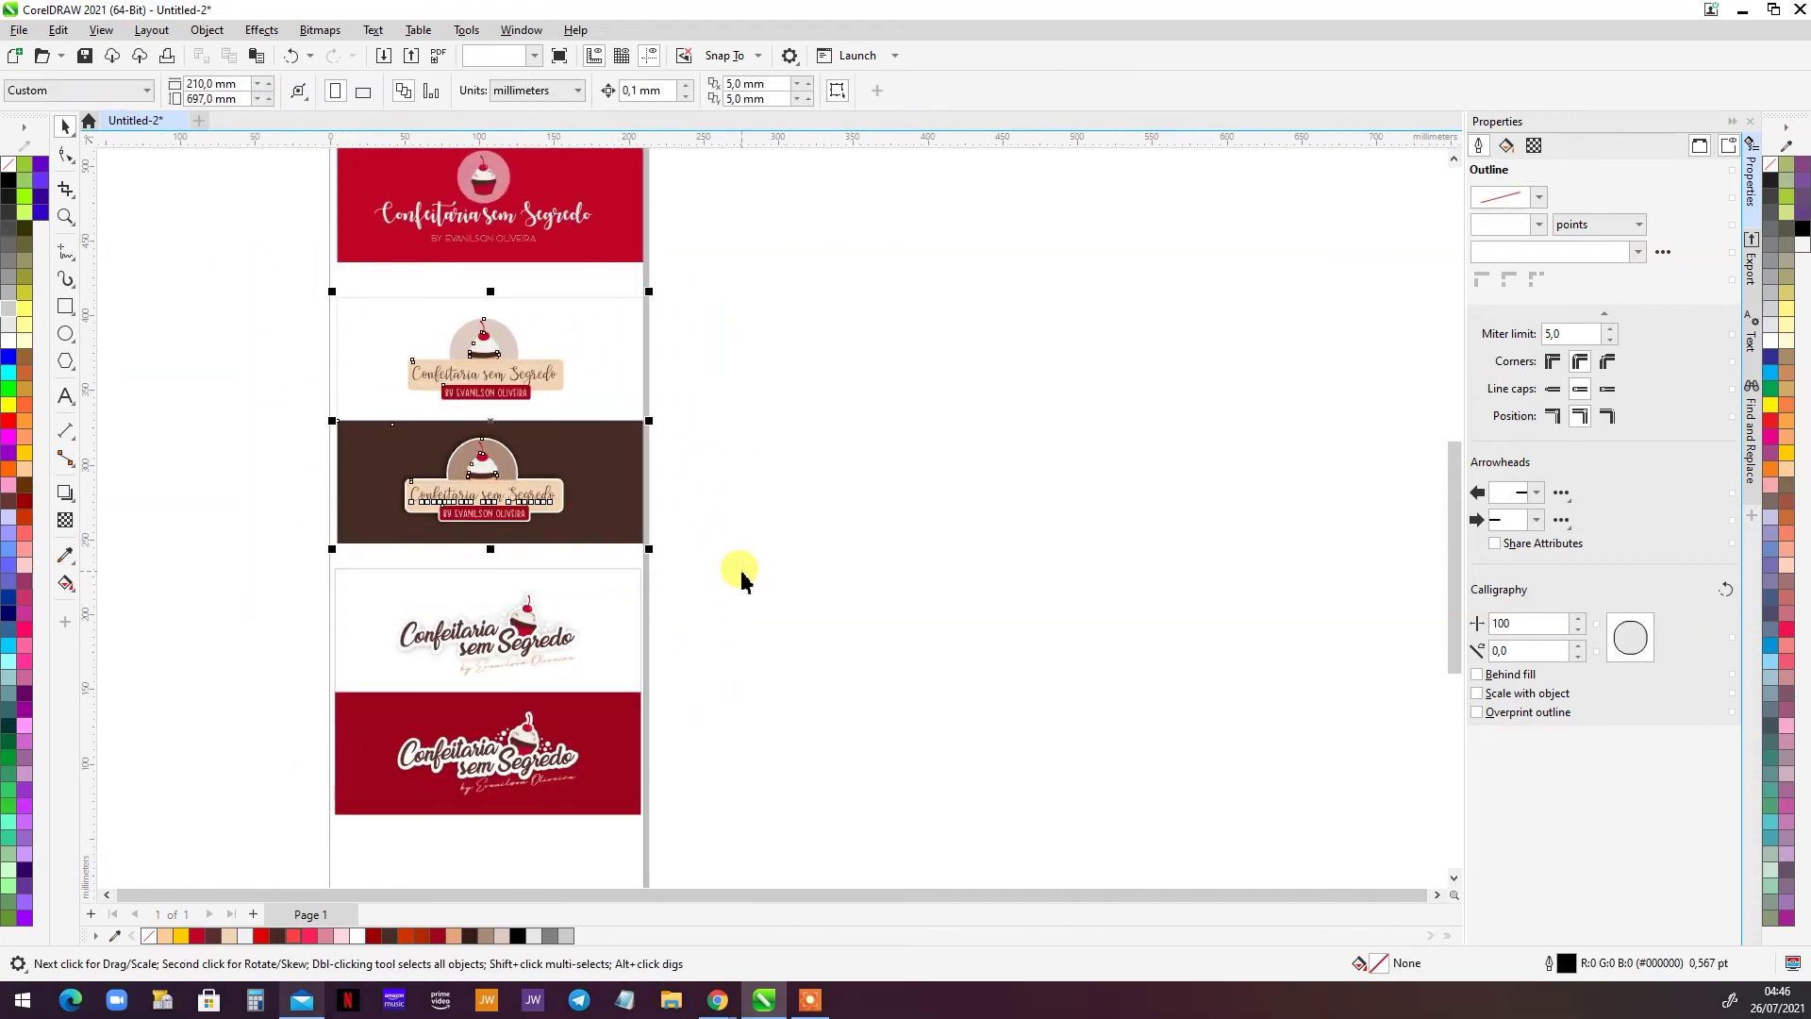
pyautogui.scroll(-2, 739, 573)
pyautogui.hotkey('ctrl', 'g')
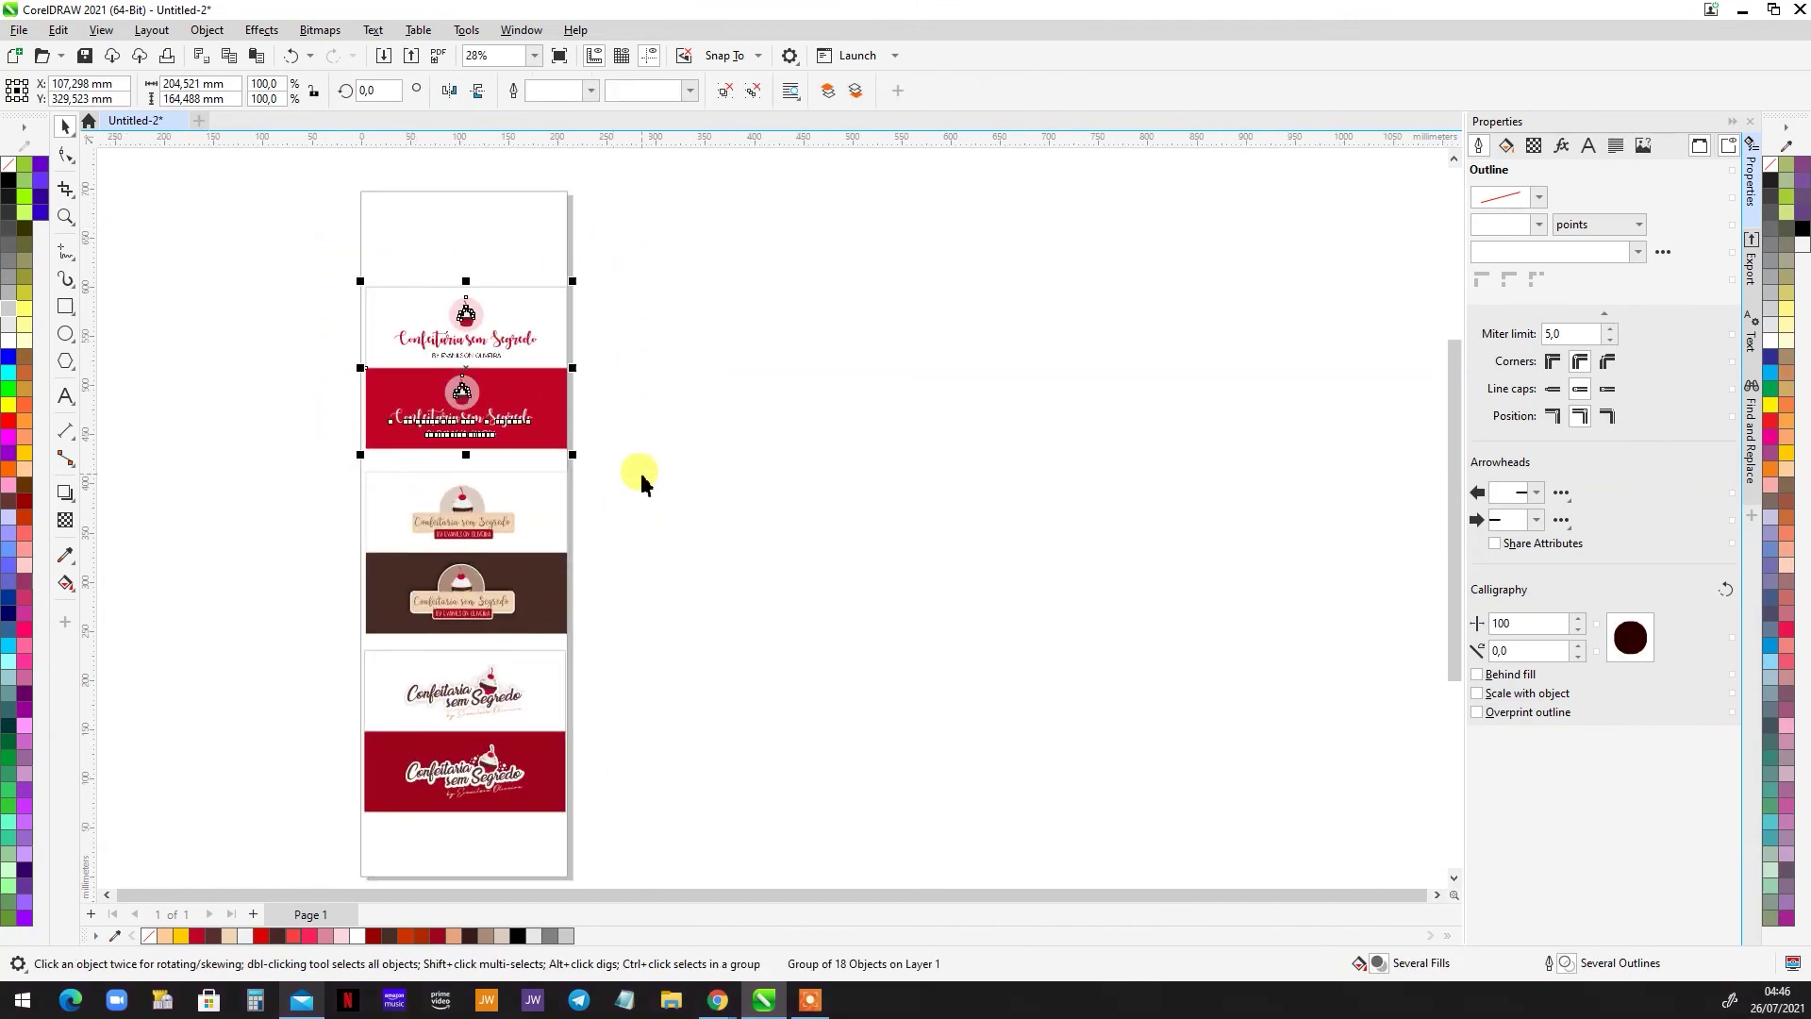
pyautogui.click(687, 452)
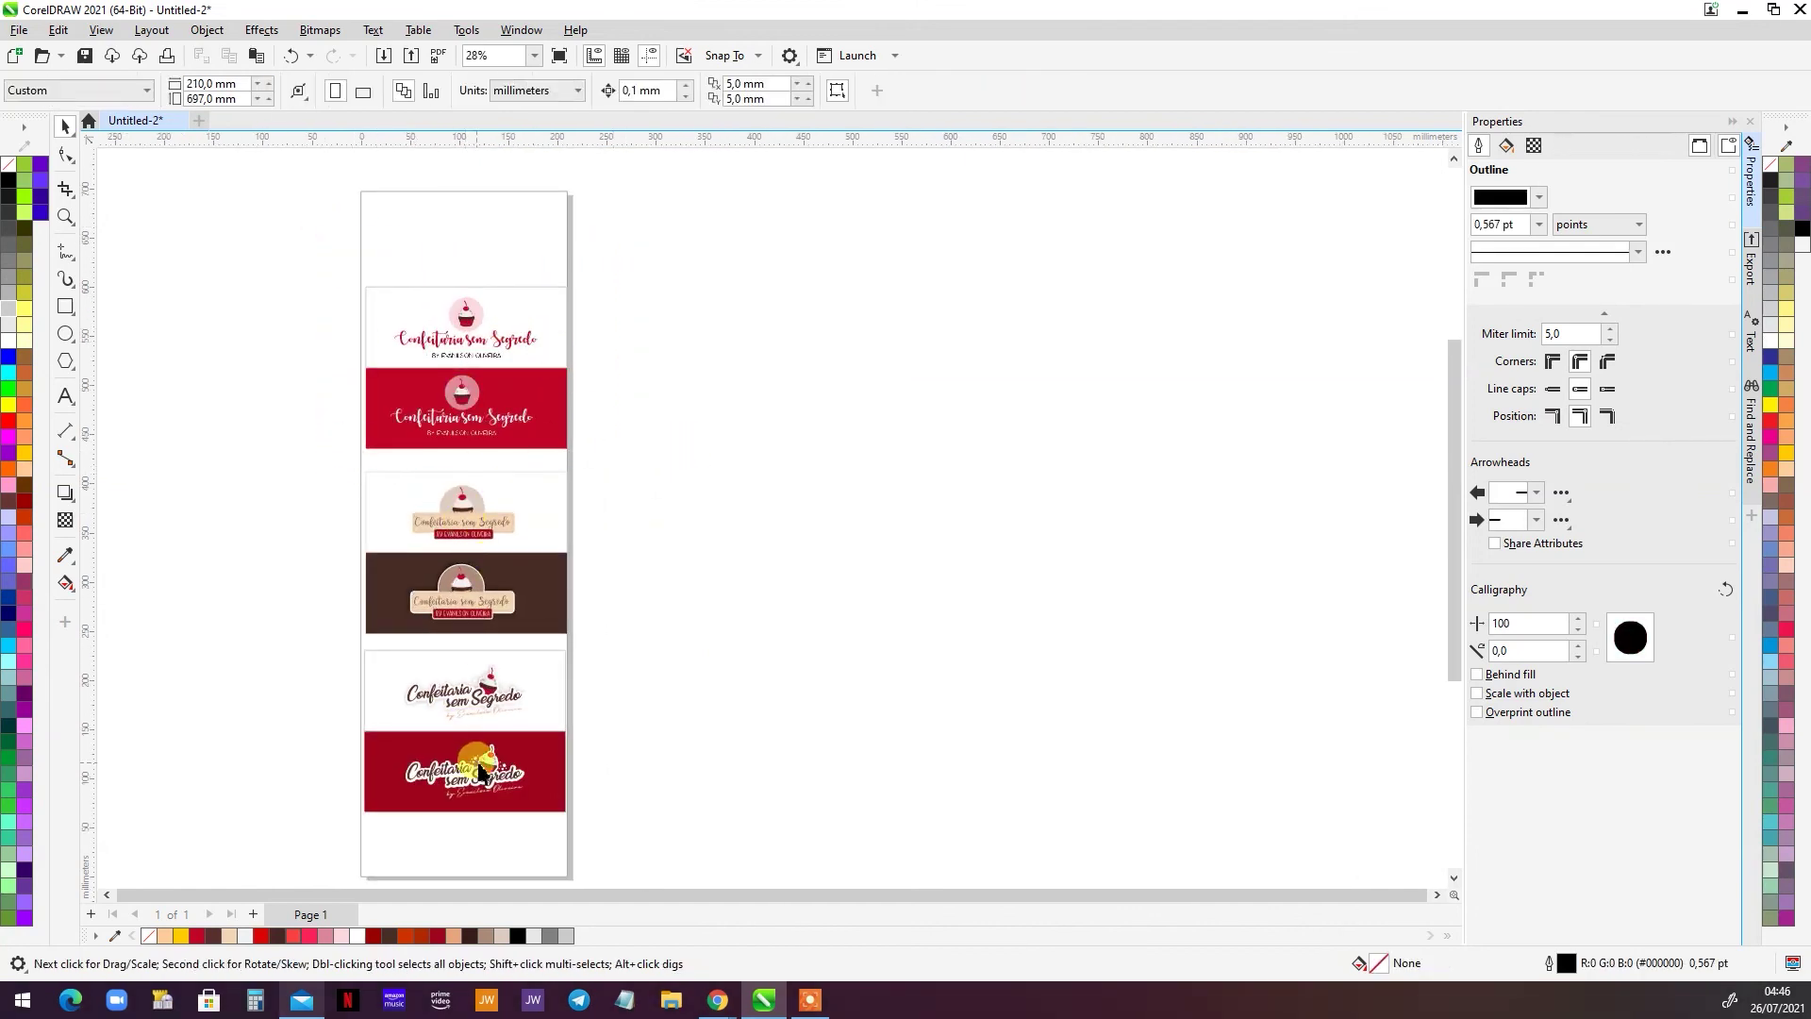
pyautogui.moveTo(252, 248); pyautogui.dragTo(716, 858)
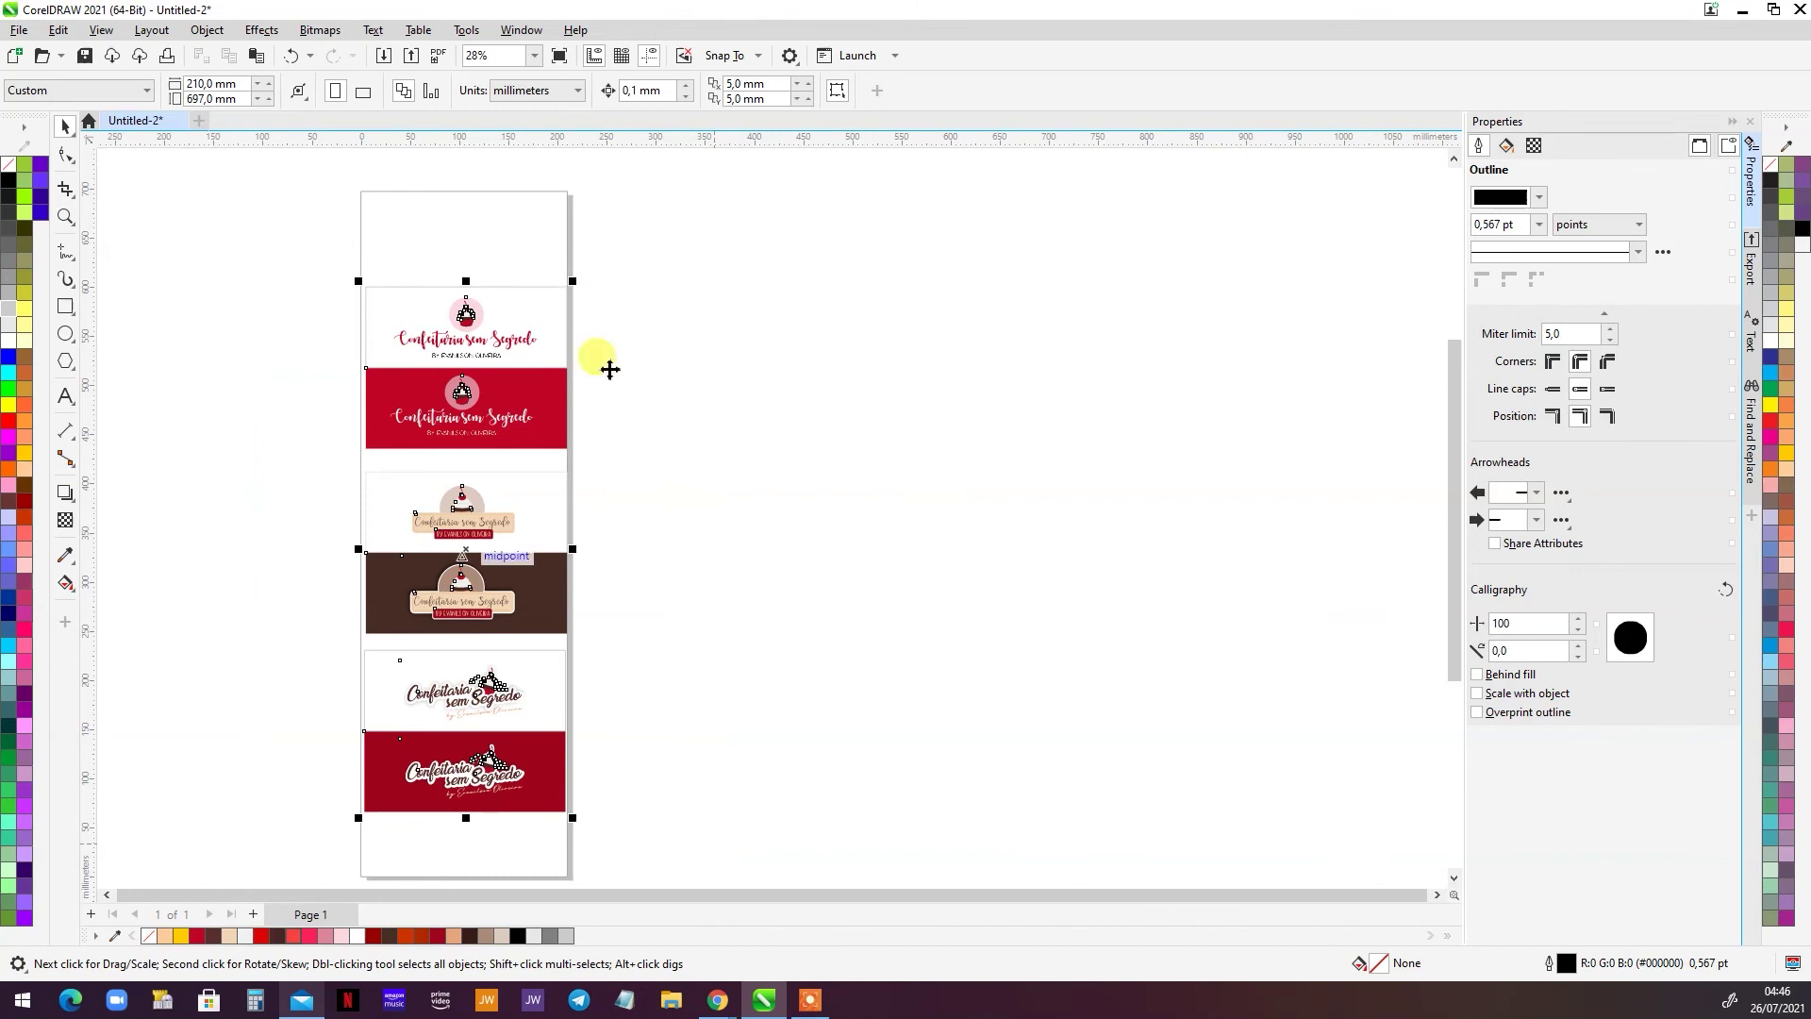
pyautogui.click(1751, 264)
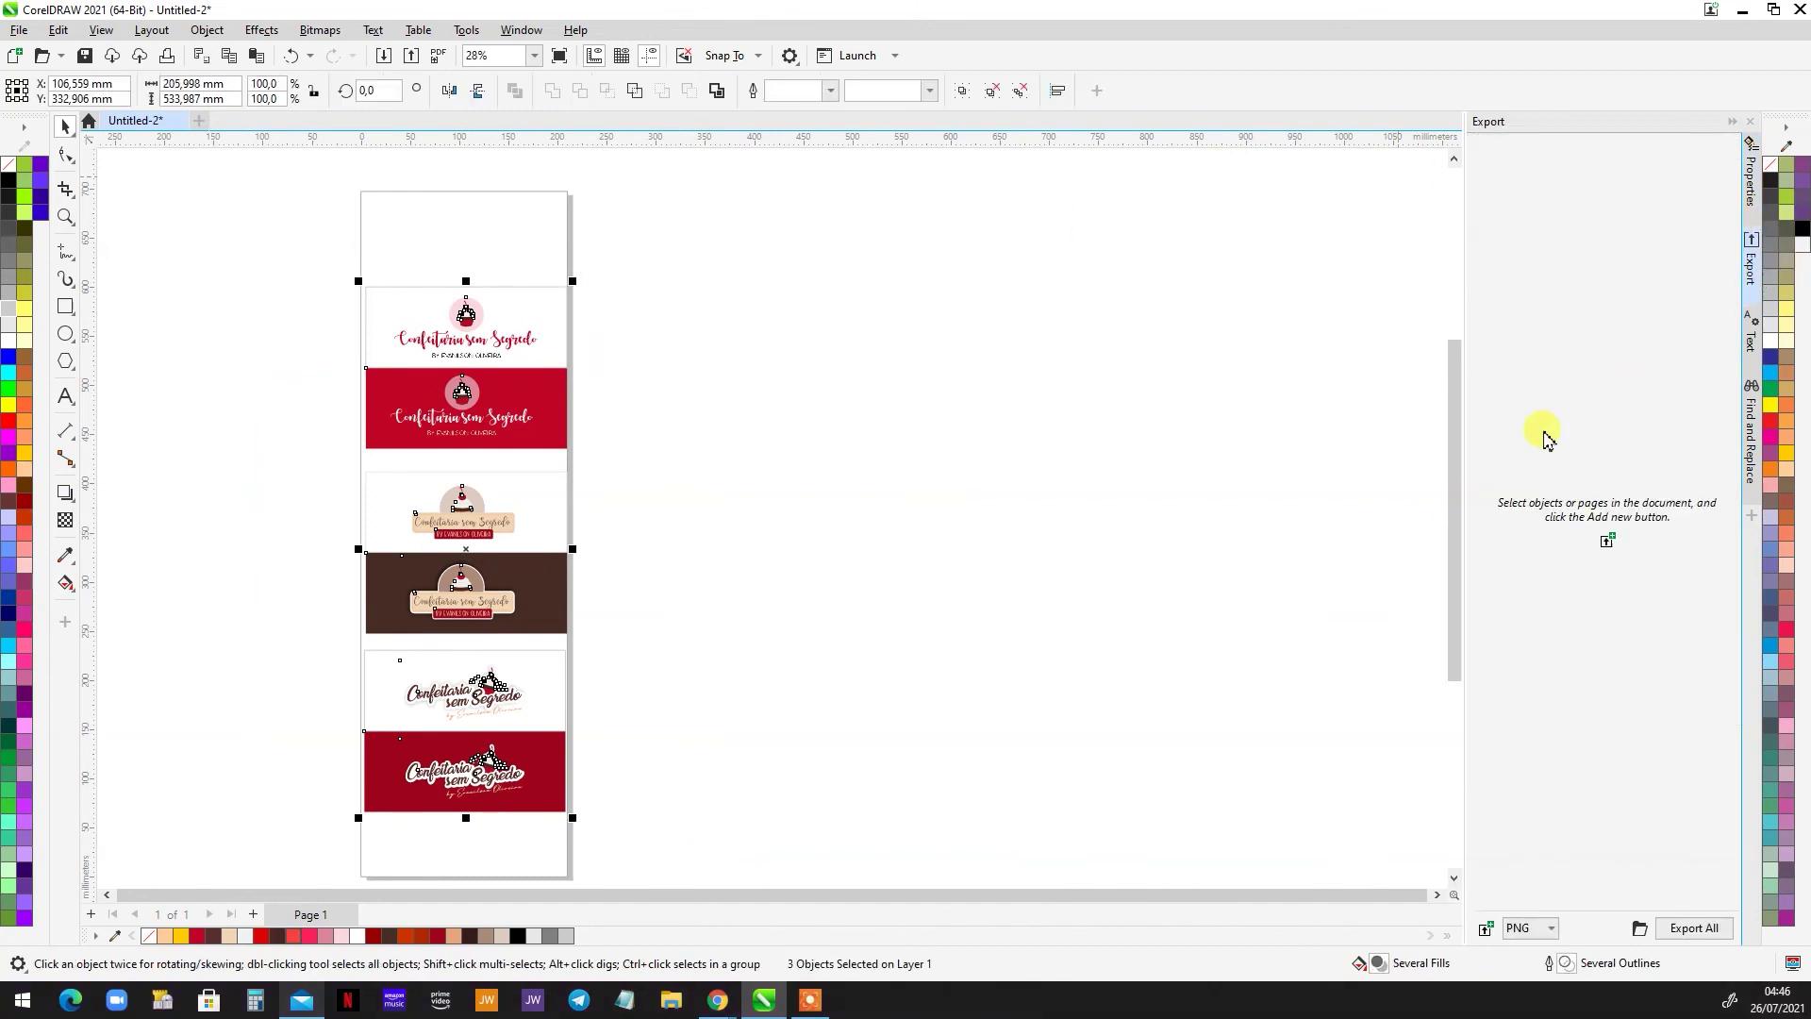
# Step: Add the three logo groups to the export list as 300 dpi PNGs and export all into a Downloads folder
pyautogui.click(1486, 931)
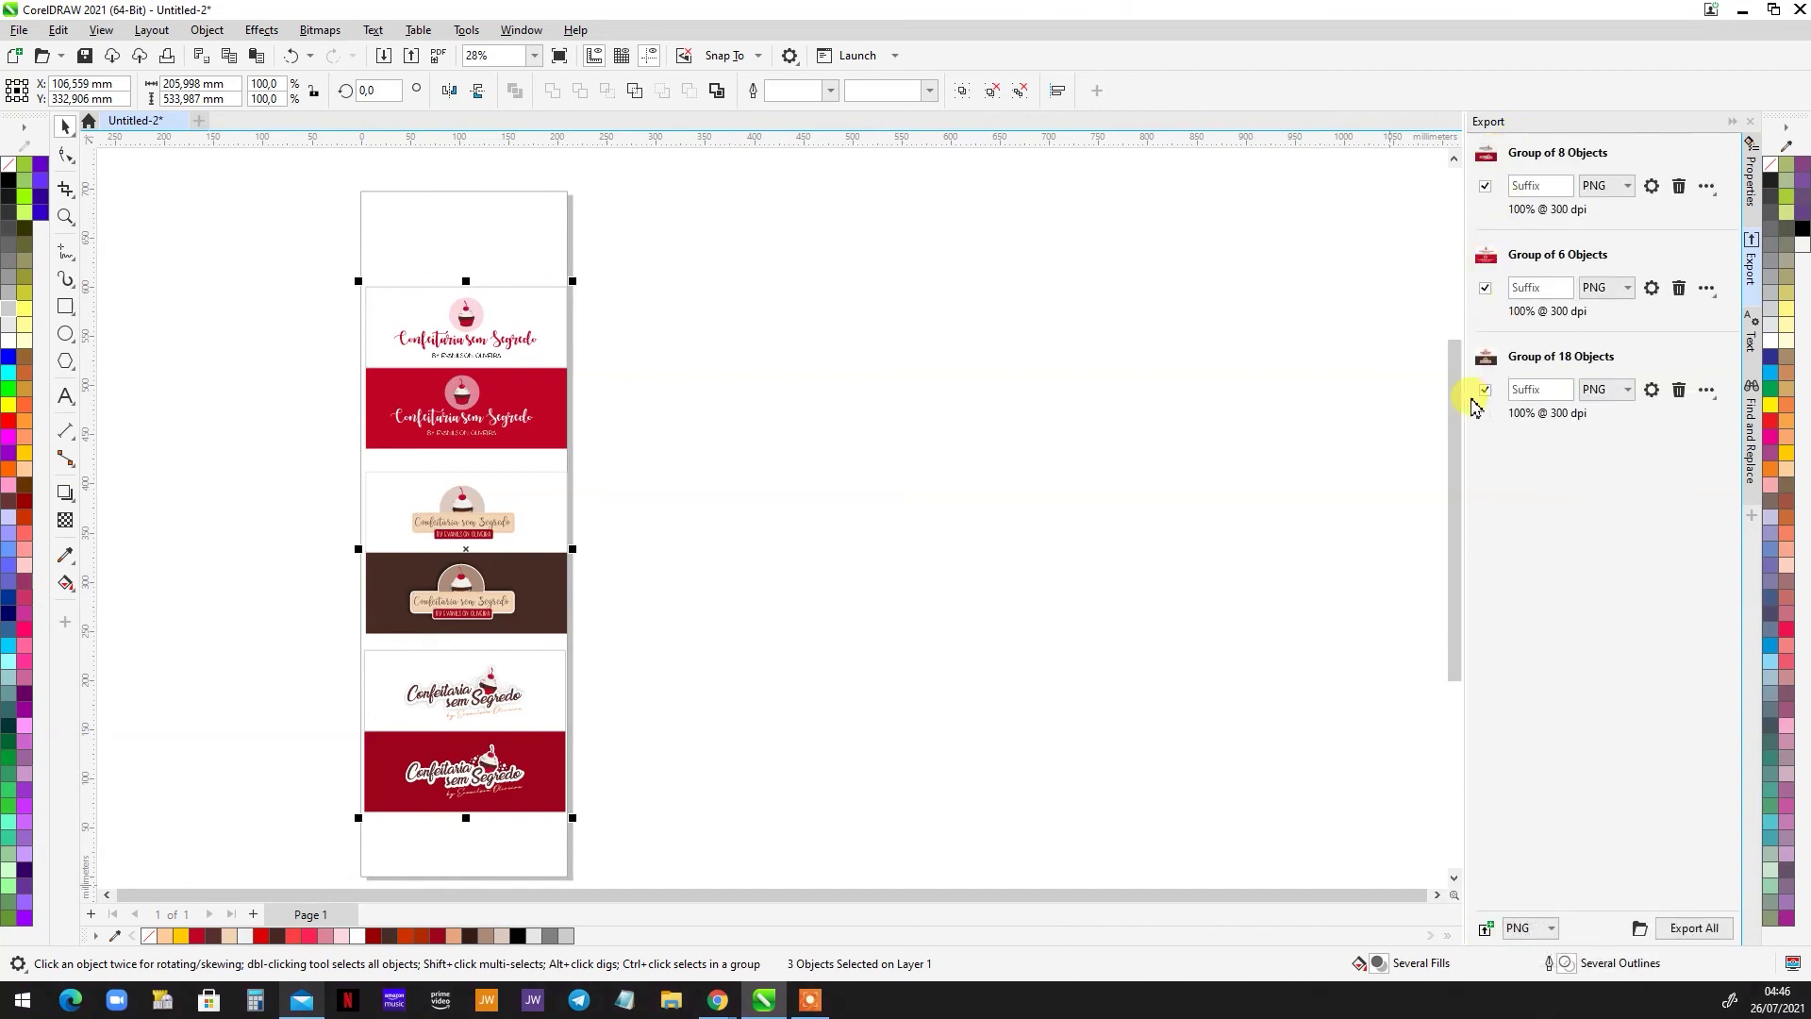
pyautogui.click(906, 490)
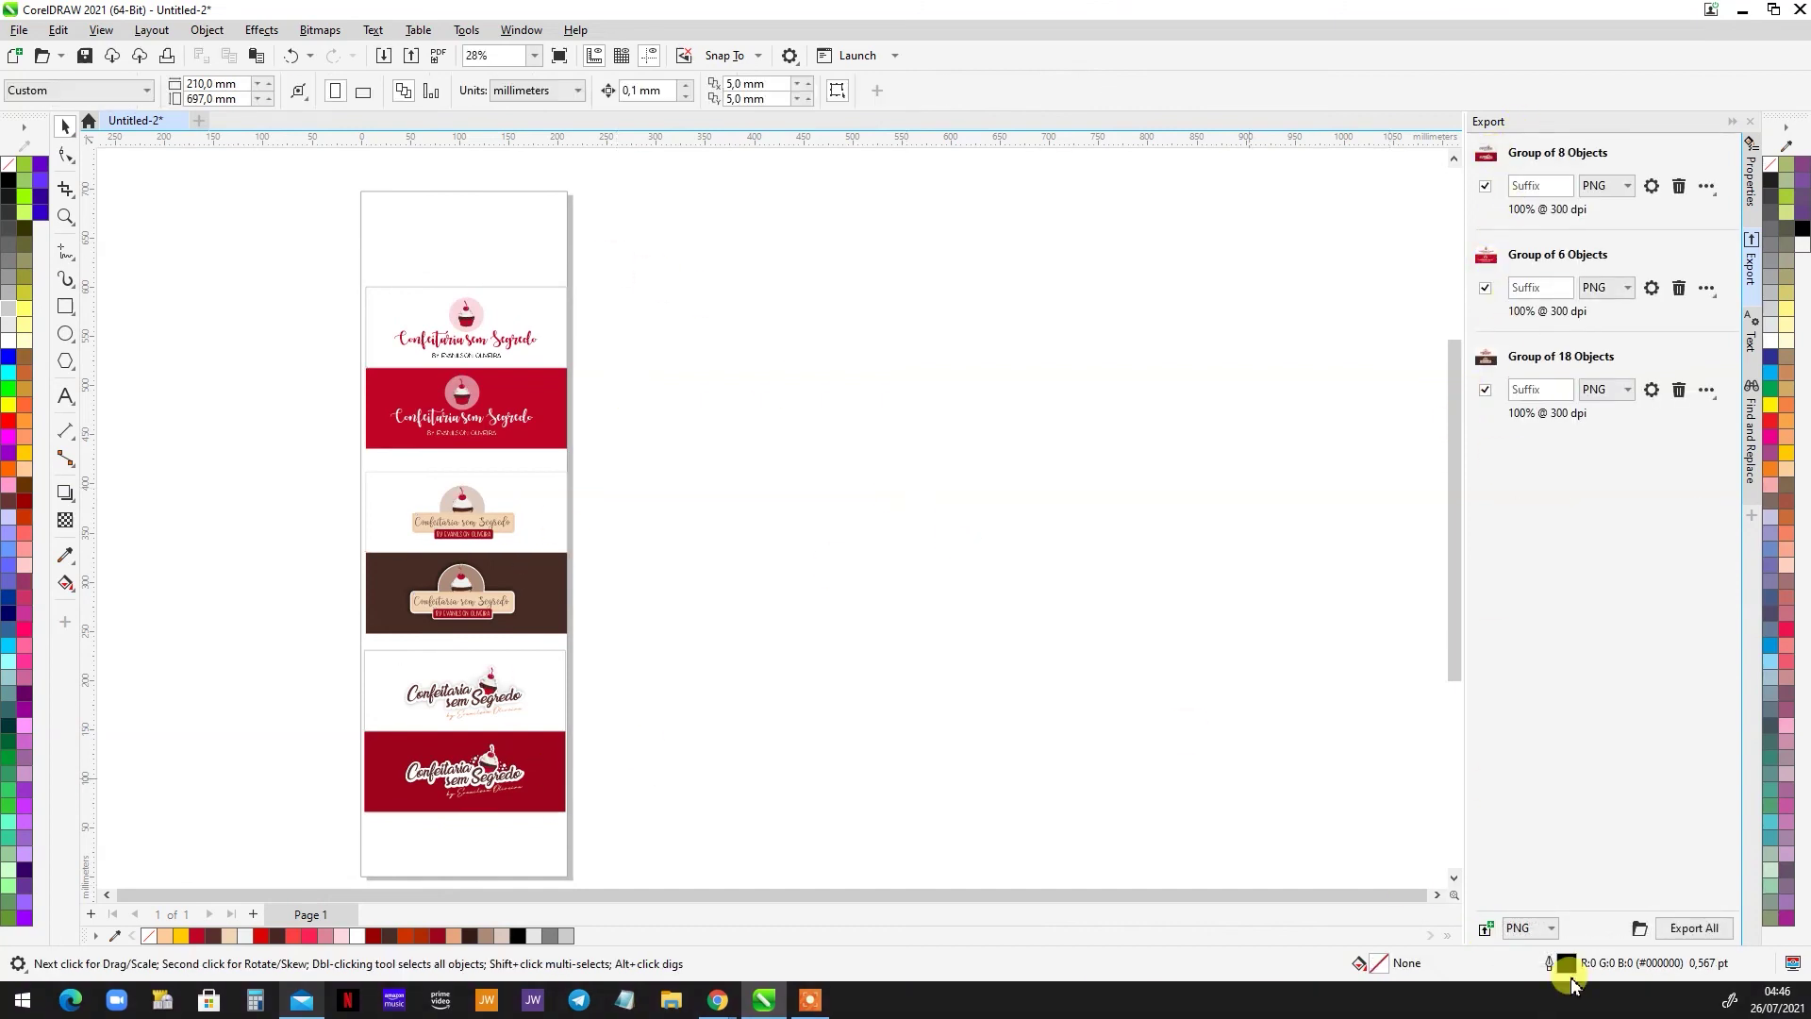
pyautogui.click(1639, 929)
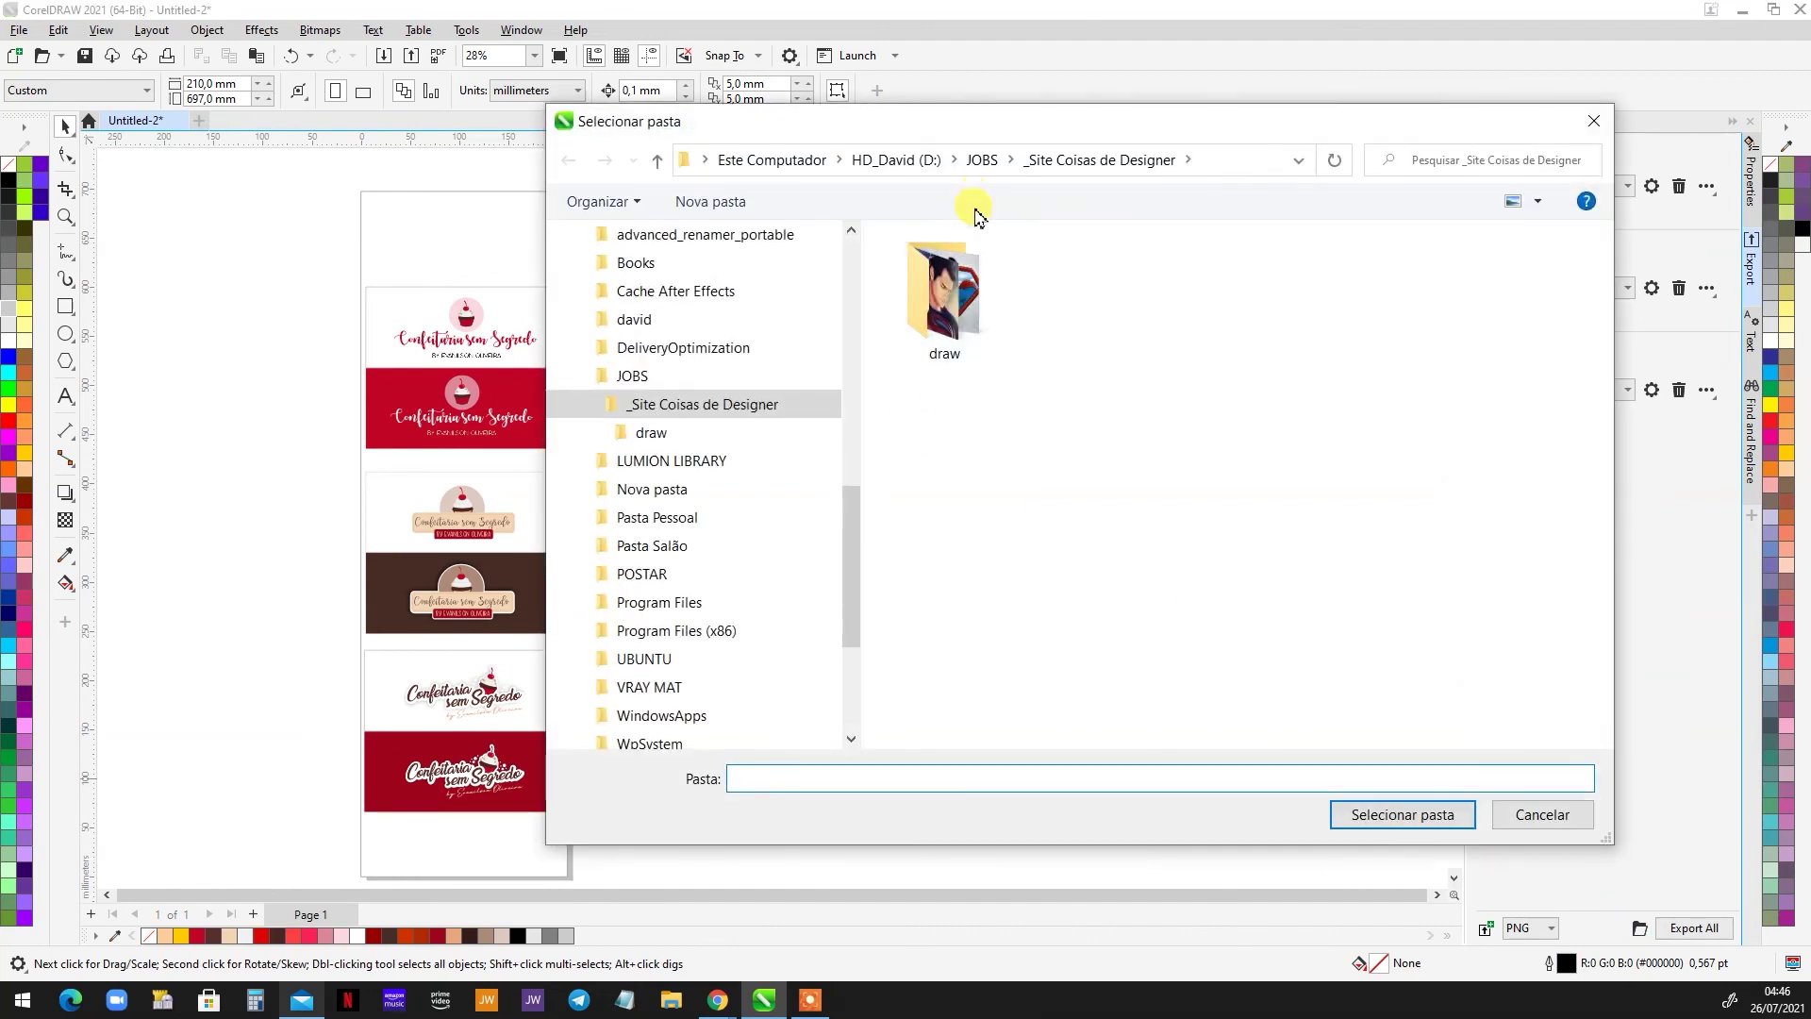
pyautogui.click(1397, 826)
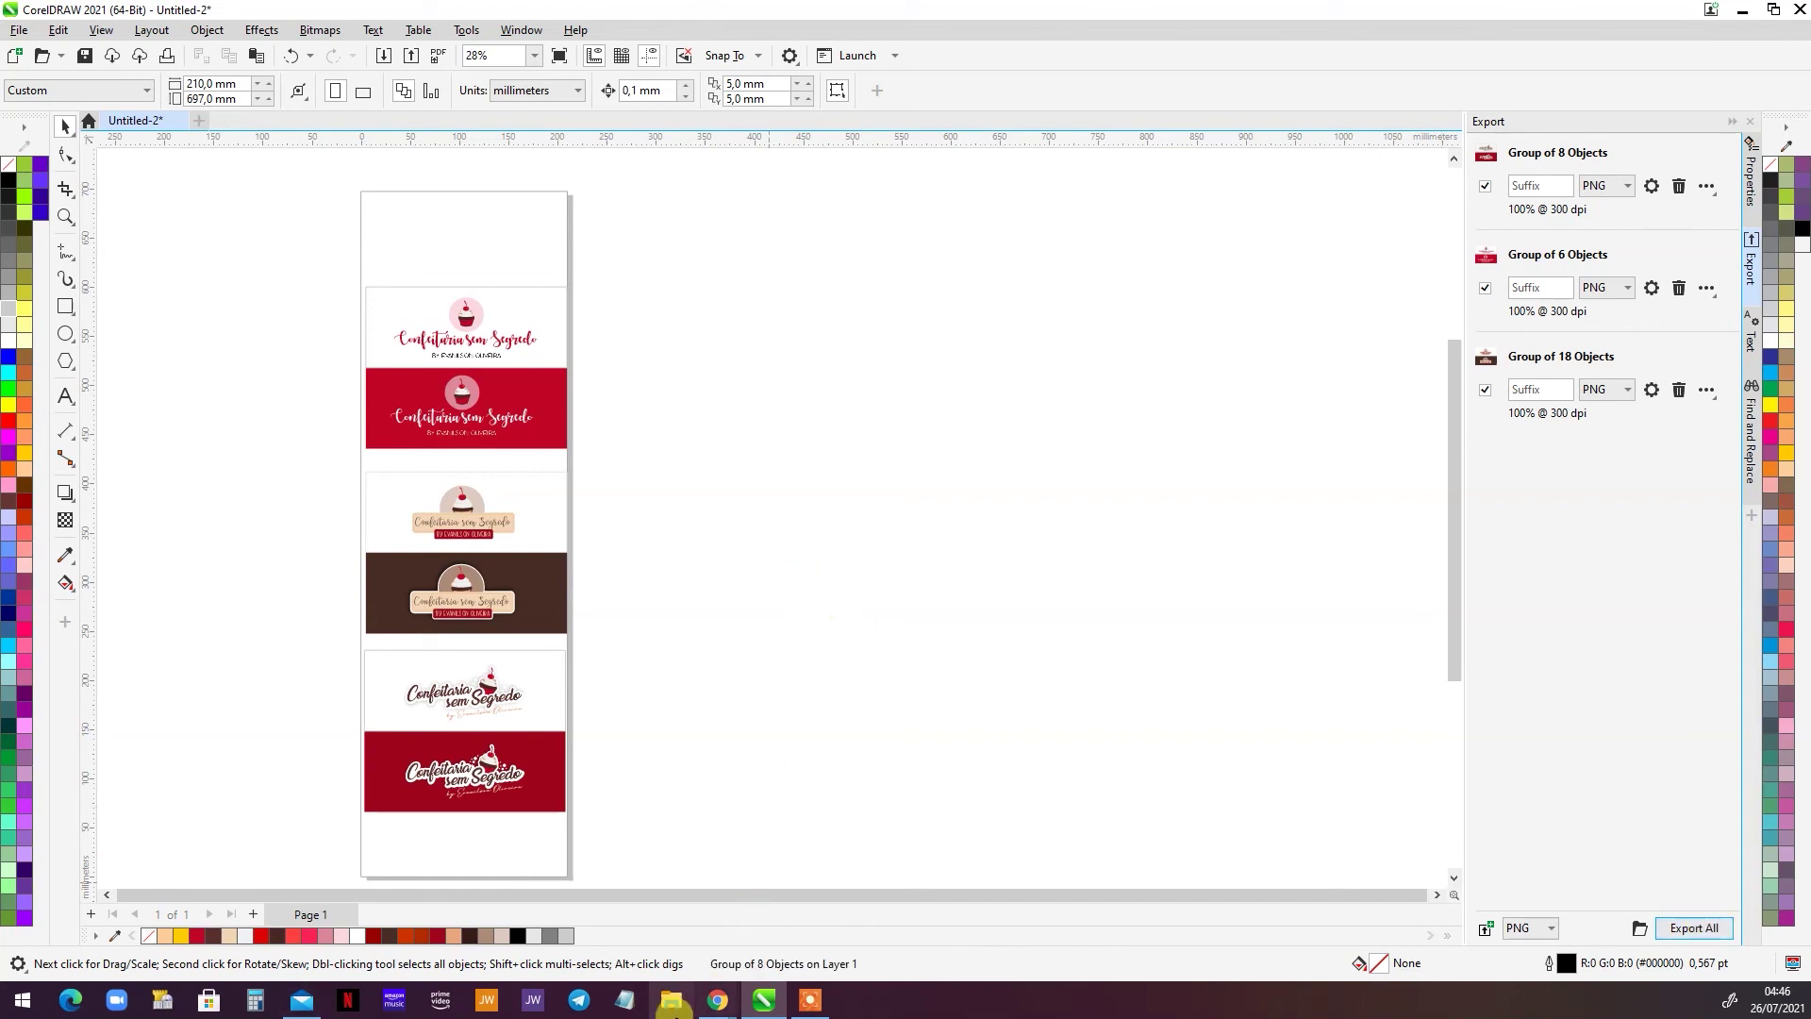
# Step: Browse to the export folder under Downloads and open Group of 6 Objects.png
pyautogui.click(696, 998)
pyautogui.click(117, 157)
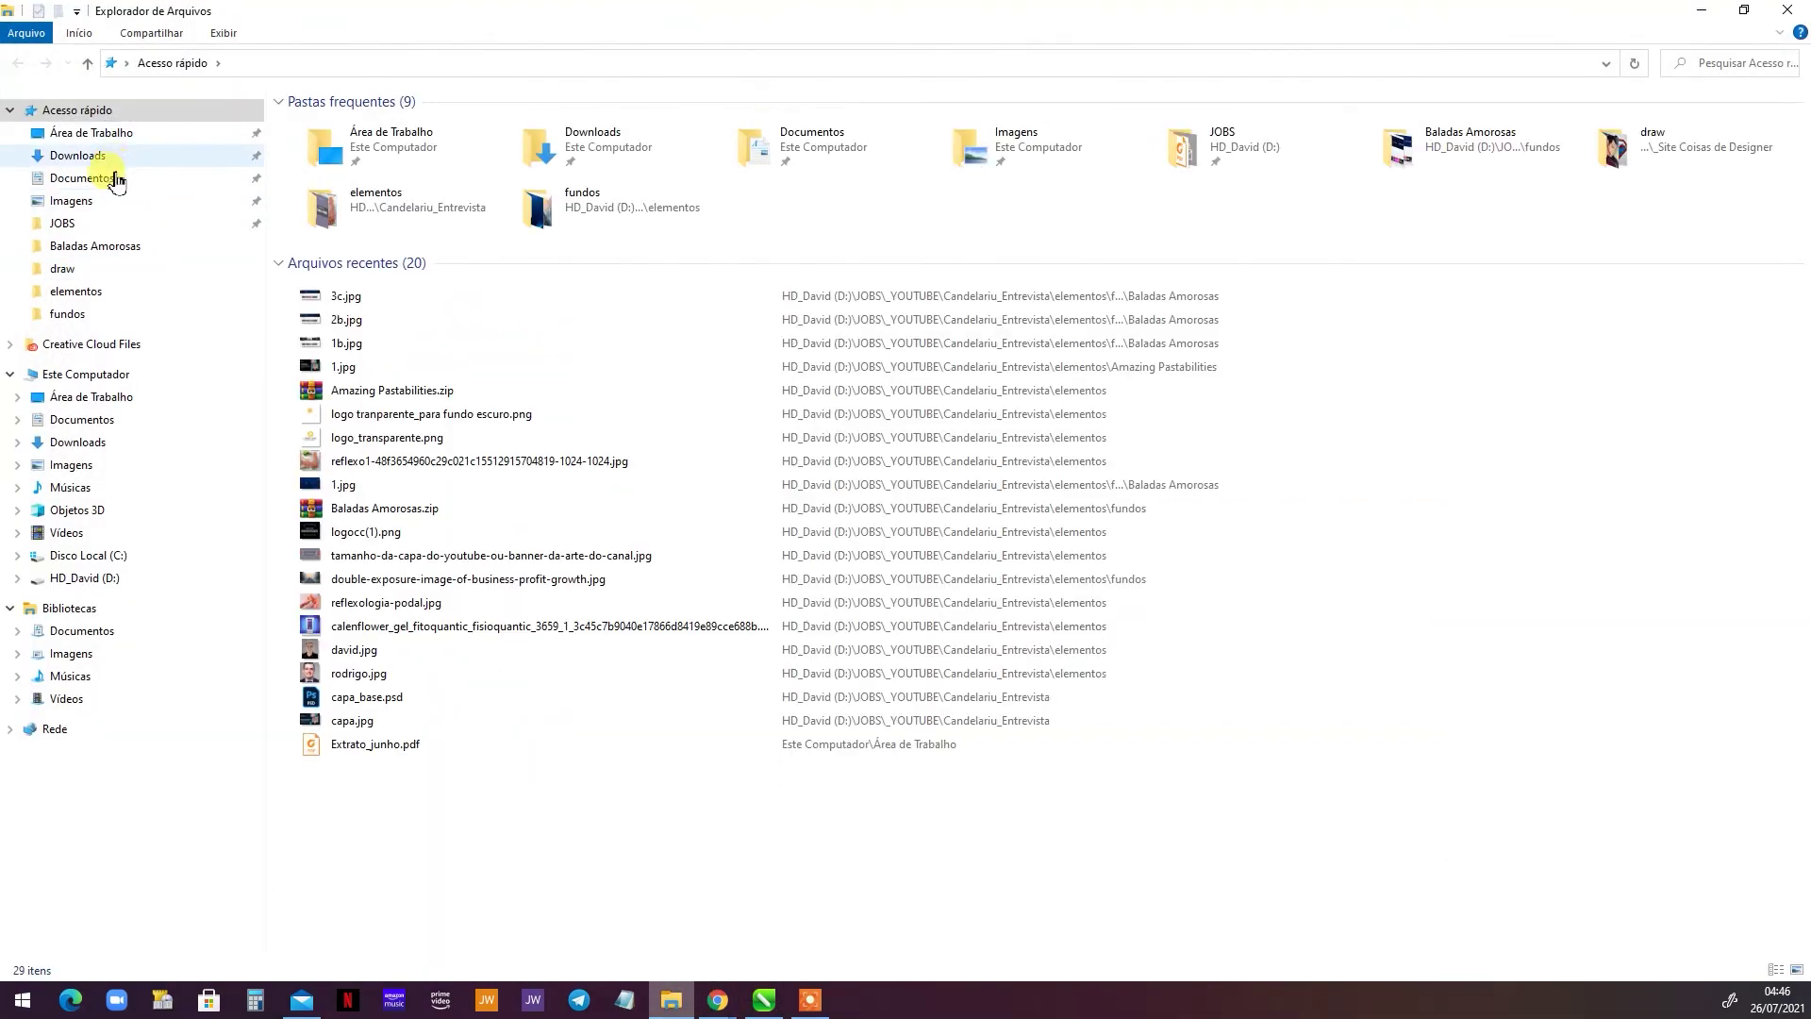
pyautogui.doubleClick(331, 274)
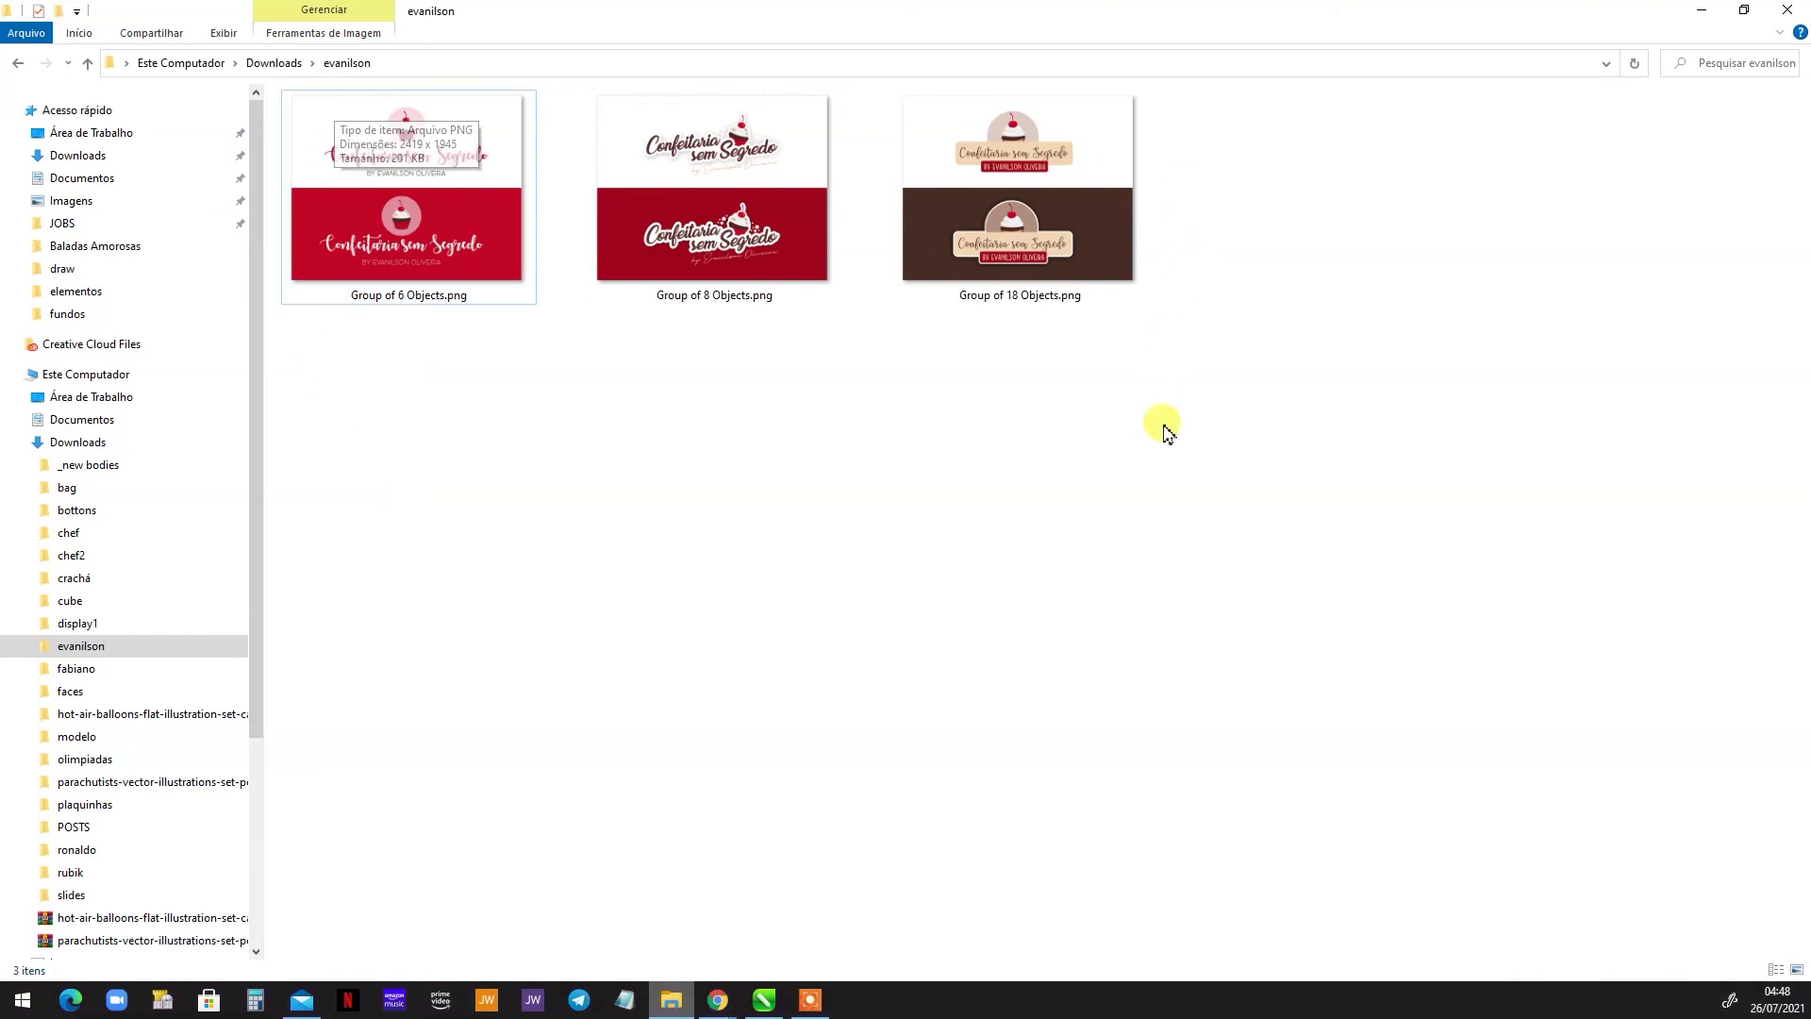
pyautogui.doubleClick(478, 229)
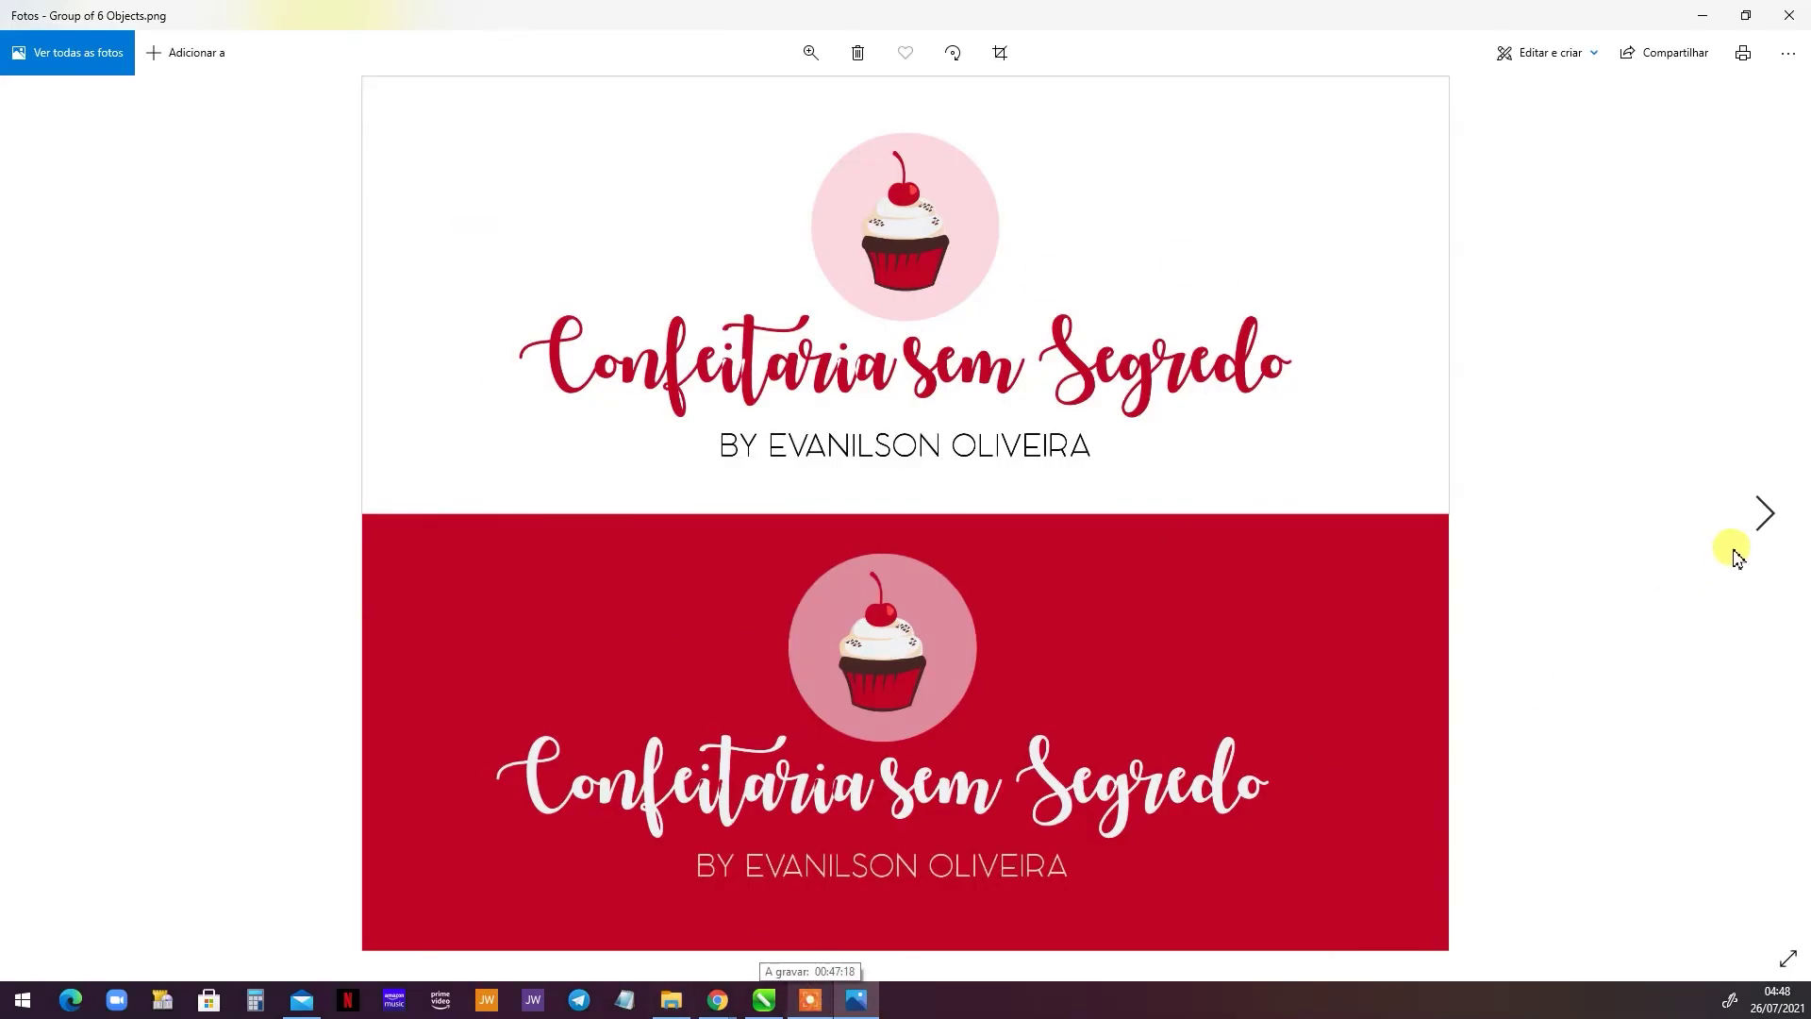
# Step: Page through the exported images to Group of 18 Objects.png and back, then switch to the bakery's YouTube channel in Chrome
pyautogui.click(1769, 514)
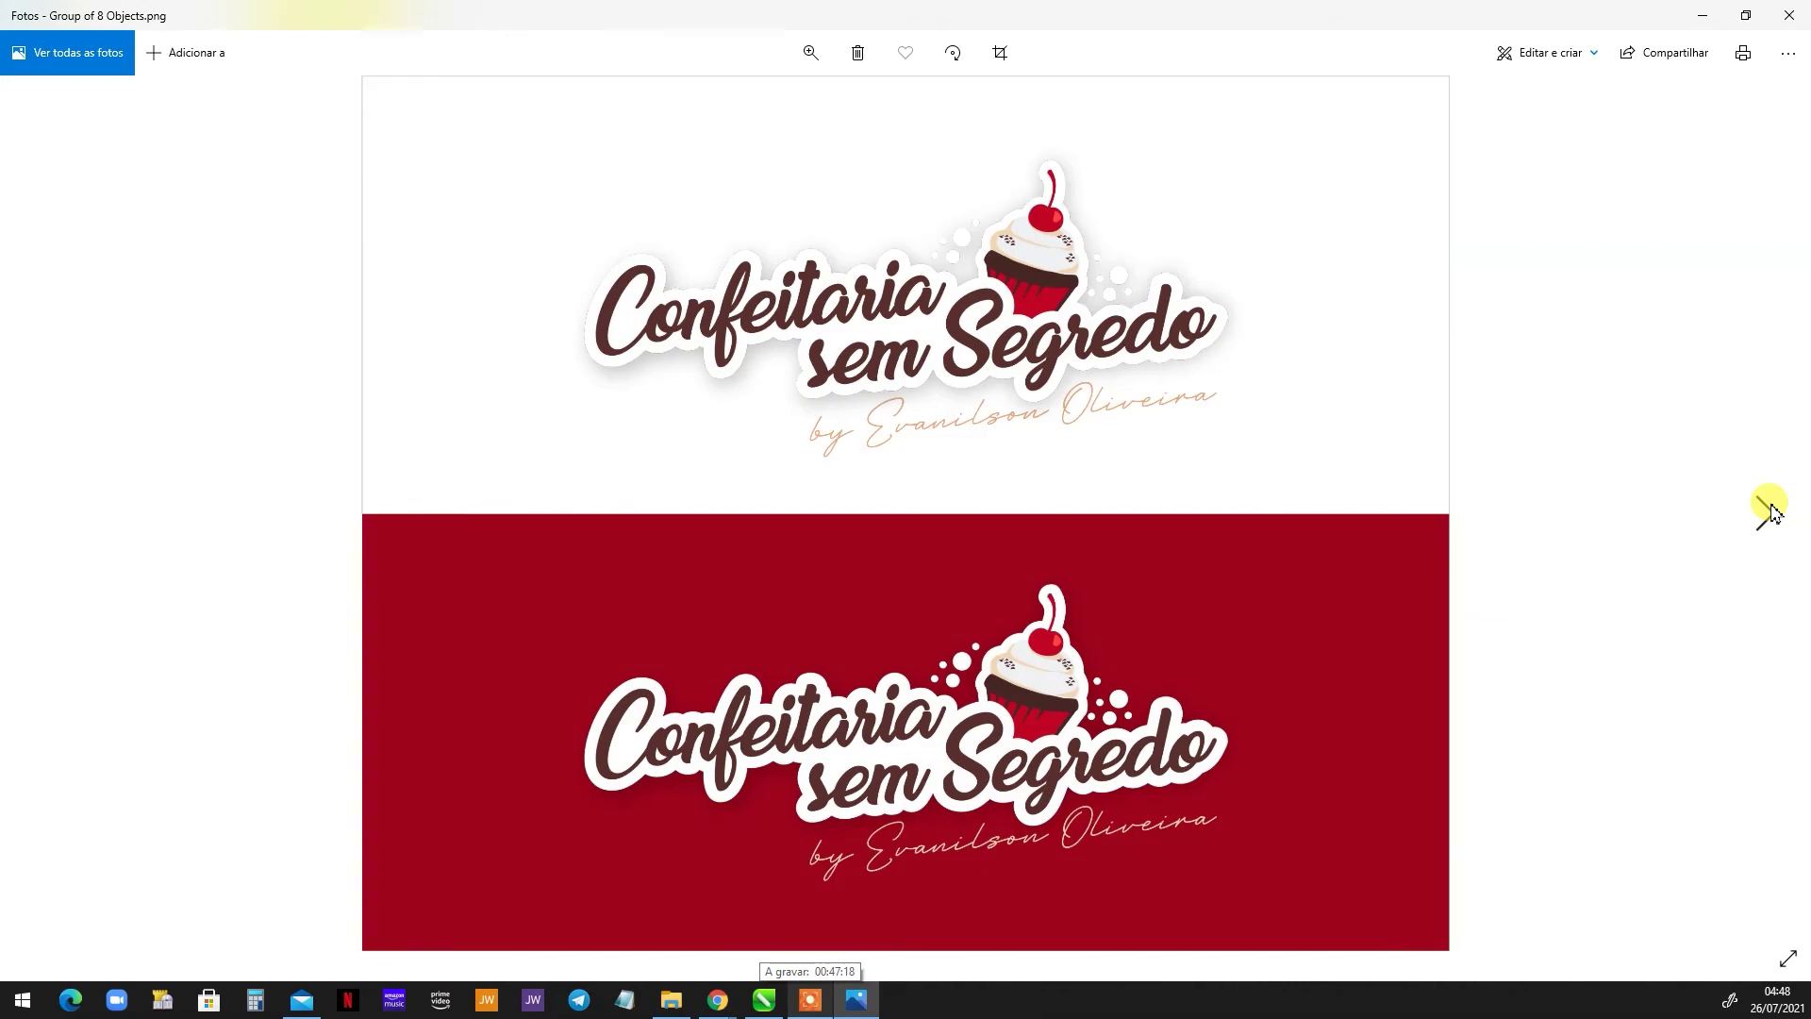
pyautogui.click(1772, 513)
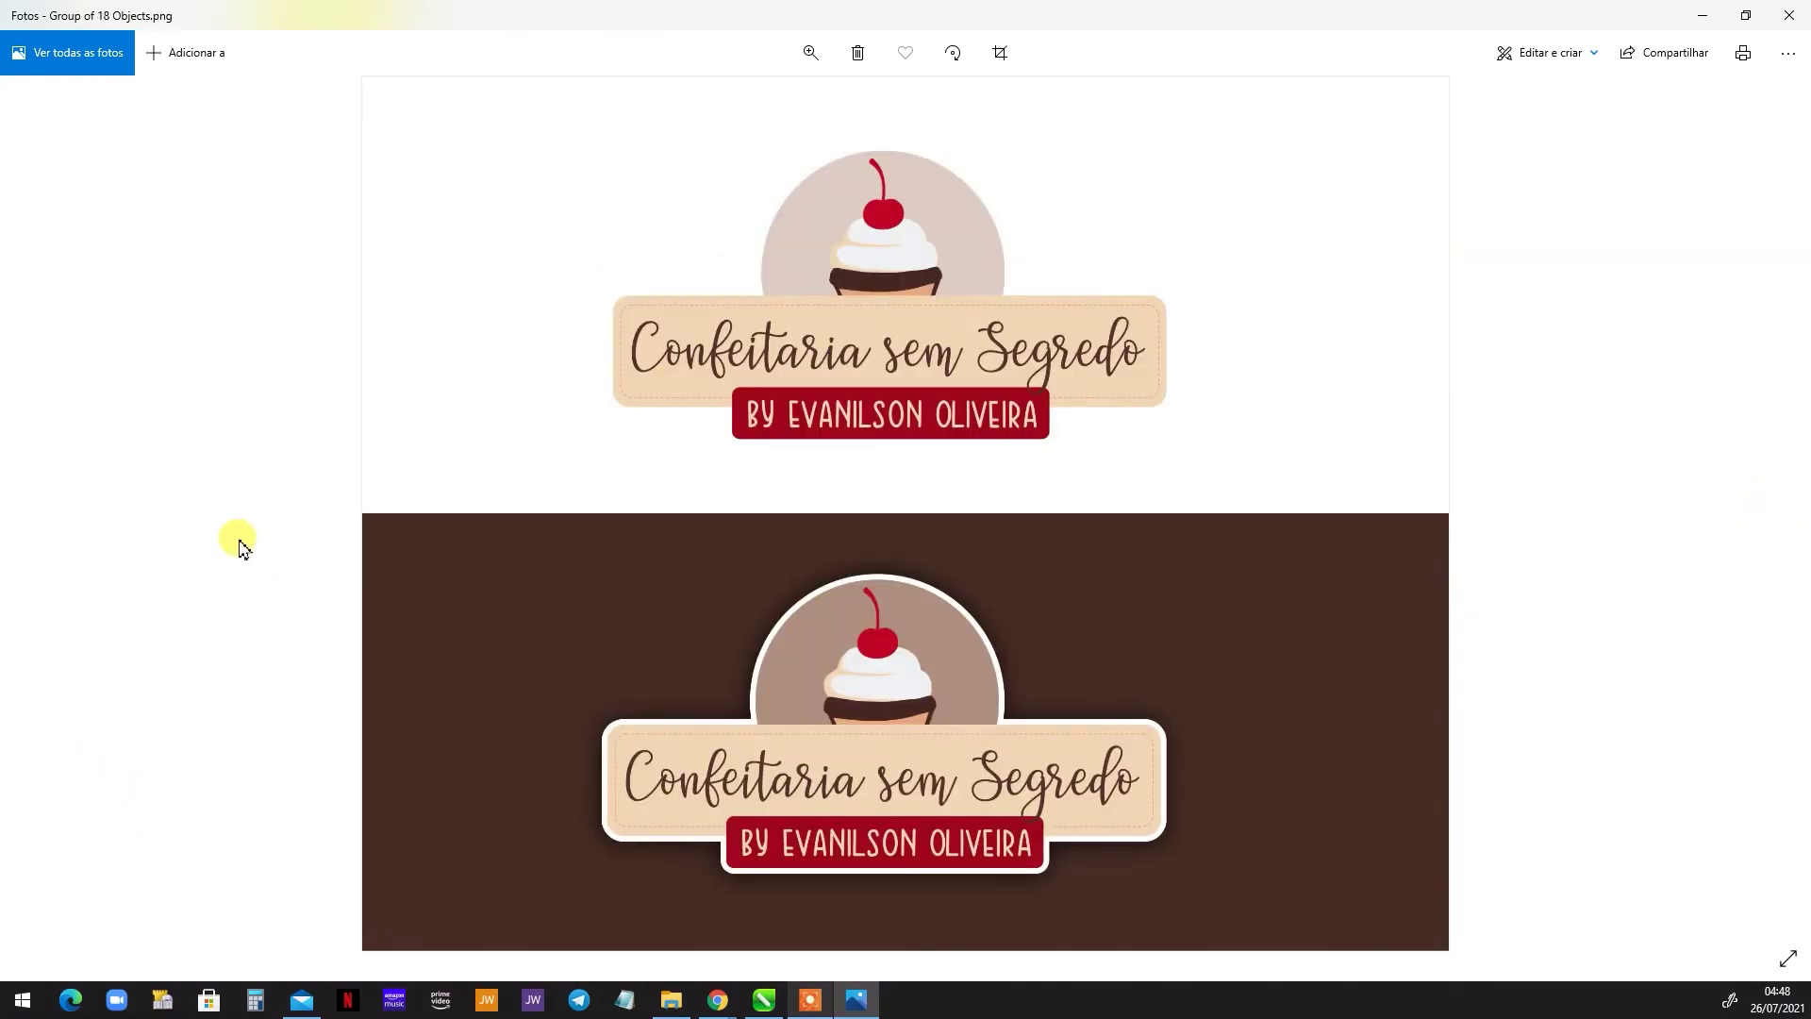
pyautogui.click(47, 515)
pyautogui.click(47, 515)
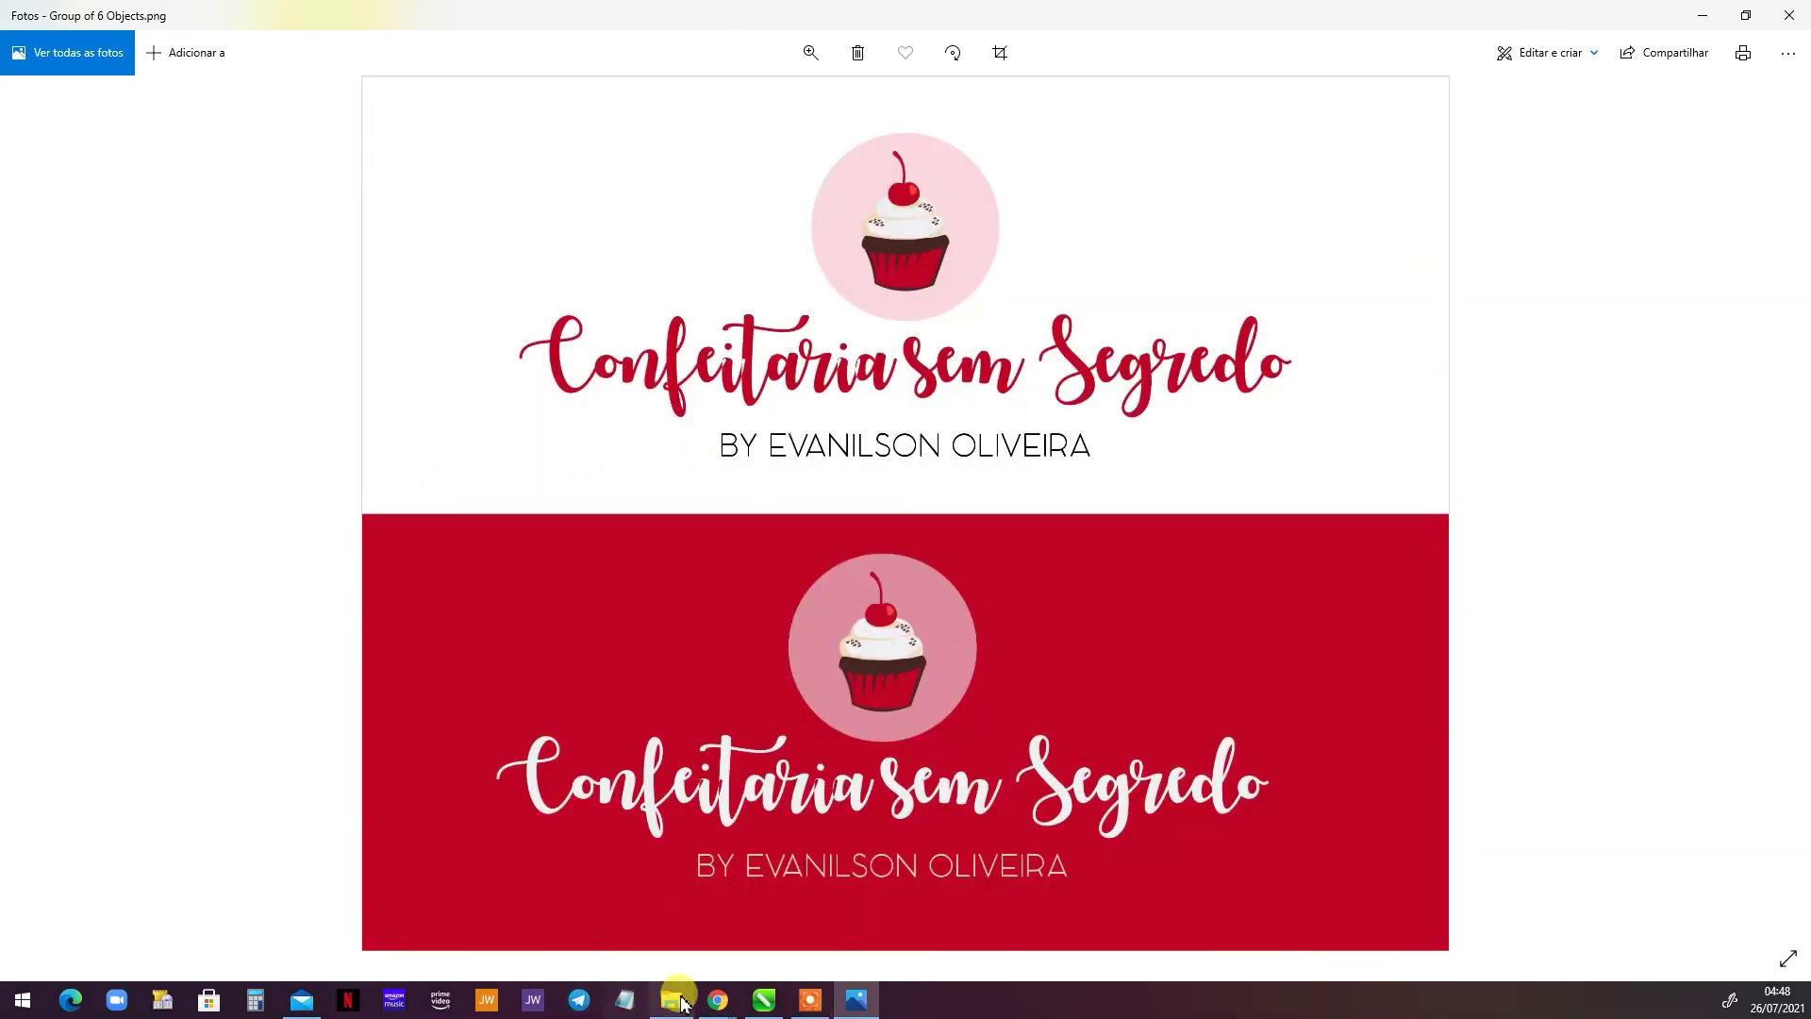
pyautogui.click(714, 1002)
pyautogui.click(692, 903)
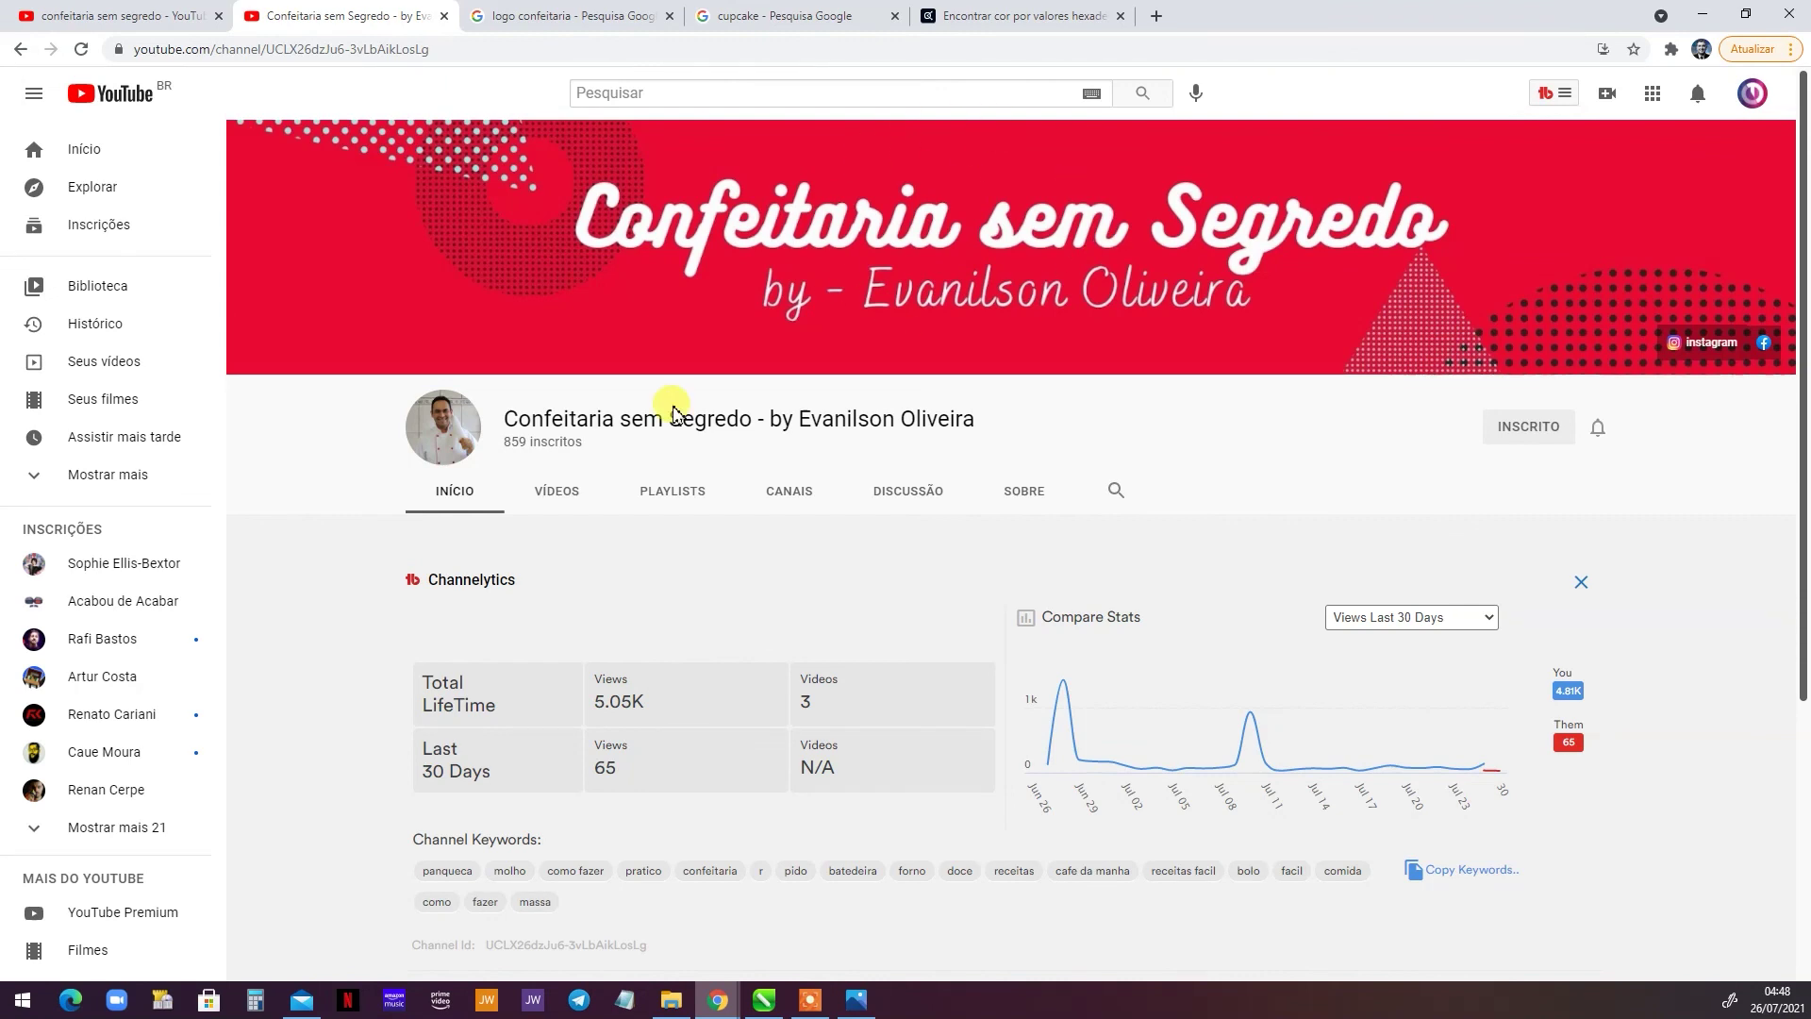
pyautogui.moveTo(770, 1001)
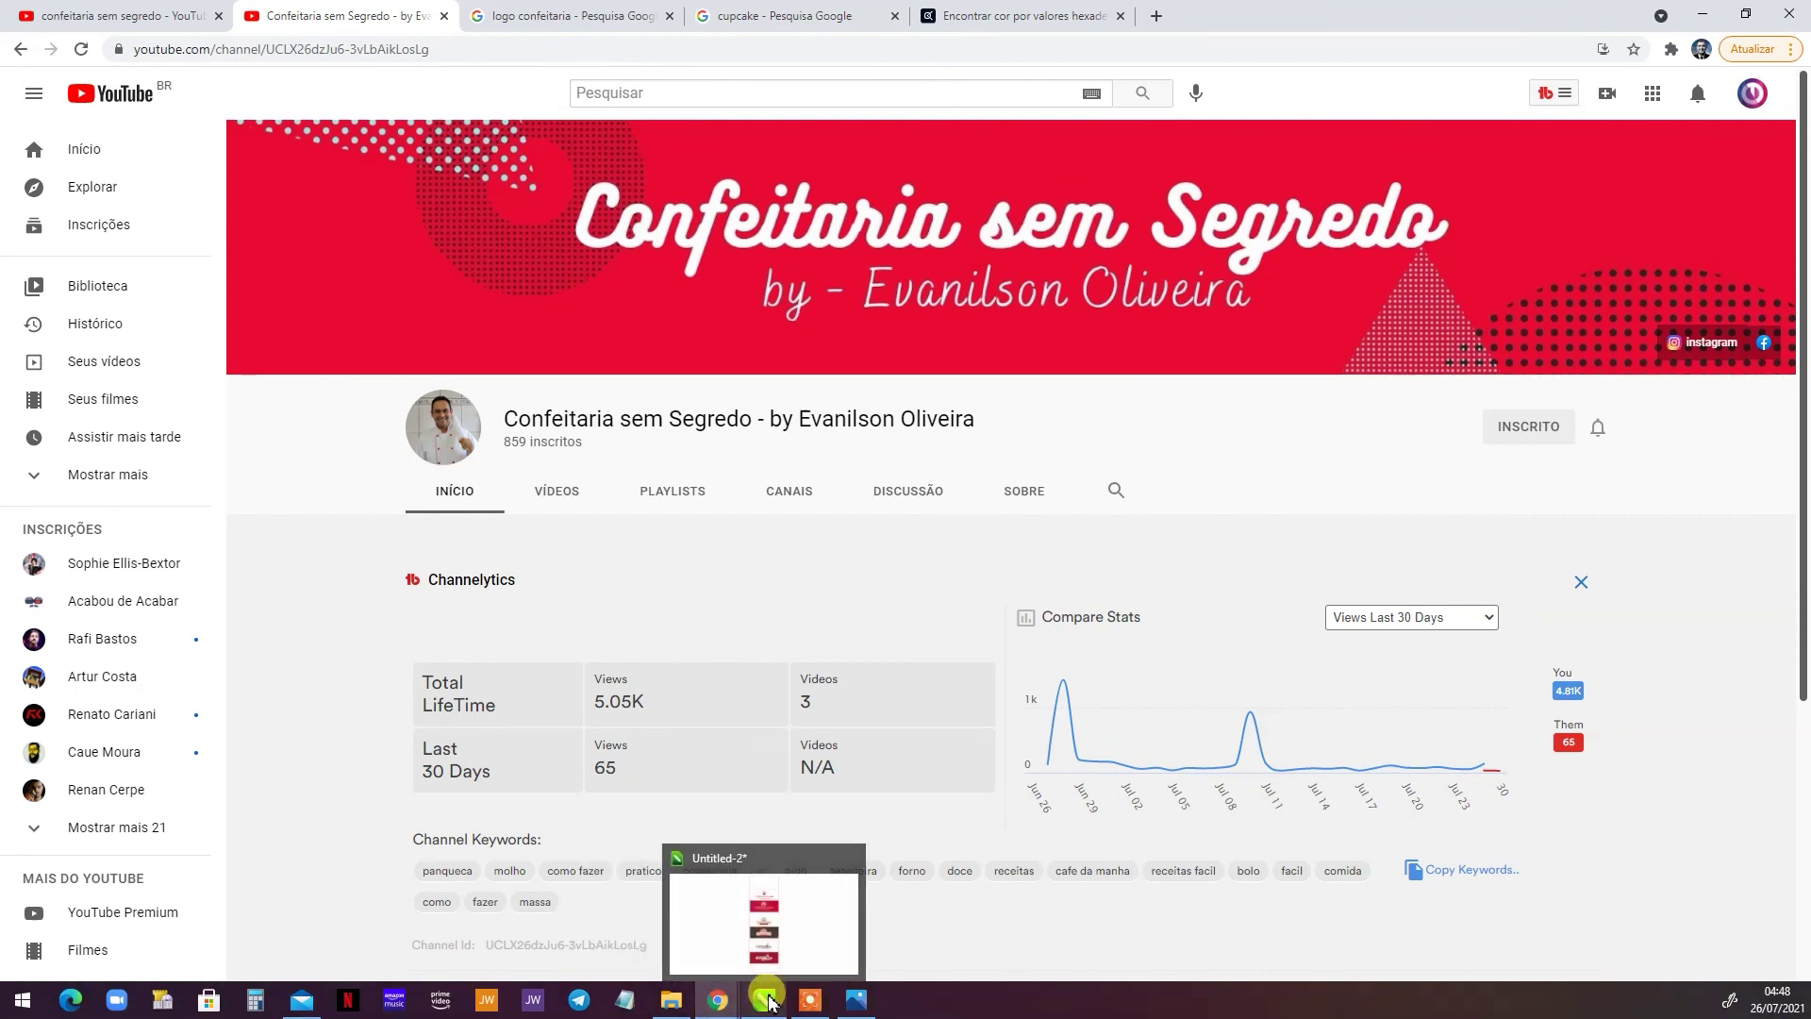